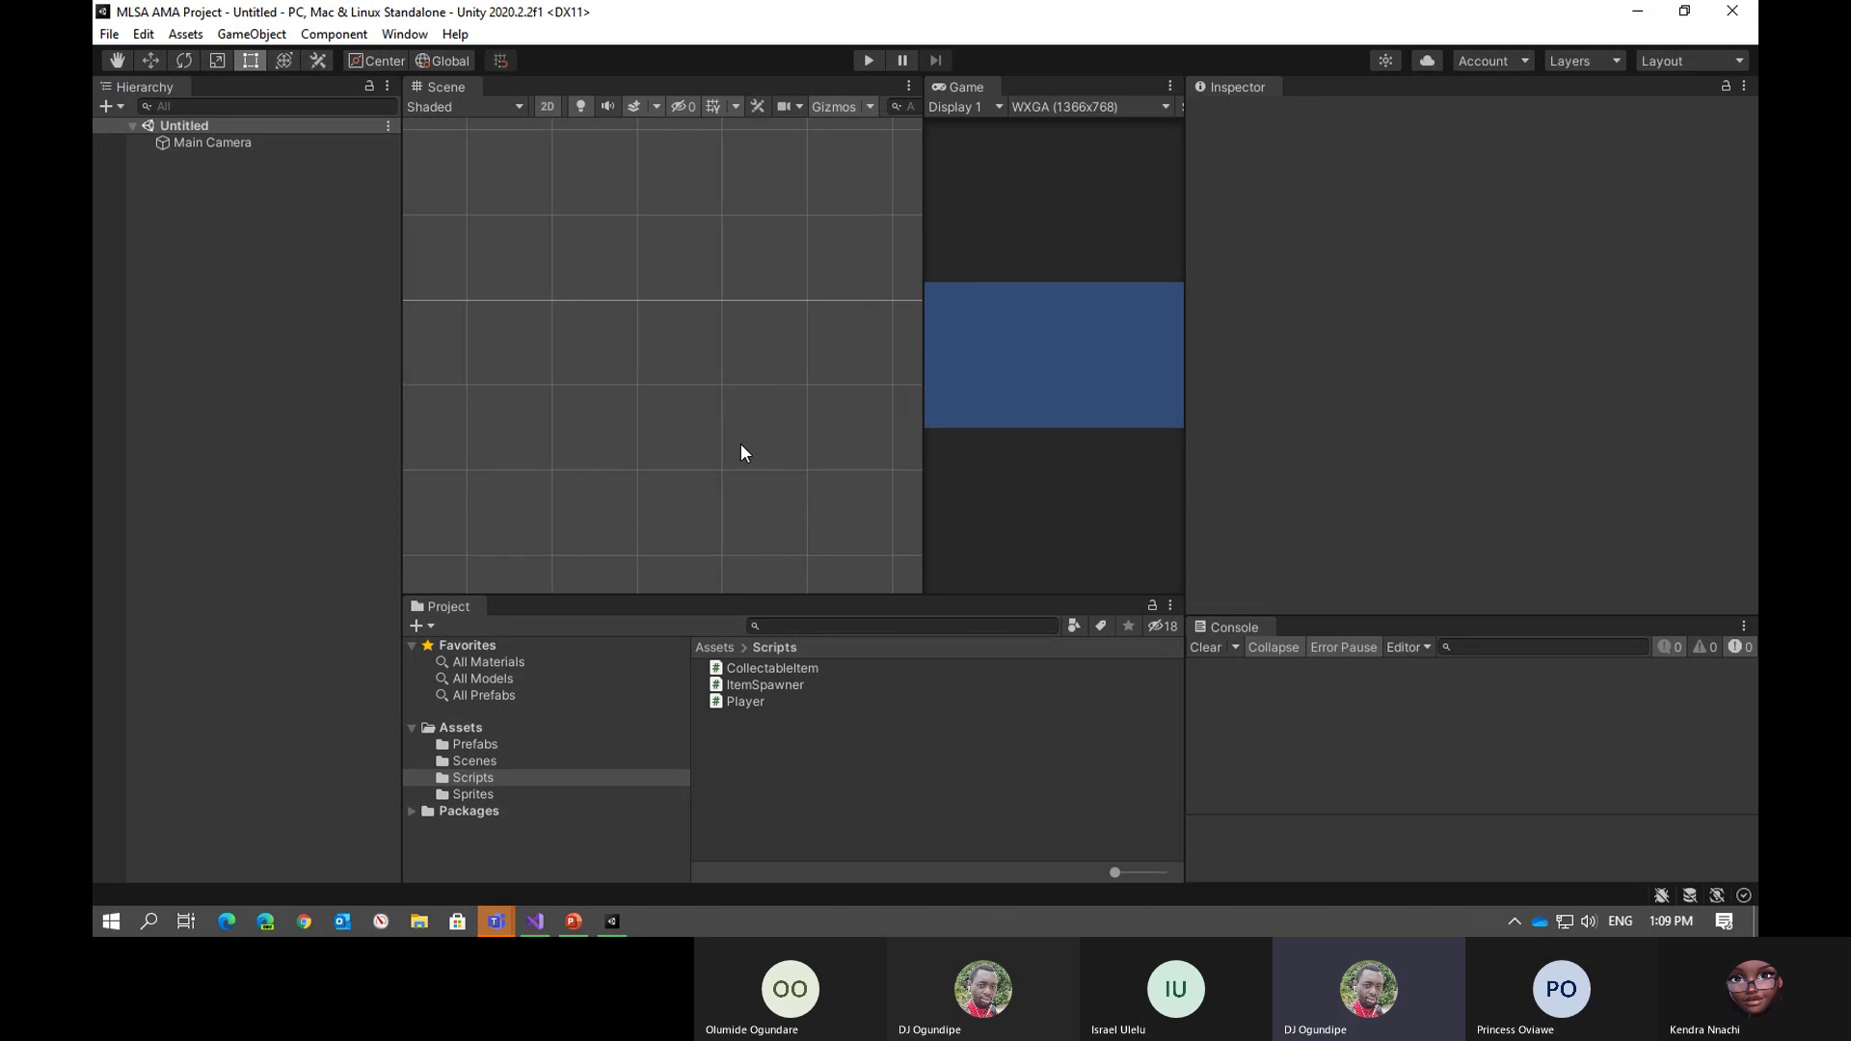
Dock the Game view as a tab beside the Scene view and open SampleScene from the Scenes folder, dismissing the update notice
drag(958, 86, 777, 77)
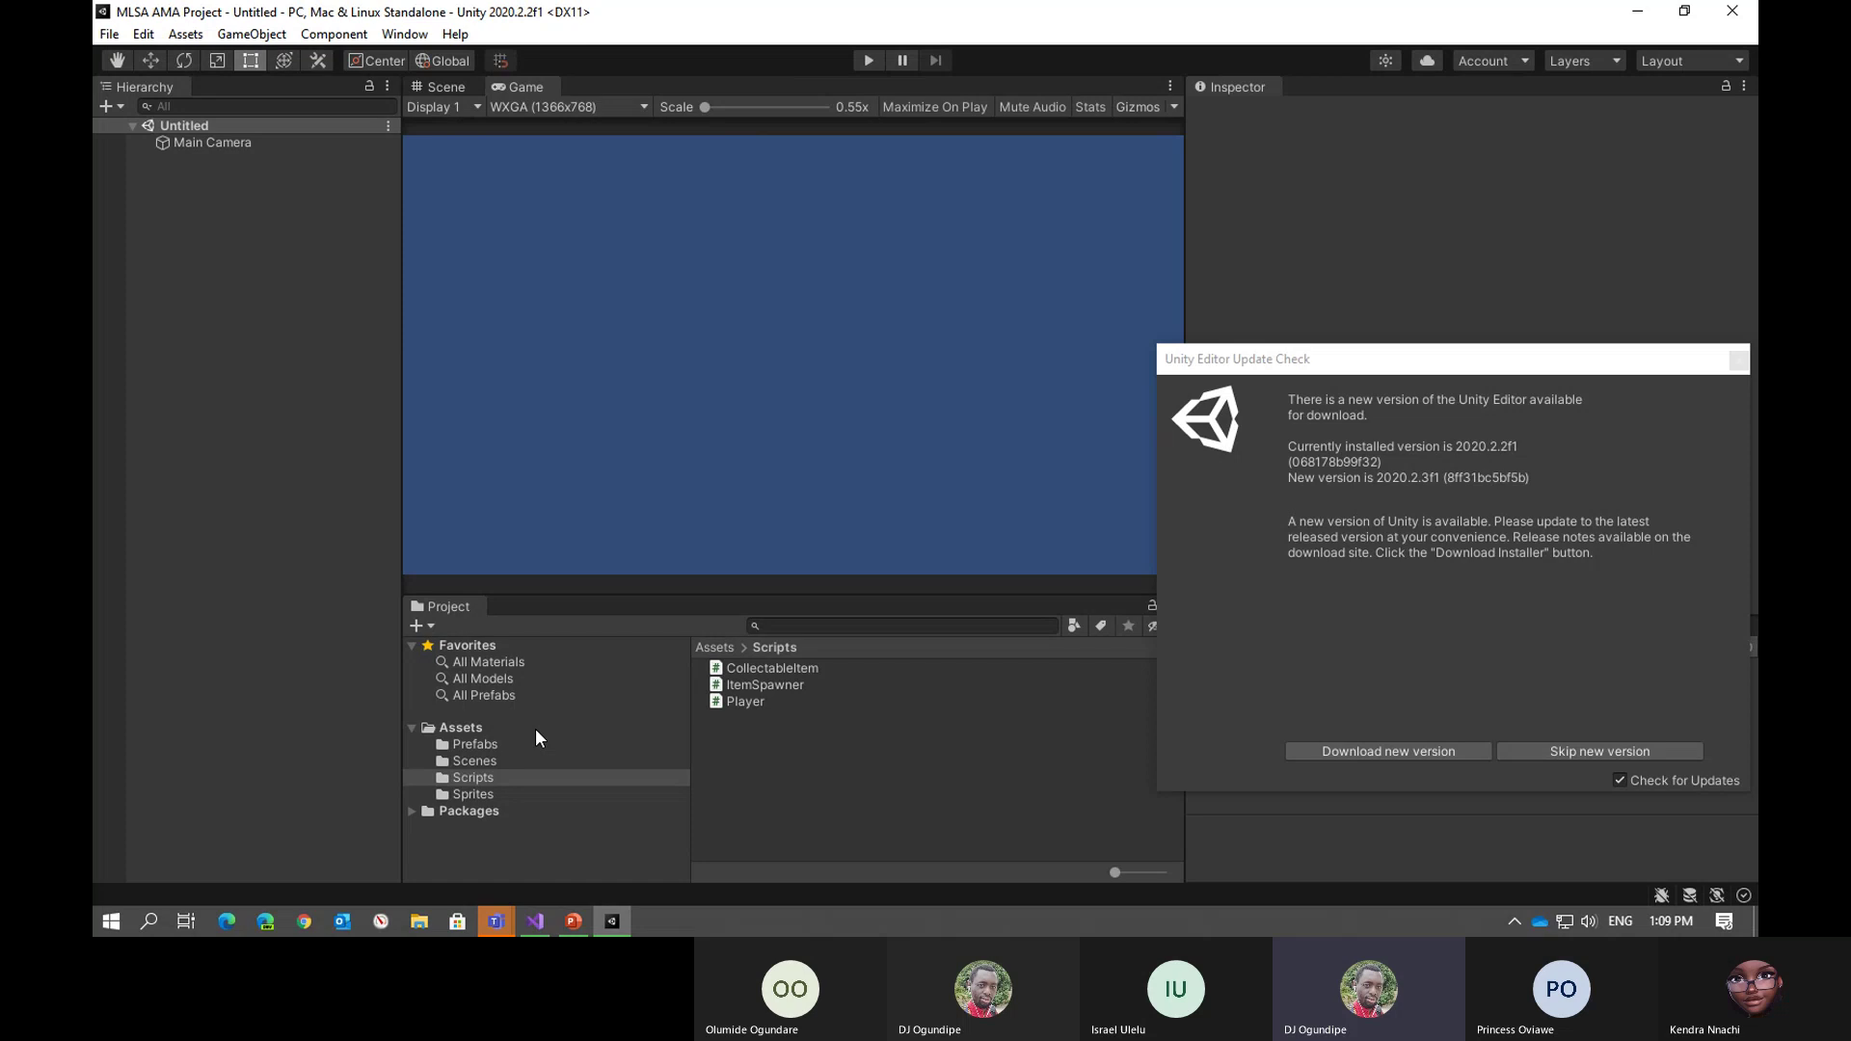
click(555, 760)
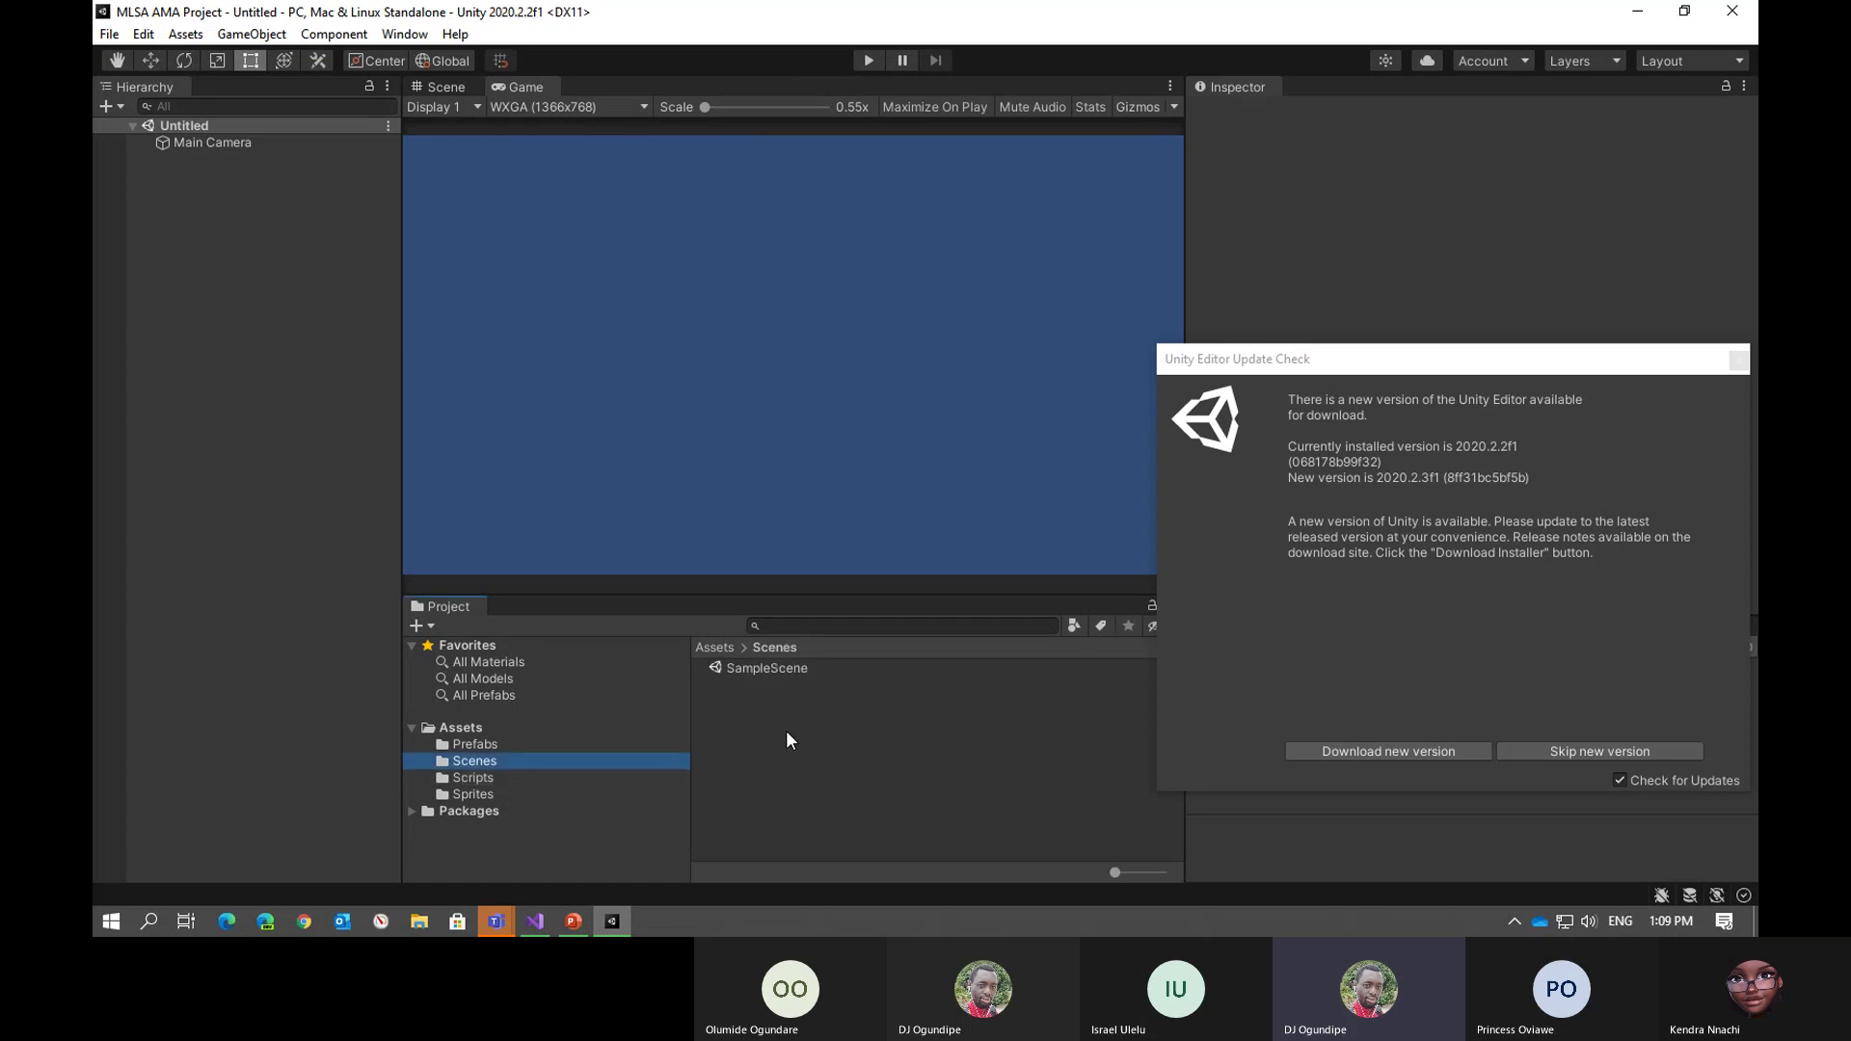
double_click(783, 663)
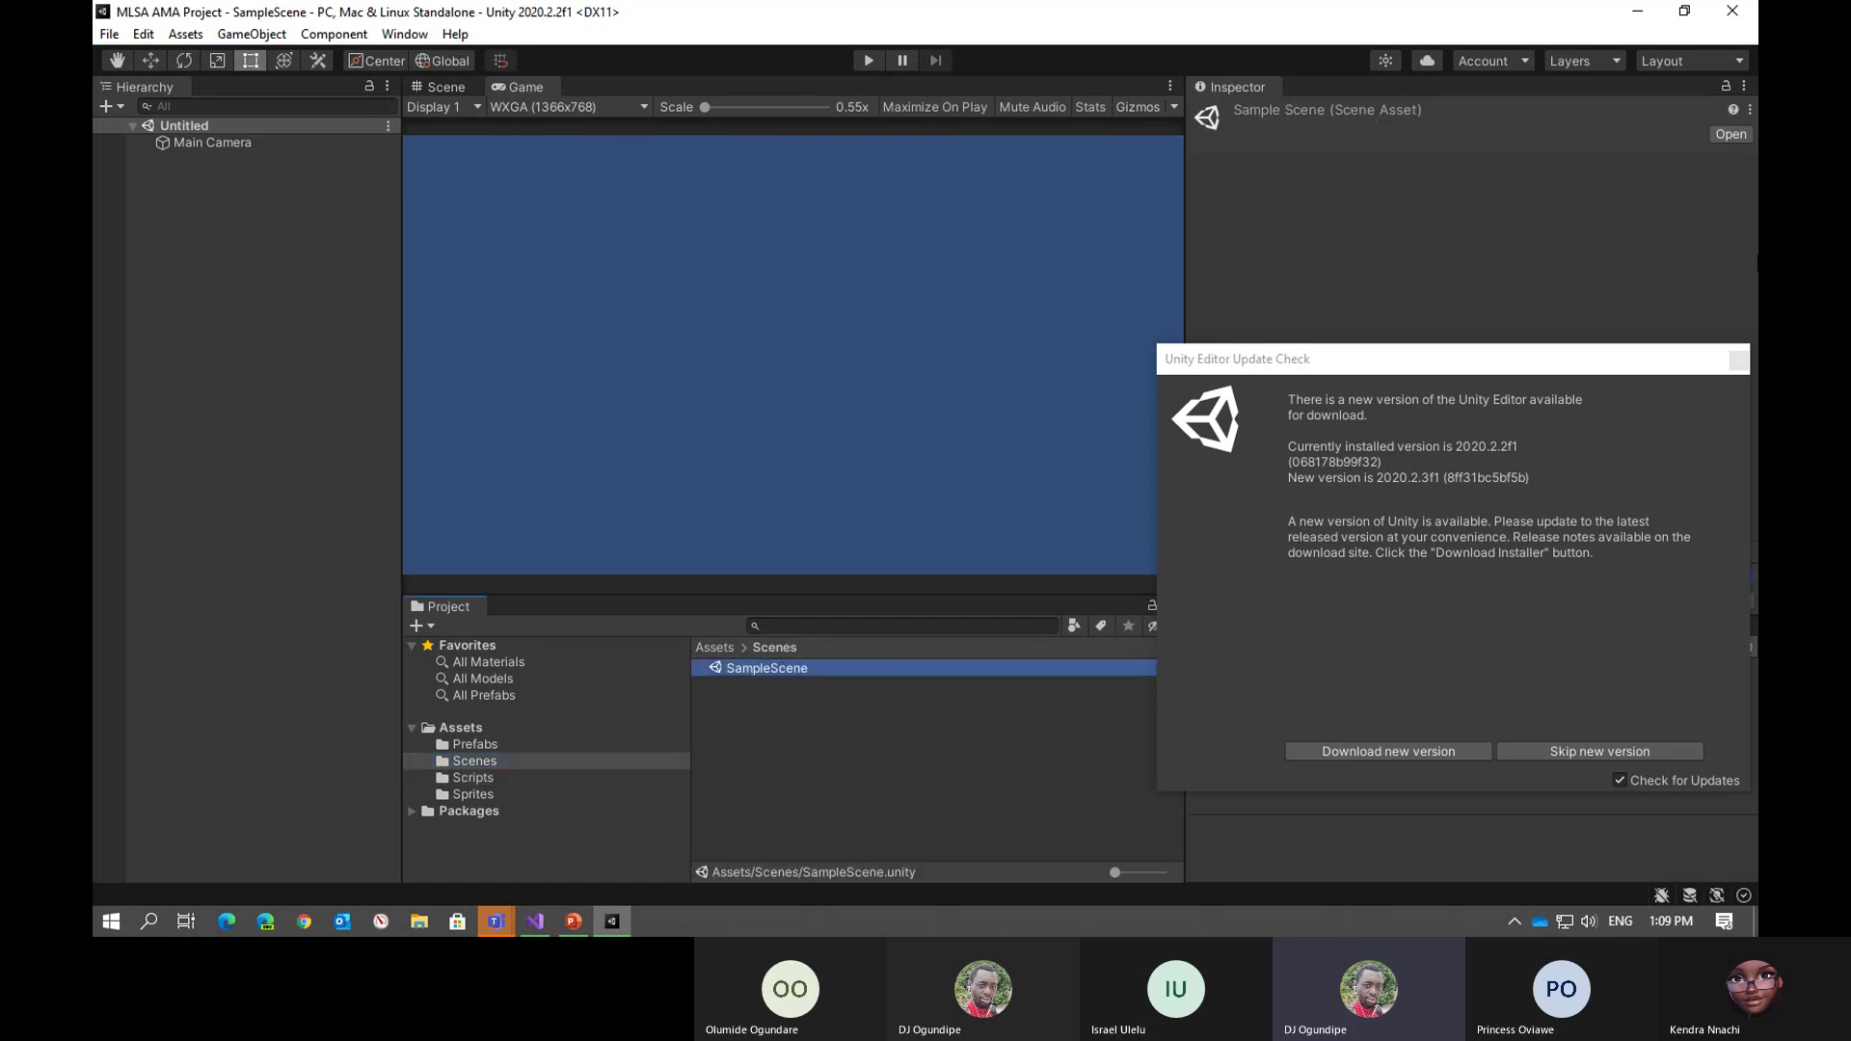
click(1735, 362)
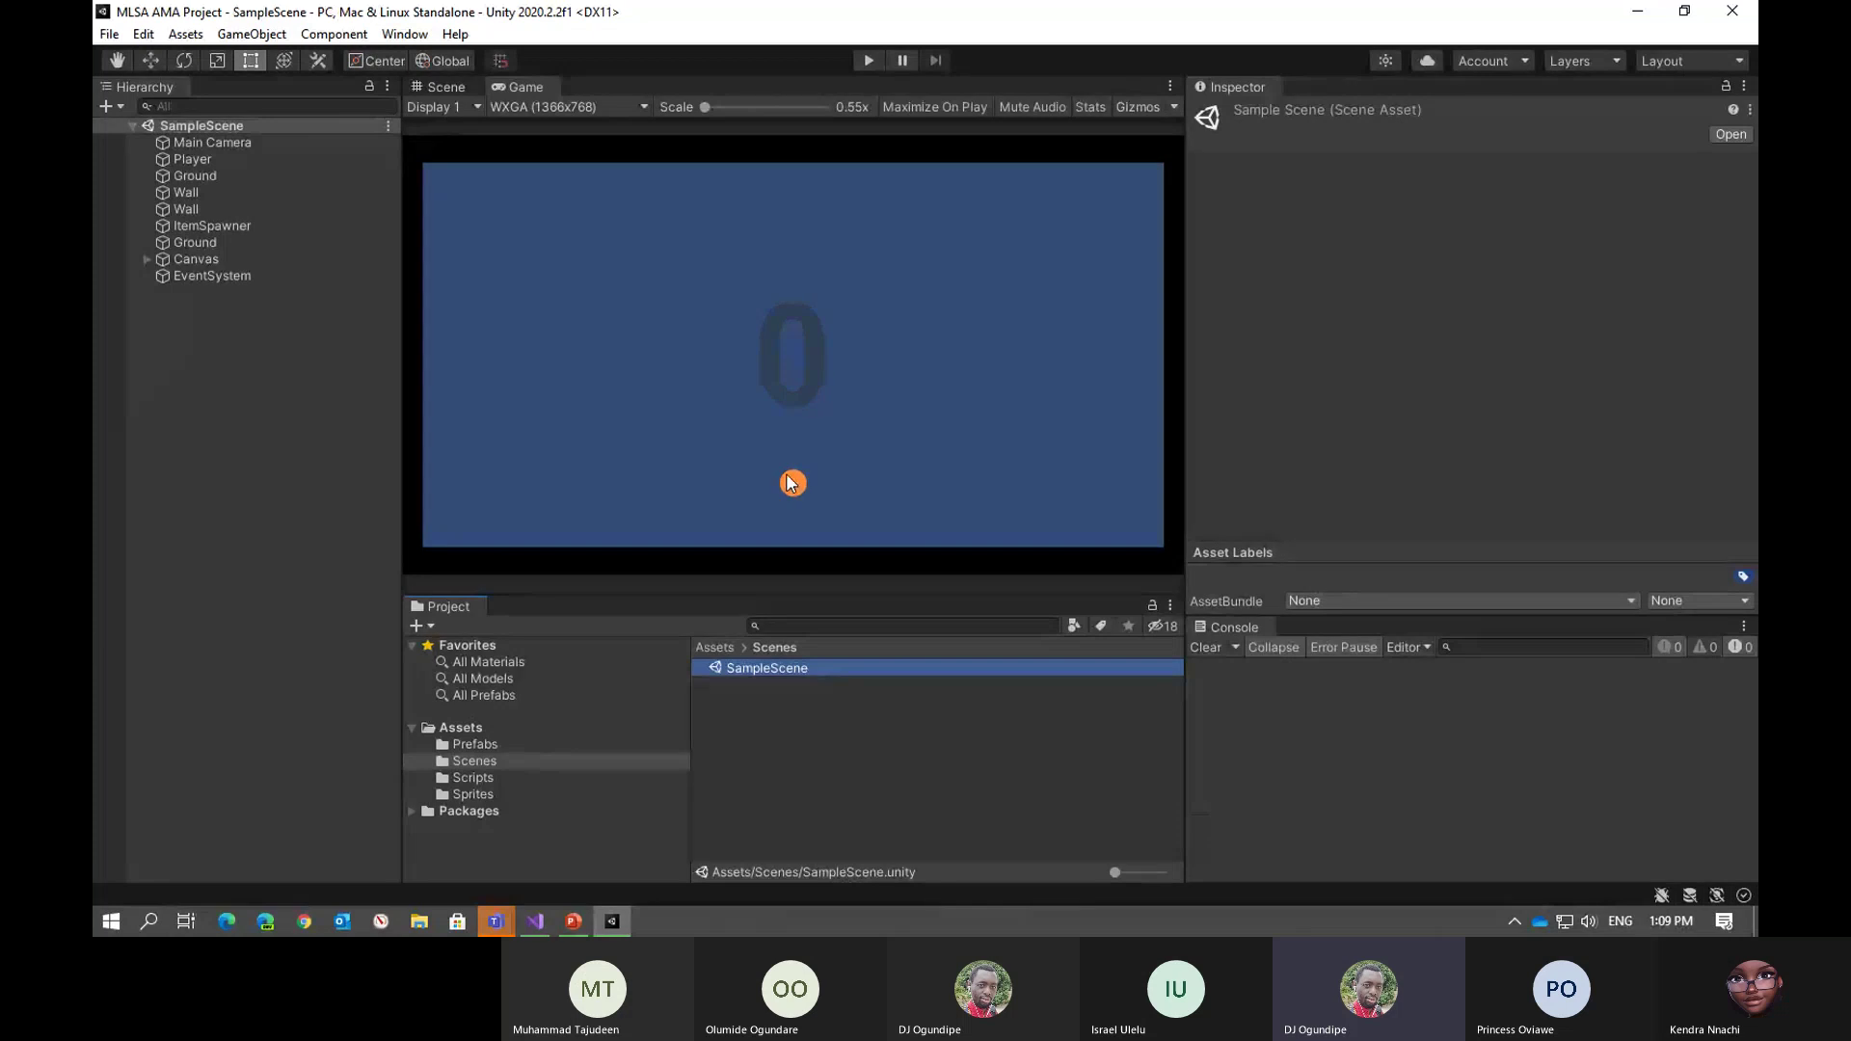
Play-test SampleScene by moving the orange player left and right to collect falling items, ending with play mode stopped
click(868, 60)
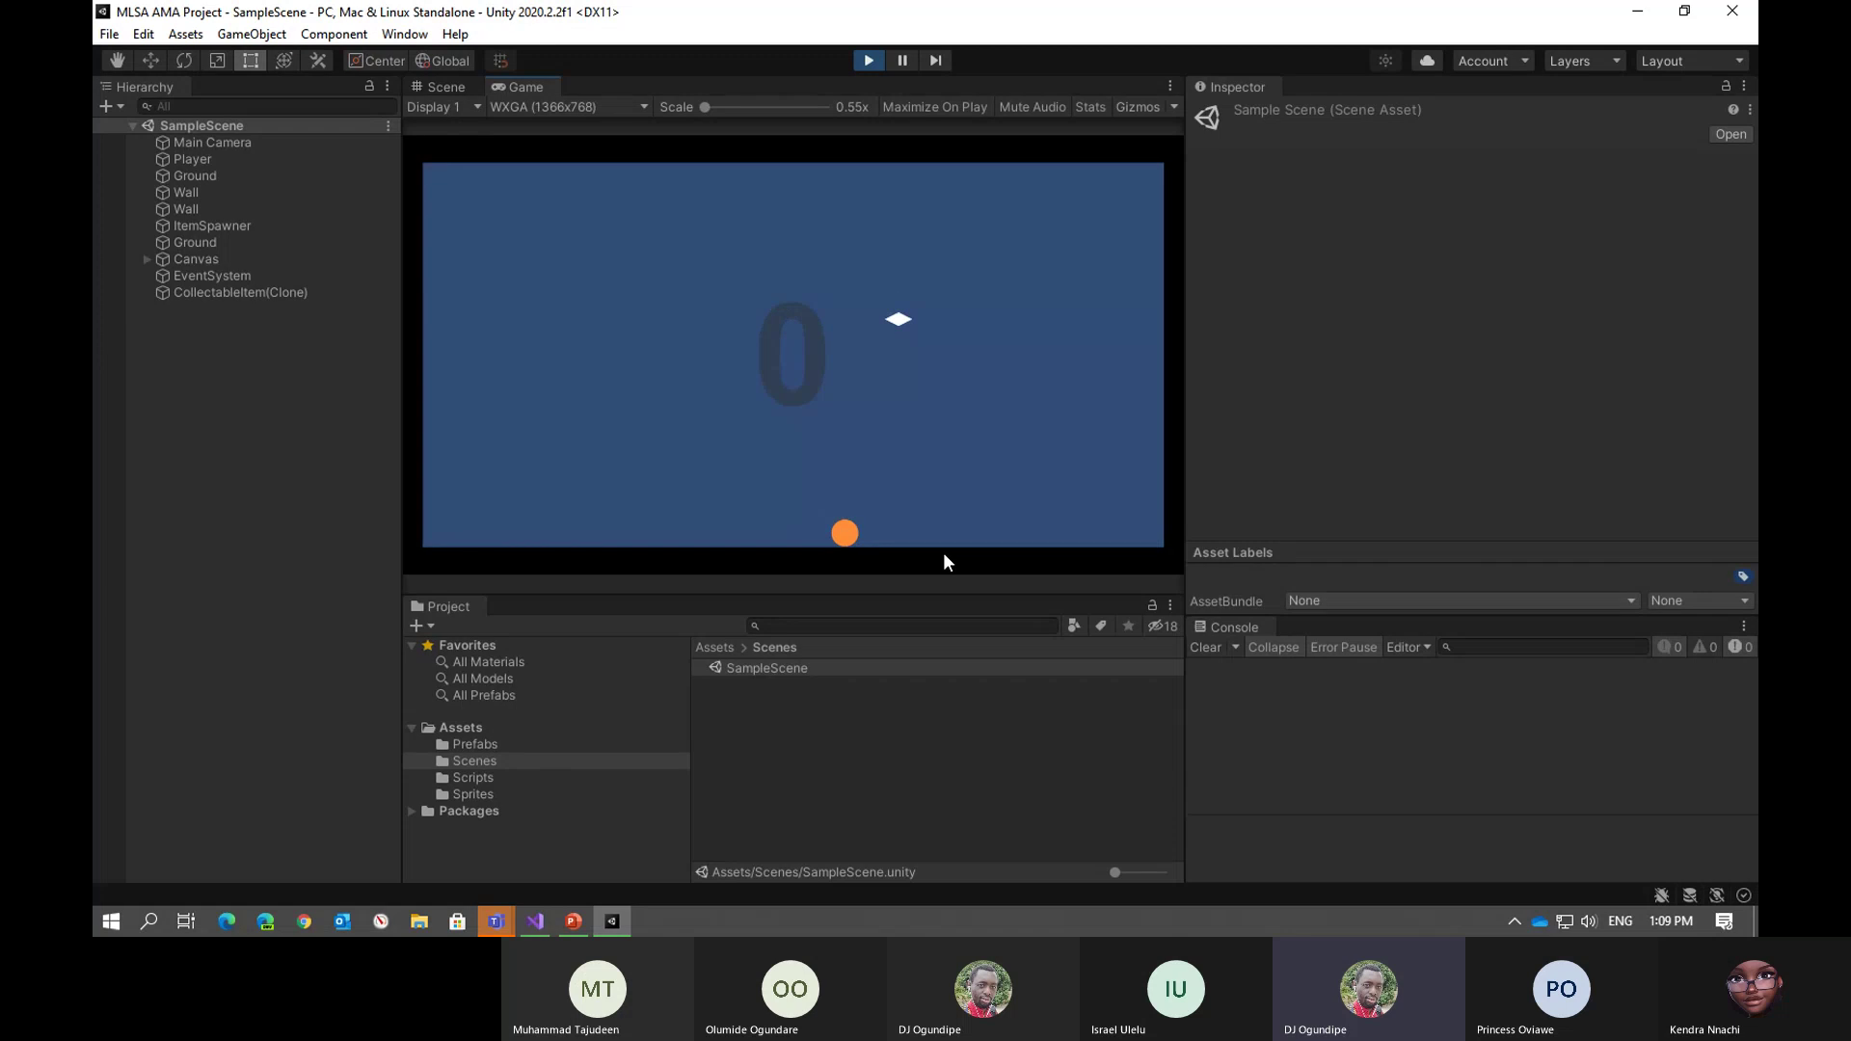
key(Left)
key(Left)
key(Left)
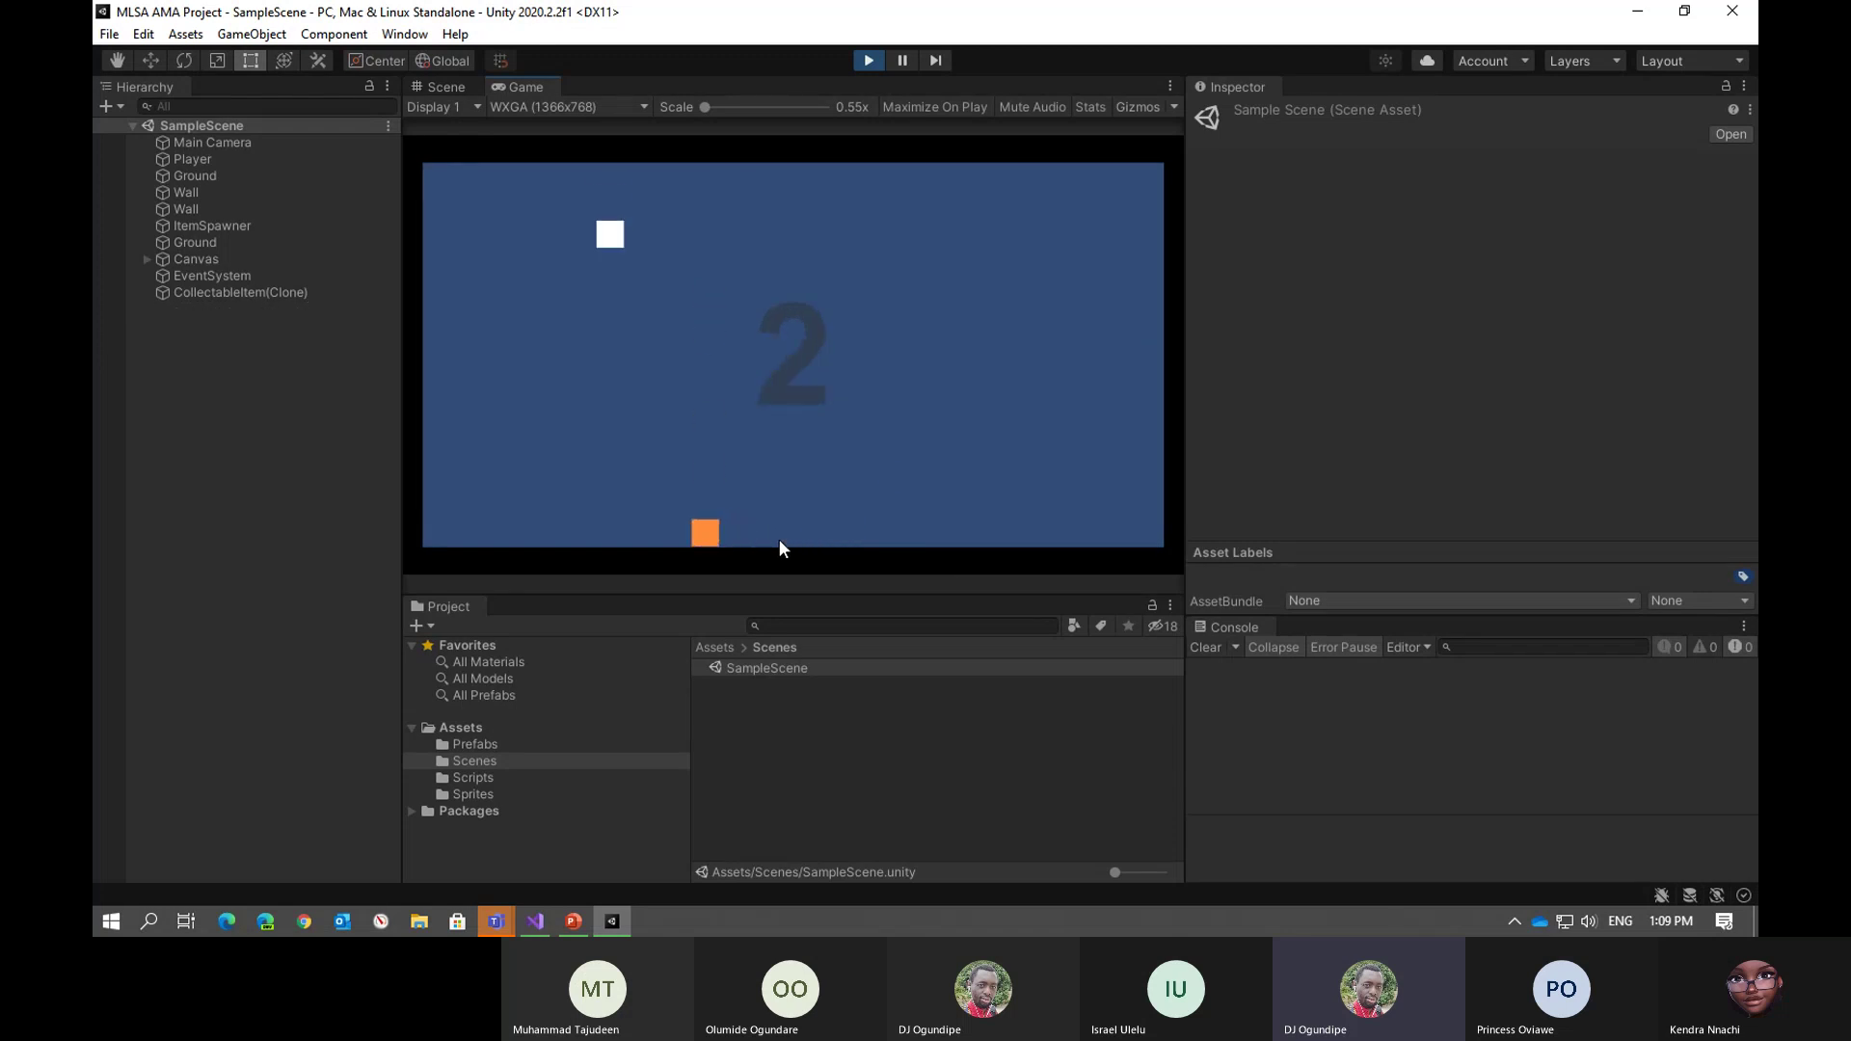
key(Left)
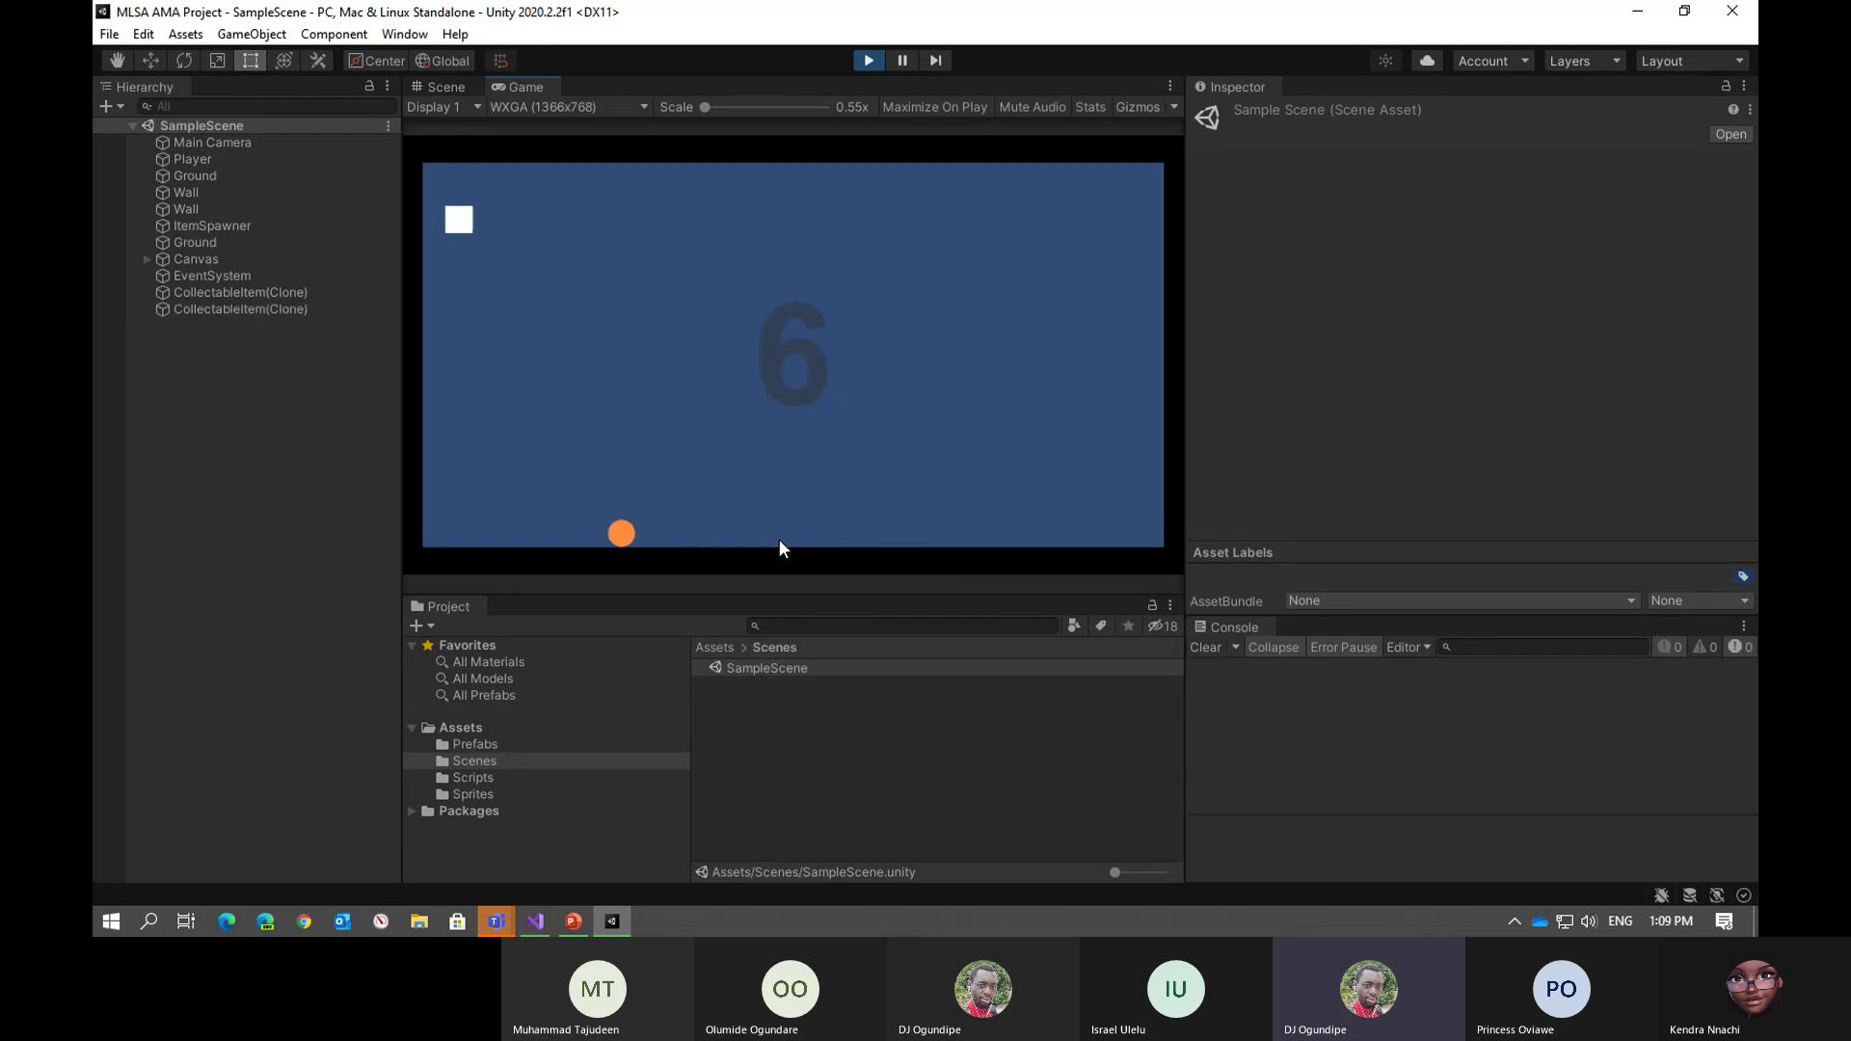
key(Right)
key(Right)
key(Right)
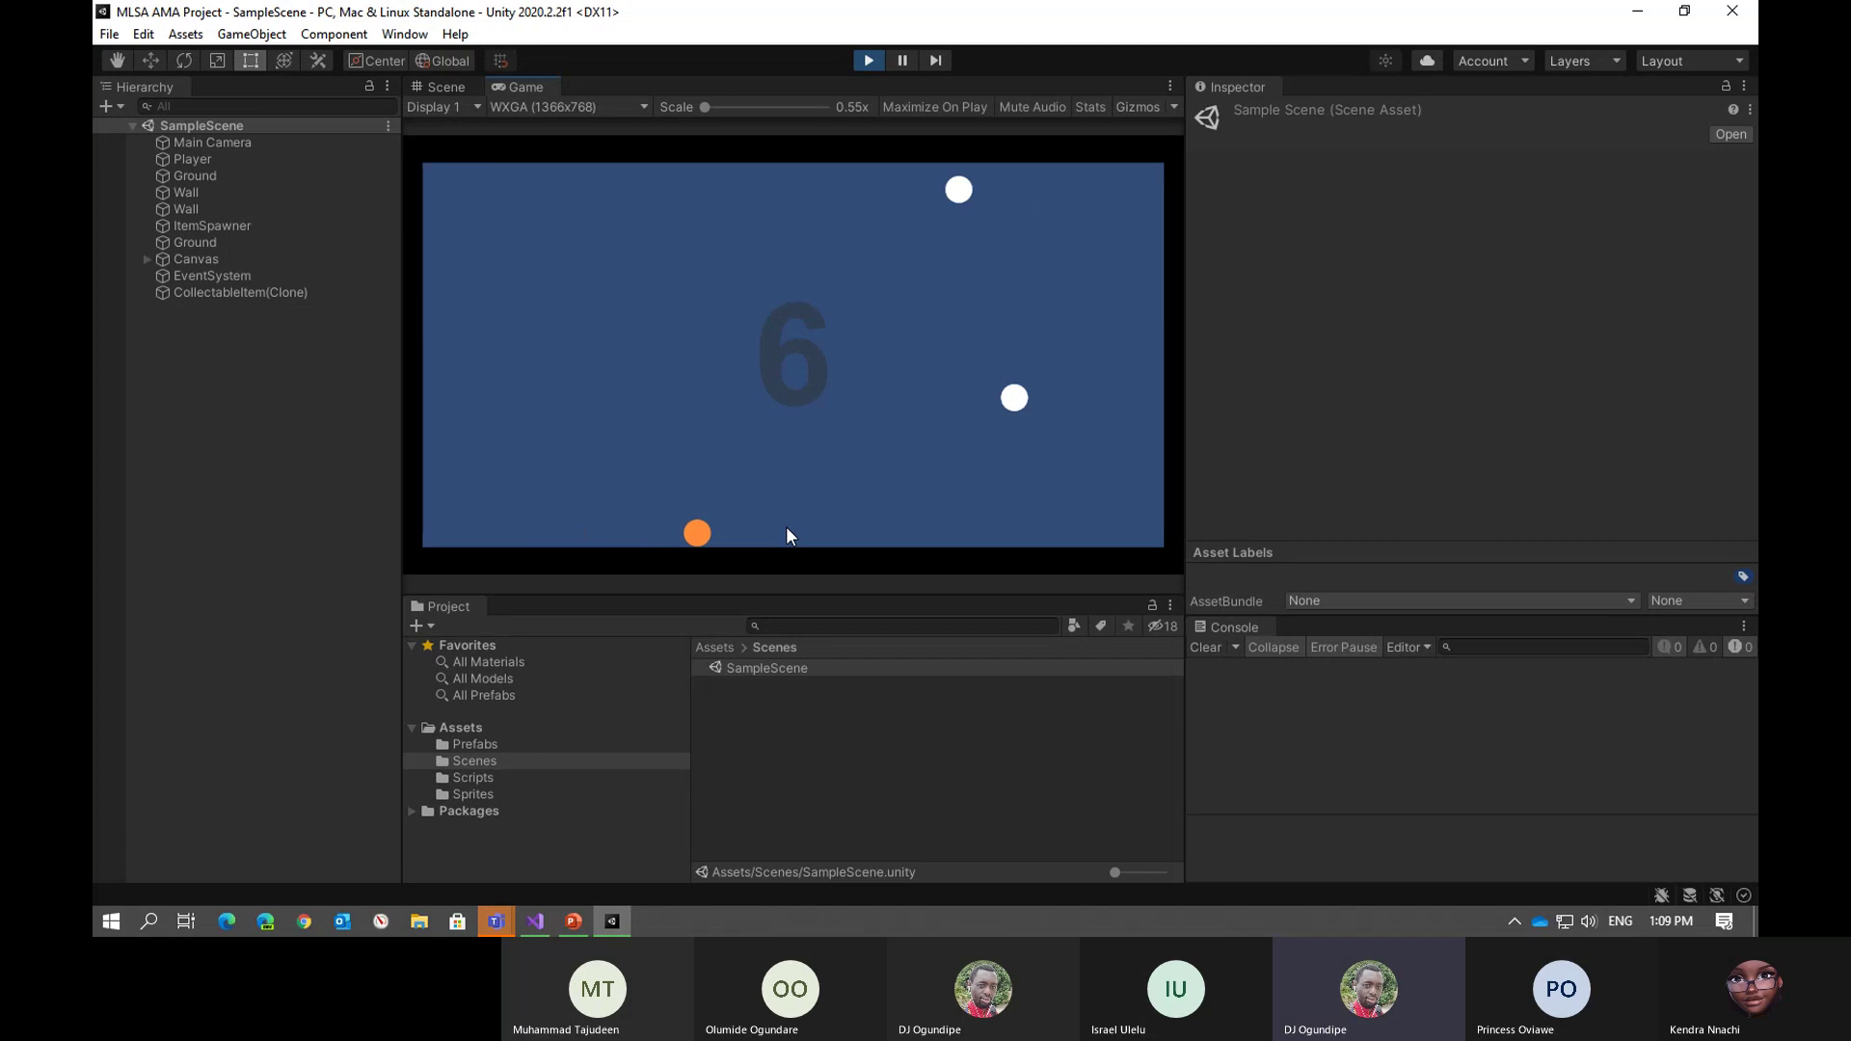
key(Right)
key(Right)
key(Right)
key(Left)
key(Left)
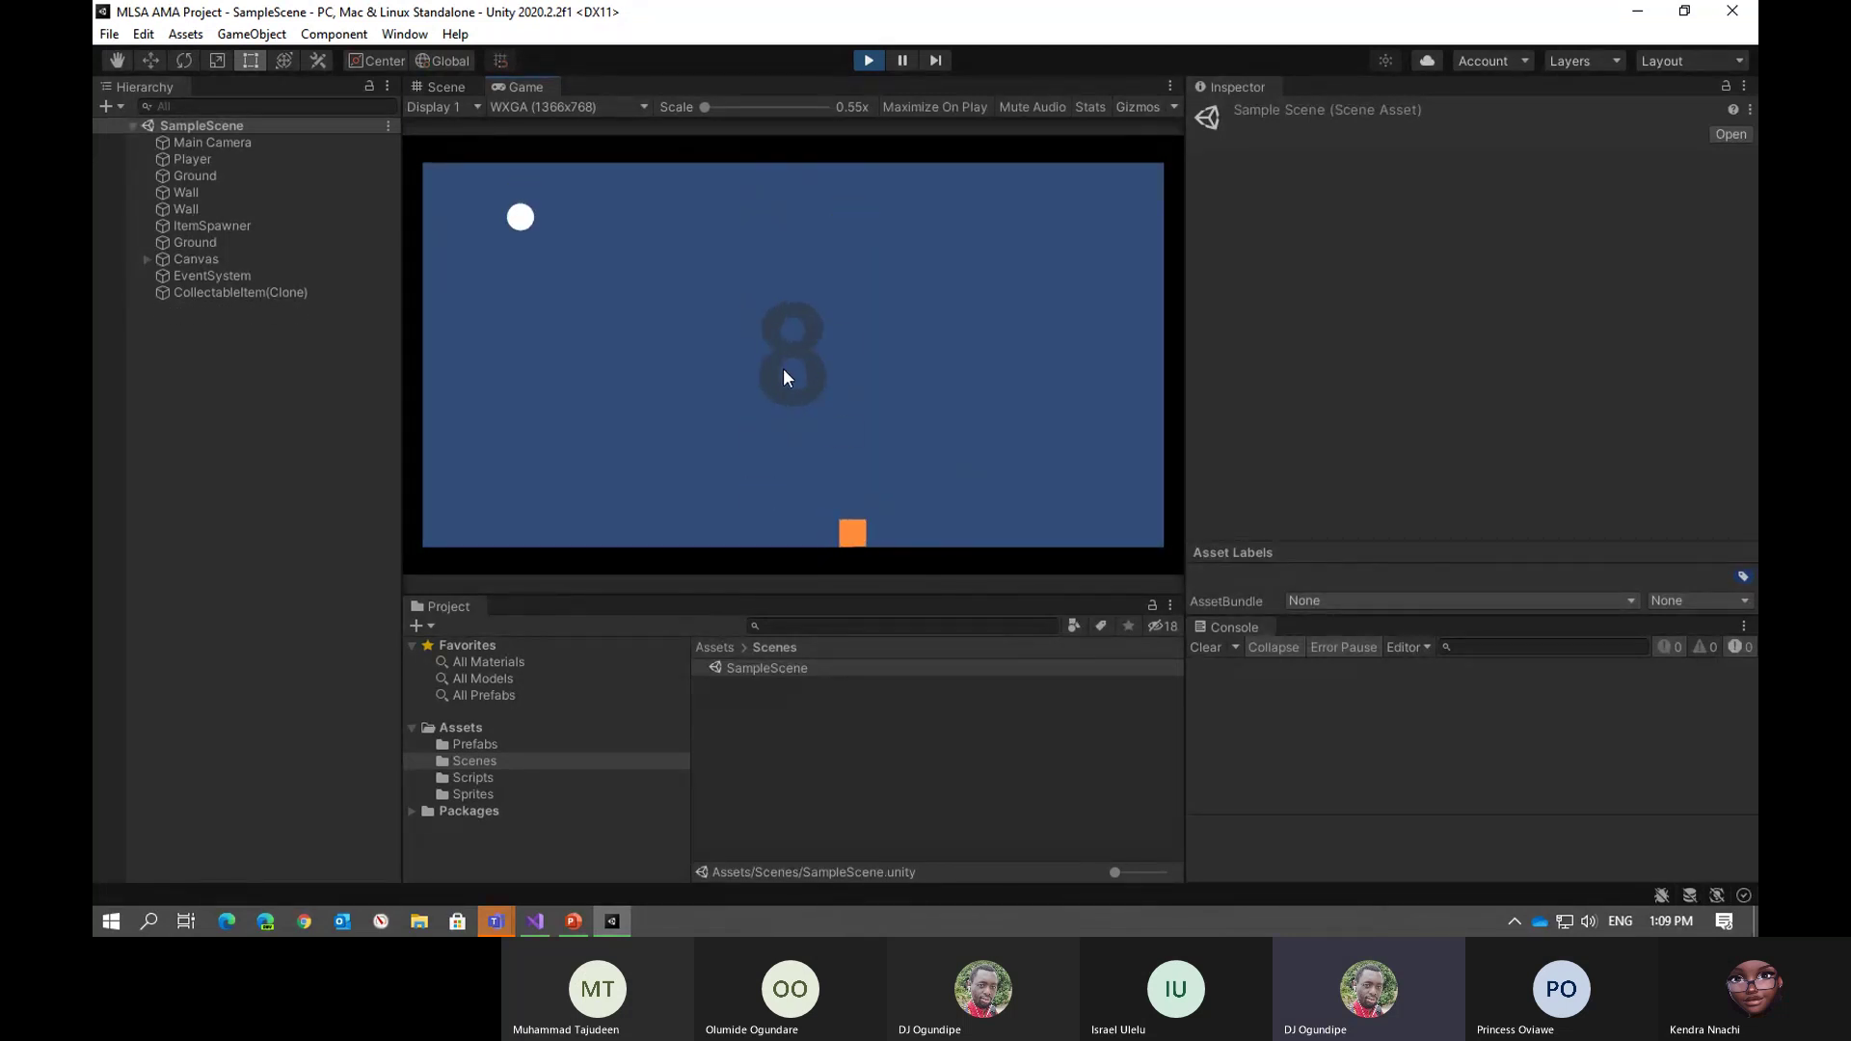
key(Left)
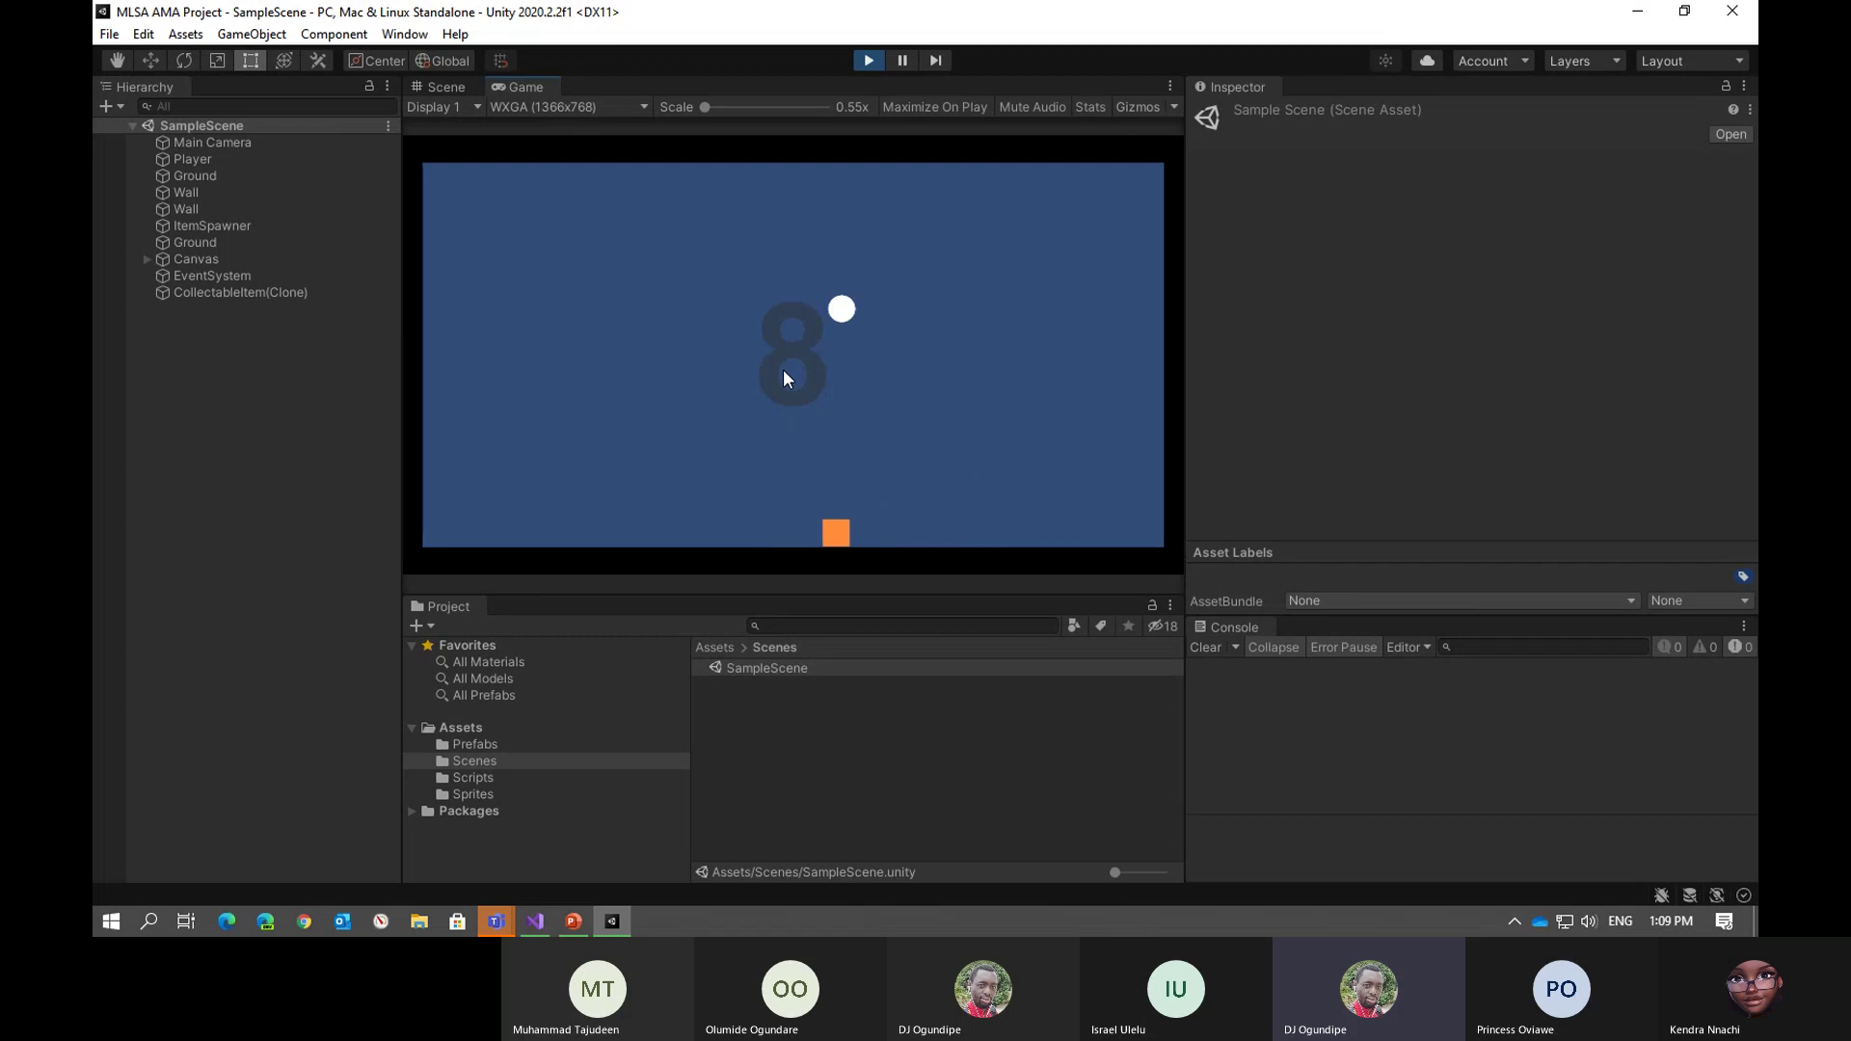
key(Right)
key(Left)
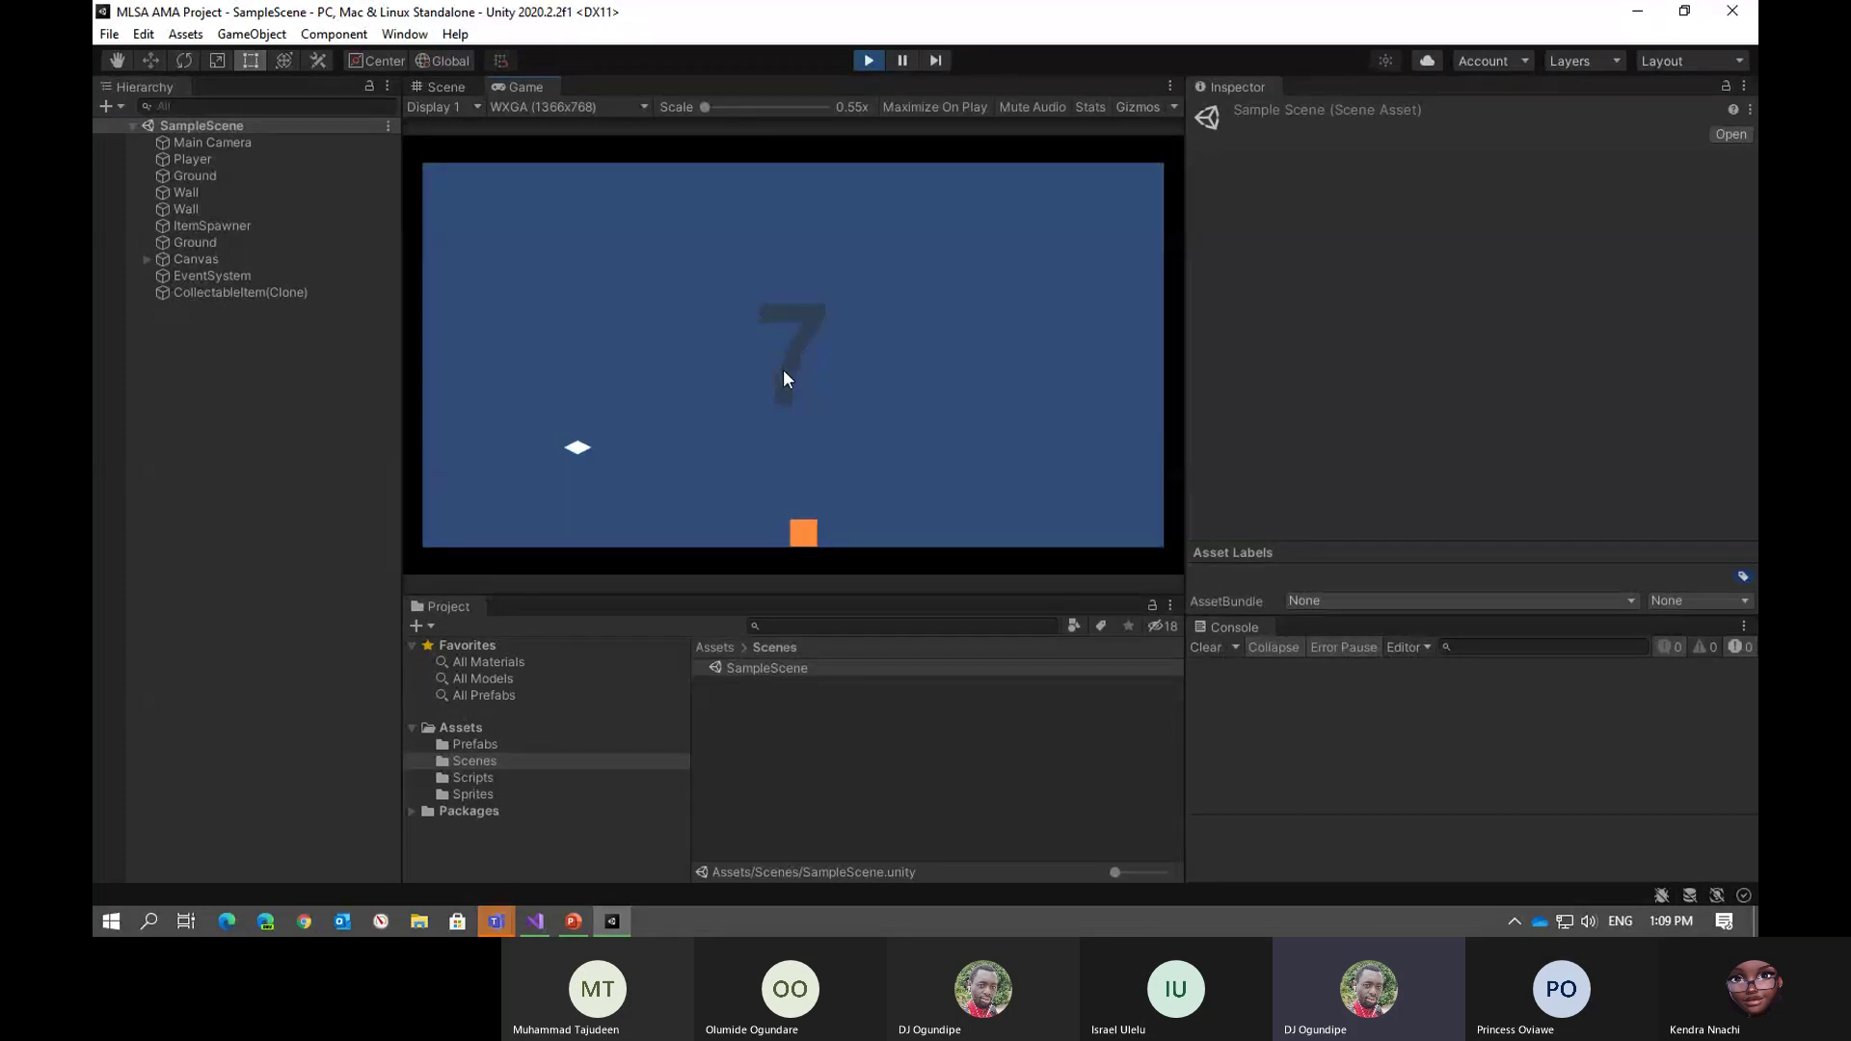
key(Right)
key(Left)
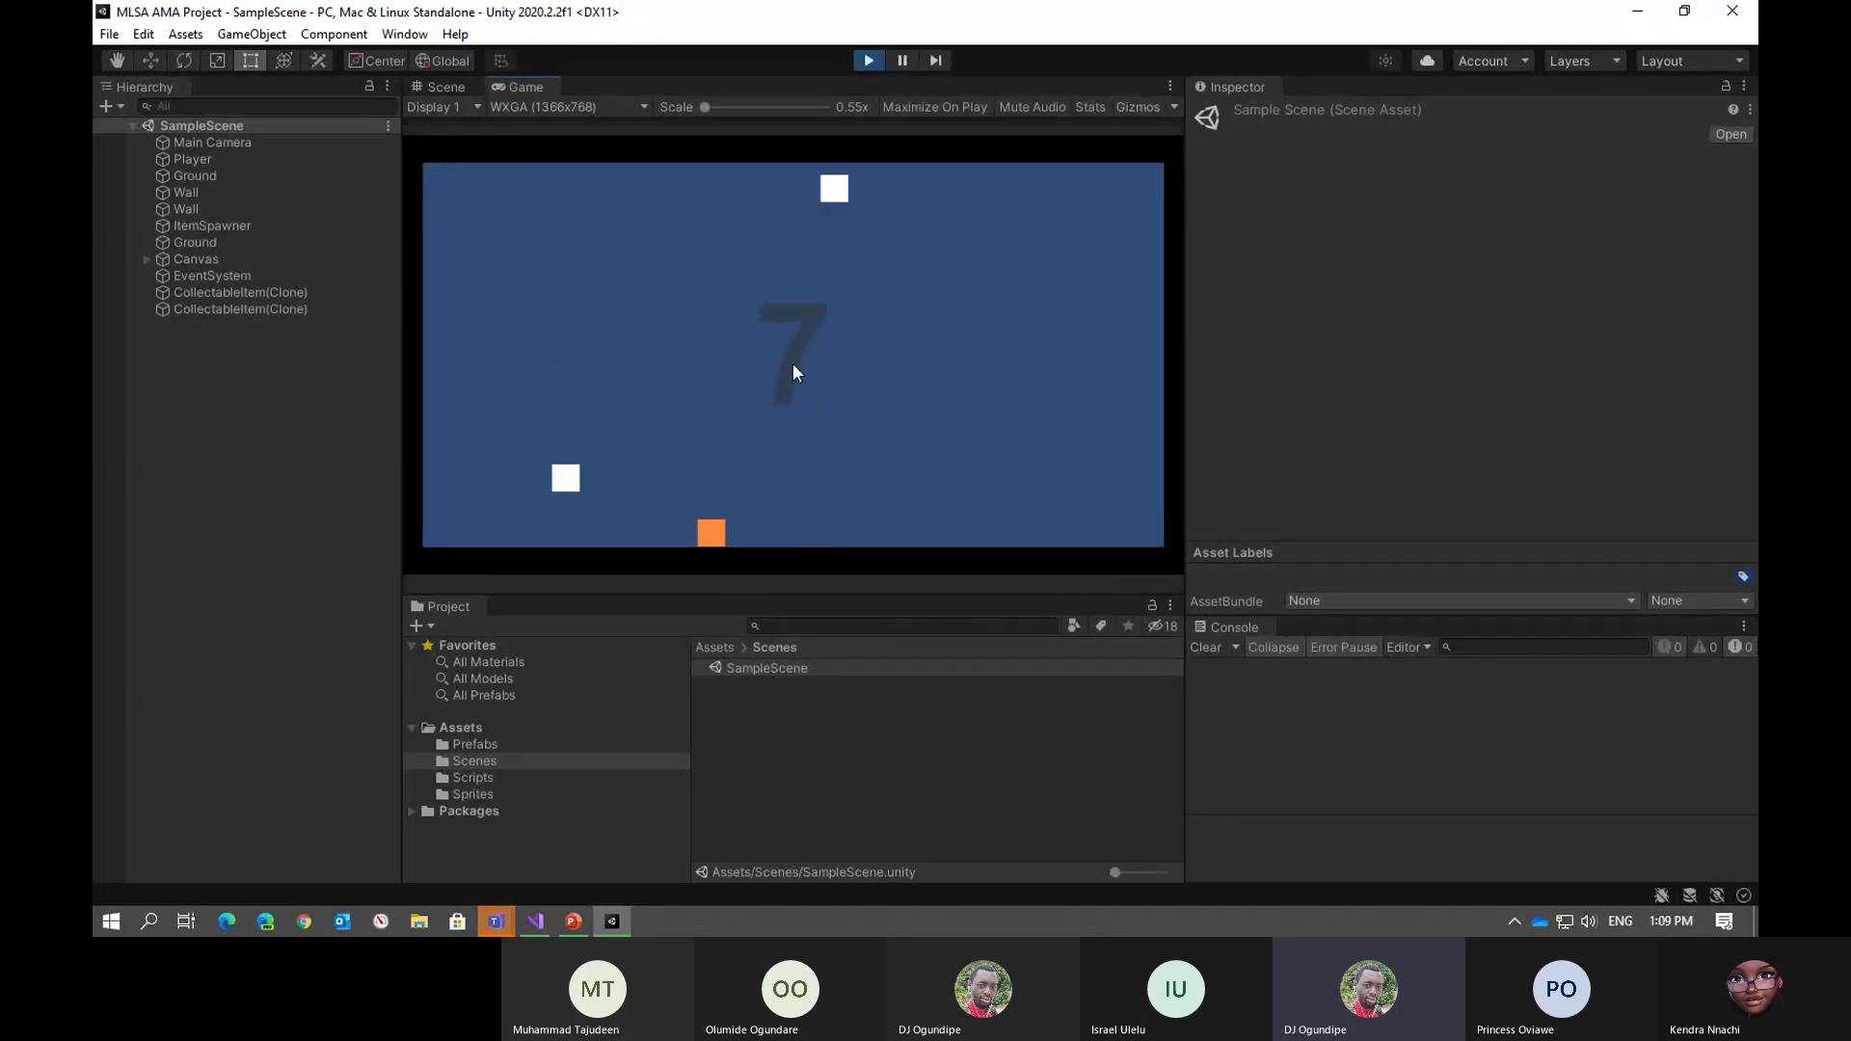
key(Right)
key(Right)
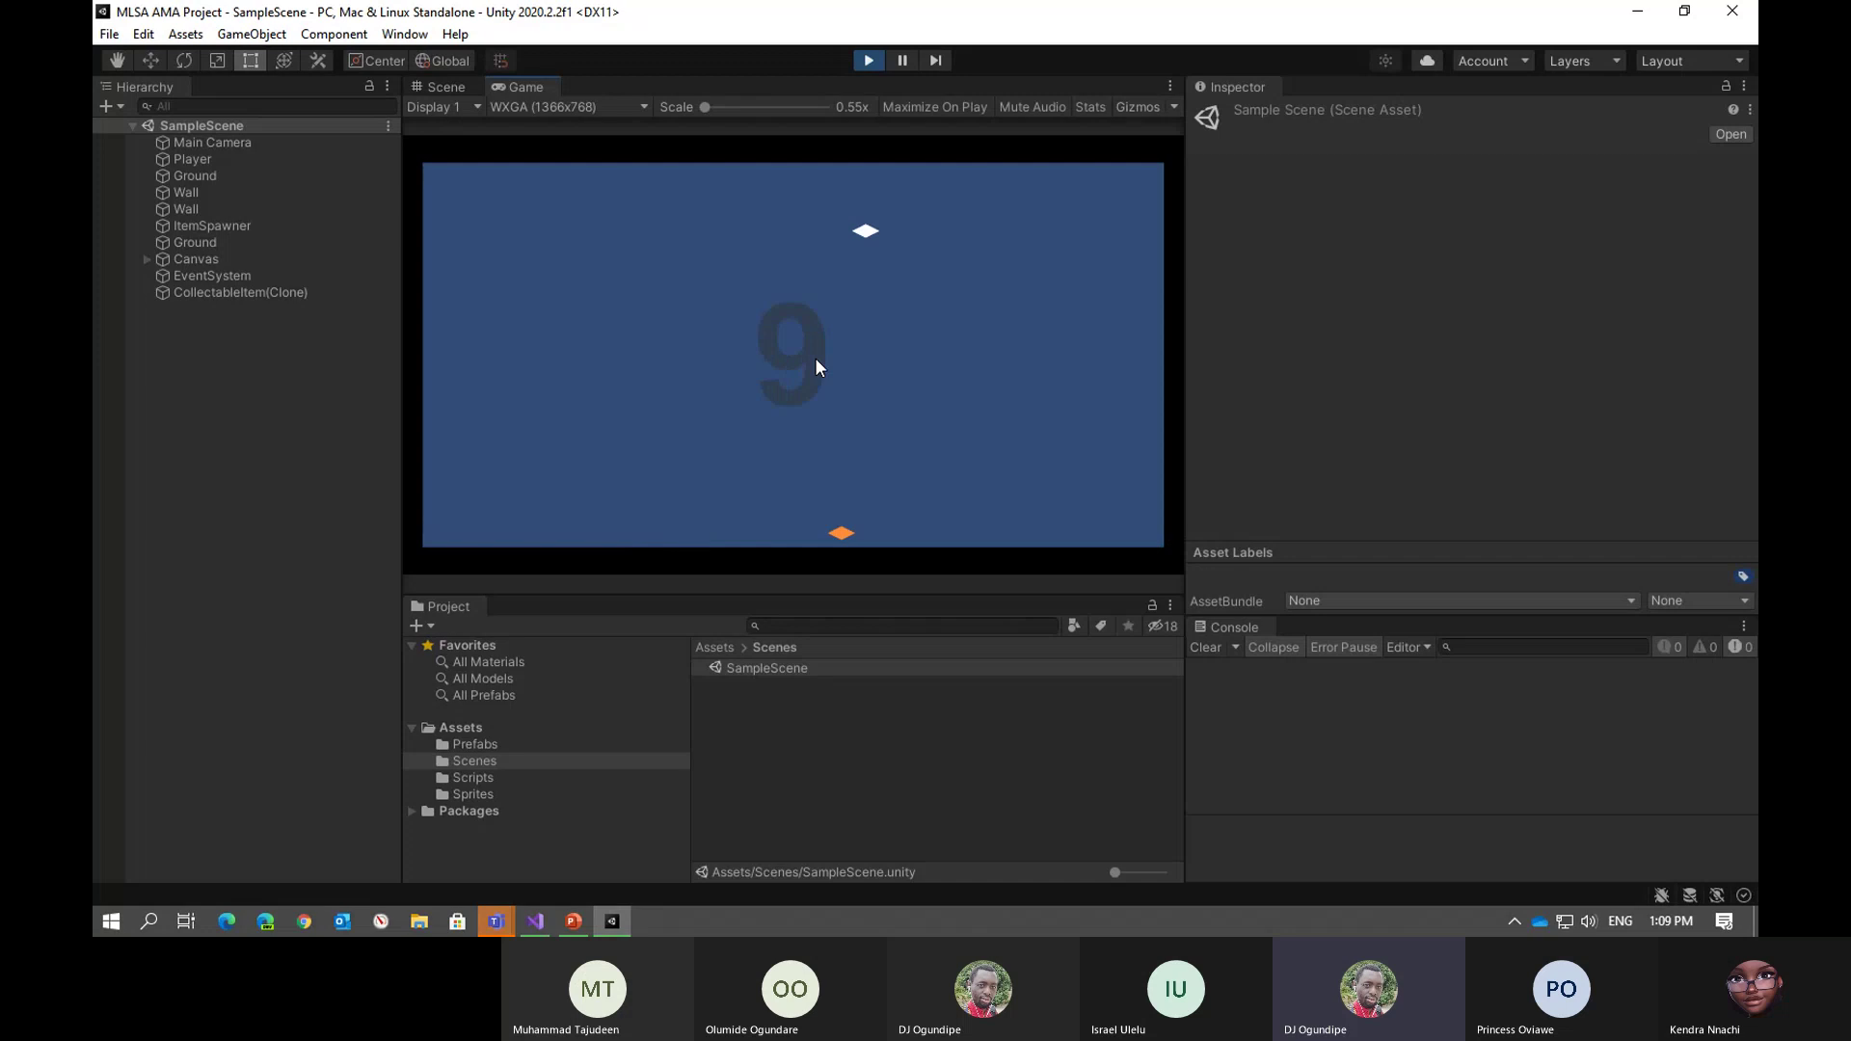
key(Left)
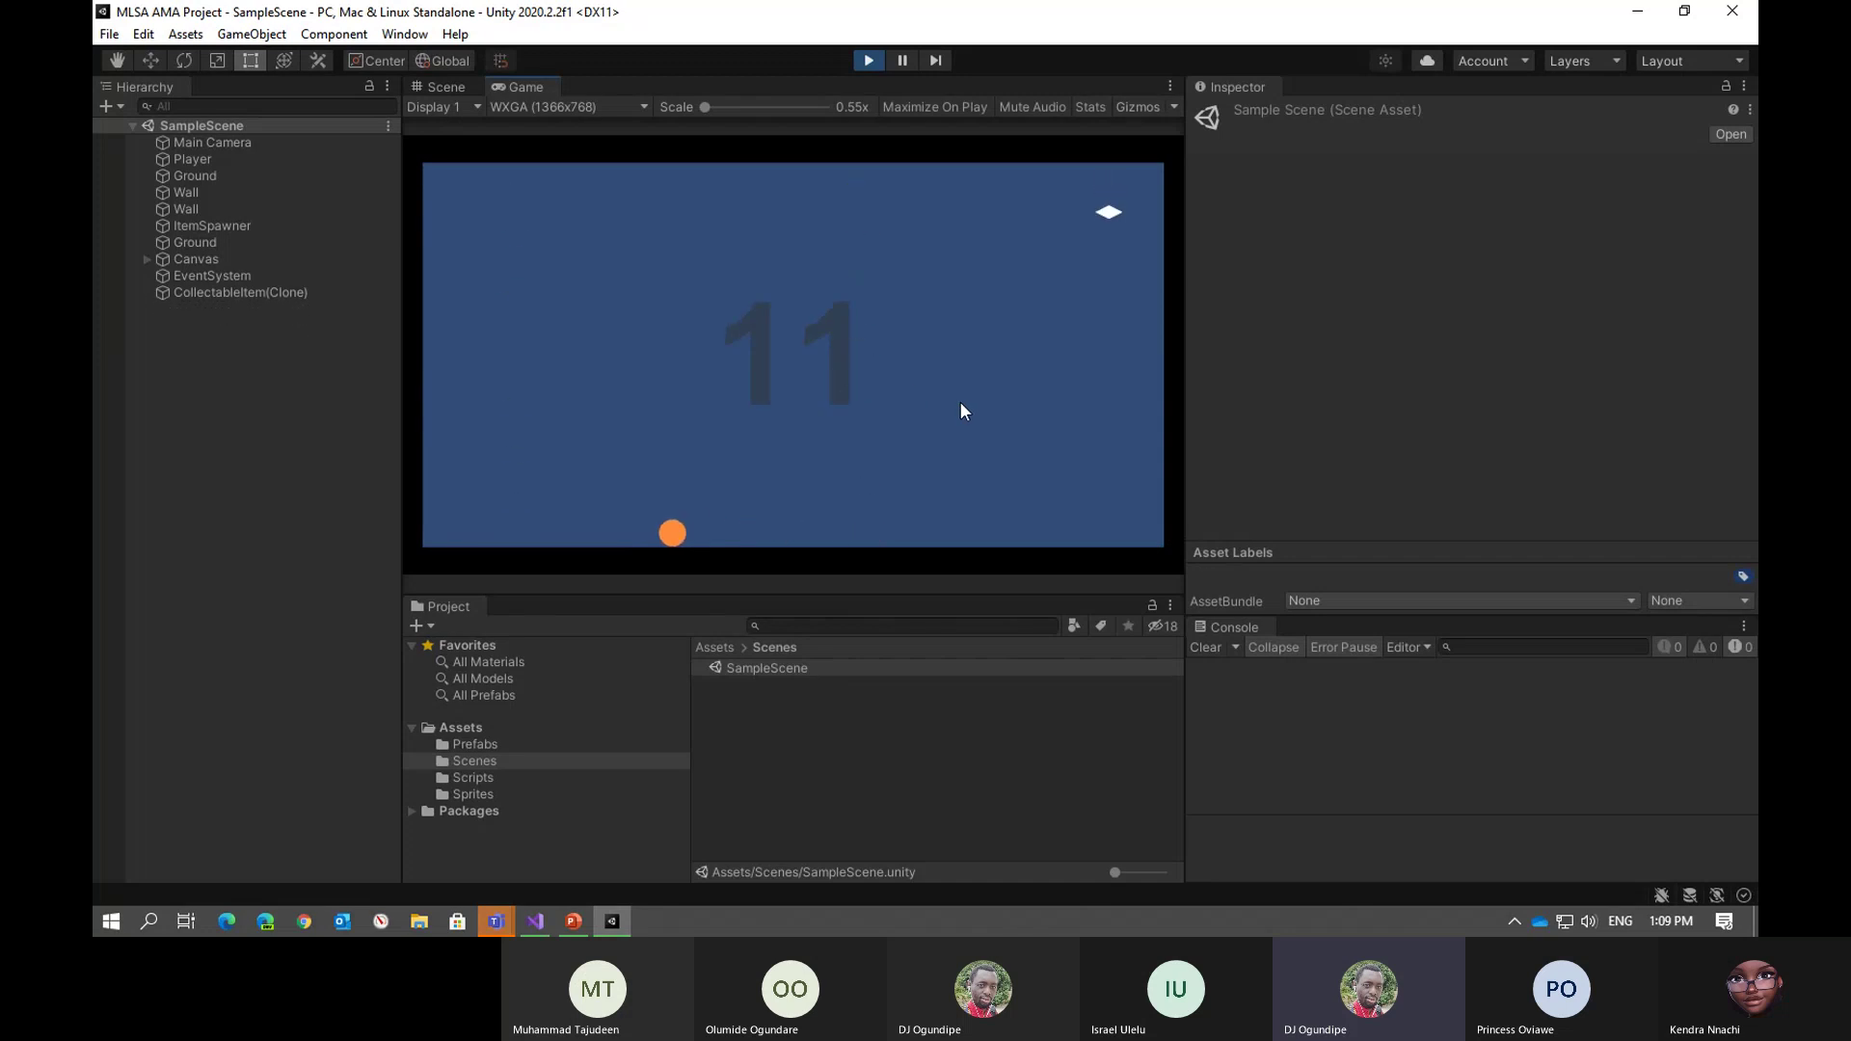
key(Right)
key(Right)
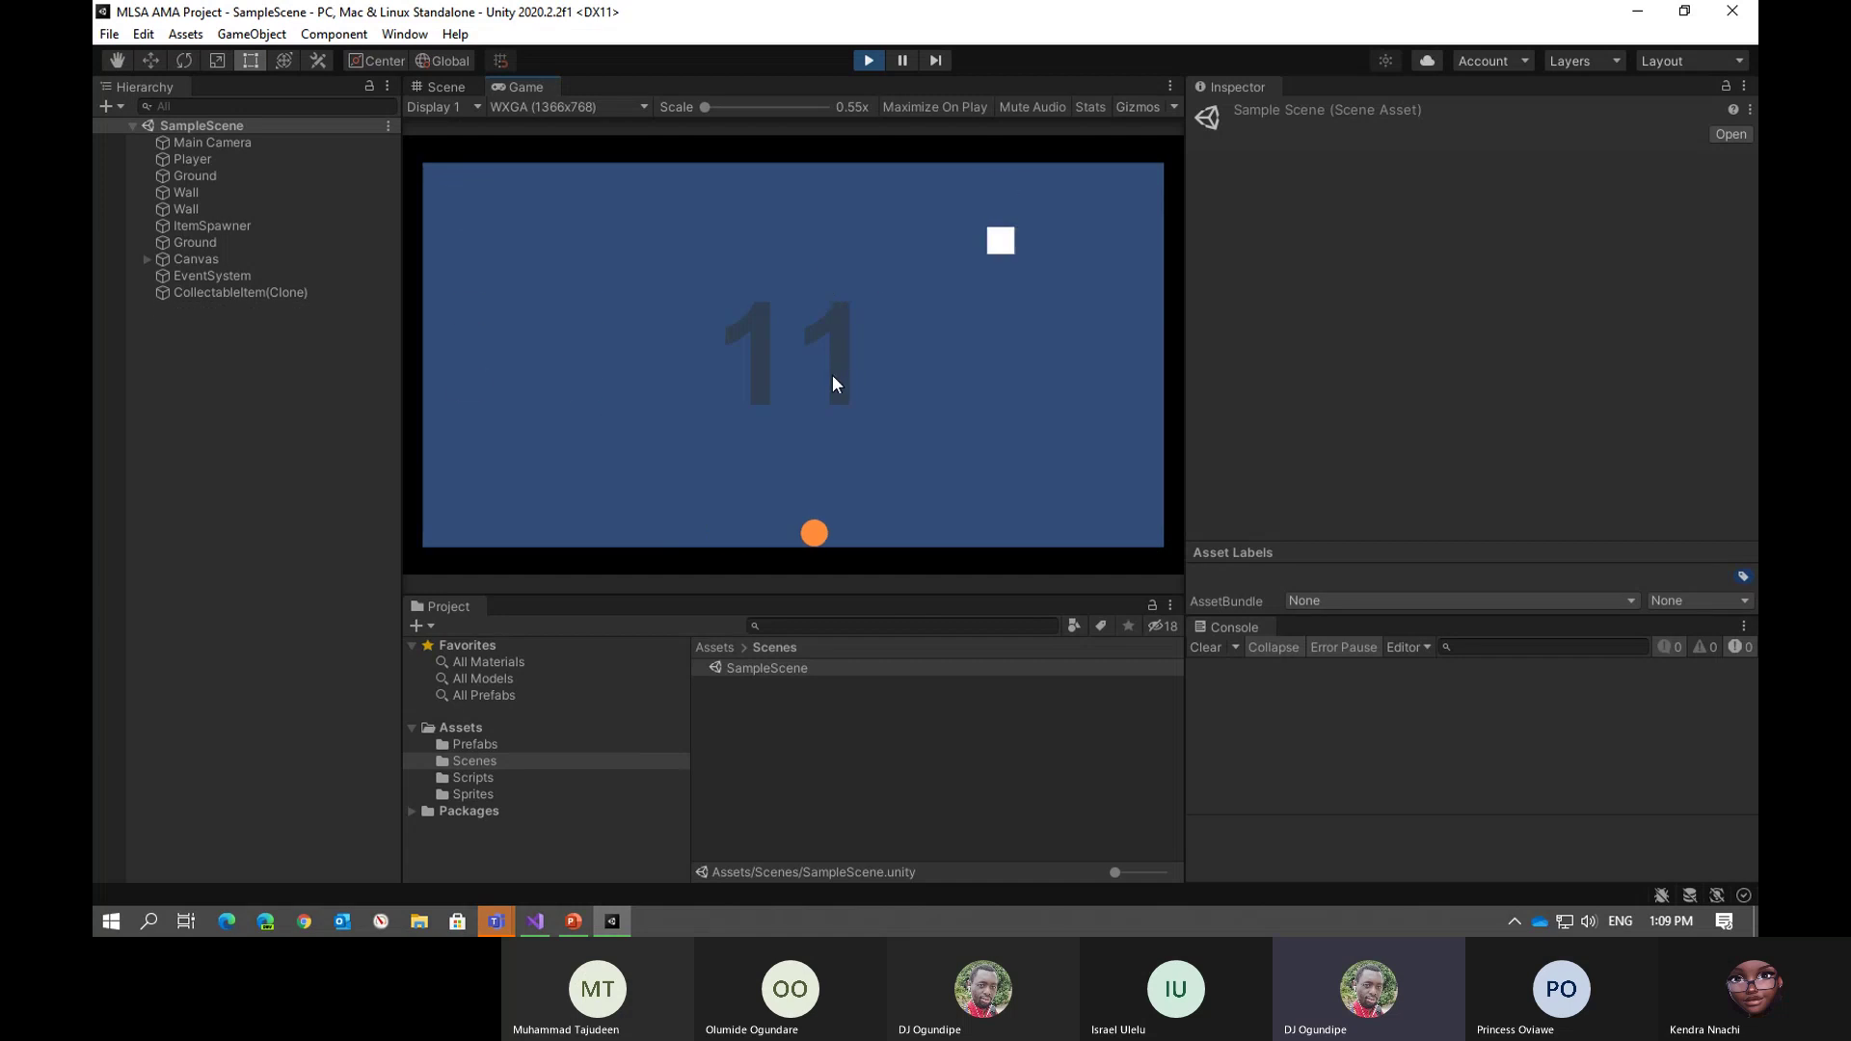
click(868, 61)
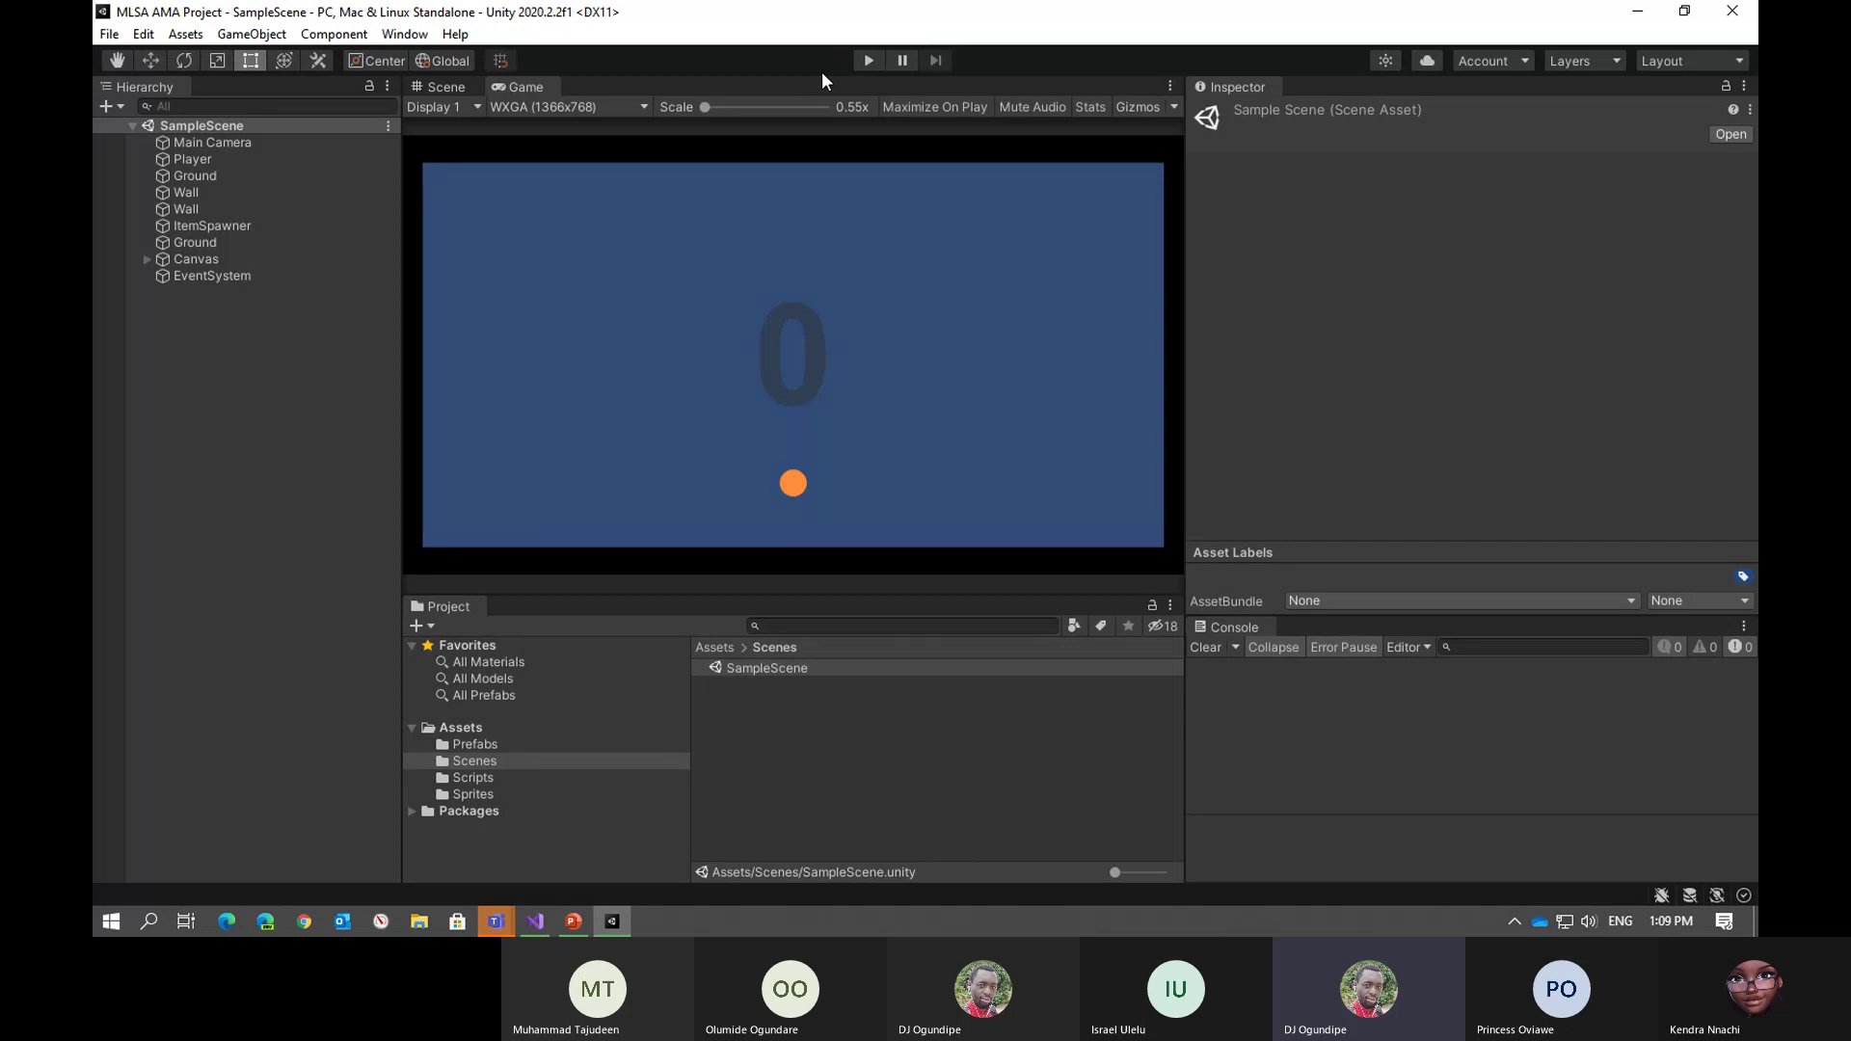
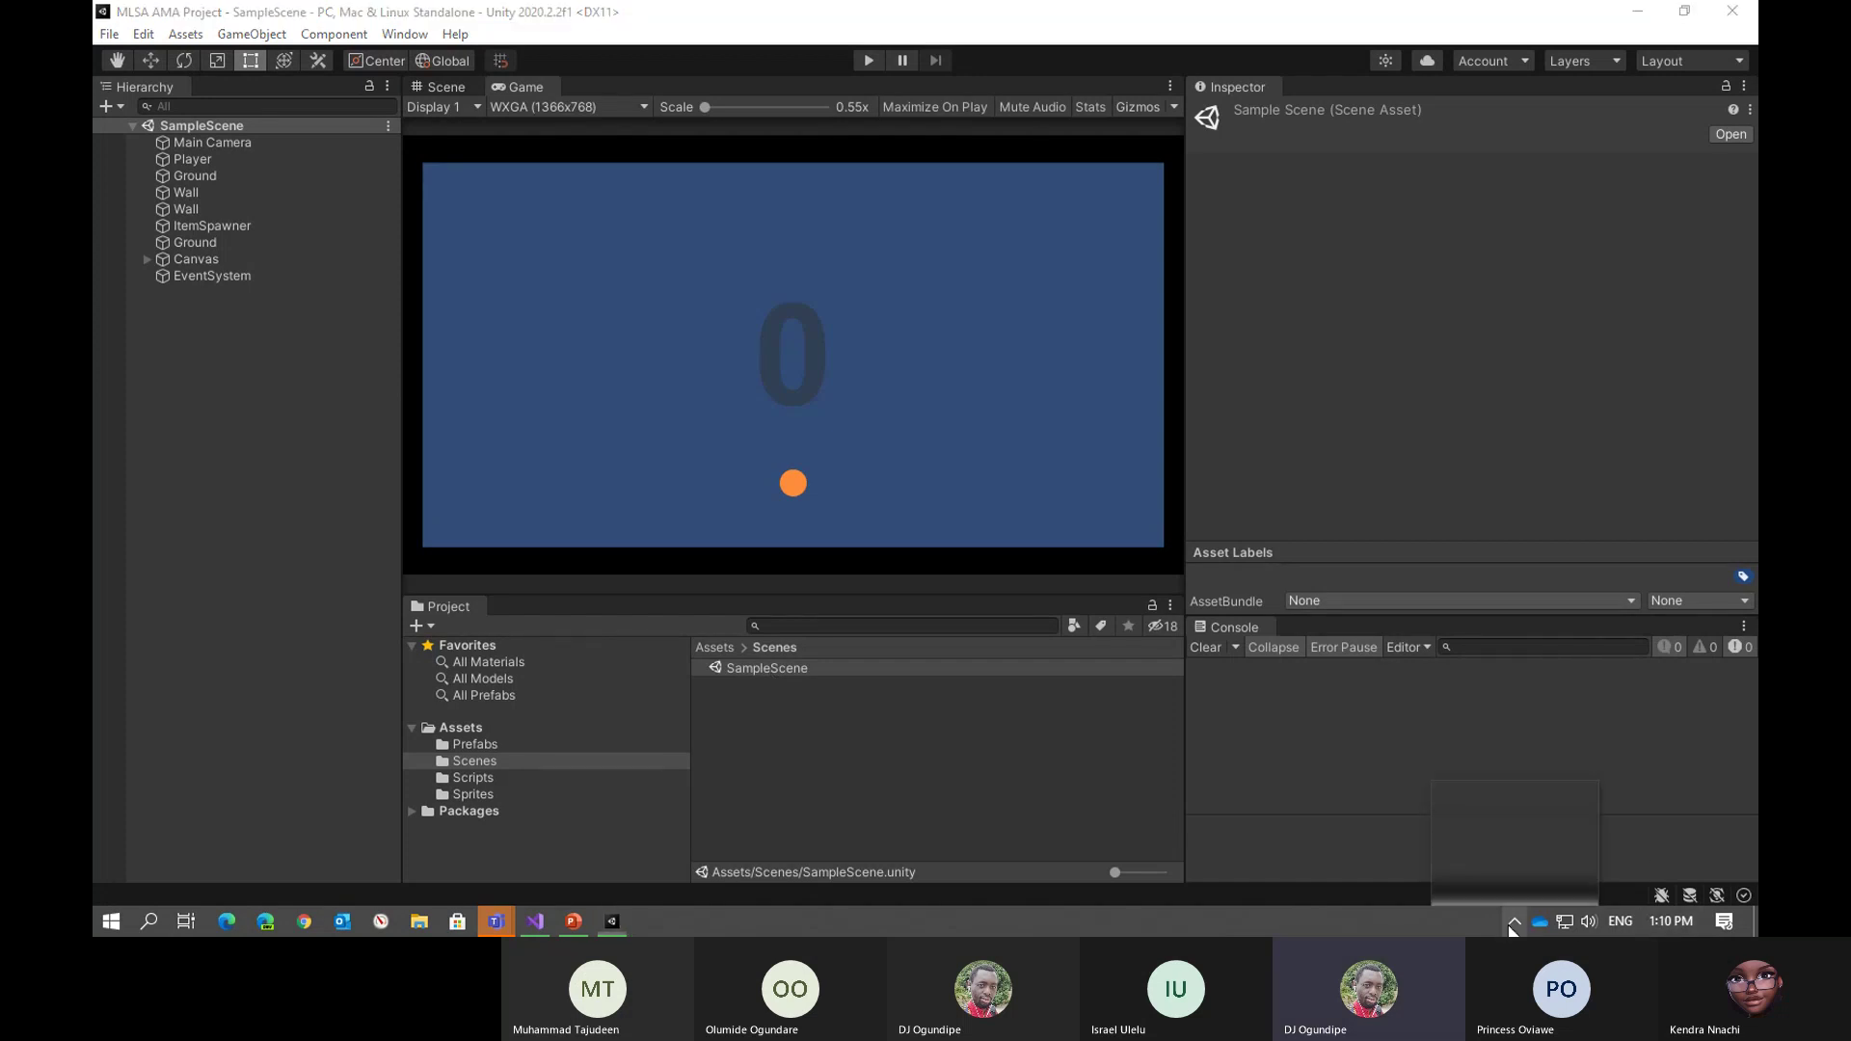
Create a new 2D project named MLSA AMA Project Live in D:\unity from Unity Hub
click(1451, 804)
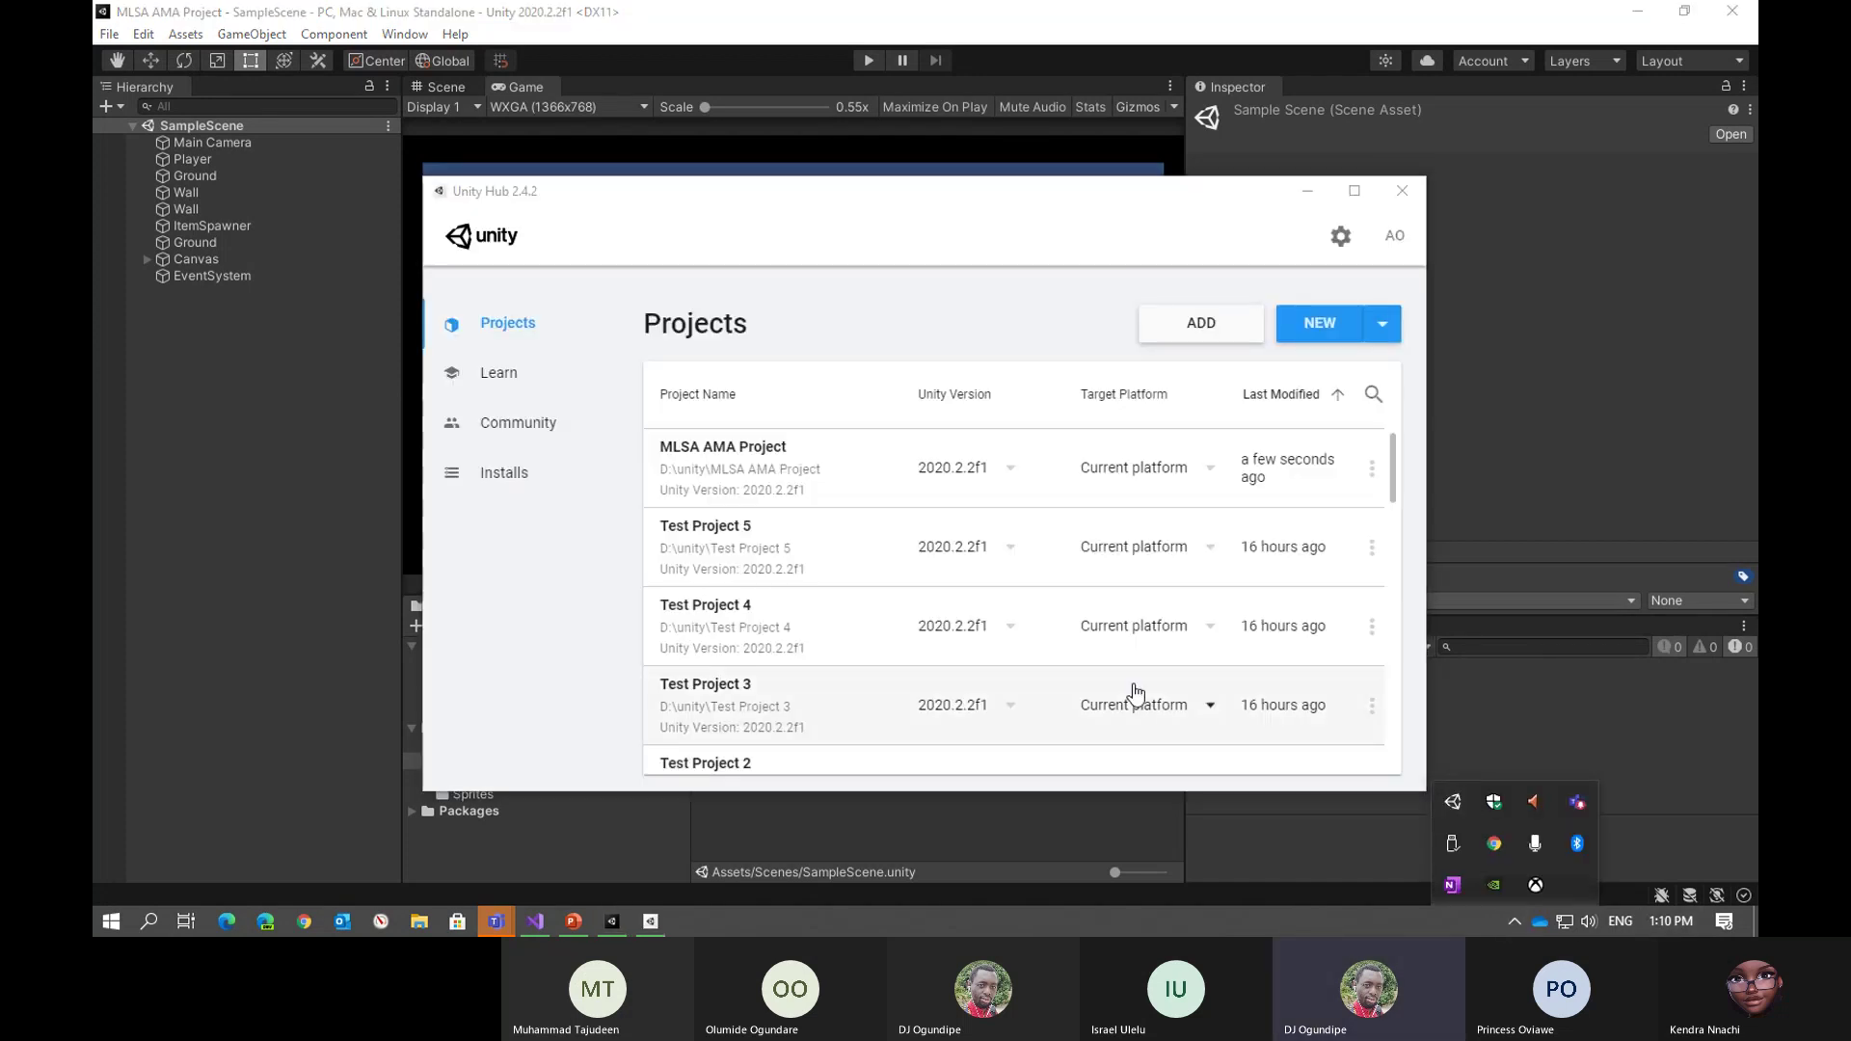
click(1379, 326)
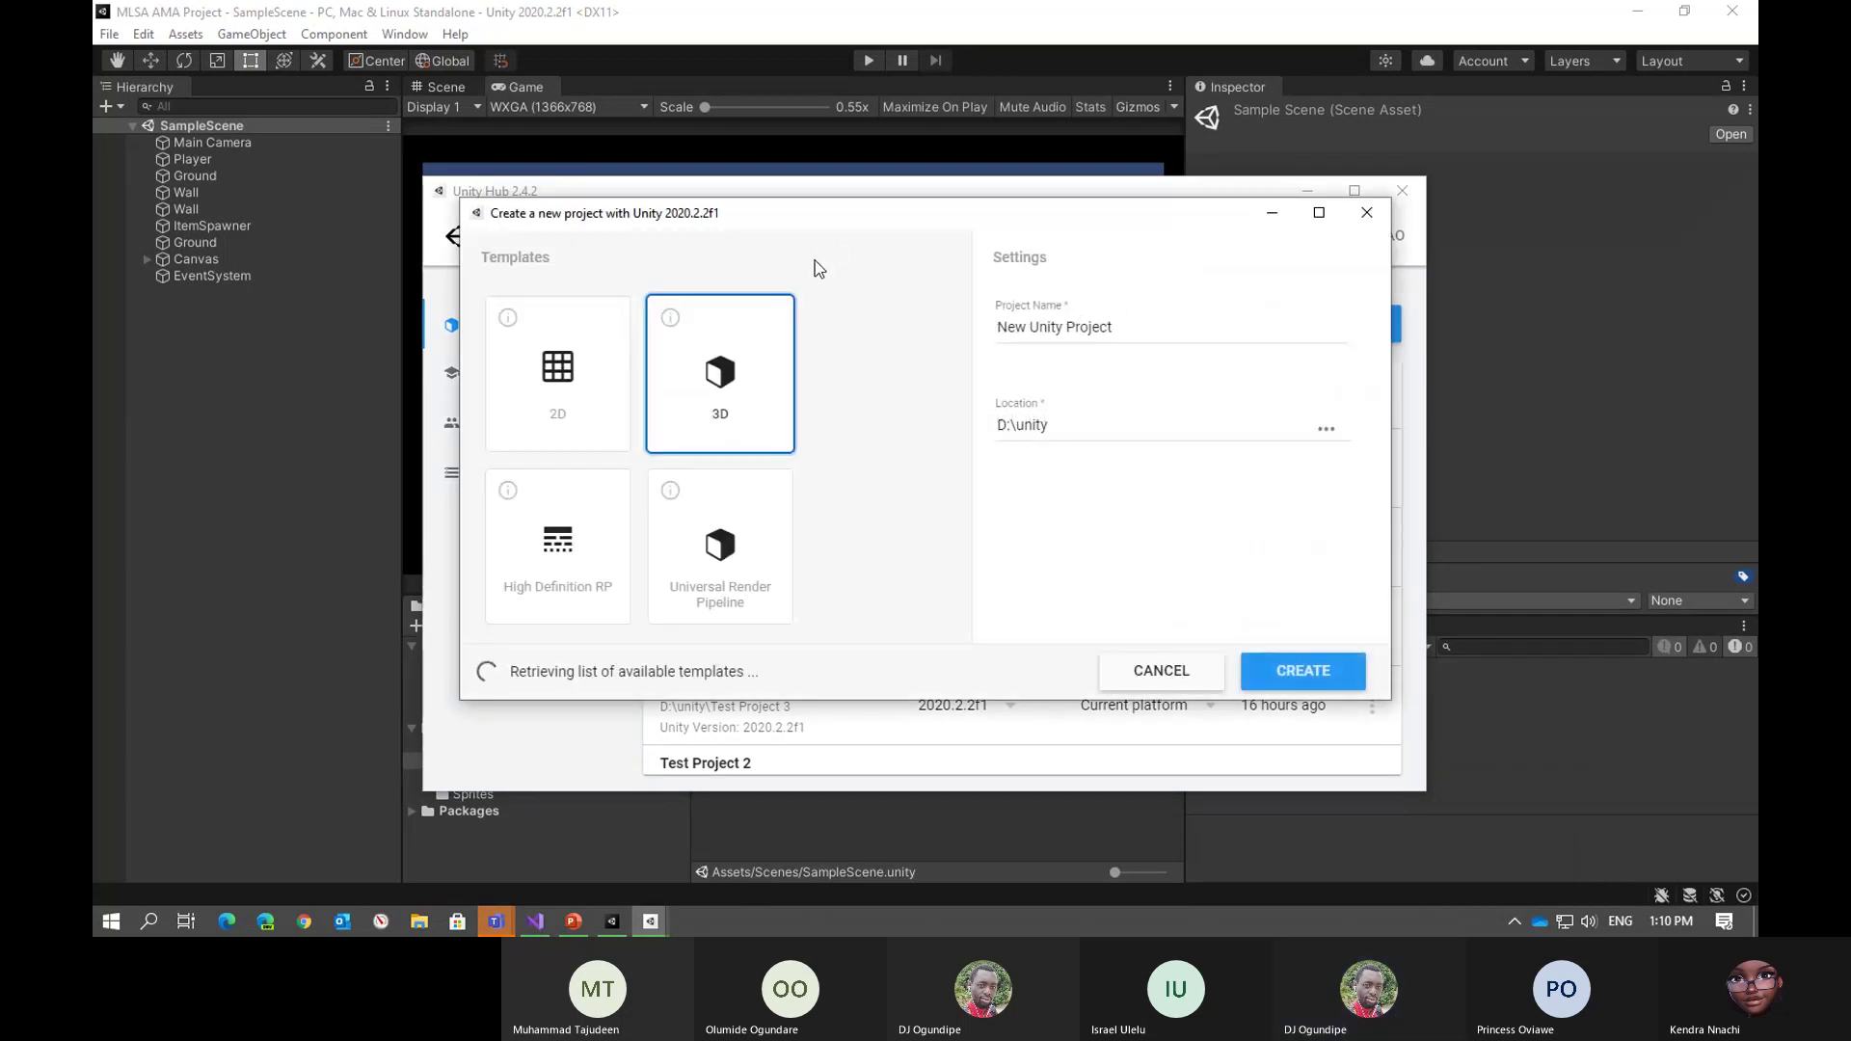
triple_click(1077, 327)
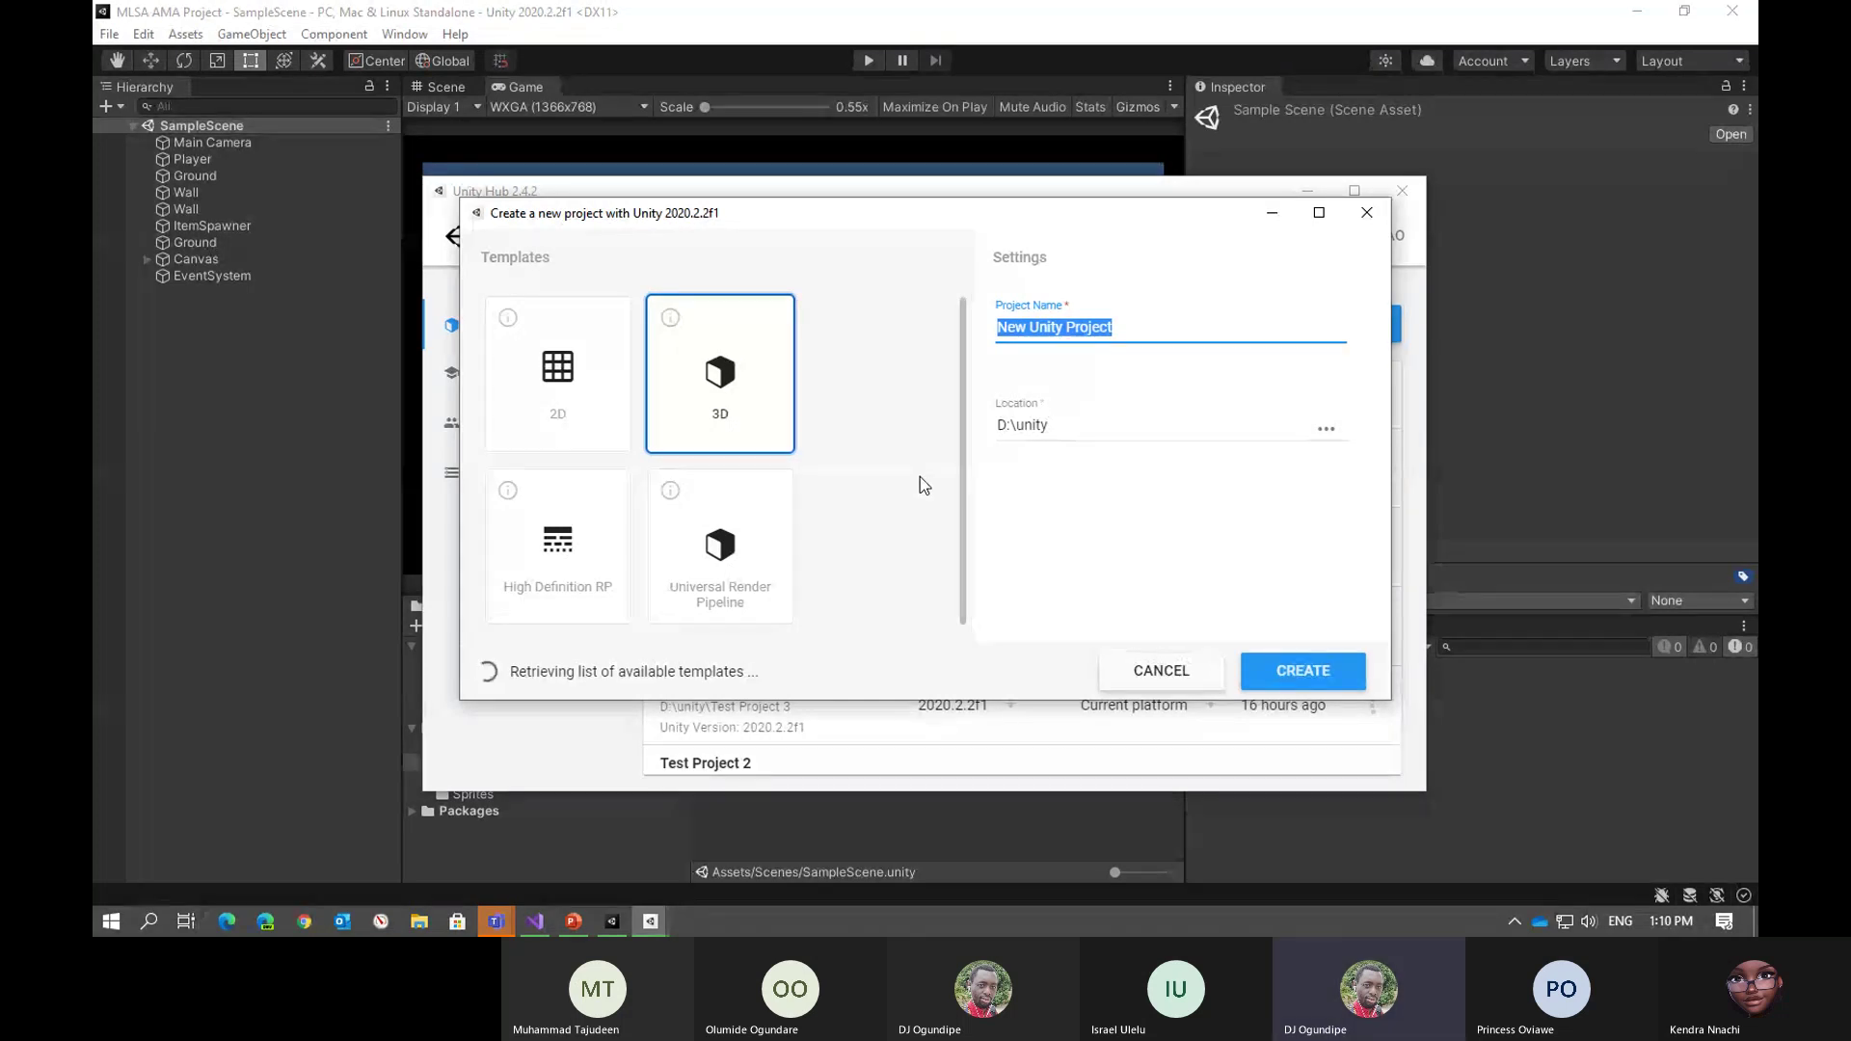
text(MLSA AMA )
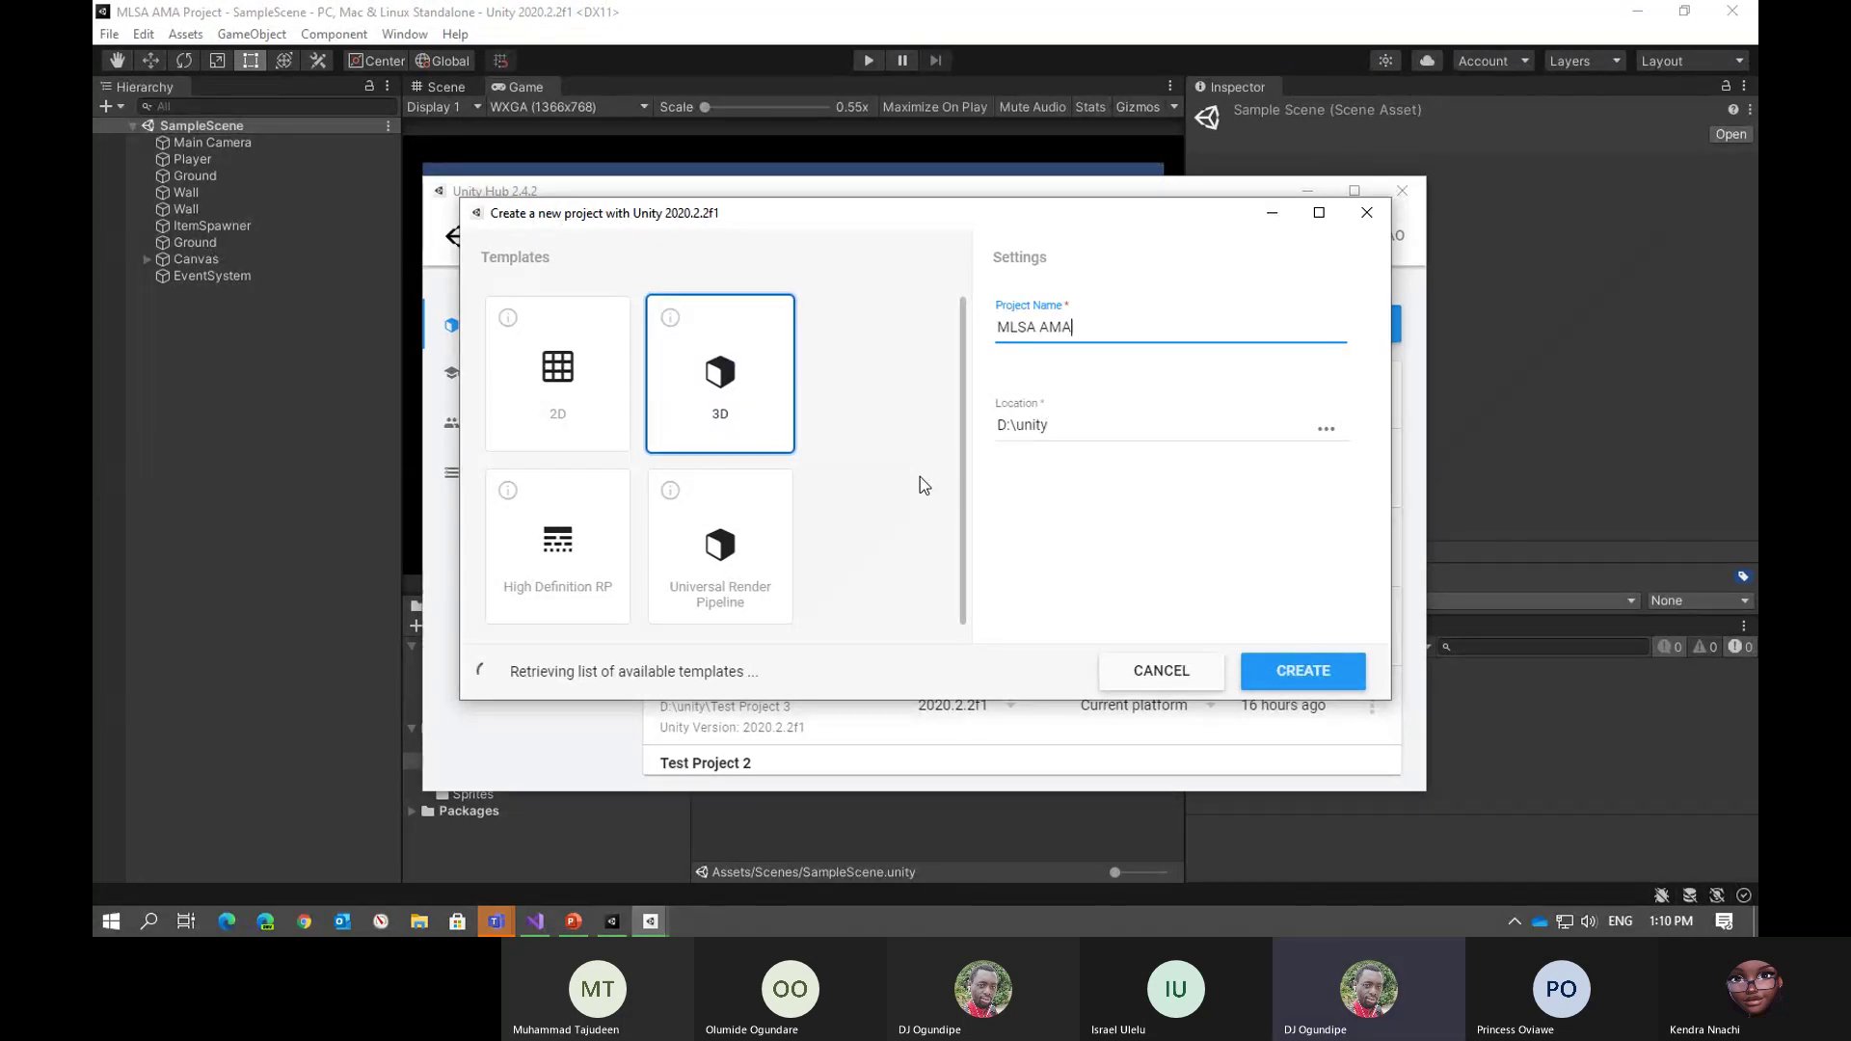
text(Project Li)
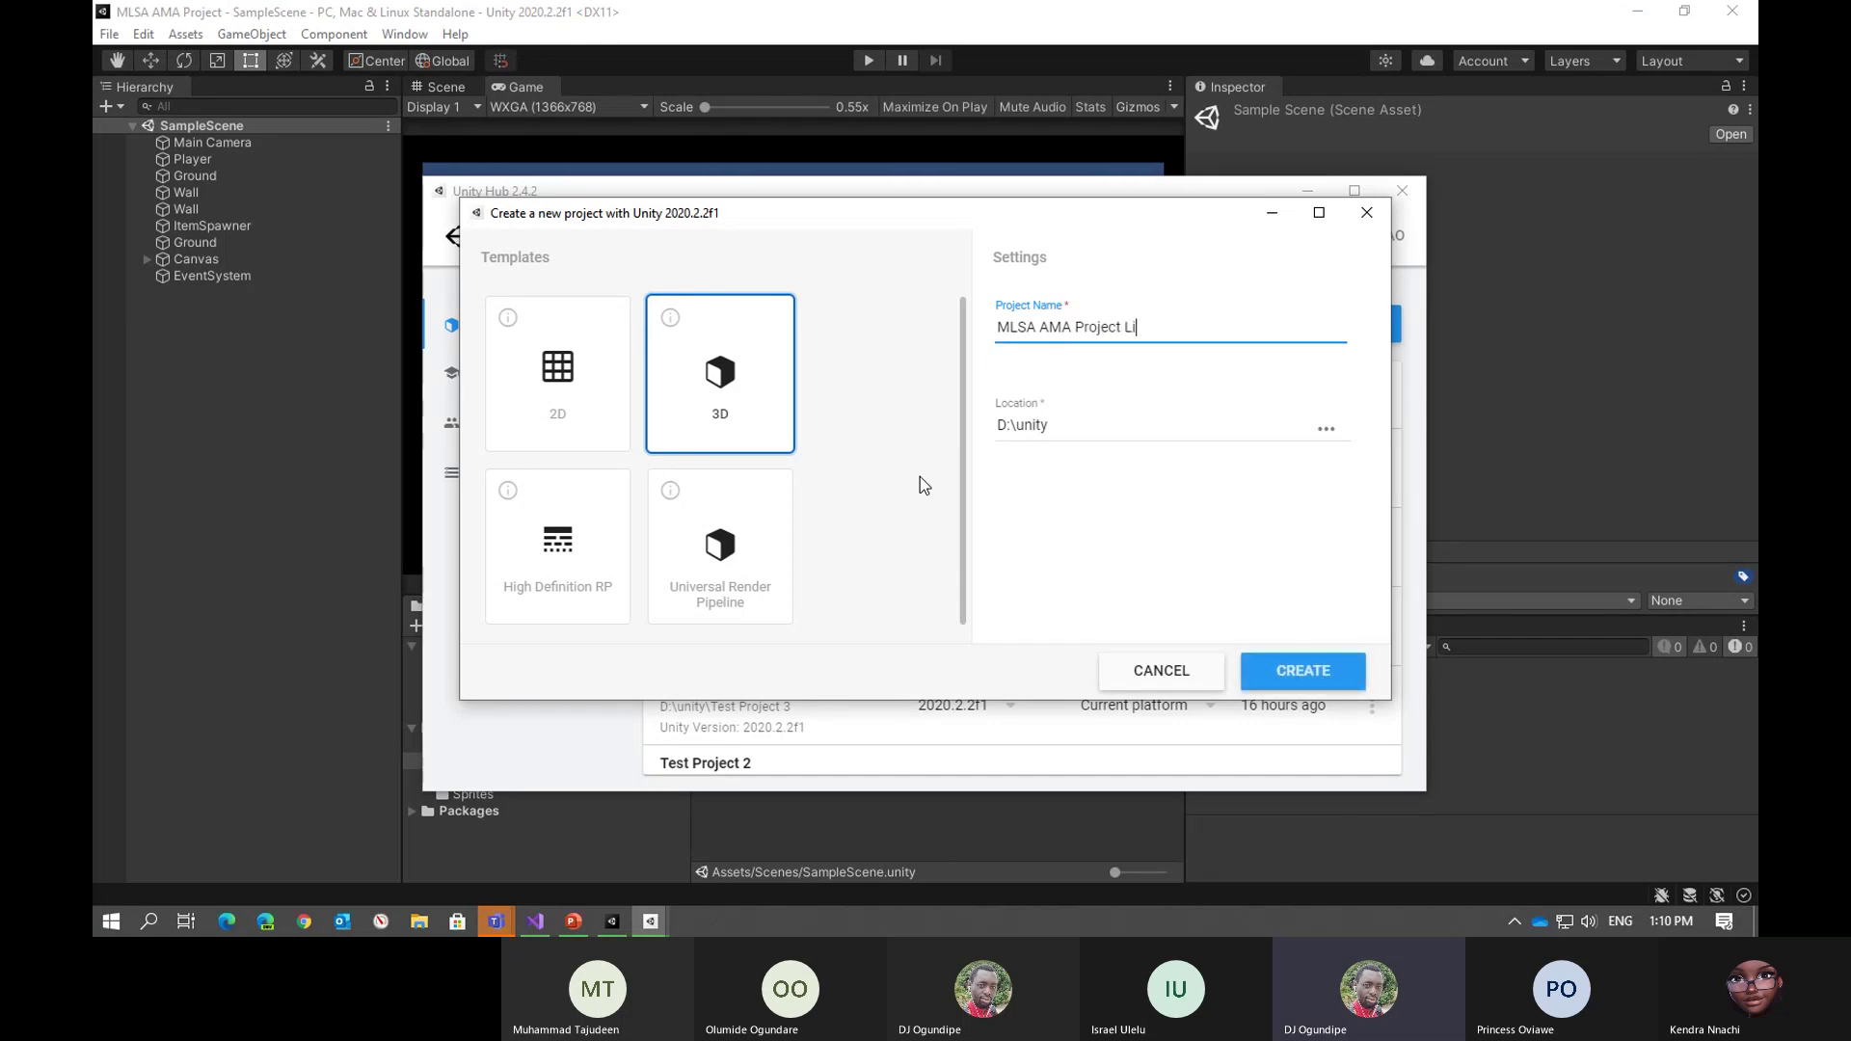
text(ve)
click(516, 396)
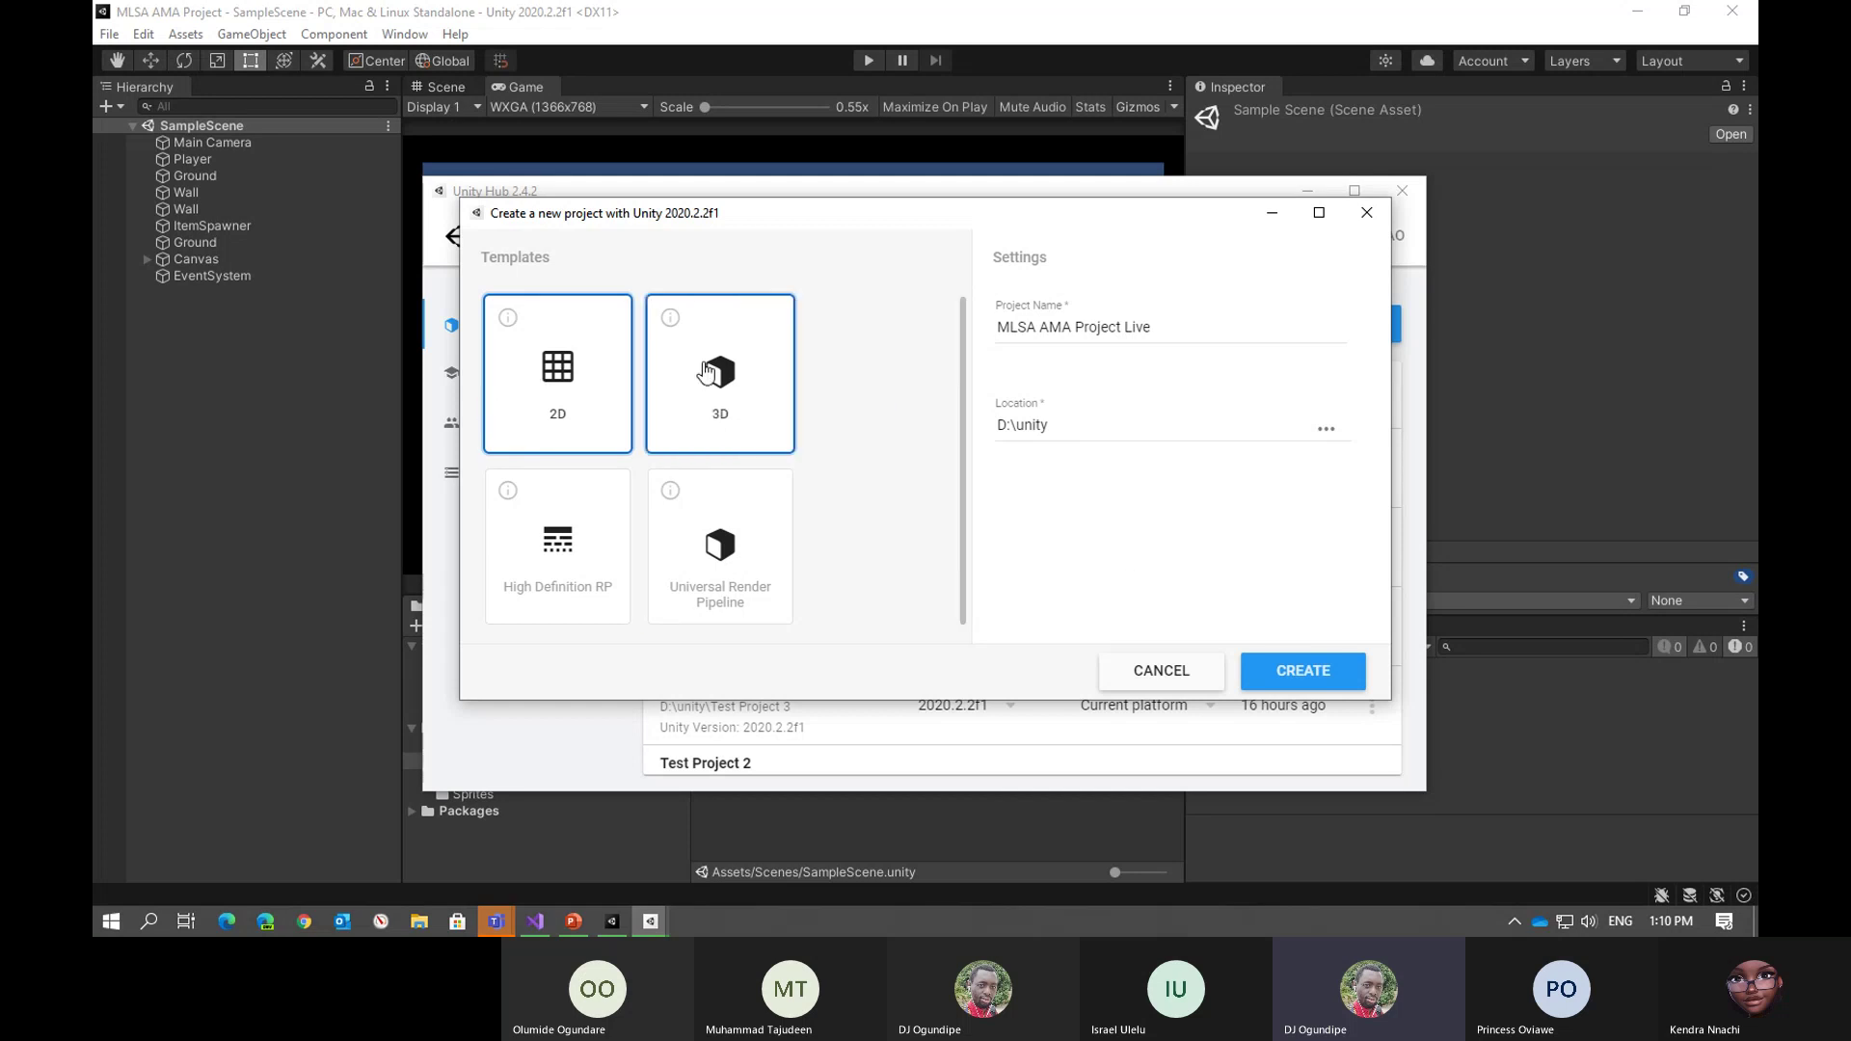
click(1303, 672)
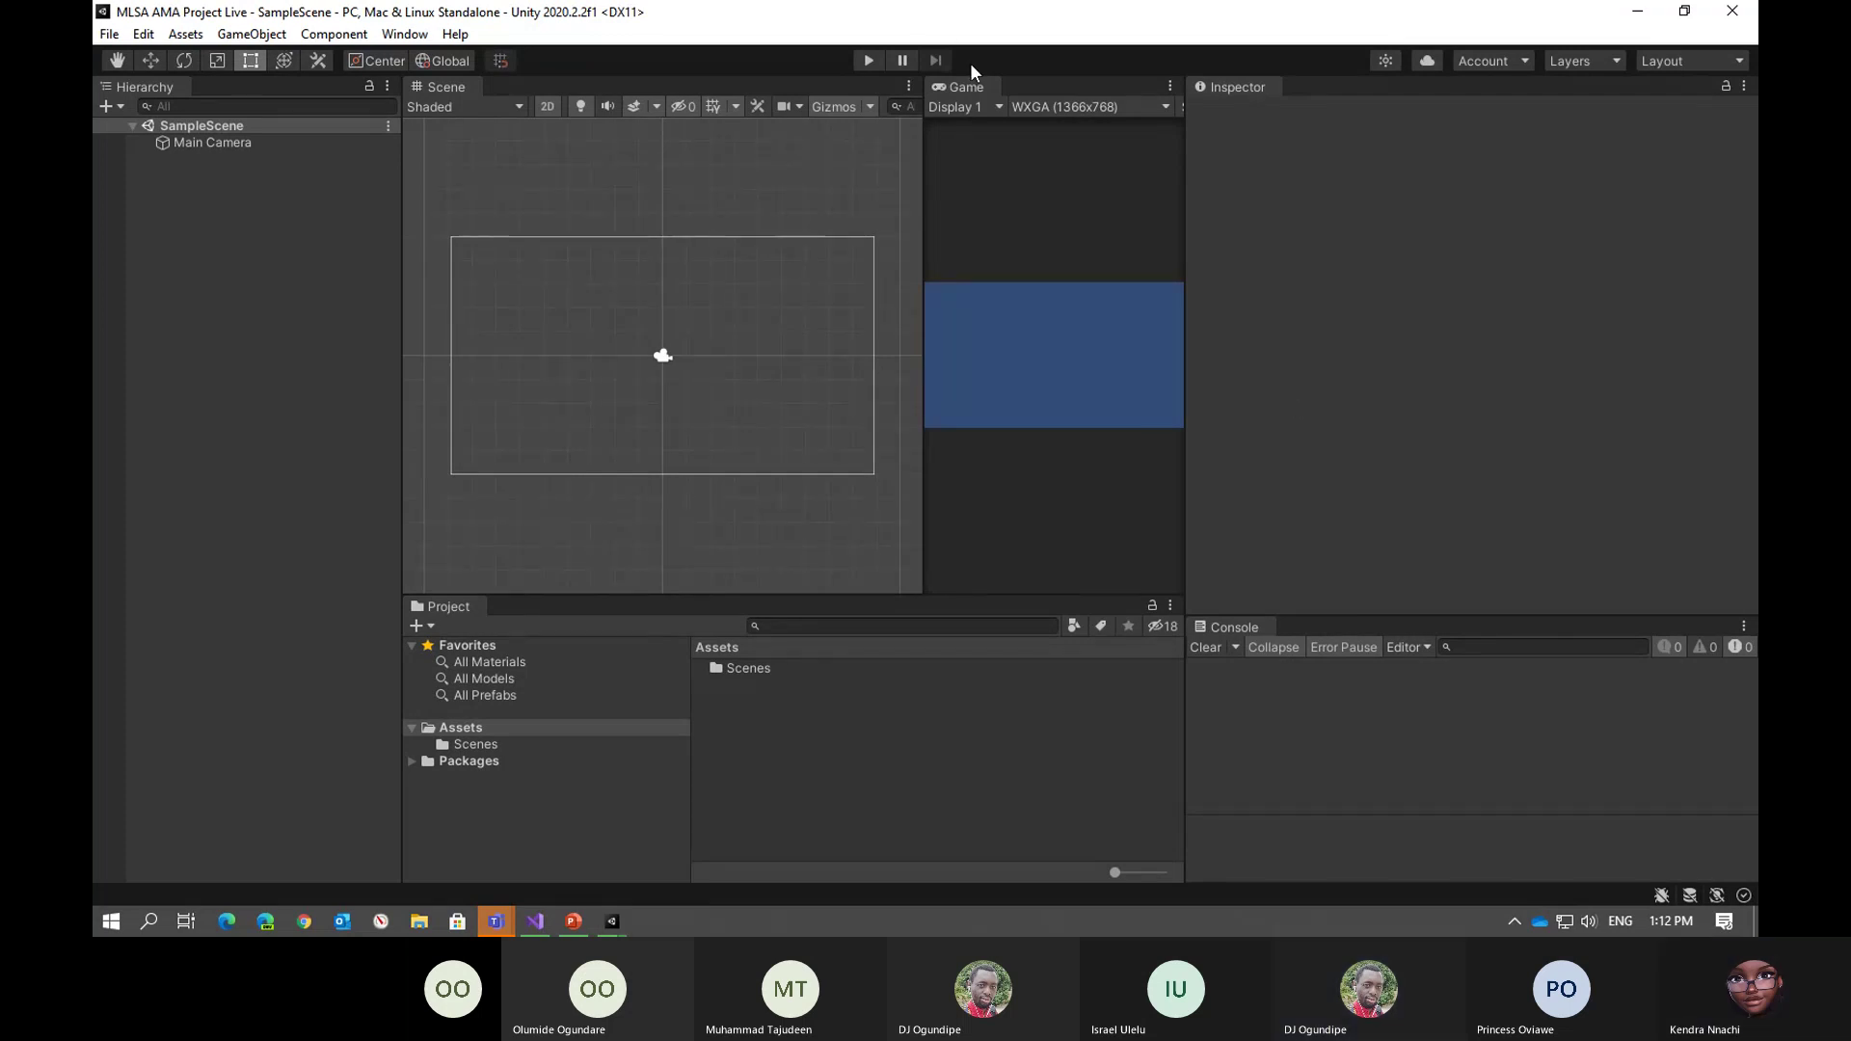
Dock the new project's Game view as a tab beside the Scene view and display the Scene view
drag(964, 84, 865, 81)
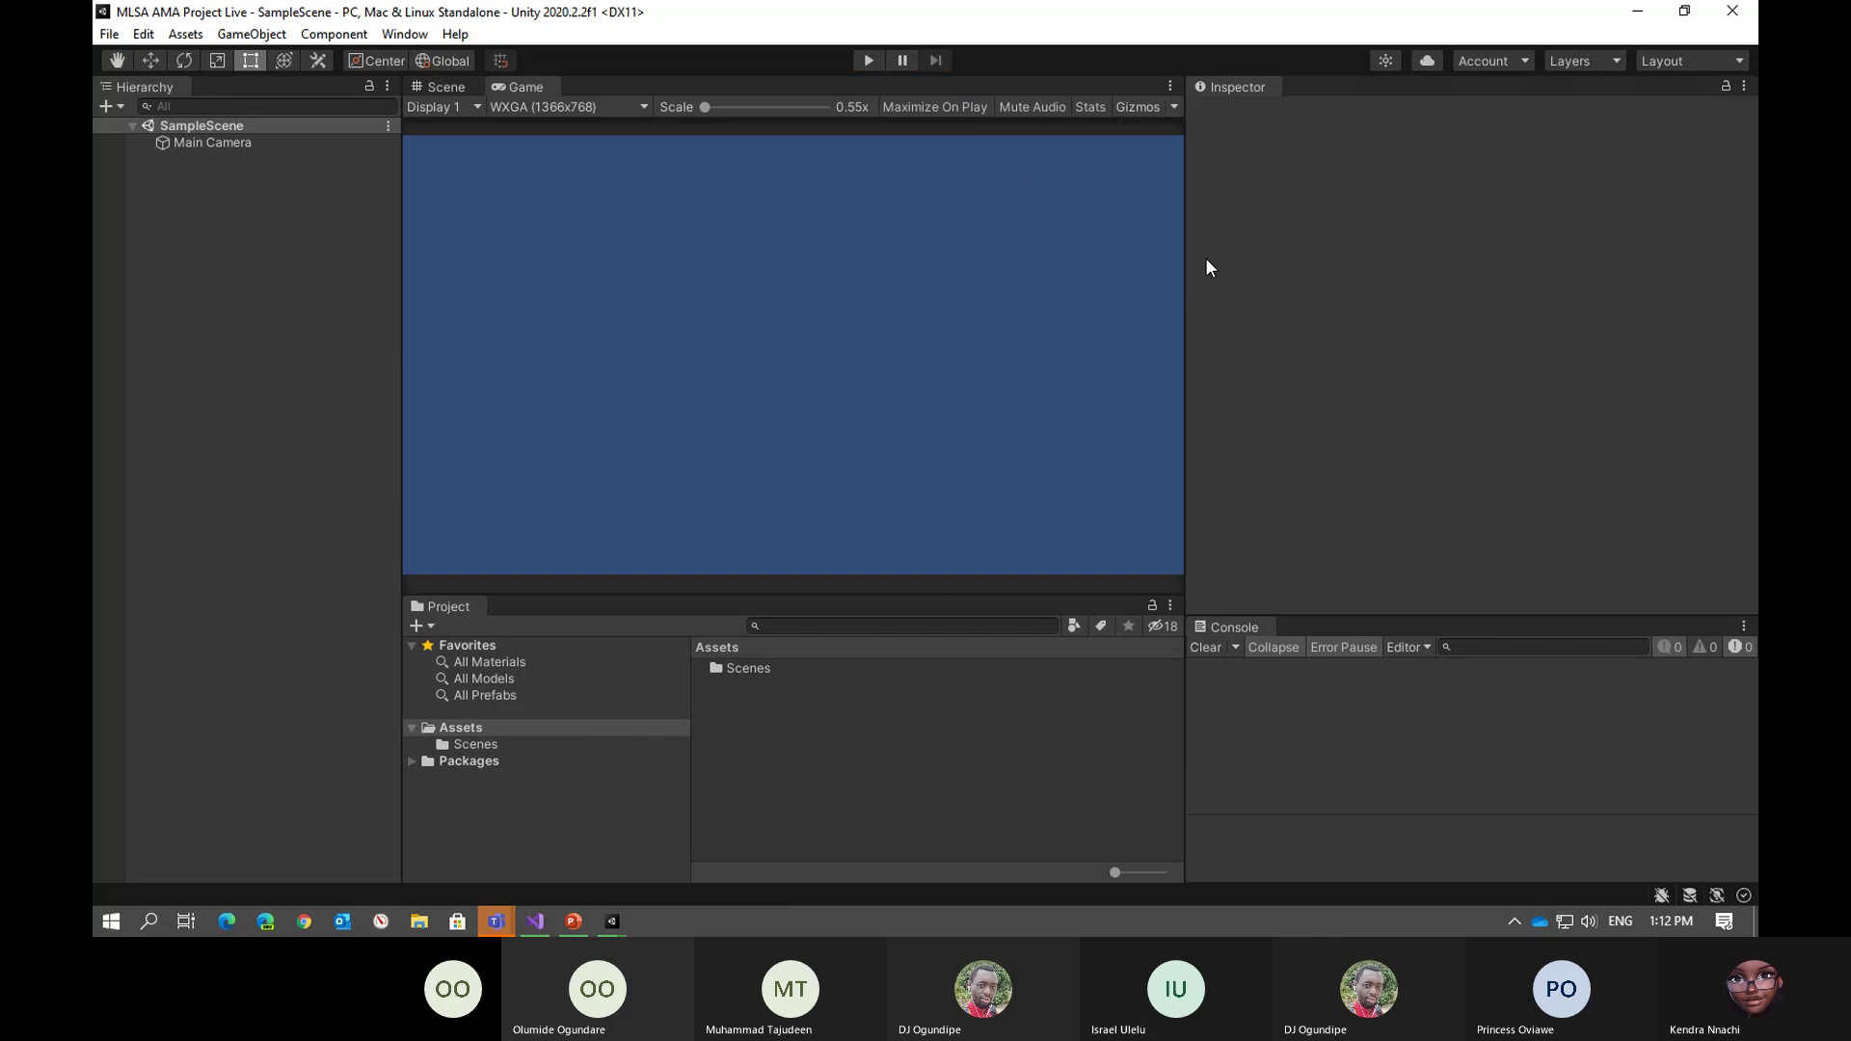
click(445, 87)
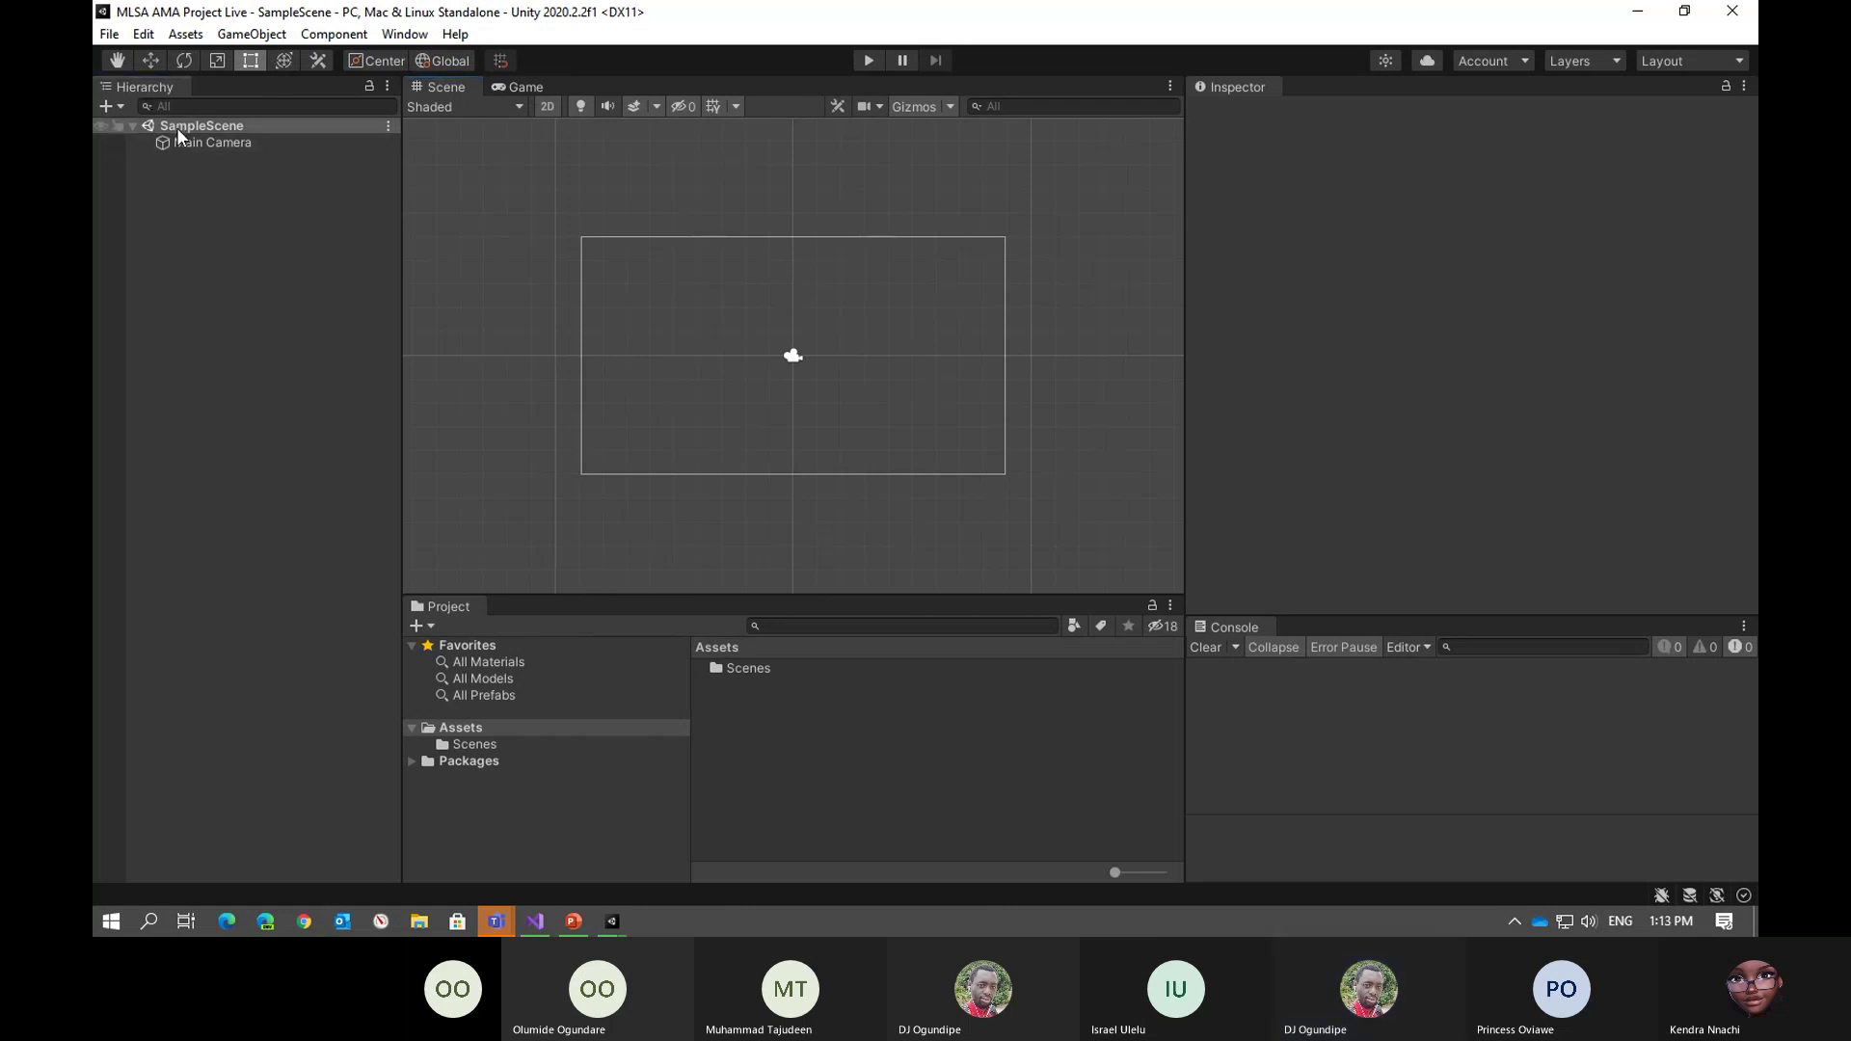
Create an empty game object in SampleScene and name it New Object 1
right_click(217, 261)
click(194, 208)
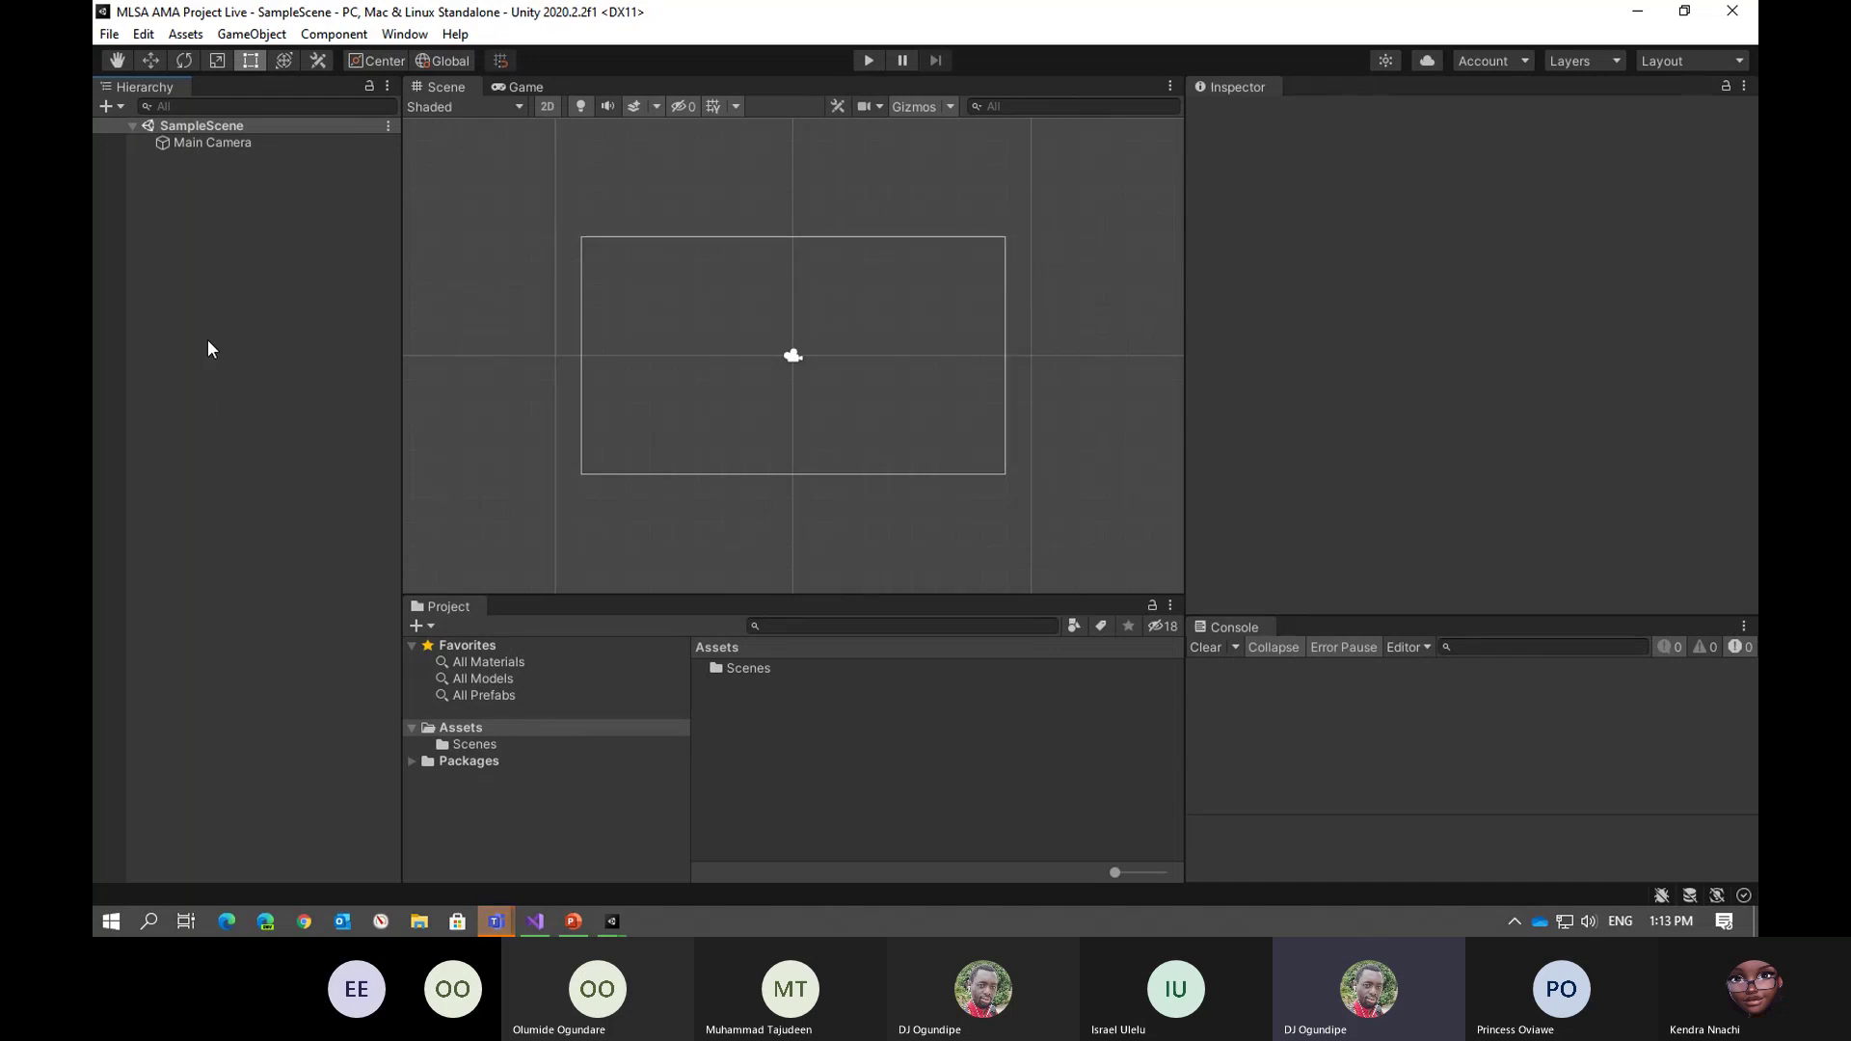
click(254, 35)
click(288, 58)
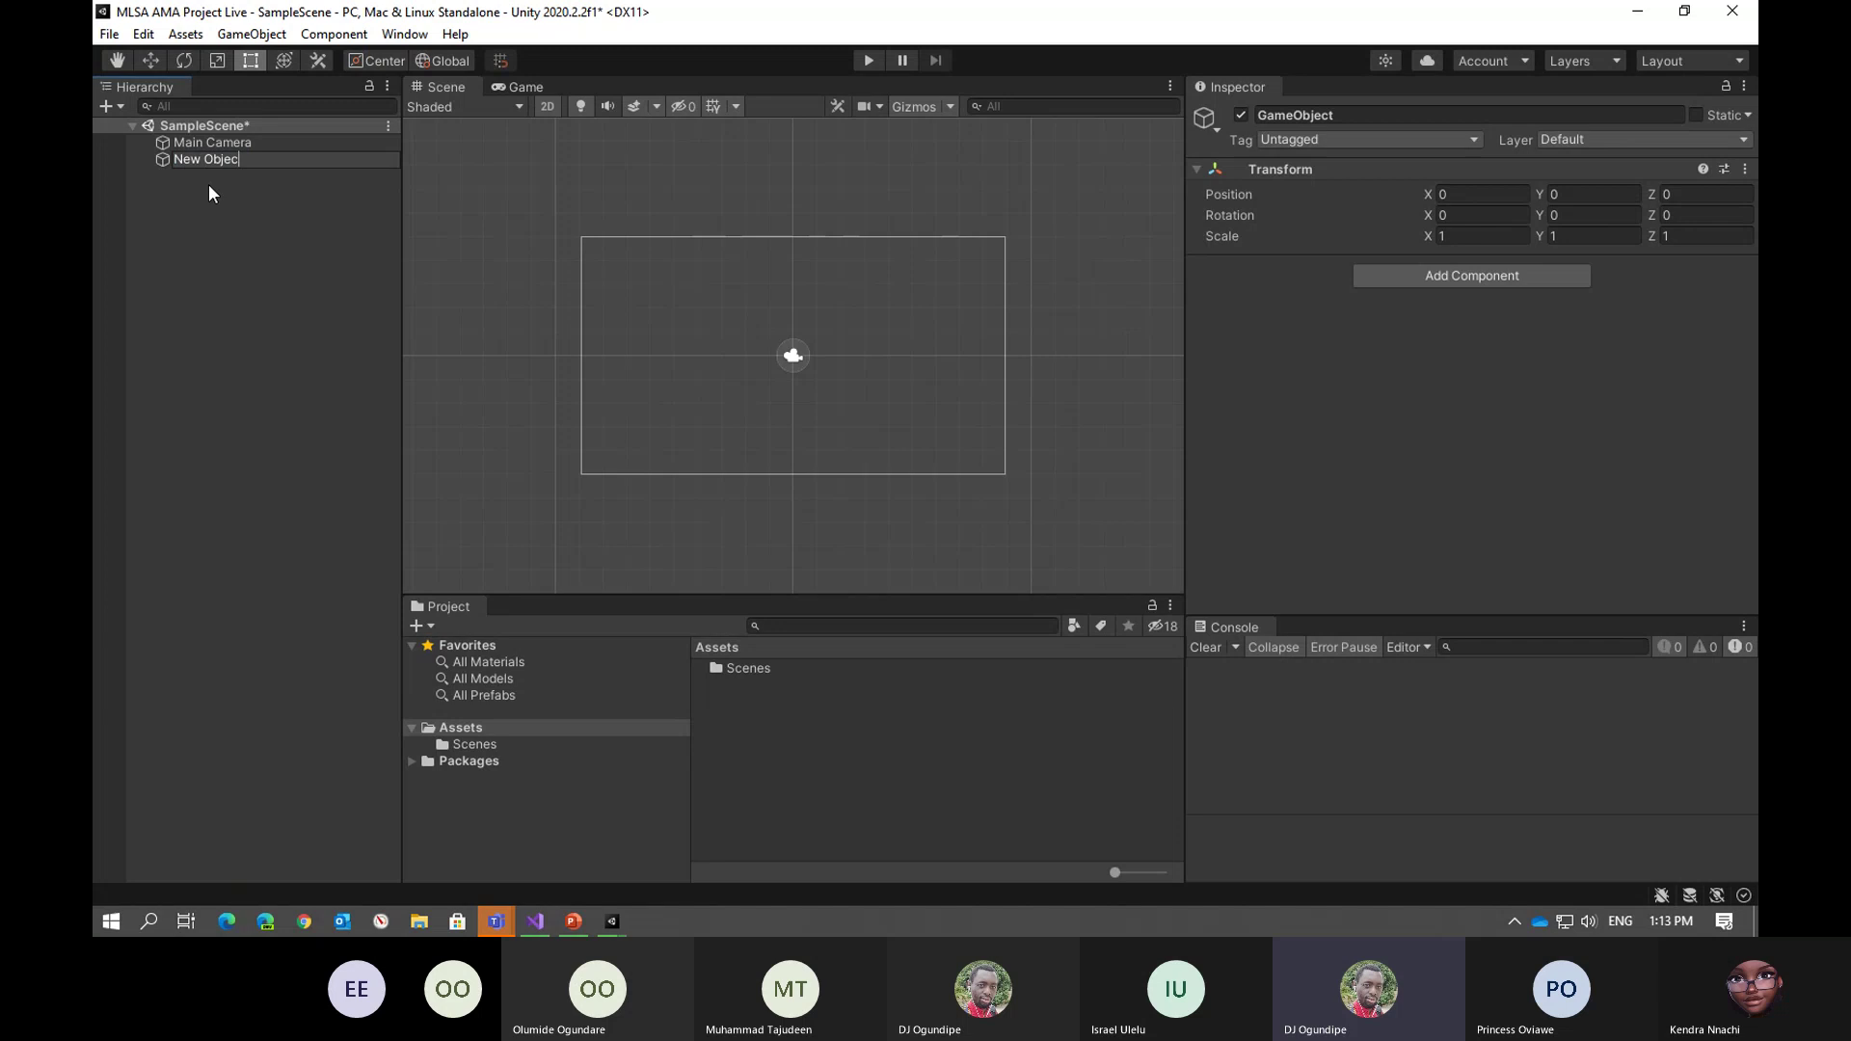
text(t 1)
key(Return)
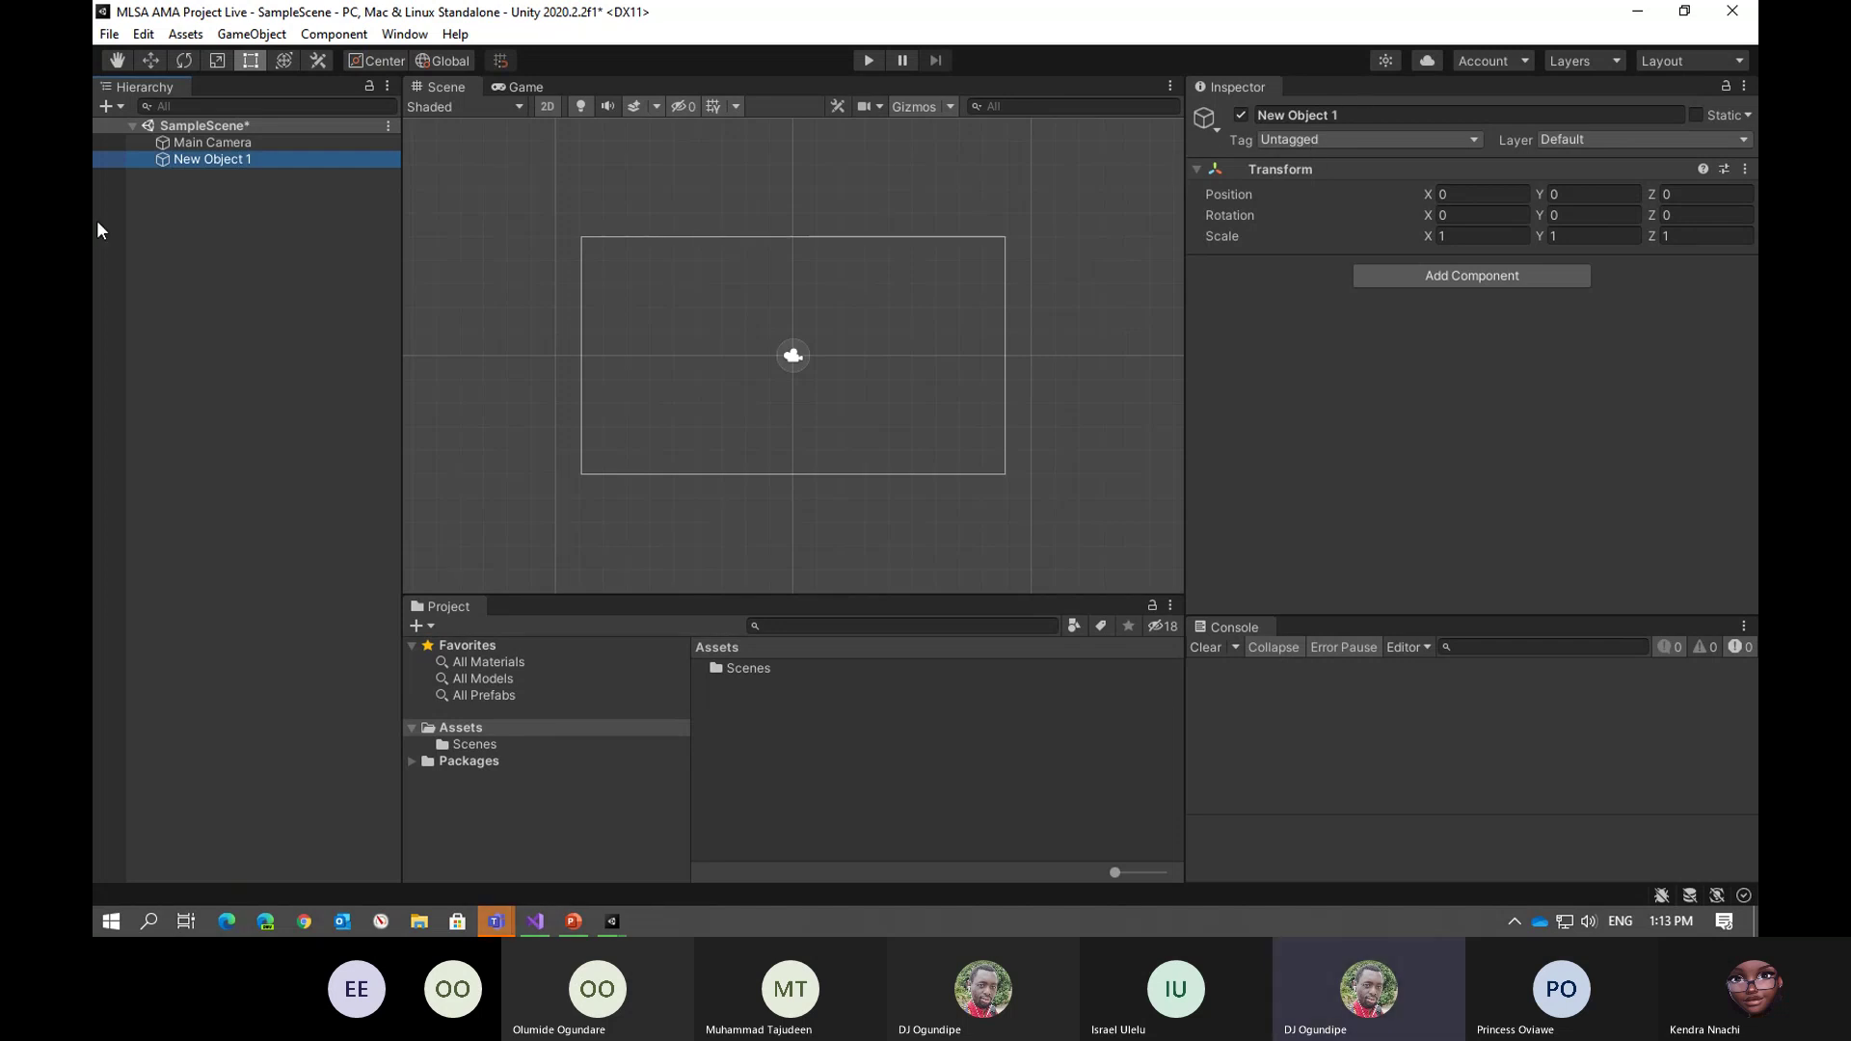
Compare the components and properties of Main Camera with those of New Object 1
click(200, 141)
key(Down)
click(207, 140)
click(207, 159)
click(223, 142)
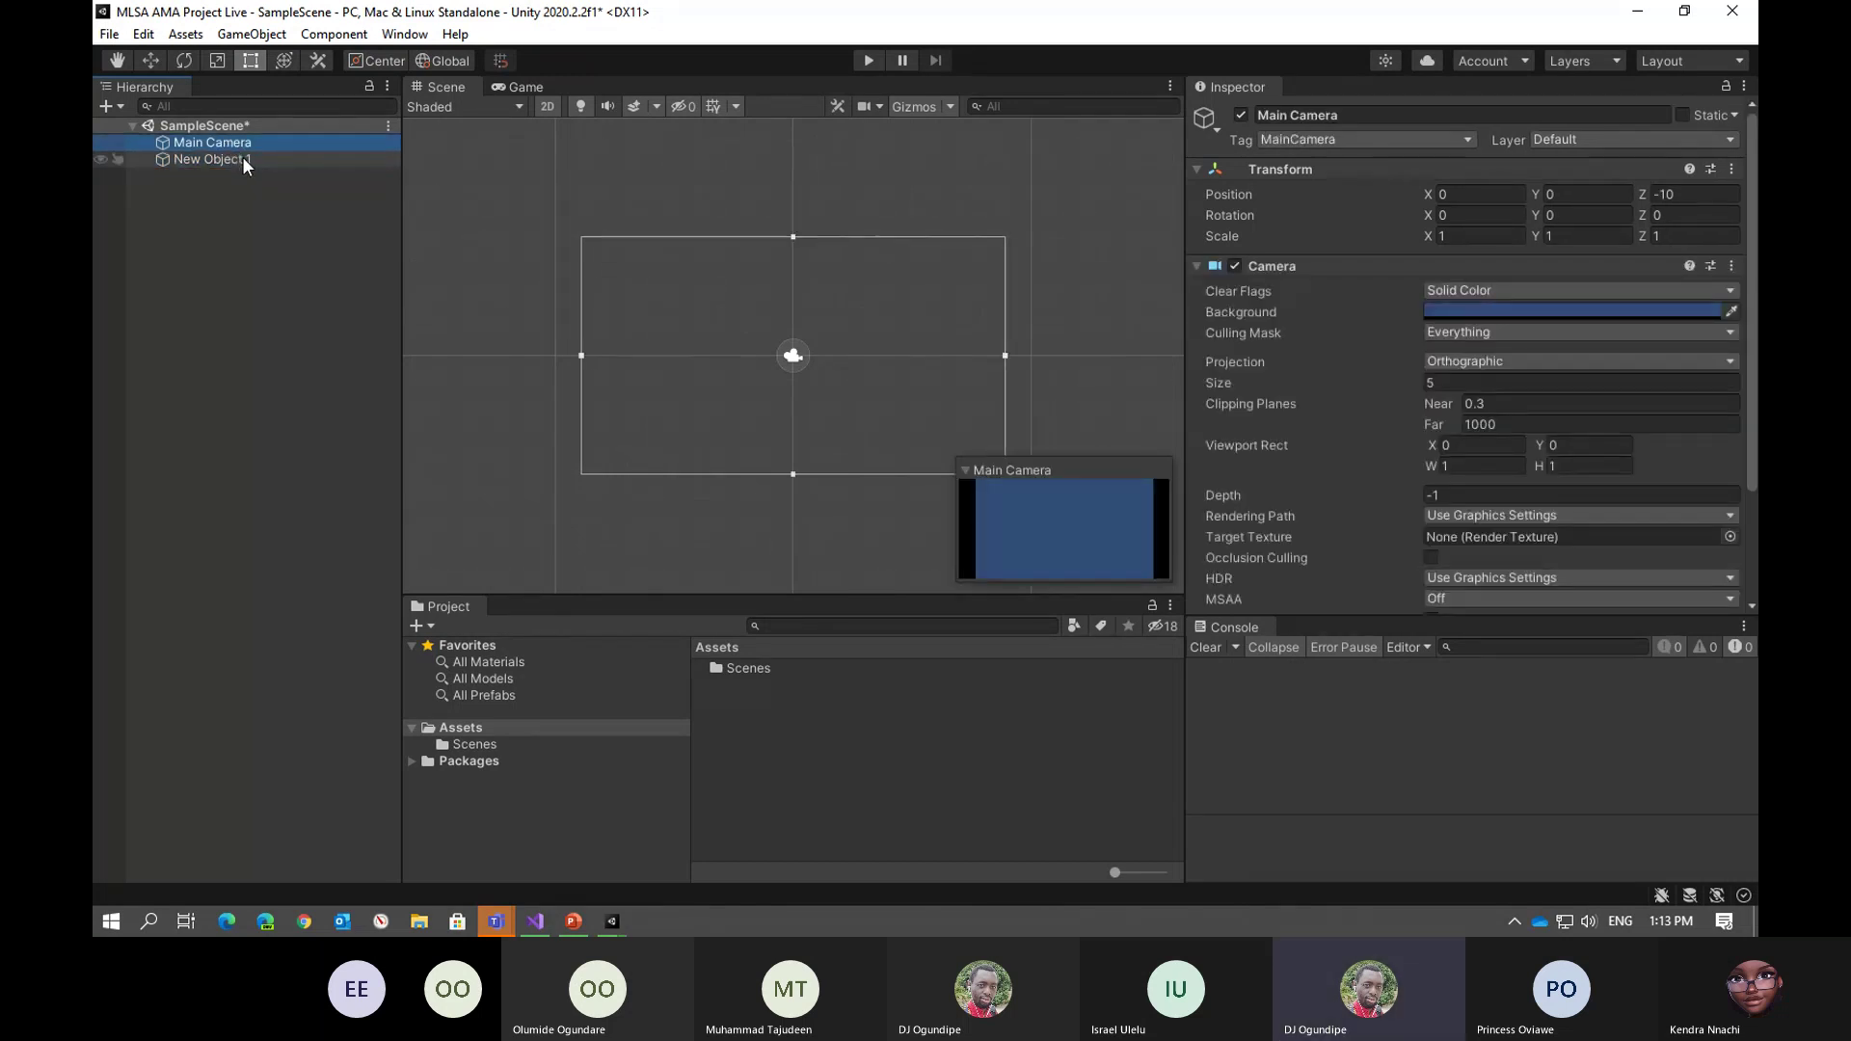
click(243, 160)
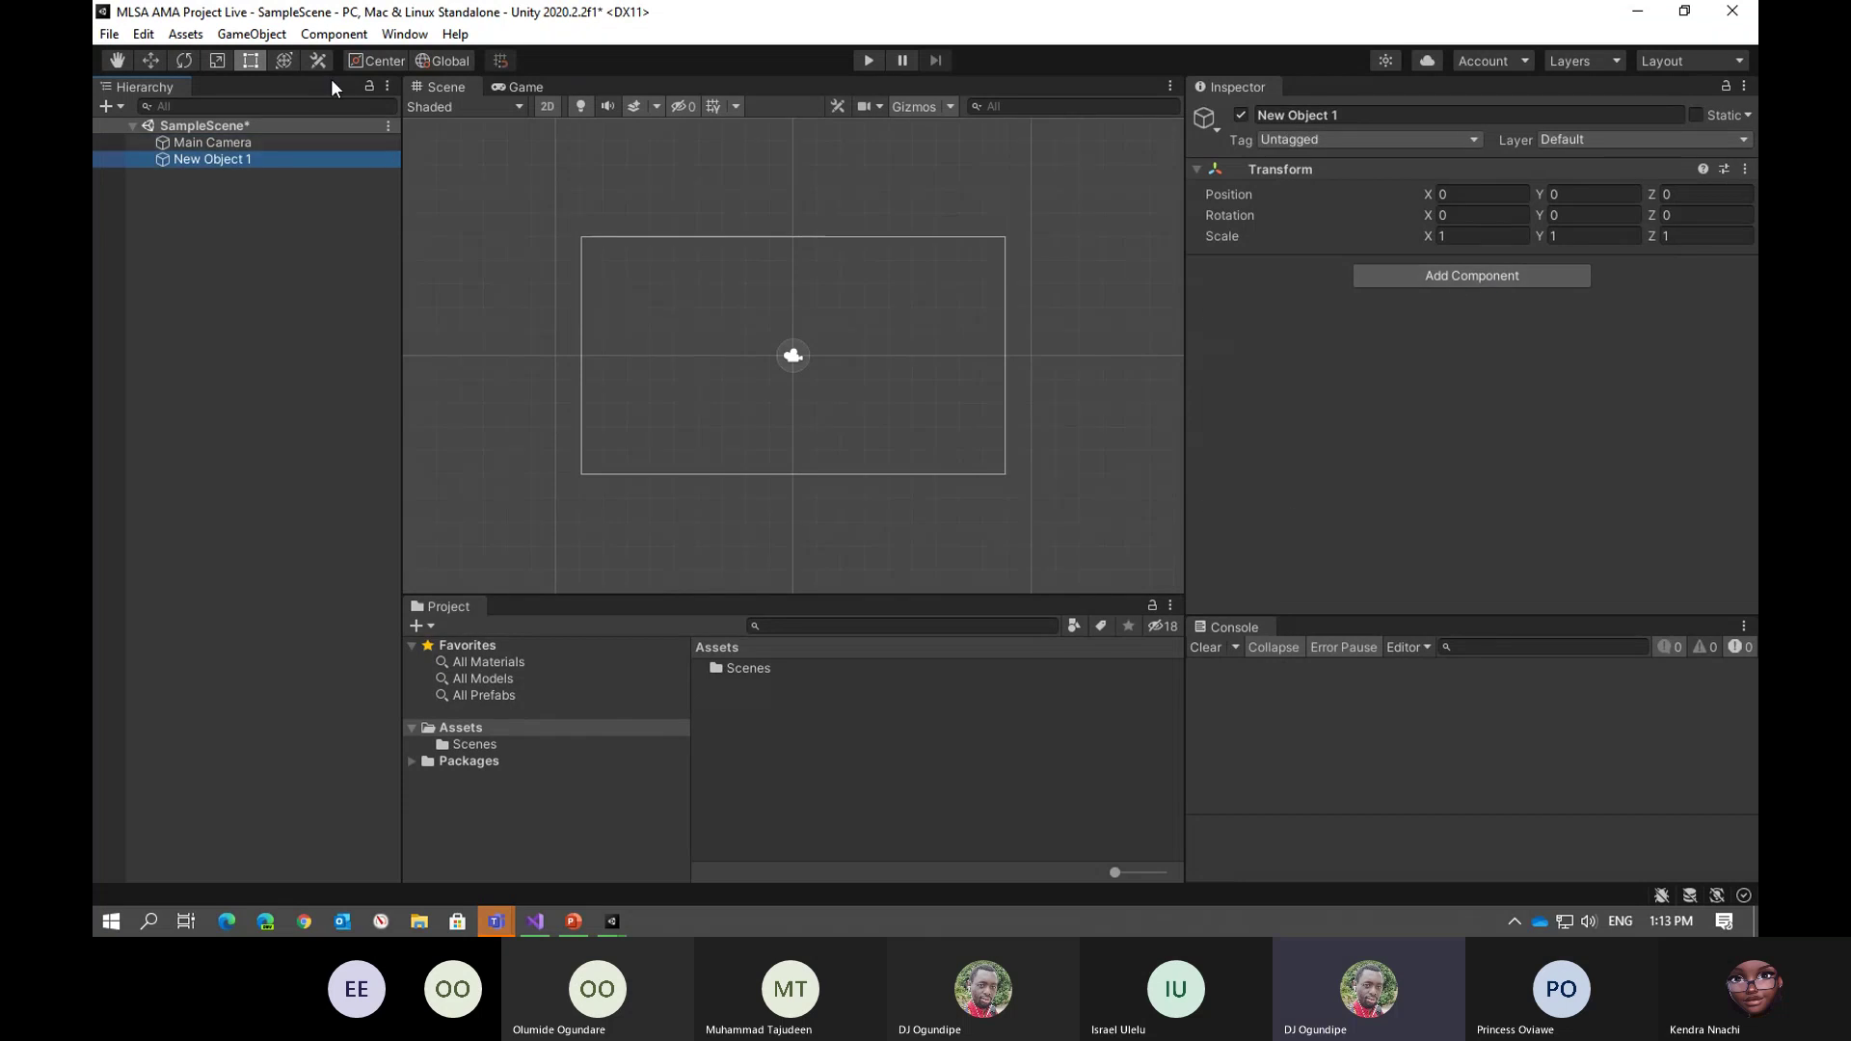
click(251, 34)
mouse_move(322, 41)
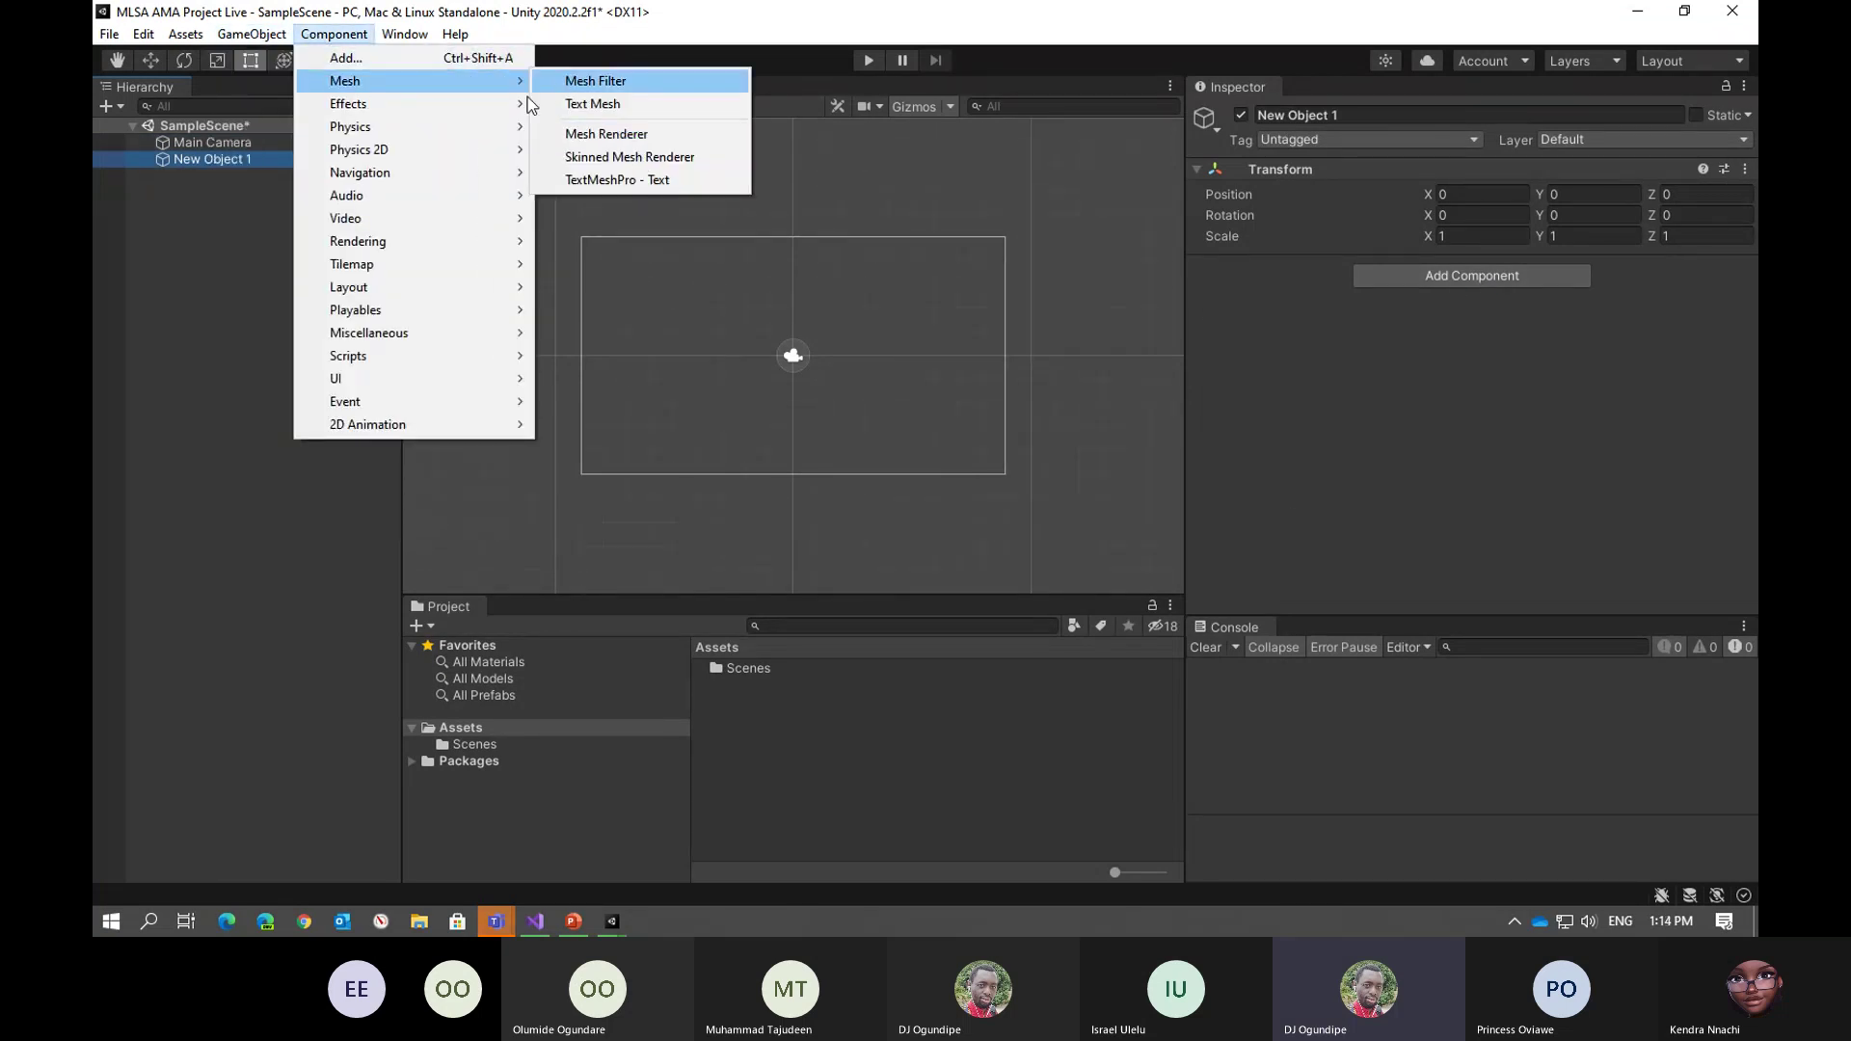
click(228, 195)
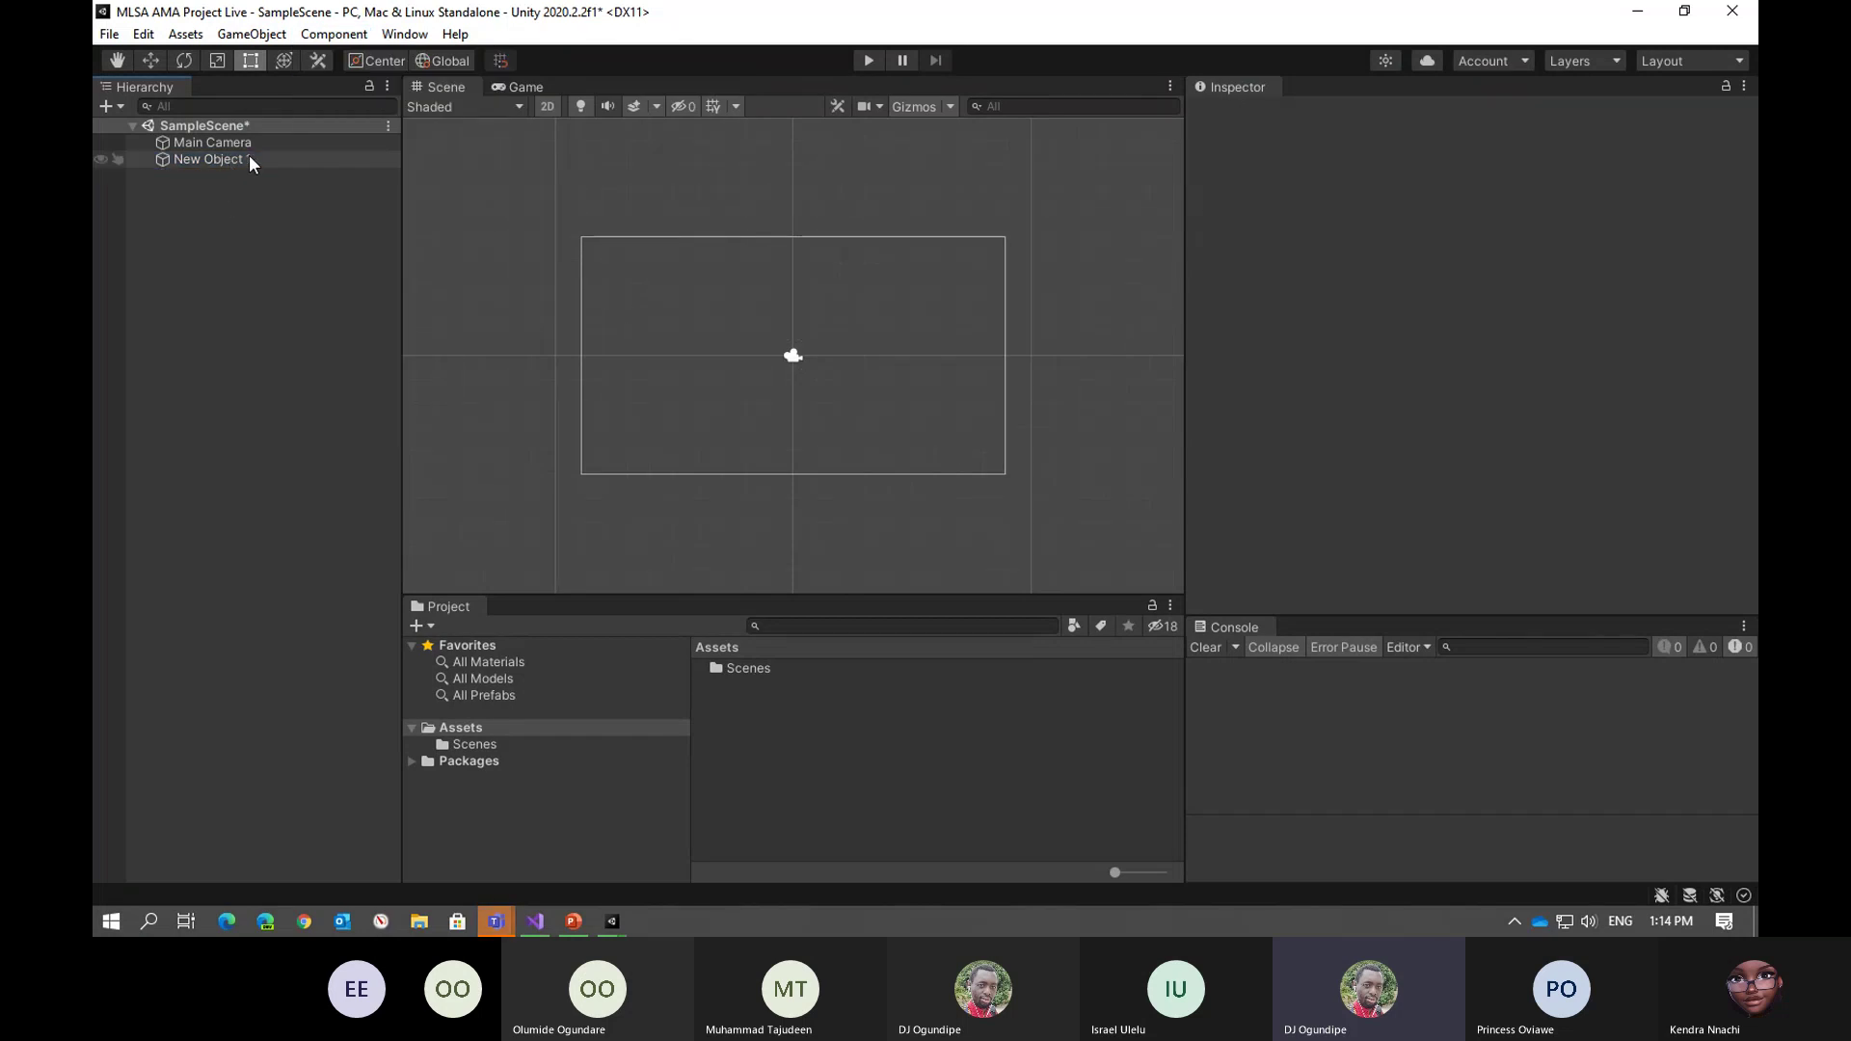
Delete New Object 1 from SampleScene
click(249, 158)
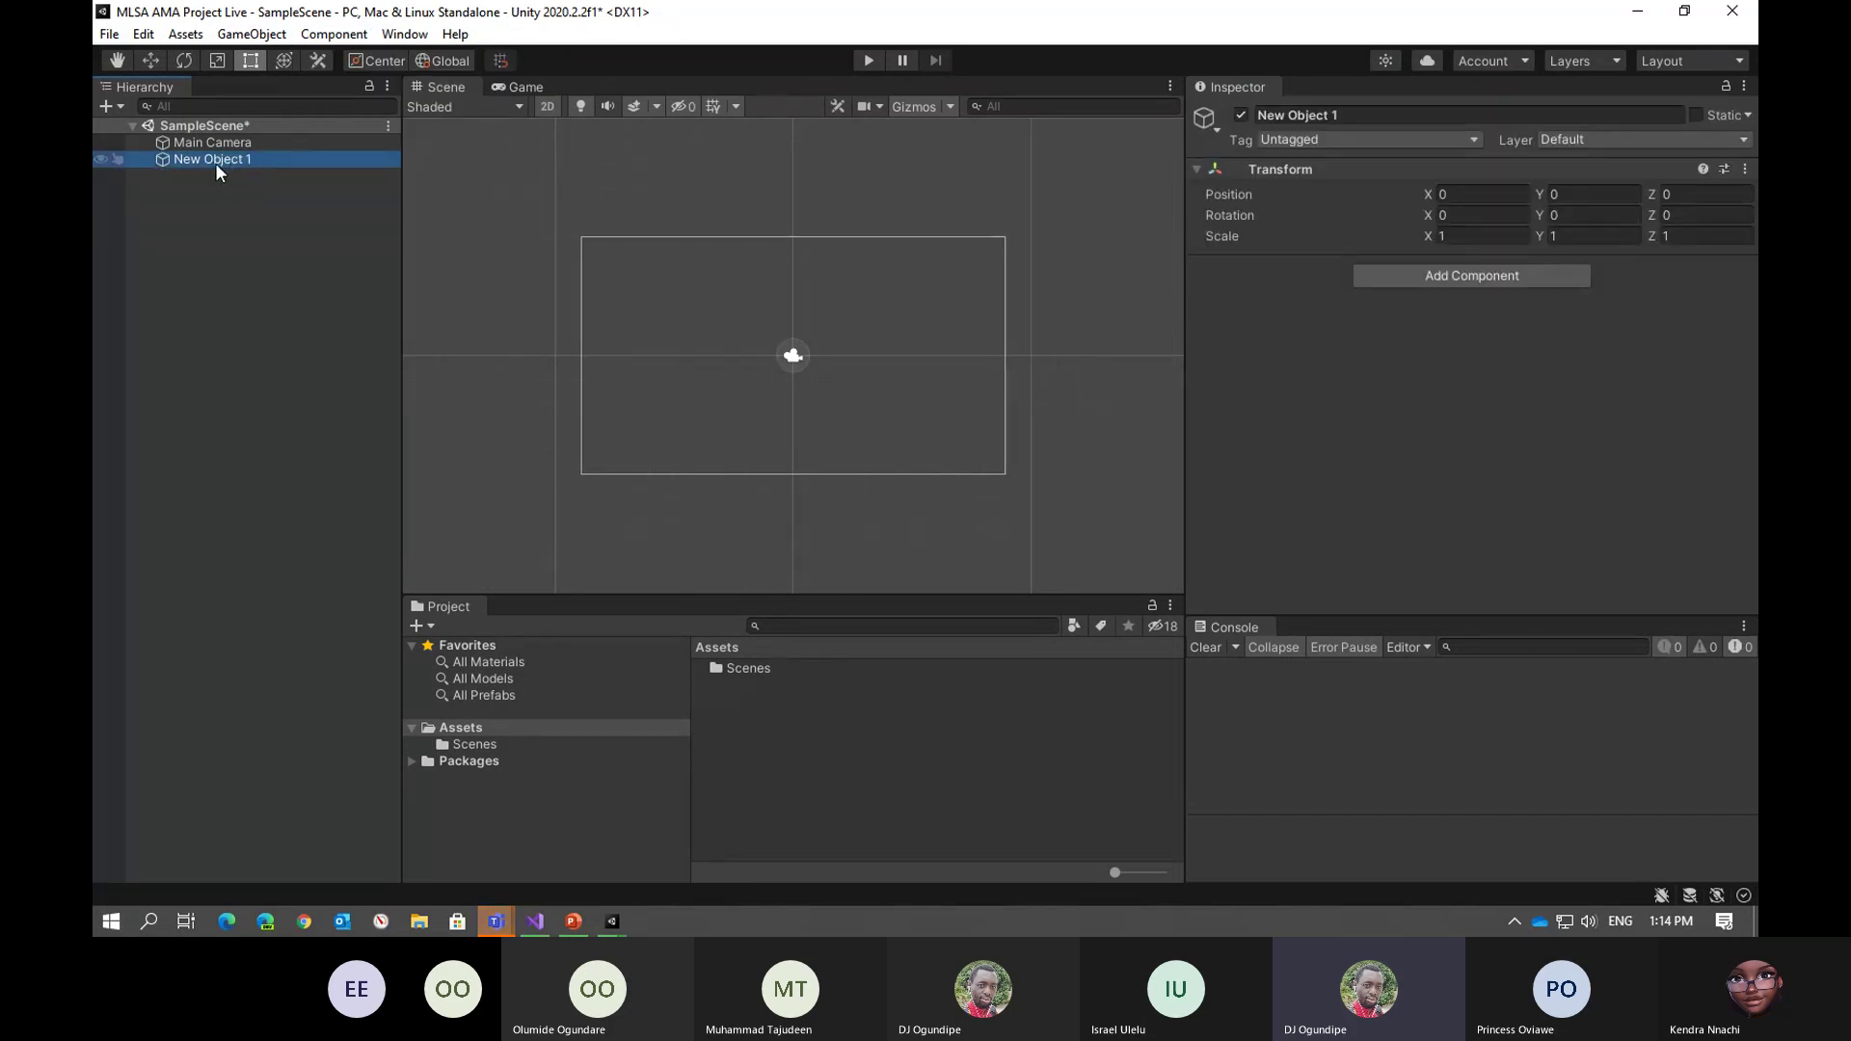
right_click(214, 160)
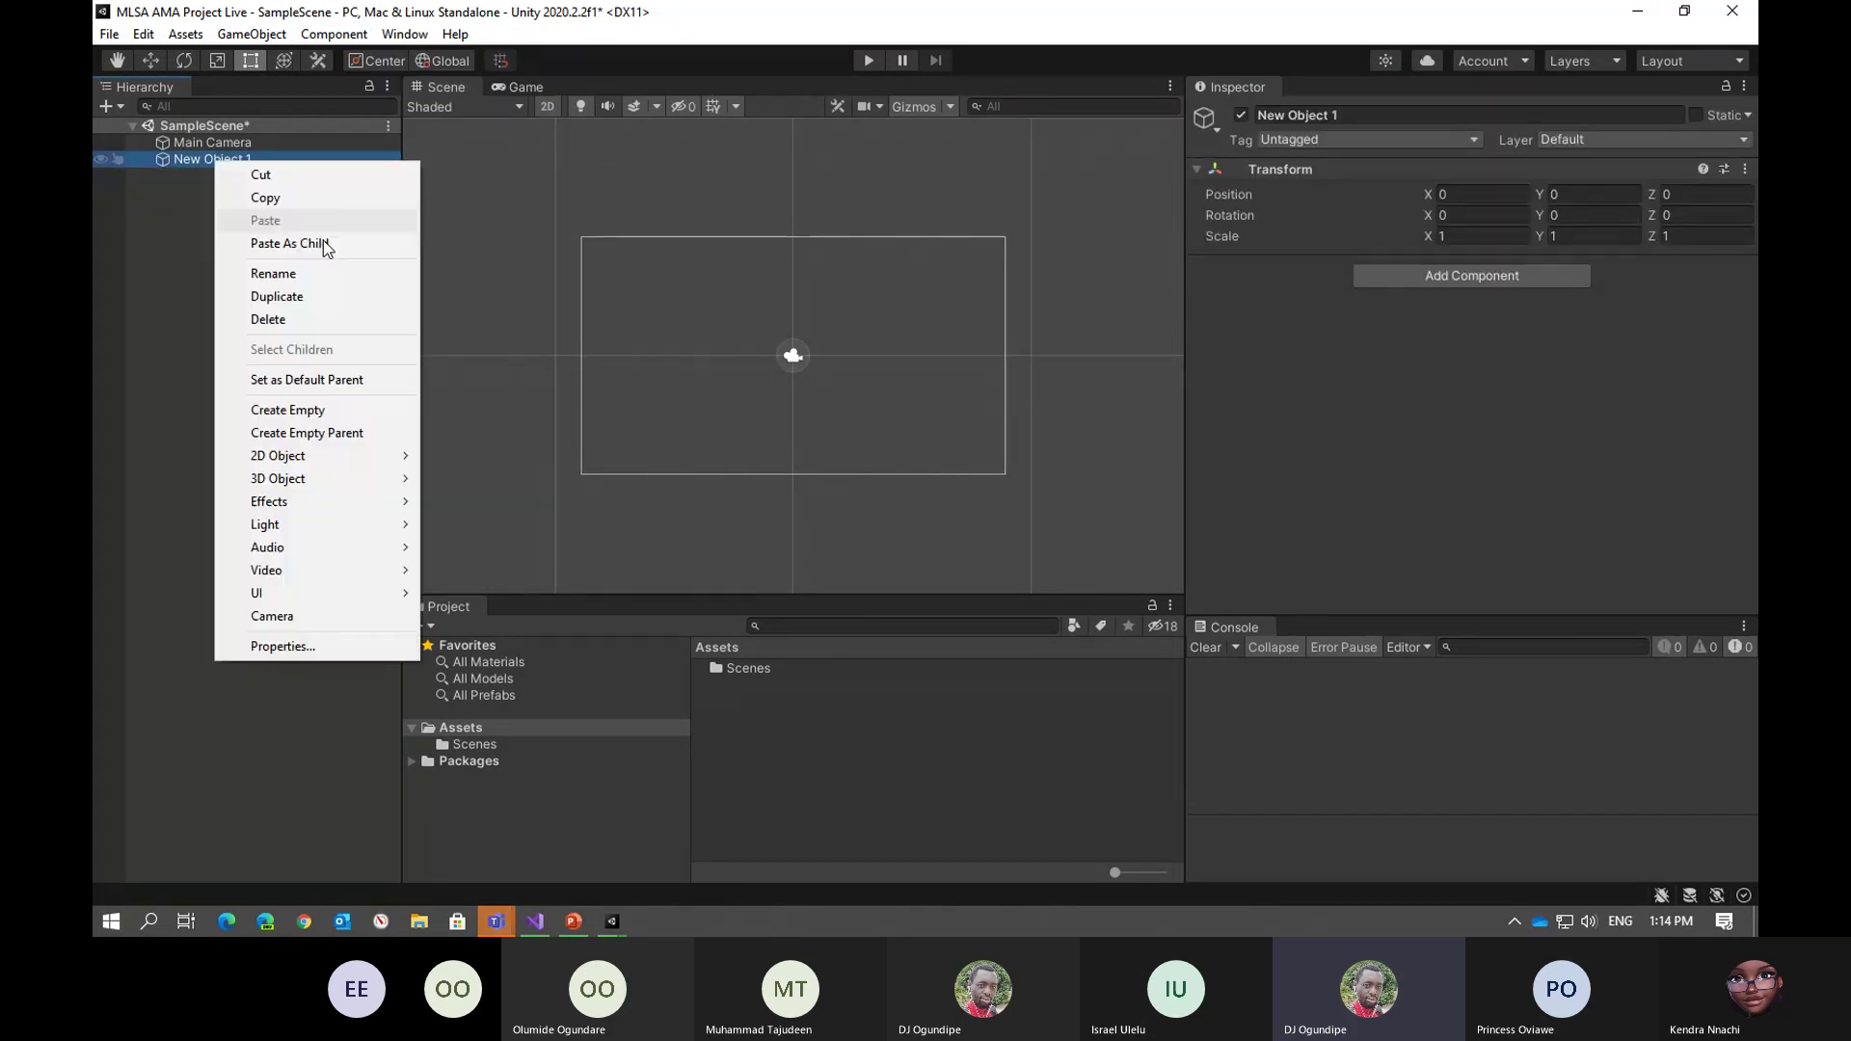
click(324, 318)
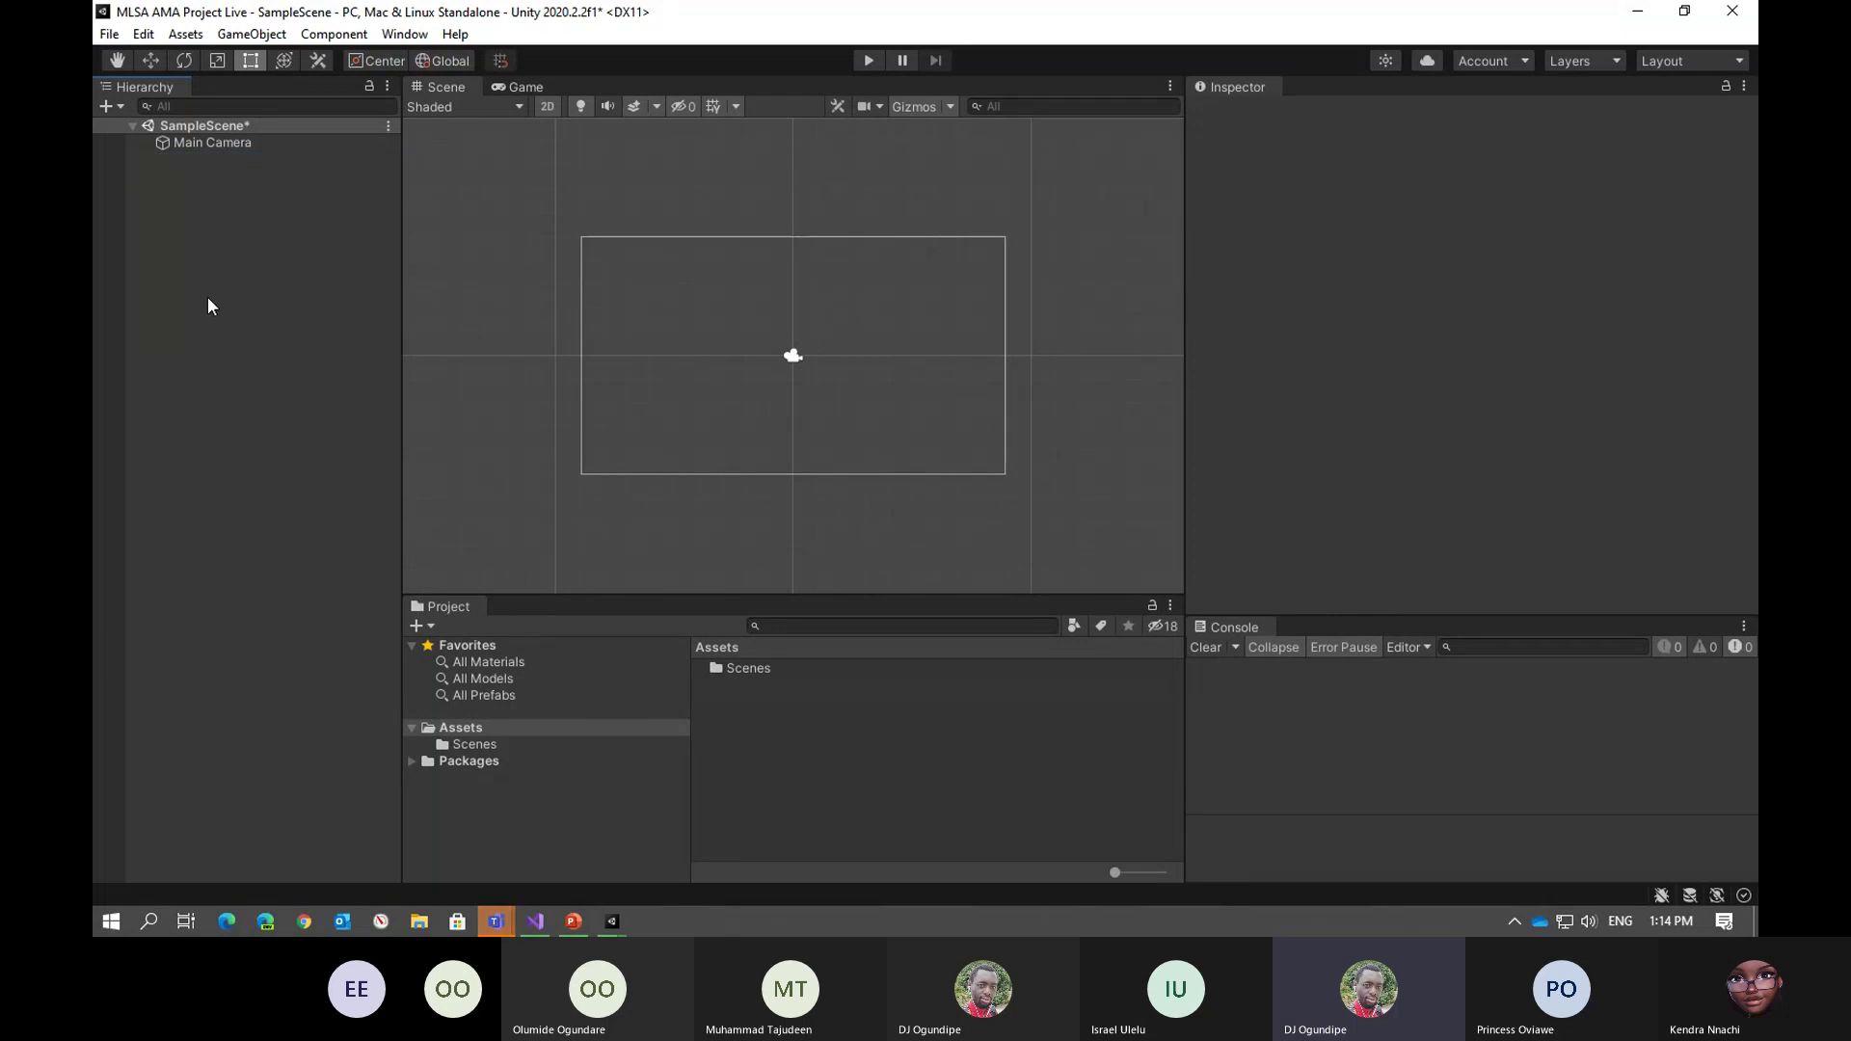
Look over the Scene view and the available 2D object types, and inspect Main Camera with the Move tool
middle_drag(877, 301, 912, 259)
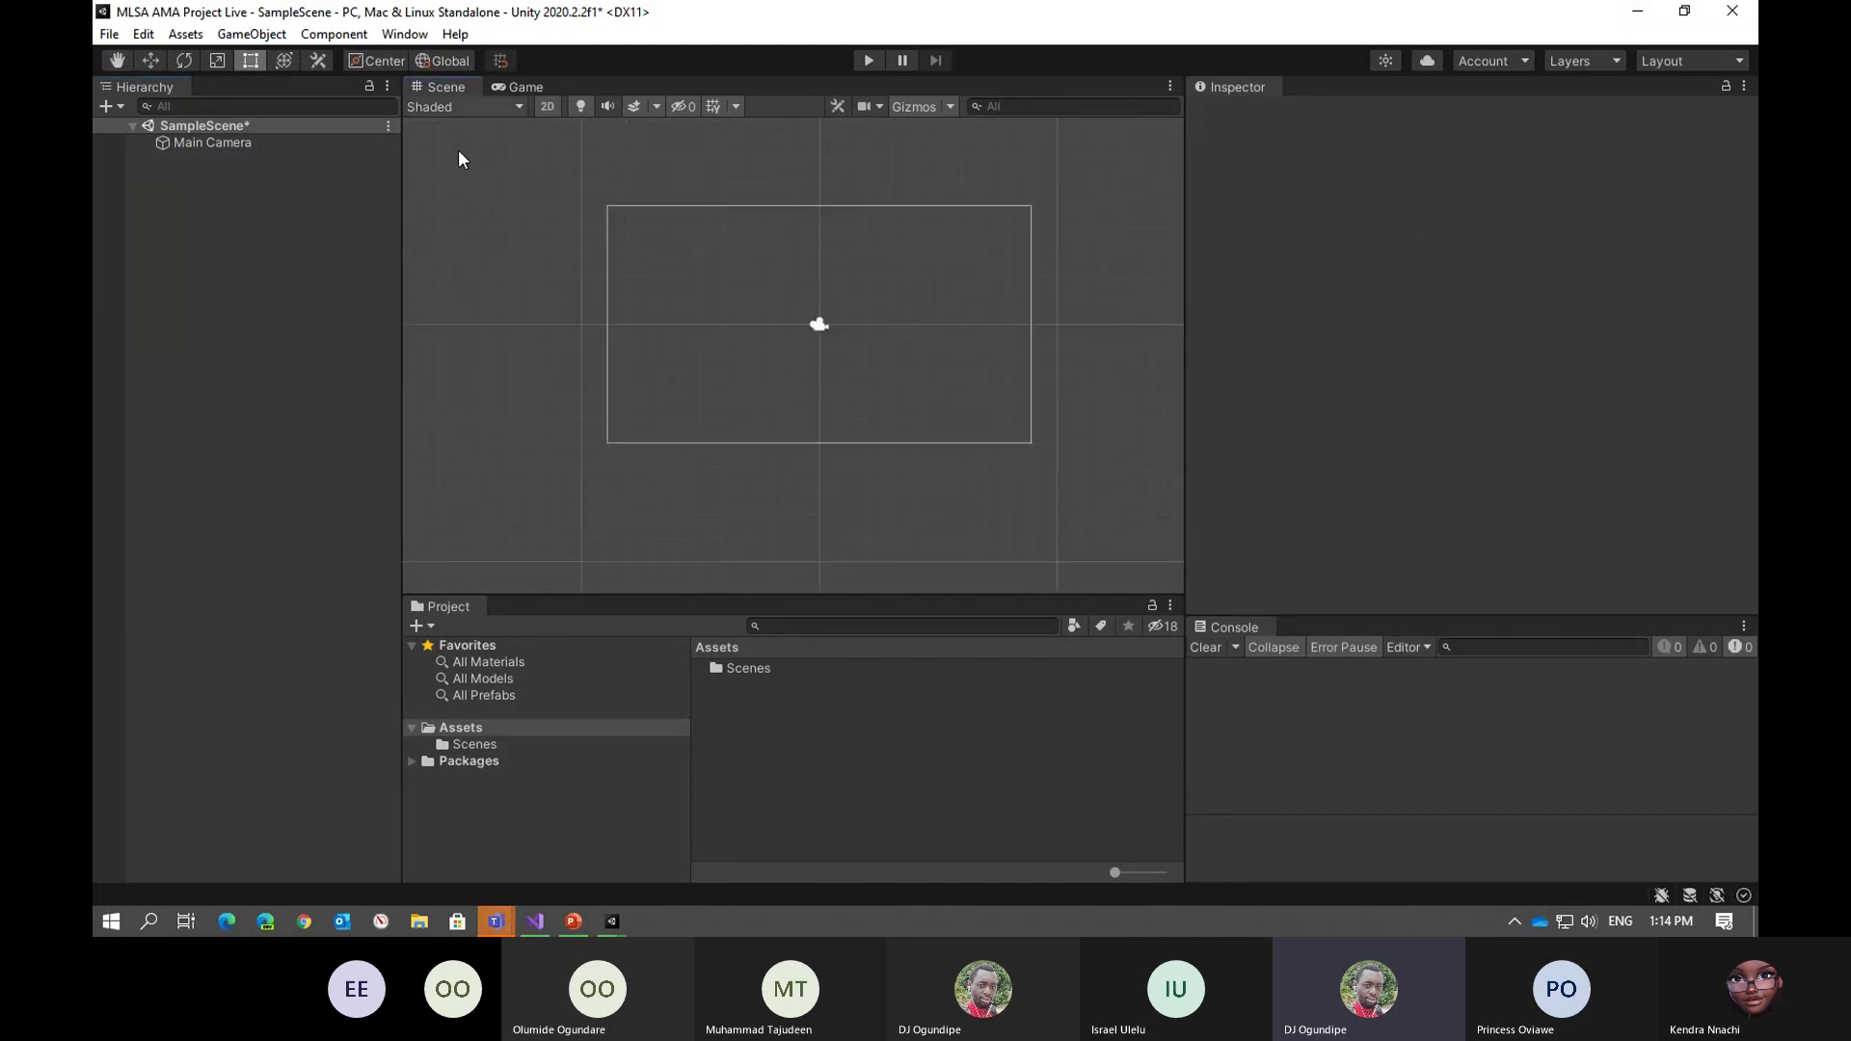
middle_drag(971, 351, 958, 401)
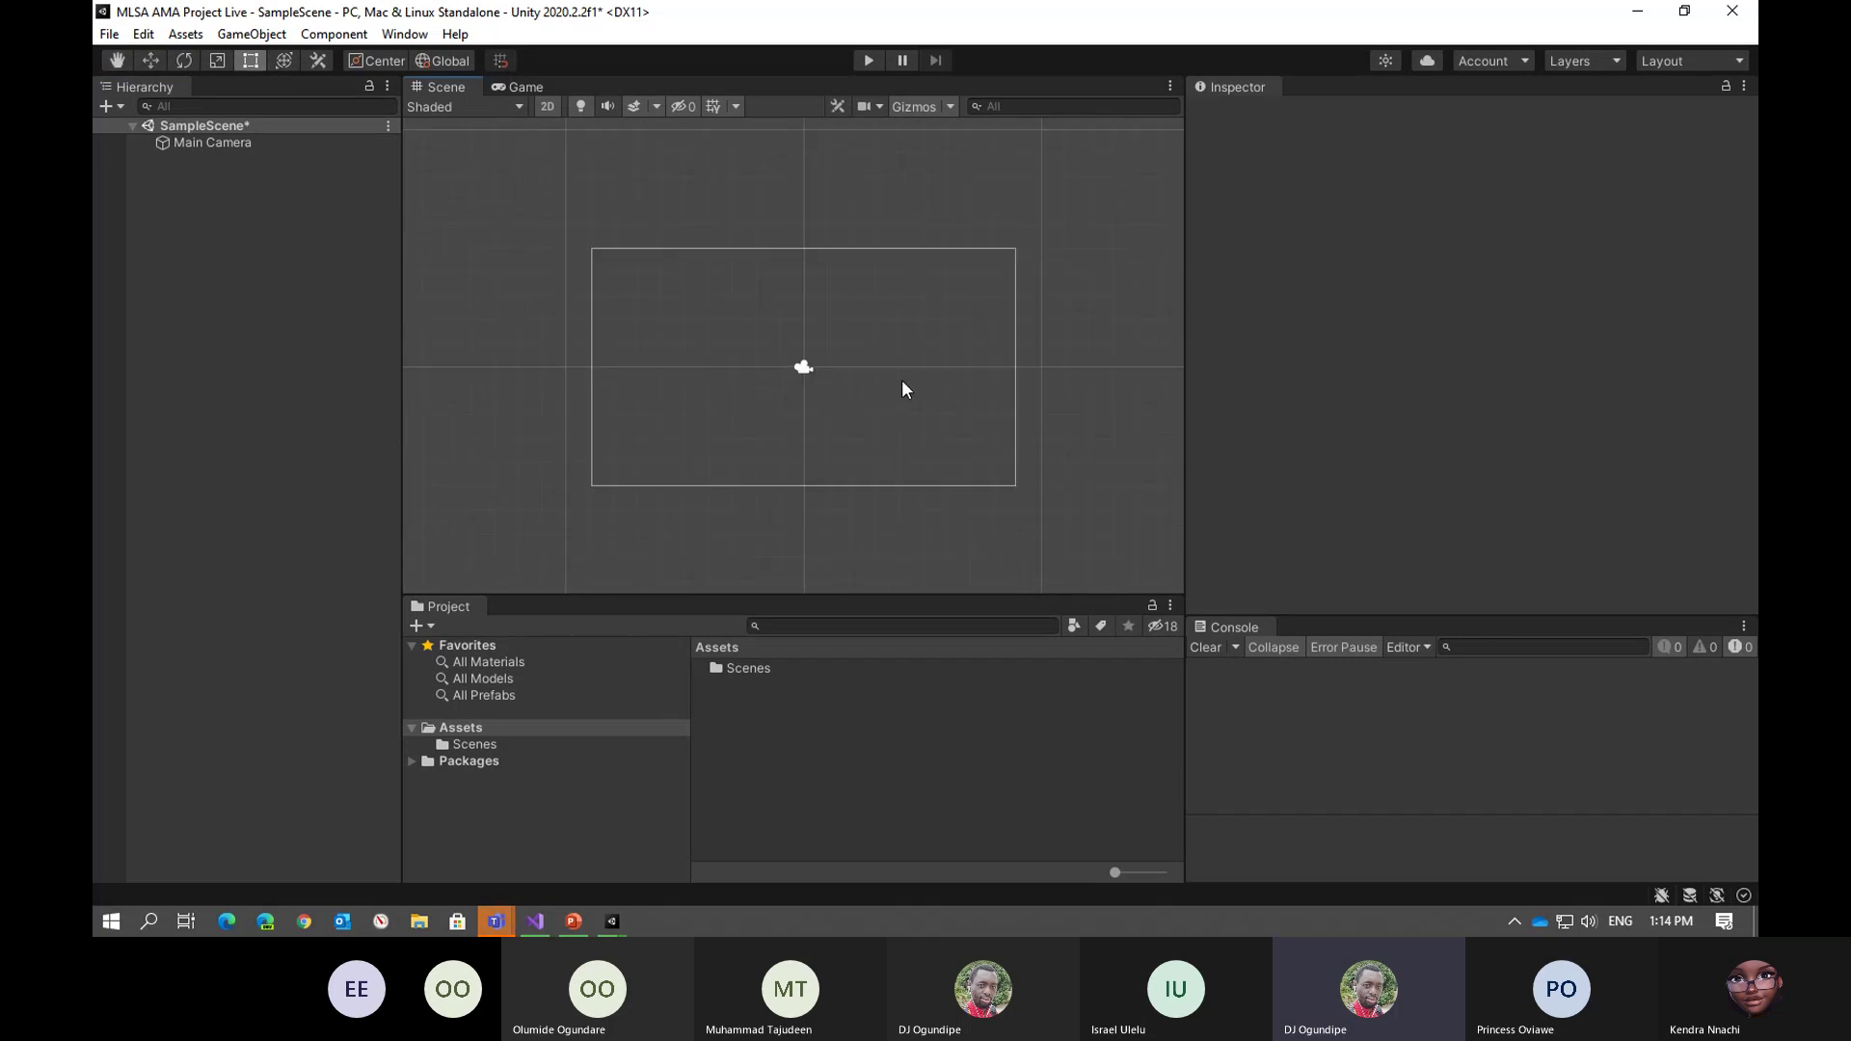
middle_drag(904, 388, 805, 422)
right_click(285, 322)
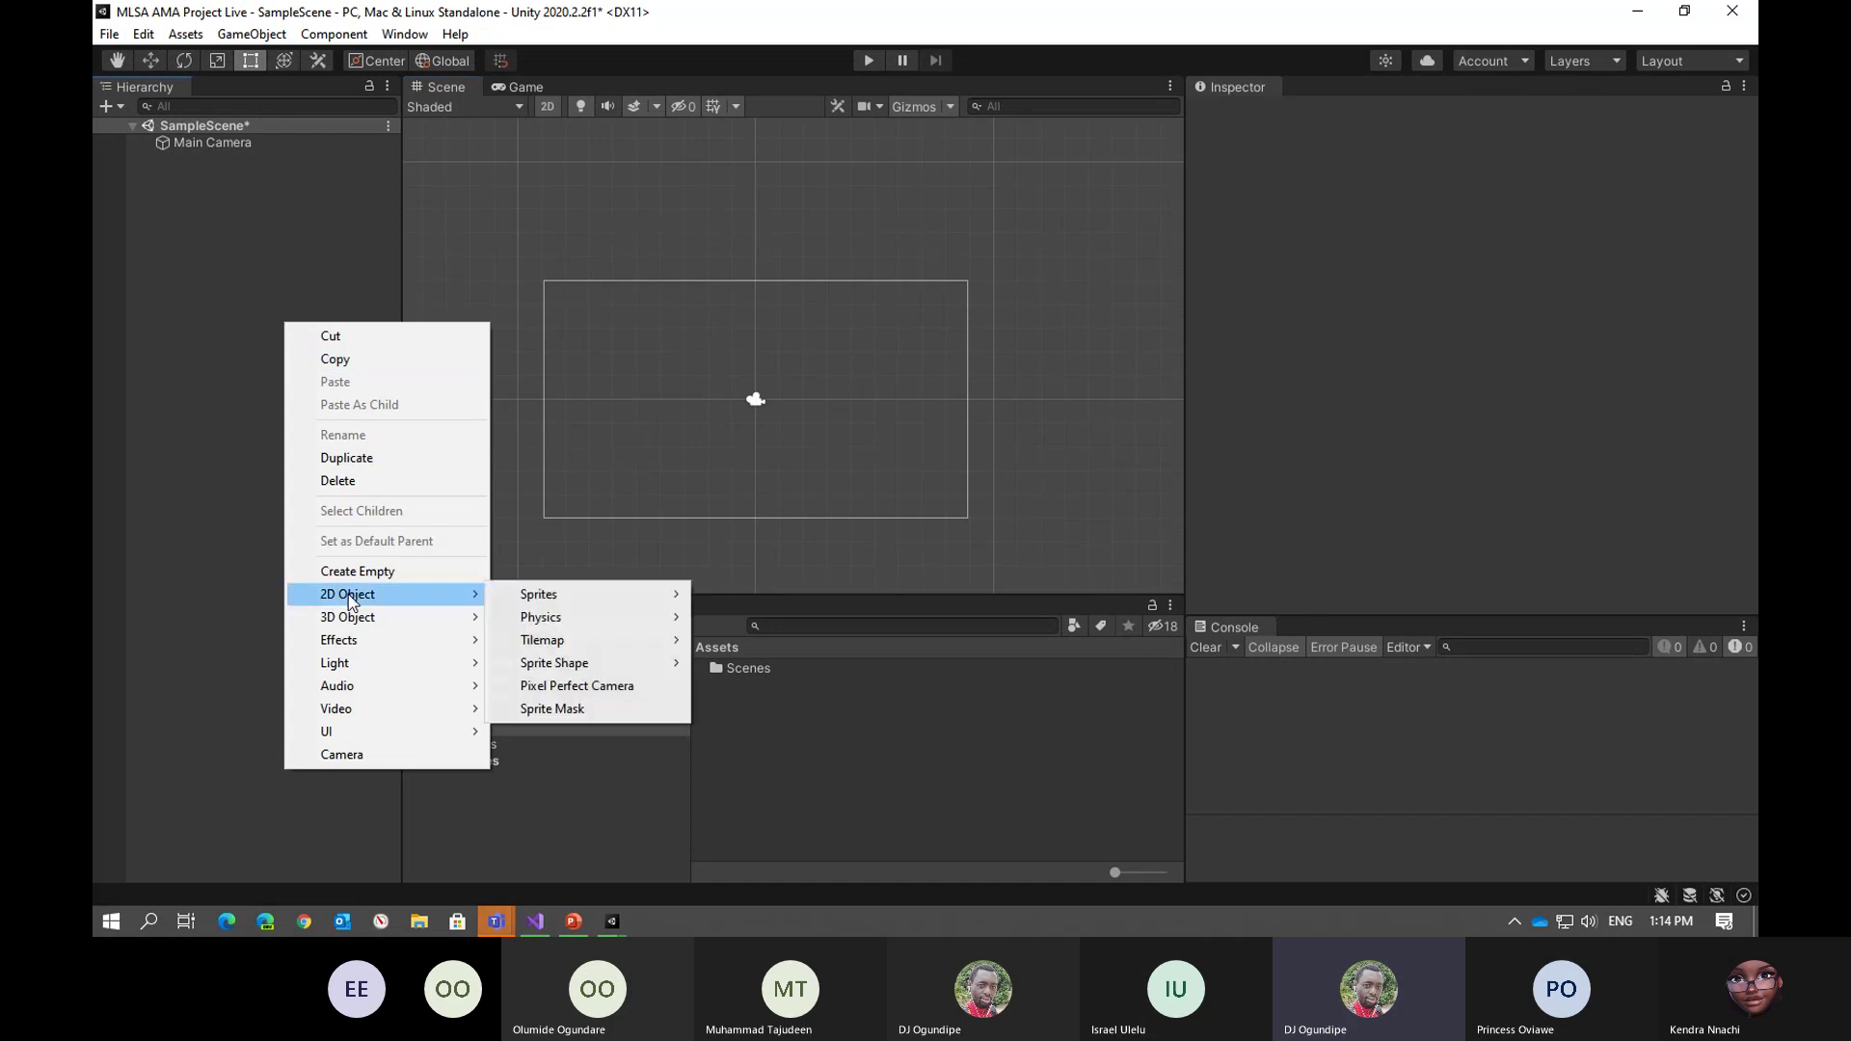
click(235, 314)
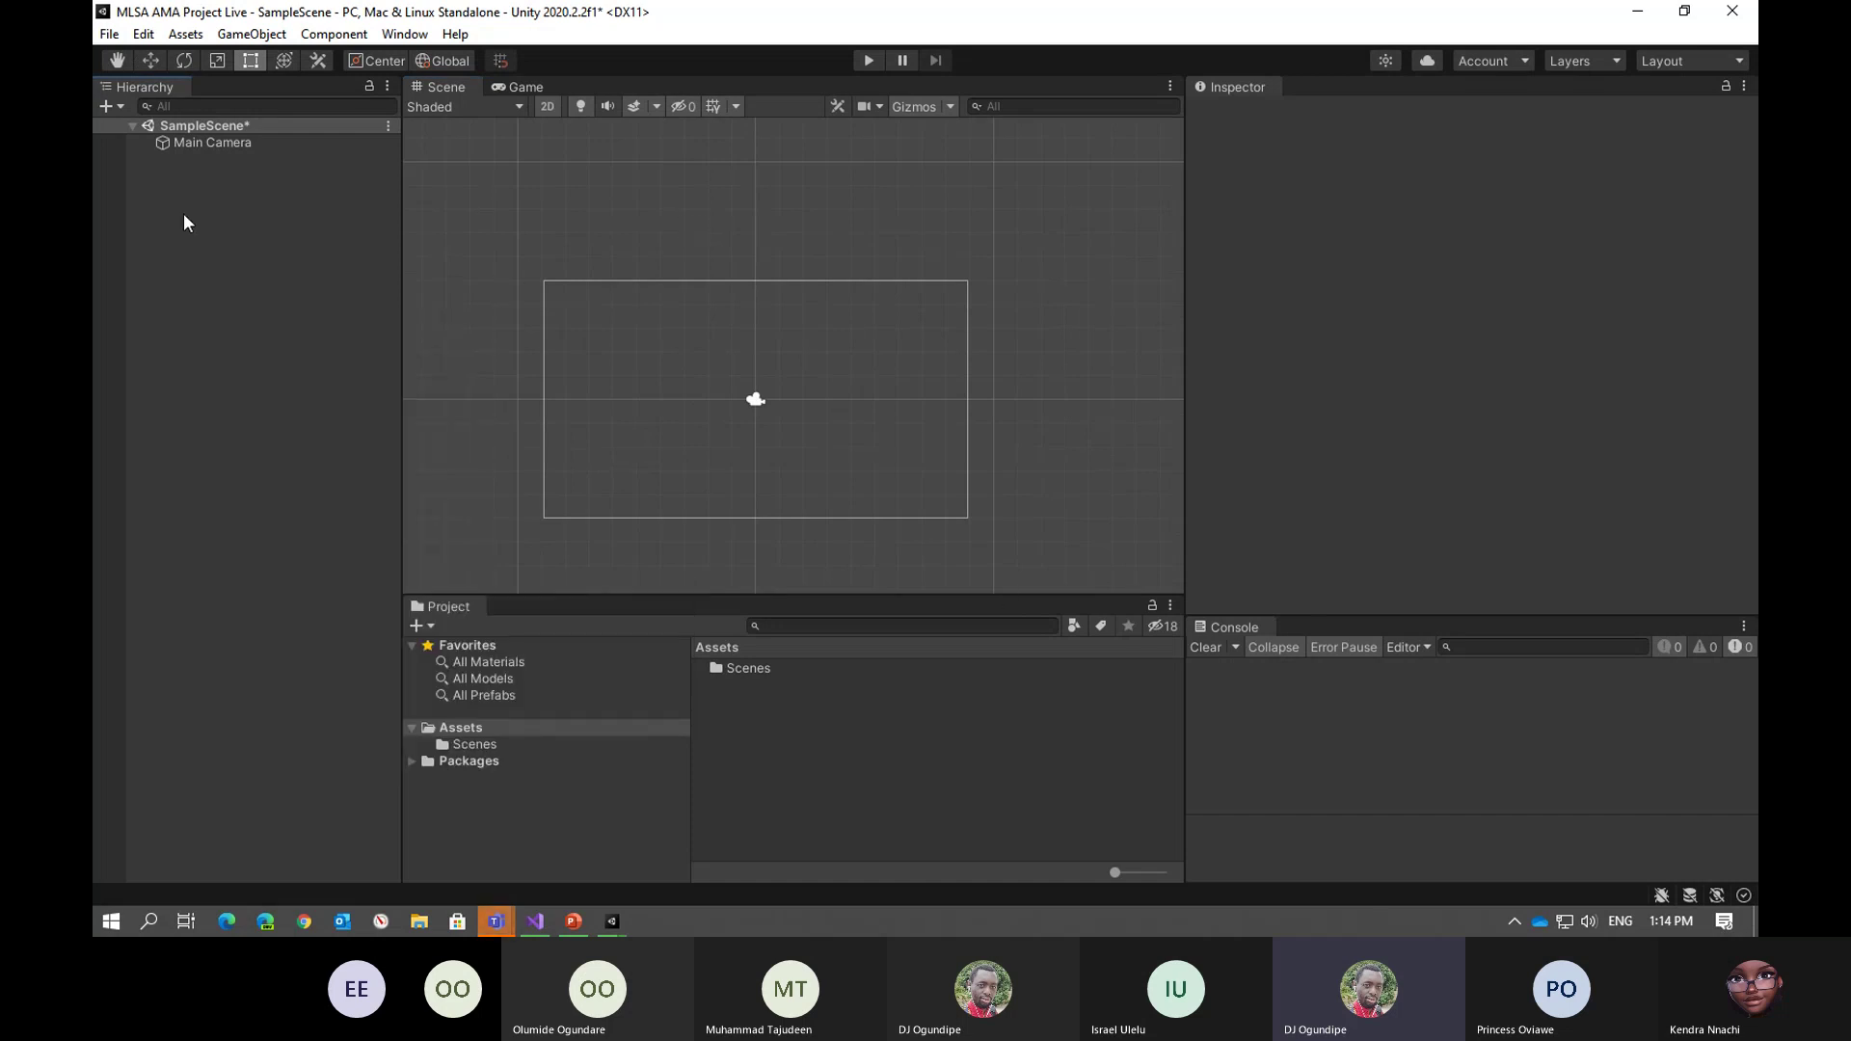
middle_drag(645, 359, 806, 376)
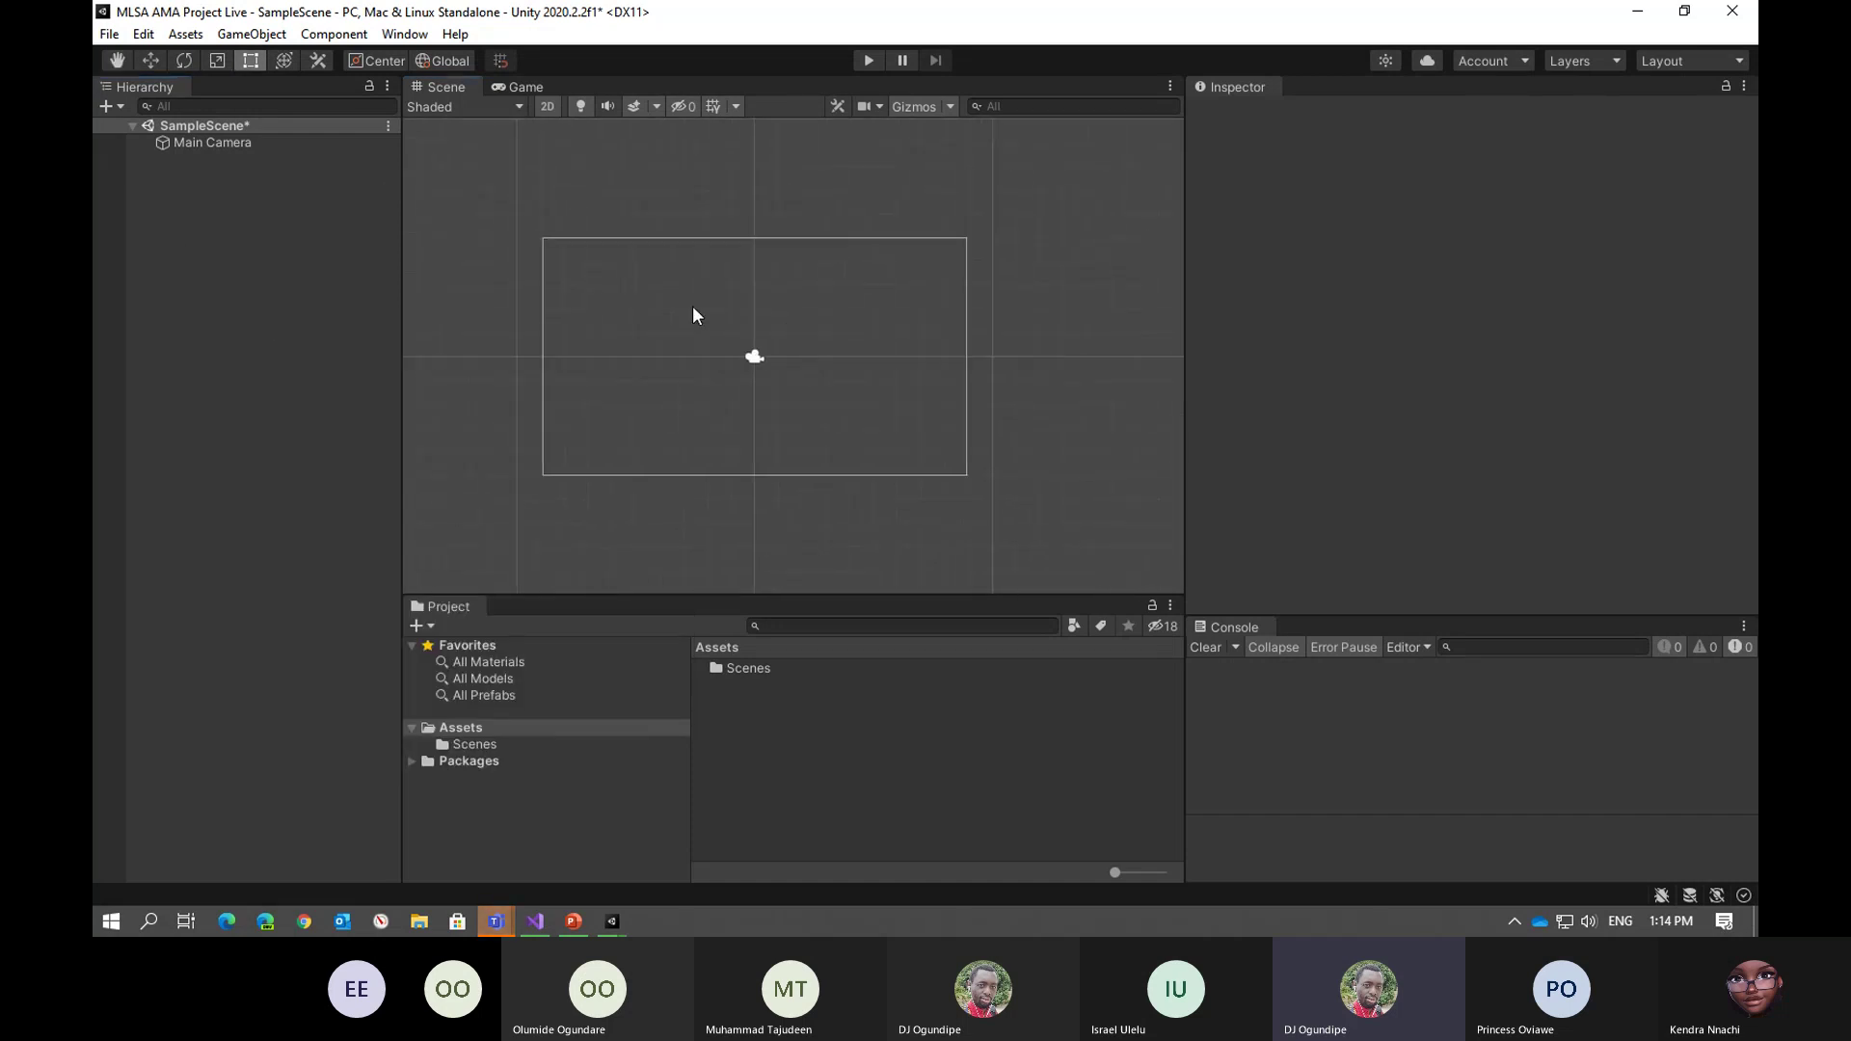
click(239, 142)
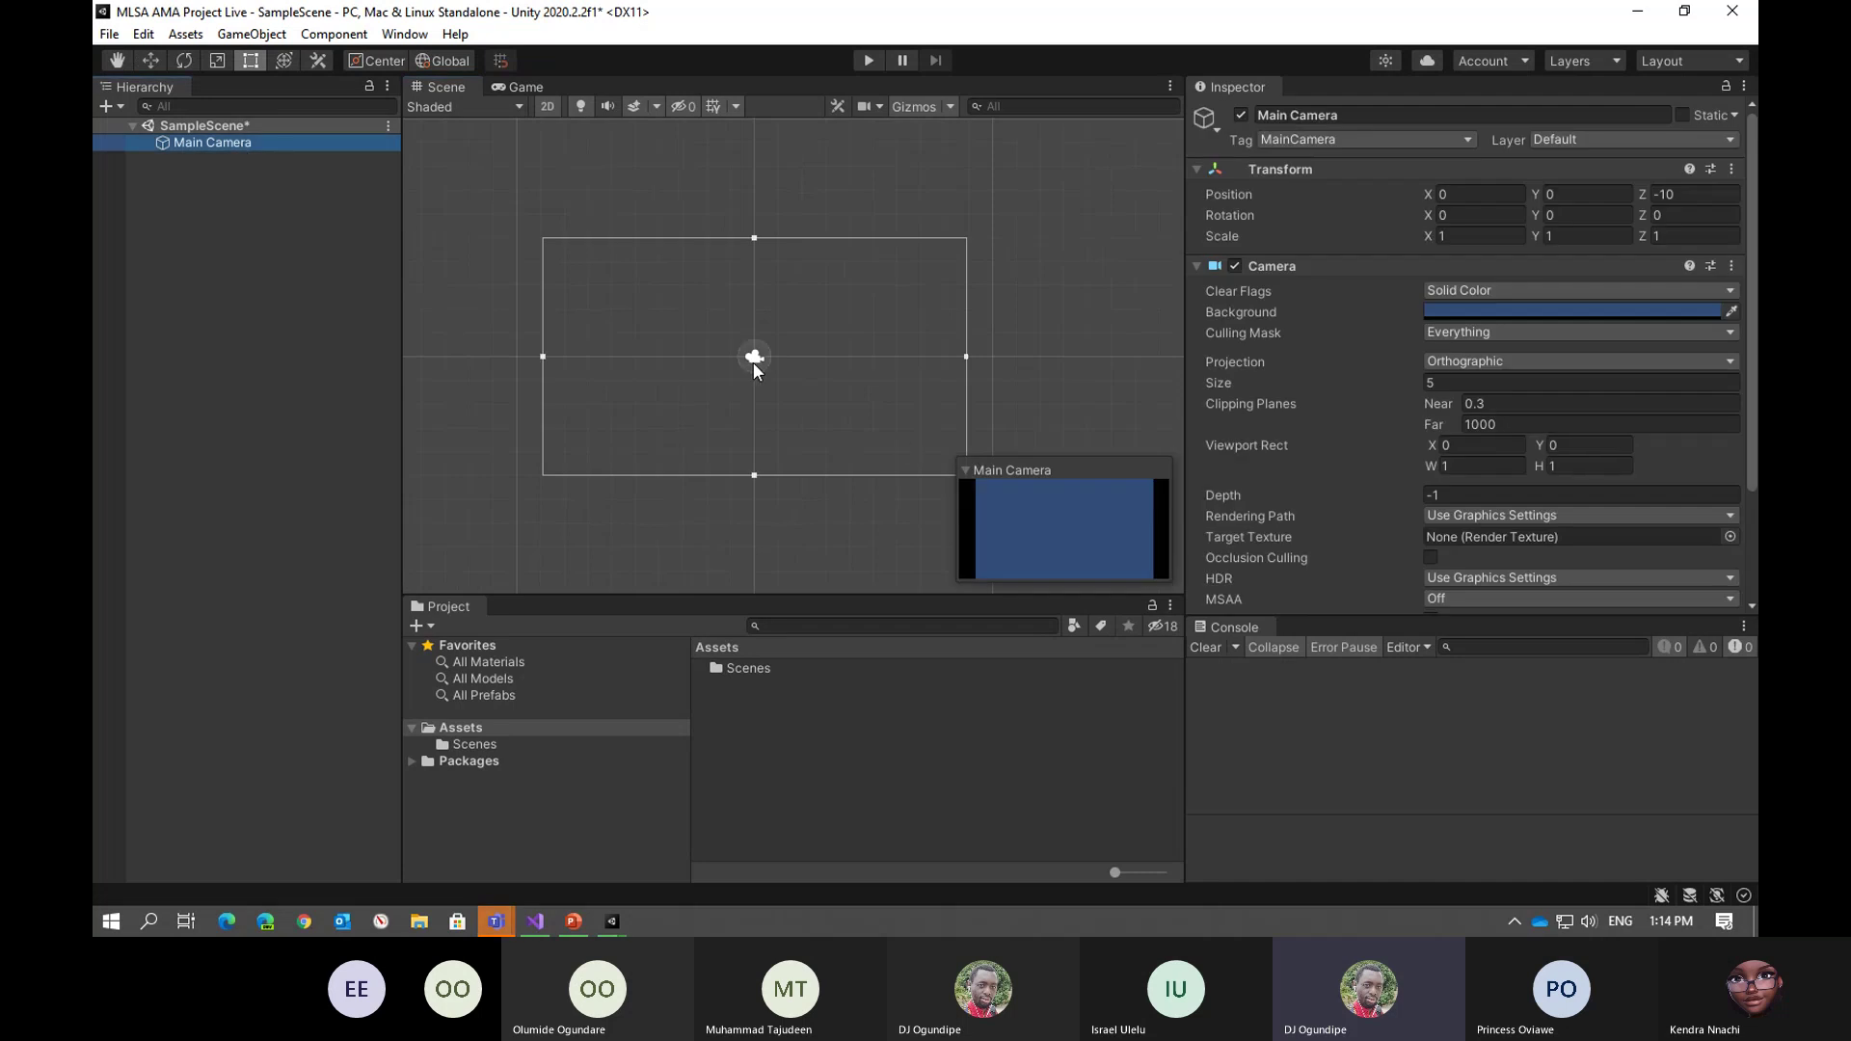
key(w)
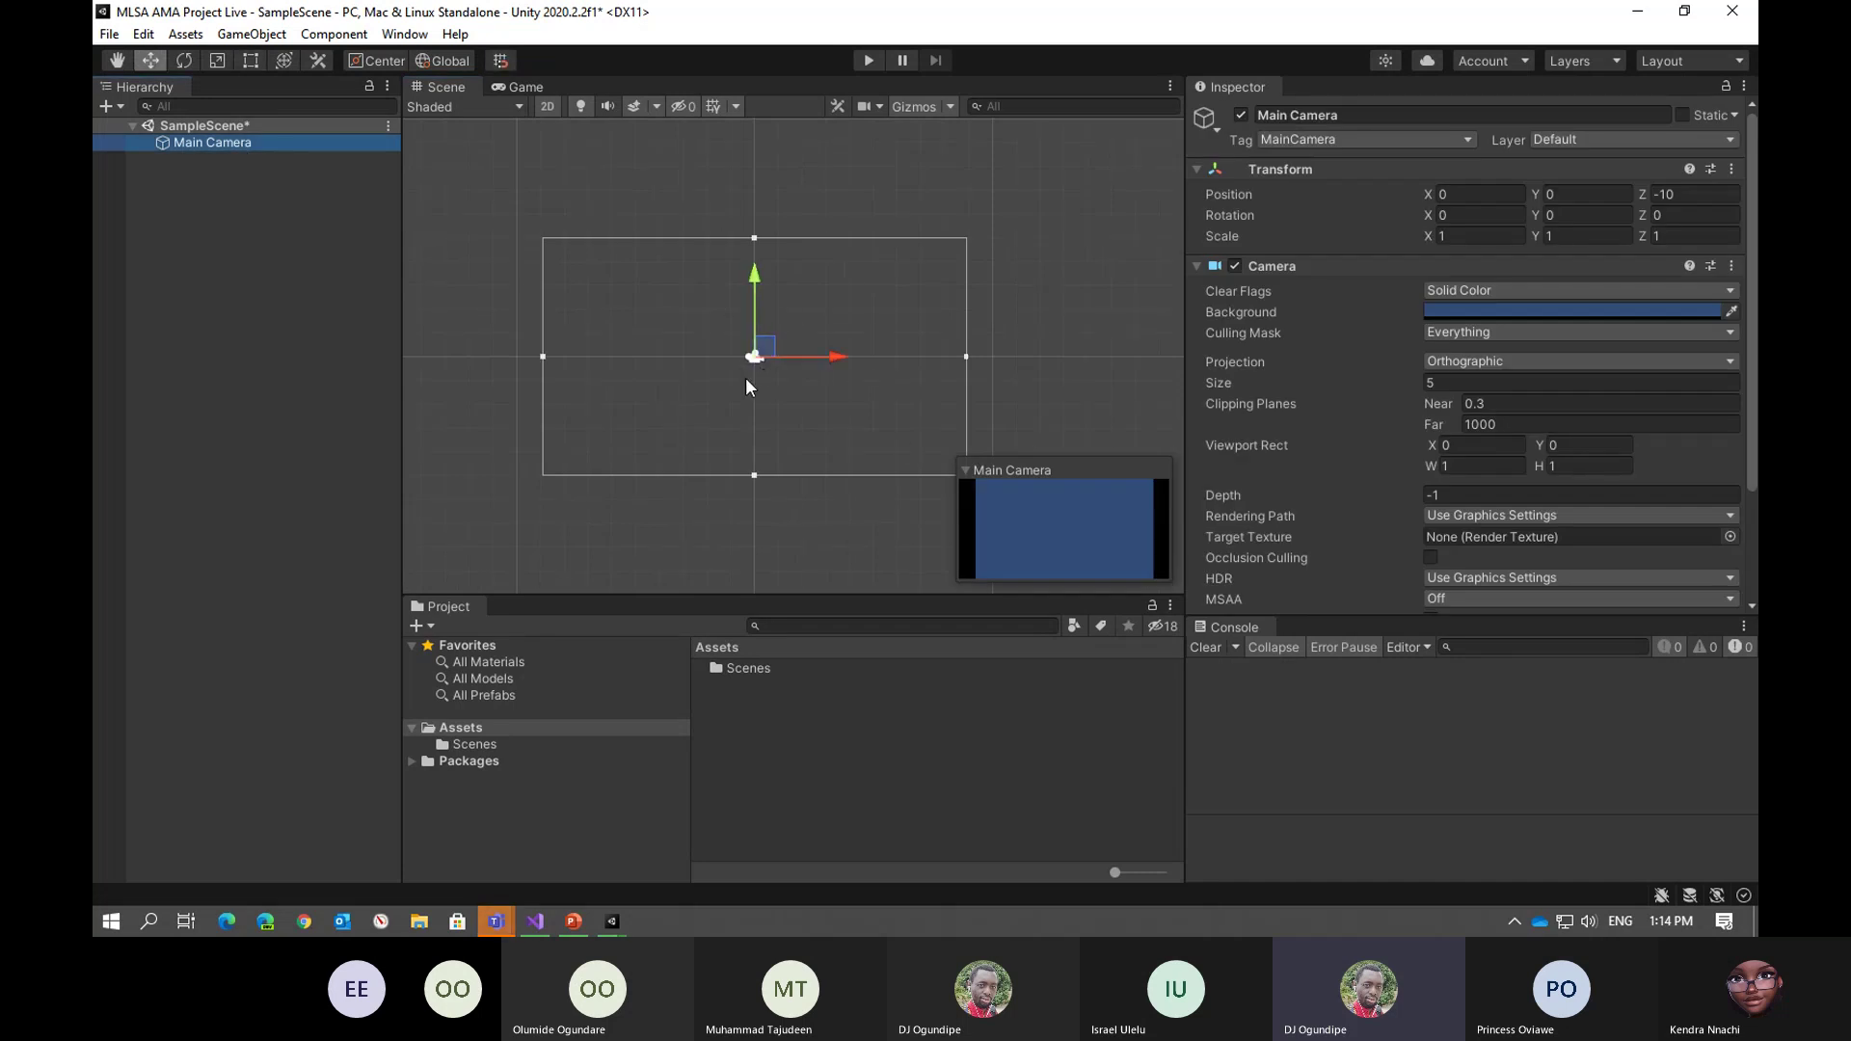
click(285, 327)
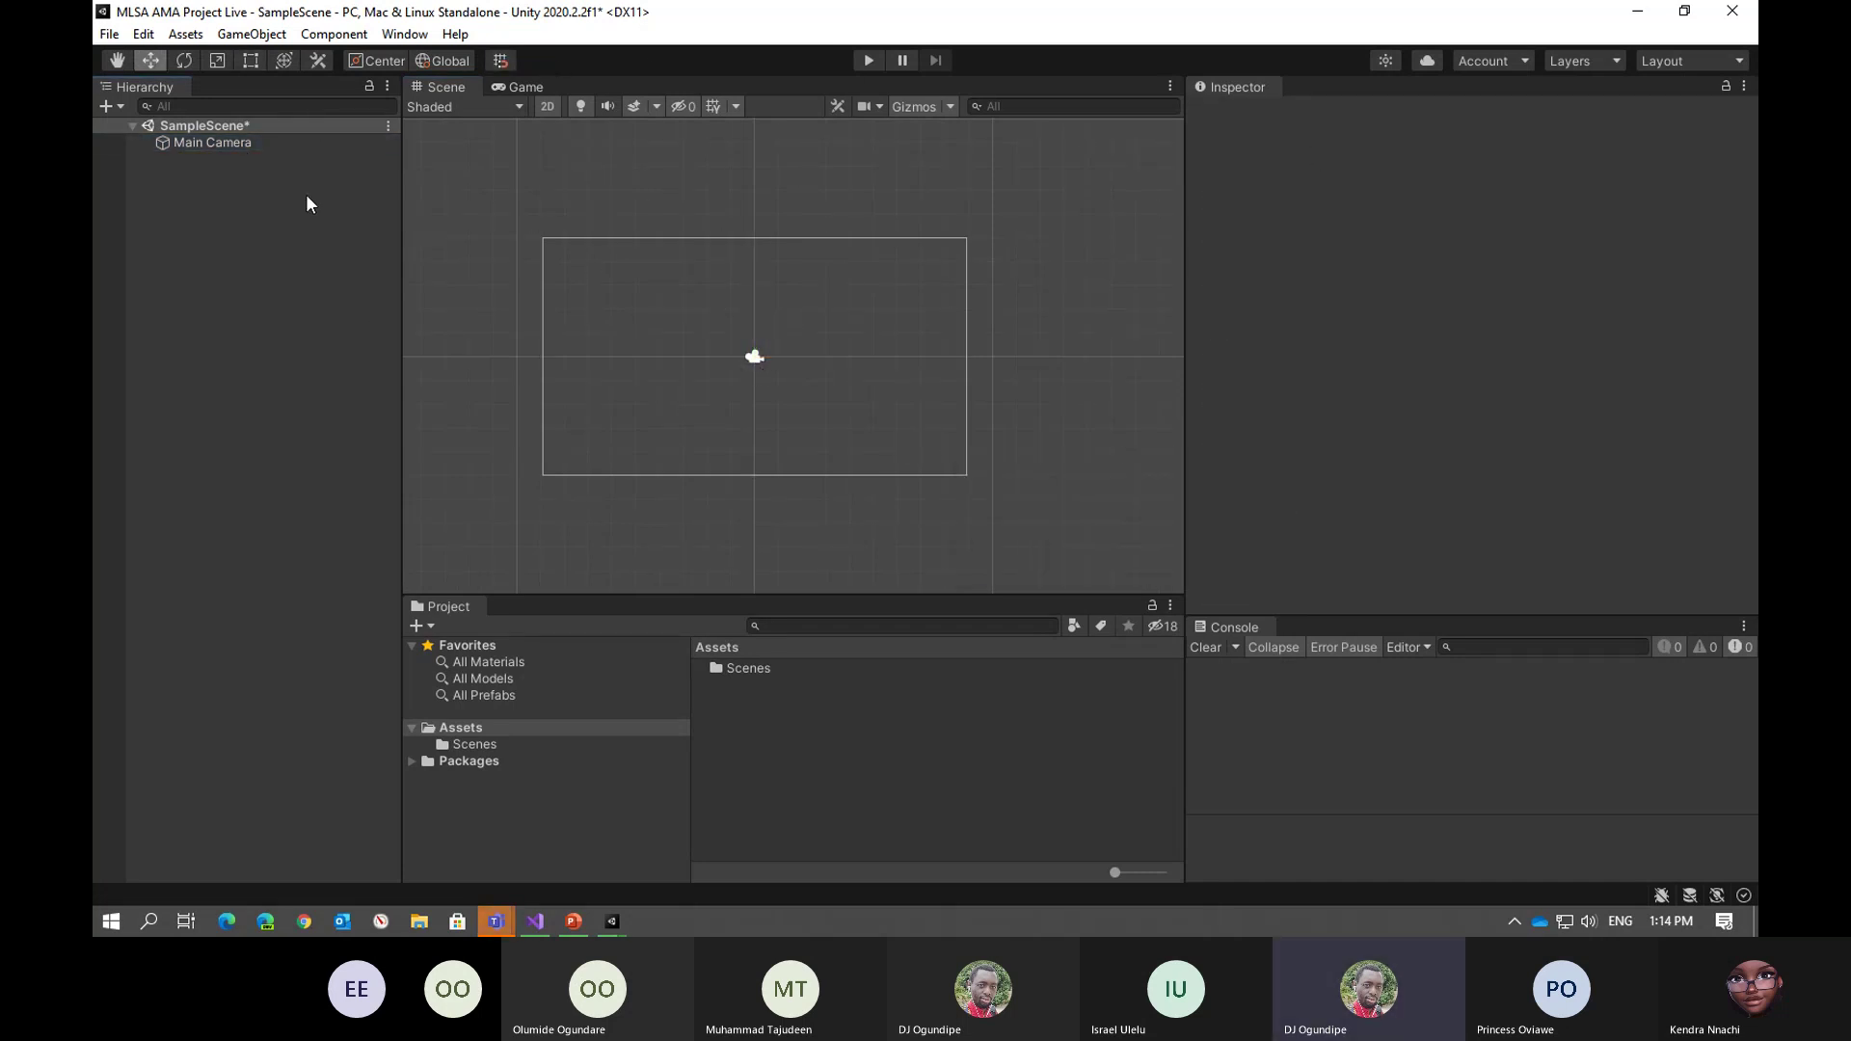
Display the Game view and look through the project's Assets, Scenes and Packages folders and the Console
click(507, 88)
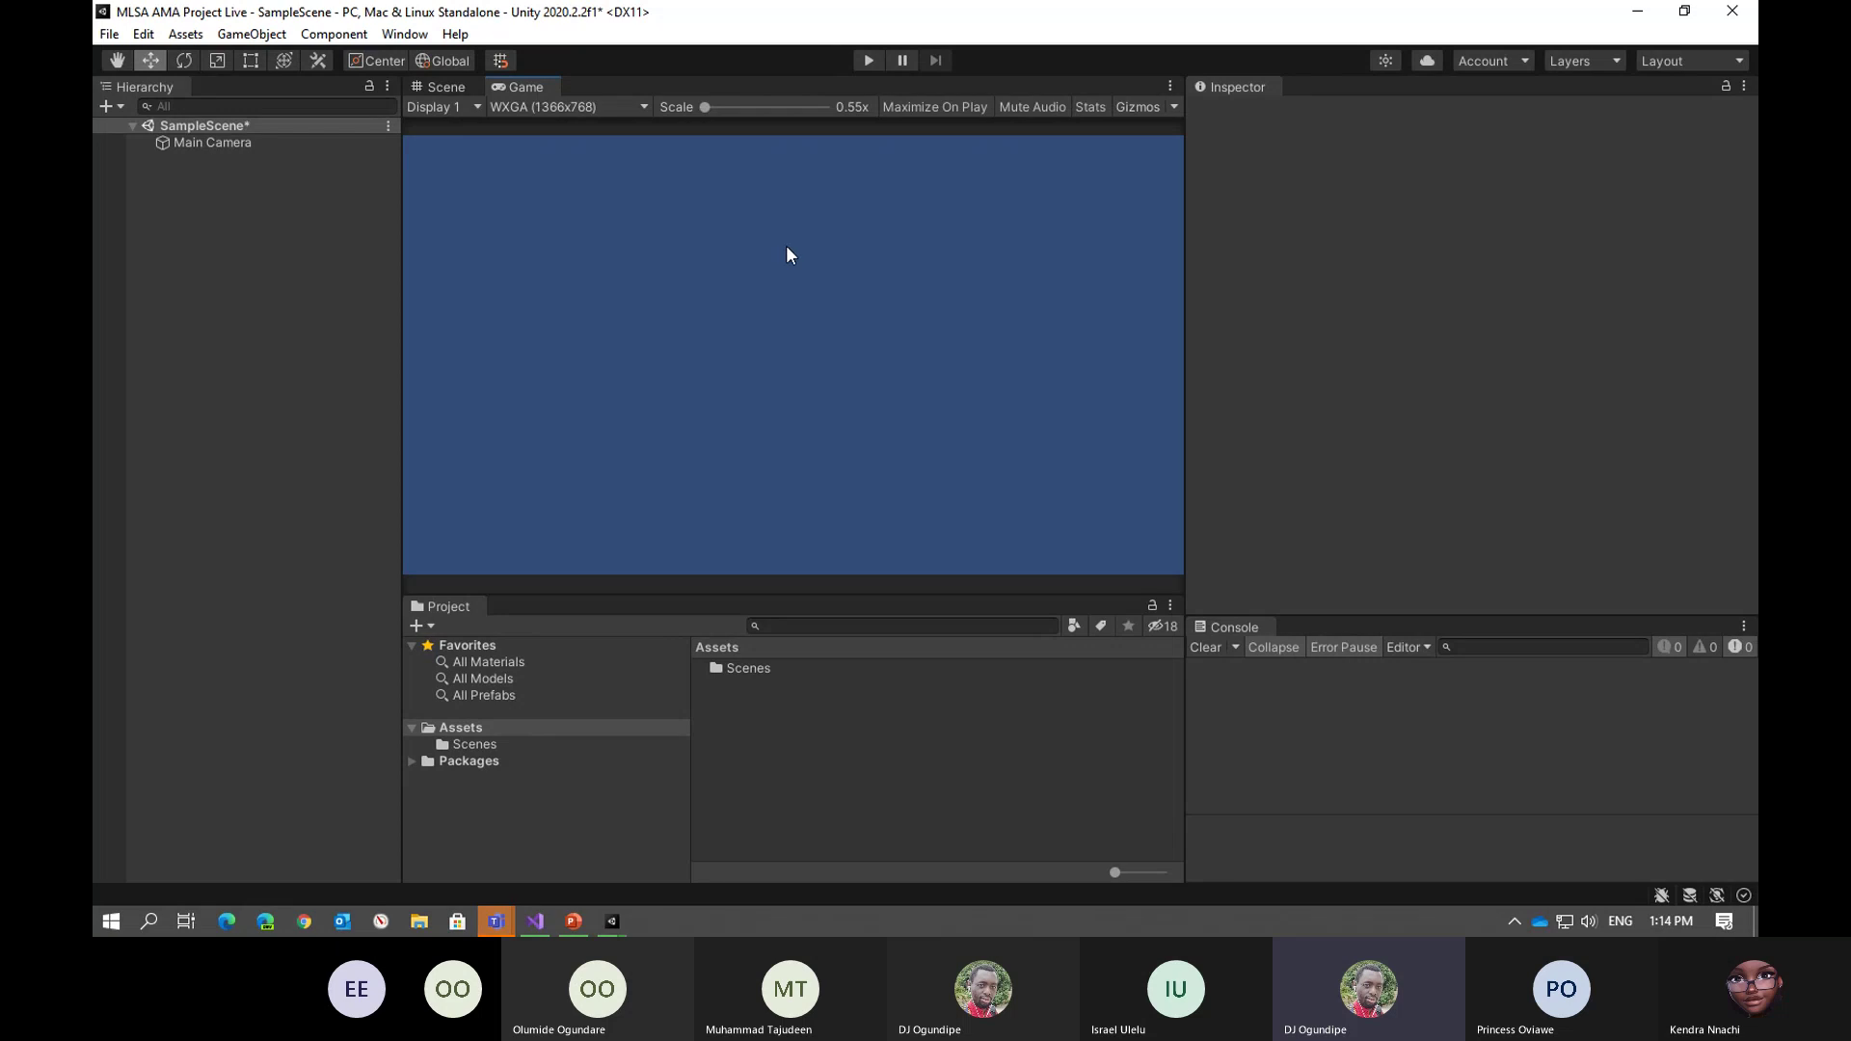
click(451, 611)
click(454, 743)
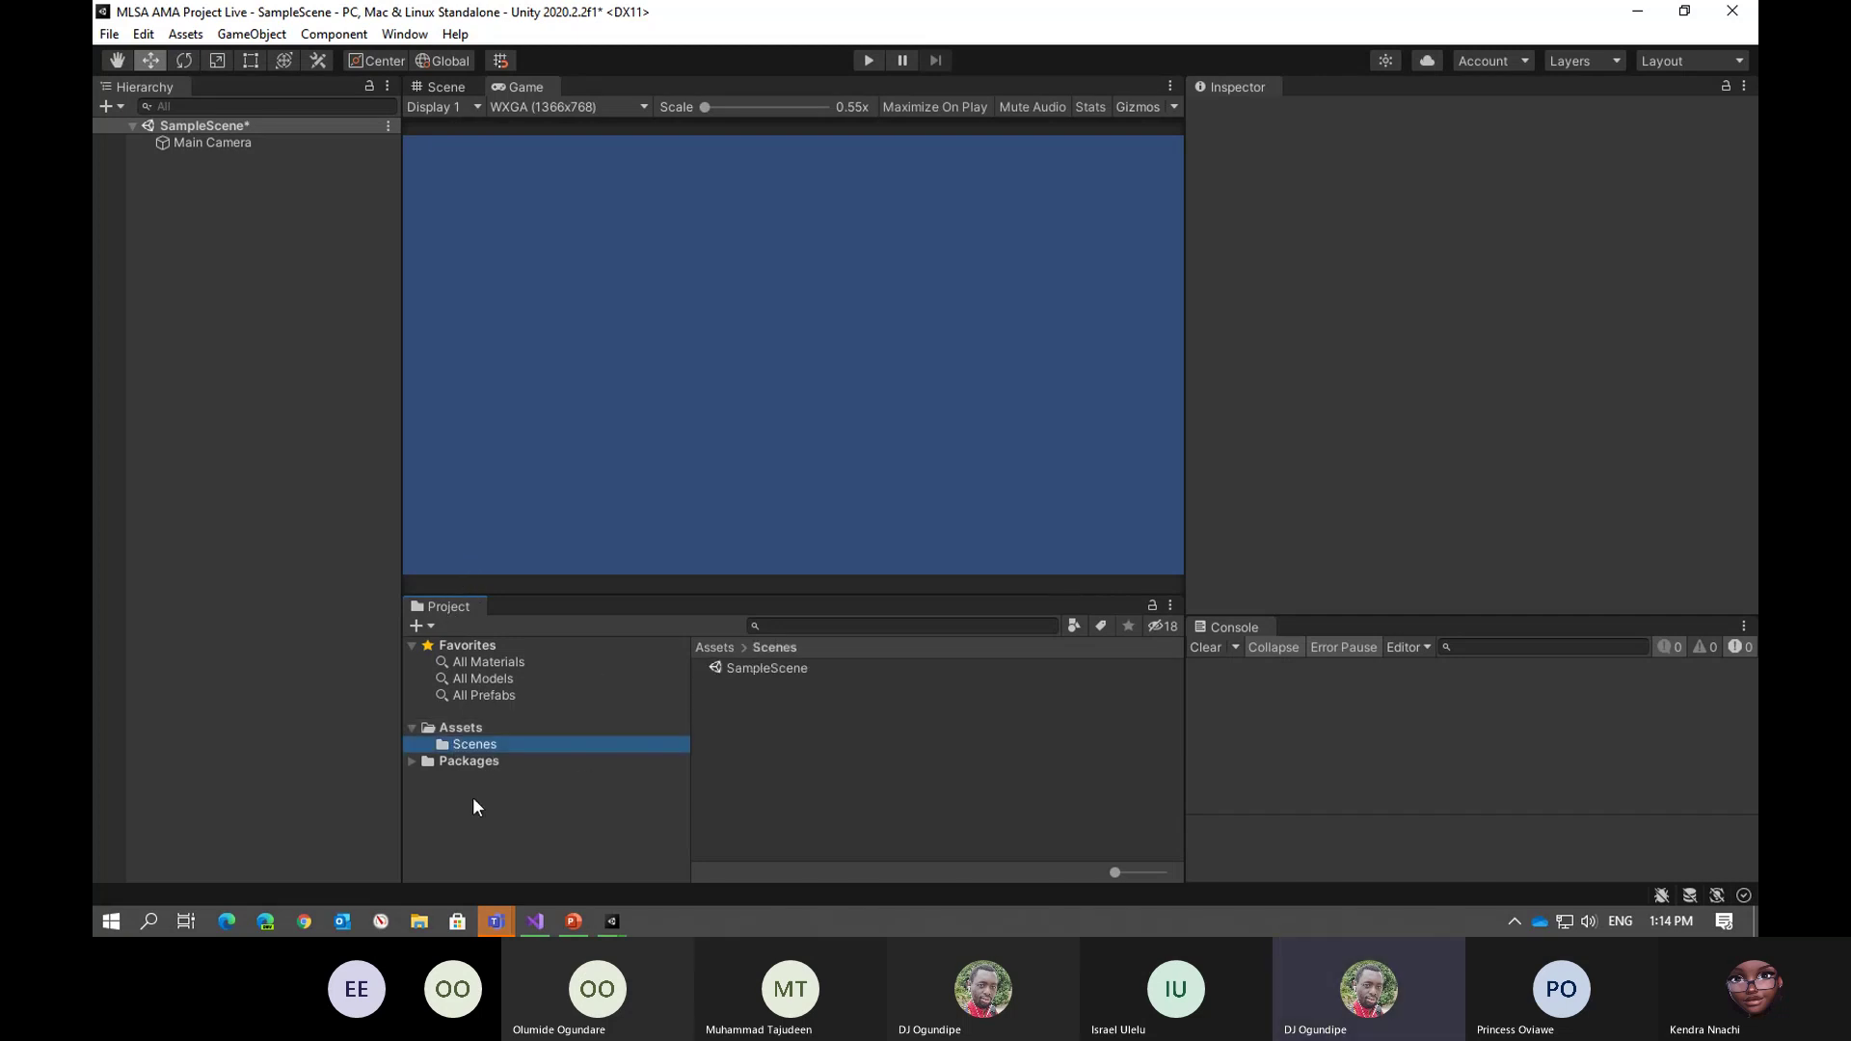
click(411, 762)
click(411, 760)
click(457, 727)
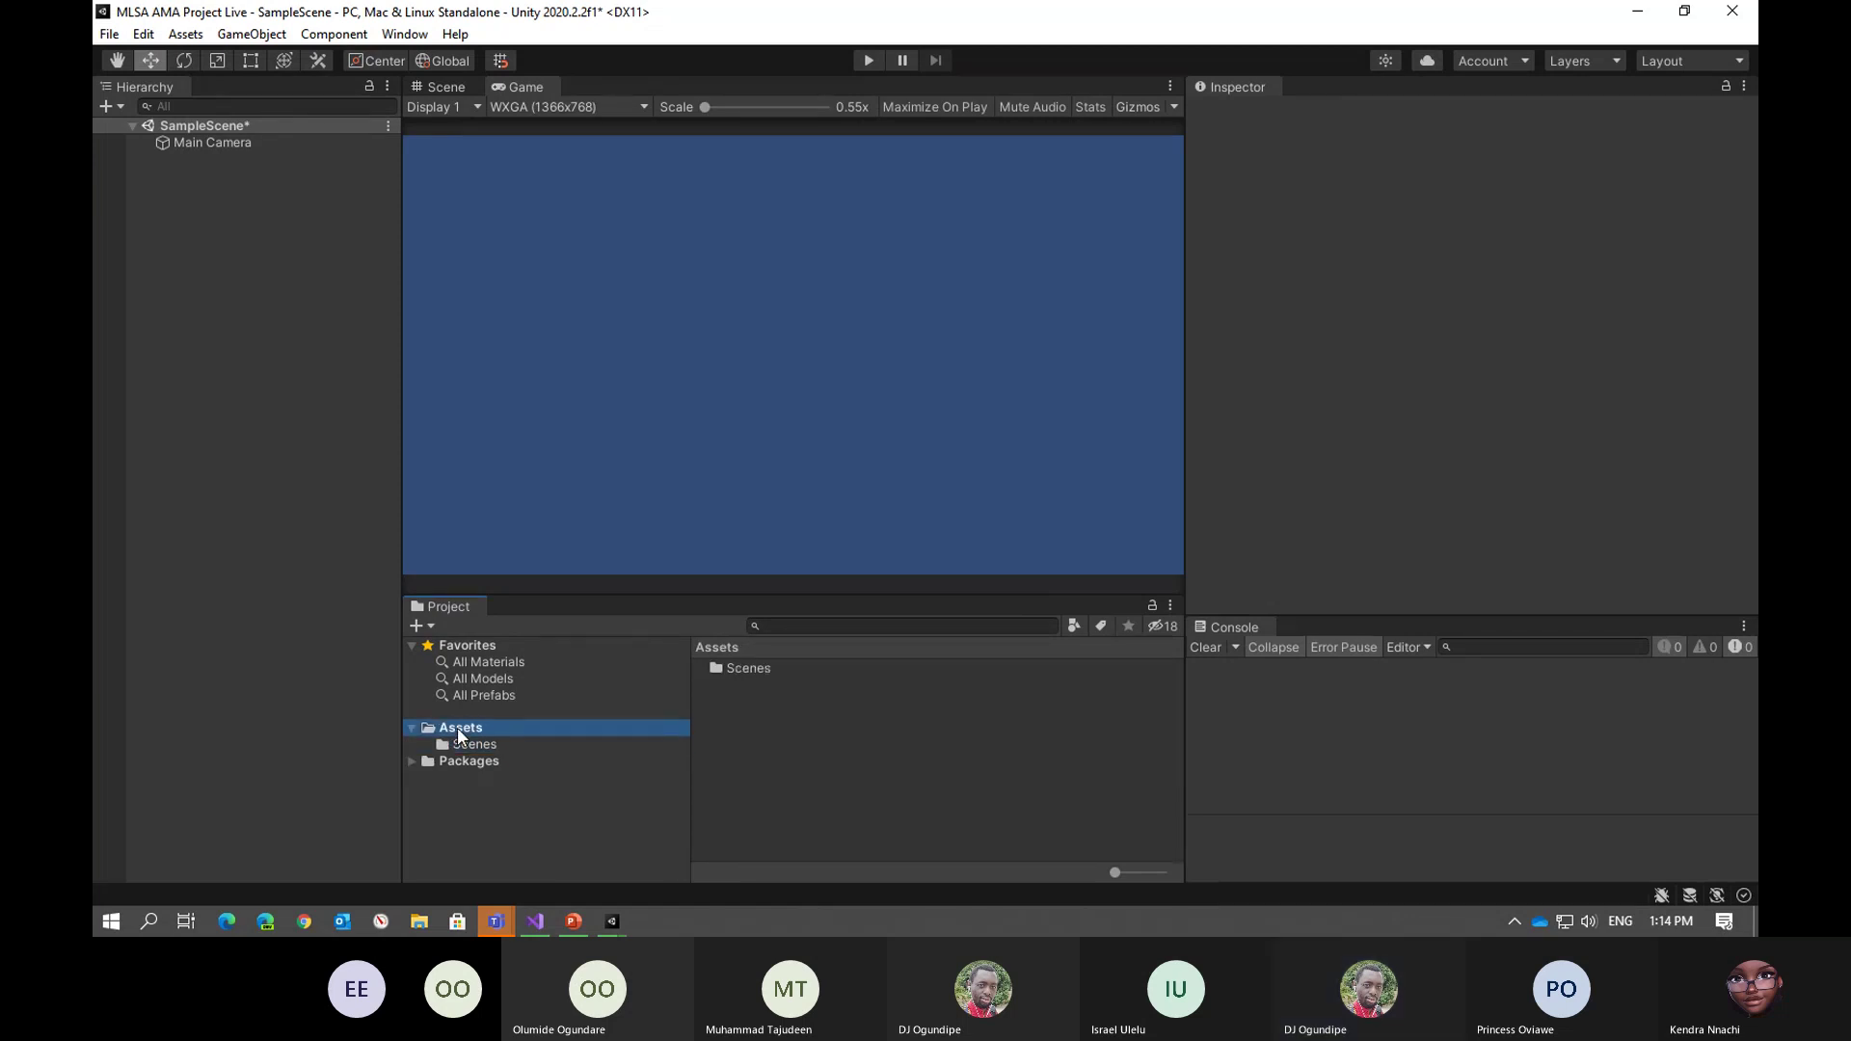
click(1247, 628)
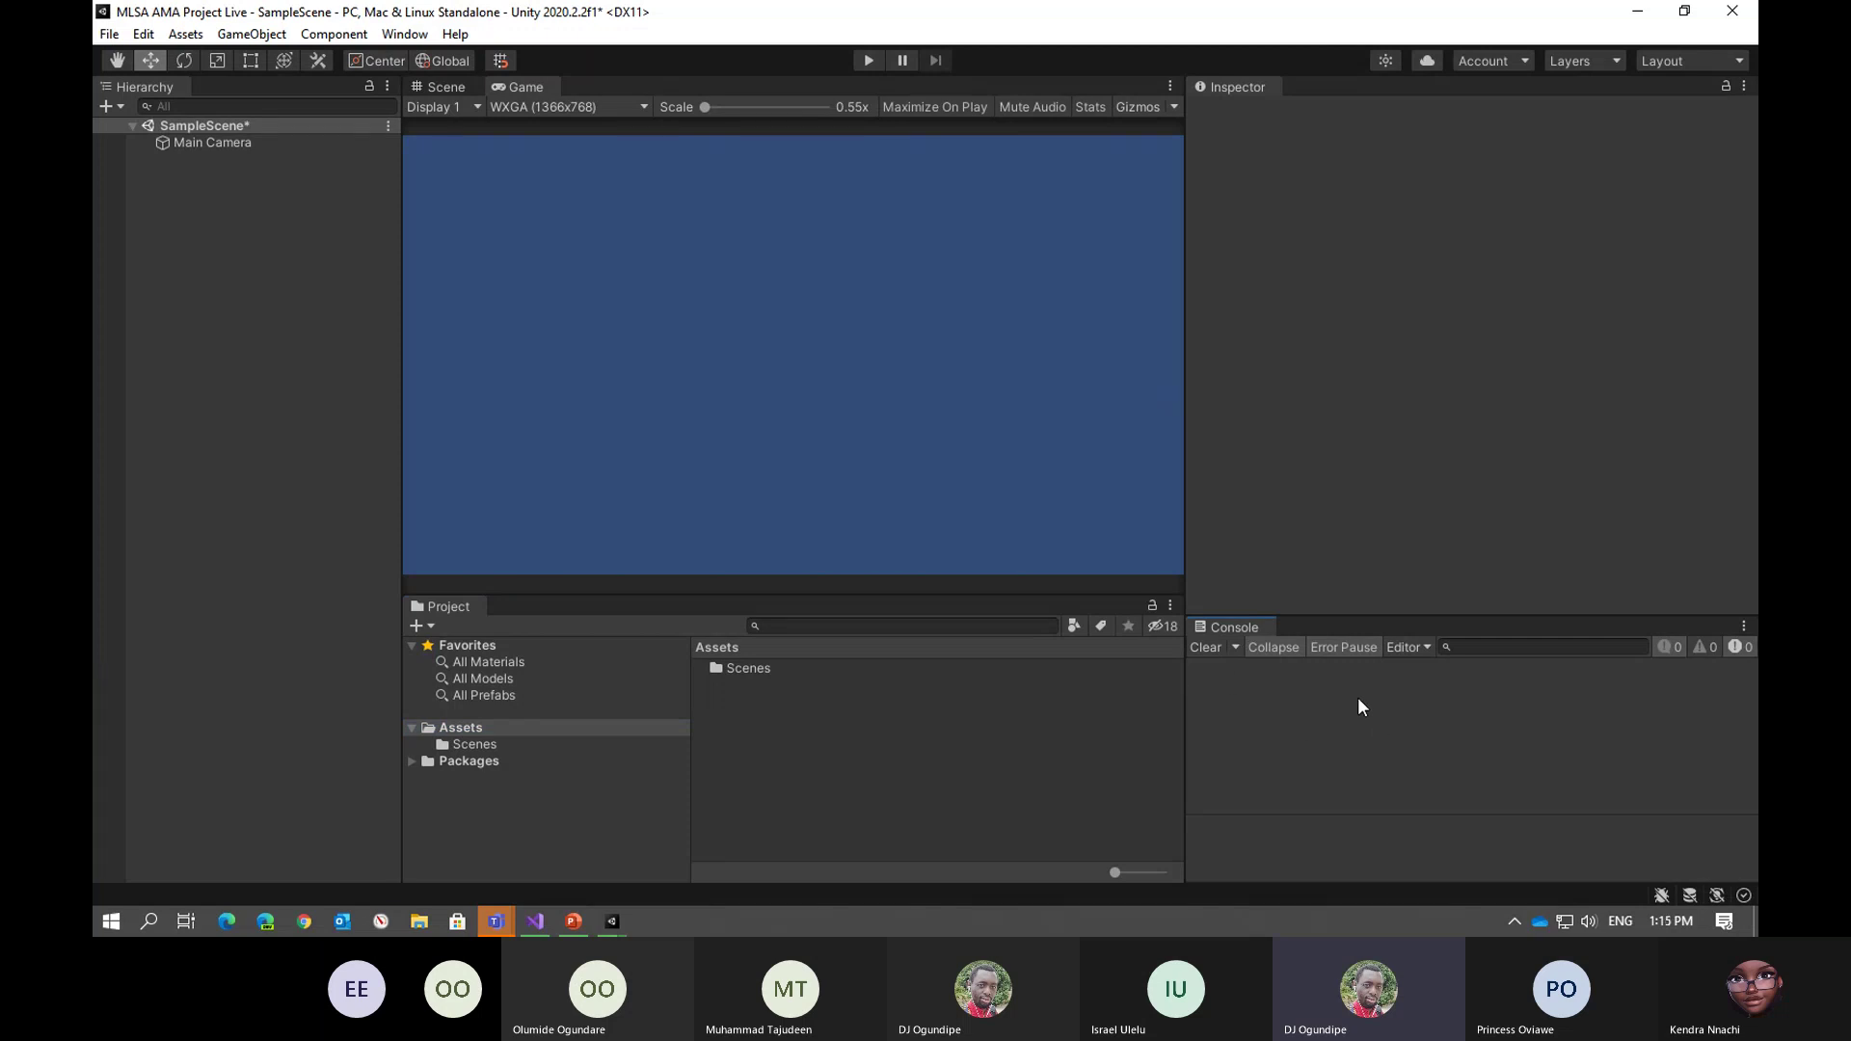
click(1033, 789)
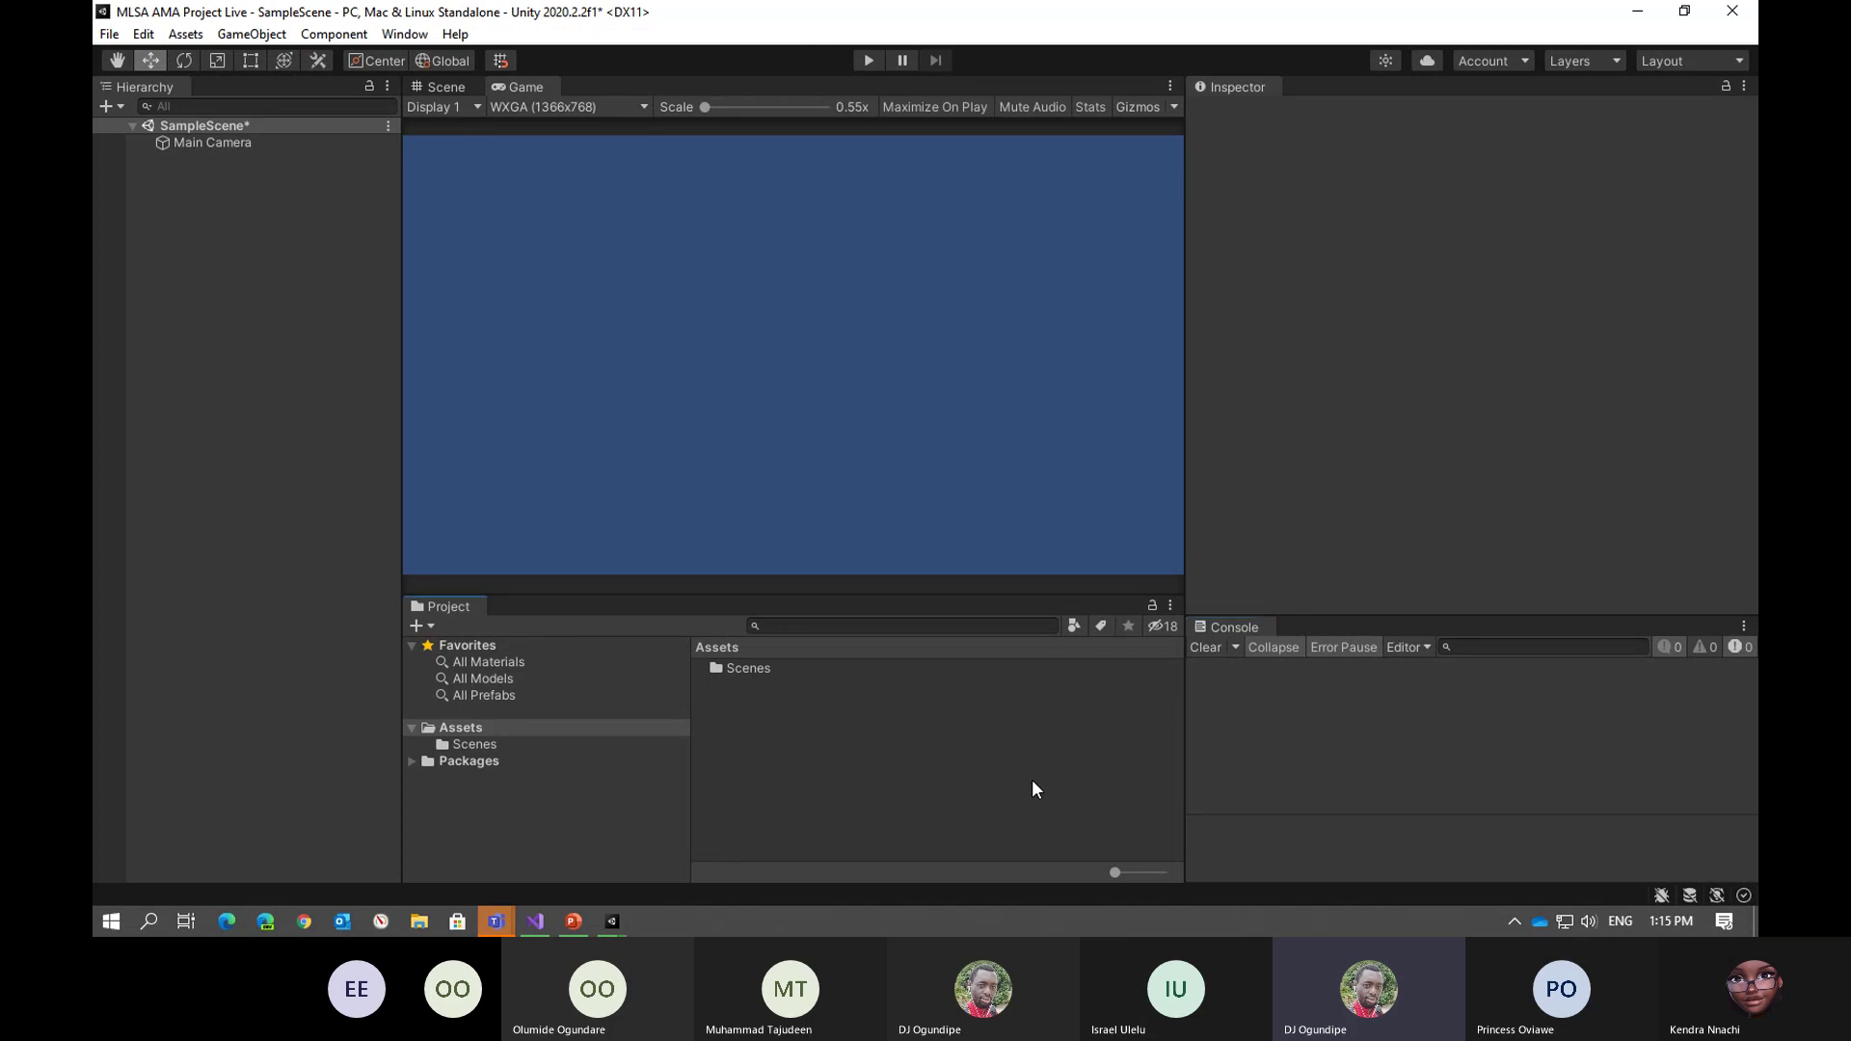
right_click(749, 716)
click(800, 686)
click(534, 740)
click(500, 729)
click(429, 625)
click(928, 759)
Create a folder named Scripts in the Assets folder
click(420, 628)
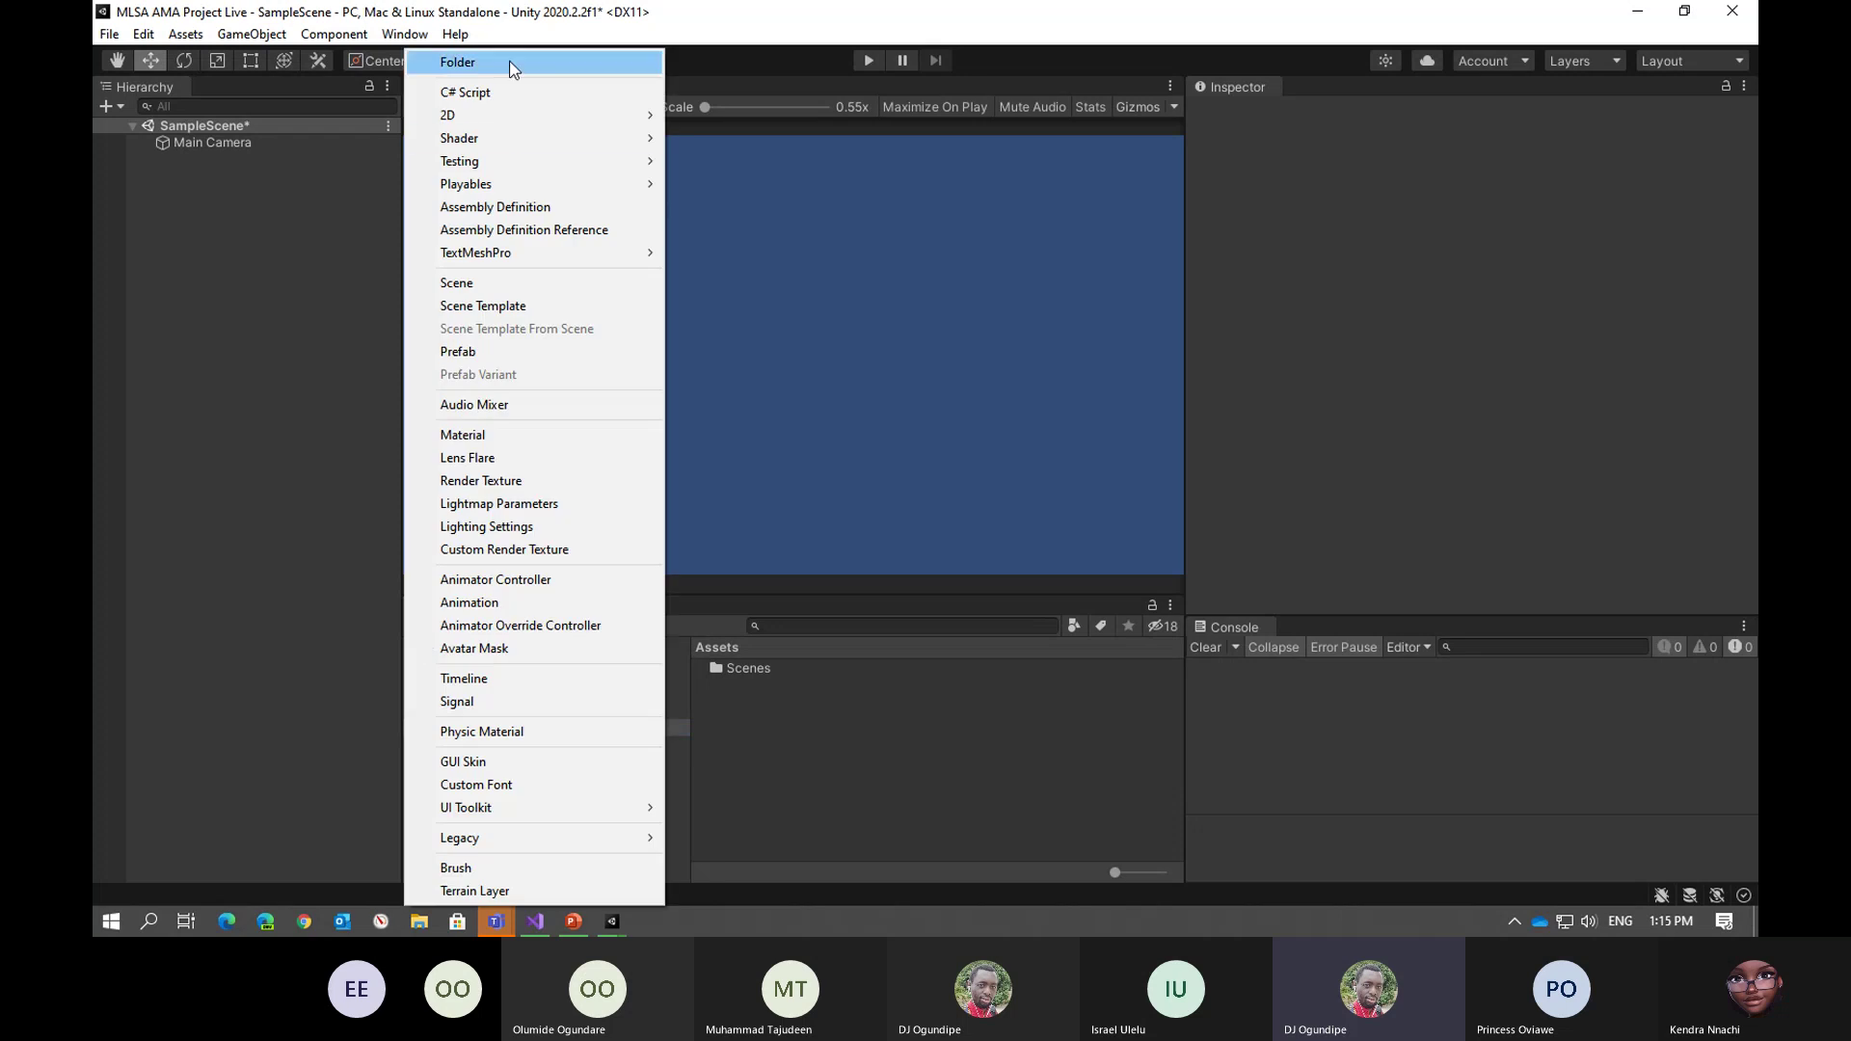
click(510, 62)
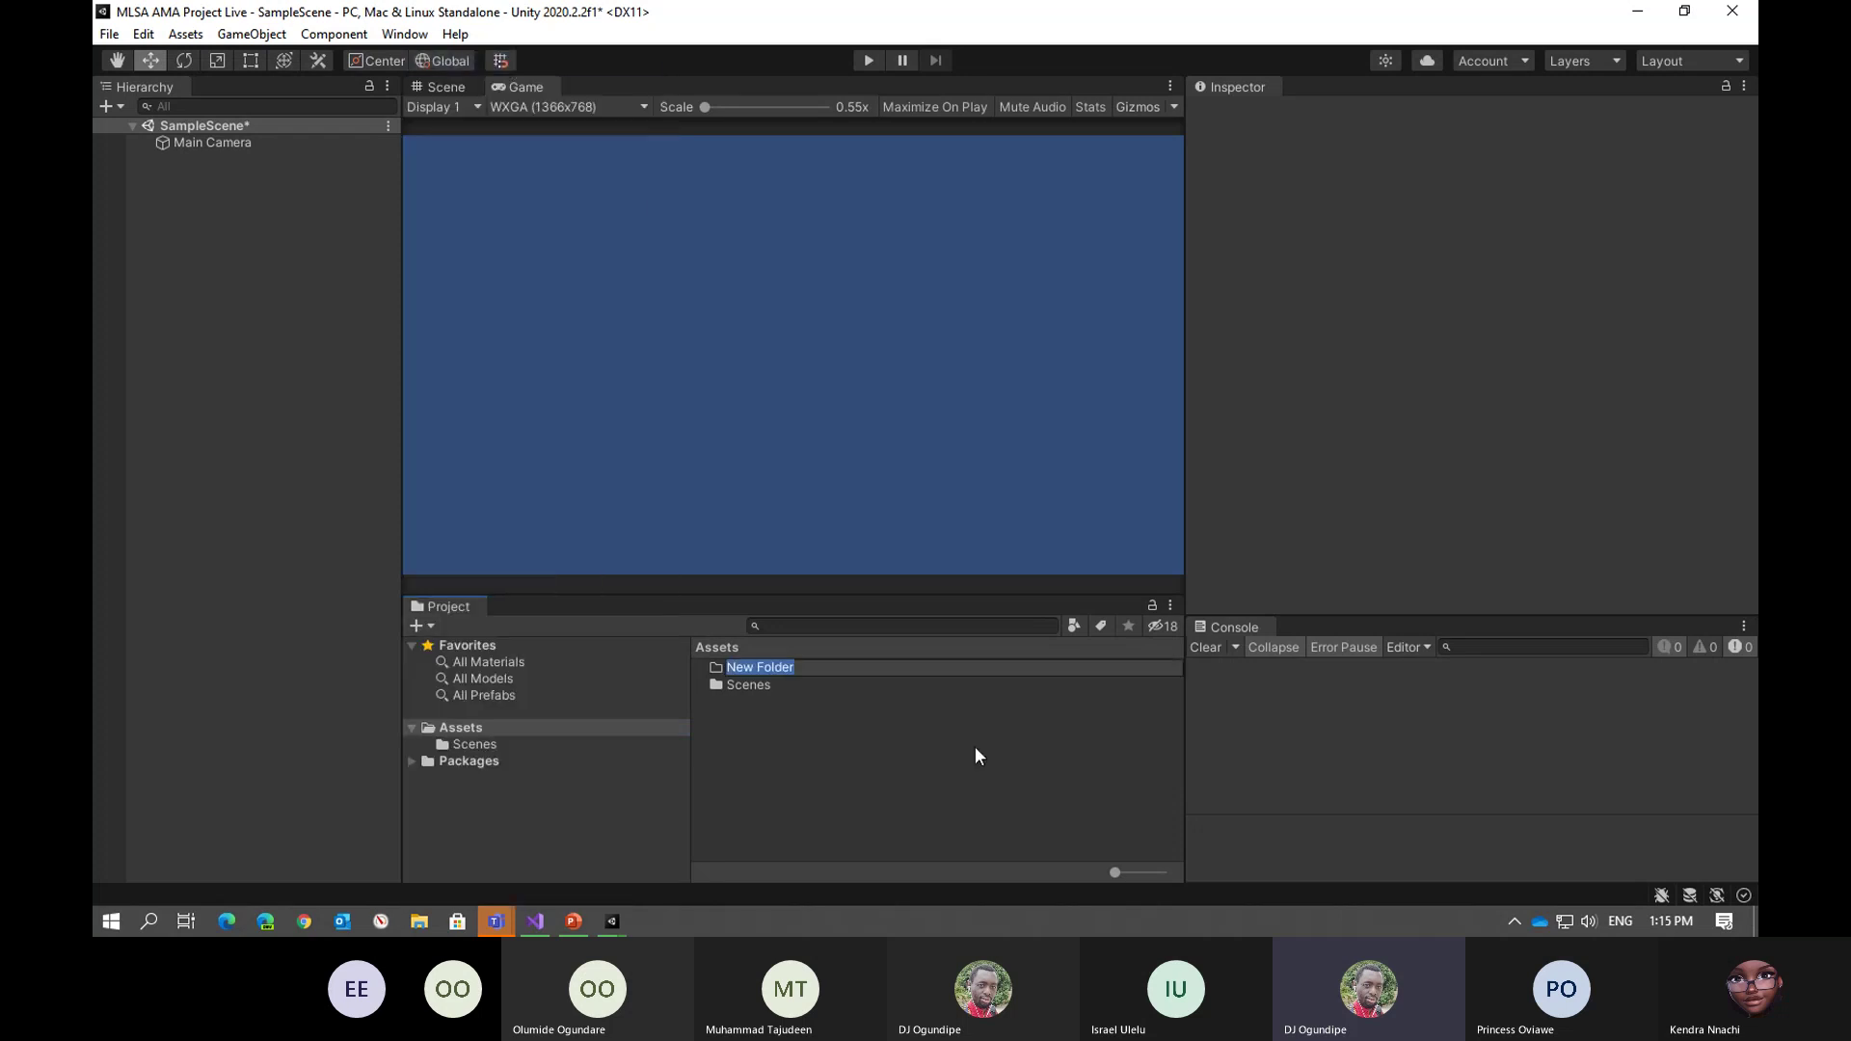
text(Scripts)
key(Return)
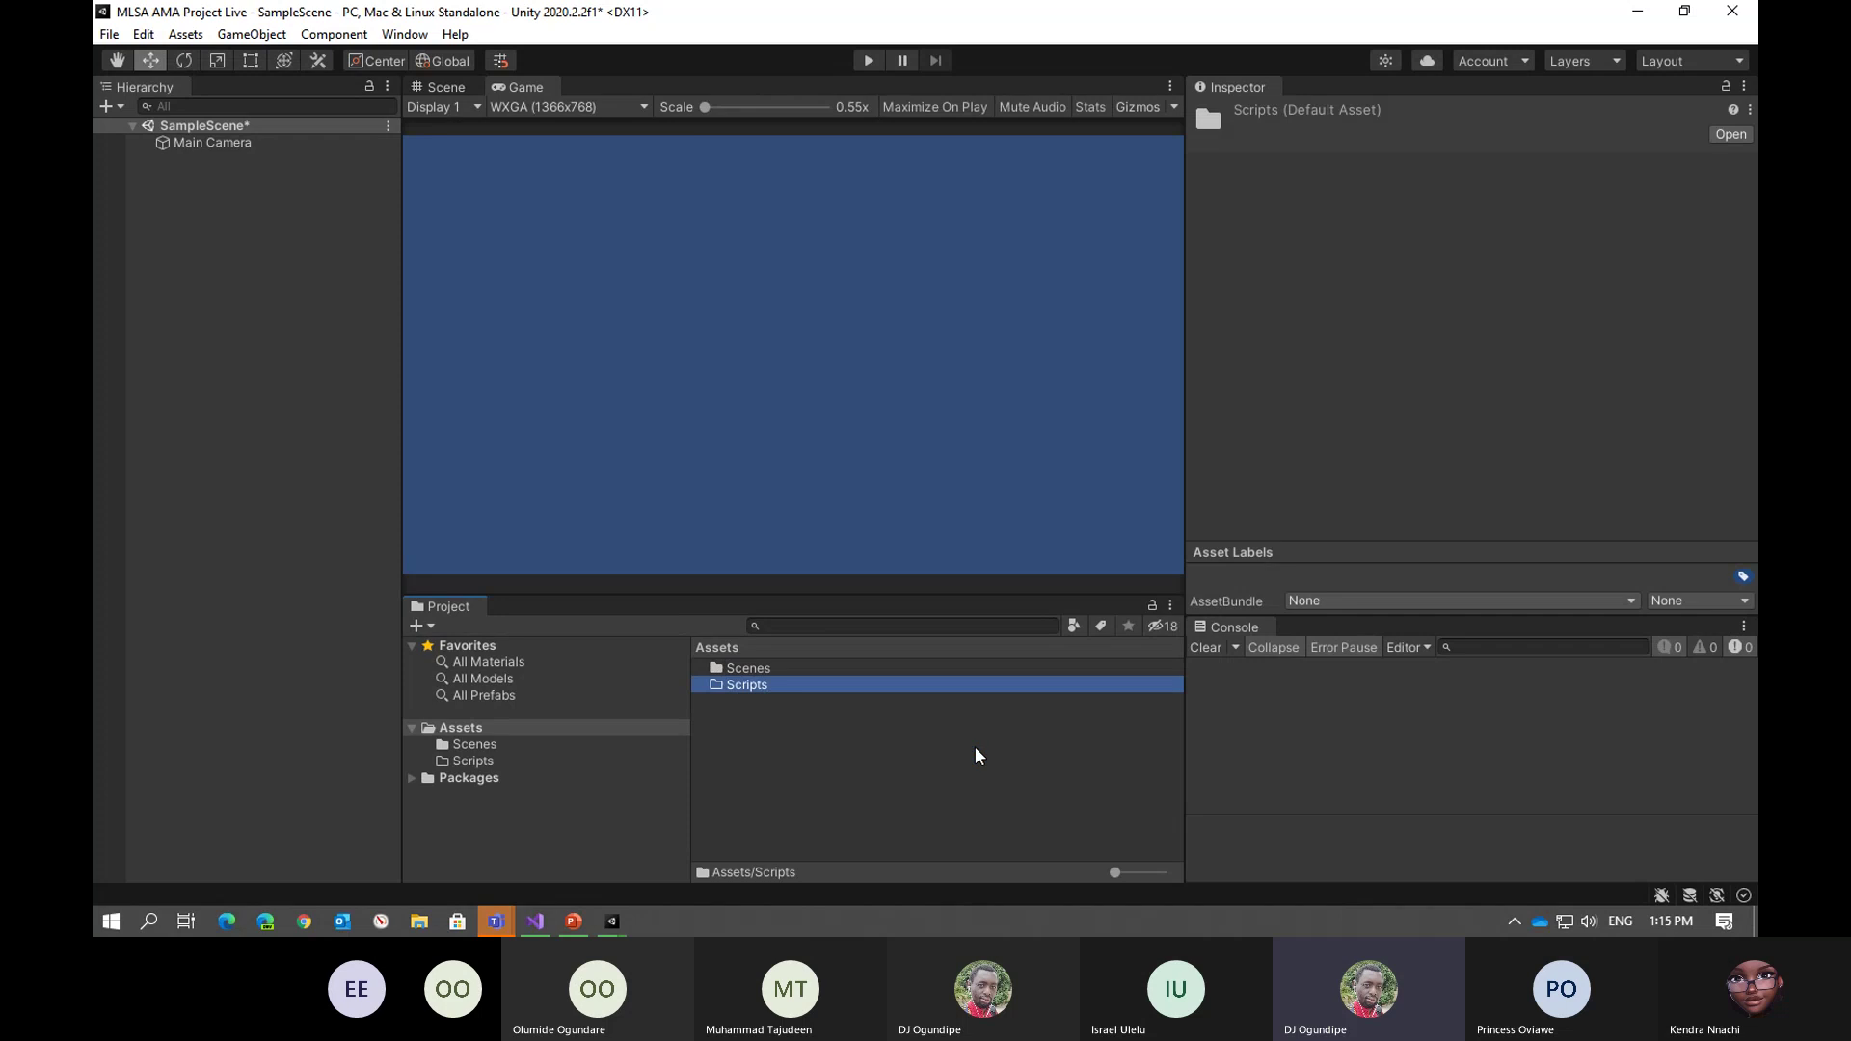
click(760, 702)
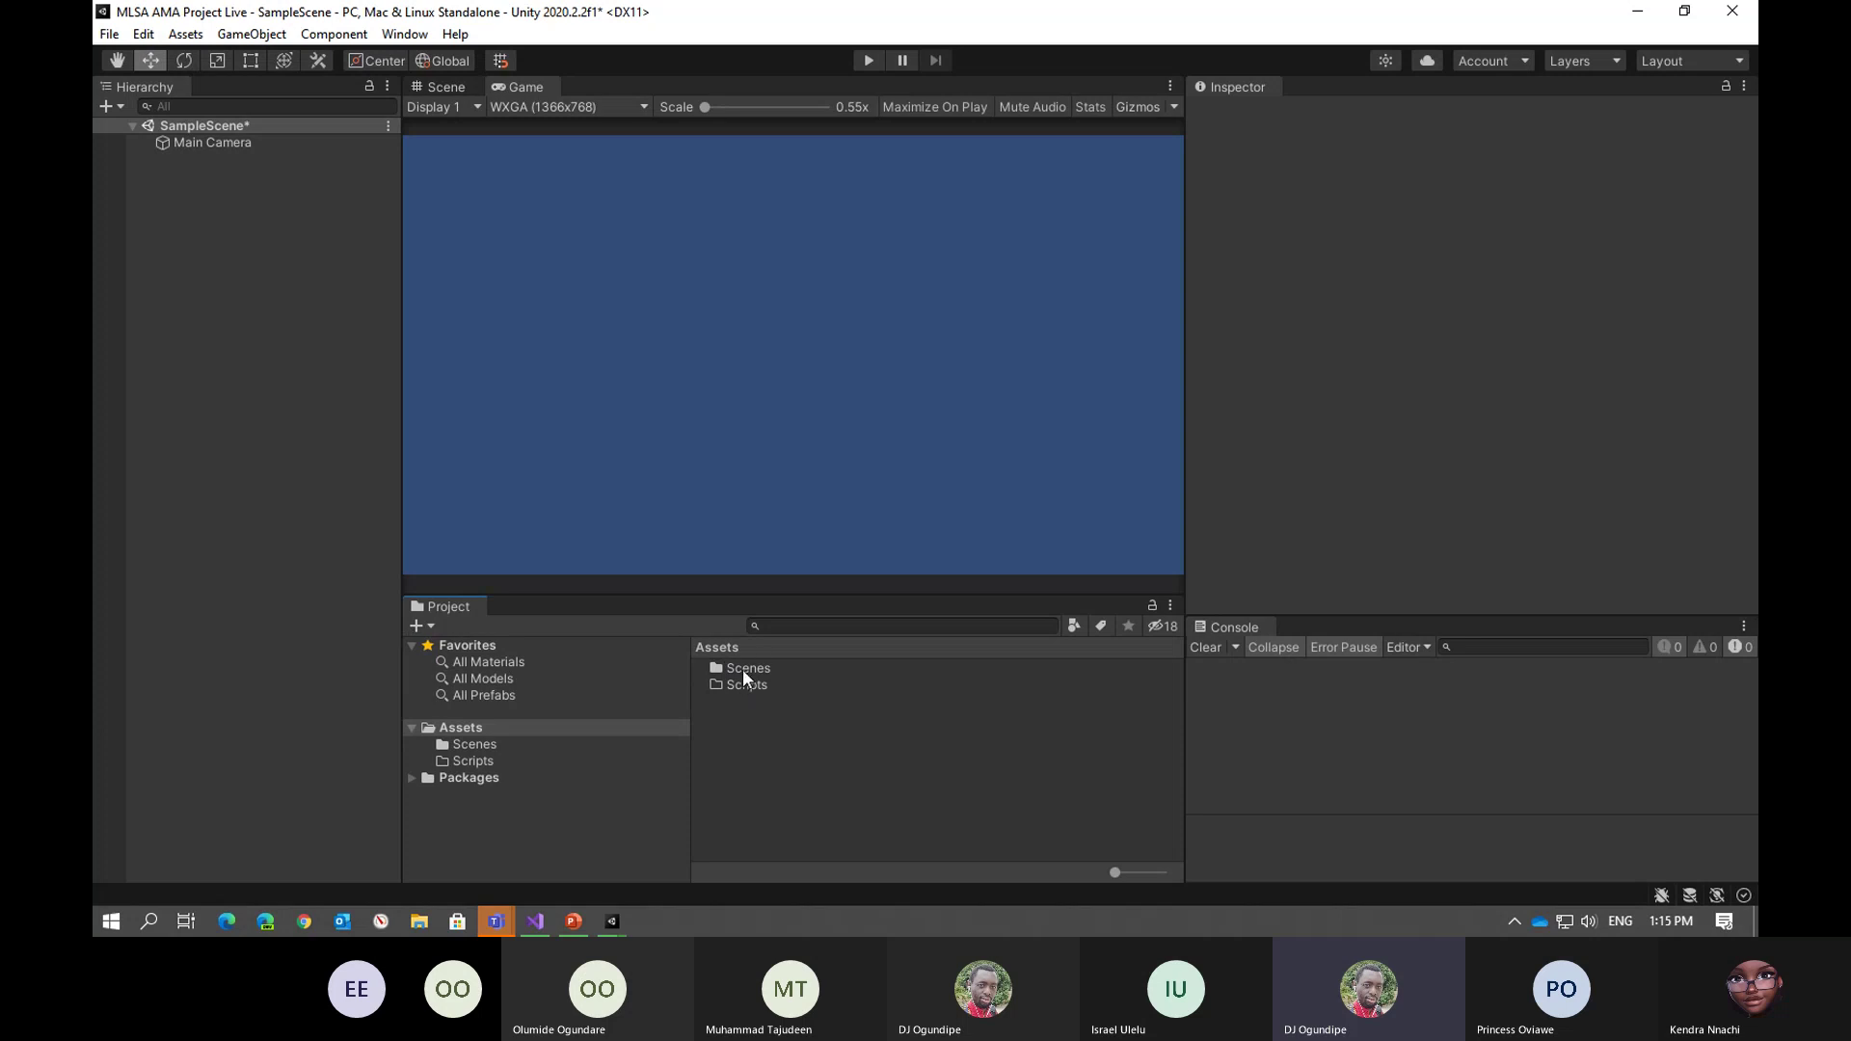
Create a folder named Prefabs in the Assets folder
right_click(771, 723)
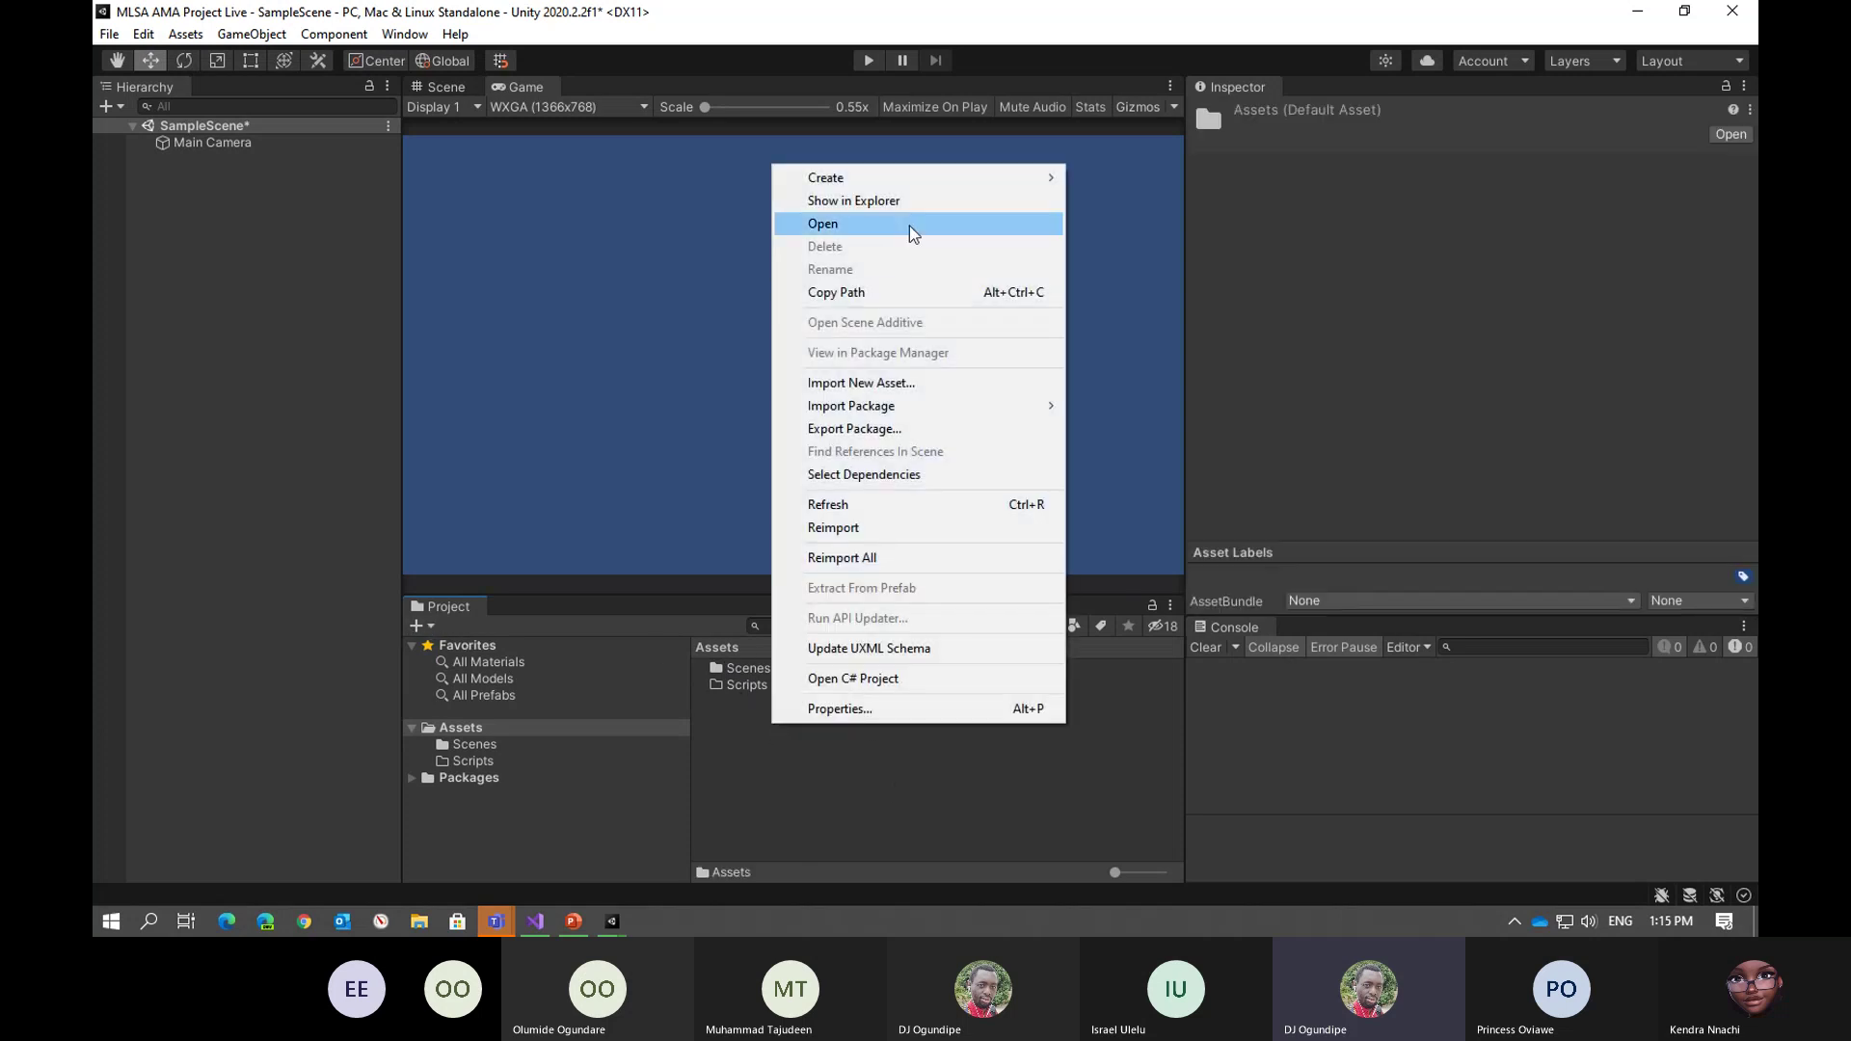
mouse_move(910, 177)
click(1142, 93)
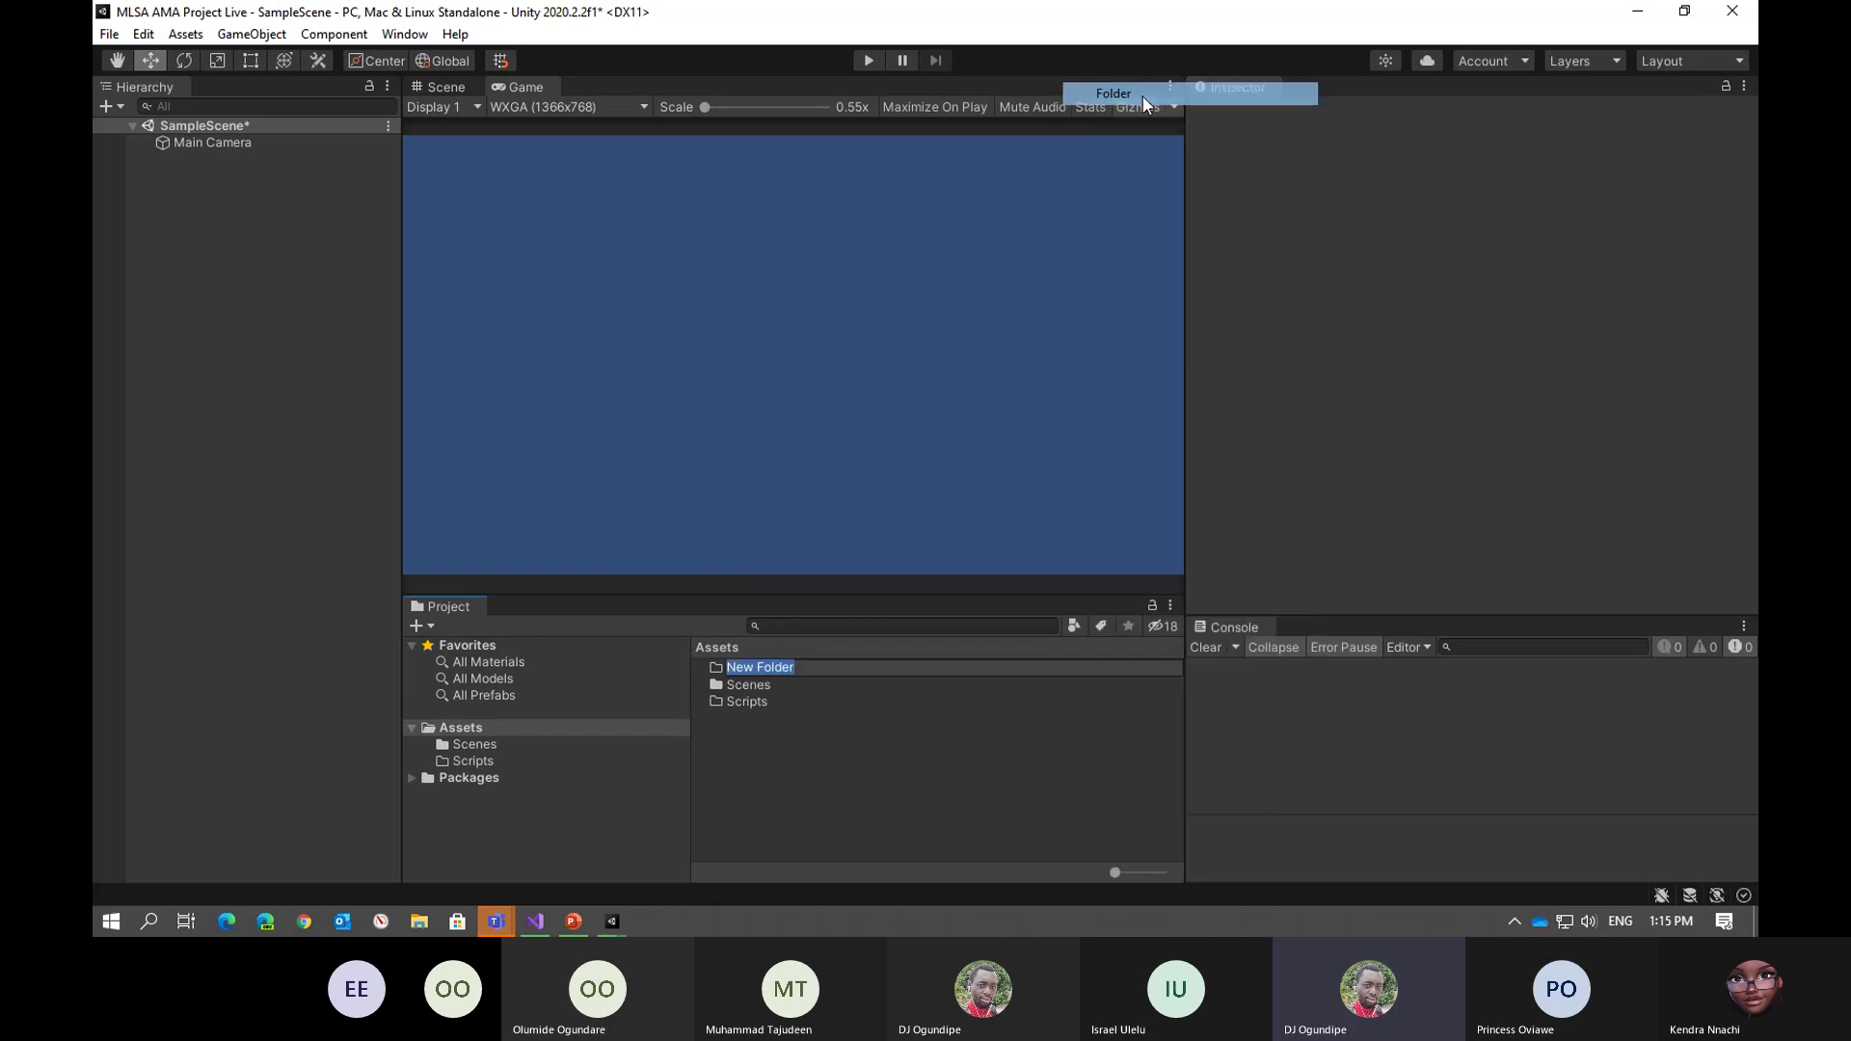
text(Prefabs)
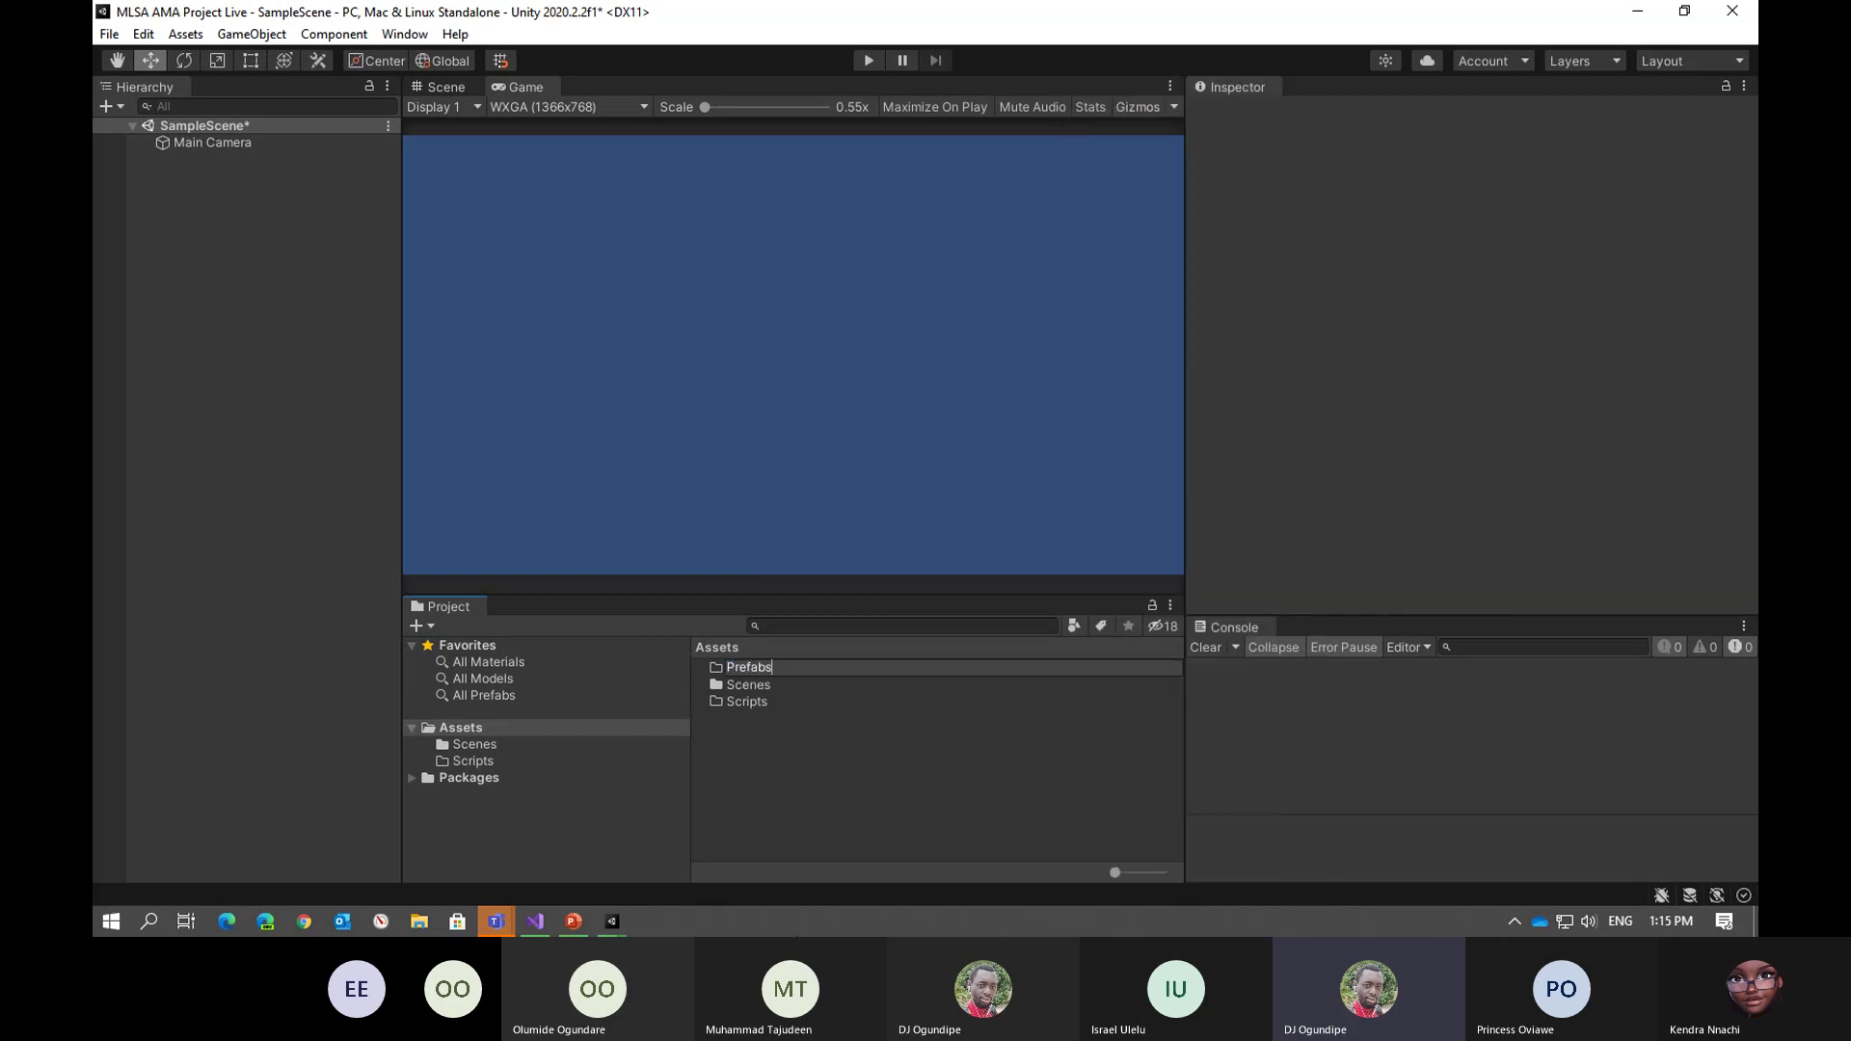
key(Return)
Create a folder named Sprites in the Assets folder
right_click(846, 772)
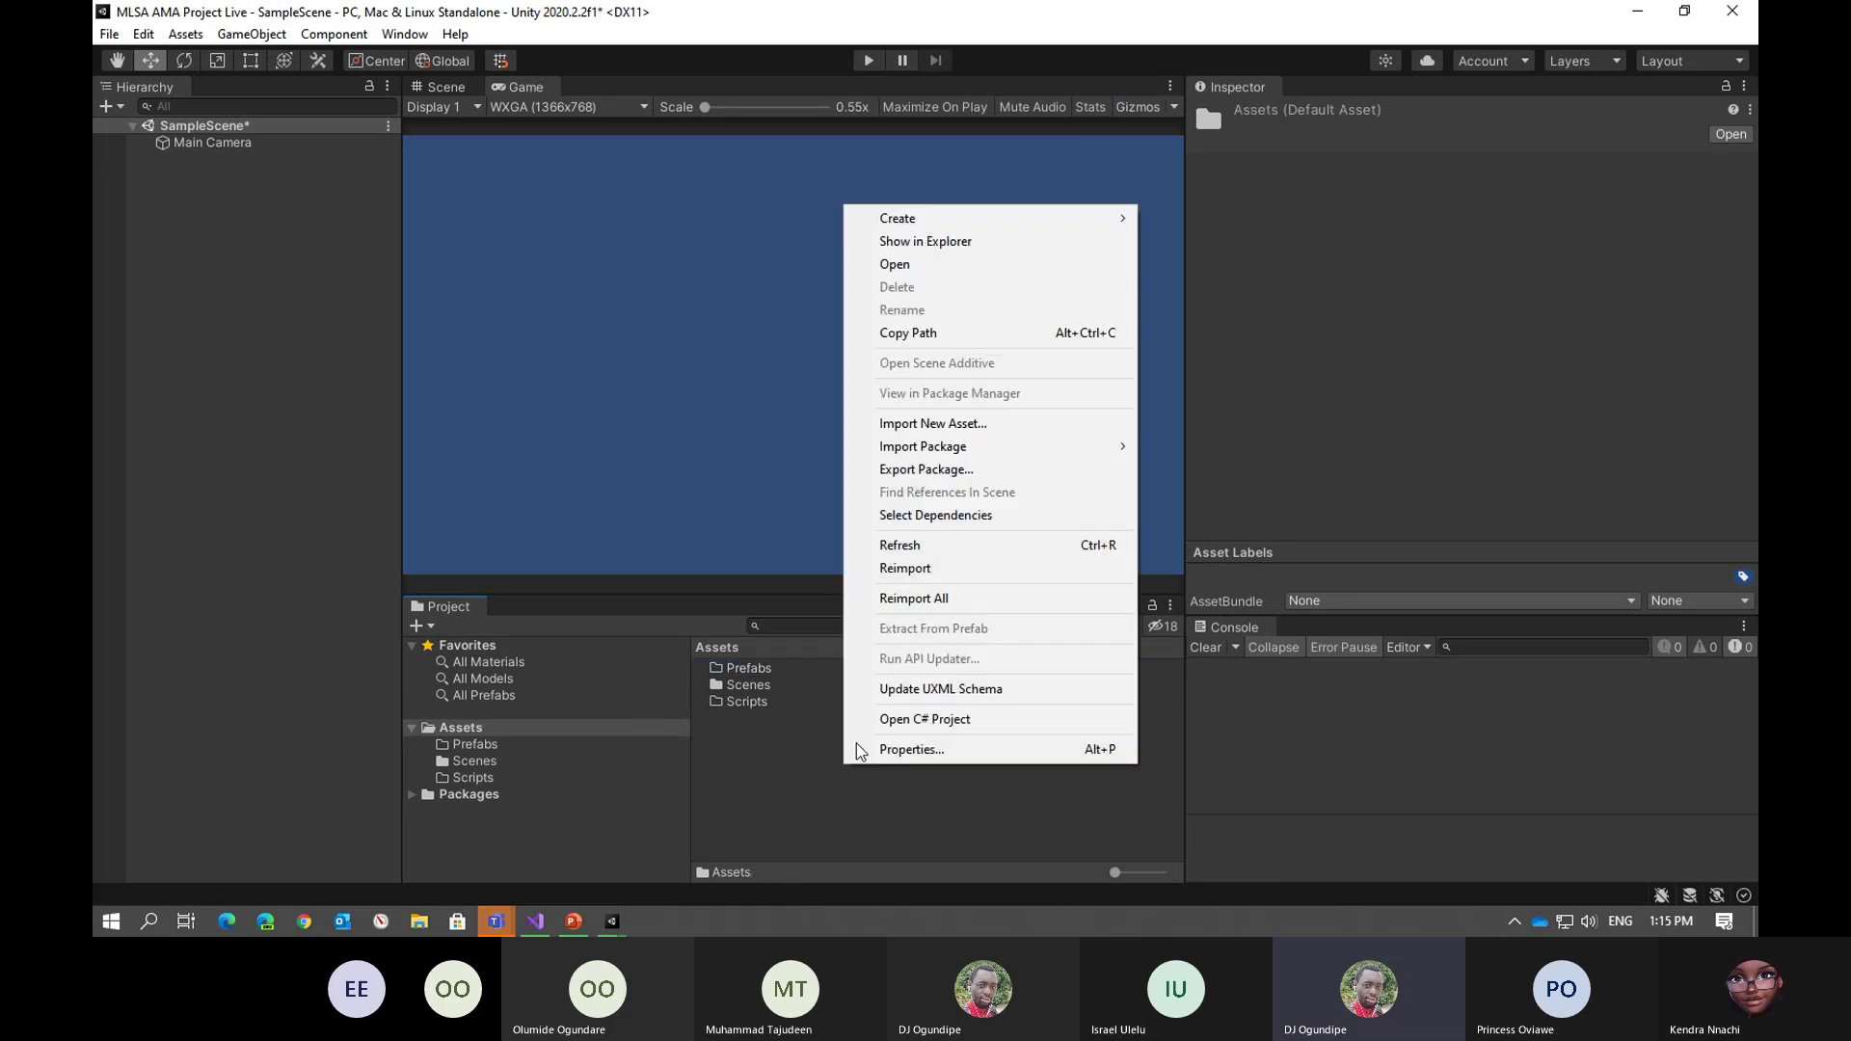
mouse_move(1008, 220)
click(1171, 92)
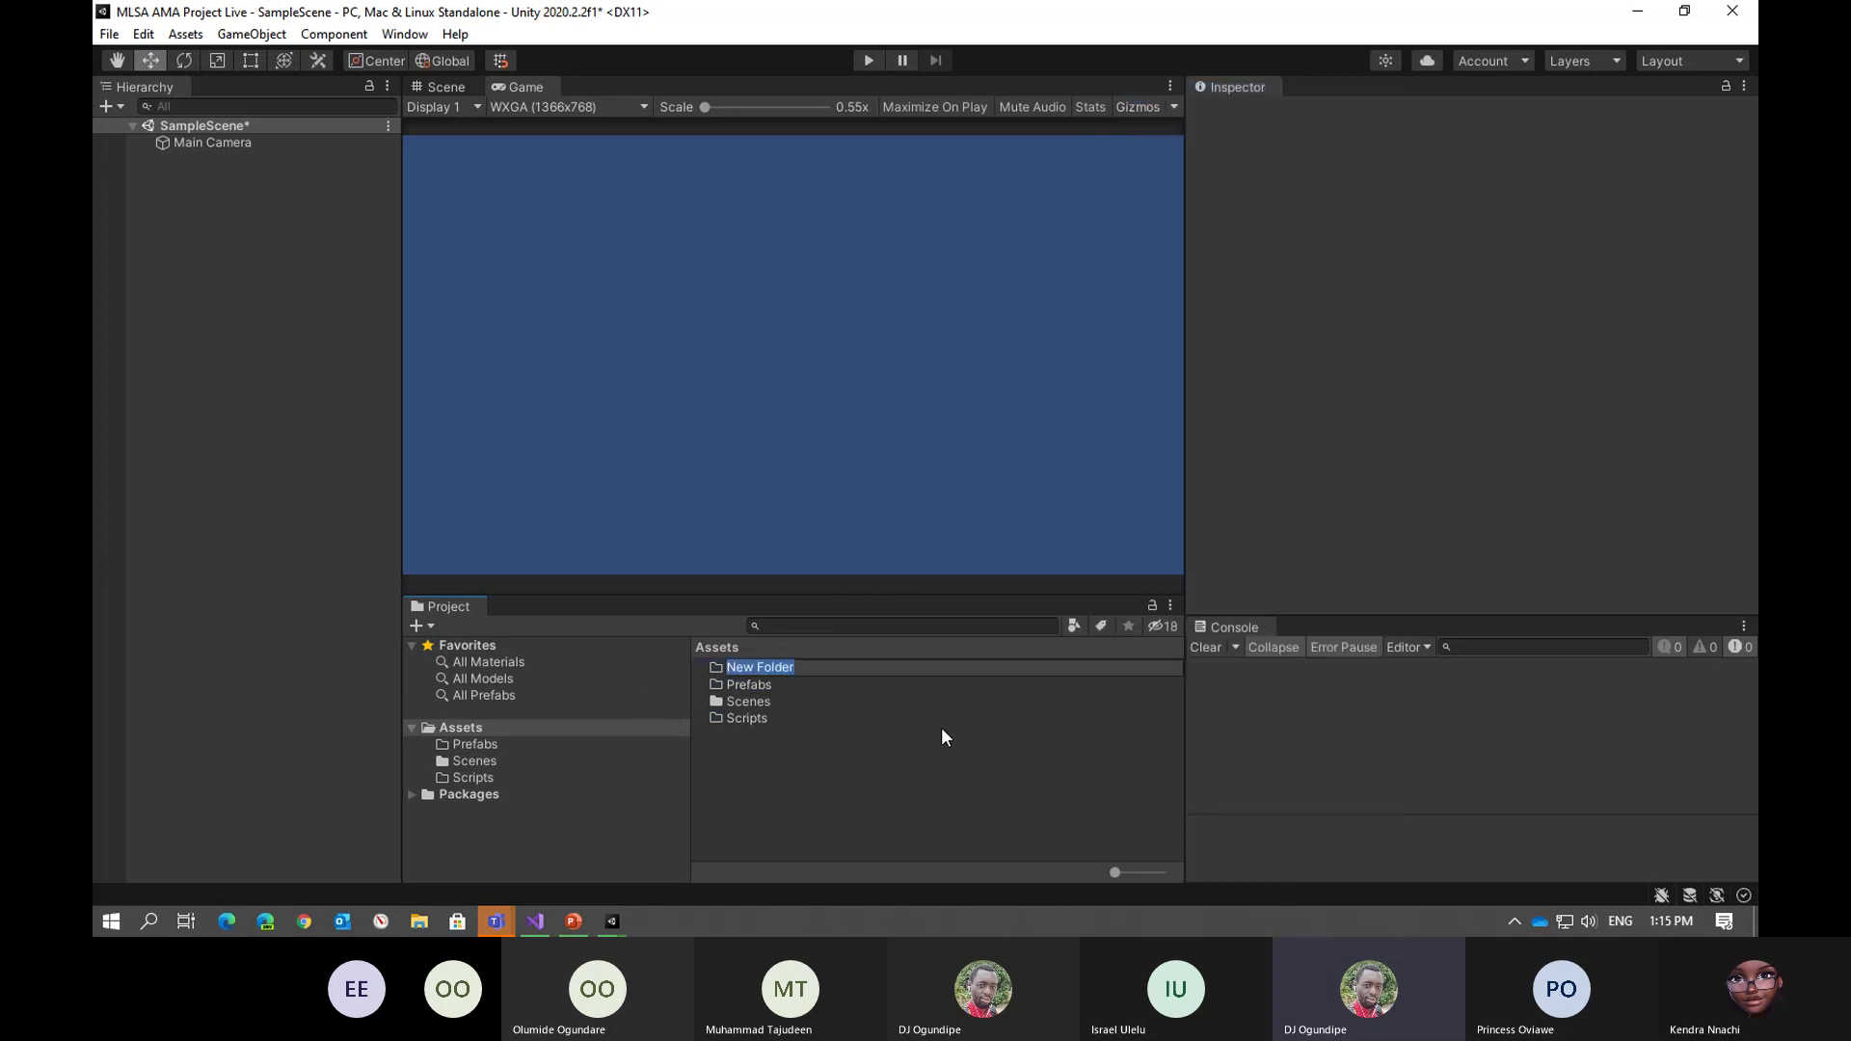
text(Sprites)
key(Return)
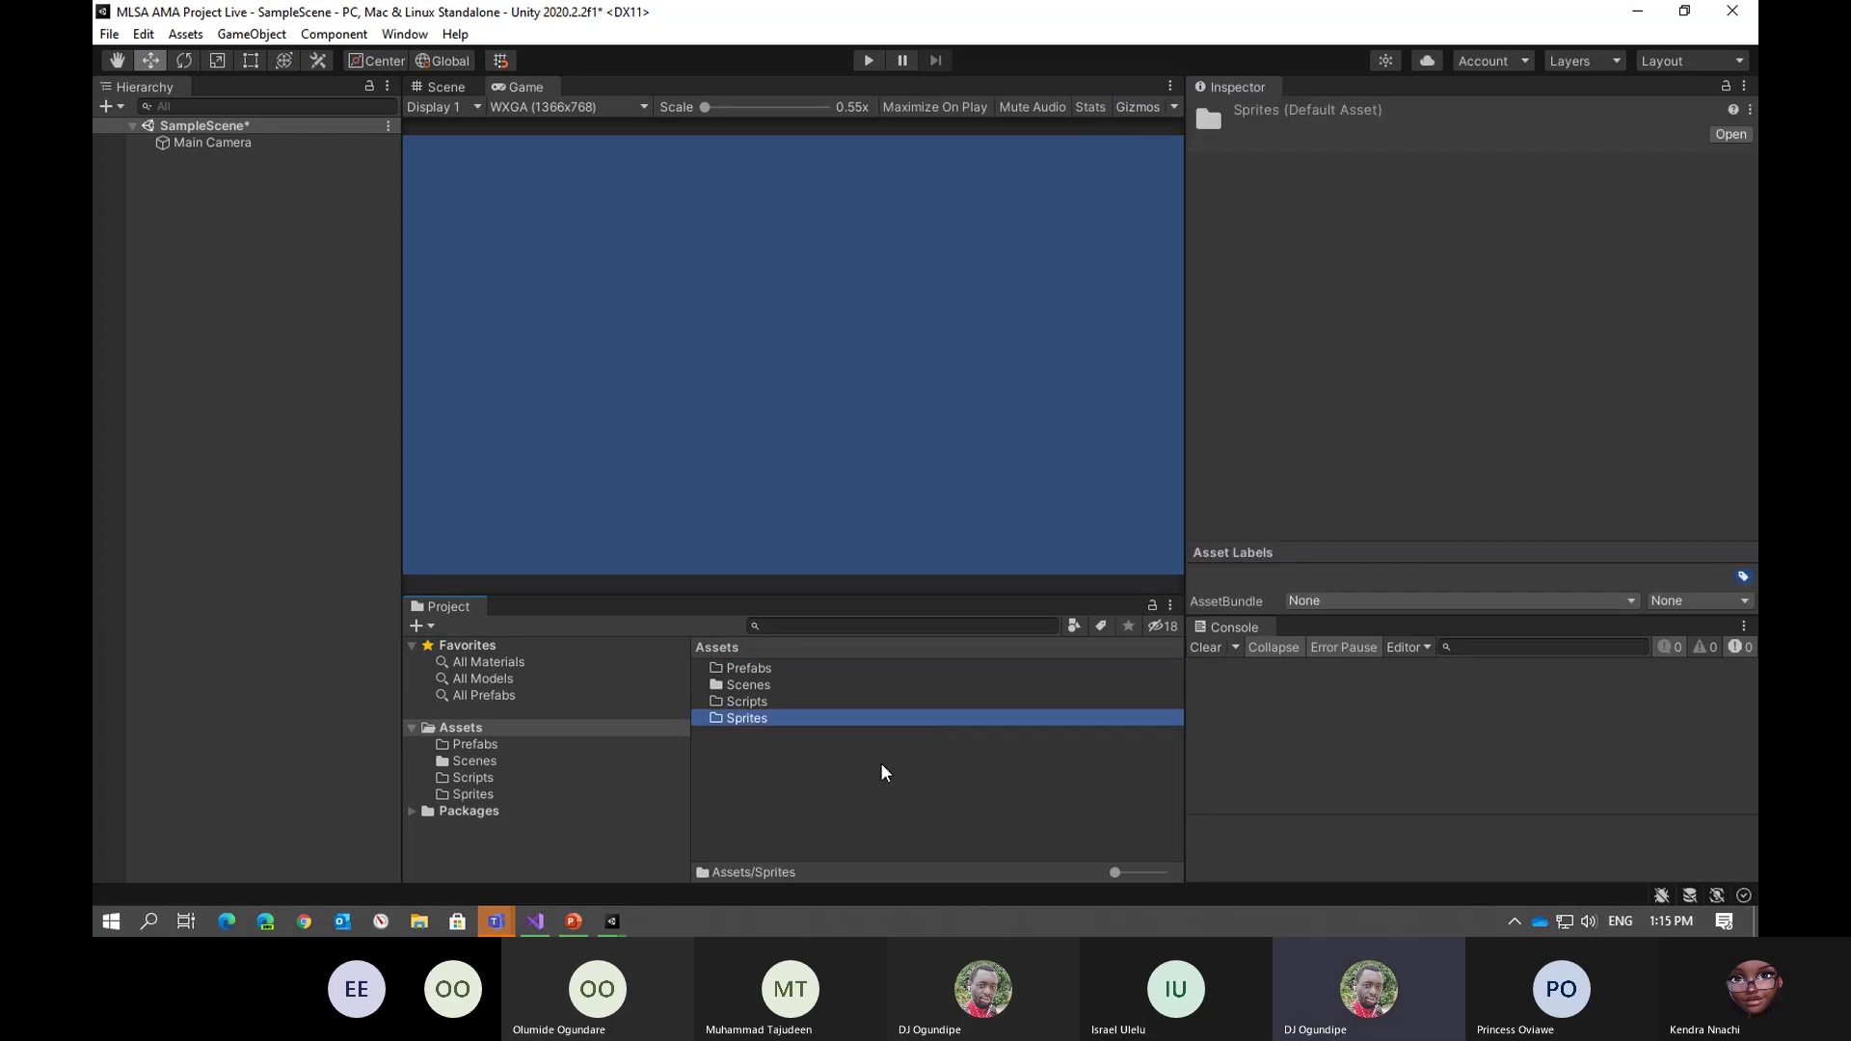
click(829, 743)
Open the Sprites folder and create a 2D square sprite in it, keeping the name Square
click(771, 667)
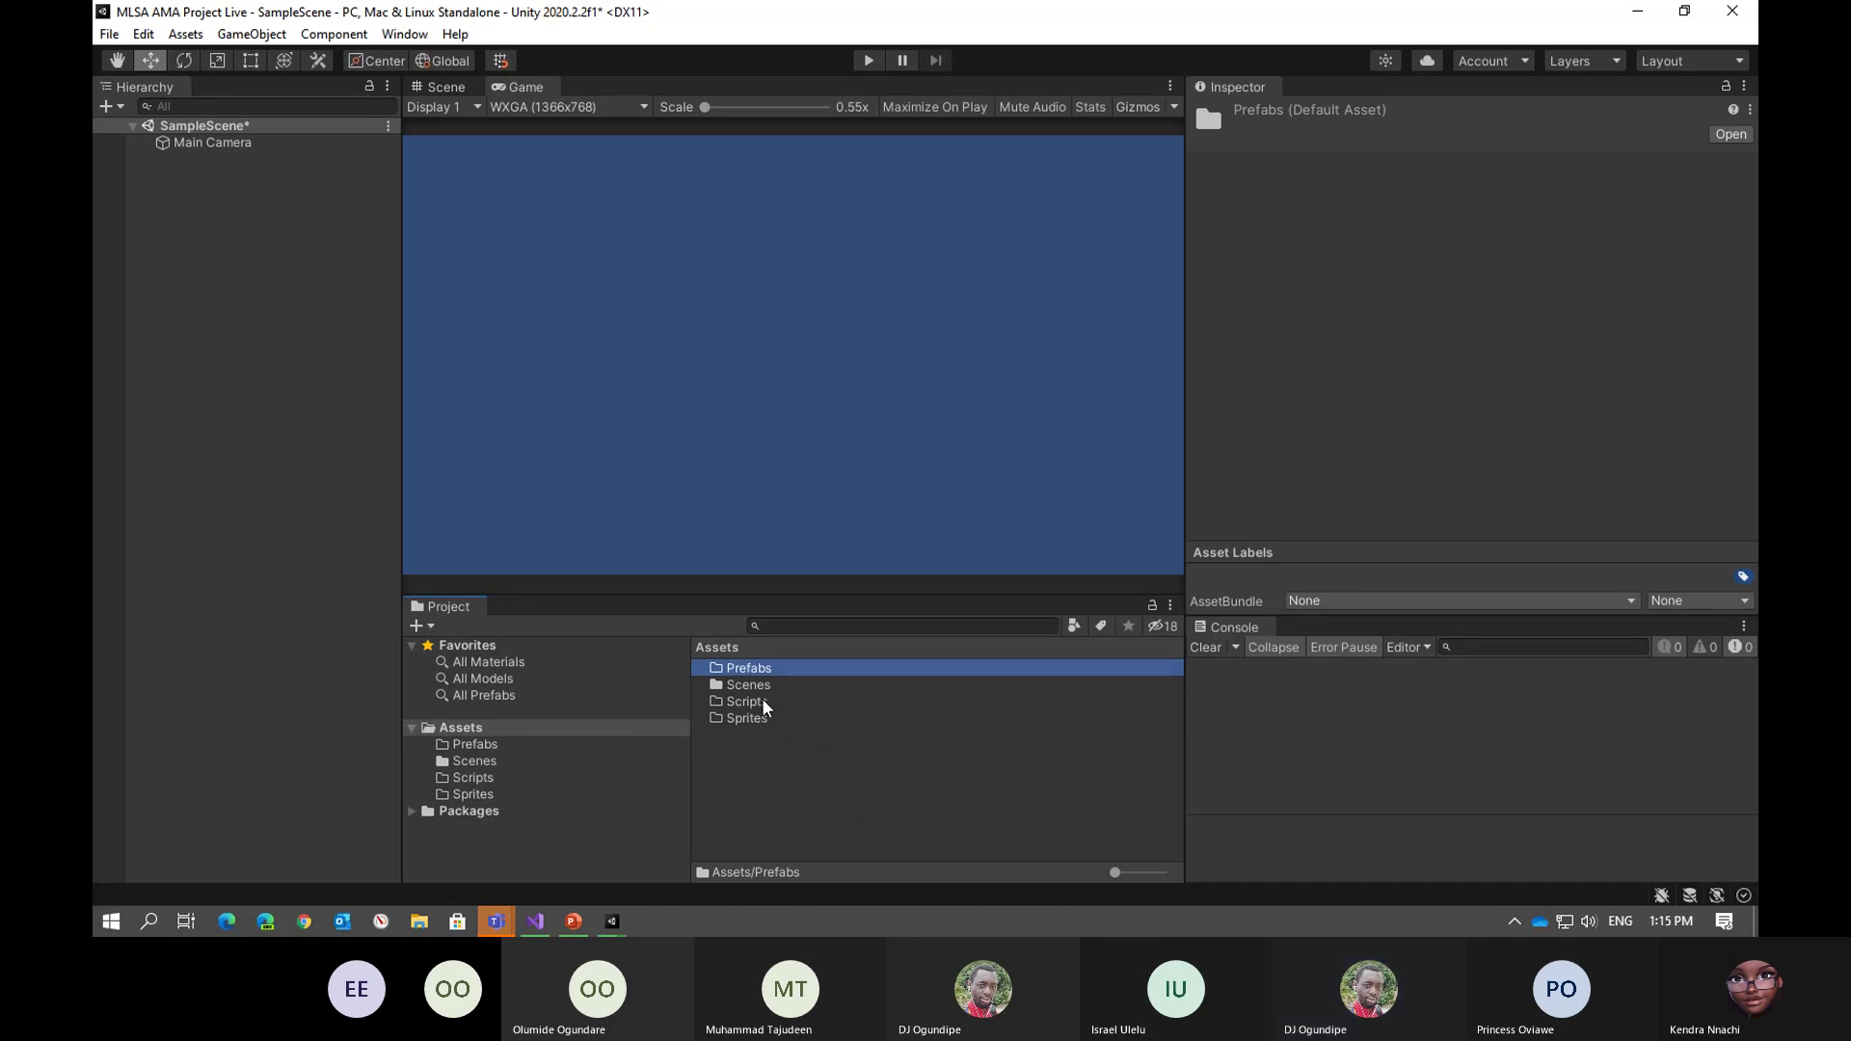
click(743, 725)
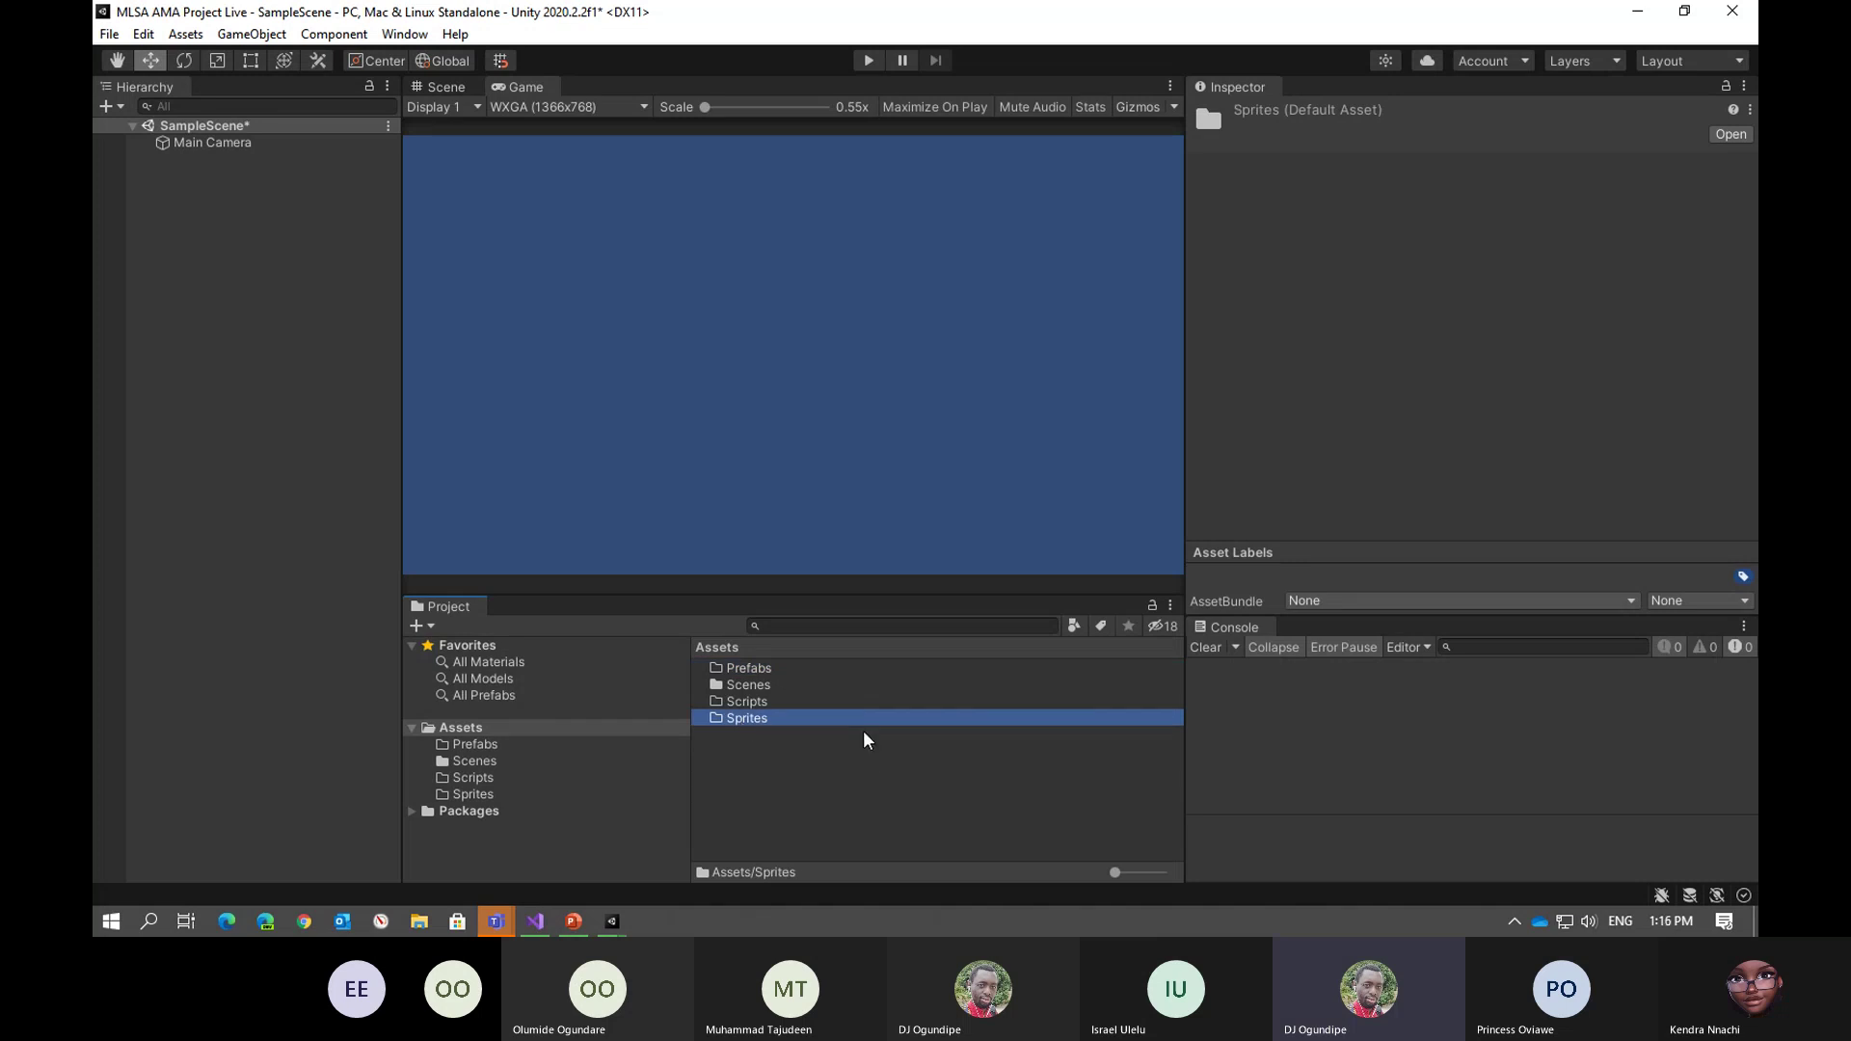
double_click(764, 719)
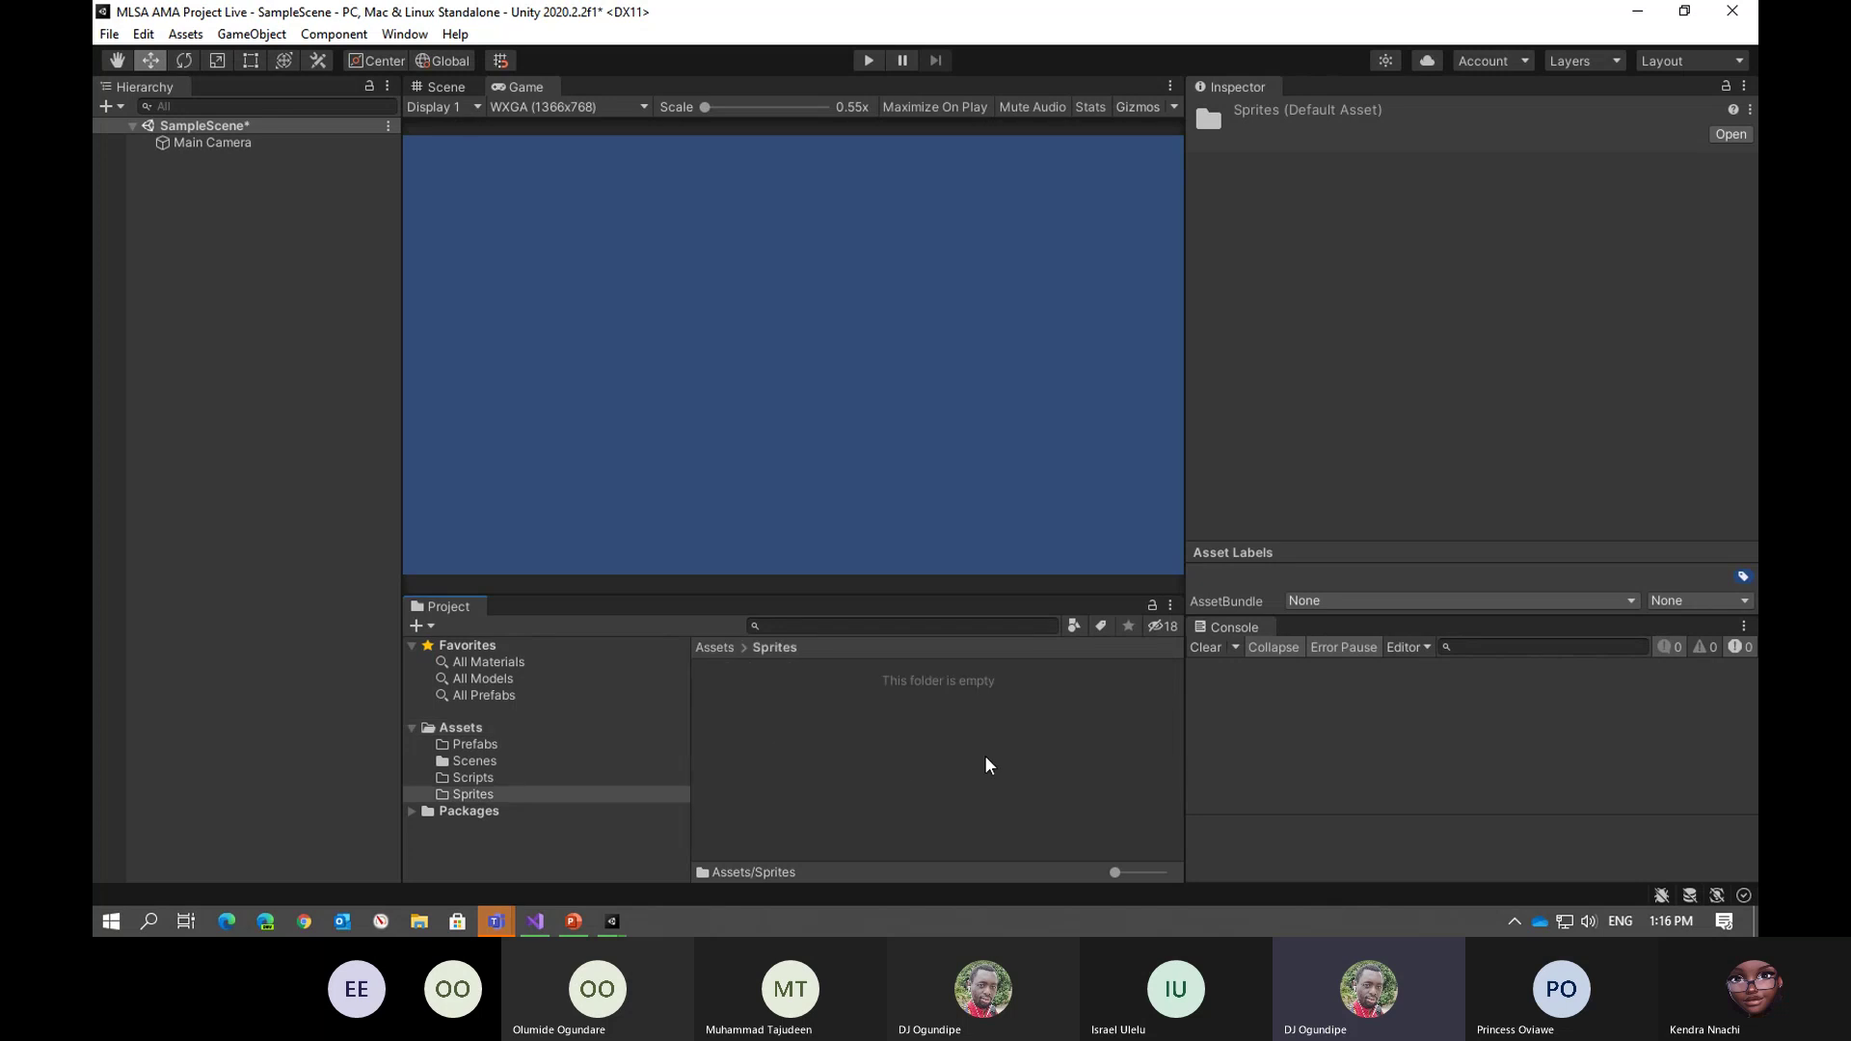
right_click(788, 730)
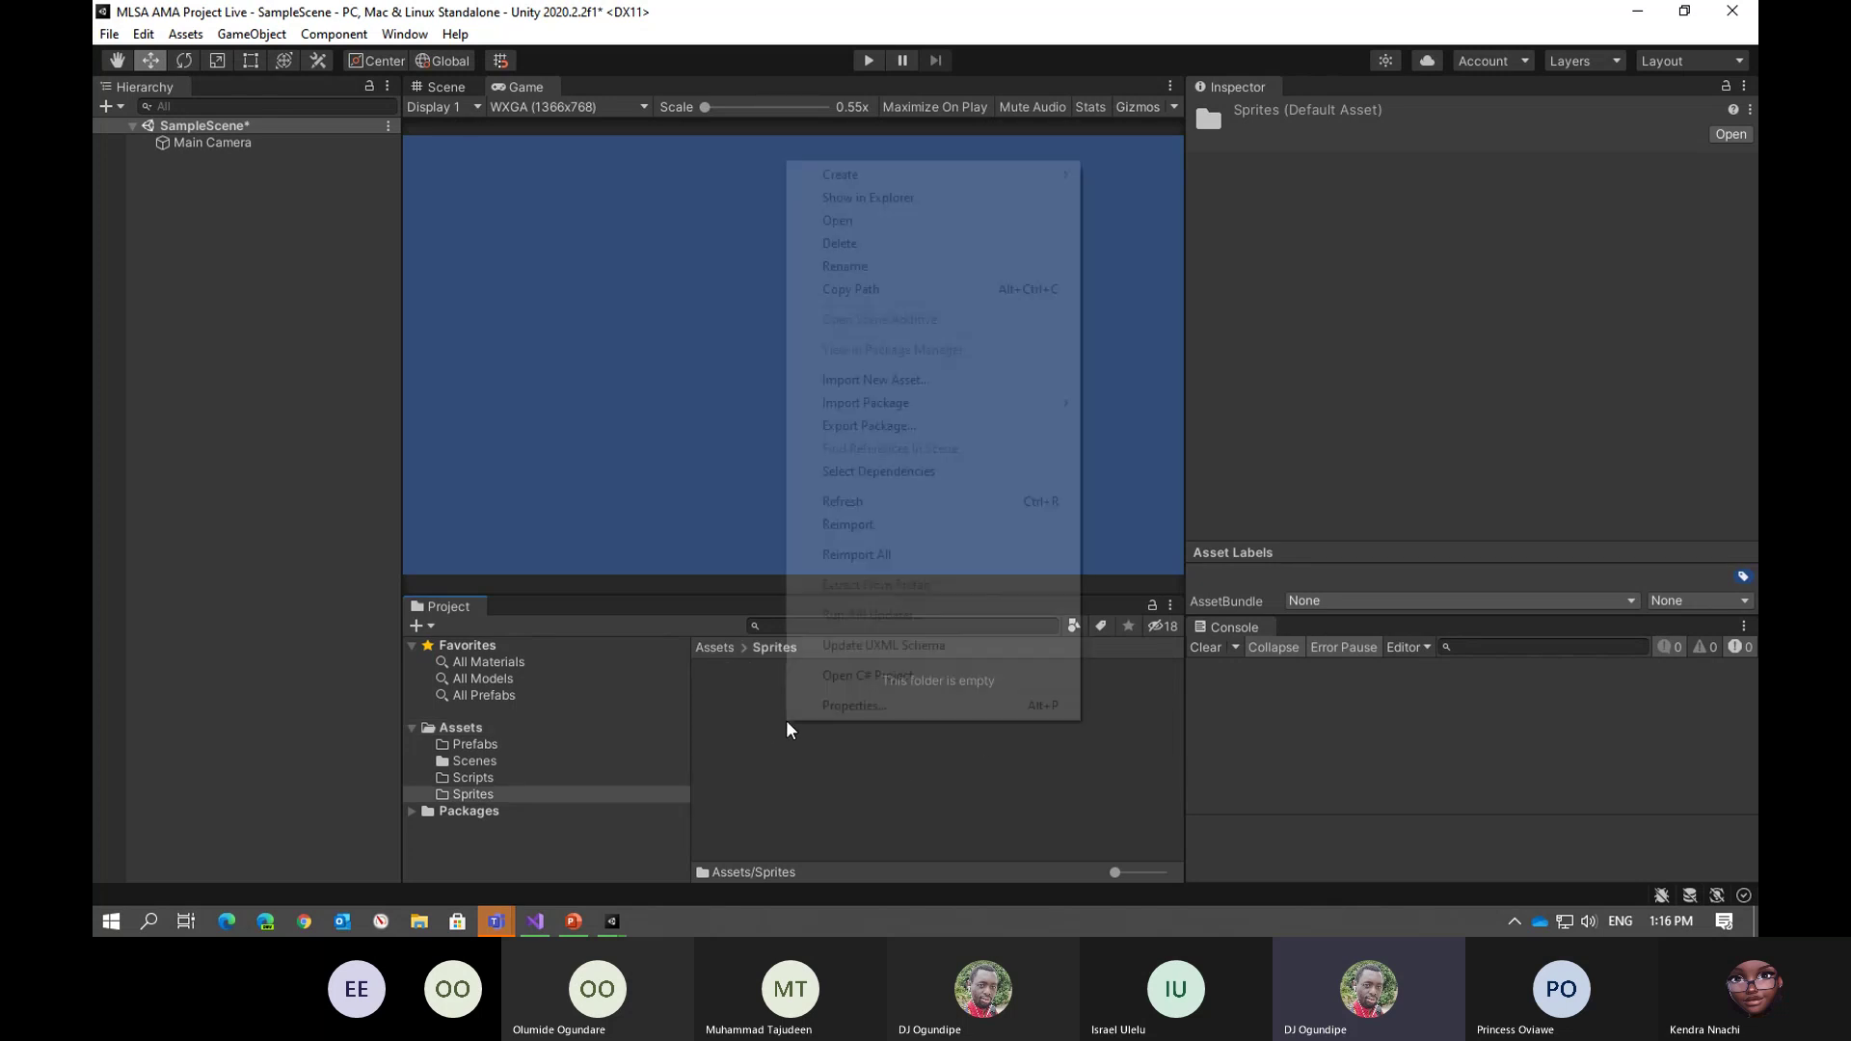
mouse_move(882, 177)
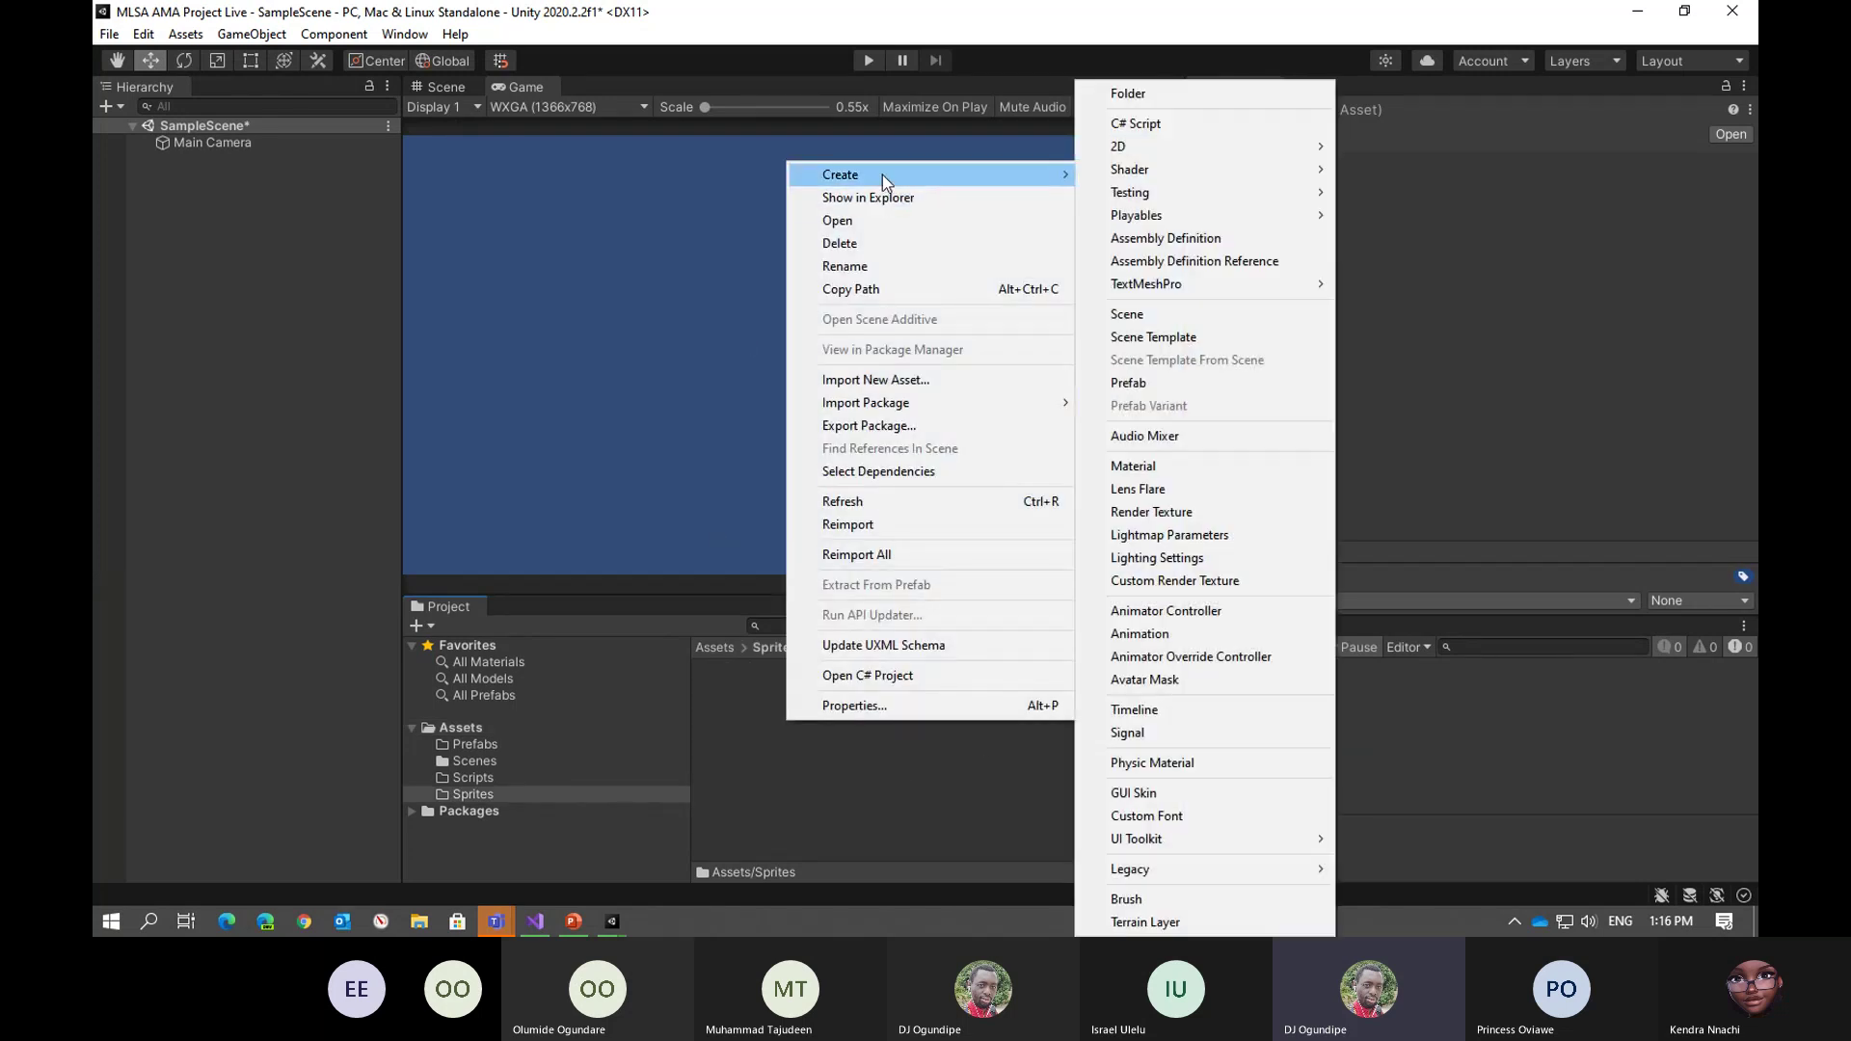
mouse_move(1167, 156)
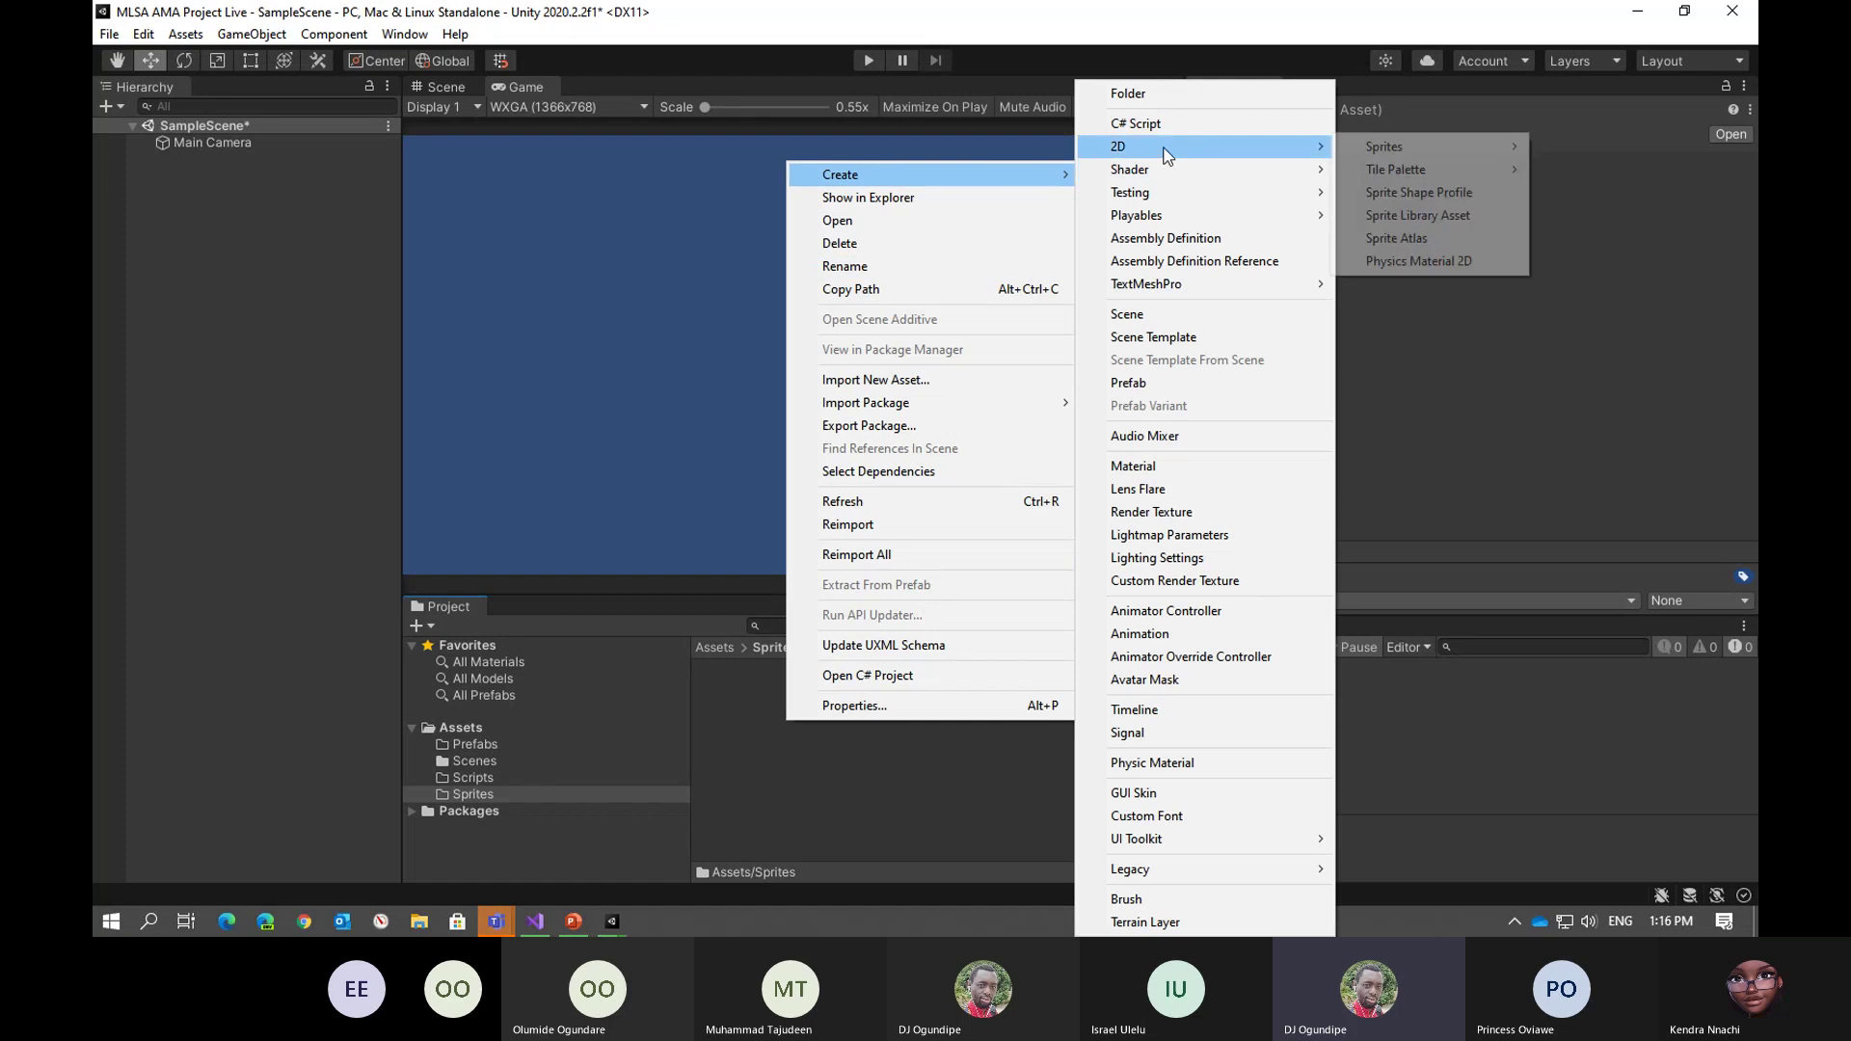
mouse_move(1504, 152)
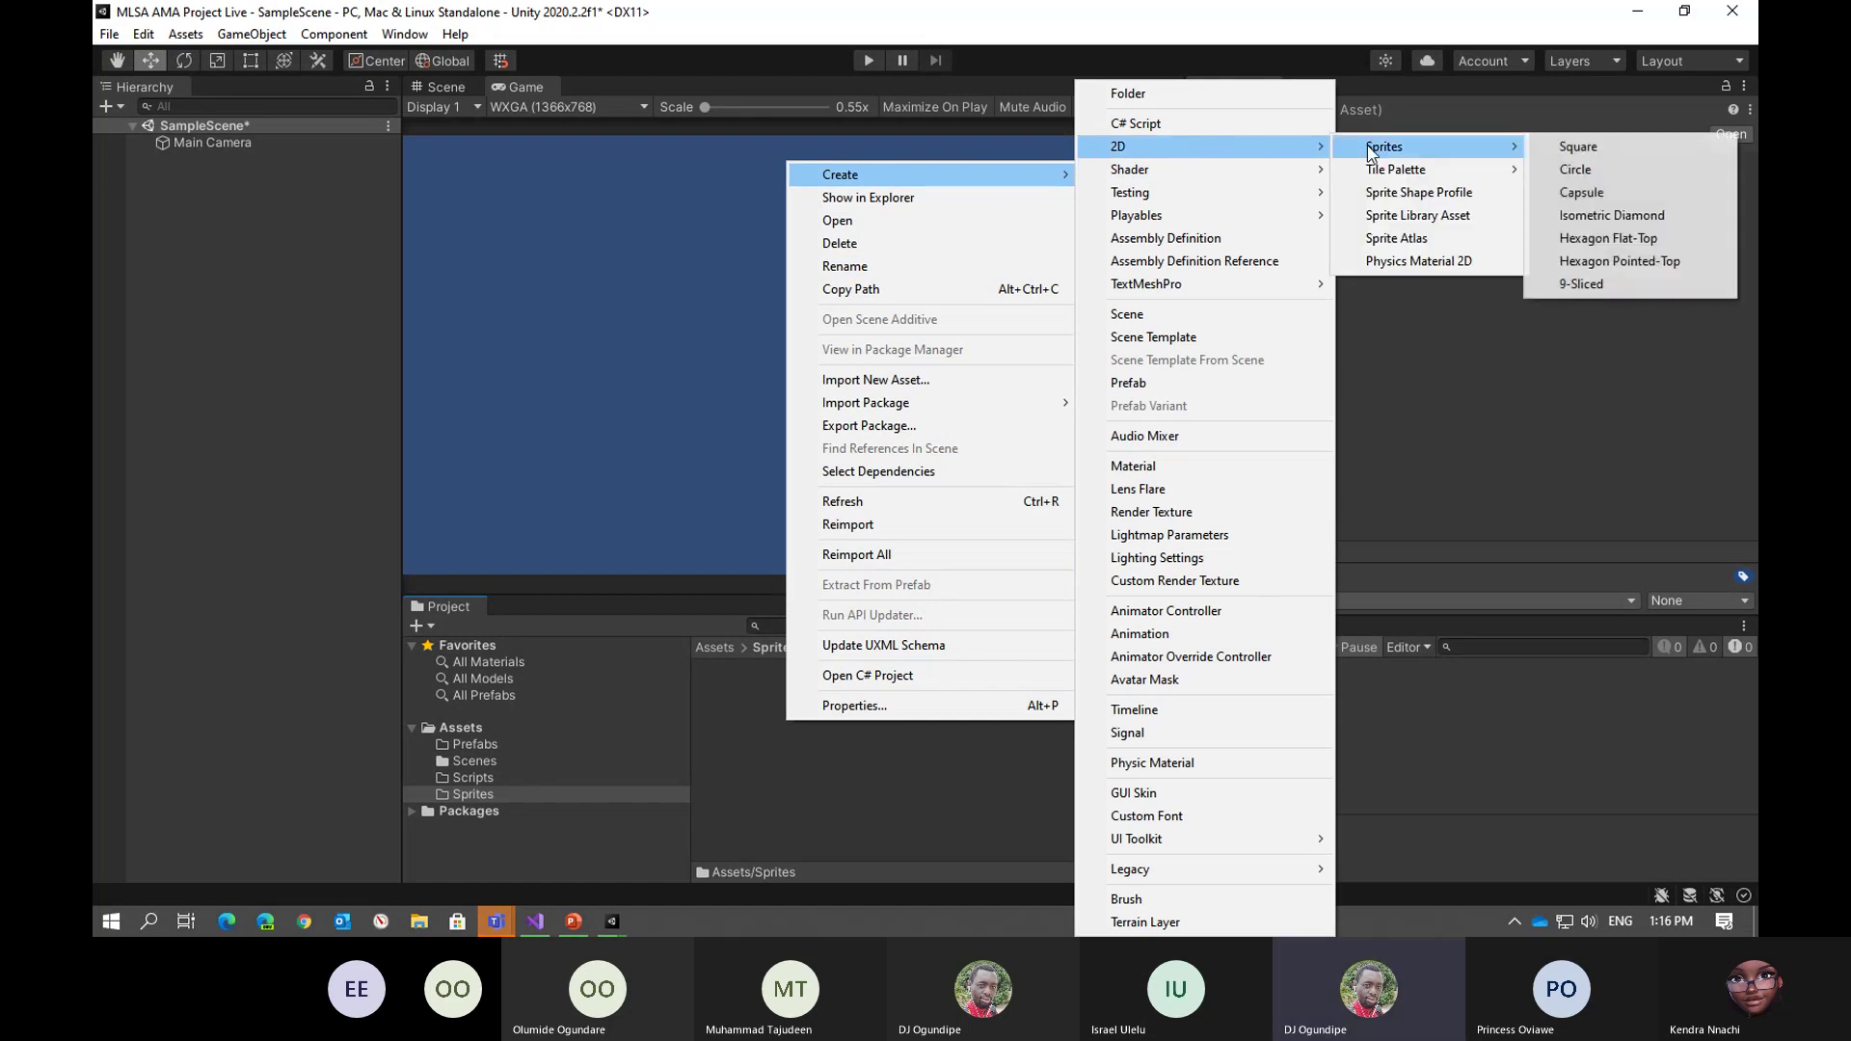
click(1558, 146)
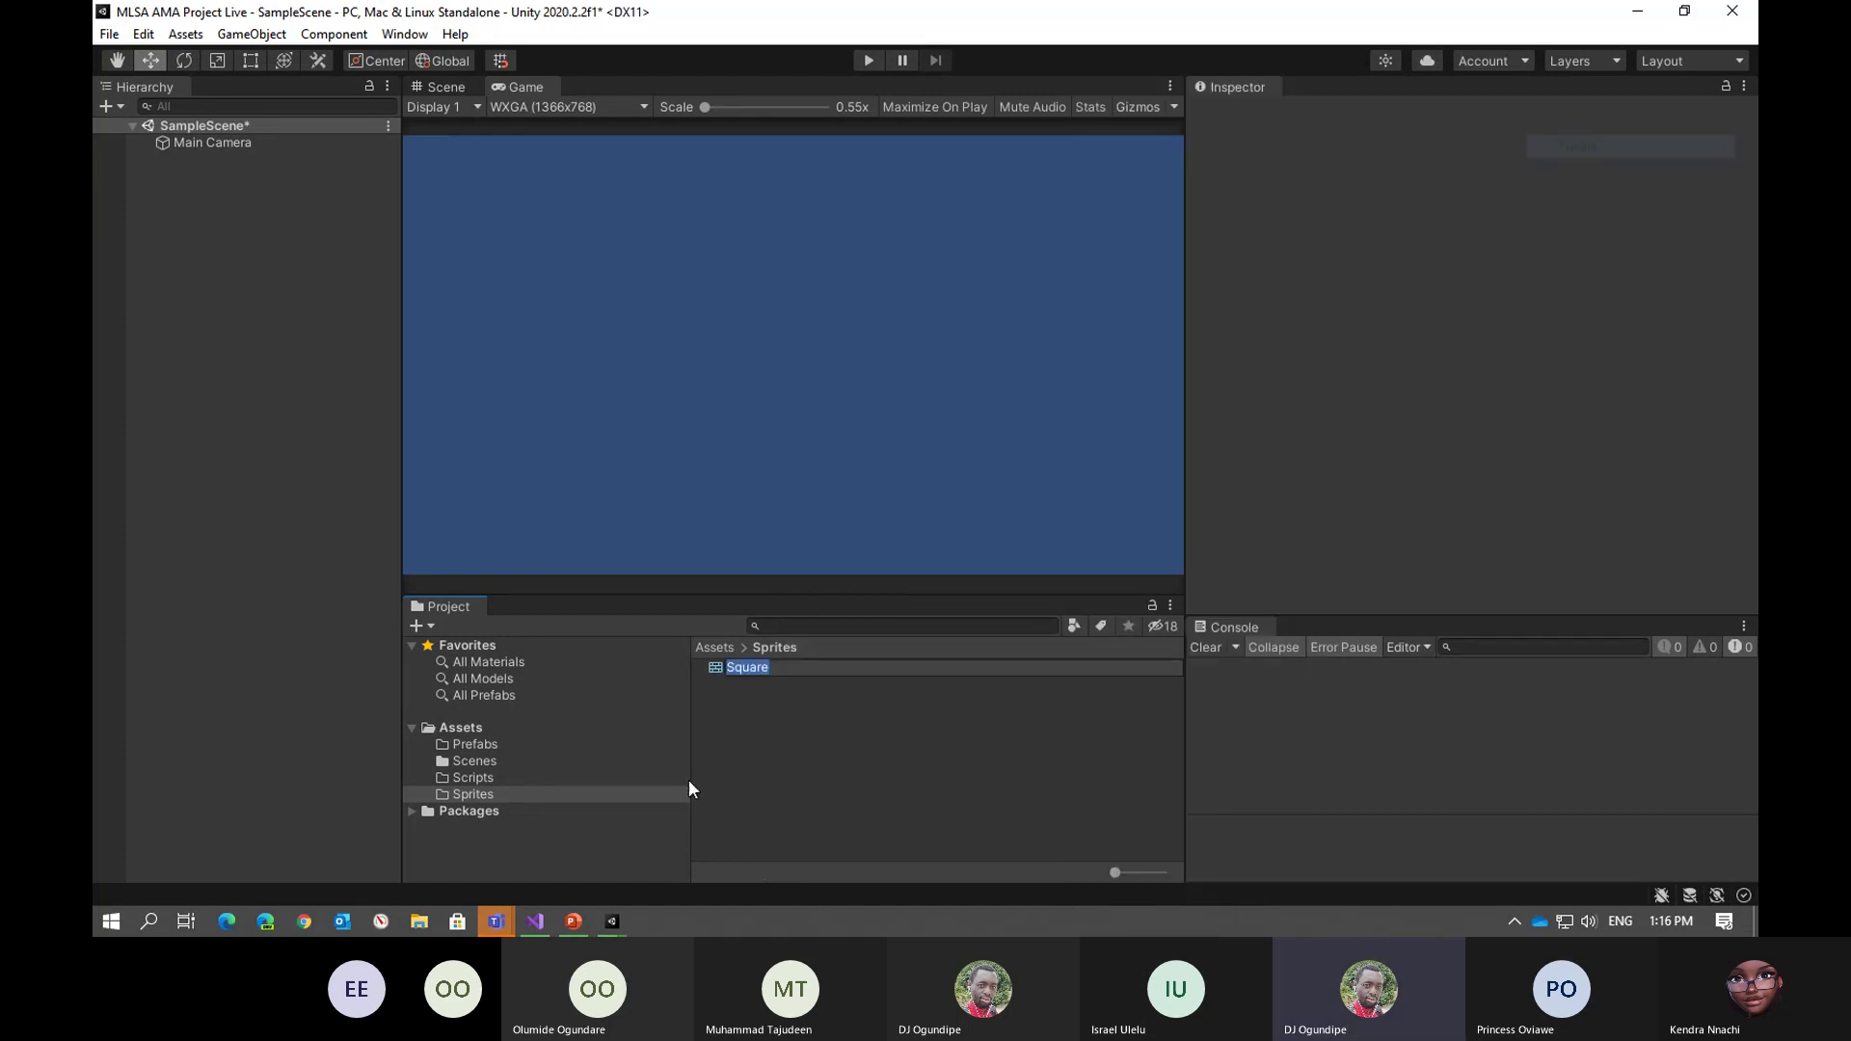
click(749, 742)
Create a 2D circle sprite in the Sprites folder, keeping the name Circle
right_click(751, 744)
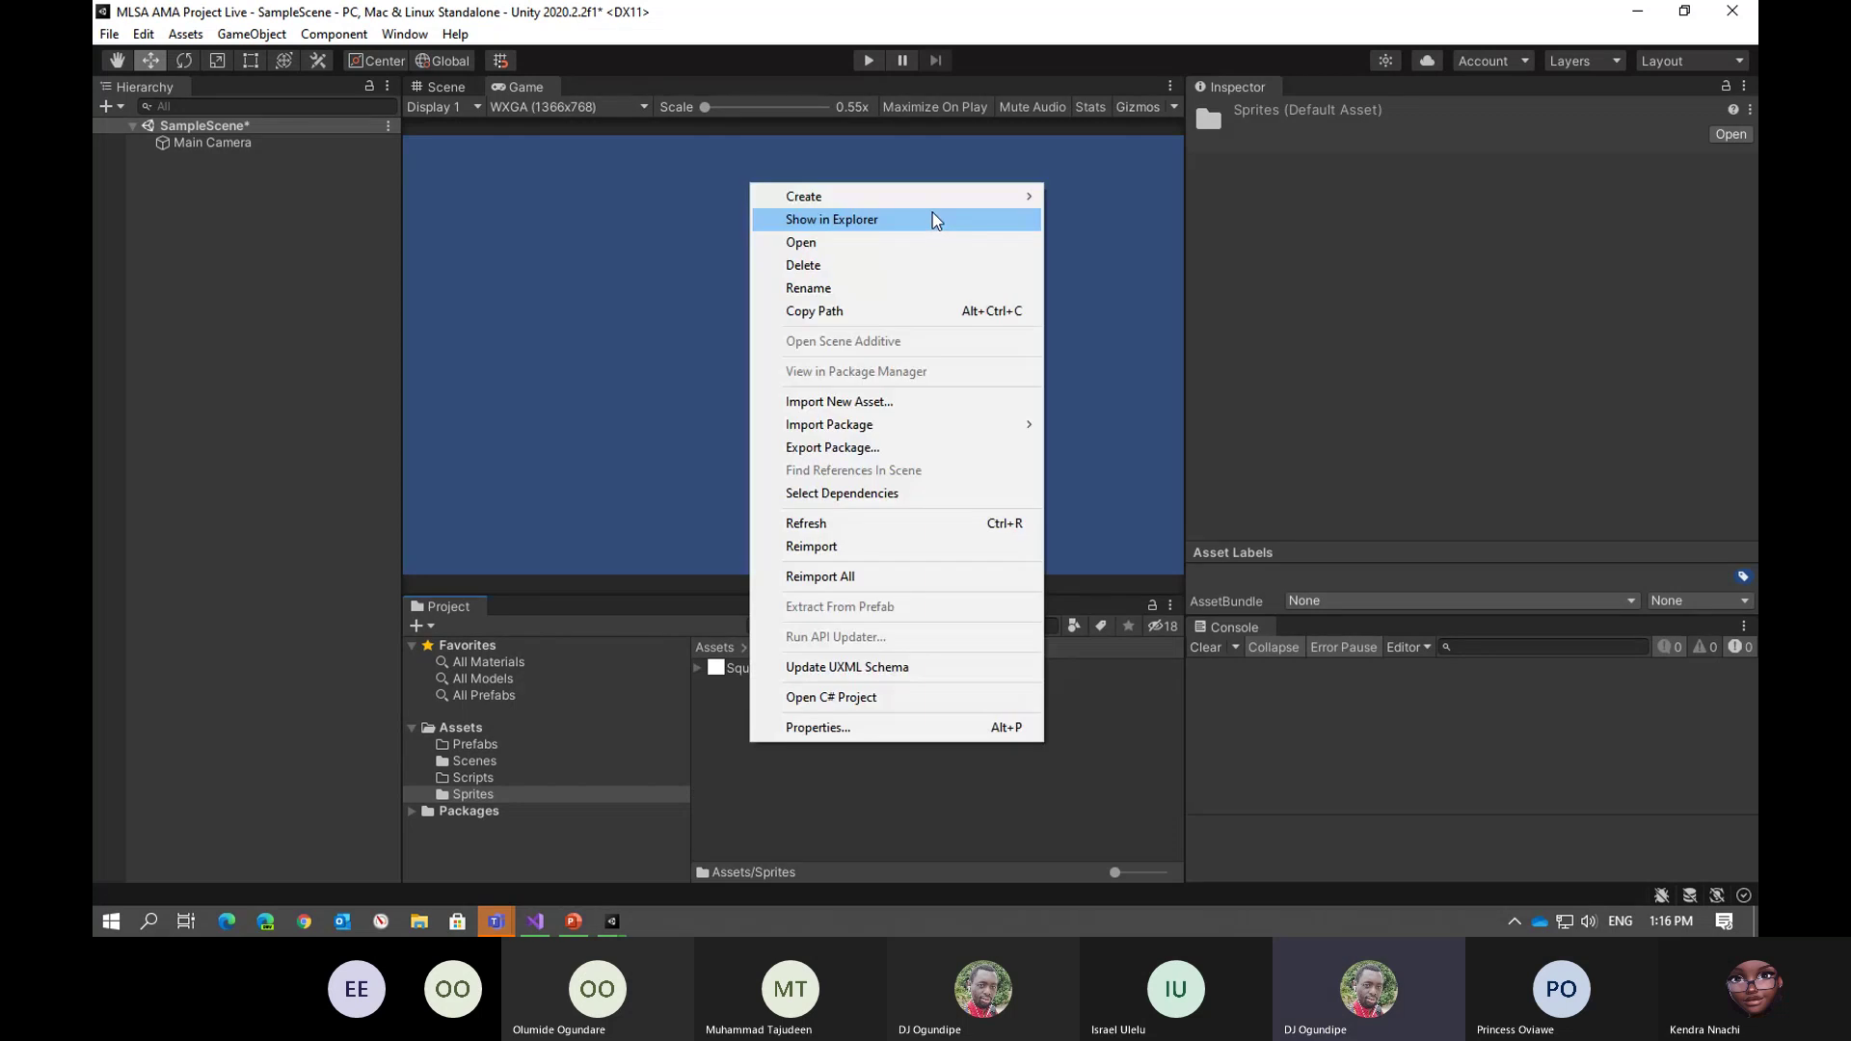
mouse_move(961, 198)
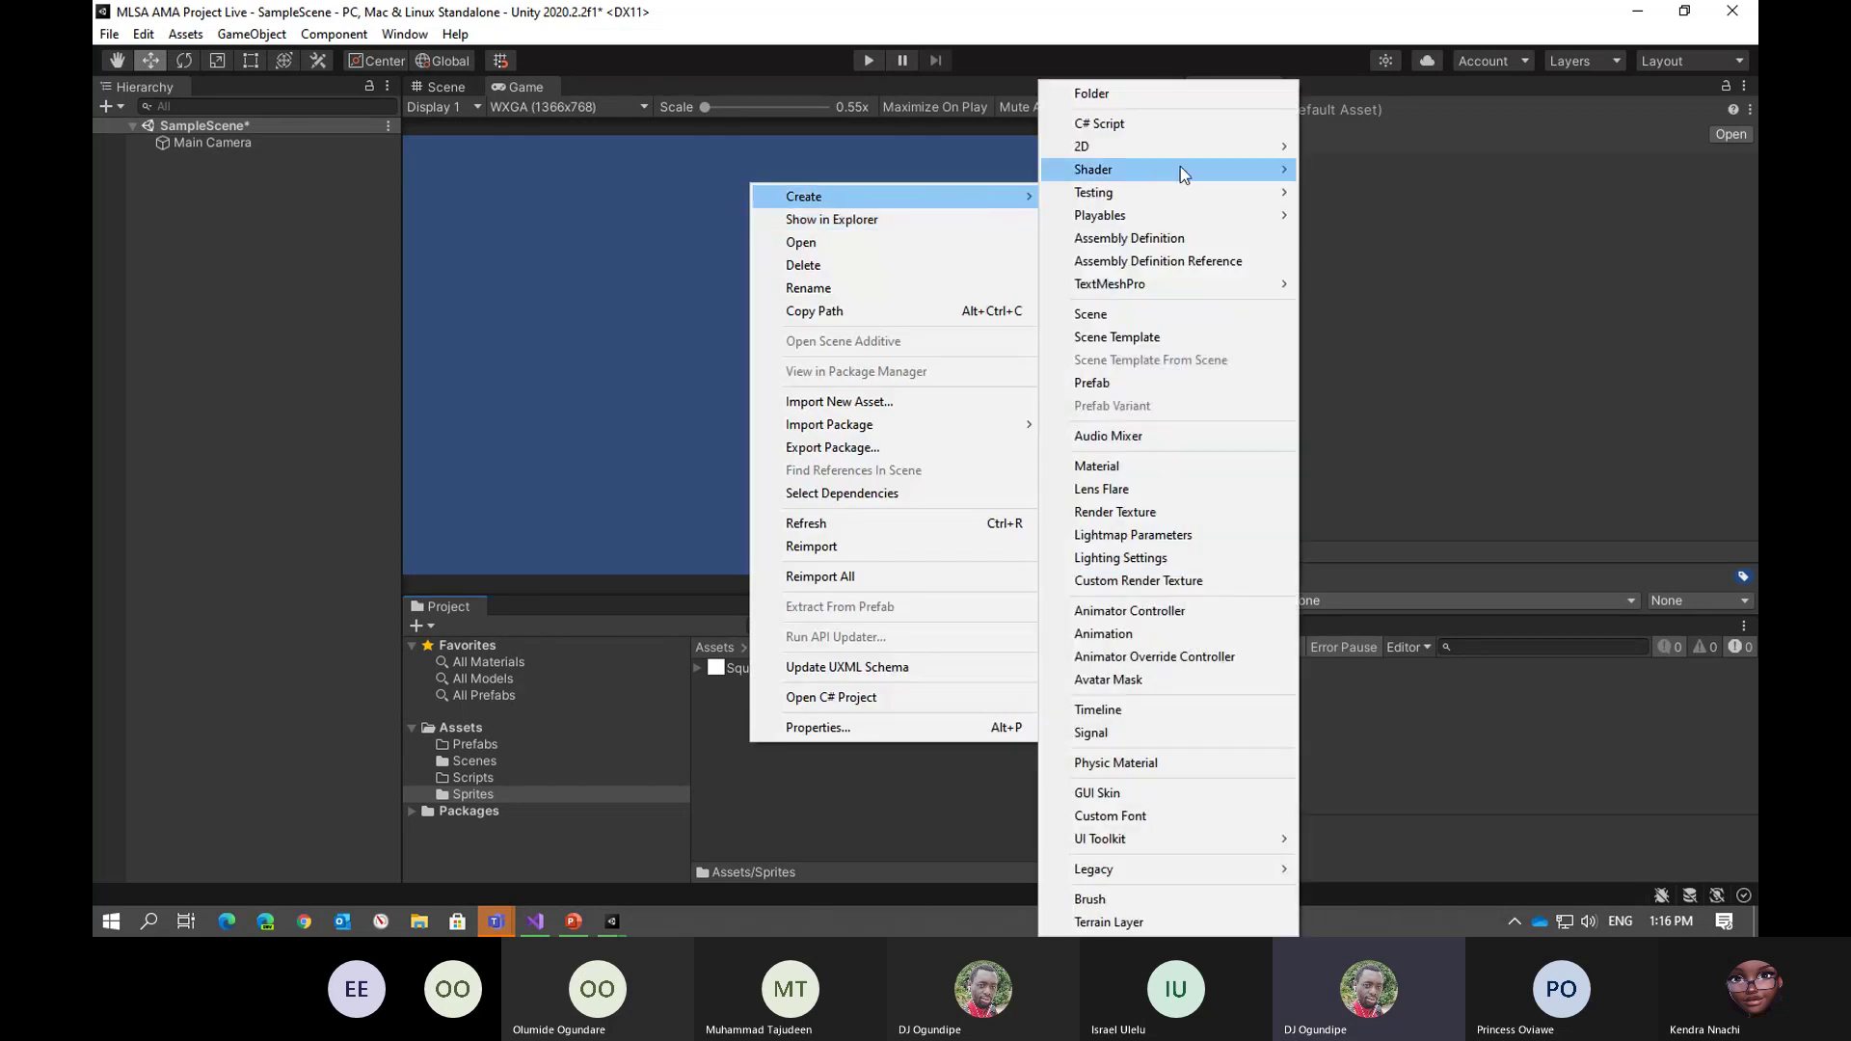
mouse_move(1218, 147)
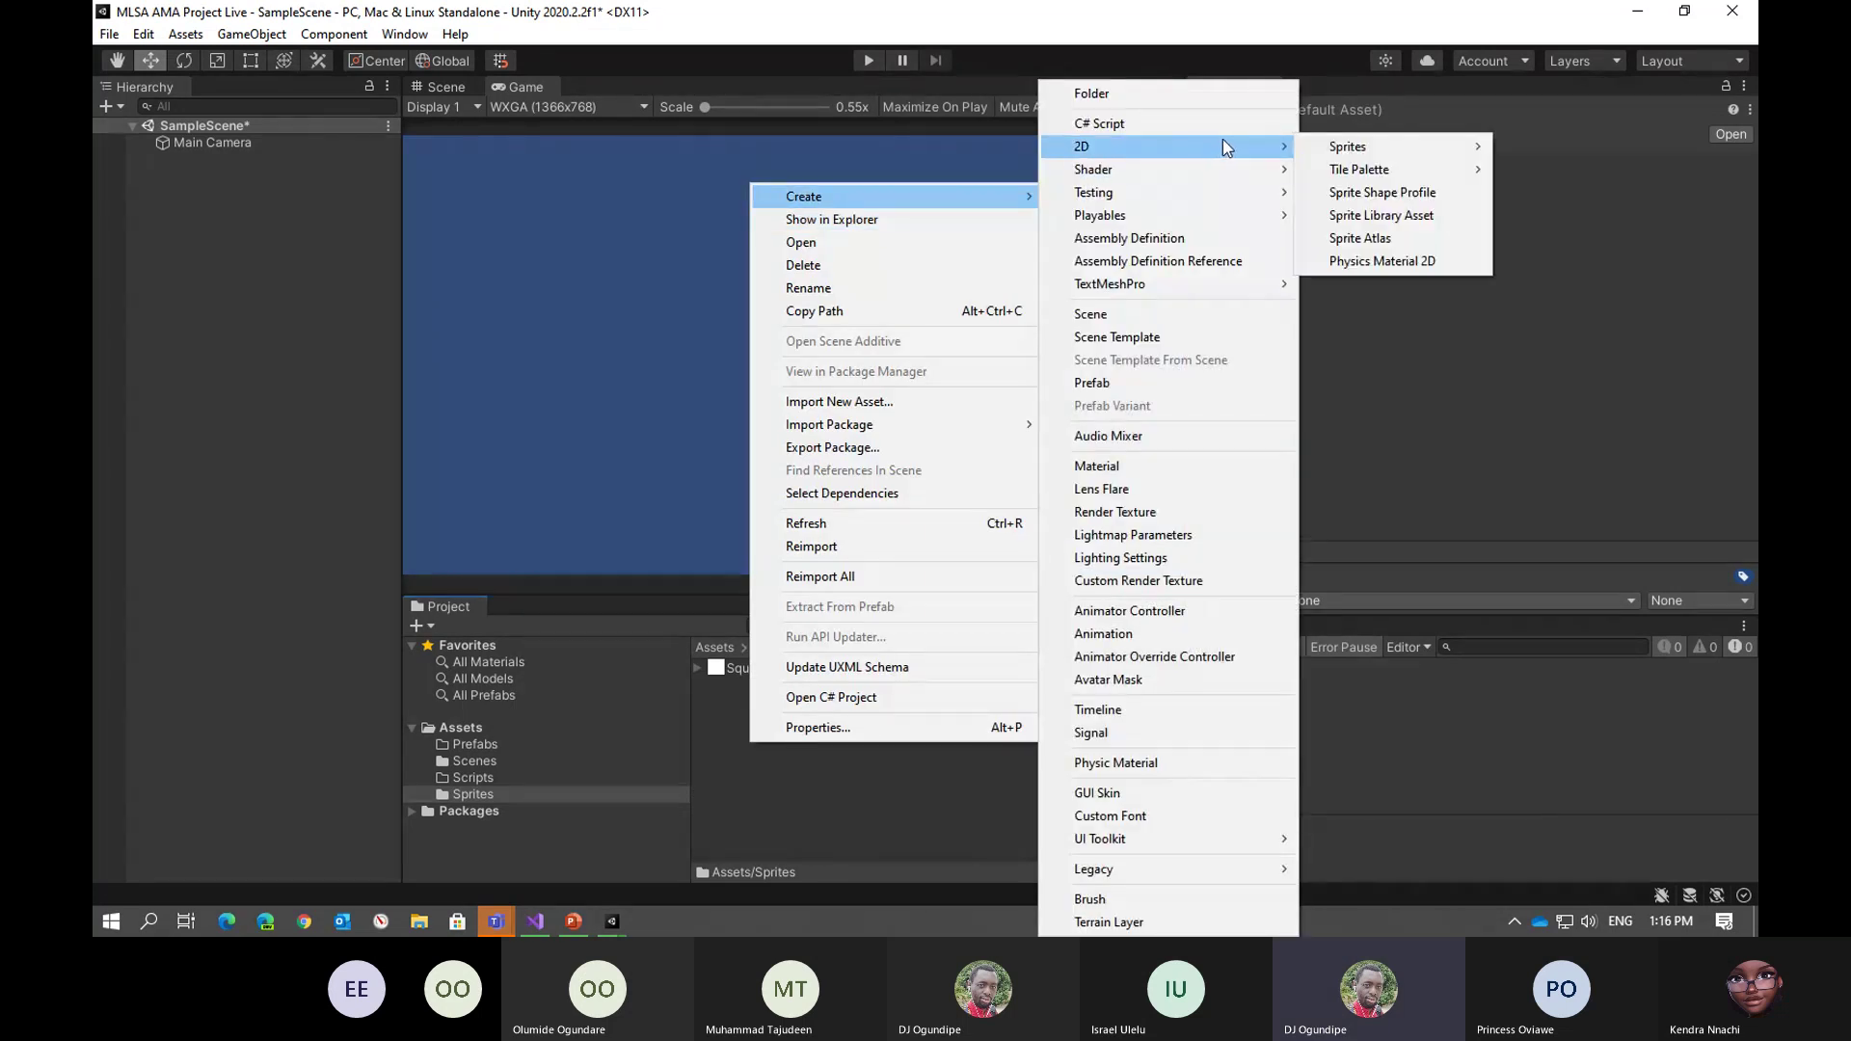
mouse_move(1349, 147)
click(1643, 169)
right_click(770, 743)
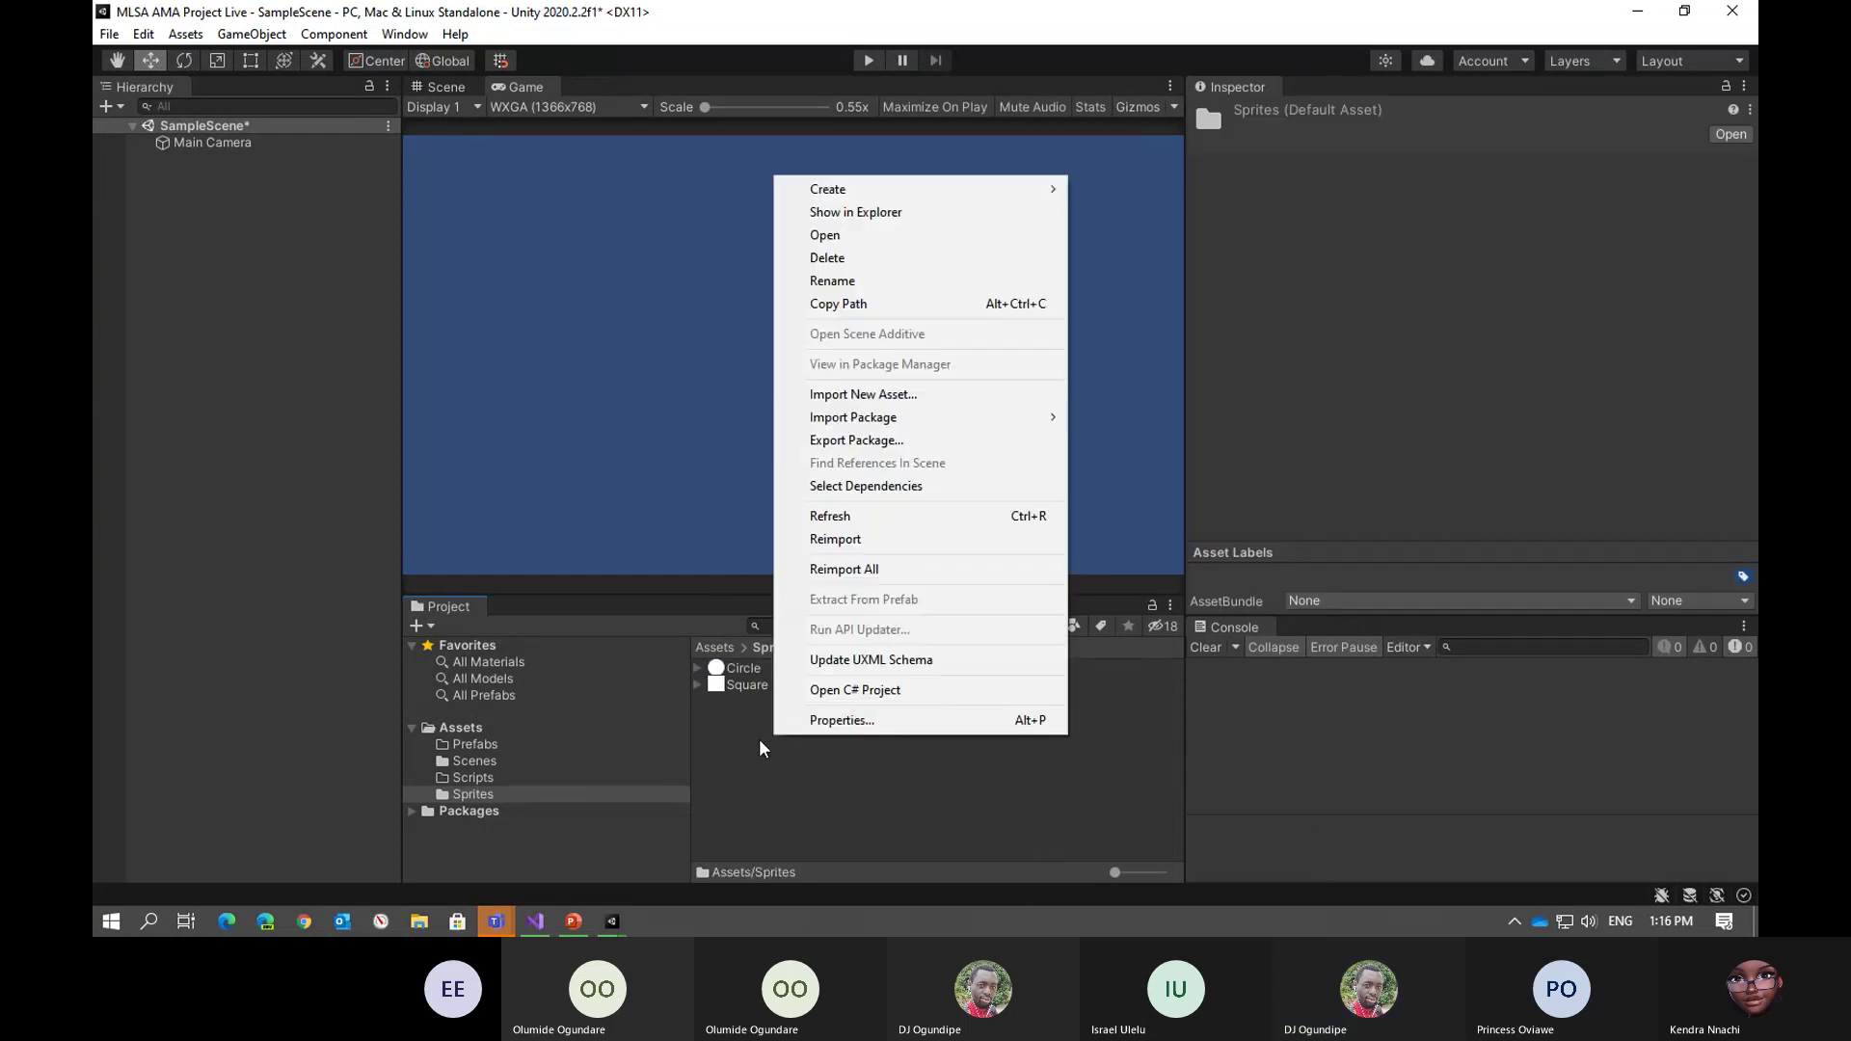
mouse_move(969, 192)
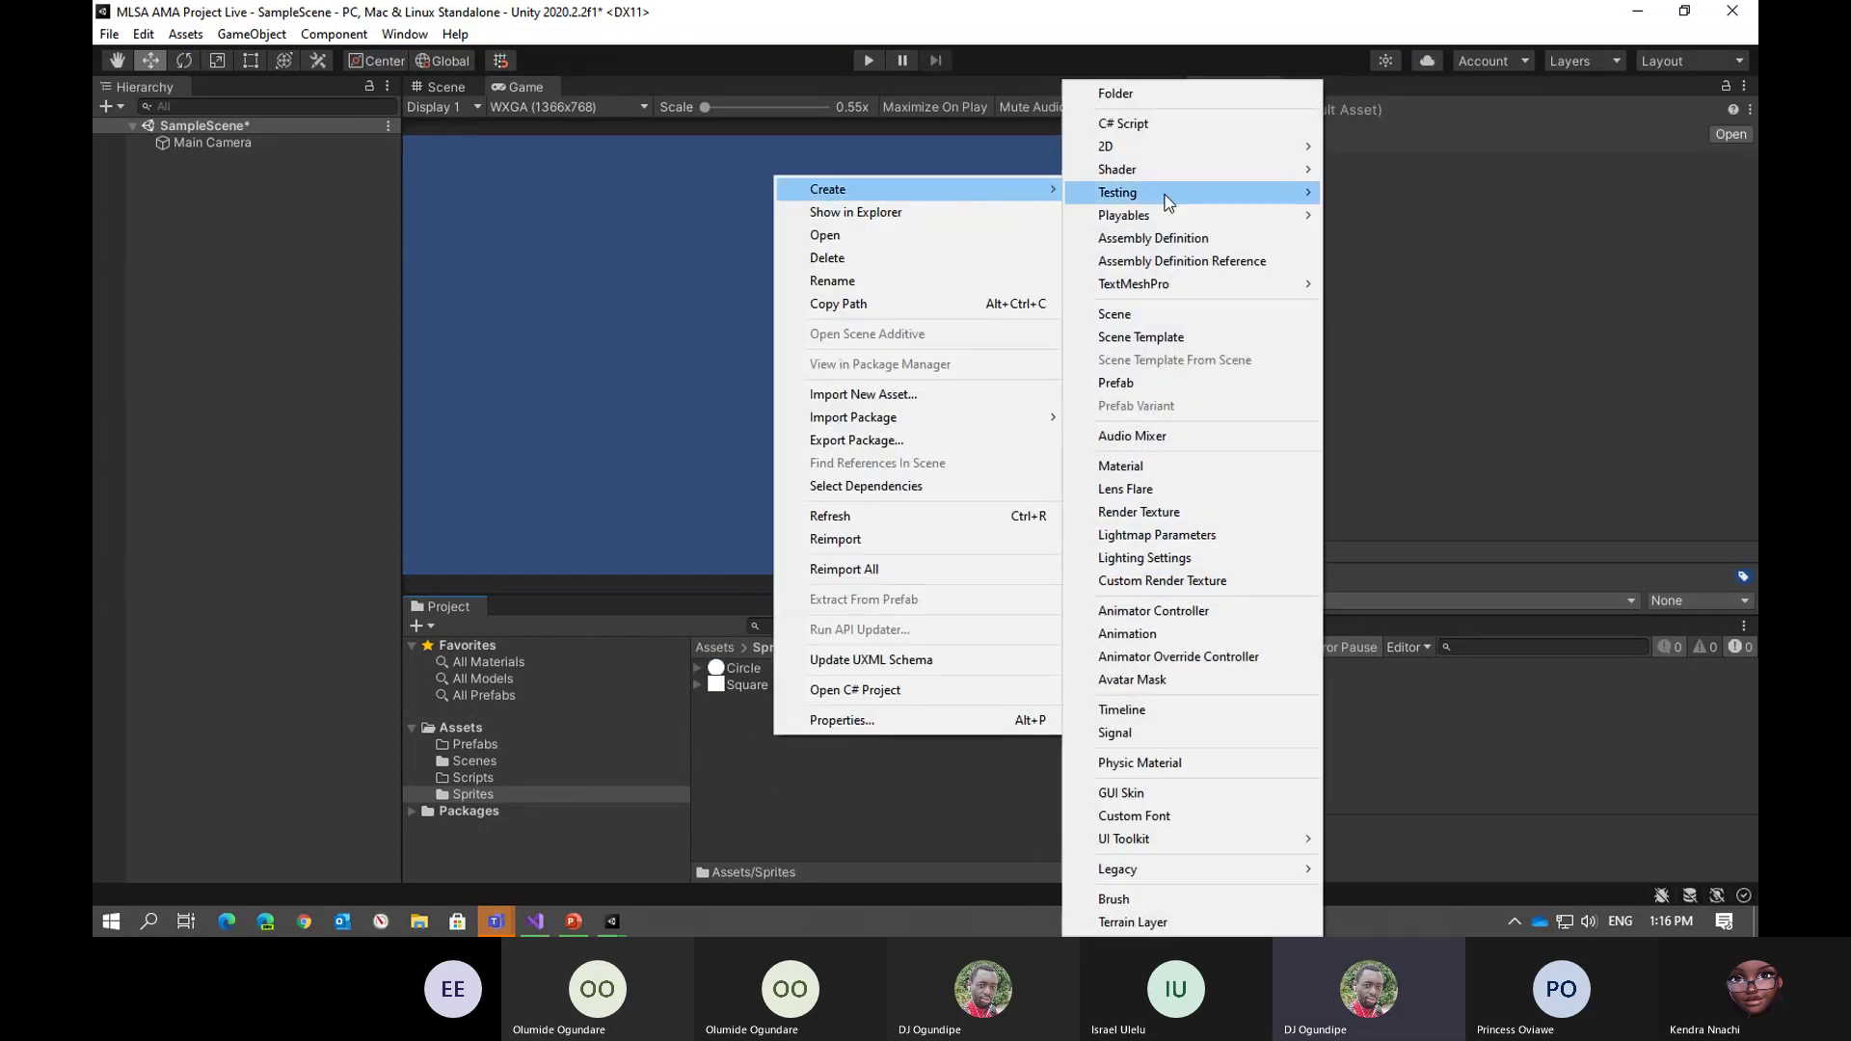
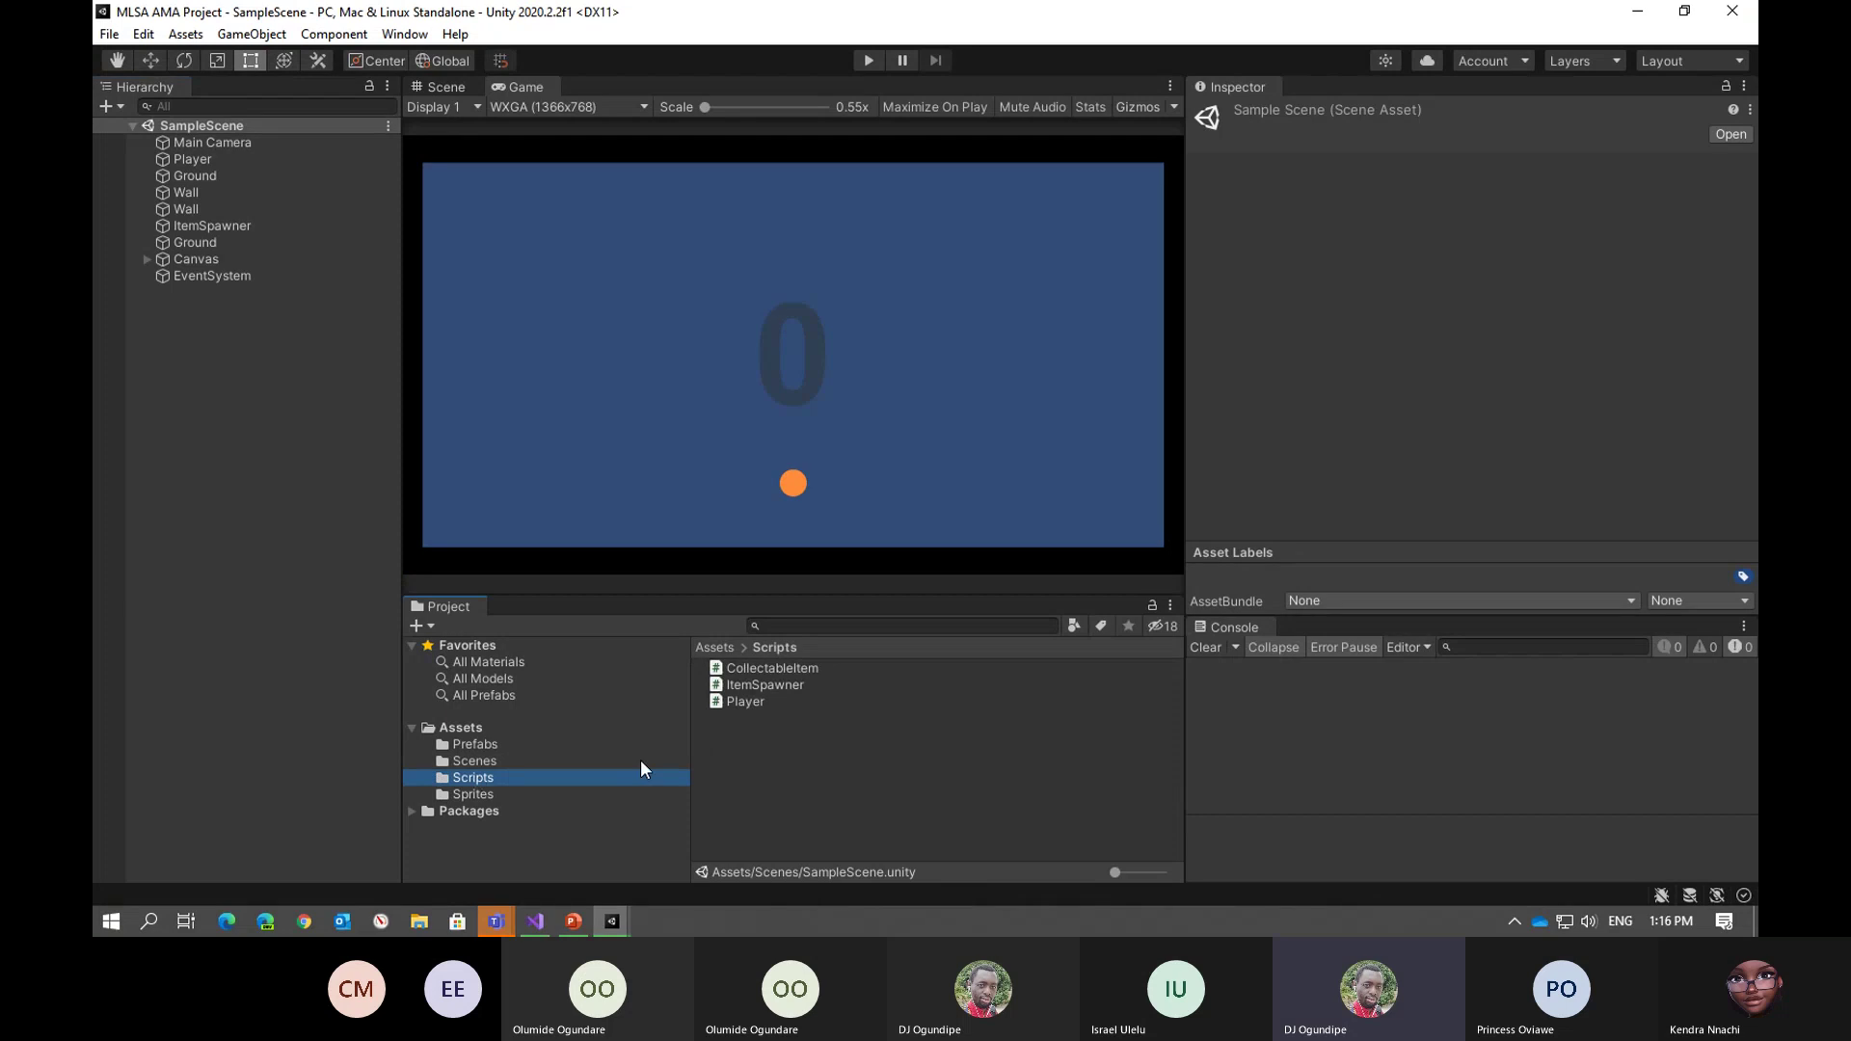
Copy the CollectableItem, ItemSpawner and Player scripts from the finished MLSA AMA Project into the Scripts folder of the new project
click(738, 671)
shift+click(734, 687)
shift+click(754, 703)
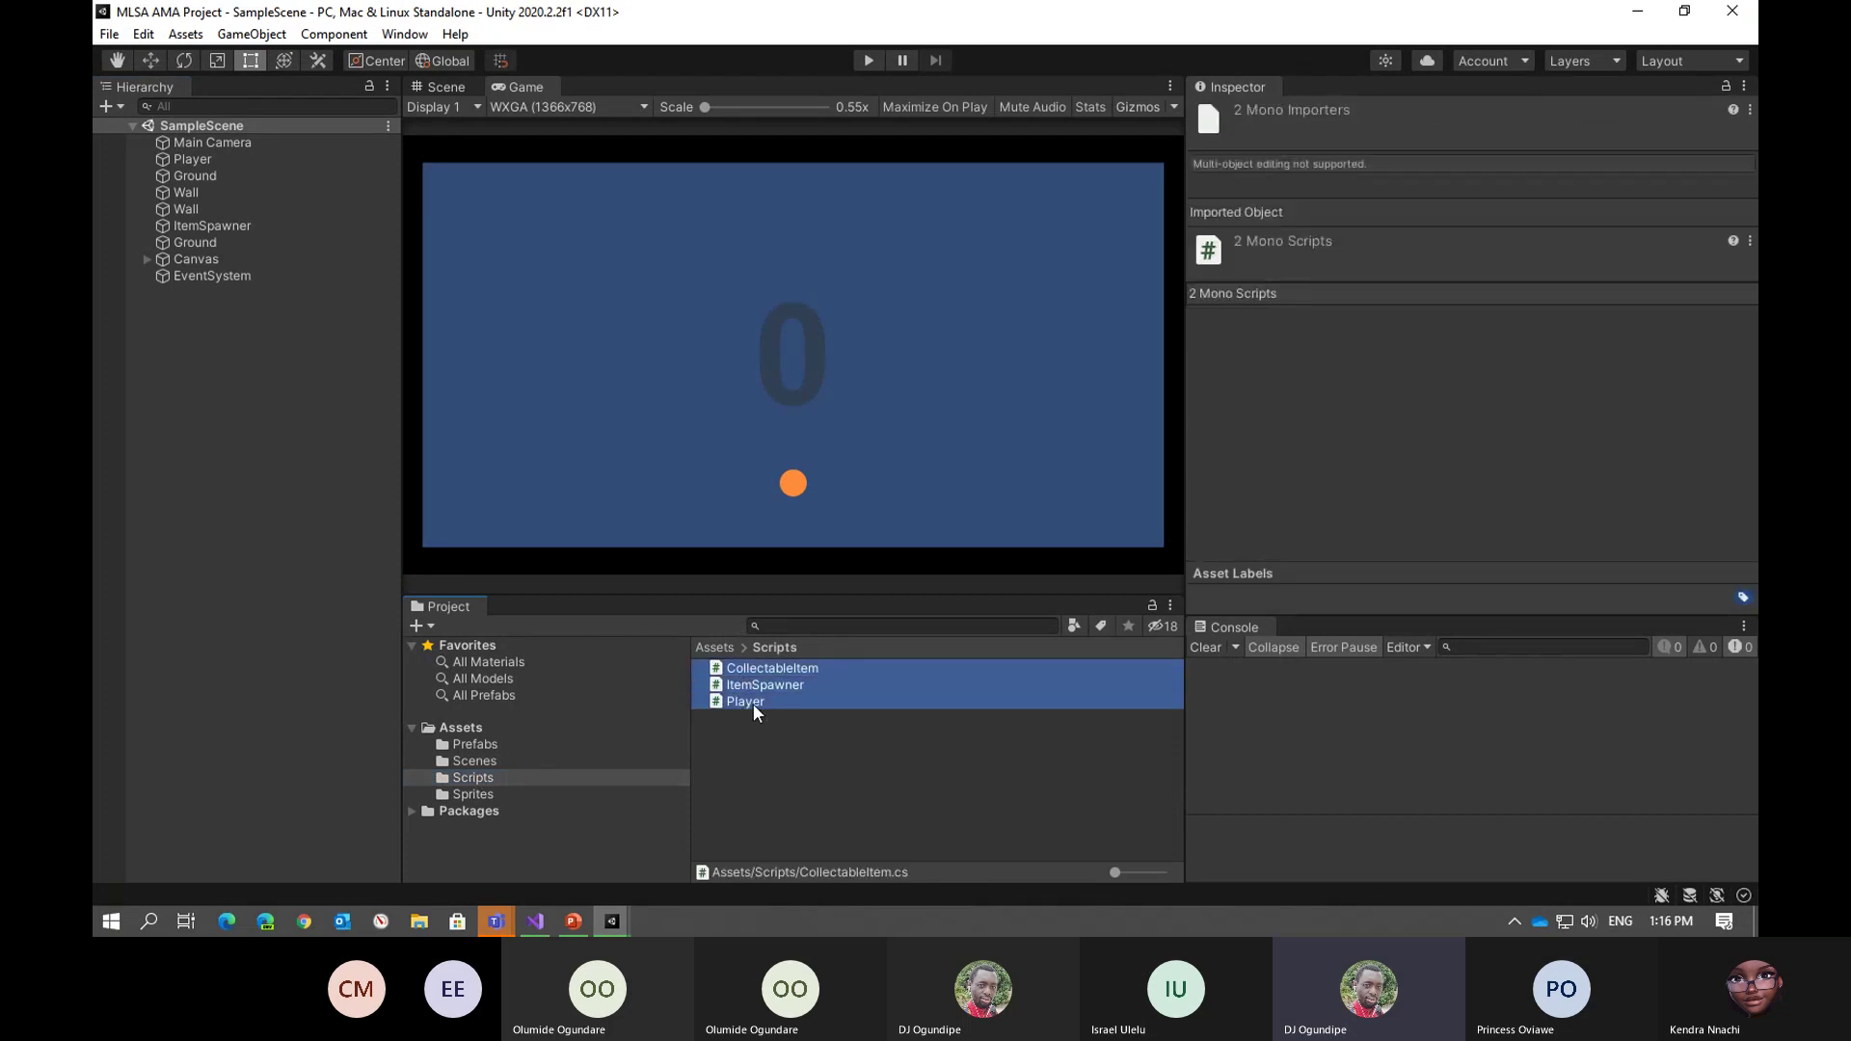
drag(765, 675, 467, 777)
key(alt+Tab)
click(482, 775)
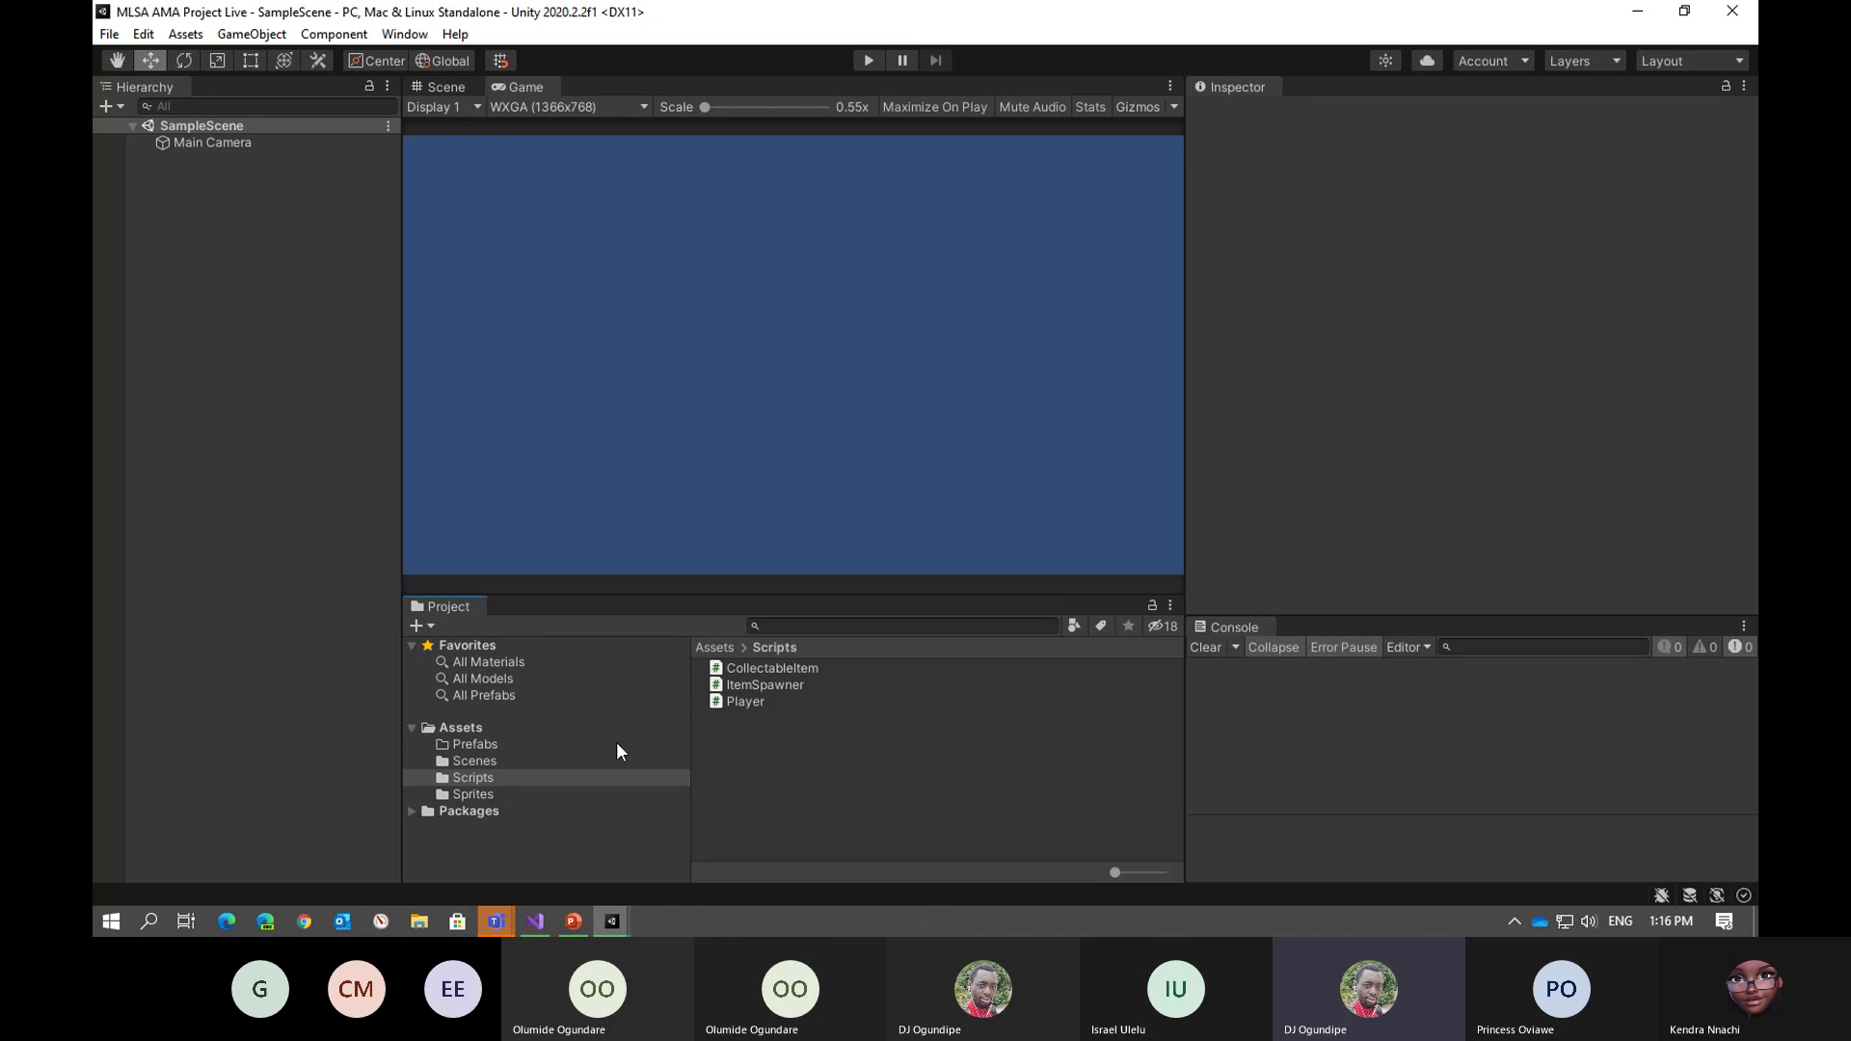
Review the subfolders of the Assets folder and open the Scenes folder
click(482, 725)
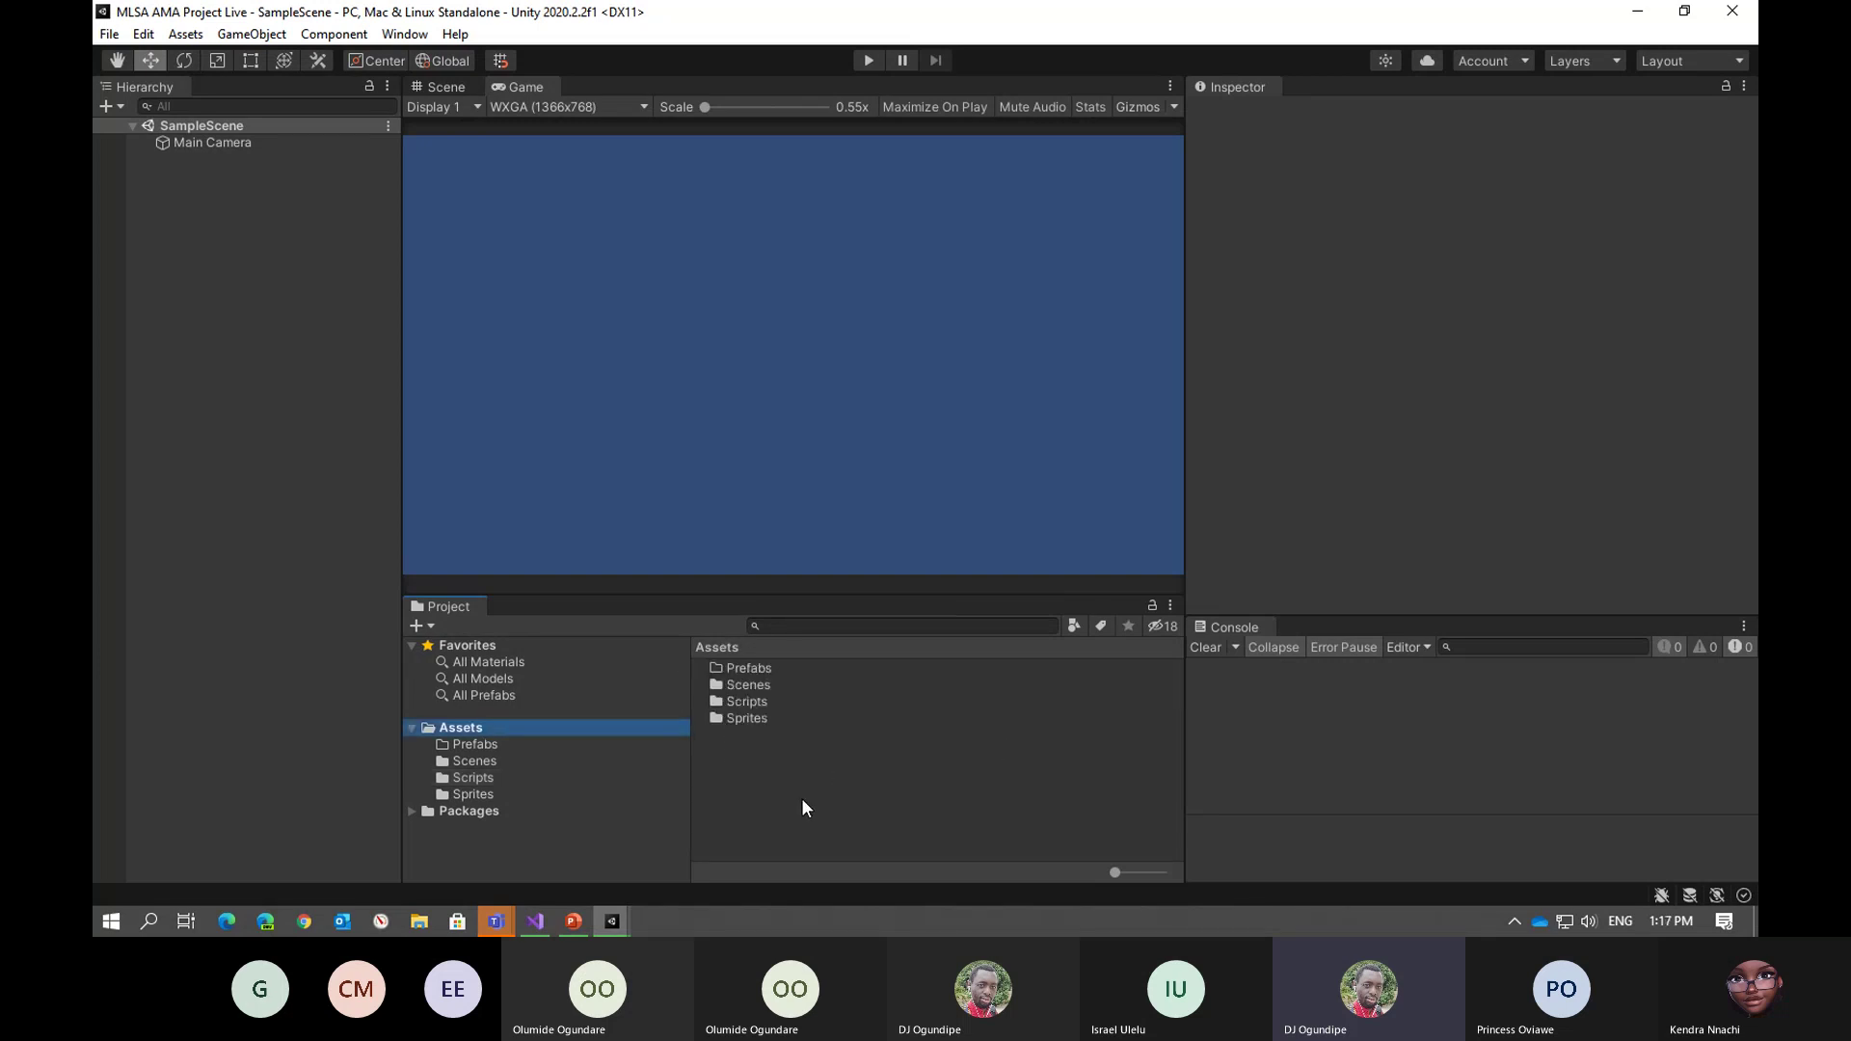
click(783, 778)
click(472, 760)
click(236, 325)
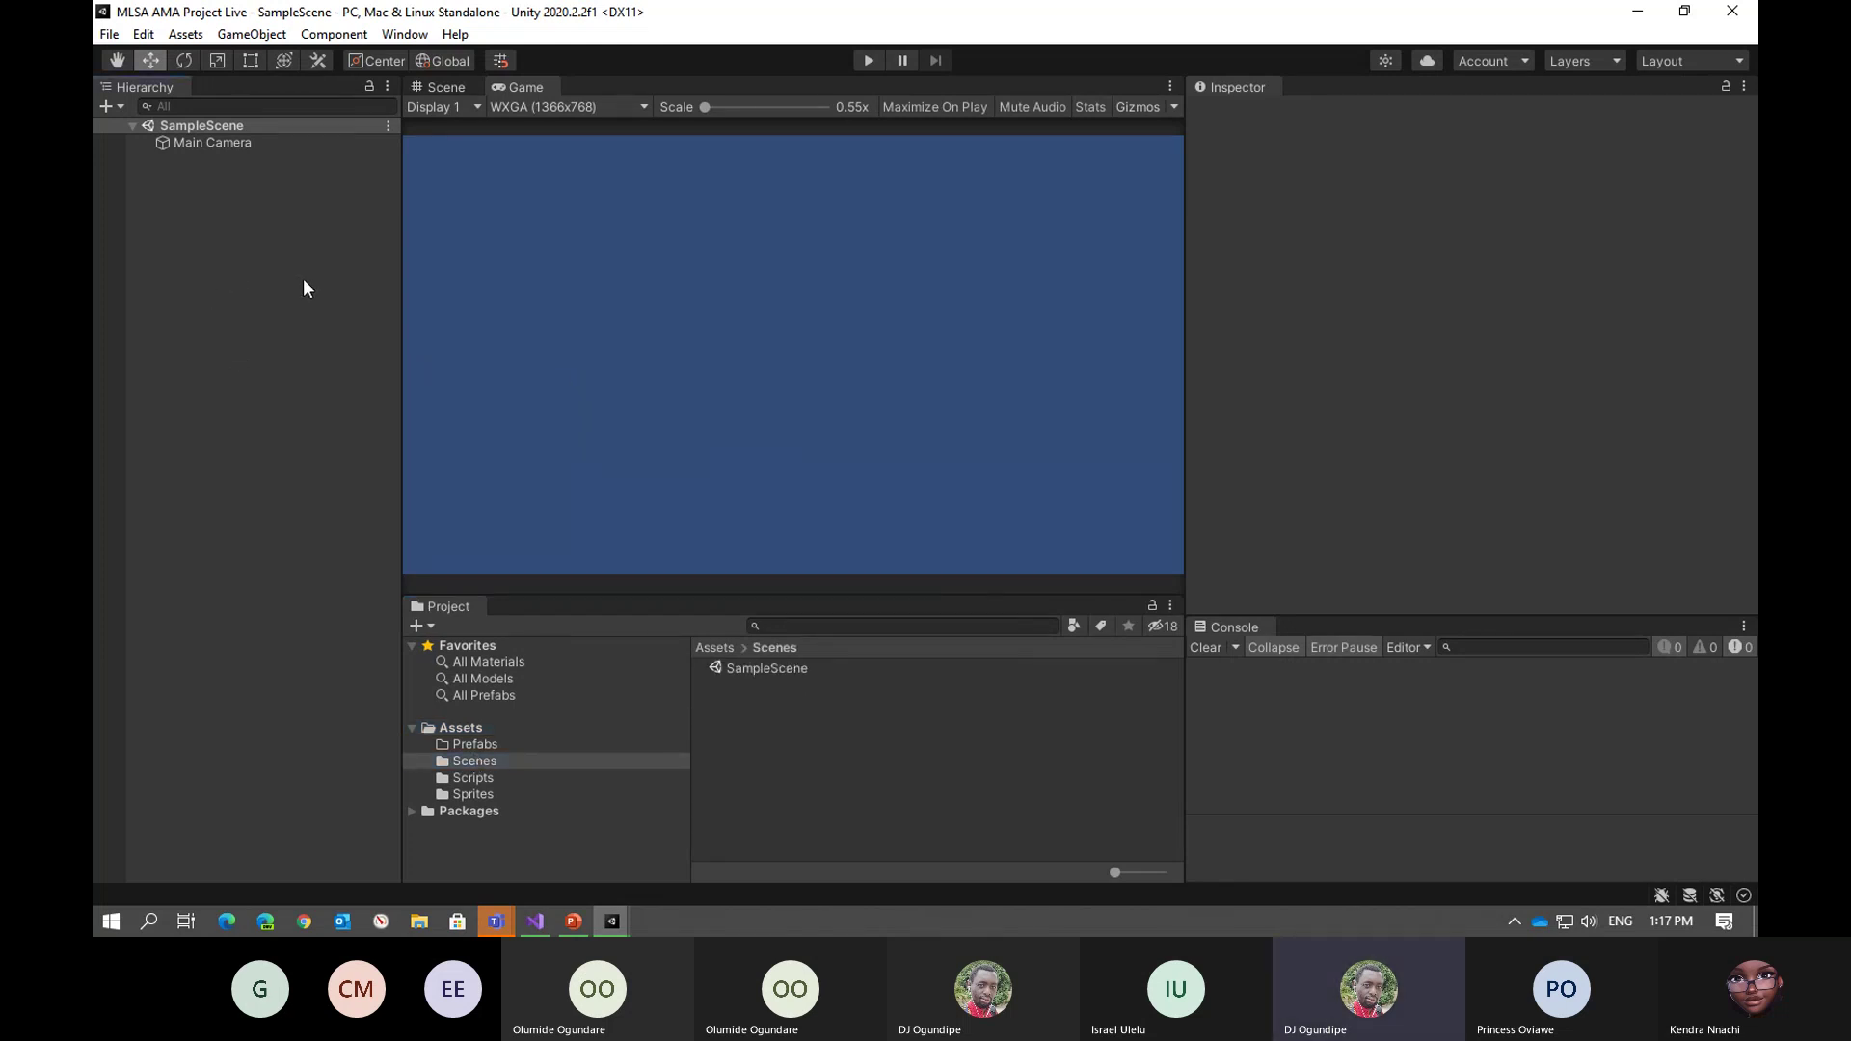
Create an empty game object in SampleScene and rename it Player
right_click(231, 263)
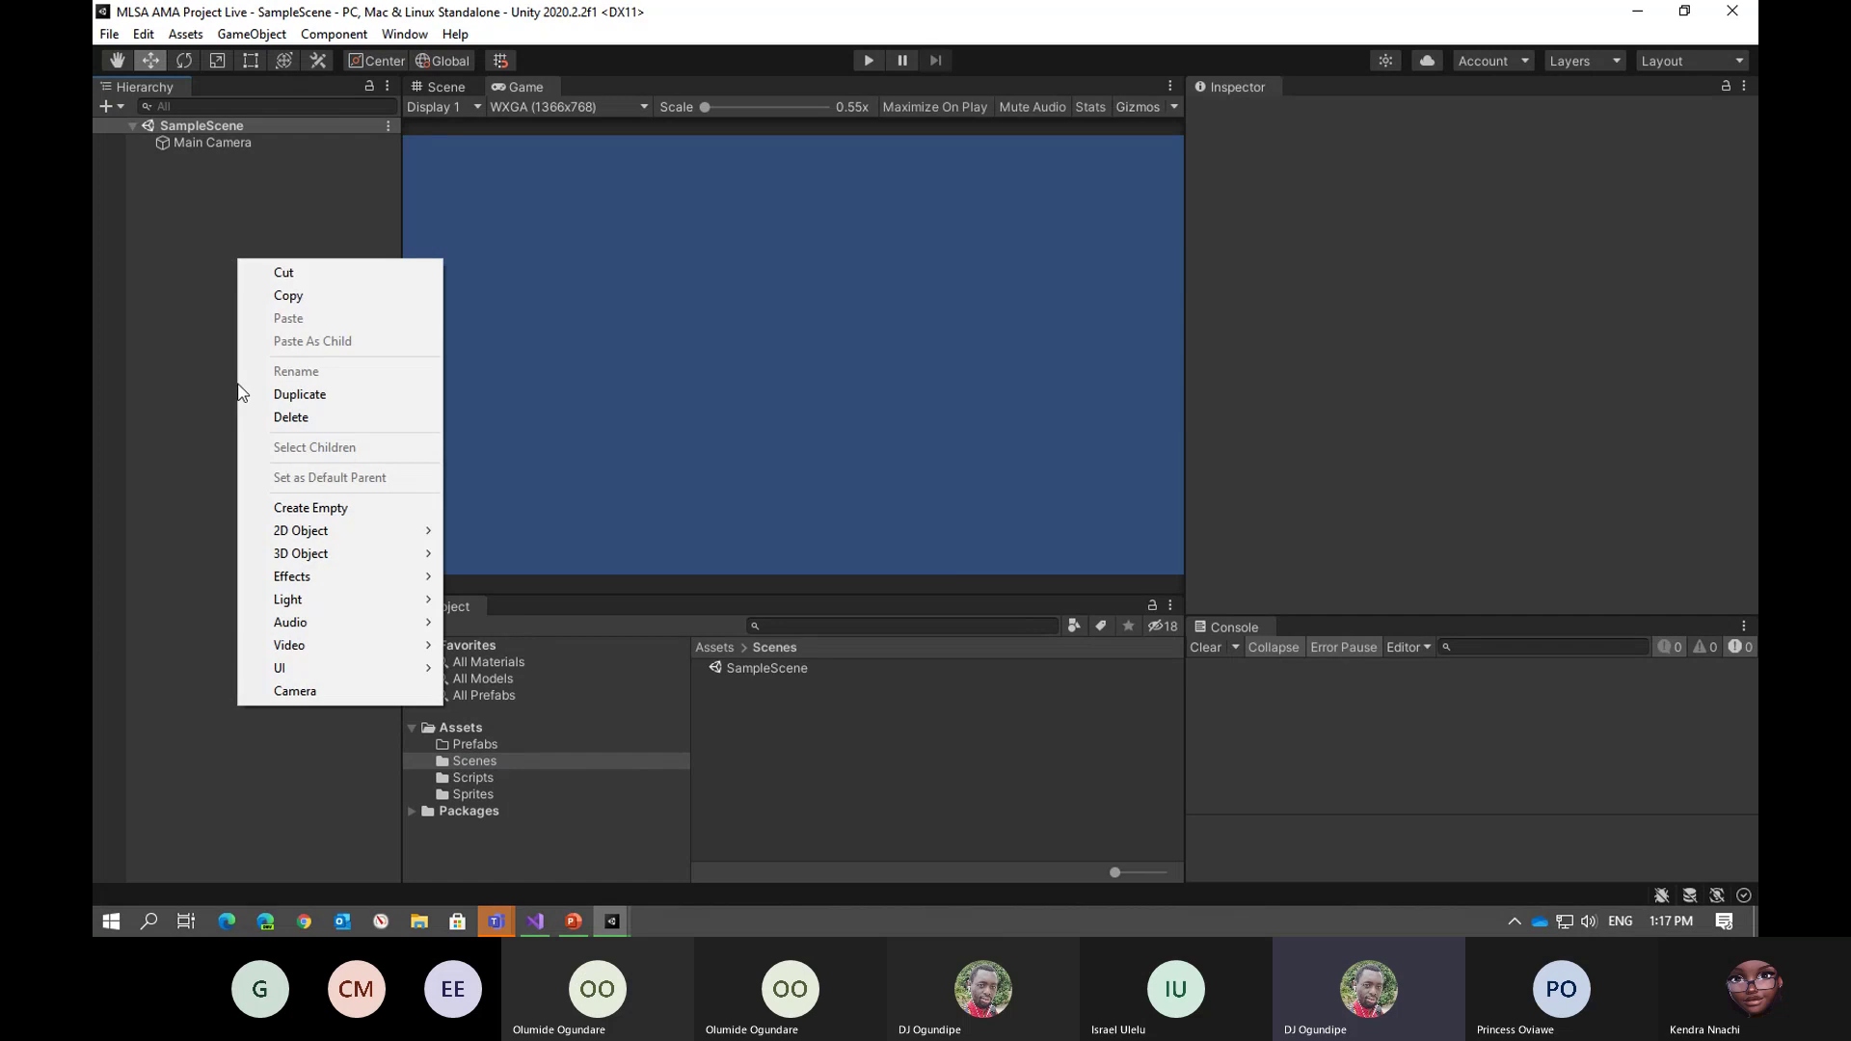
mouse_move(288, 533)
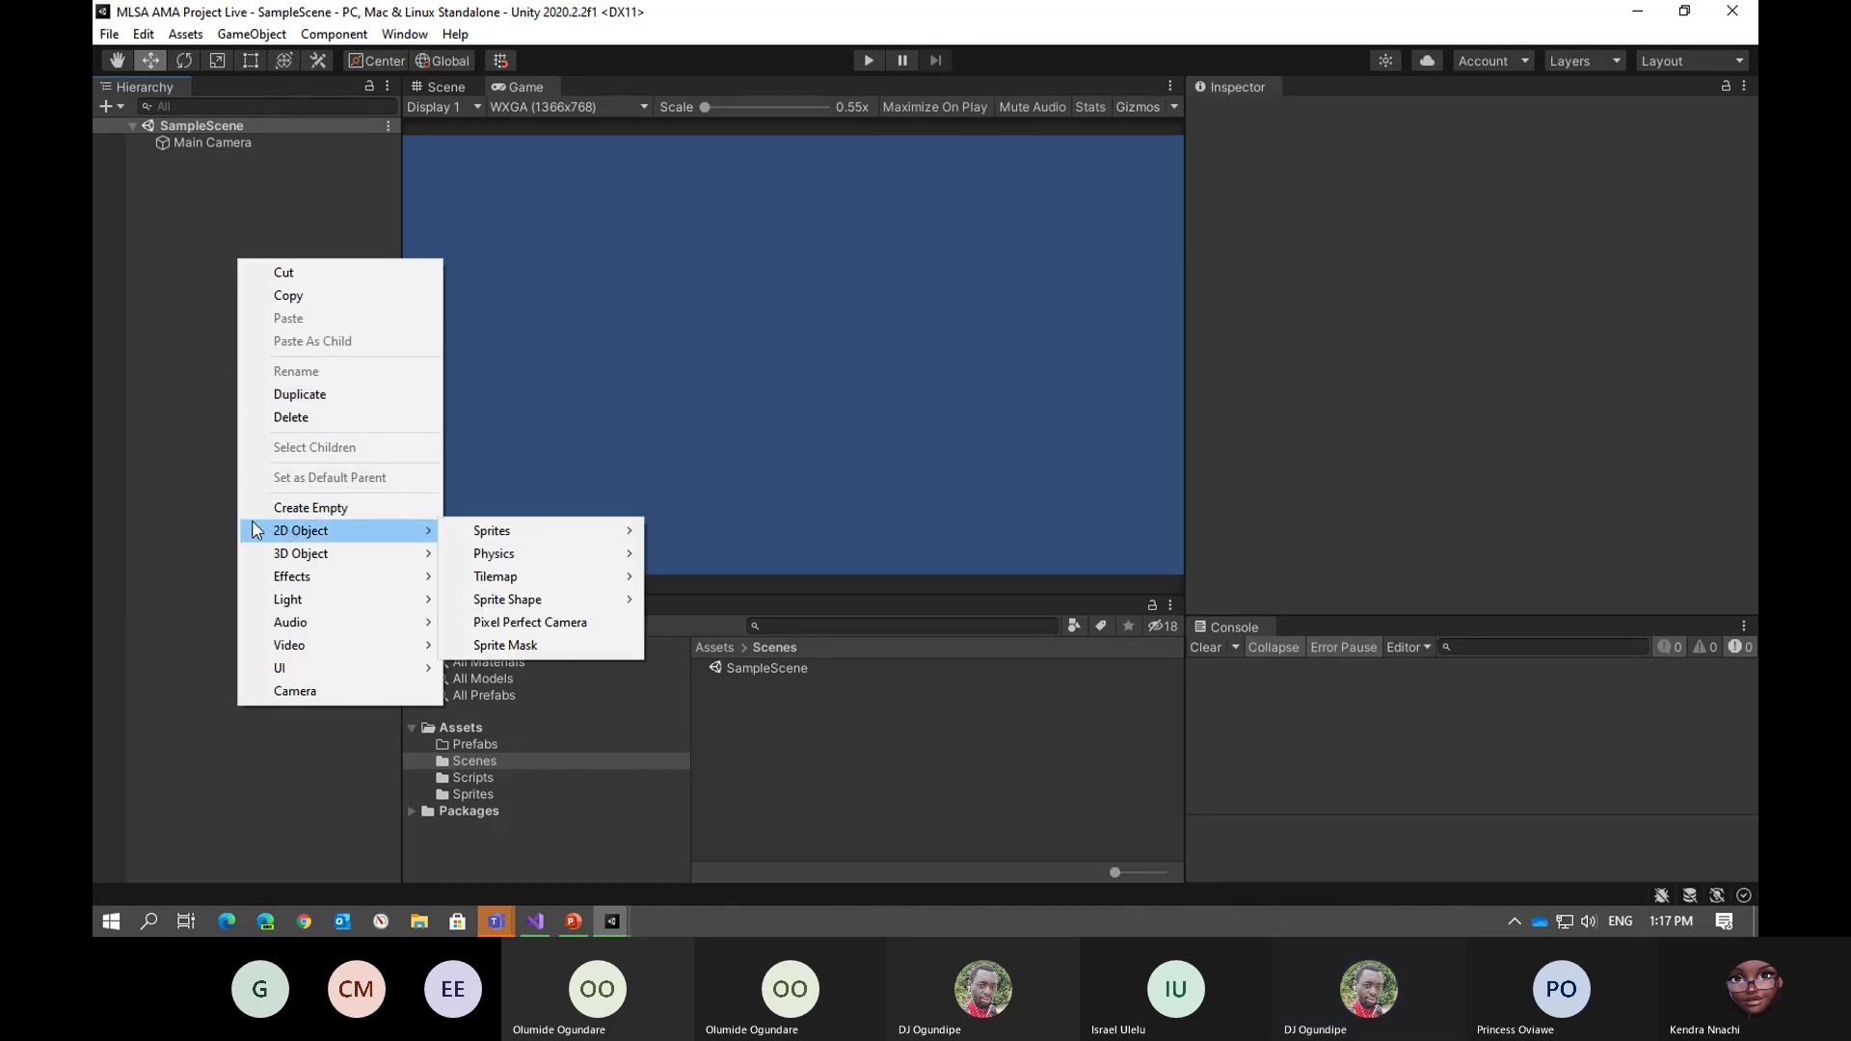
click(258, 508)
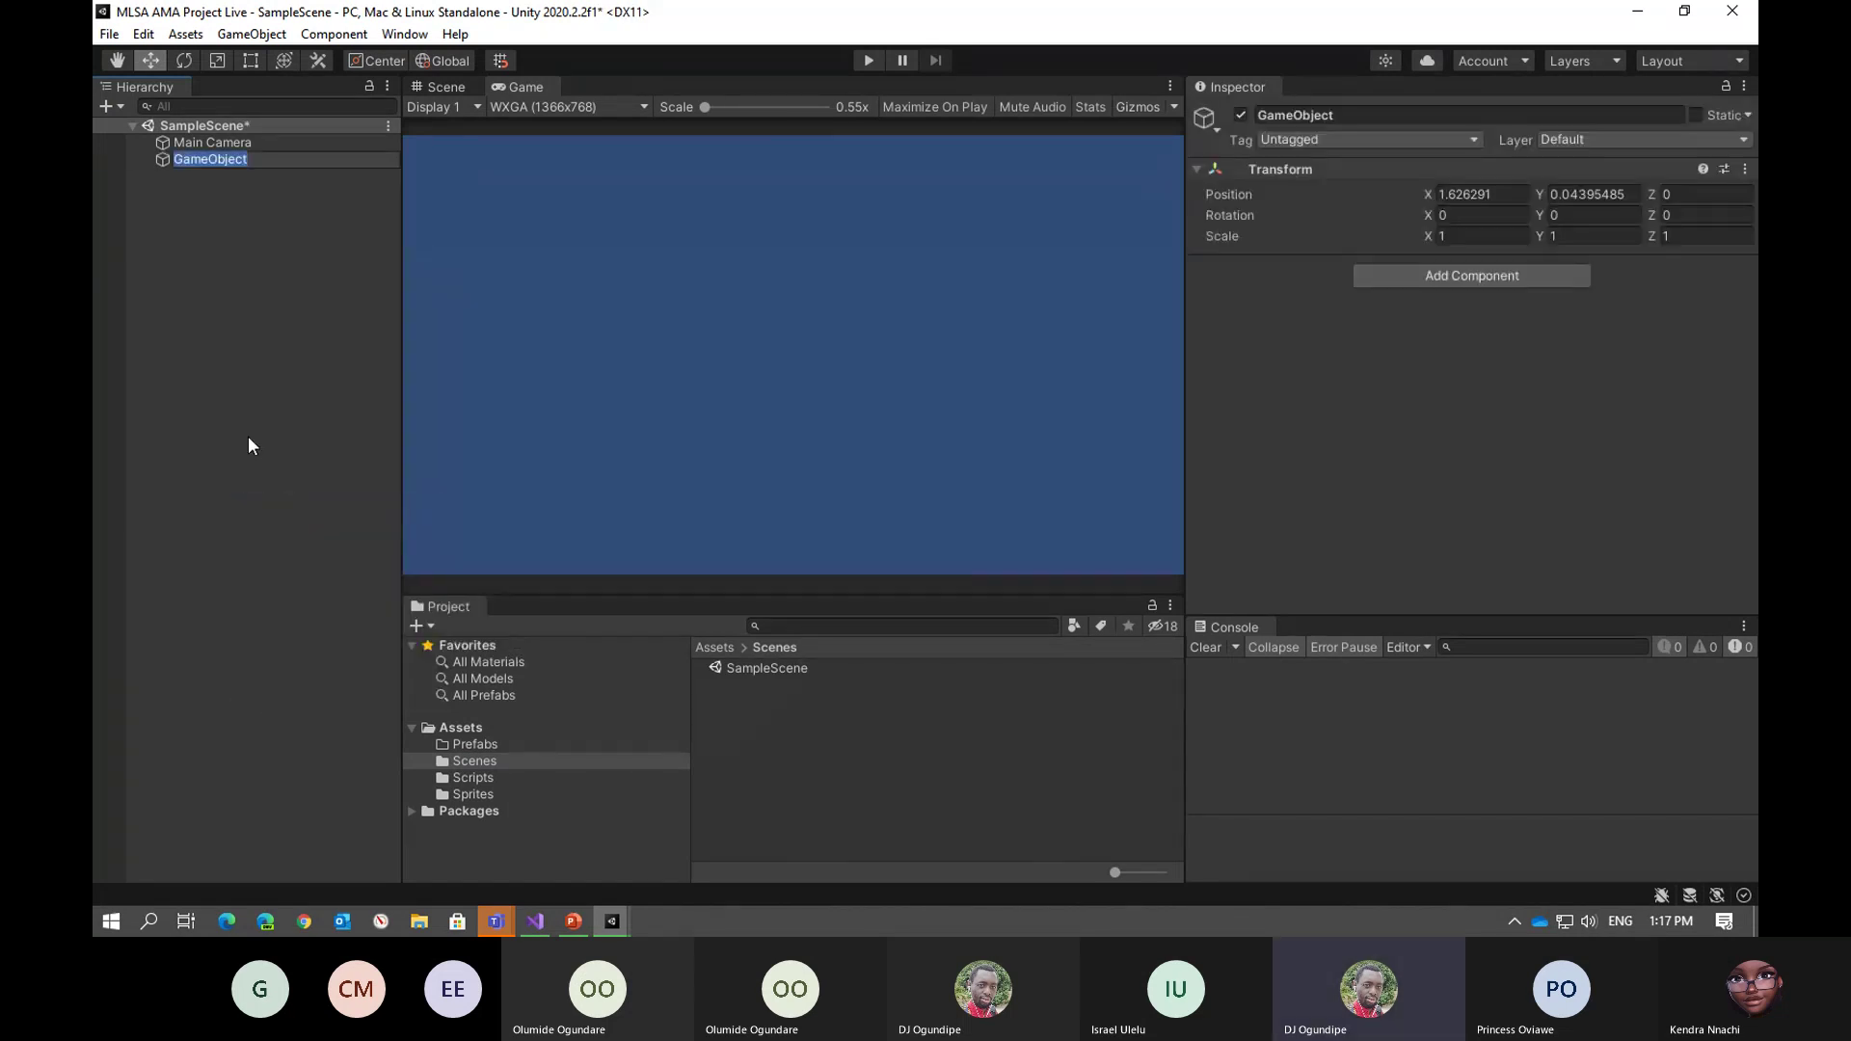
click(1415, 116)
click(199, 159)
click(1377, 116)
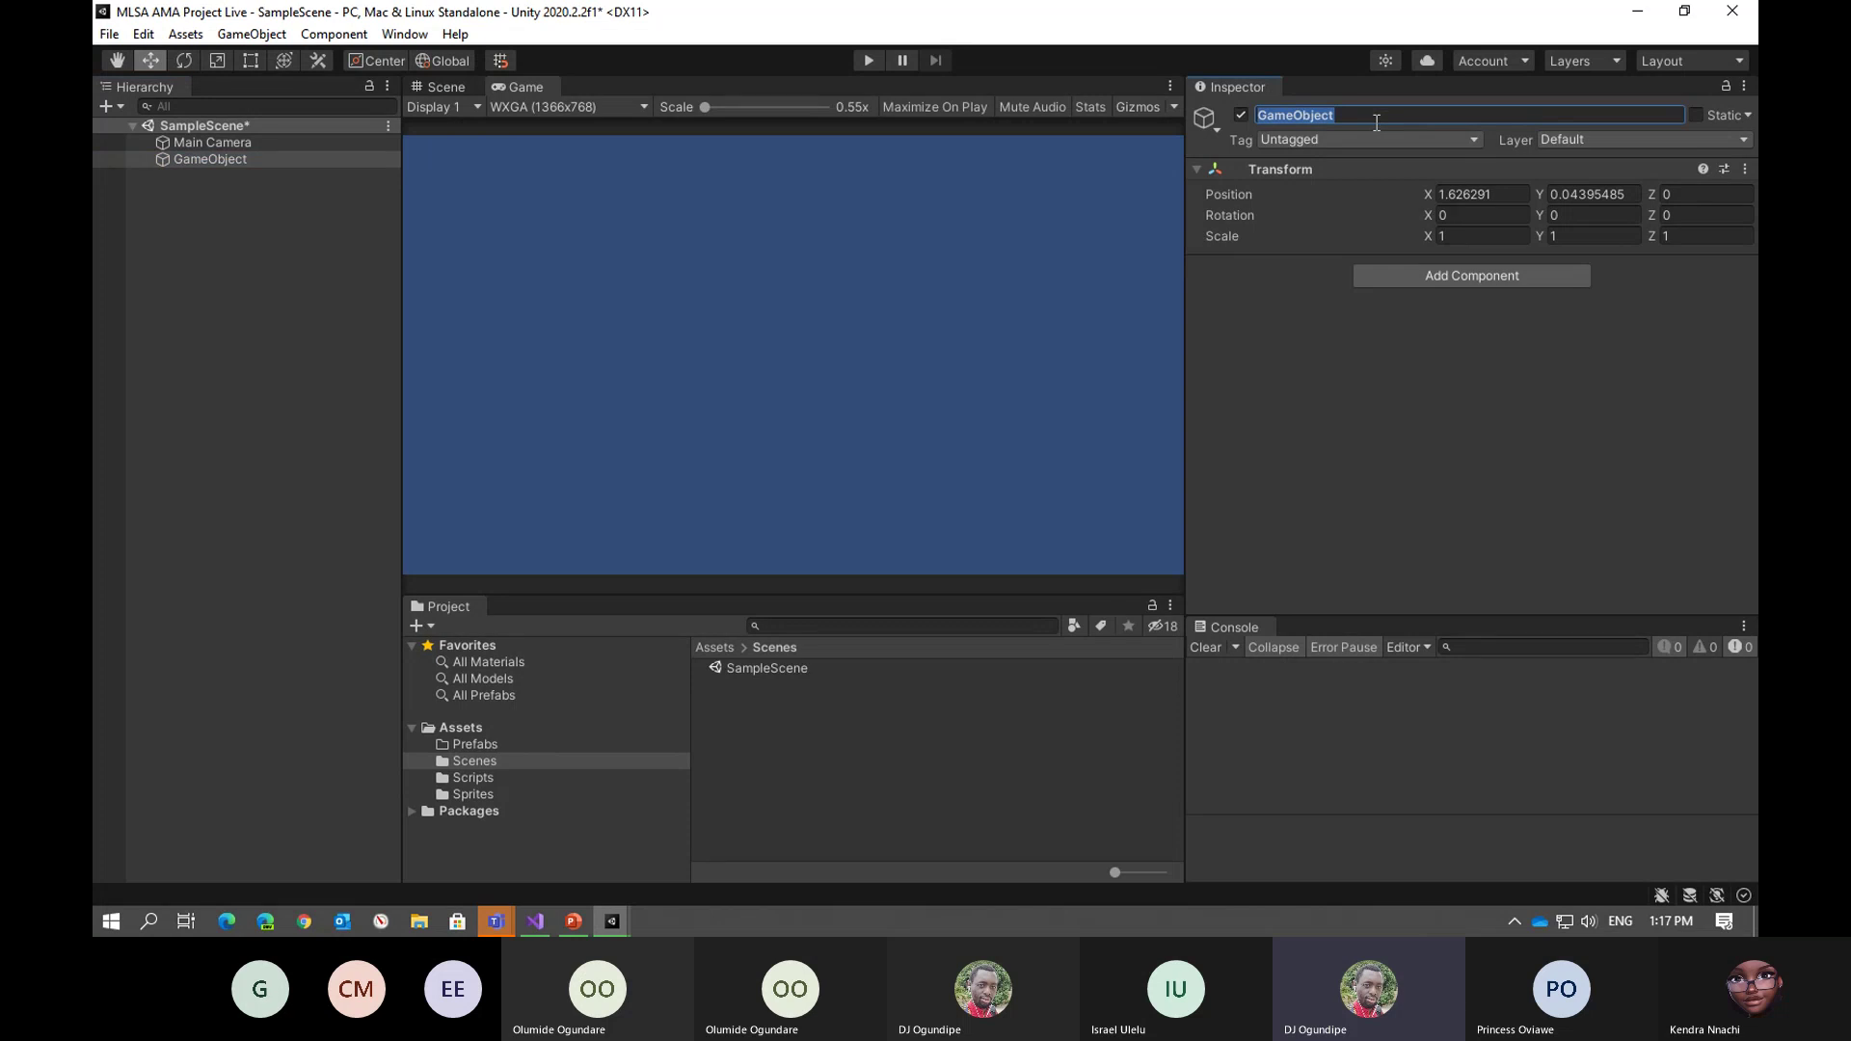
text(Player)
key(Return)
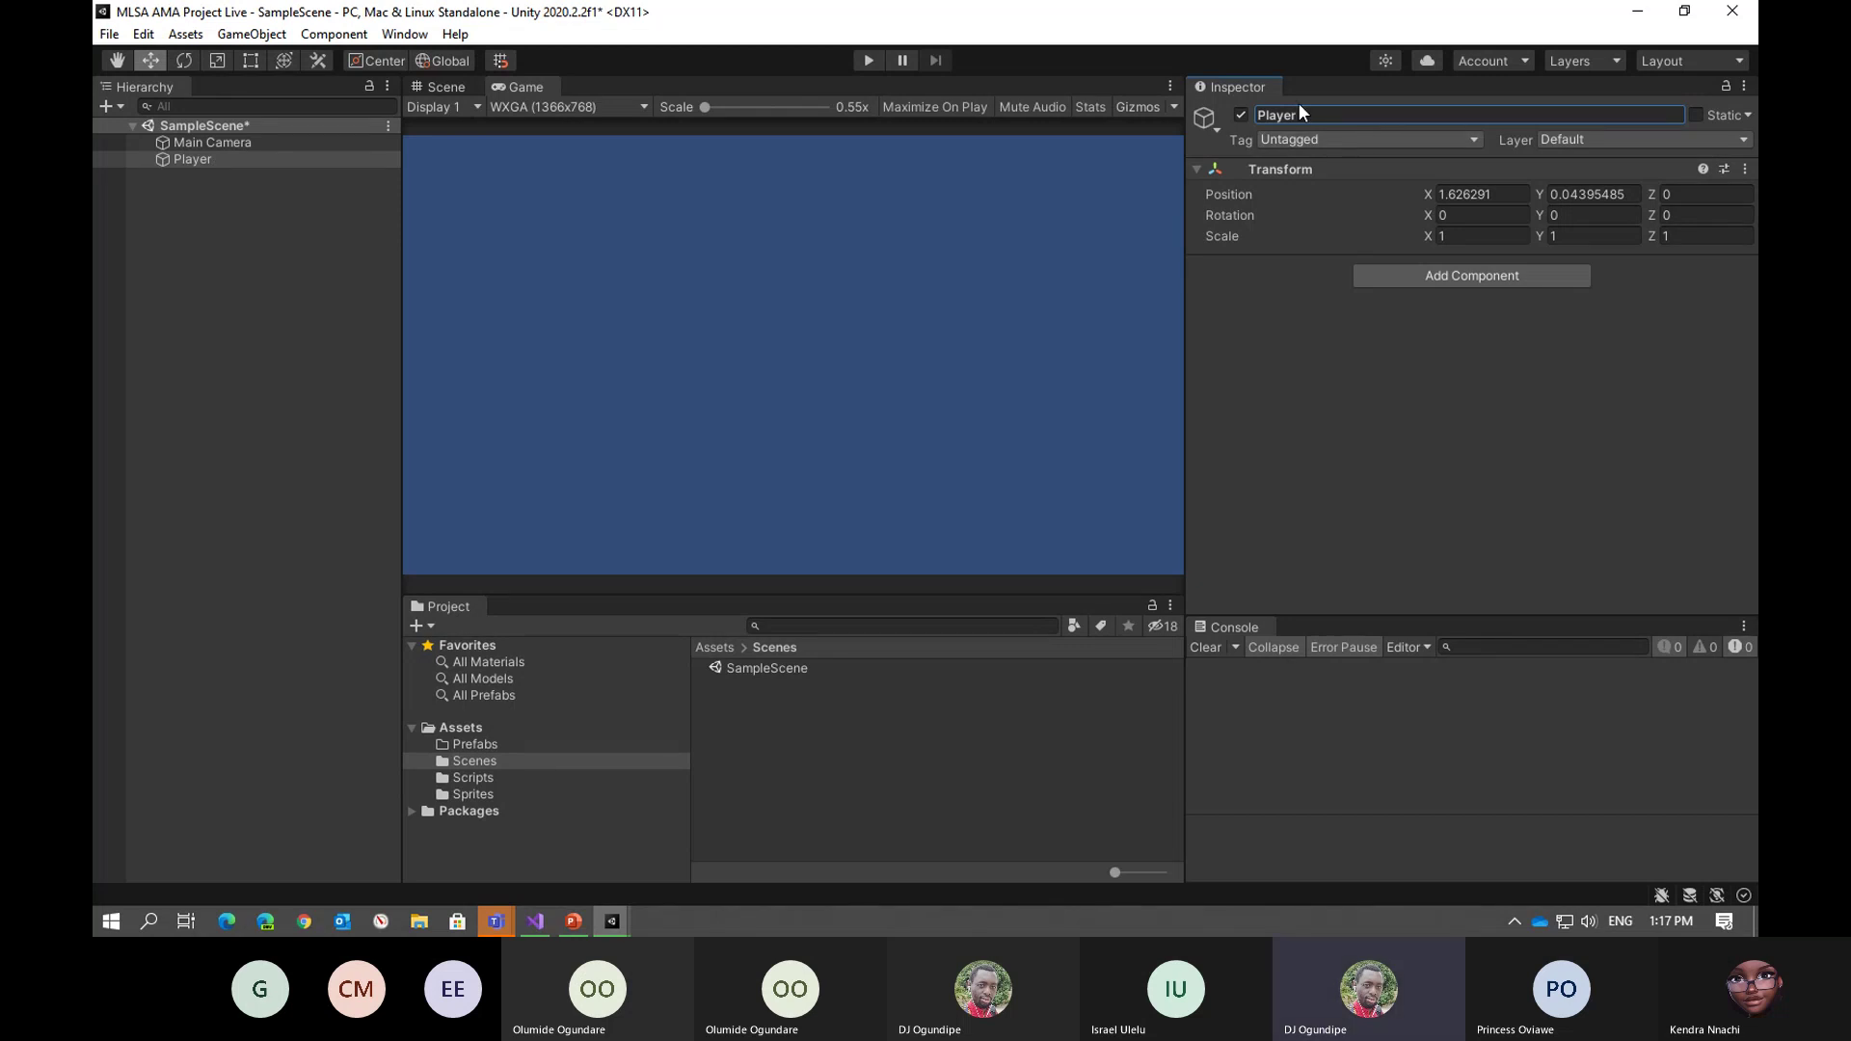
click(191, 160)
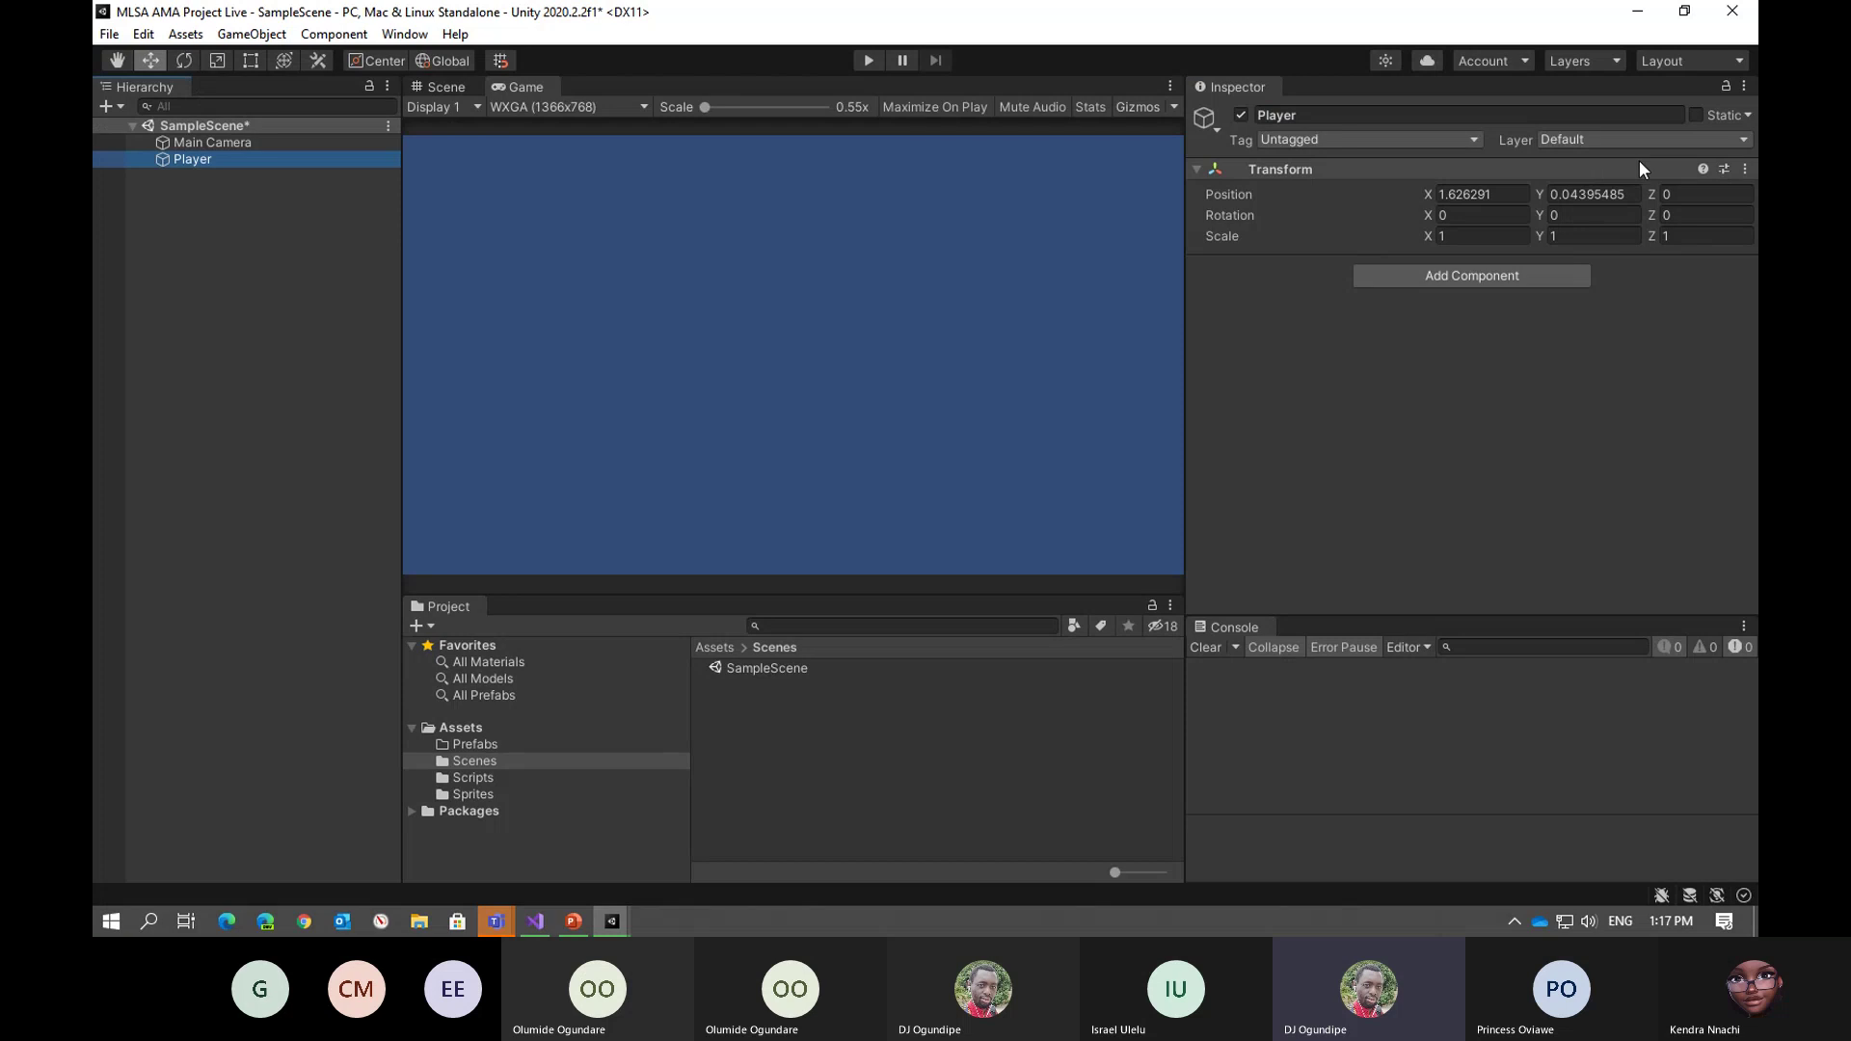
click(1494, 192)
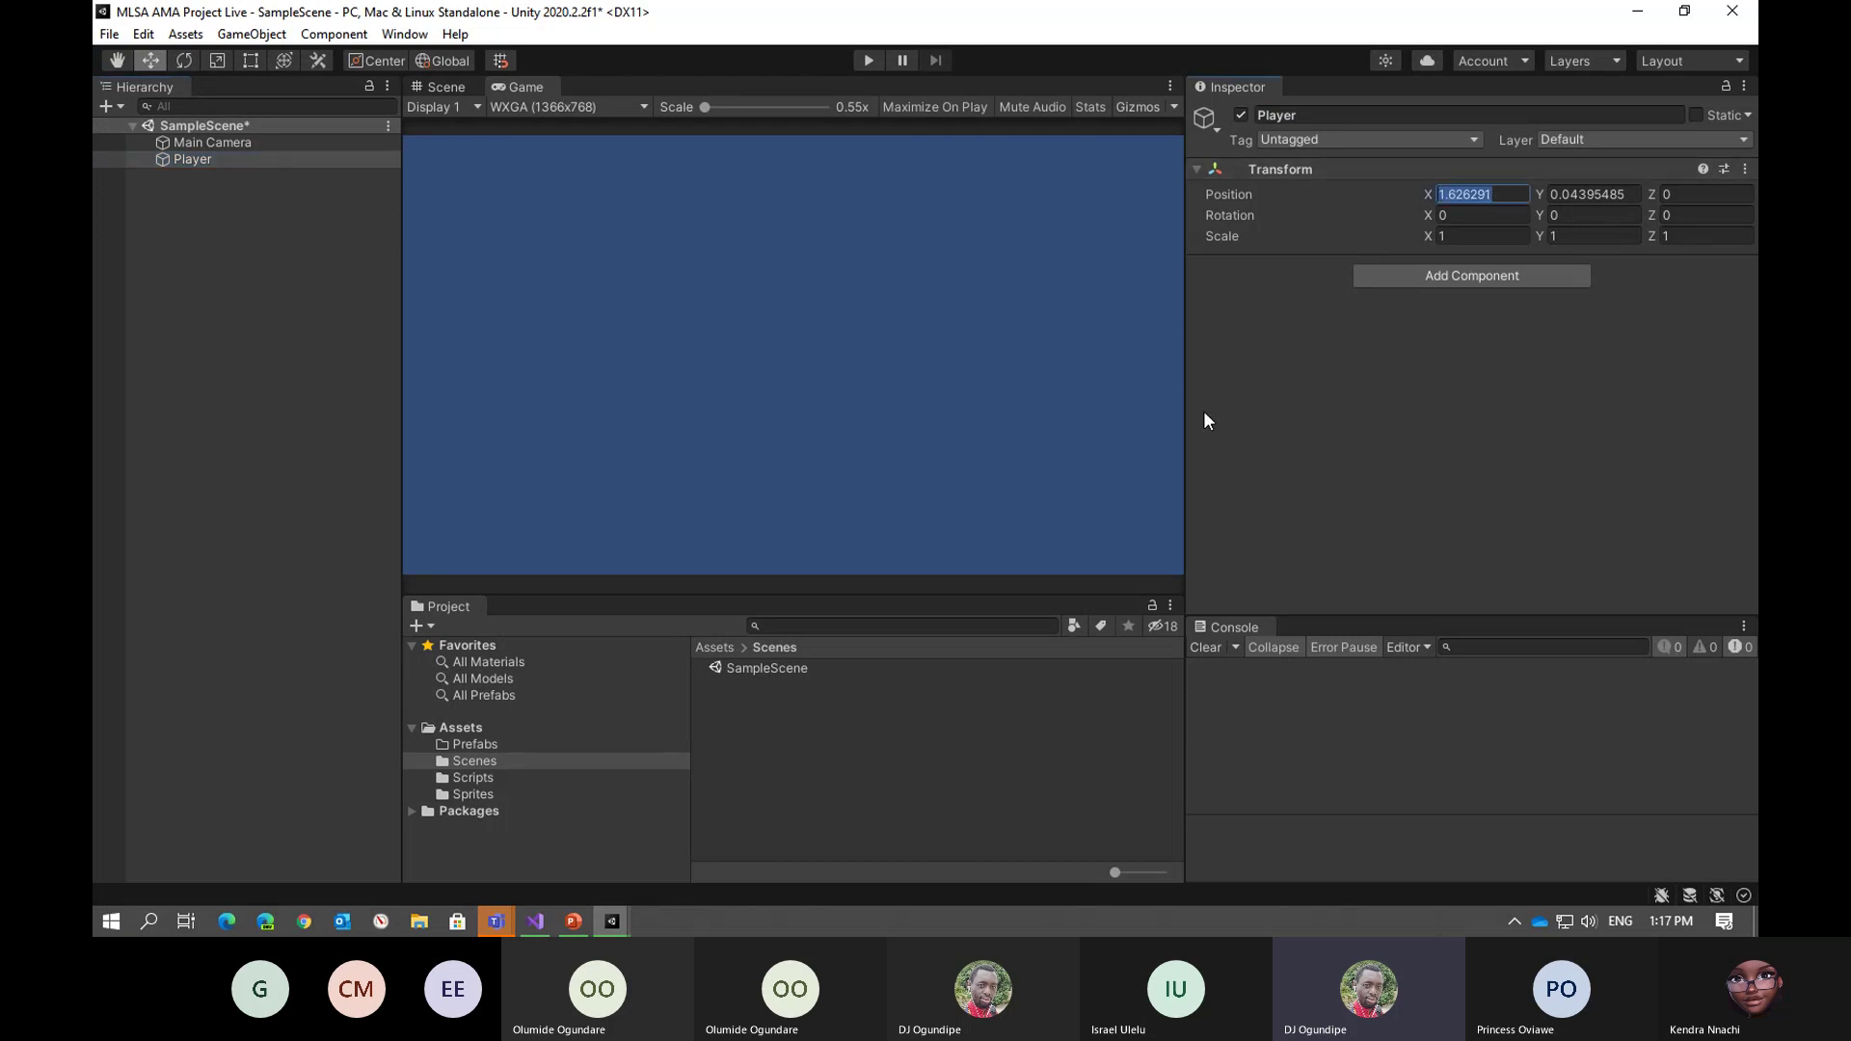
Set the Main Camera's size to 8, keeping the Orthographic projection, and switch to the Scene view
click(229, 142)
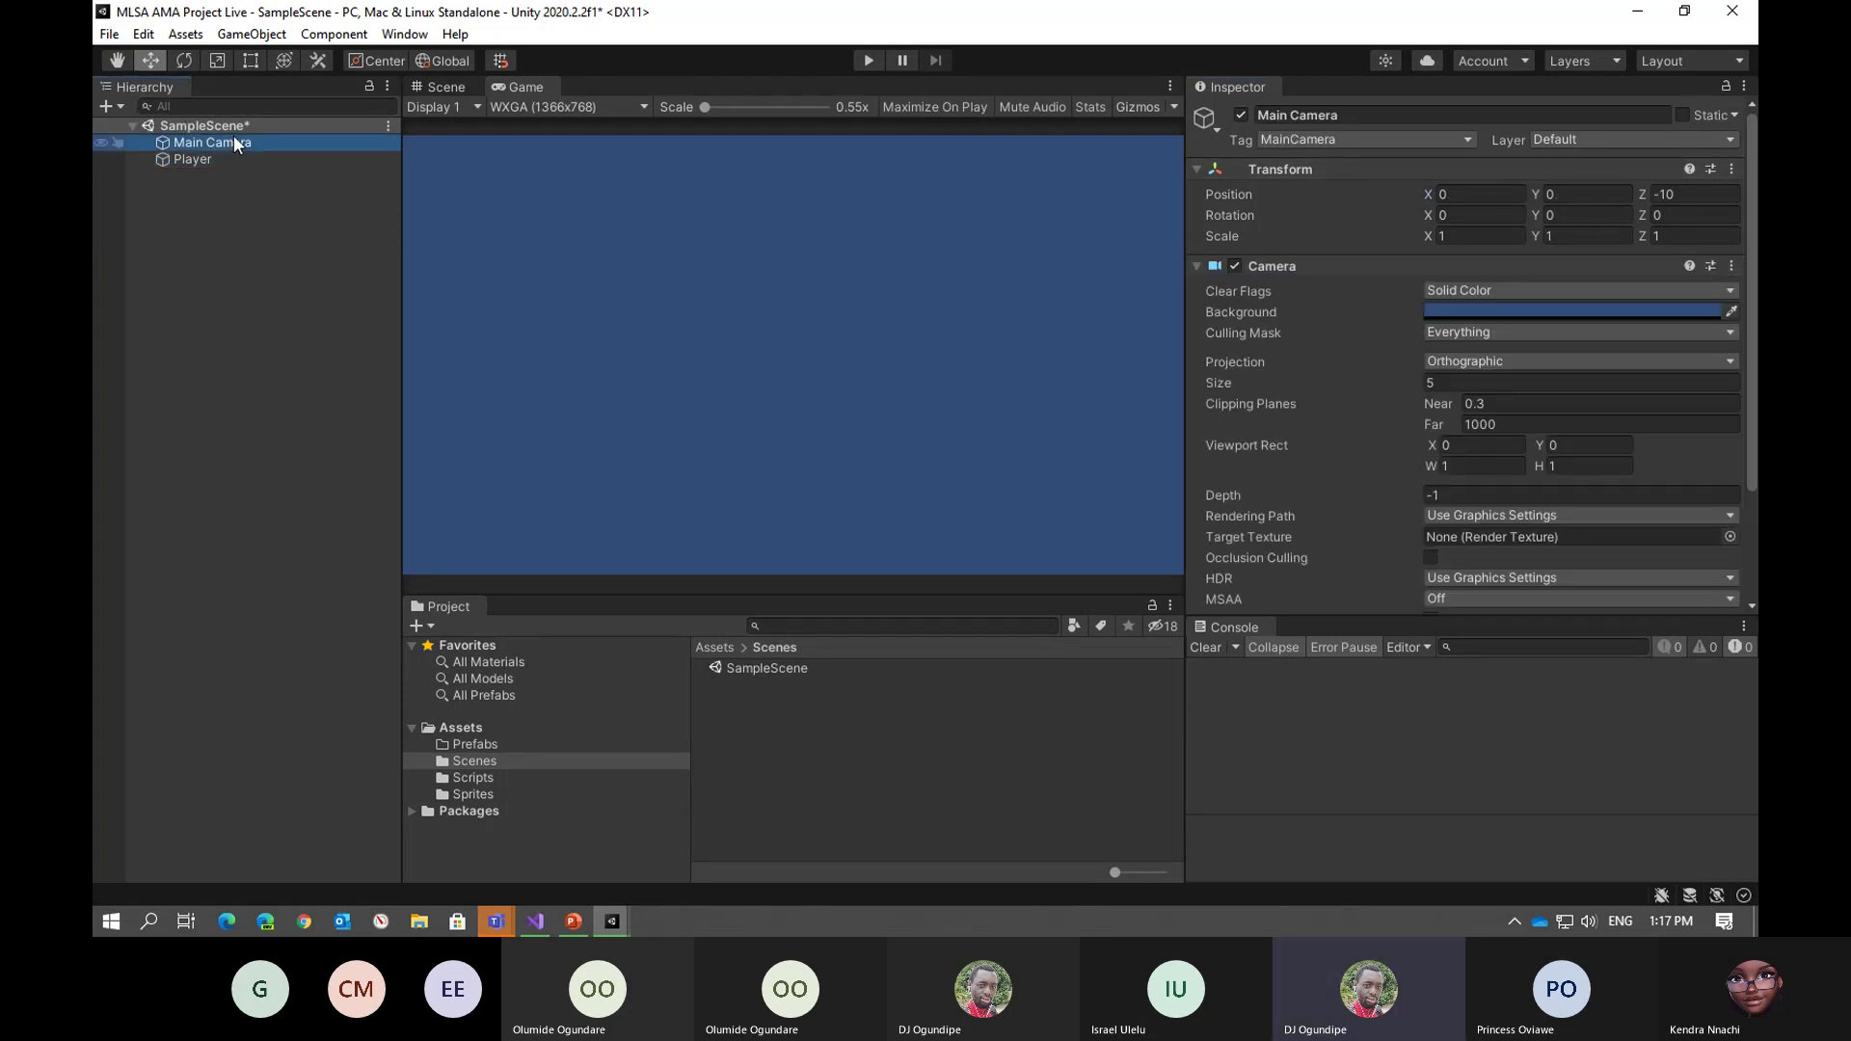
click(1450, 362)
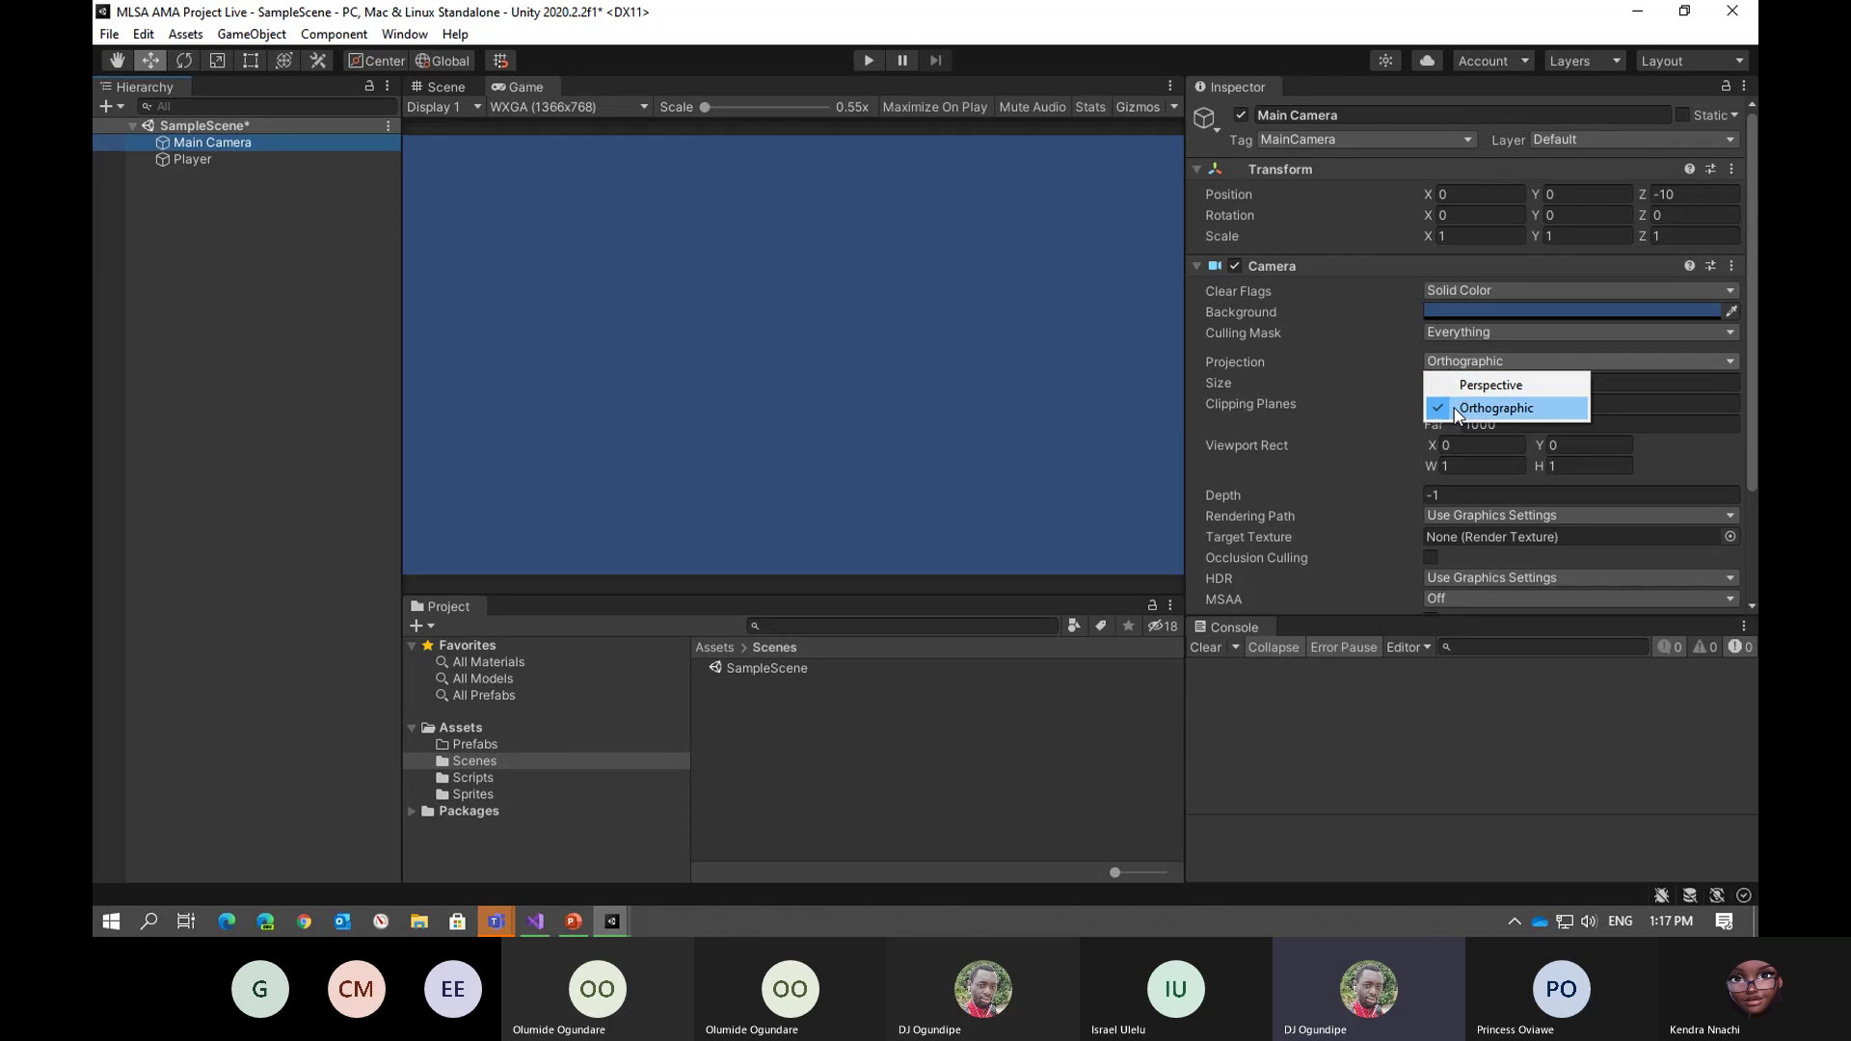
click(1270, 333)
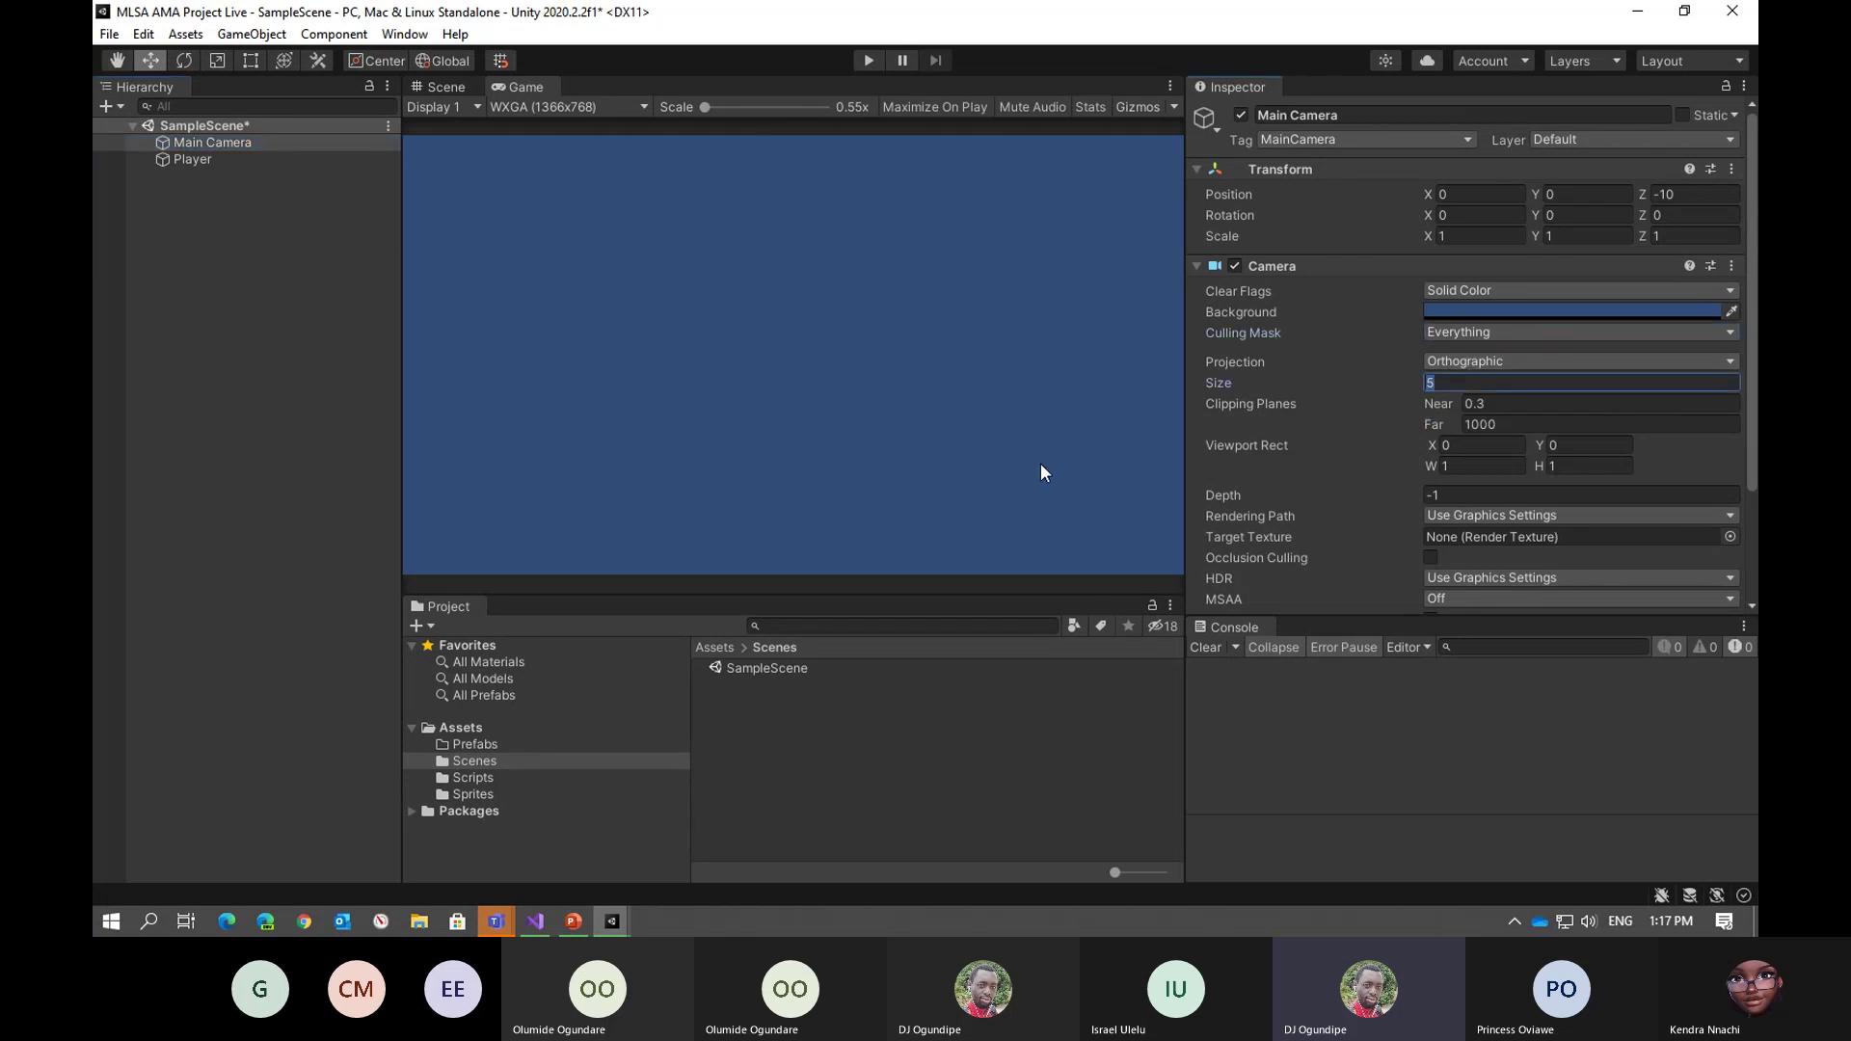
text(8)
click(433, 86)
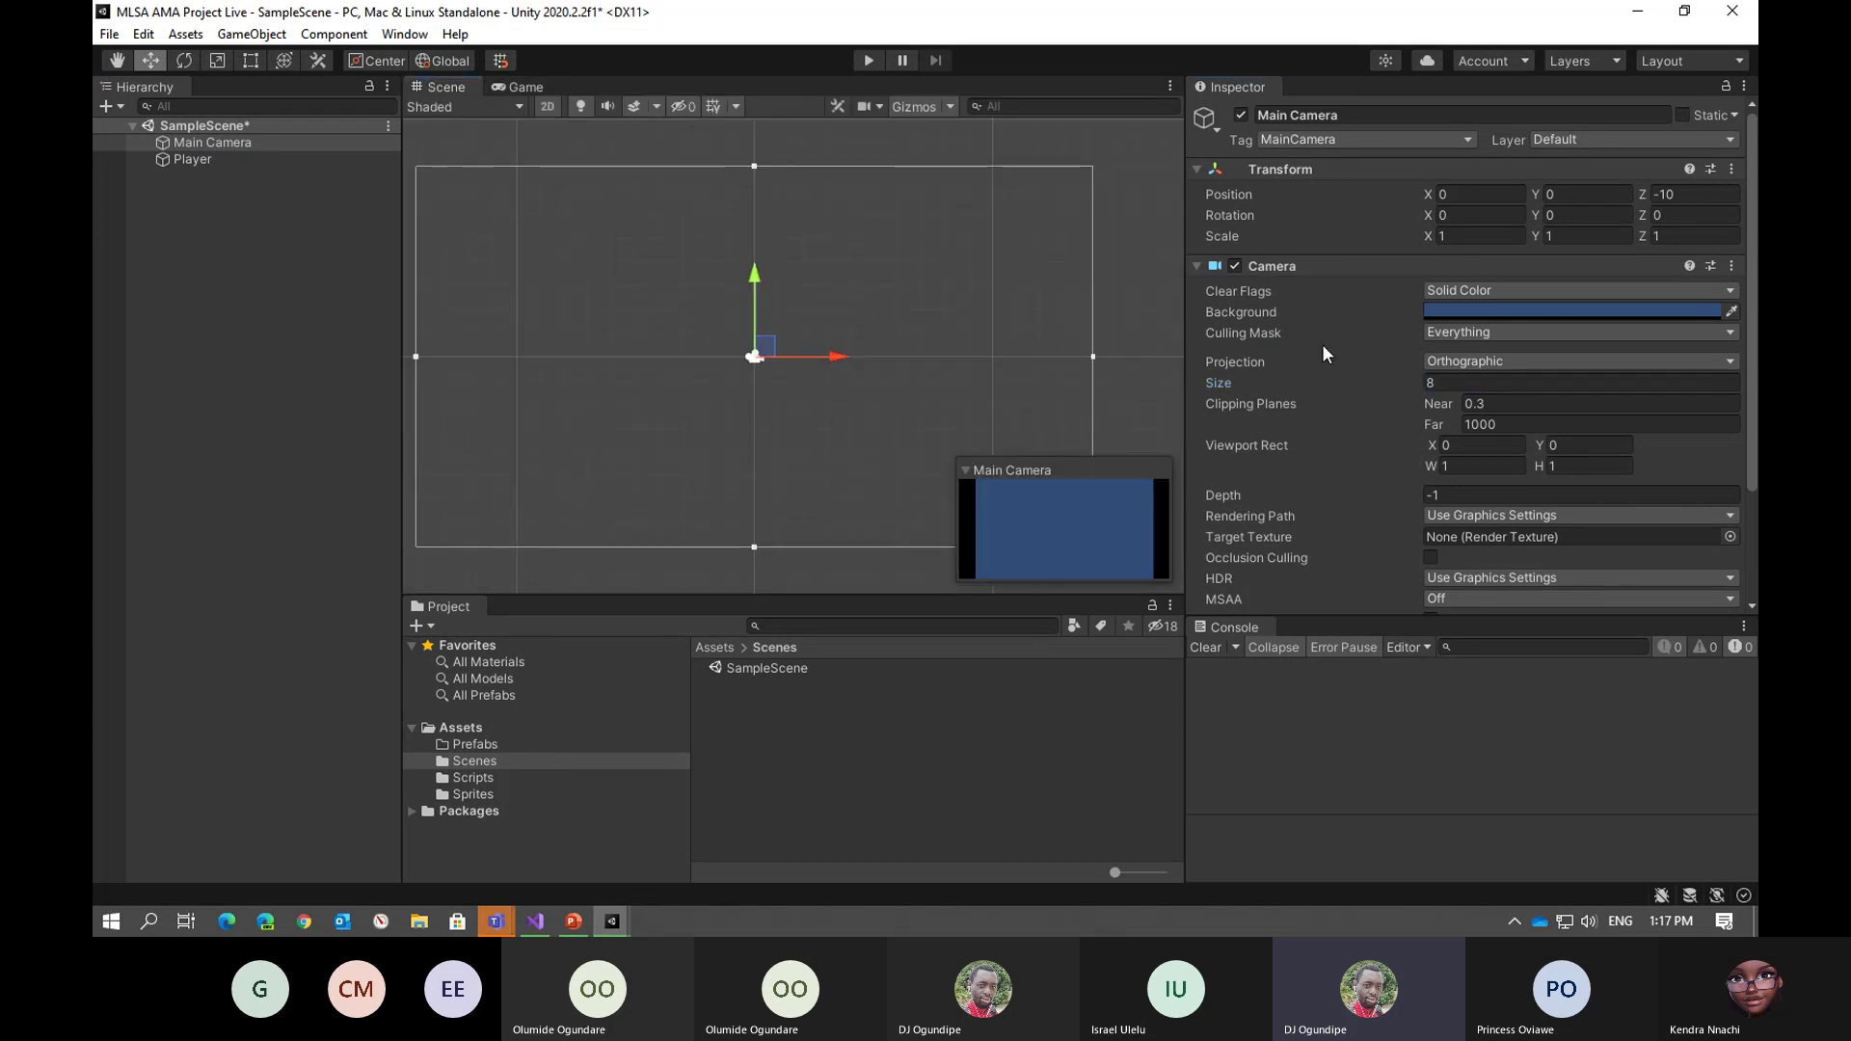
Try a Main Camera size of 5, then restore it to 8 to compare the camera frames
click(1455, 376)
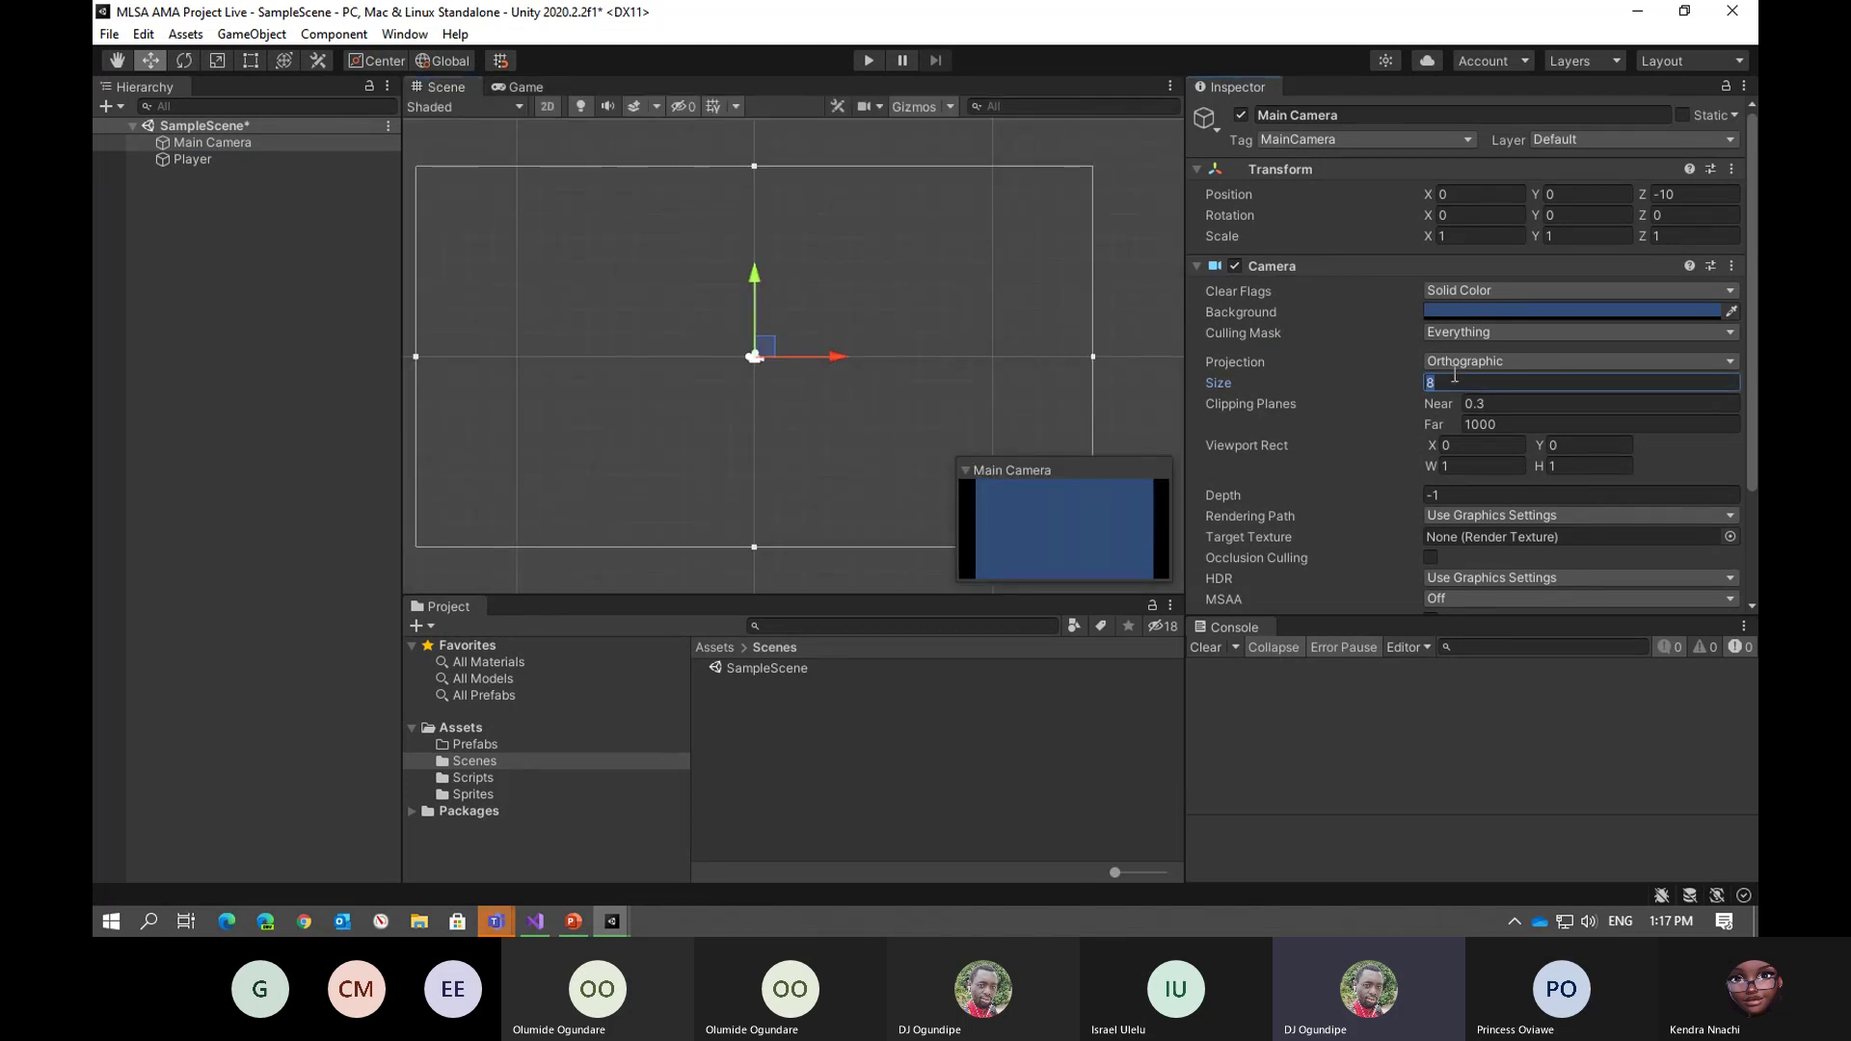
text(5)
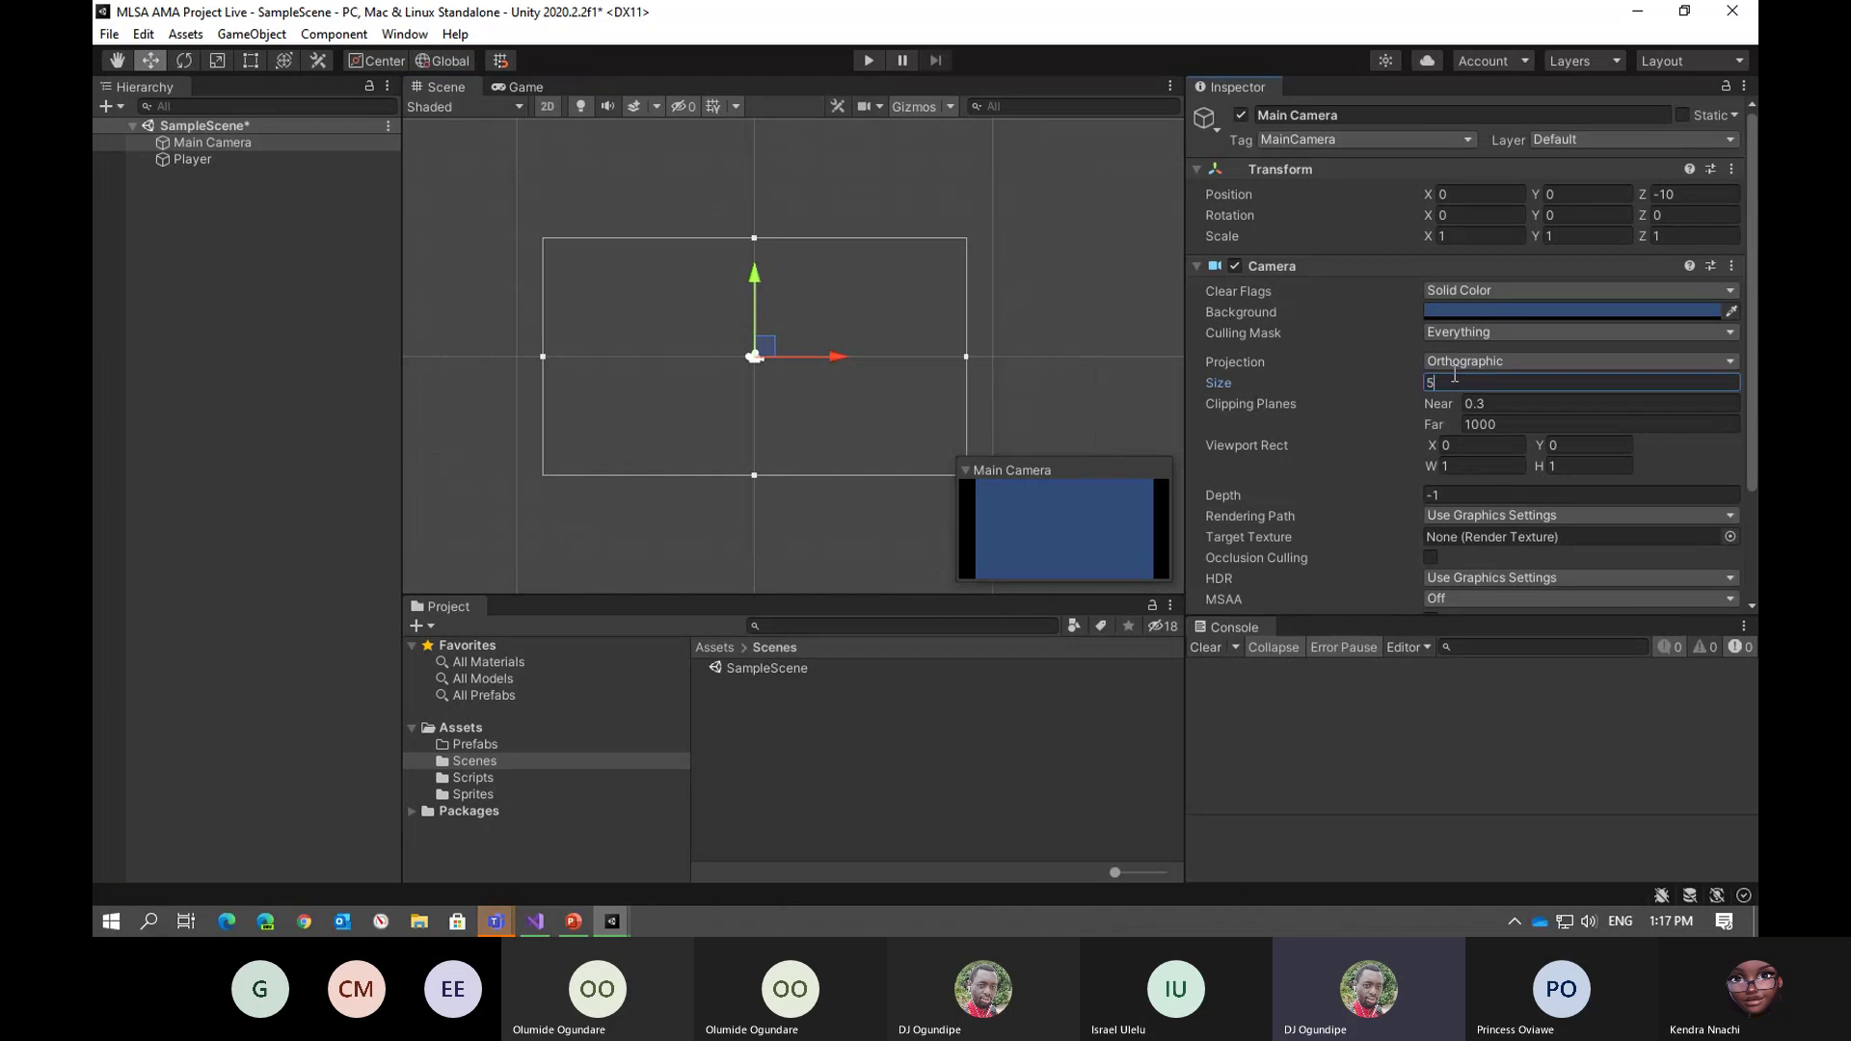
key(BackSpace)
text(8)
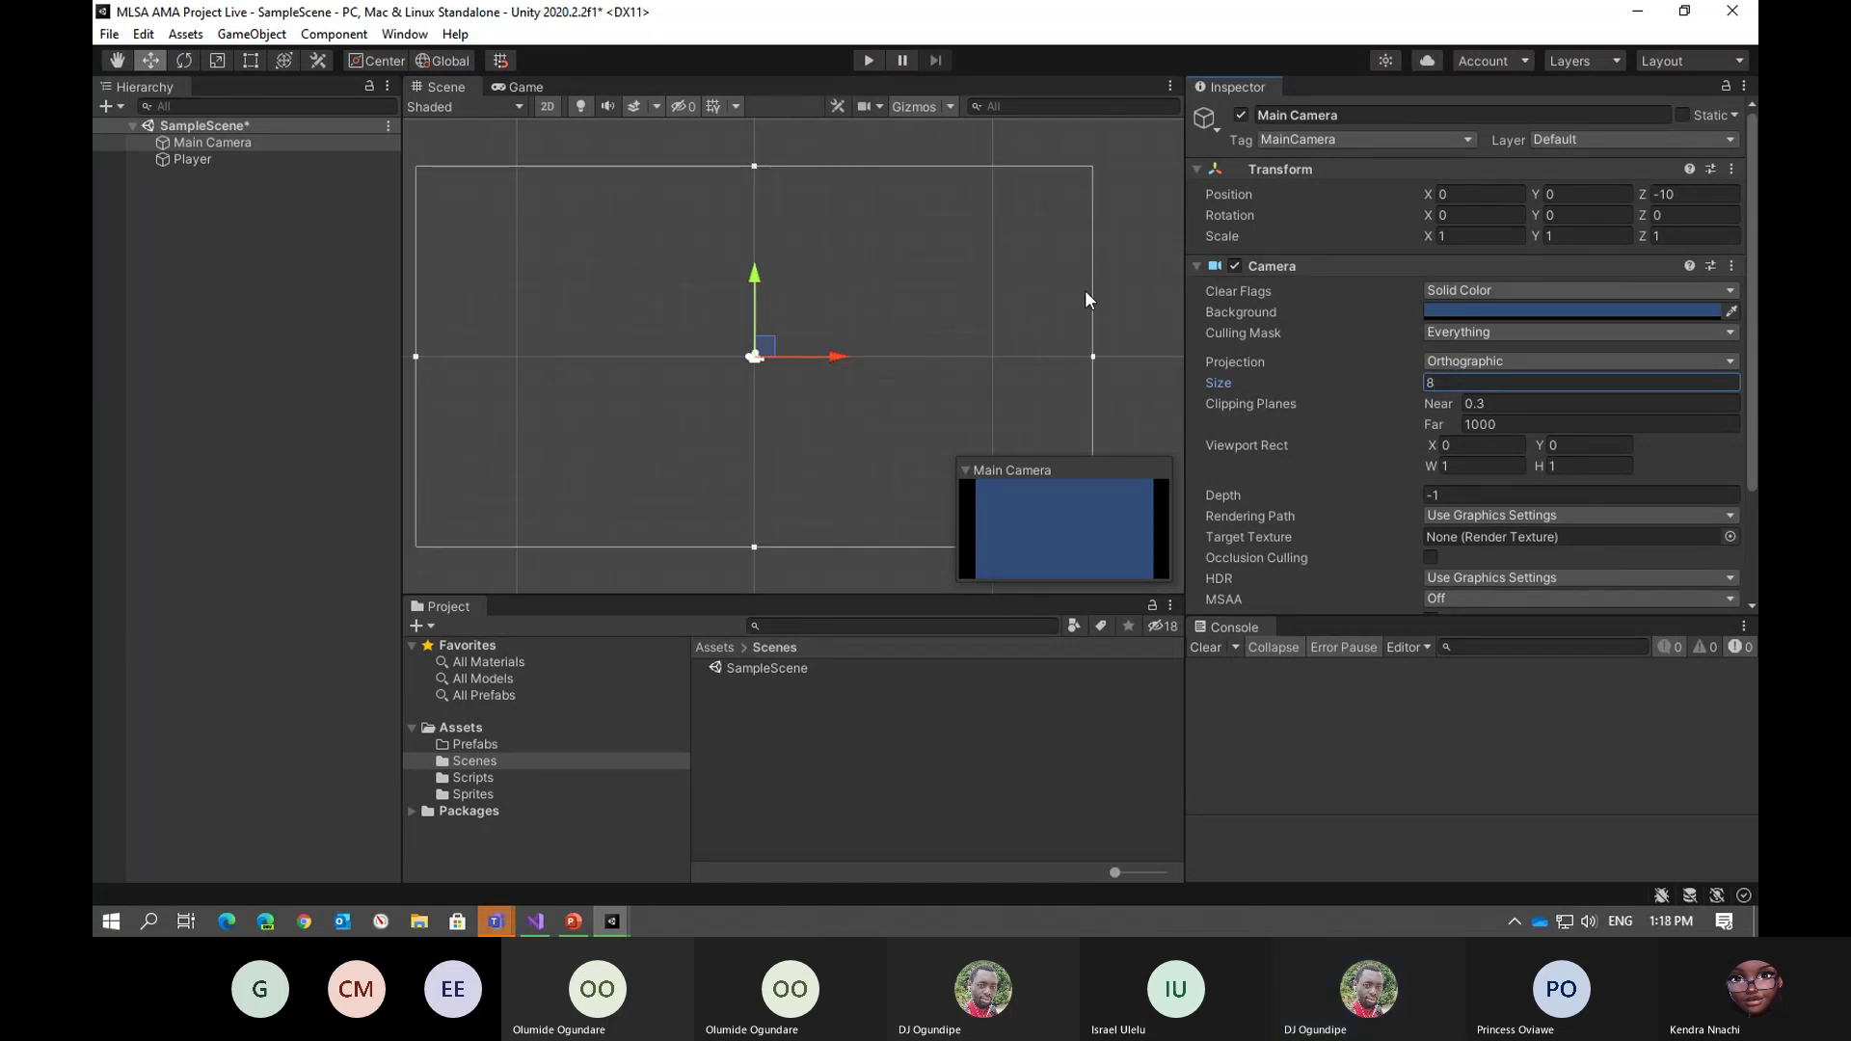
Move the Player object to the lower middle of the camera frame, setting its position to X 0 and Y -6.5
click(212, 160)
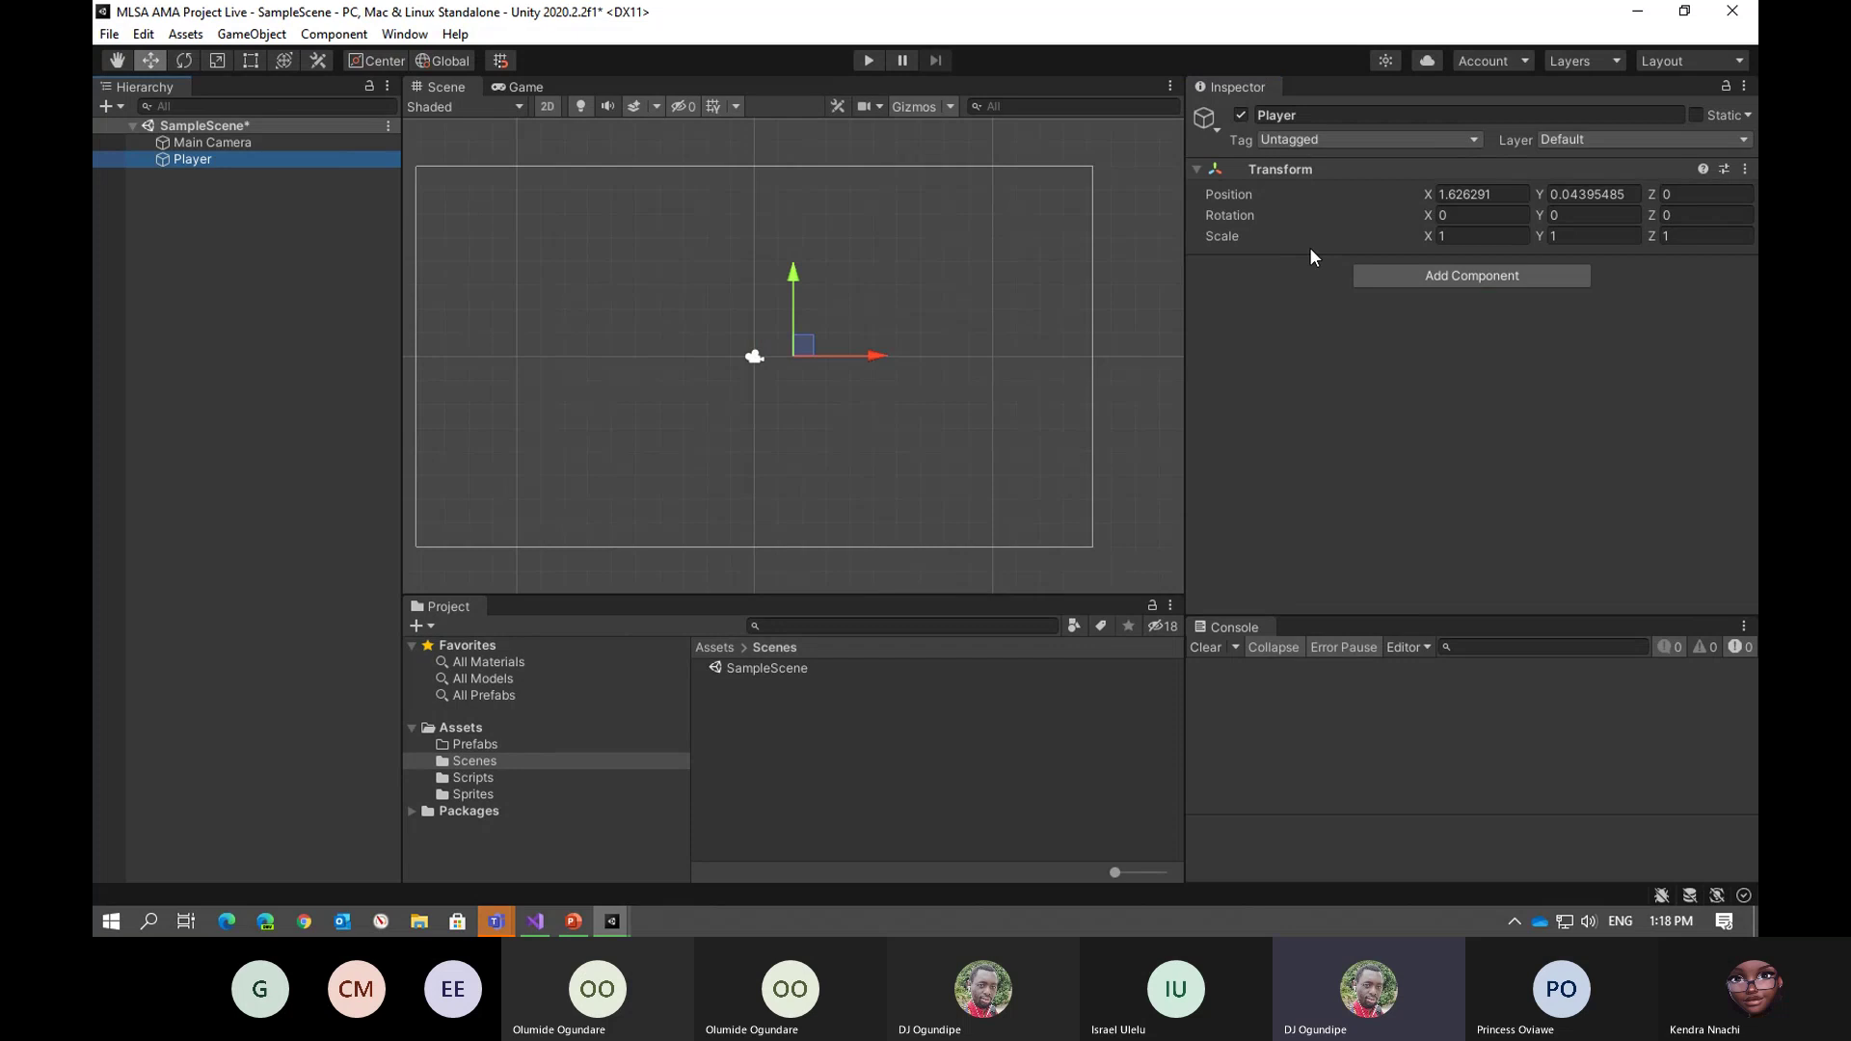
drag(803, 345, 763, 502)
click(1482, 194)
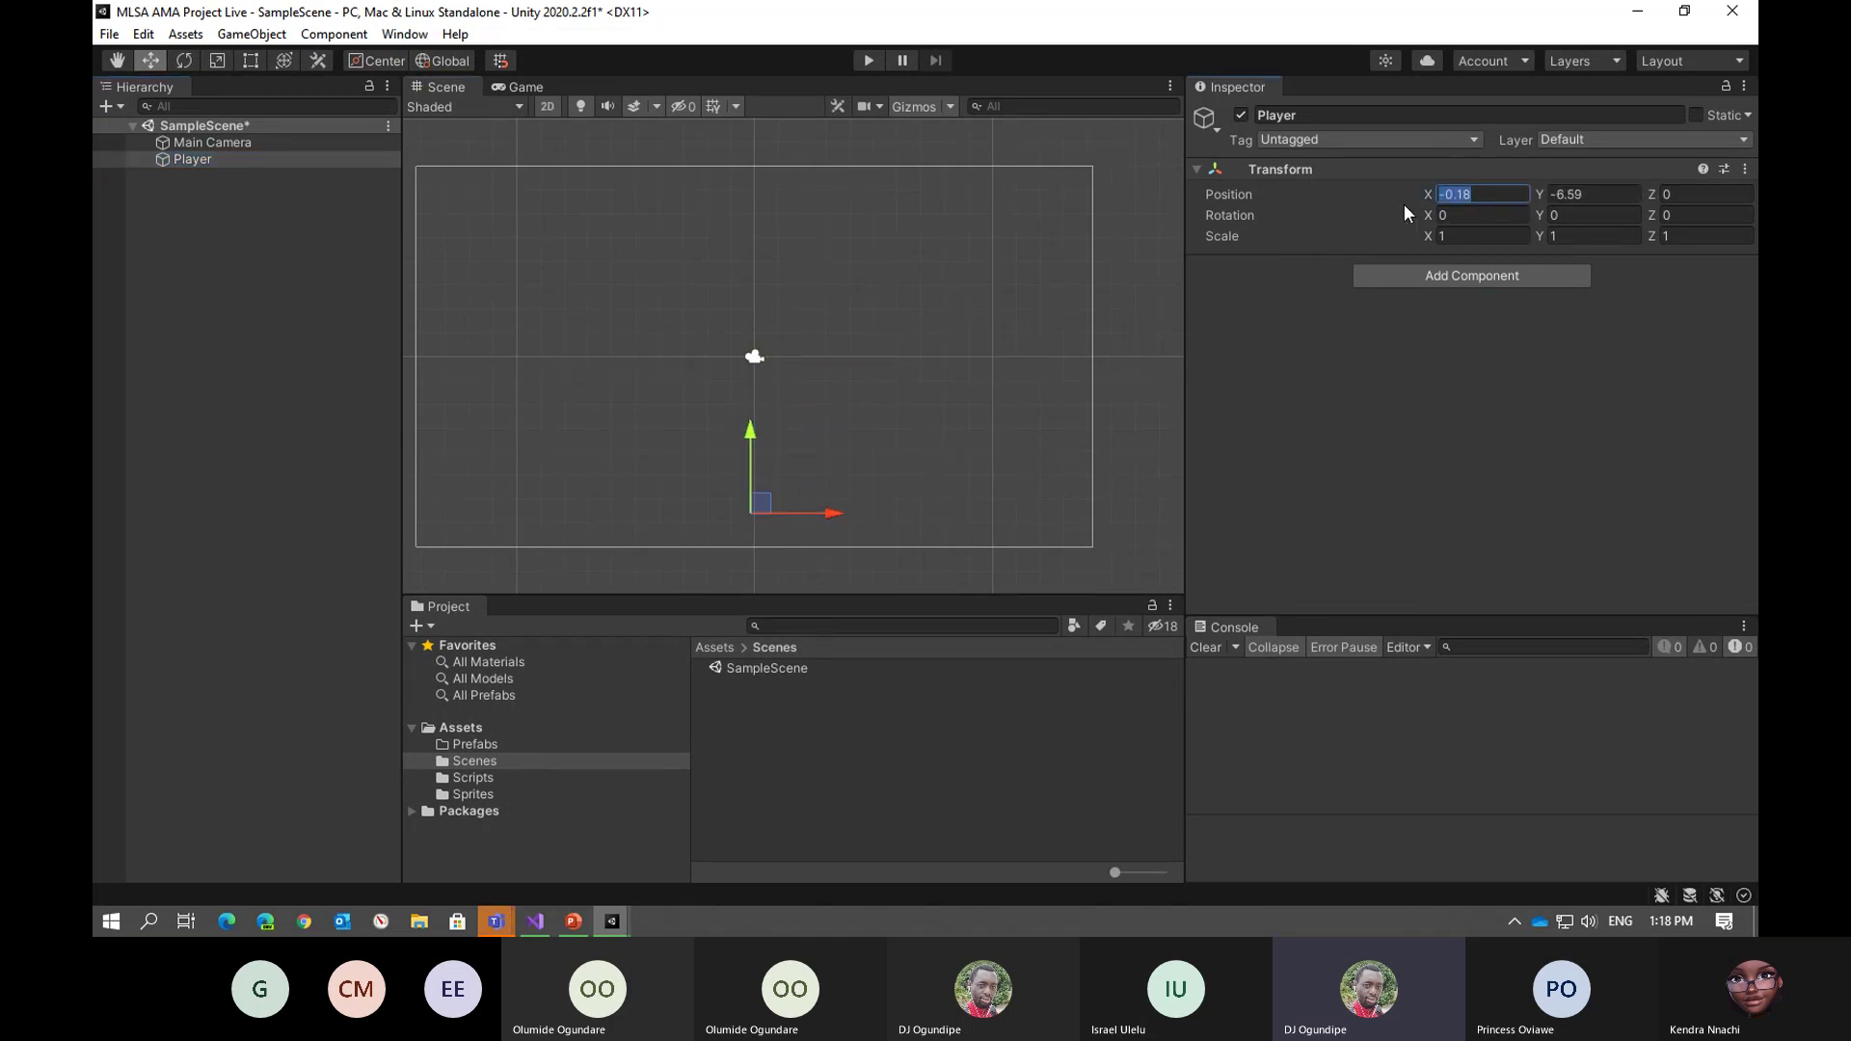
text(0)
key(Tab)
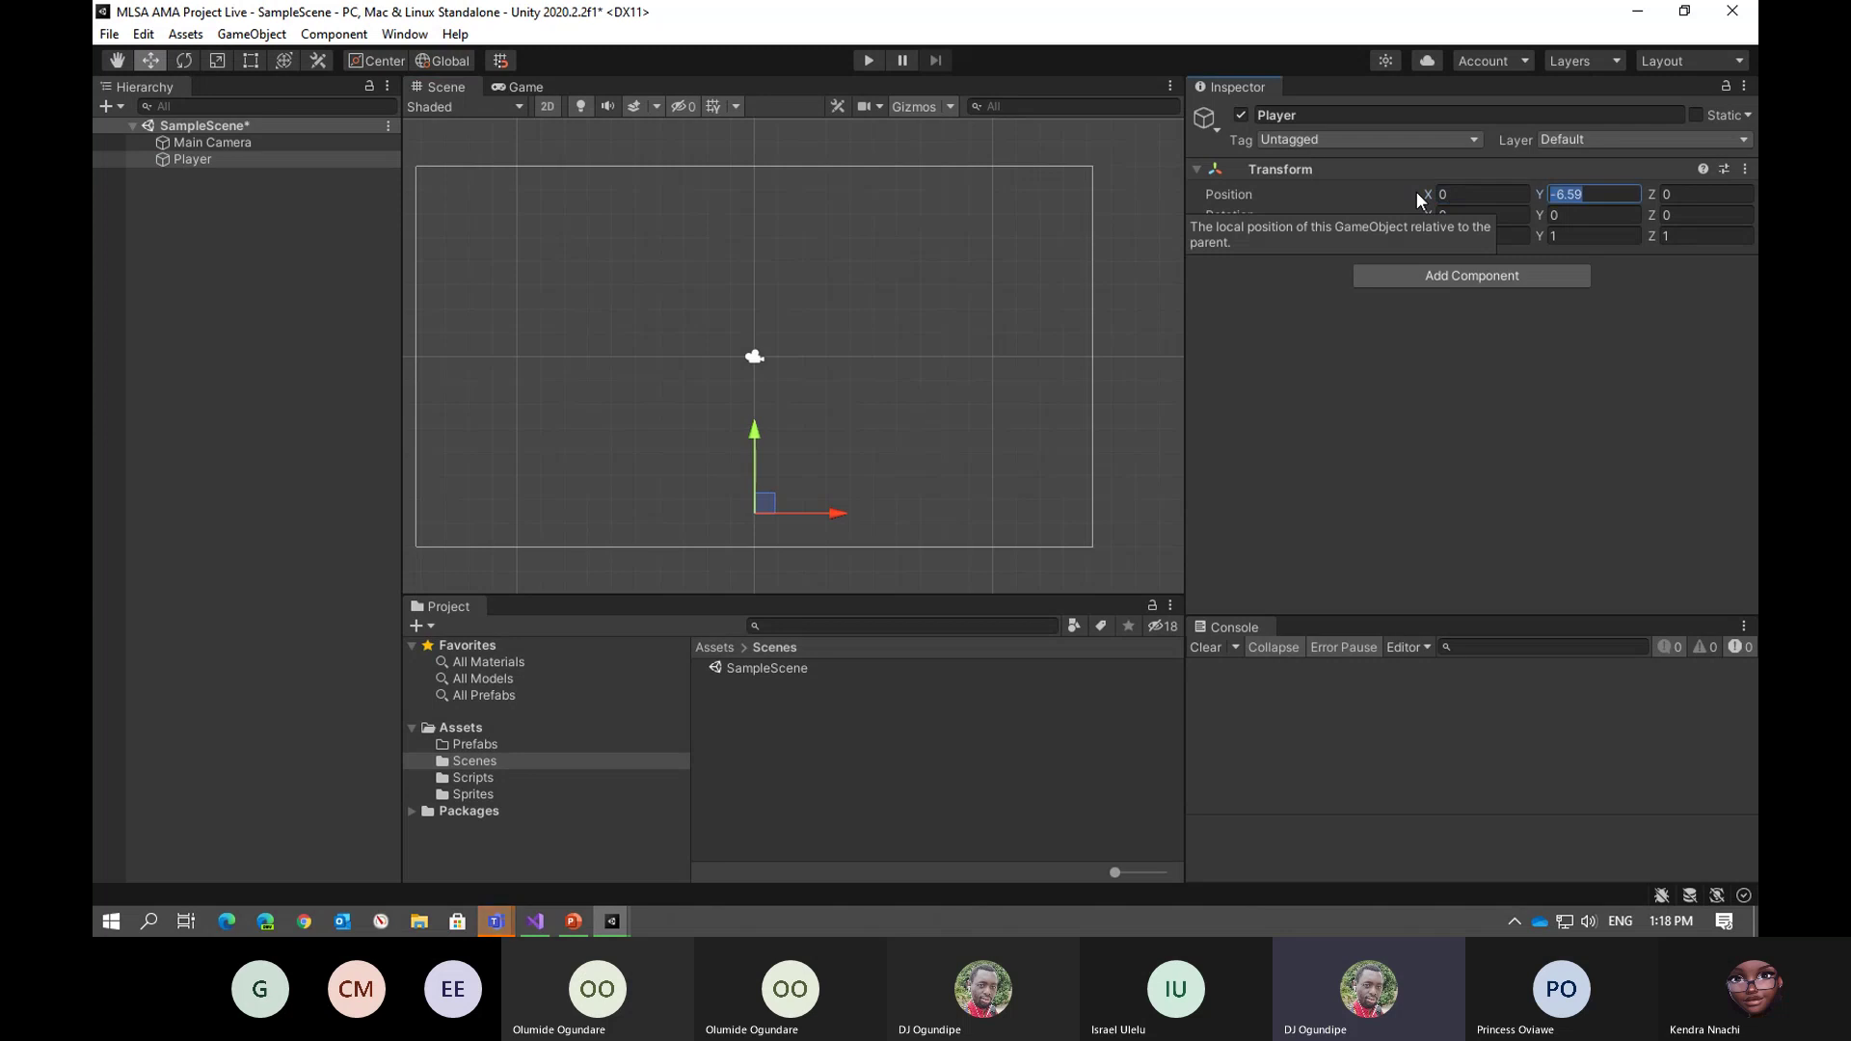
text(-6.)
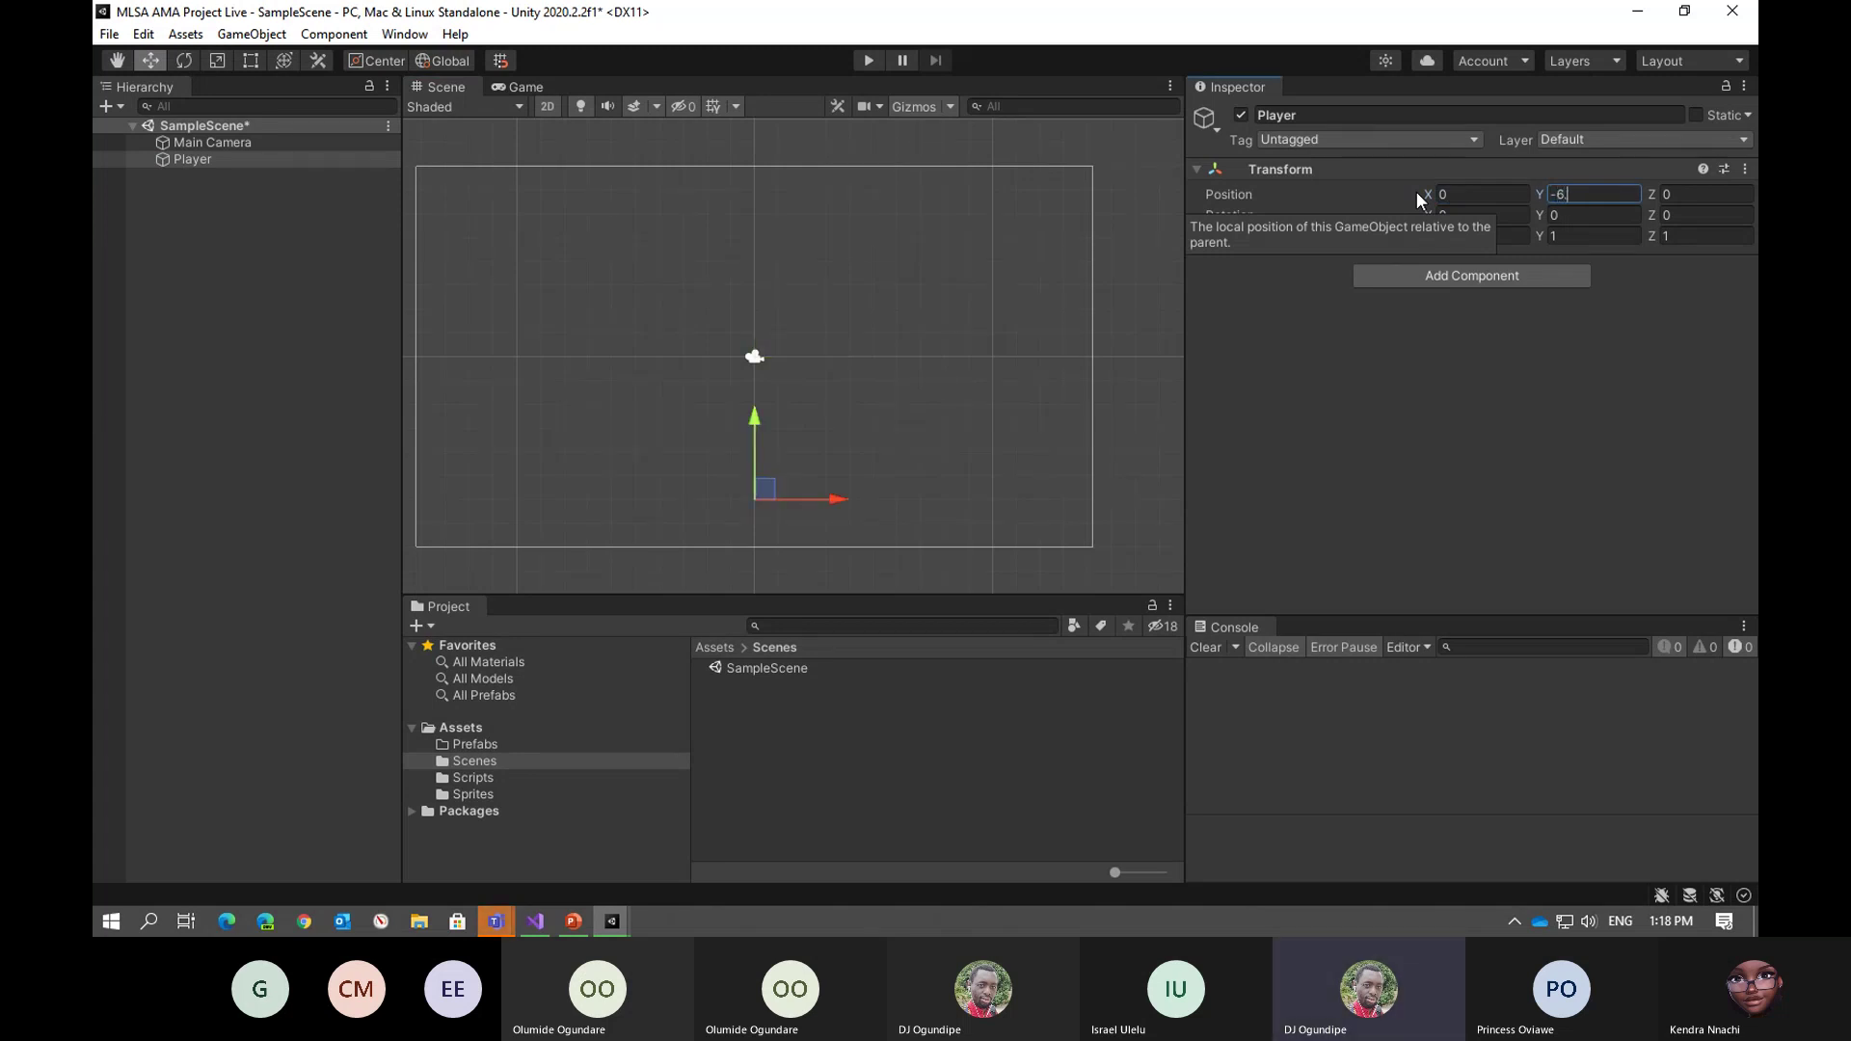
text(5)
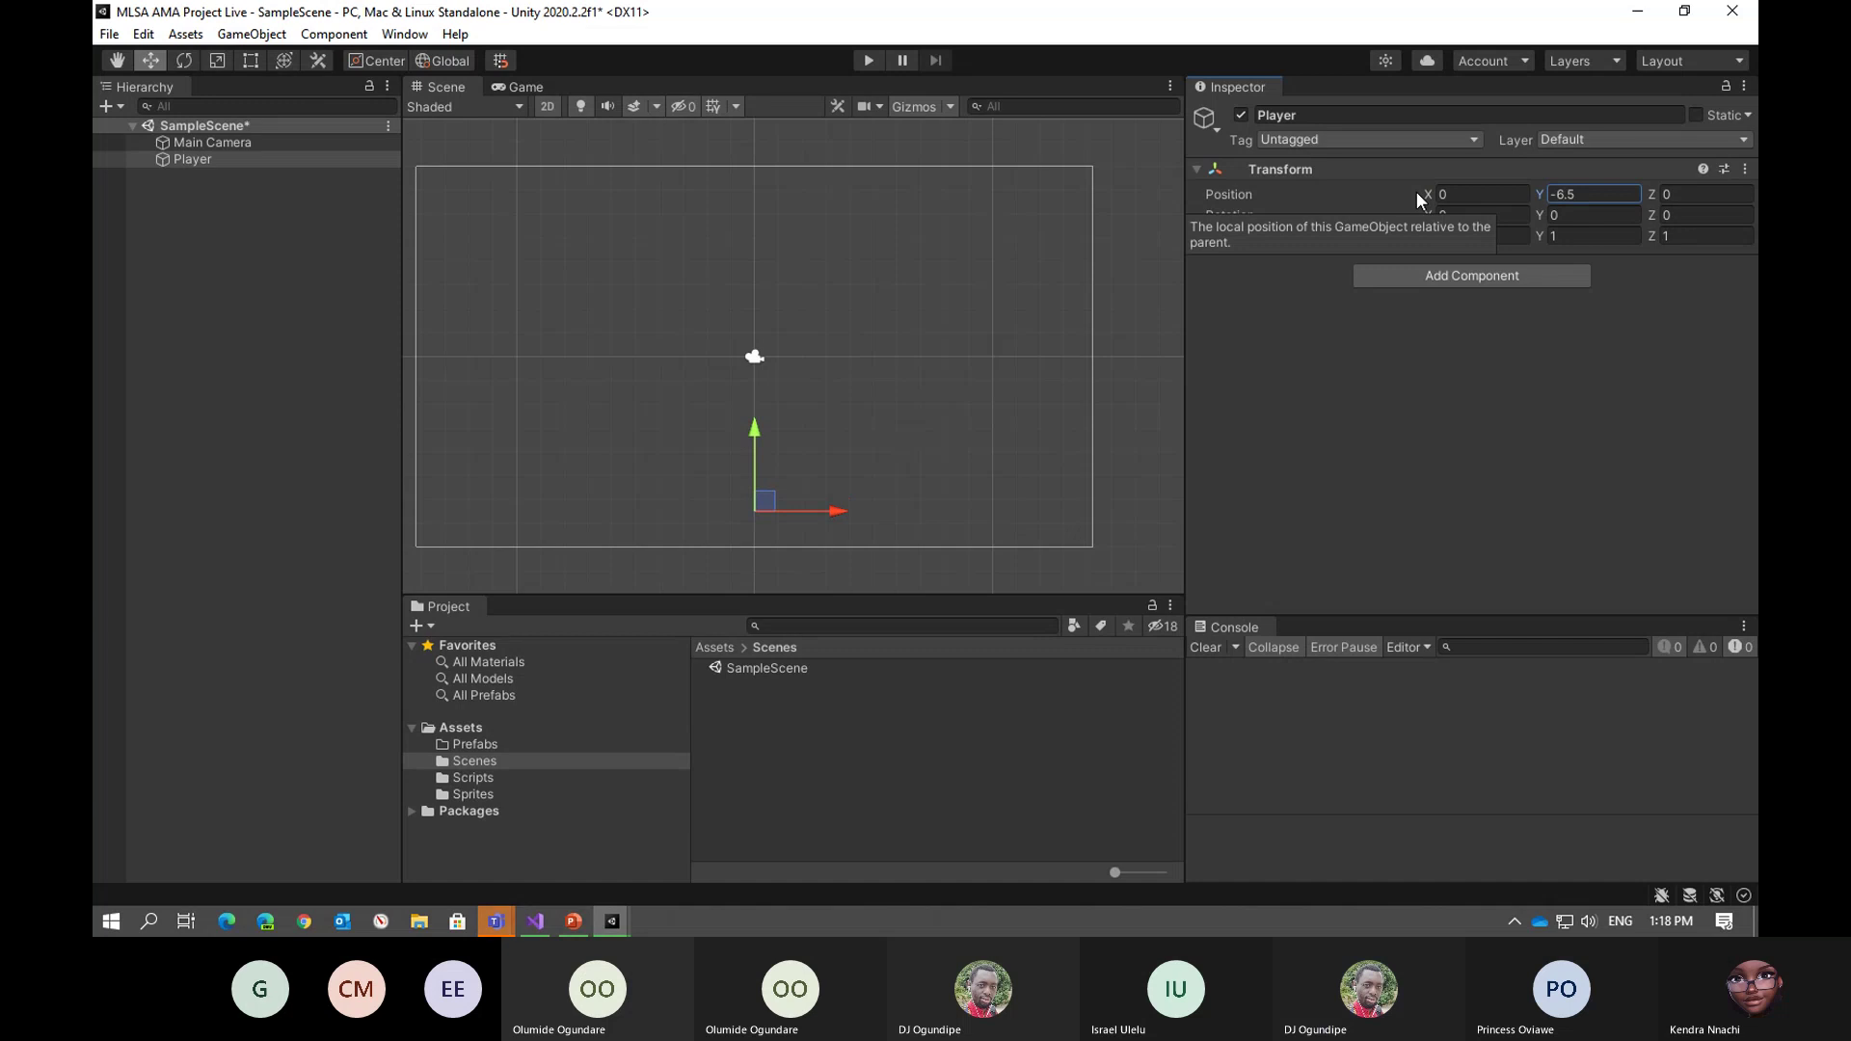
click(1345, 436)
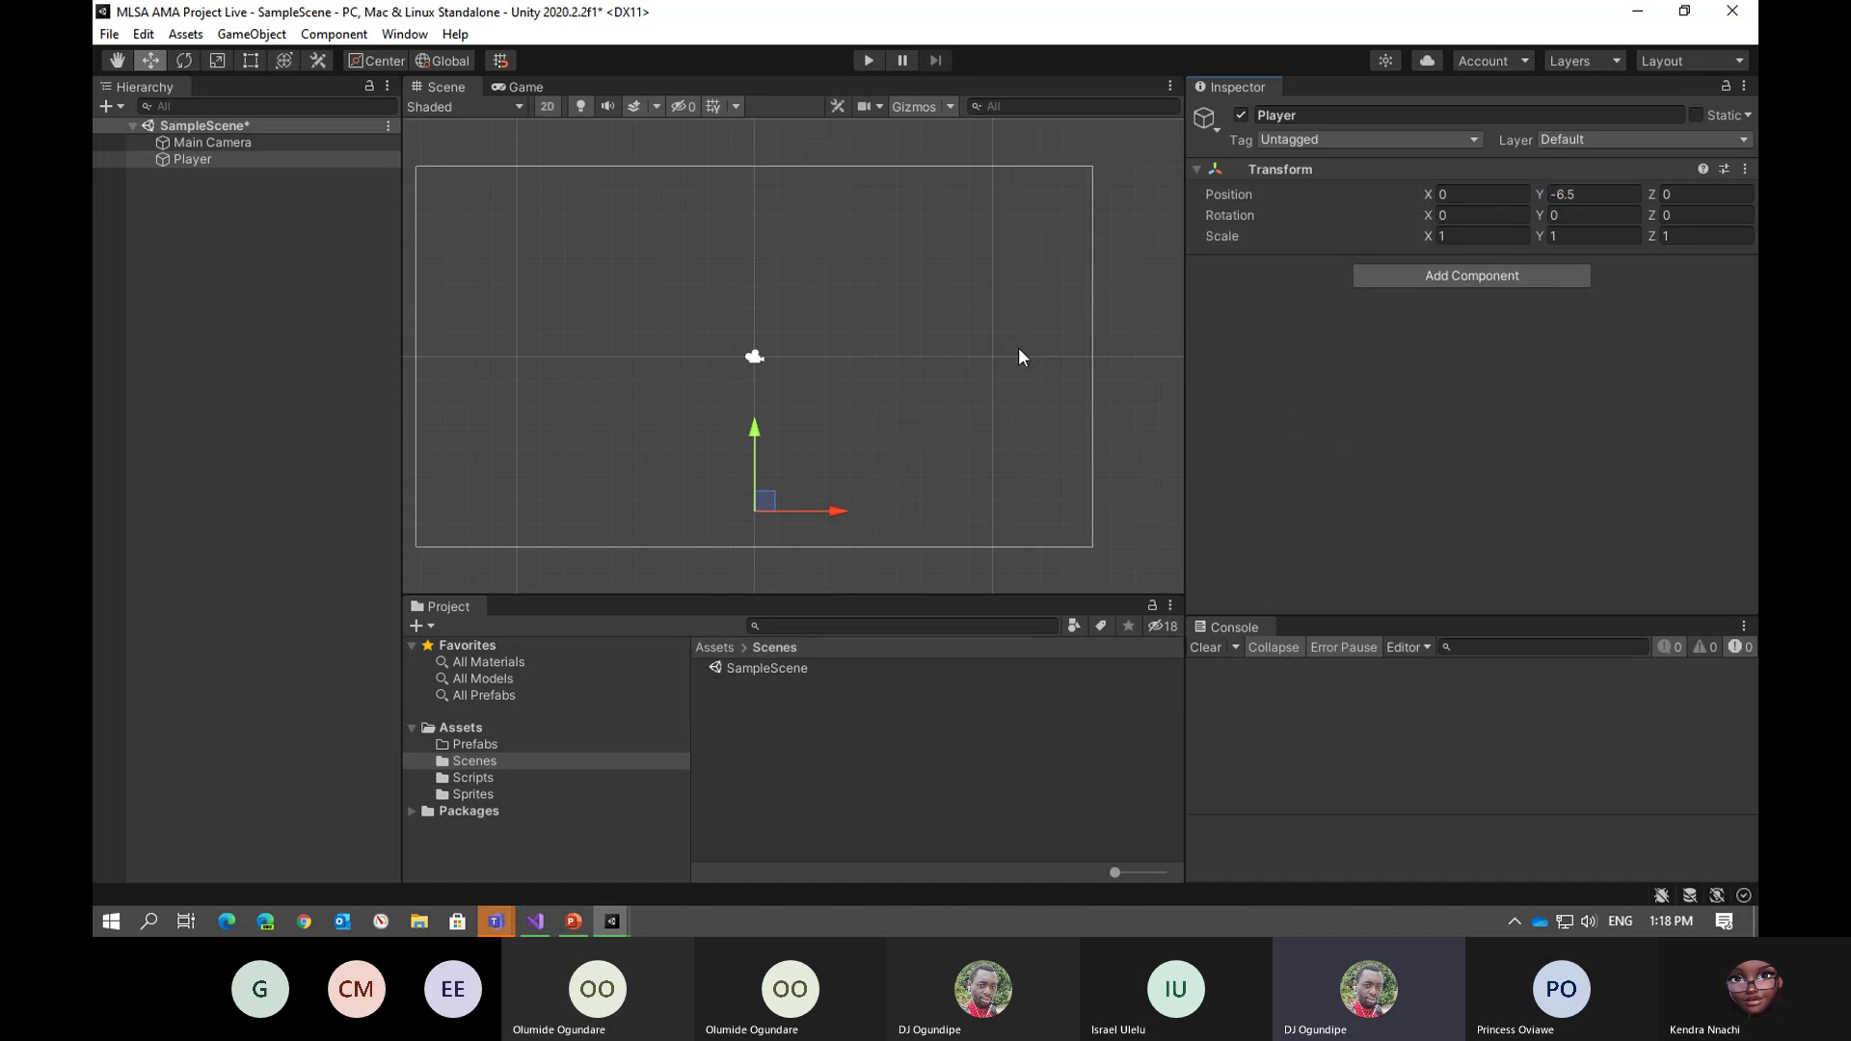
Add the Player script component to the Player object and collapse its Rigidbody 2D settings
click(1506, 276)
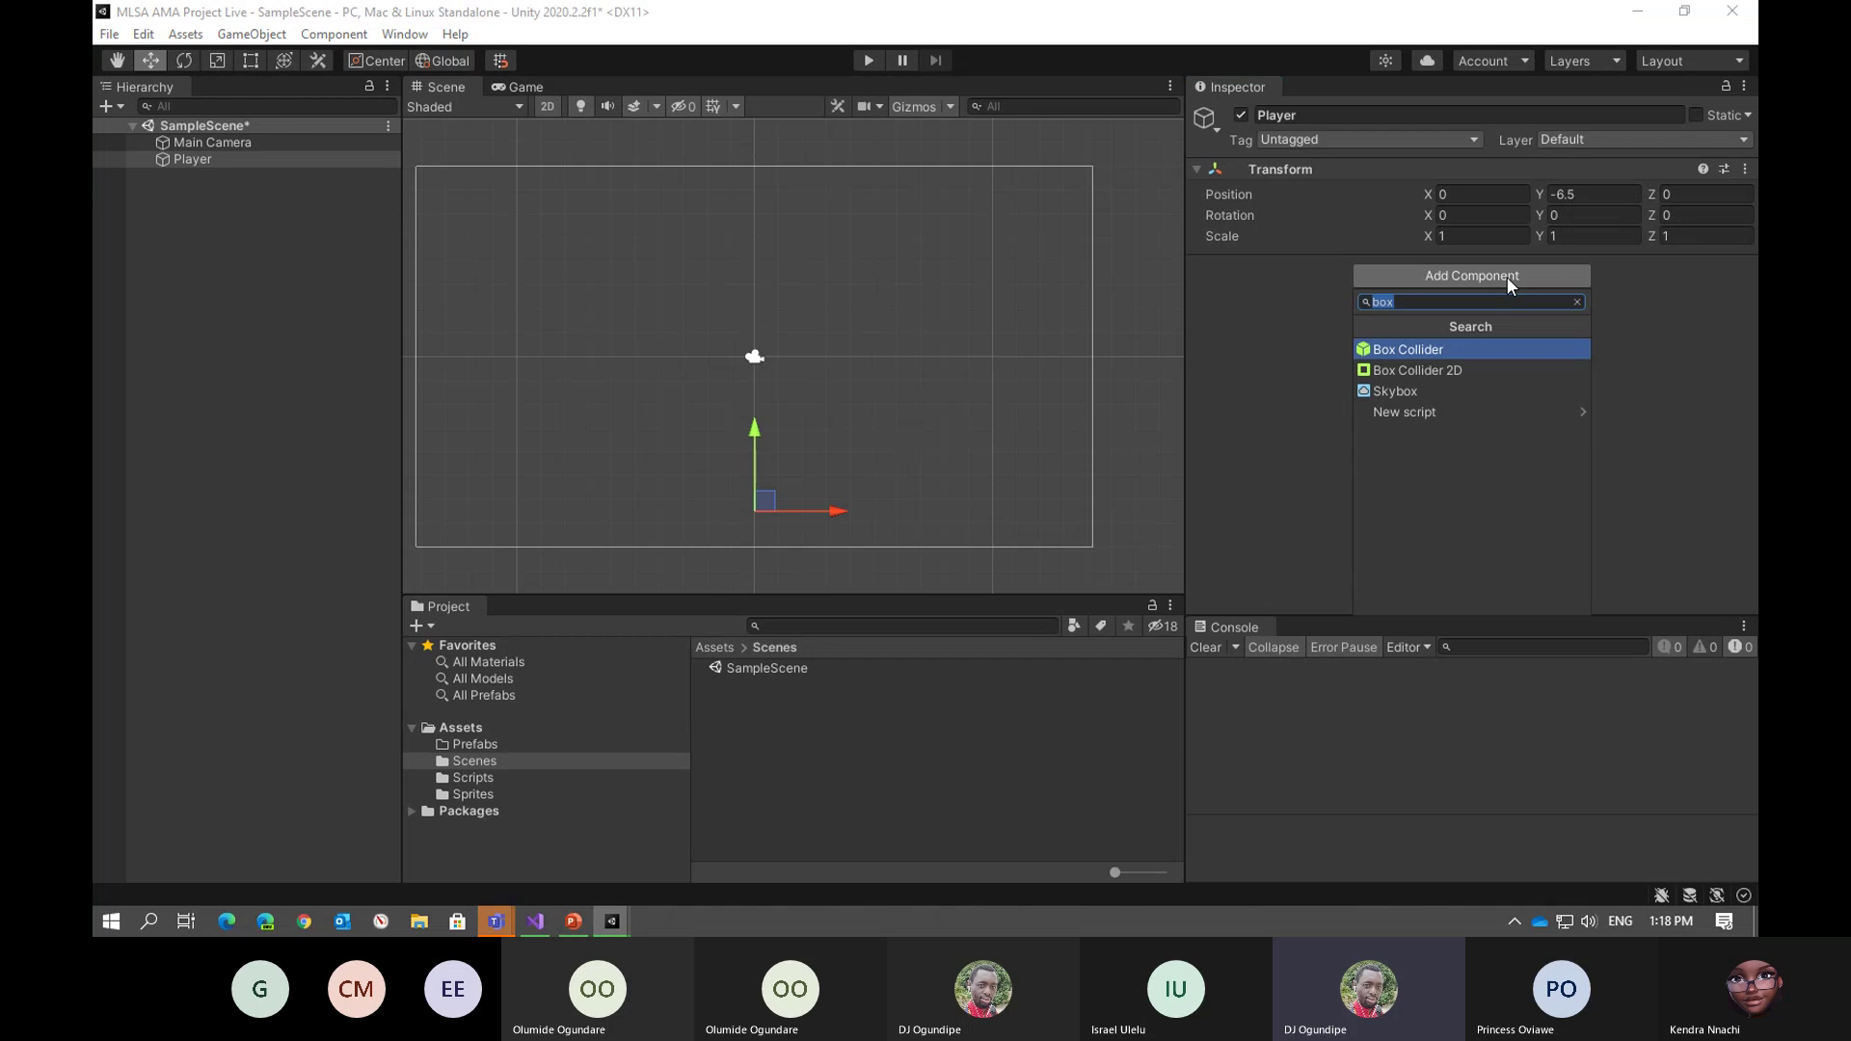
key(BackSpace)
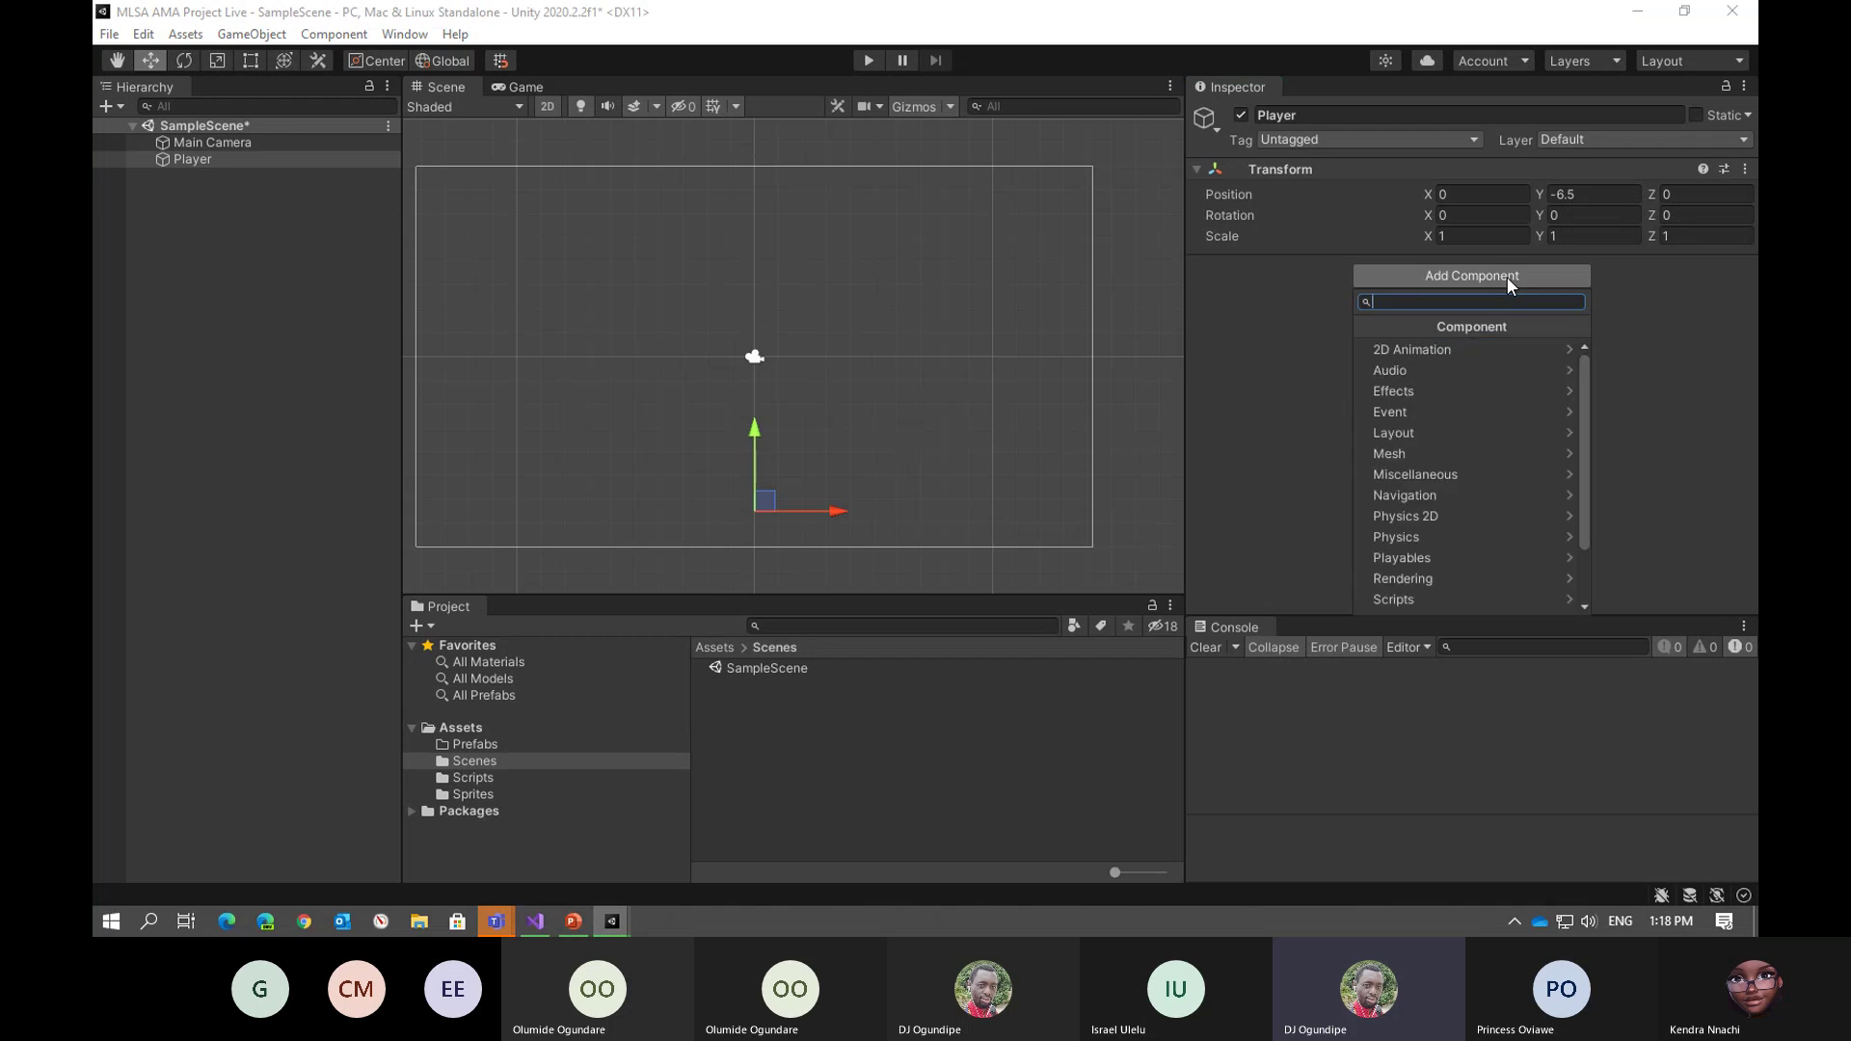
text(player)
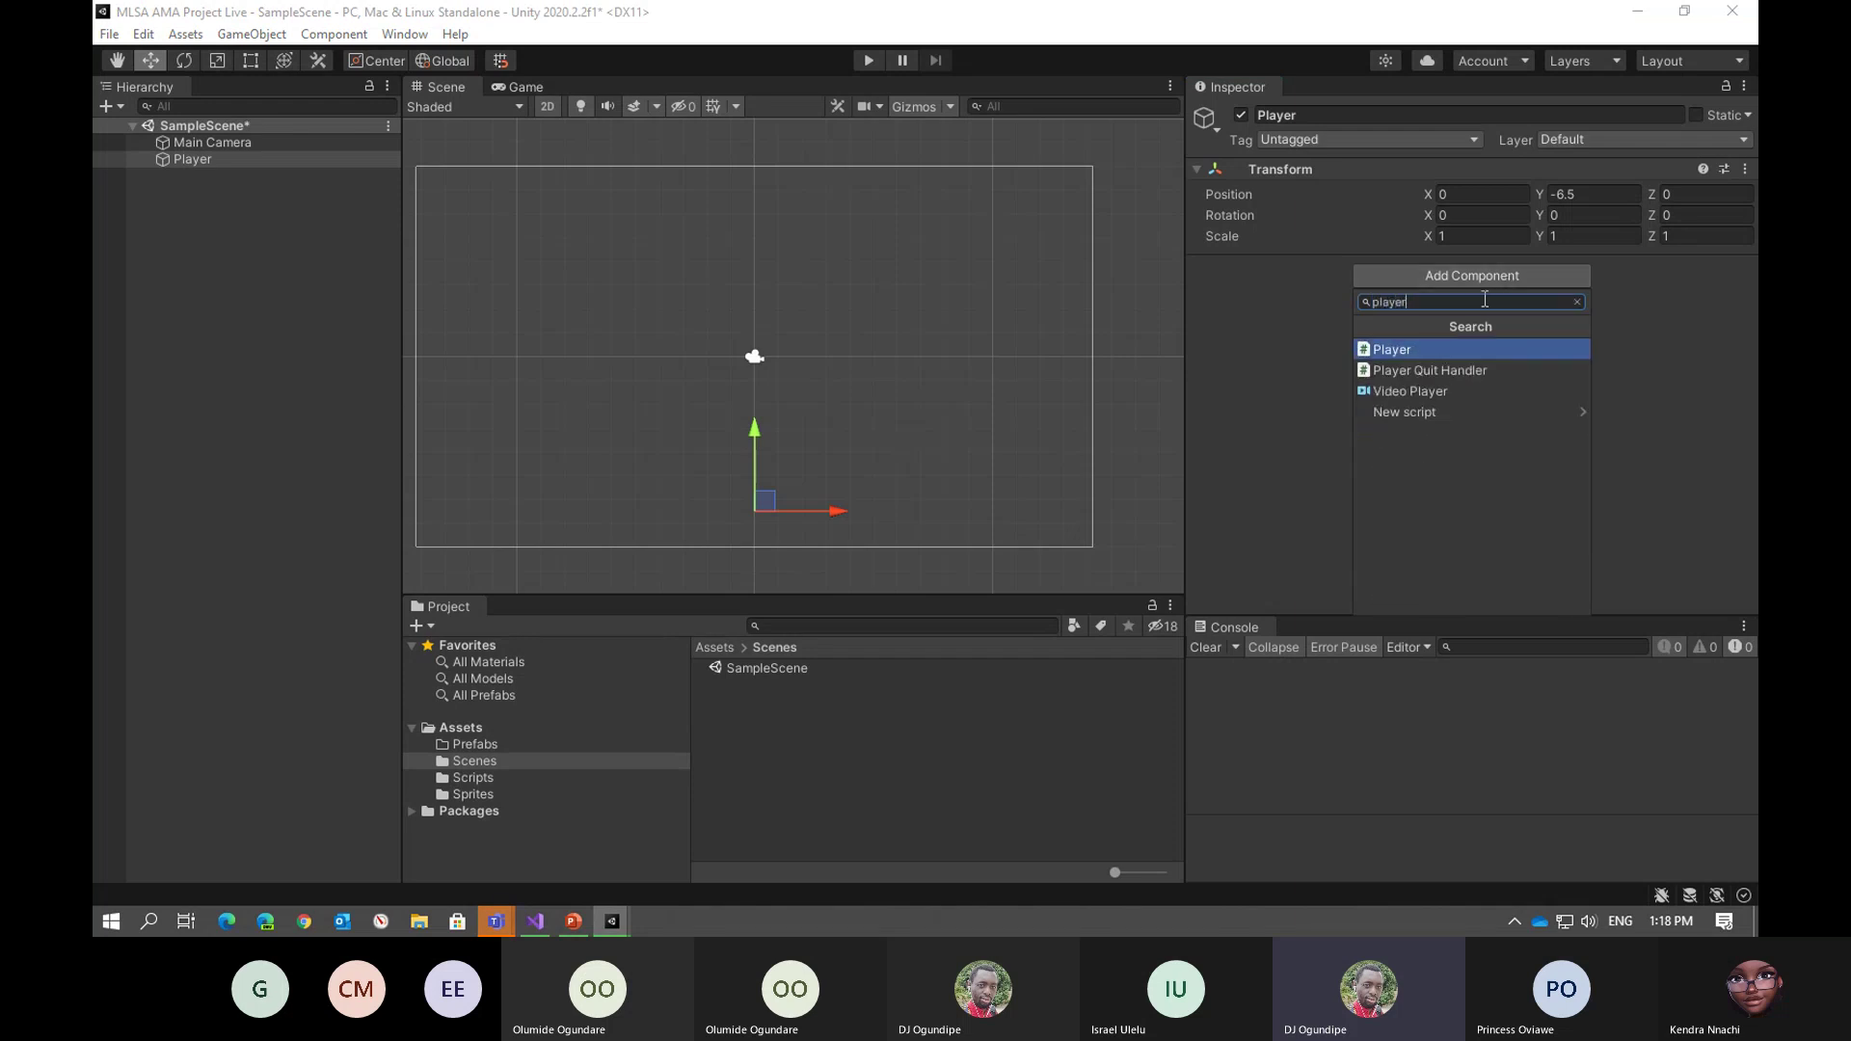
click(1405, 349)
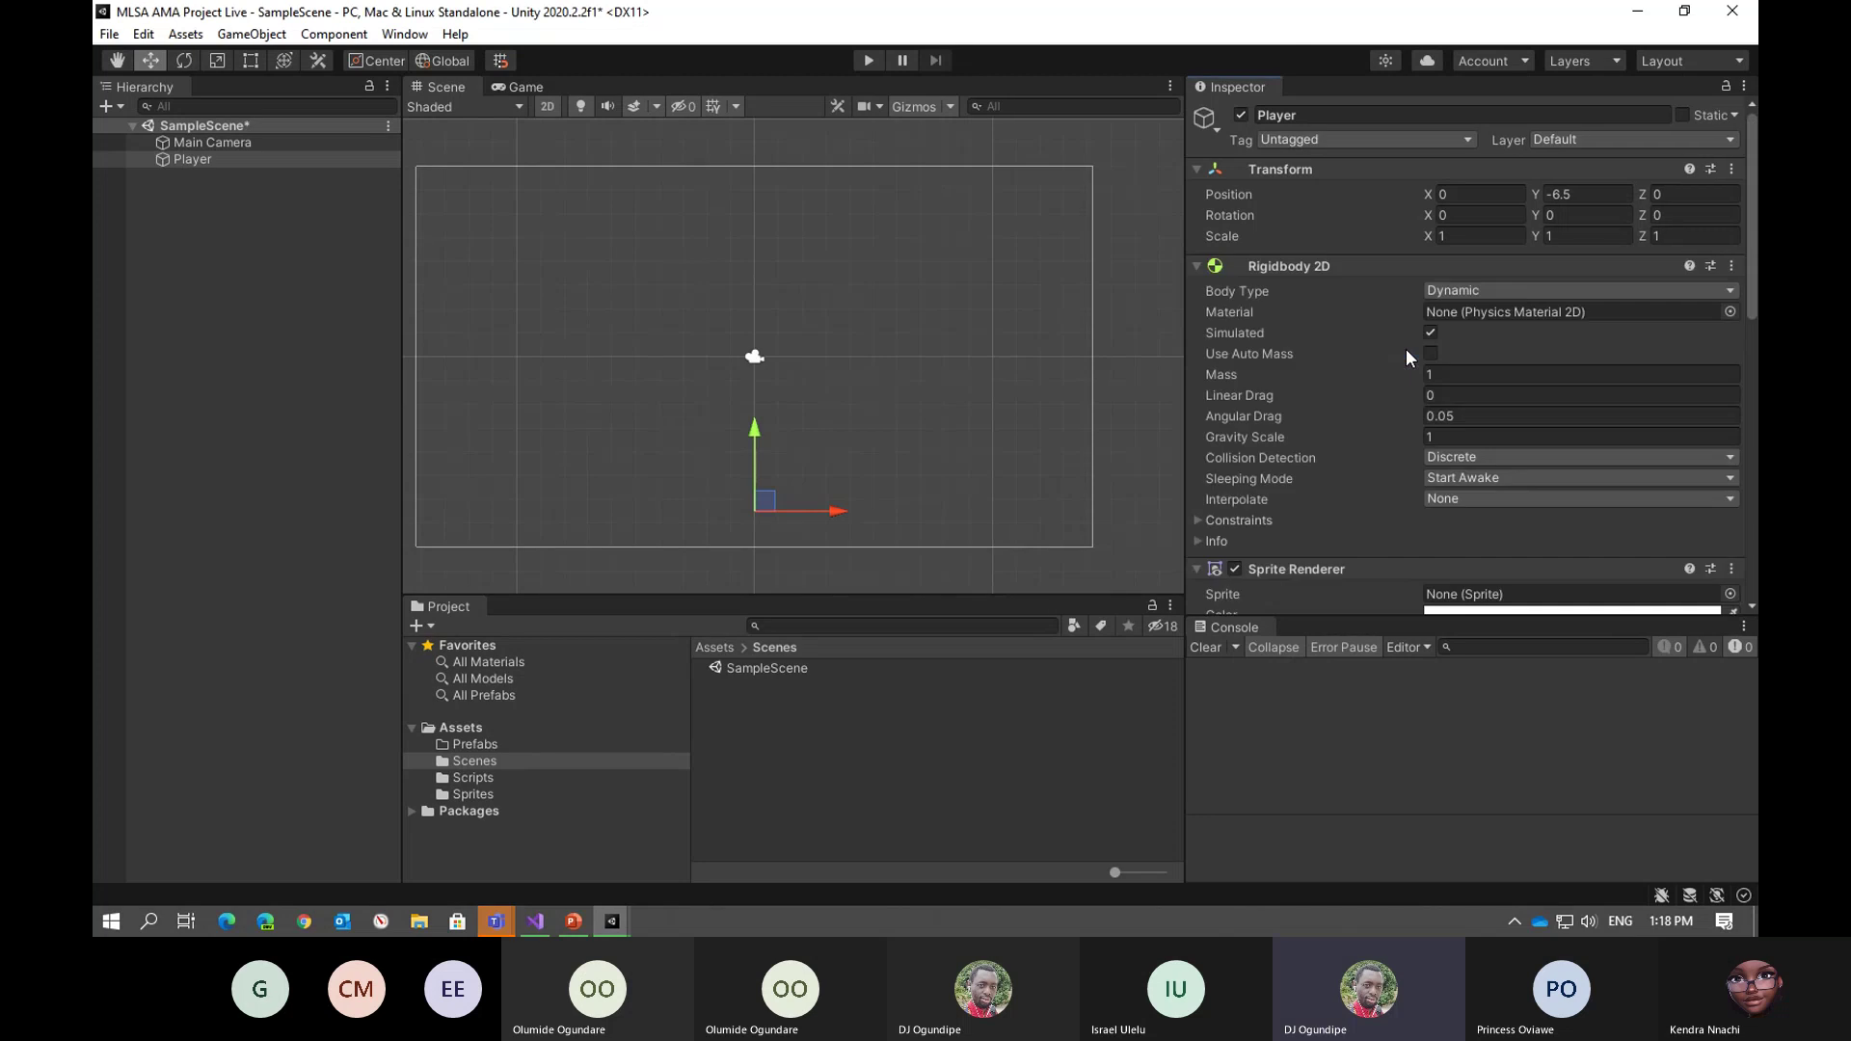
click(1194, 264)
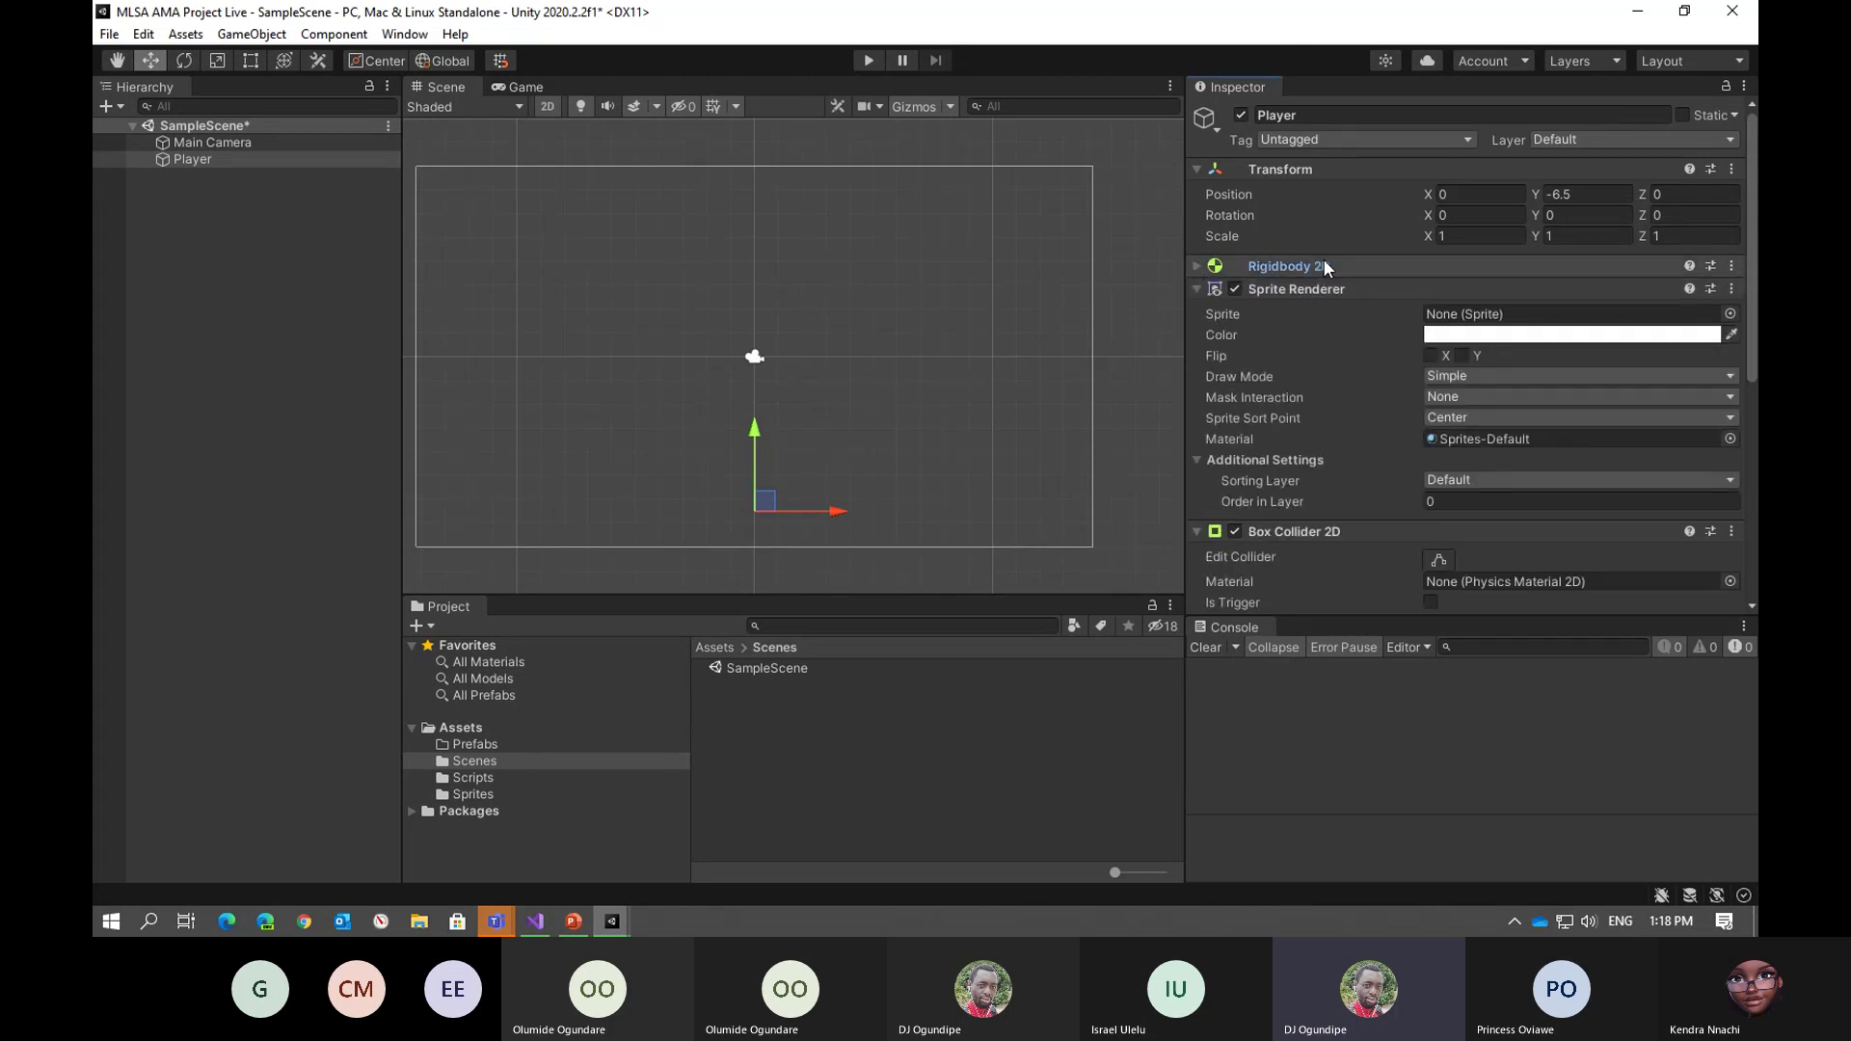
Collapse the Player's Box Collider 2D settings and assign the Circle sprite to its Sprite Renderer
click(1195, 290)
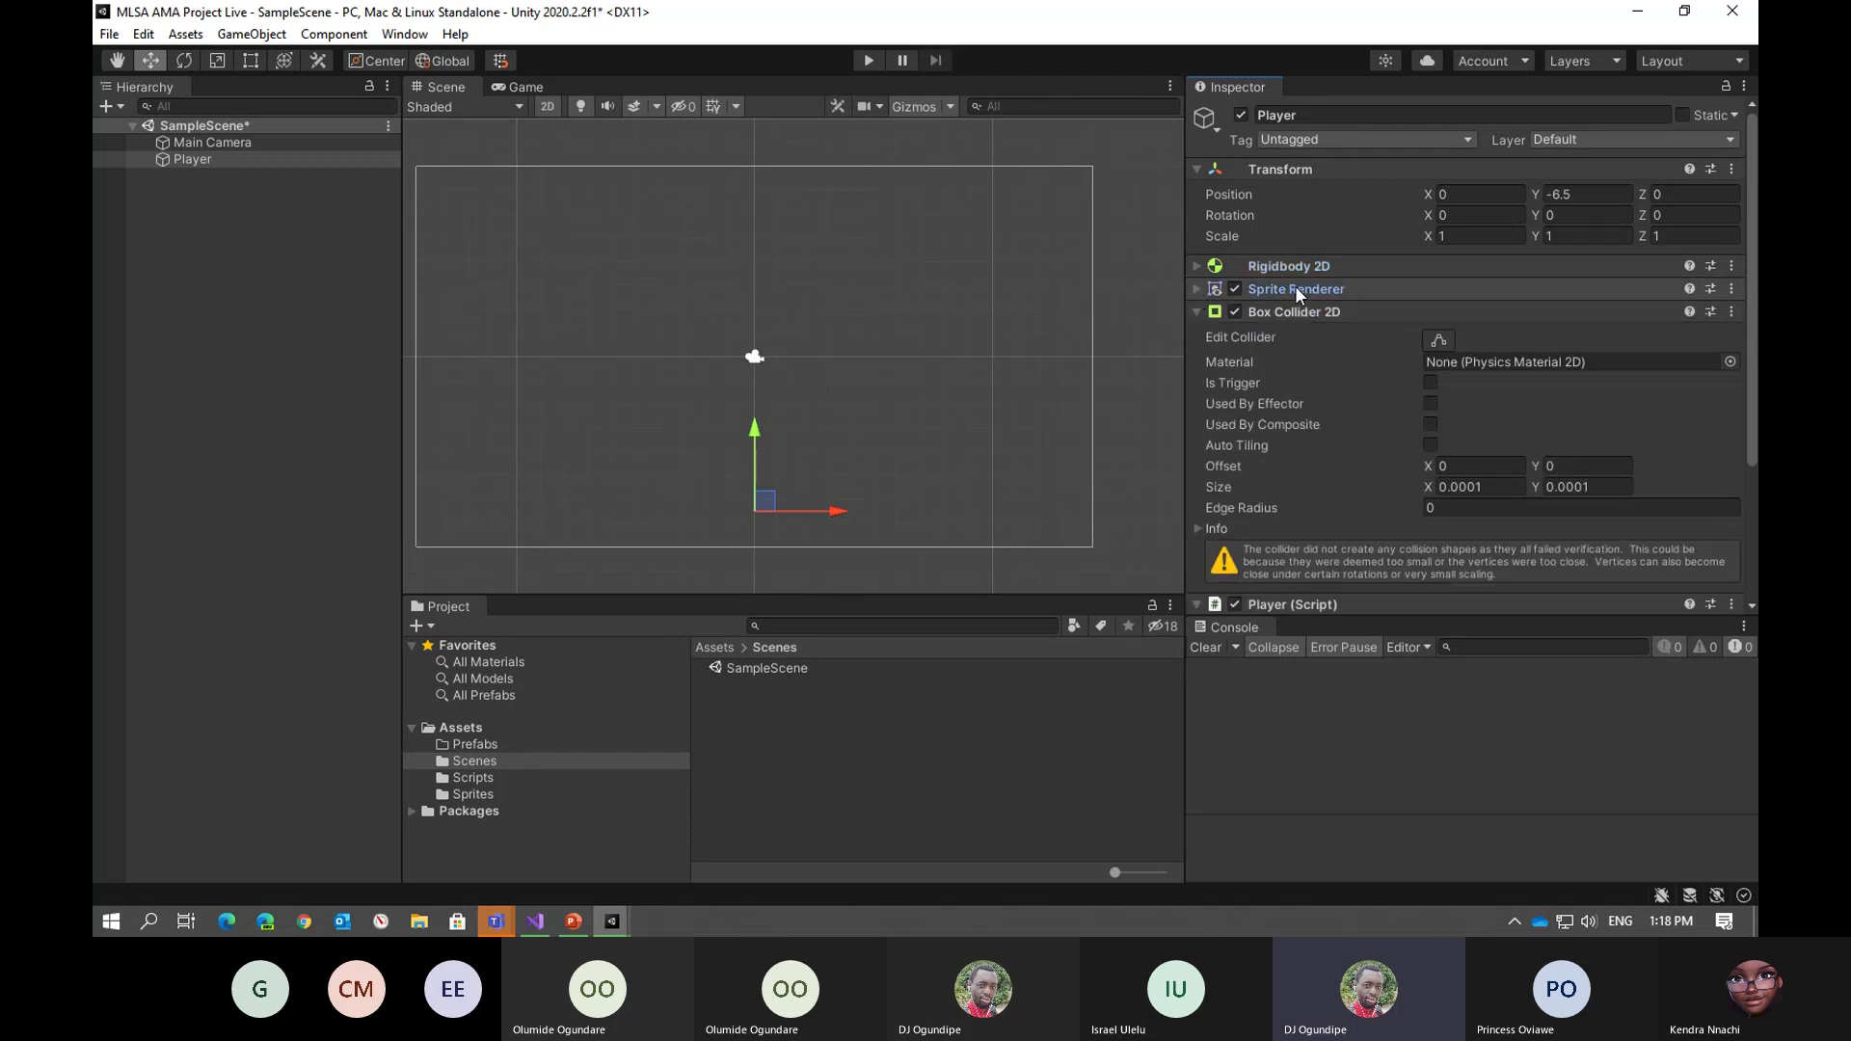
click(1196, 312)
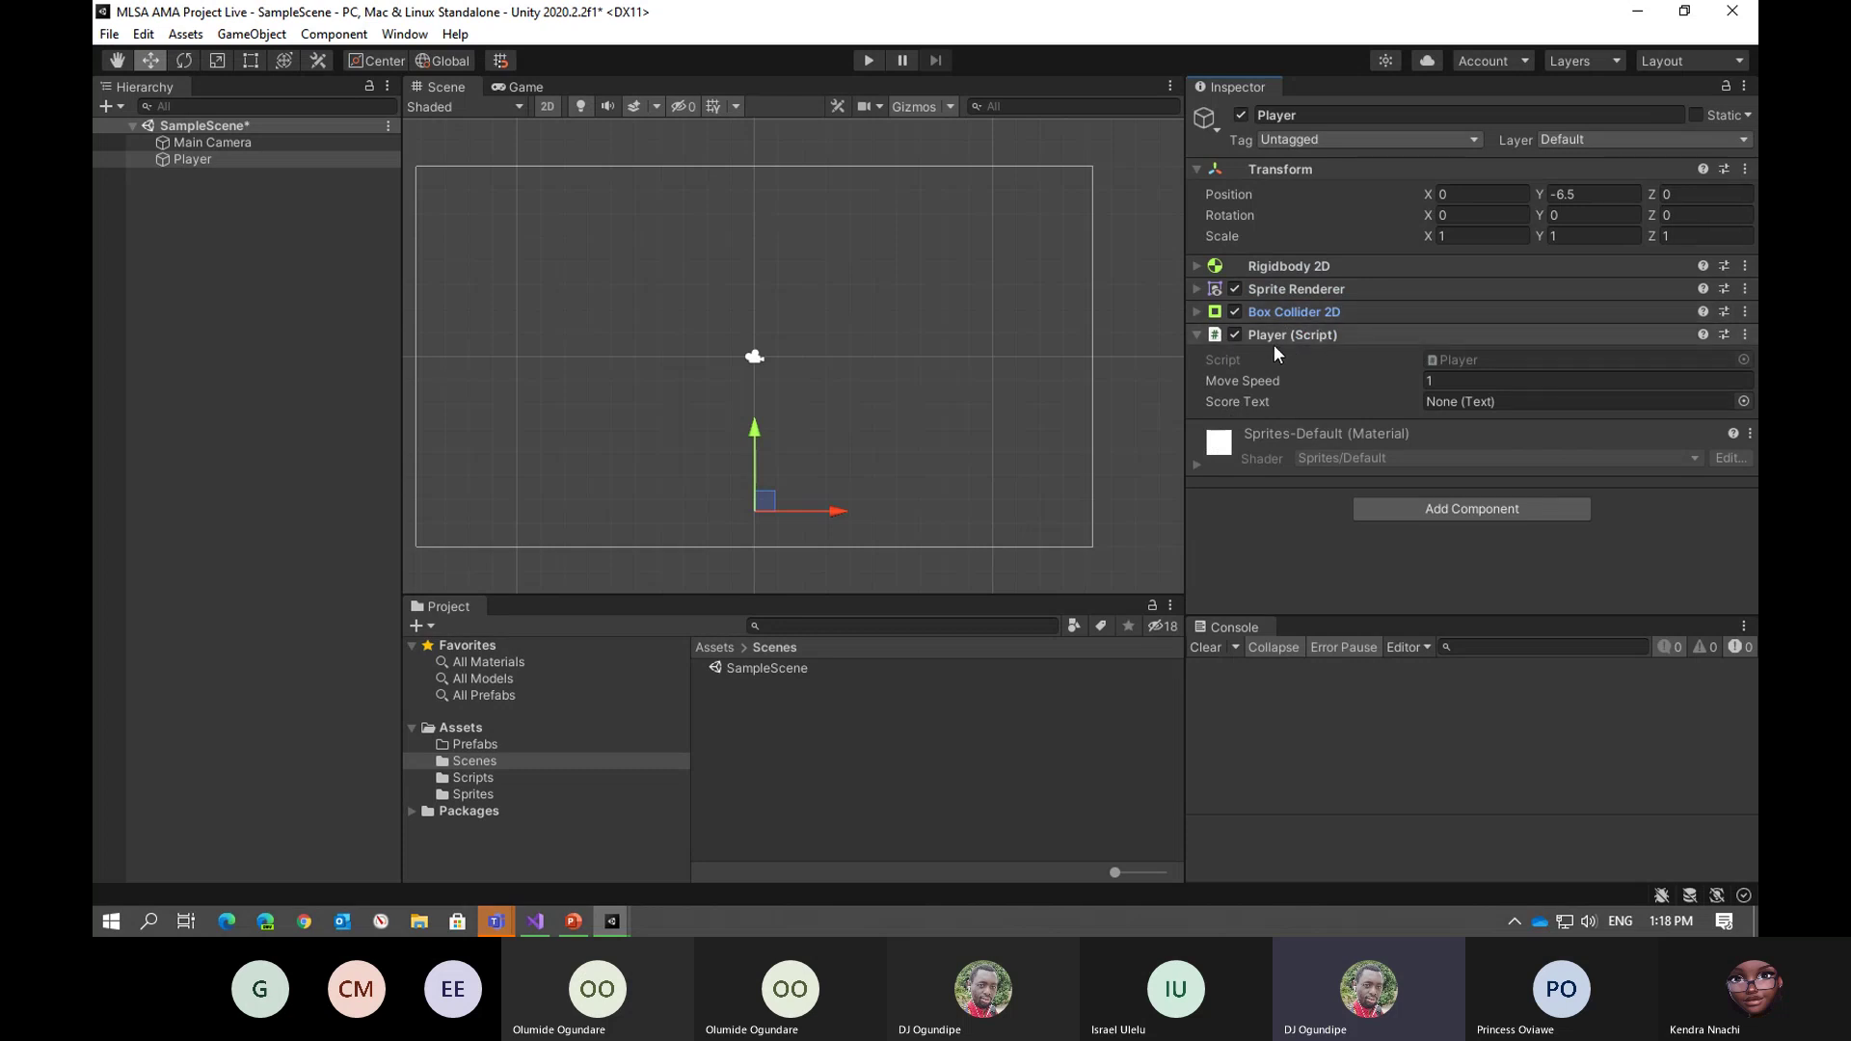
click(1200, 292)
click(1198, 290)
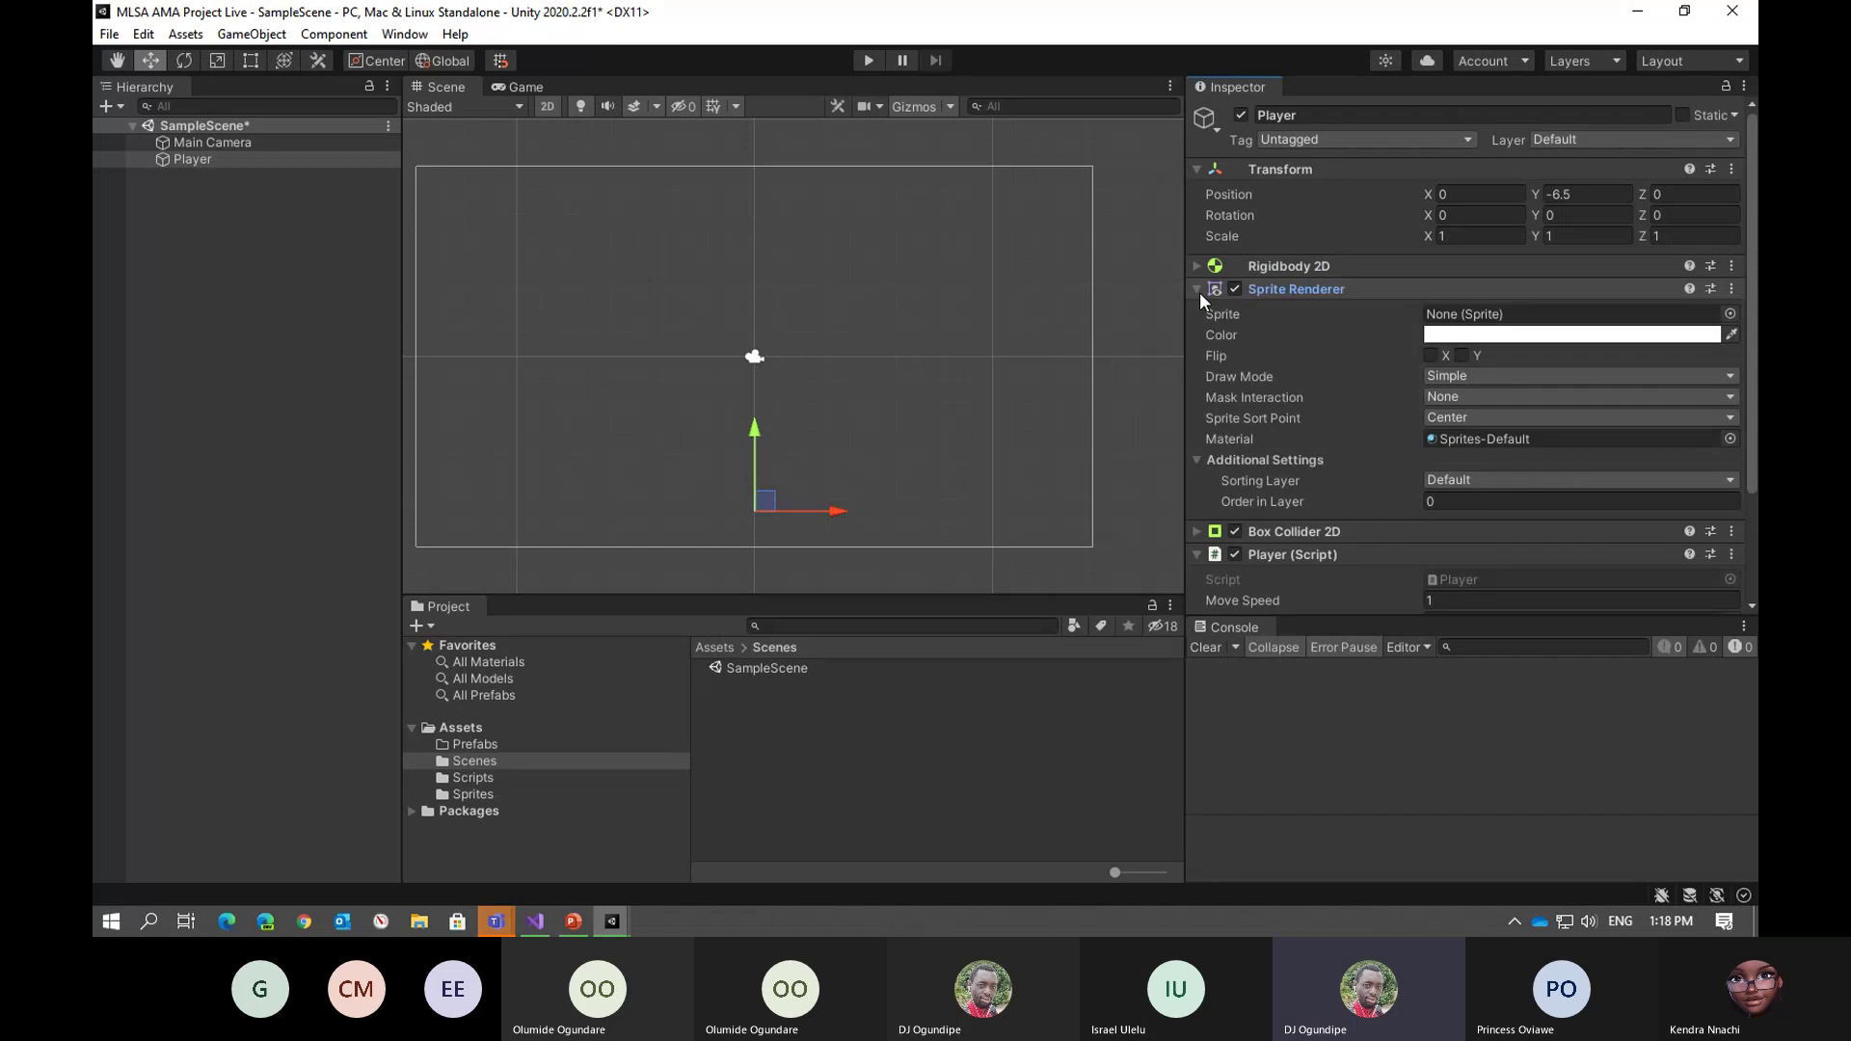
click(478, 792)
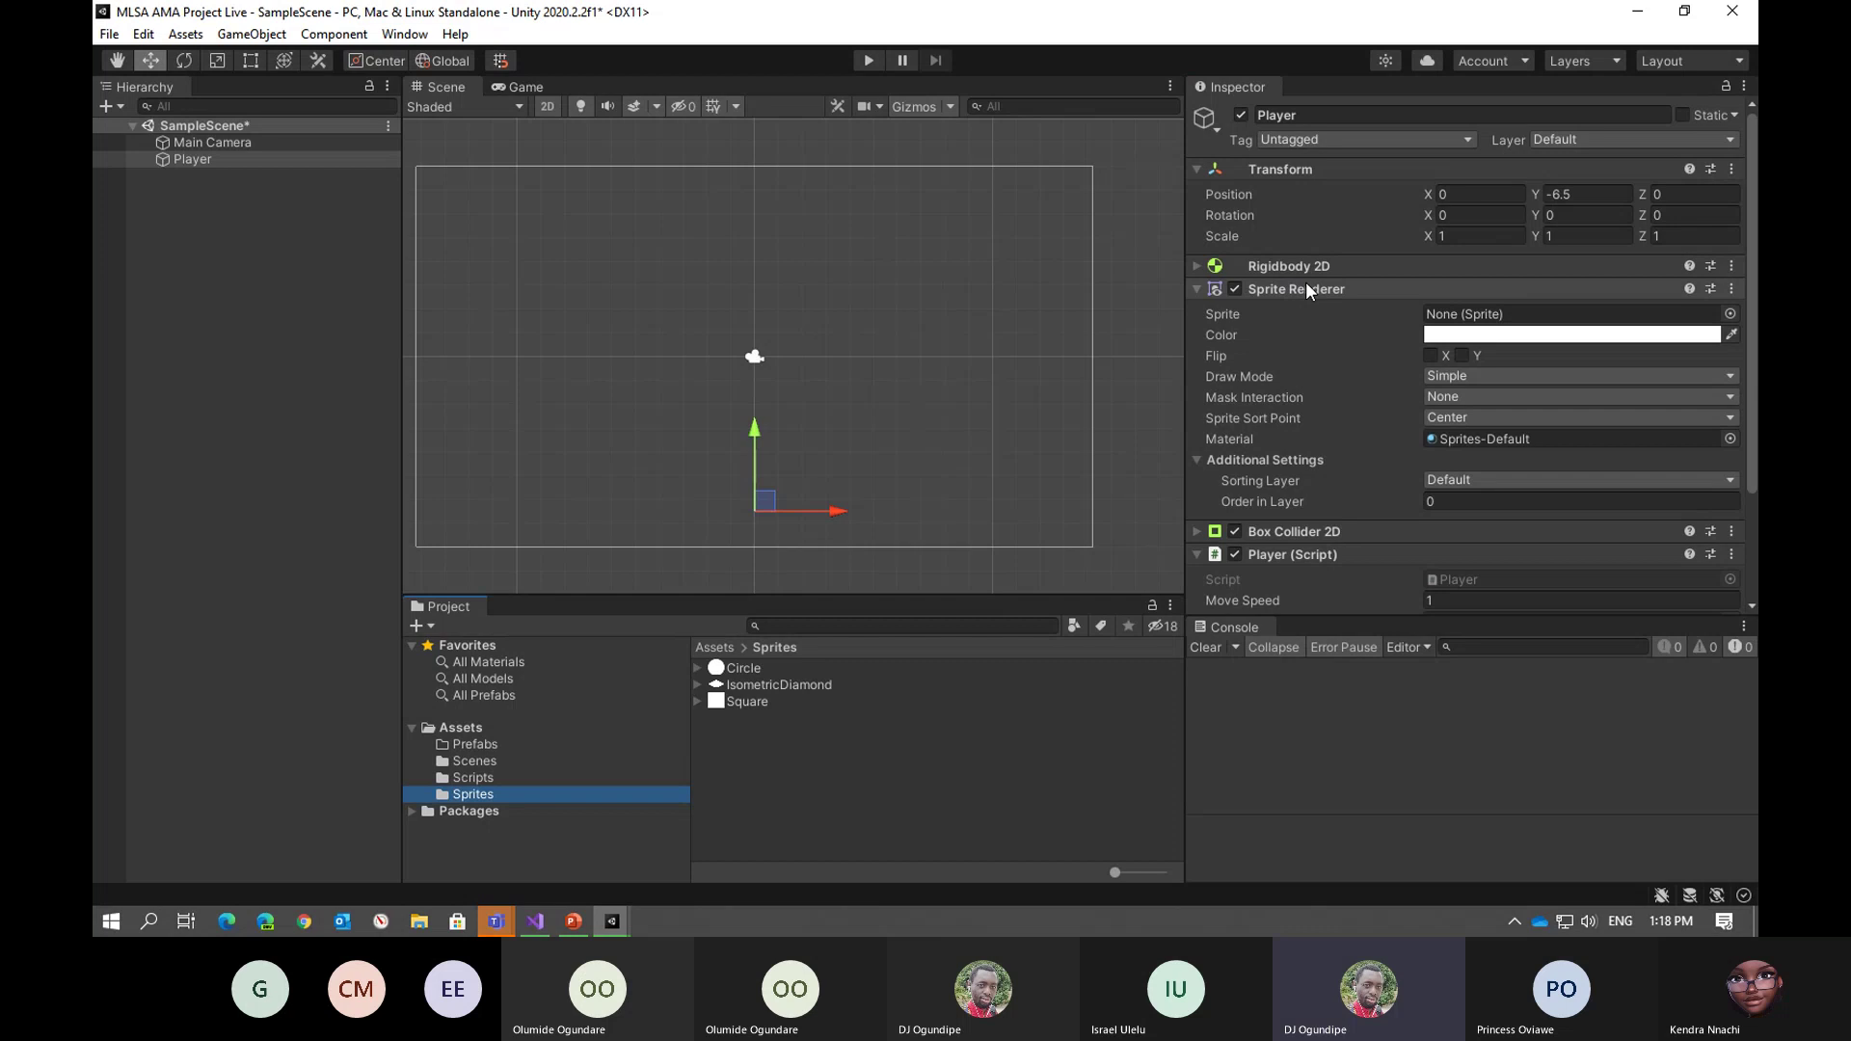
click(1730, 314)
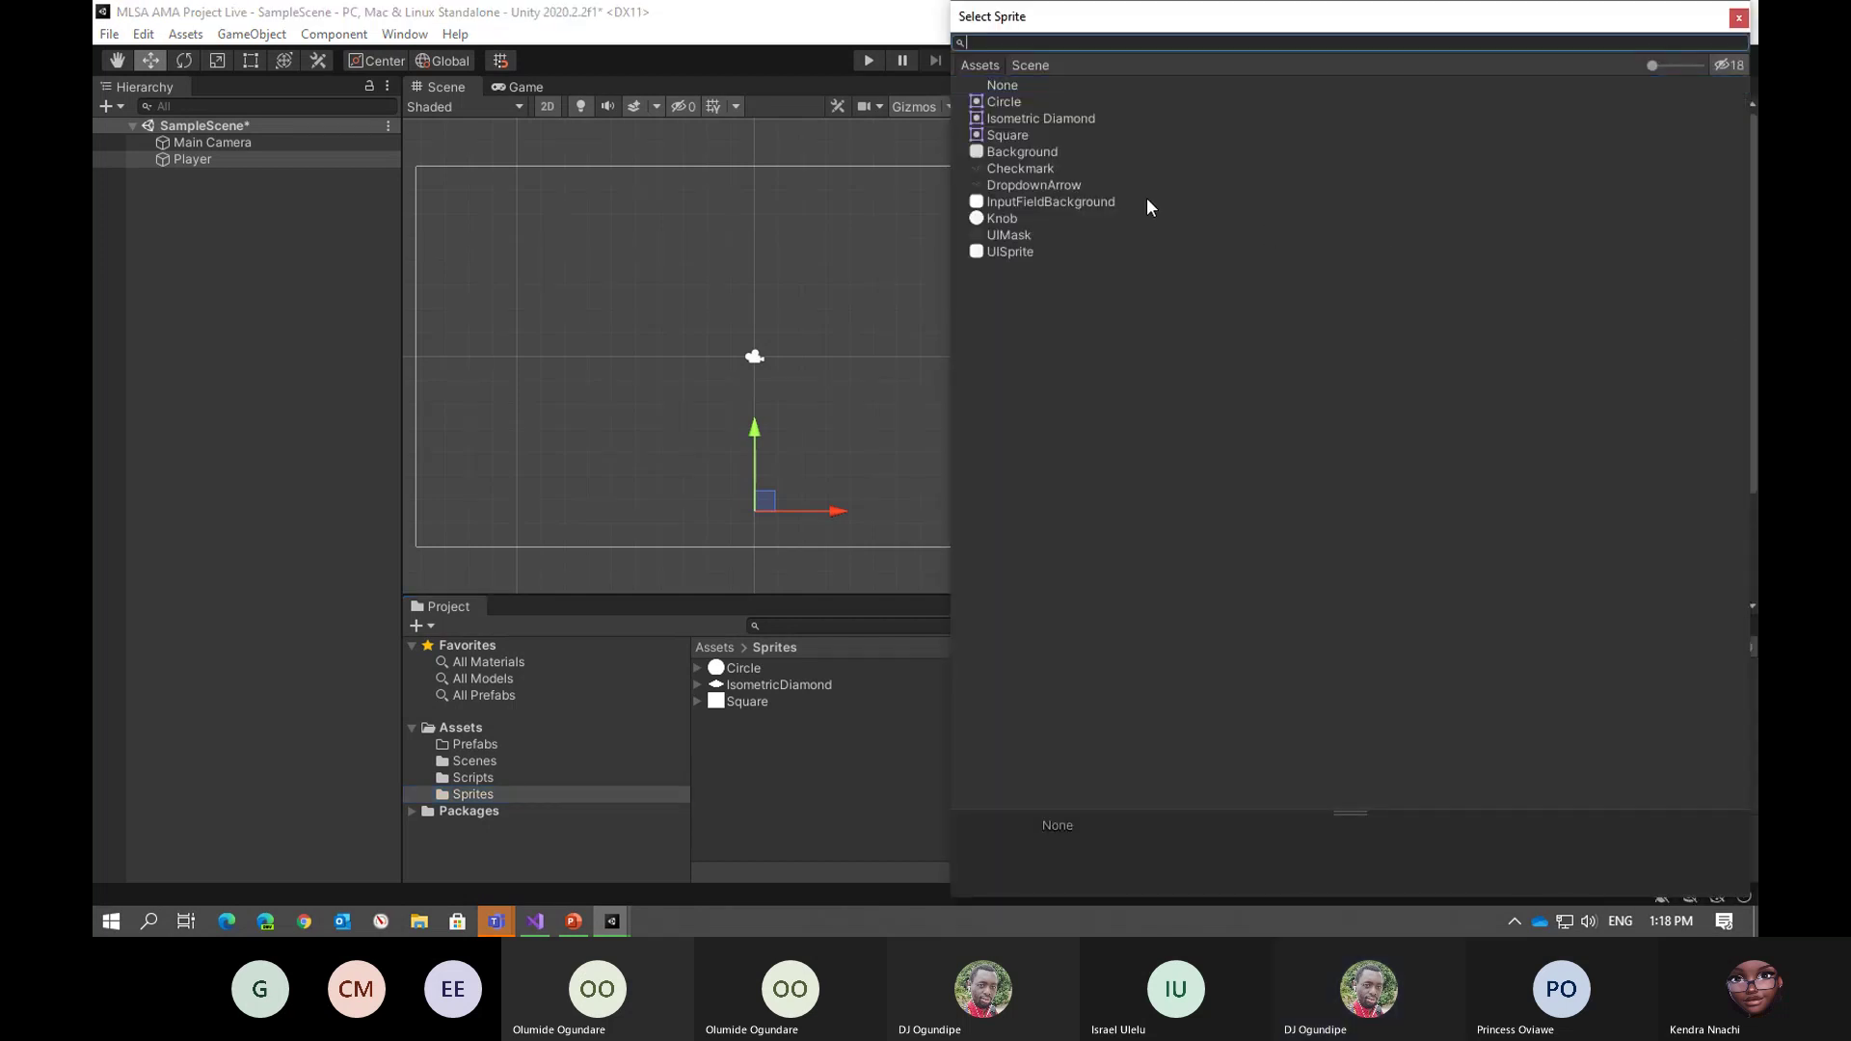
double_click(1006, 101)
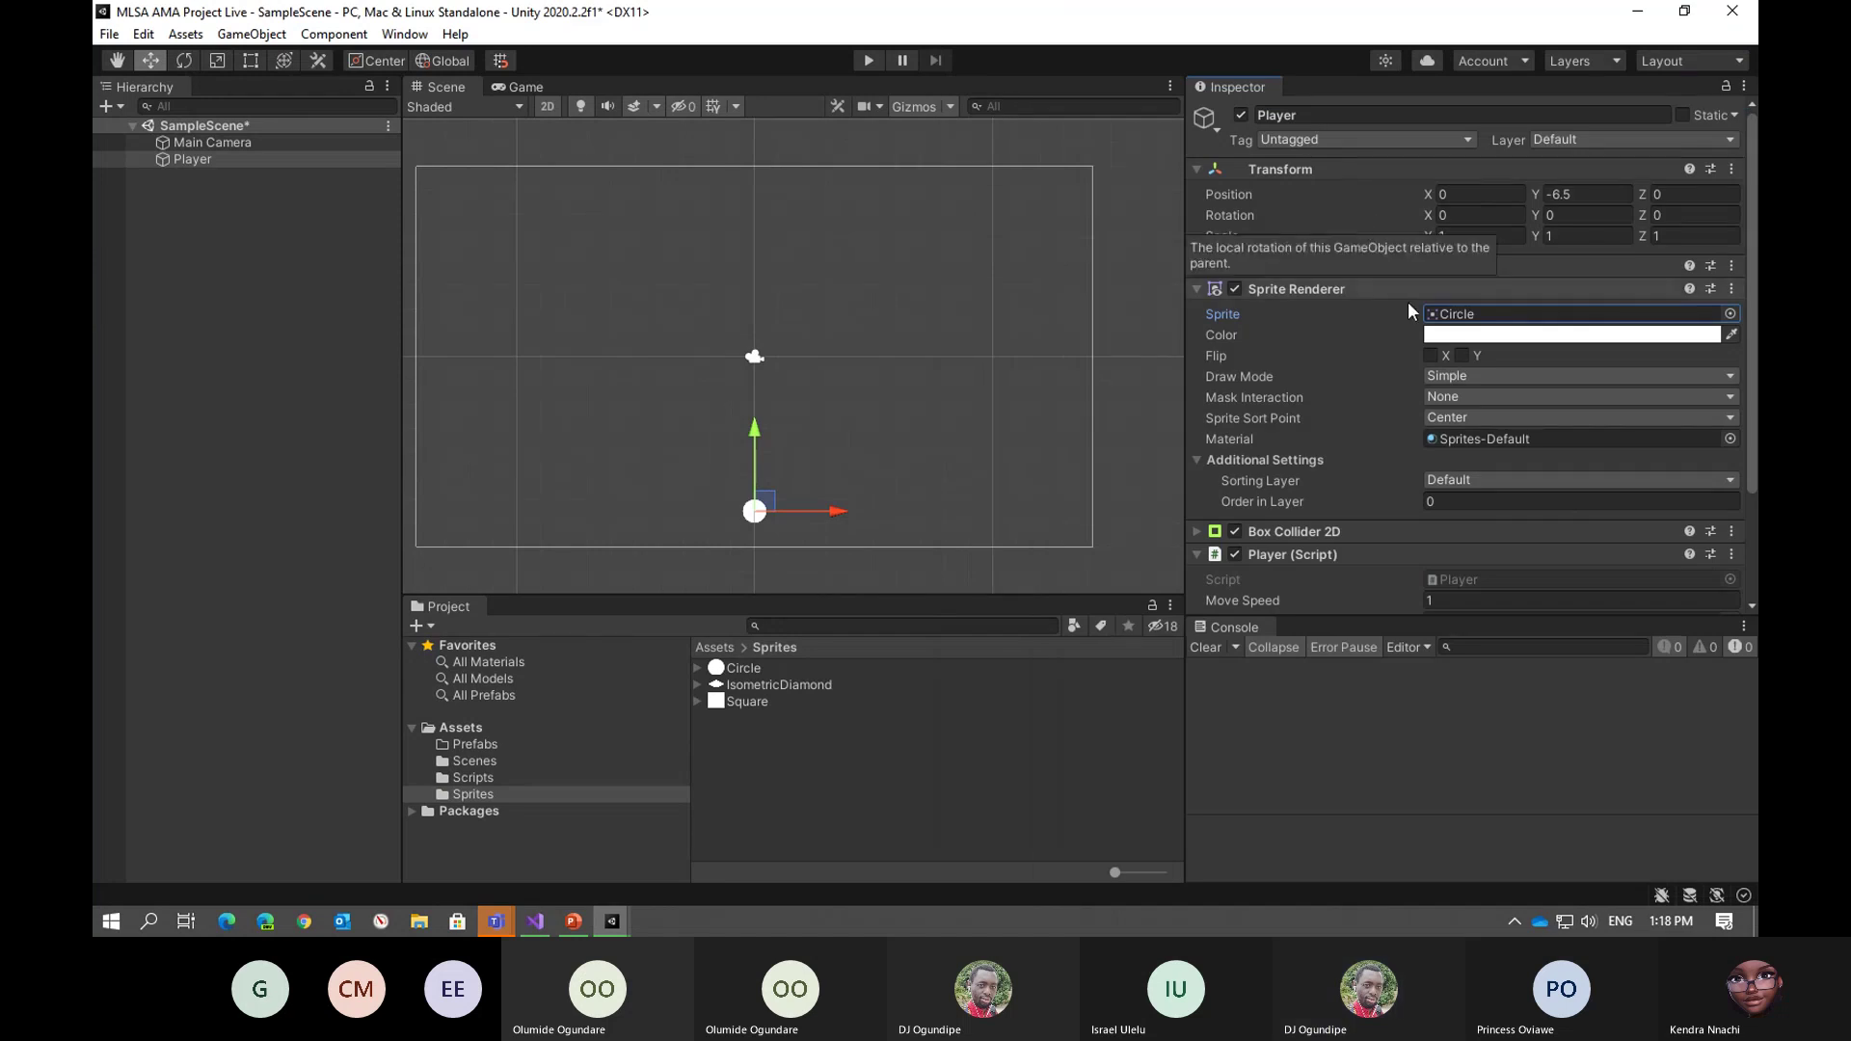
Change the Player's sprite color to orange, FF9207
click(1453, 334)
drag(1606, 413, 1599, 474)
click(1614, 443)
click(1614, 443)
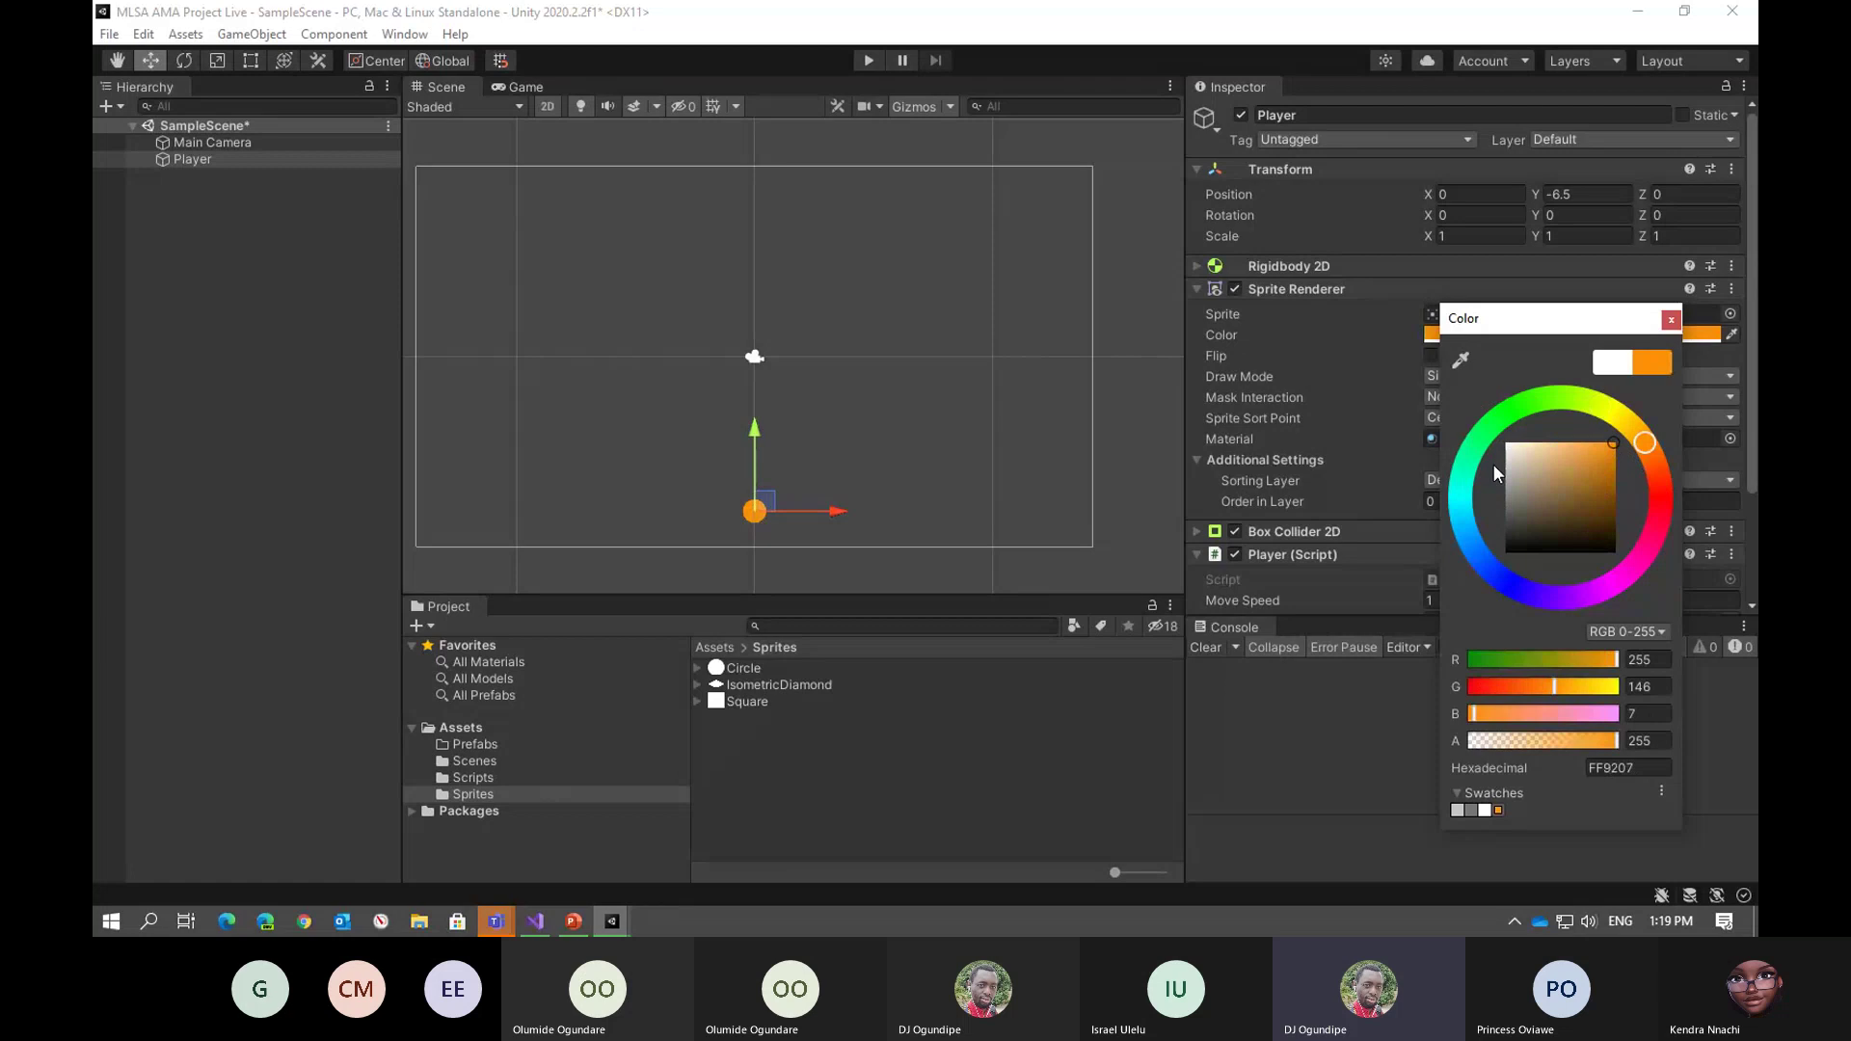
click(1288, 815)
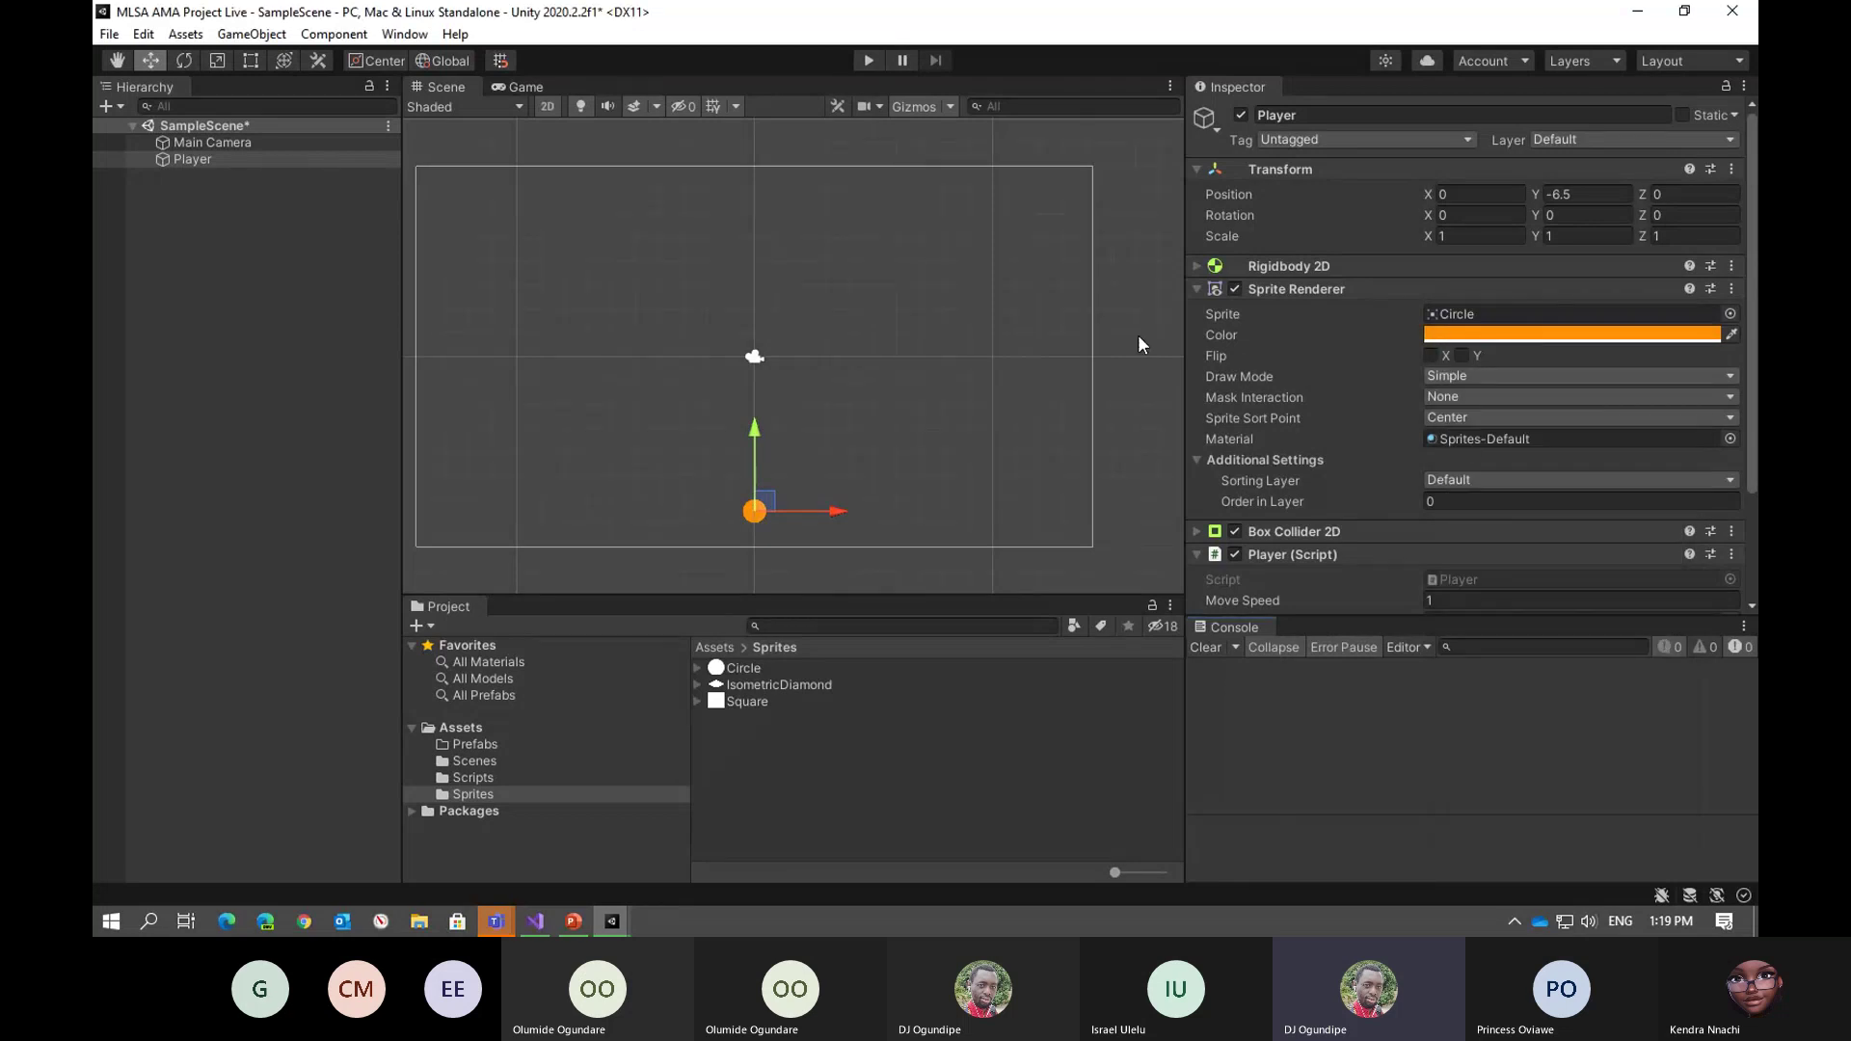
Set the Move Speed in the Player script component to 10
scroll(1344, 455, down, 3)
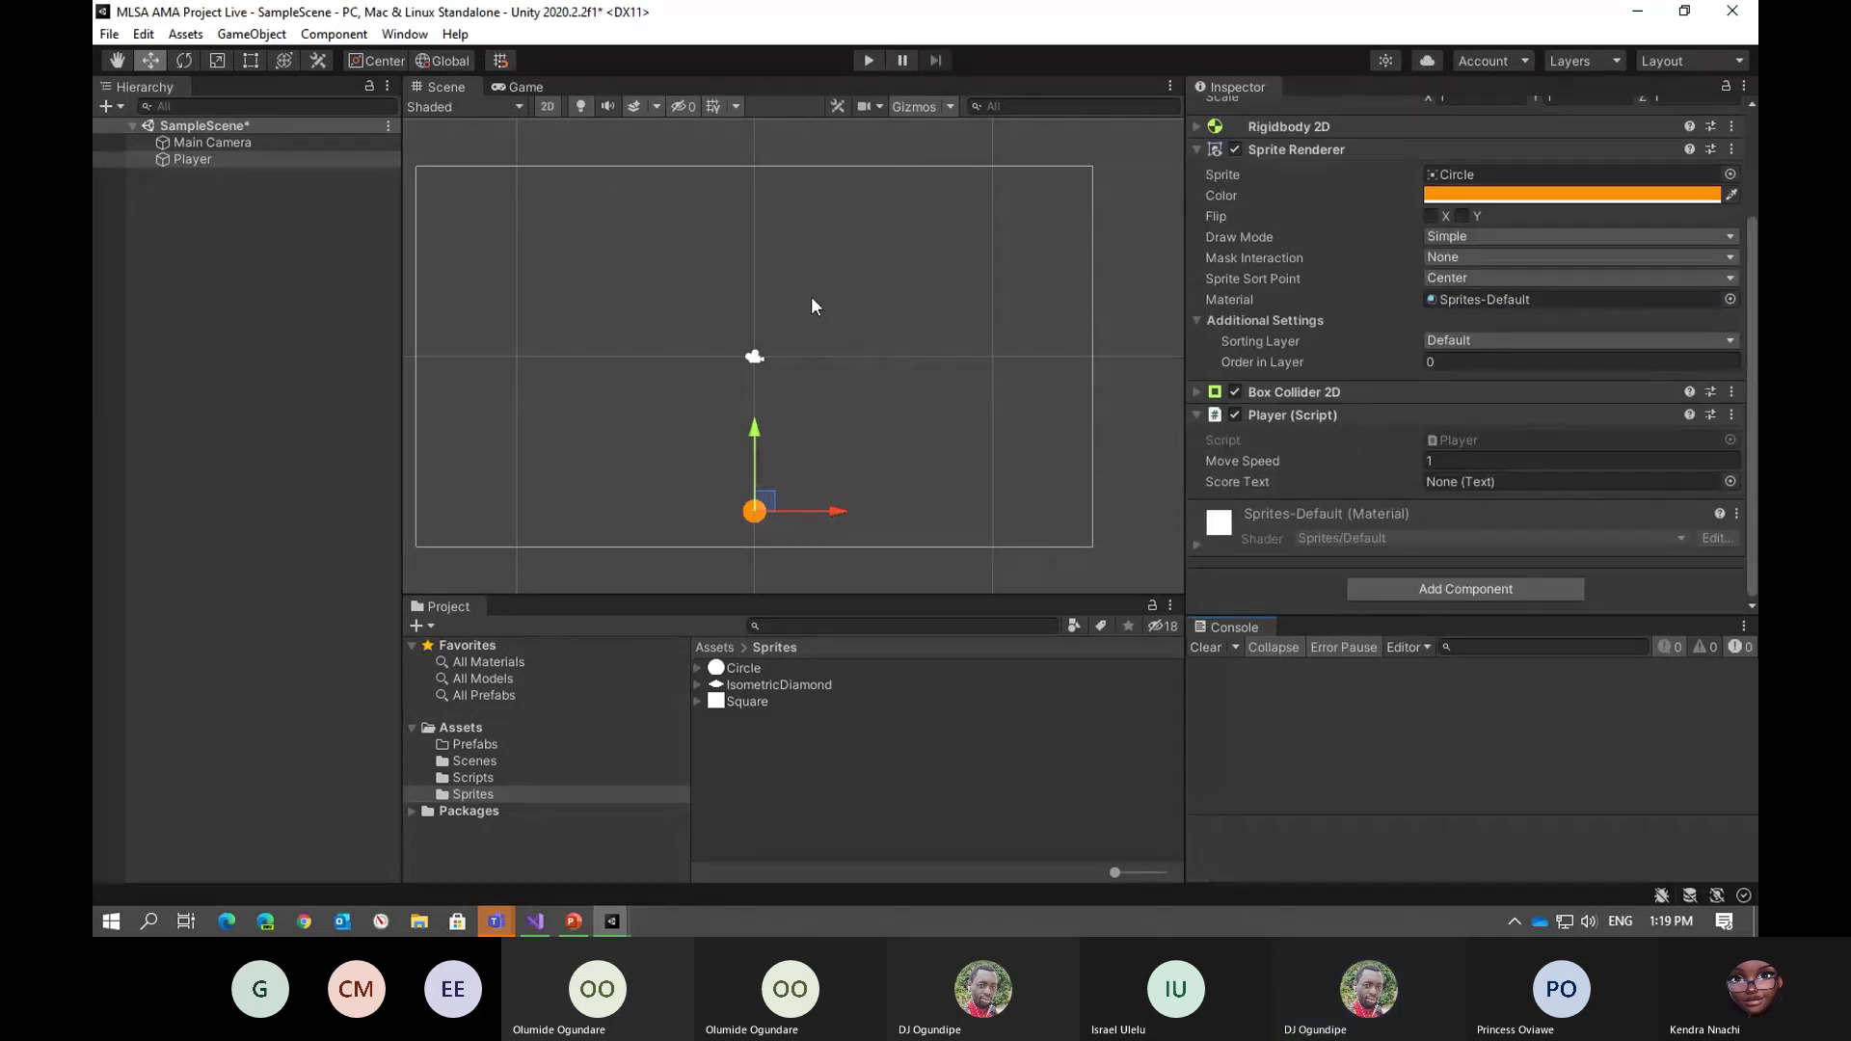
click(1437, 461)
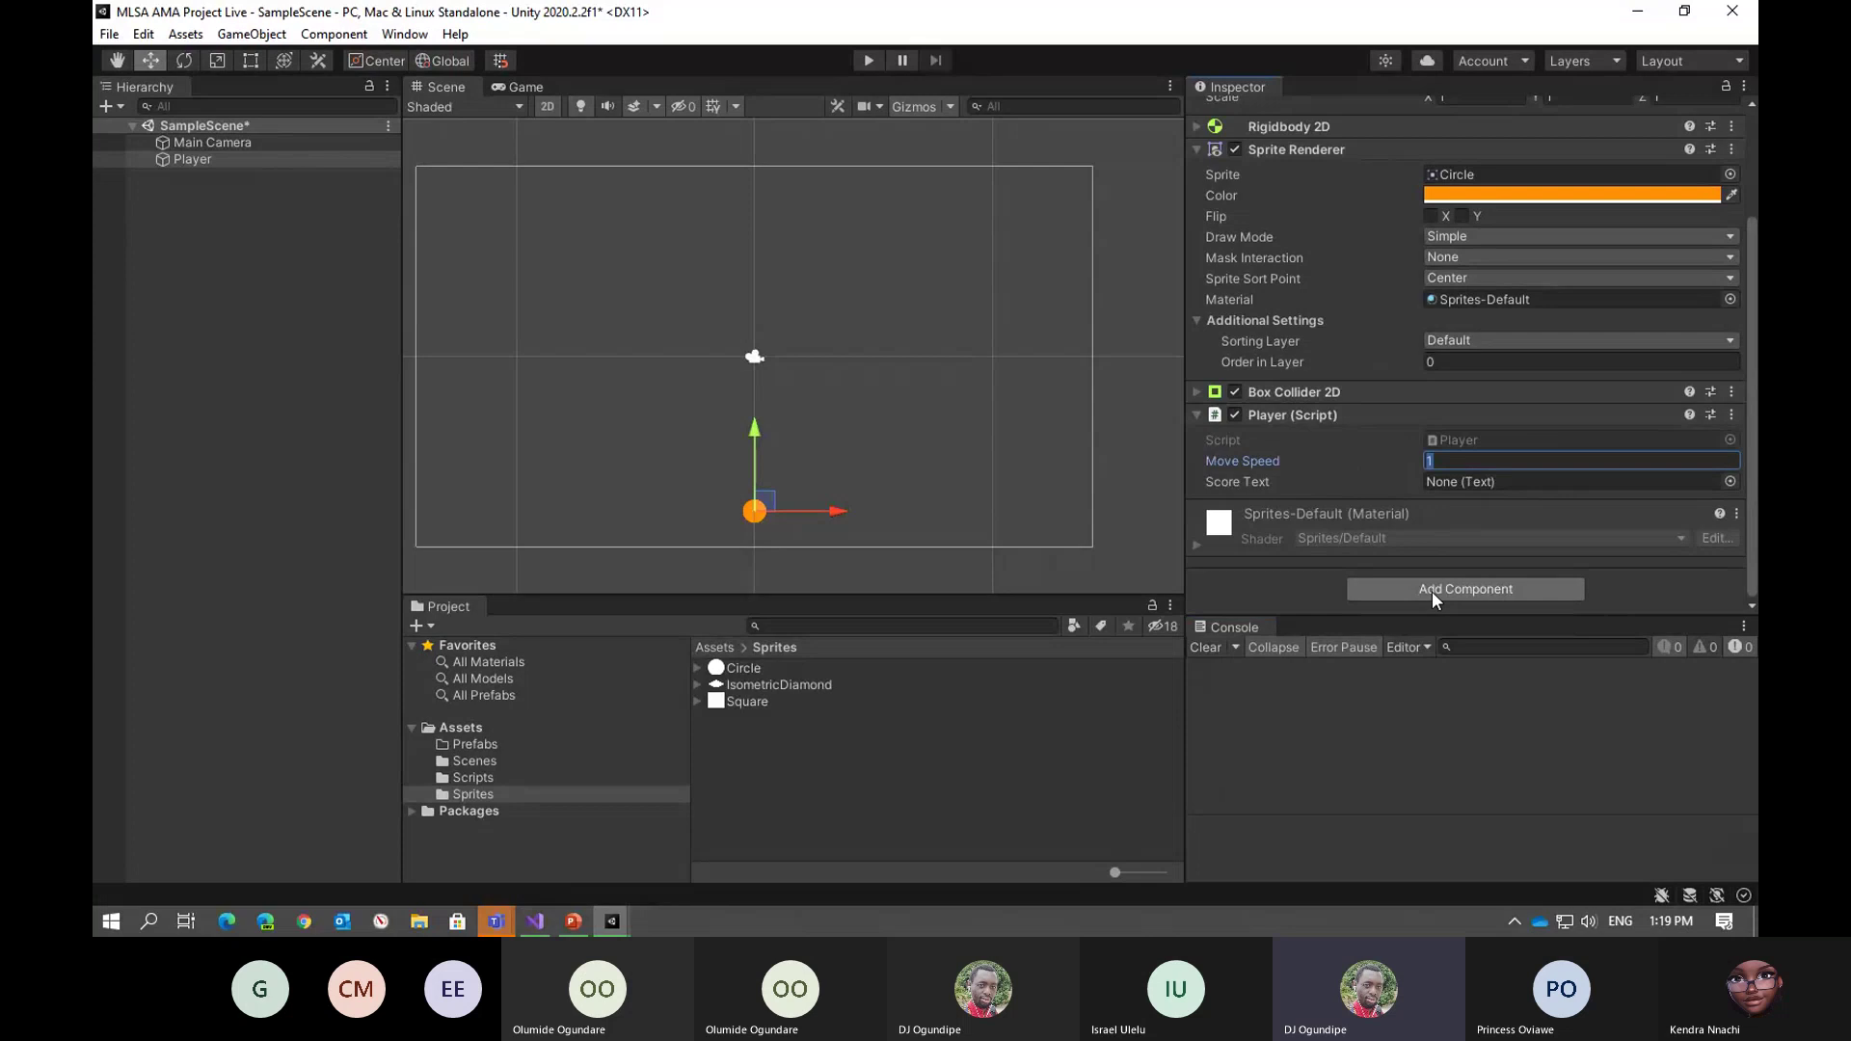
text(10)
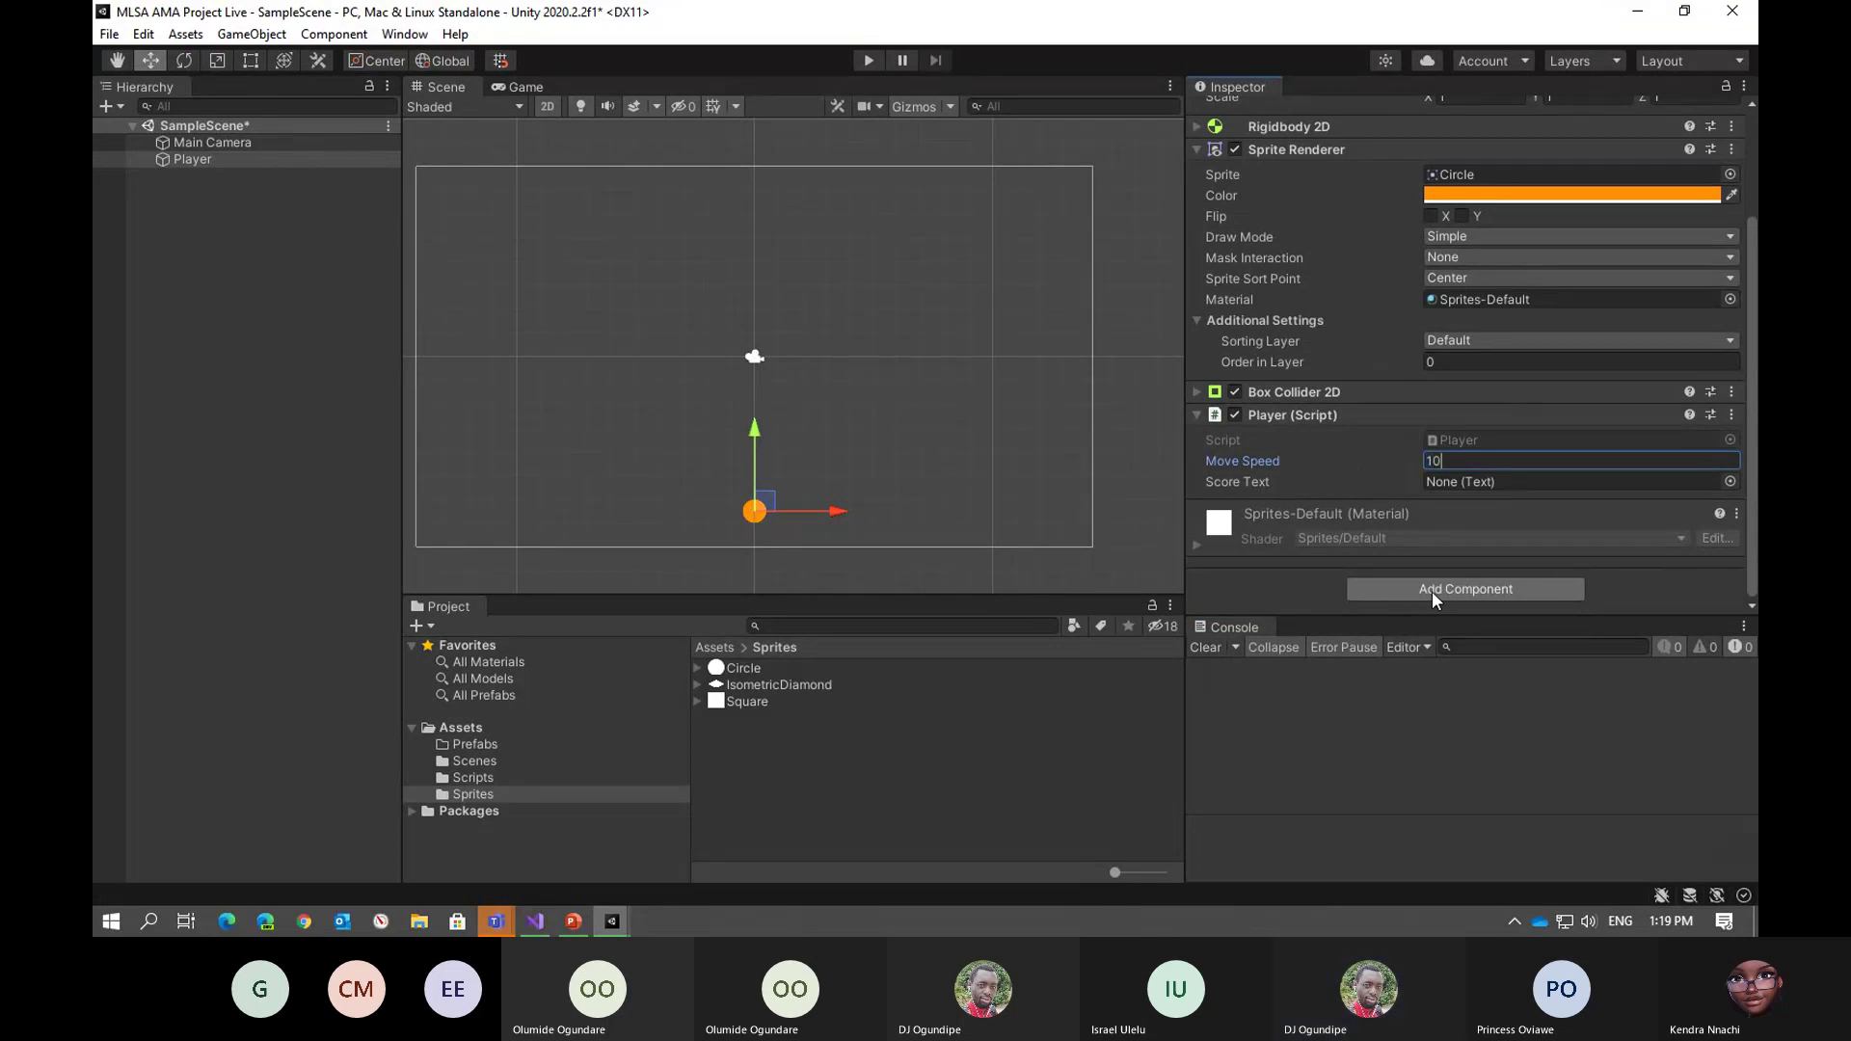
click(1359, 748)
Create an empty game object in the scene and reset its Transform to the origin
click(239, 276)
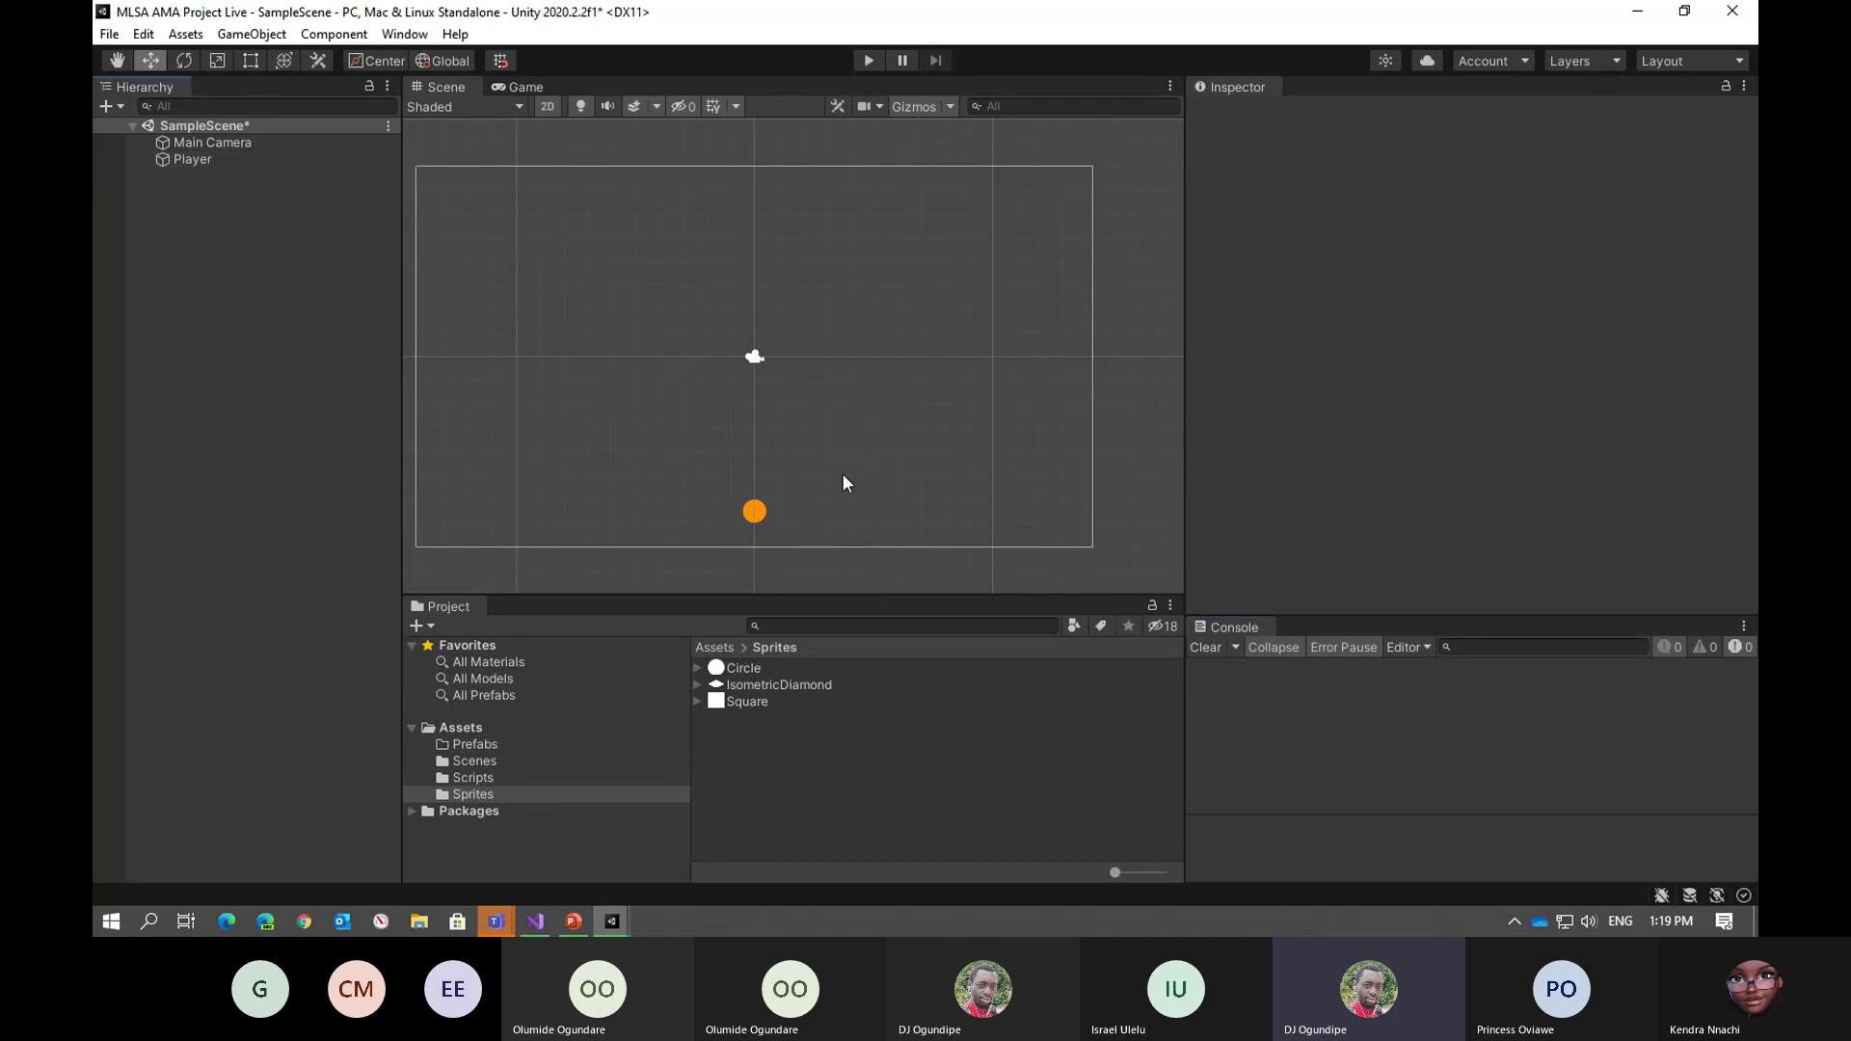
right_click(214, 301)
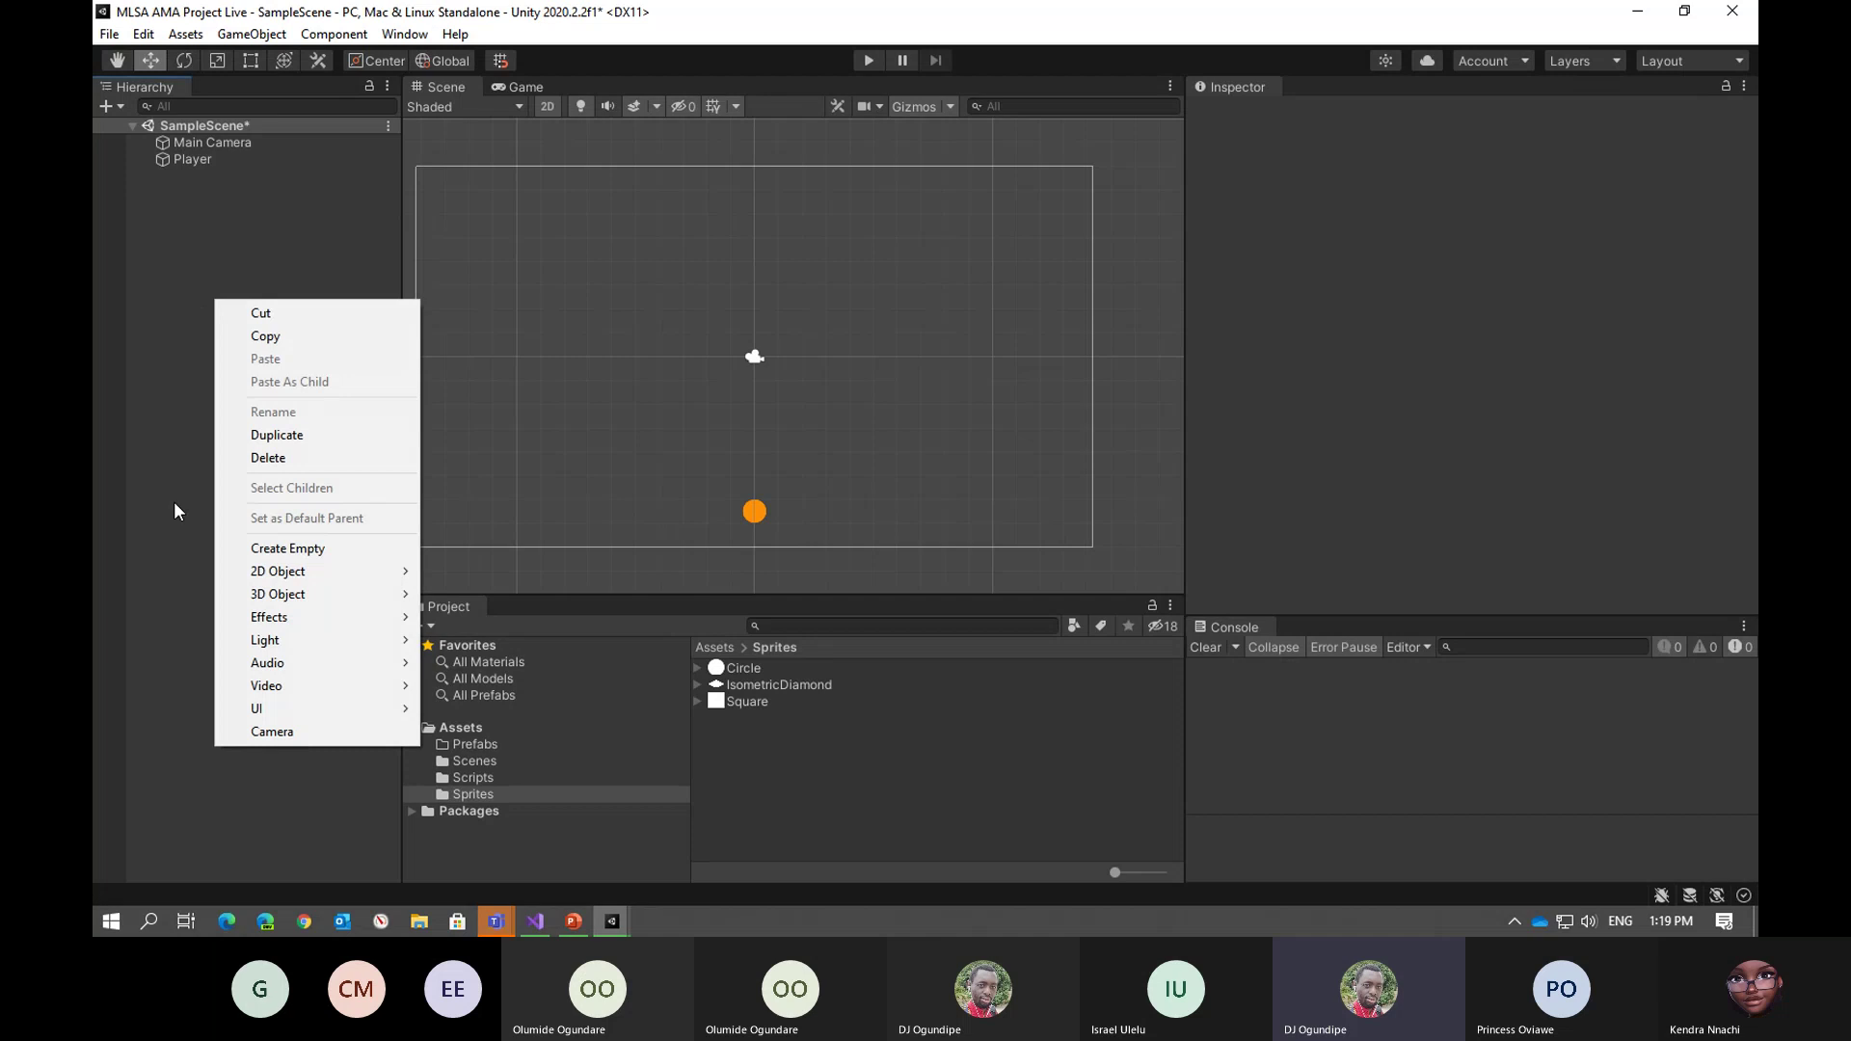
click(257, 549)
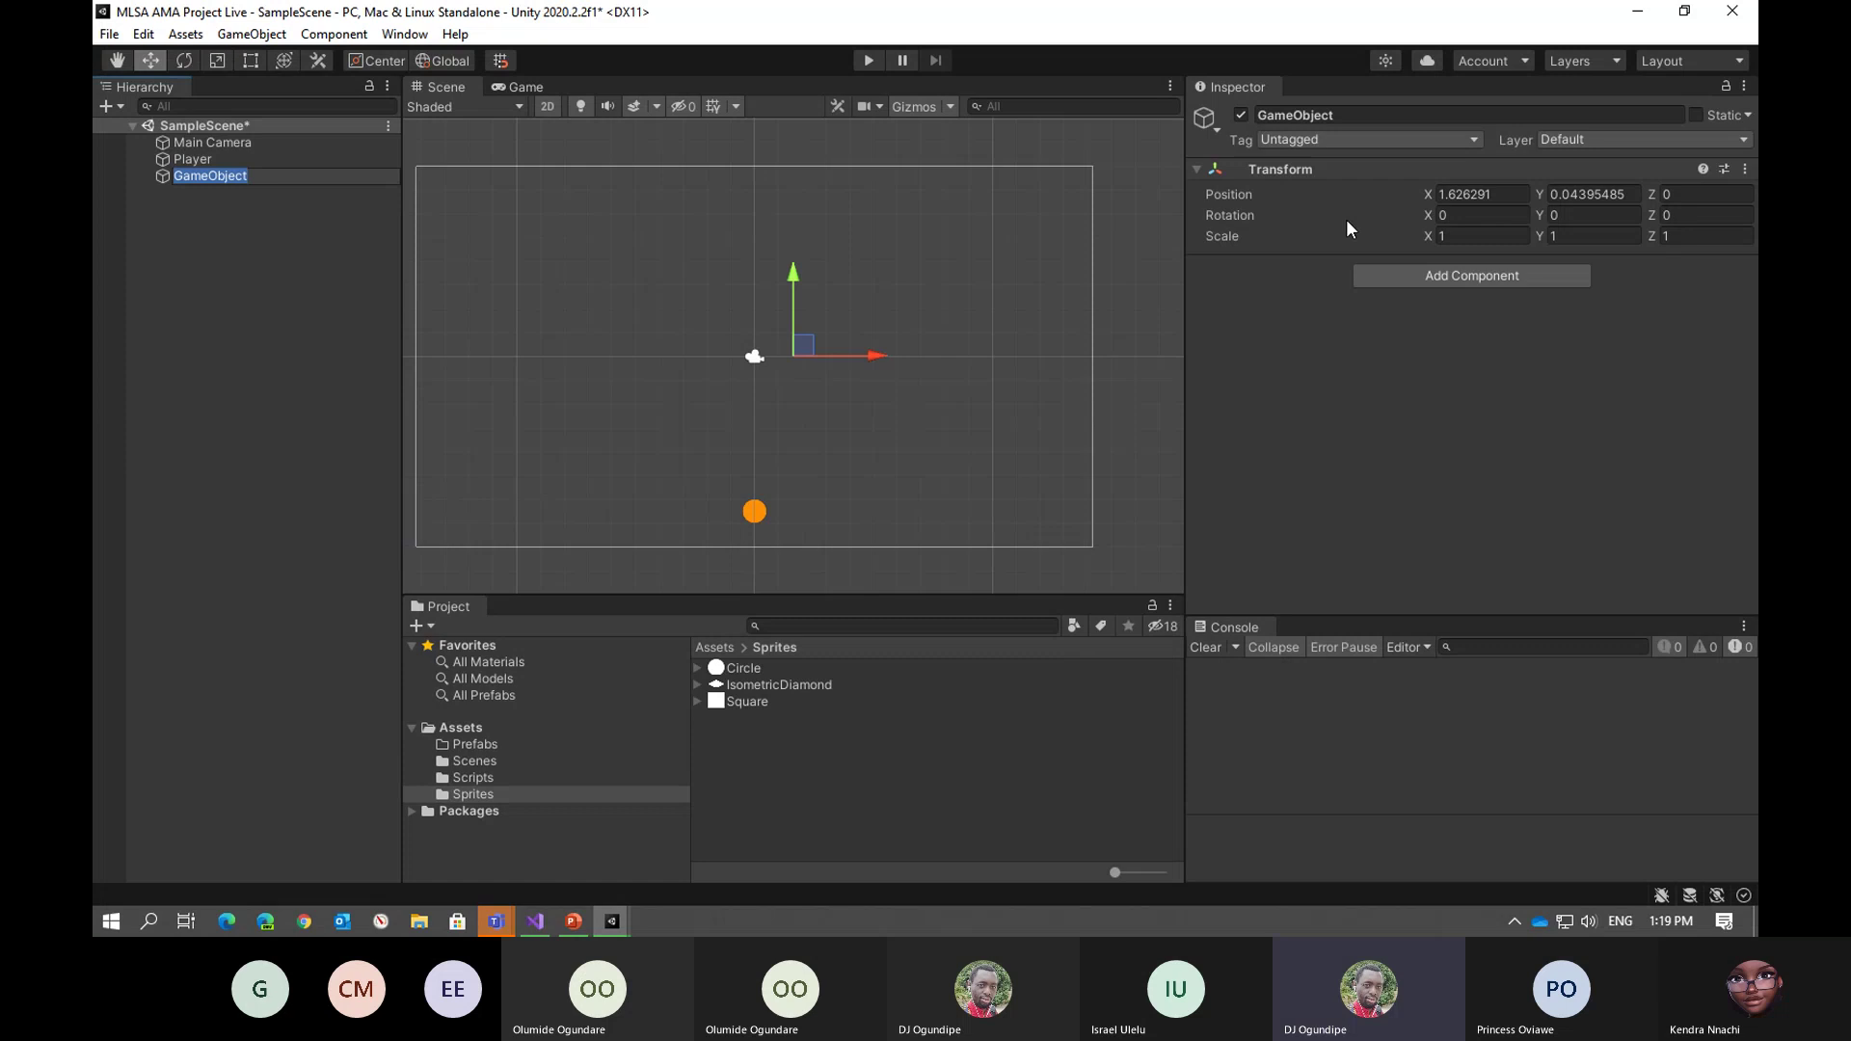
right_click(1300, 172)
click(1284, 360)
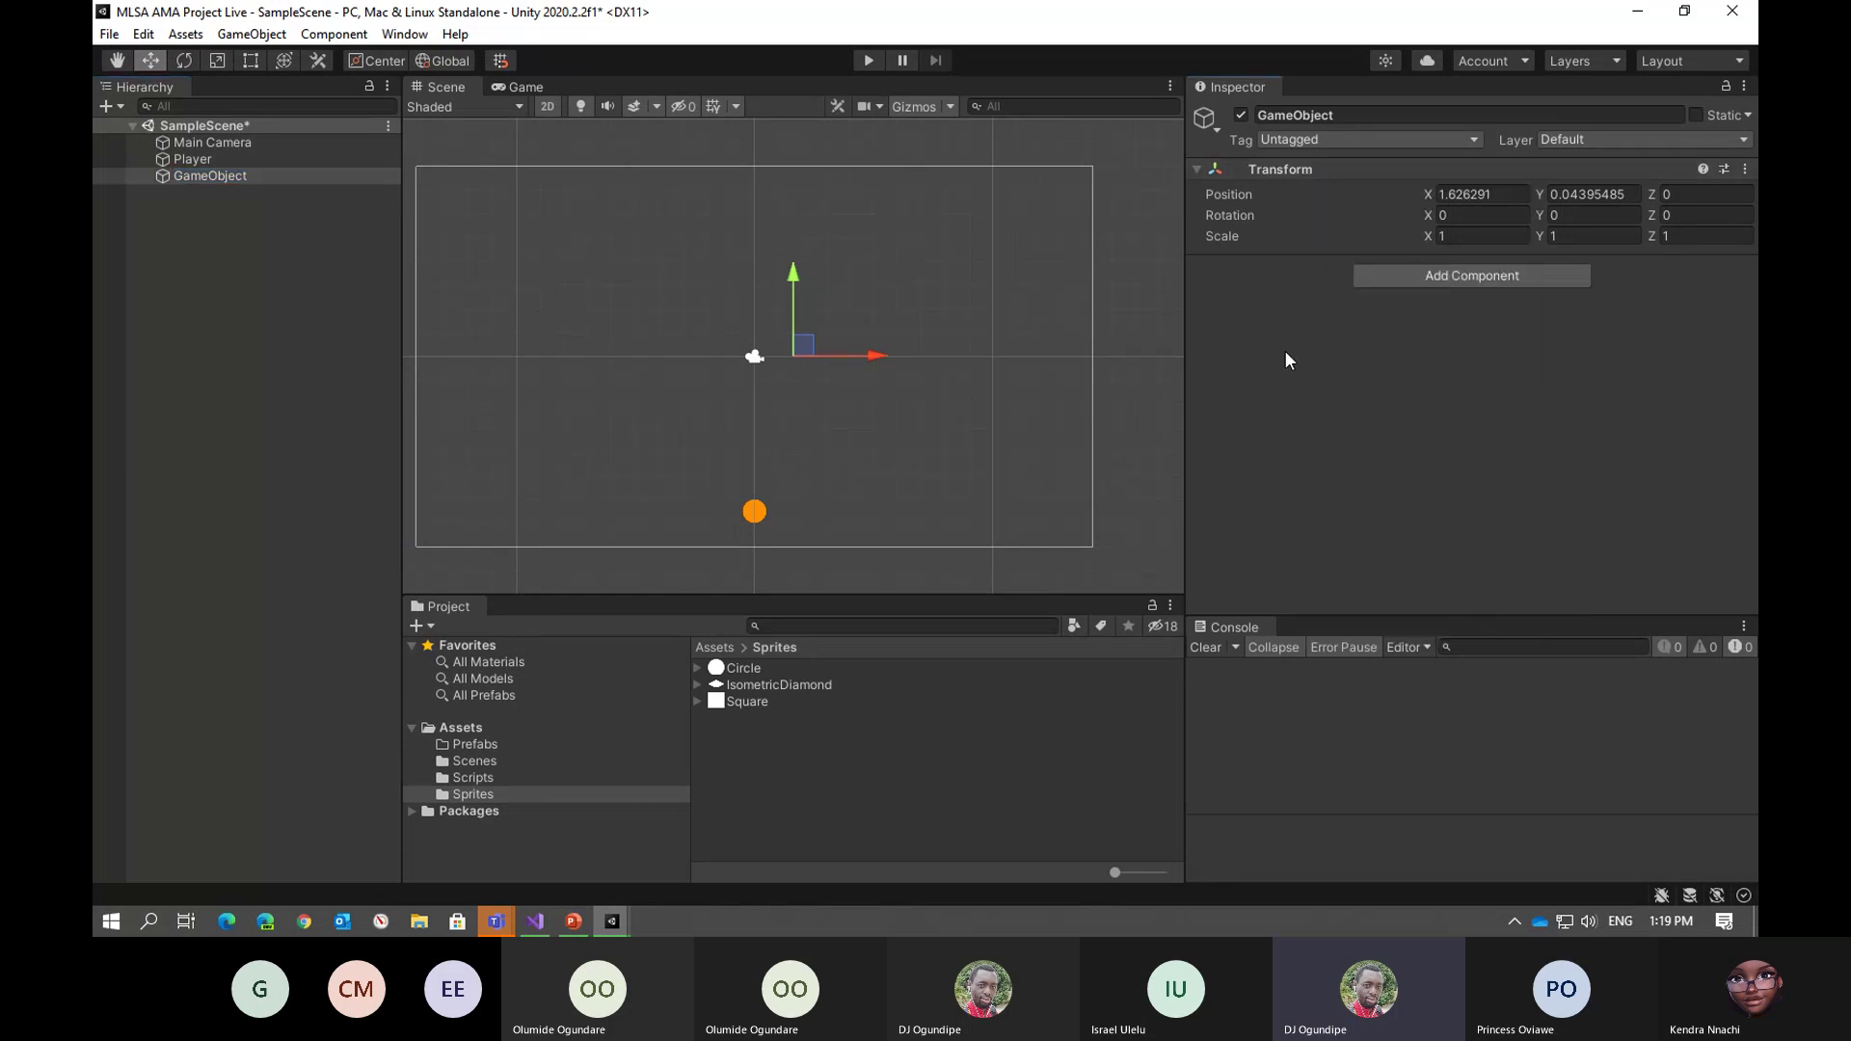
right_click(1276, 170)
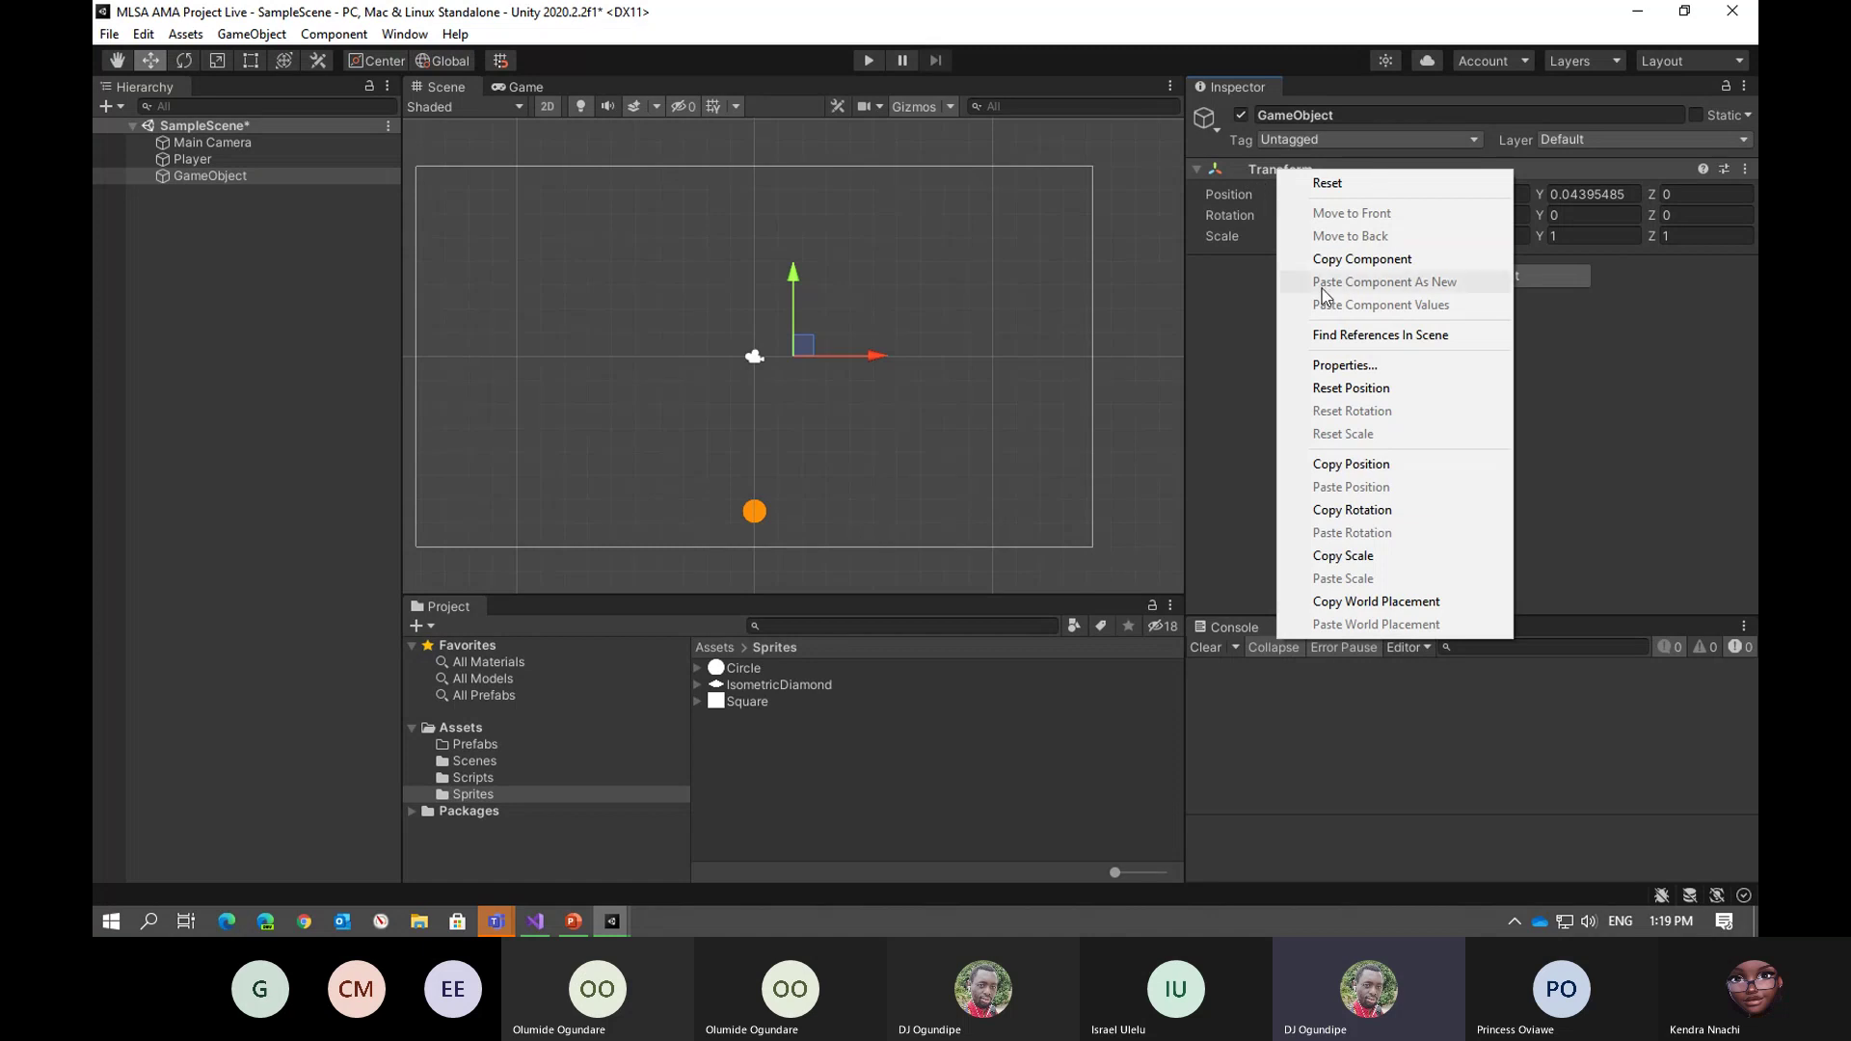
click(1330, 185)
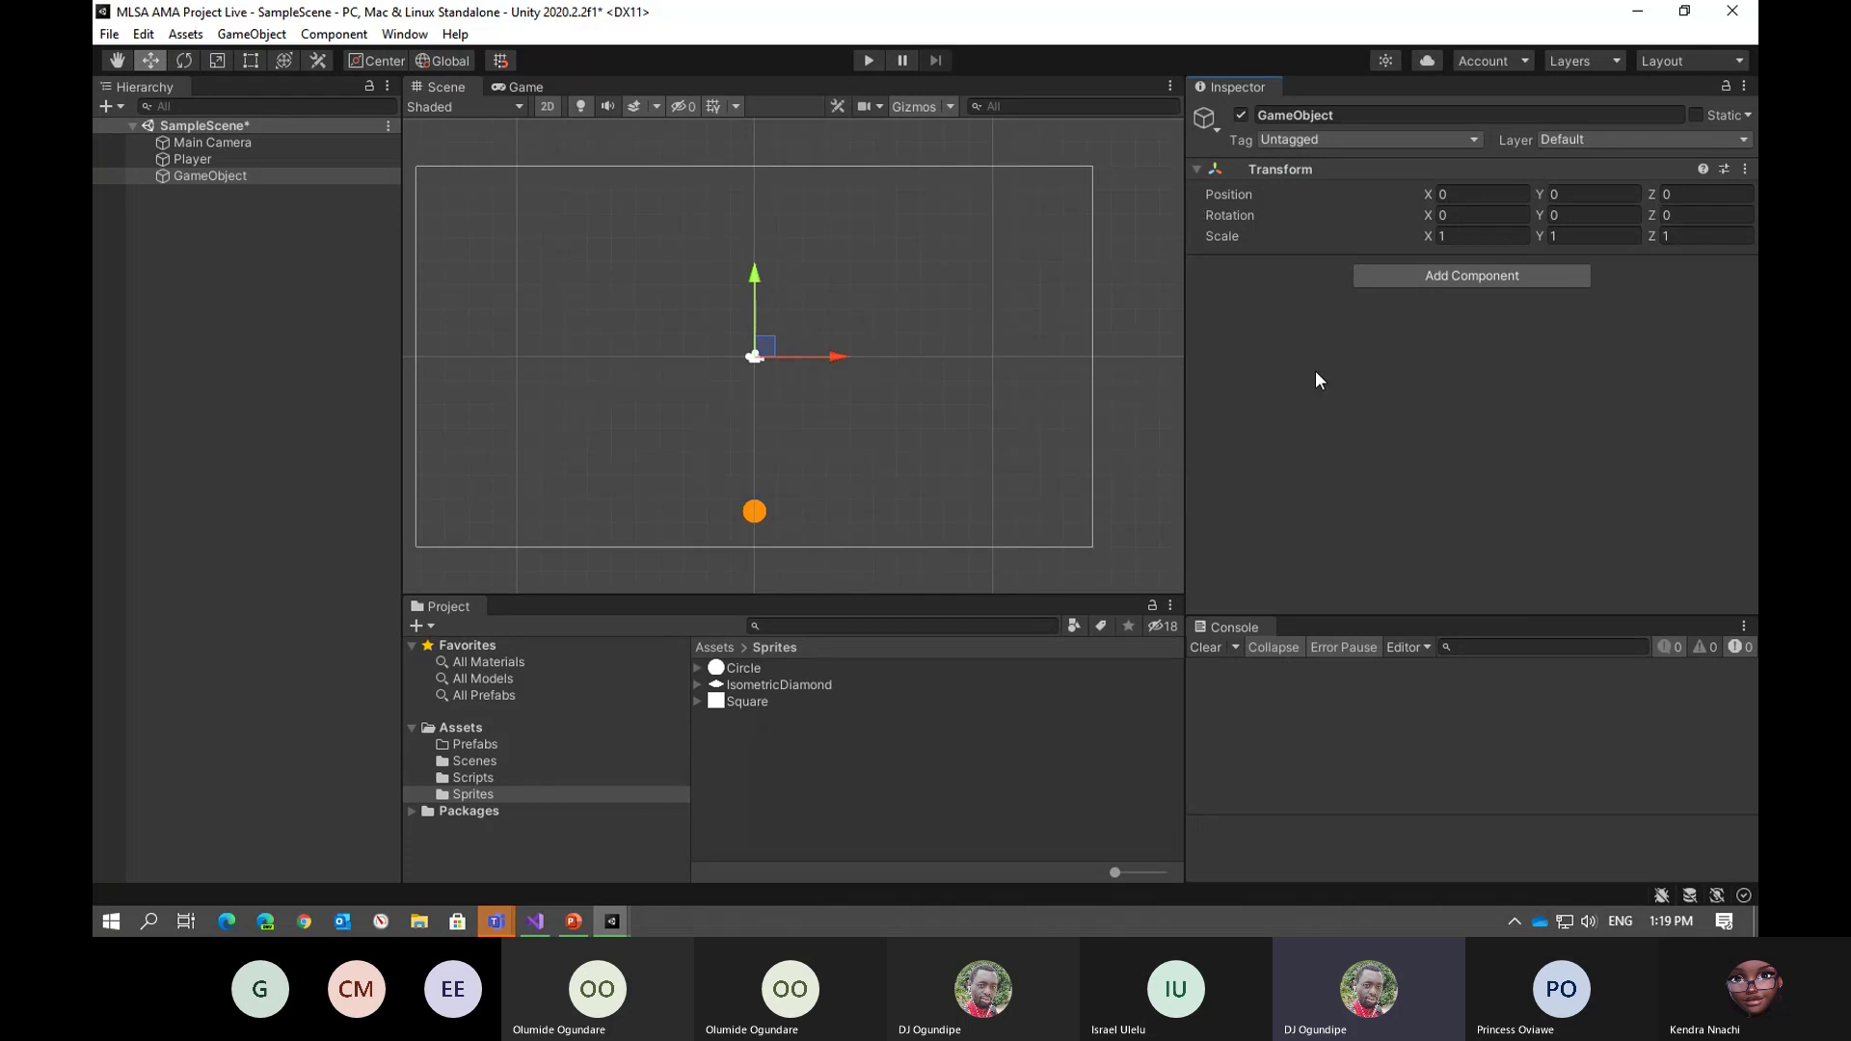
Rename the new empty game object as Ground
click(1439, 112)
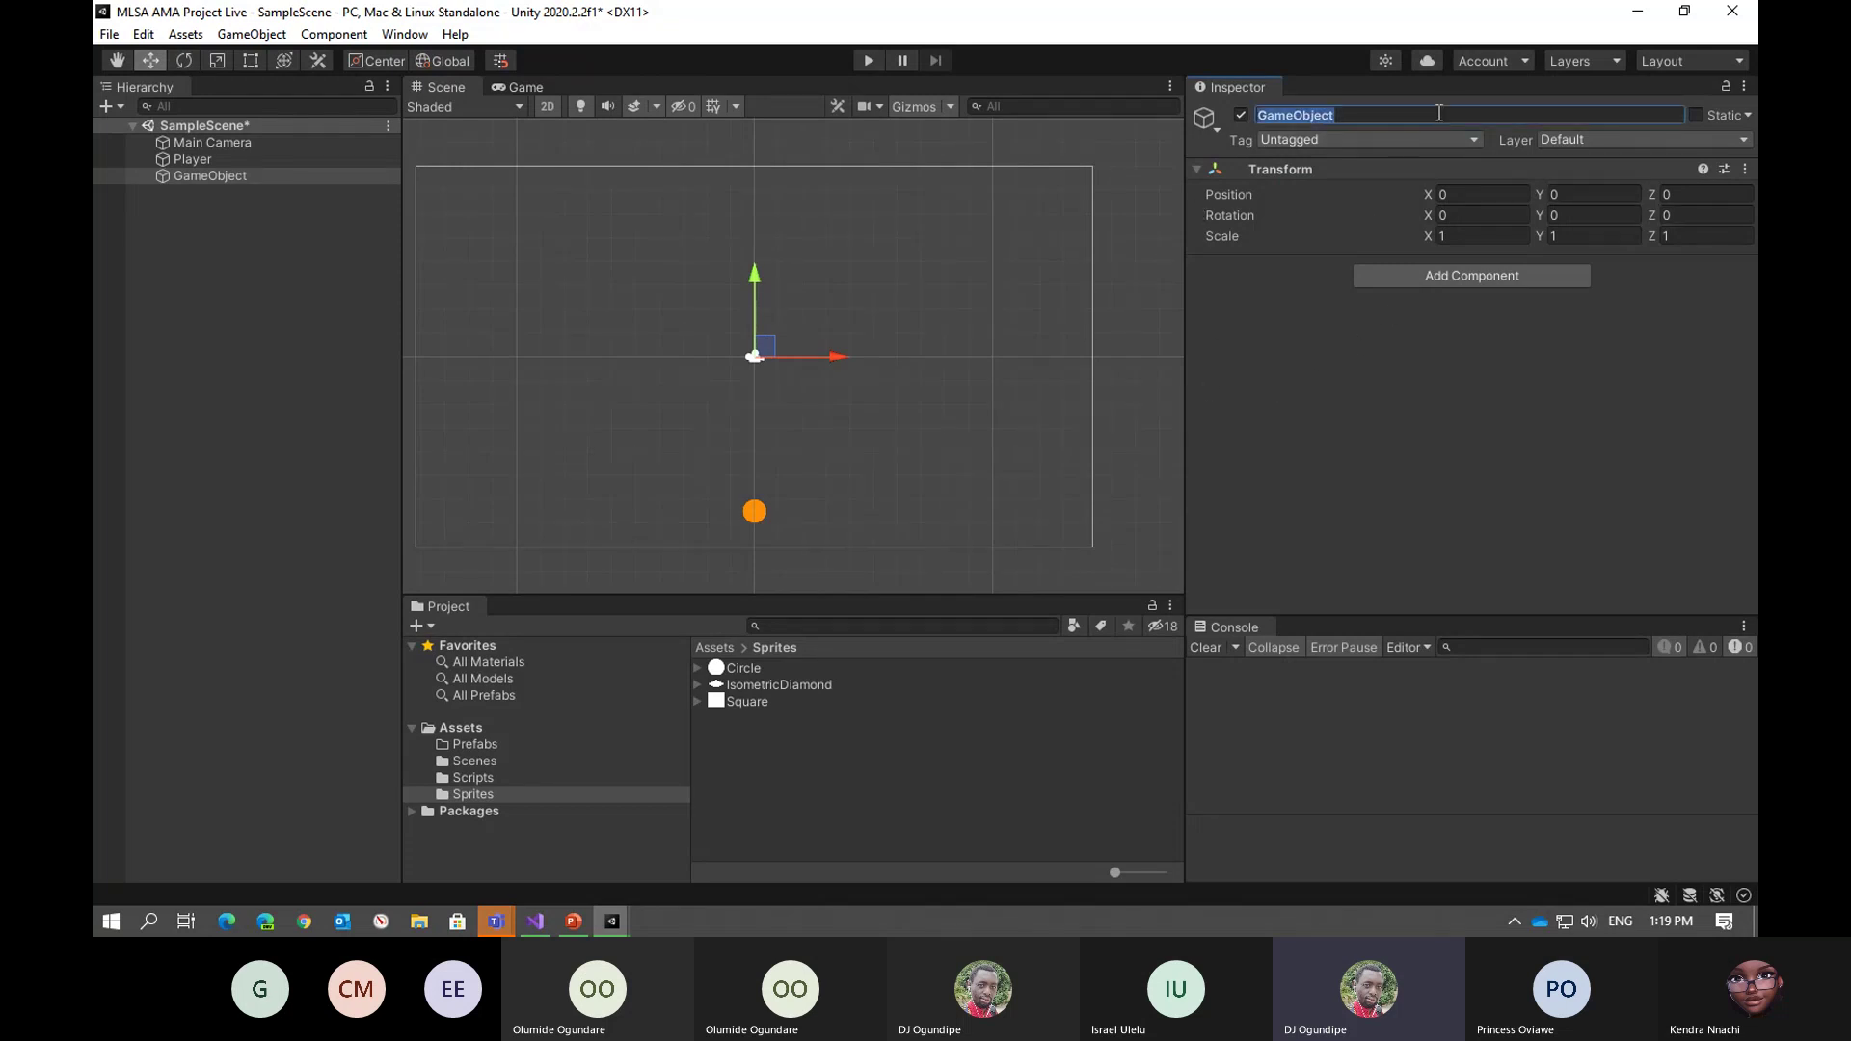
text(Ground)
key(Return)
Add a Sprite Renderer with the Square sprite to the Ground object and check it in the Game view
click(1456, 276)
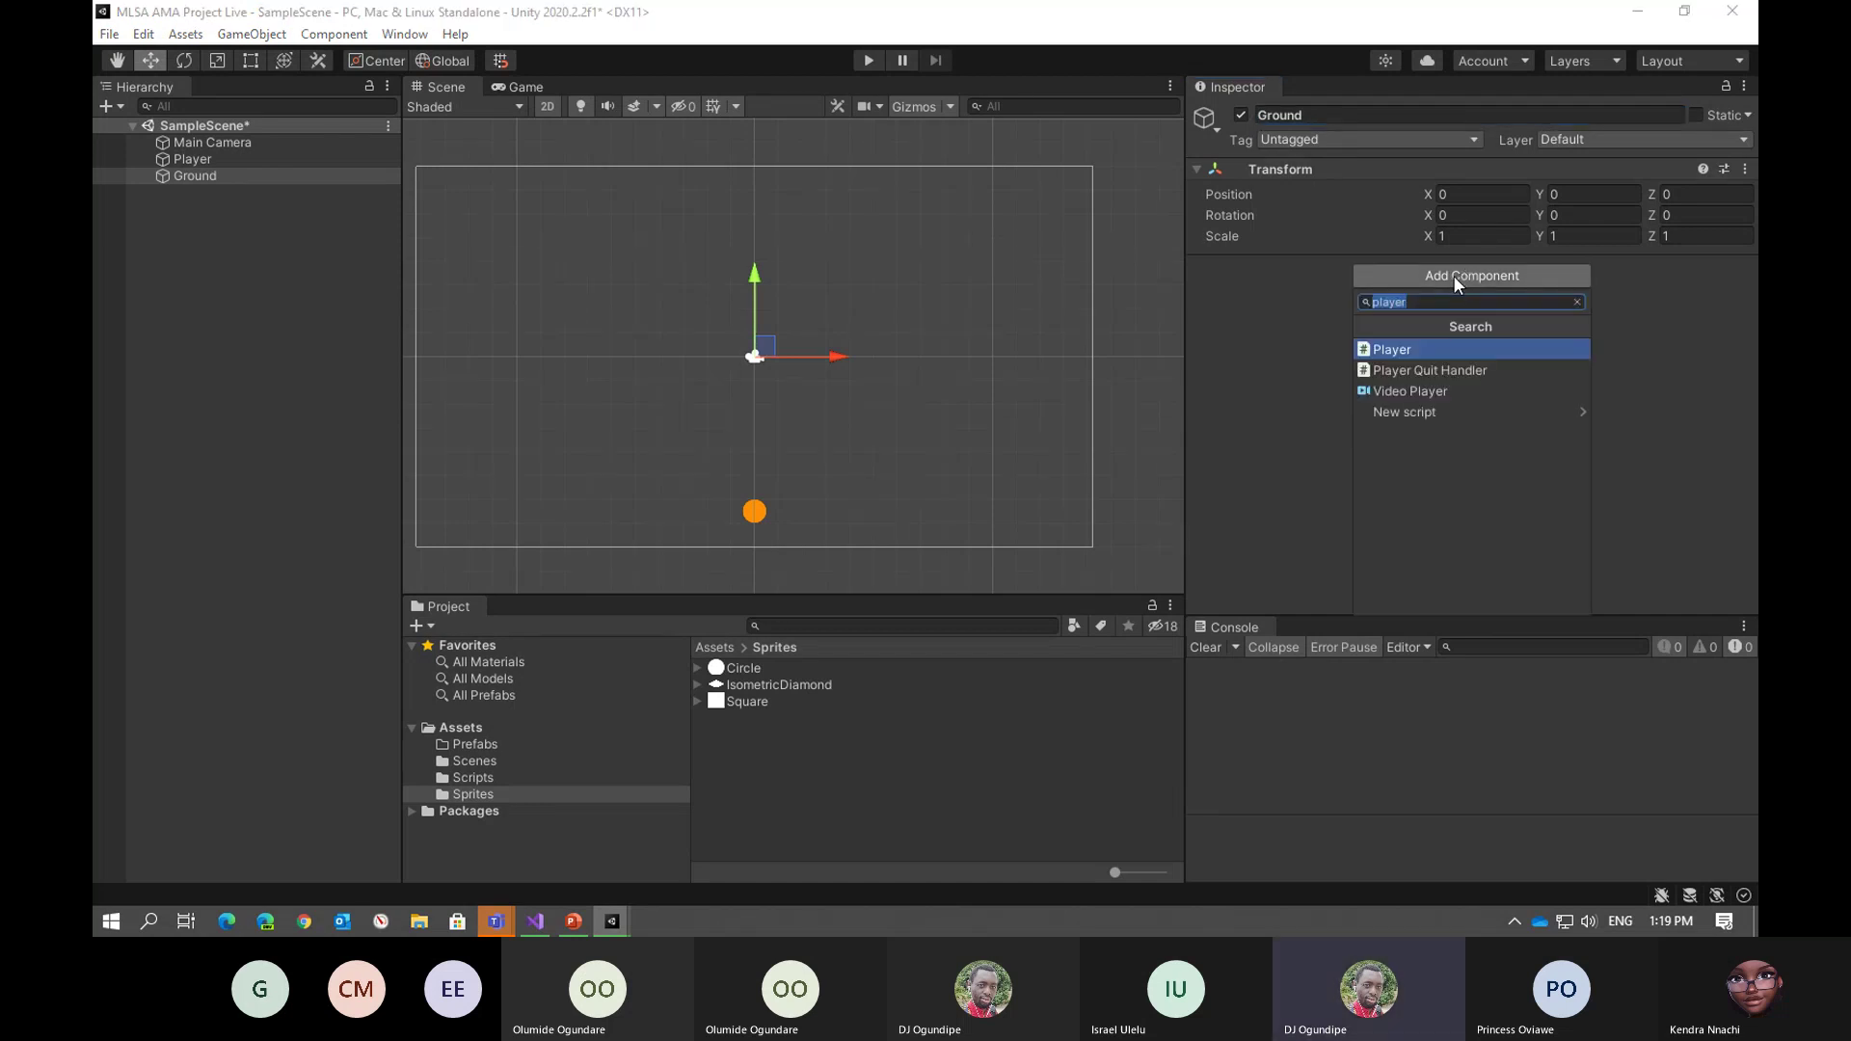
text(sprite)
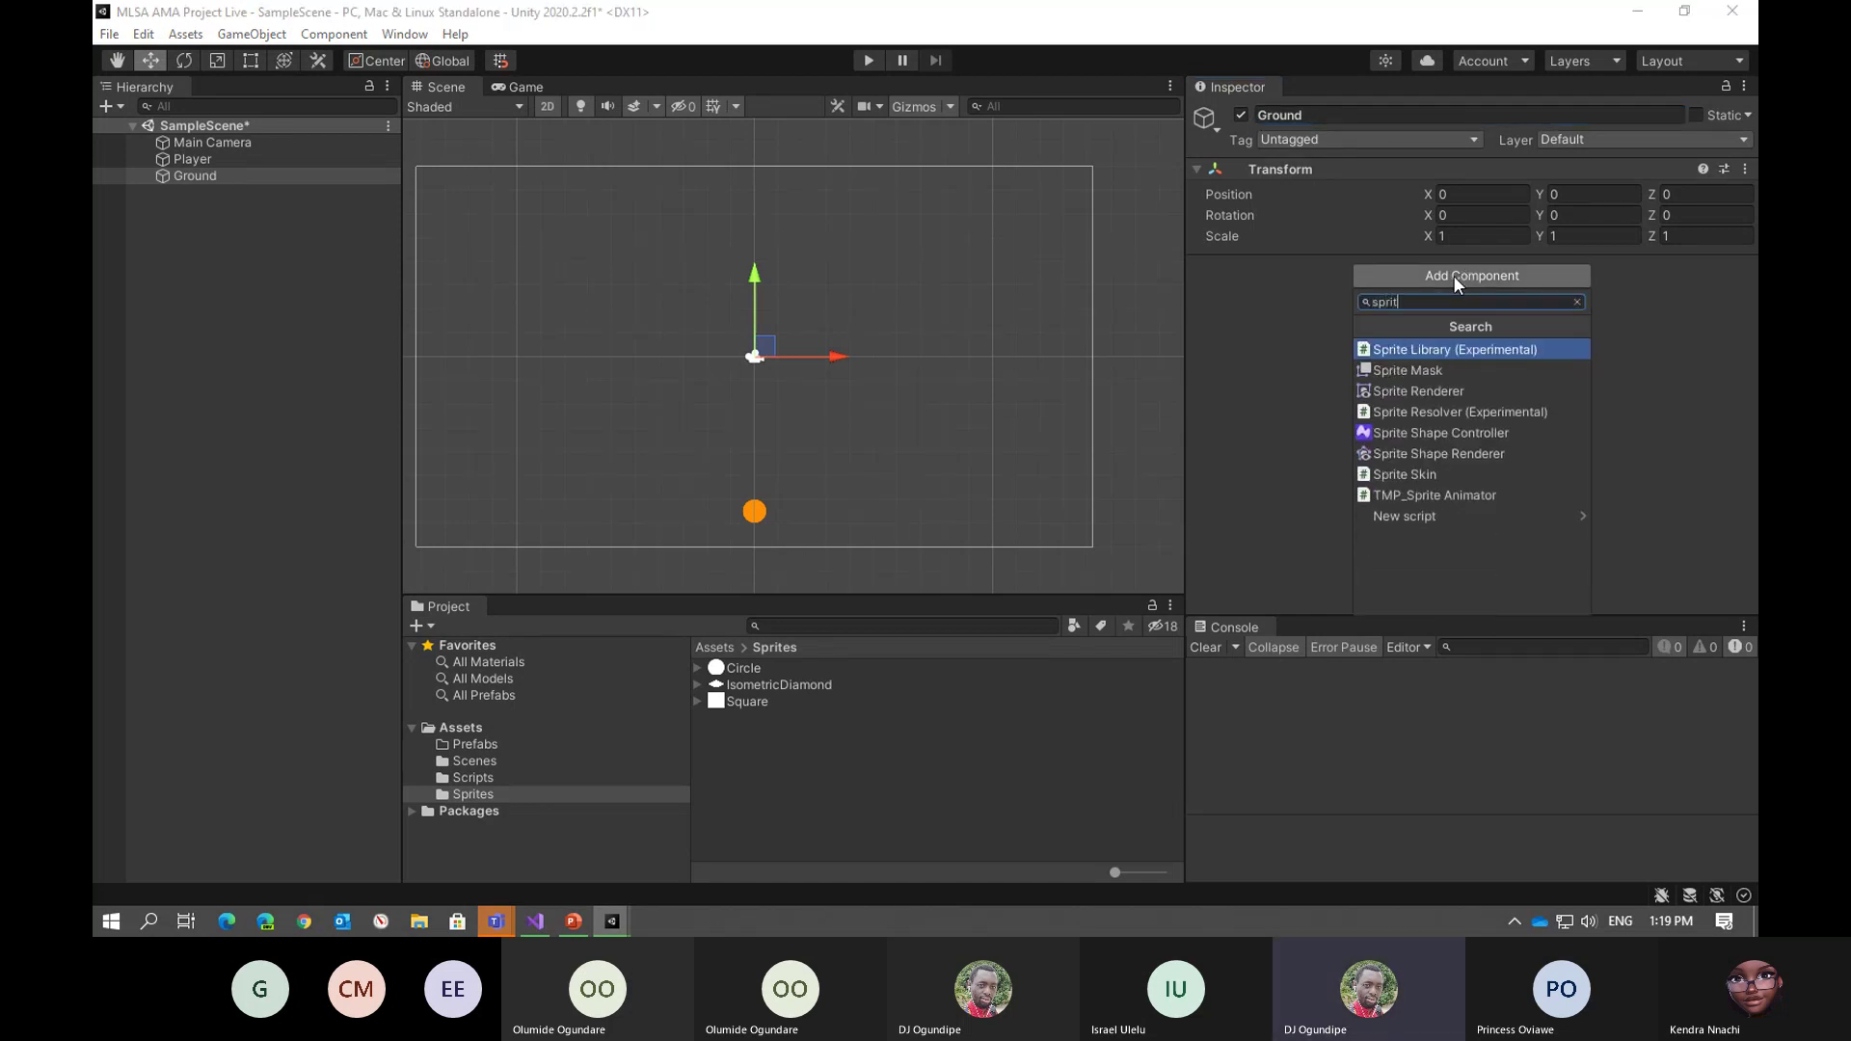
click(1444, 391)
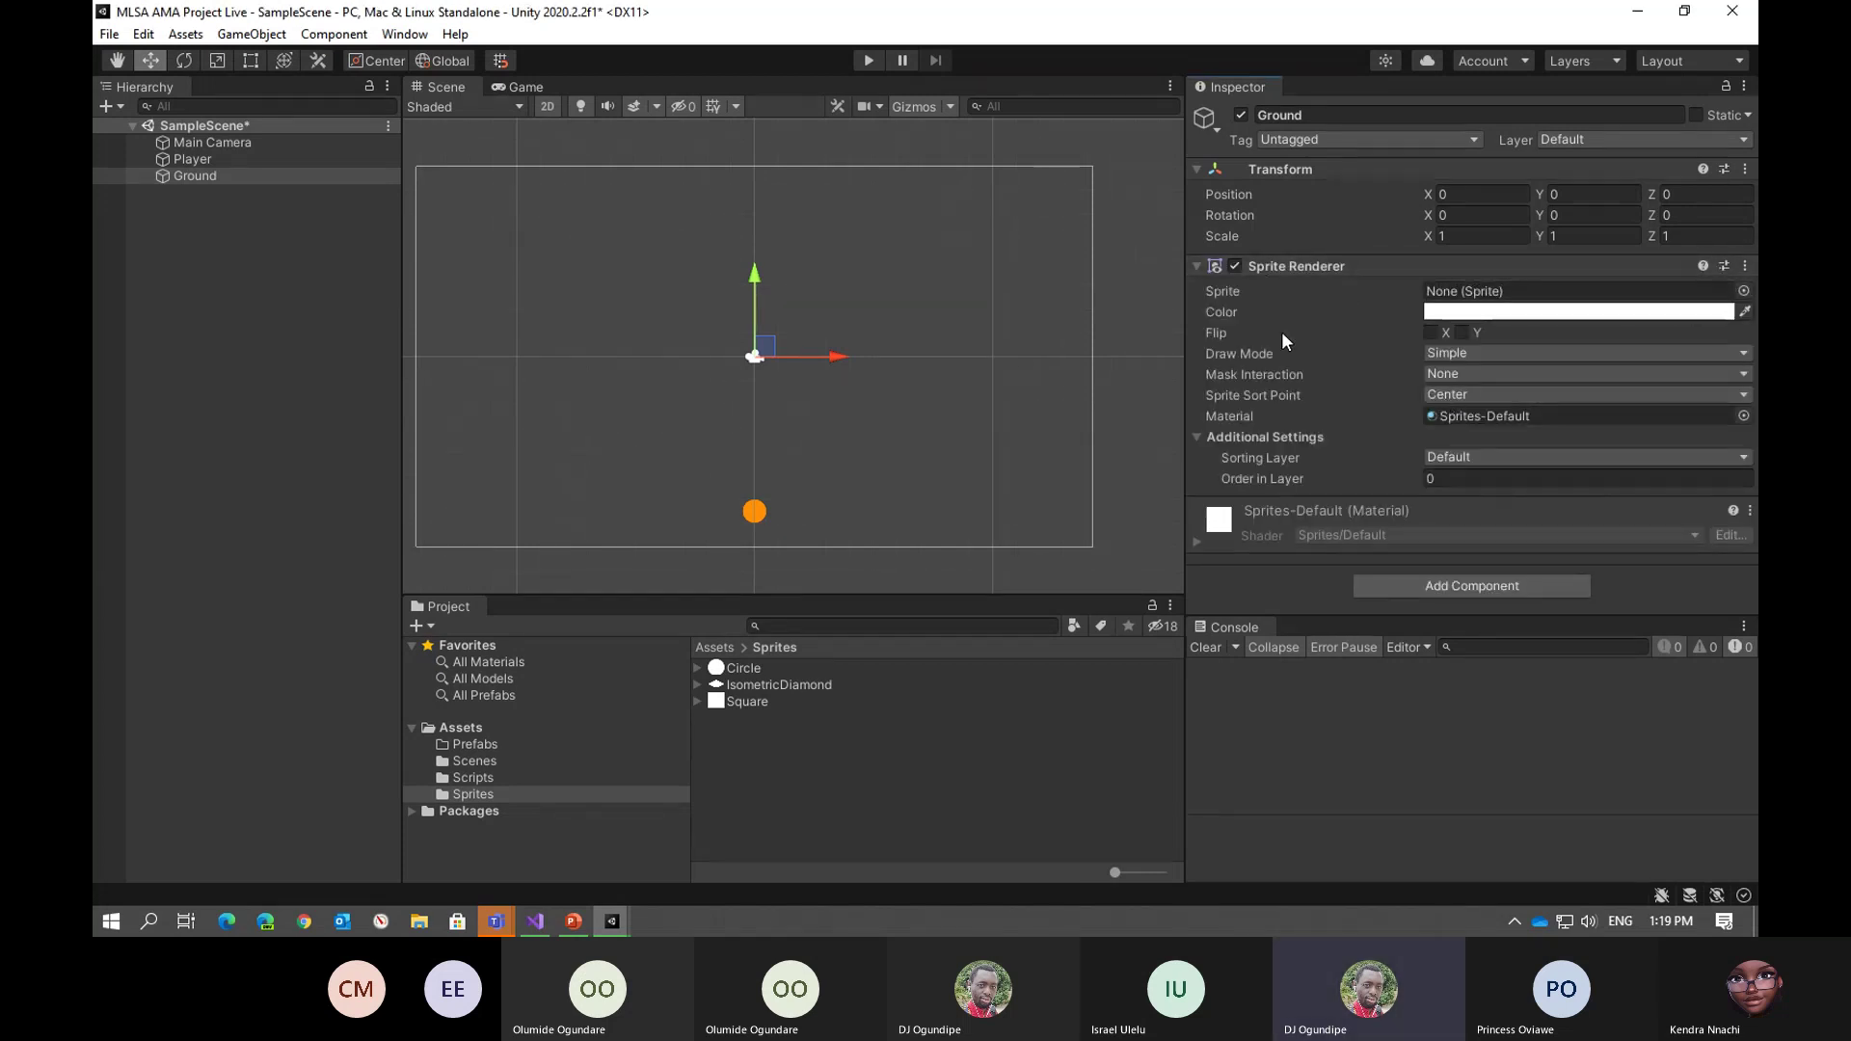
click(1743, 291)
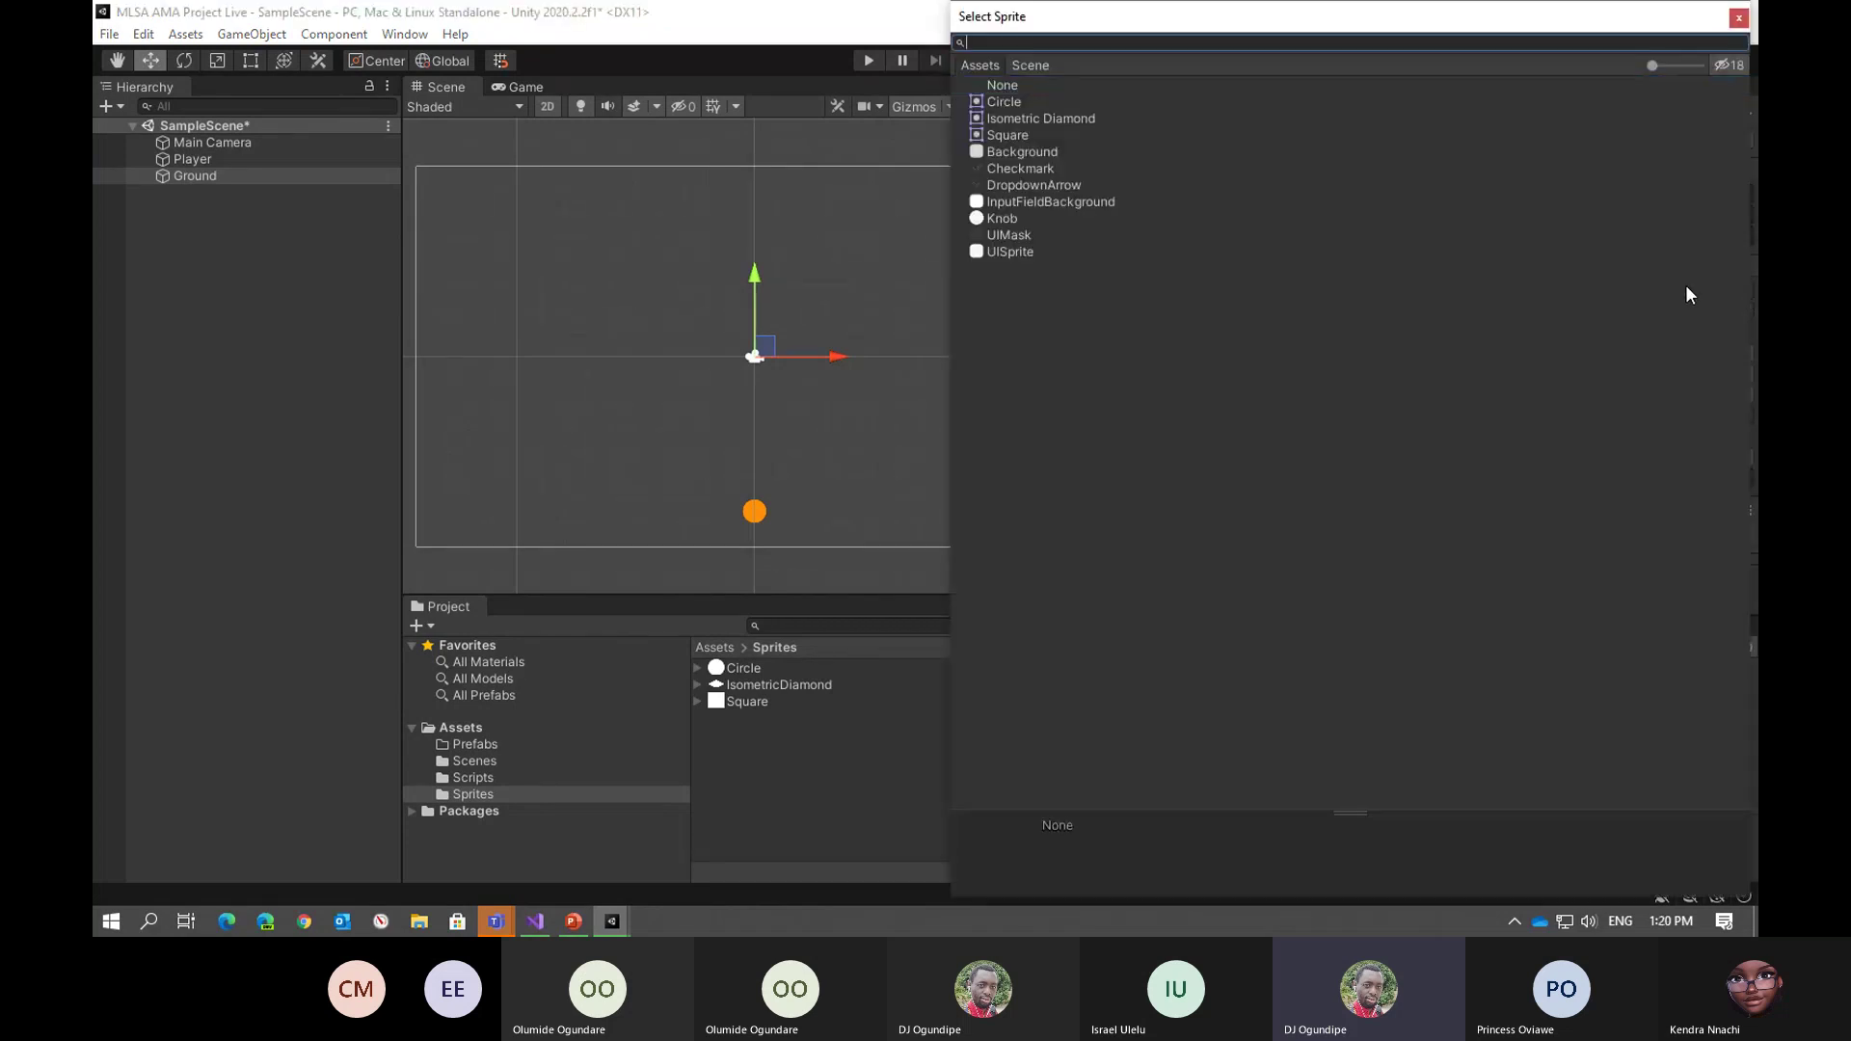
double_click(1008, 135)
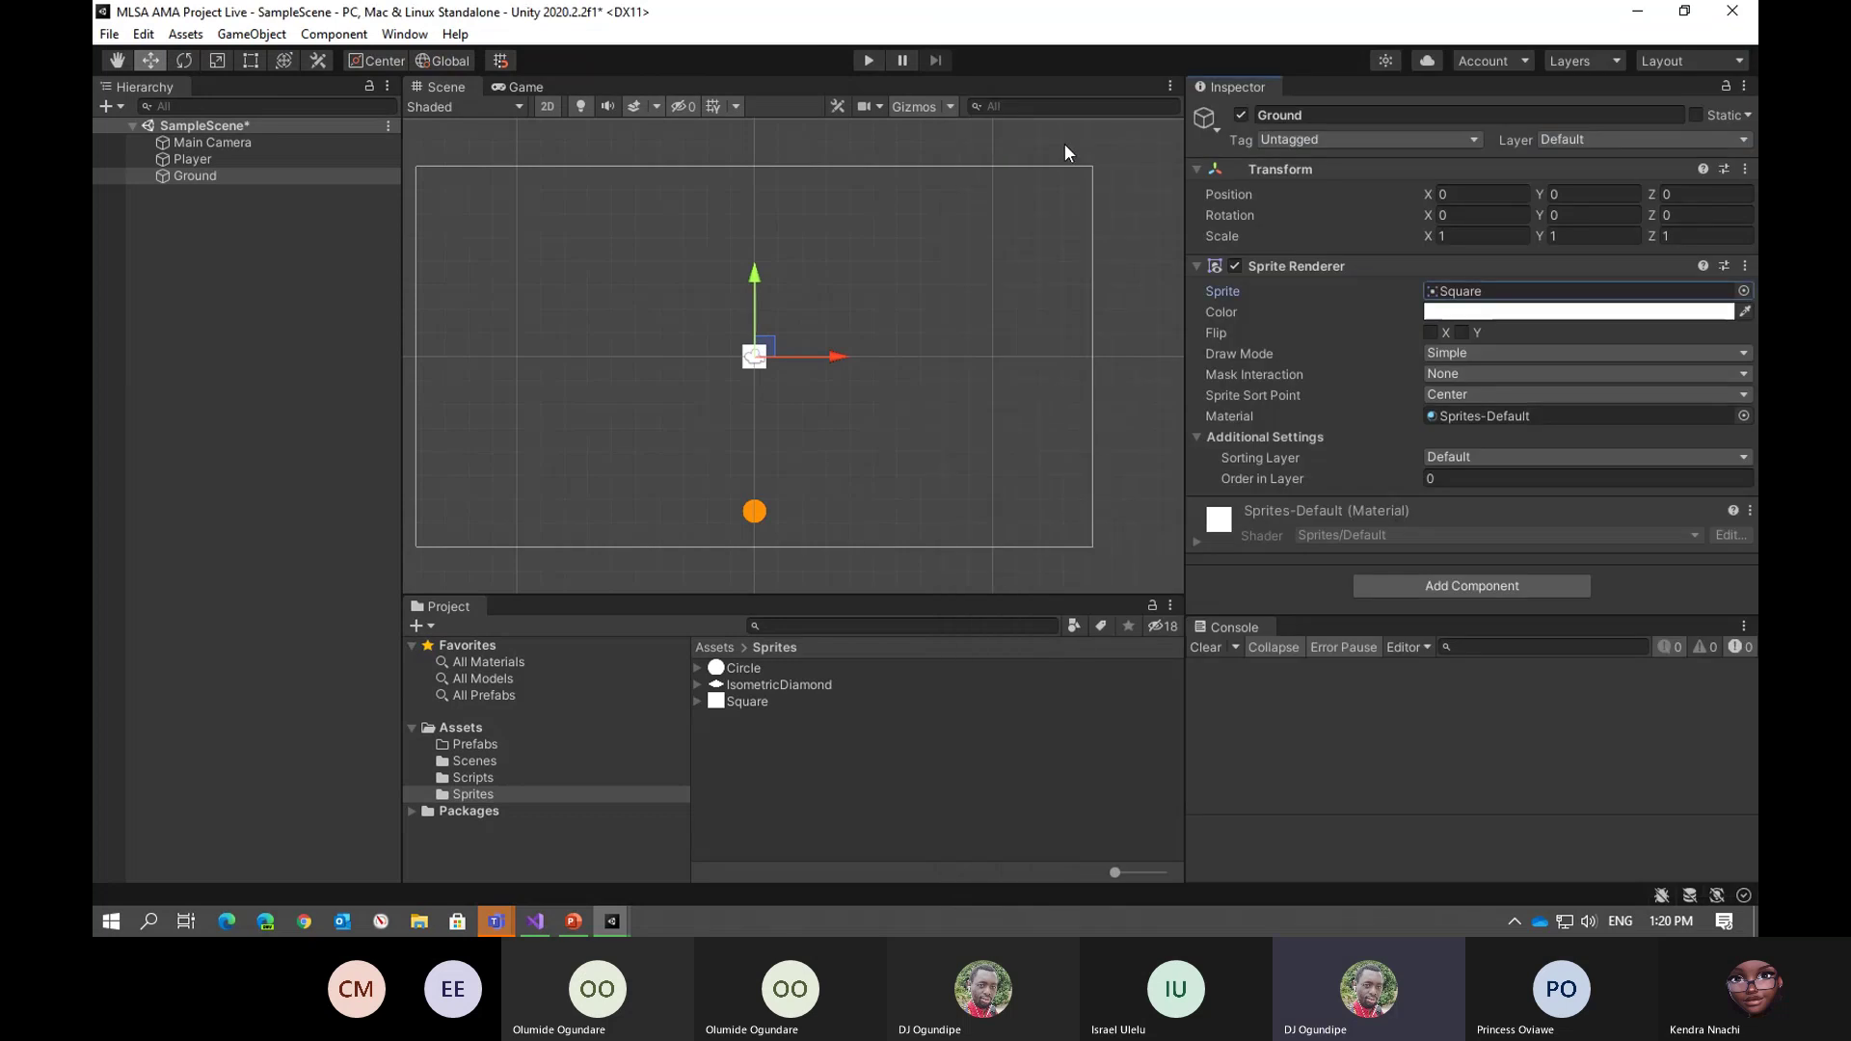
click(538, 89)
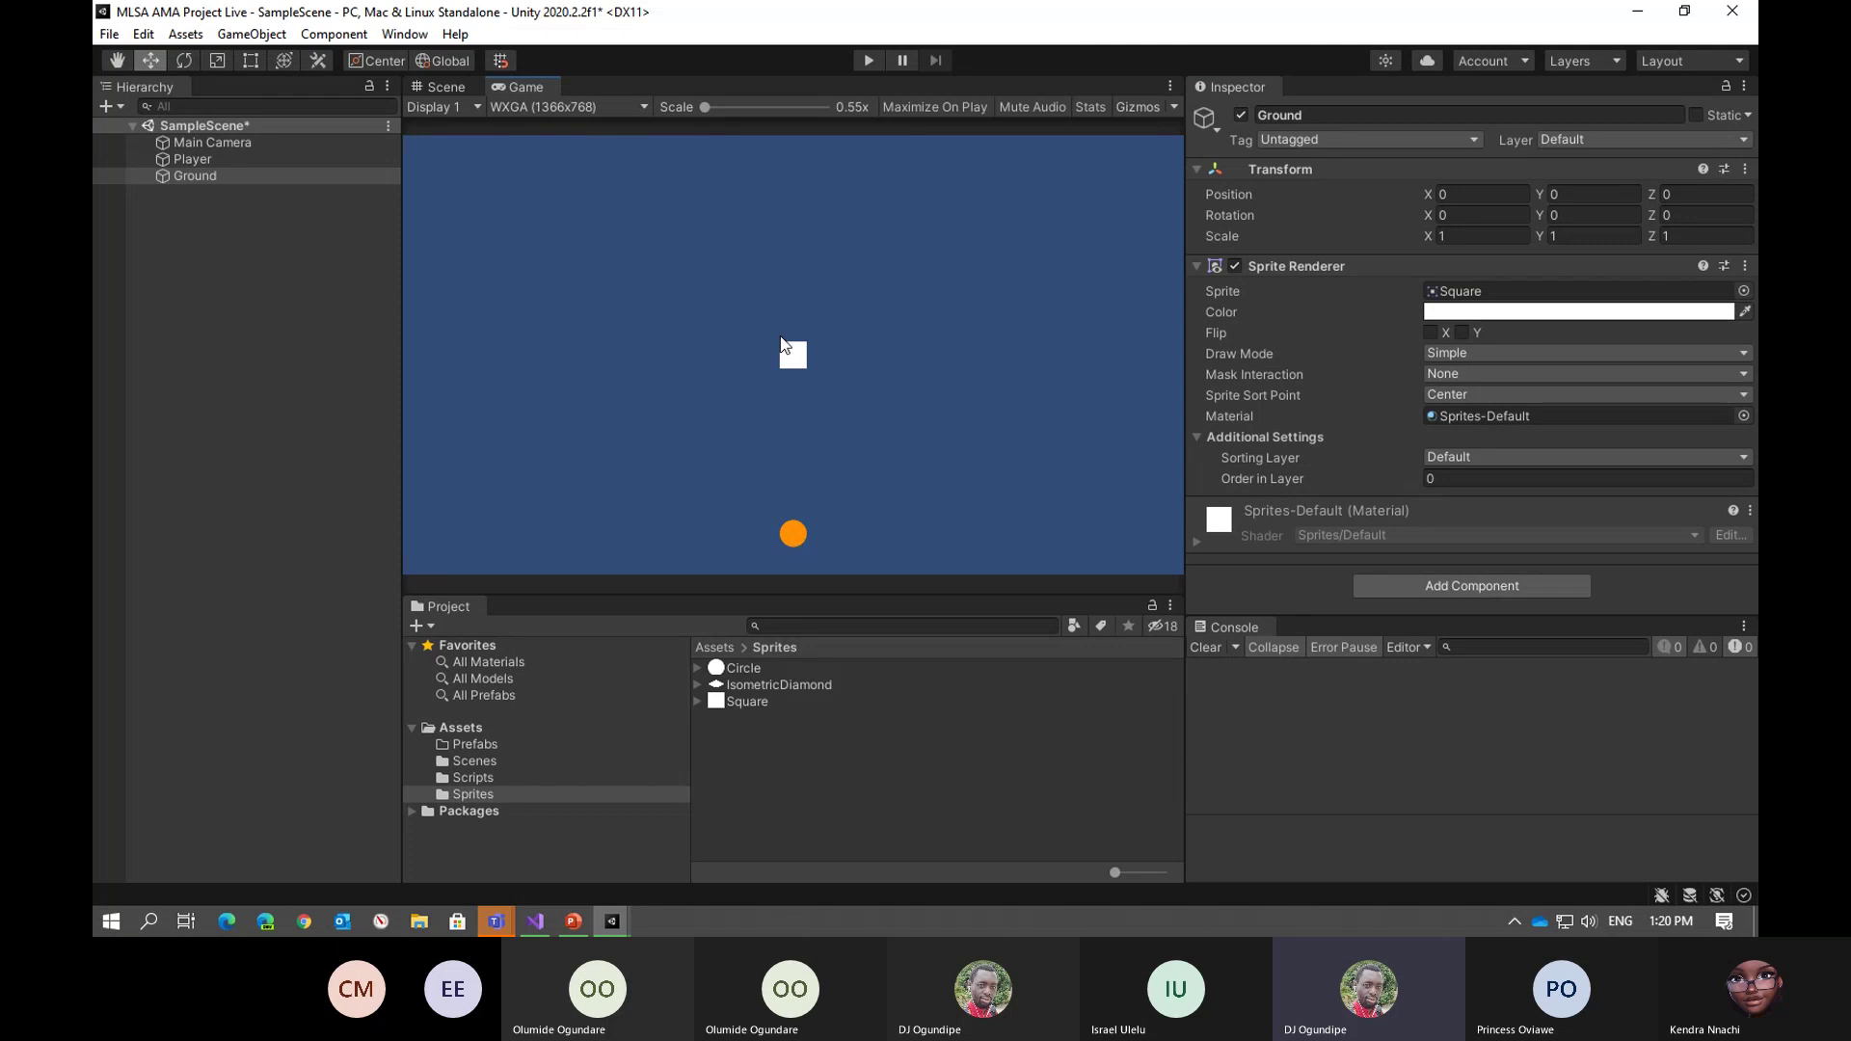
click(459, 81)
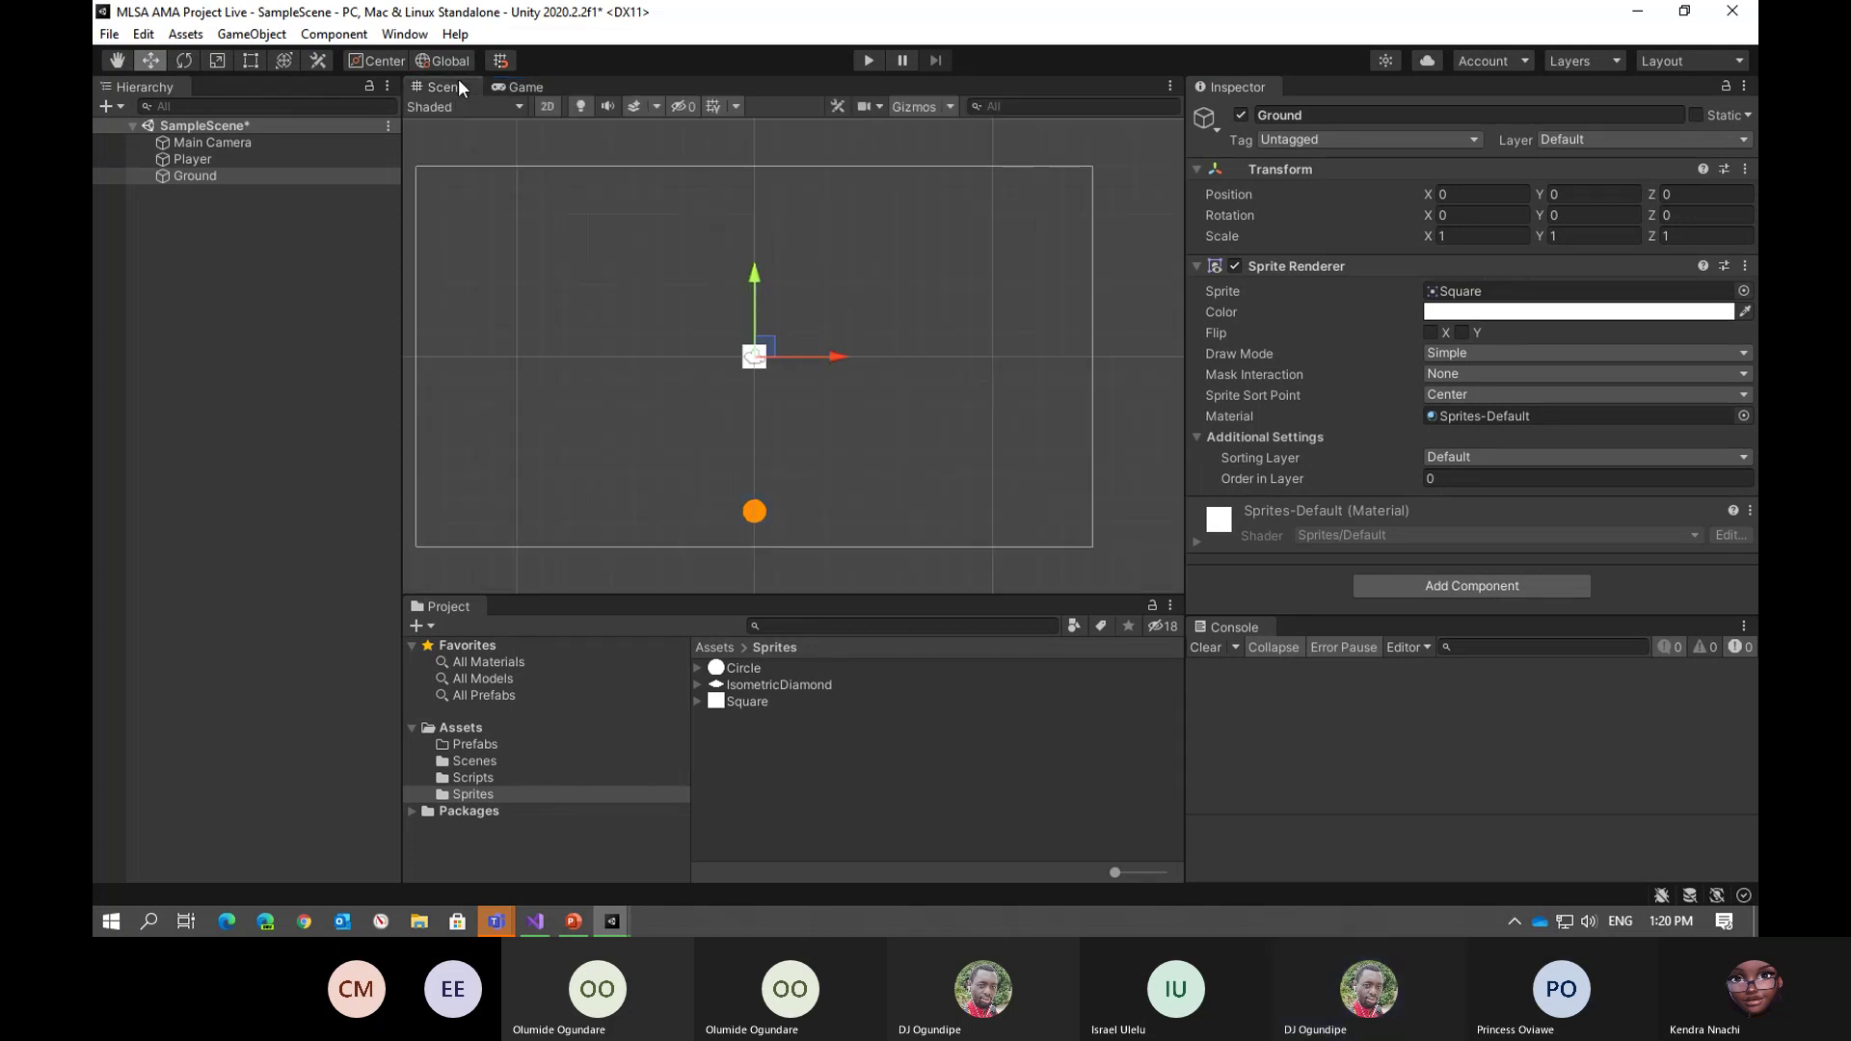
Test-play the scene with the Player script disabled and the Player object raised to about Y 2.25
click(216, 158)
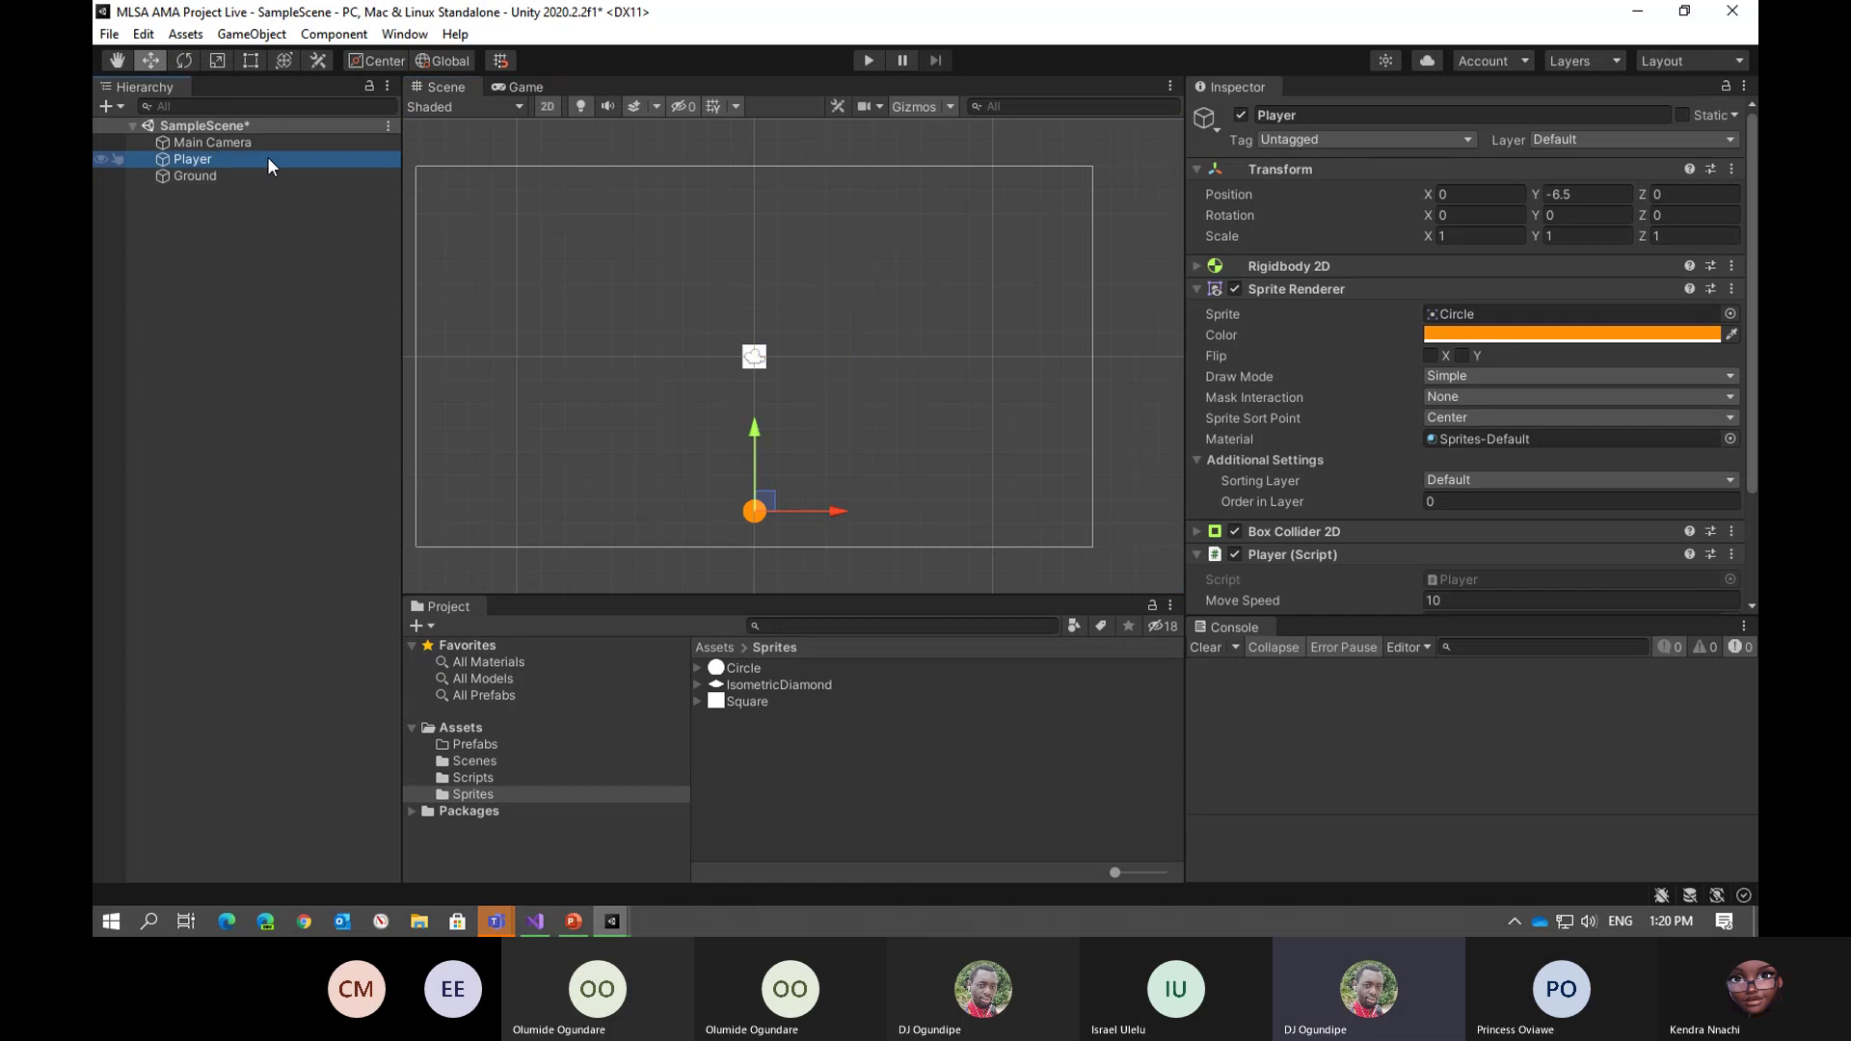
click(1235, 555)
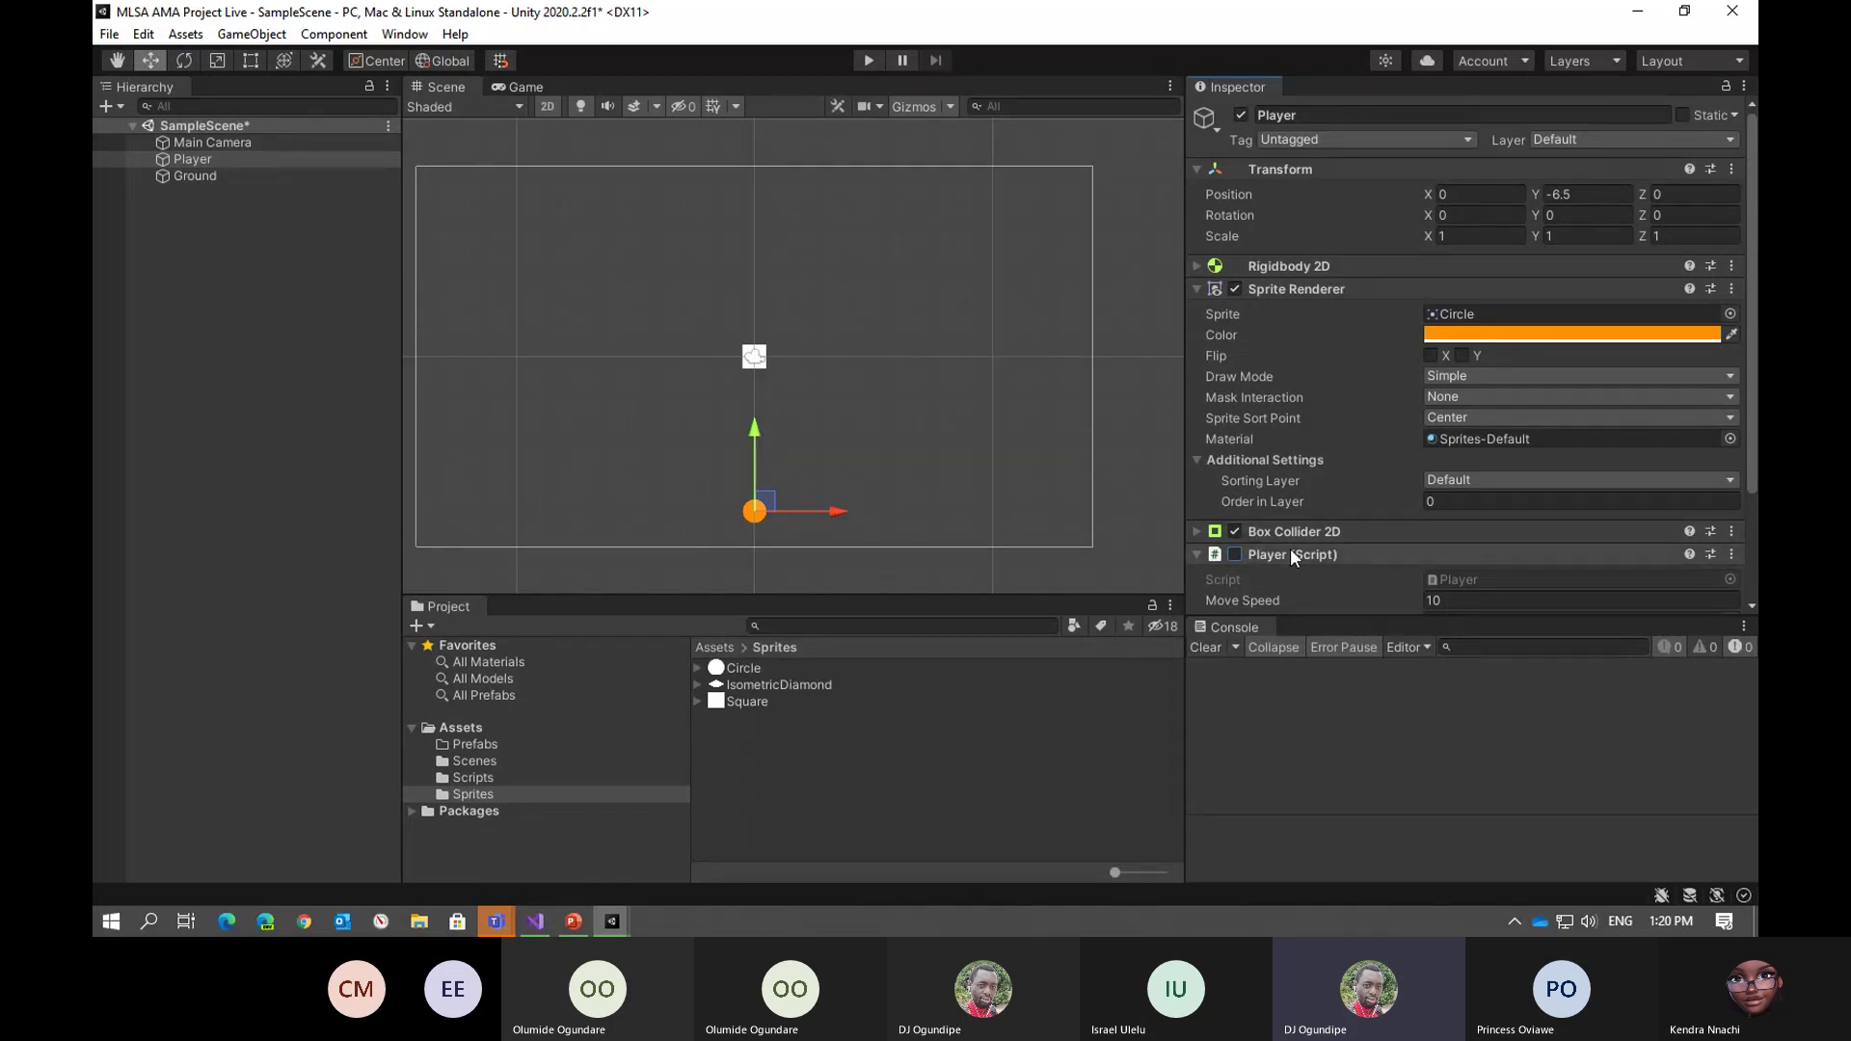
drag(763, 437, 781, 241)
click(867, 61)
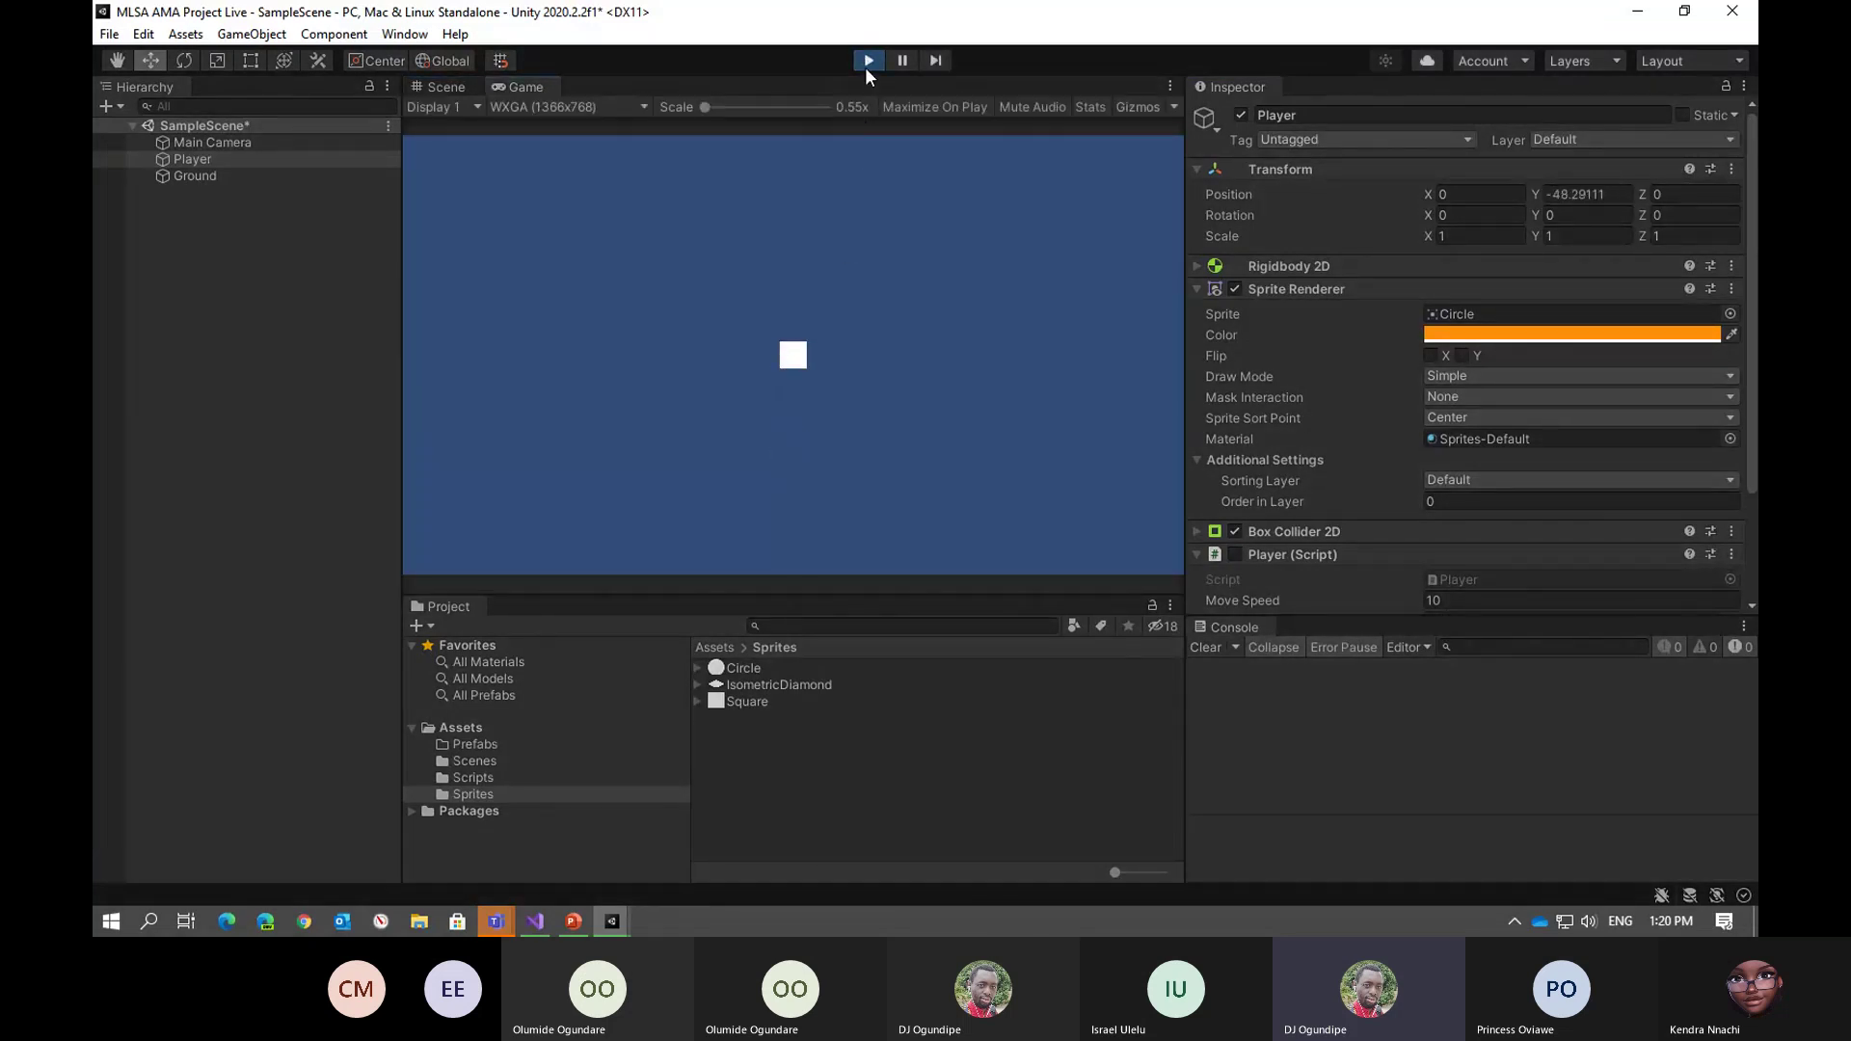
click(867, 61)
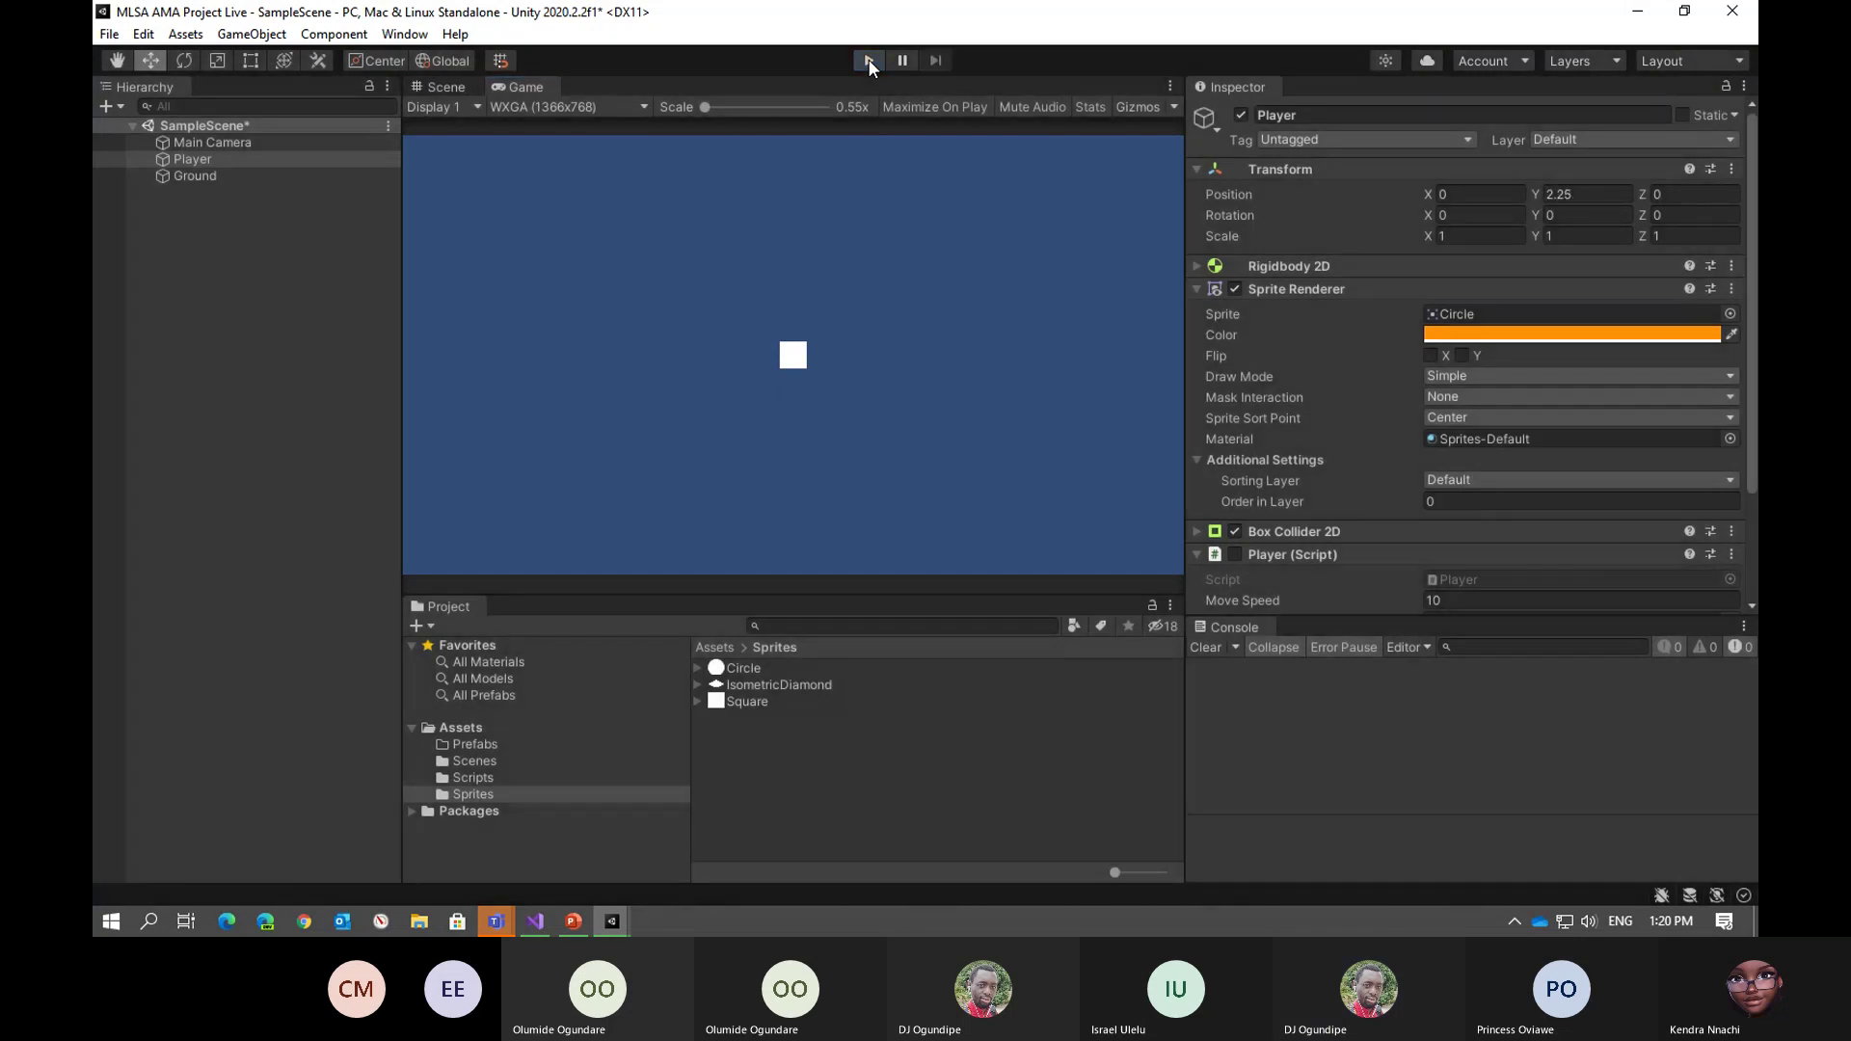
Move the Ground square below the Player with the Move tool, to about X 1.9 and Y -4.7
click(195, 175)
drag(754, 279, 760, 344)
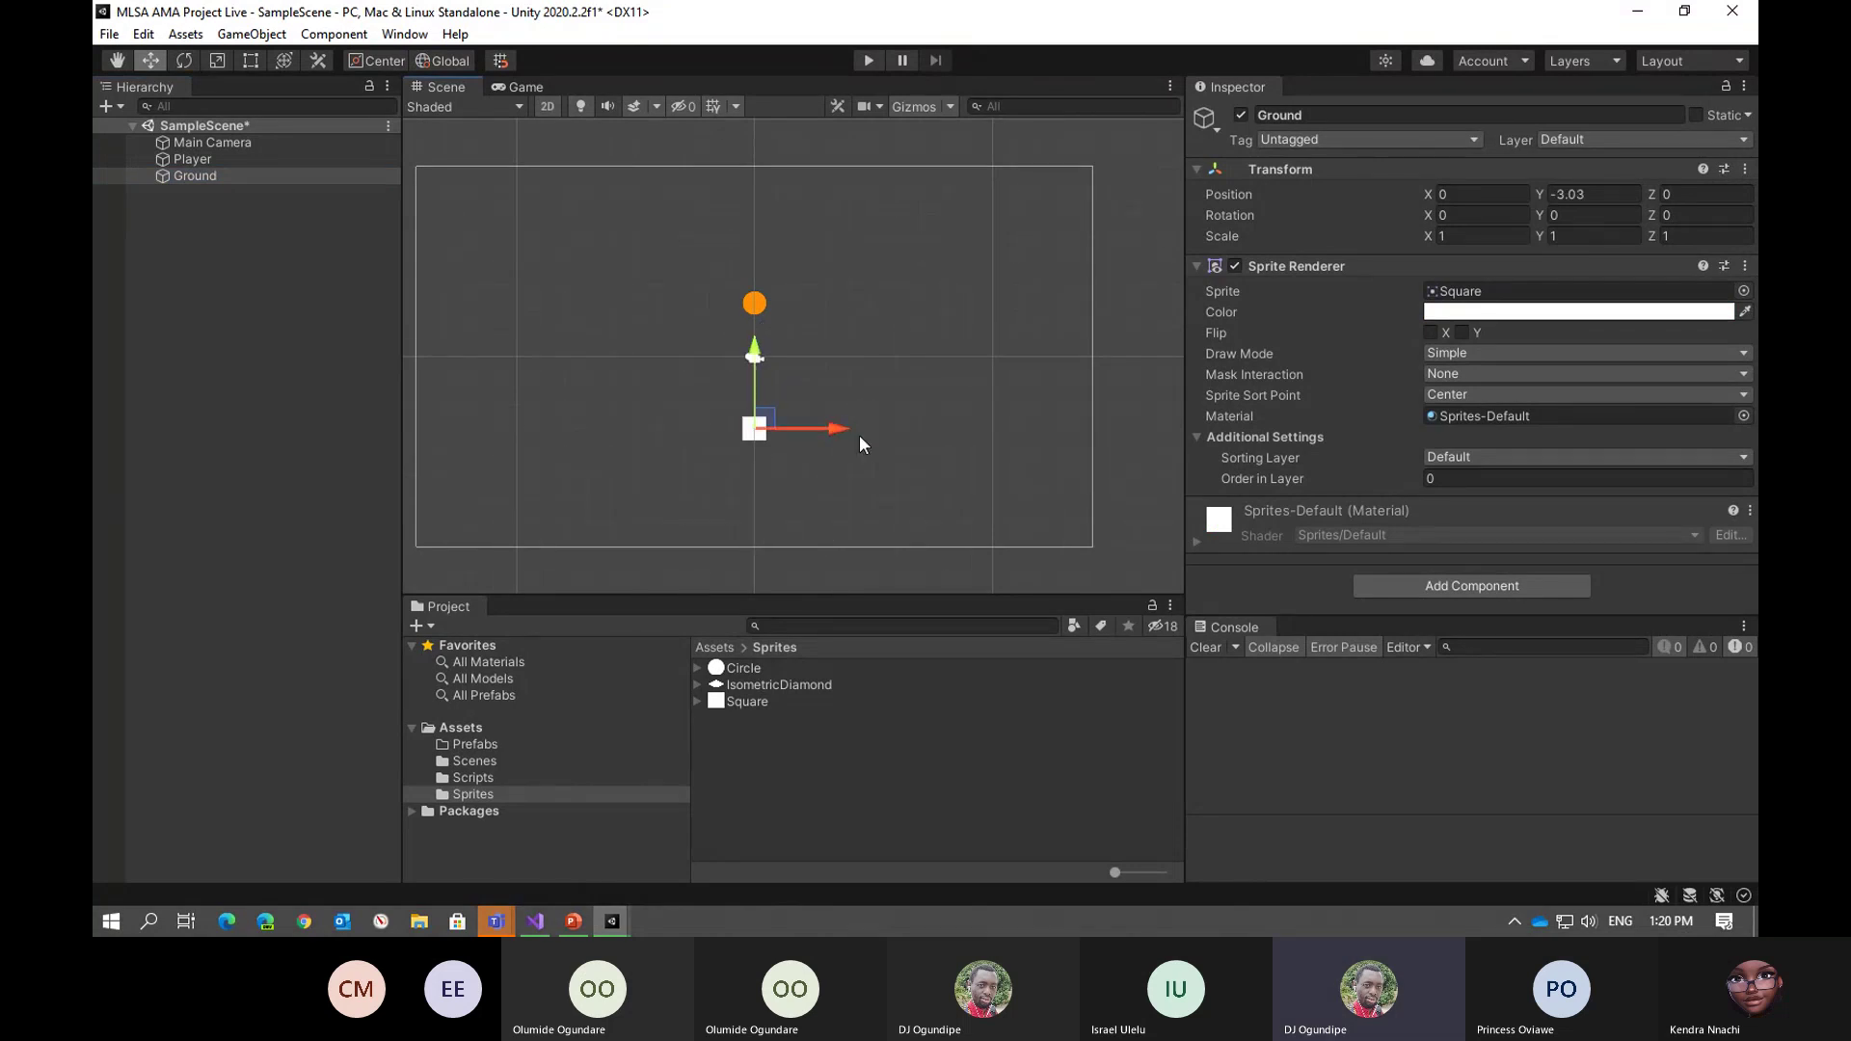
click(123, 58)
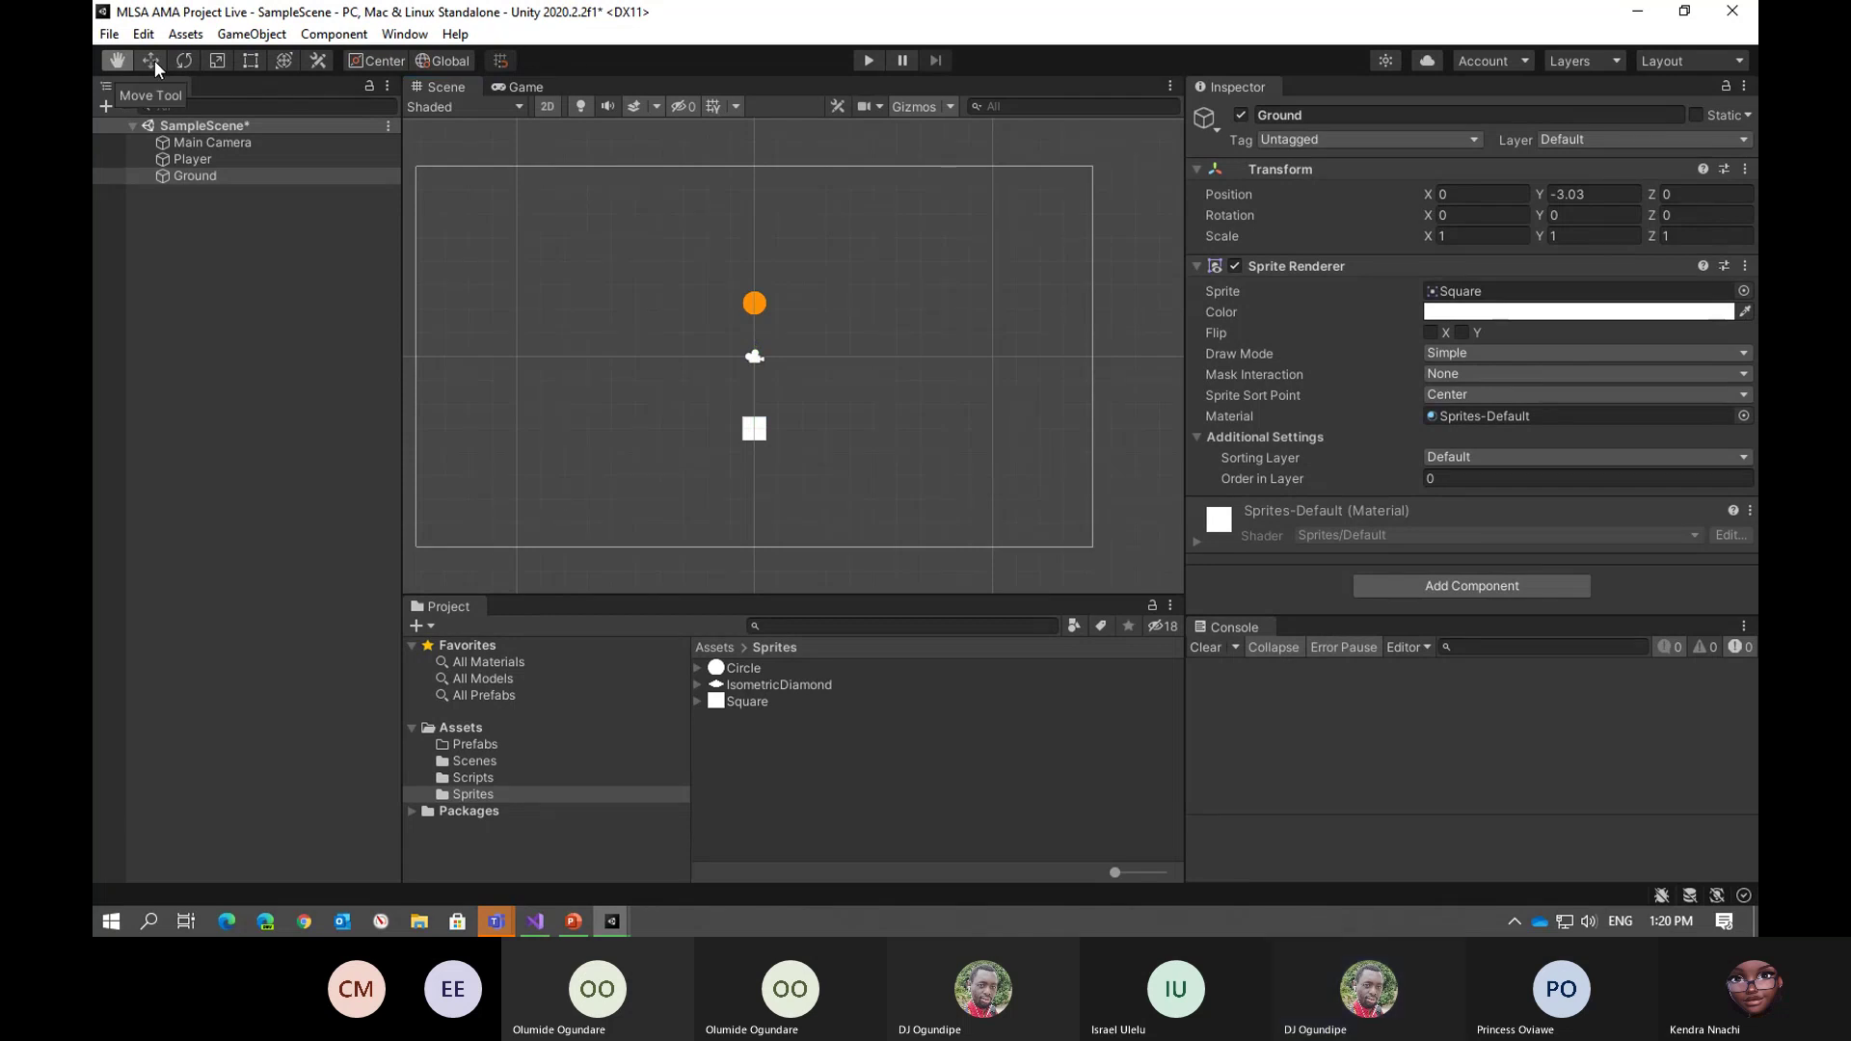
click(152, 60)
drag(754, 352, 762, 400)
drag(836, 466, 869, 475)
Set the Ground object's position to X 0 and Y -7.5
click(1518, 195)
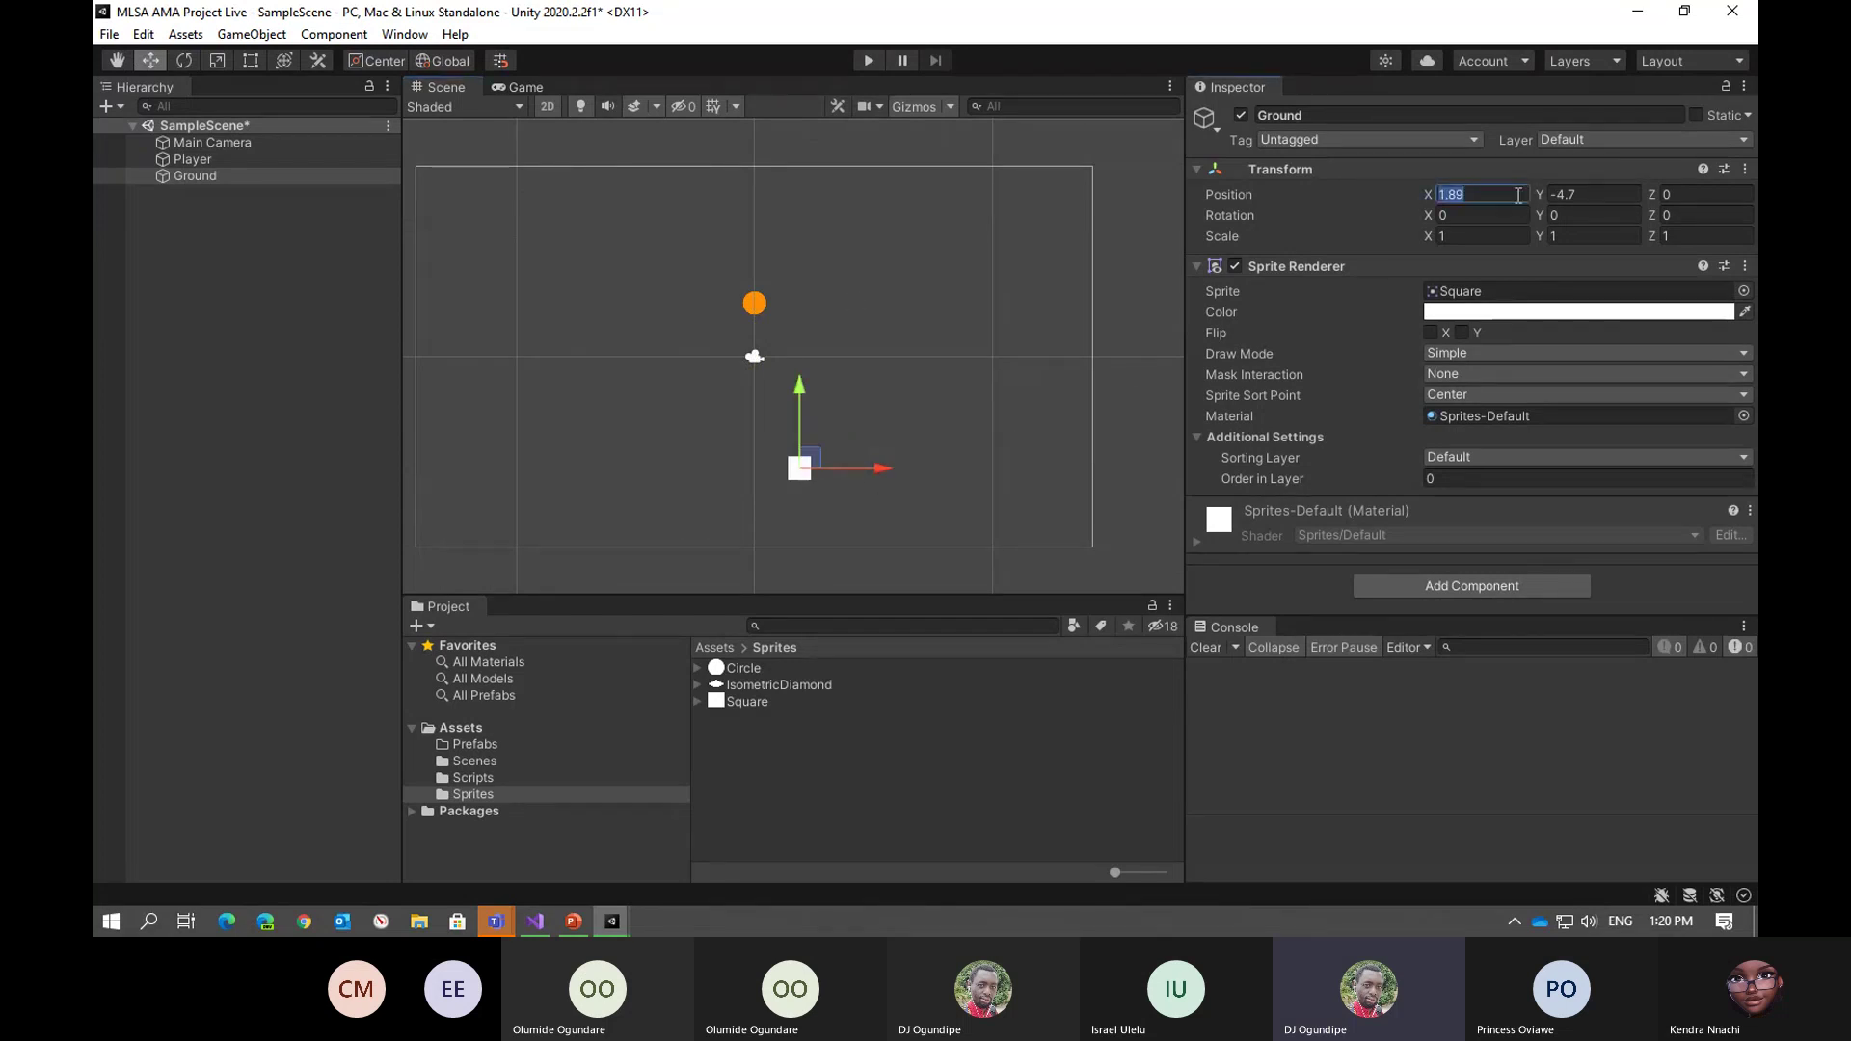
text(0)
key(Tab)
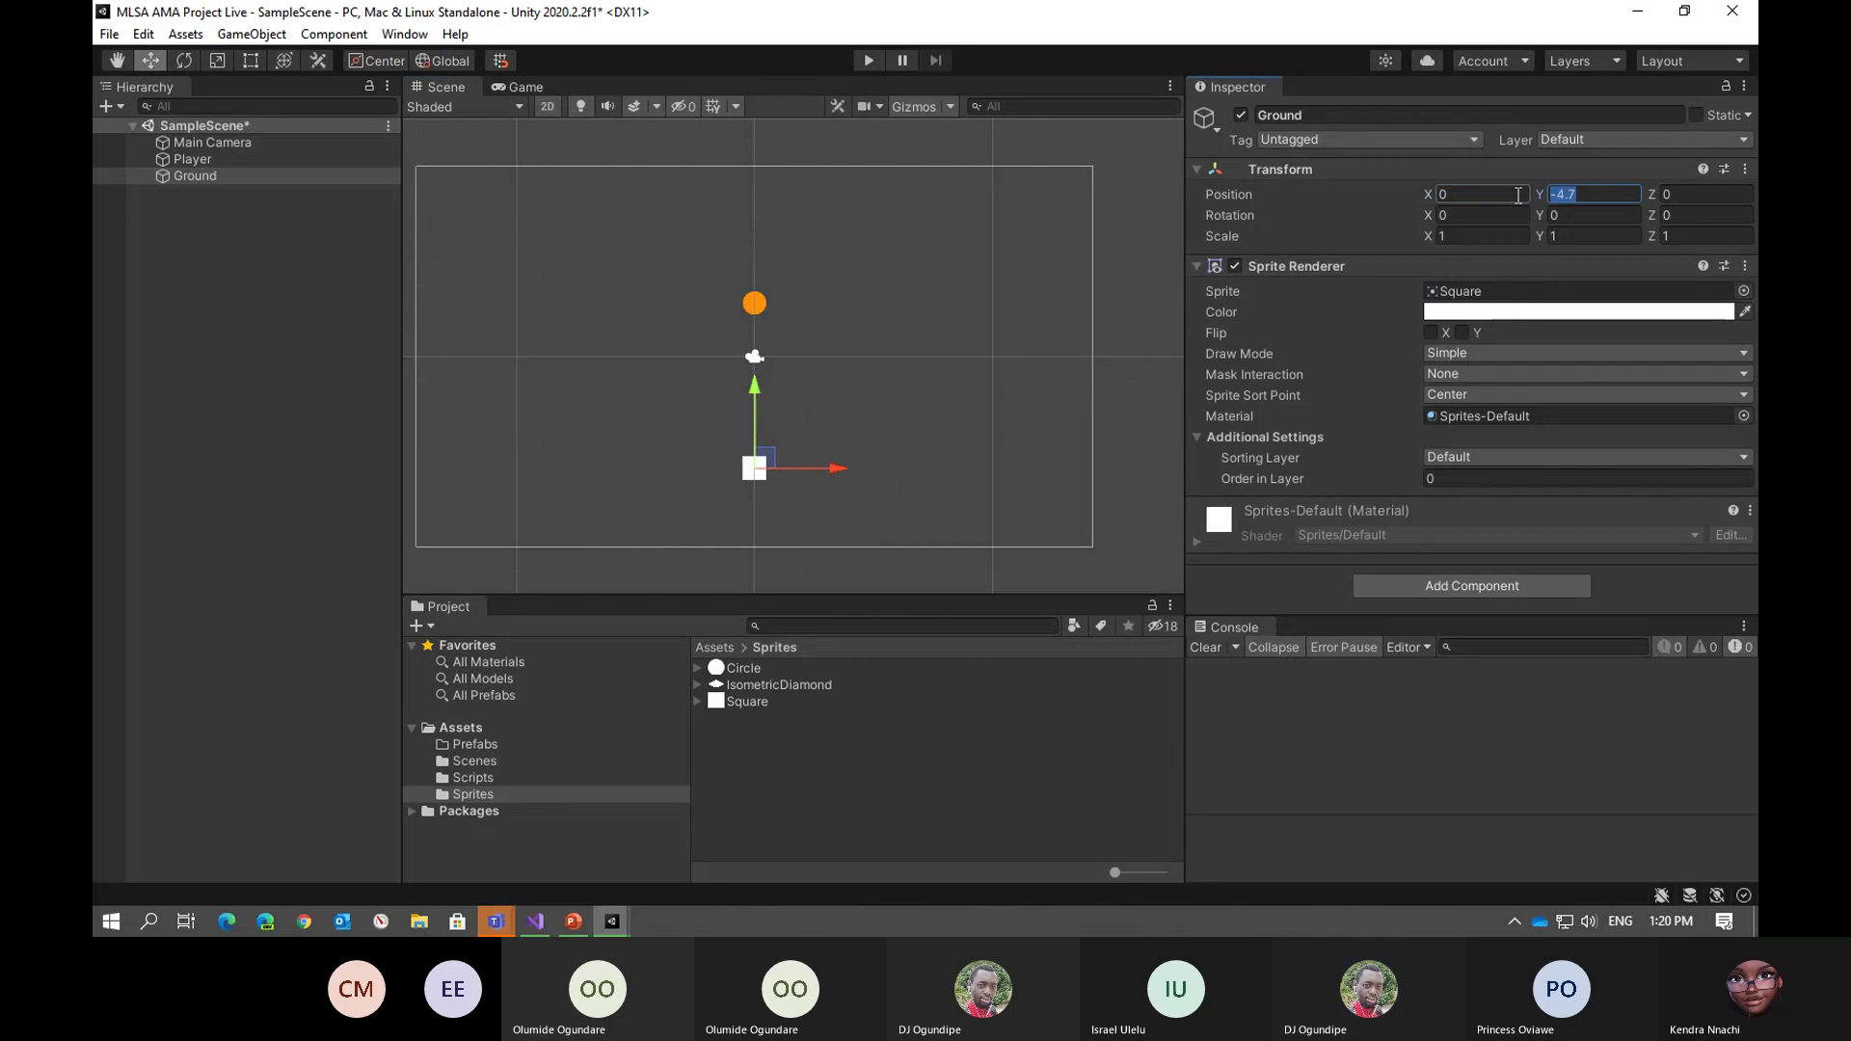
text(7)
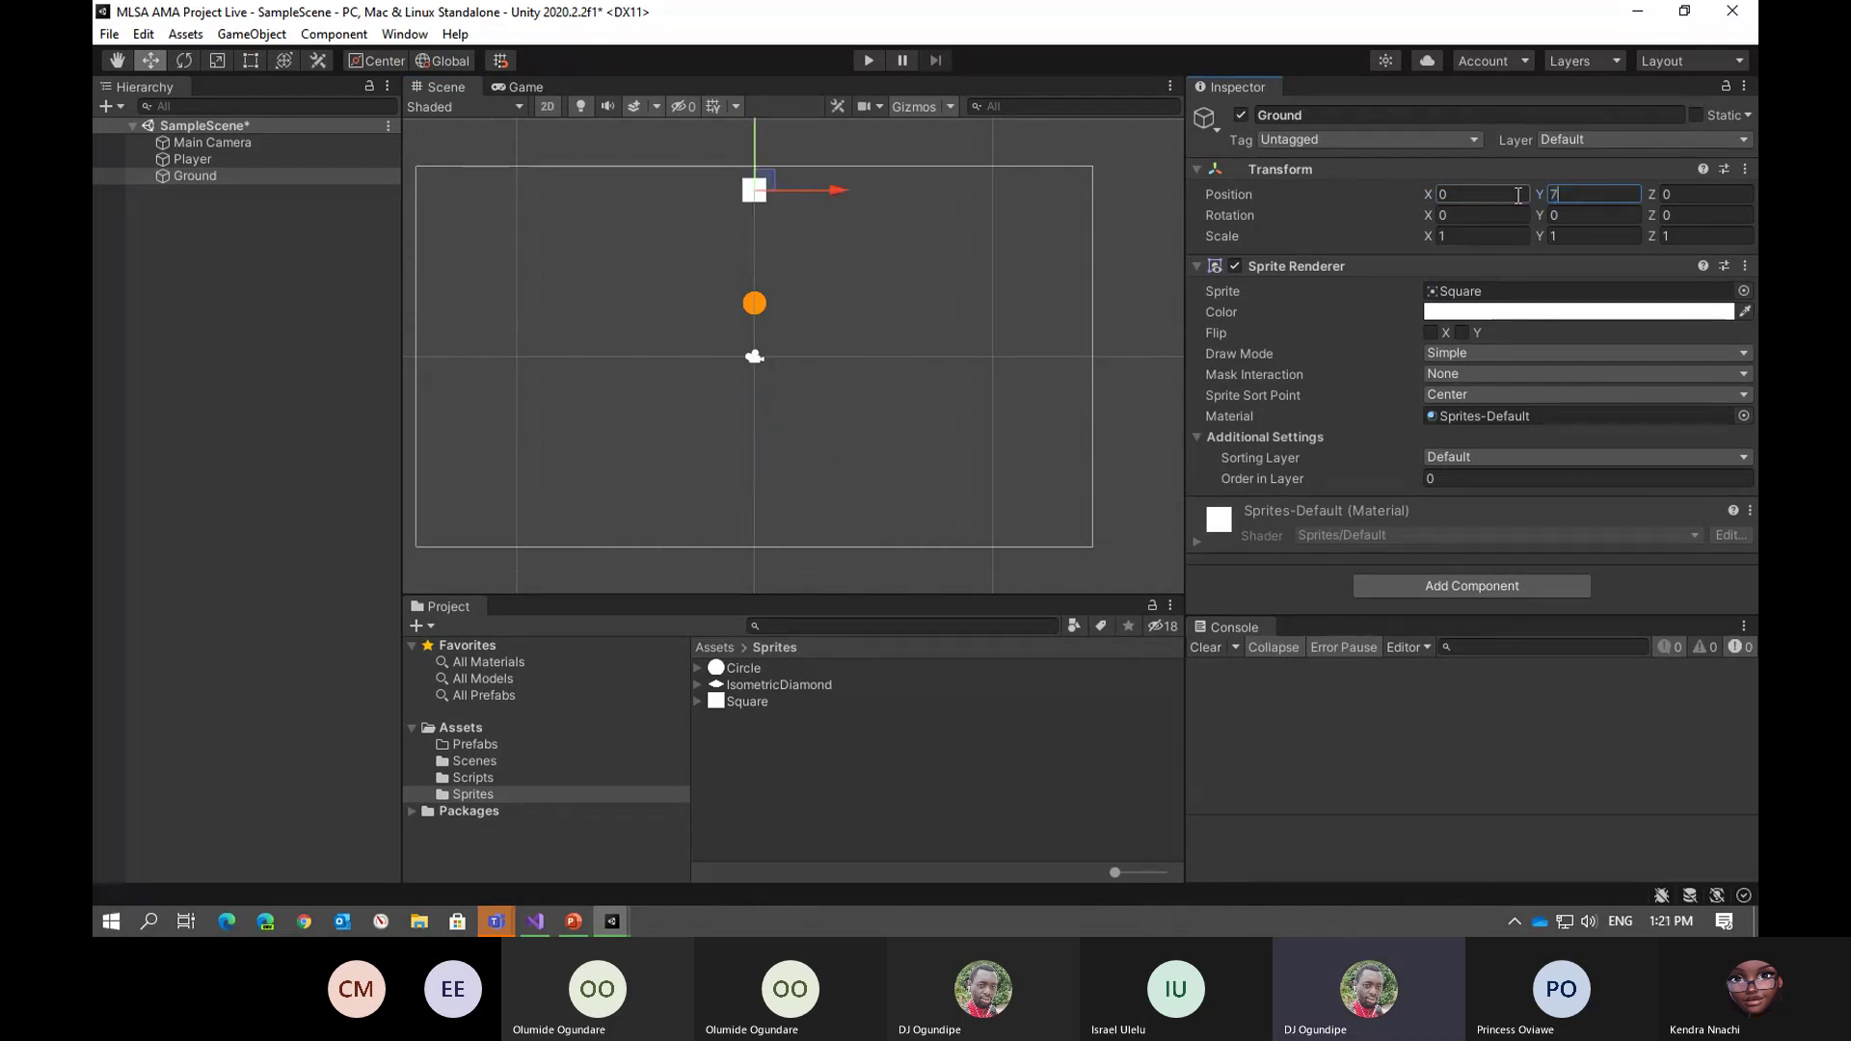
key(BackSpace)
text(-)
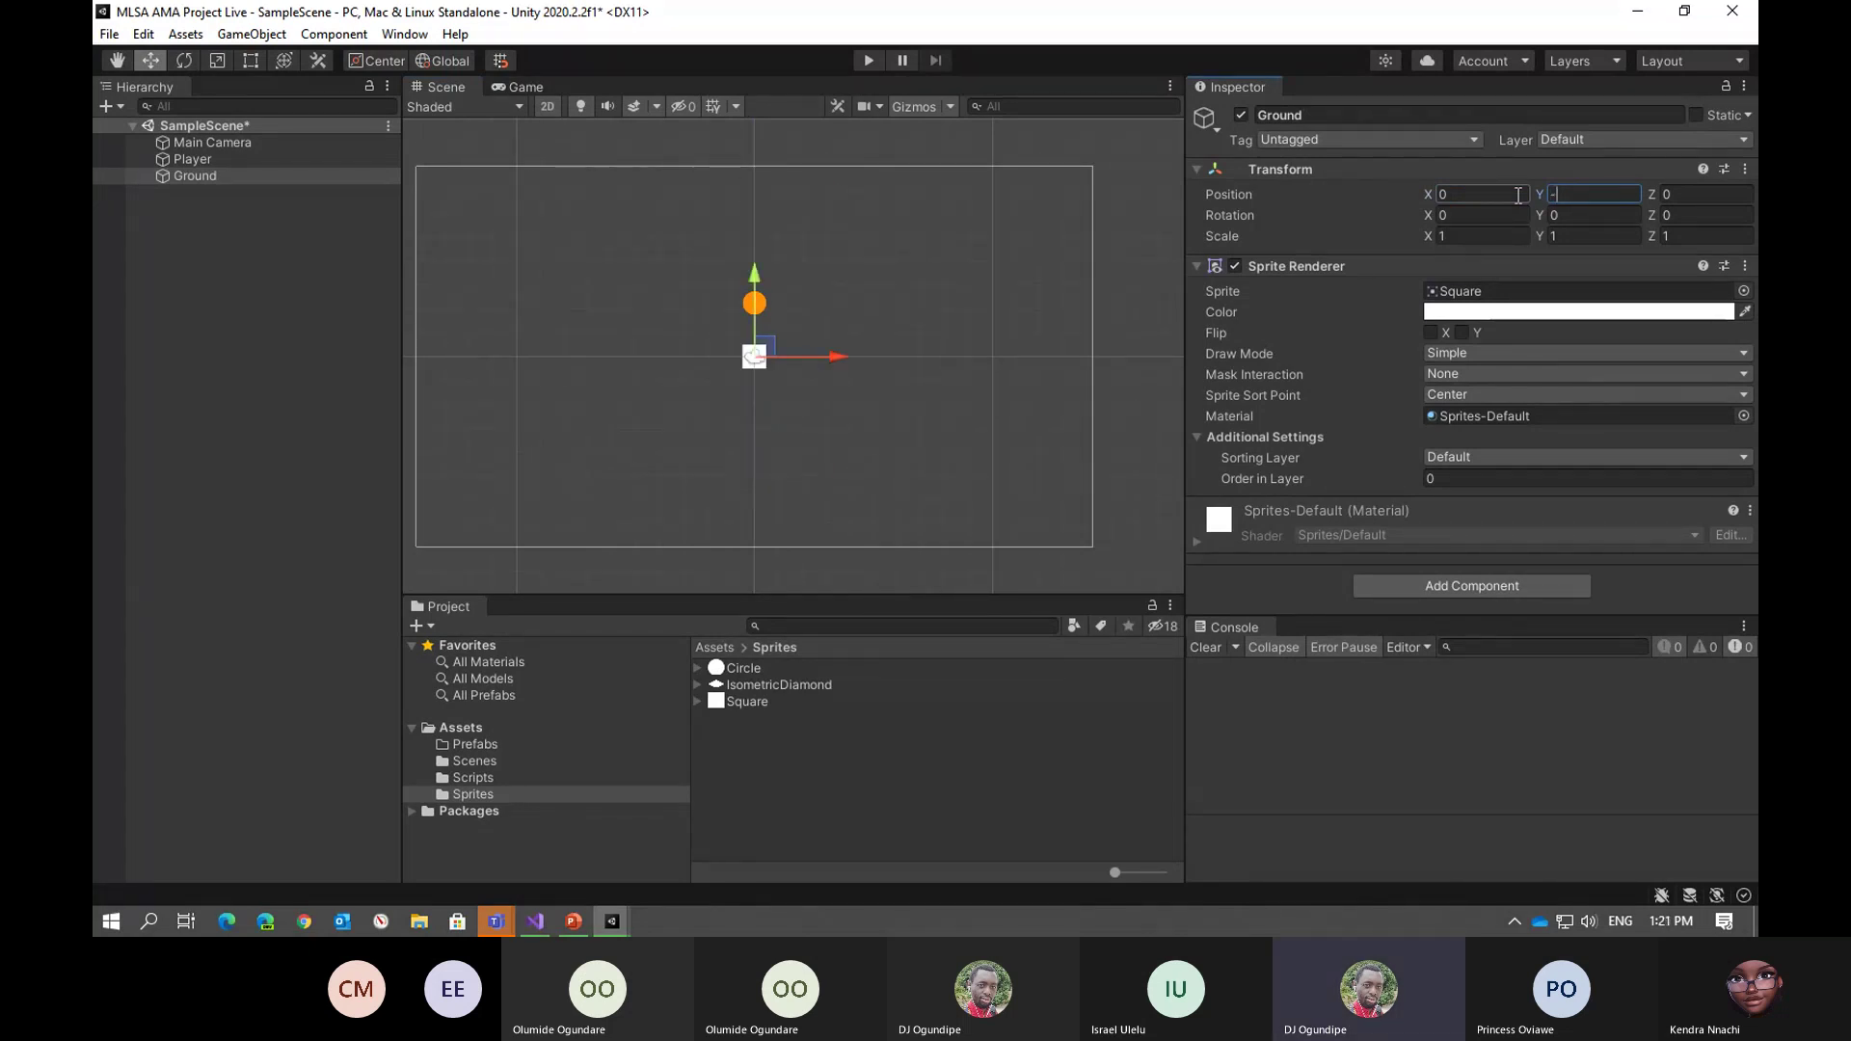
text(7.5)
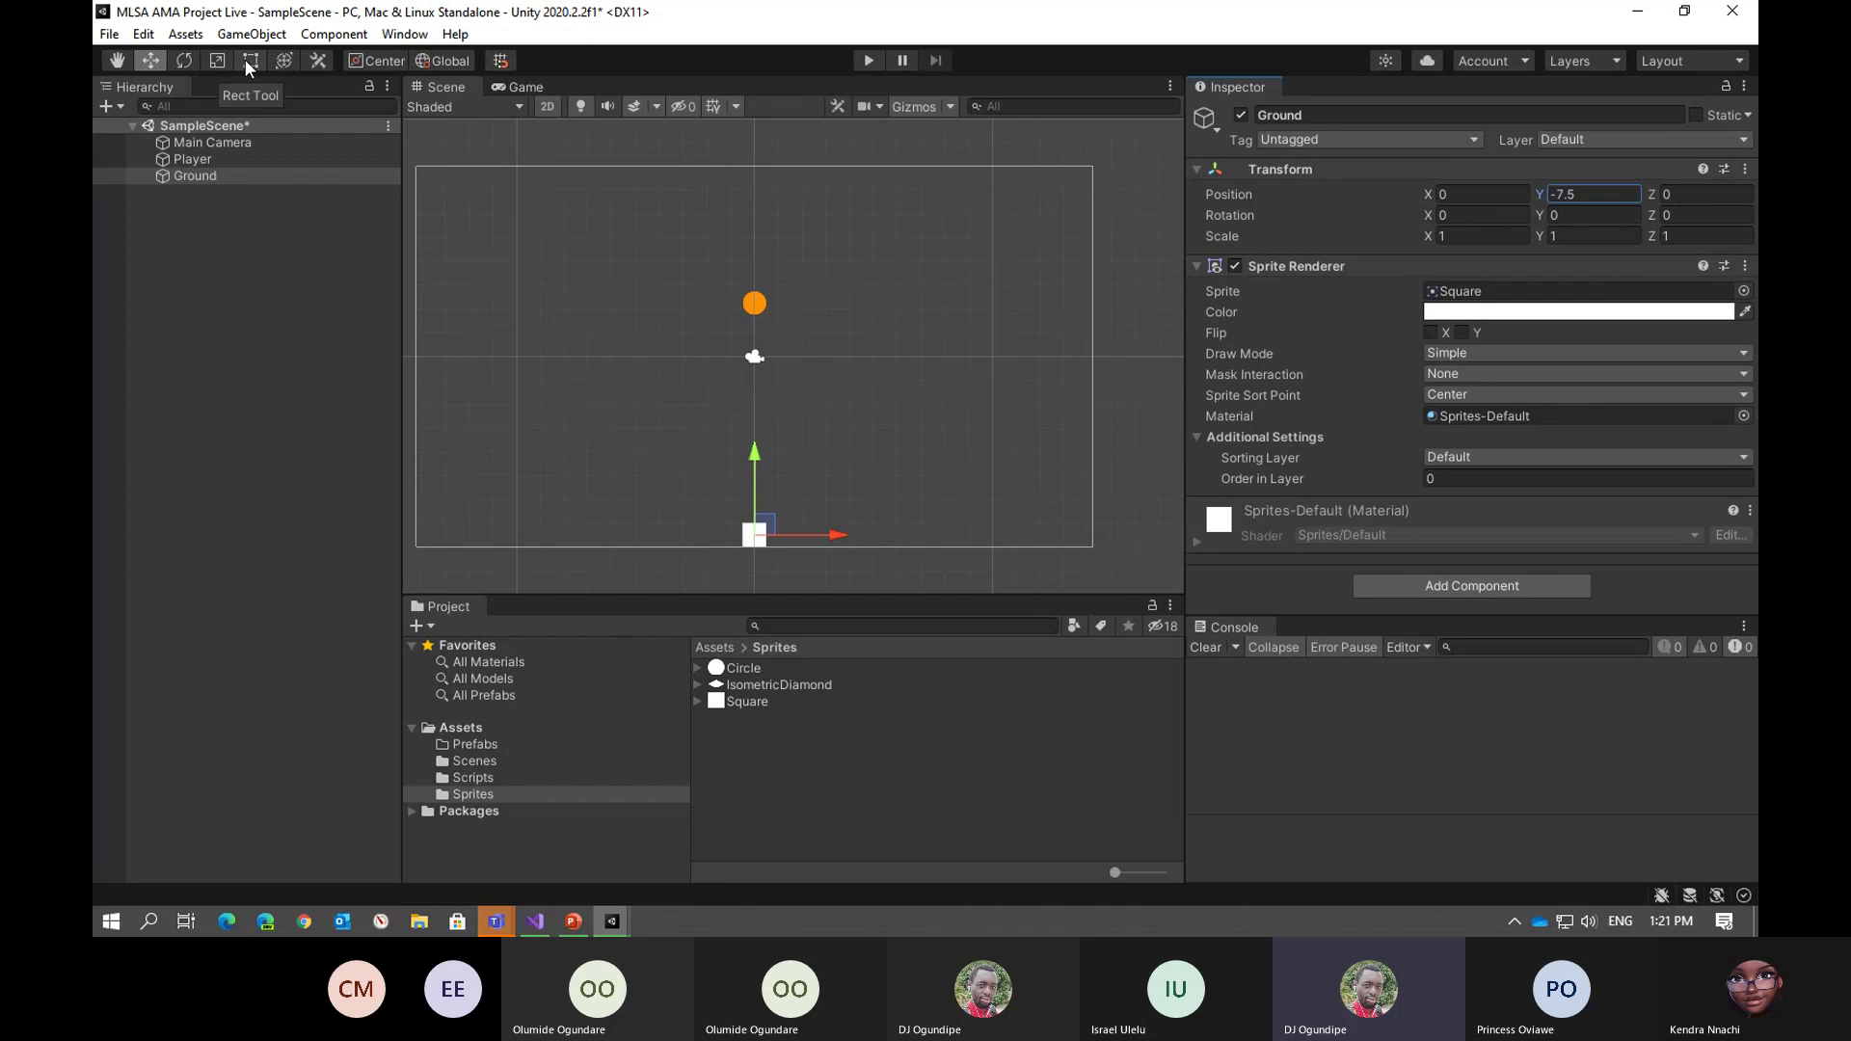
Stretch the Ground horizontally with the Scale tool to about X 28.4 so it spans the camera frame, and test-play the scene
click(213, 59)
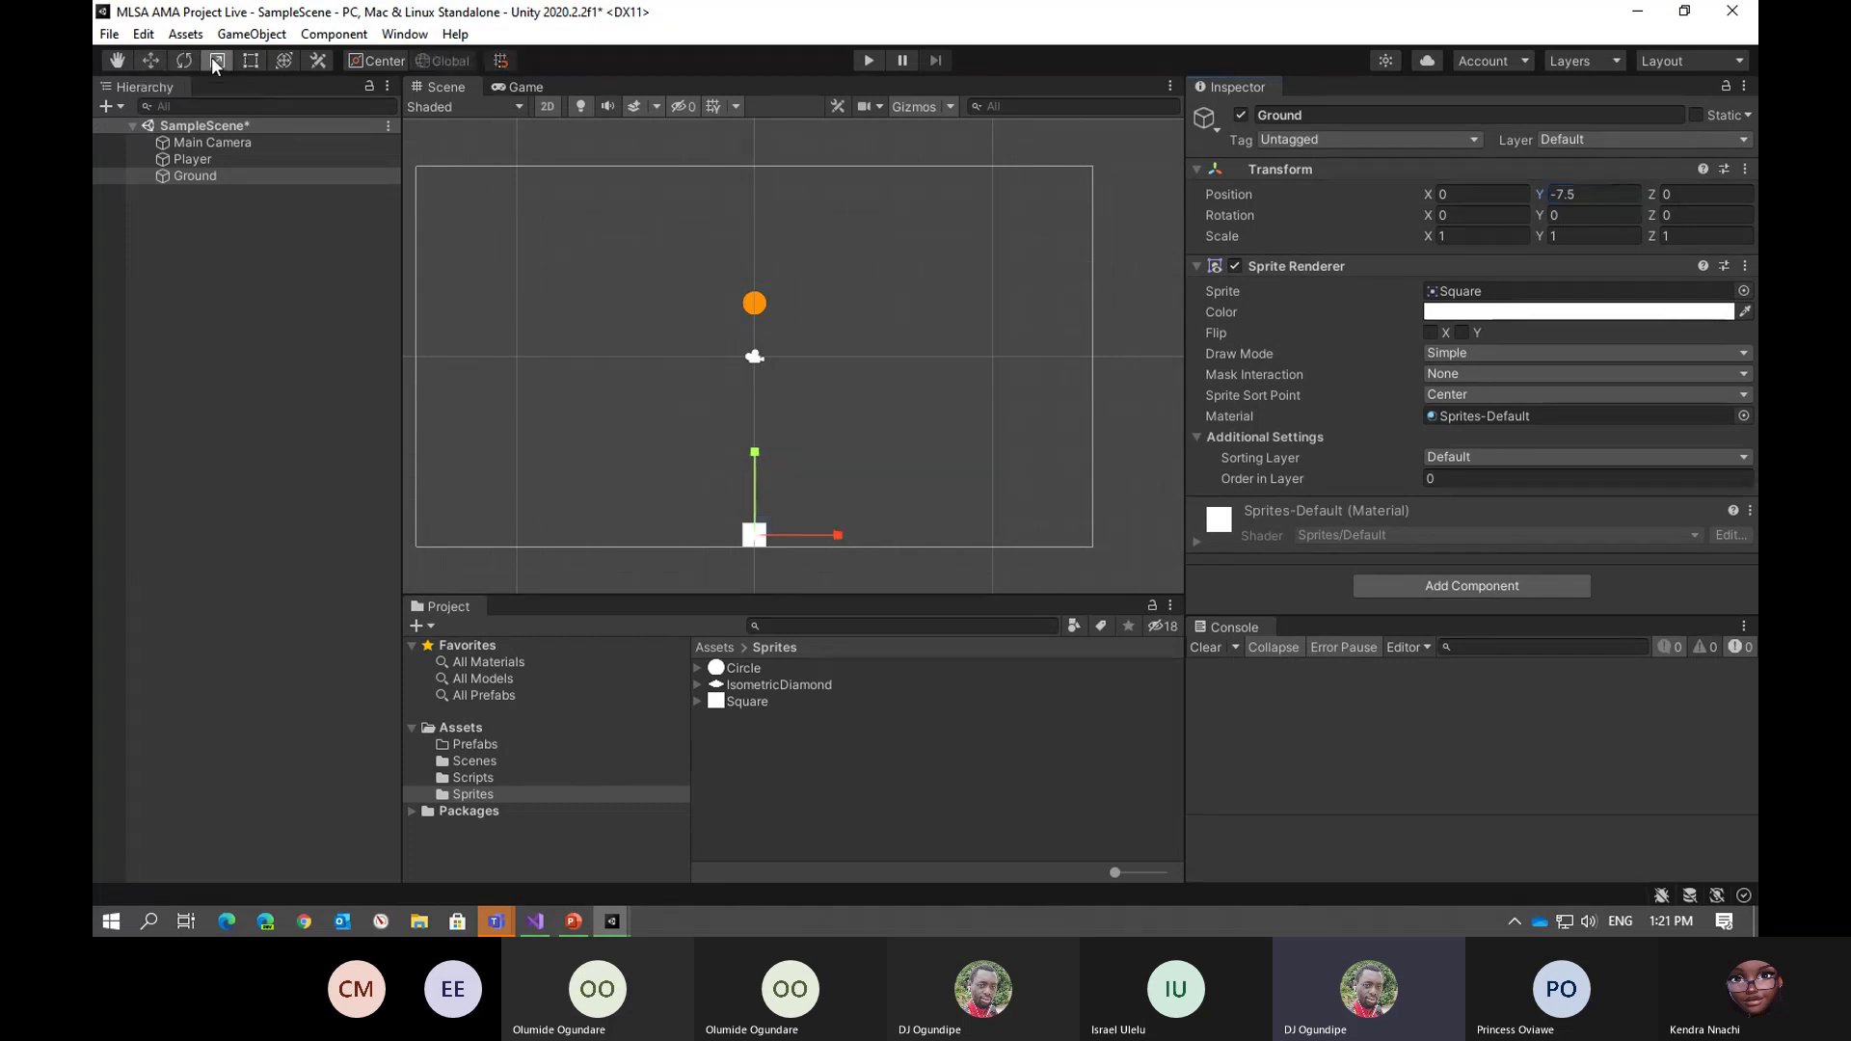
drag(841, 534, 1482, 480)
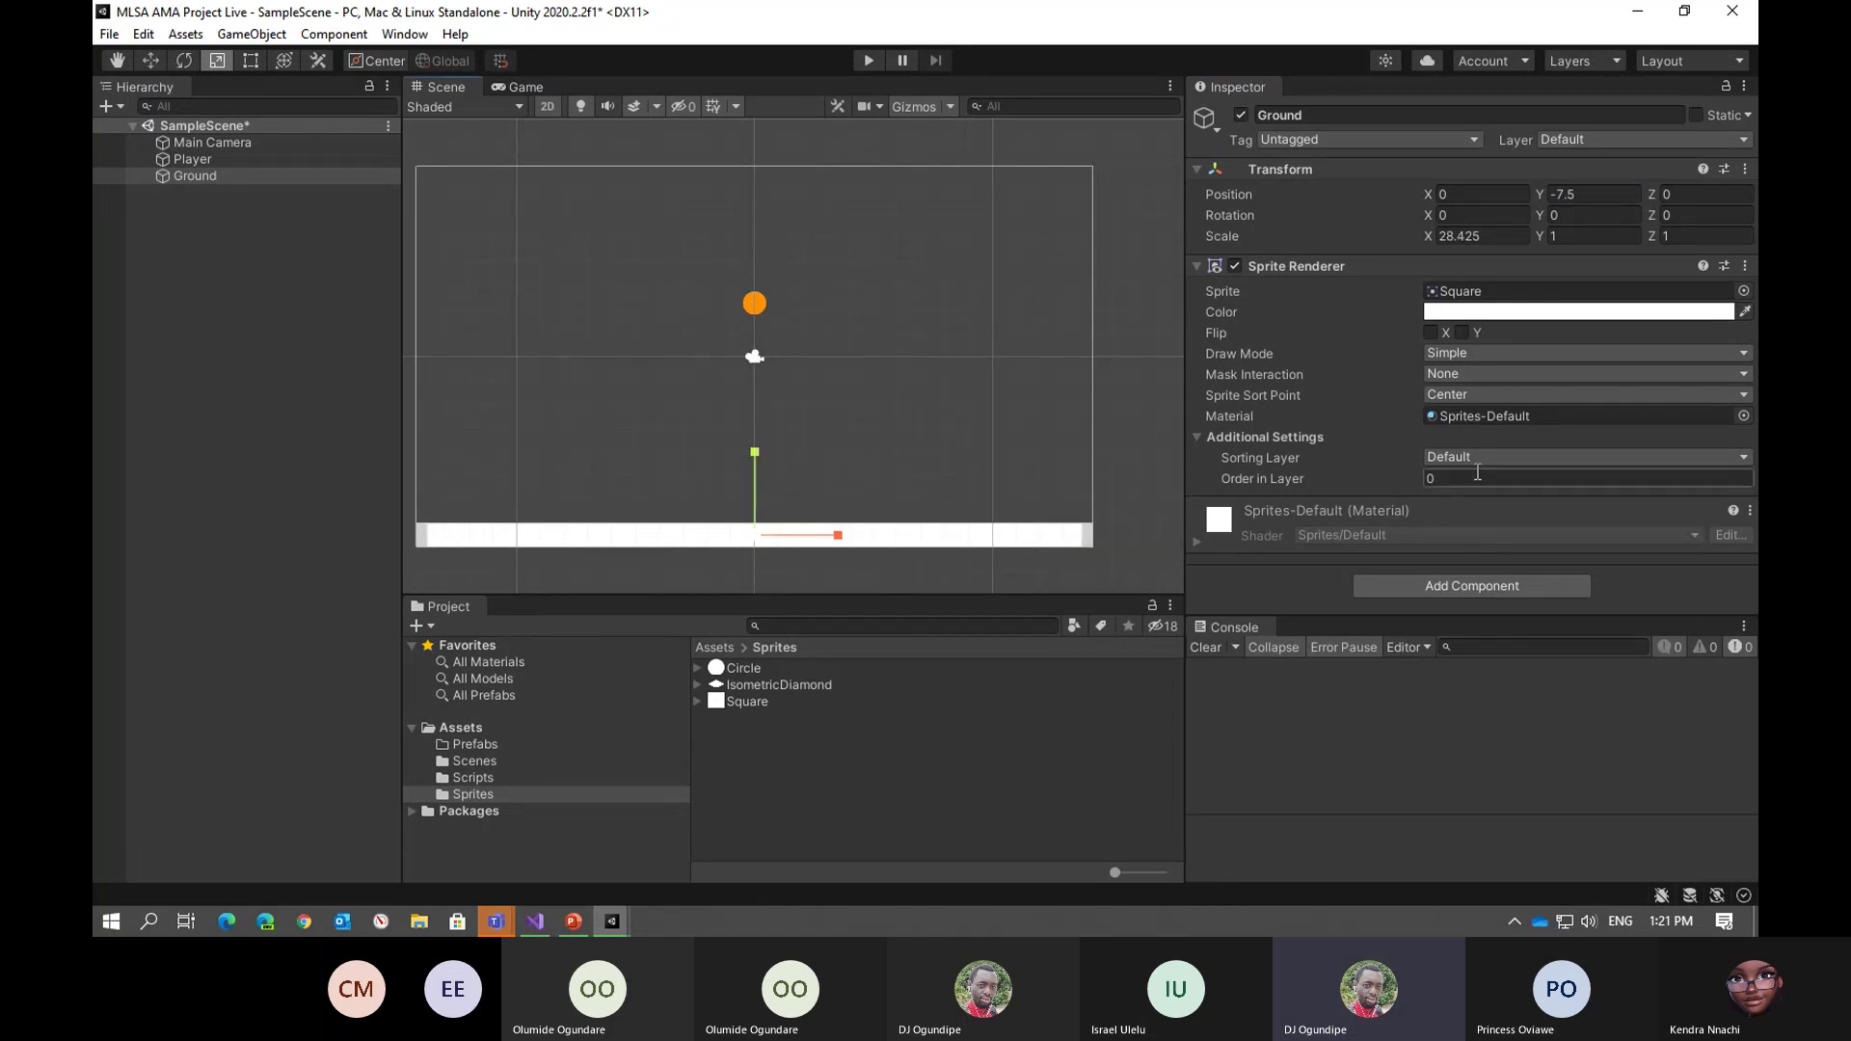
click(165, 290)
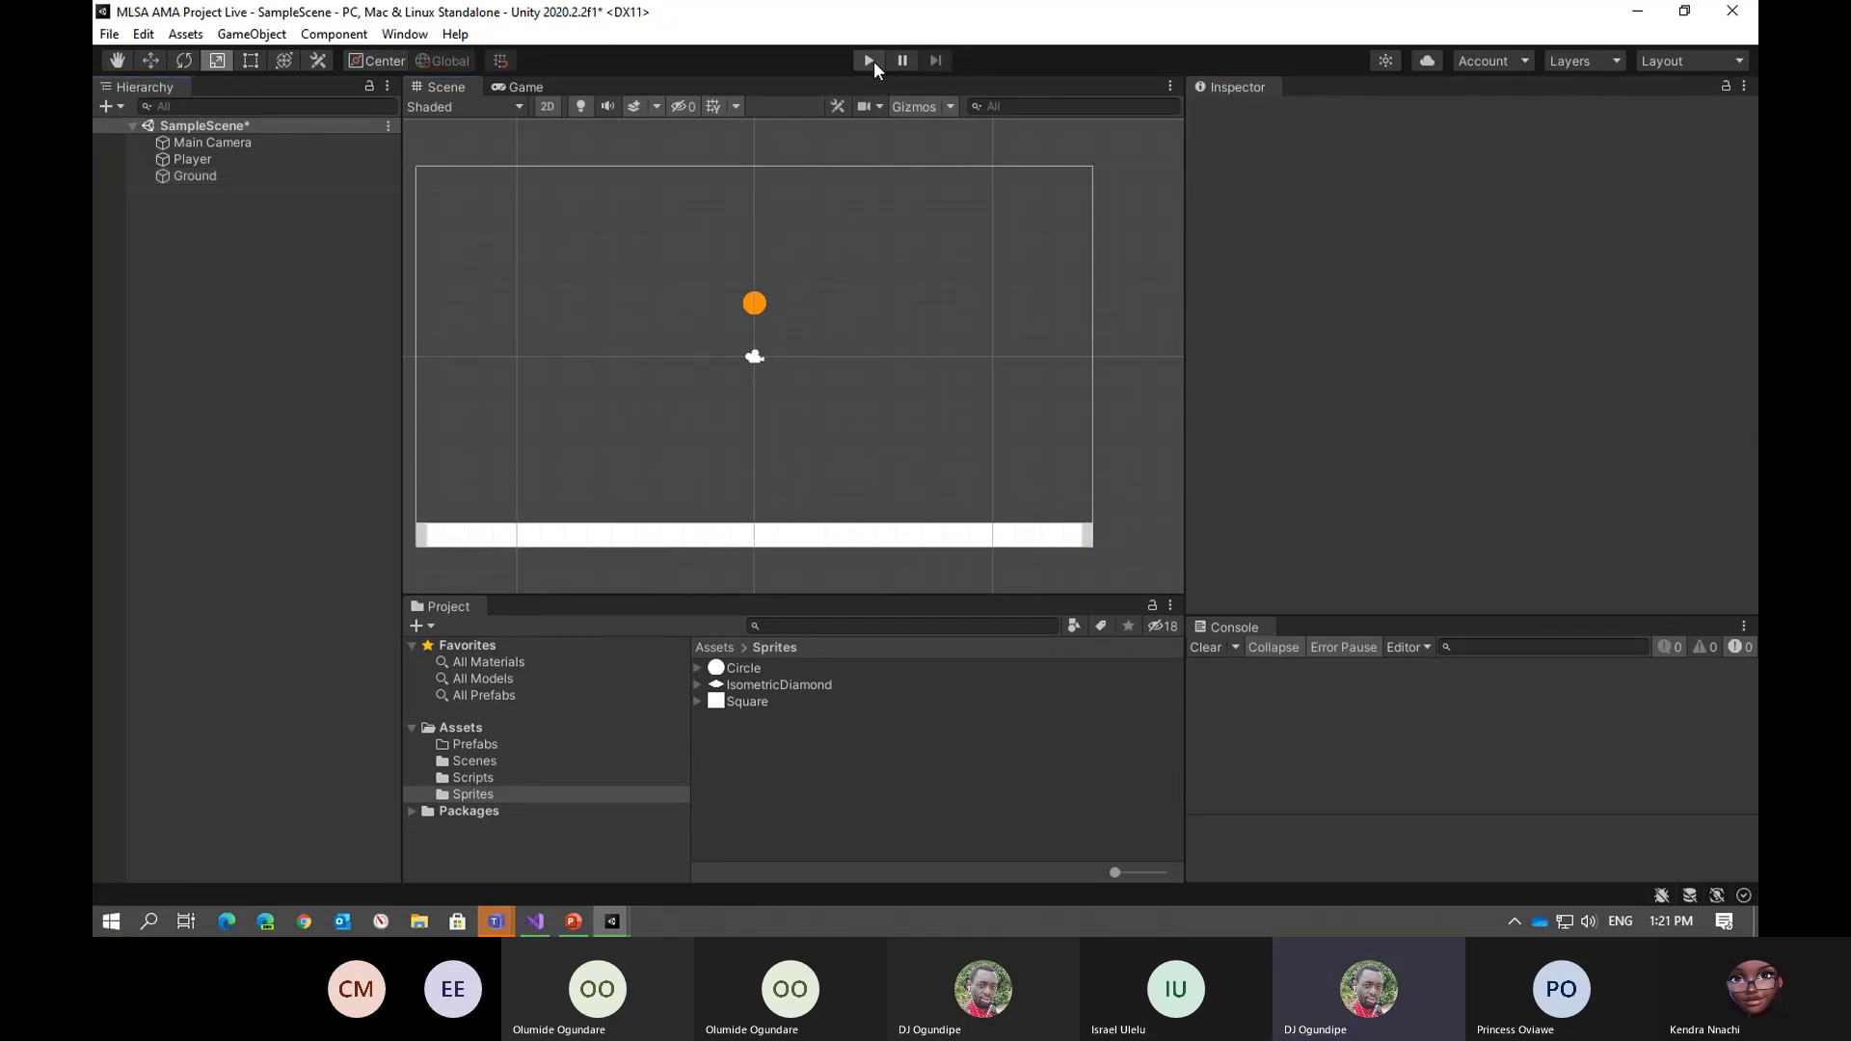
click(873, 61)
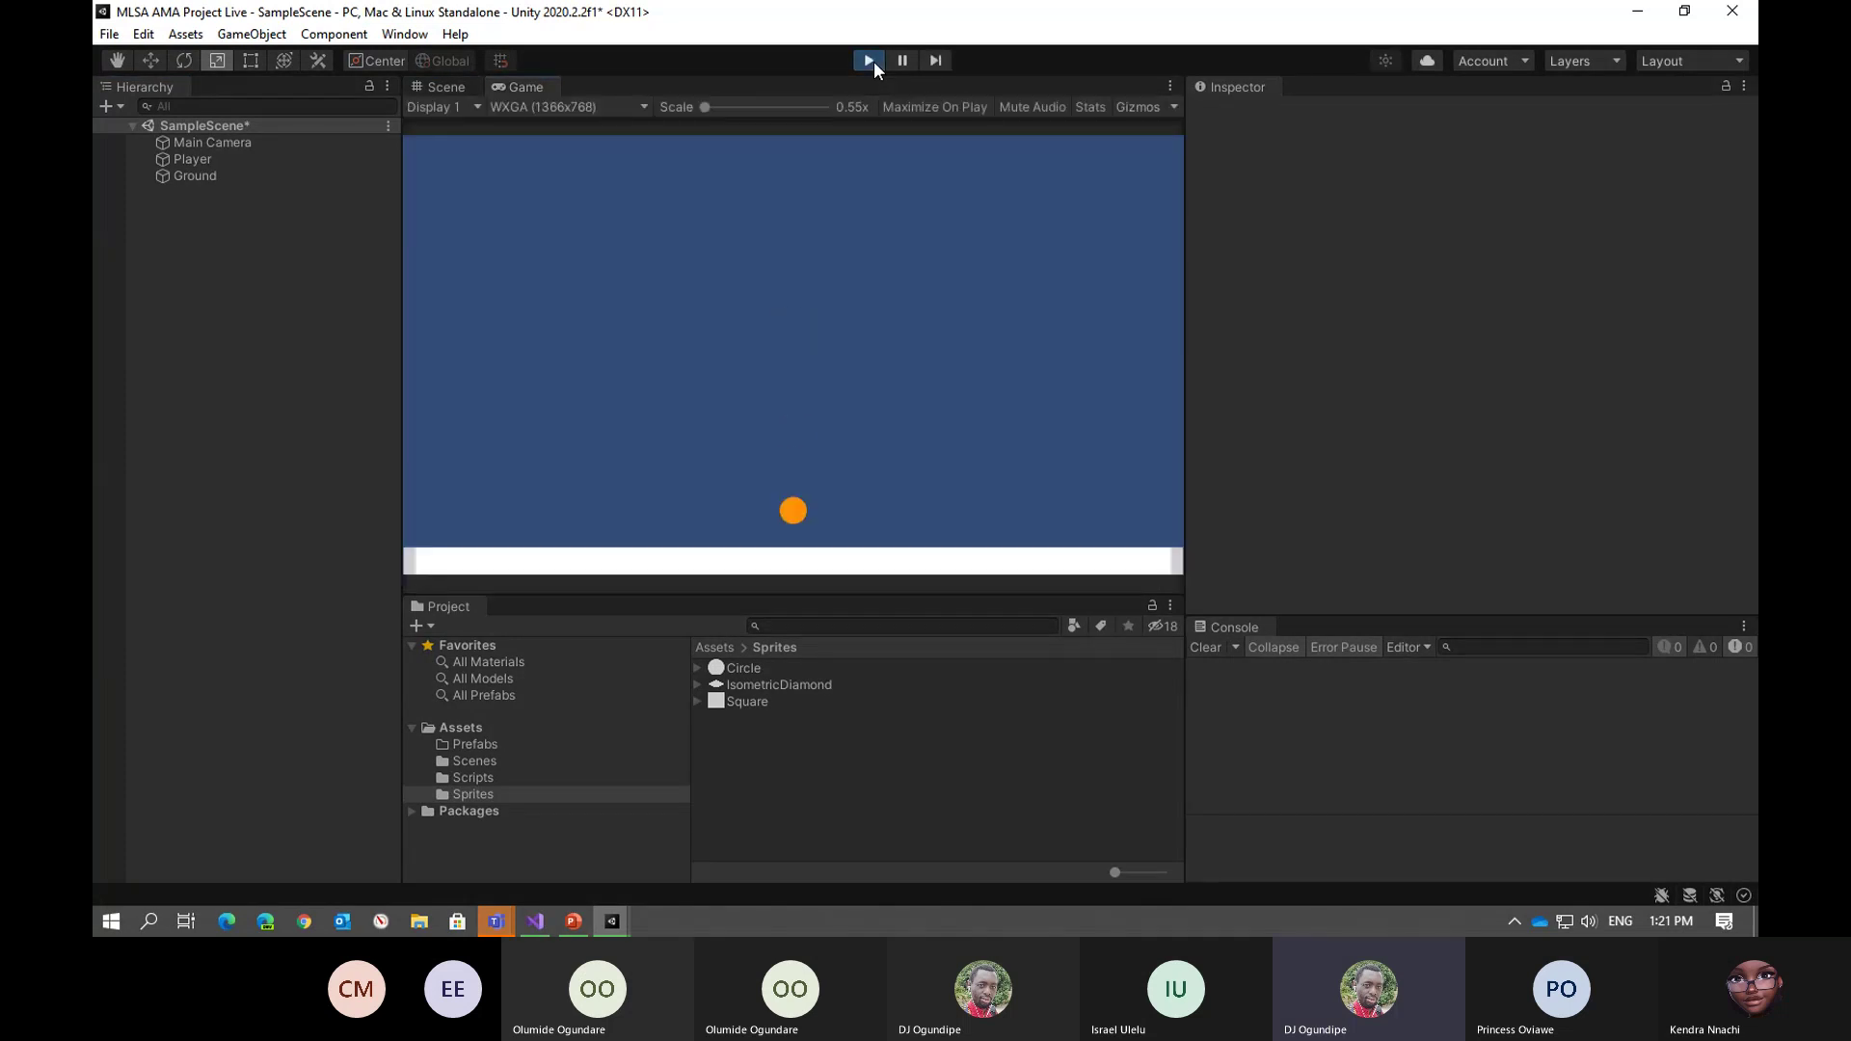
click(869, 61)
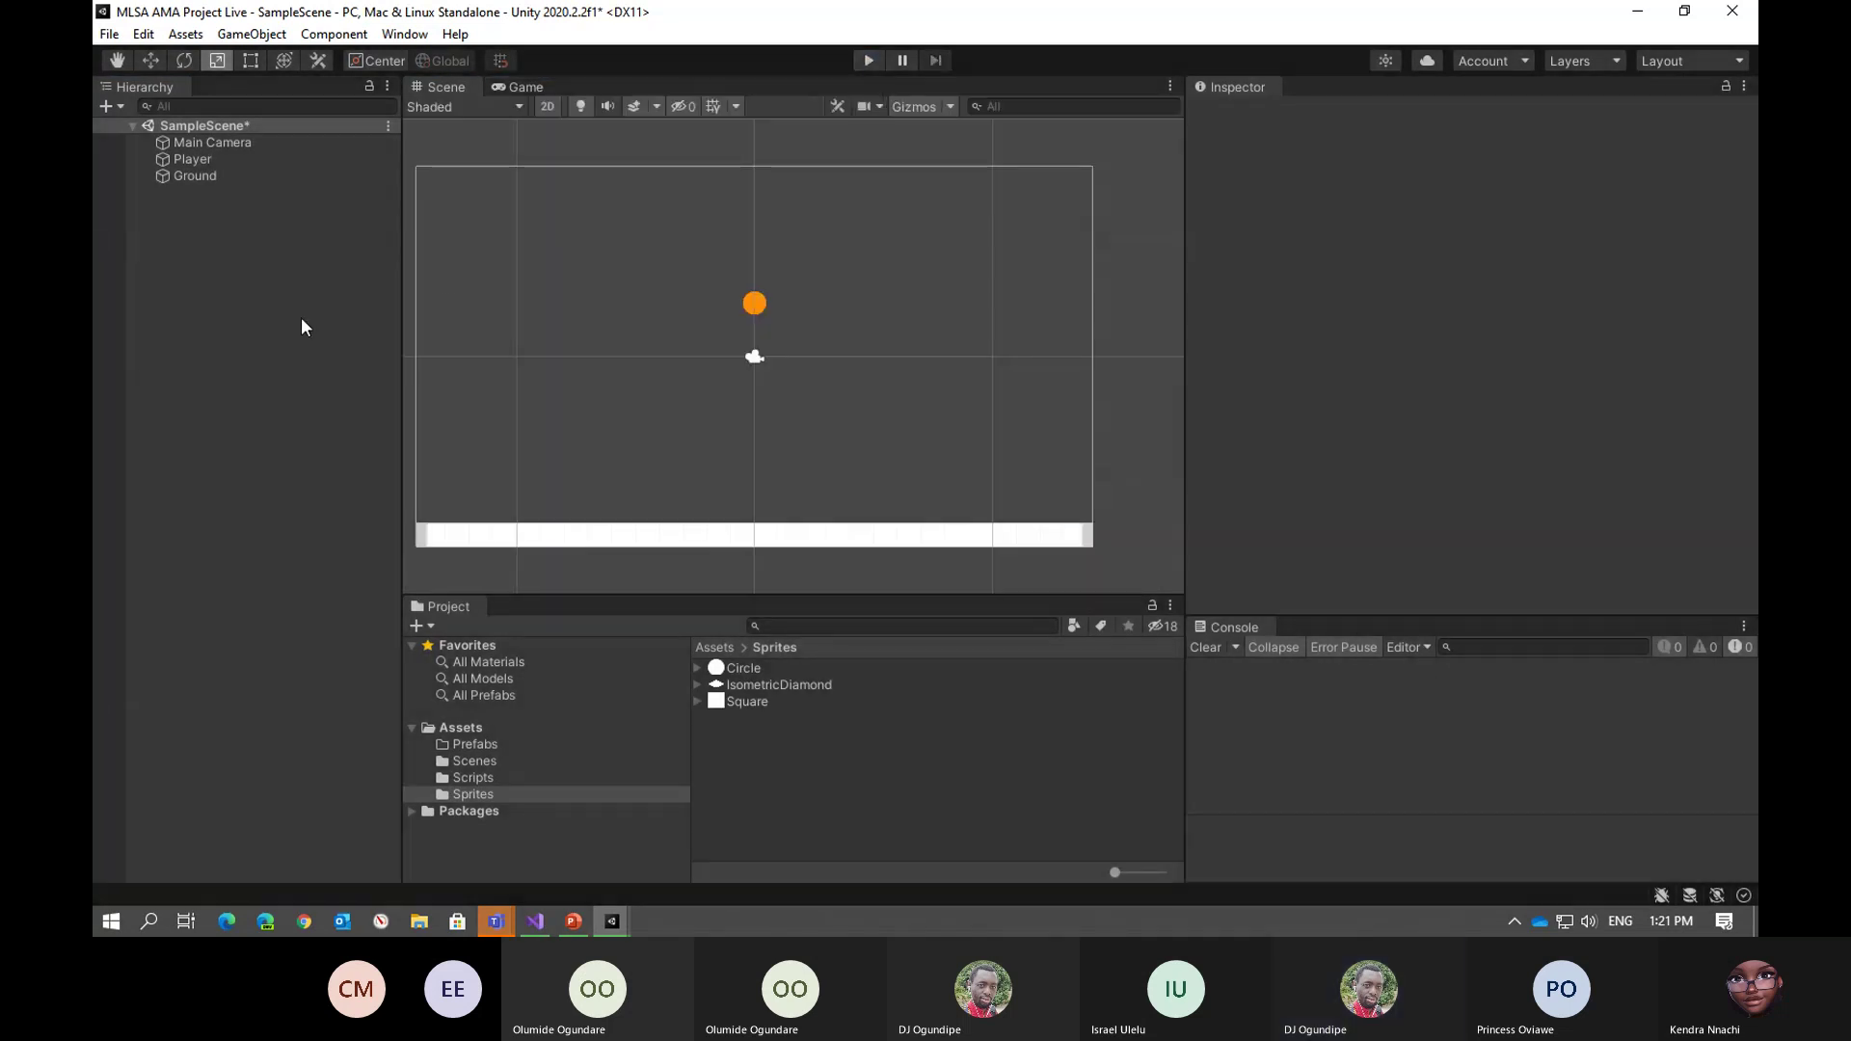
Add a Box Collider 2D component to the Ground object
click(200, 175)
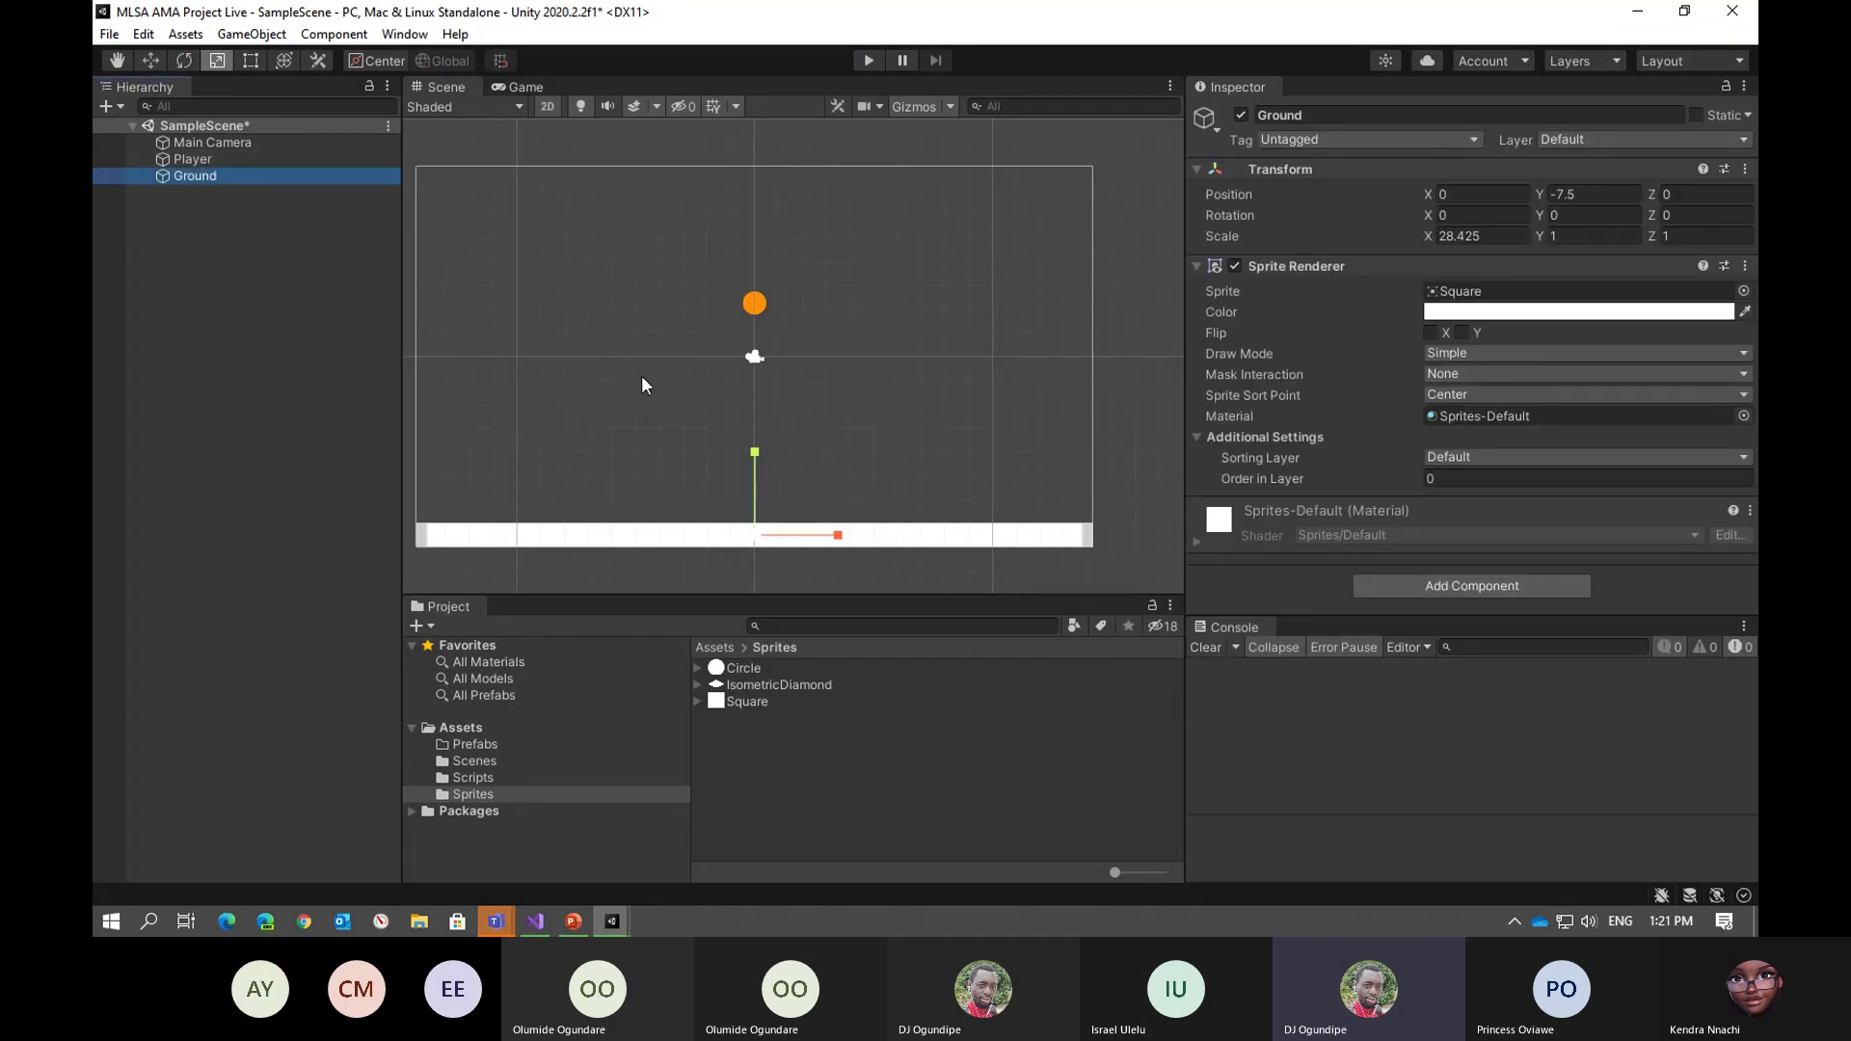
click(1472, 585)
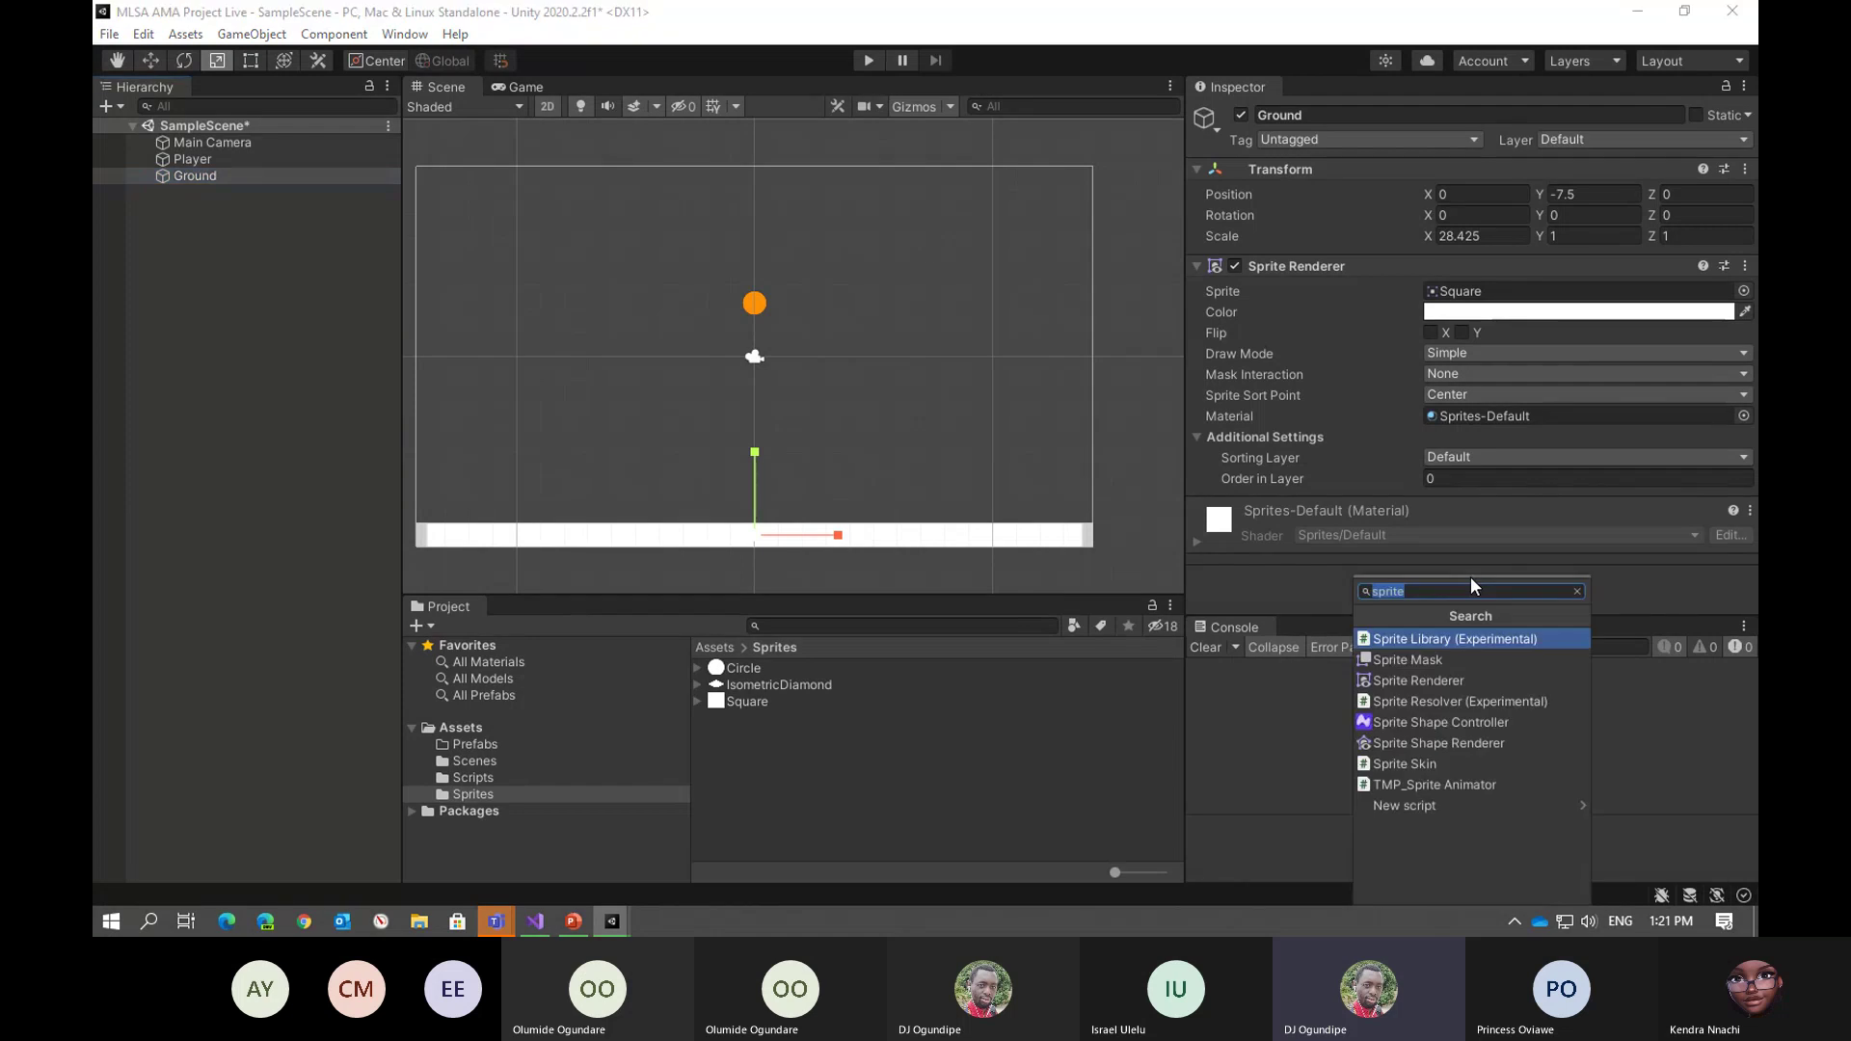
text(boc)
key(BackSpace)
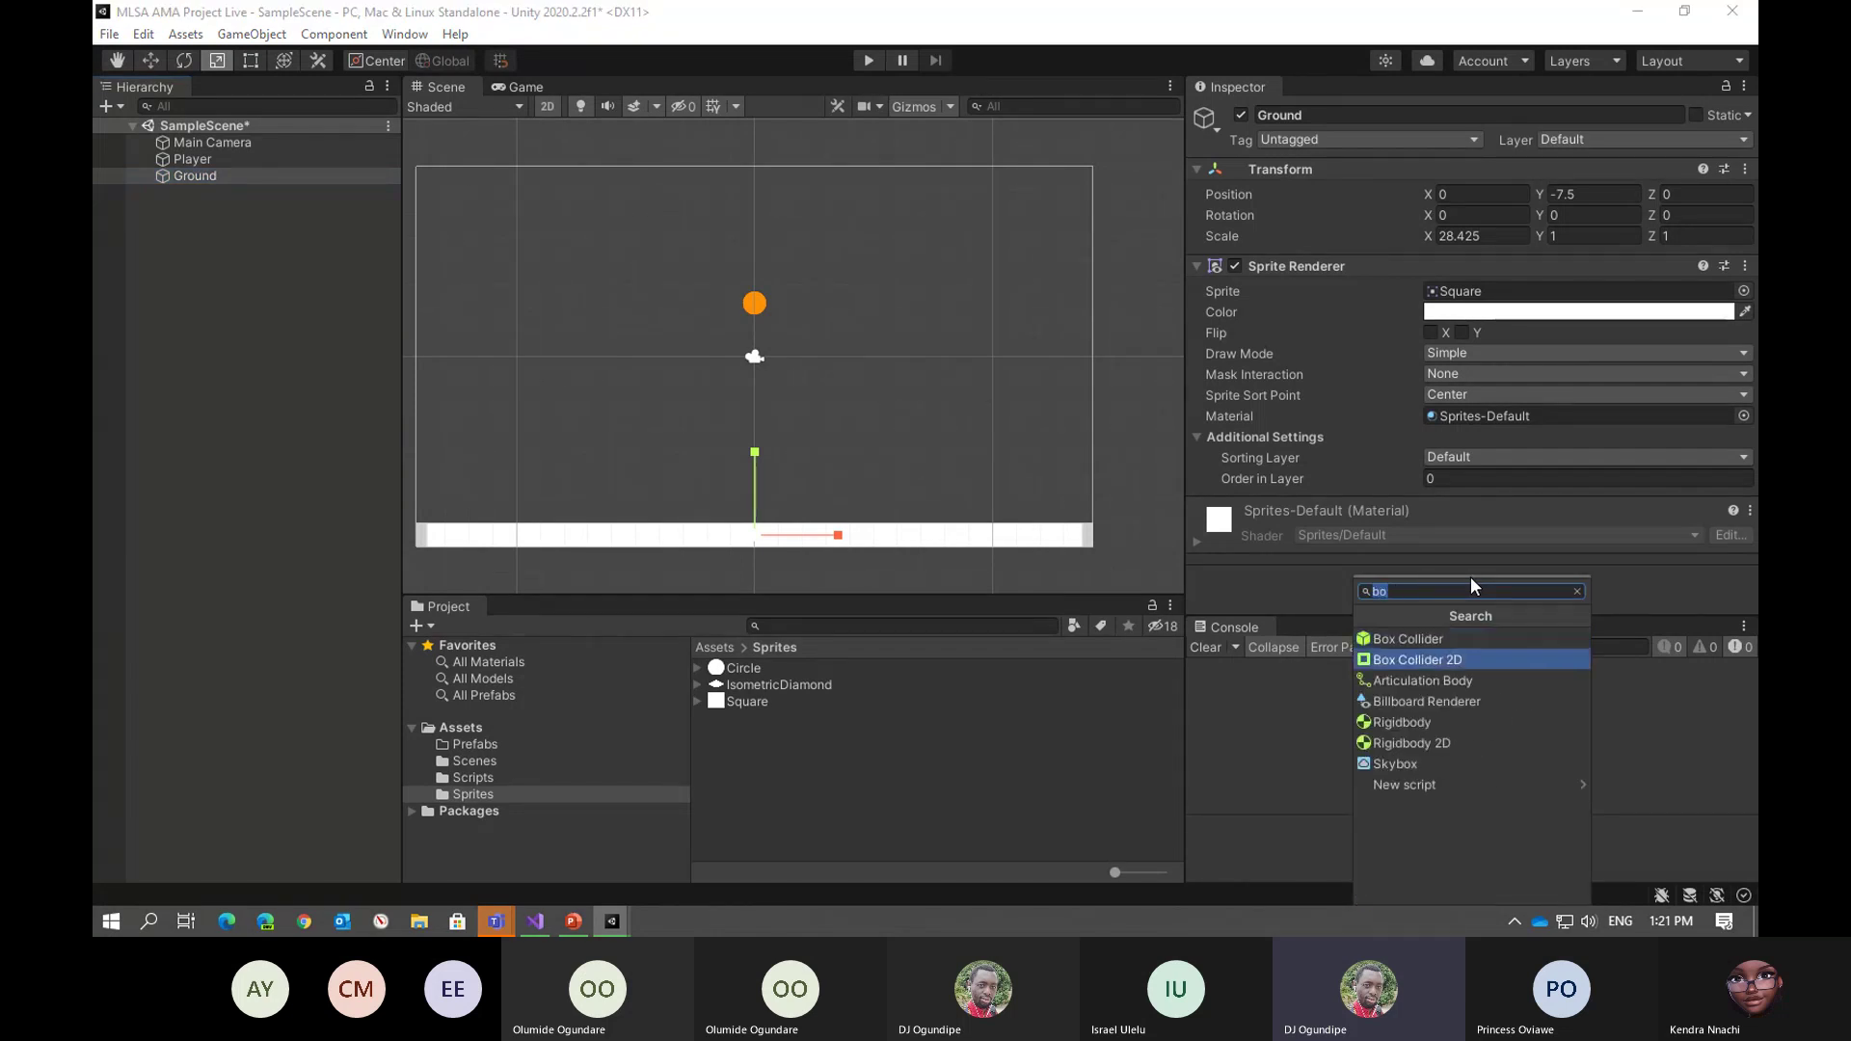
key(Return)
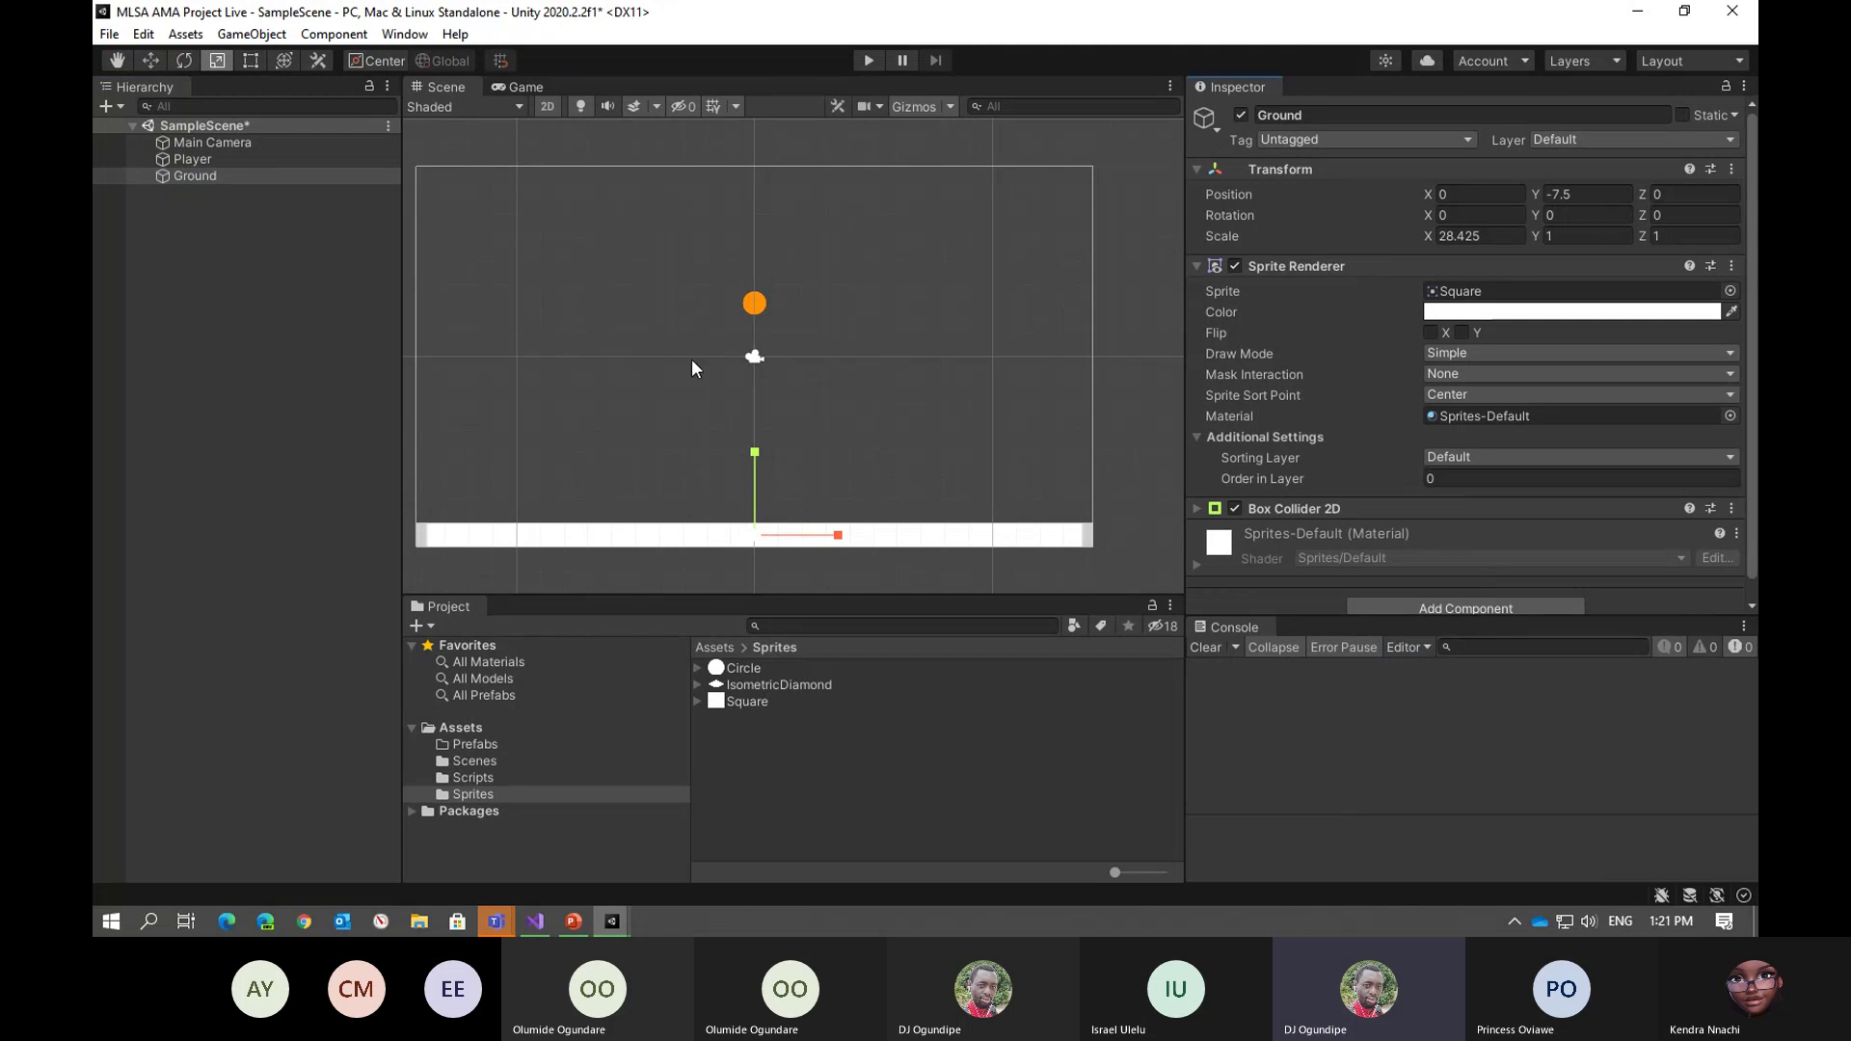
Test-play the scene with the Player object selected to check its collision with the Ground
key(w)
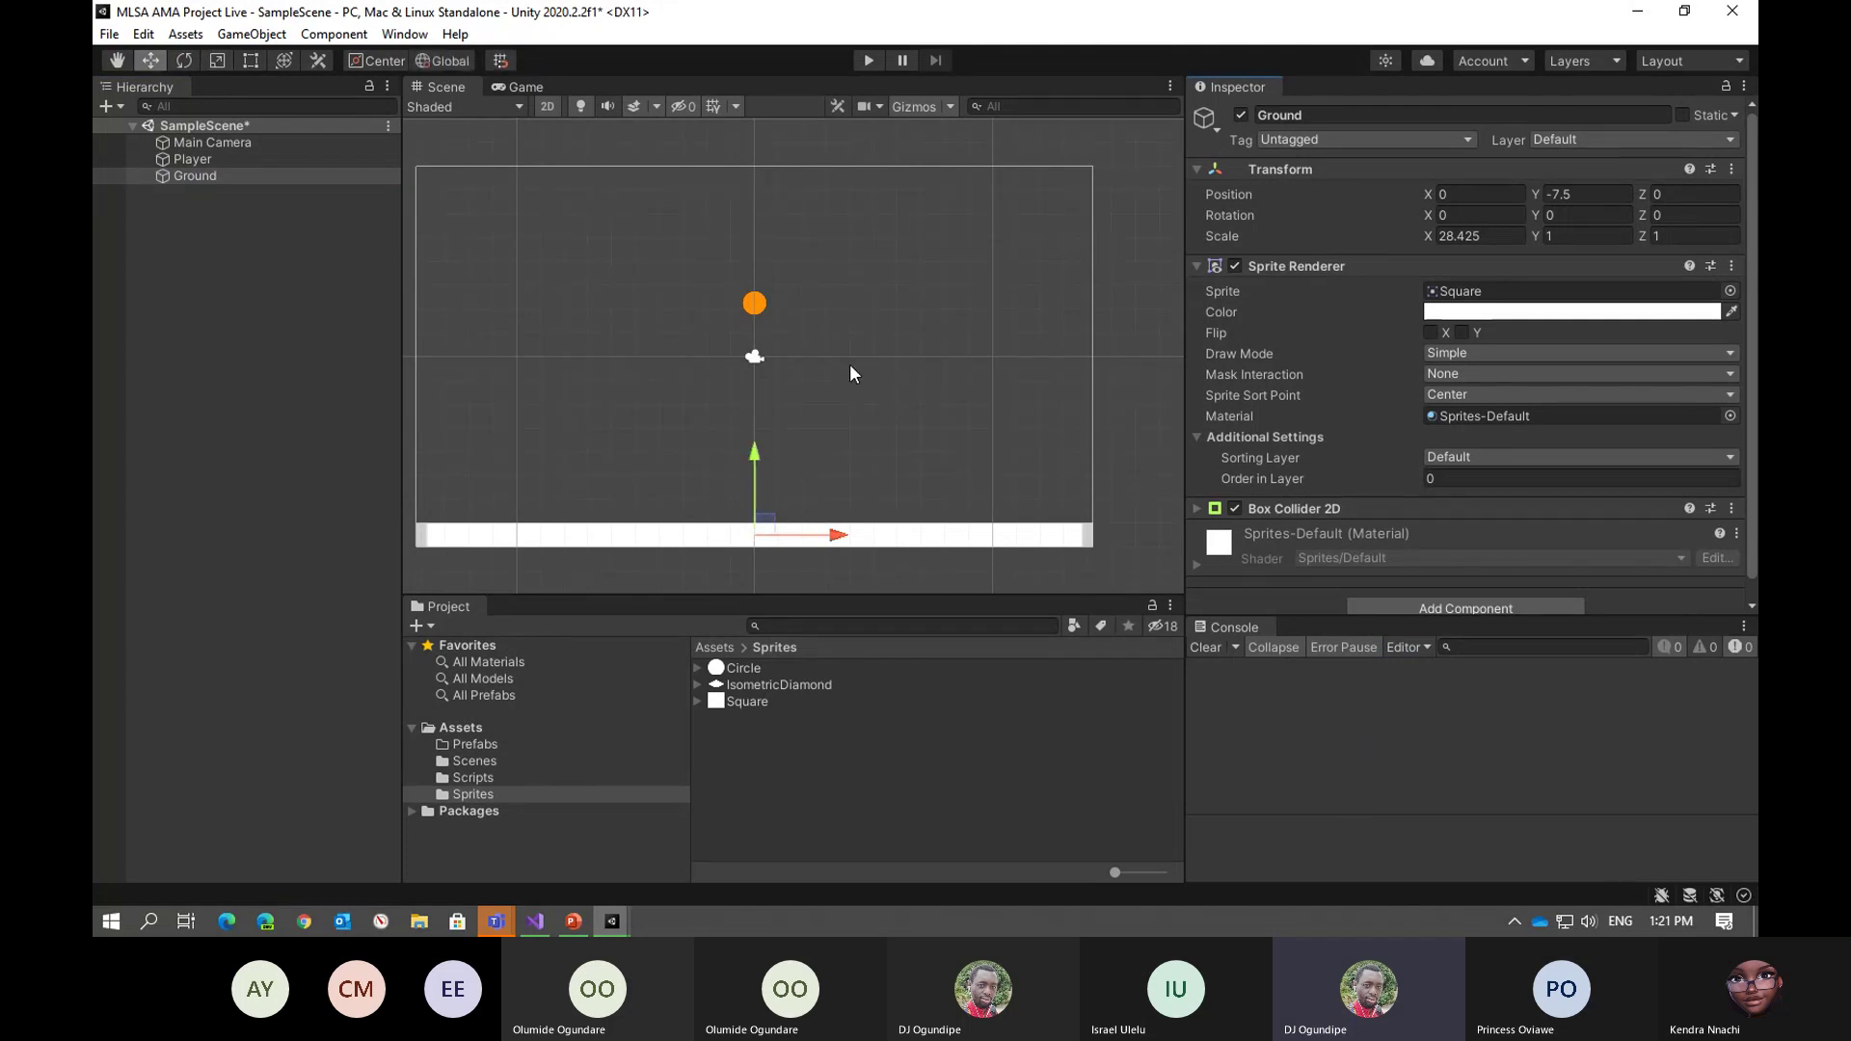
click(755, 303)
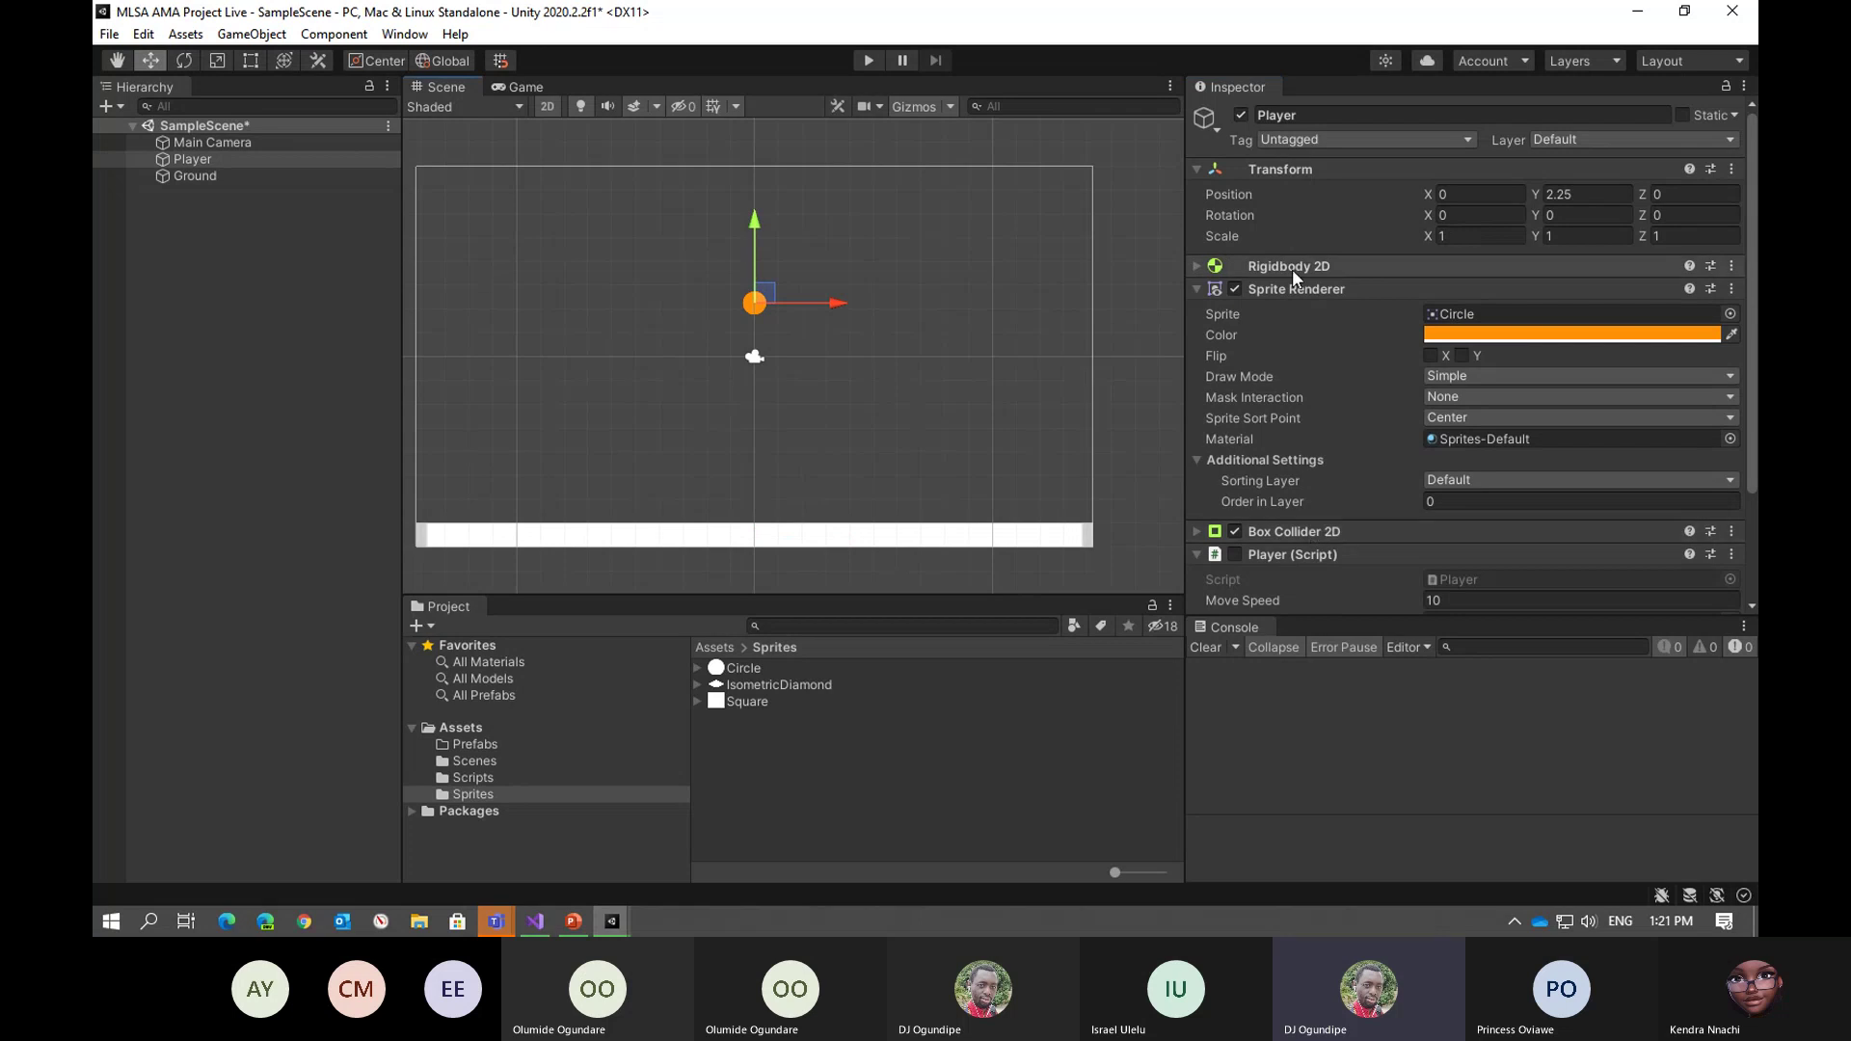
click(870, 62)
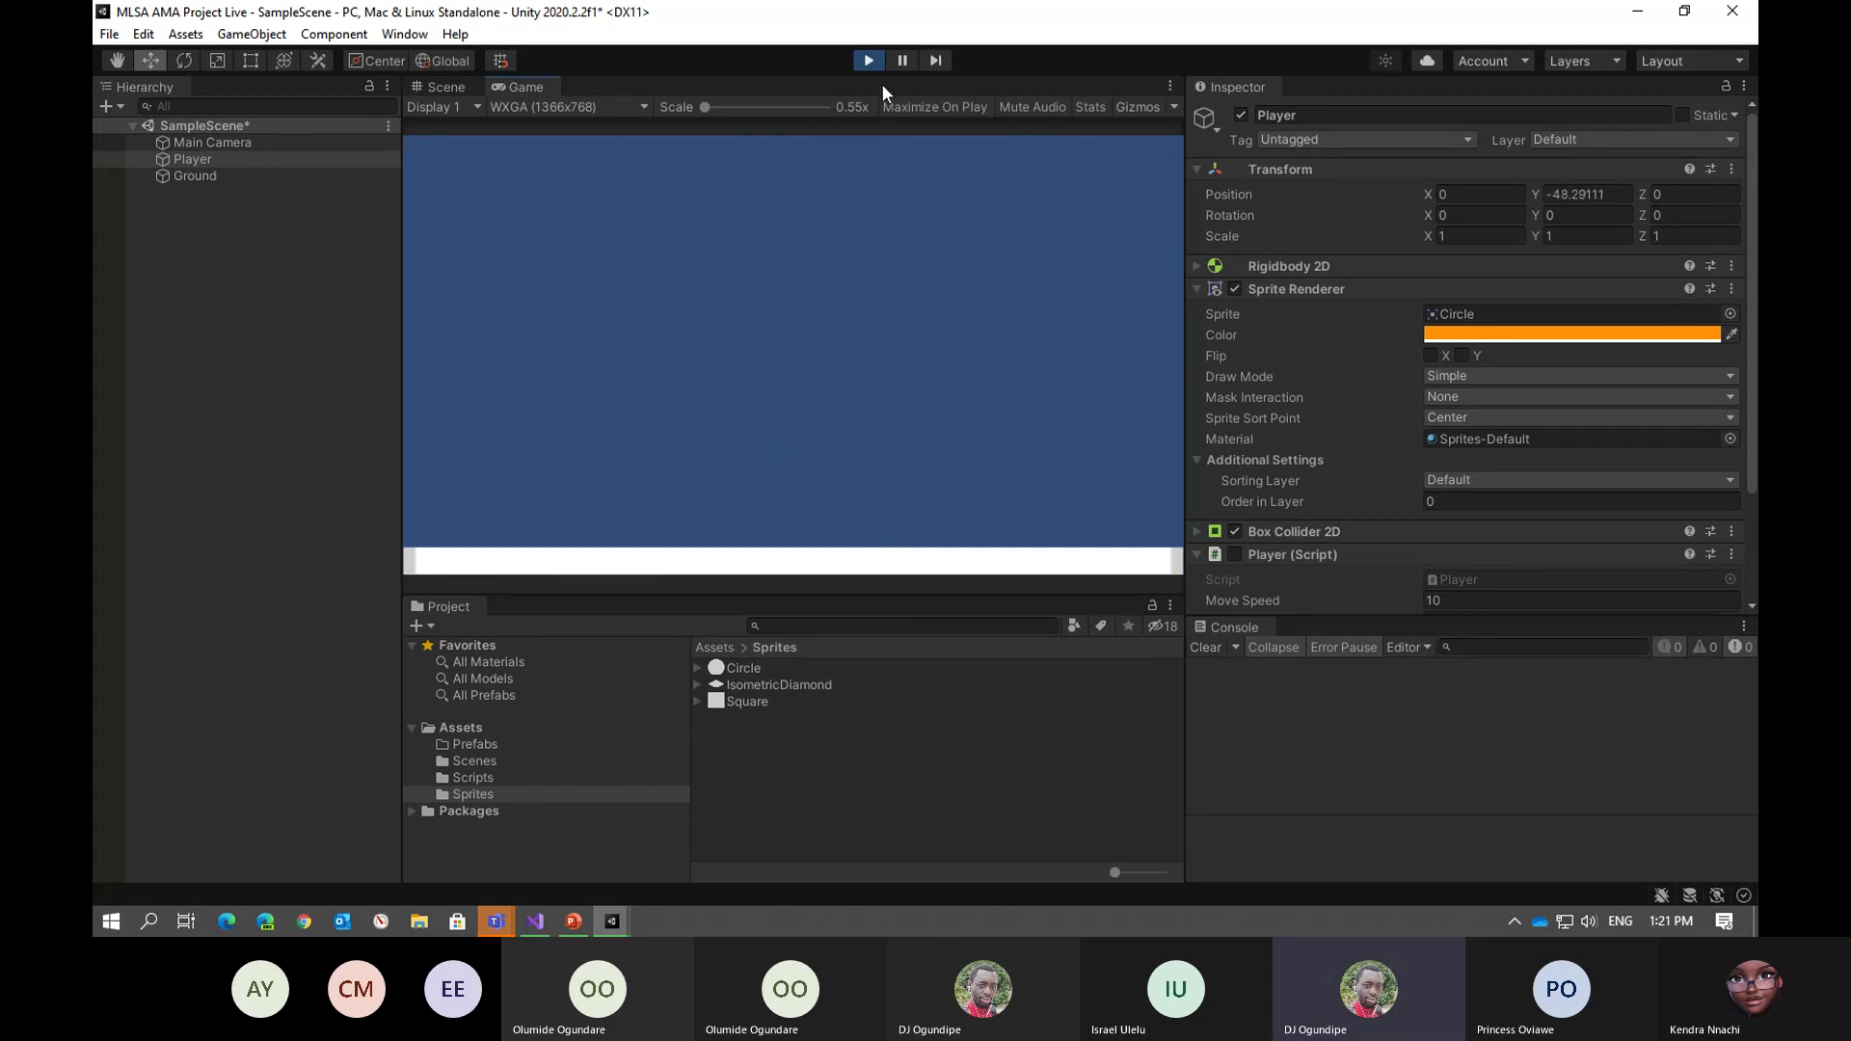
click(868, 59)
Examine the settings of the Ground object's Box Collider 2D, including its offset and size
click(308, 180)
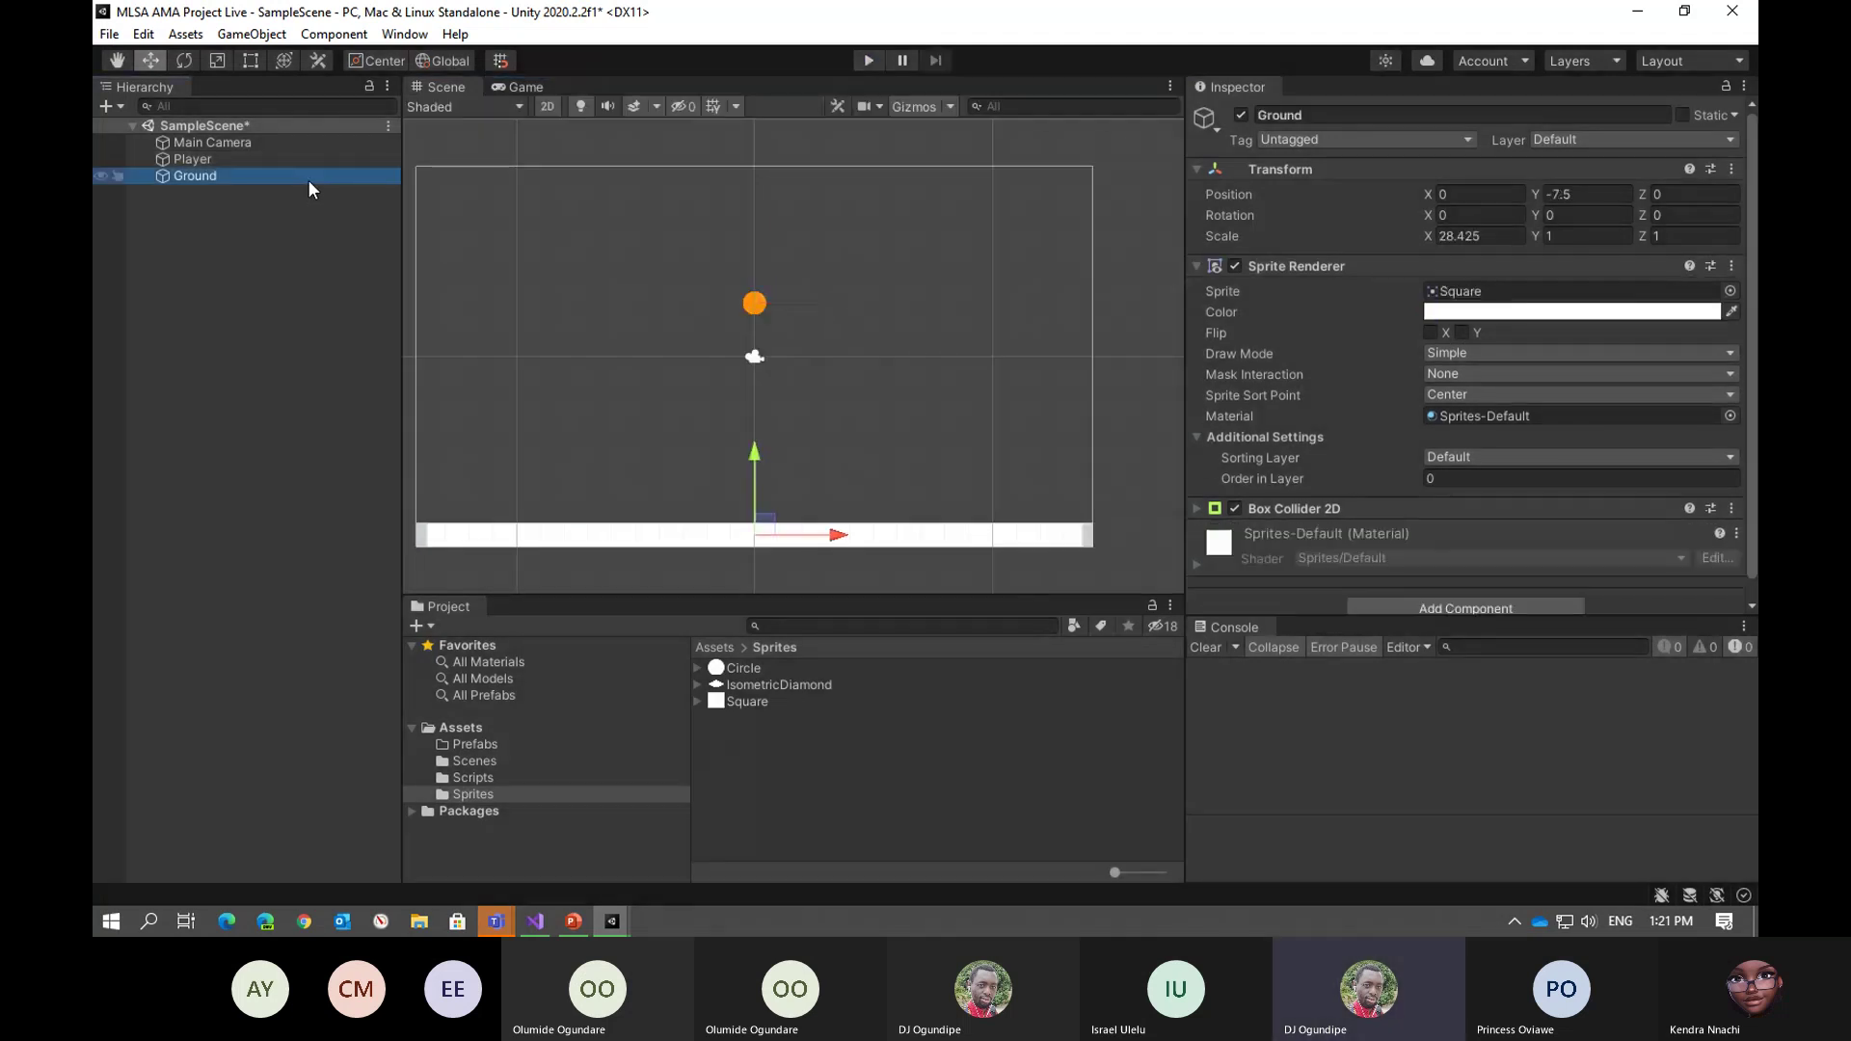
click(1195, 508)
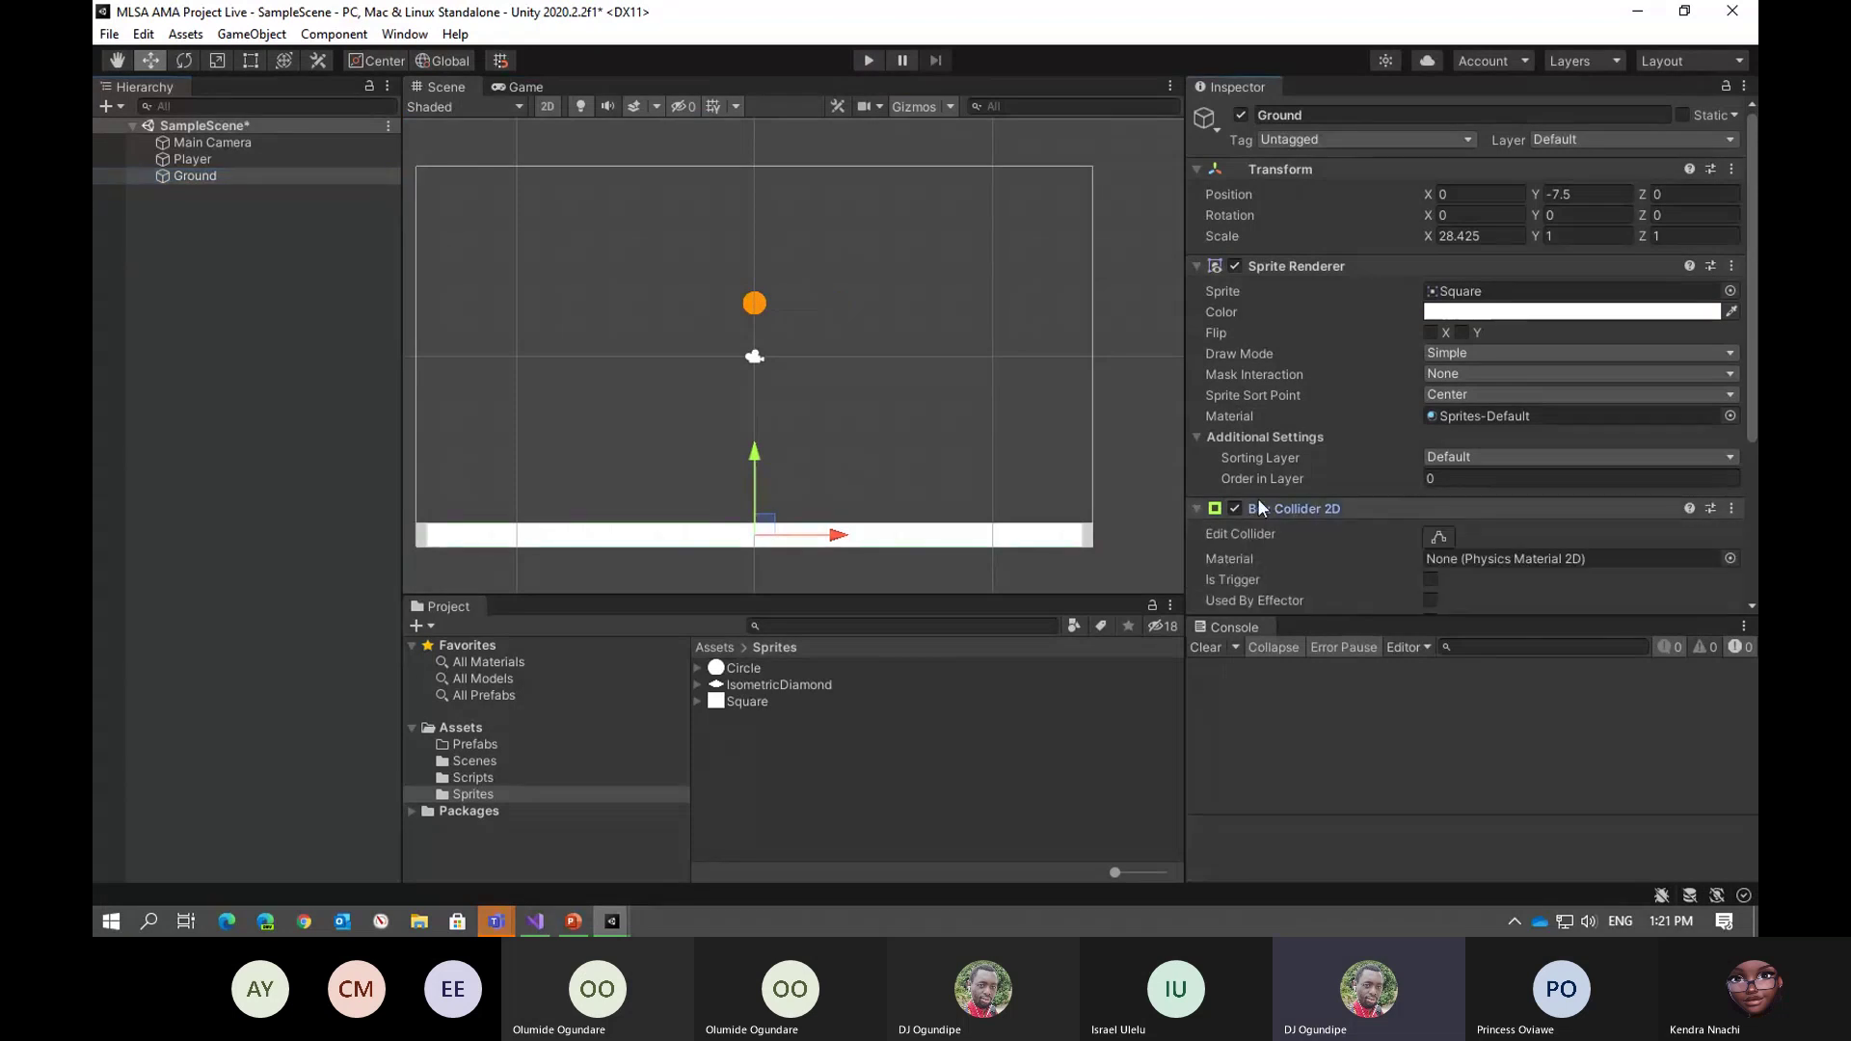
scroll(1244, 501, down, 3)
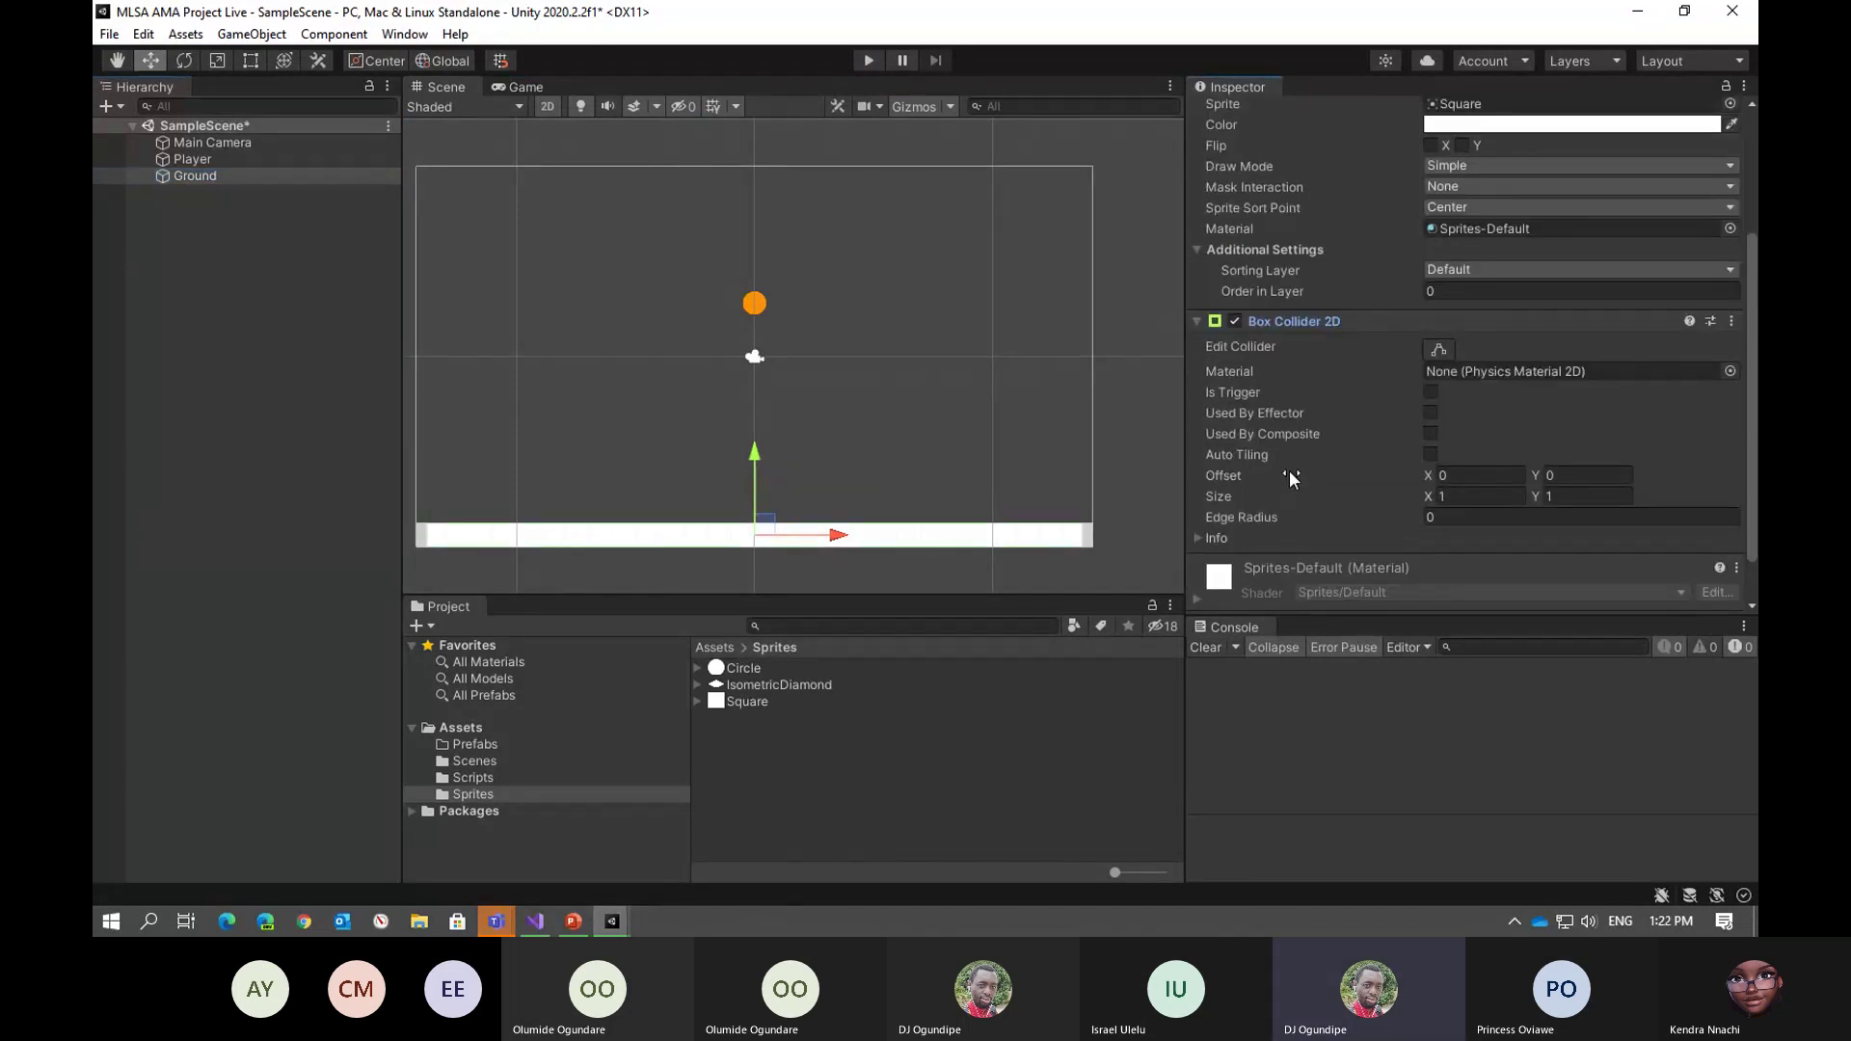
scroll(1255, 483, down, 1)
scroll(1379, 424, up, 4)
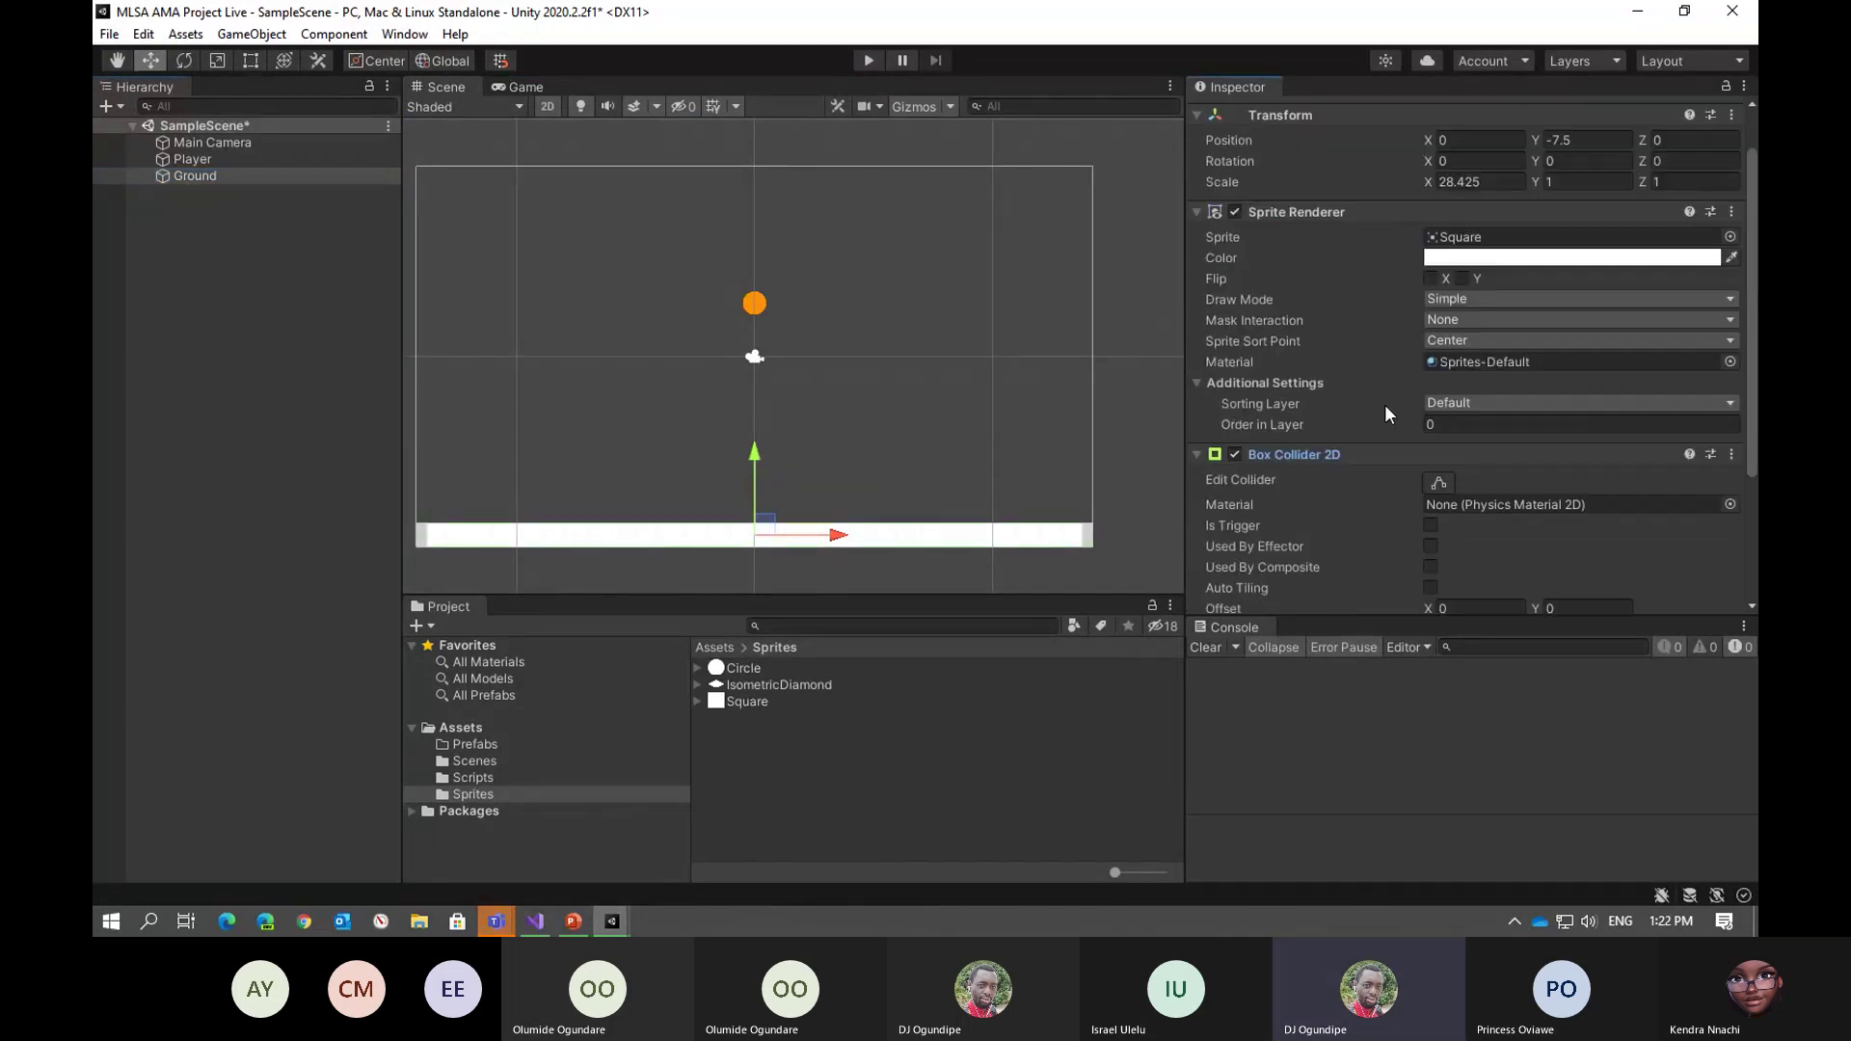
scroll(1365, 461, down, 4)
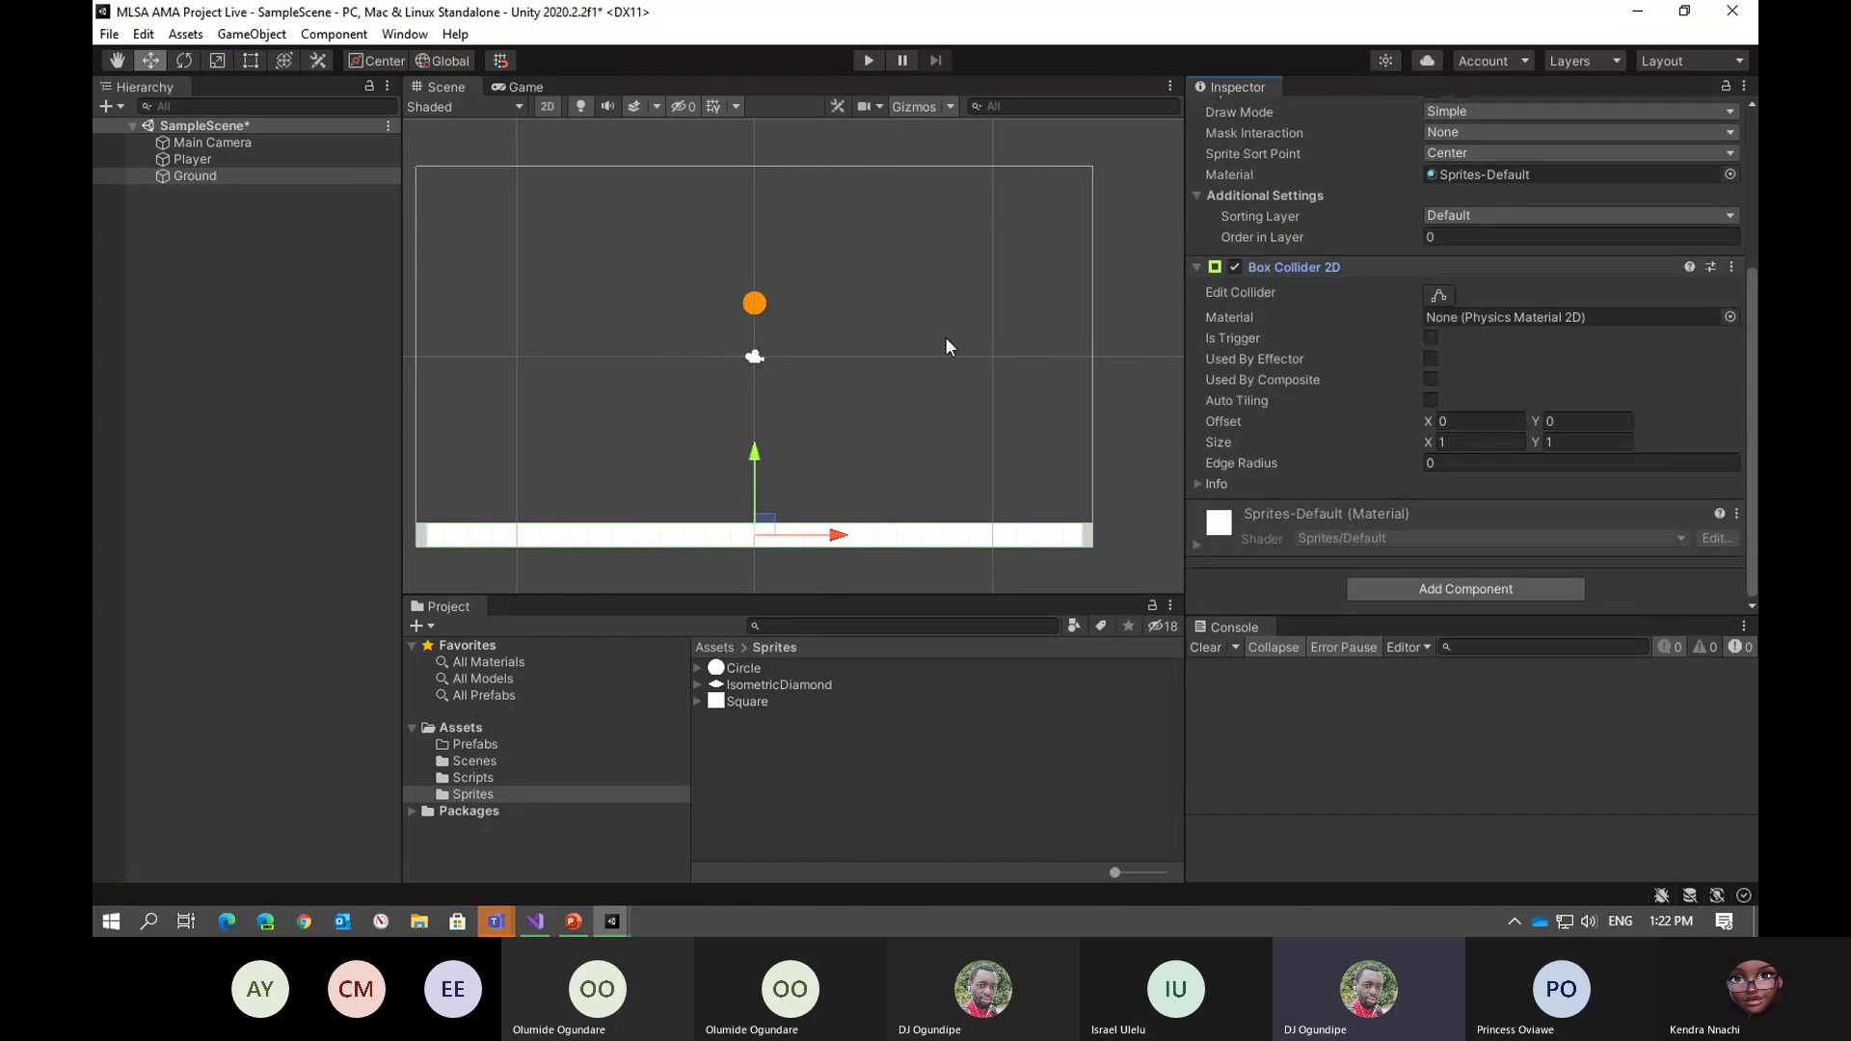
right_click(1315, 267)
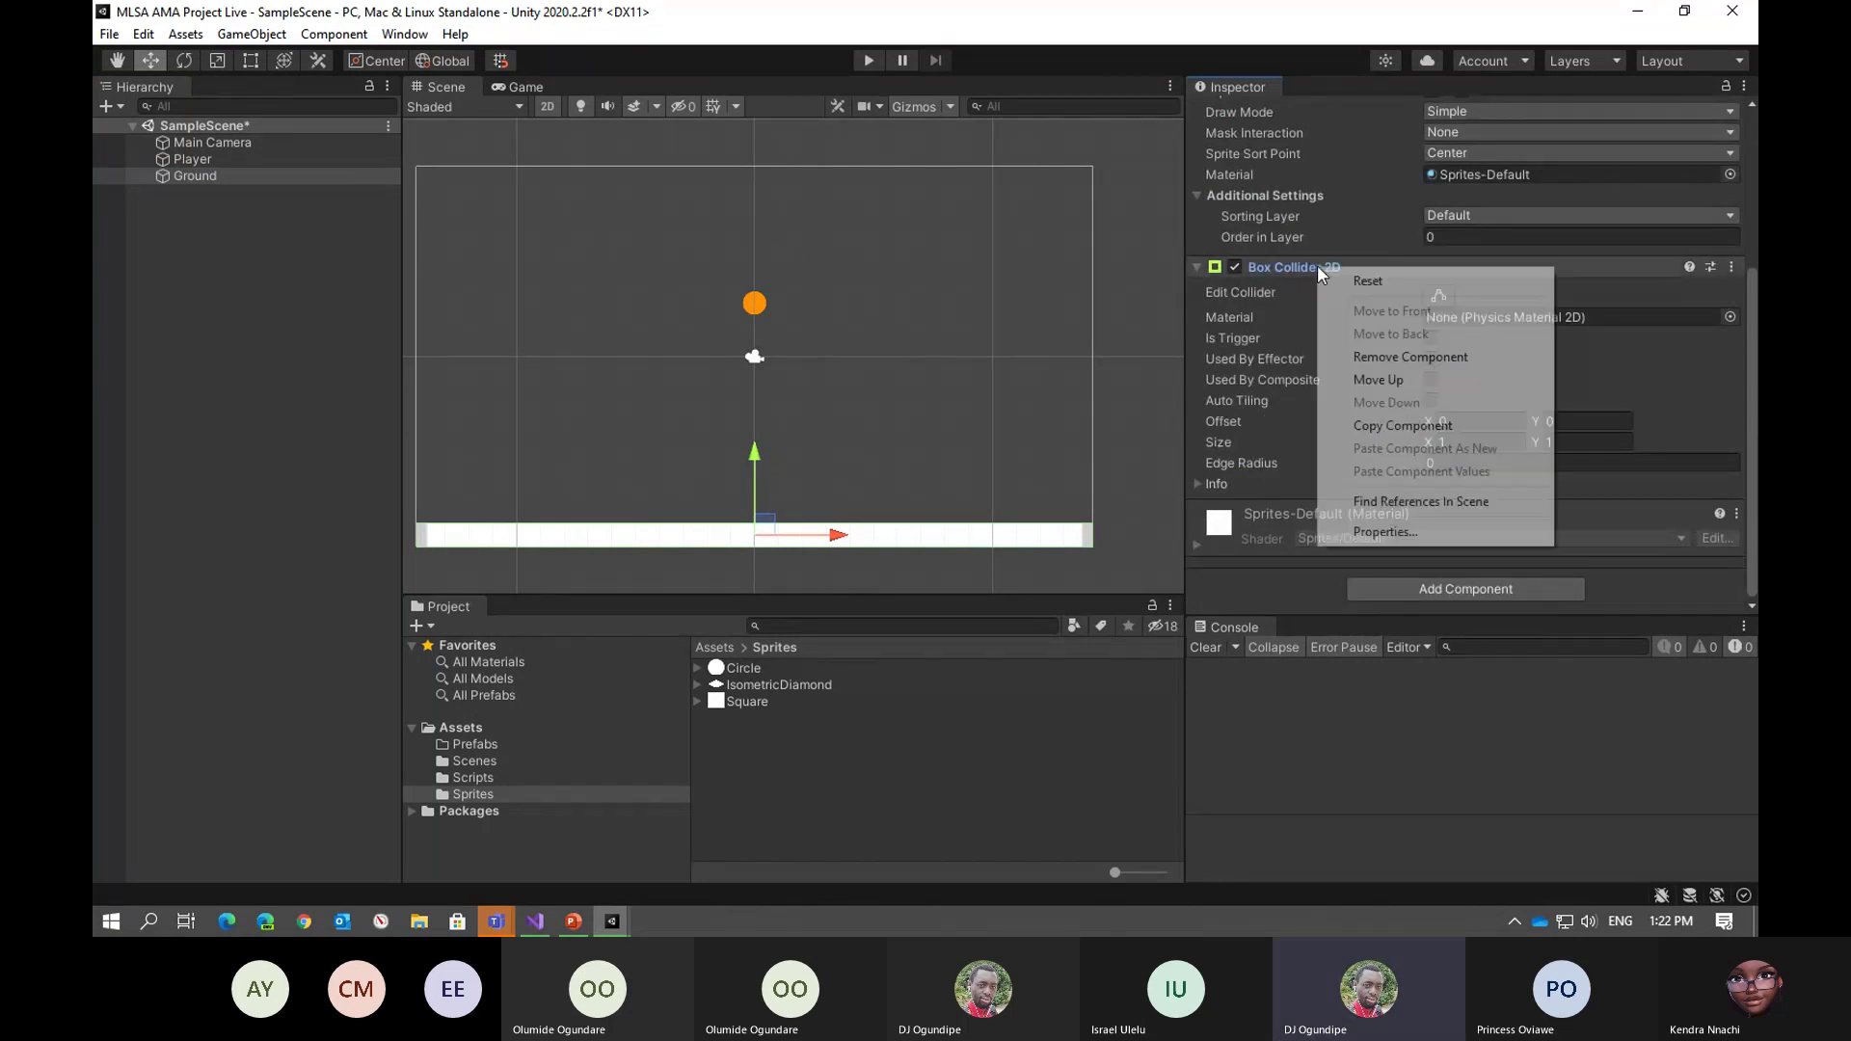
click(99, 189)
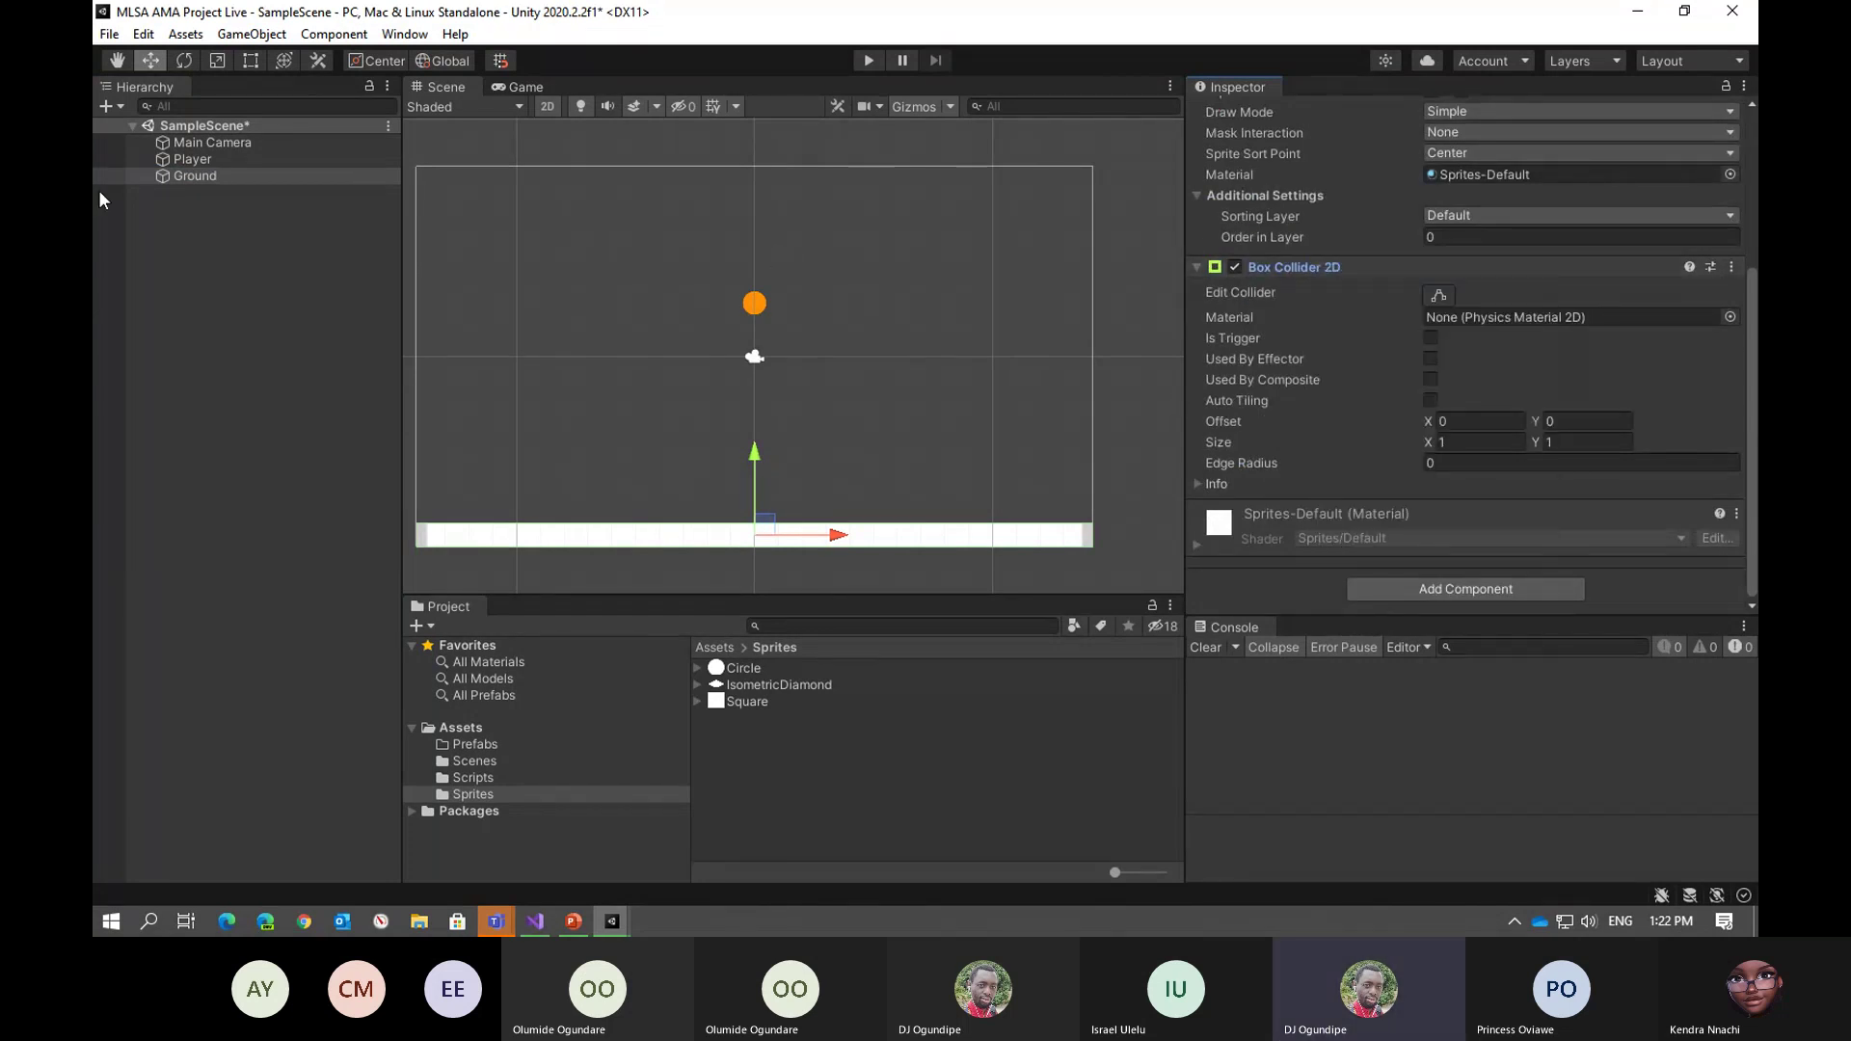
Reset the Player's Box Collider 2D to its default 1 by 1 size and test-play the scene
click(188, 160)
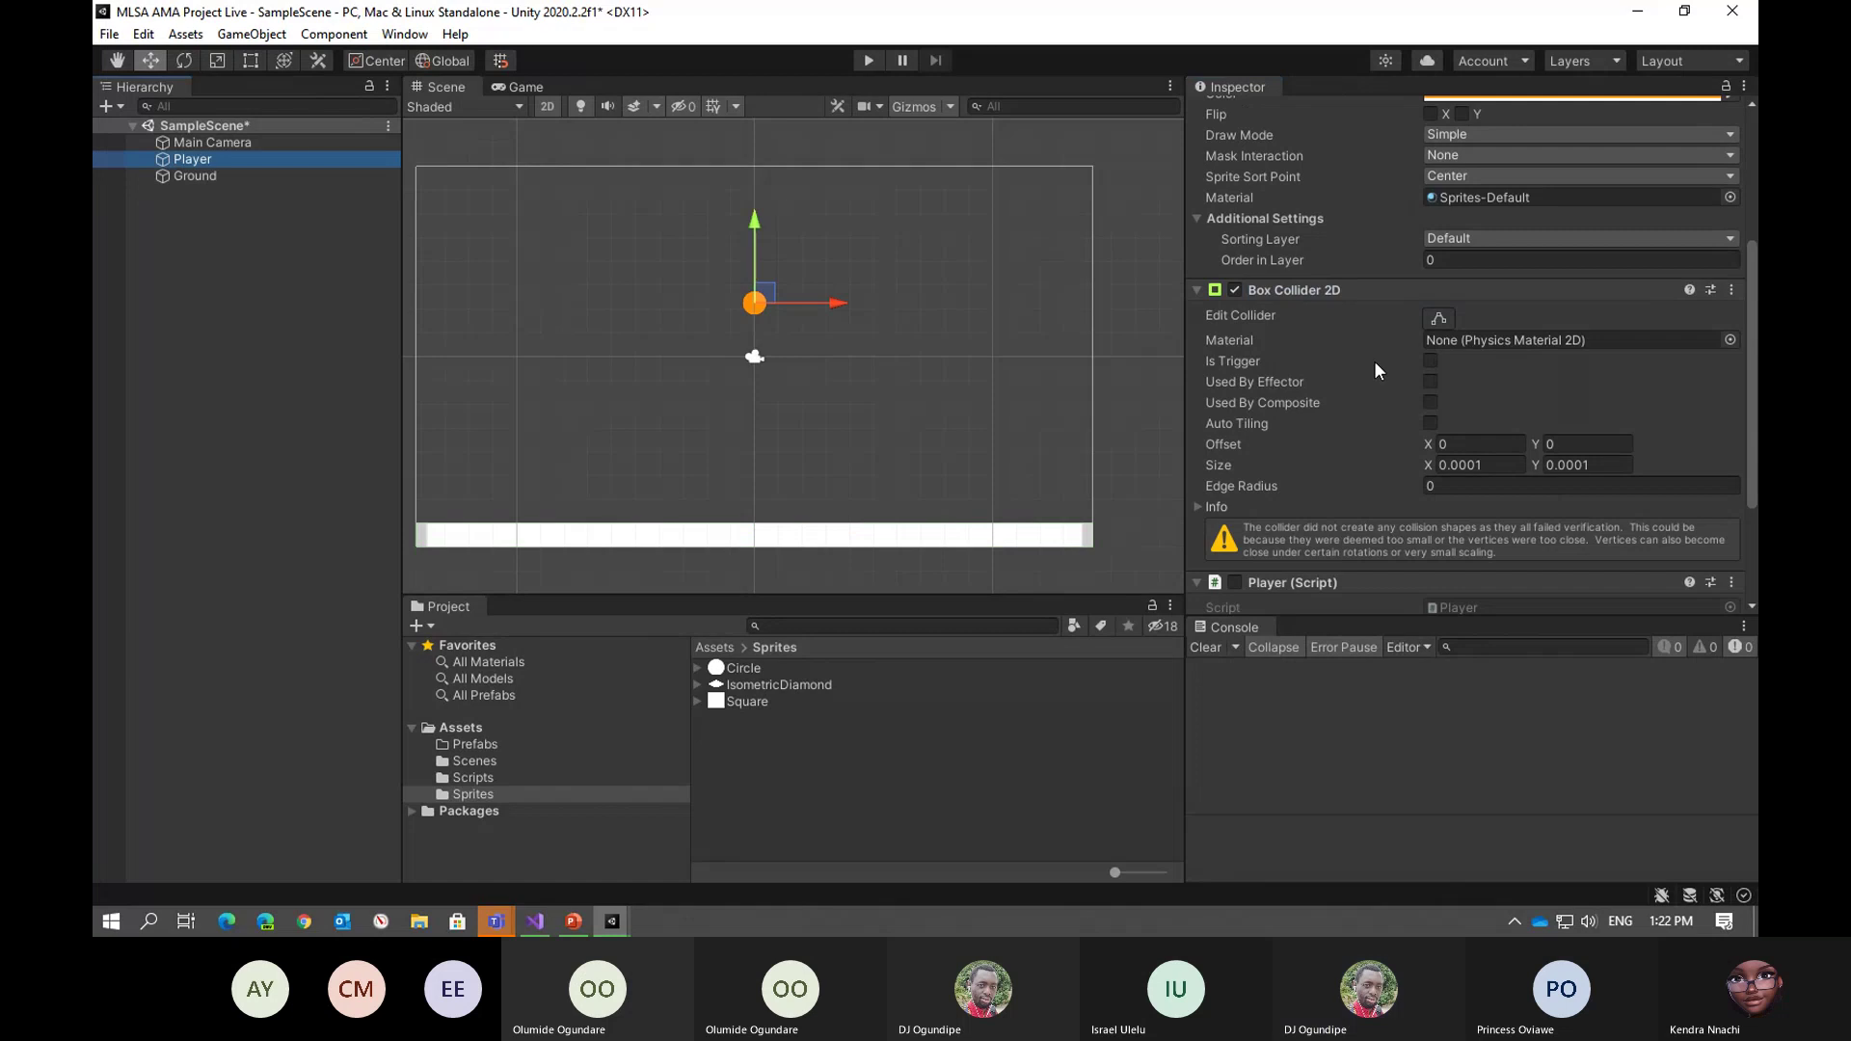
right_click(1304, 289)
click(92, 286)
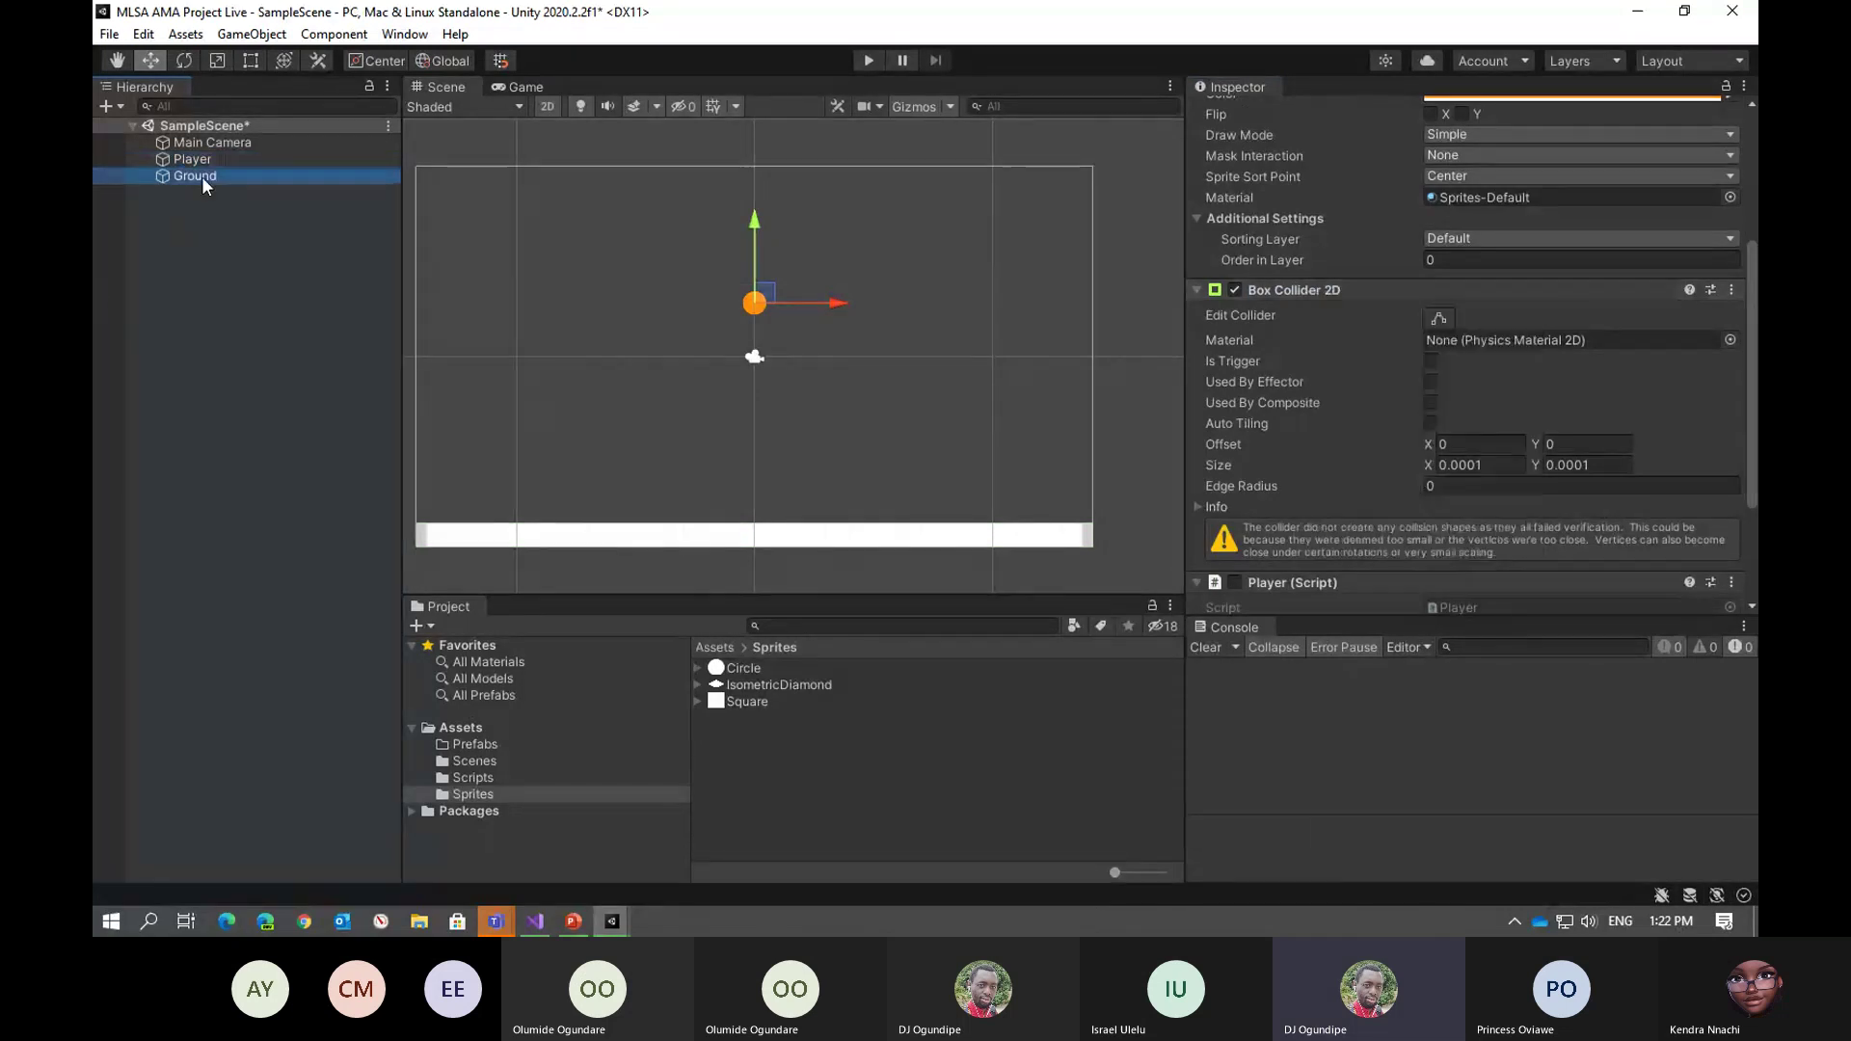
click(200, 176)
click(210, 158)
right_click(1340, 291)
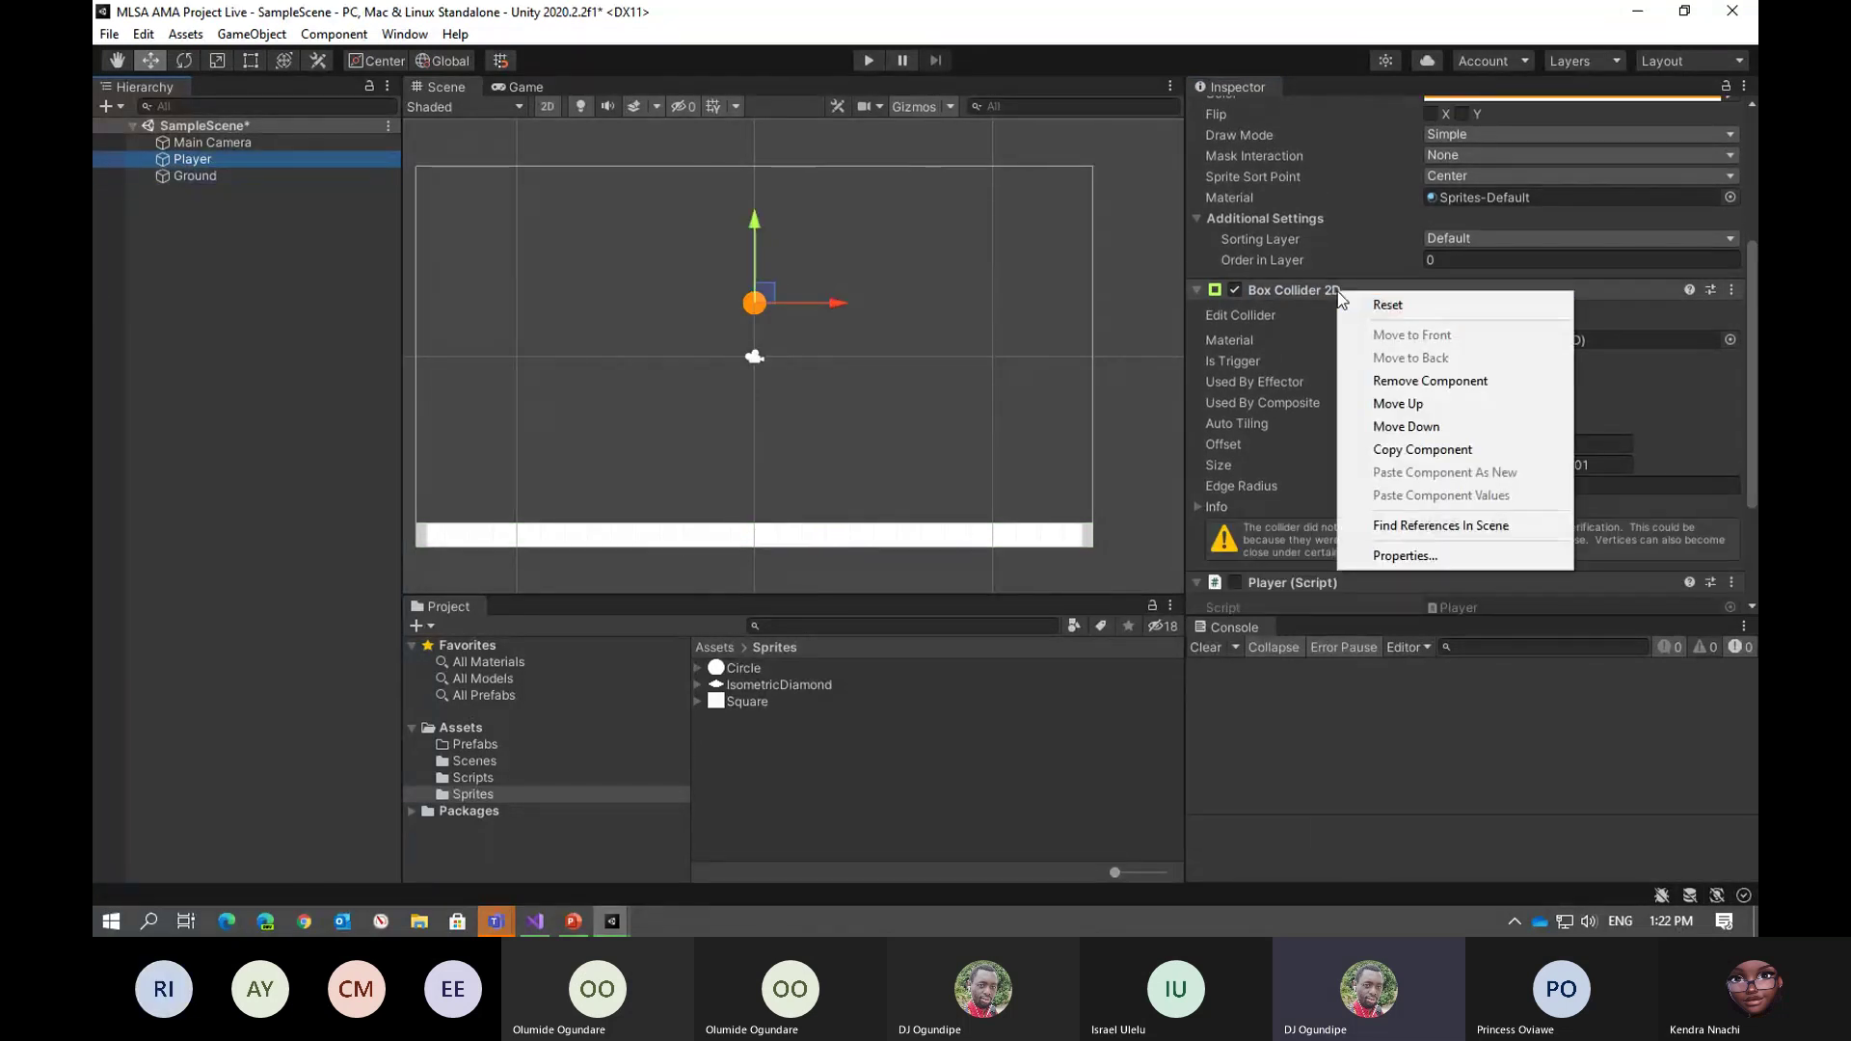
click(1426, 310)
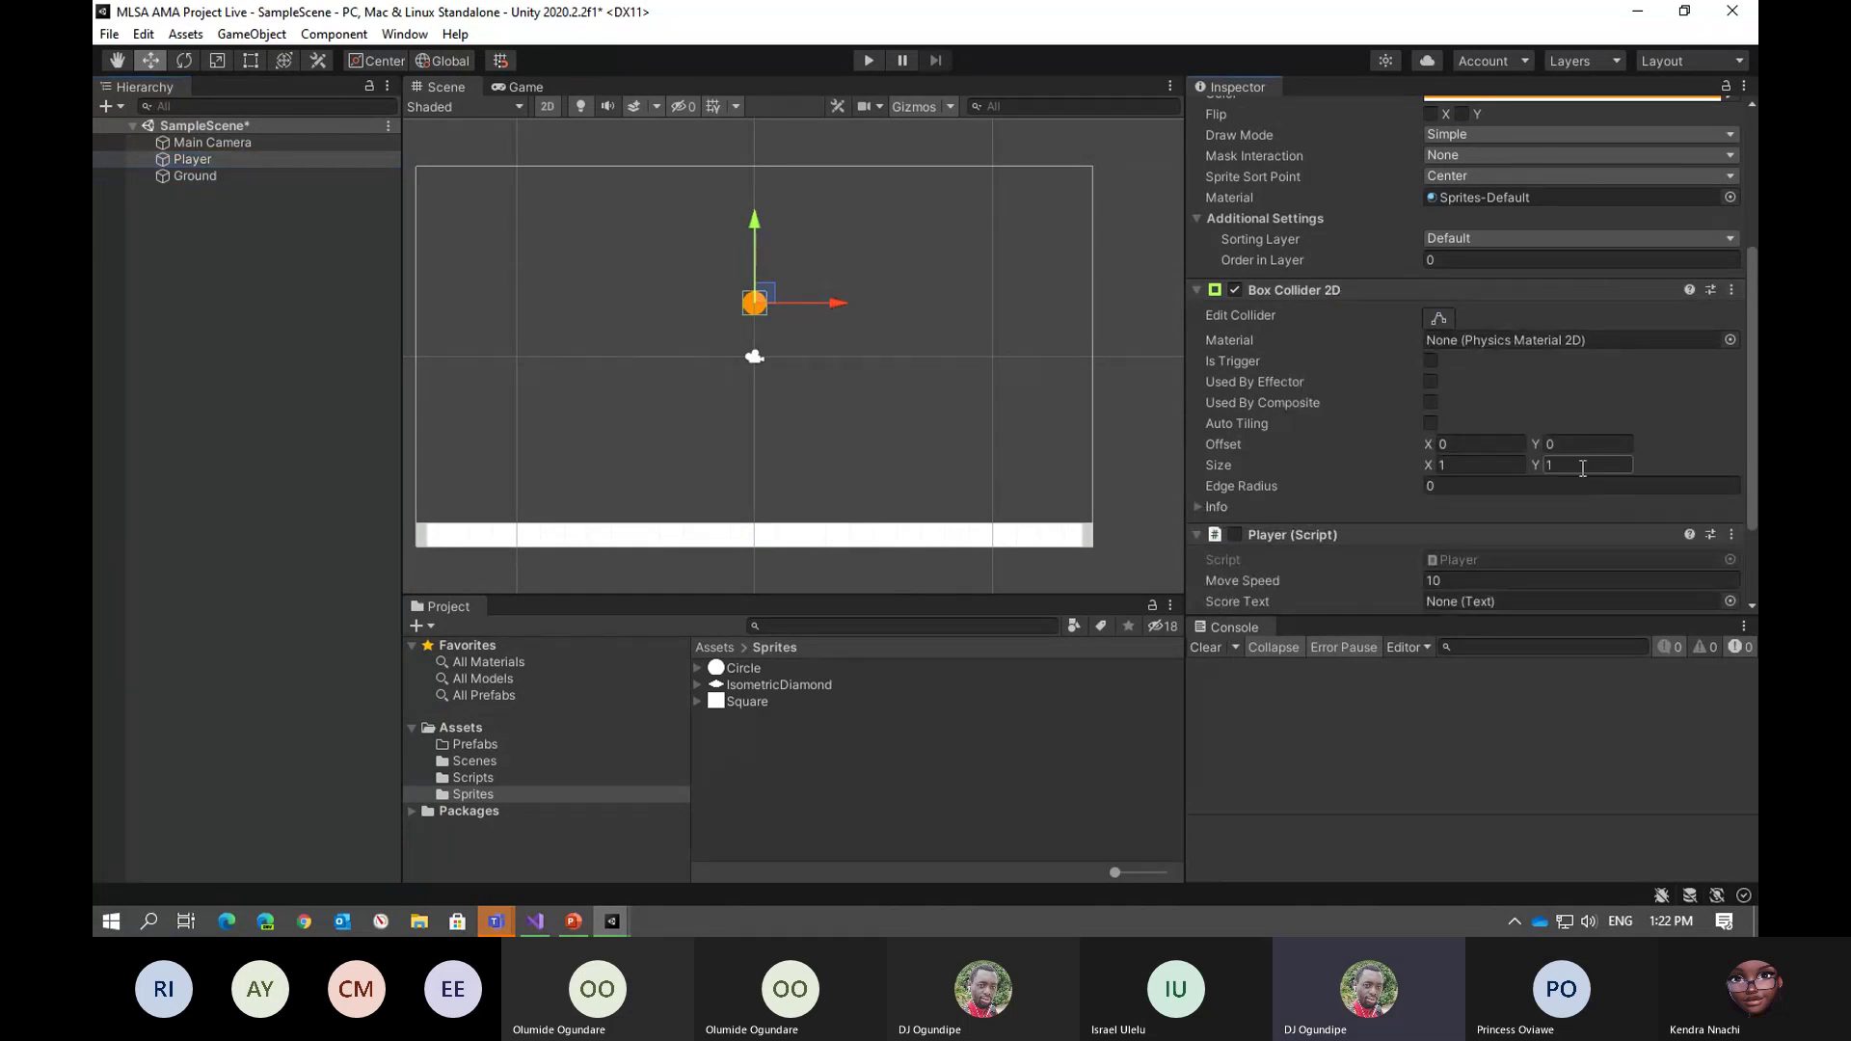
click(867, 60)
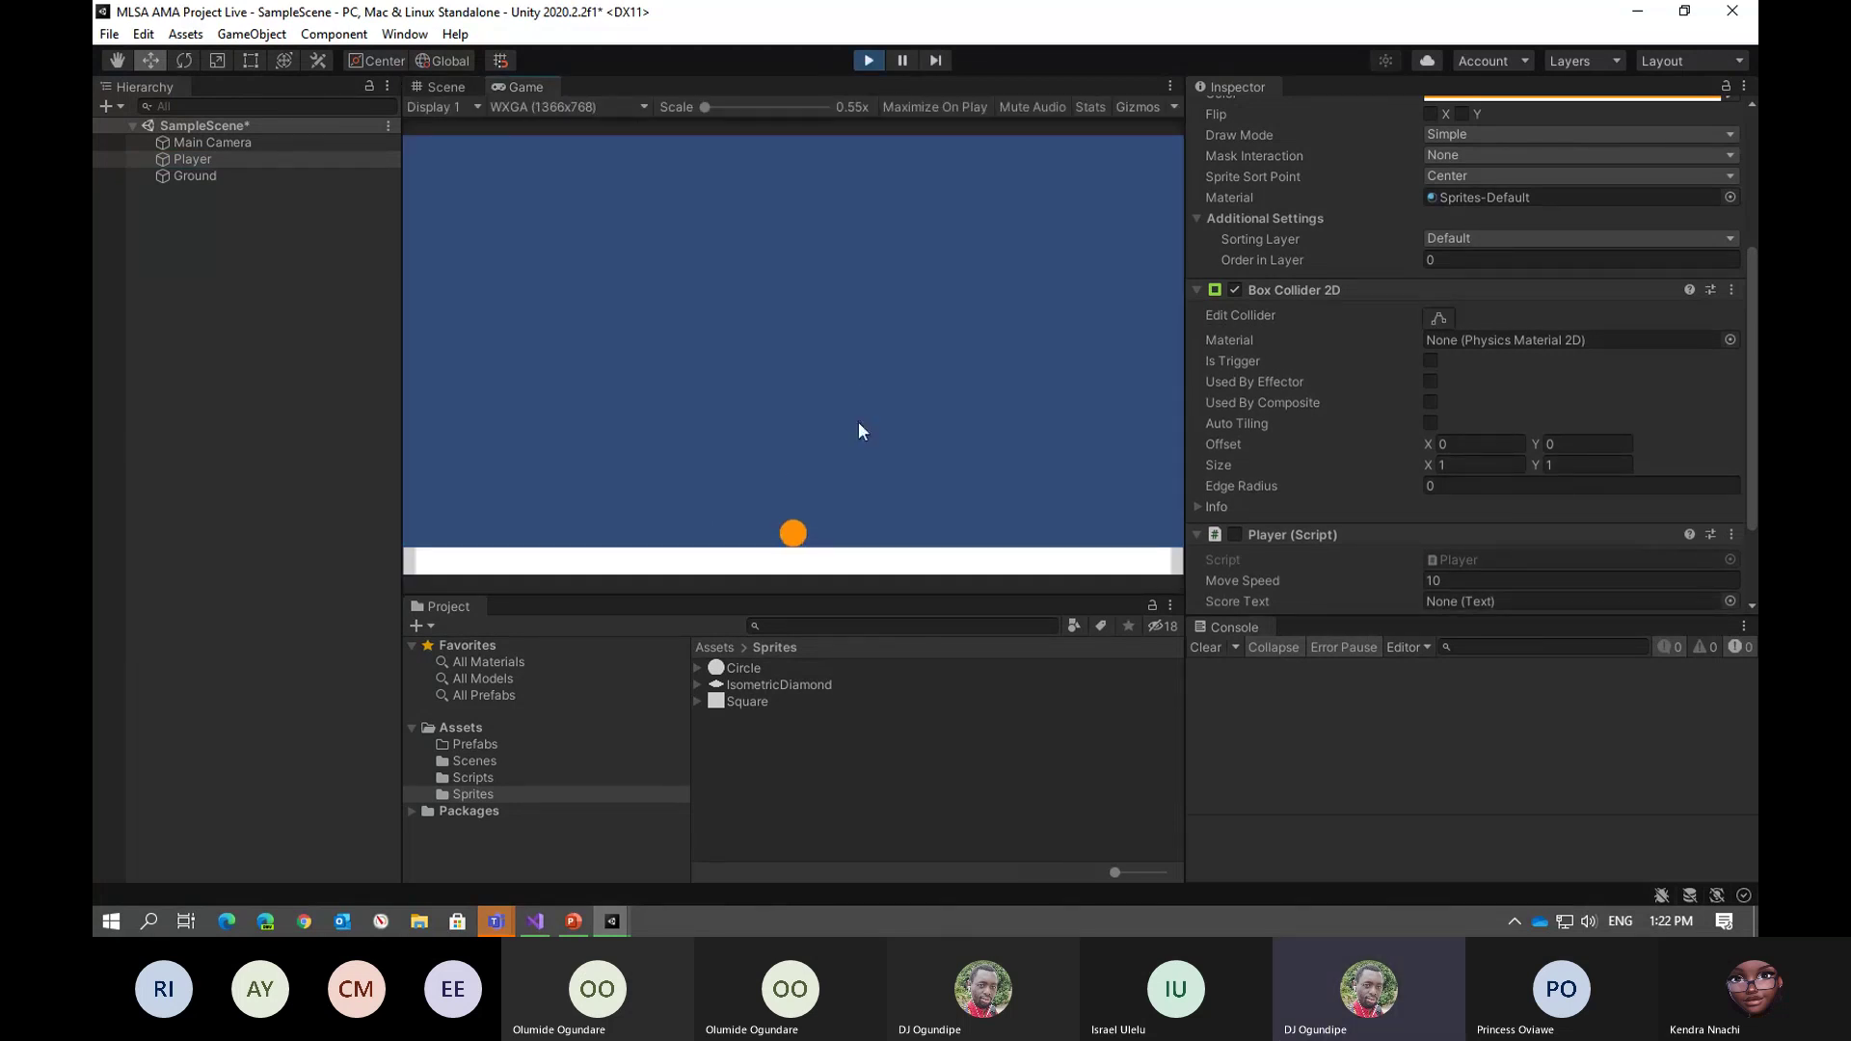
click(866, 59)
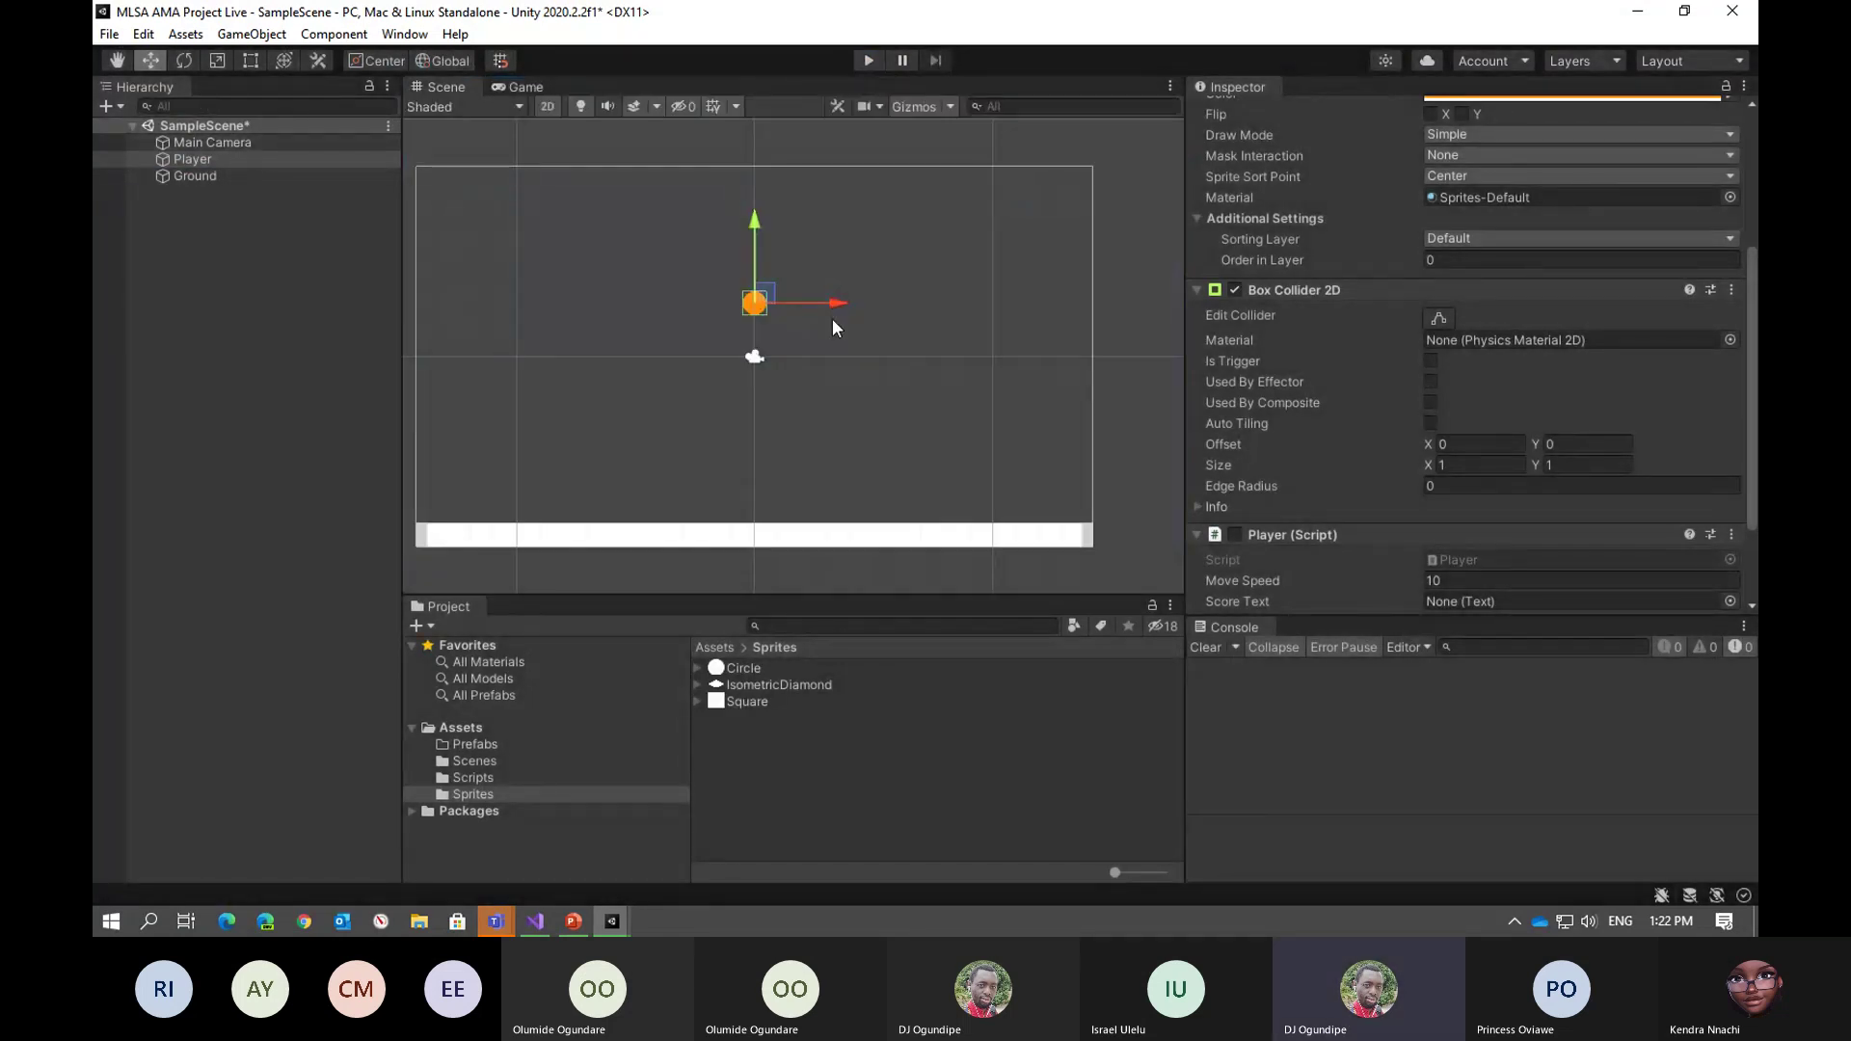
Create a UI Text object in the scene and name it ScoreText
right_click(253, 246)
click(206, 224)
click(251, 34)
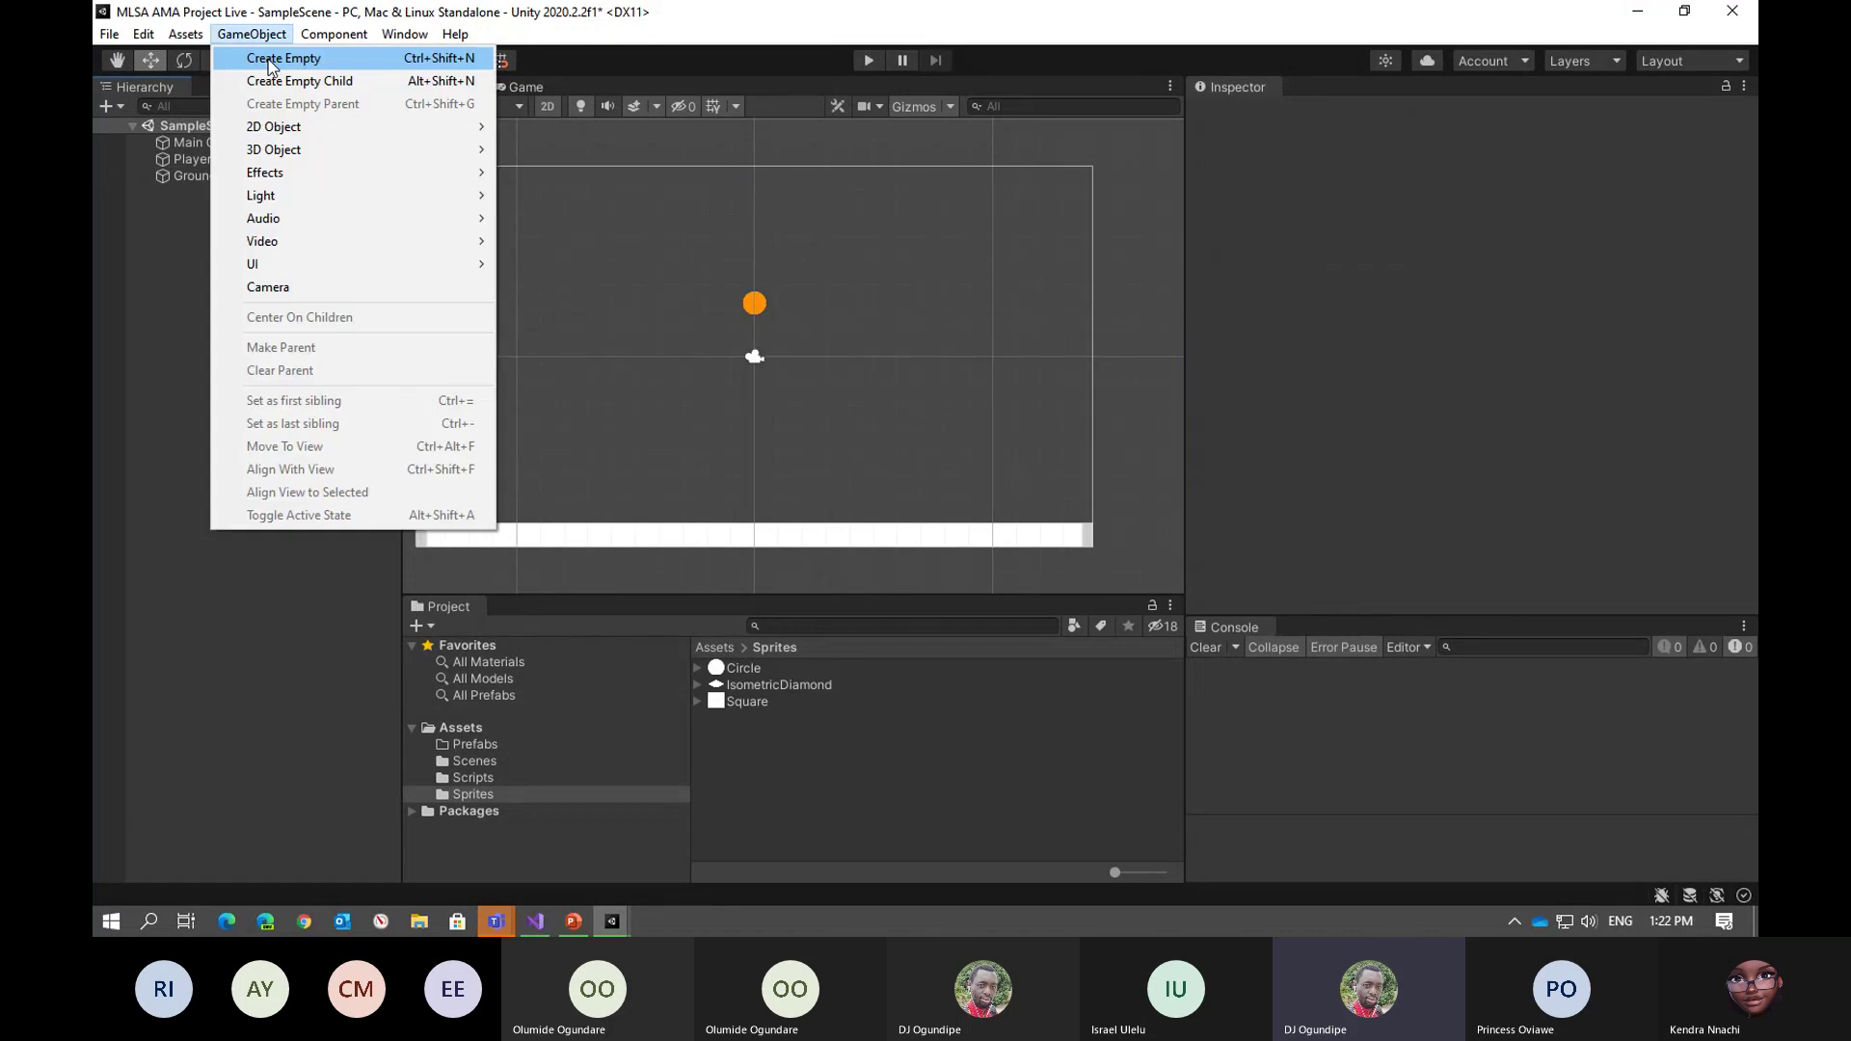
mouse_move(285, 259)
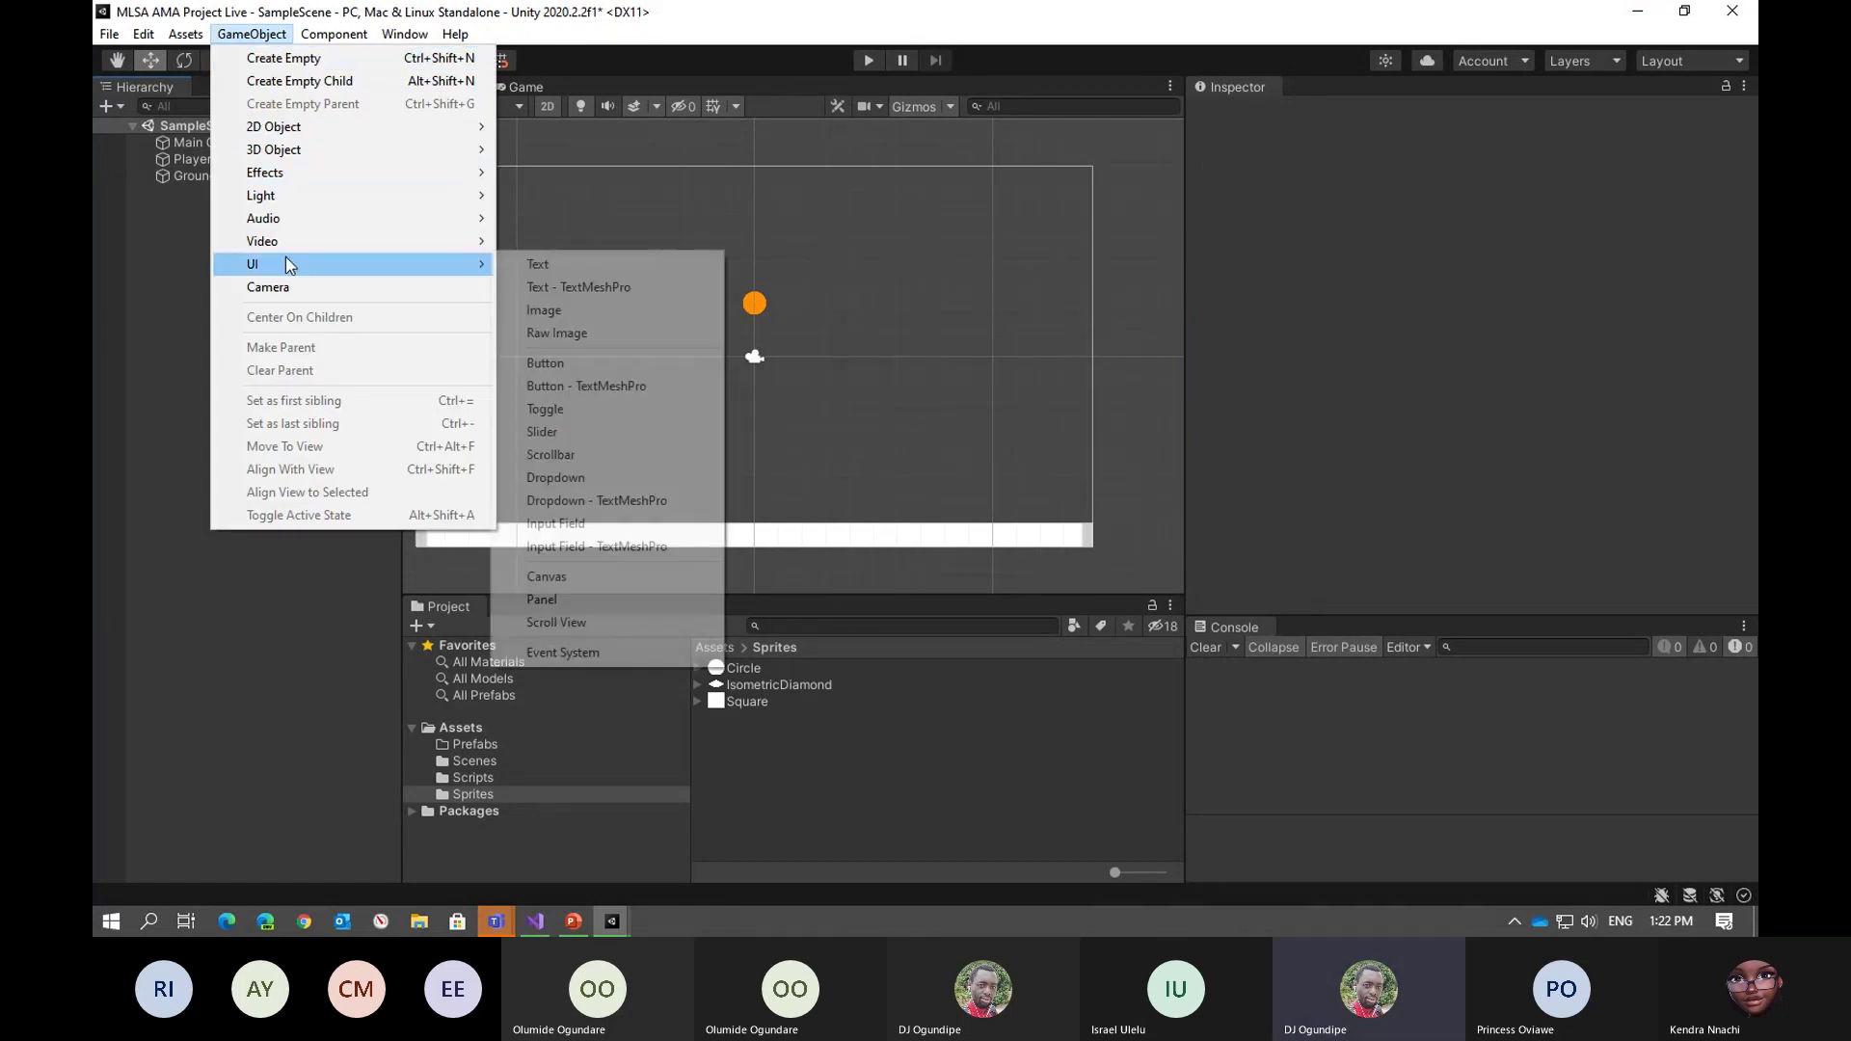
click(539, 265)
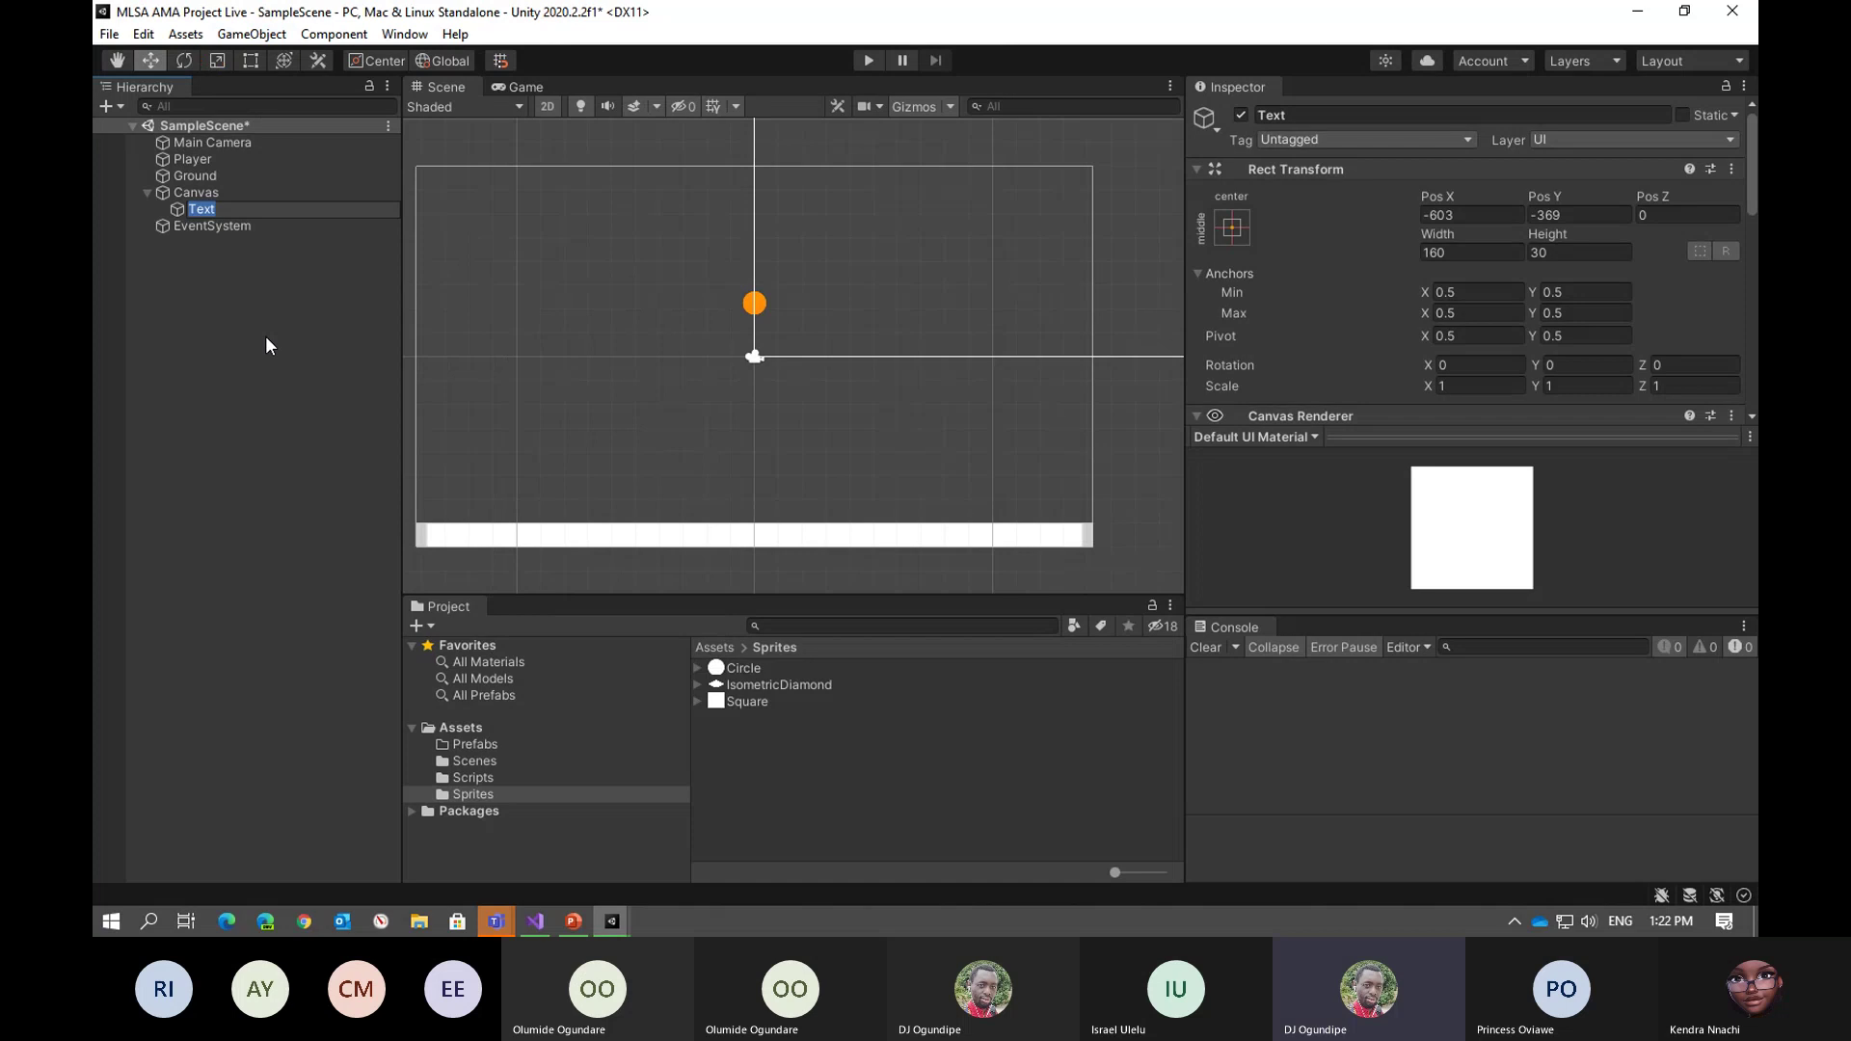
text(ScoreText)
key(Return)
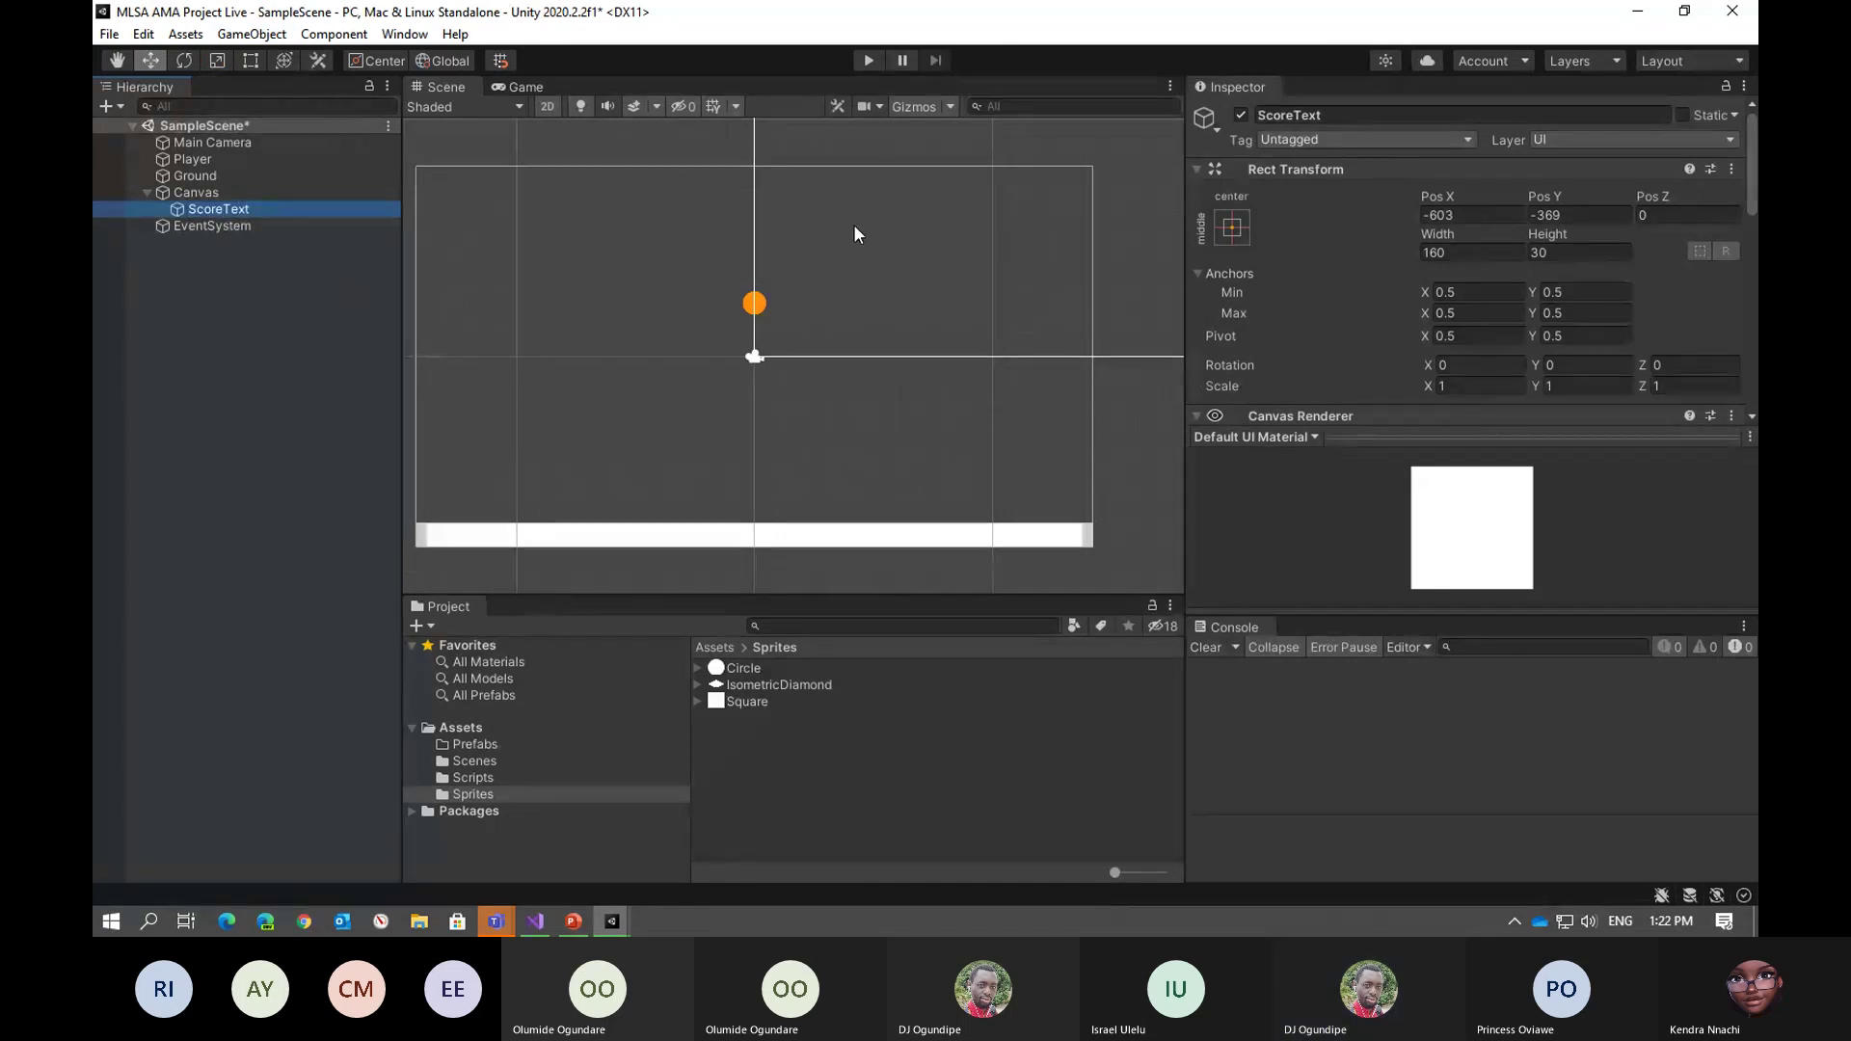
Check where the ScoreText object appears in the Game view
scroll(1277, 292, down, 5)
scroll(1276, 292, up, 5)
click(511, 85)
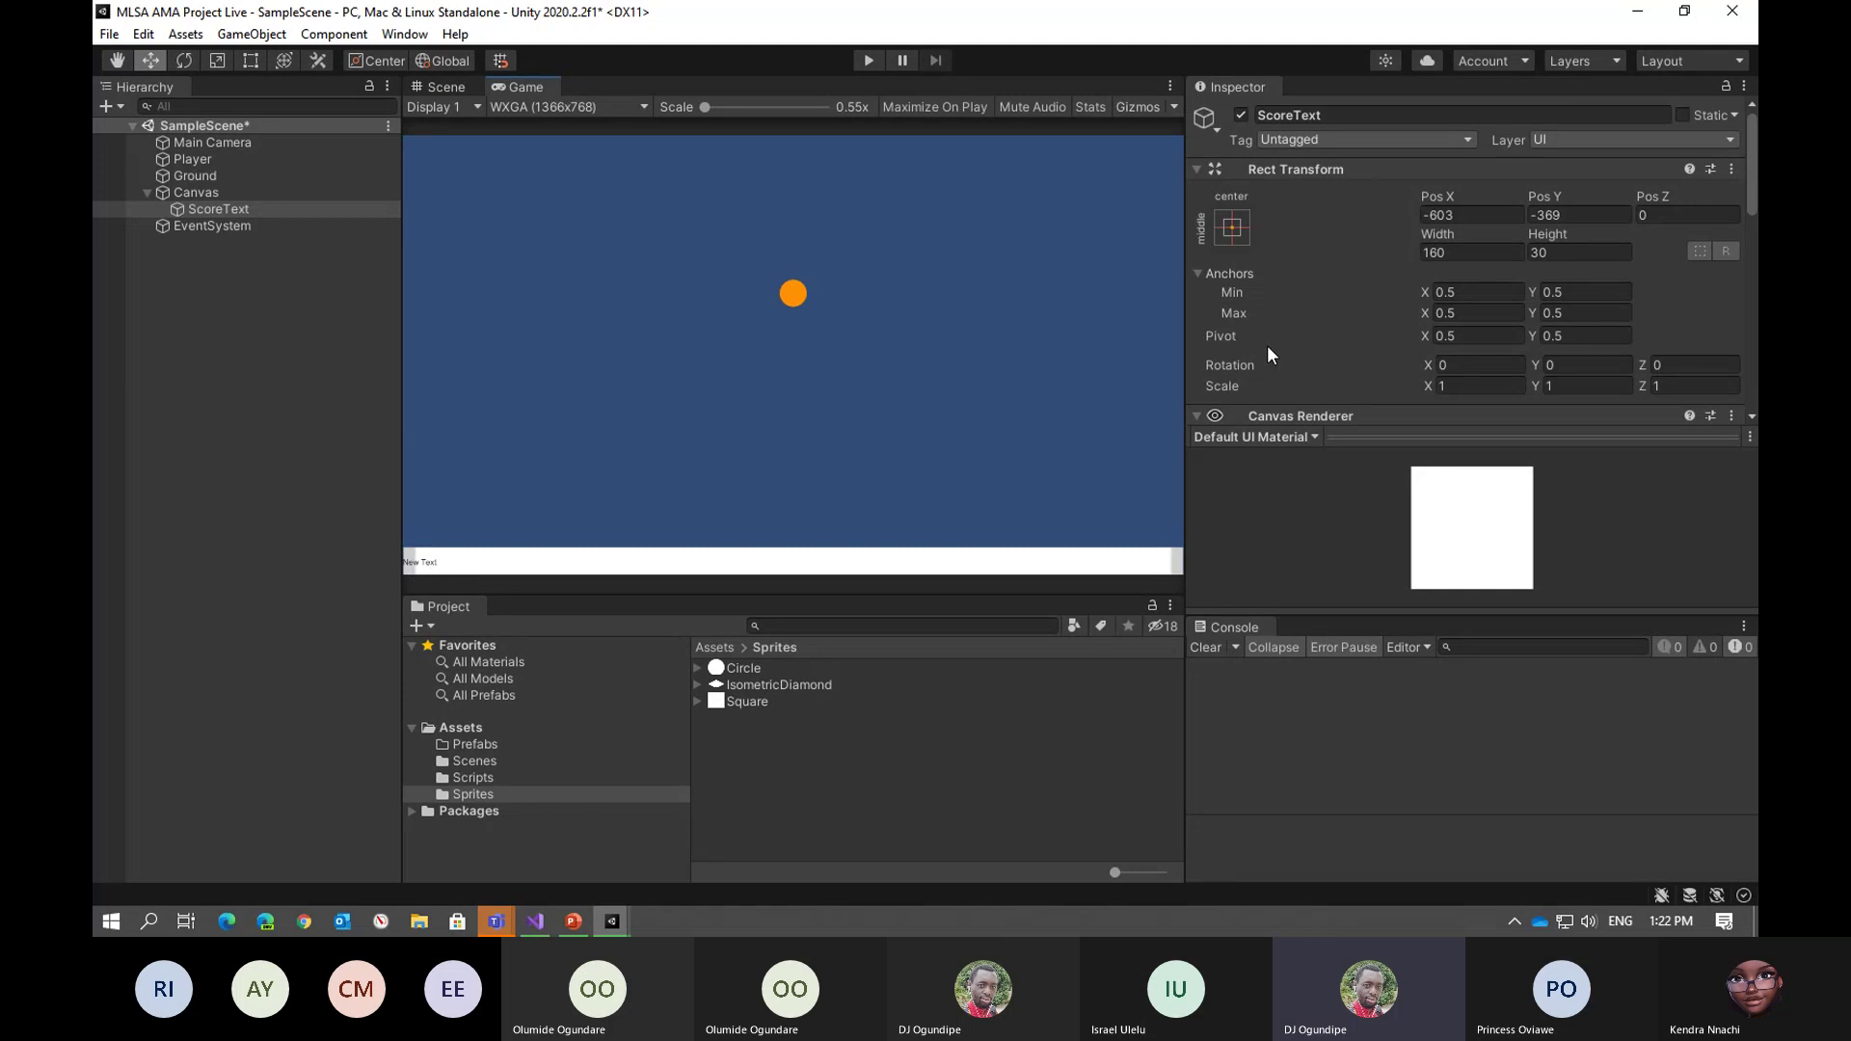
Set the ScoreText's font size to 25 and its horizontal alignment to center
scroll(1327, 326, down, 8)
click(1463, 210)
key(BackSpace)
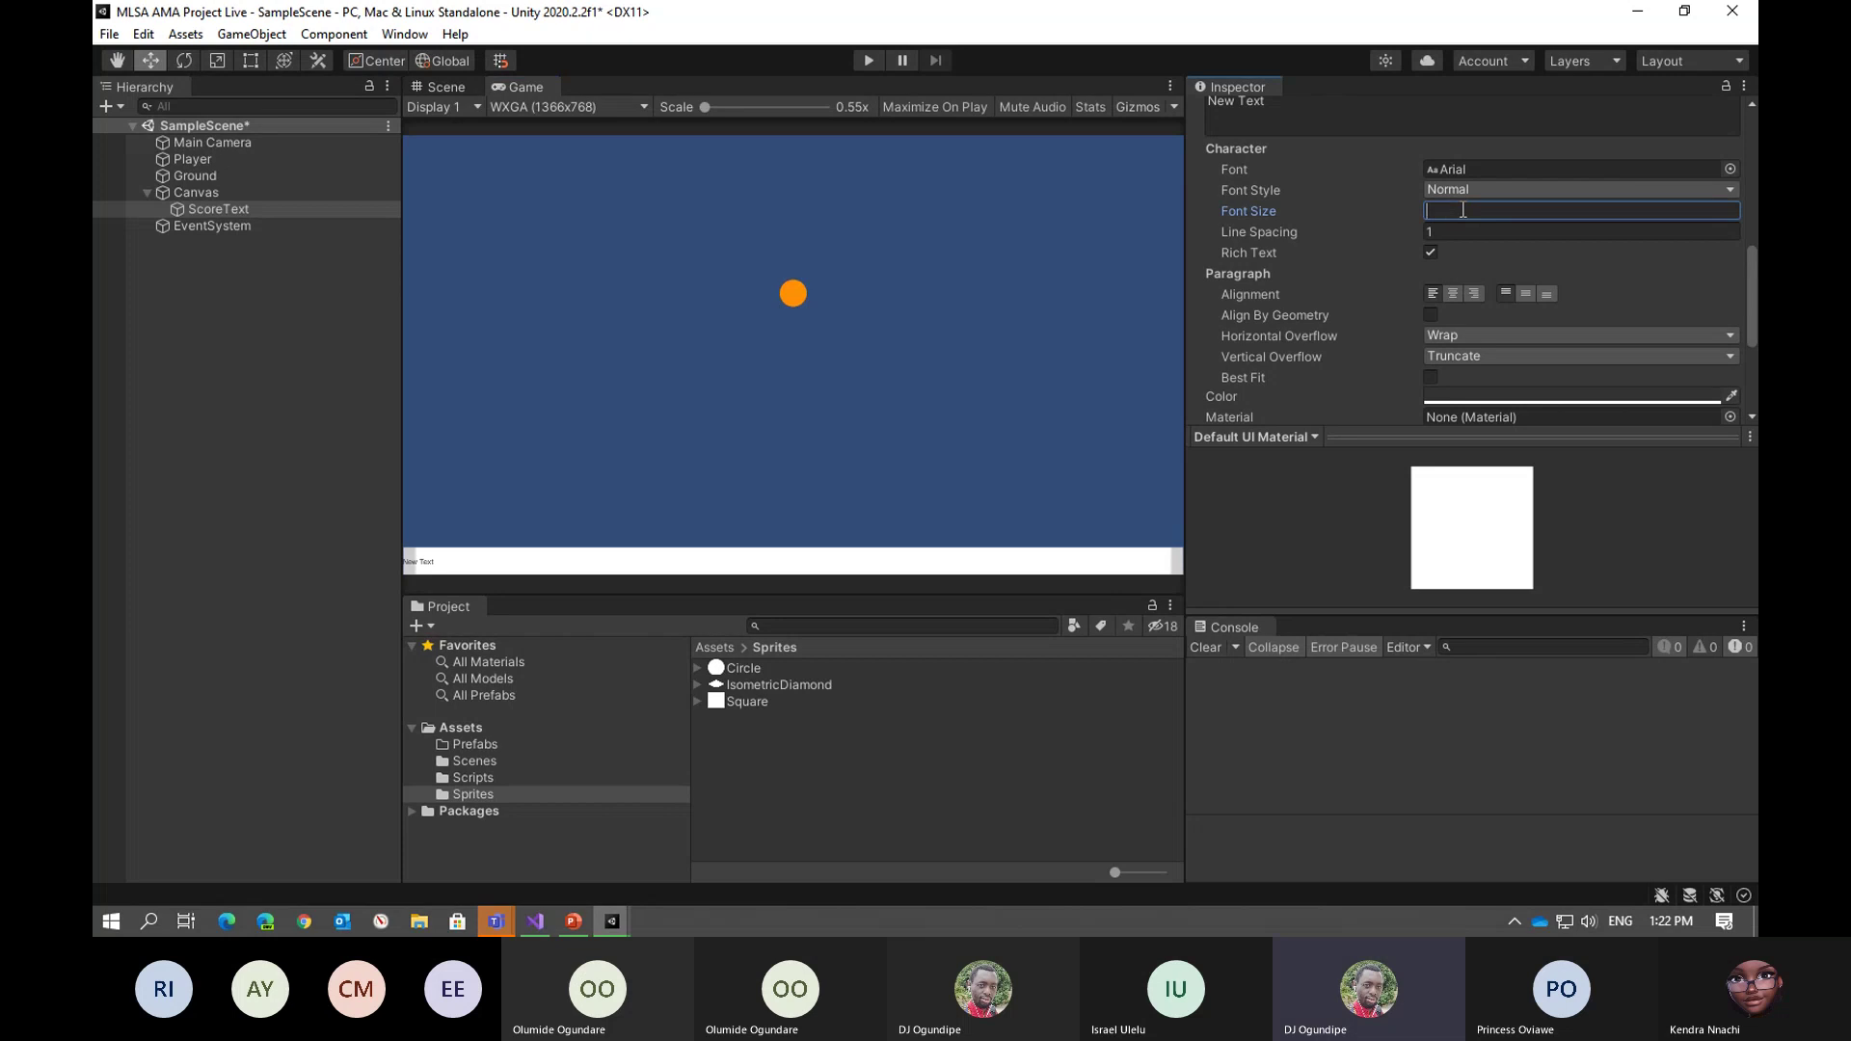
text(25)
click(1453, 293)
Anchor ScoreText to the top left of the canvas, setting its pivot there as well
scroll(1449, 288, up, 3)
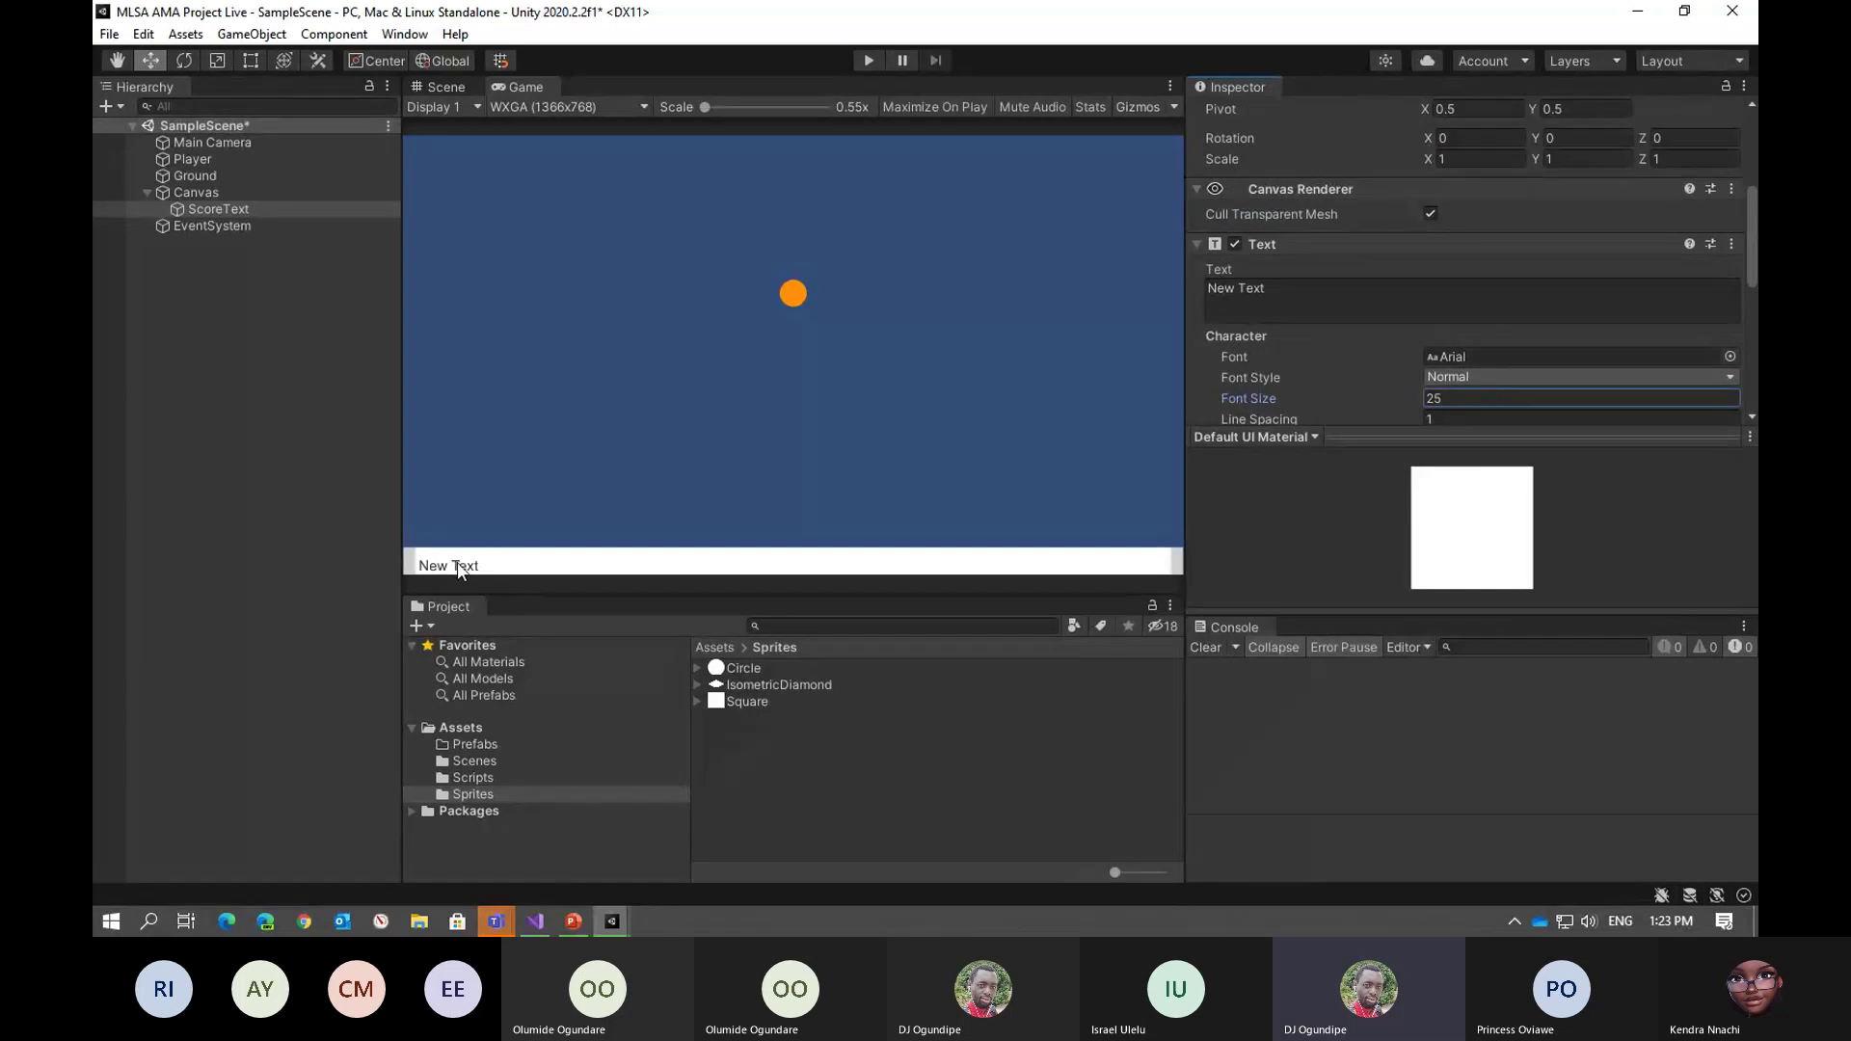
click(447, 87)
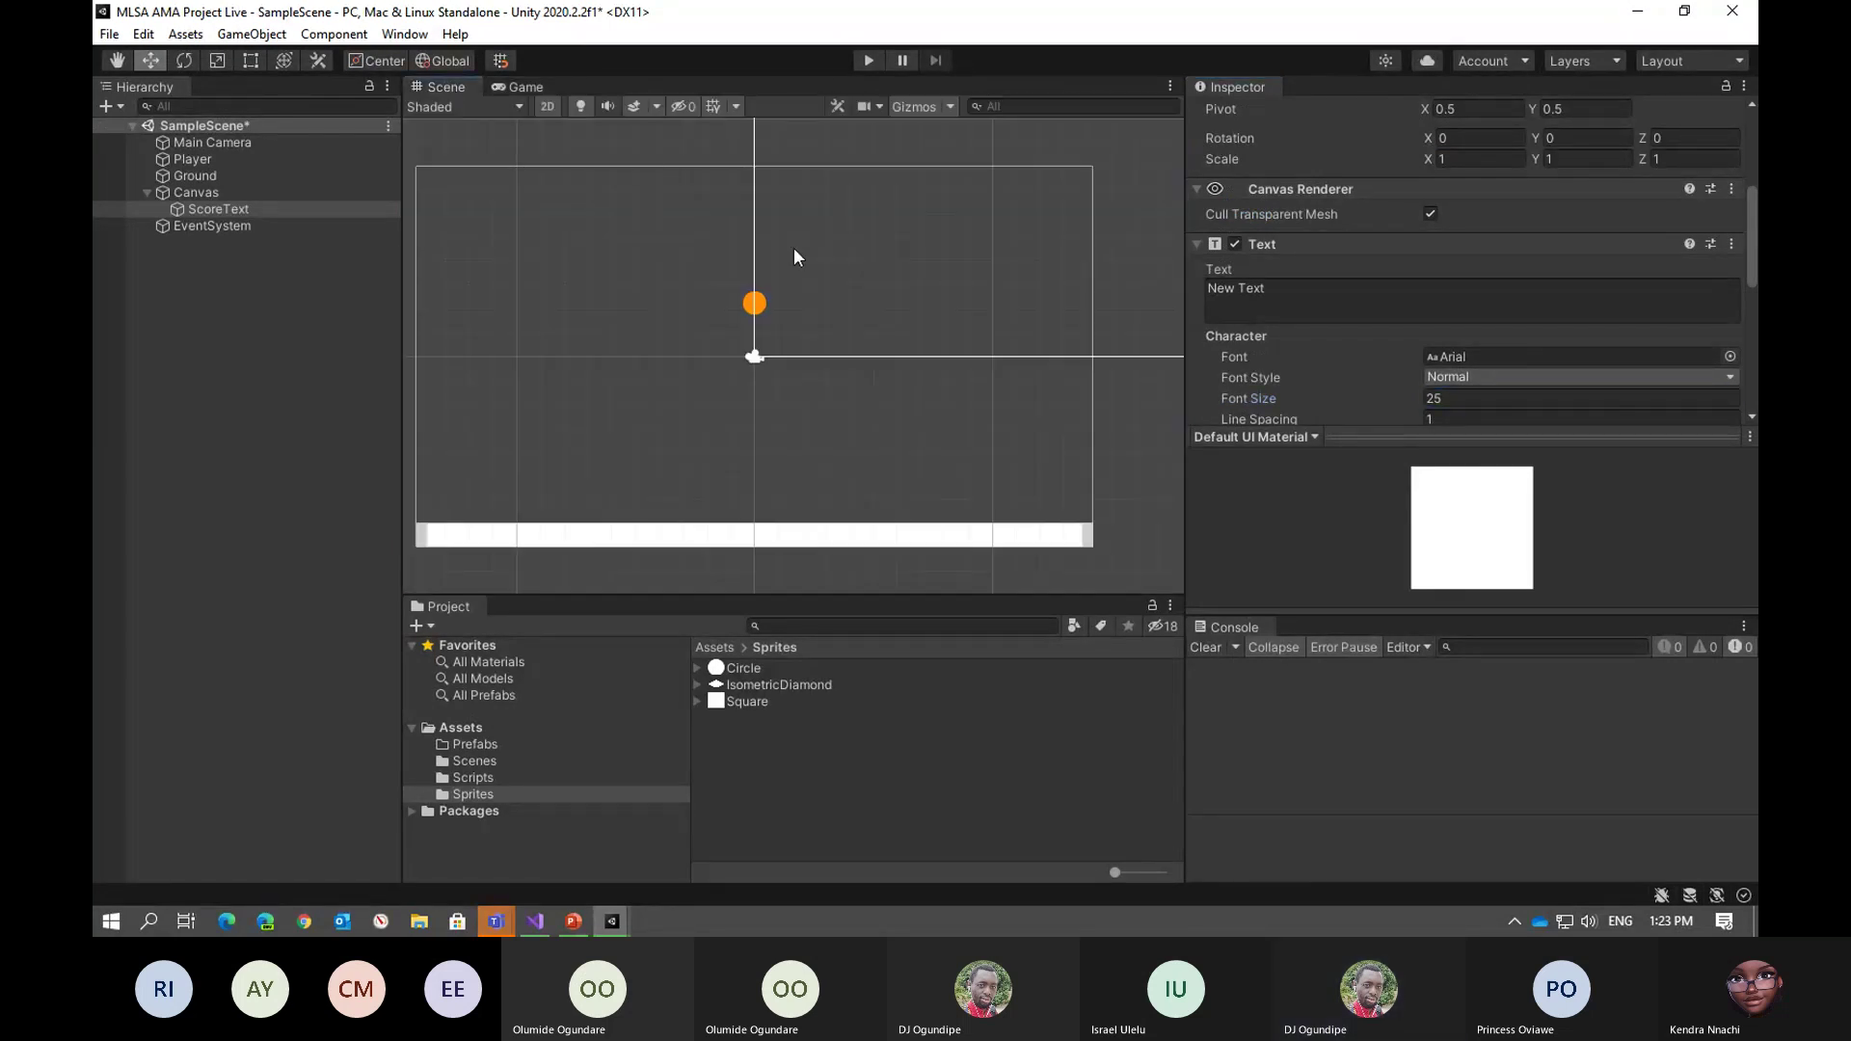
scroll(813, 268, down, 5)
key(f)
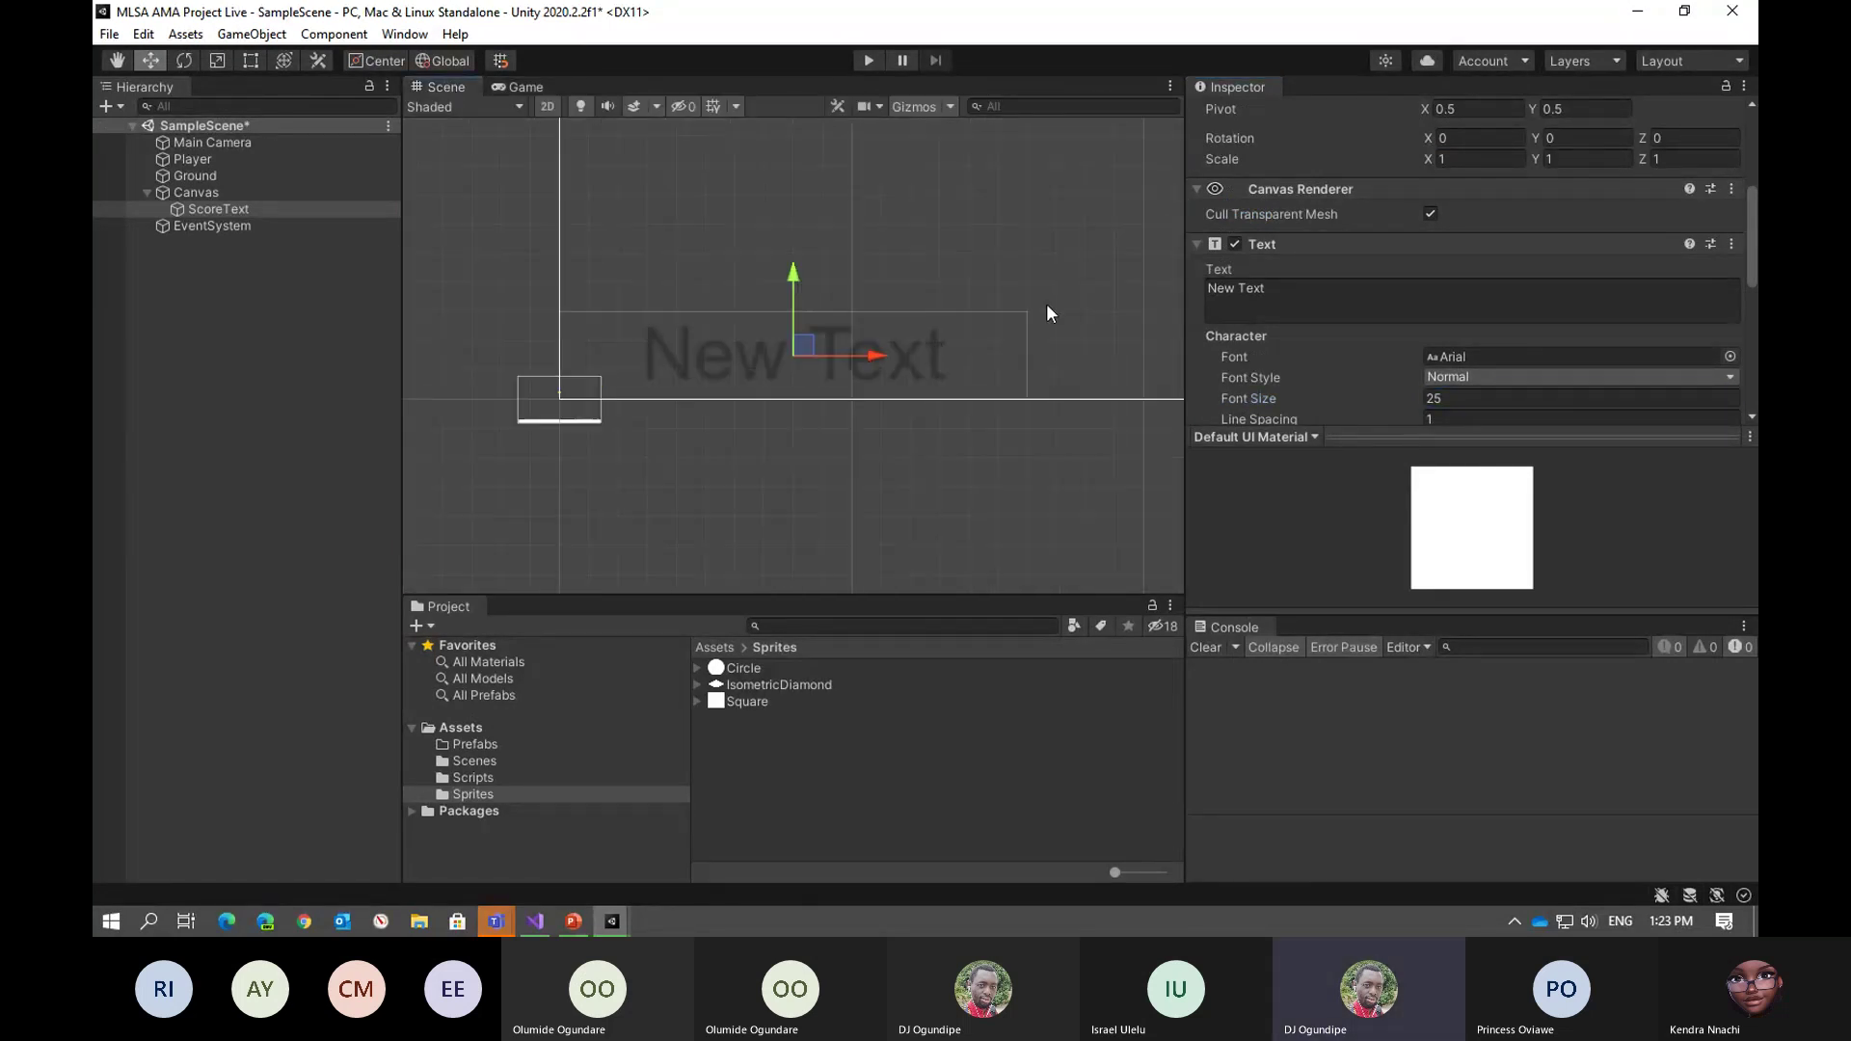
scroll(1435, 212, up, 3)
scroll(1434, 212, up, 1)
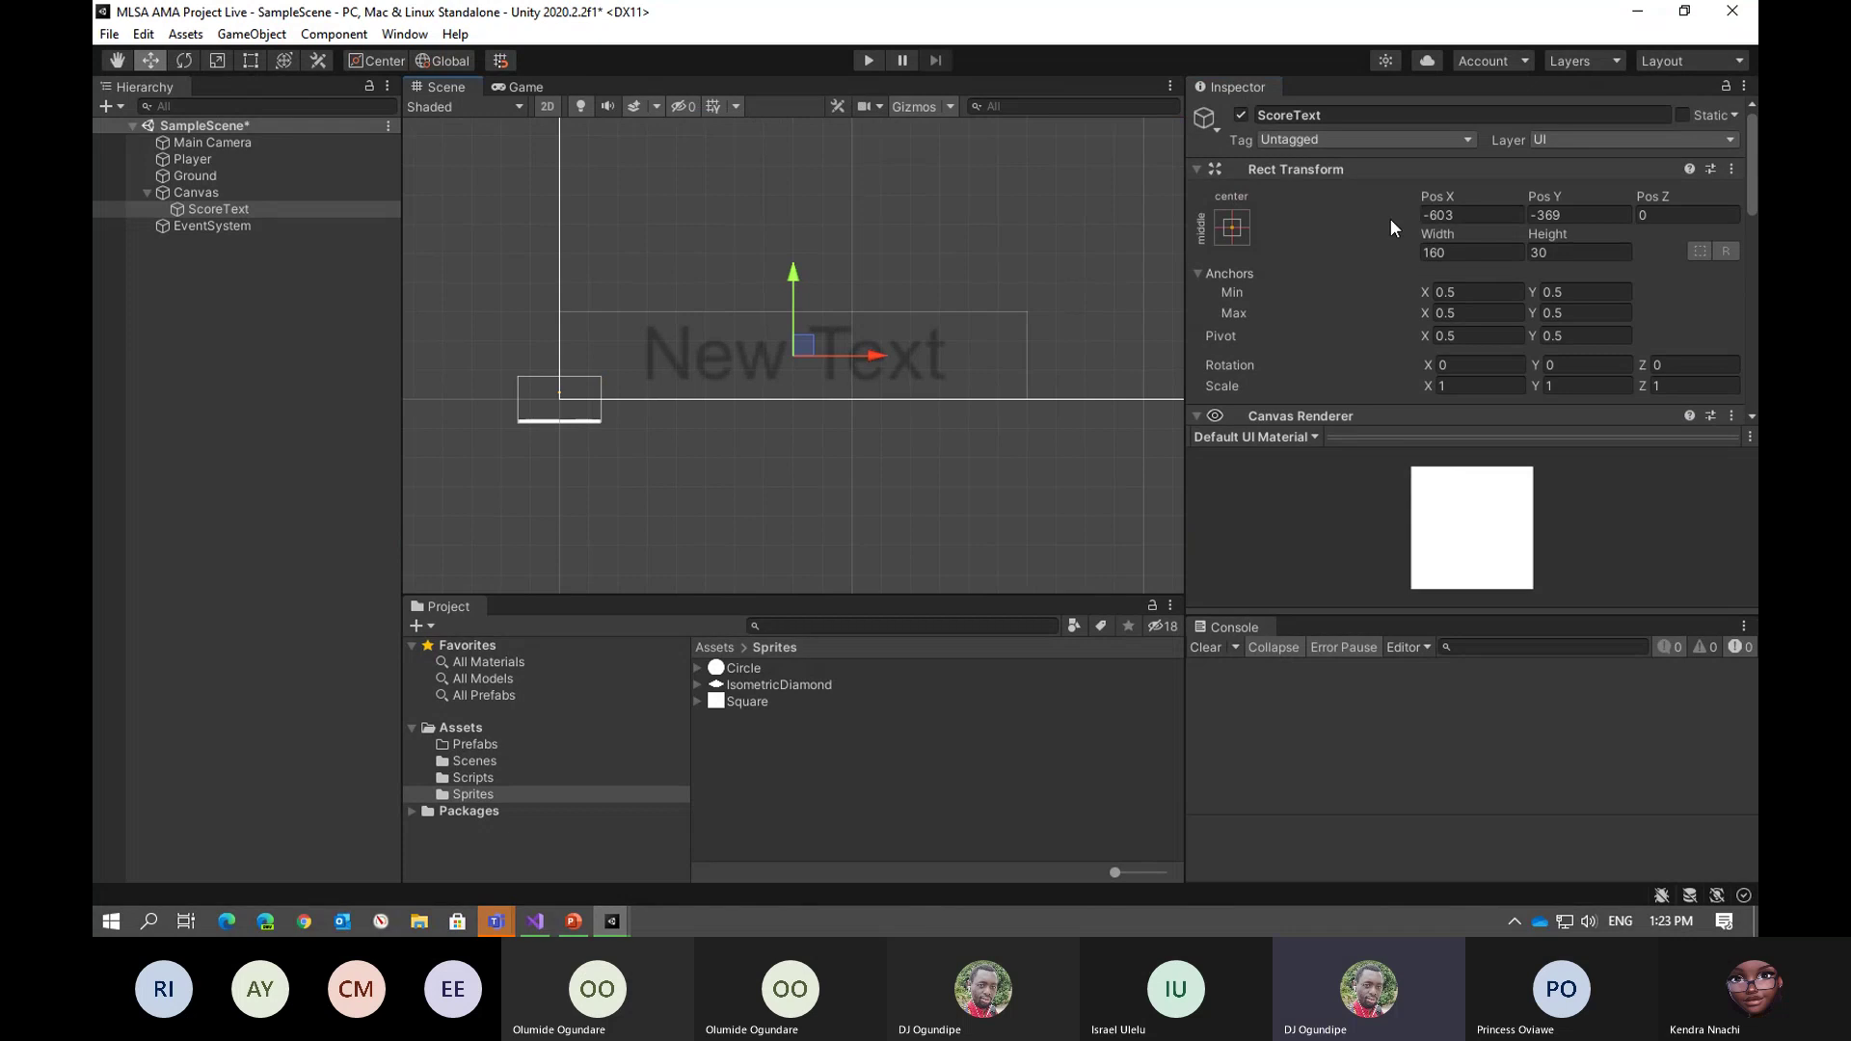
click(1233, 230)
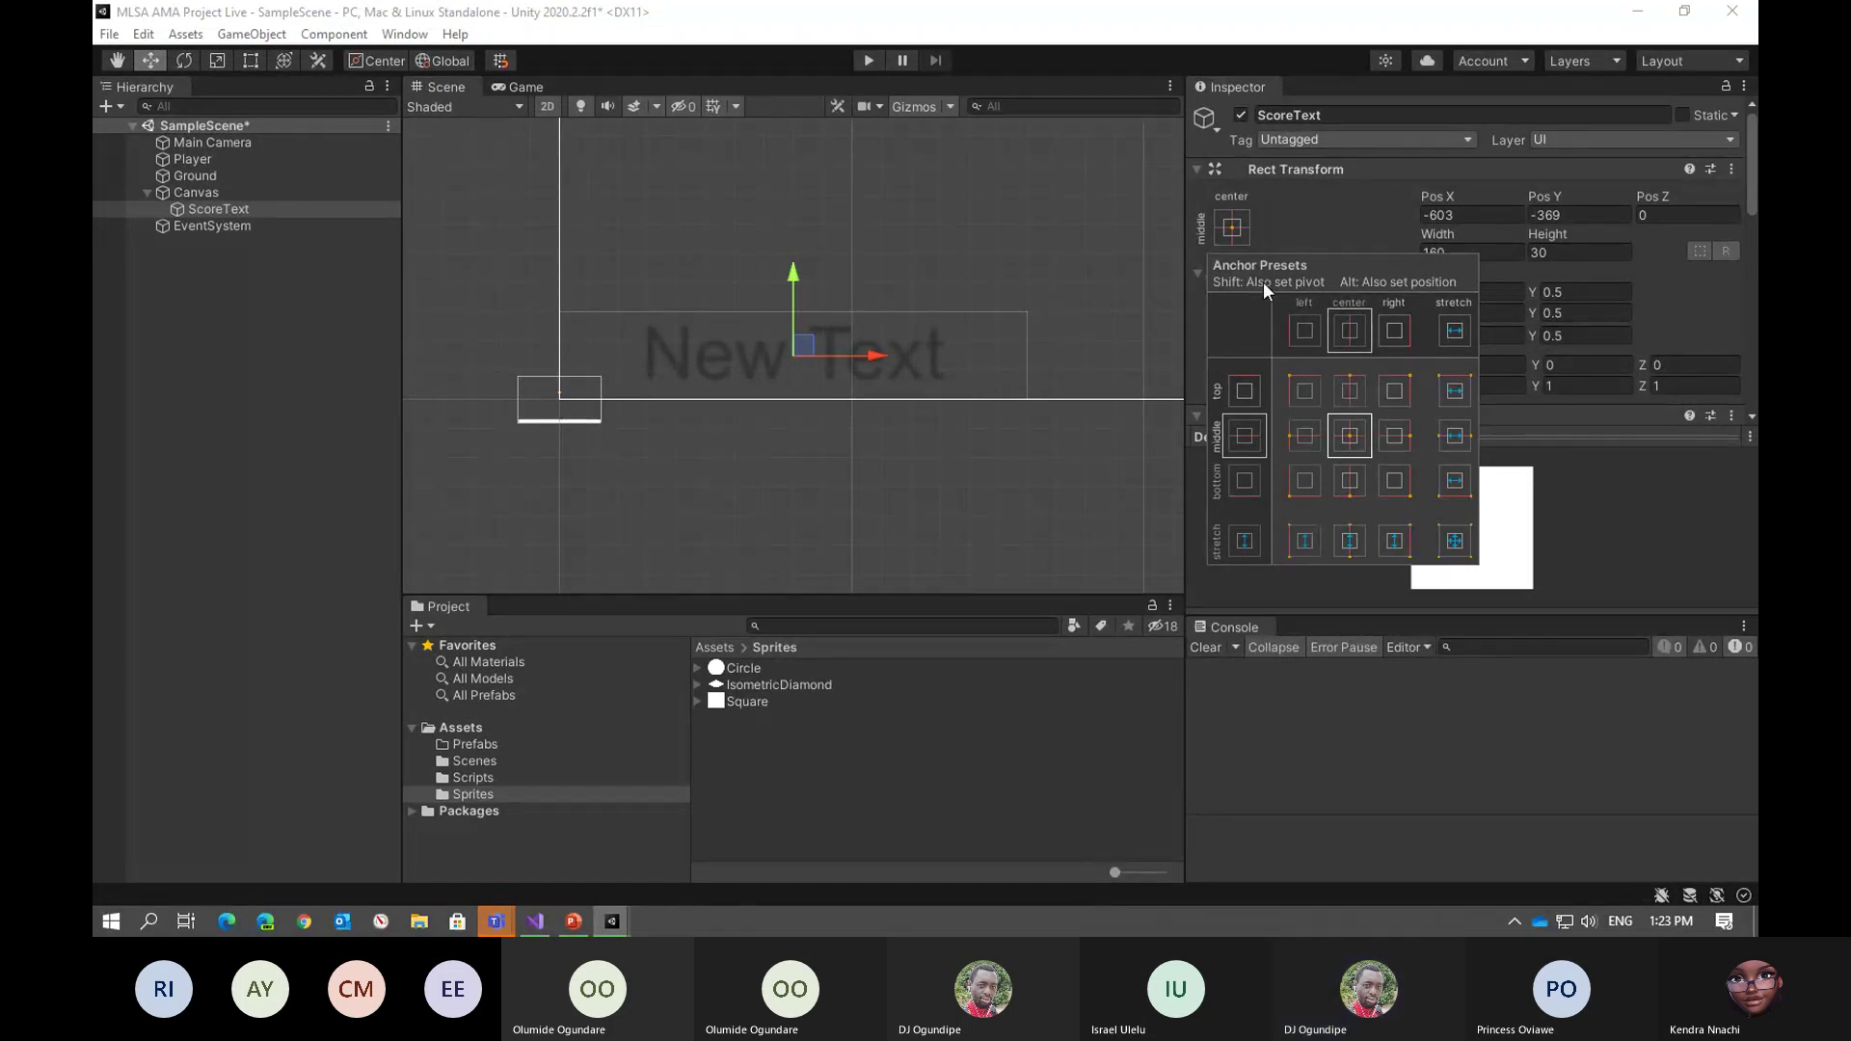
key(shift)
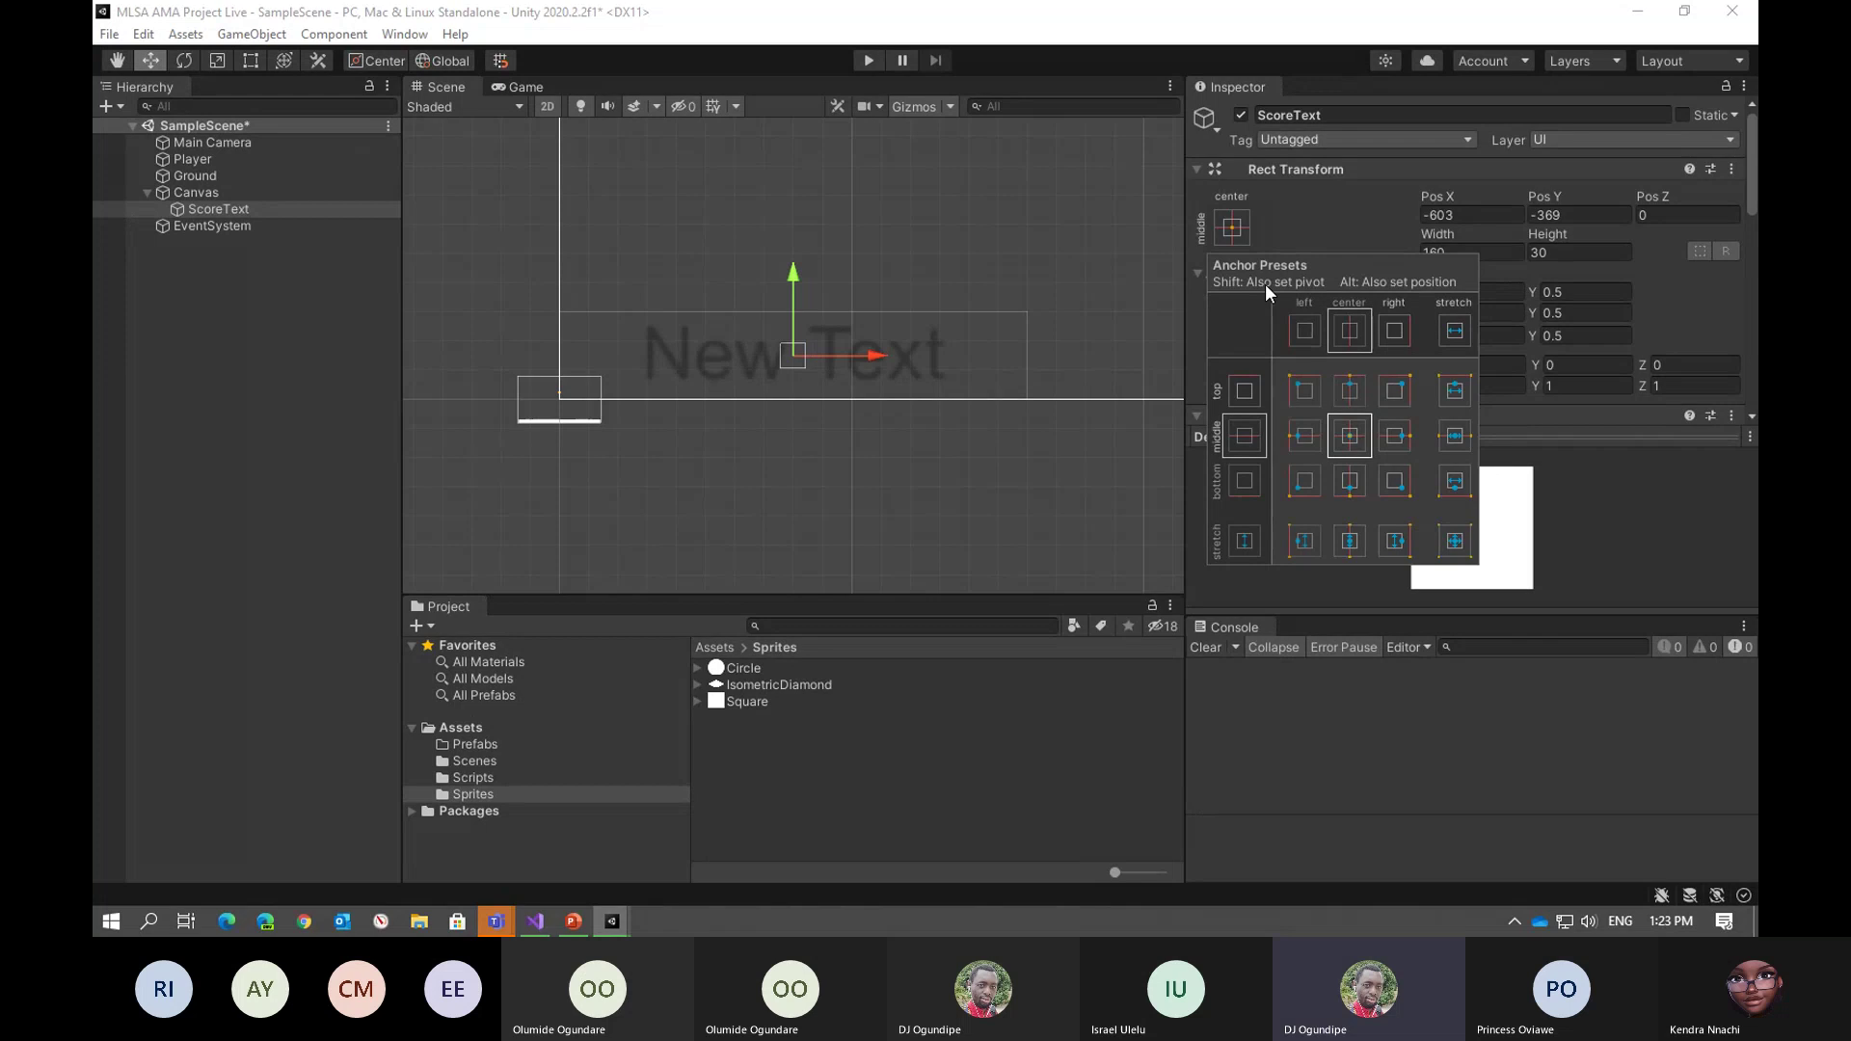
shift+click(1298, 395)
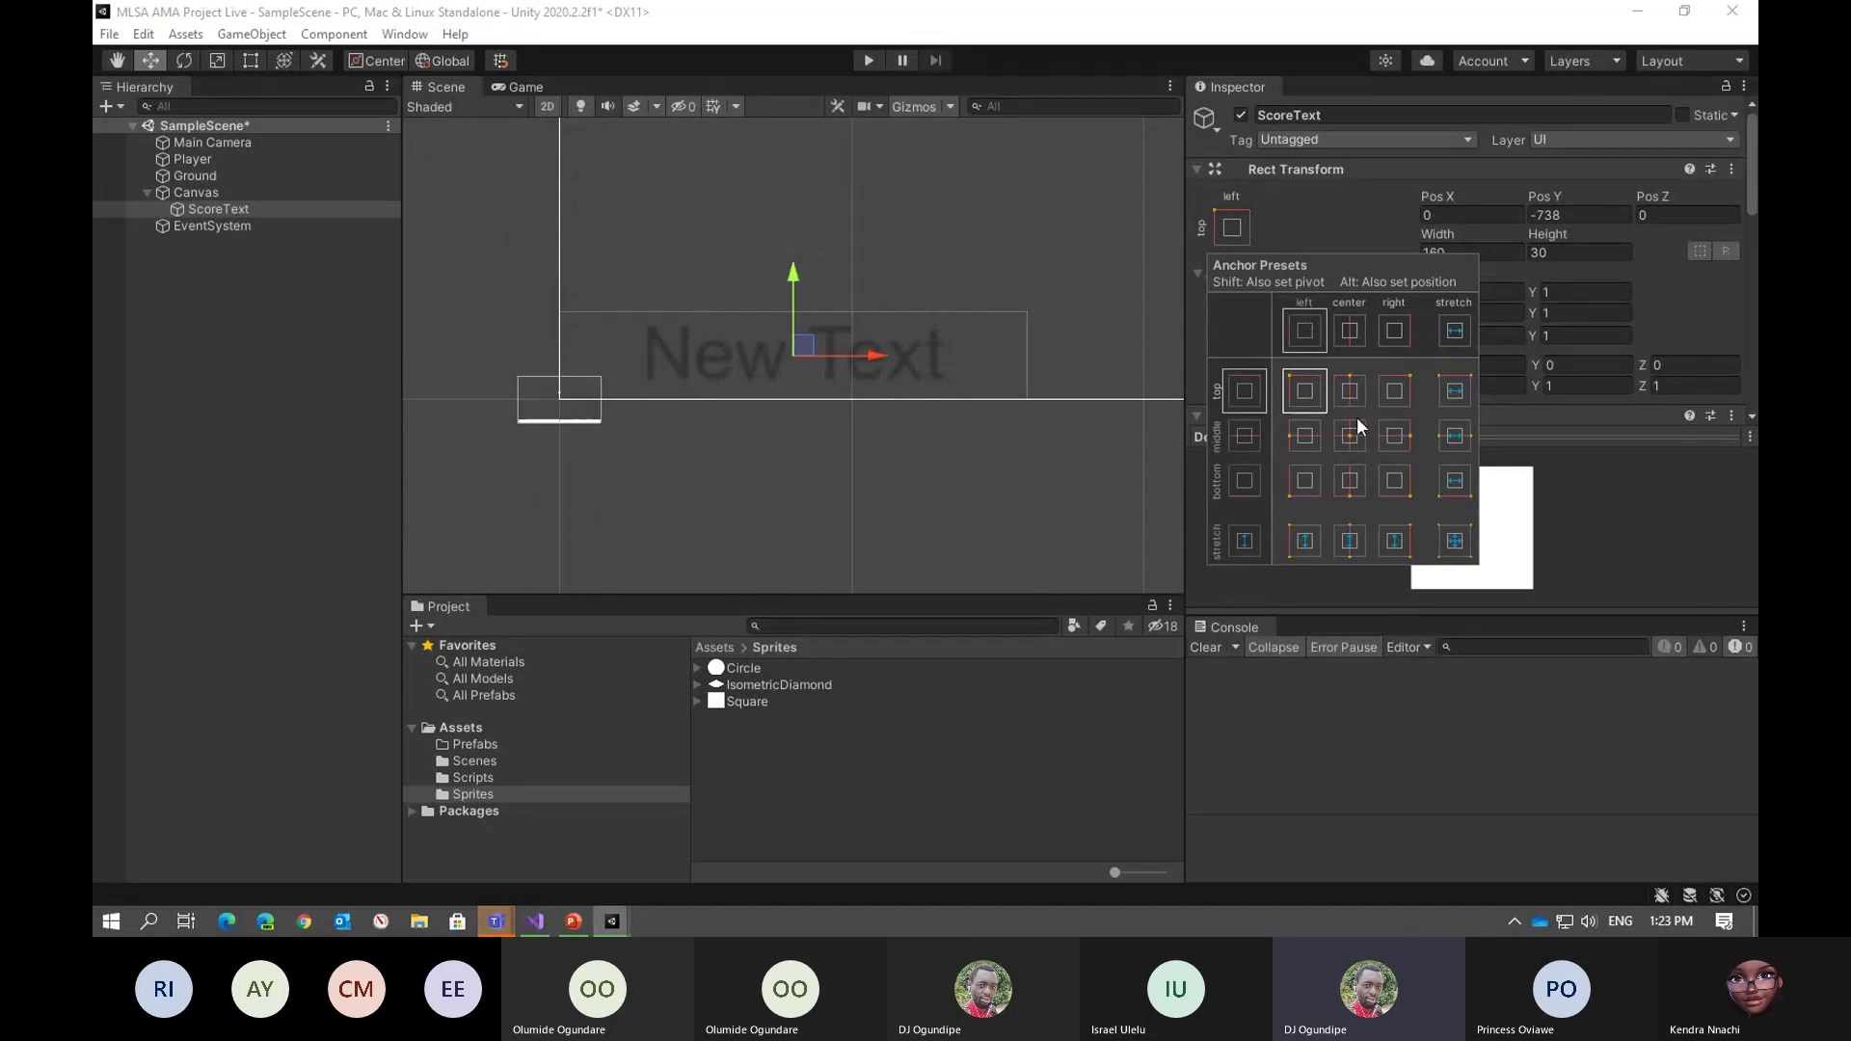
Stretch ScoreText across the whole canvas in both directions, including pivot and position, and check it in the Game view
key(shift+alt)
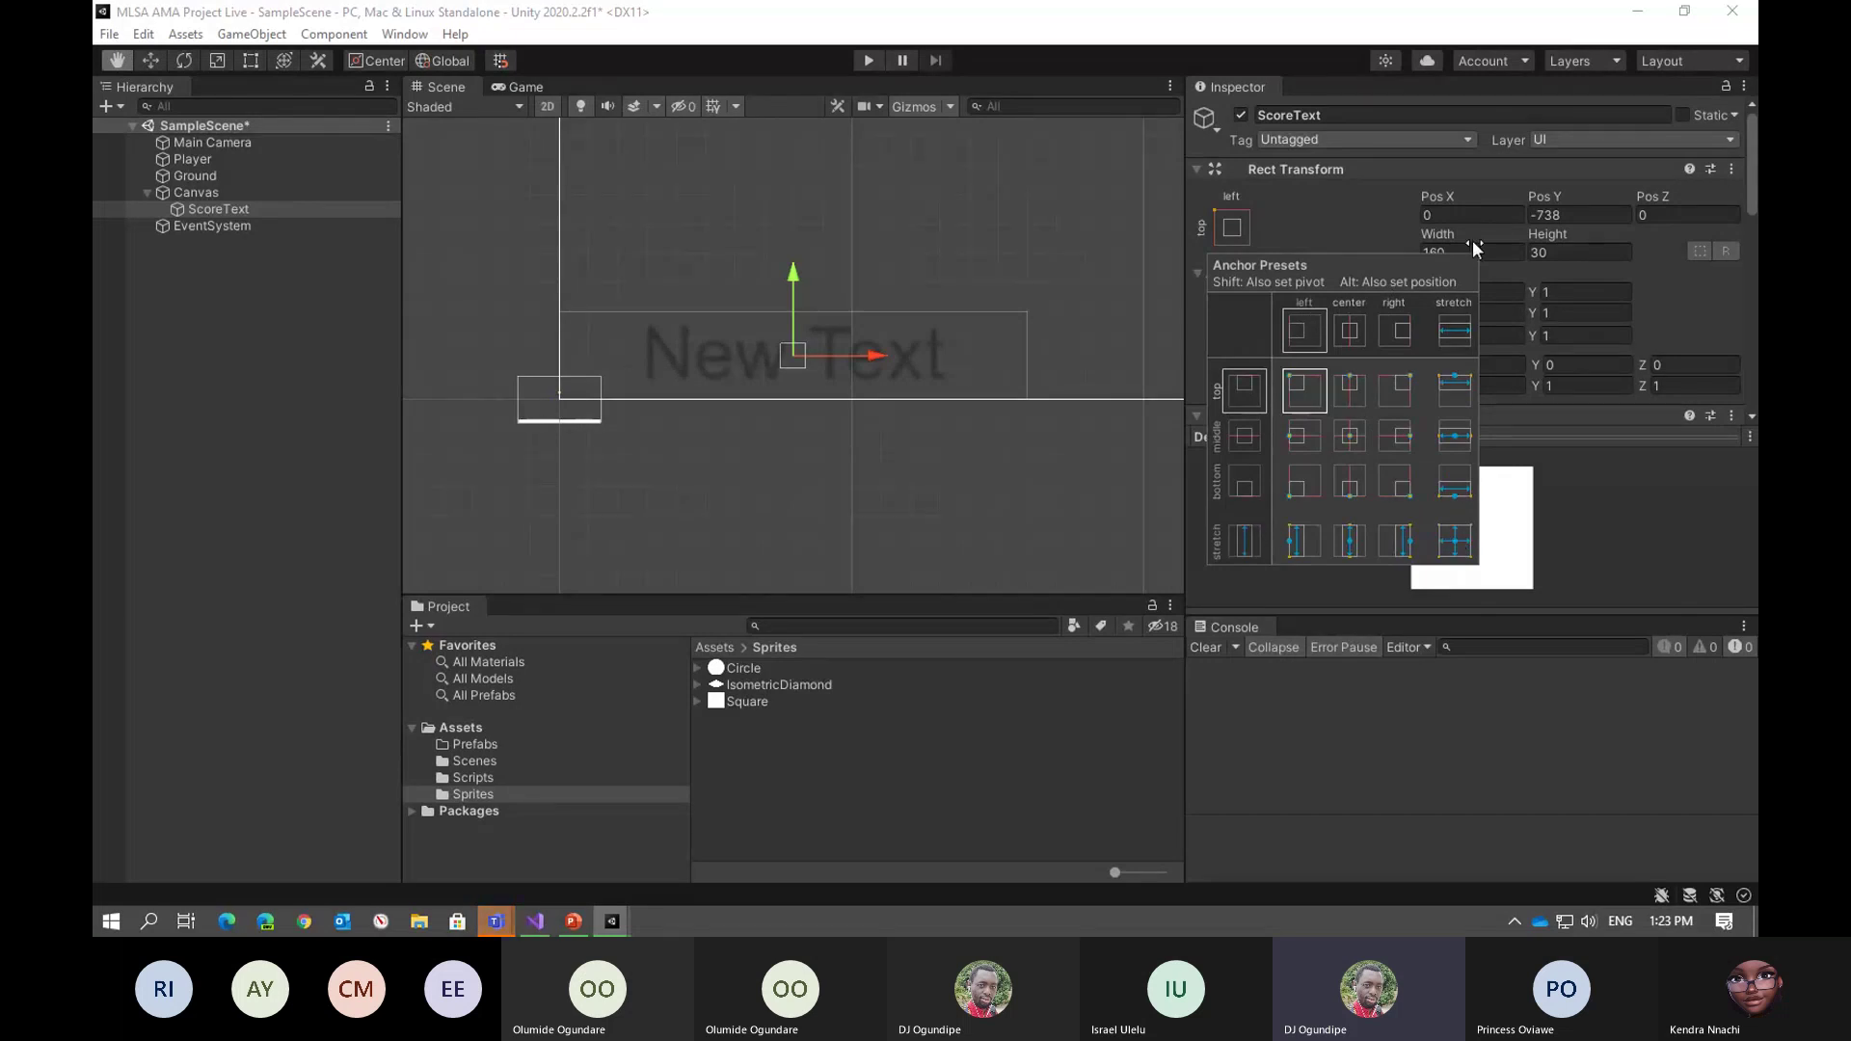
alt+shift+click(1445, 543)
click(521, 86)
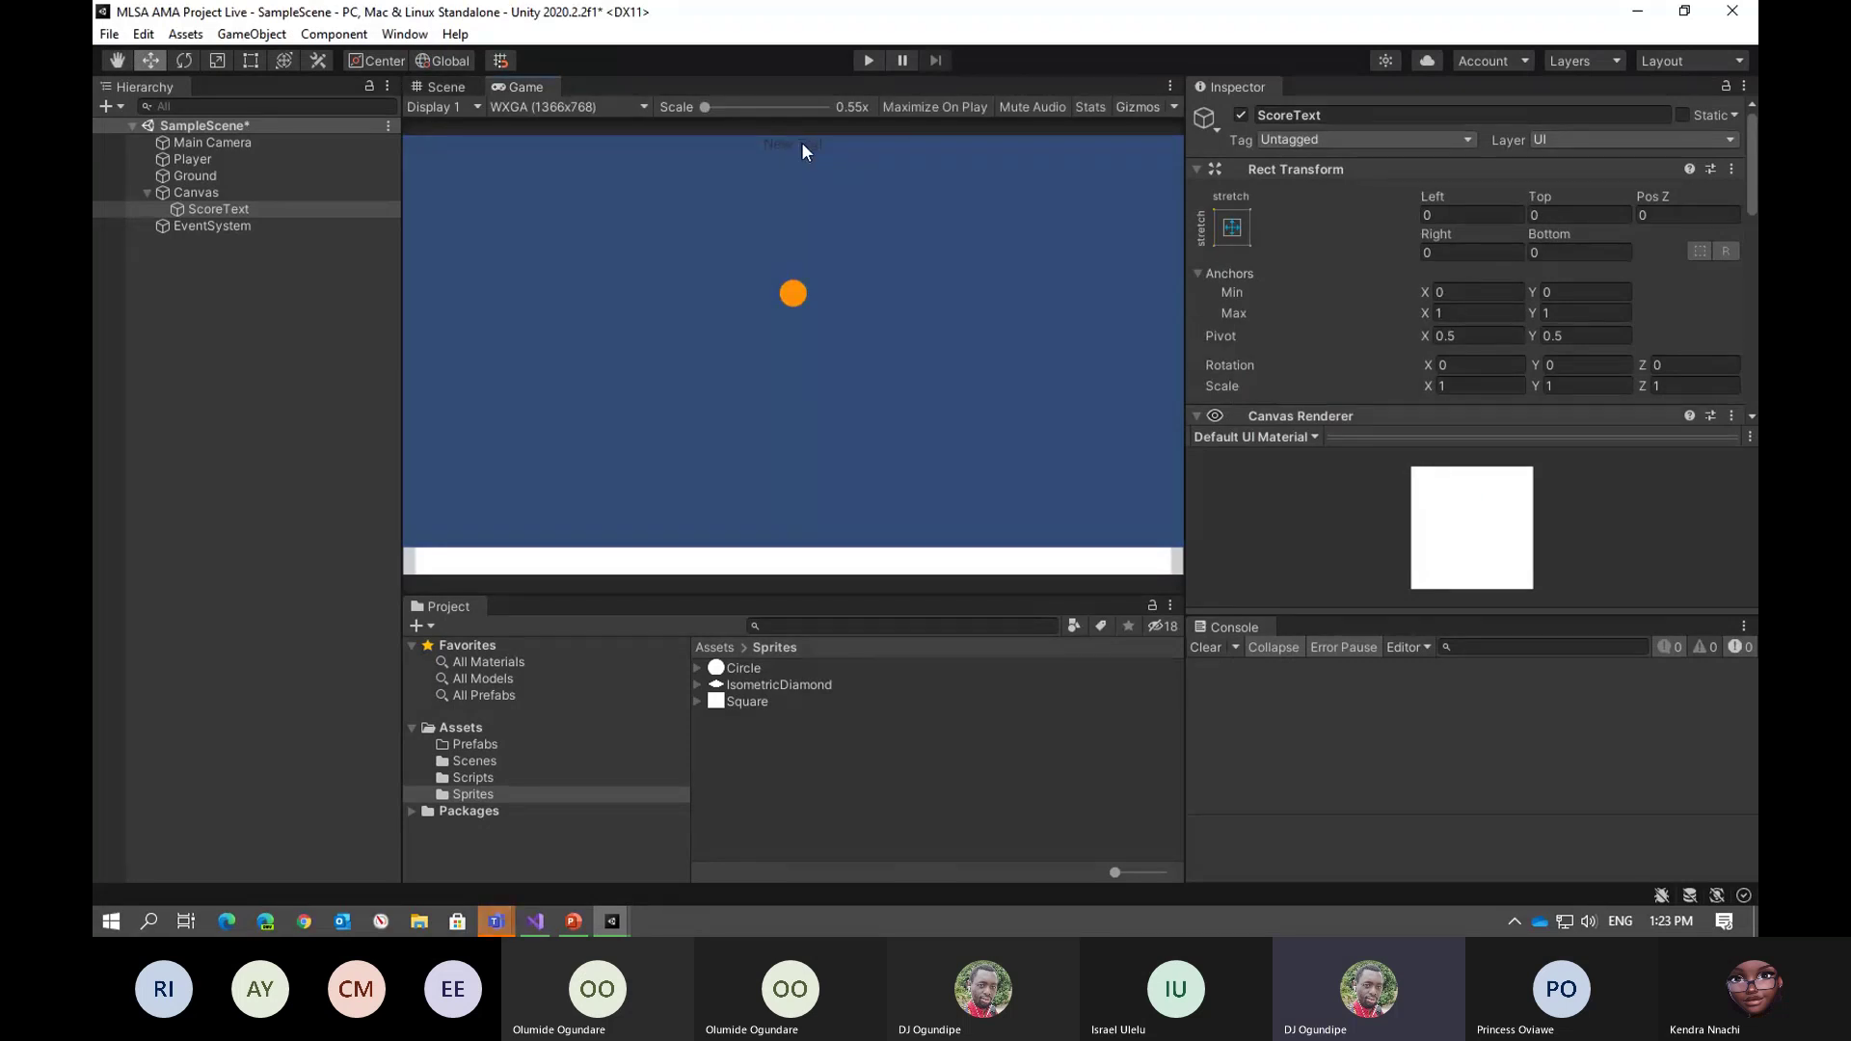
Align the ScoreText's content vertically to the middle
scroll(1397, 283, down, 10)
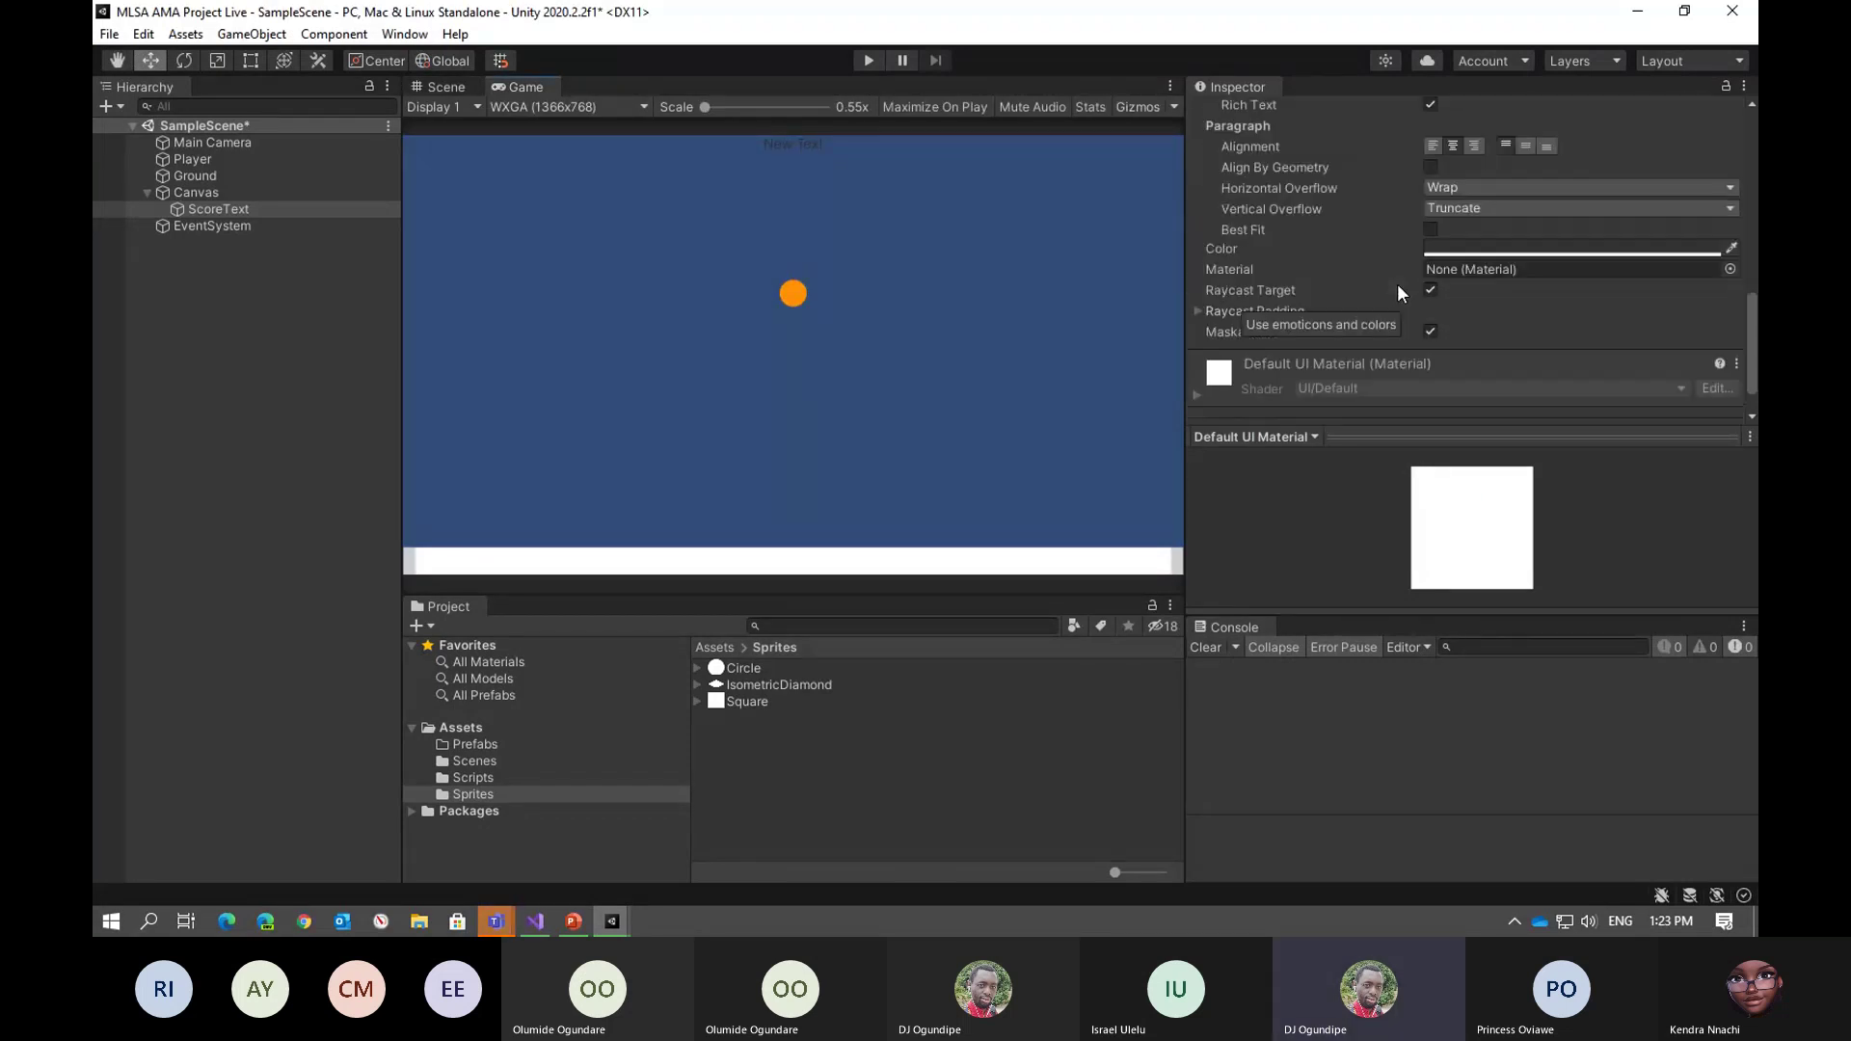
click(1527, 146)
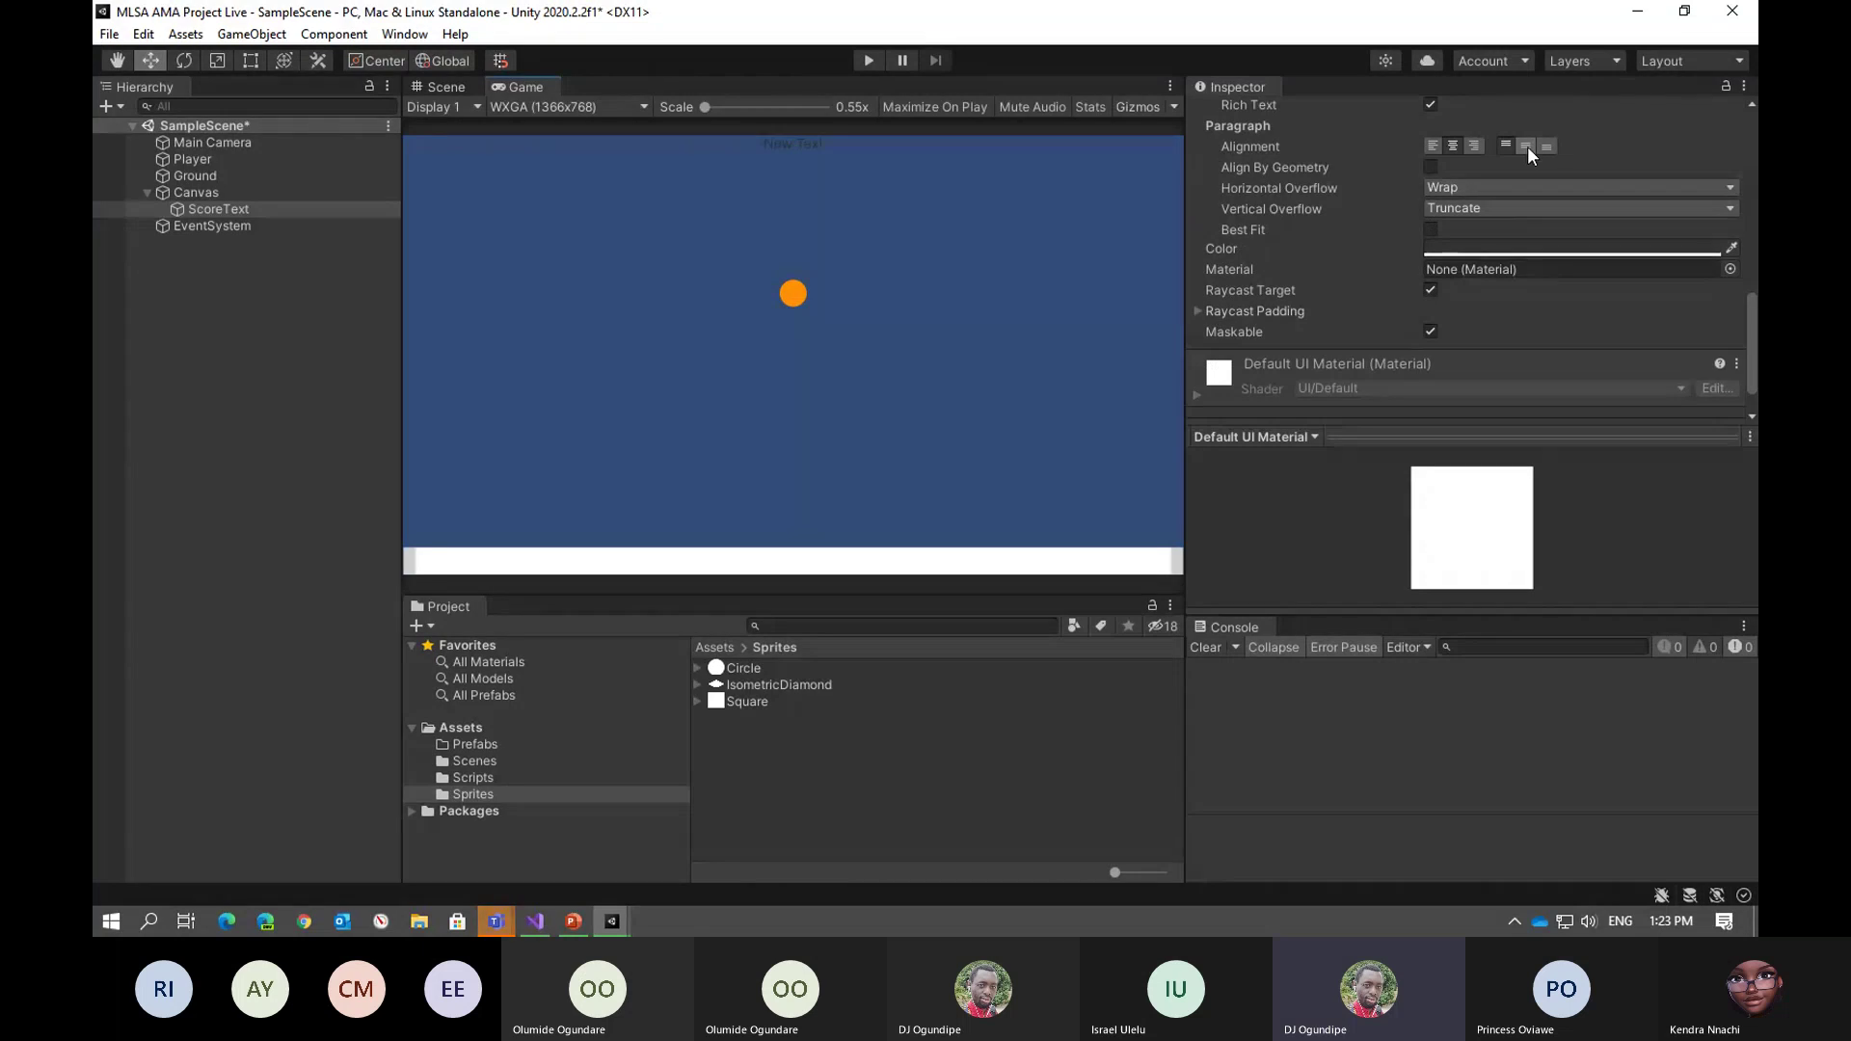
click(1512, 145)
click(1525, 145)
Replace the ScoreText's displayed text with 0 and set its font size to 200
scroll(1293, 268, up, 5)
click(1327, 141)
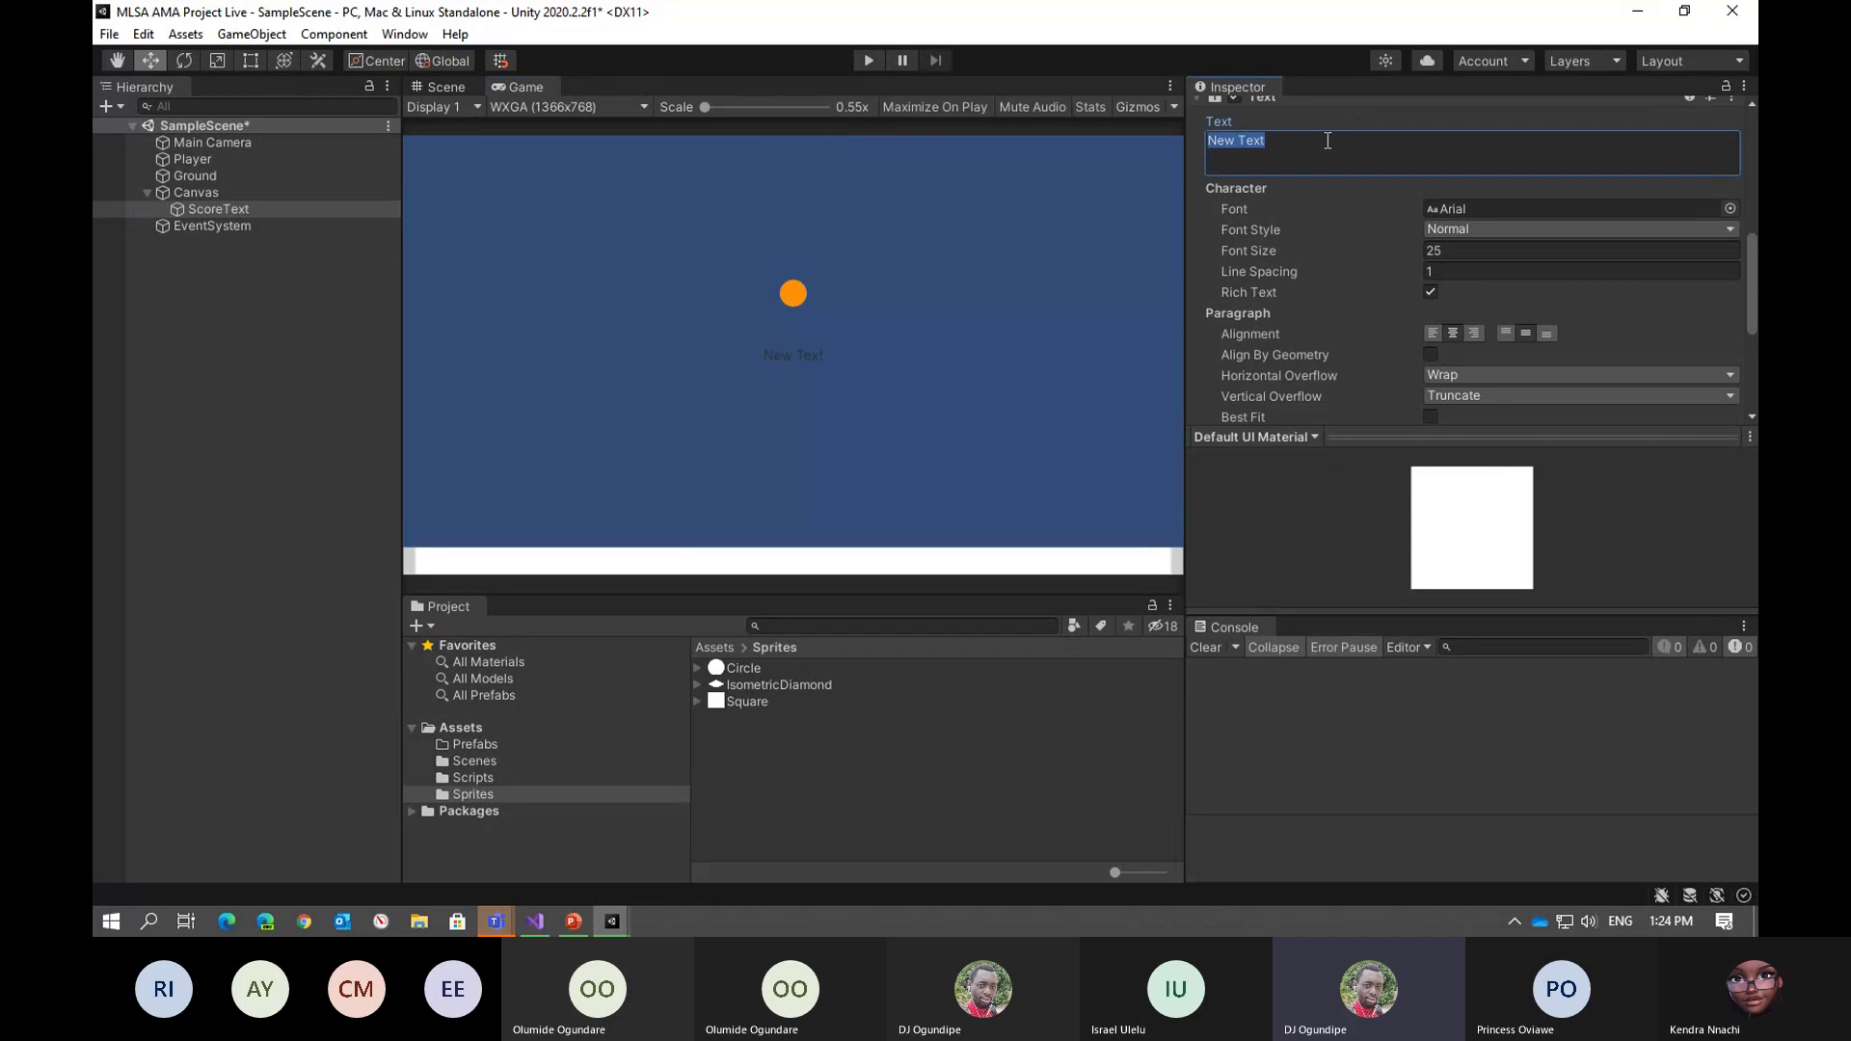
text(0)
click(1470, 252)
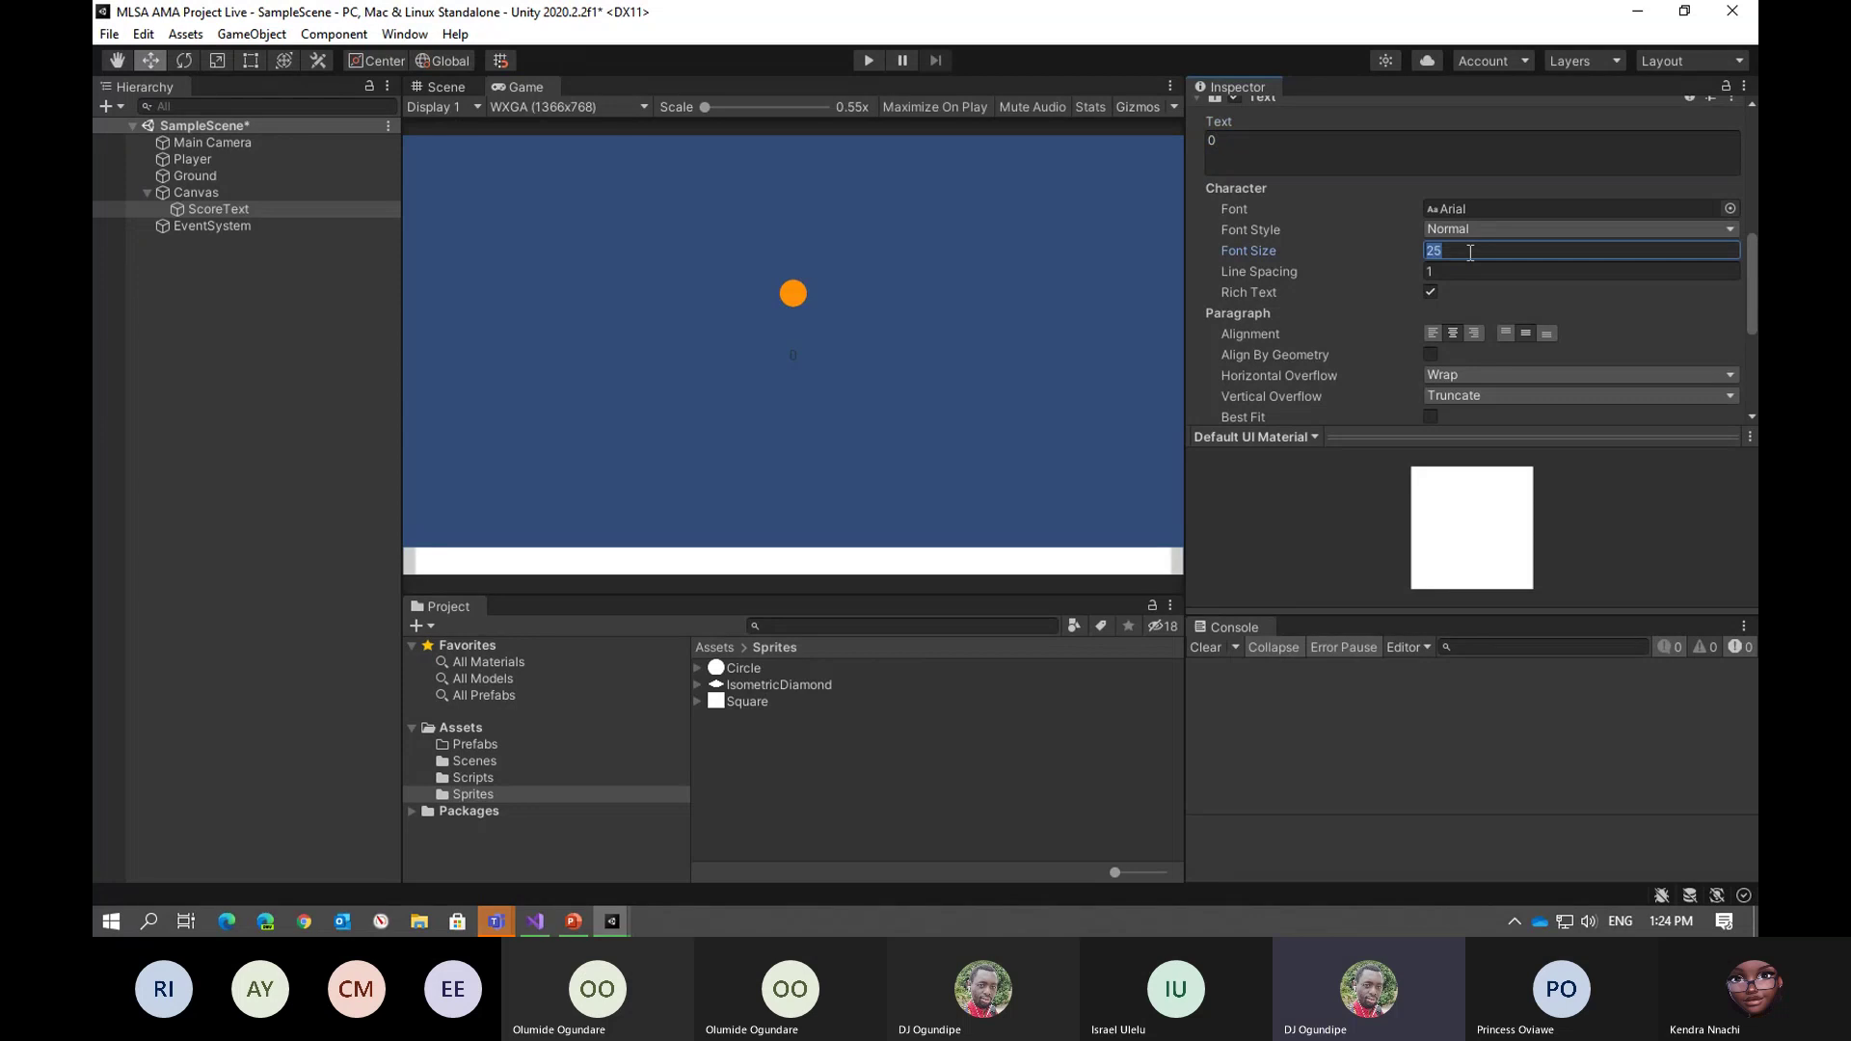
text(200)
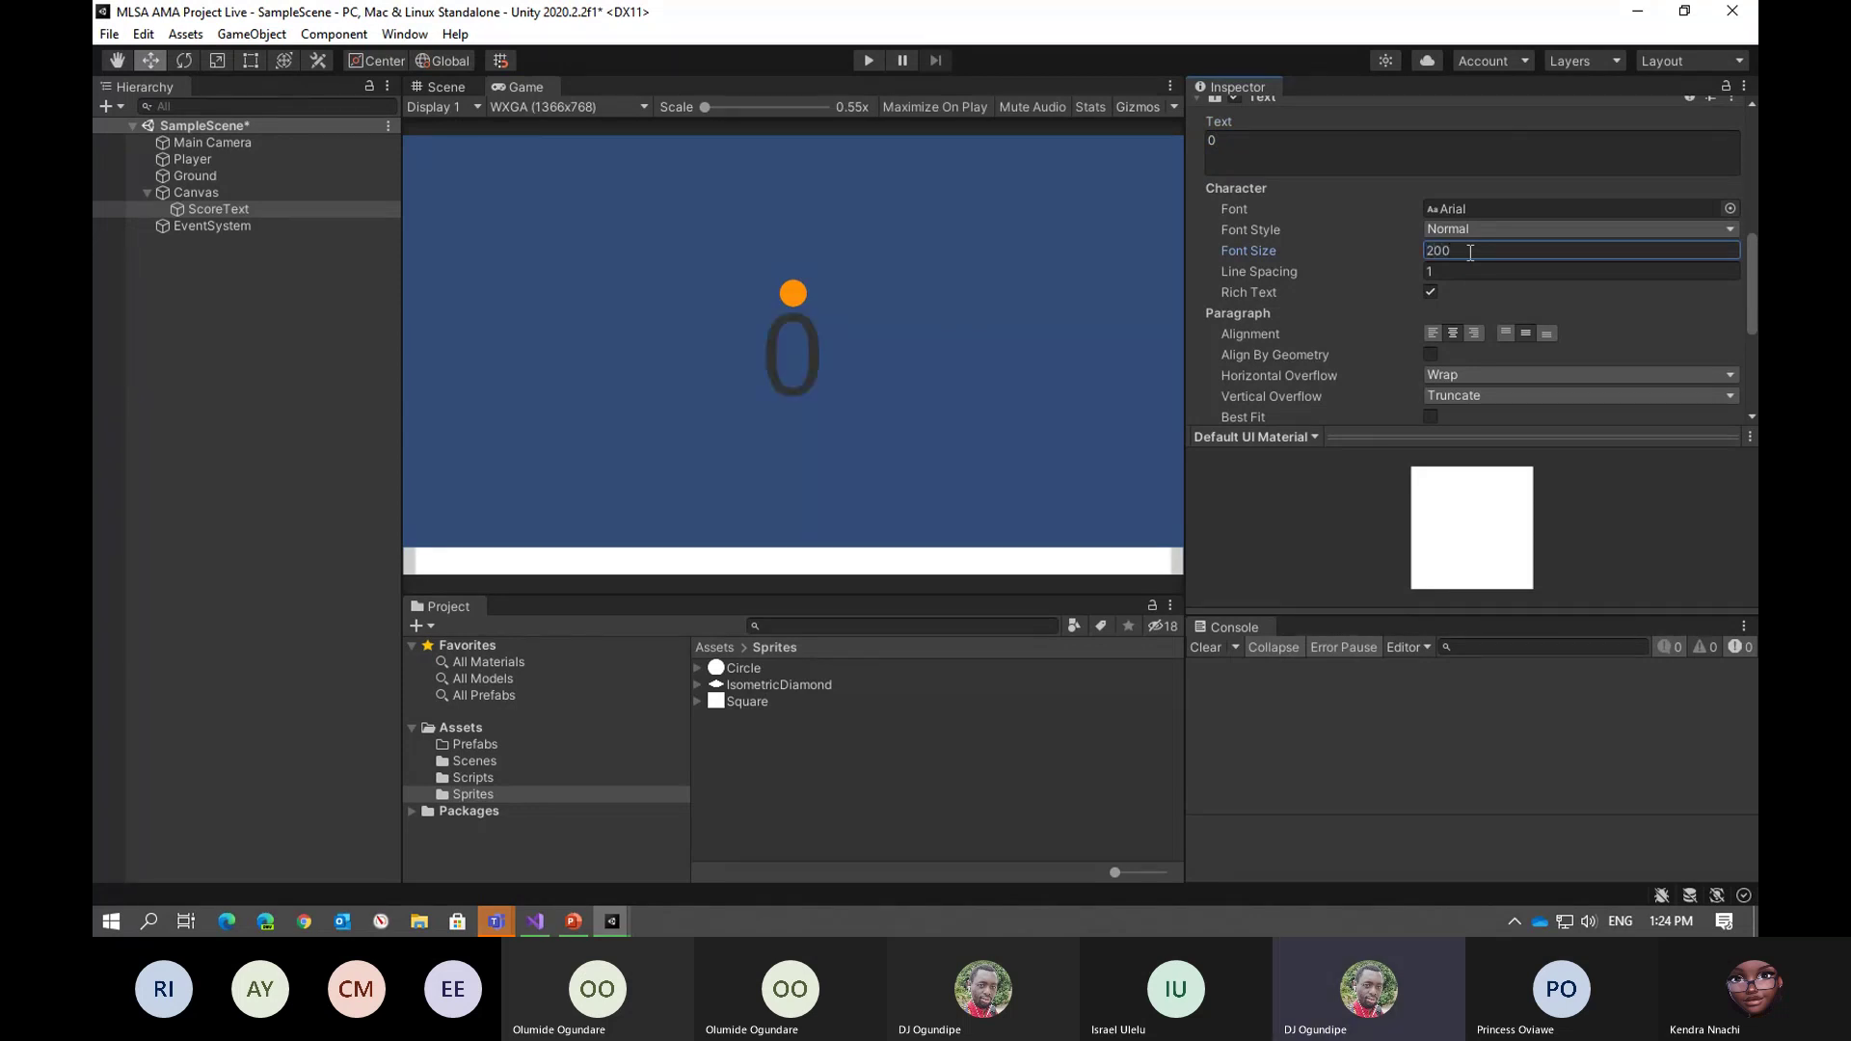
Make the ScoreText's color semi-transparent with an alpha of 101
scroll(1473, 256, down, 4)
click(1453, 253)
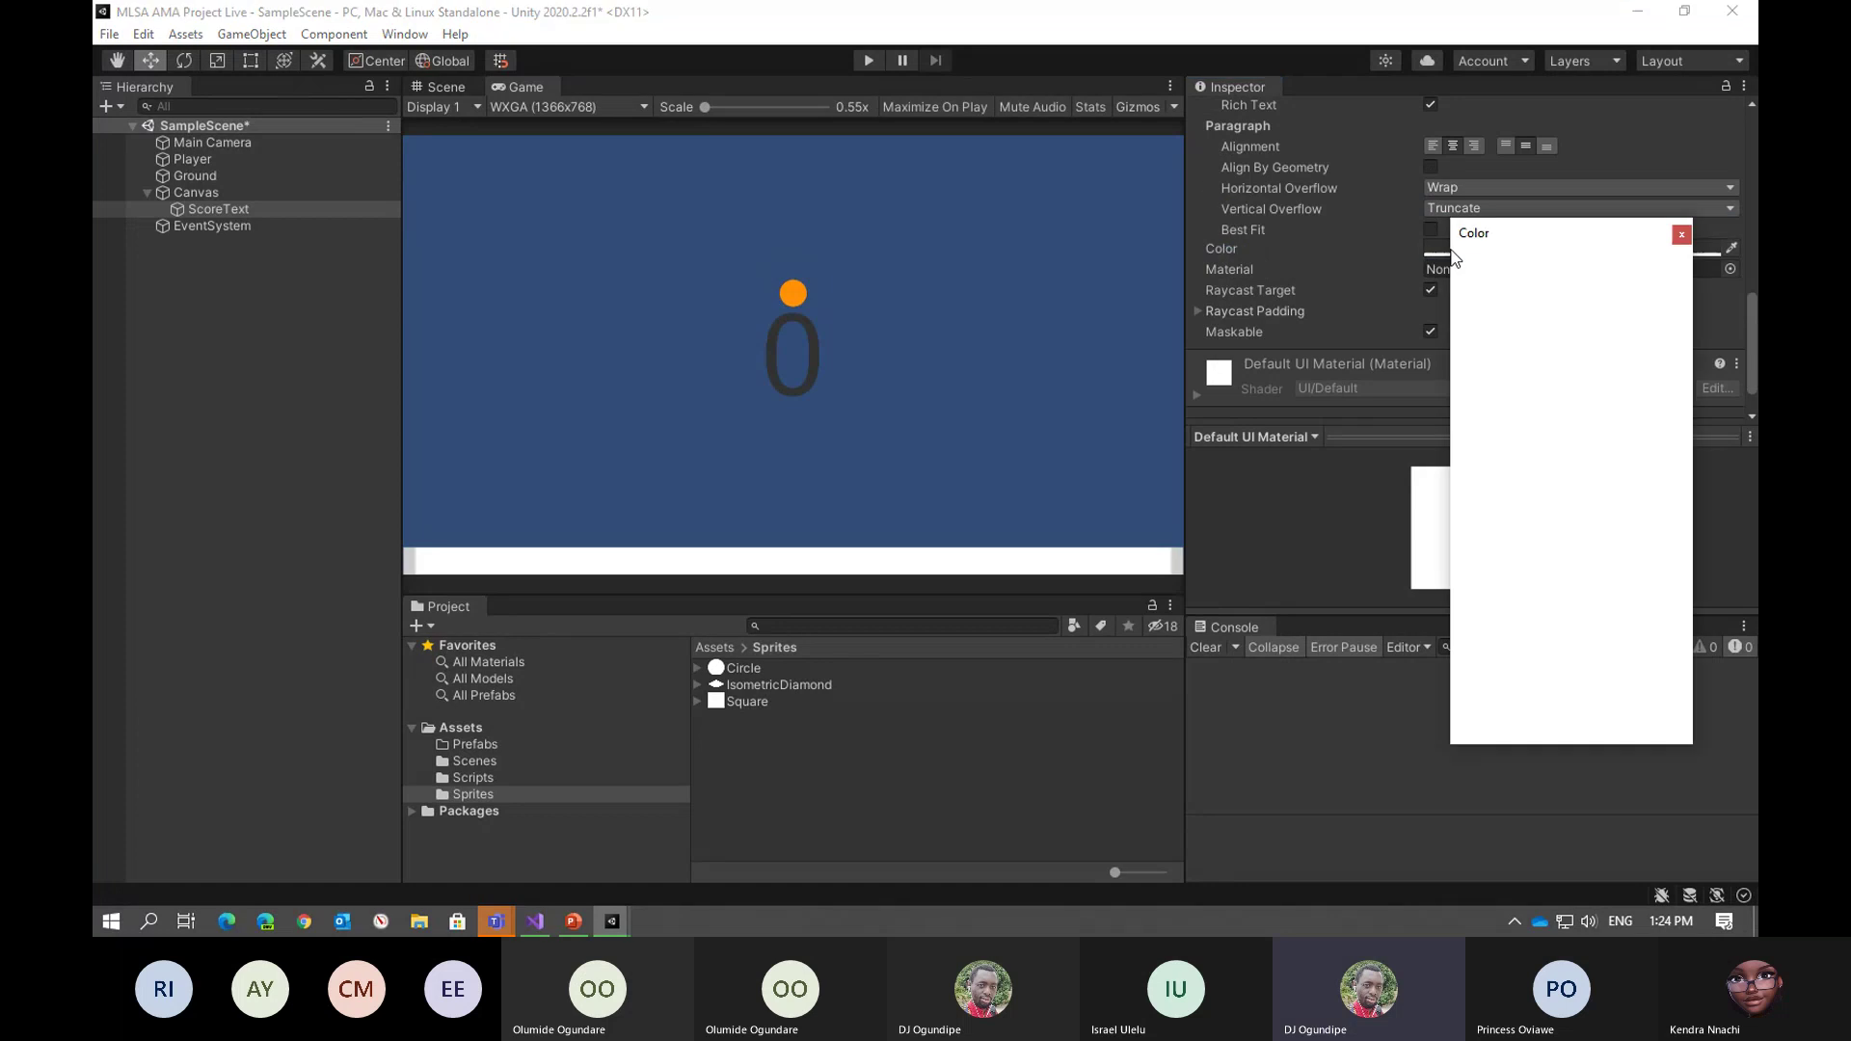
drag(1602, 655, 1540, 641)
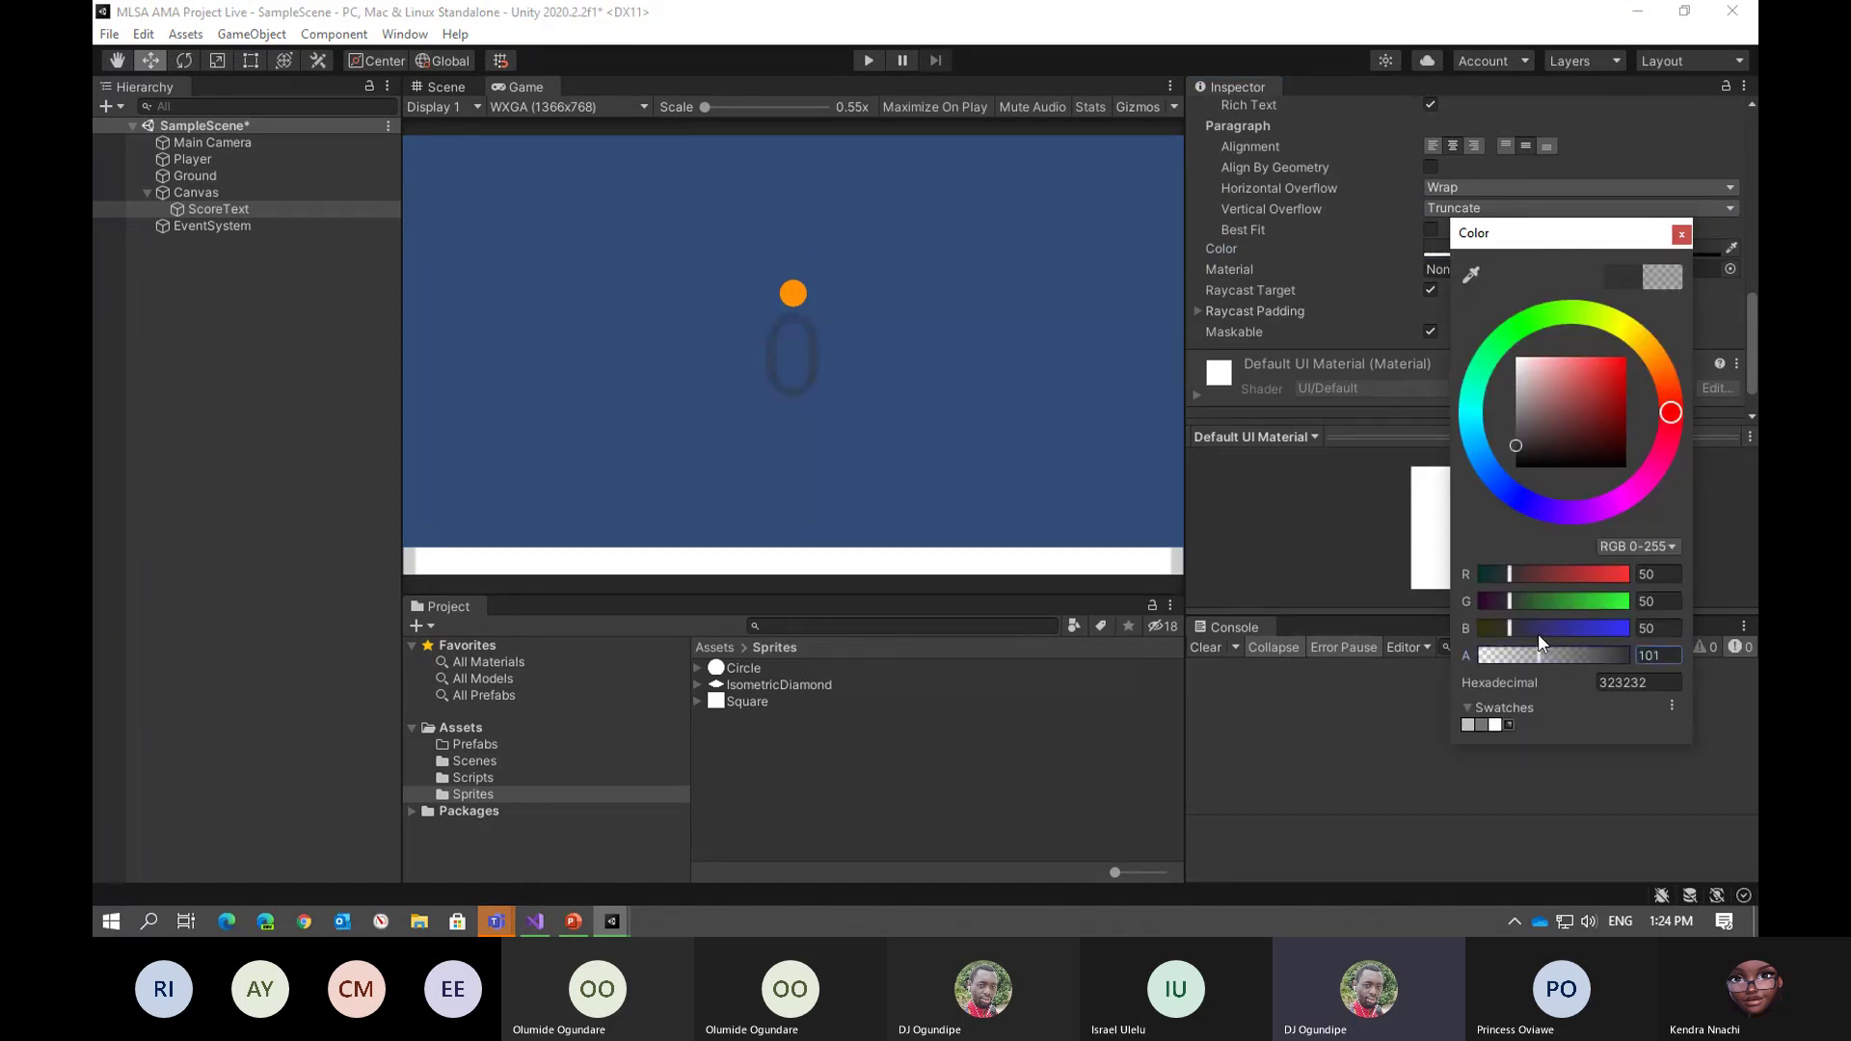
click(1682, 234)
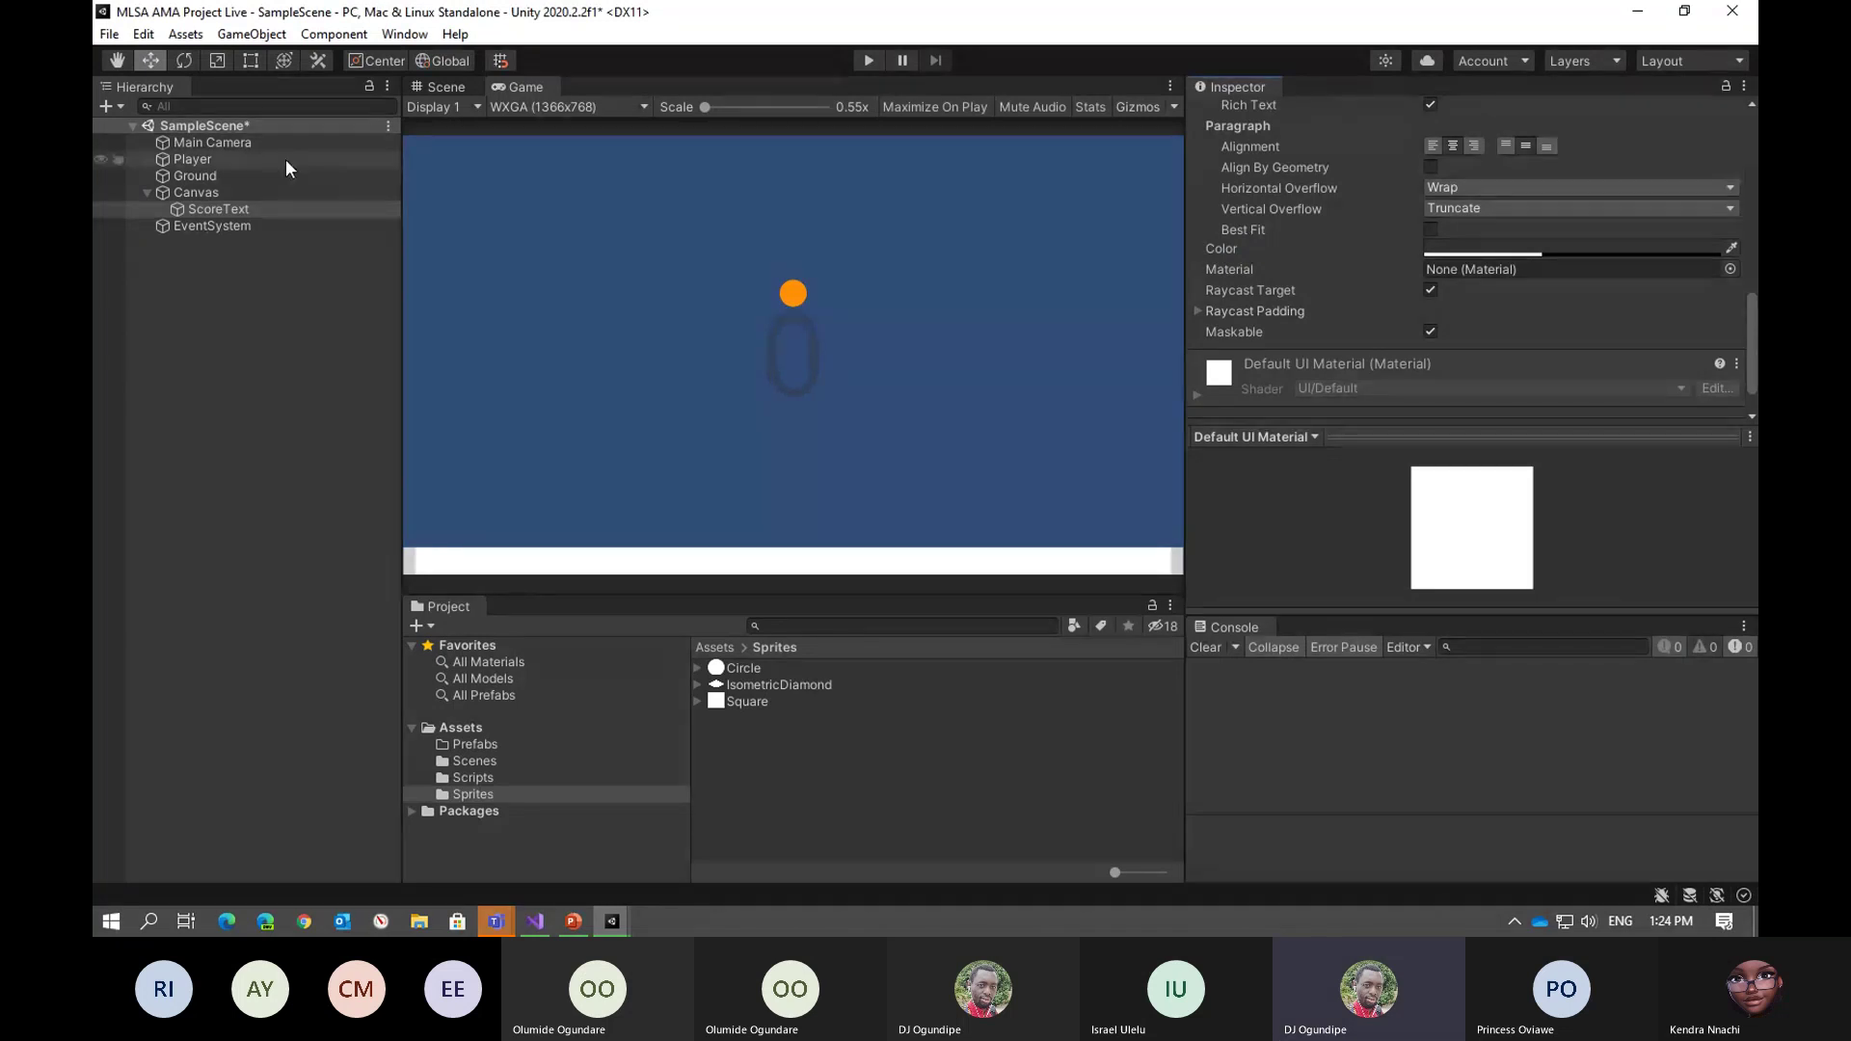
Assign the ScoreText object to the Score Text field of the Player's script
click(196, 162)
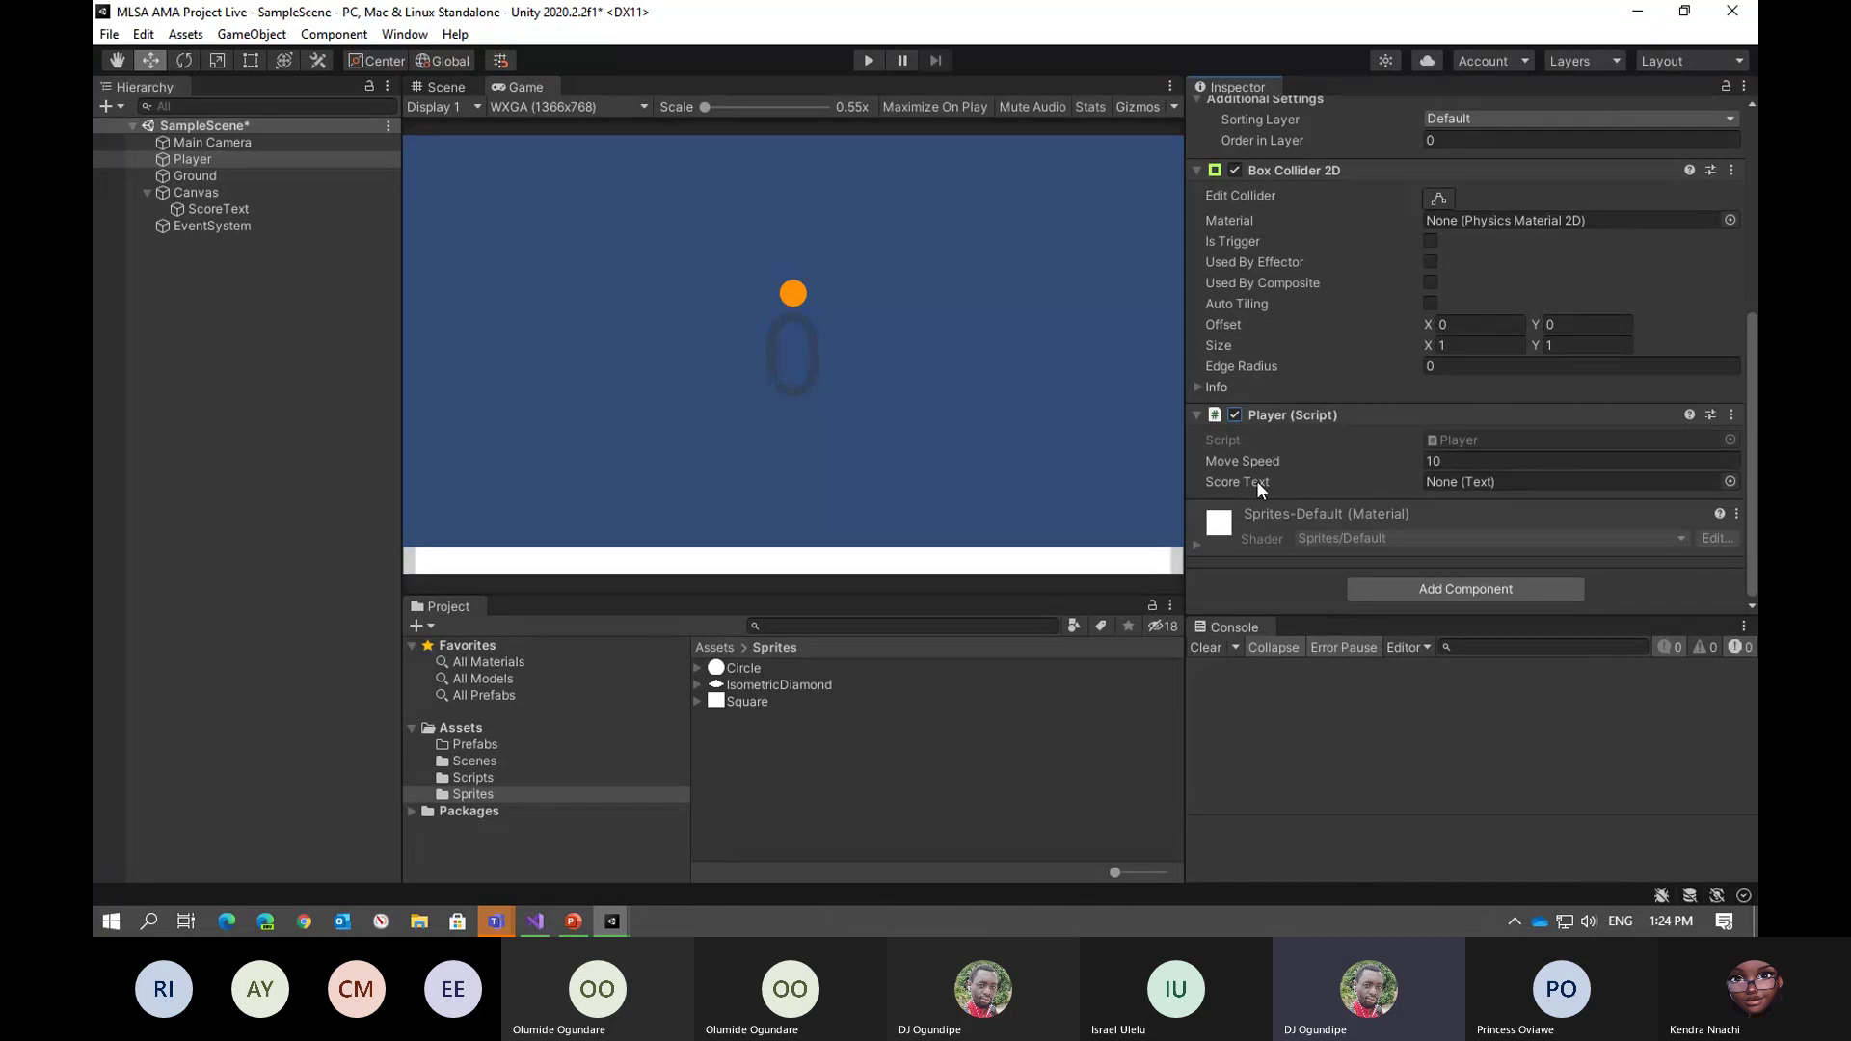
click(1736, 482)
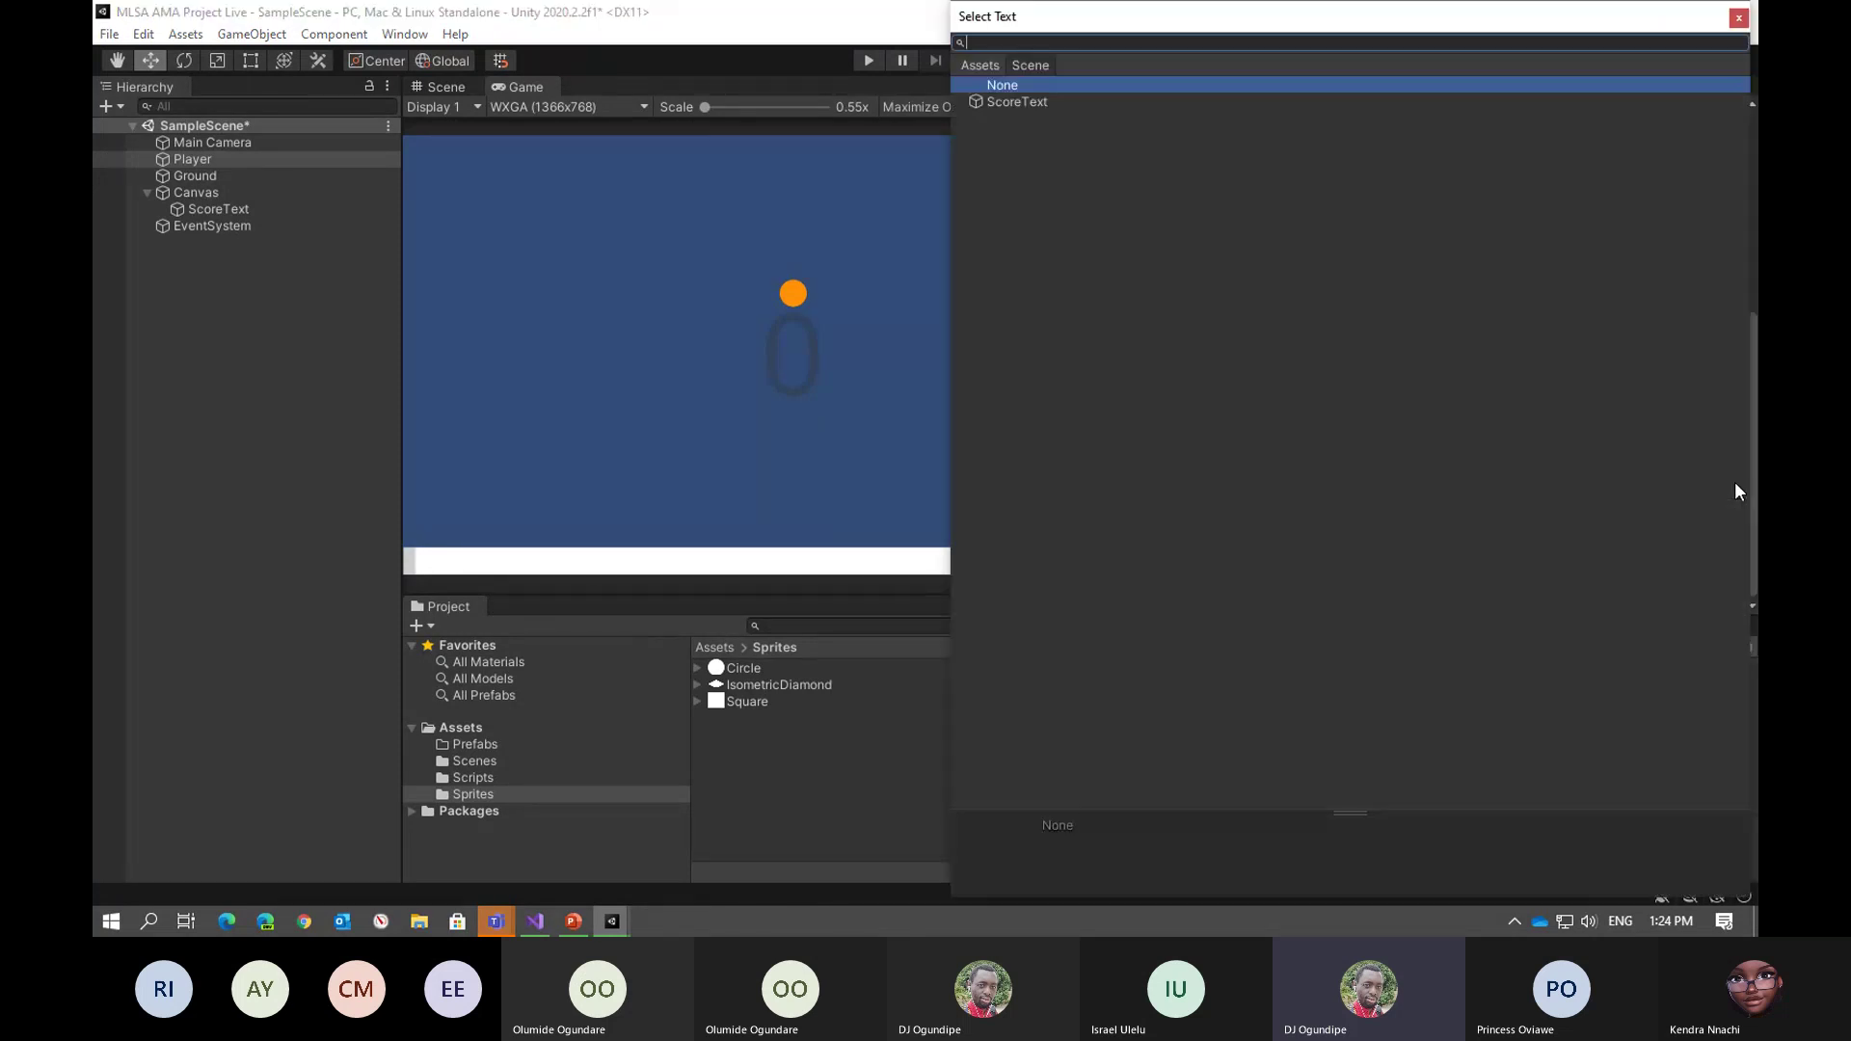
click(1739, 19)
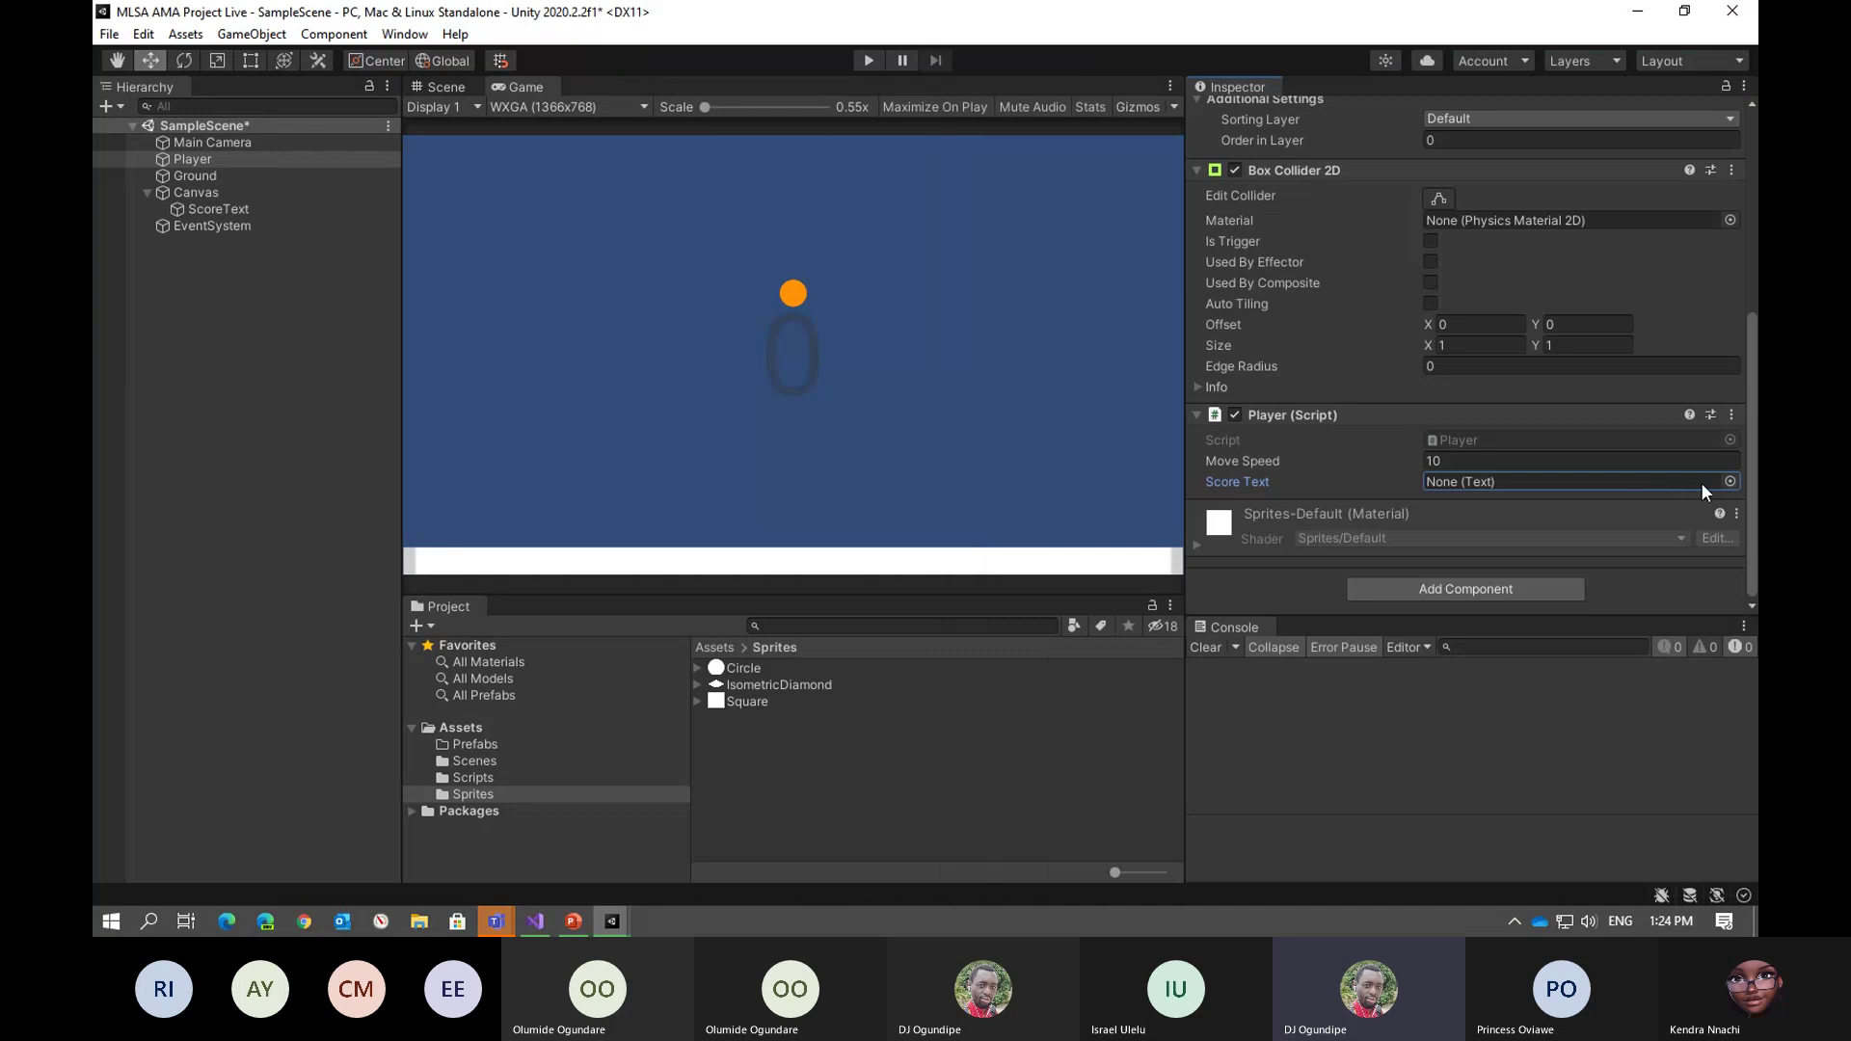
click(1728, 482)
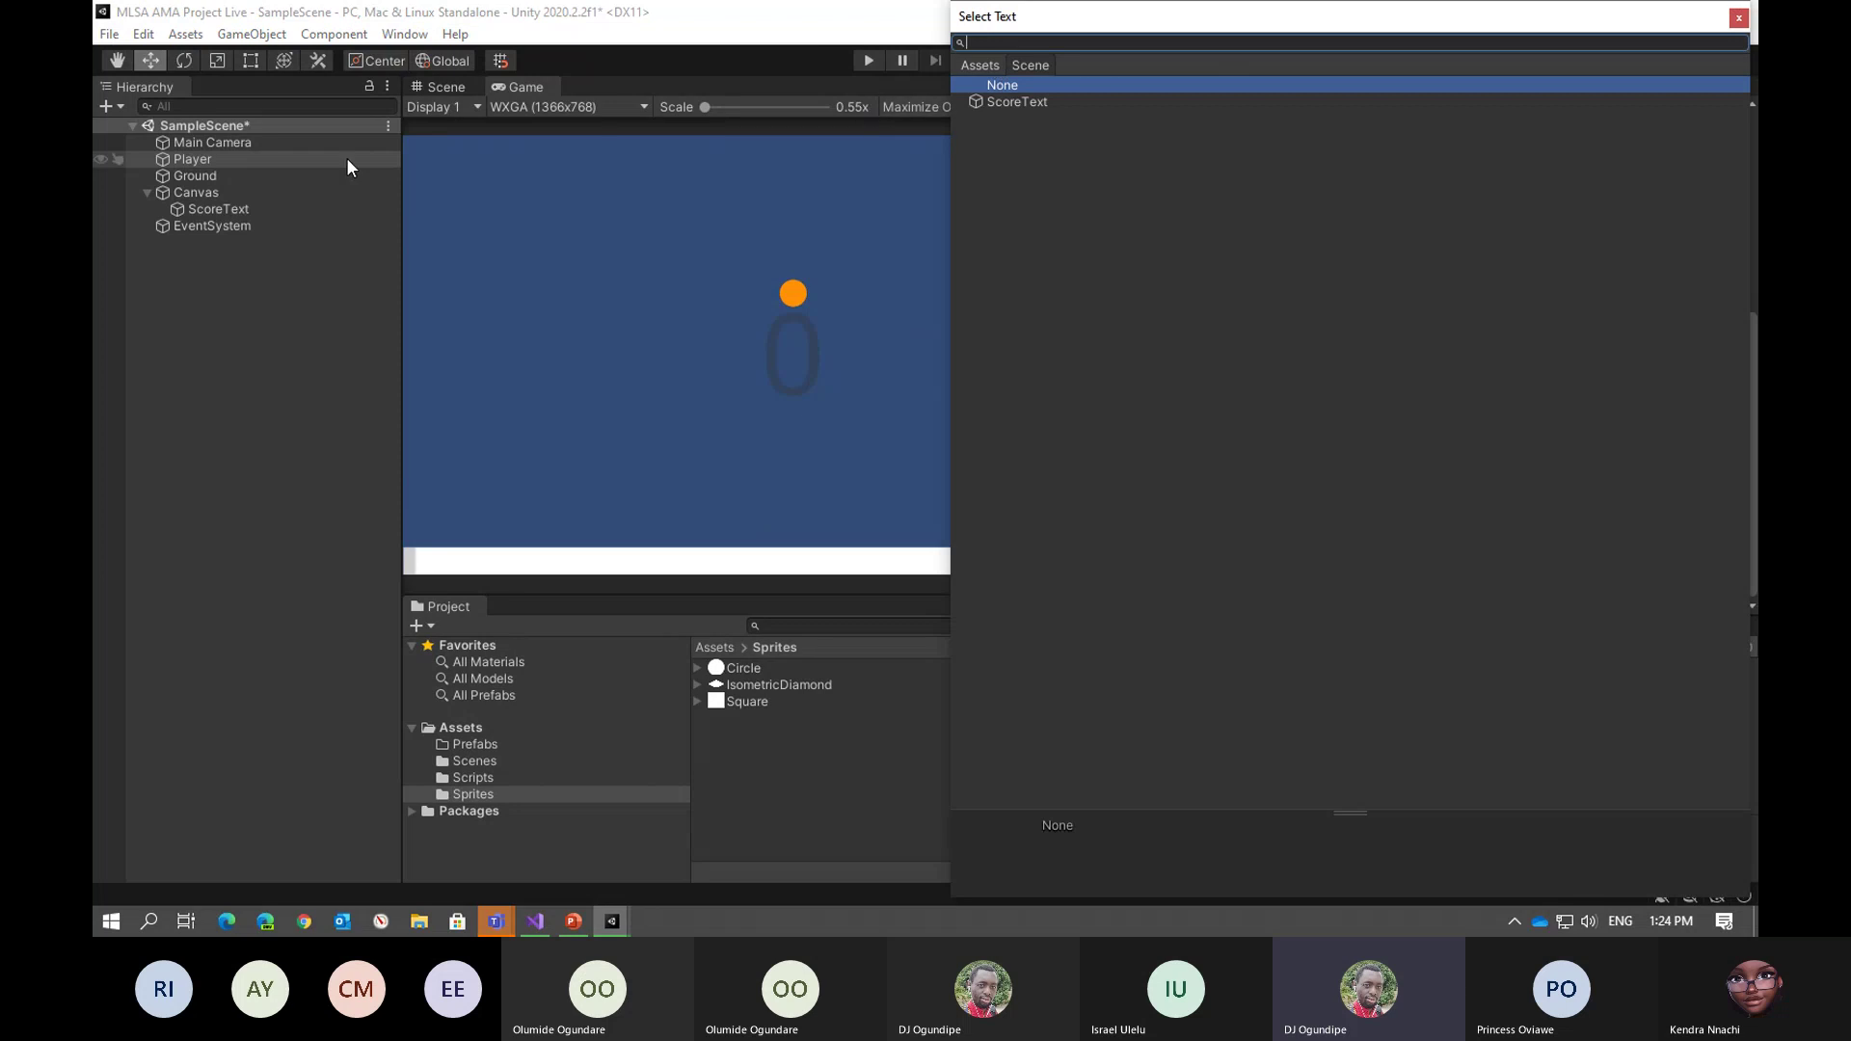
double_click(1043, 103)
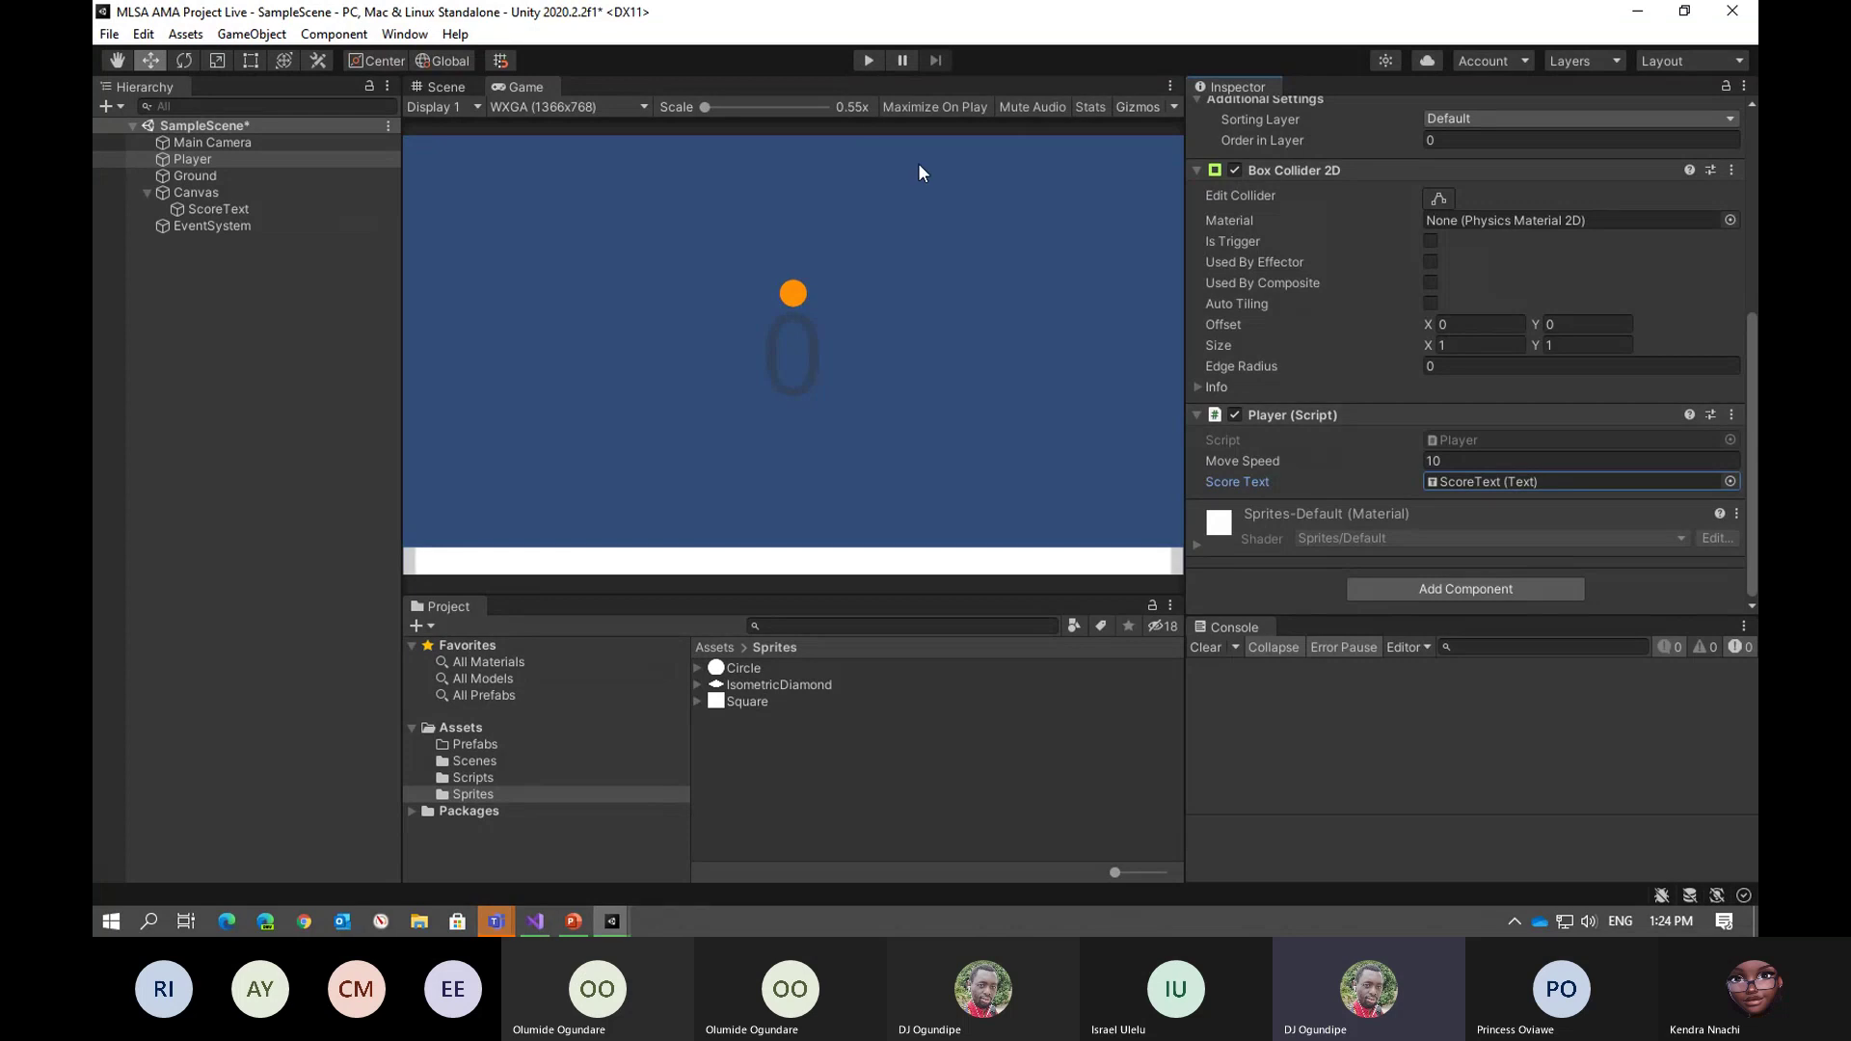
Play the scene and test moving the Player left and right along the Ground
click(868, 60)
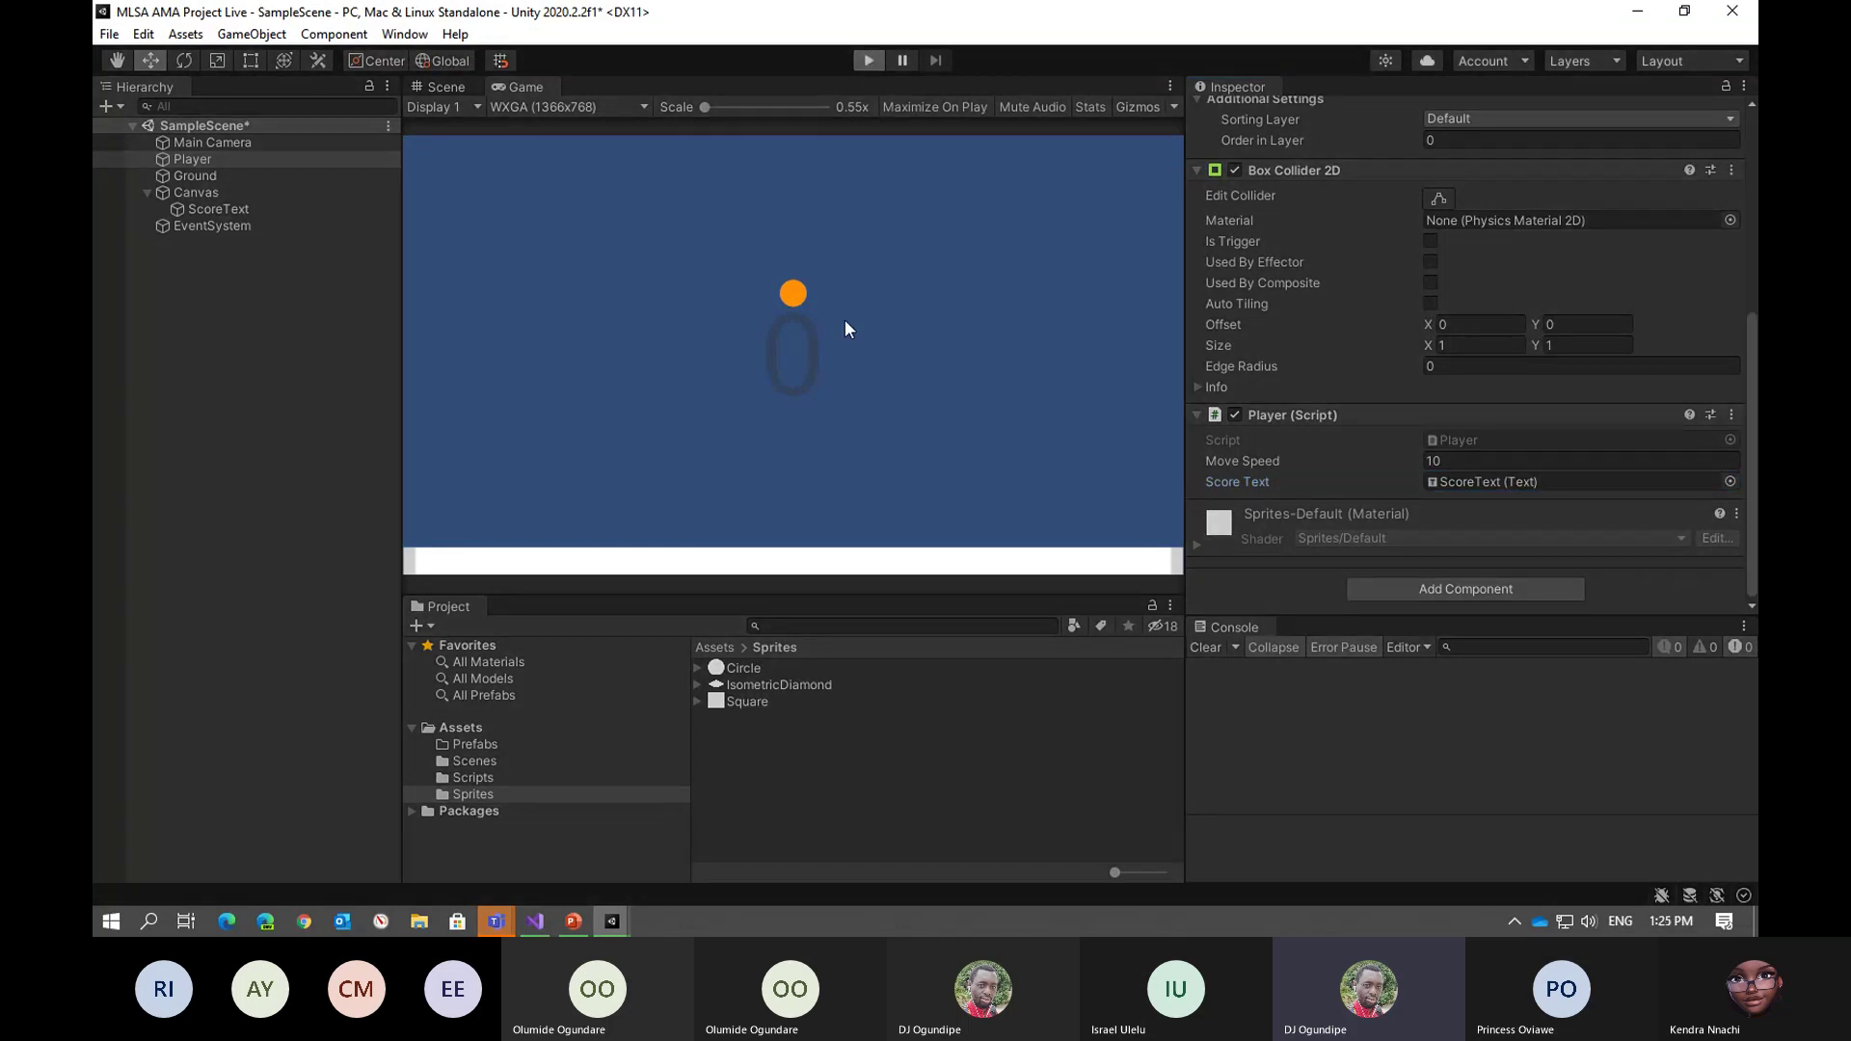
key(Left)
key(Left)
key(Right)
key(Right)
key(Left)
key(Right)
Set the Player's Move Speed to 100 during play and test its movement in both directions
click(1490, 467)
text(100)
click(1026, 472)
key(Left)
key(Right)
Set the Player's Move Speed to 200 during play and move it back and forth again
click(1398, 464)
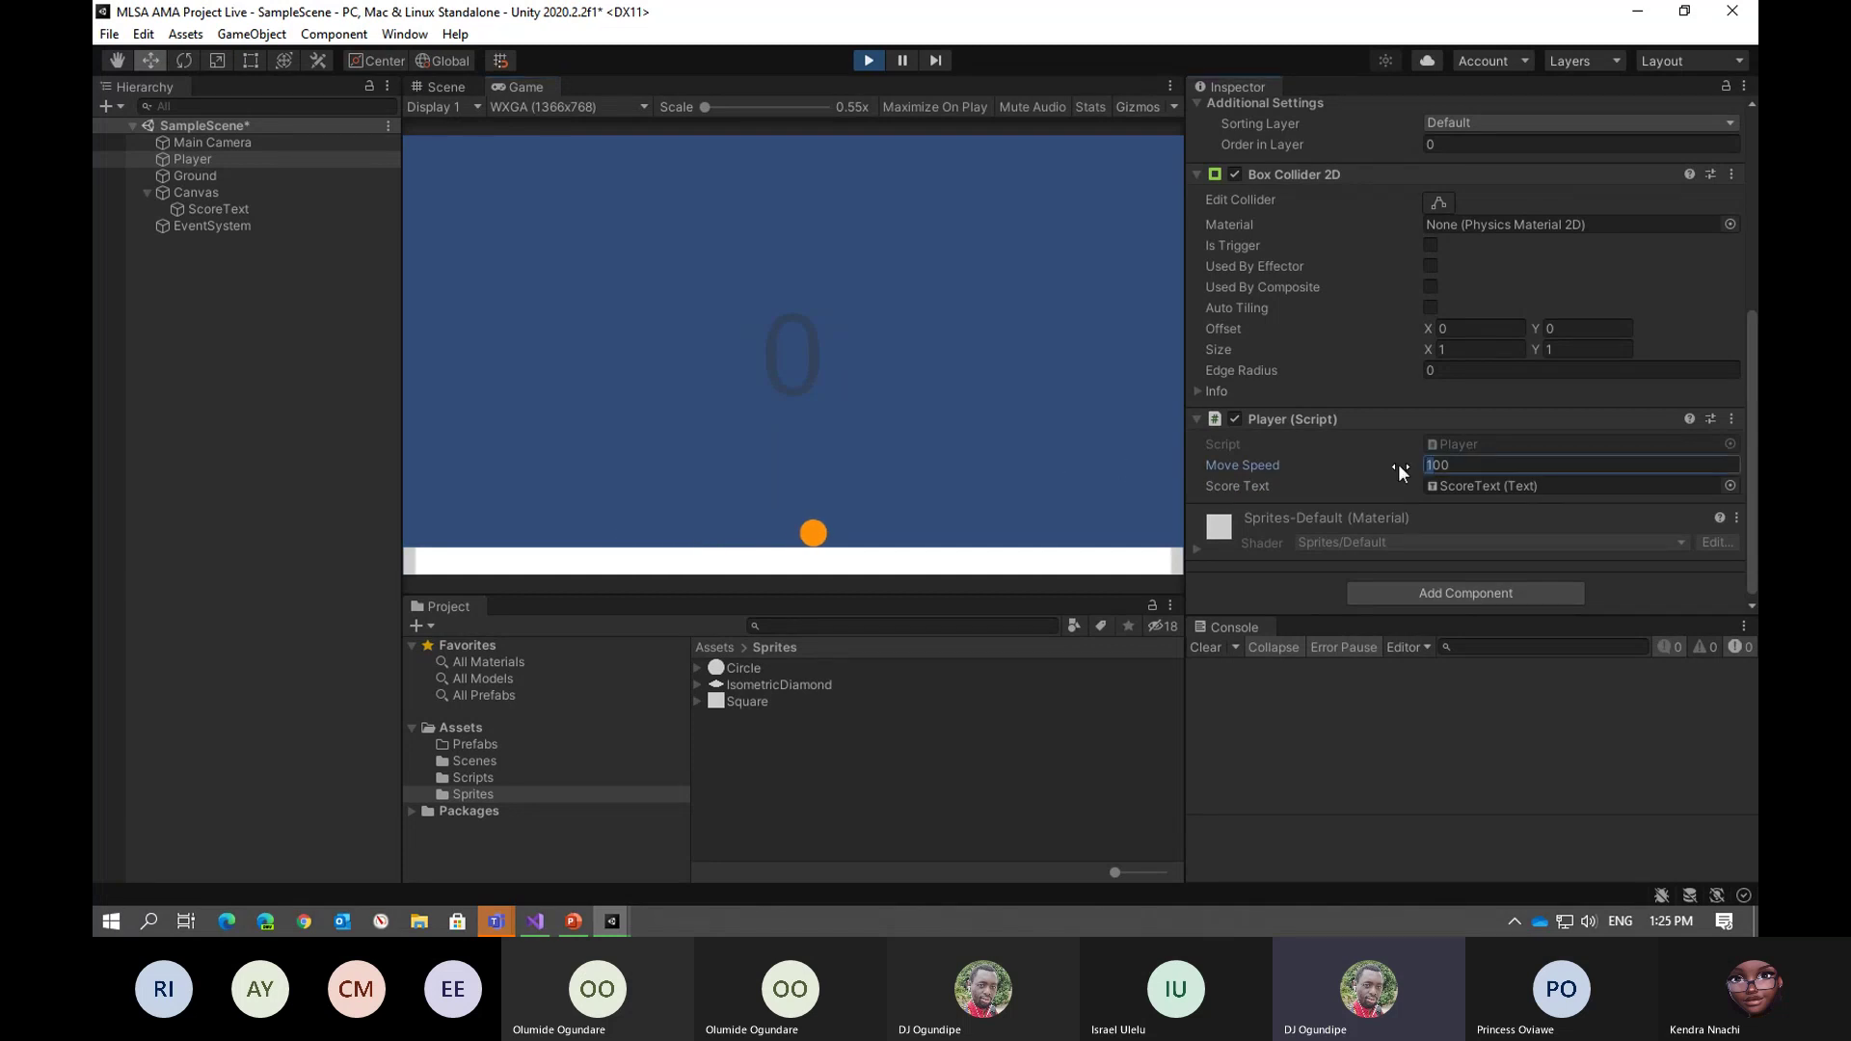
click(968, 476)
key(Left)
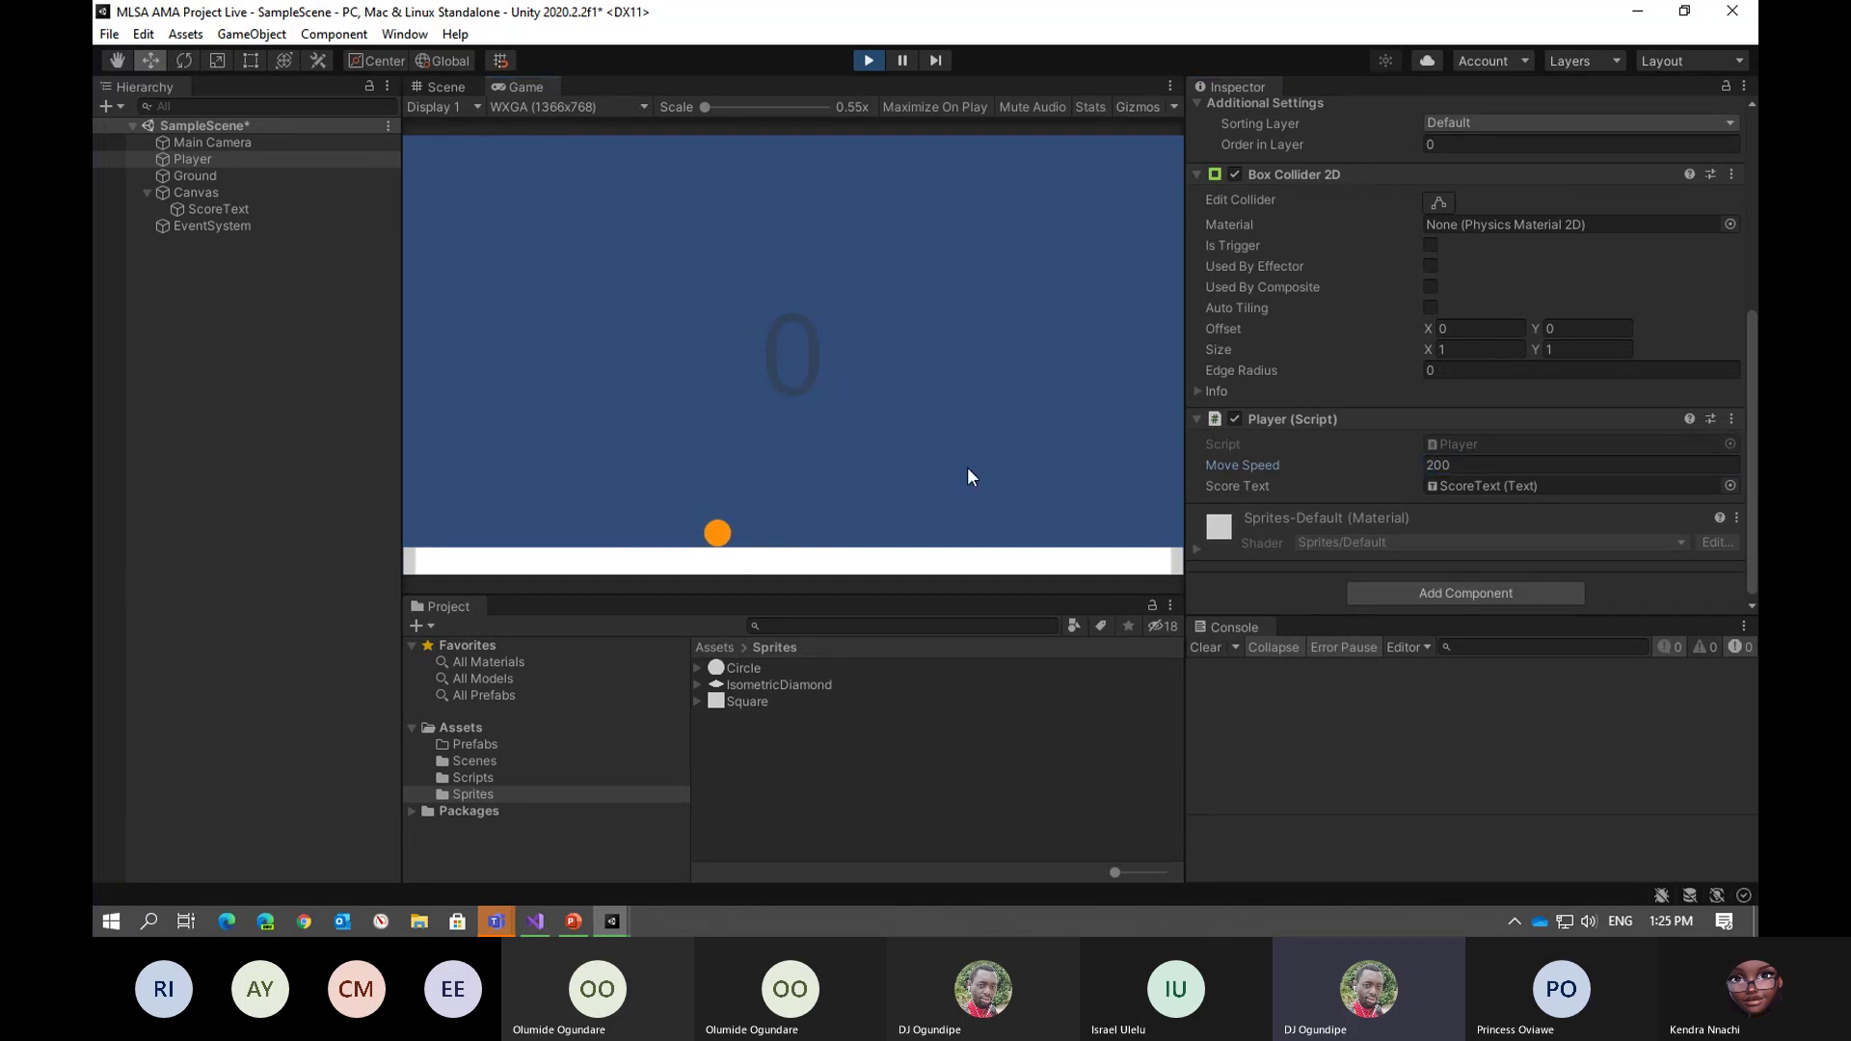
key(Right)
key(Right)
key(Left)
key(Left)
Check where the Player is in the Scene view and stop the play test
click(461, 90)
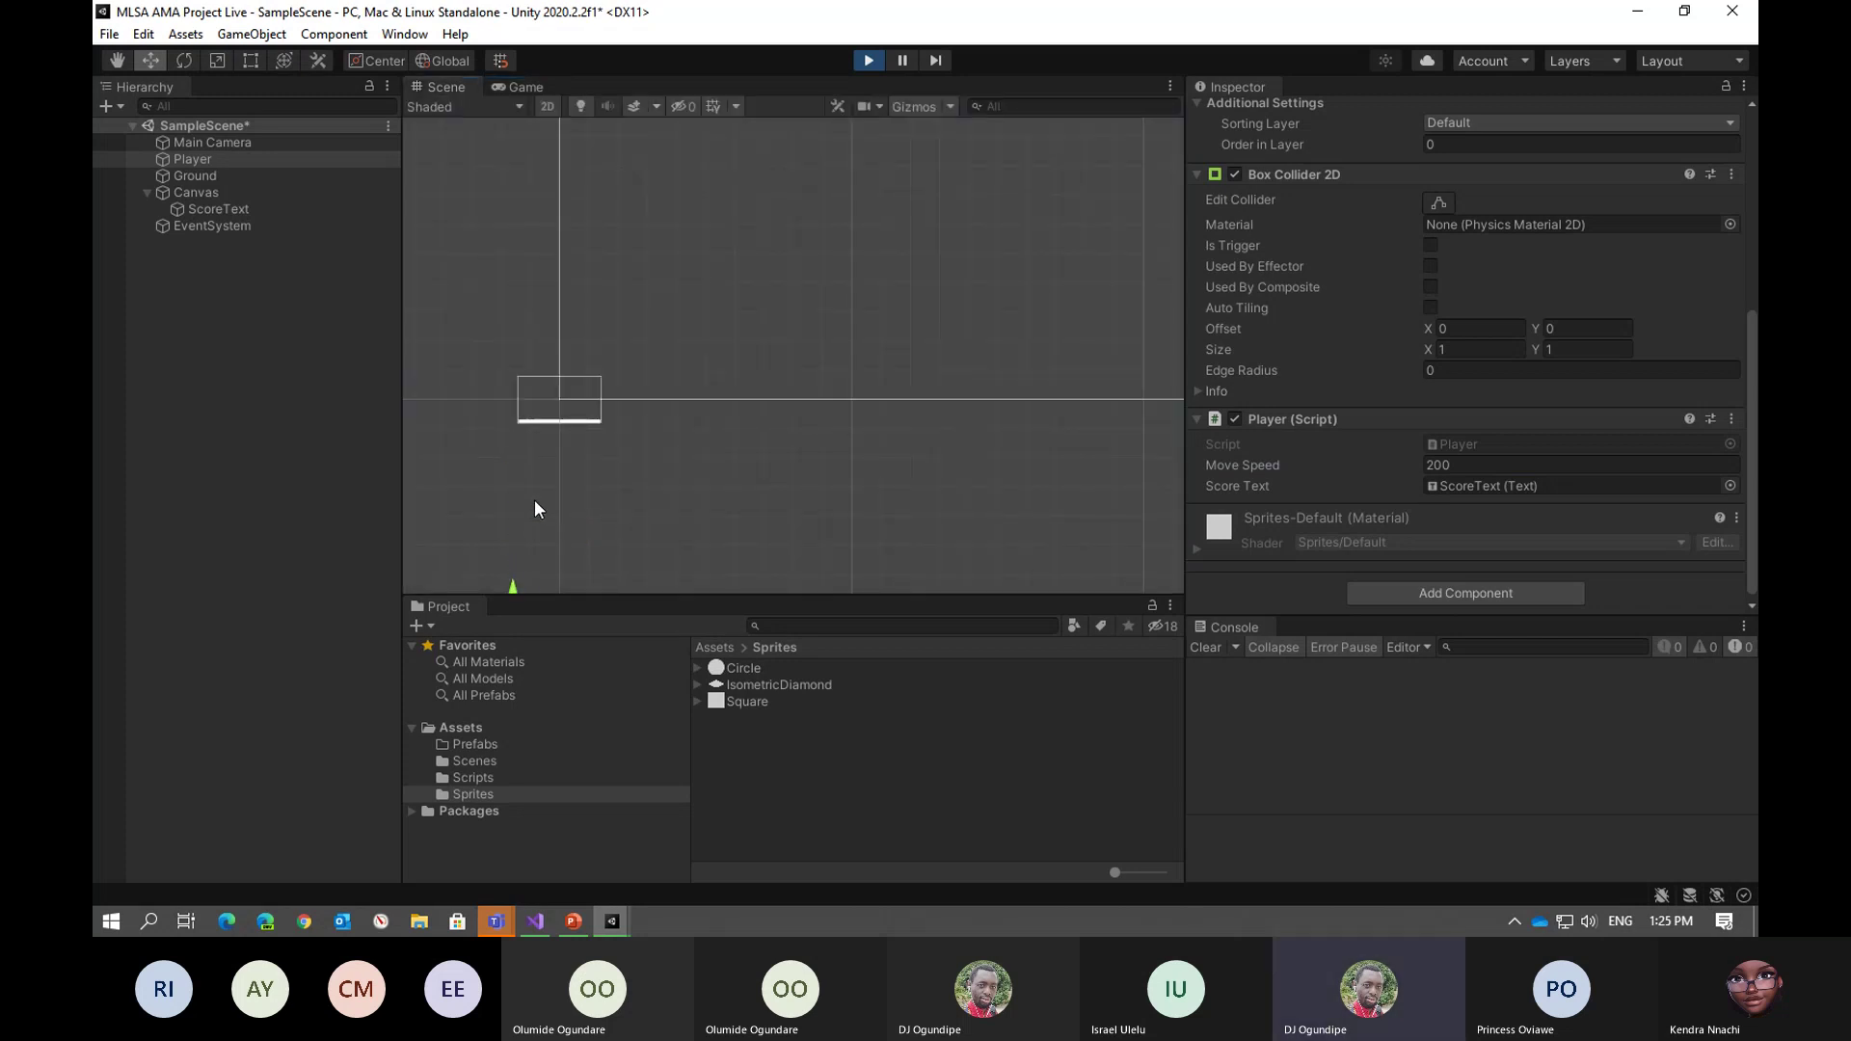
click(867, 60)
click(867, 60)
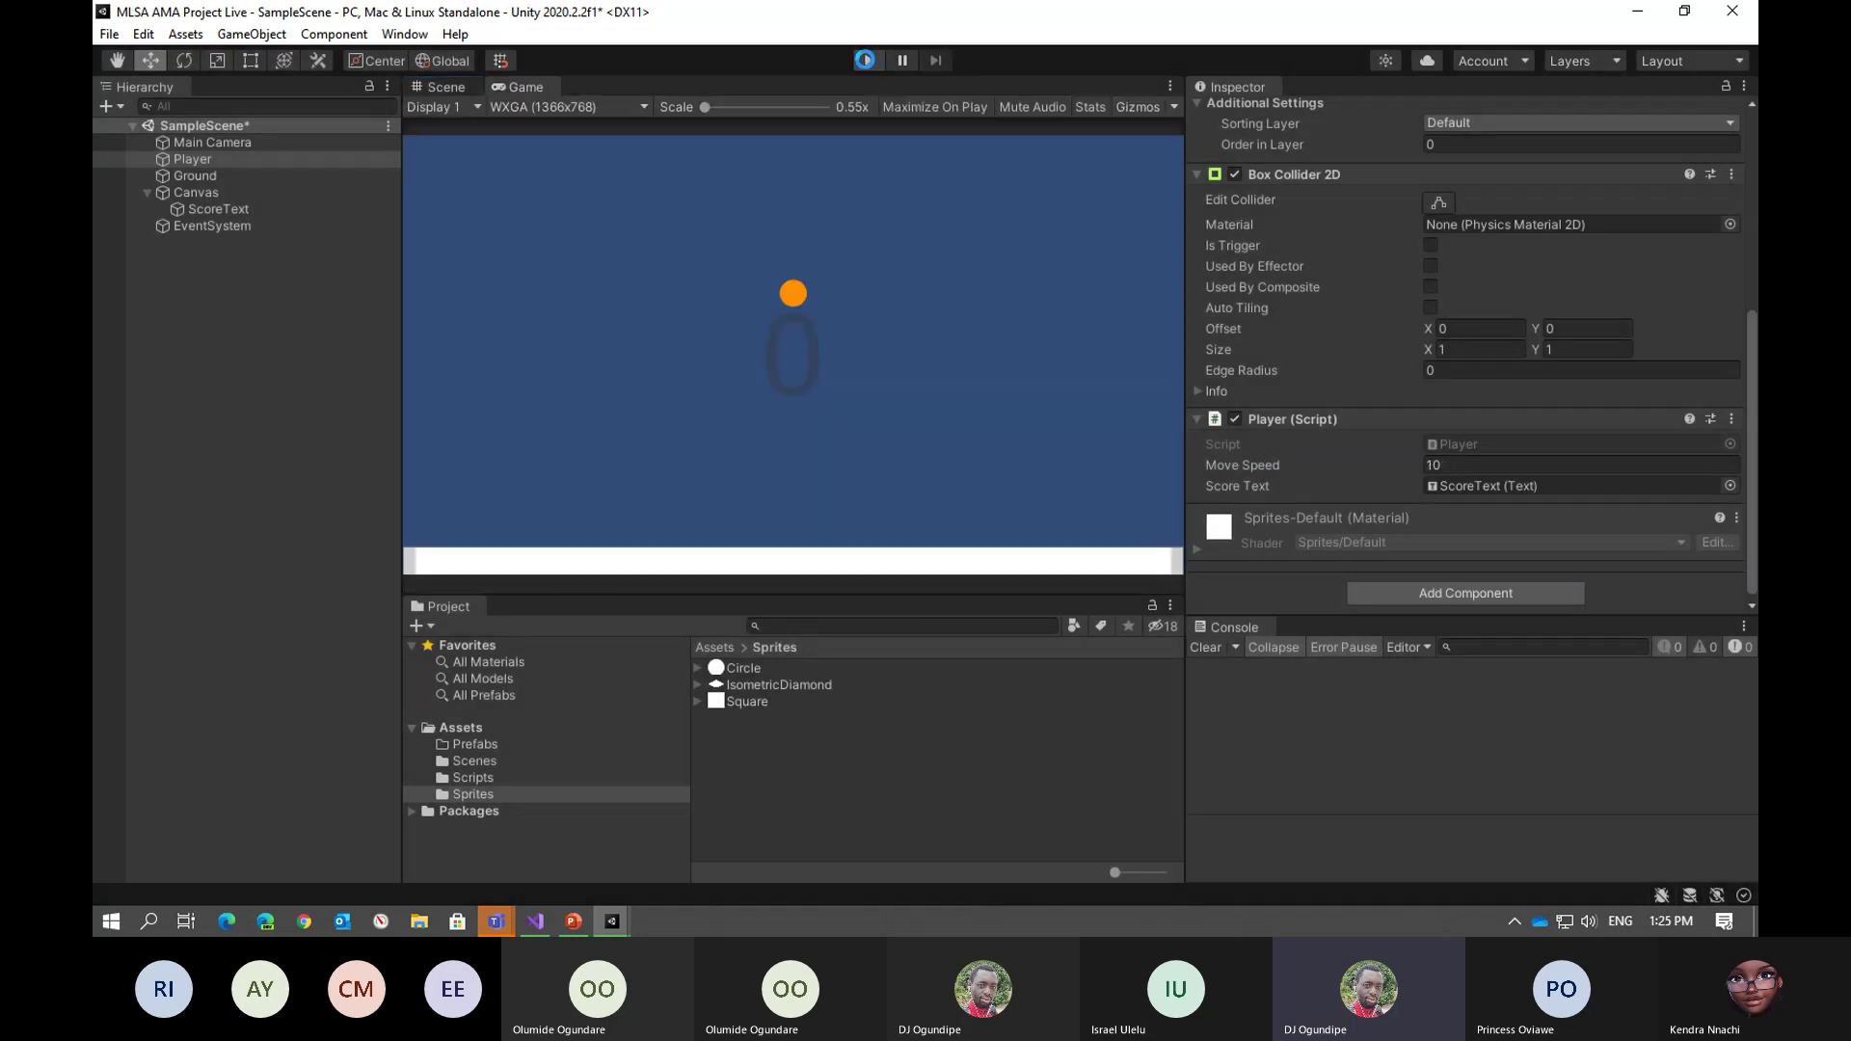
Collapse the Canvas object and examine the Ground's extent within the camera frame in the Scene view
click(146, 194)
click(187, 175)
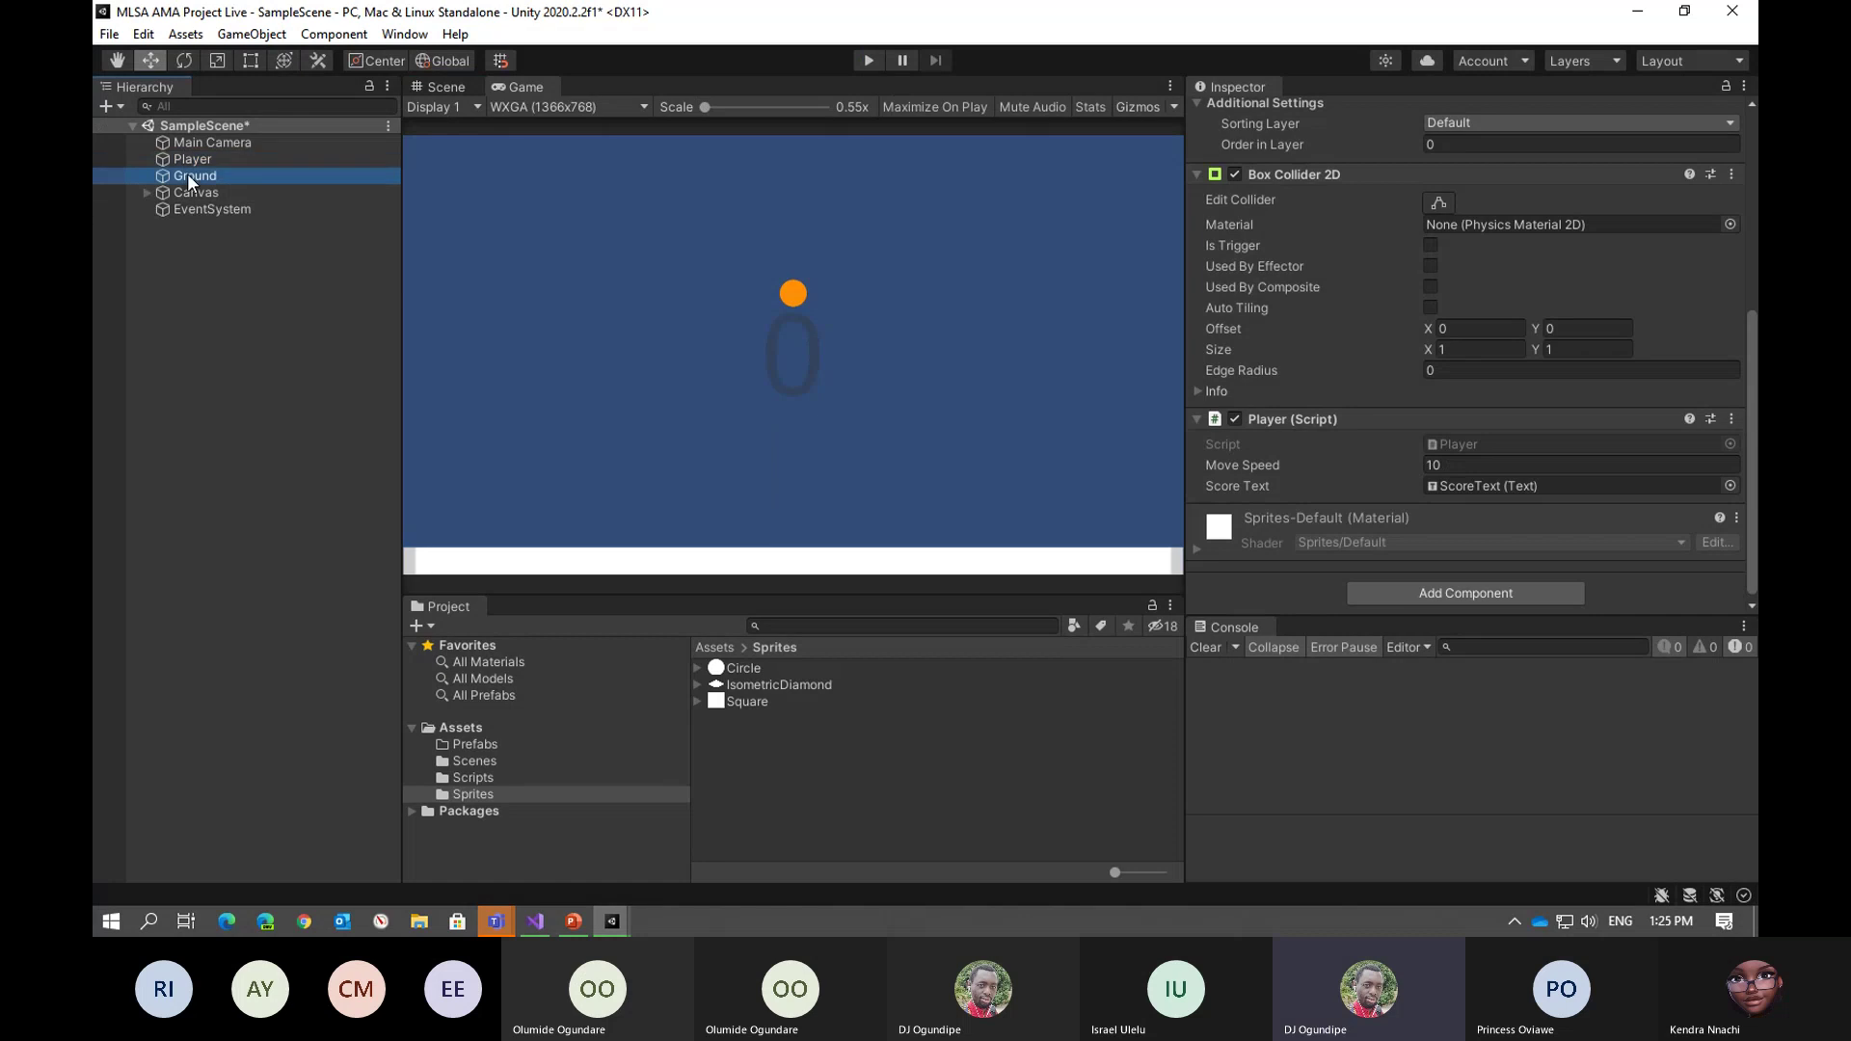
click(463, 86)
scroll(806, 344, down, 1)
scroll(681, 455, up, 5)
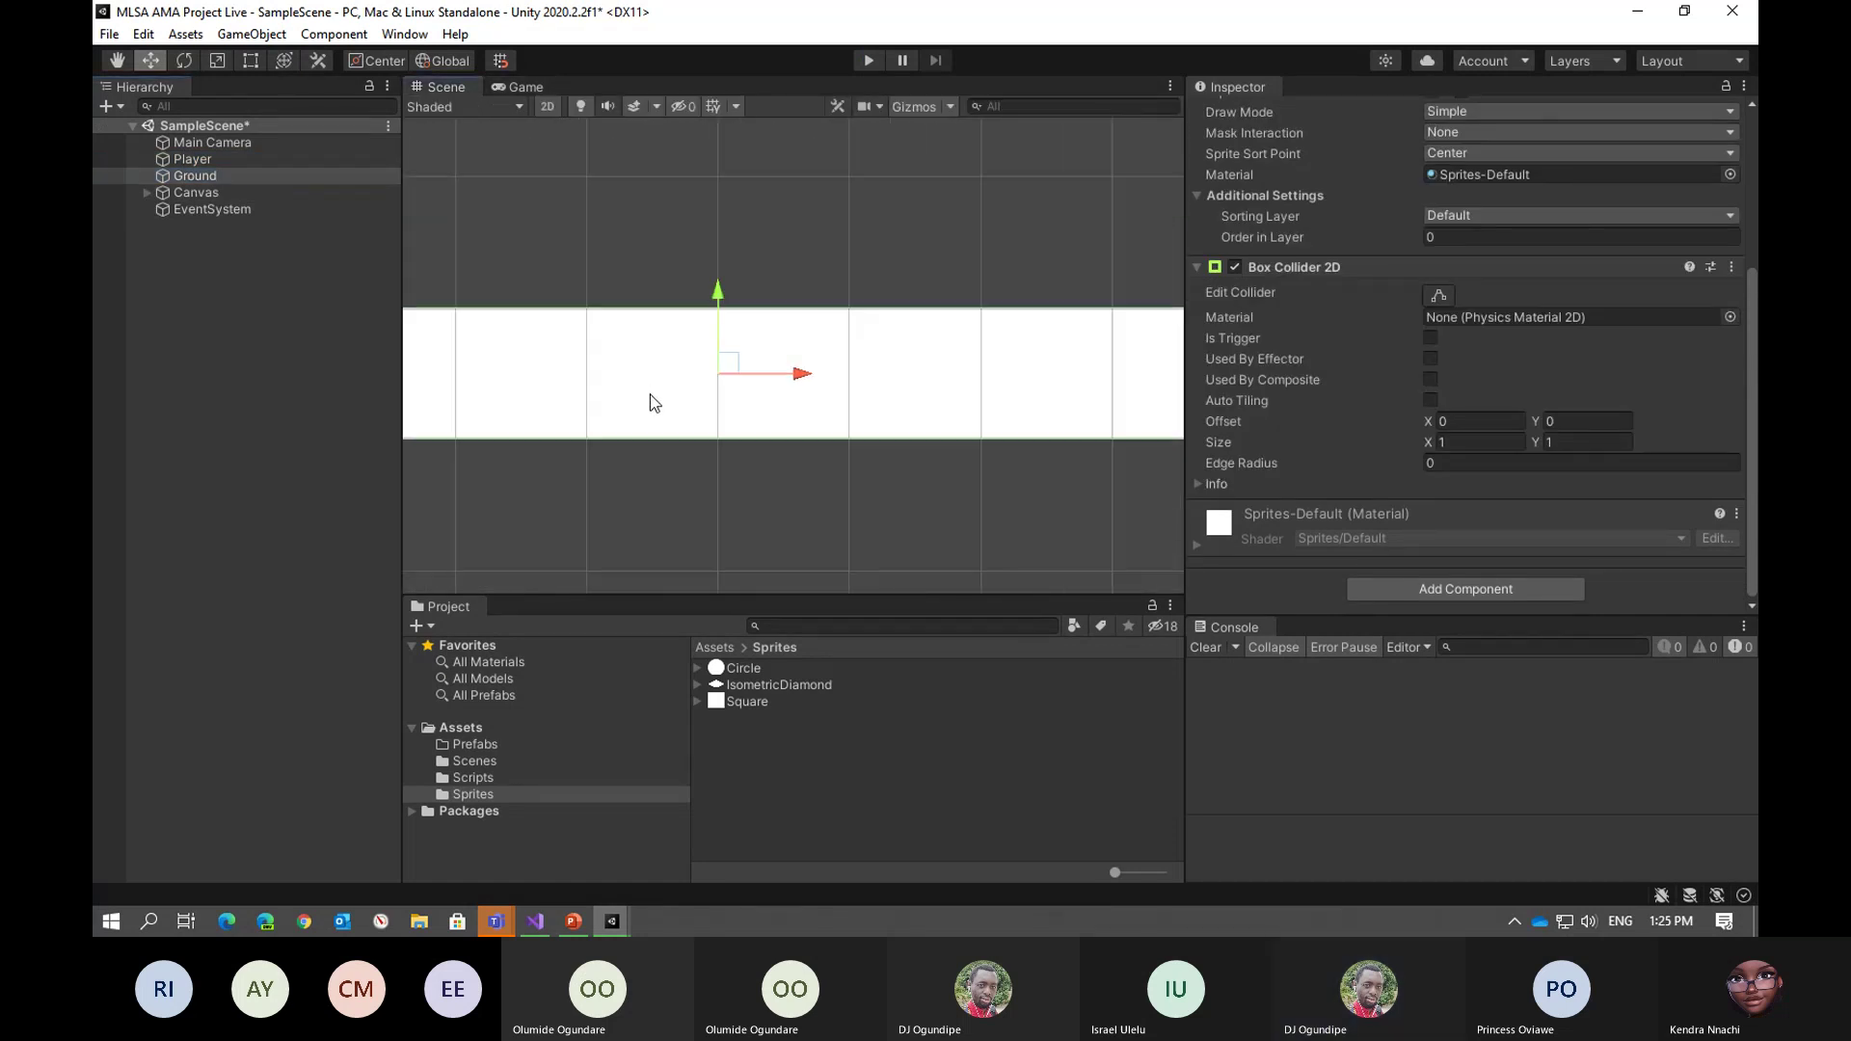
scroll(714, 347, down, 5)
middle_drag(873, 186, 970, 397)
scroll(723, 359, down, 1)
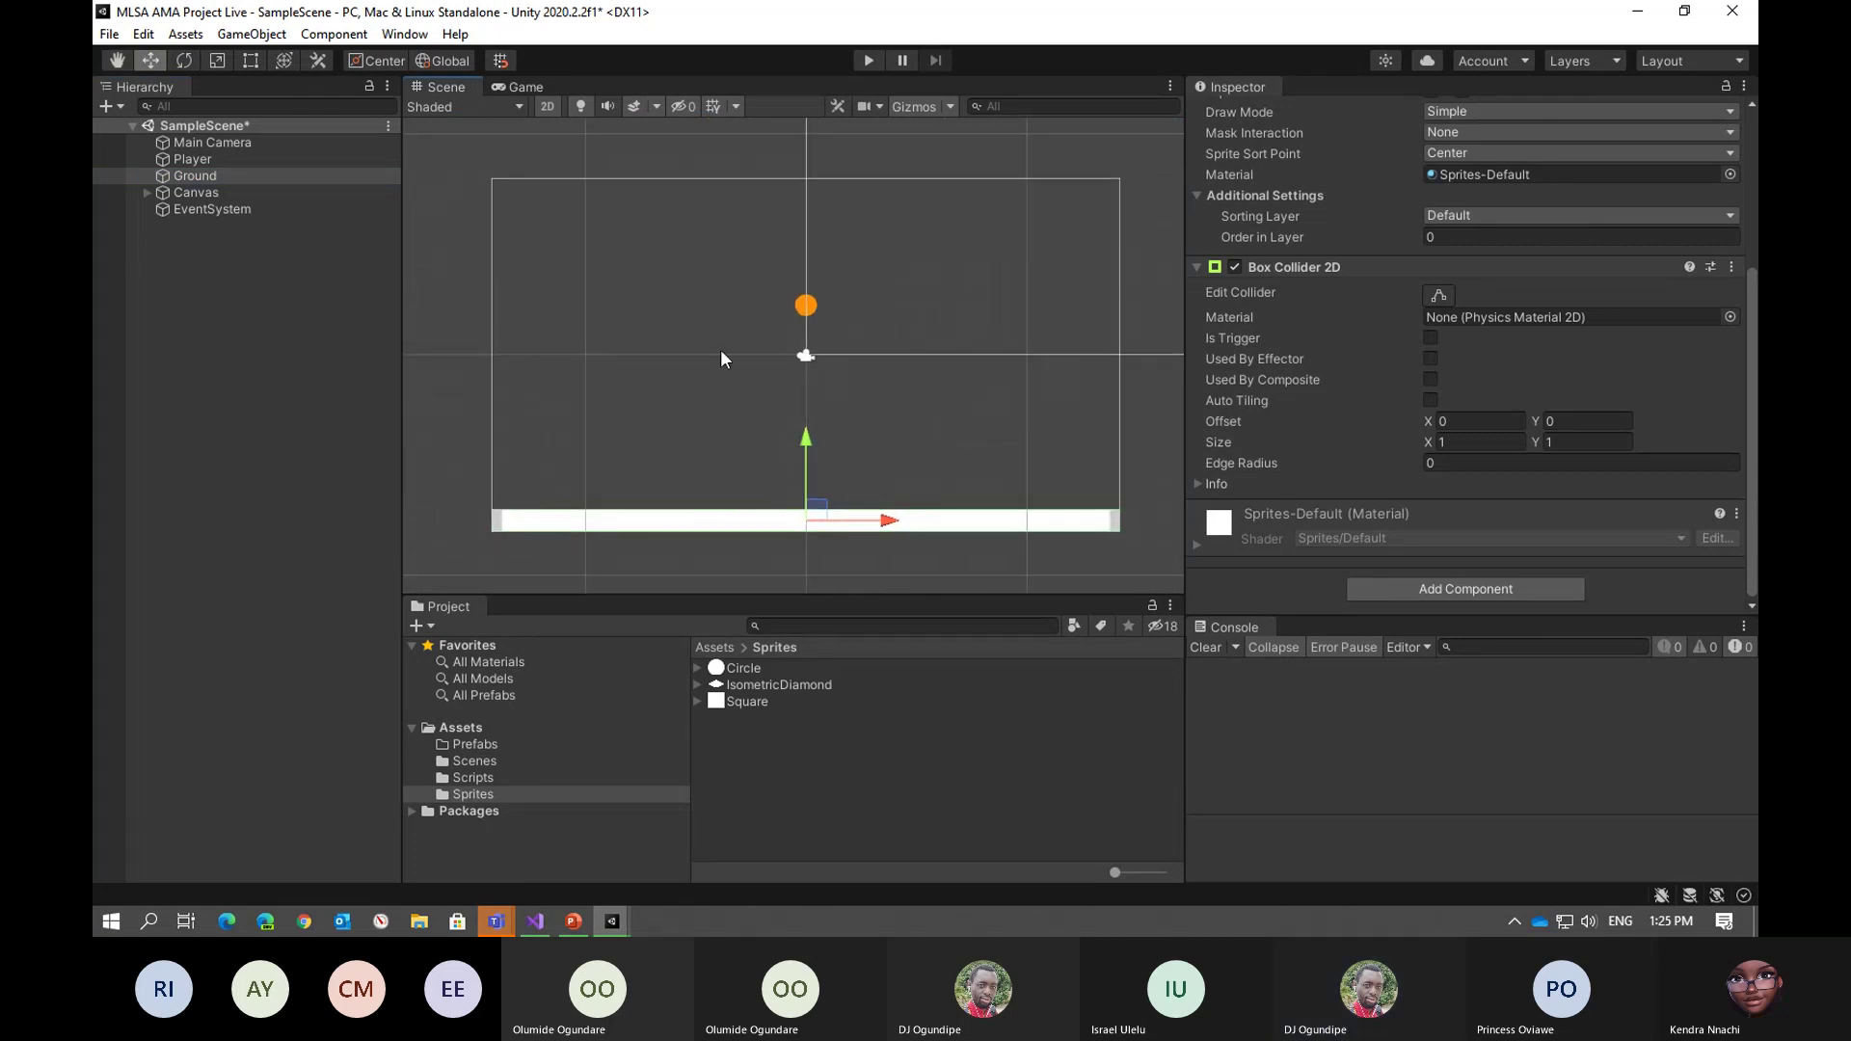
Duplicate the Ground object and rename the copy to Wall
right_click(208, 175)
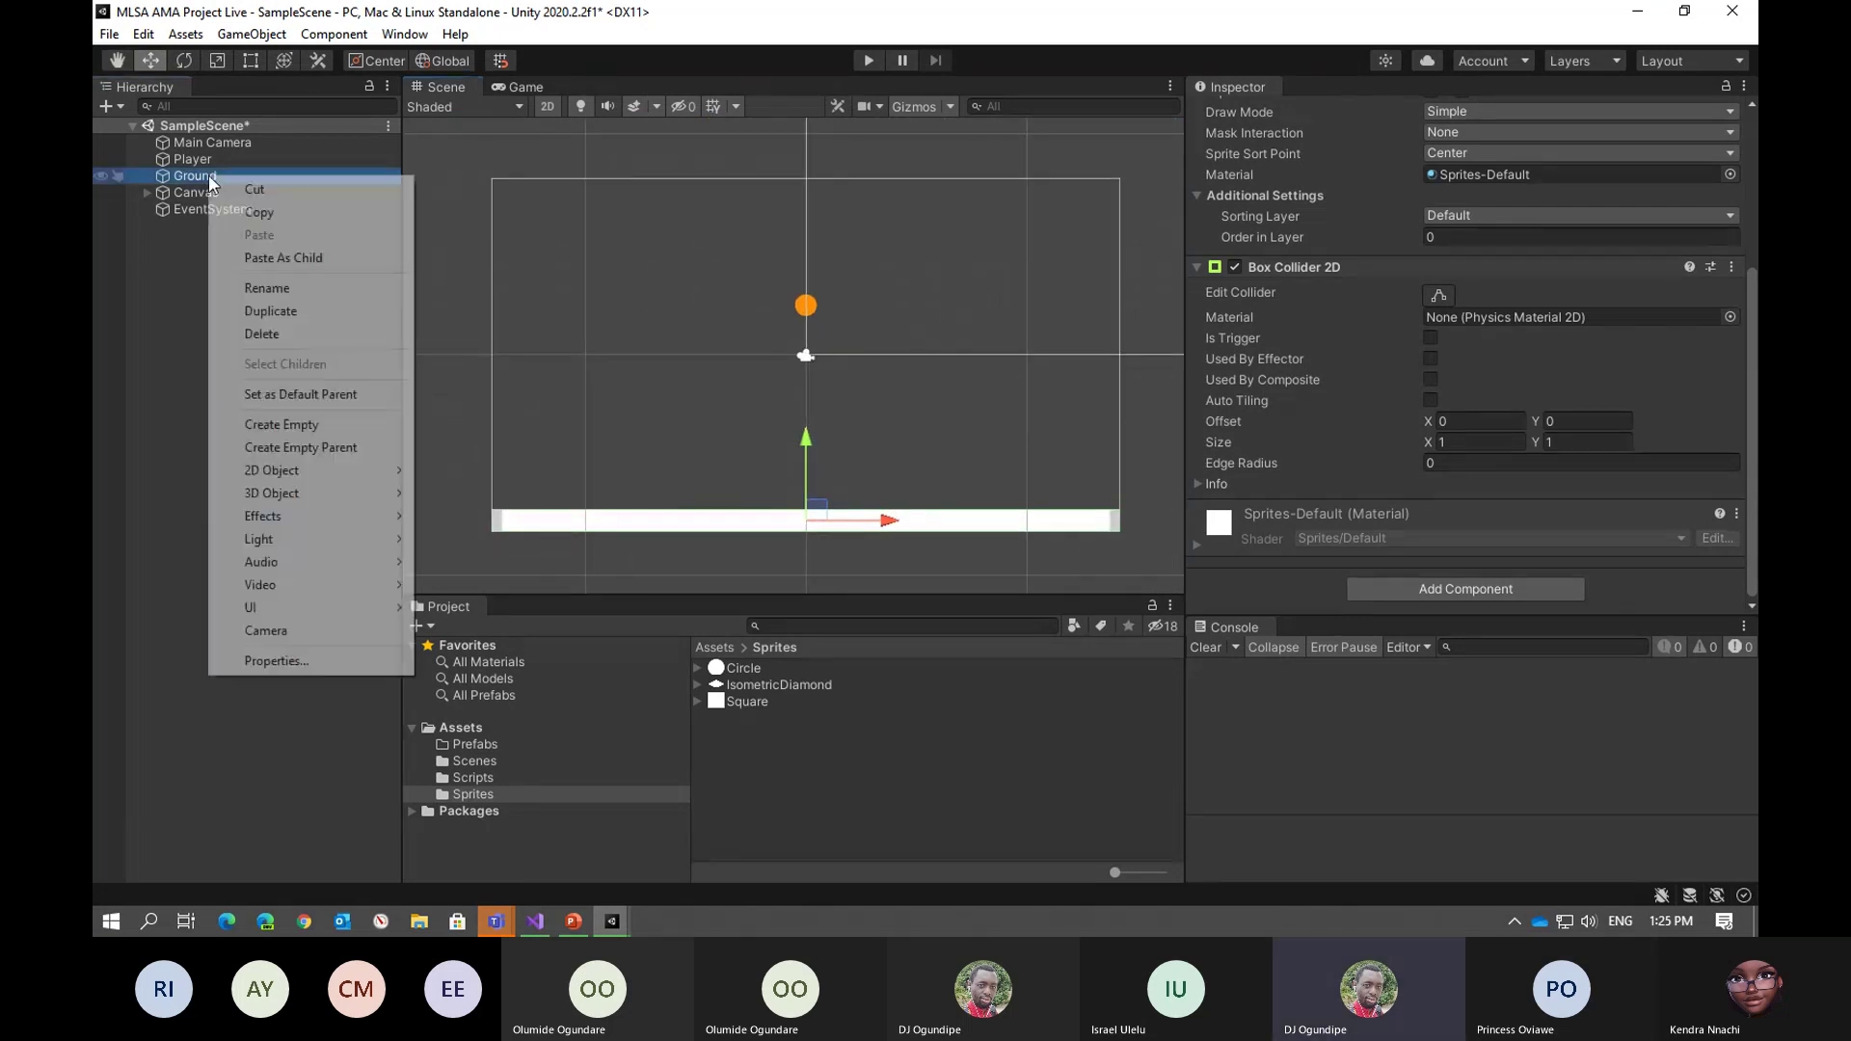
click(258, 310)
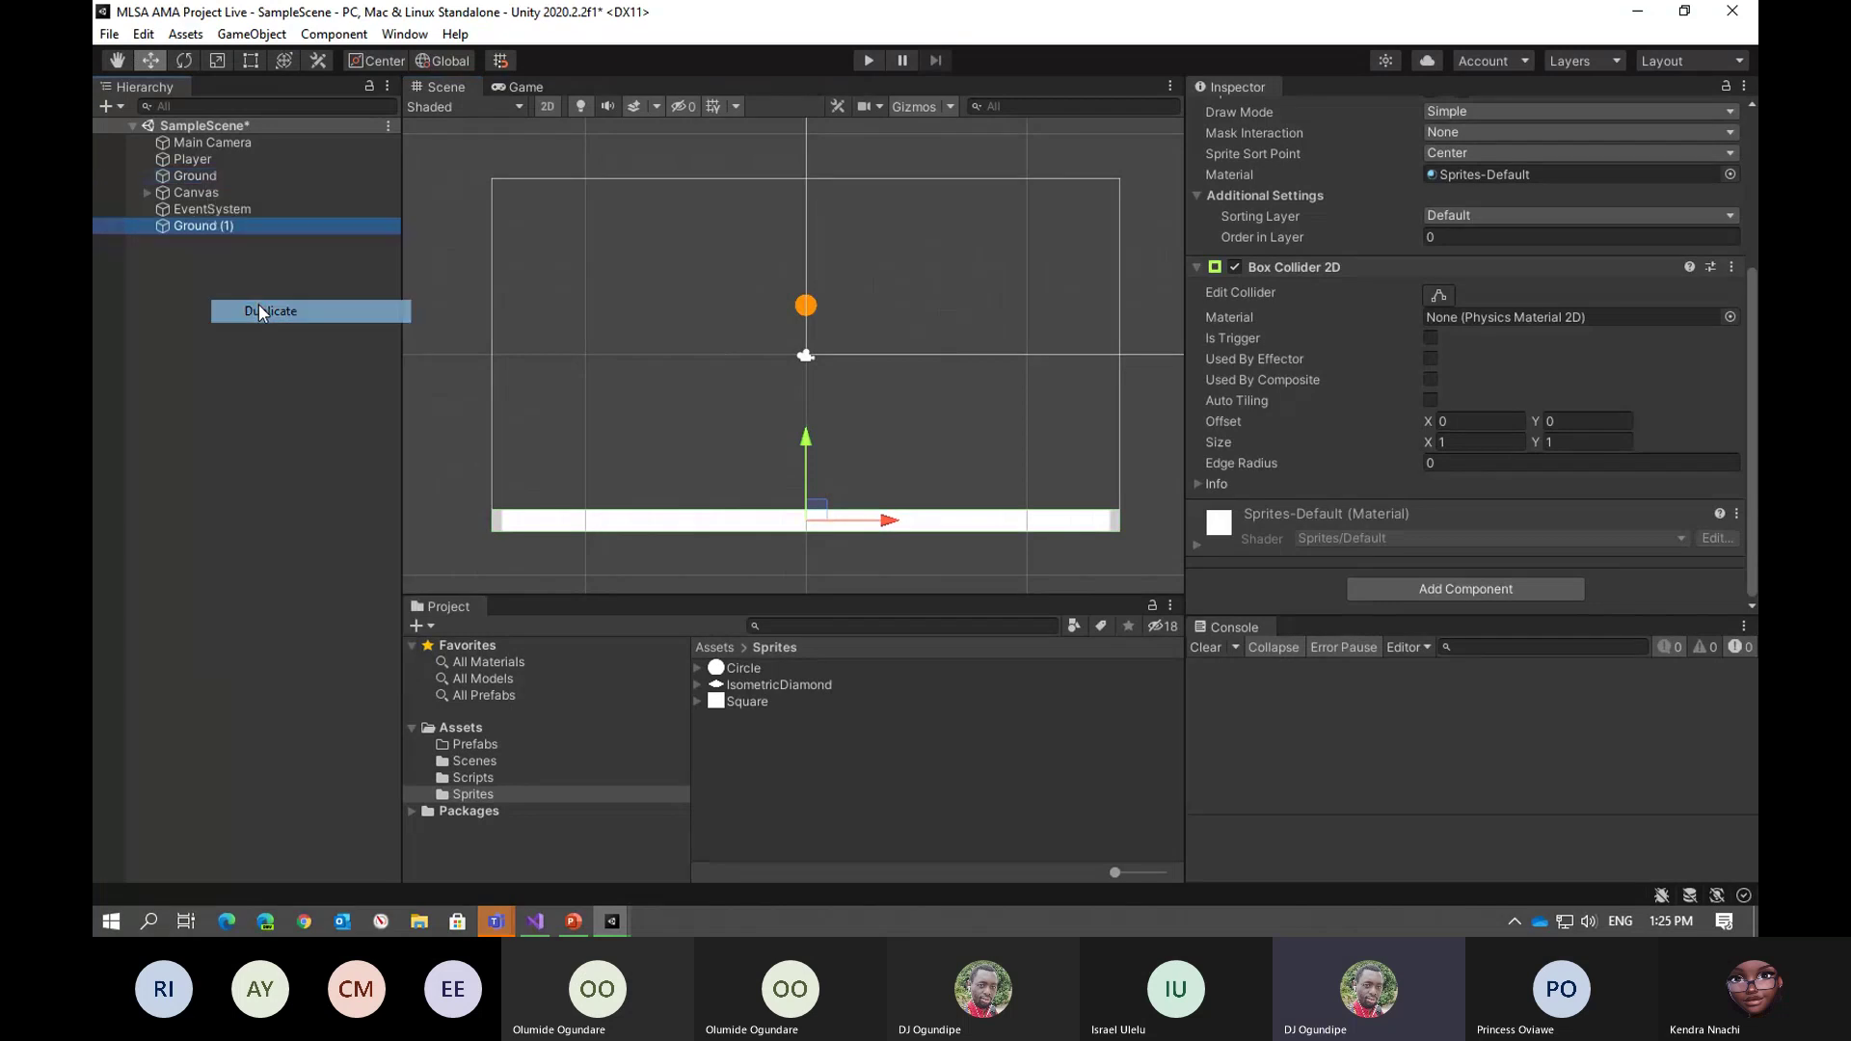
click(232, 228)
text(Wall)
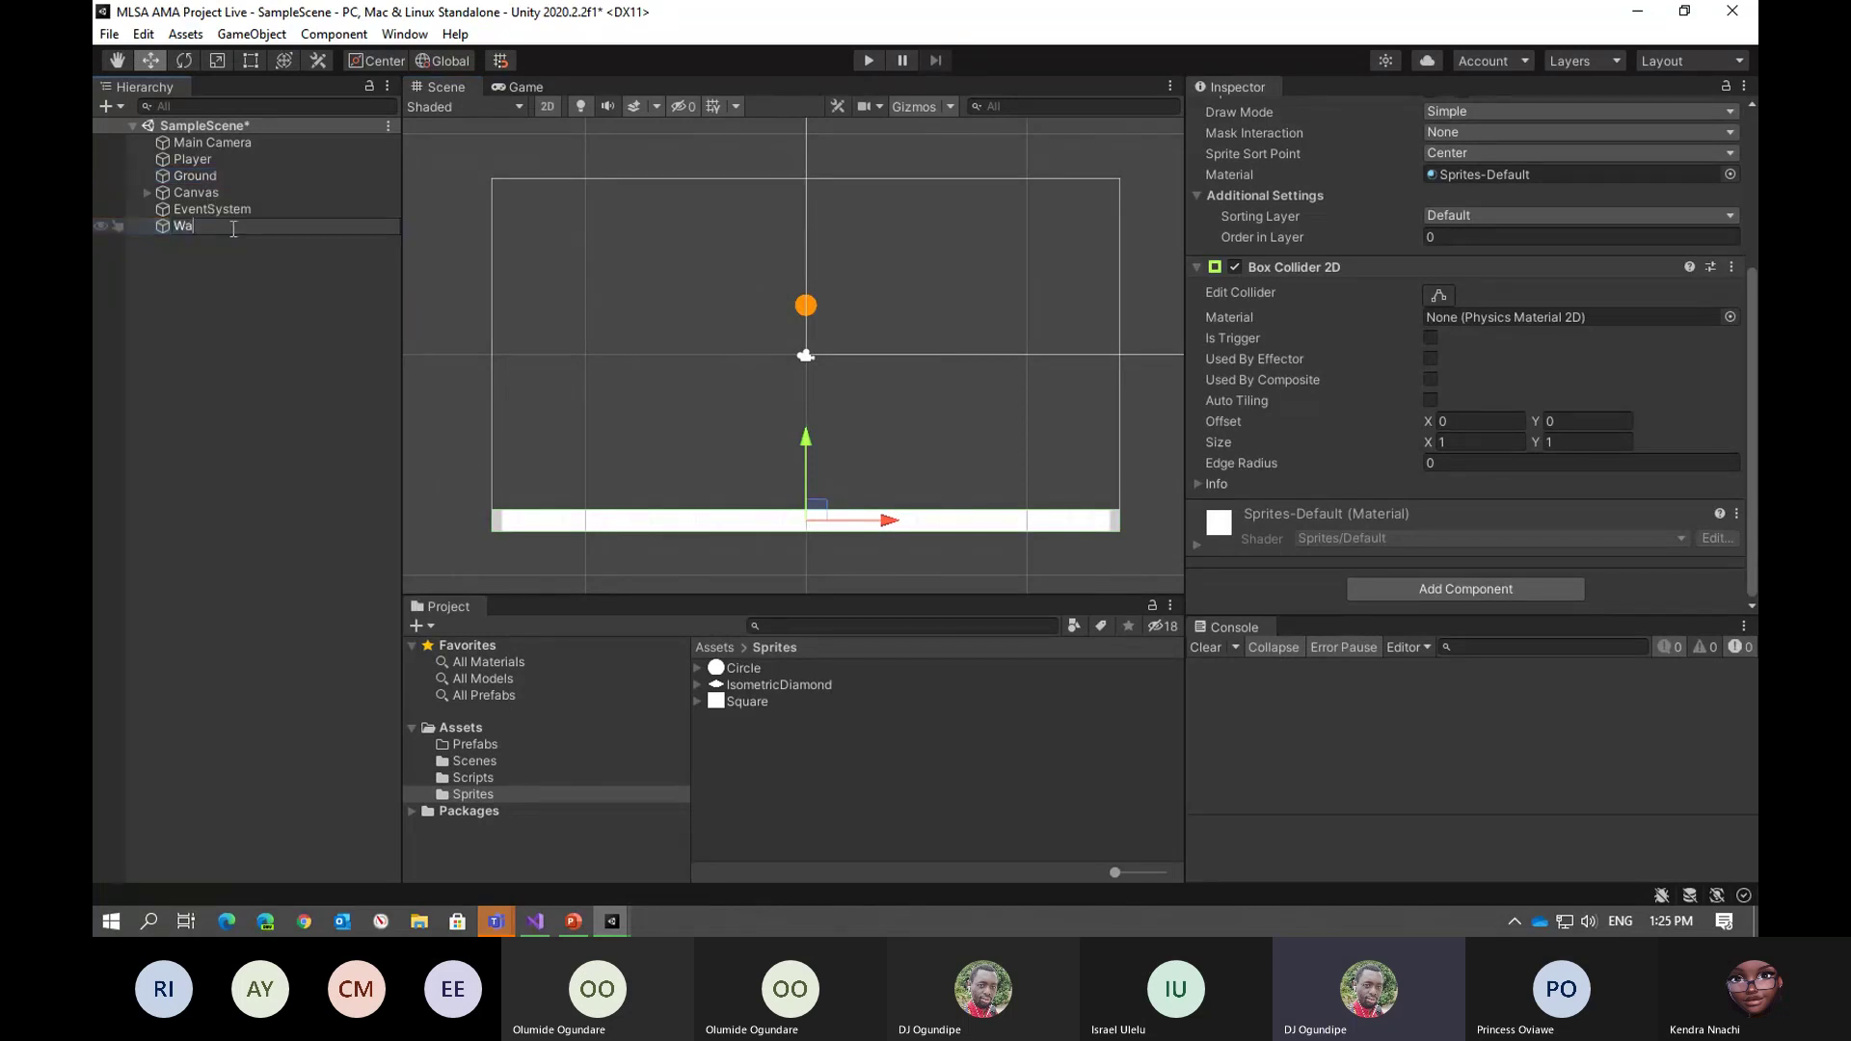
key(Return)
scroll(1414, 345, up, 3)
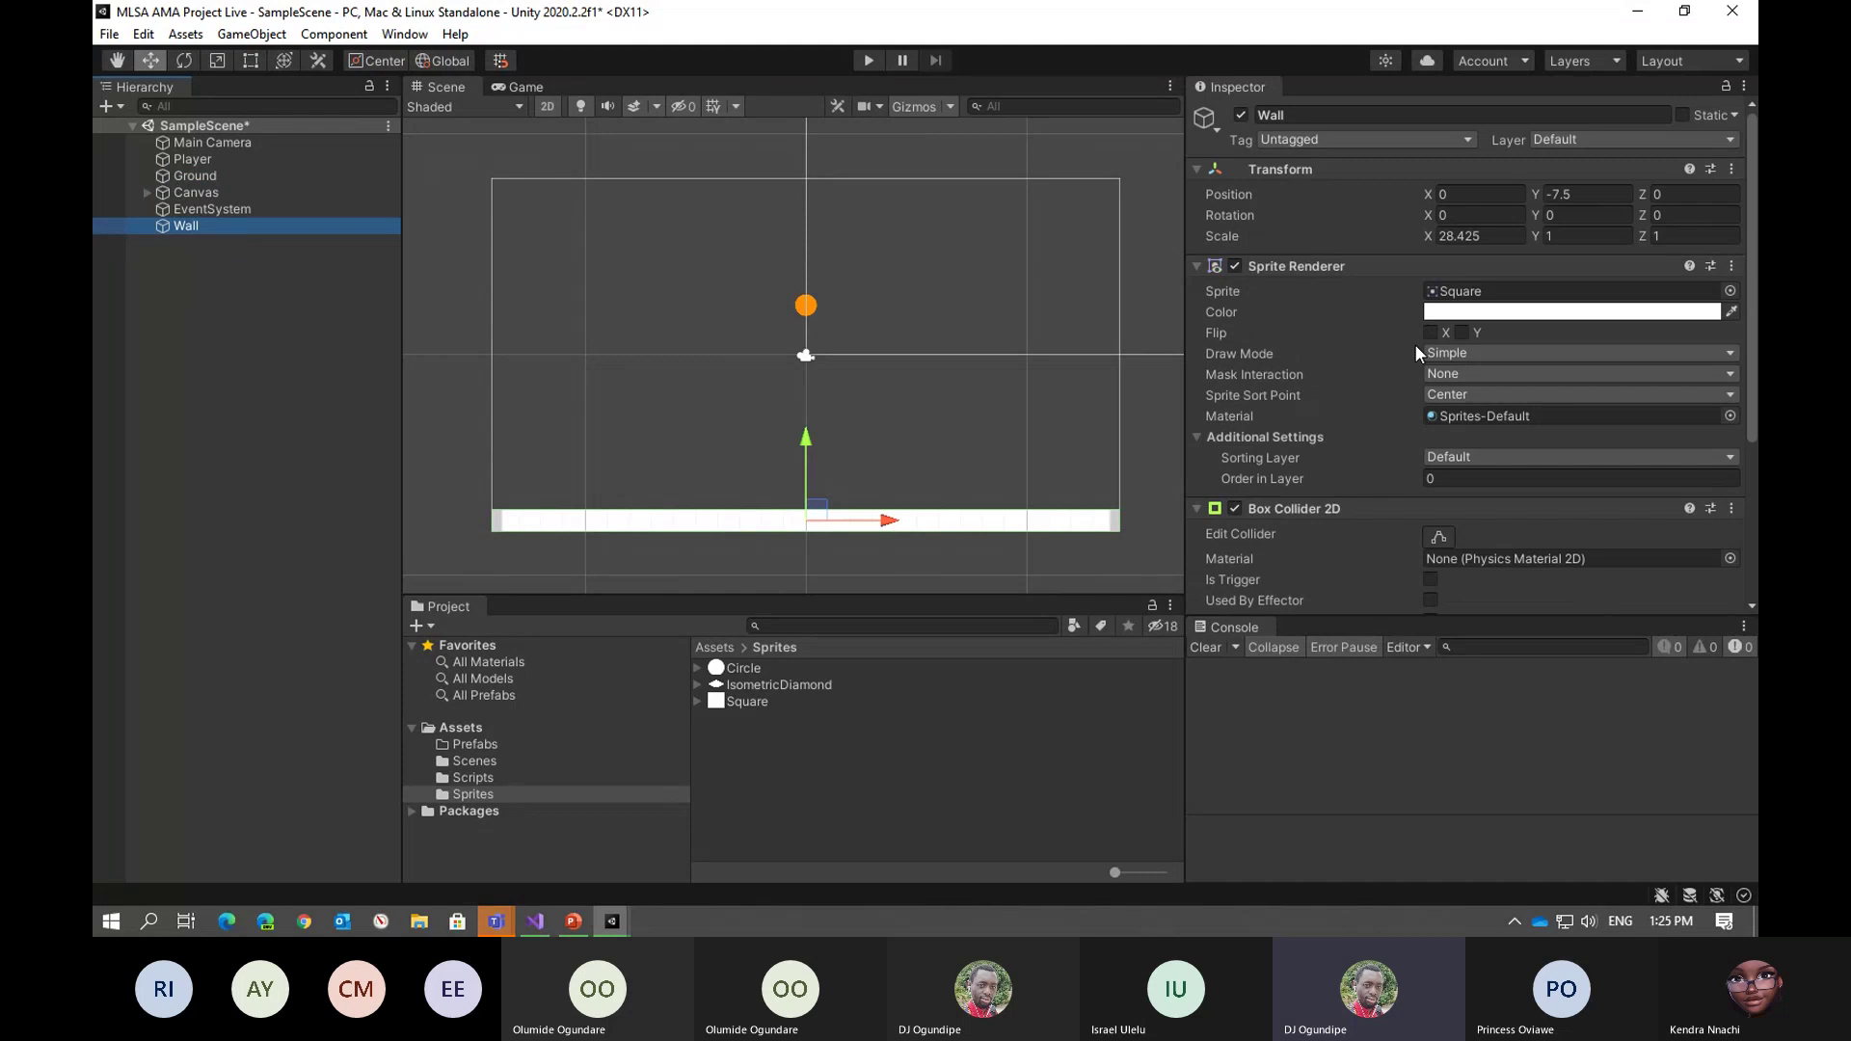
Set the Wall's scale to 1 in X and 16 in Y
click(1497, 240)
text(1)
click(1578, 235)
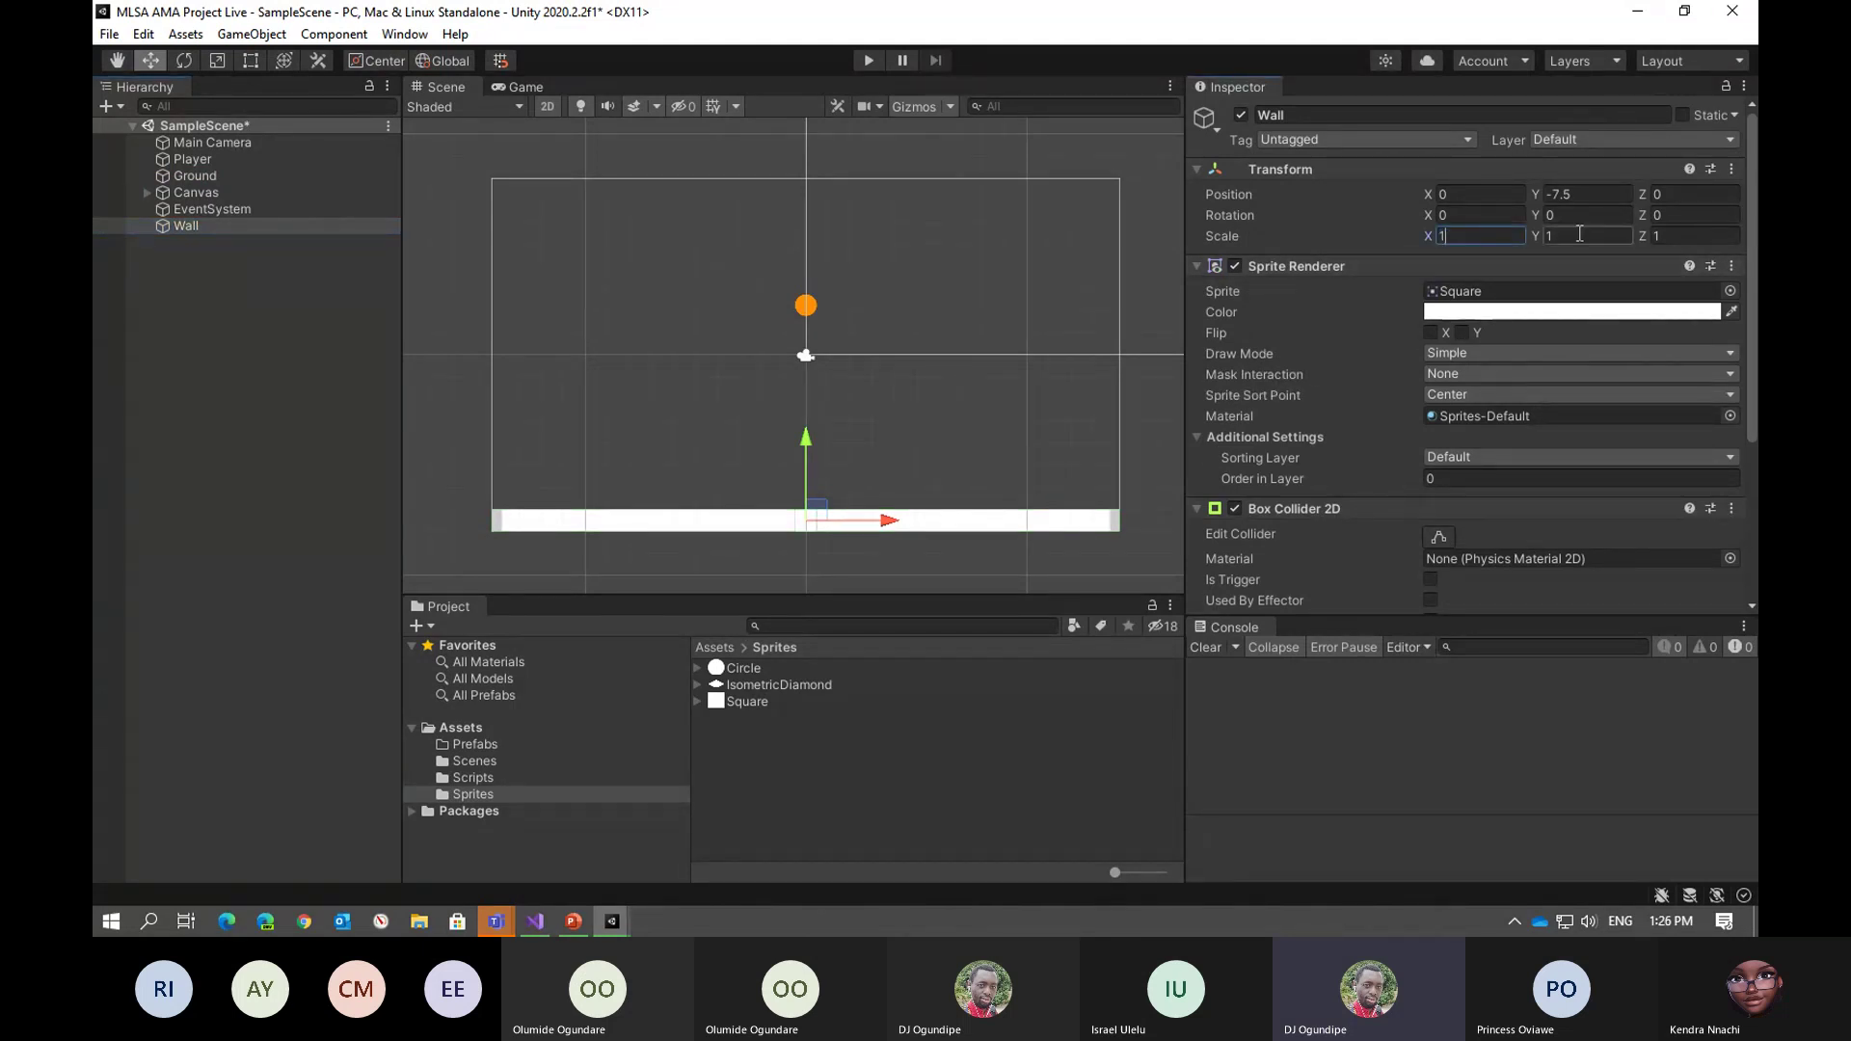
text(16)
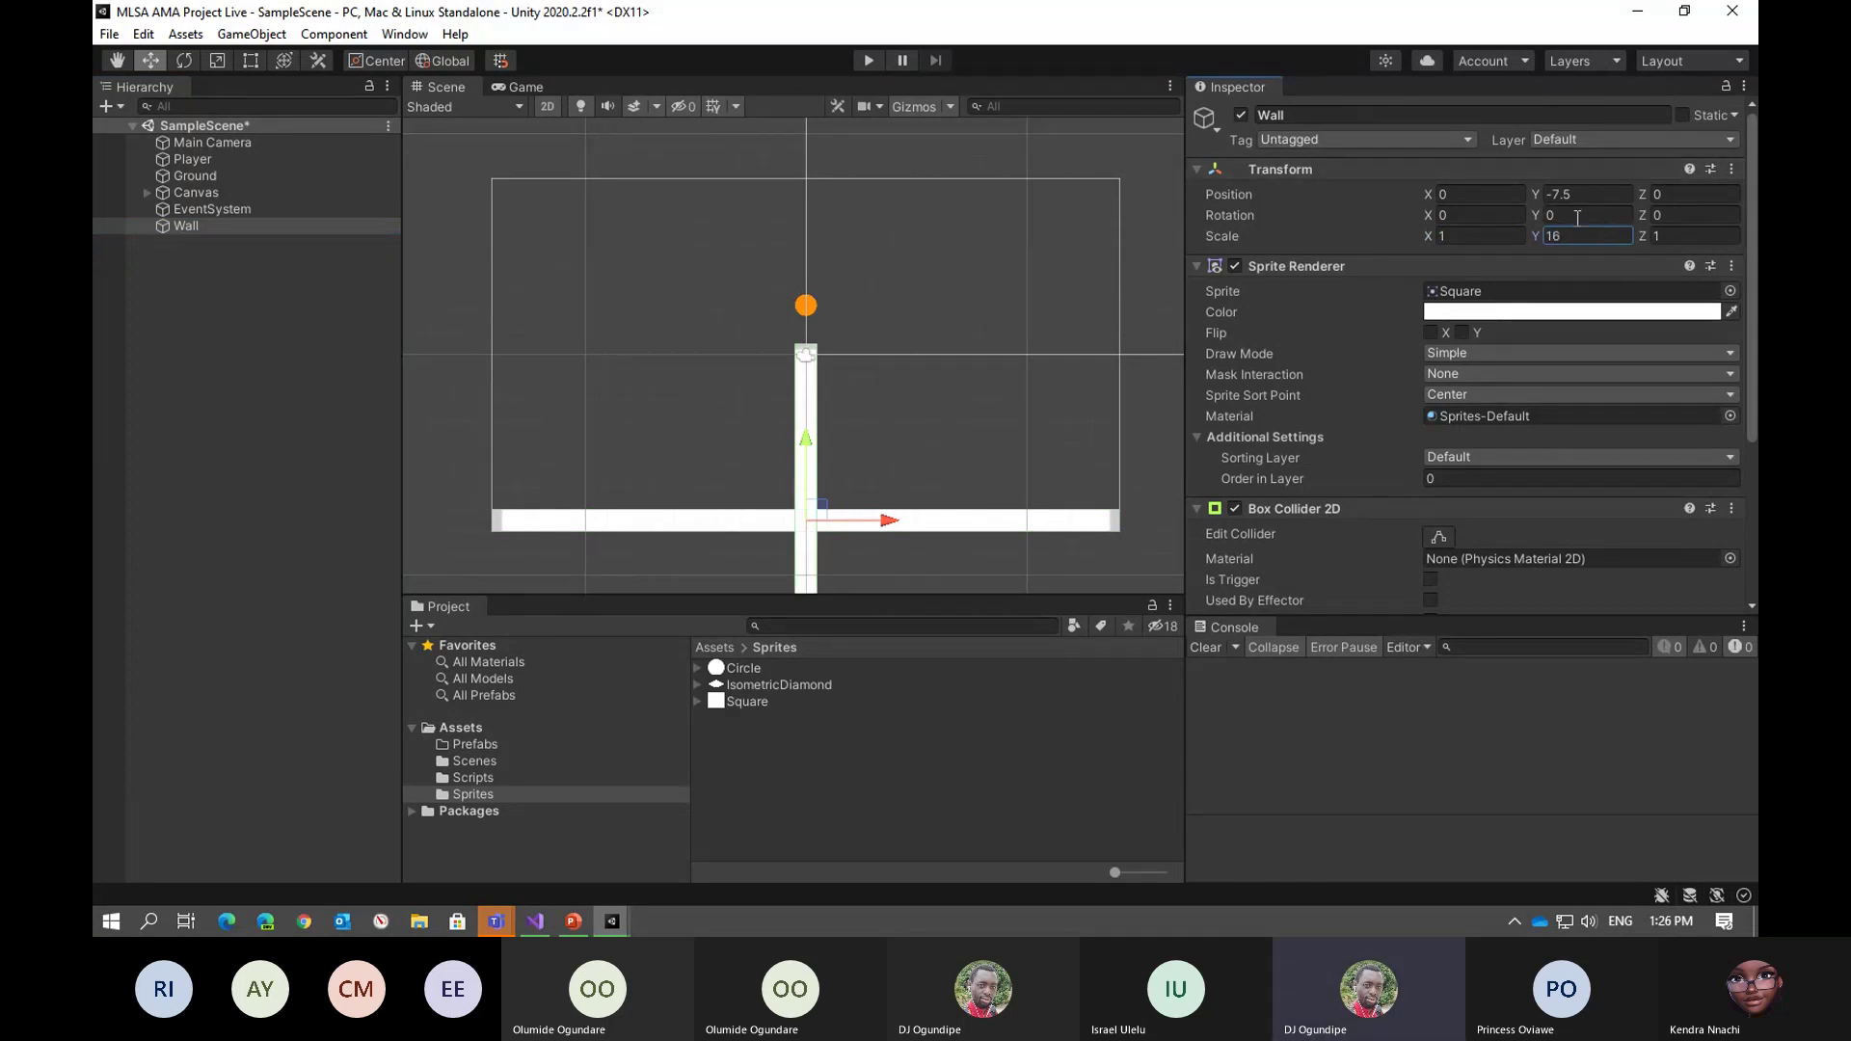
Check the Main Camera's settings and move the Wall to the camera frame's left edge, at about X -13.69, Y -0.06
click(177, 138)
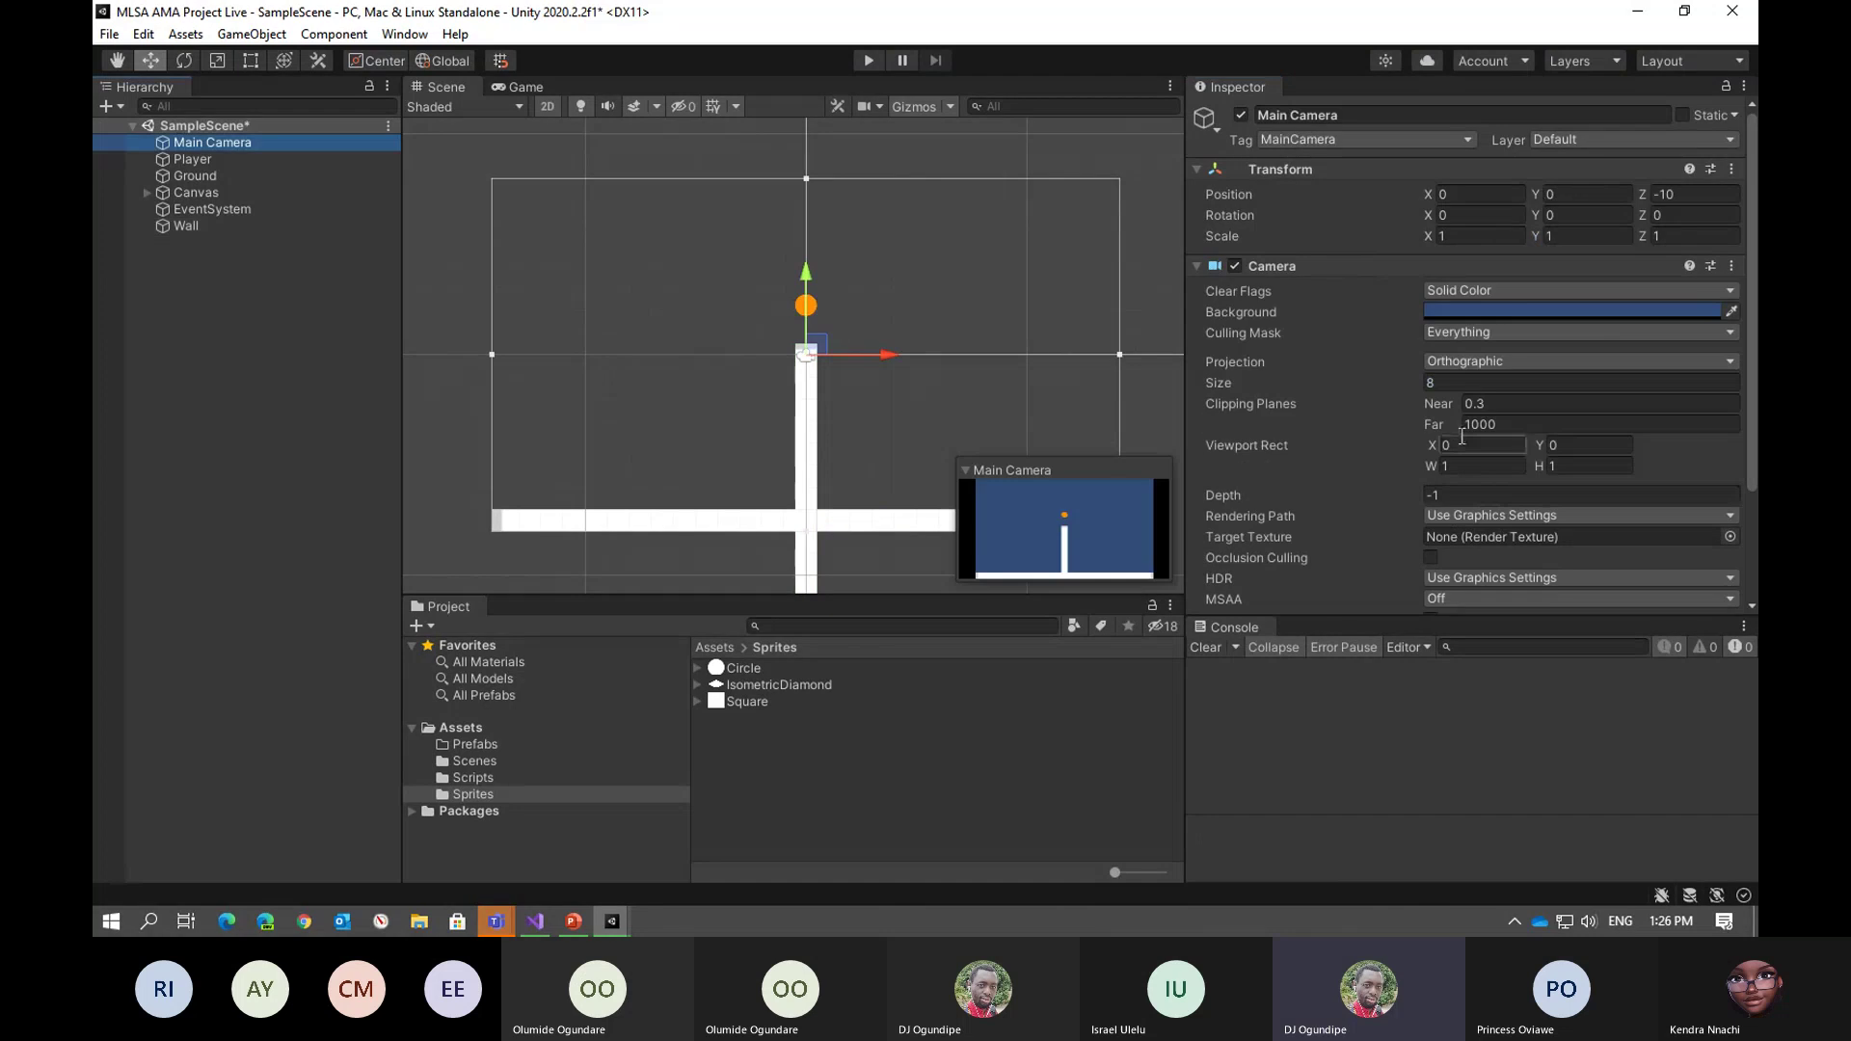
click(194, 225)
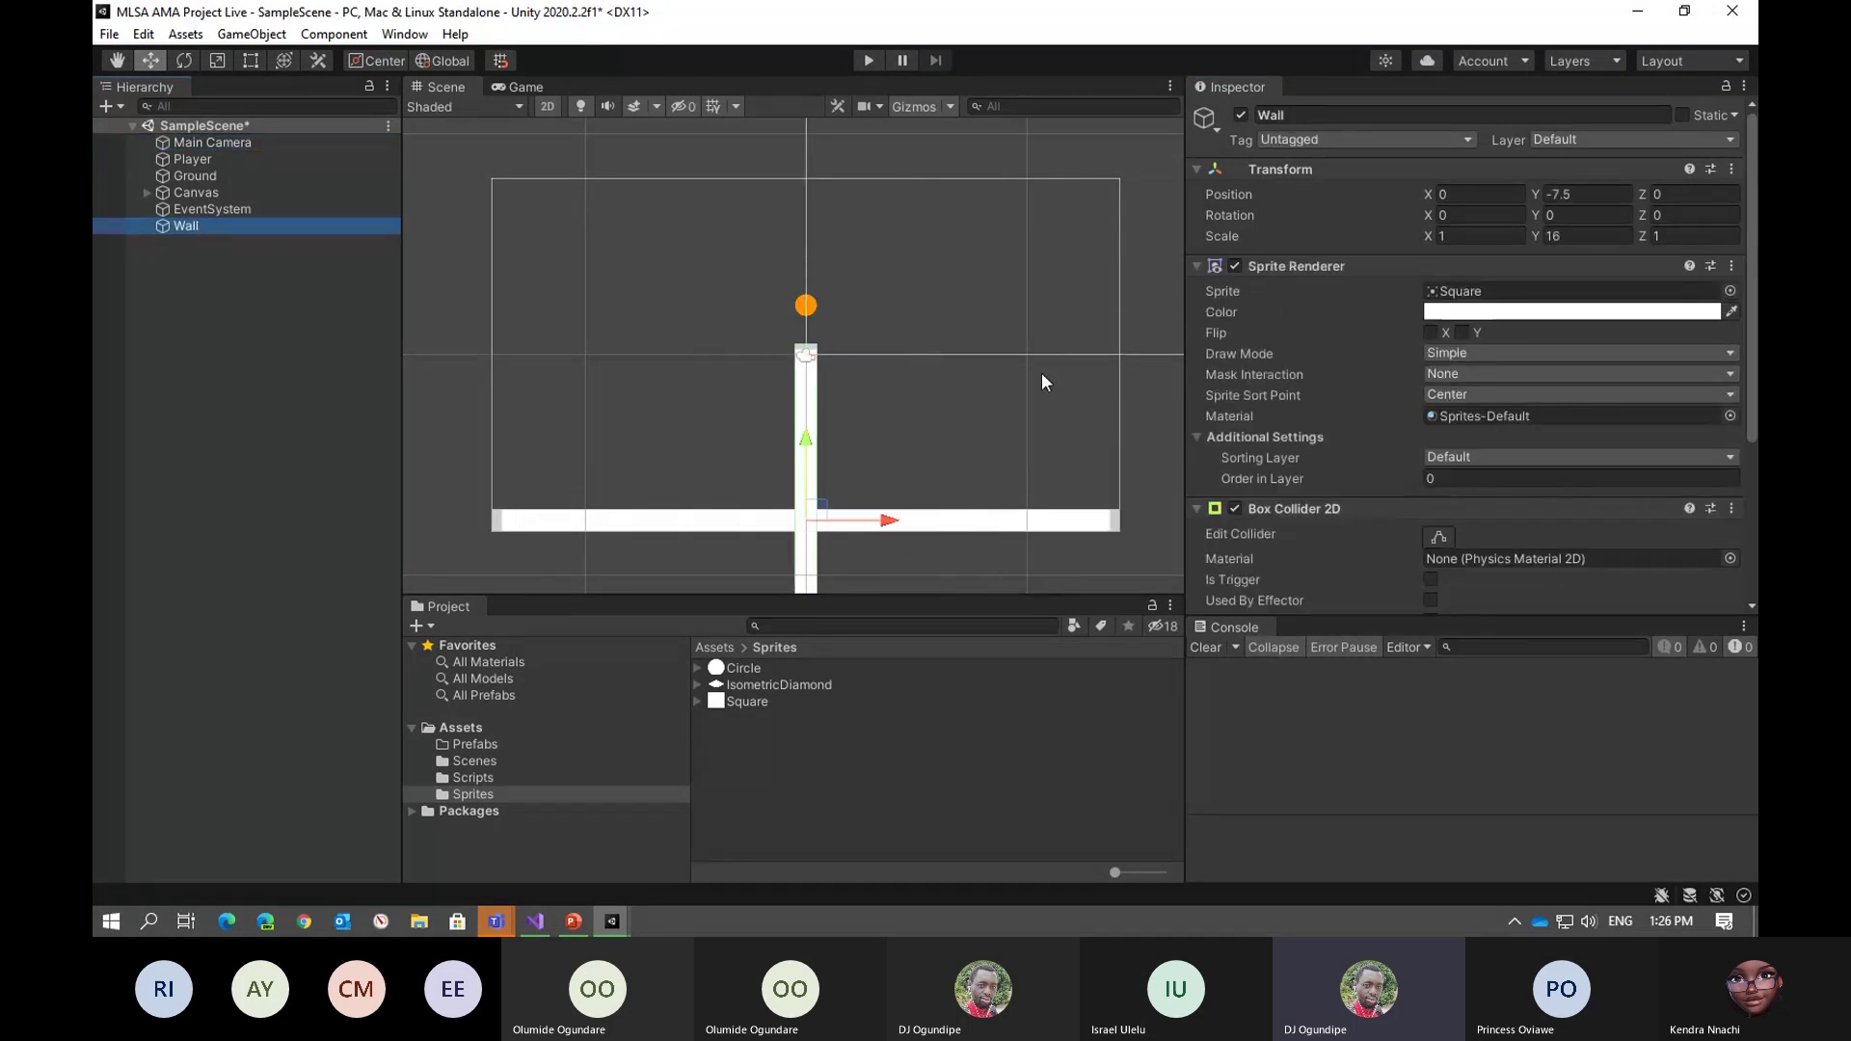
drag(829, 502, 826, 282)
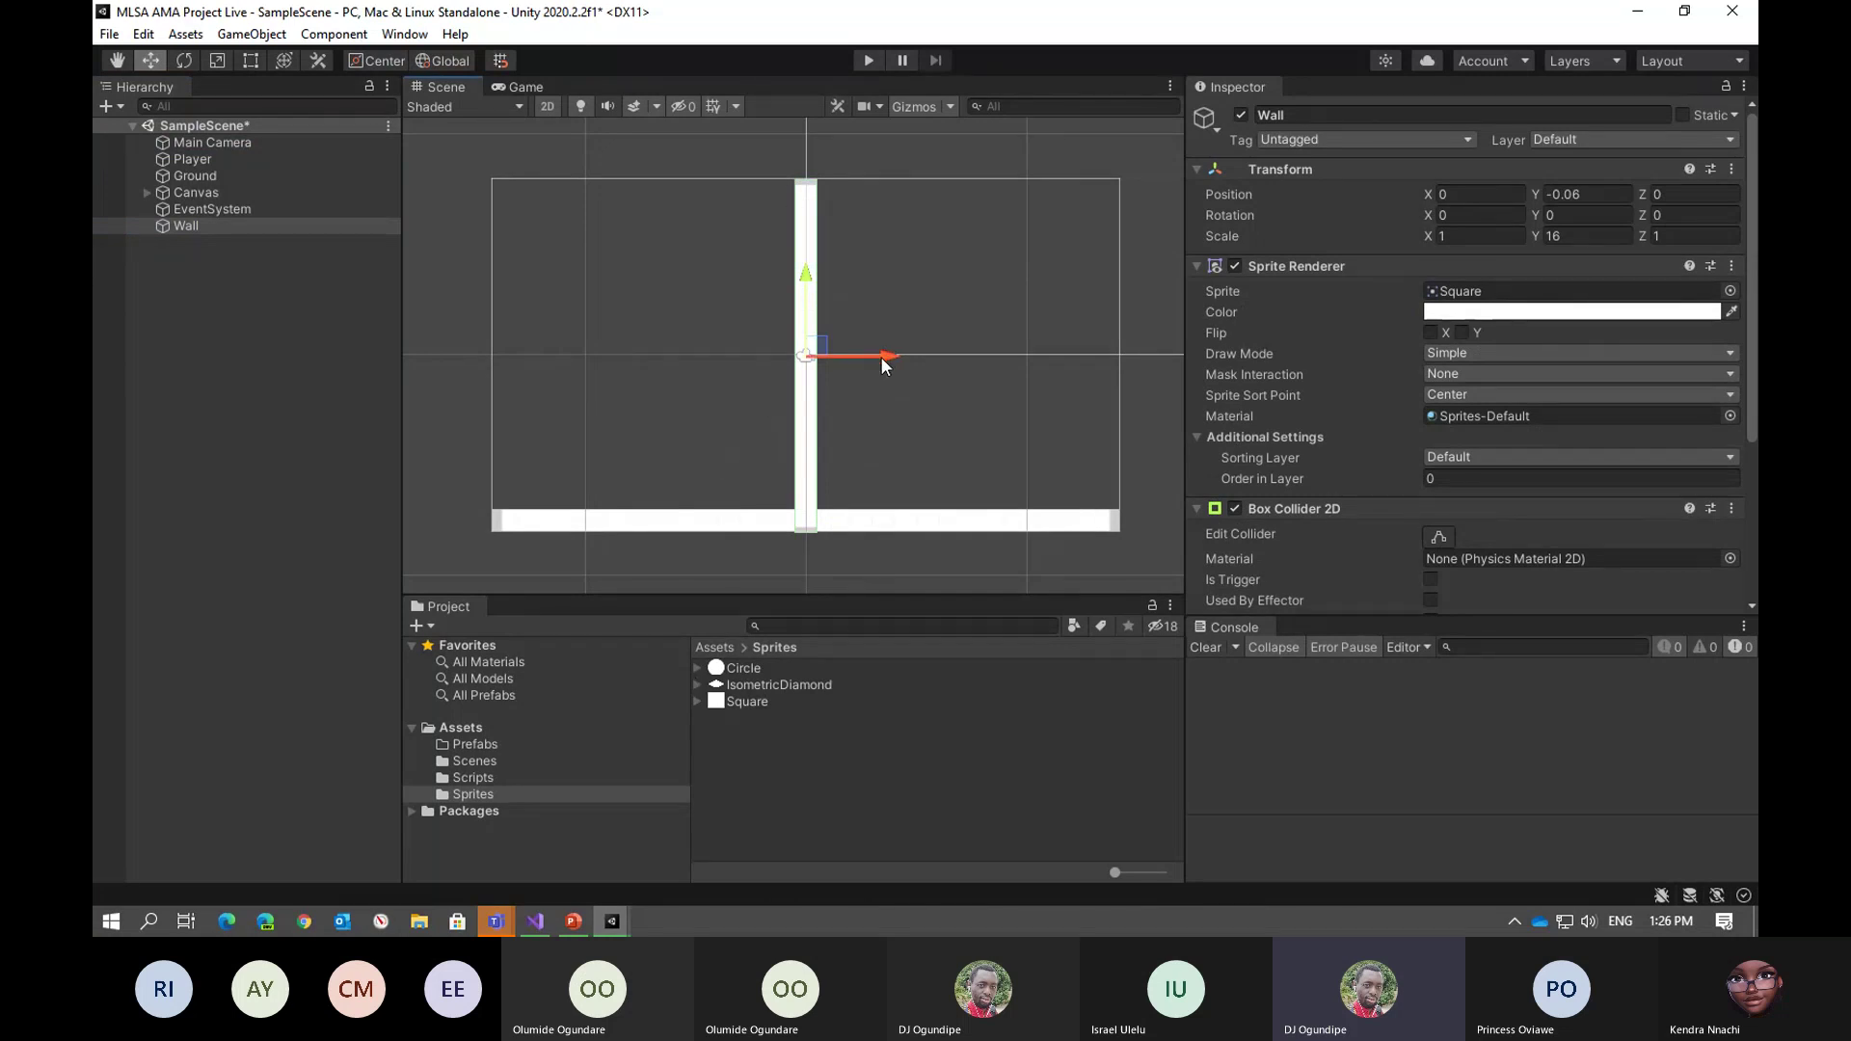
drag(883, 355, 583, 349)
Duplicate the Wall and move the copy to the camera frame's right edge, at about X 13.64
right_click(282, 227)
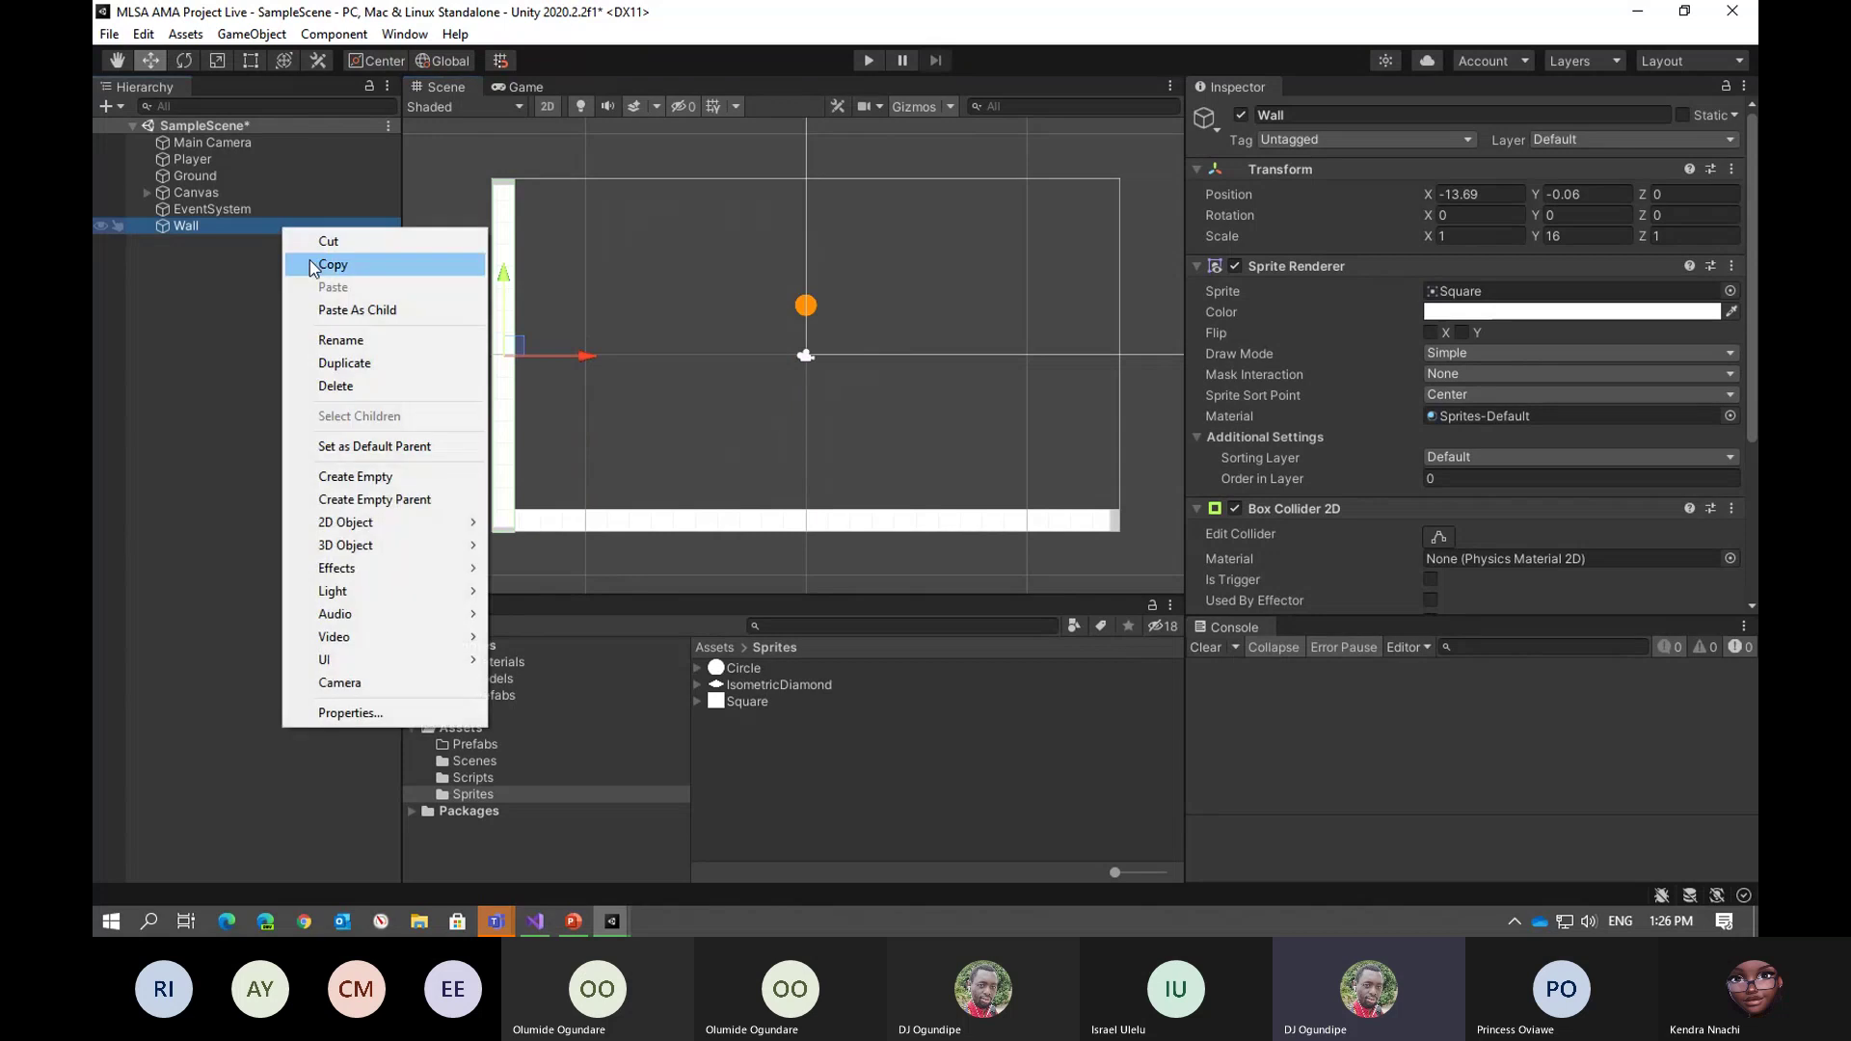
click(349, 363)
drag(592, 349, 1186, 374)
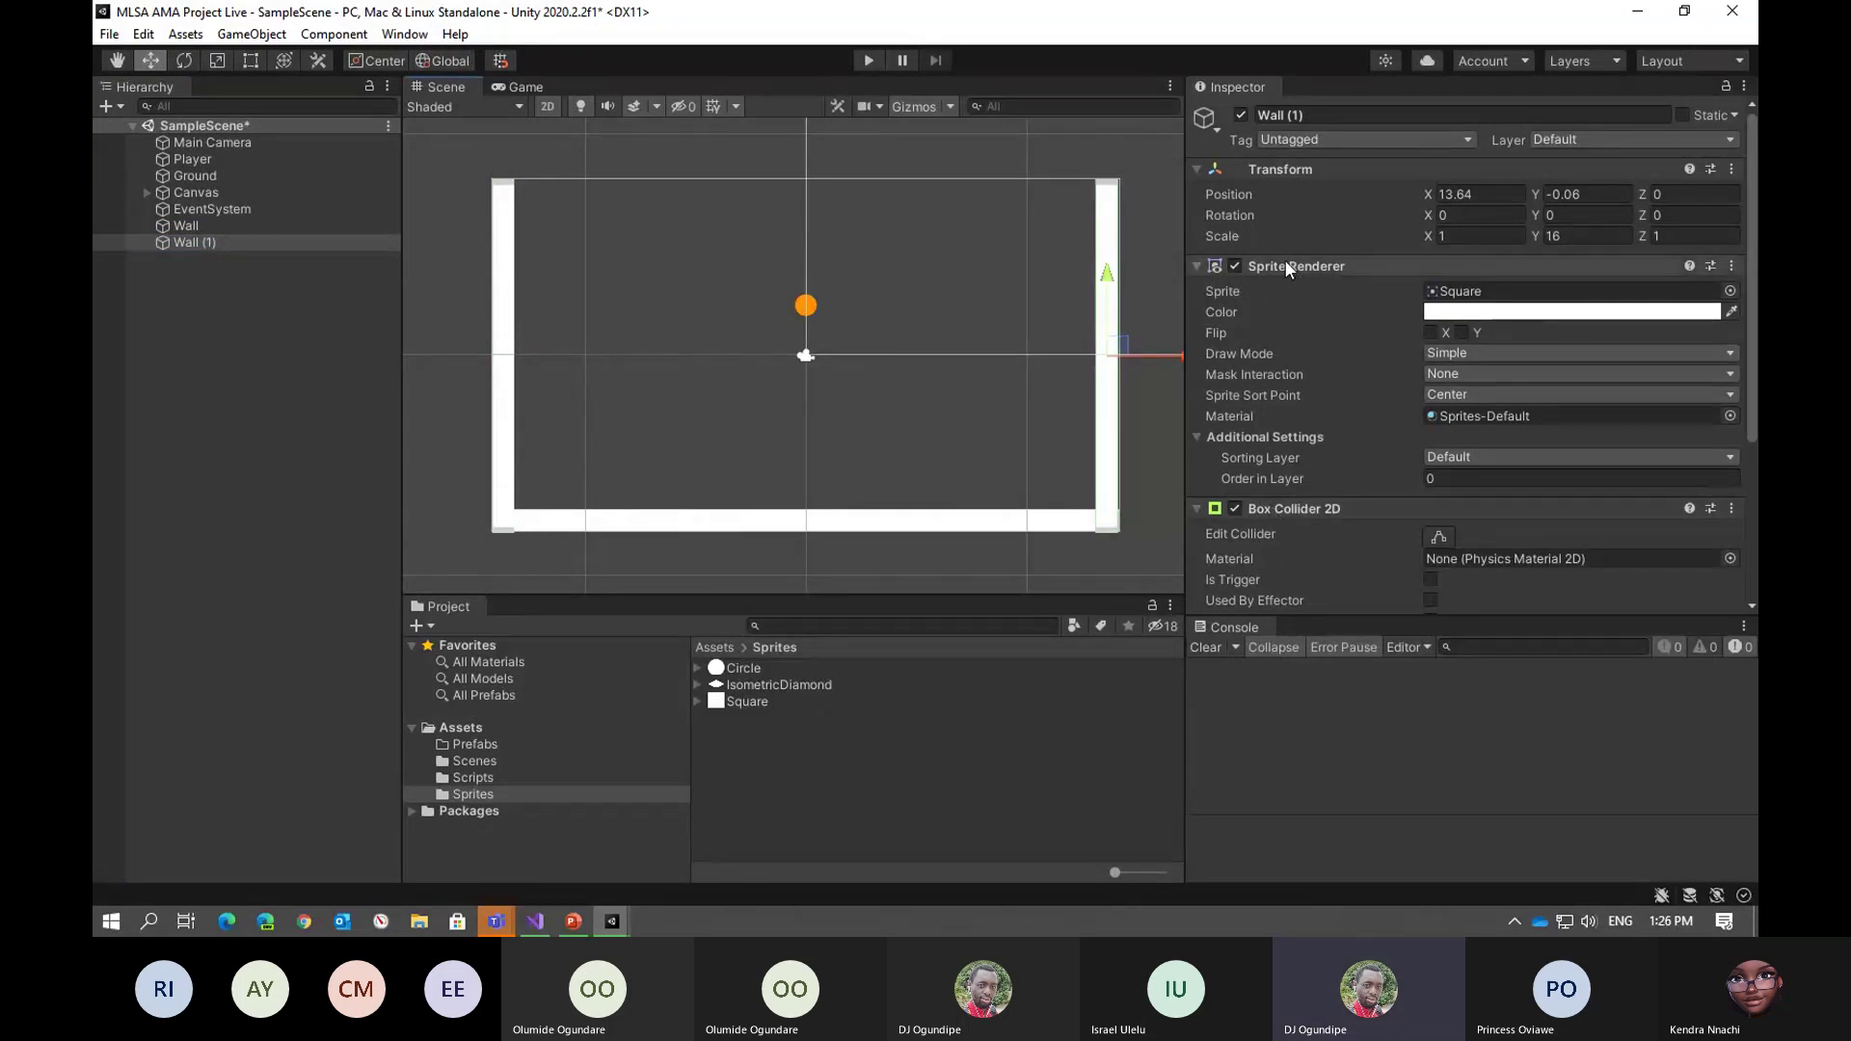
Start a play test, check the Player script's settings and stop the test
key(ctrl+p)
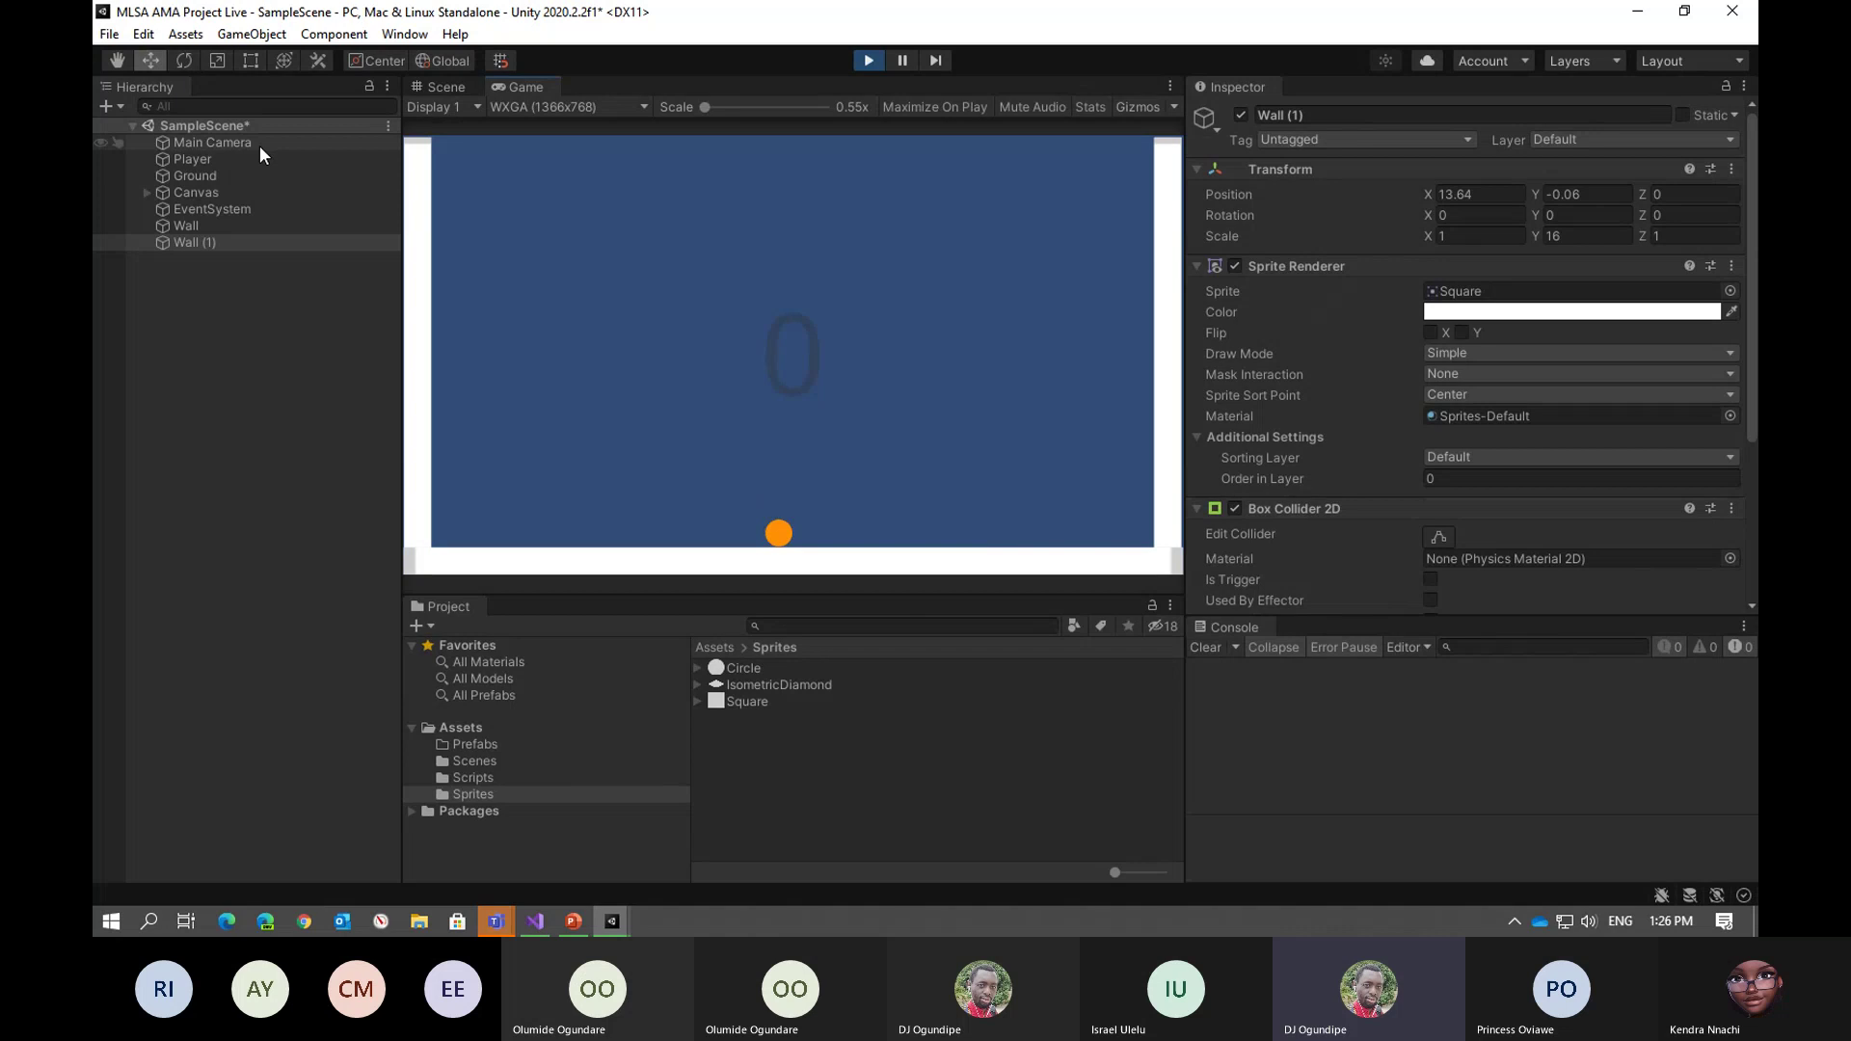
click(197, 160)
scroll(1396, 422, down, 2)
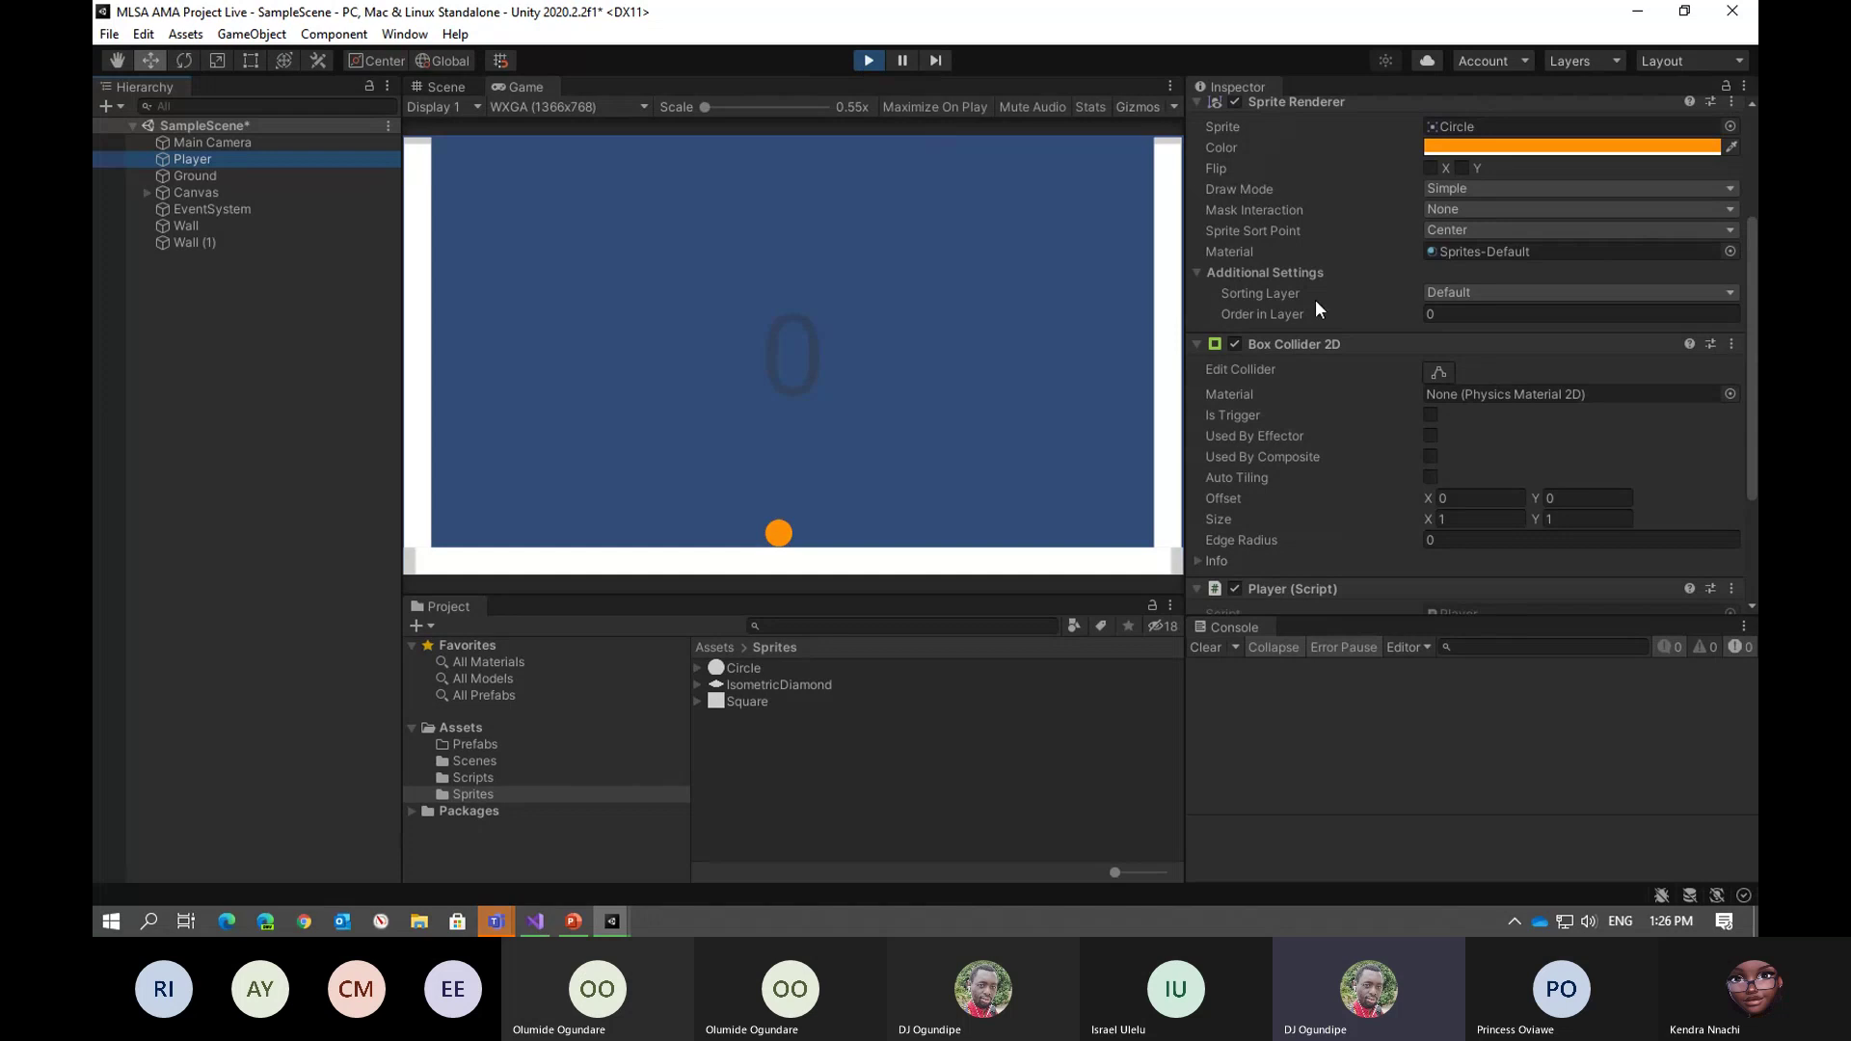
scroll(1315, 299, down, 3)
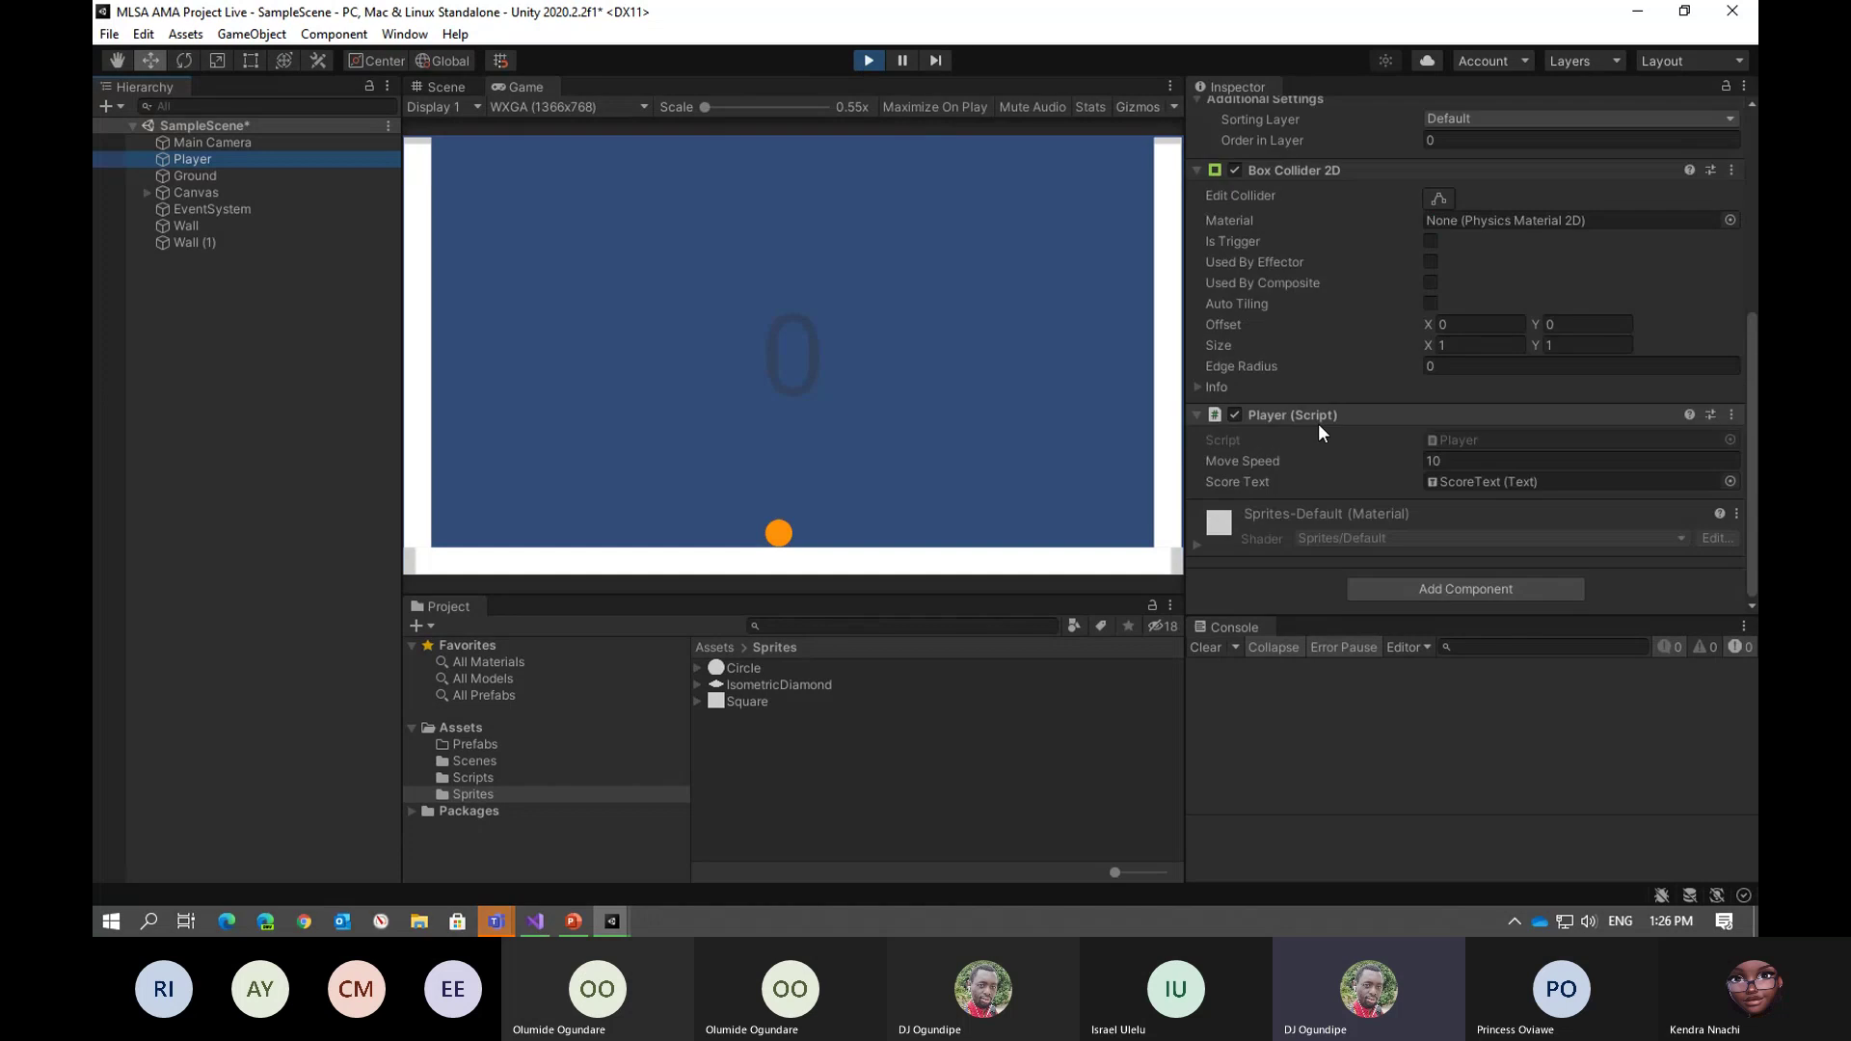
click(868, 60)
Set the Player's Move Speed to 250 outside play mode and save the scene
click(1453, 460)
text(250)
key(ctrl+s)
Play the game, move the Player left and right between the walls, and stop the test
click(867, 60)
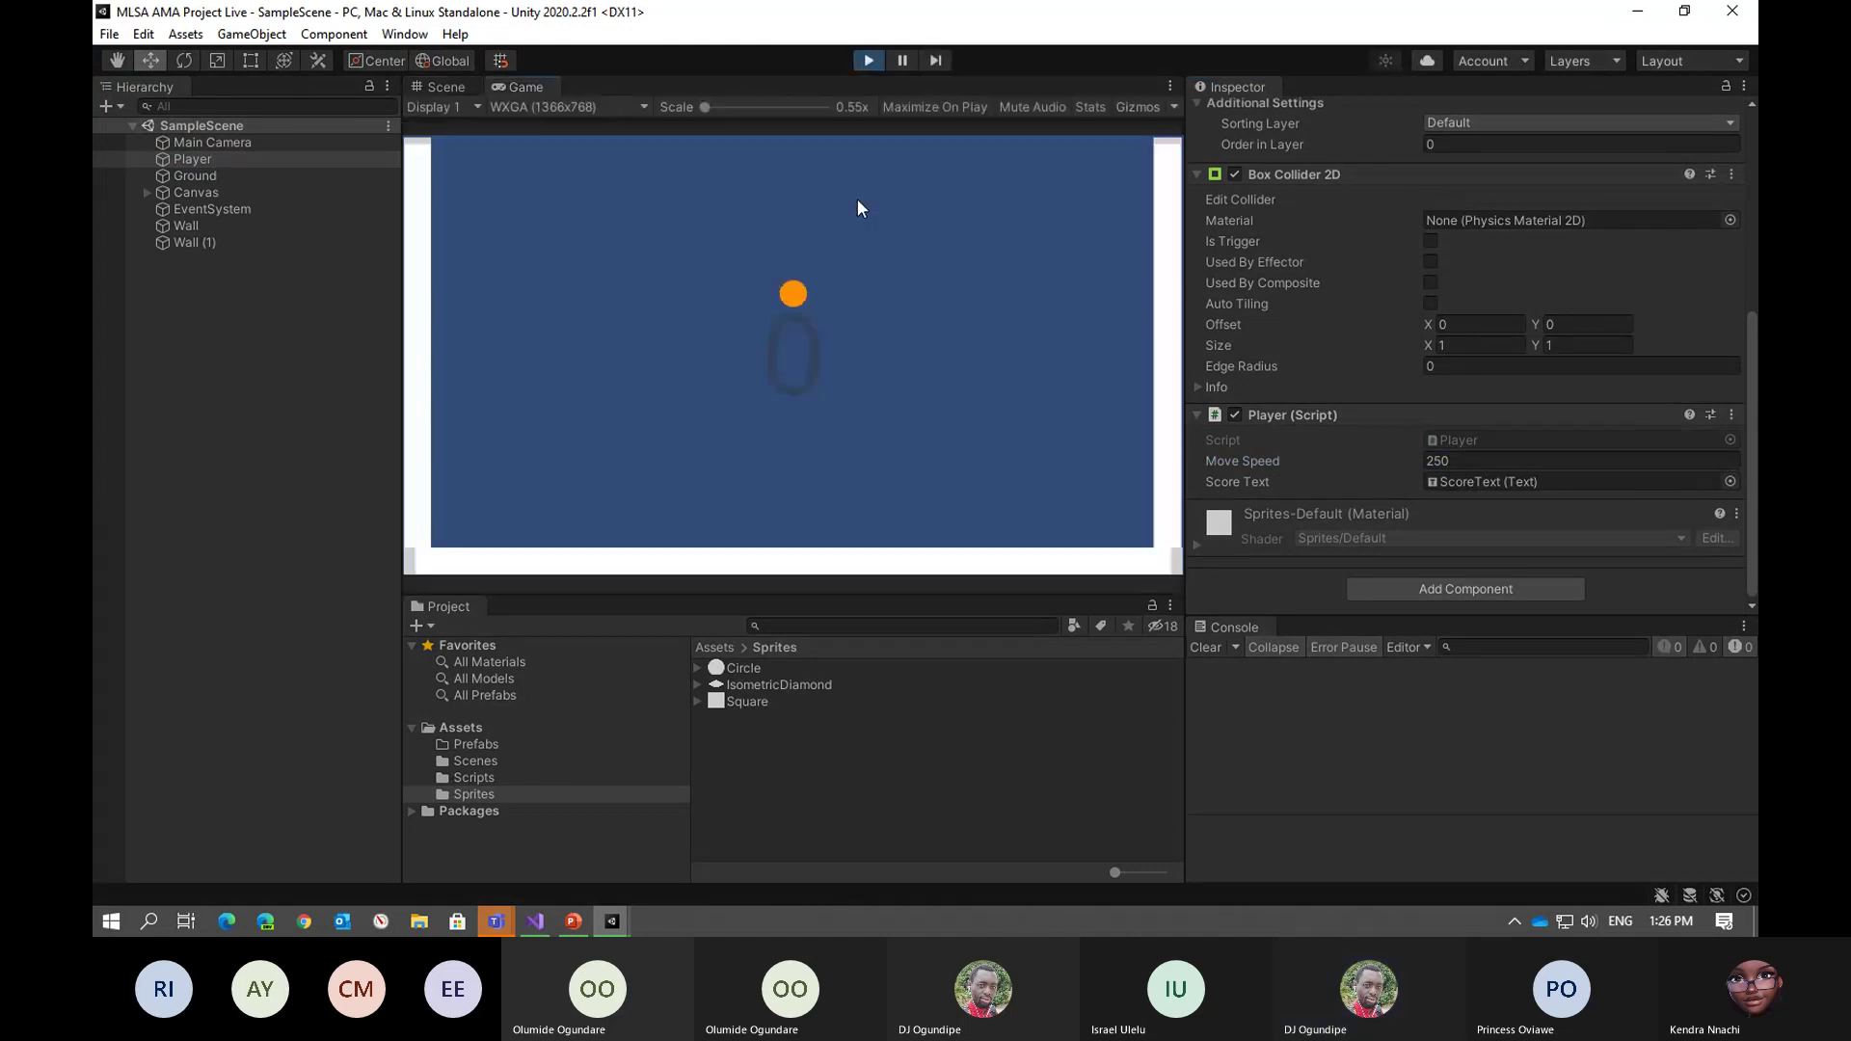
key(Left)
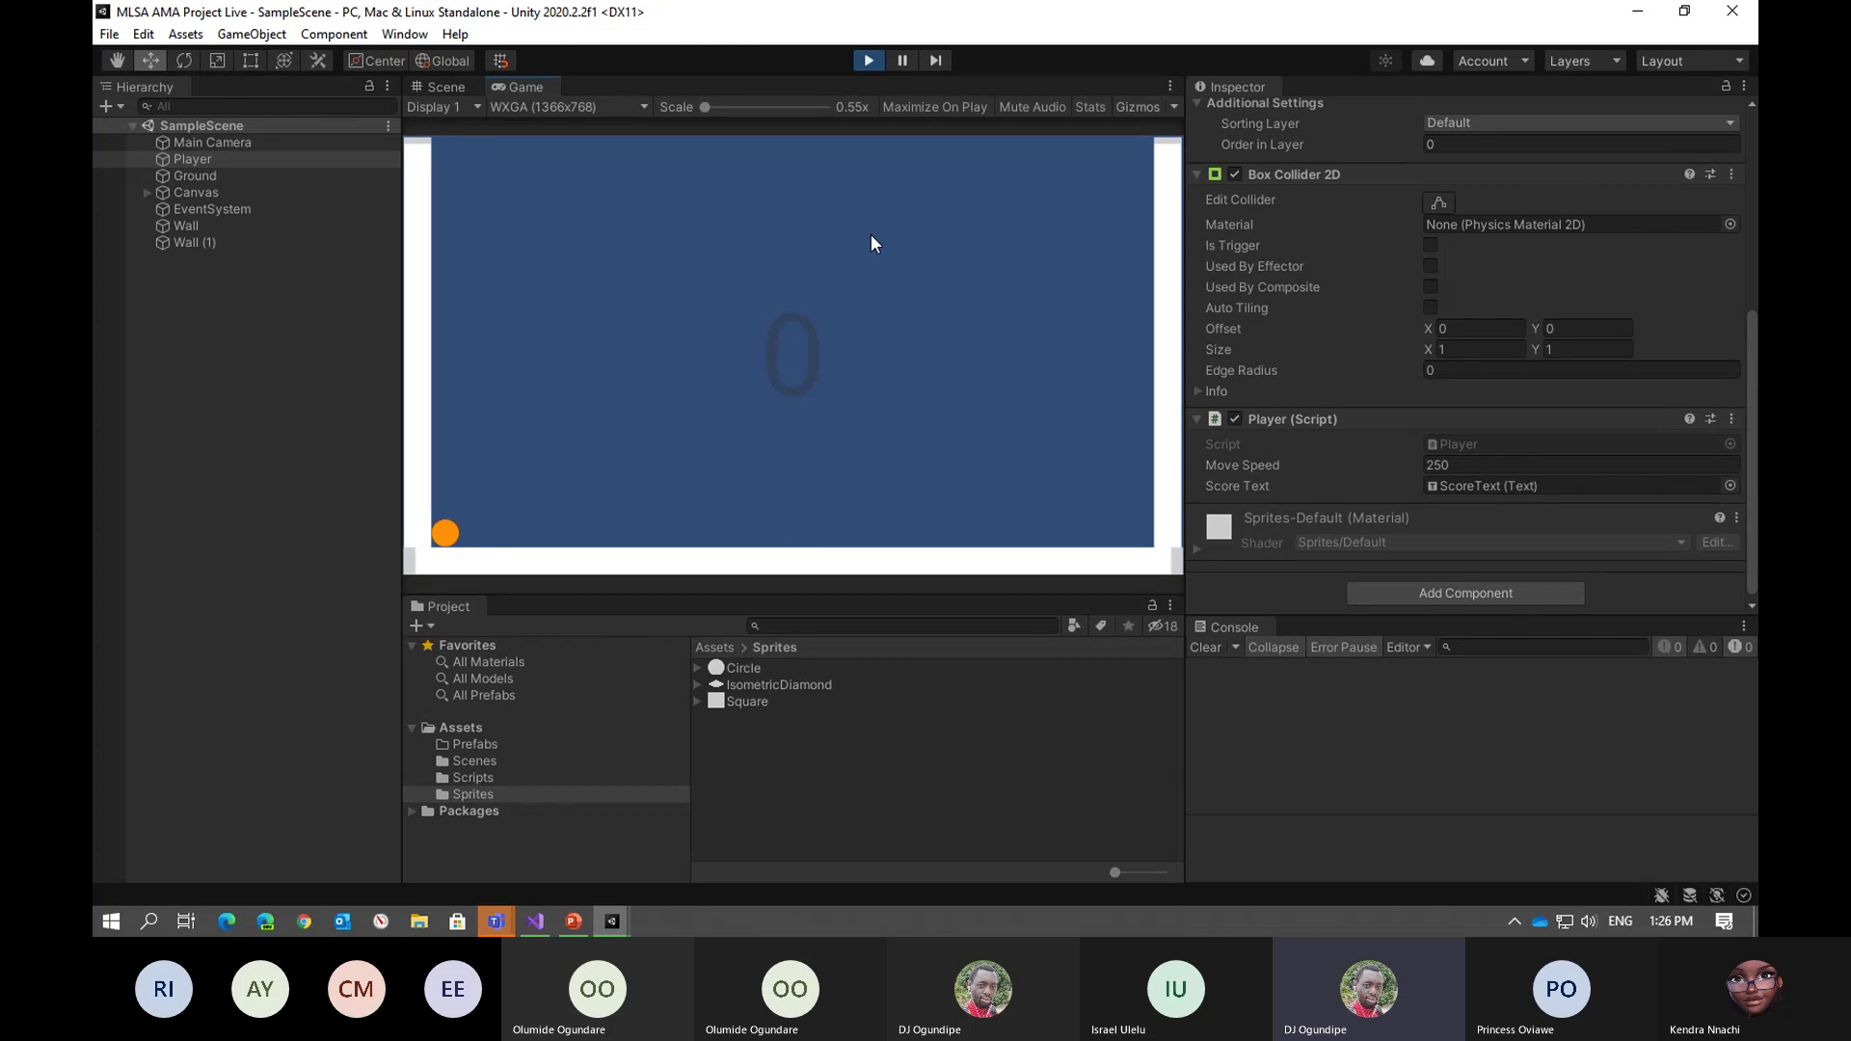
key(Right)
key(Left)
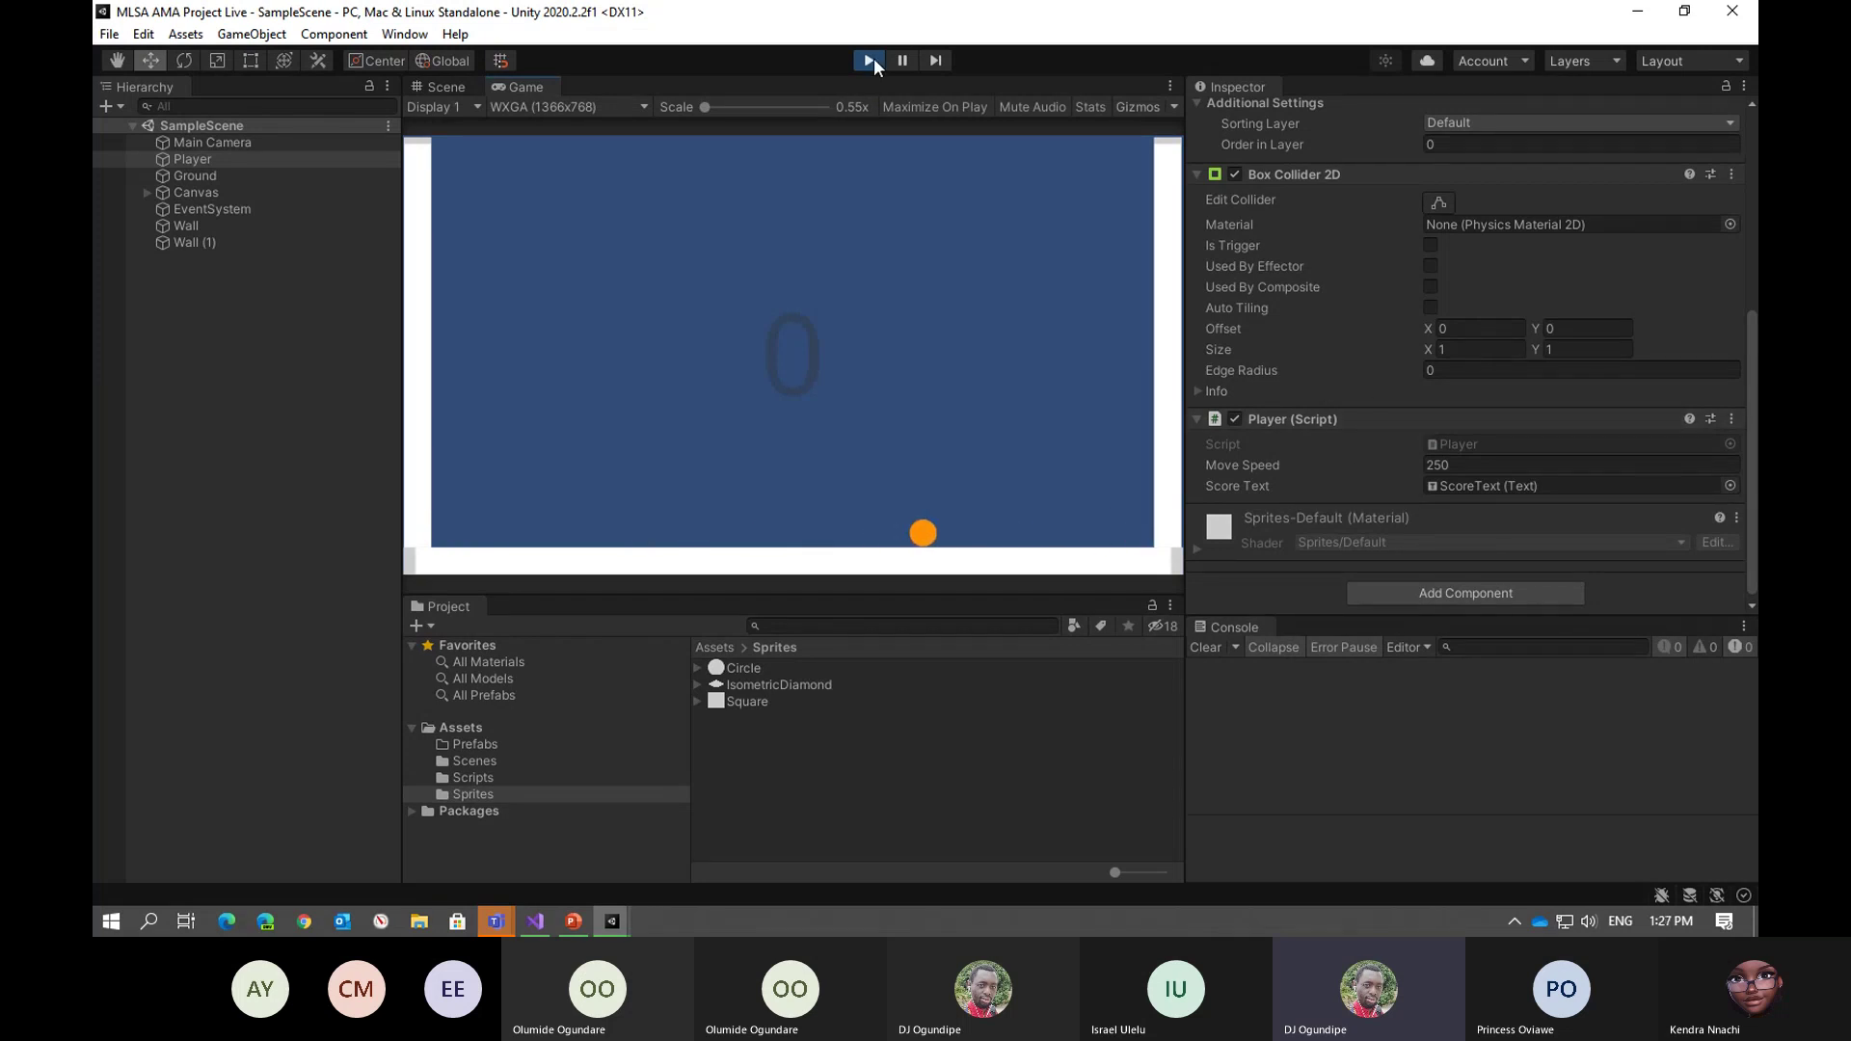
click(871, 59)
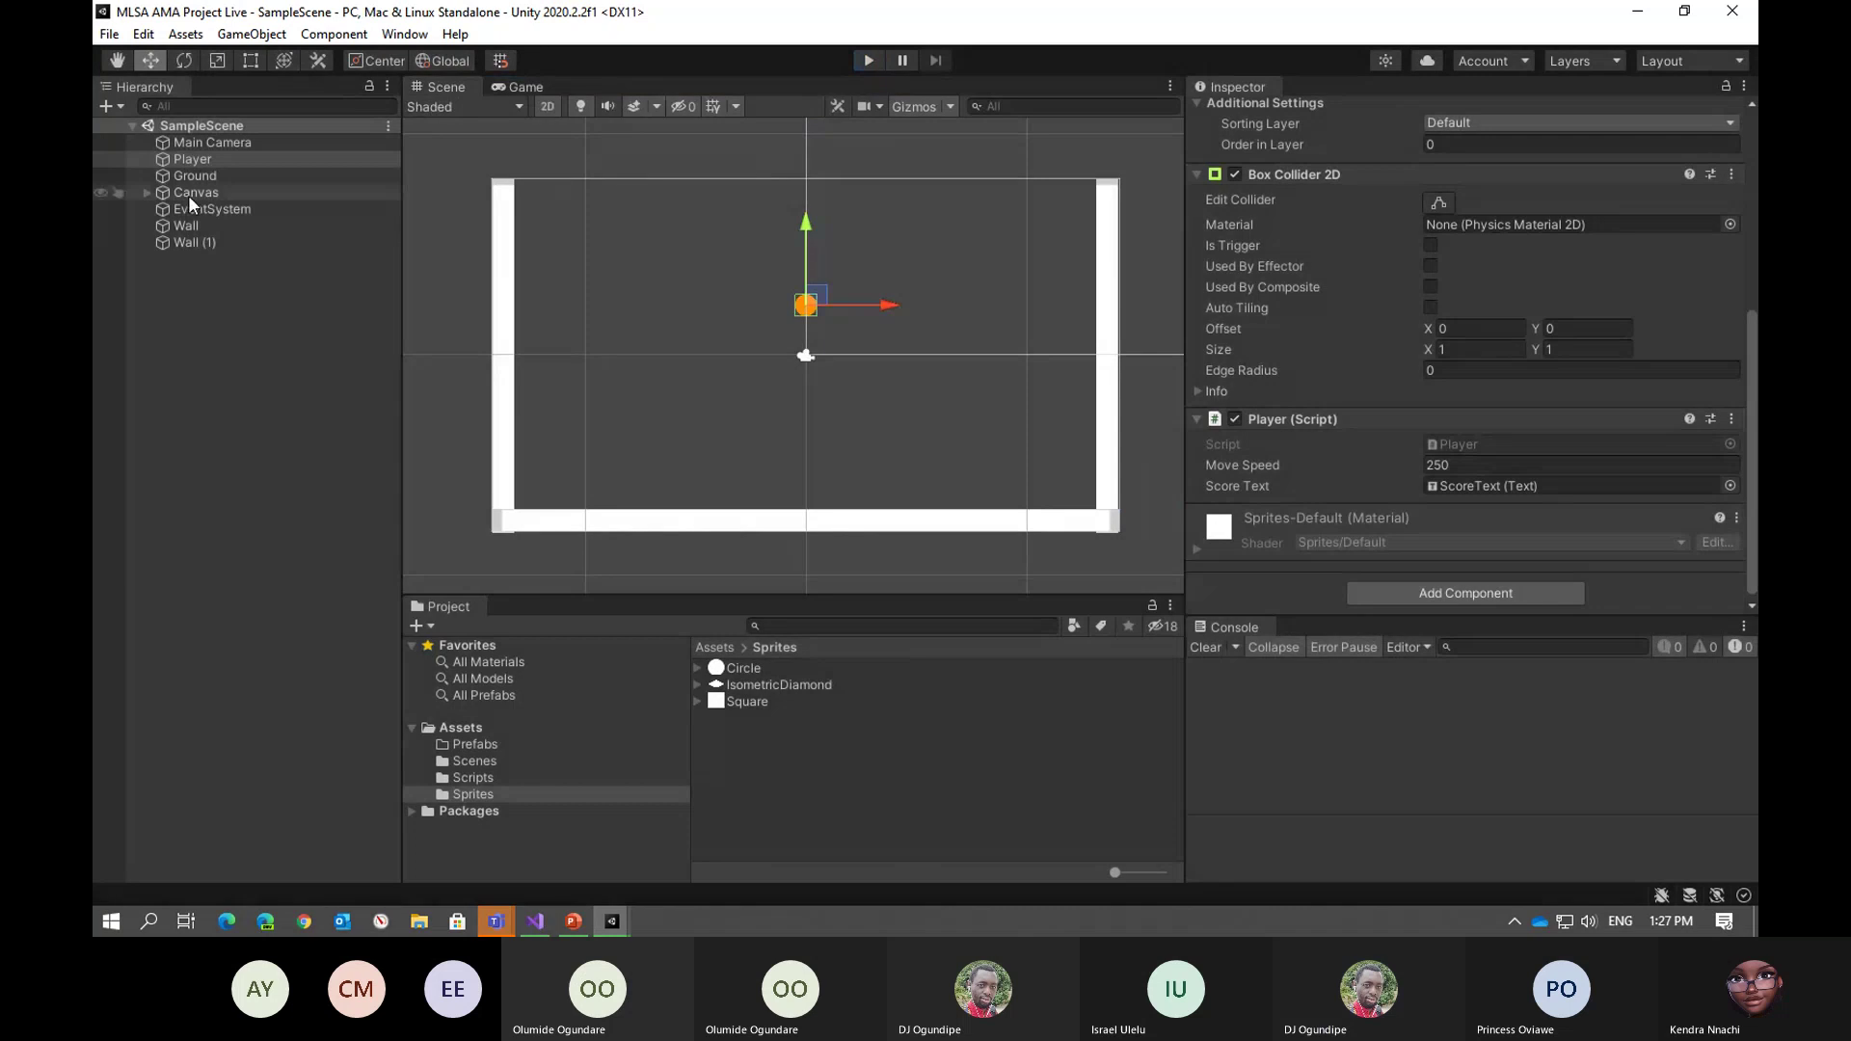
Create an empty object in the scene and name it CollectableItem
click(216, 288)
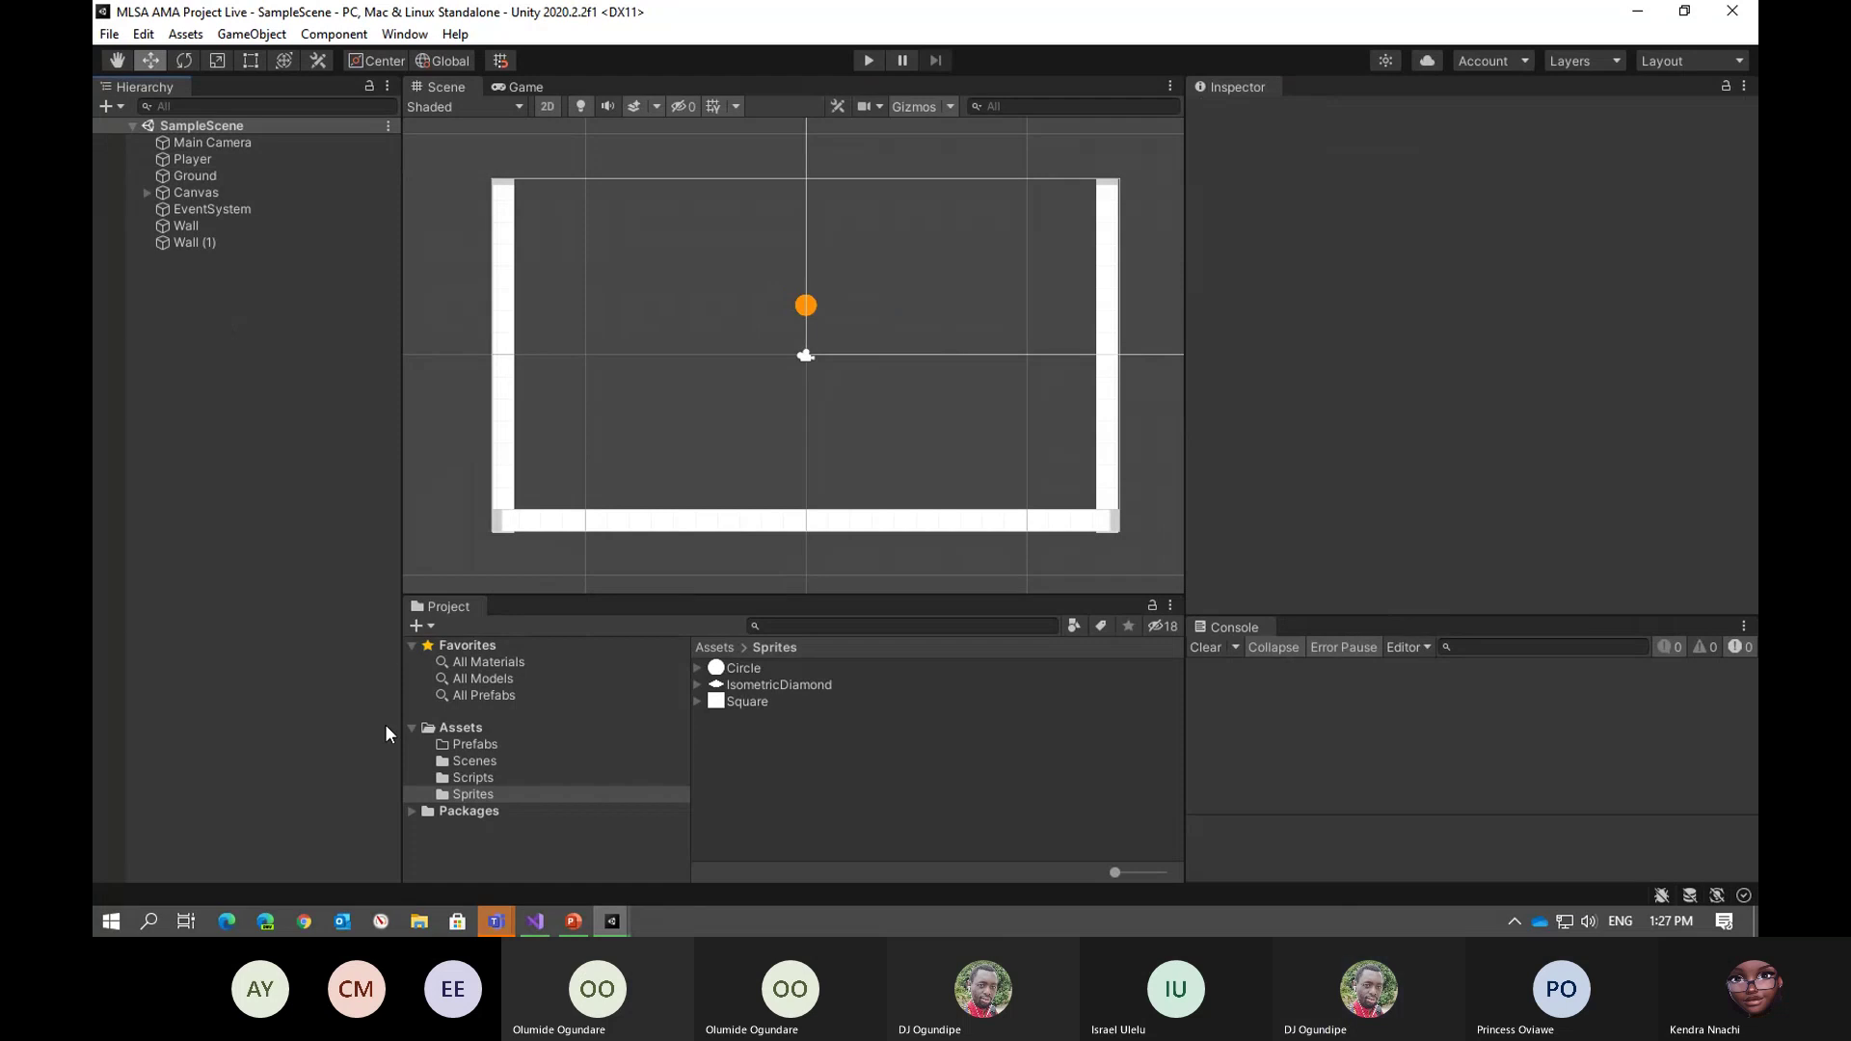
right_click(197, 298)
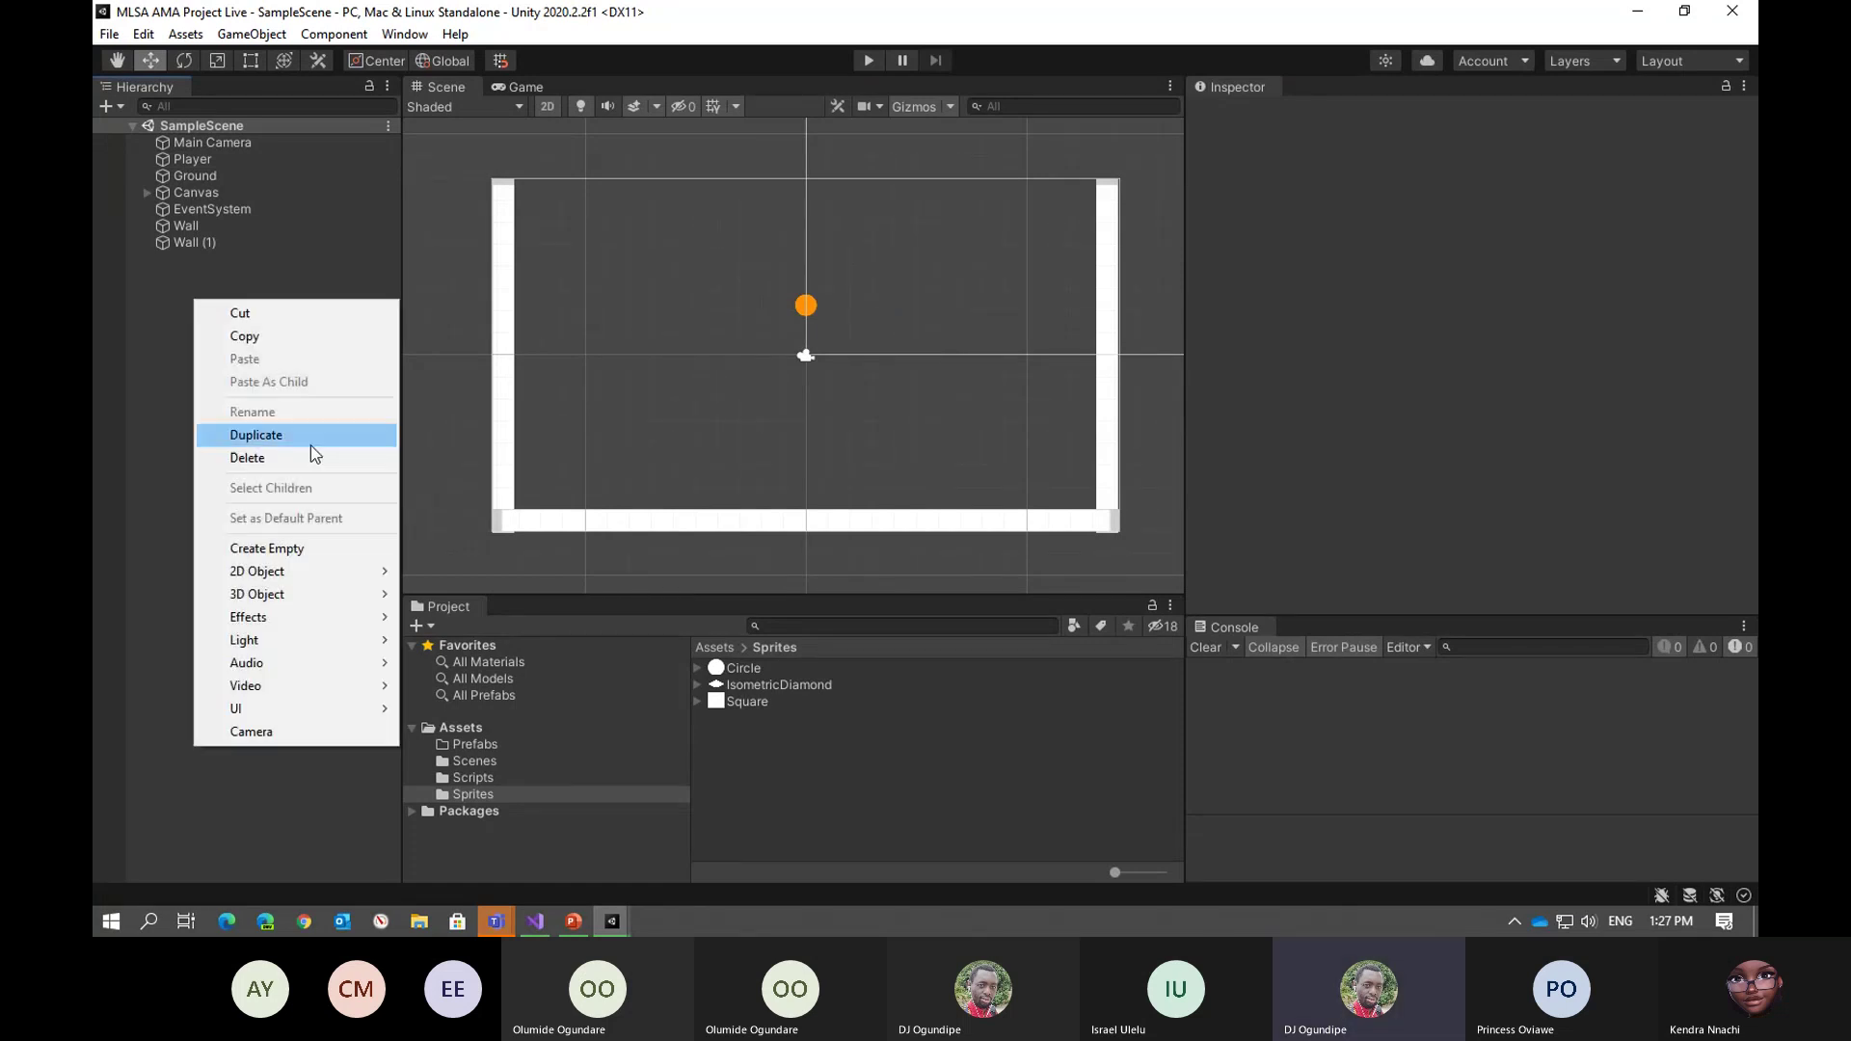
click(314, 547)
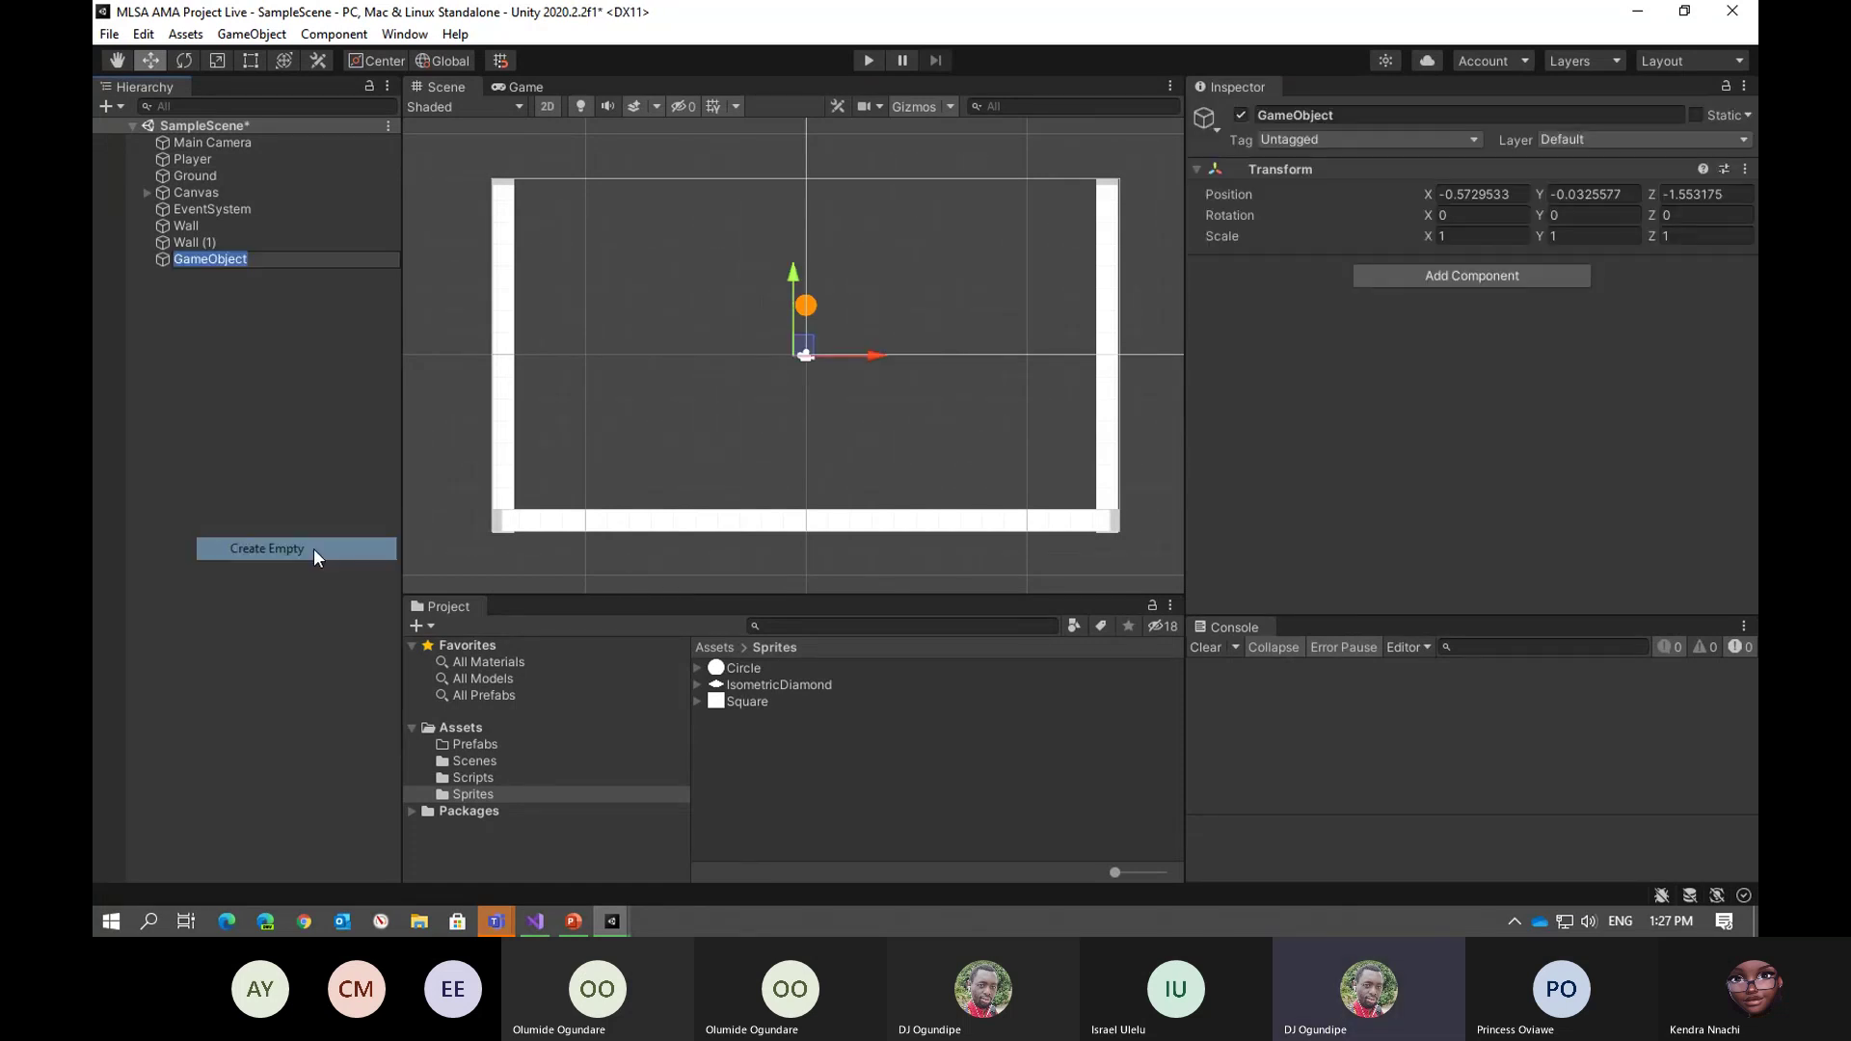
click(1420, 97)
click(1422, 107)
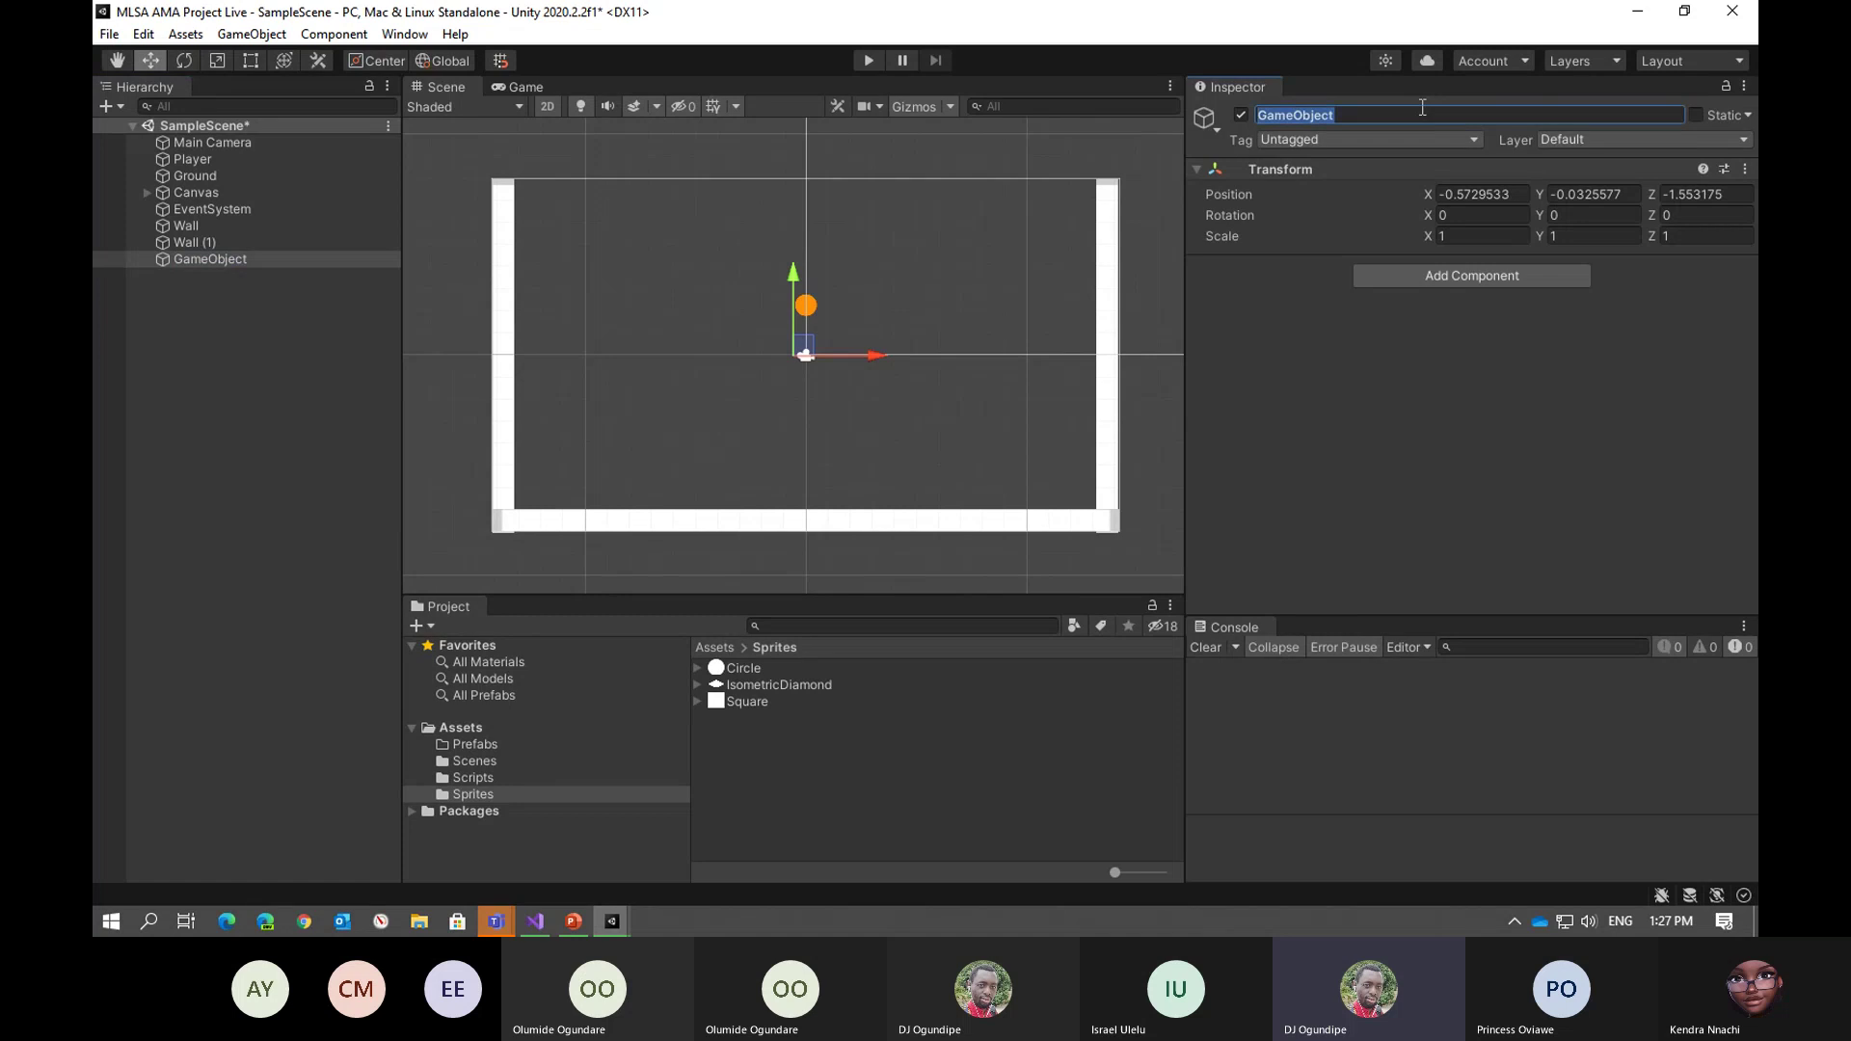
text(CollectableItem)
key(Return)
Reset the CollectableItem's Transform to its default position
click(1292, 160)
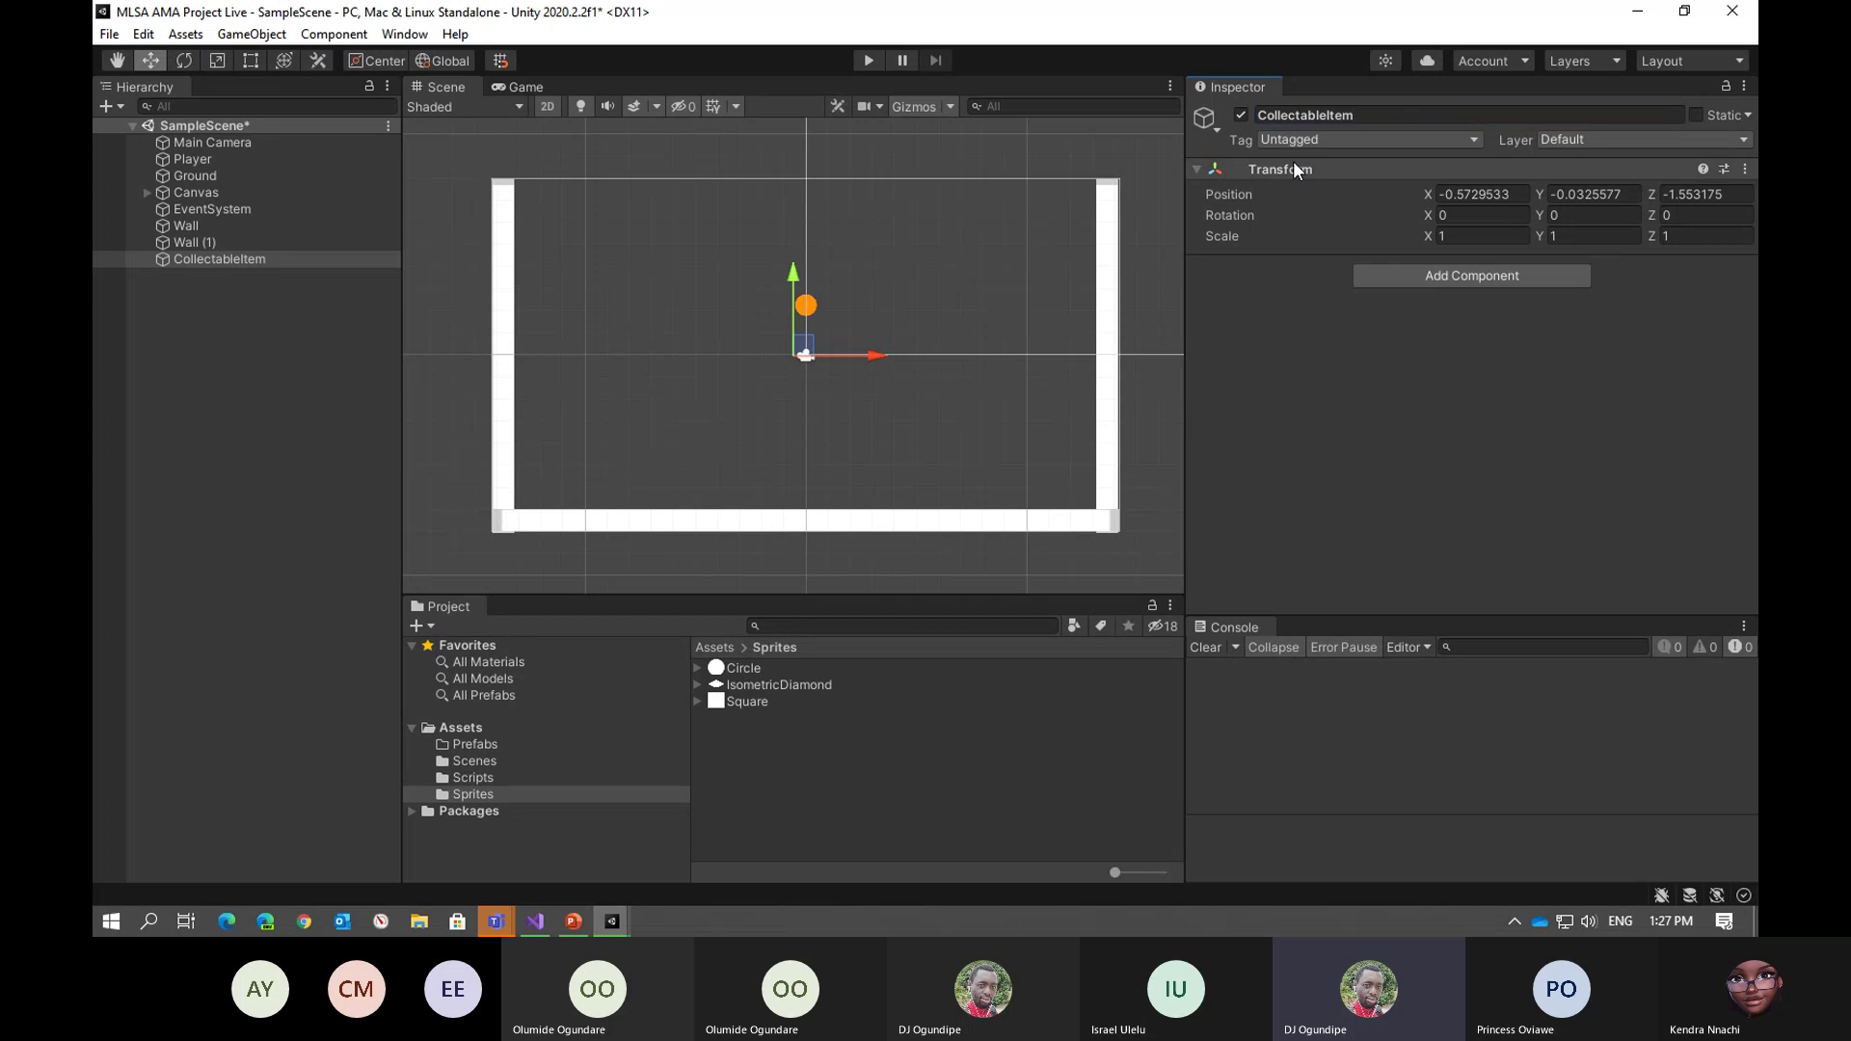
right_click(1297, 183)
click(1351, 191)
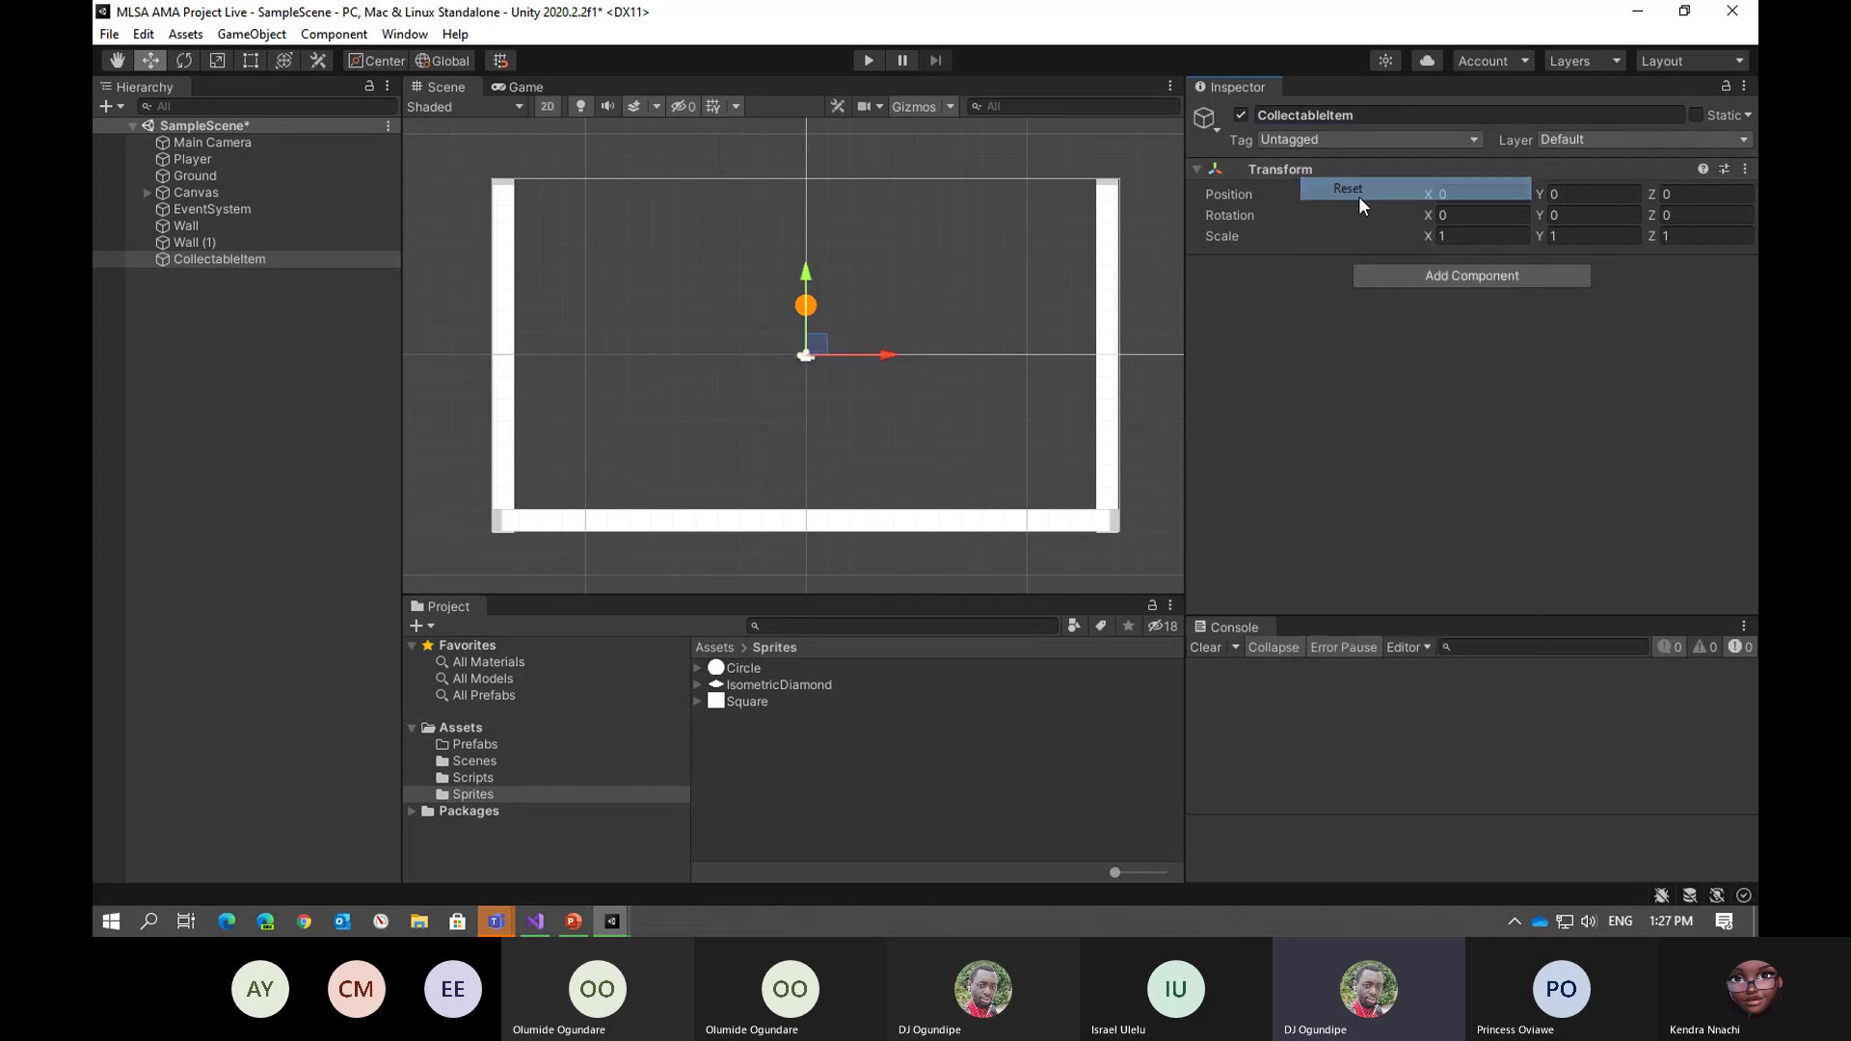
Add the Collectable Item script to the CollectableItem and collapse its Sprite Renderer and Circle Collider 2D components
click(1432, 275)
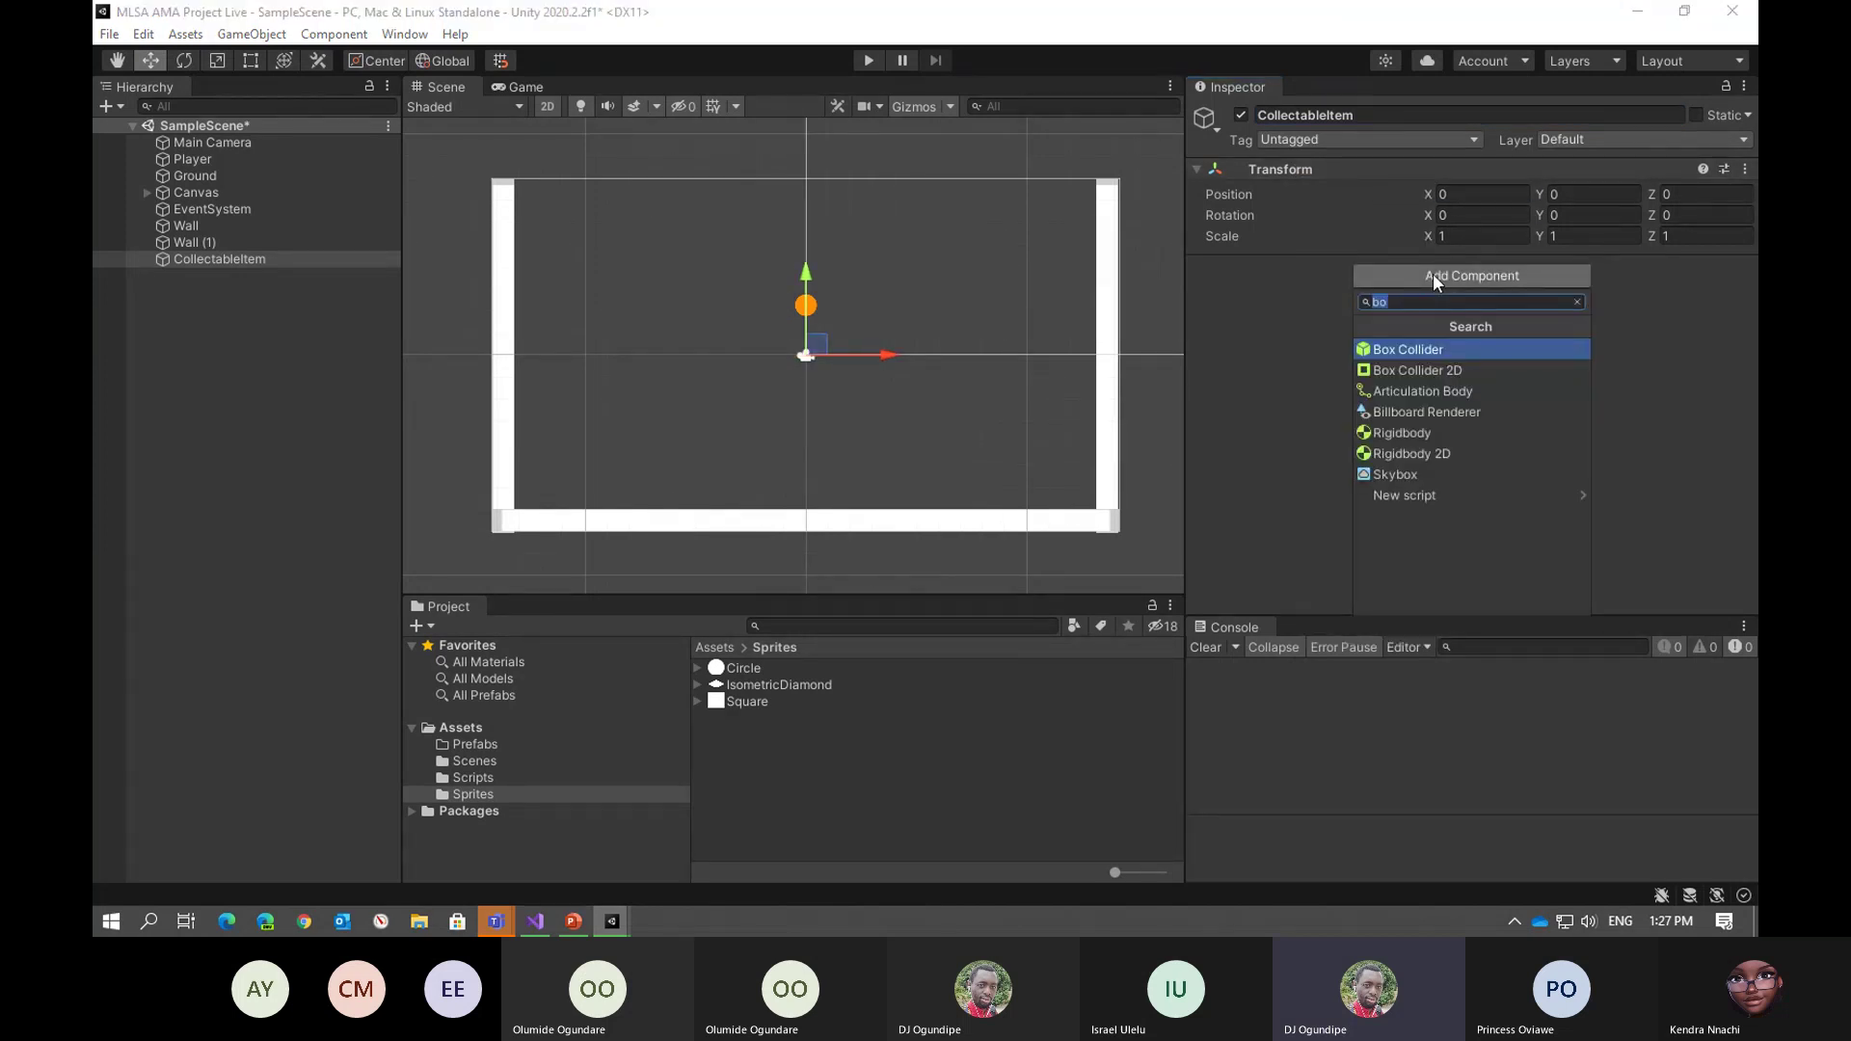
text(colle)
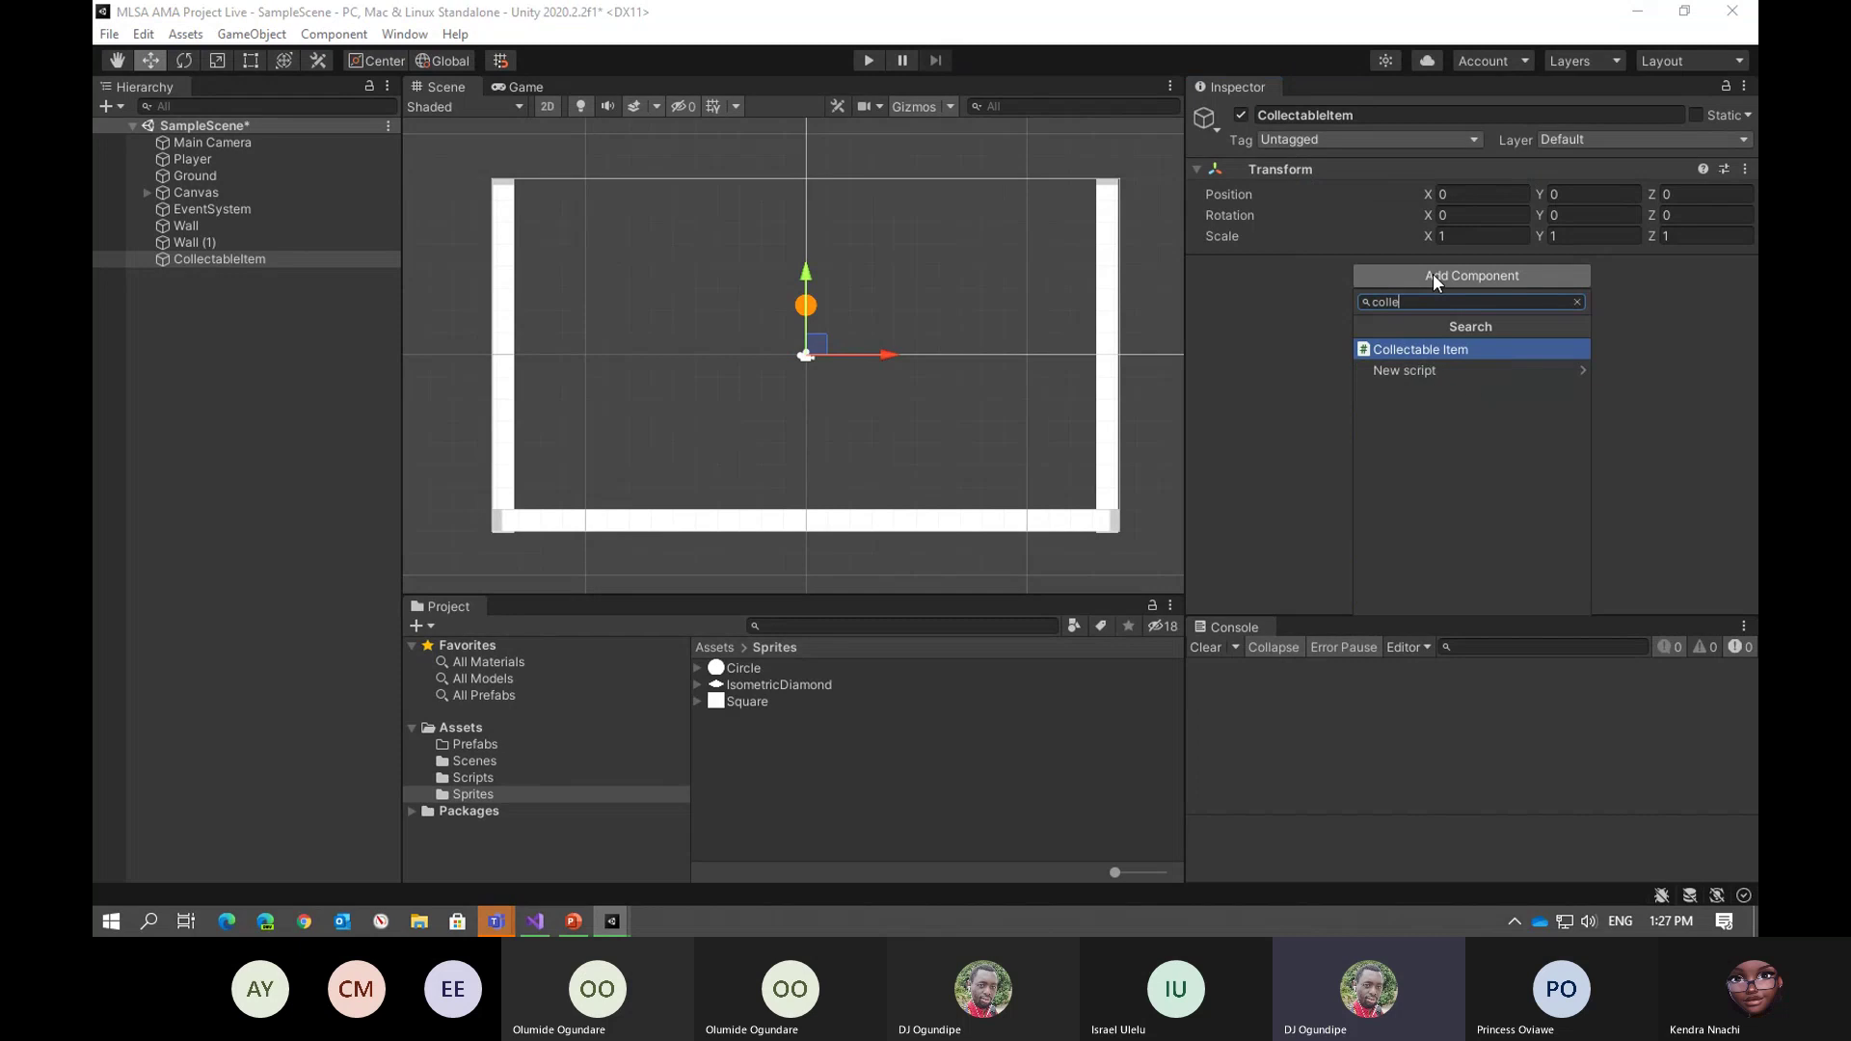
key(Return)
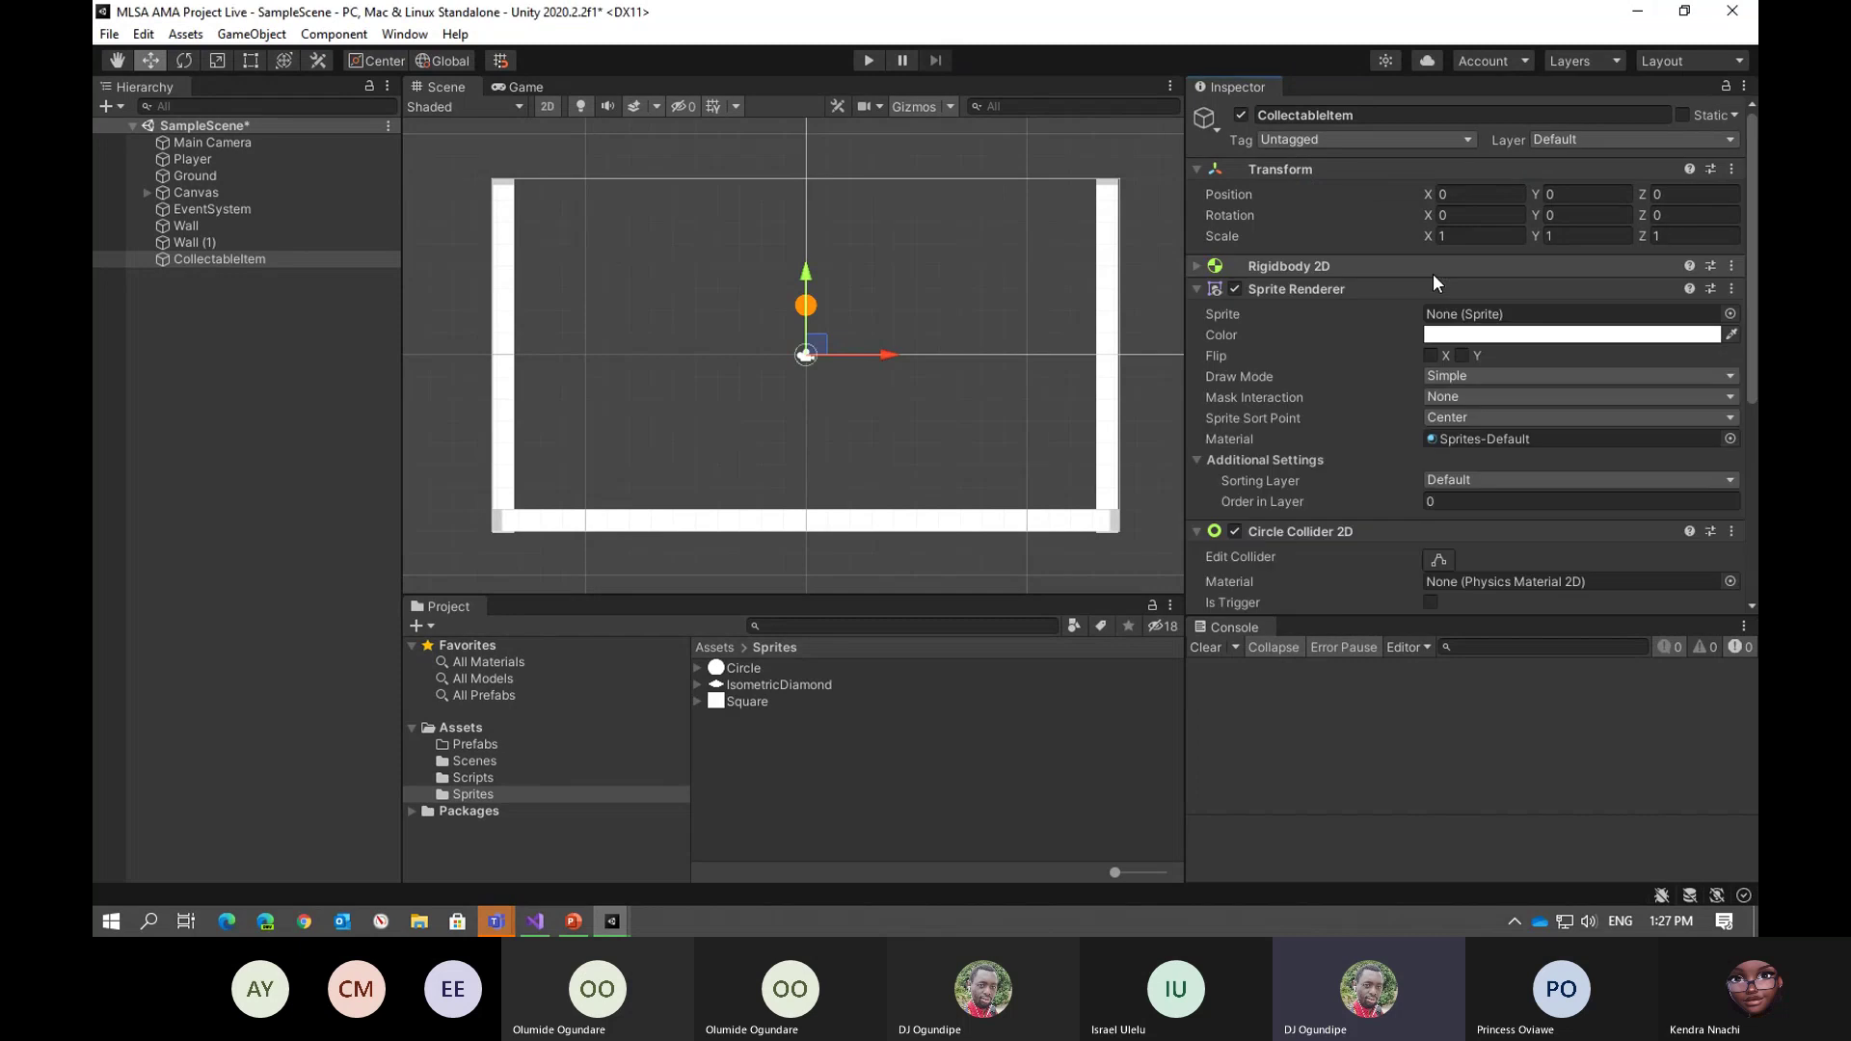
click(1197, 290)
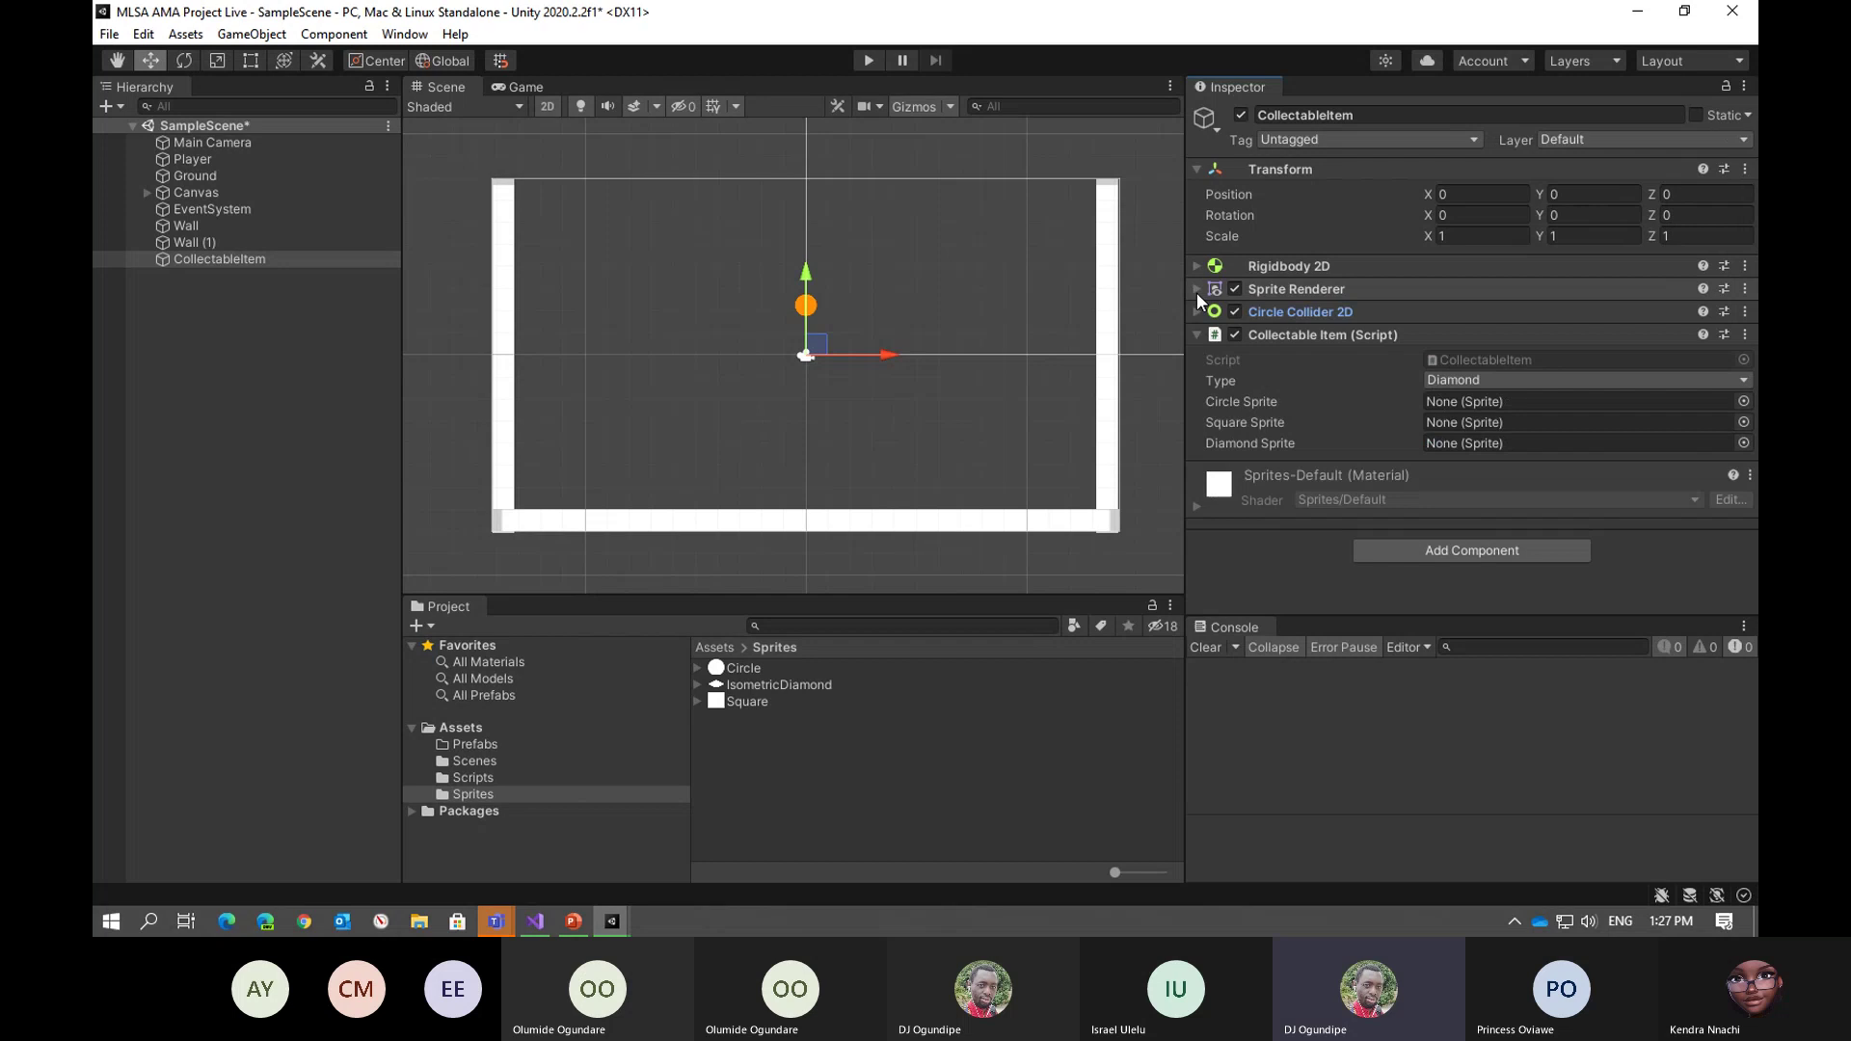
click(1199, 309)
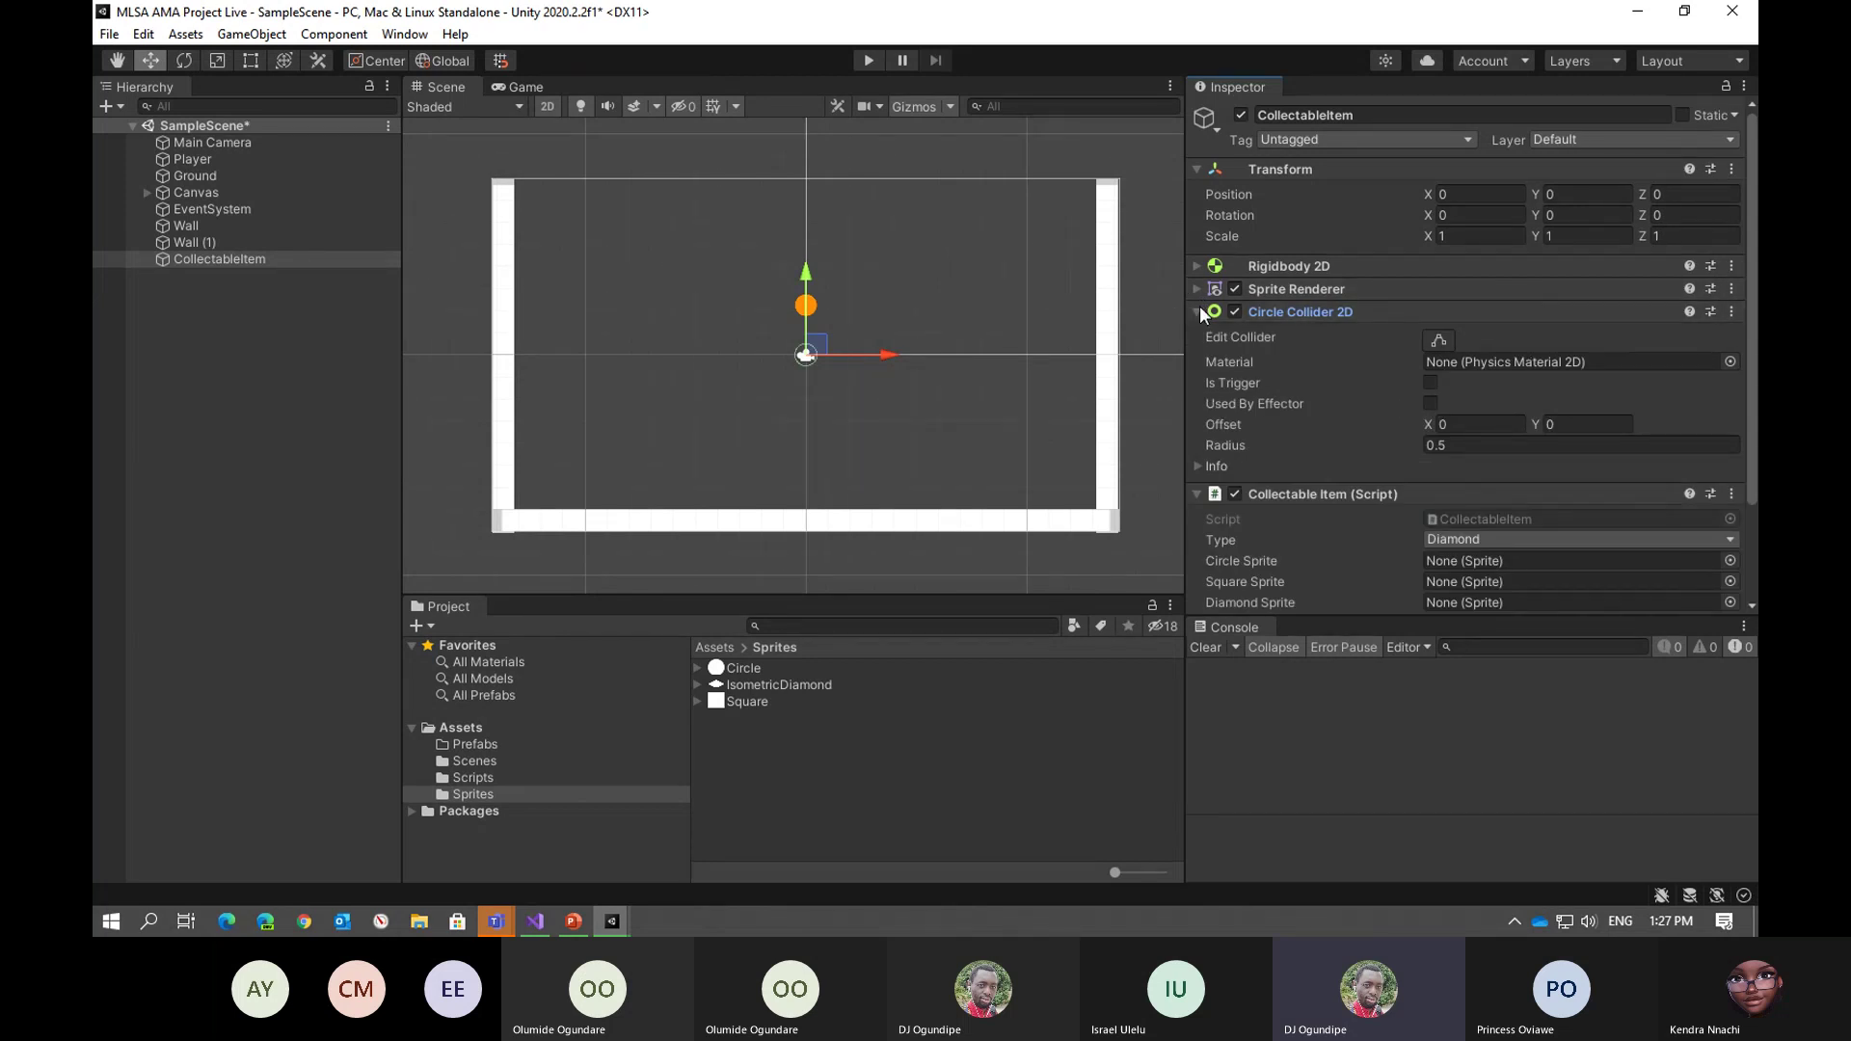
click(1198, 311)
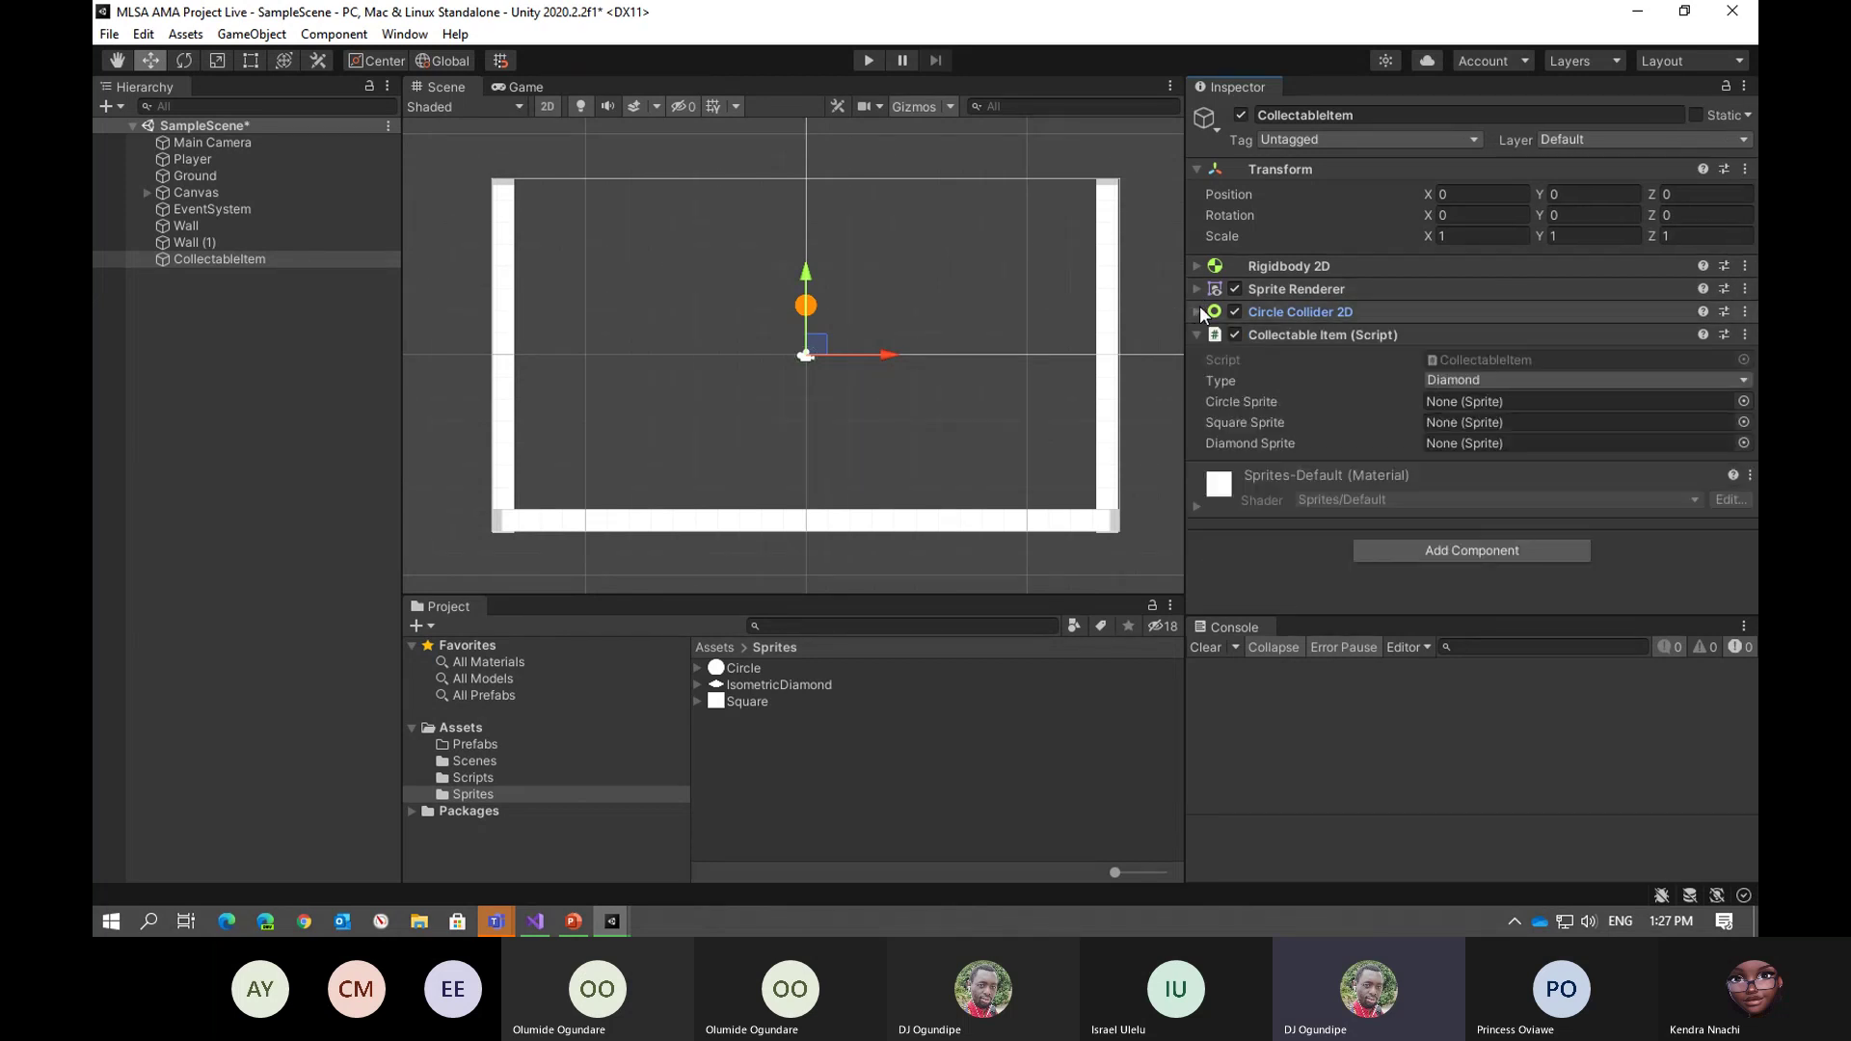
Assign the Circle, Square and Isometric Diamond sprites to the Collectable Item script's Circle, Square and Diamond Sprite fields
click(1742, 402)
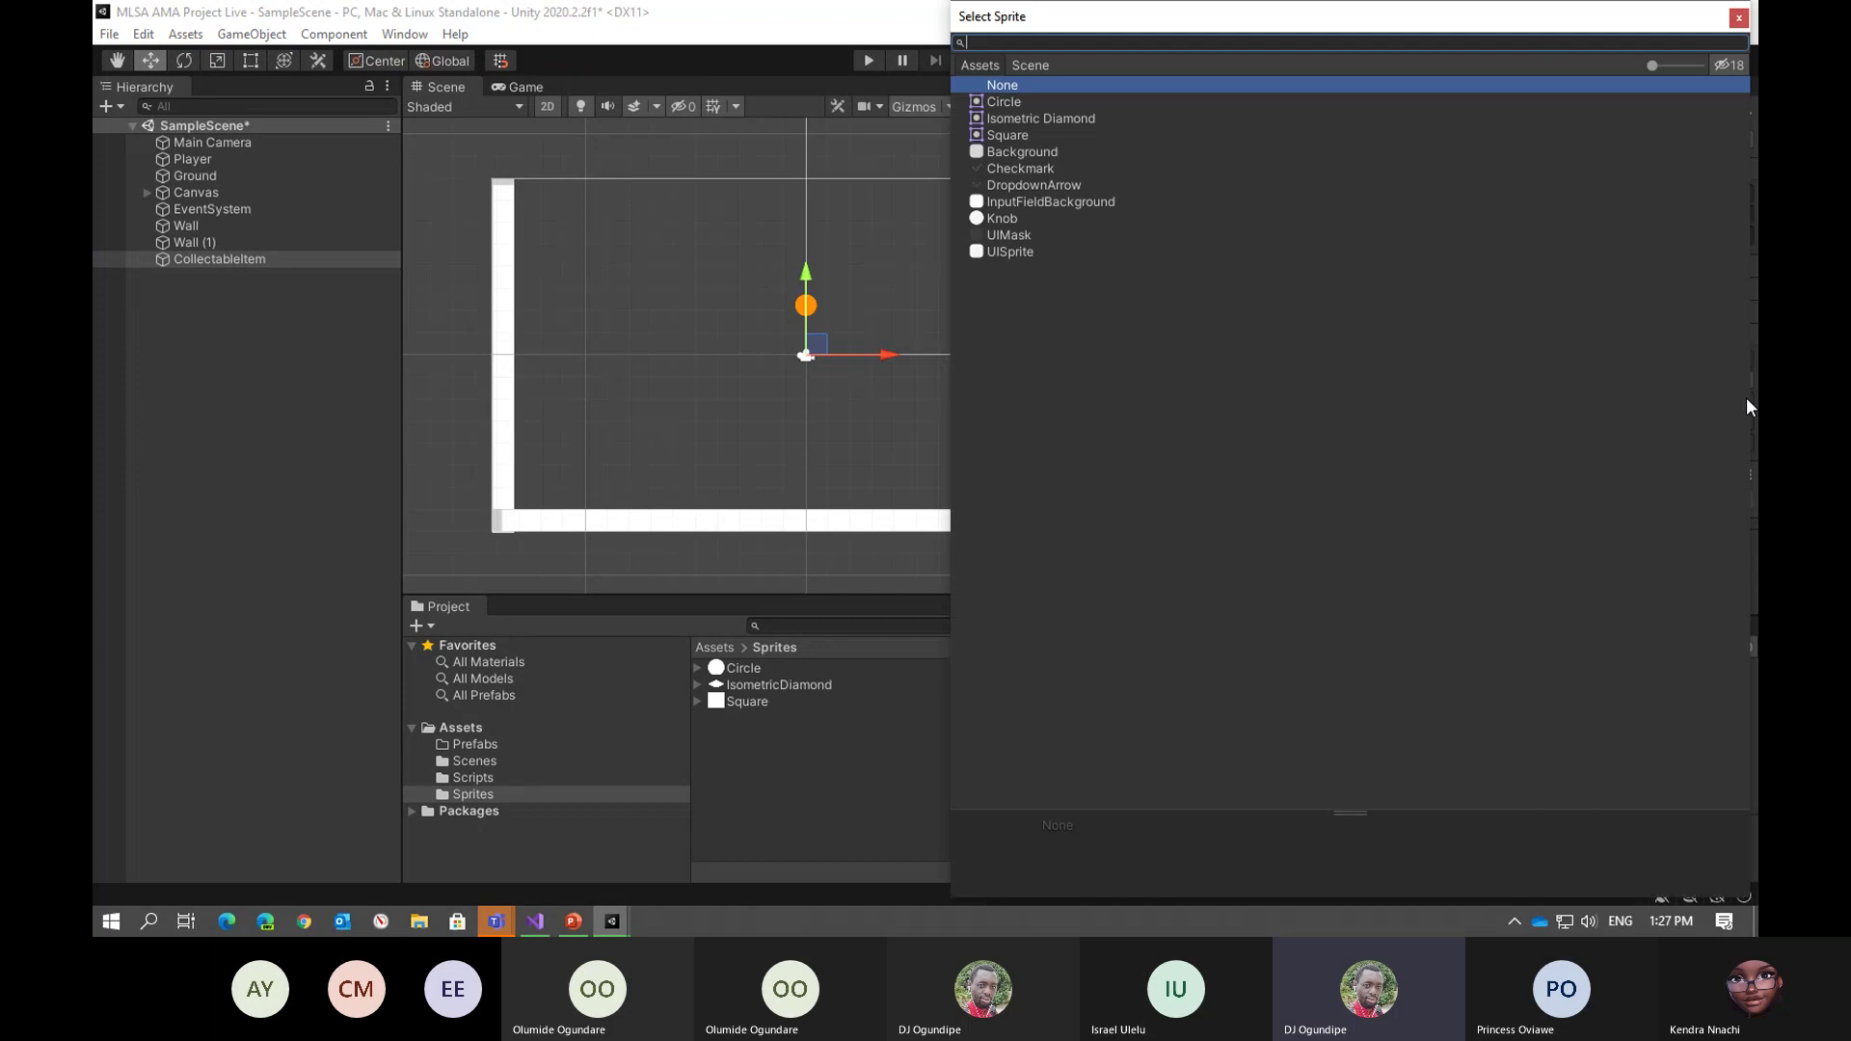
double_click(1004, 100)
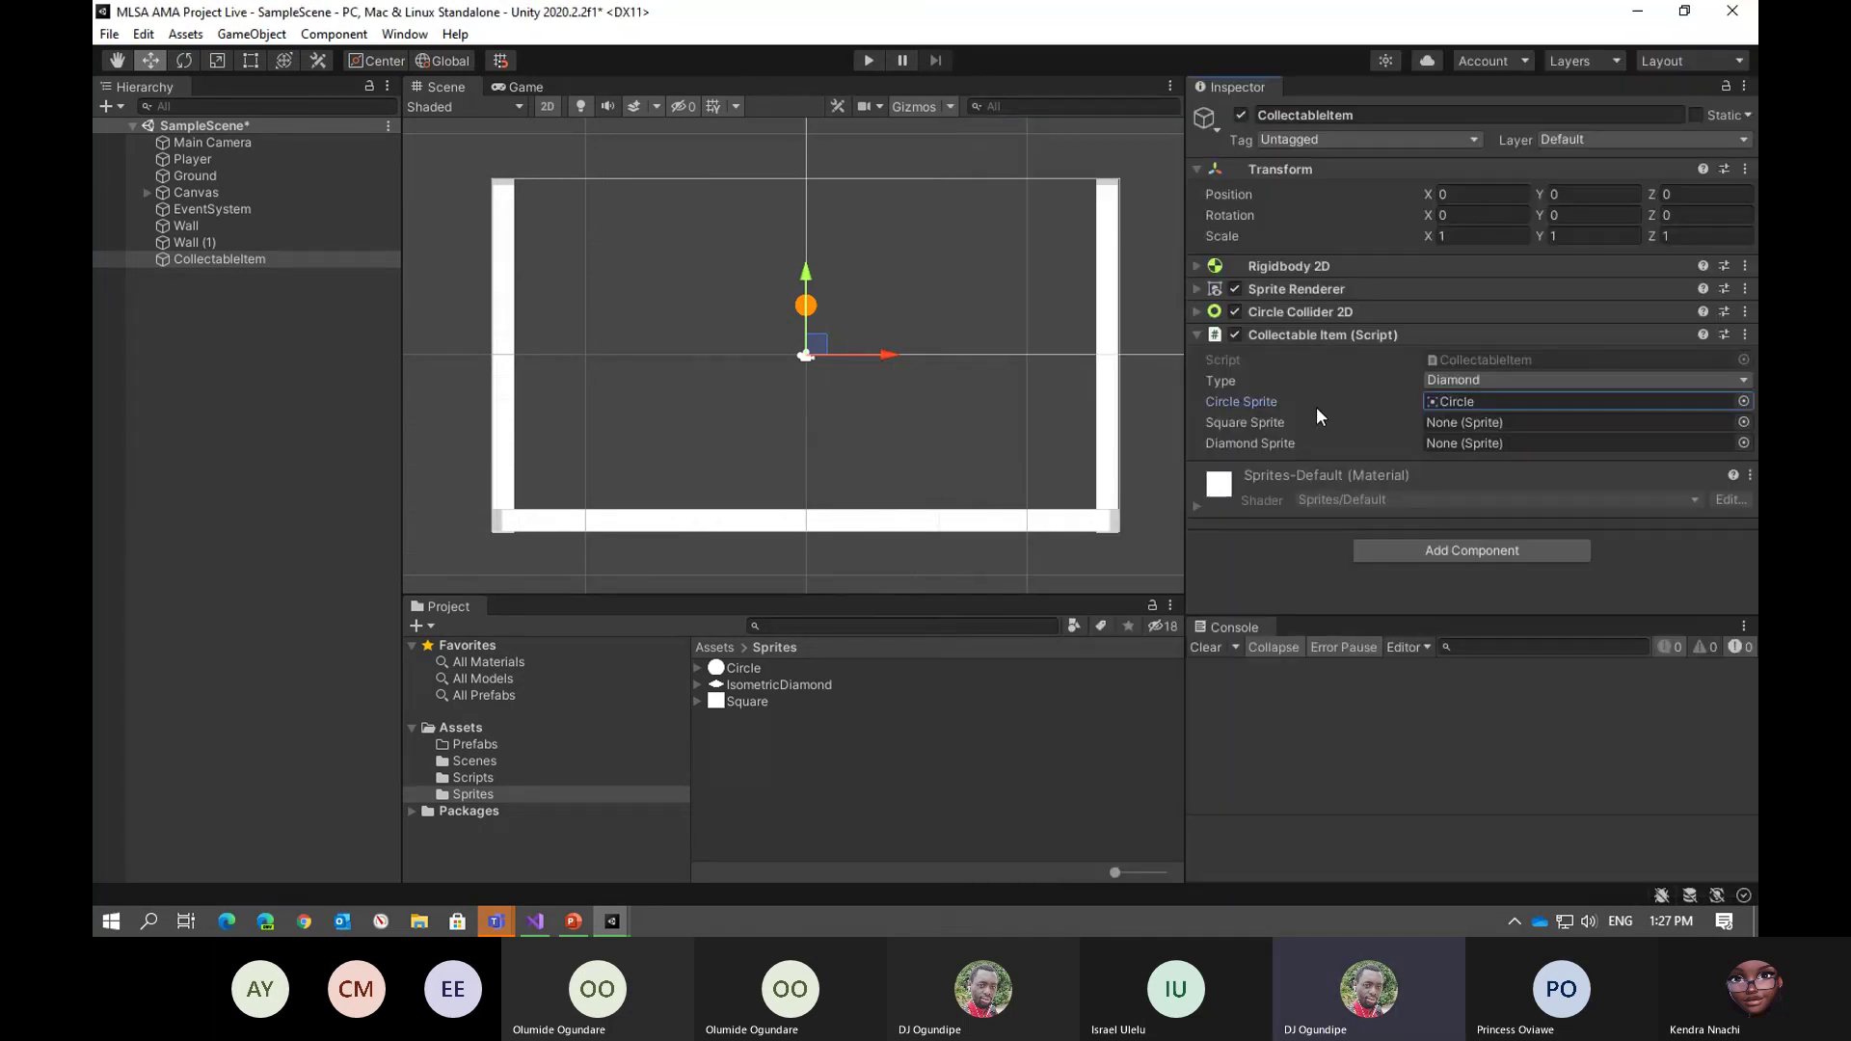
click(1743, 422)
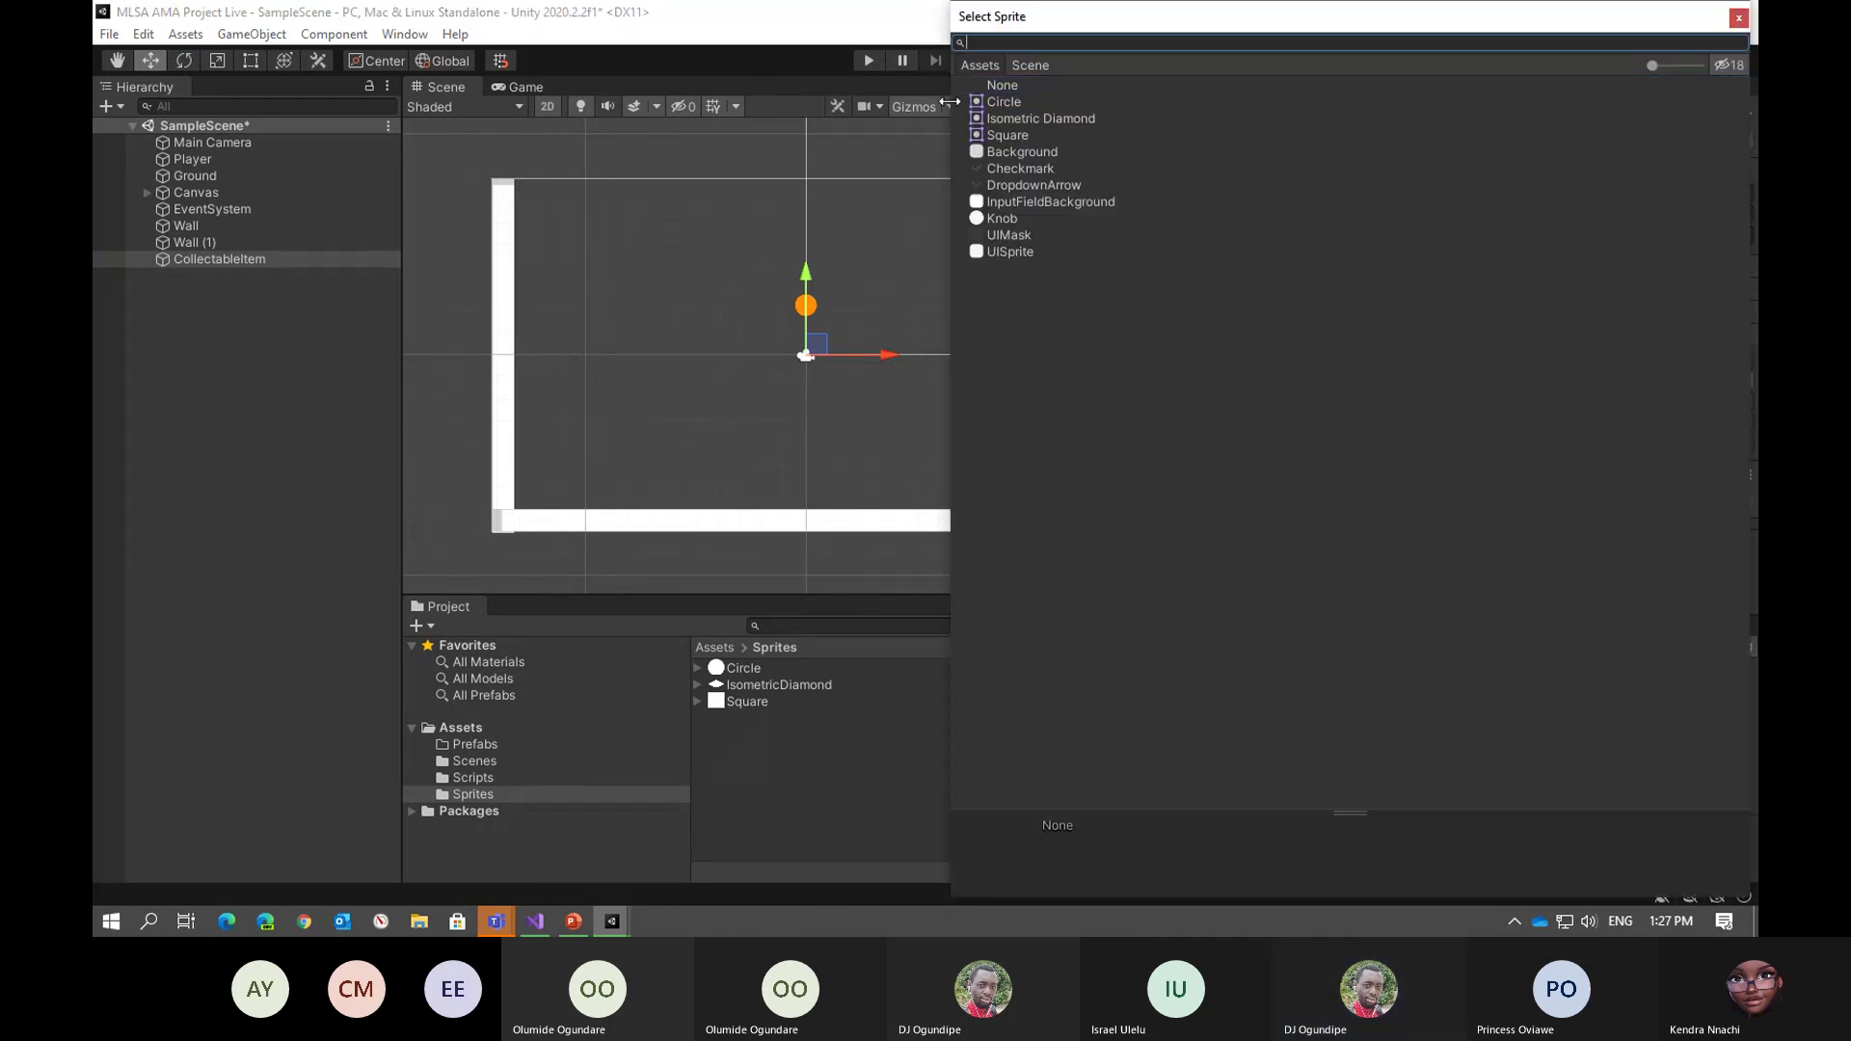
double_click(1018, 131)
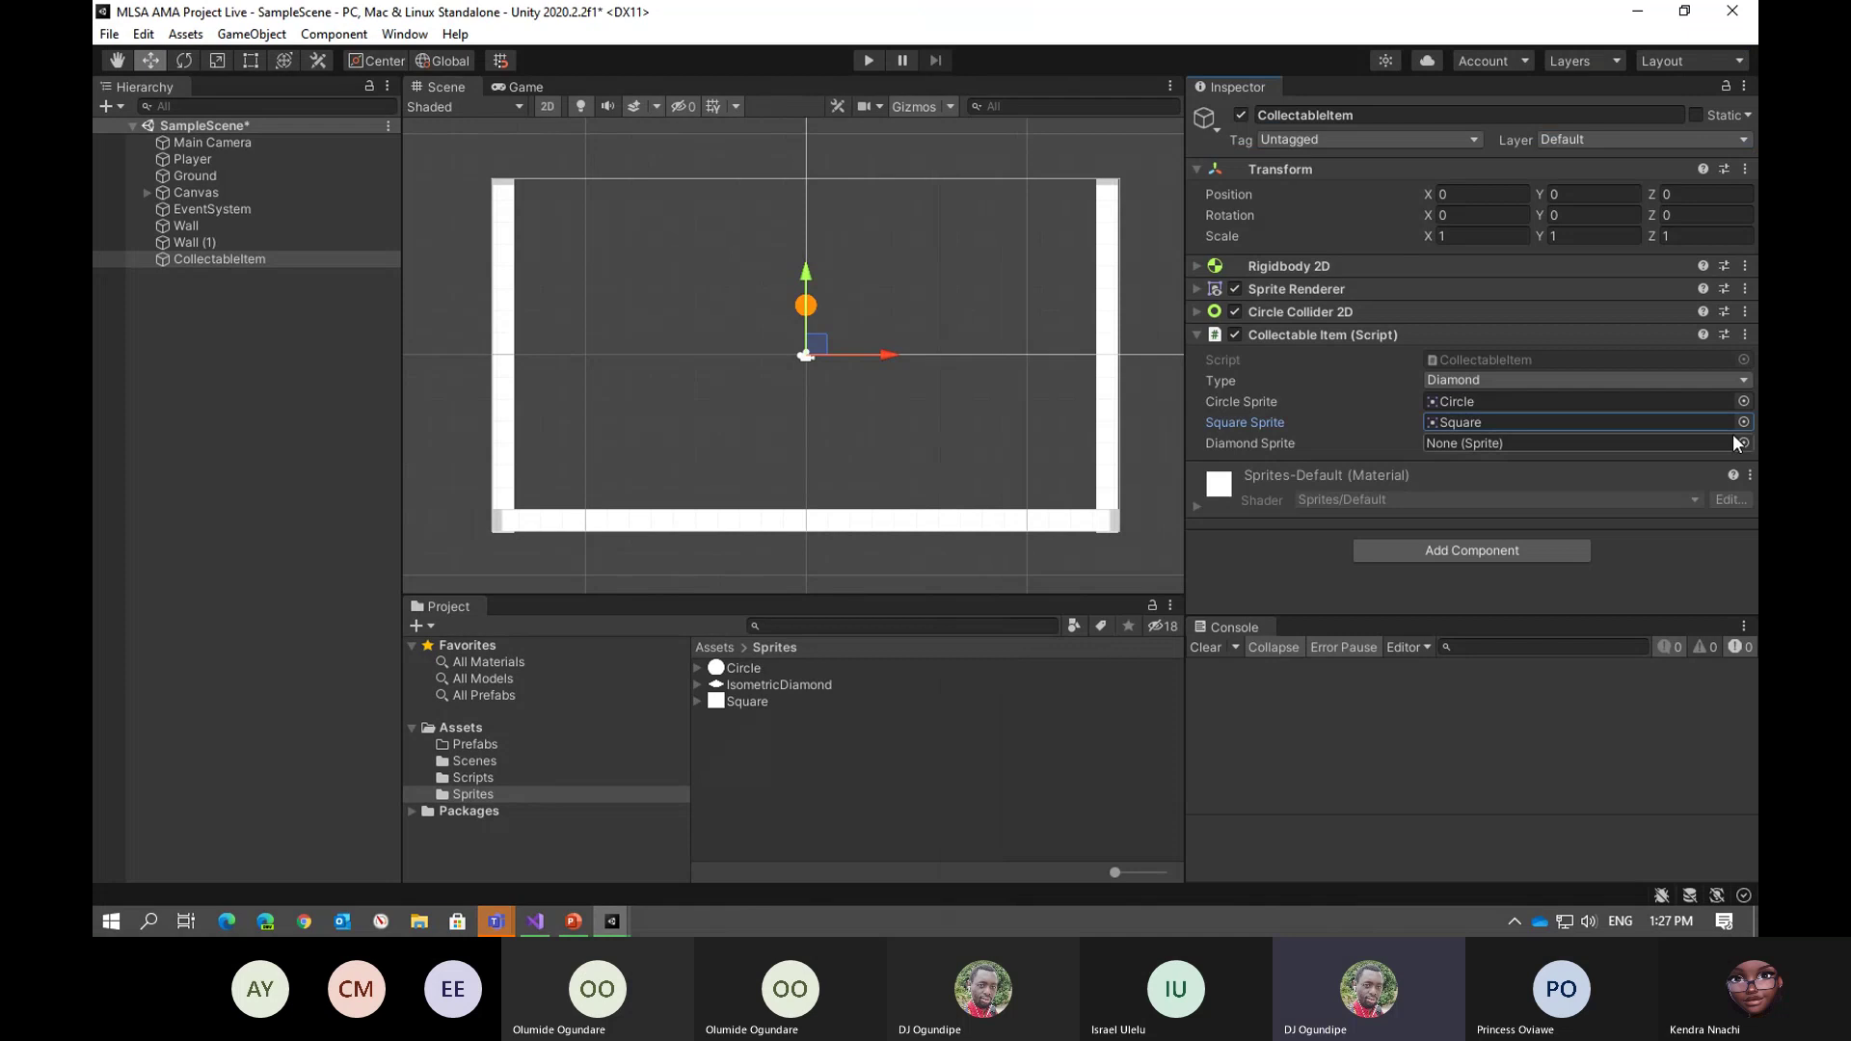
click(1744, 445)
double_click(1039, 119)
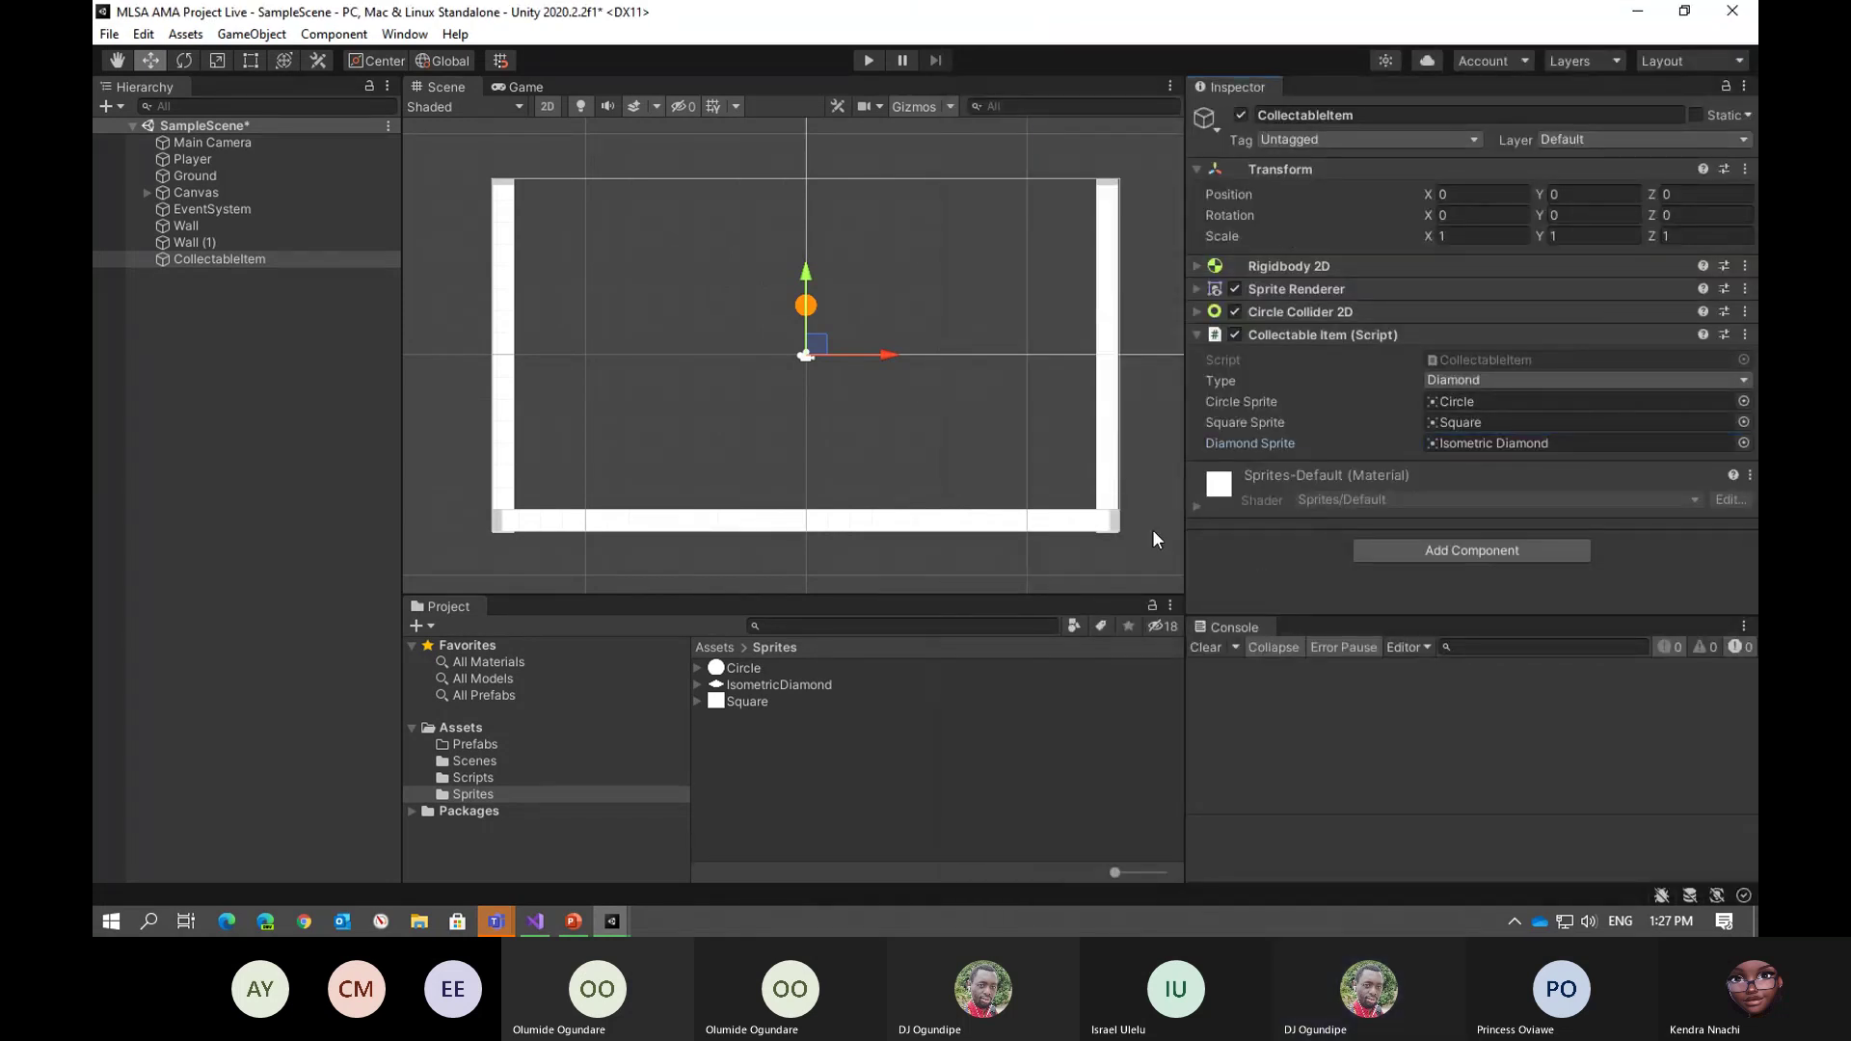
Check the CollectableItem's Sprite Renderer and move the object up and right to about X 3.32, Y 4.31
click(1194, 289)
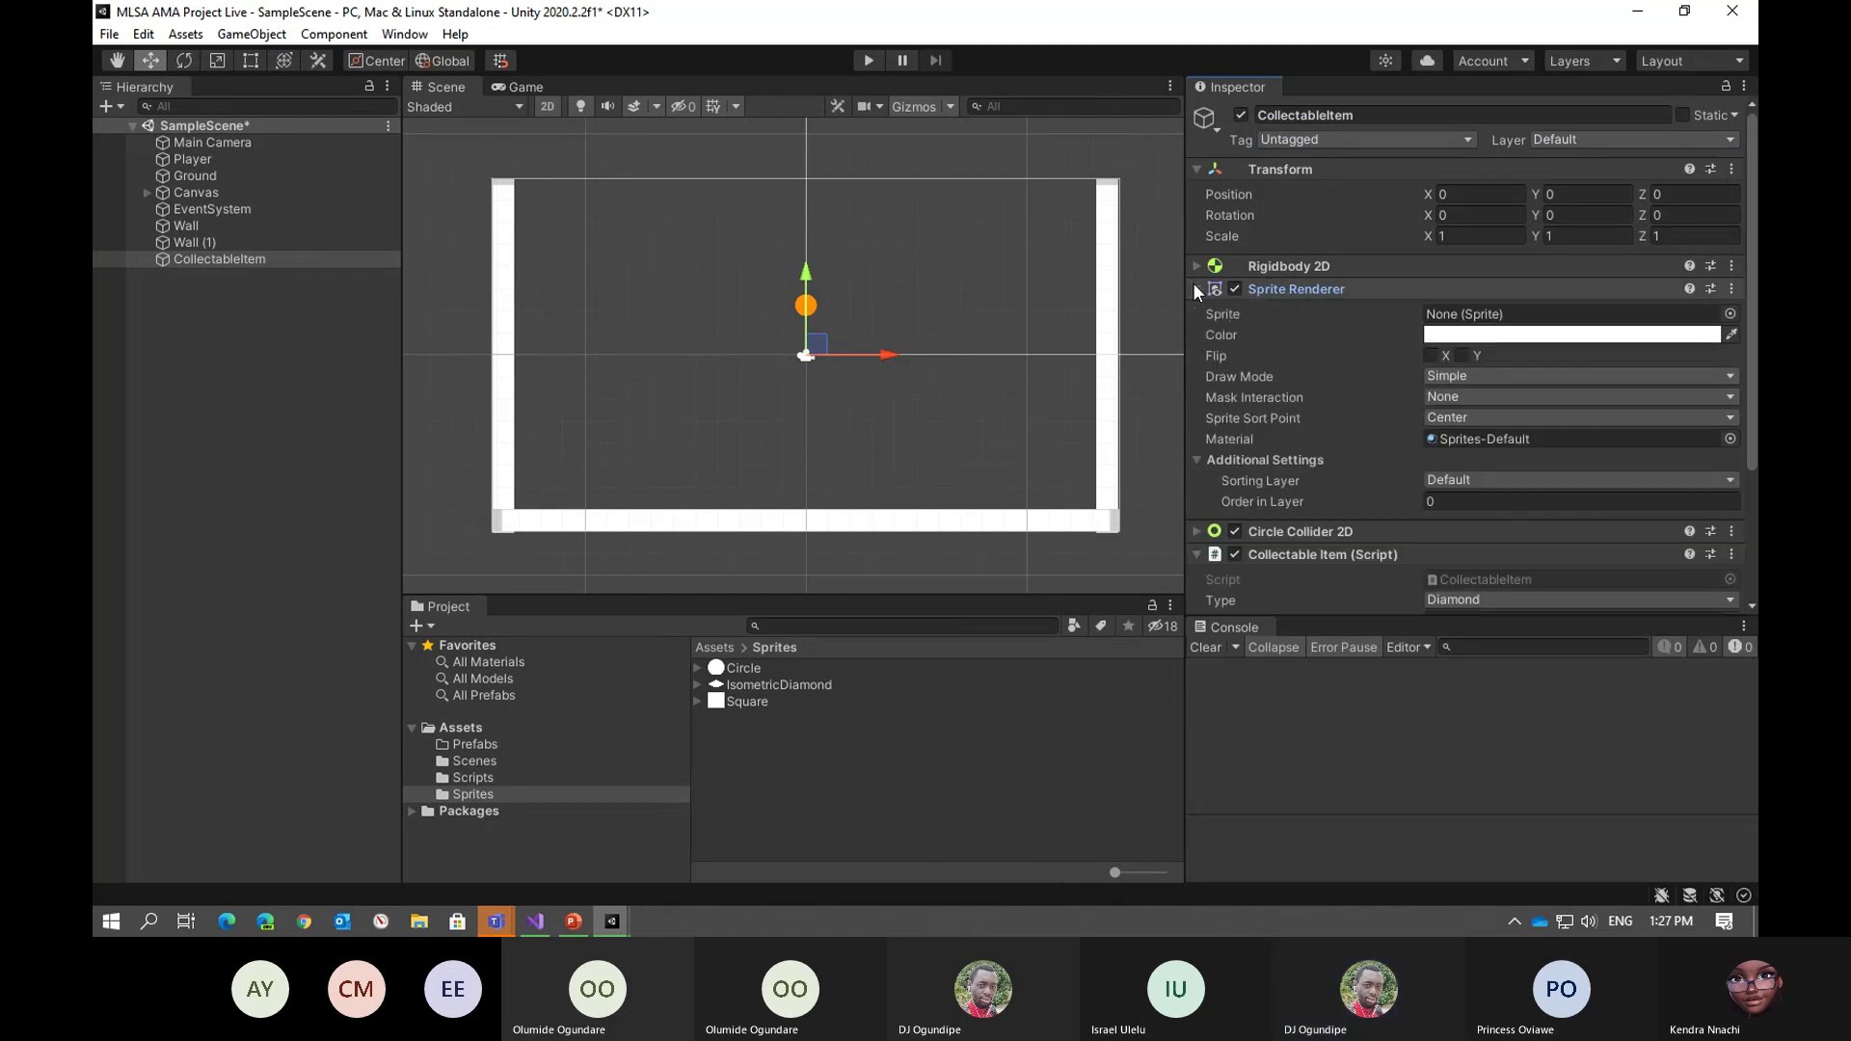
click(1194, 290)
drag(818, 344, 899, 253)
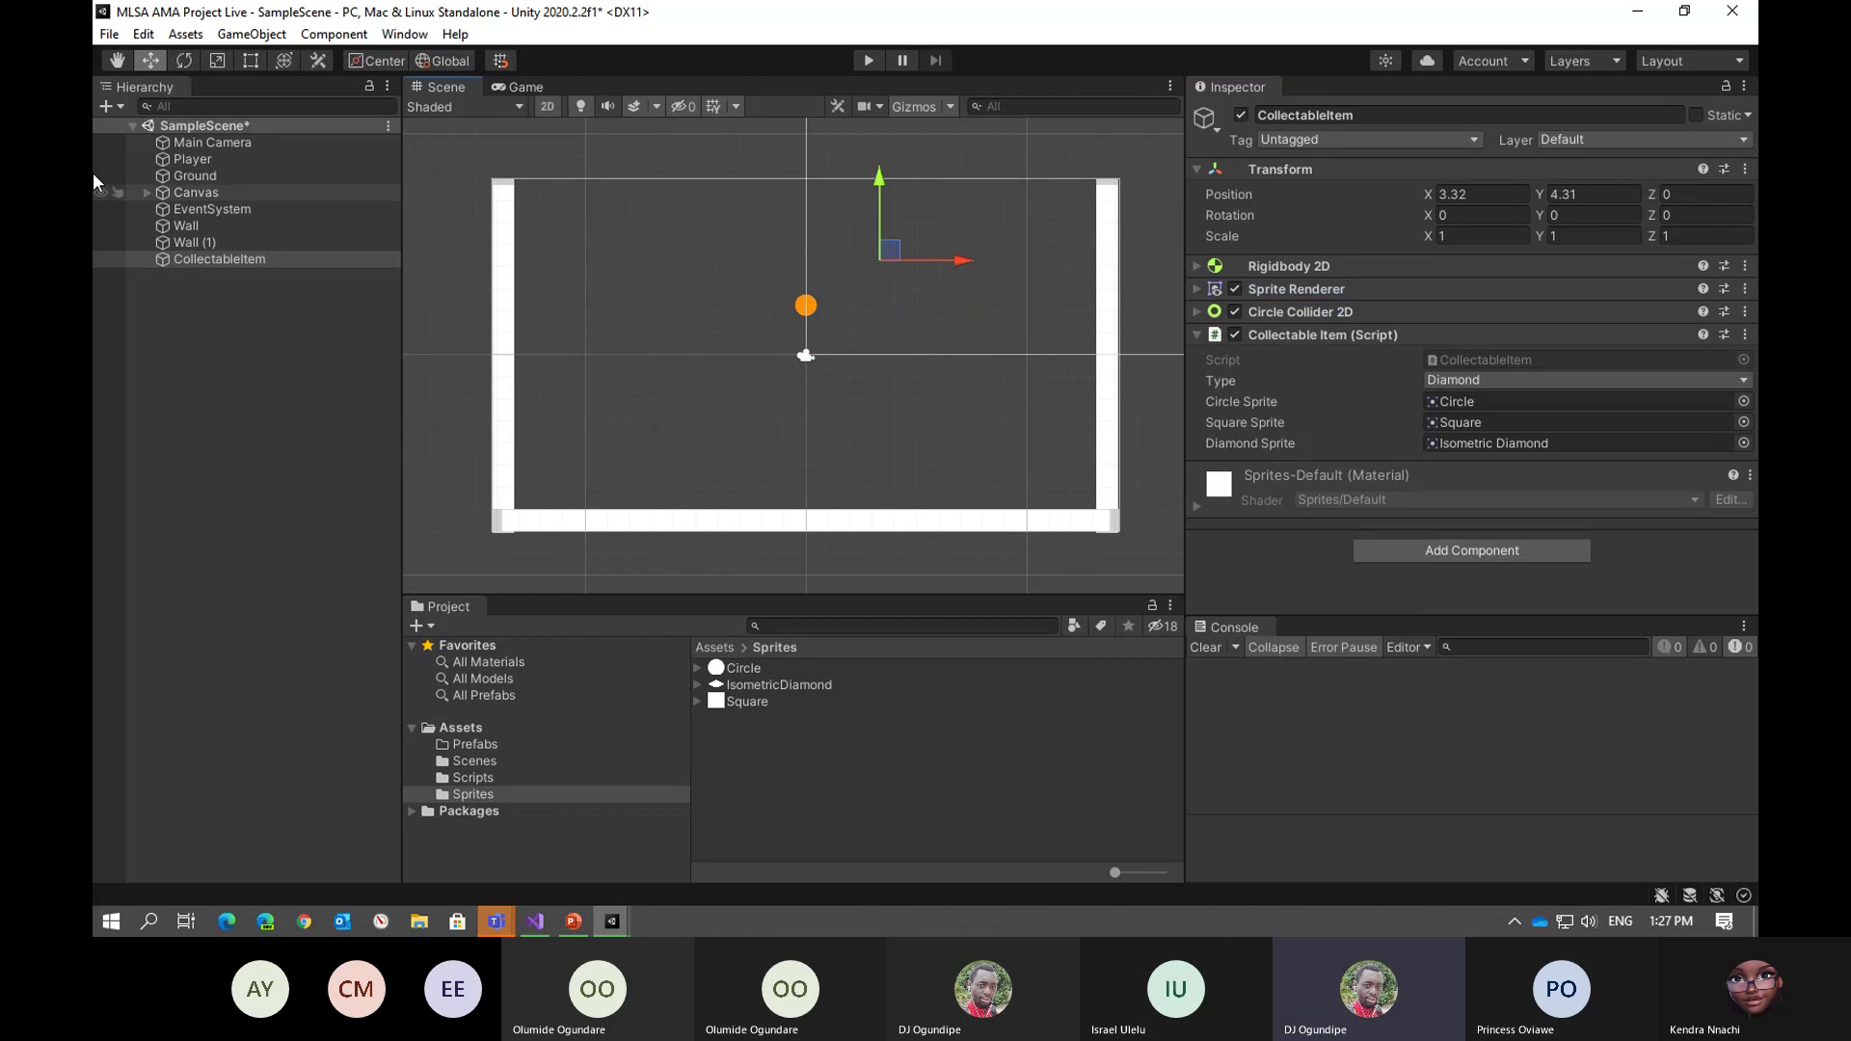
Move the Player down to just above the Ground, at about Y -6.32, and start a play test
click(192, 159)
drag(807, 228, 814, 416)
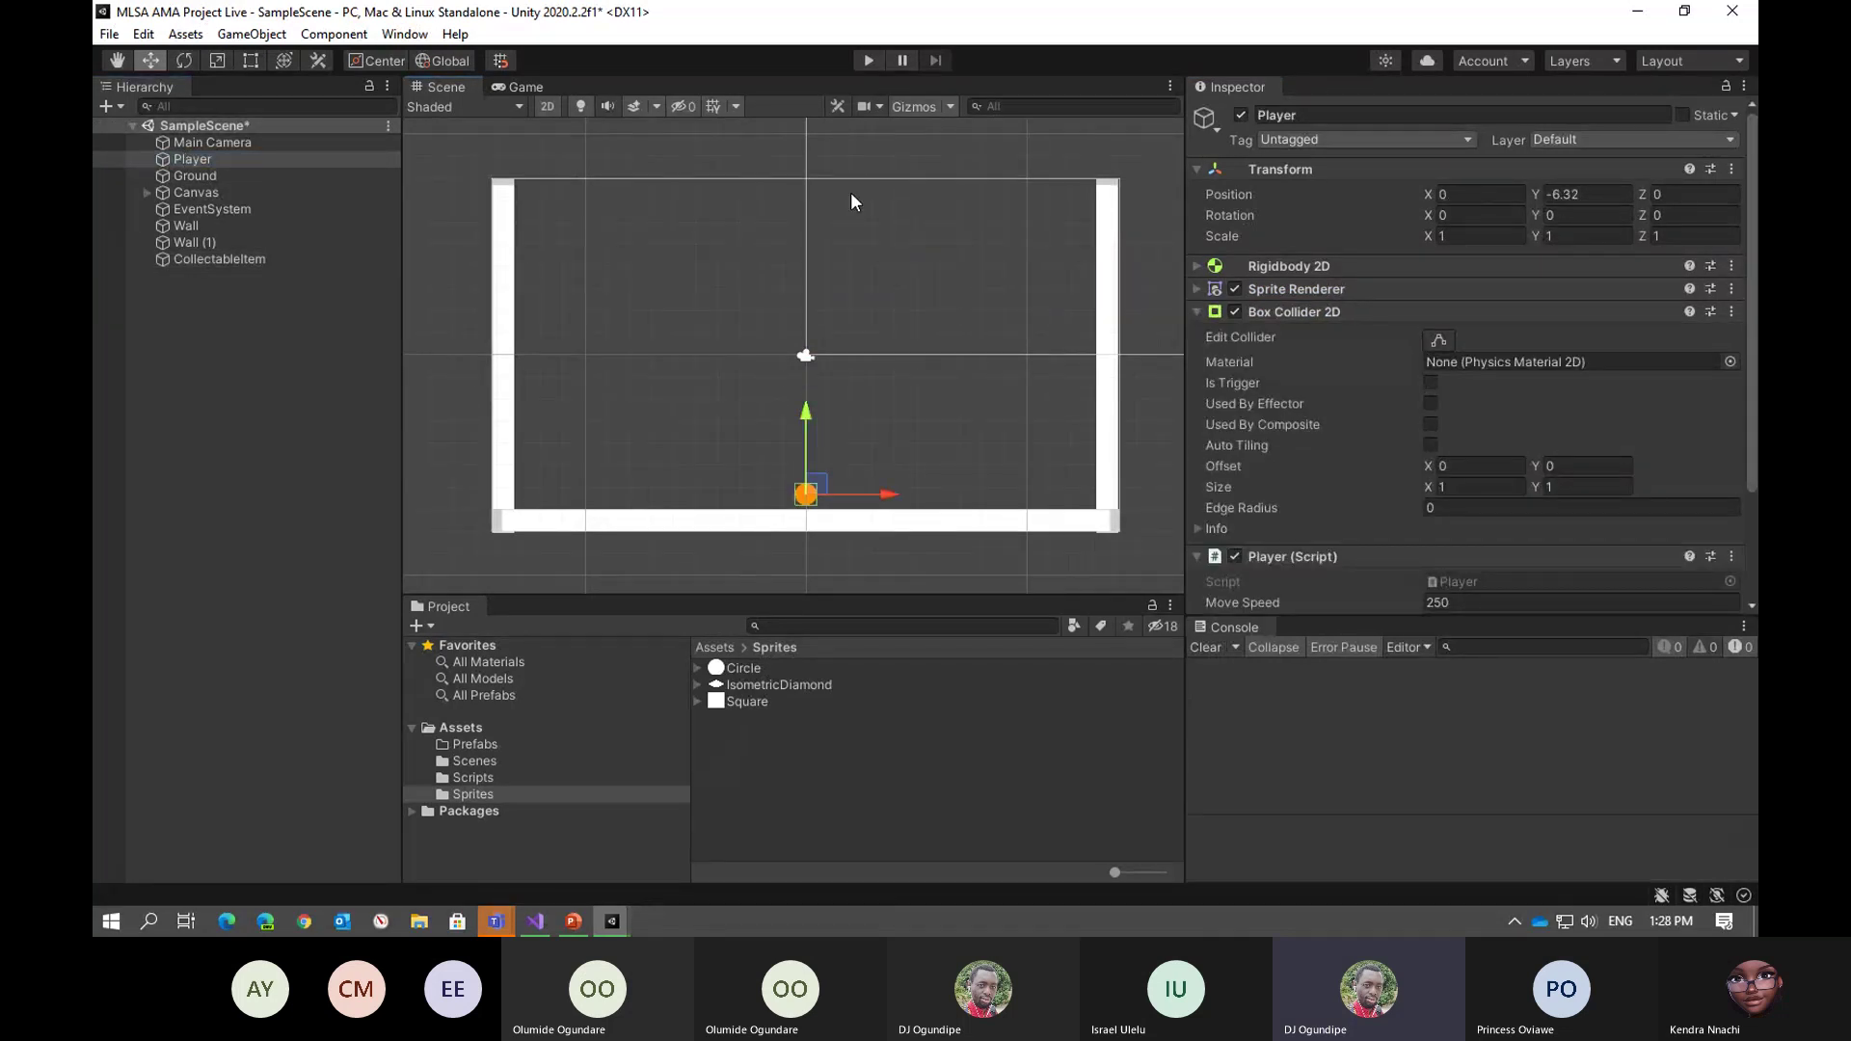
click(867, 61)
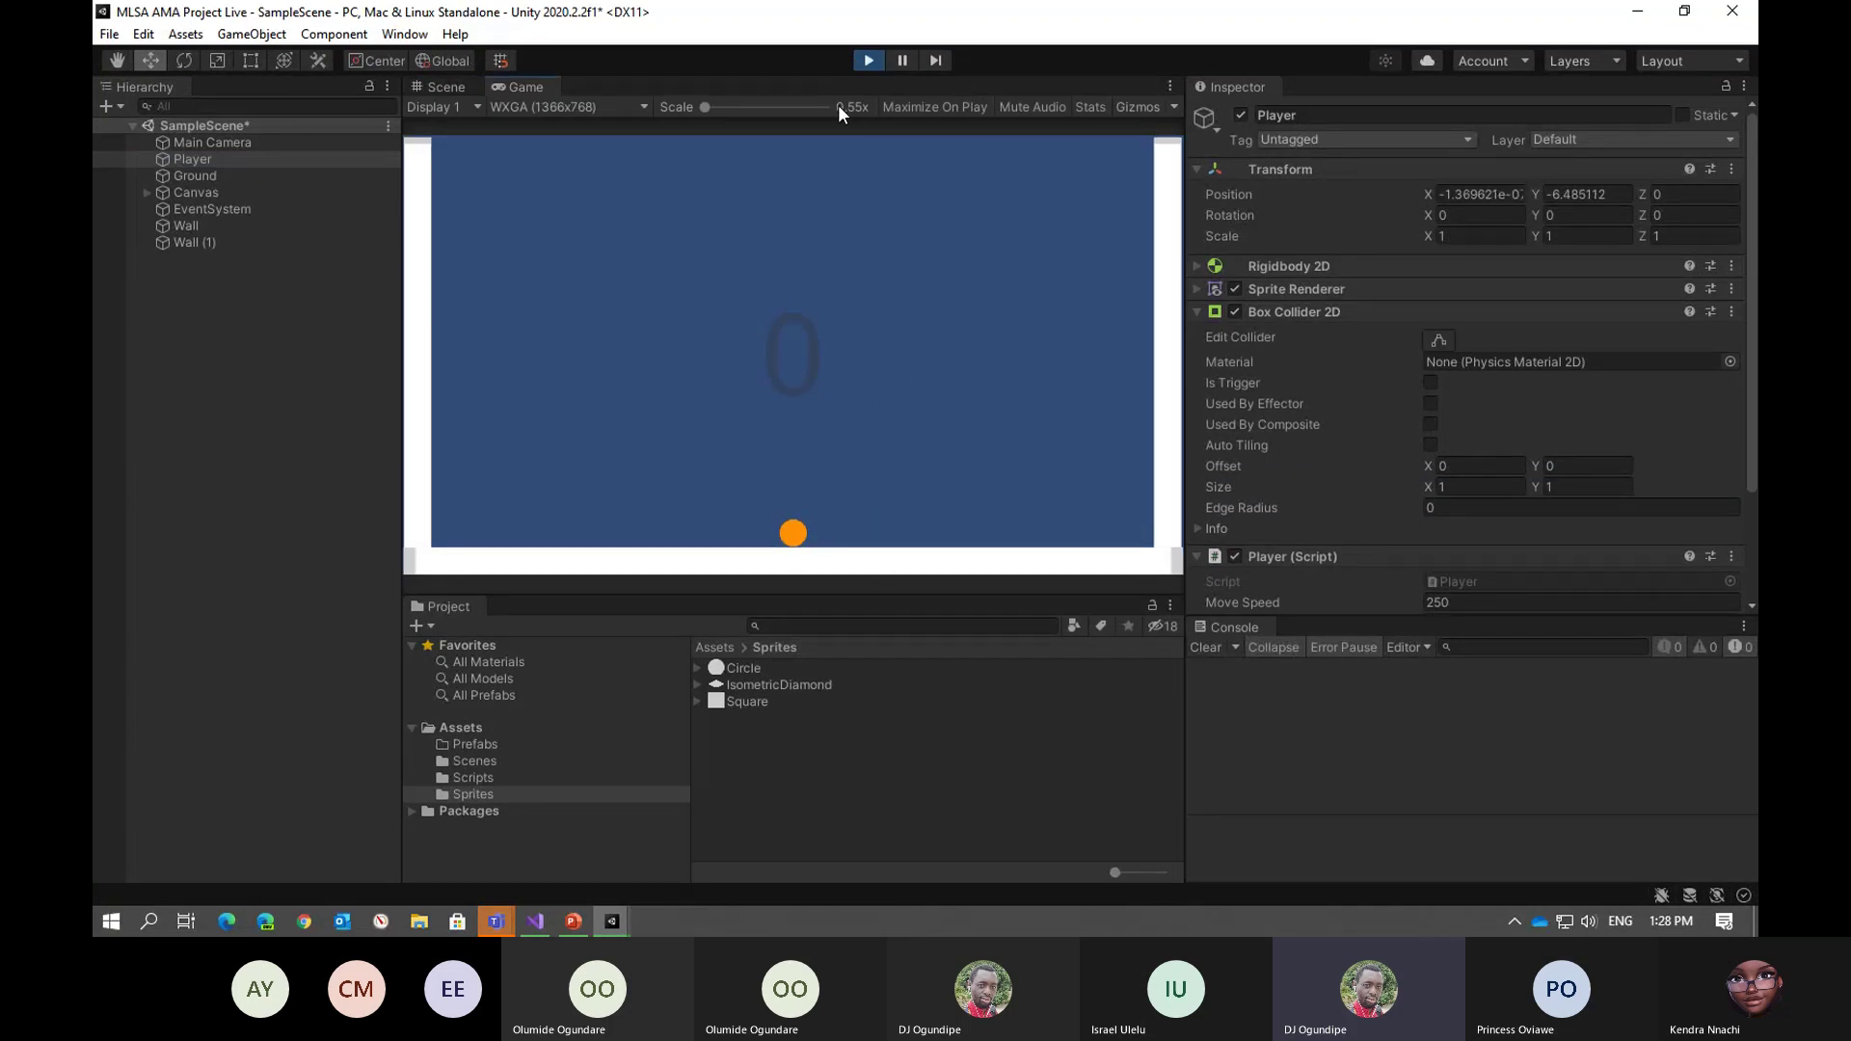
Stop the play test, select the CollectableItem and open the project's Prefabs folder
click(866, 61)
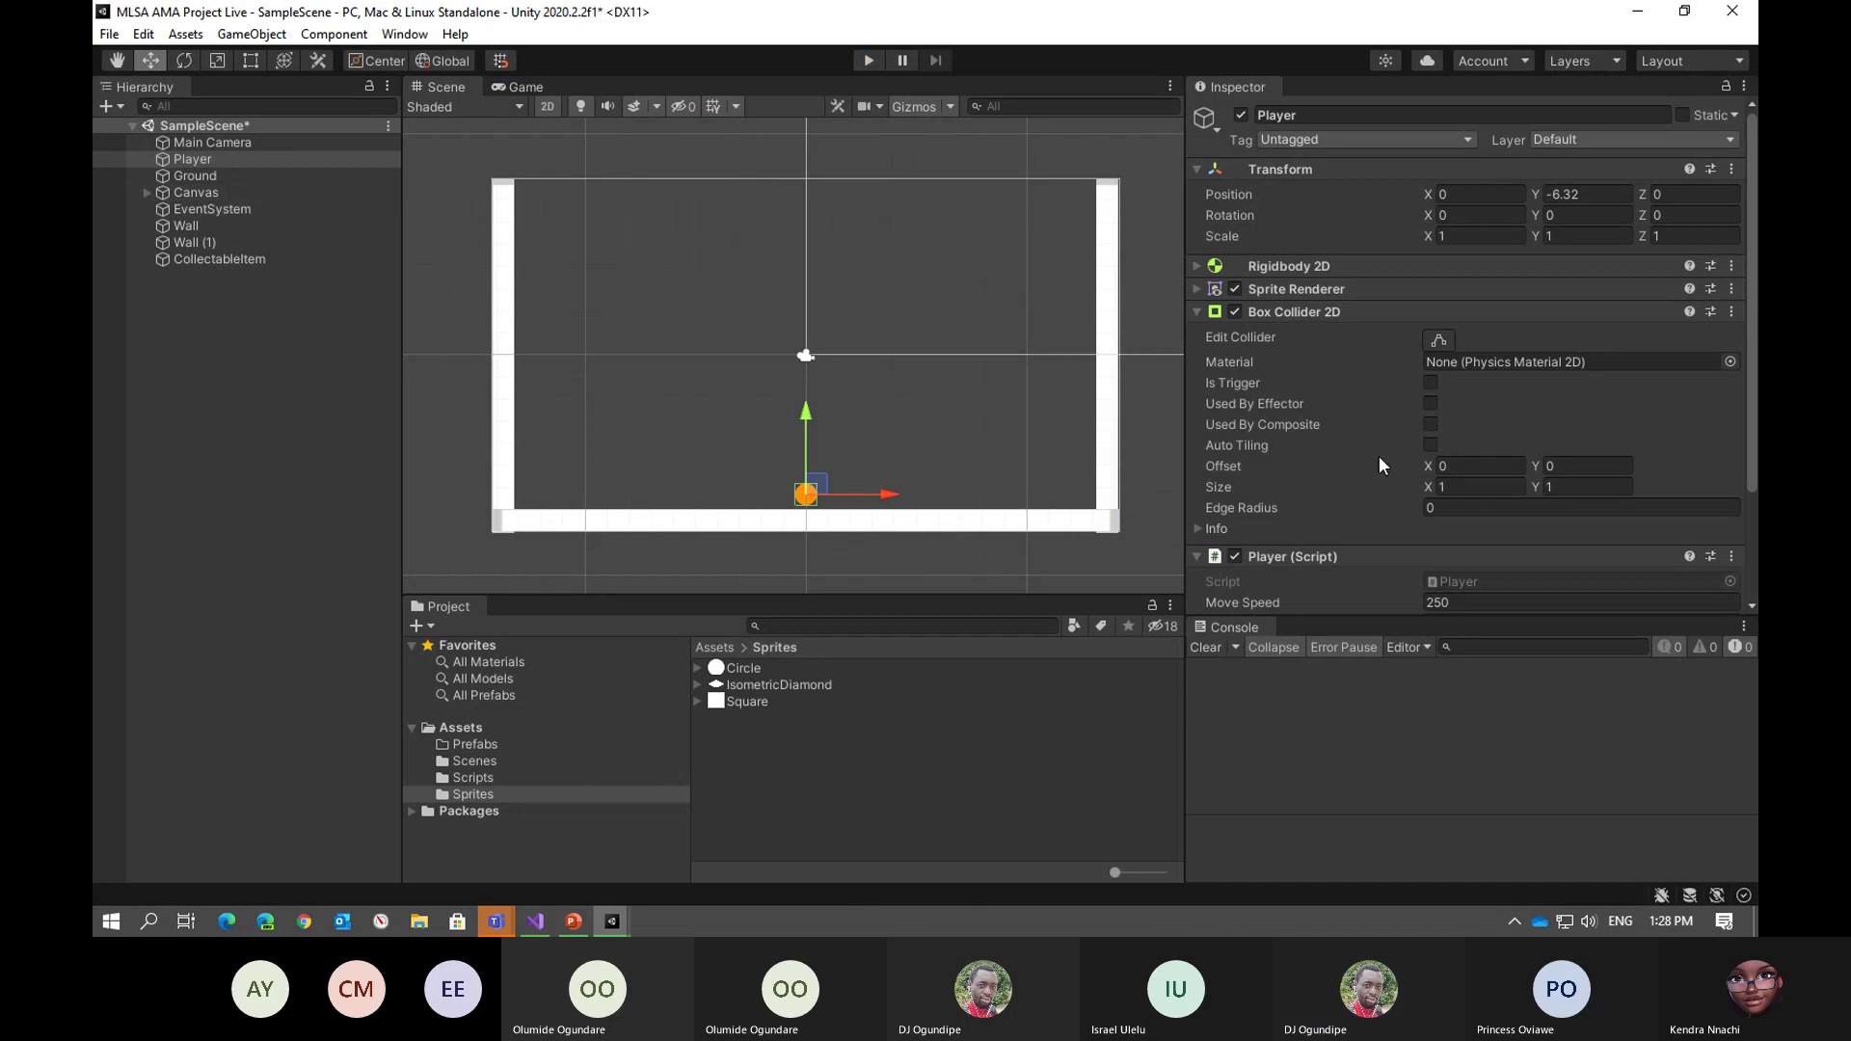
scroll(1358, 420, down, 3)
click(235, 257)
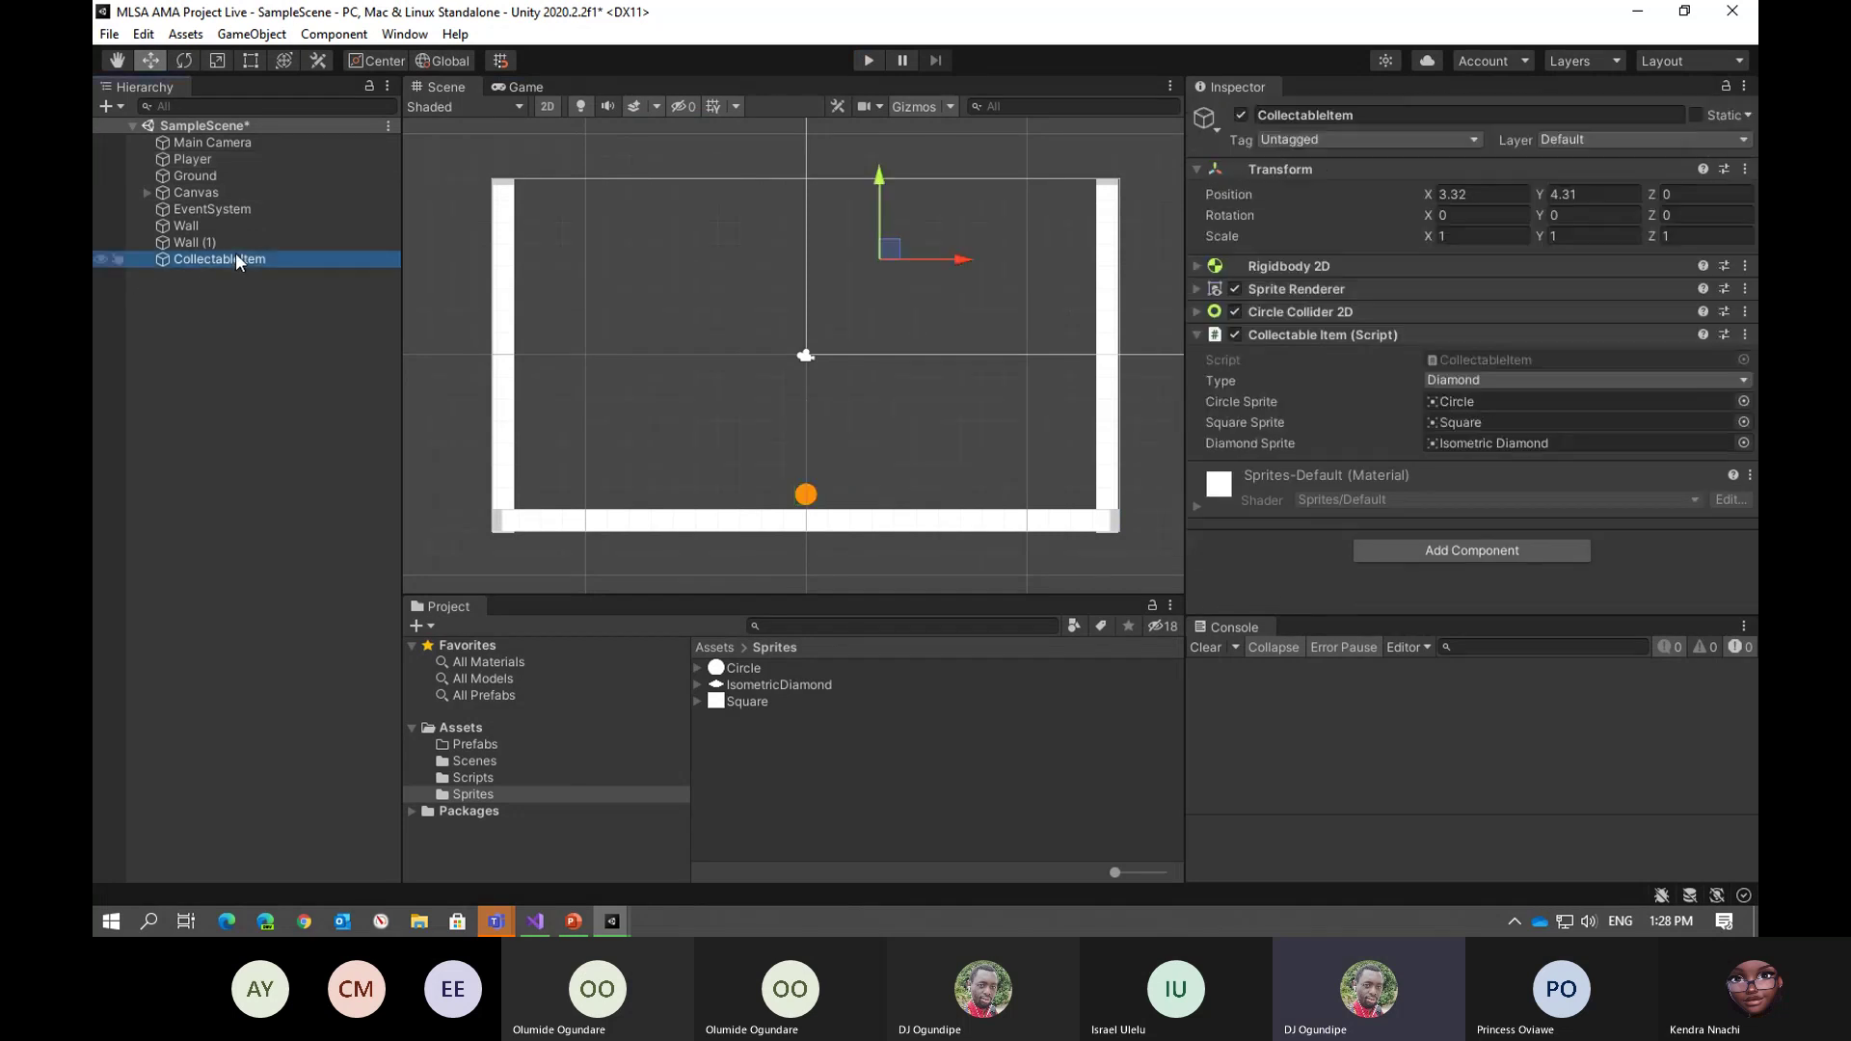
click(478, 744)
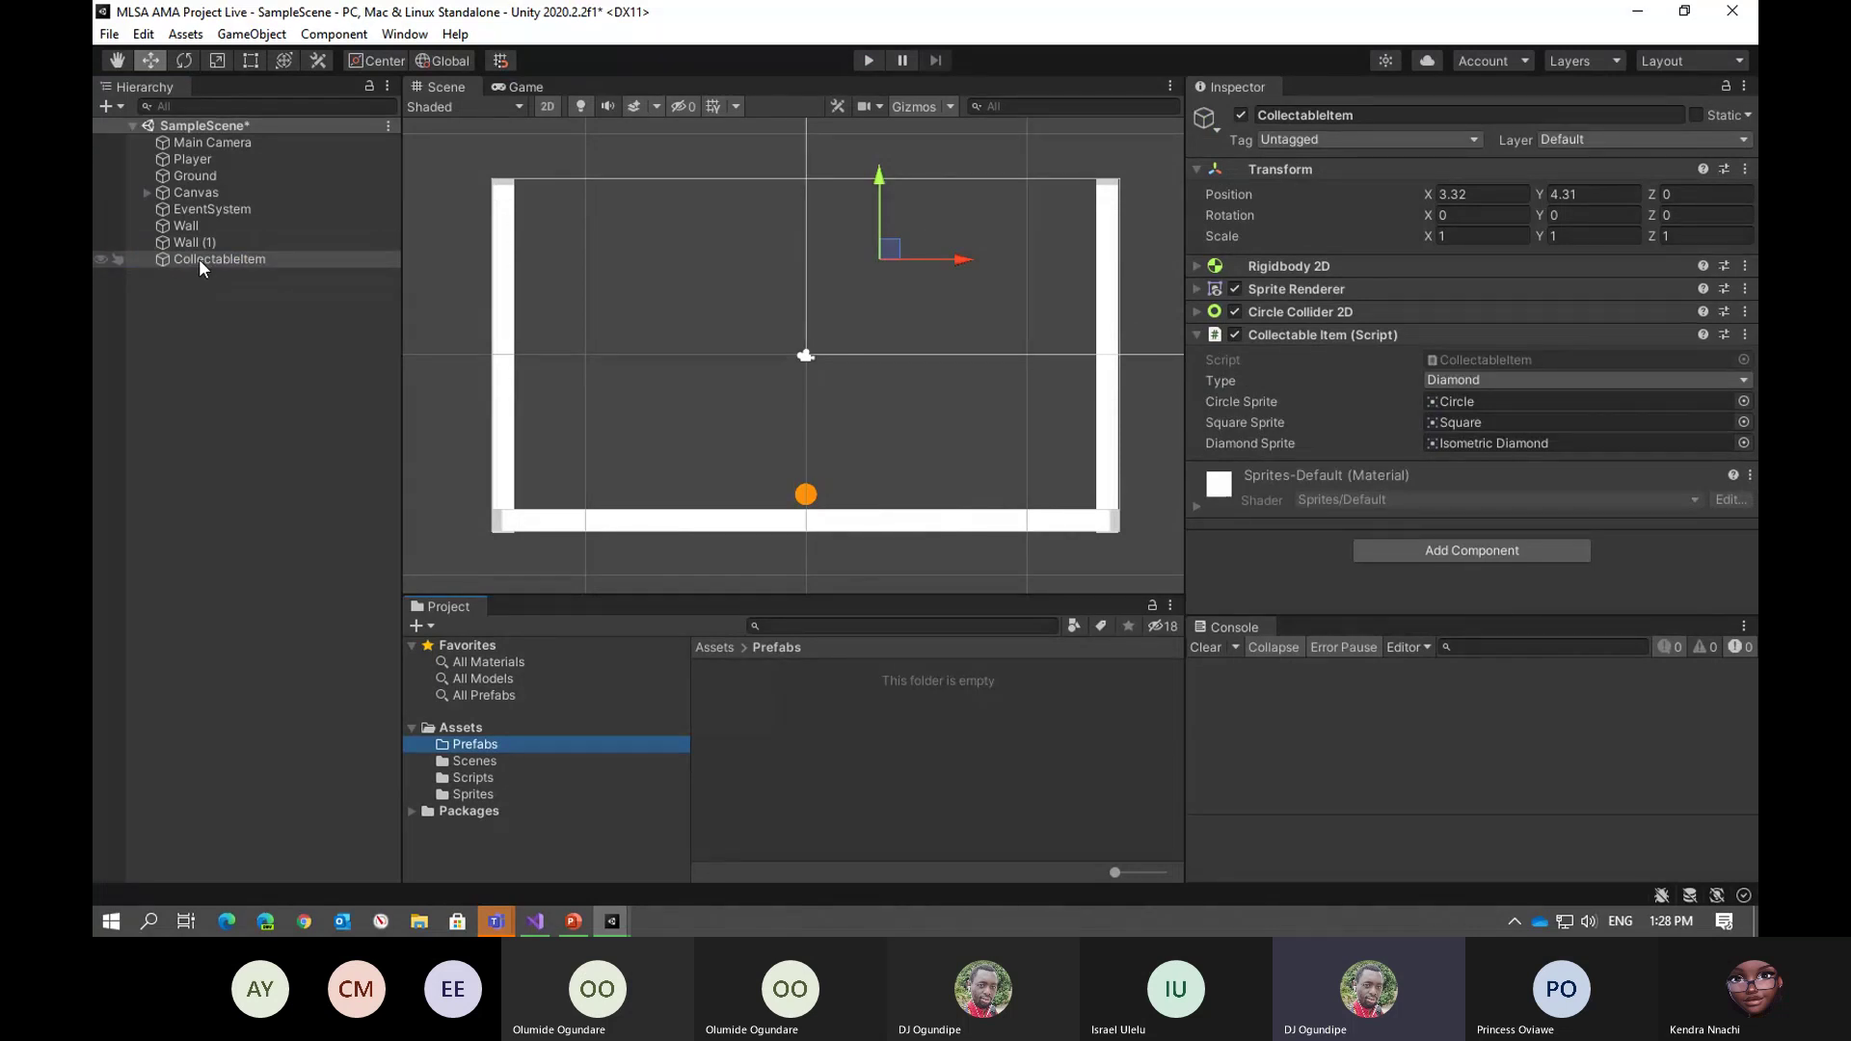
right_click(738, 665)
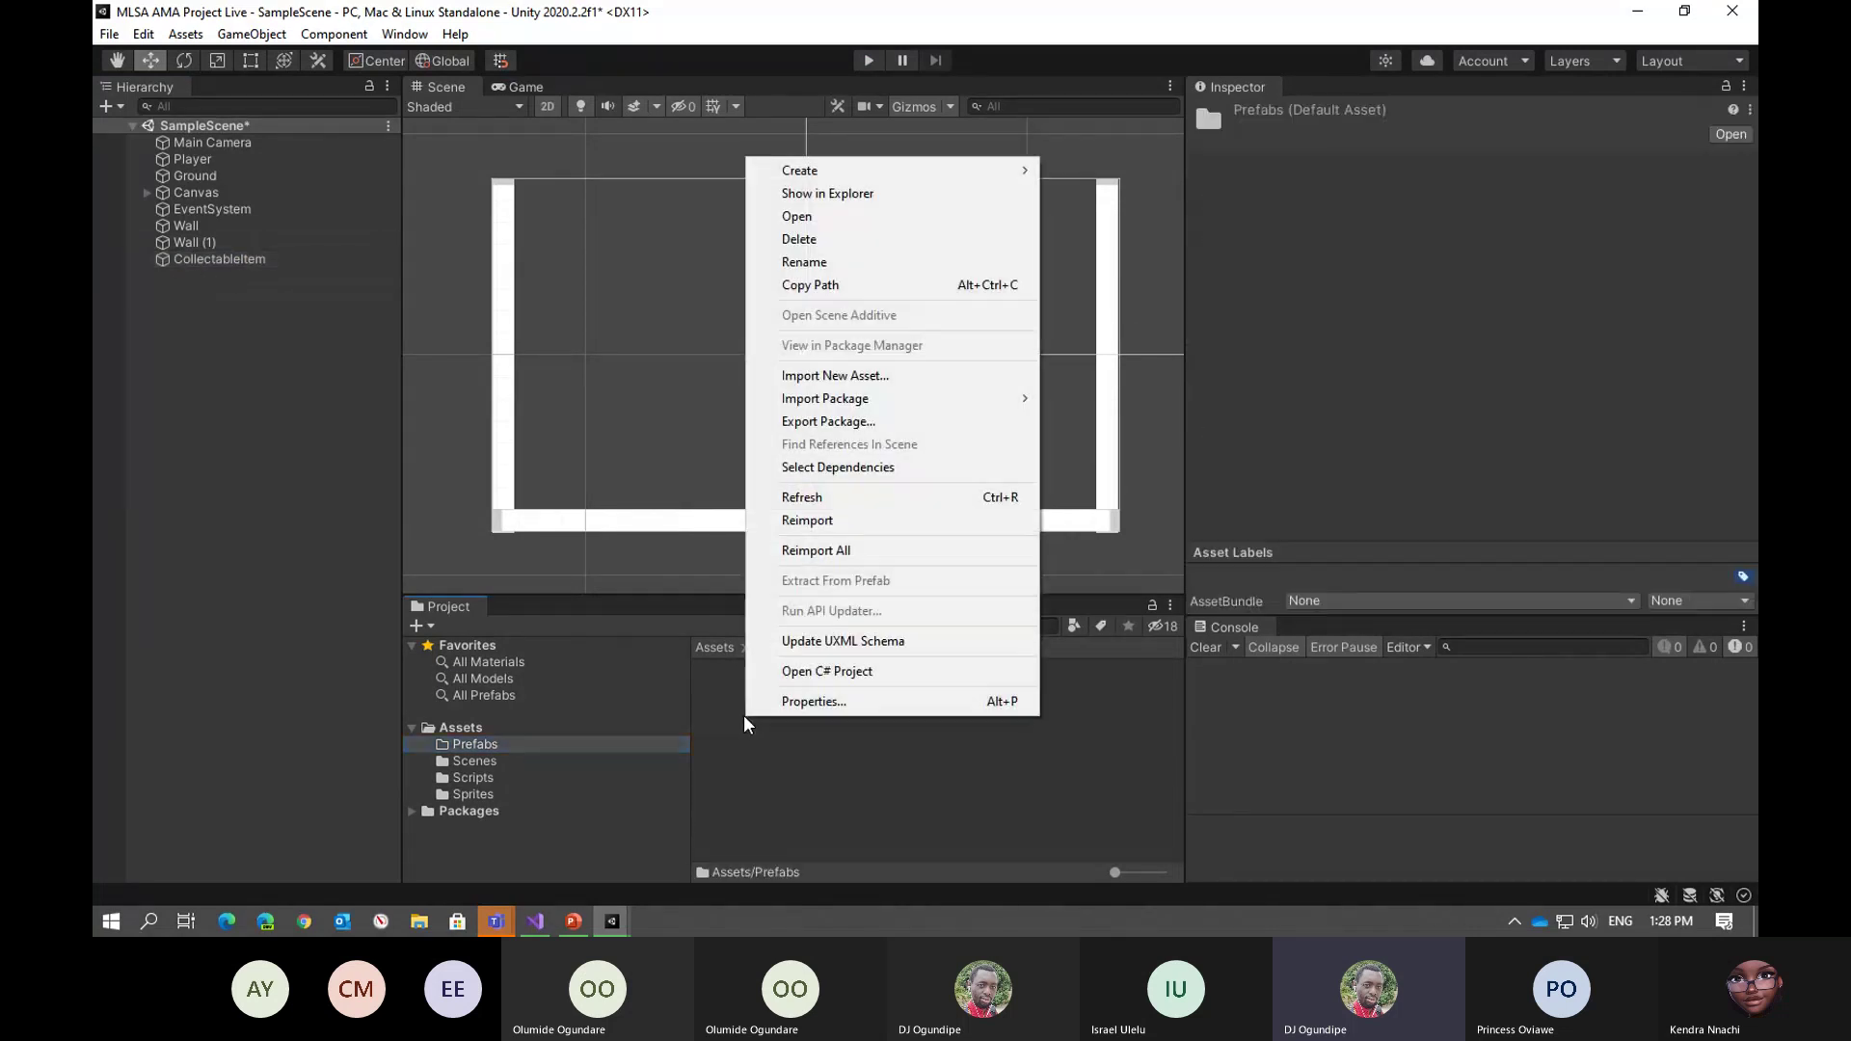
mouse_move(815, 173)
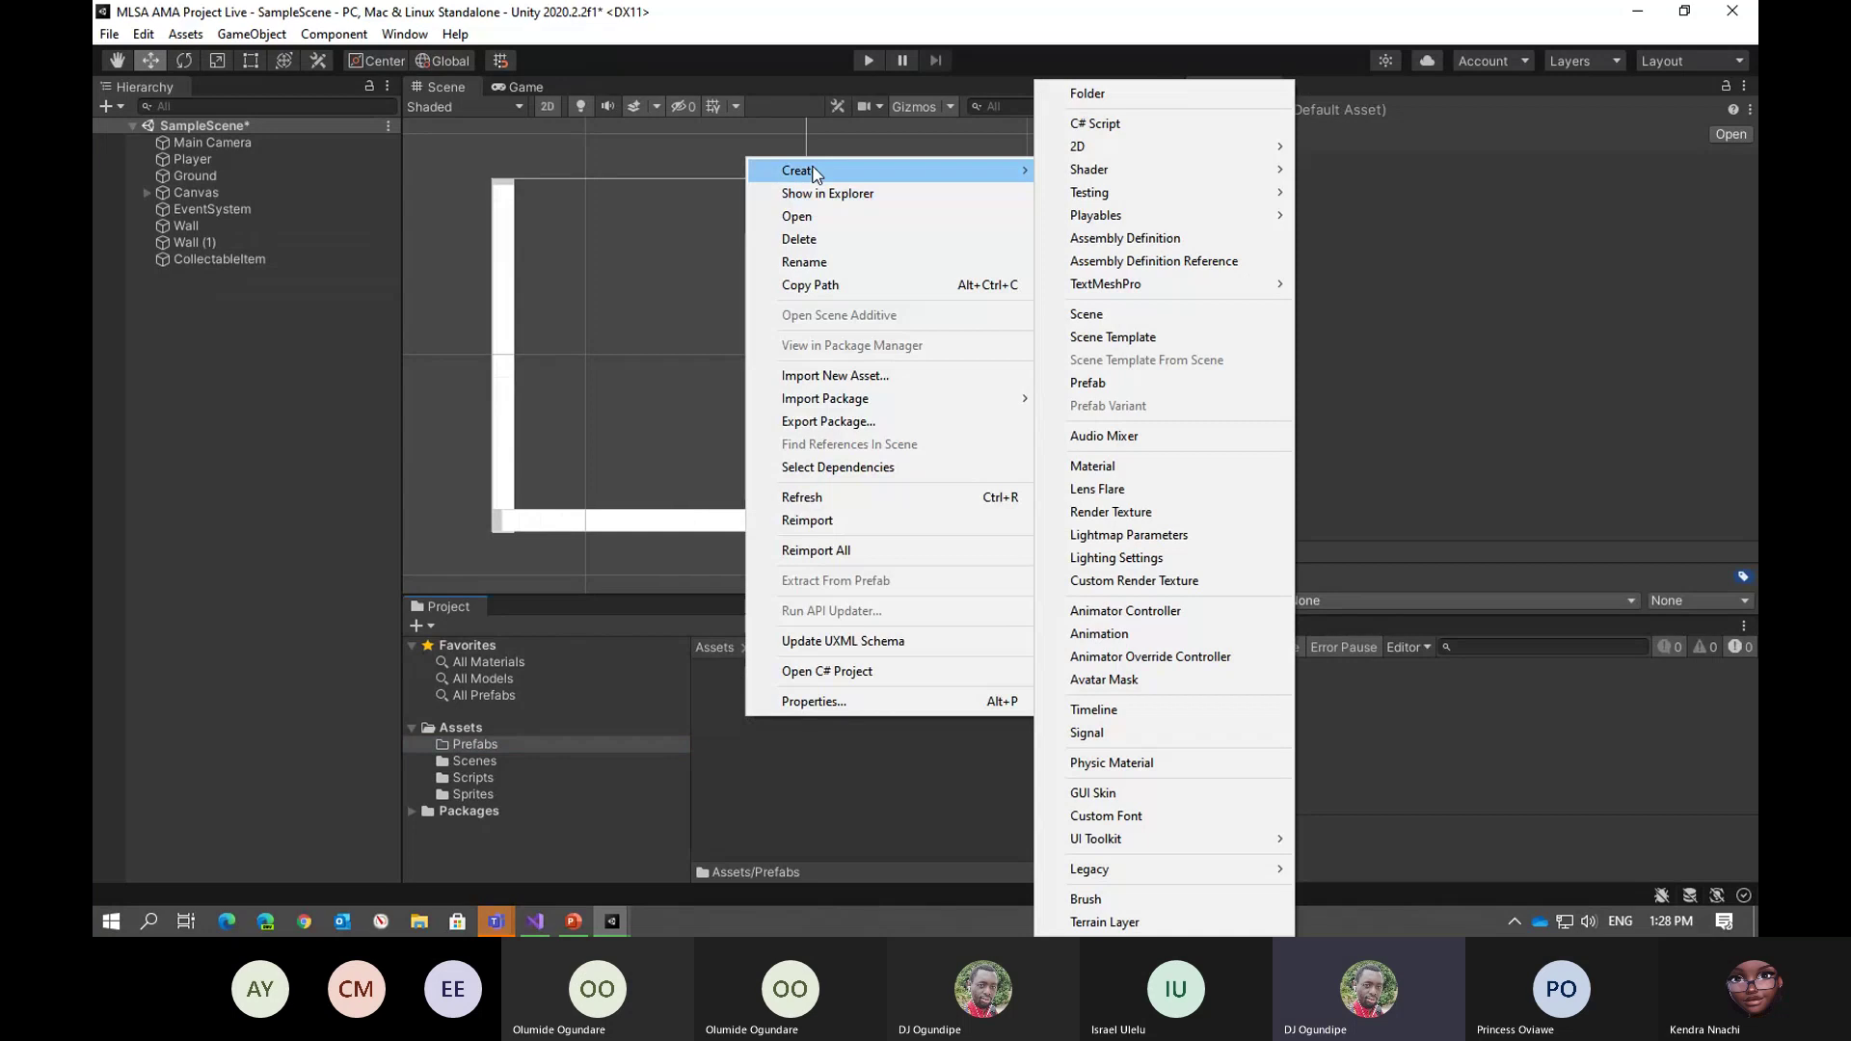
click(1090, 383)
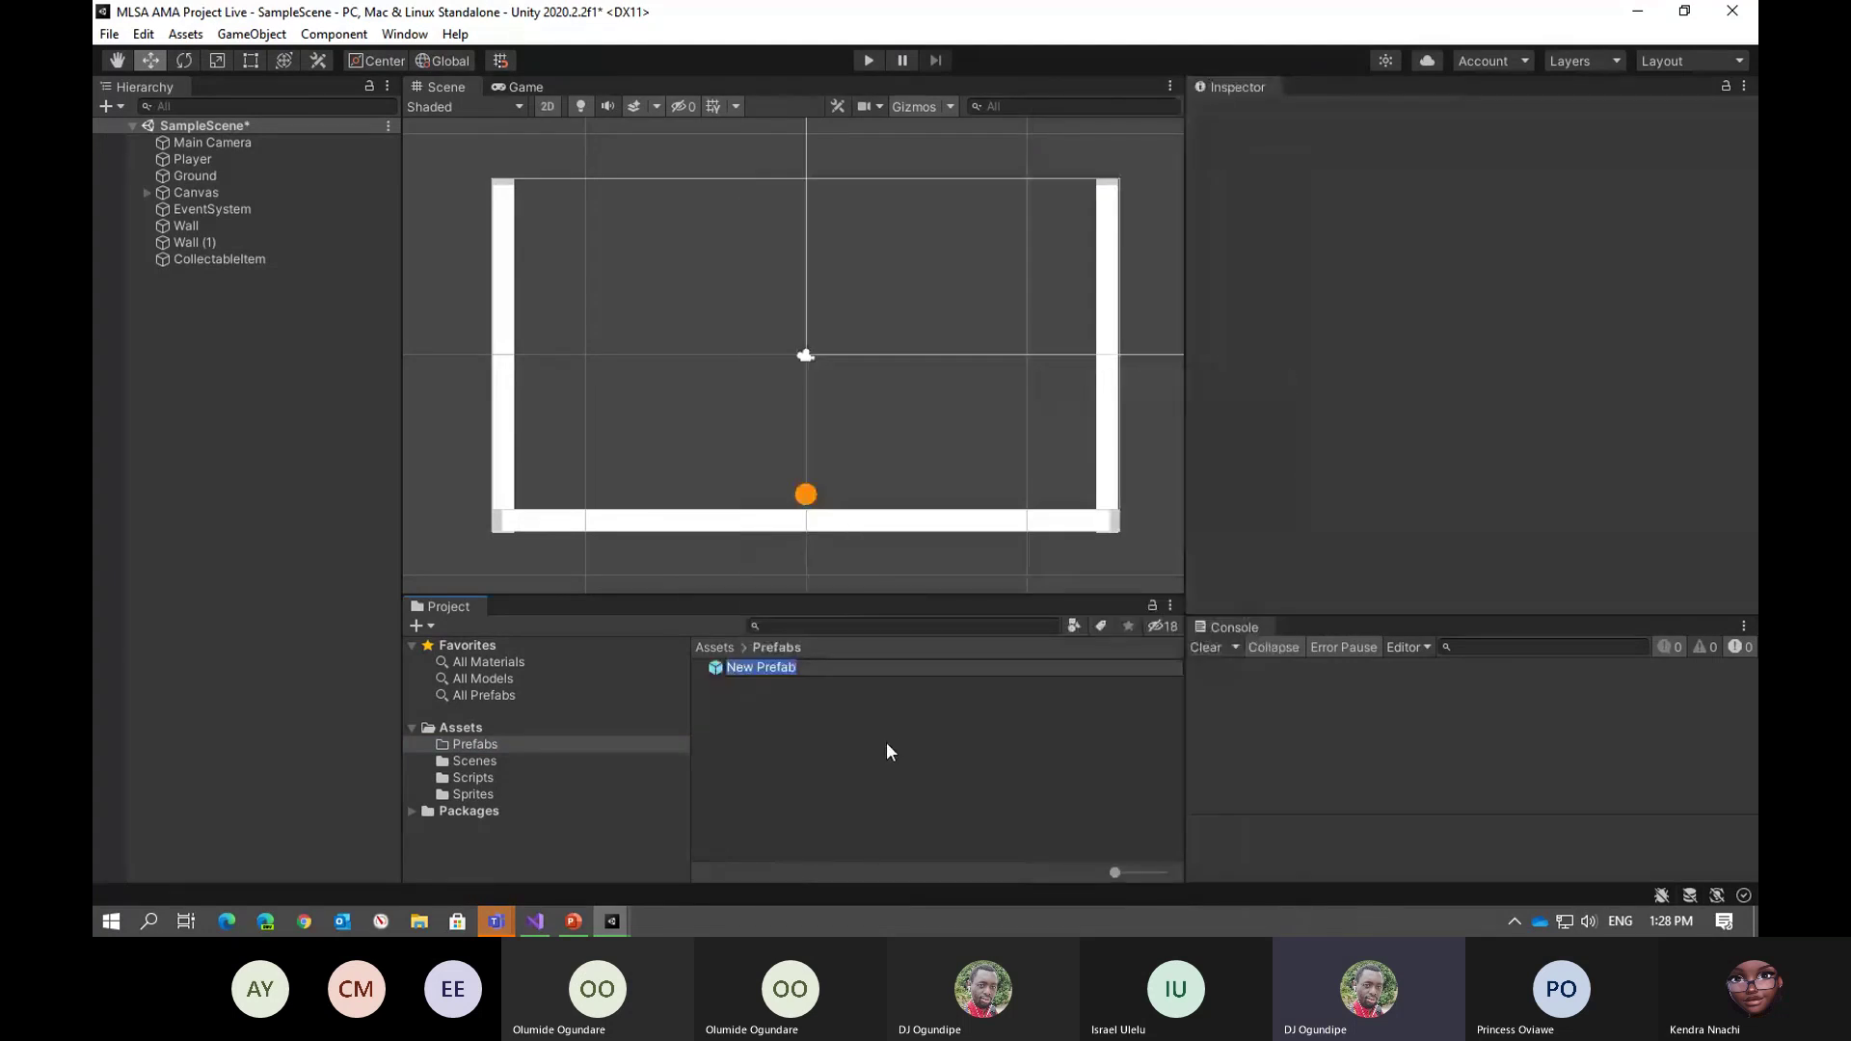
key(Escape)
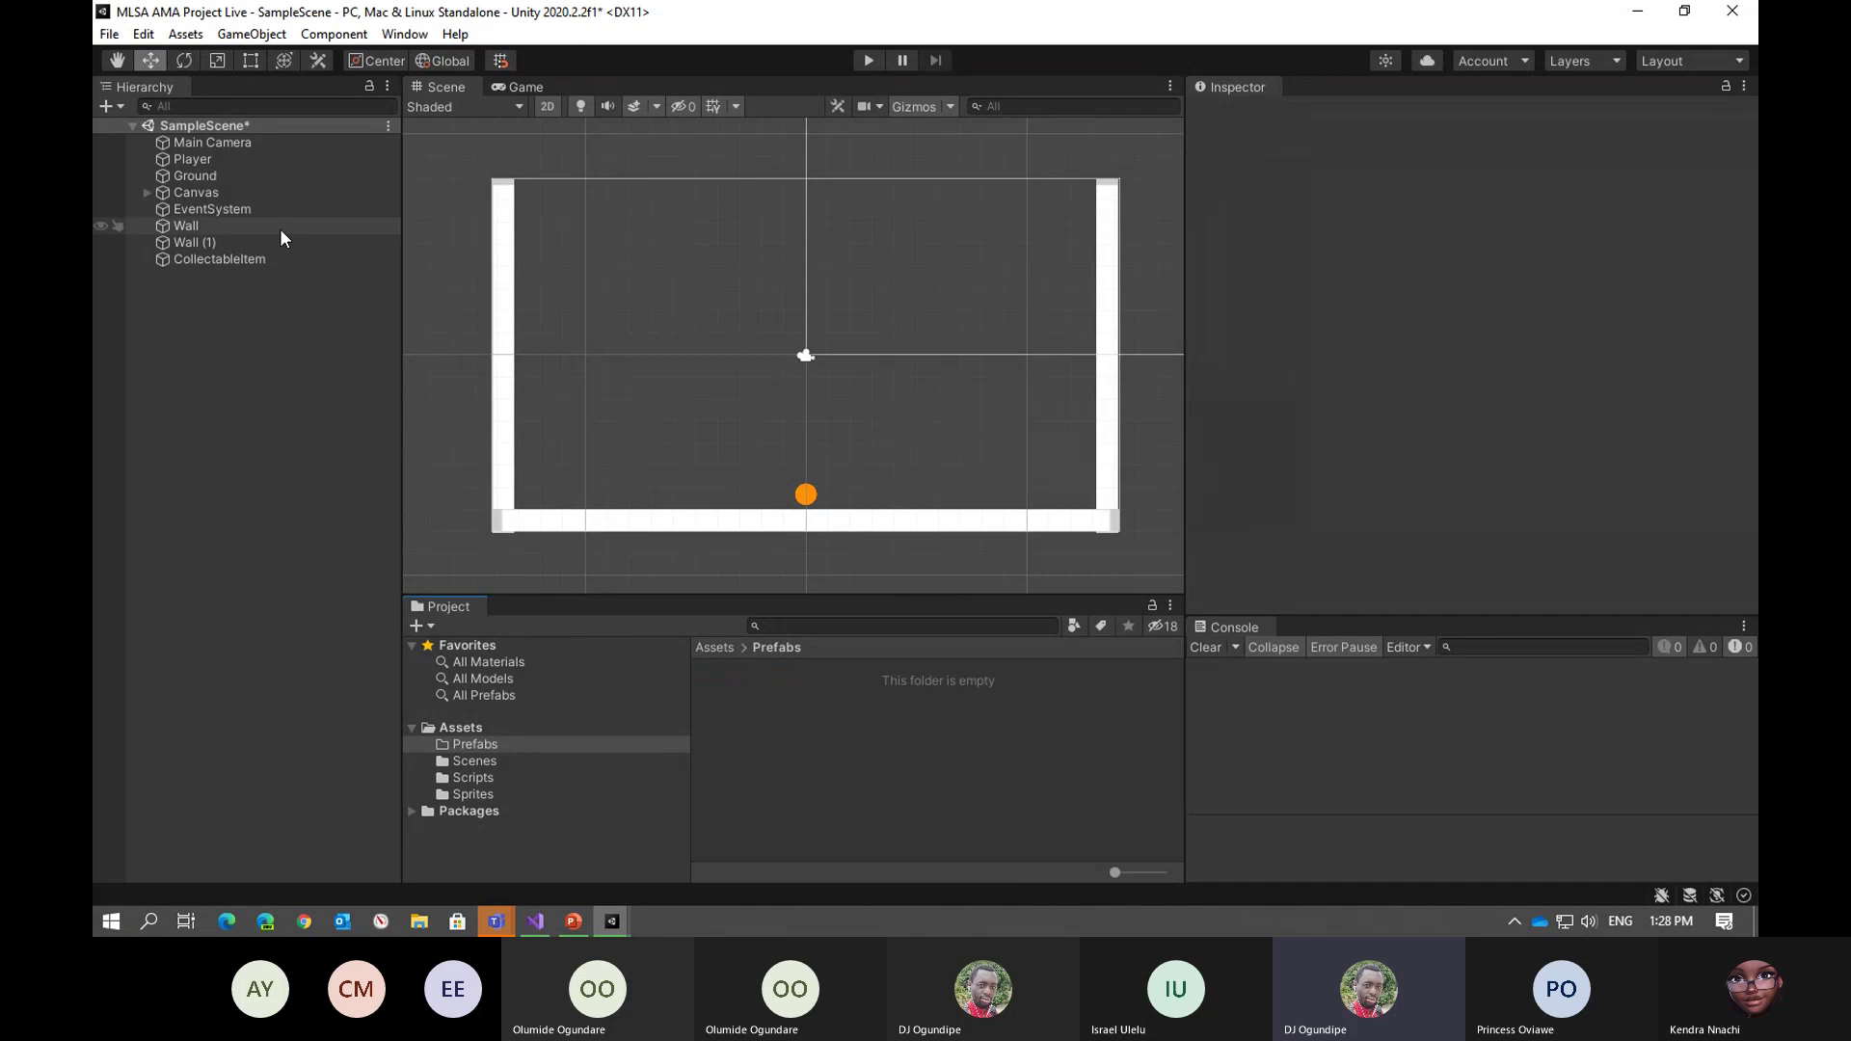
Turn the scene's CollectableItem into a prefab in the Prefabs folder and check the prefab's Collectable Item script settings
click(185, 259)
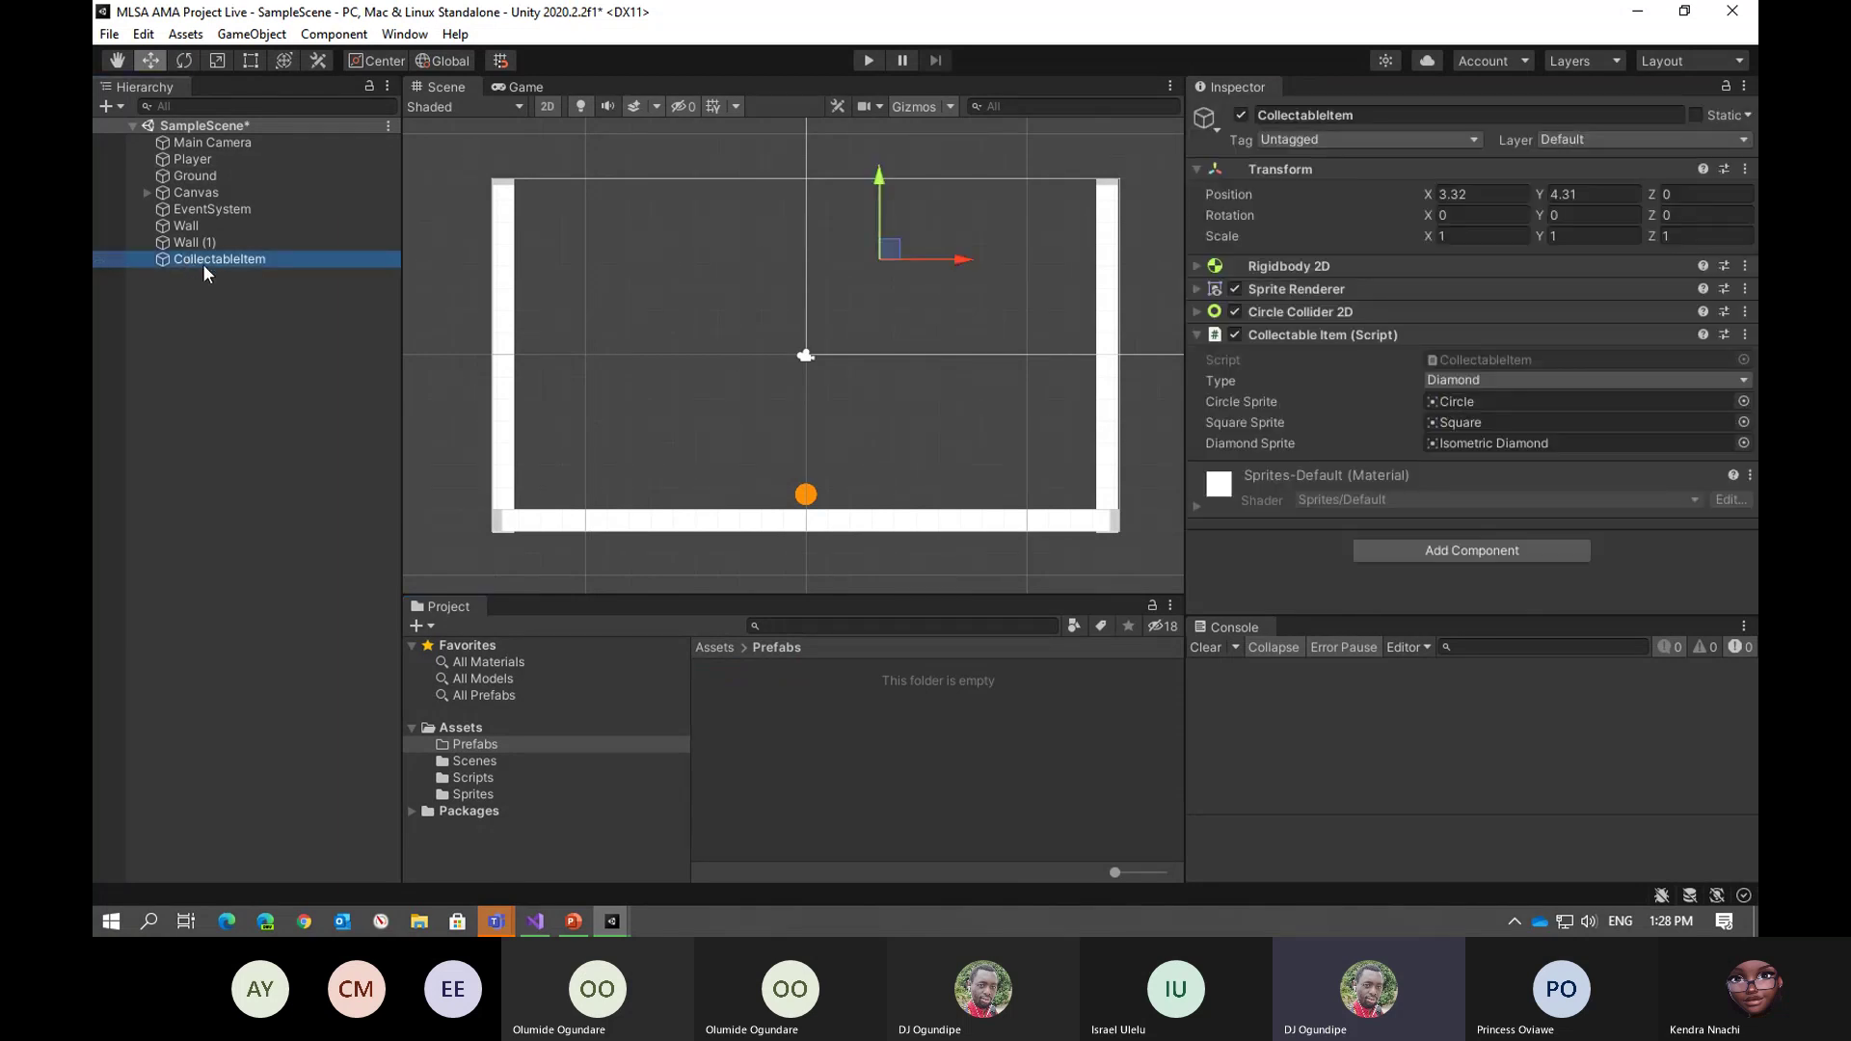
drag(203, 263, 821, 708)
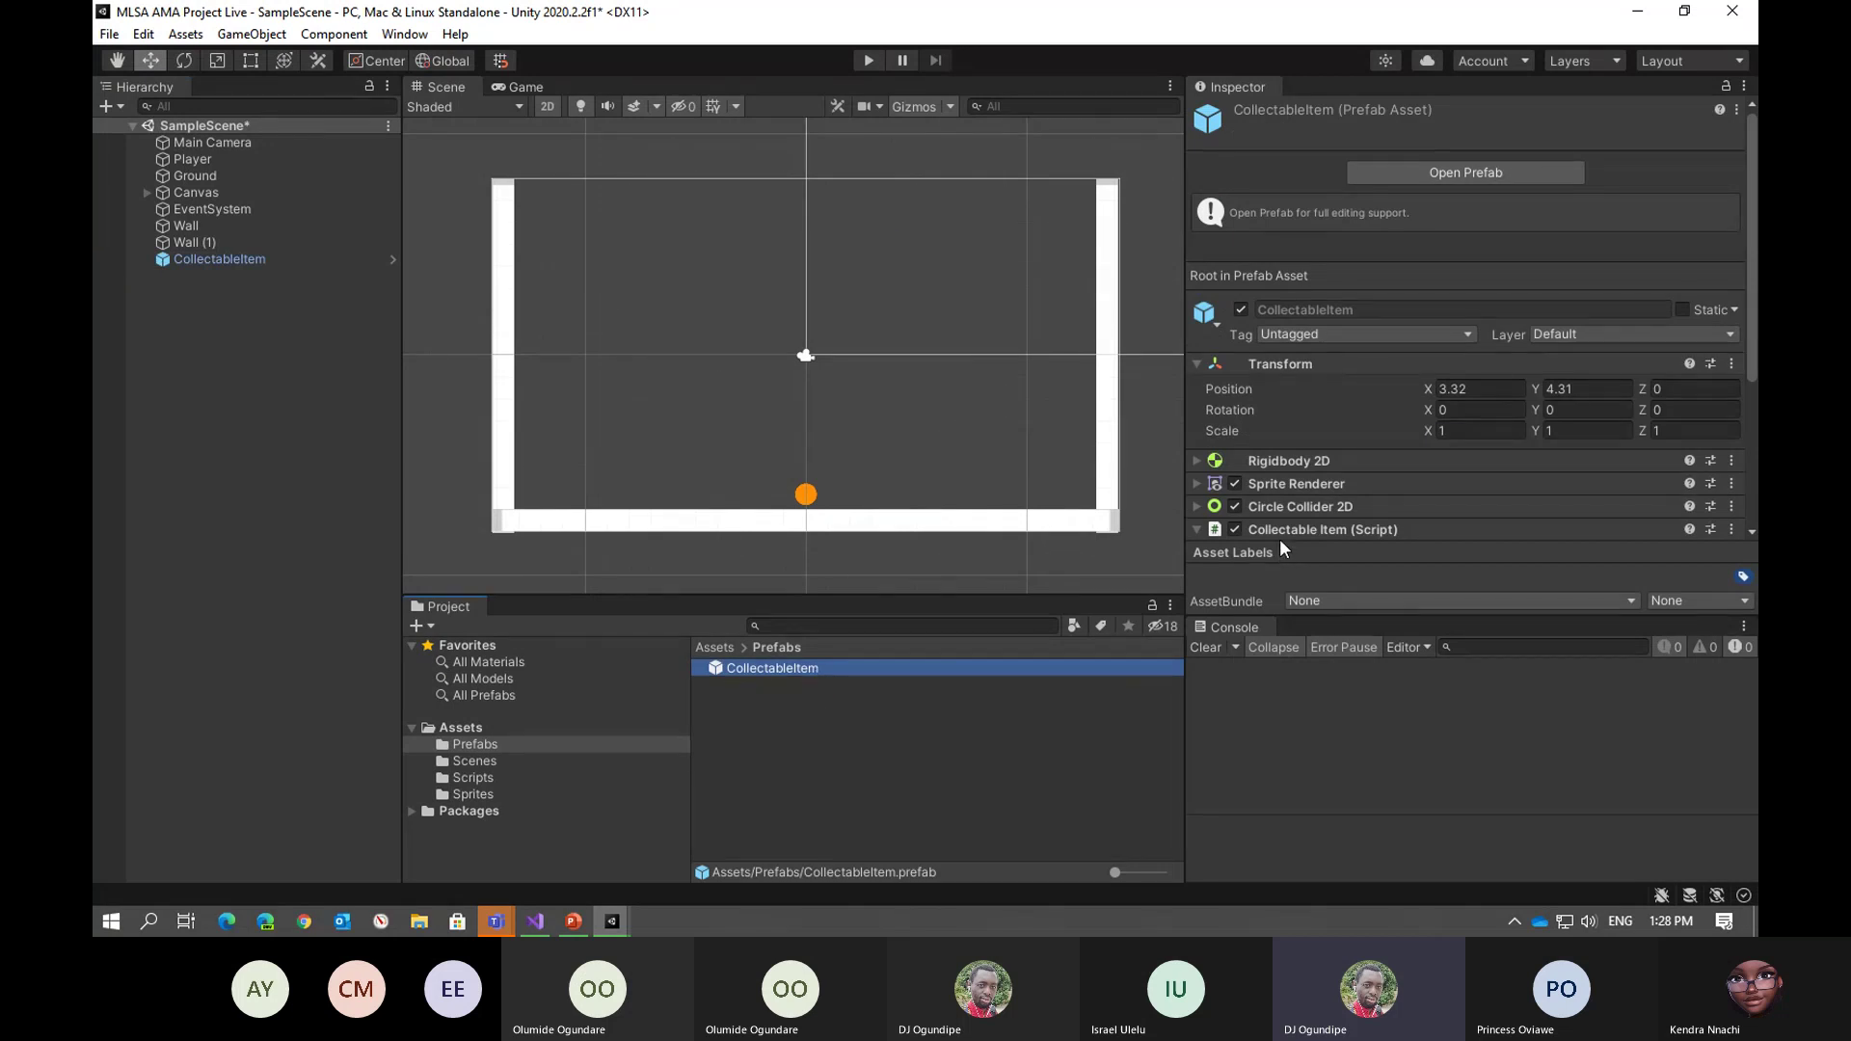
scroll(1278, 530, down, 5)
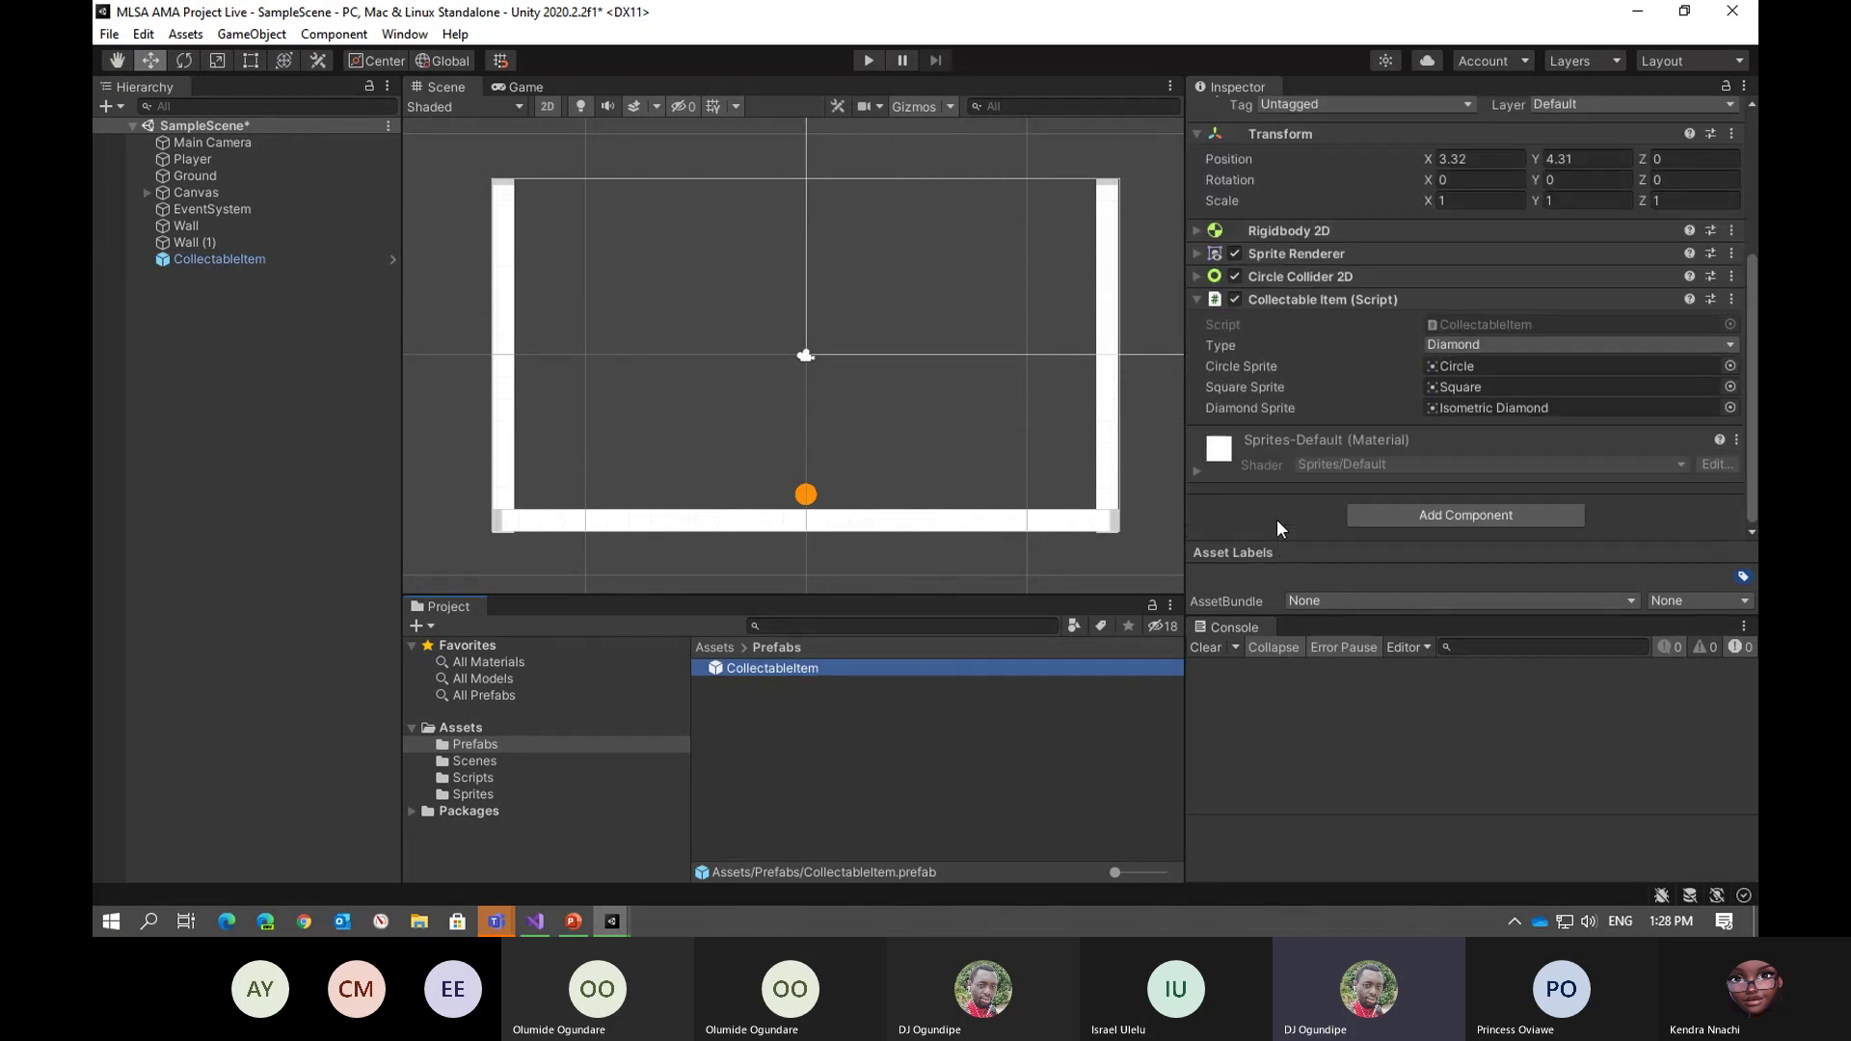
click(1200, 301)
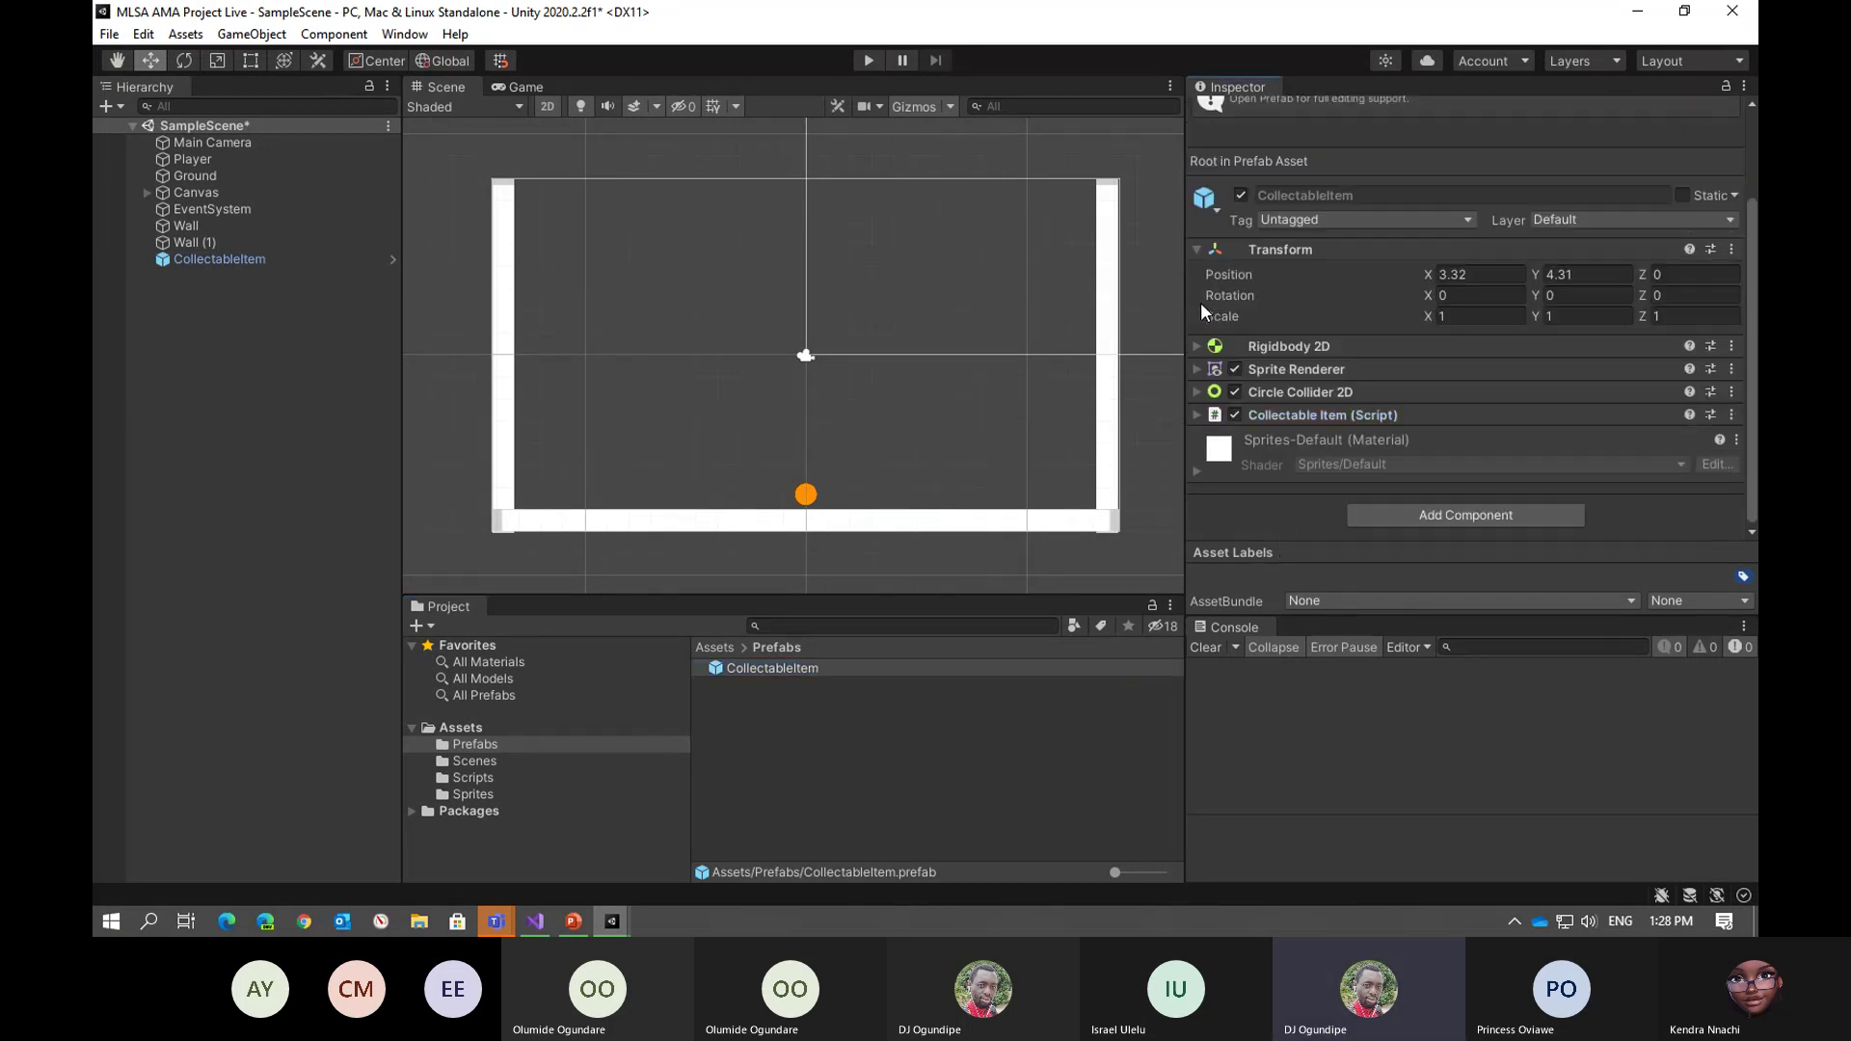
click(1196, 415)
scroll(1317, 430, down, 3)
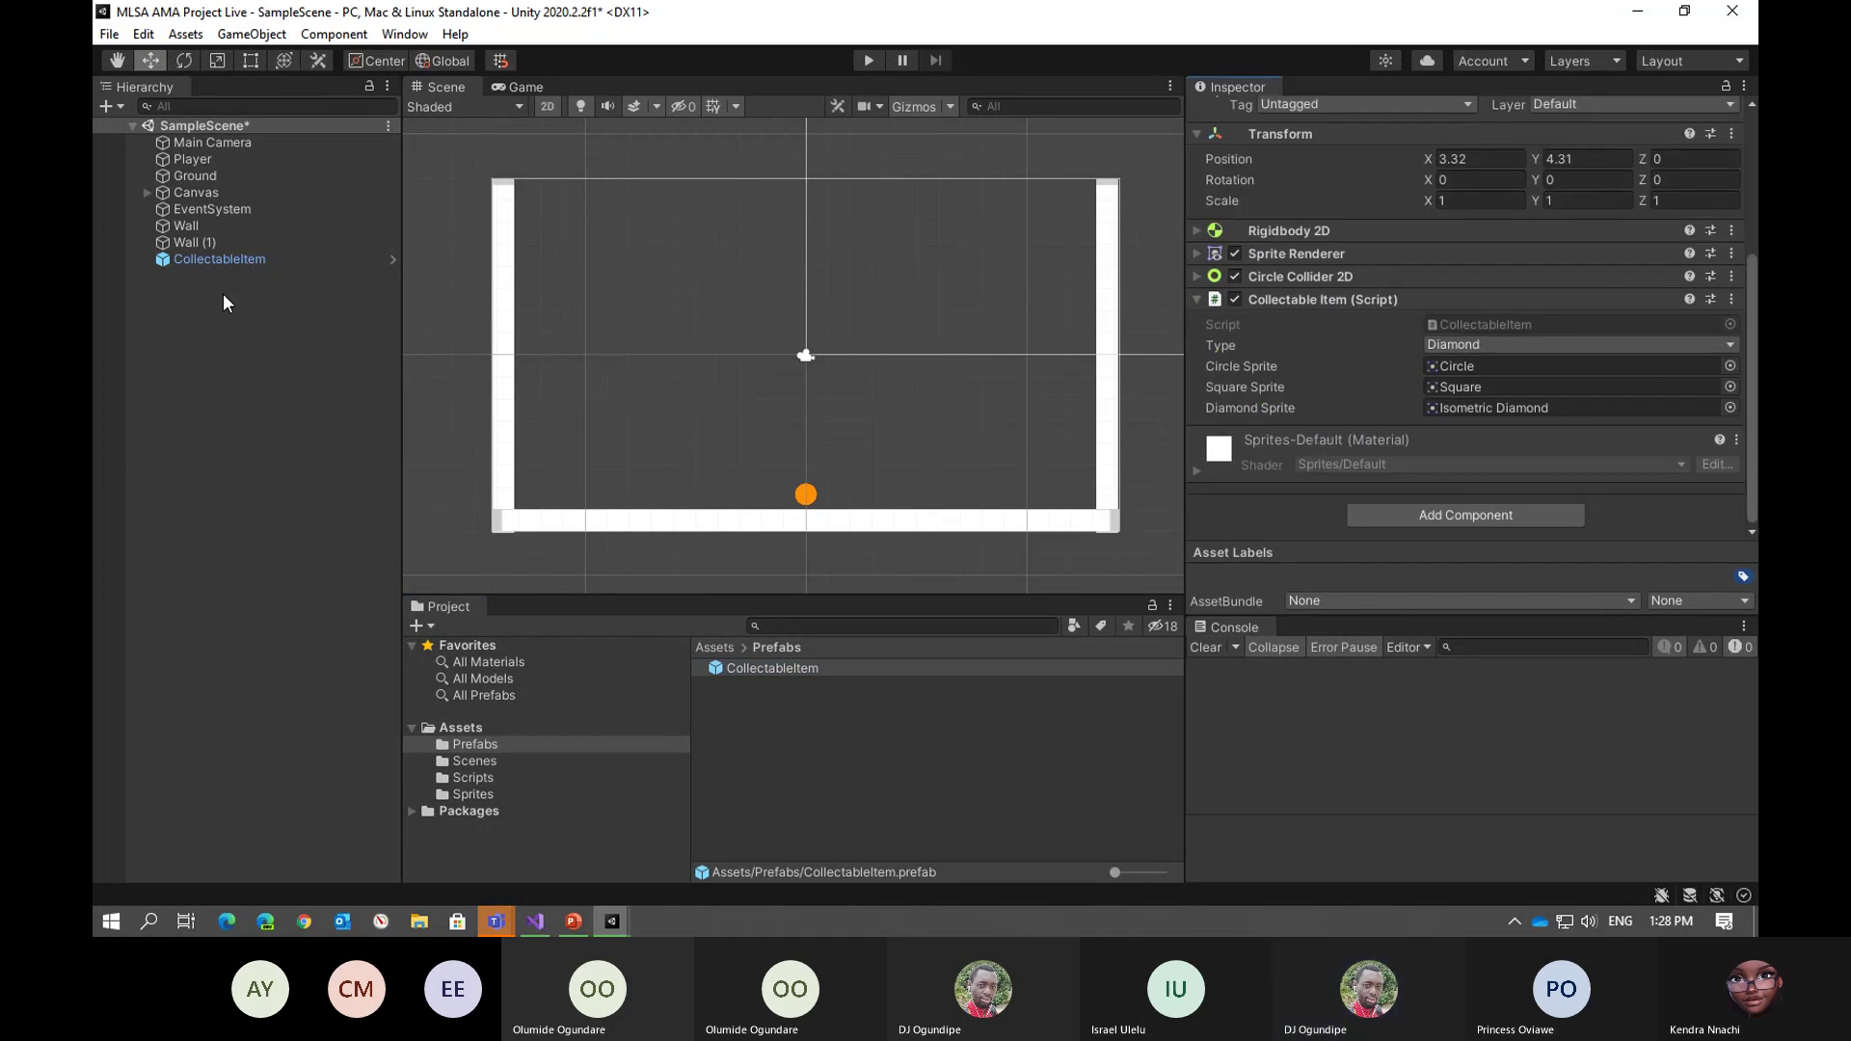
Add three more instances of the CollectableItem prefab to the scene hierarchy
drag(768, 674, 195, 382)
drag(306, 512, 310, 515)
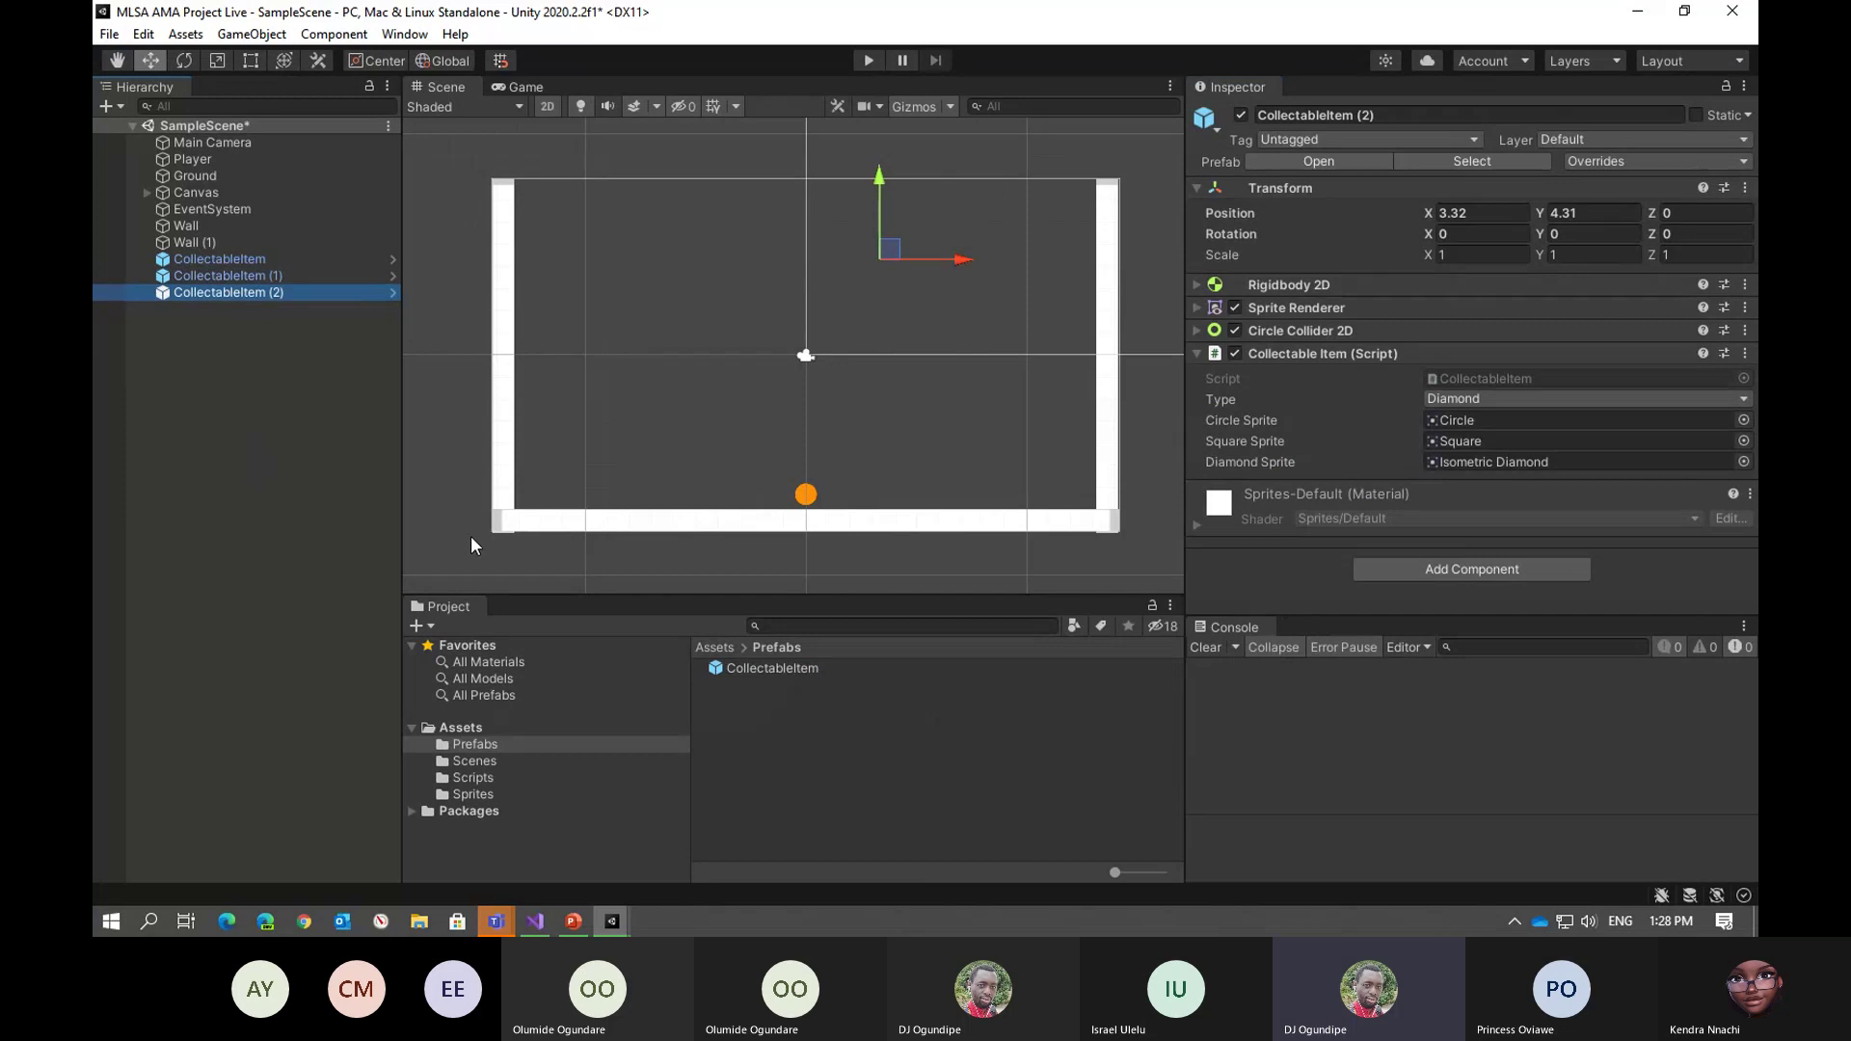
drag(806, 667, 235, 476)
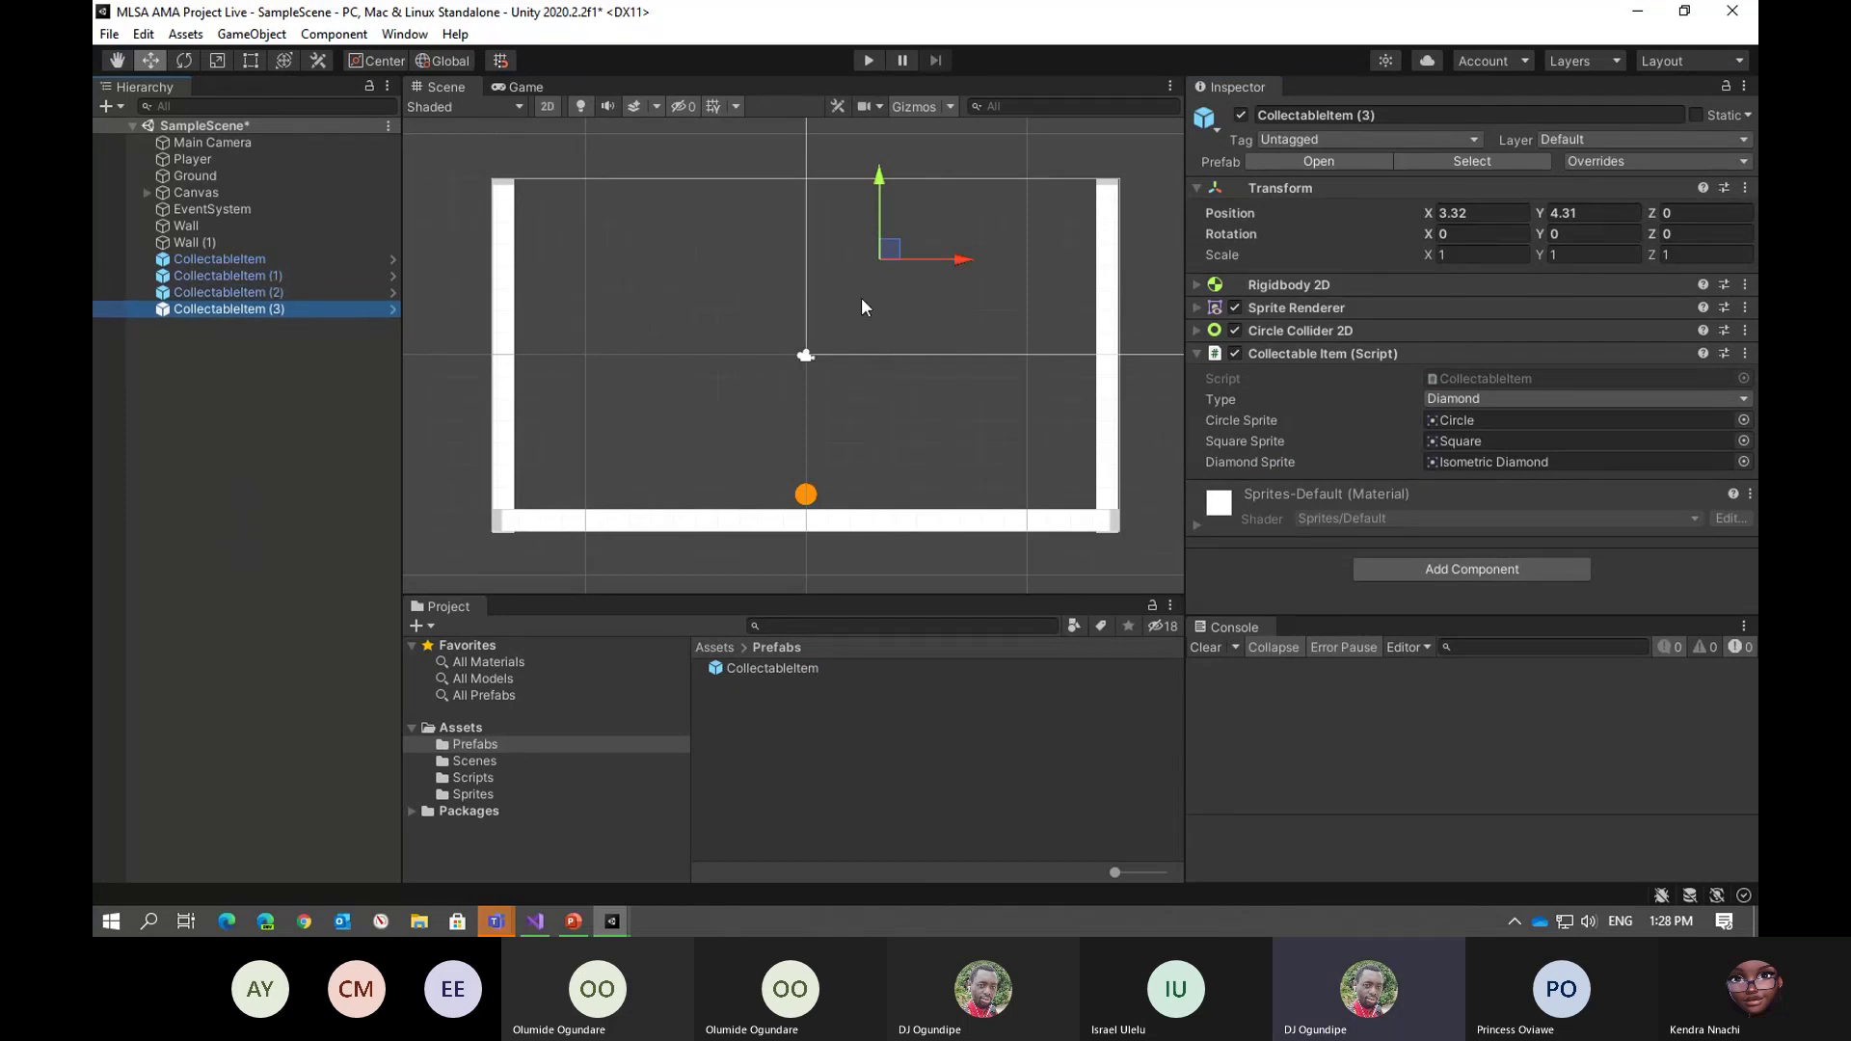
Spread out the instances: CollectableItem (3) to about X -7.15, Y 3.98, (2) down and right, (1) to about X 7.54, Y 5.83
drag(888, 255, 656, 256)
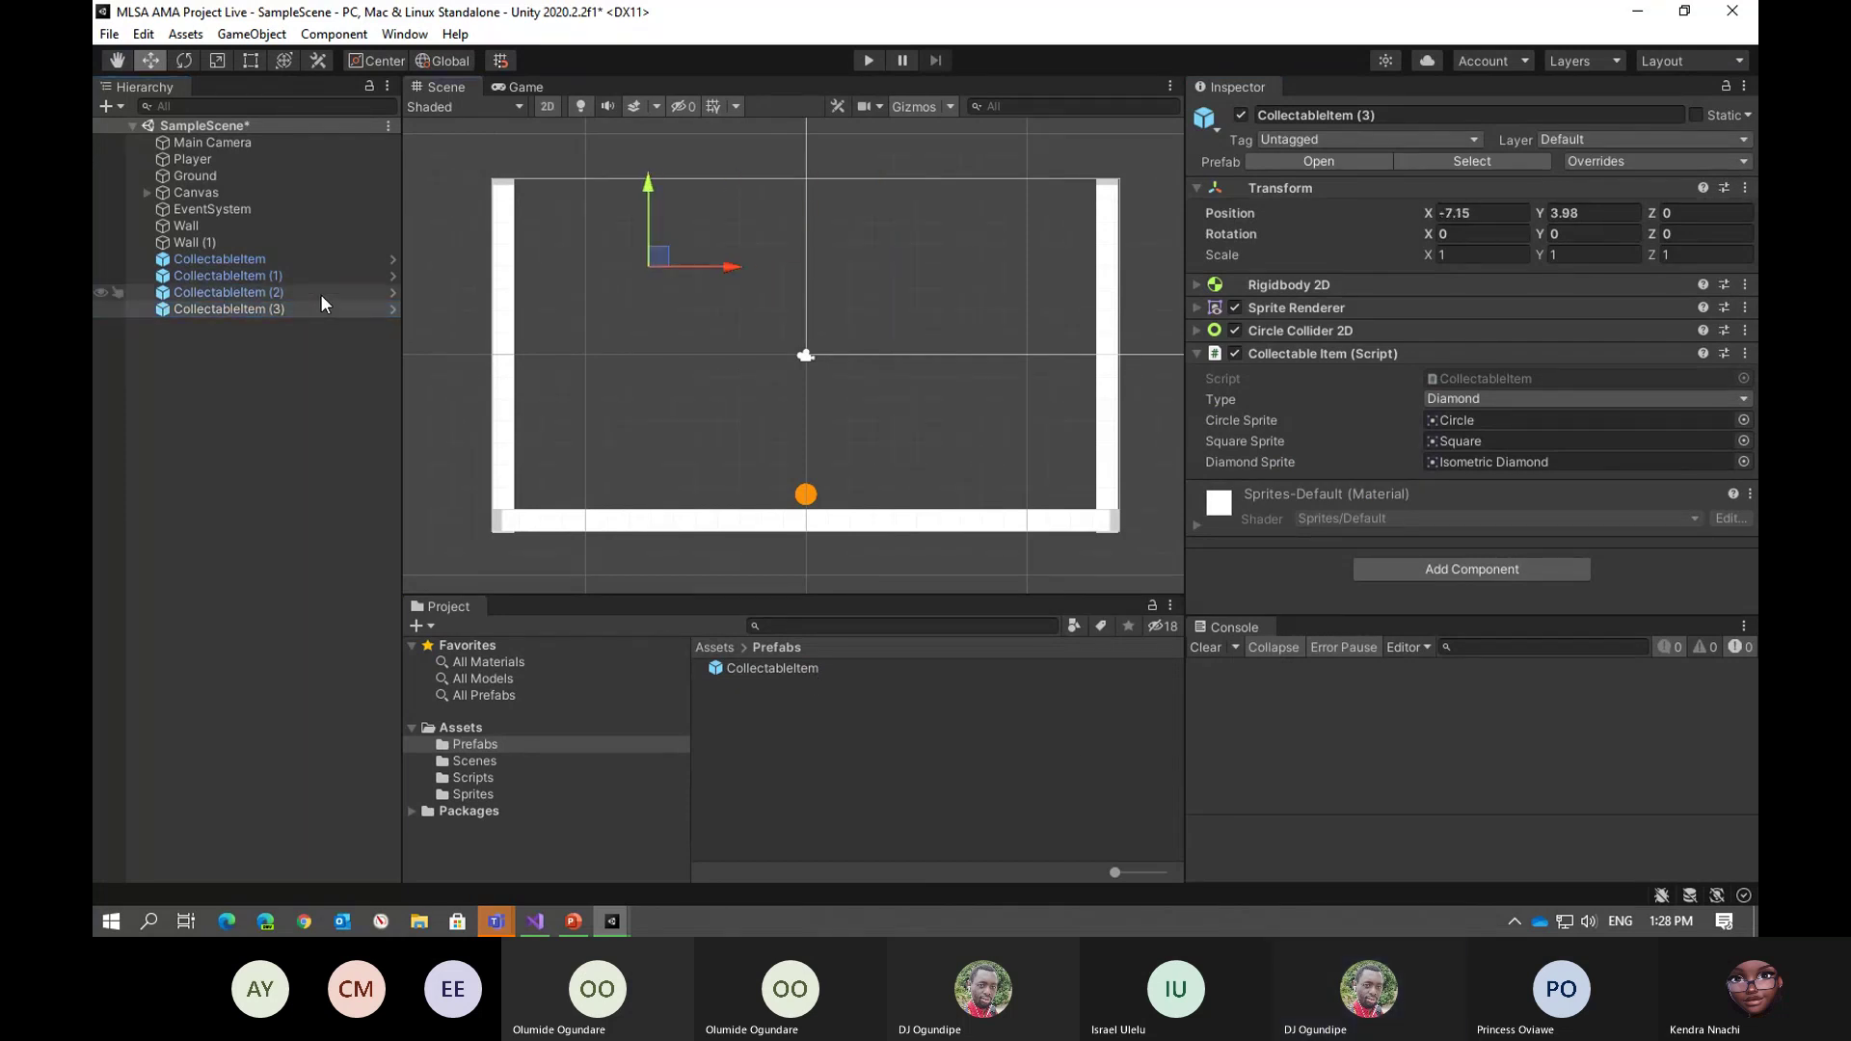
click(289, 292)
drag(906, 256, 978, 349)
click(260, 276)
drag(893, 257, 979, 227)
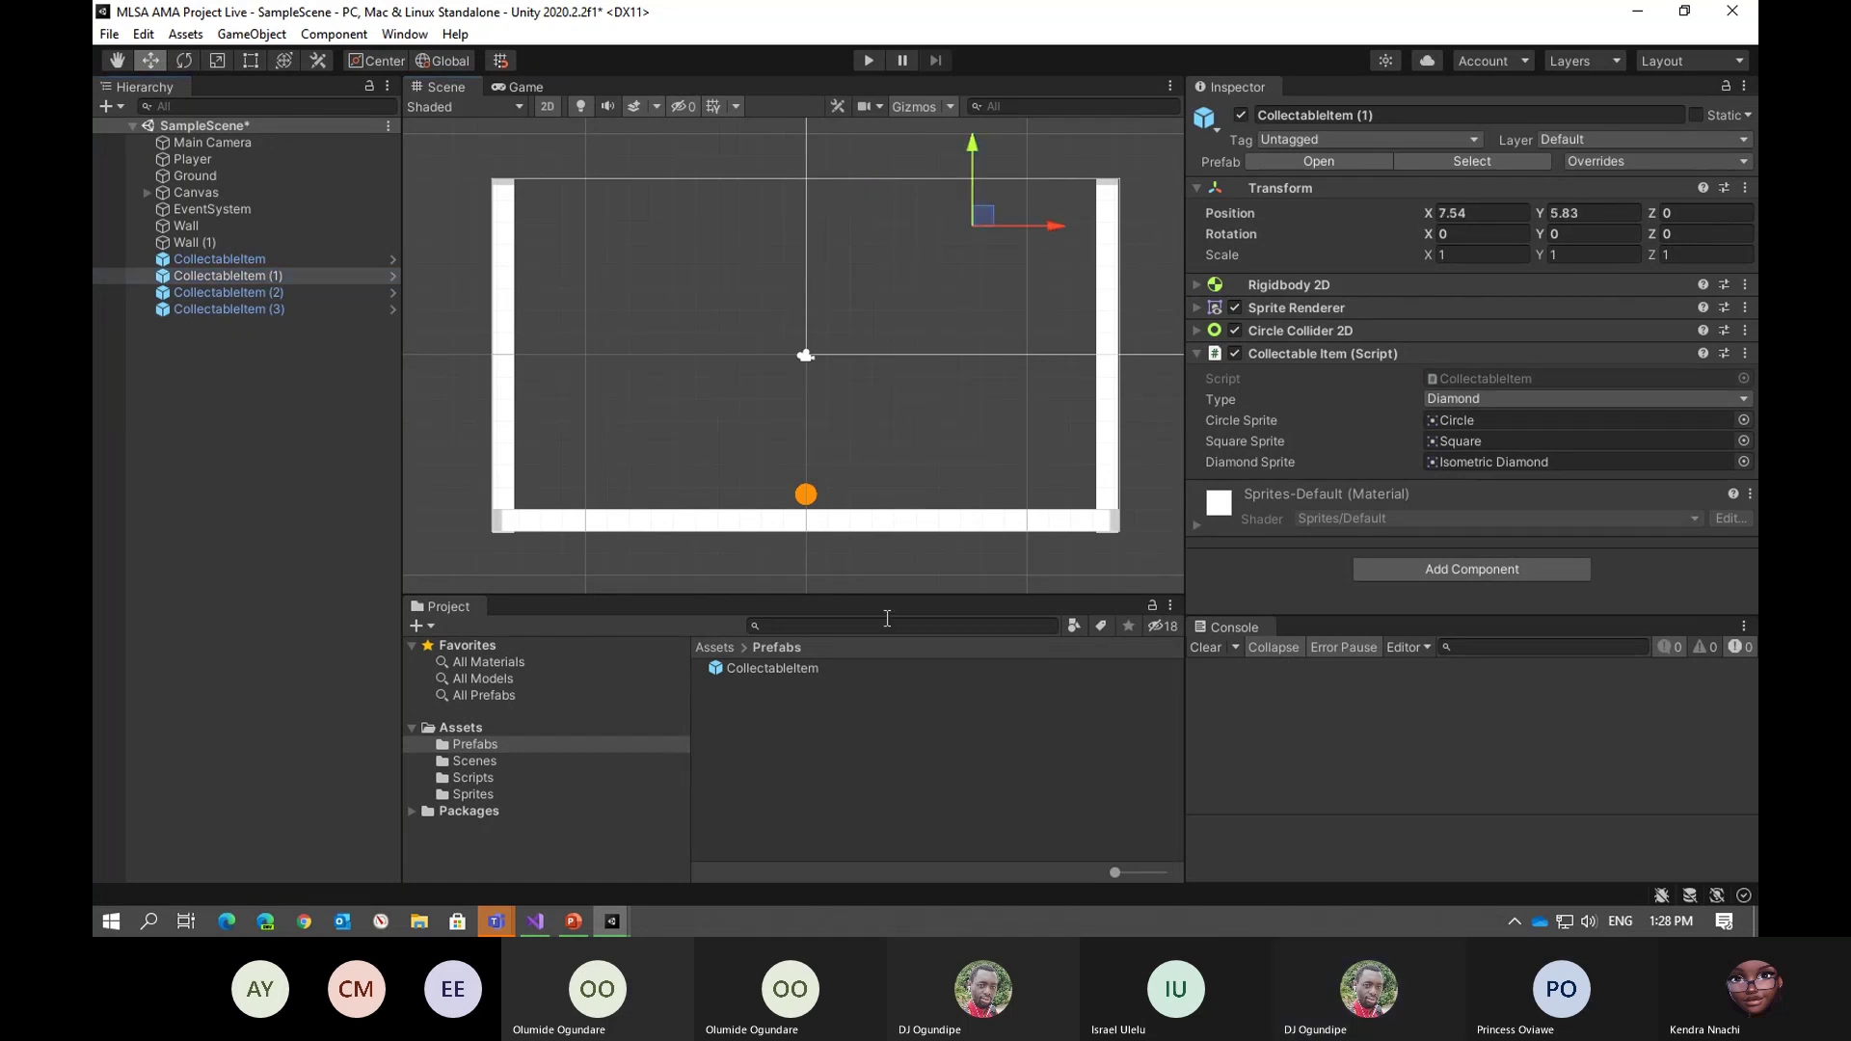
Set the CollectableItem prefab's Type to Circle and check the setting on its scene instances
click(773, 669)
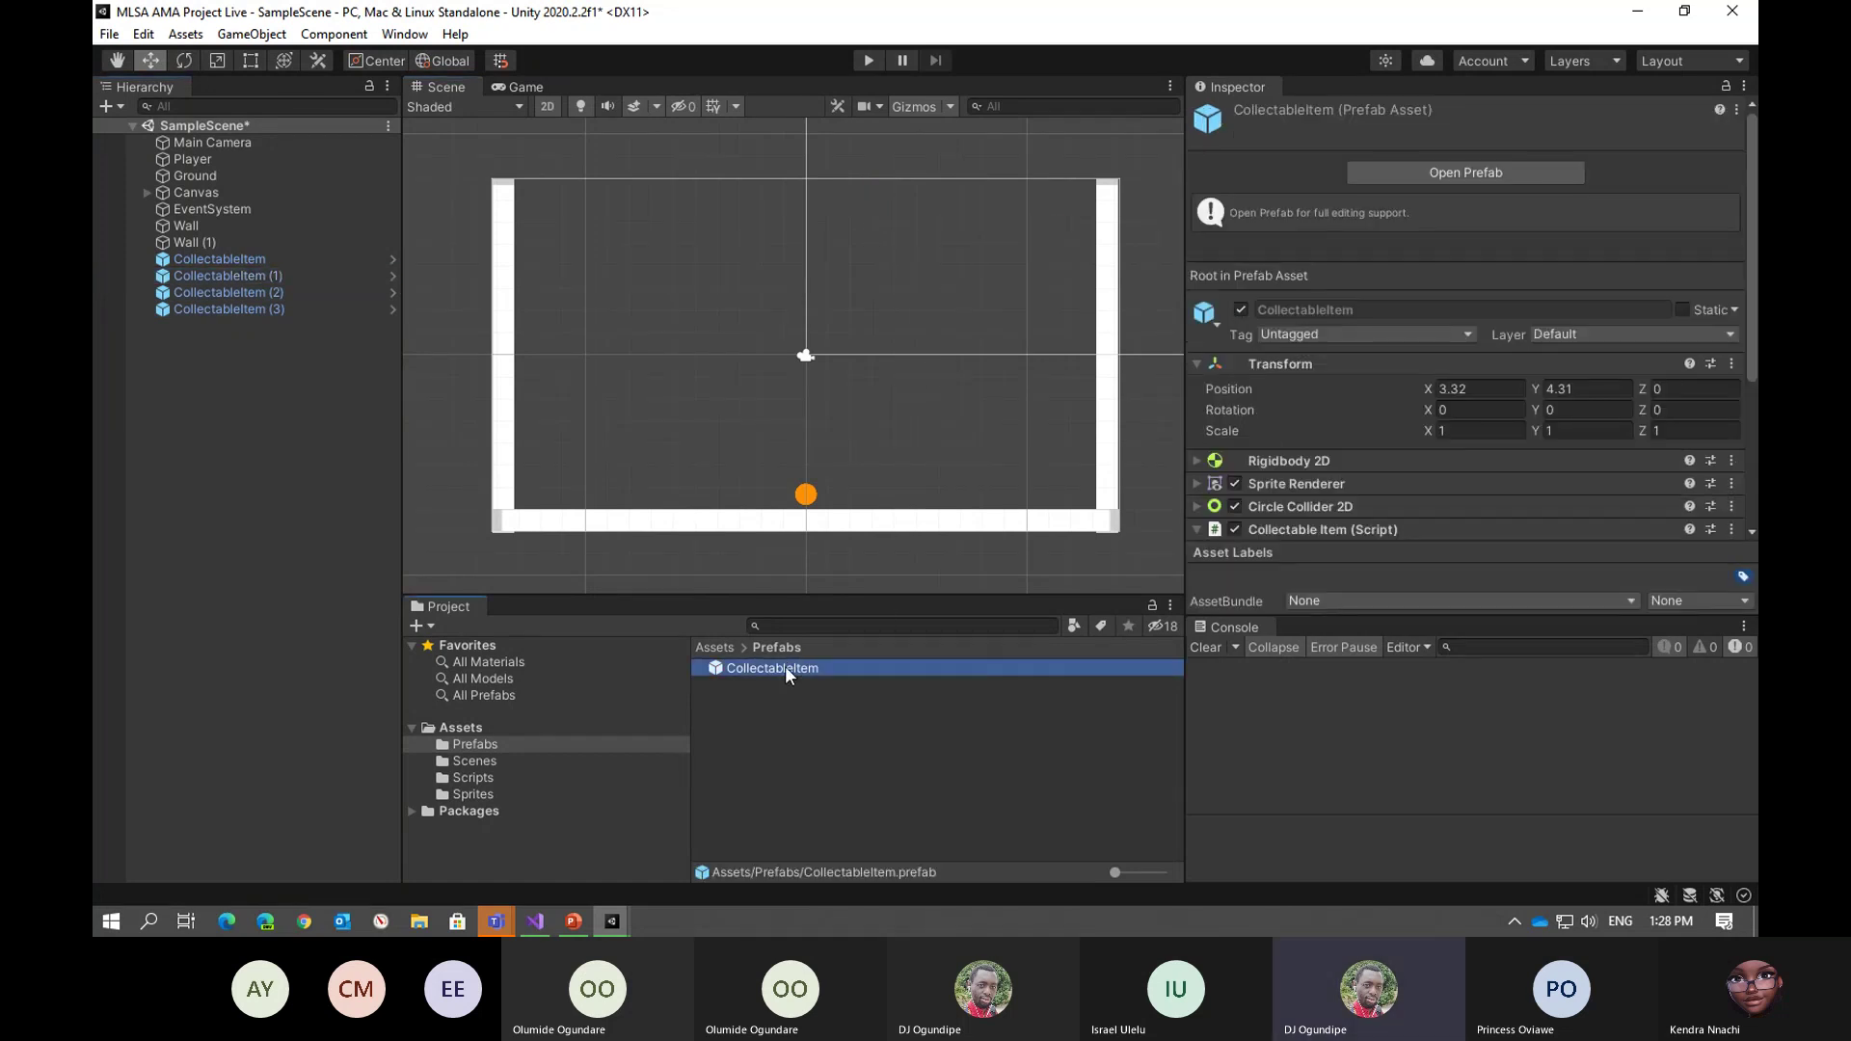
scroll(1292, 497, down, 5)
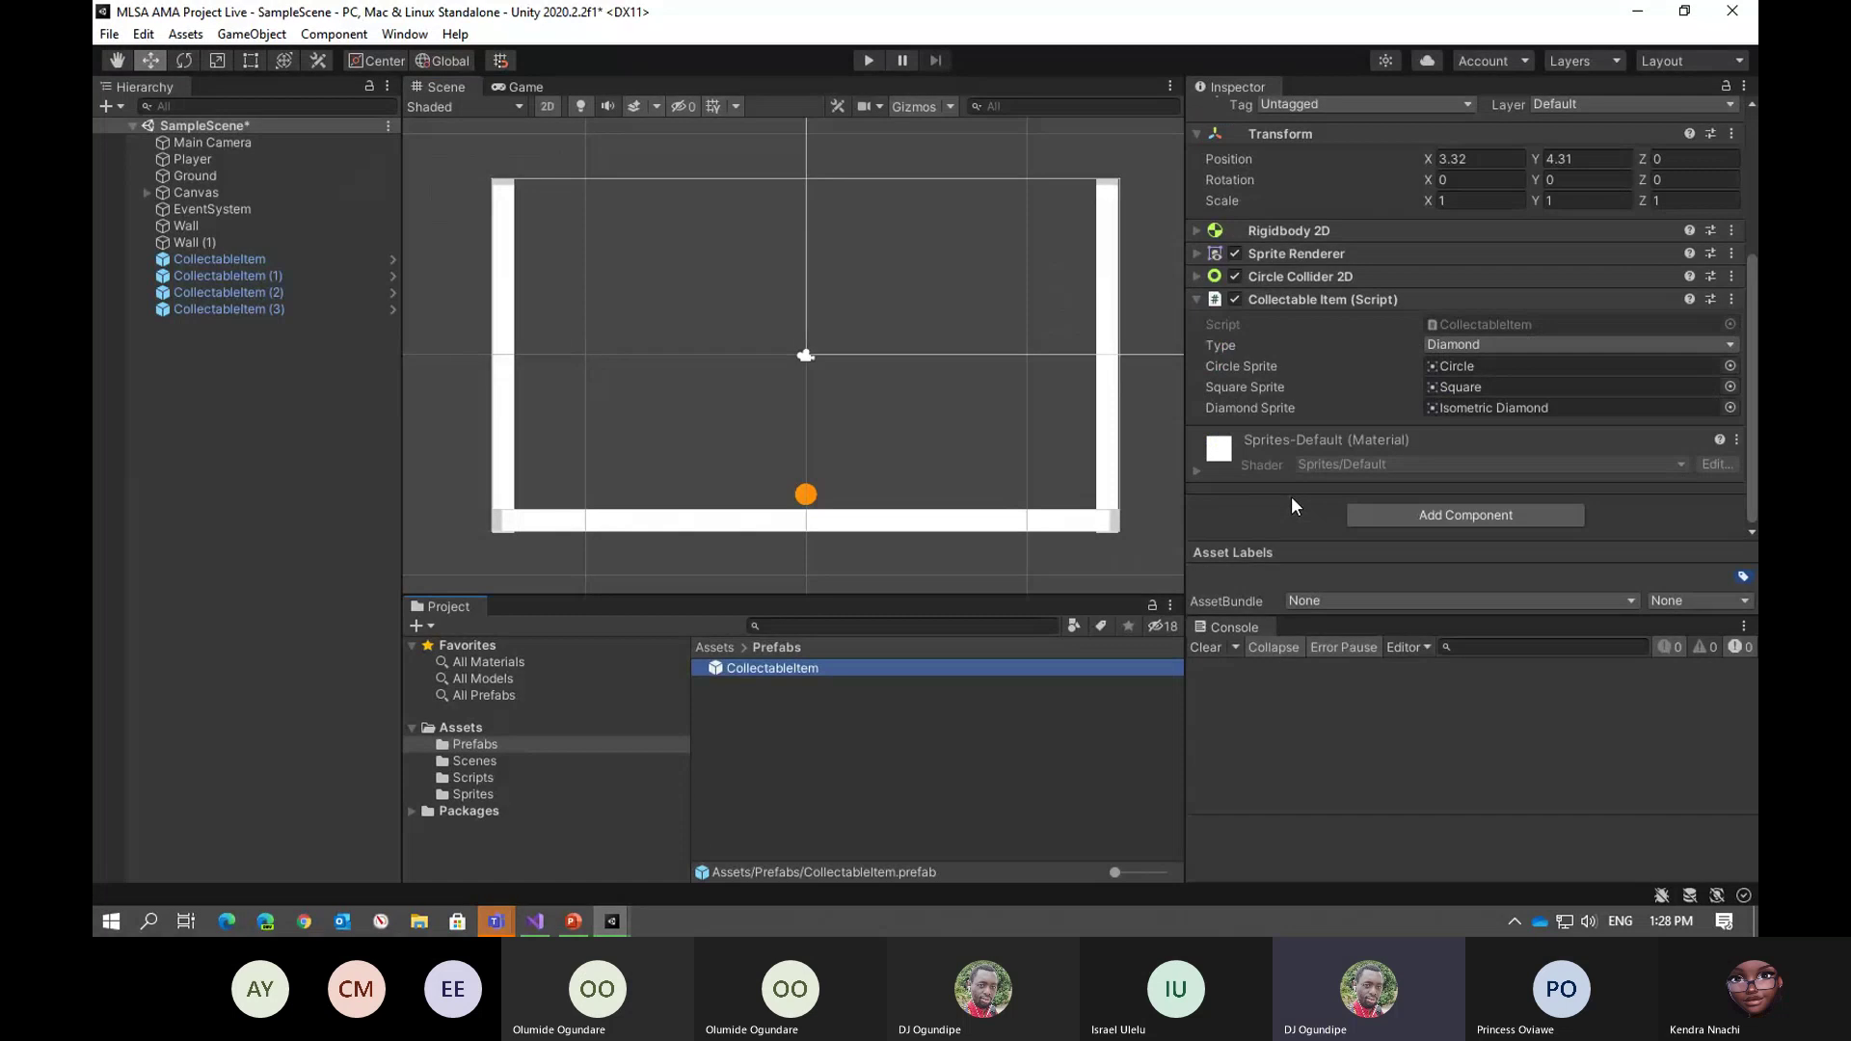
click(1507, 343)
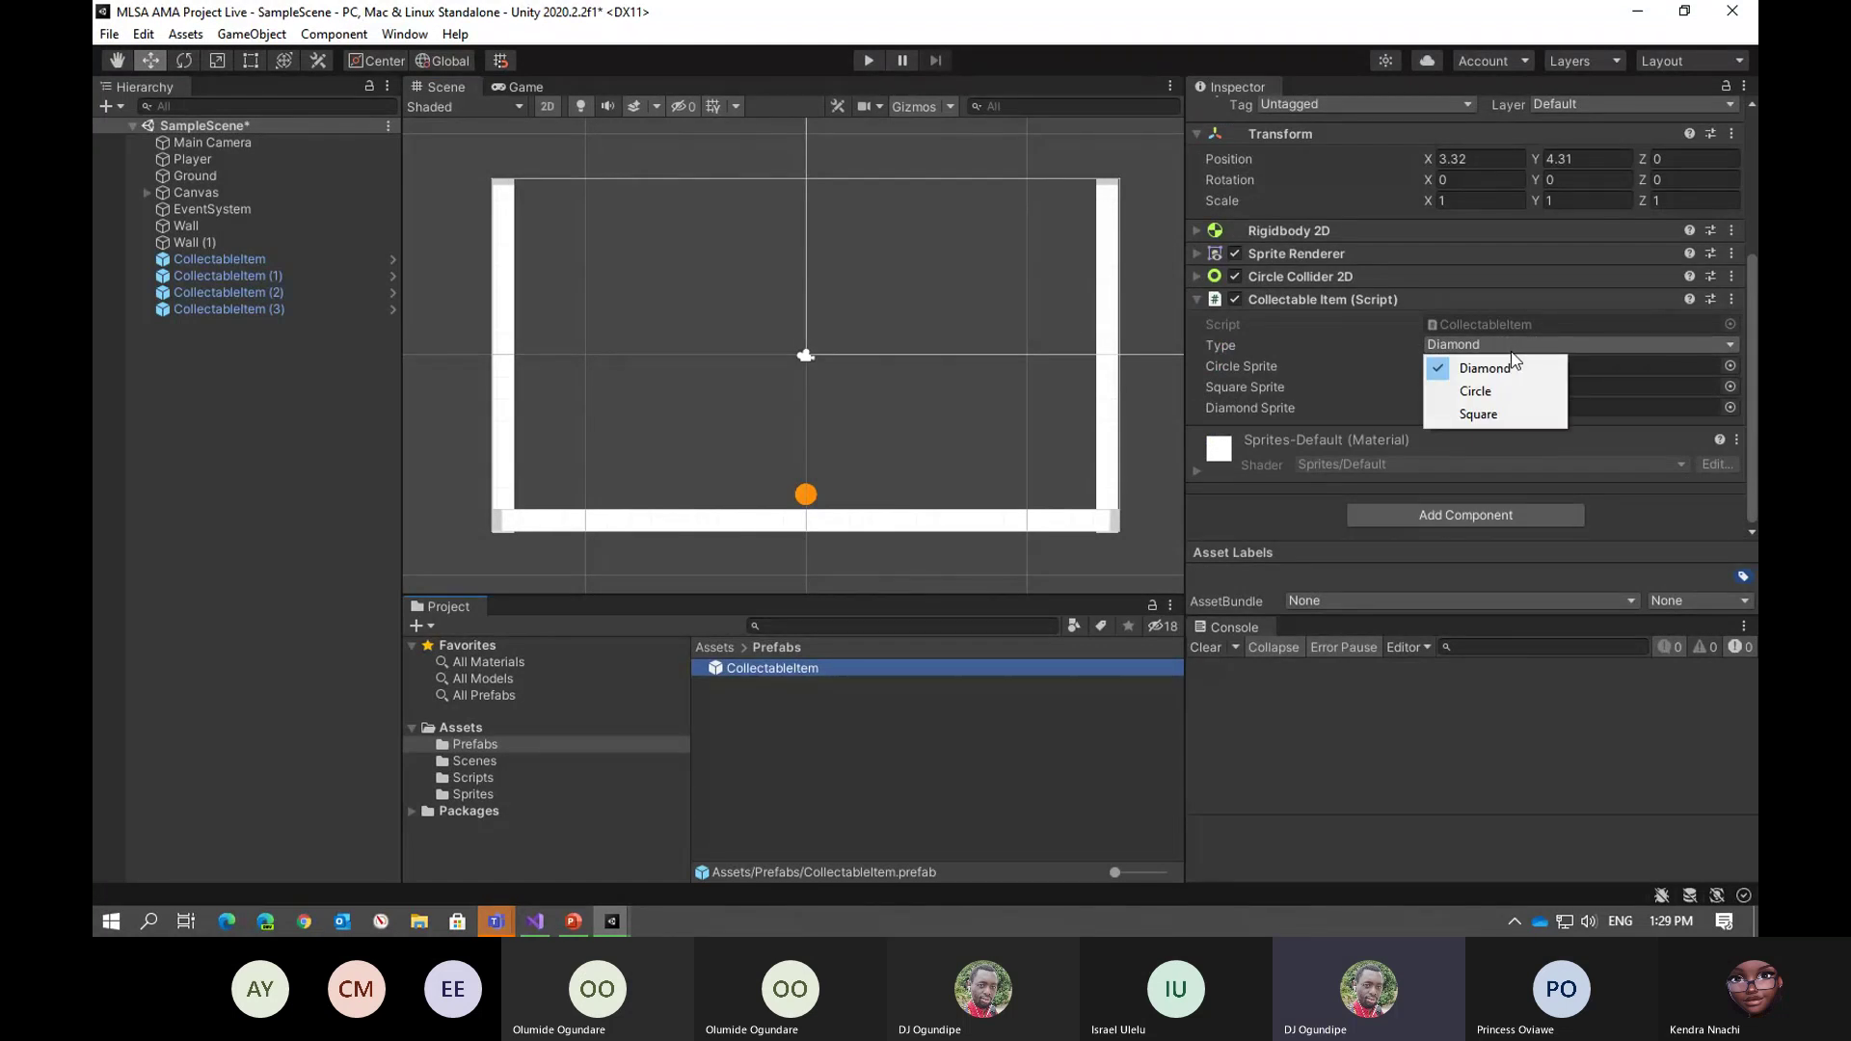
click(1475, 393)
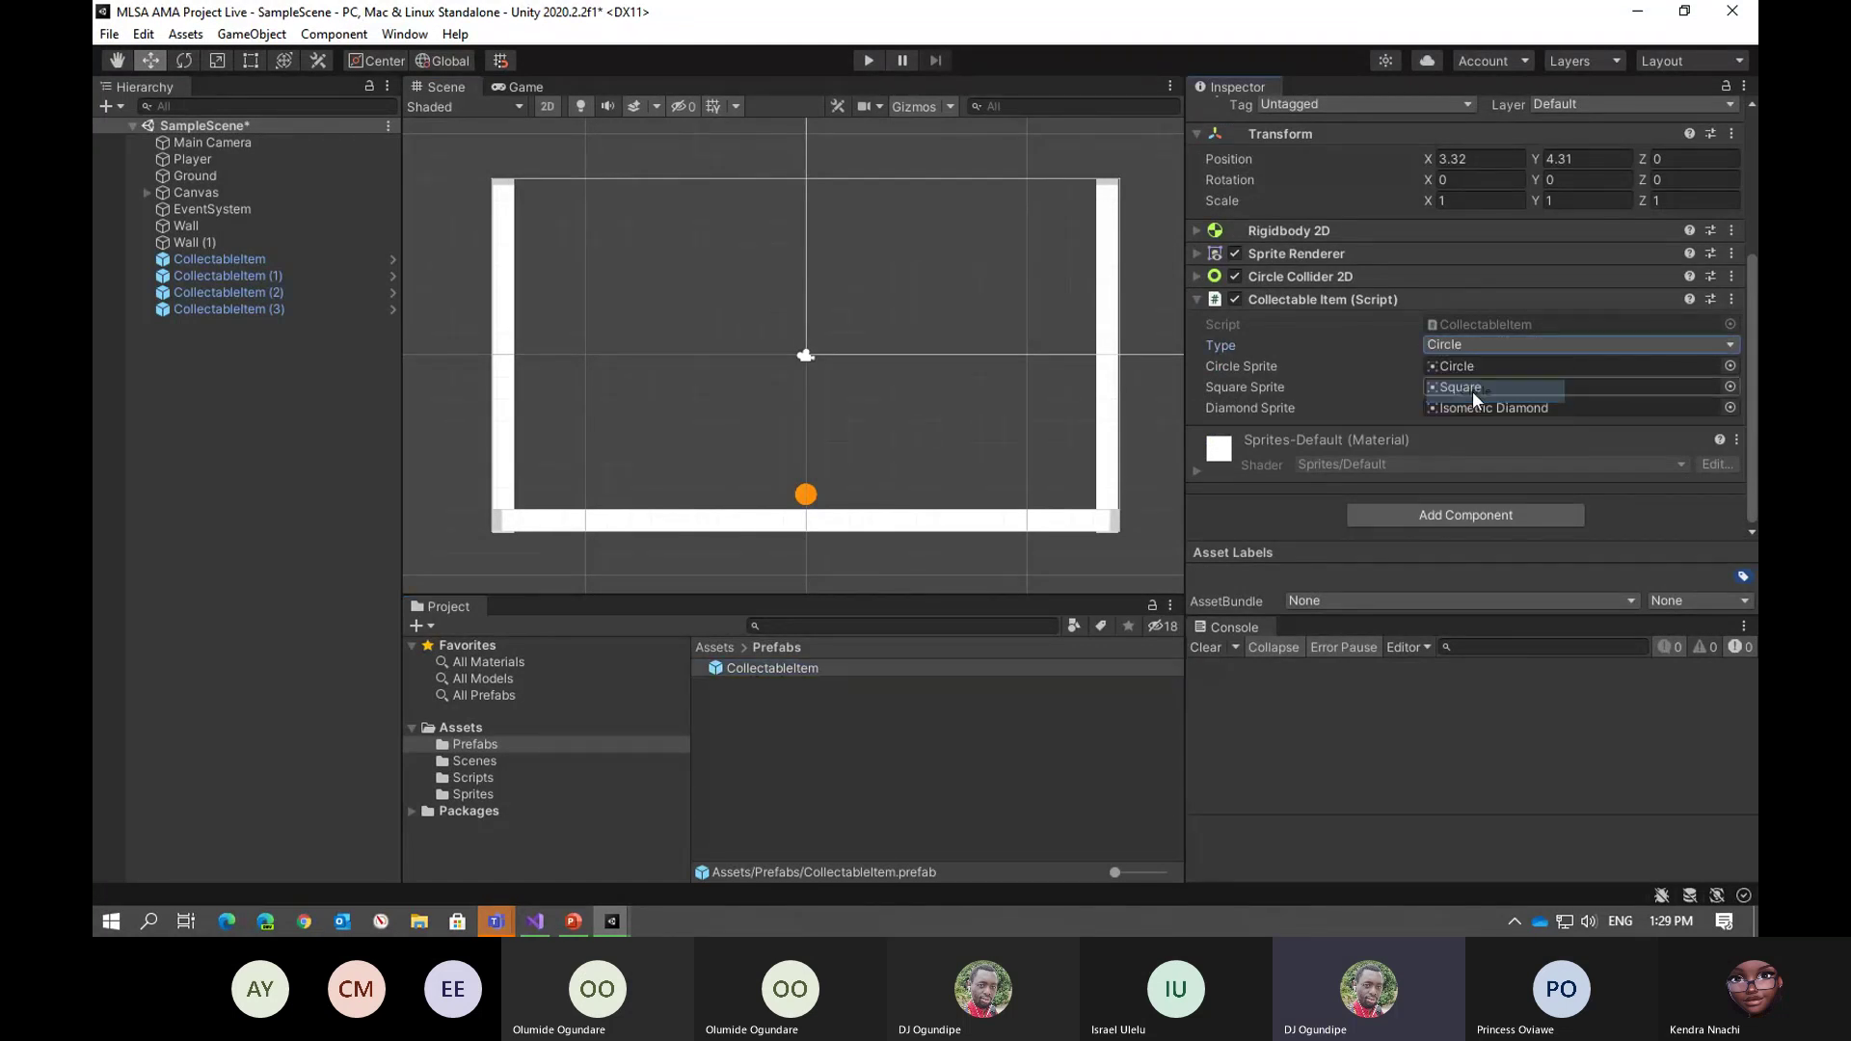
click(286, 306)
click(226, 259)
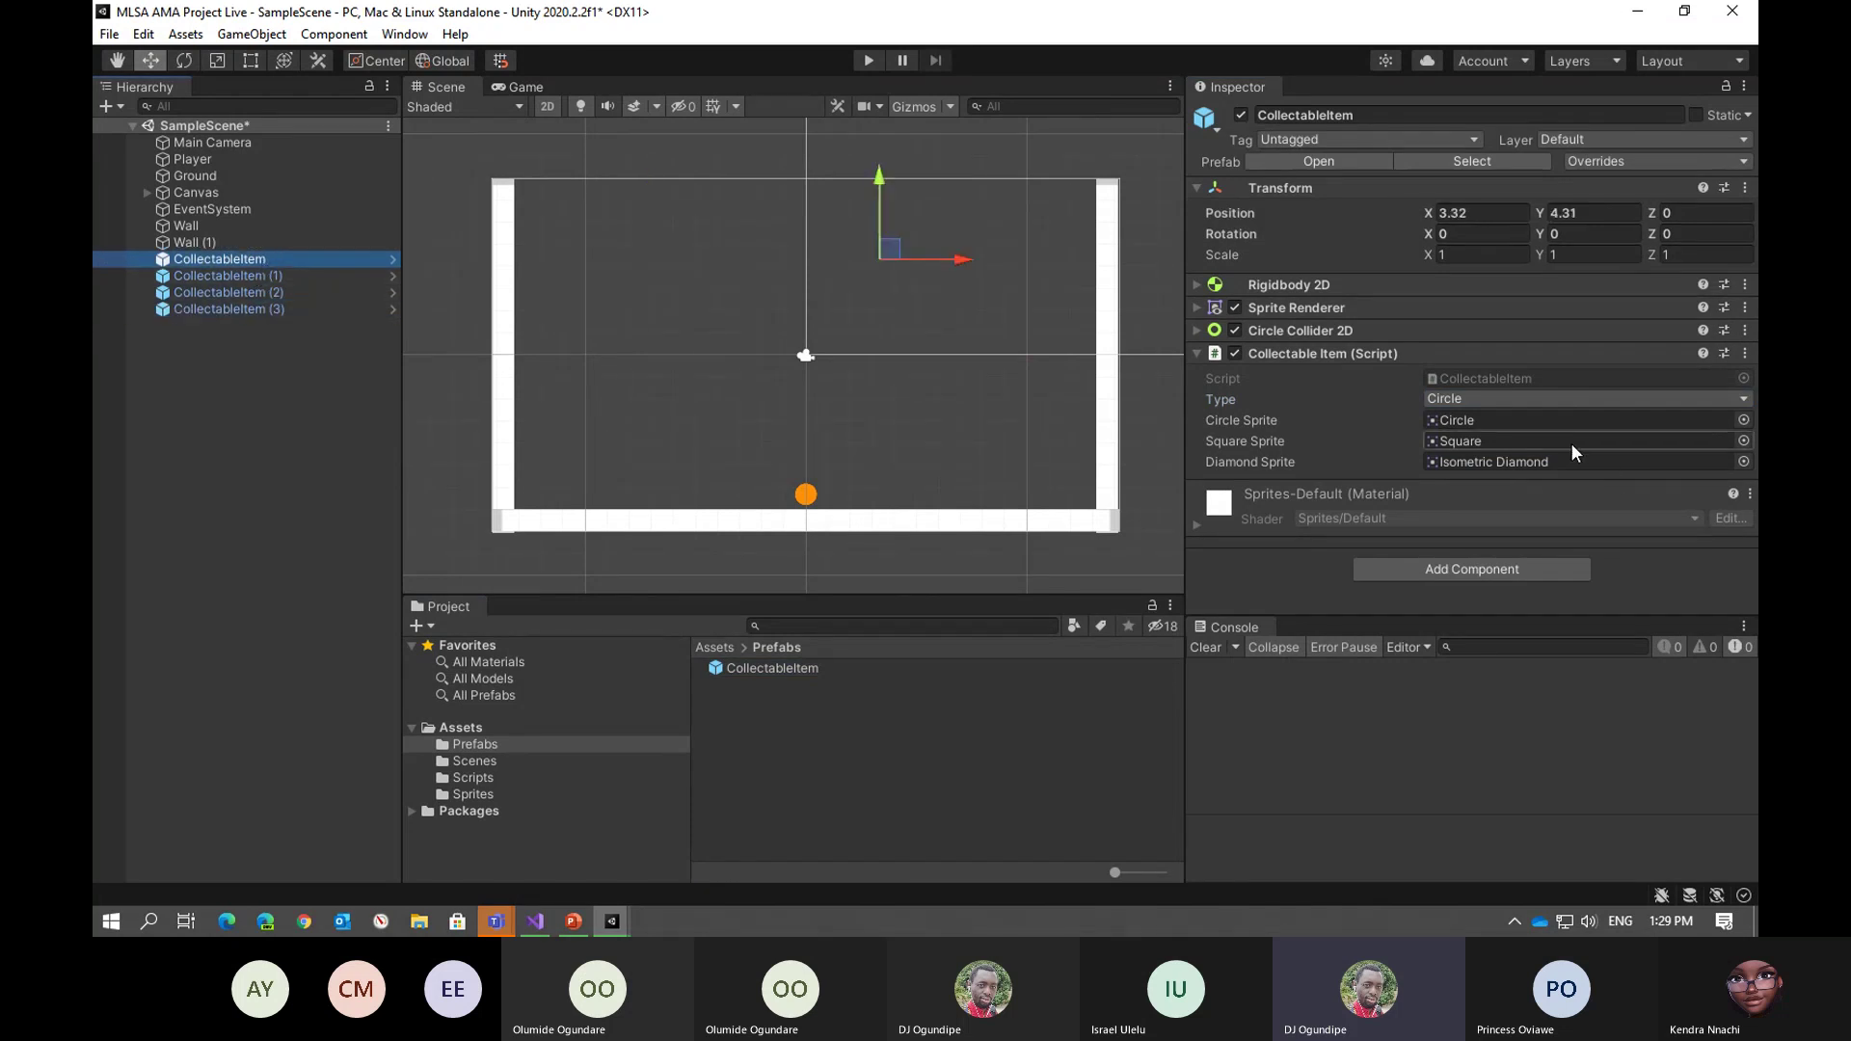
Set the CollectableItem prefab's Type back to Diamond and check CollectableItem (2) and (3) in the scene
click(774, 668)
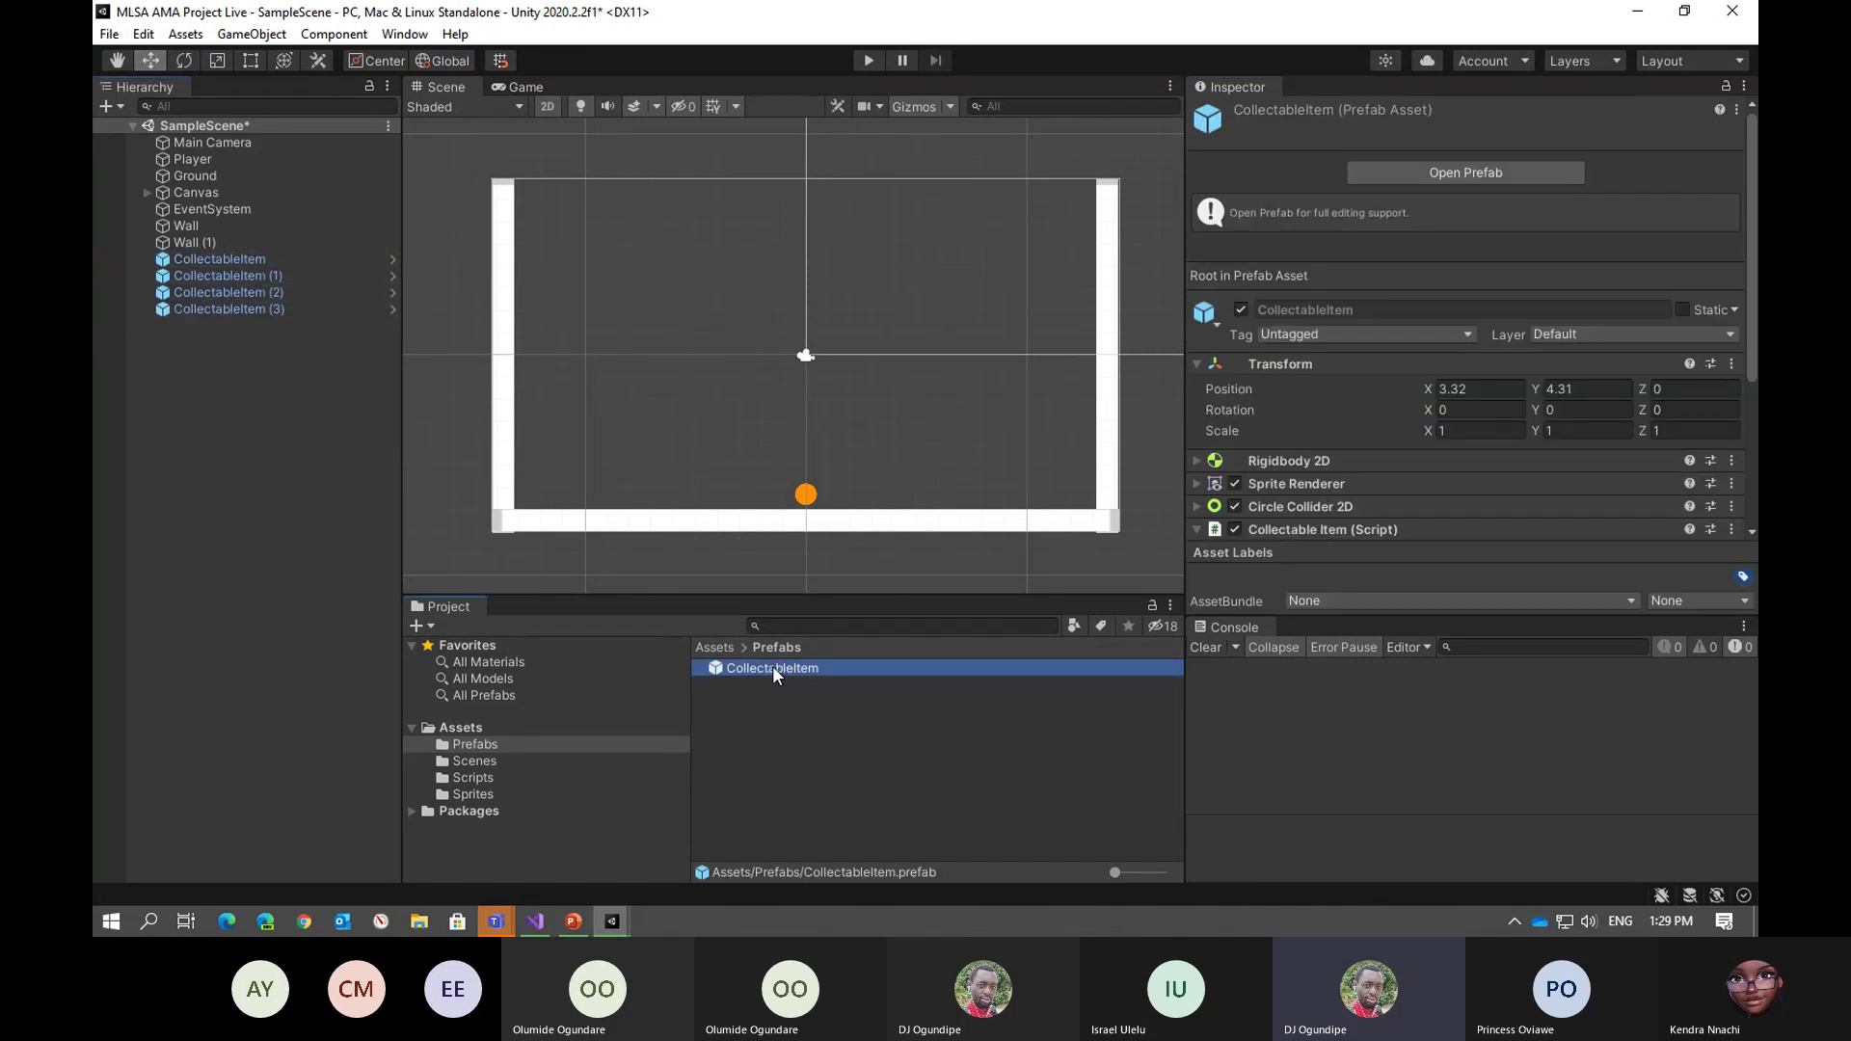
scroll(1293, 442, down, 5)
click(1493, 342)
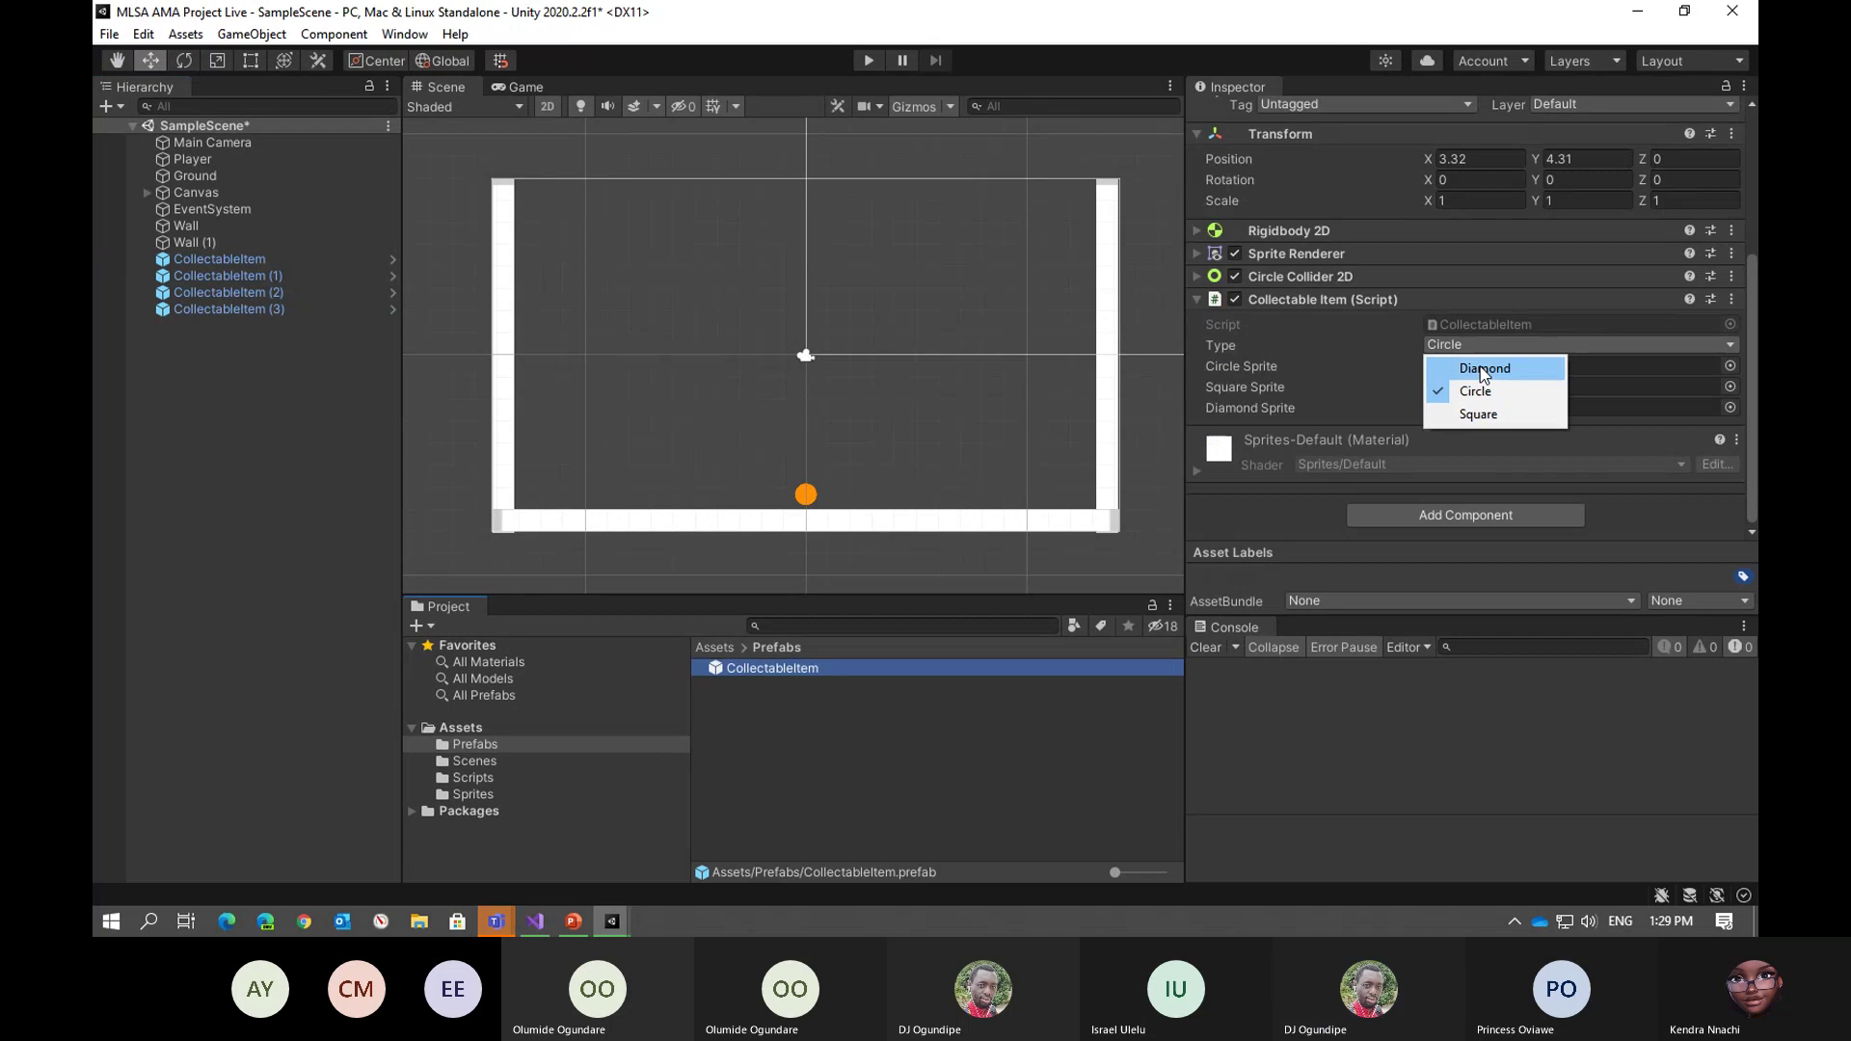
click(1472, 371)
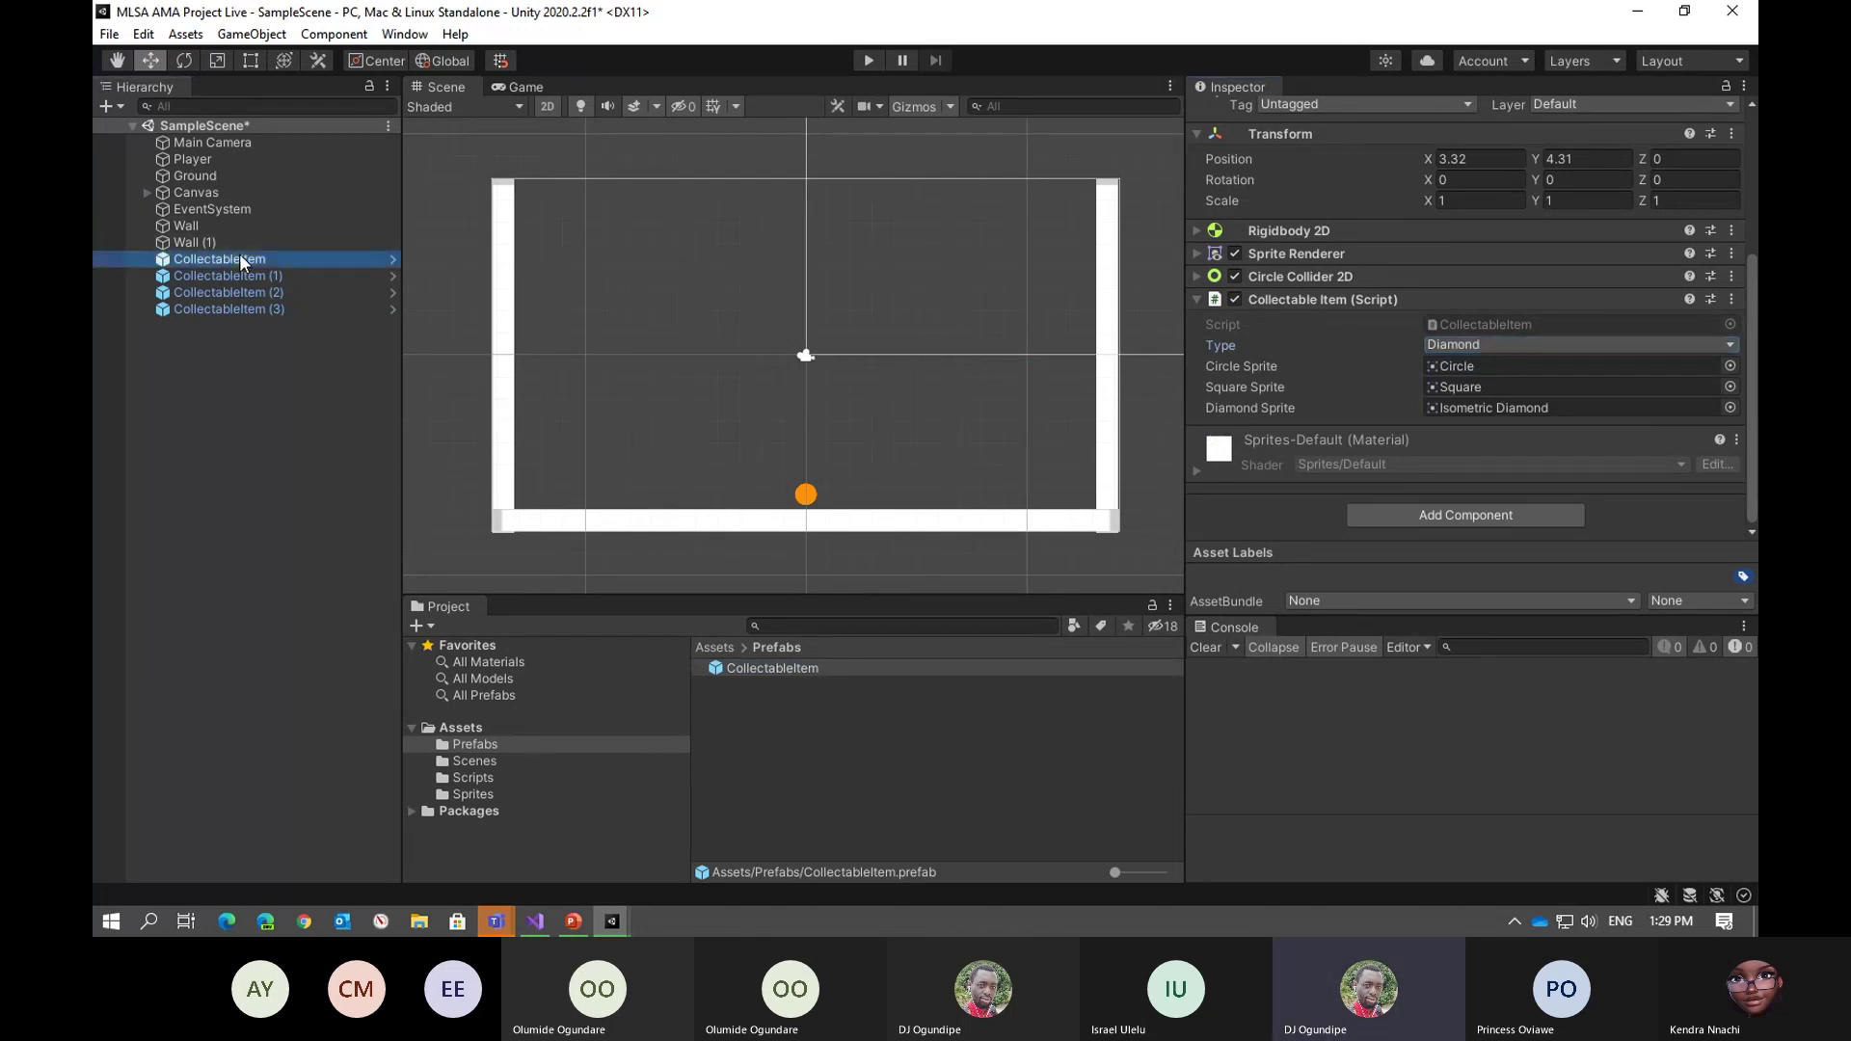
click(249, 292)
click(253, 308)
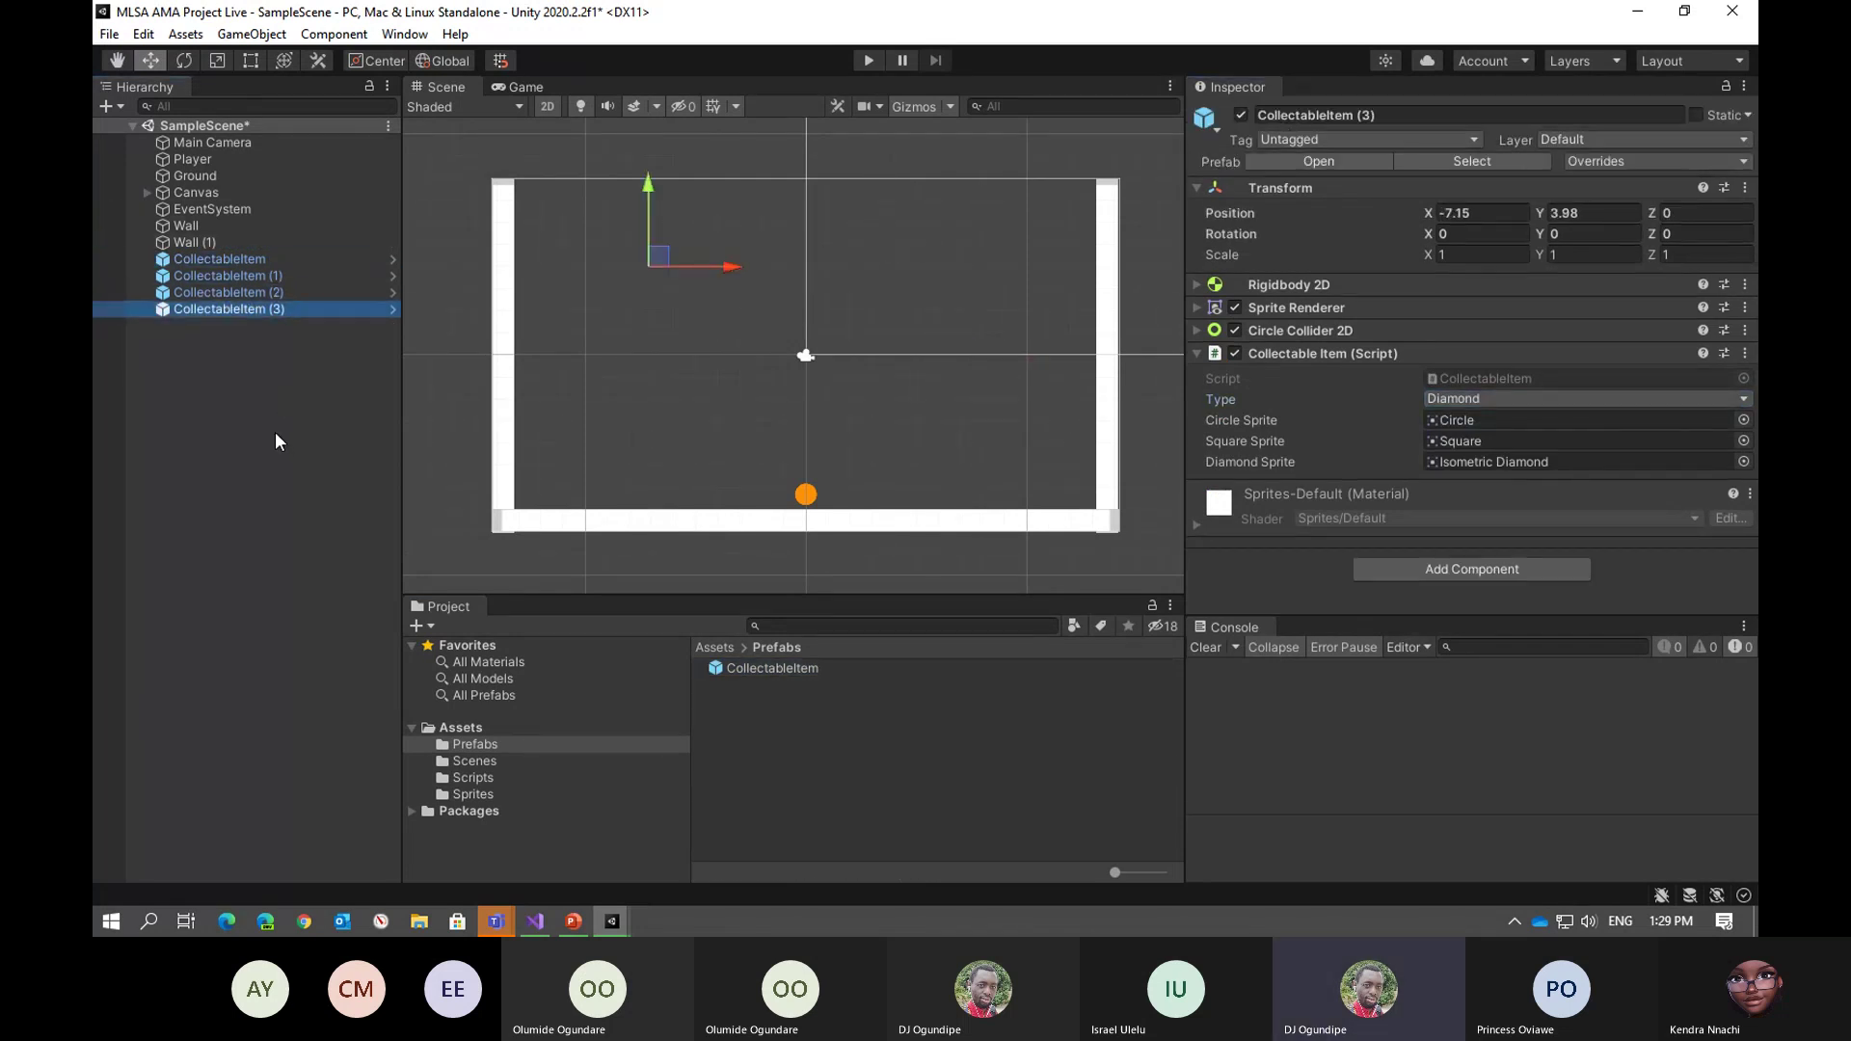
Play-test the scene briefly with the four CollectableItem instances, then stop it
click(275, 435)
click(867, 60)
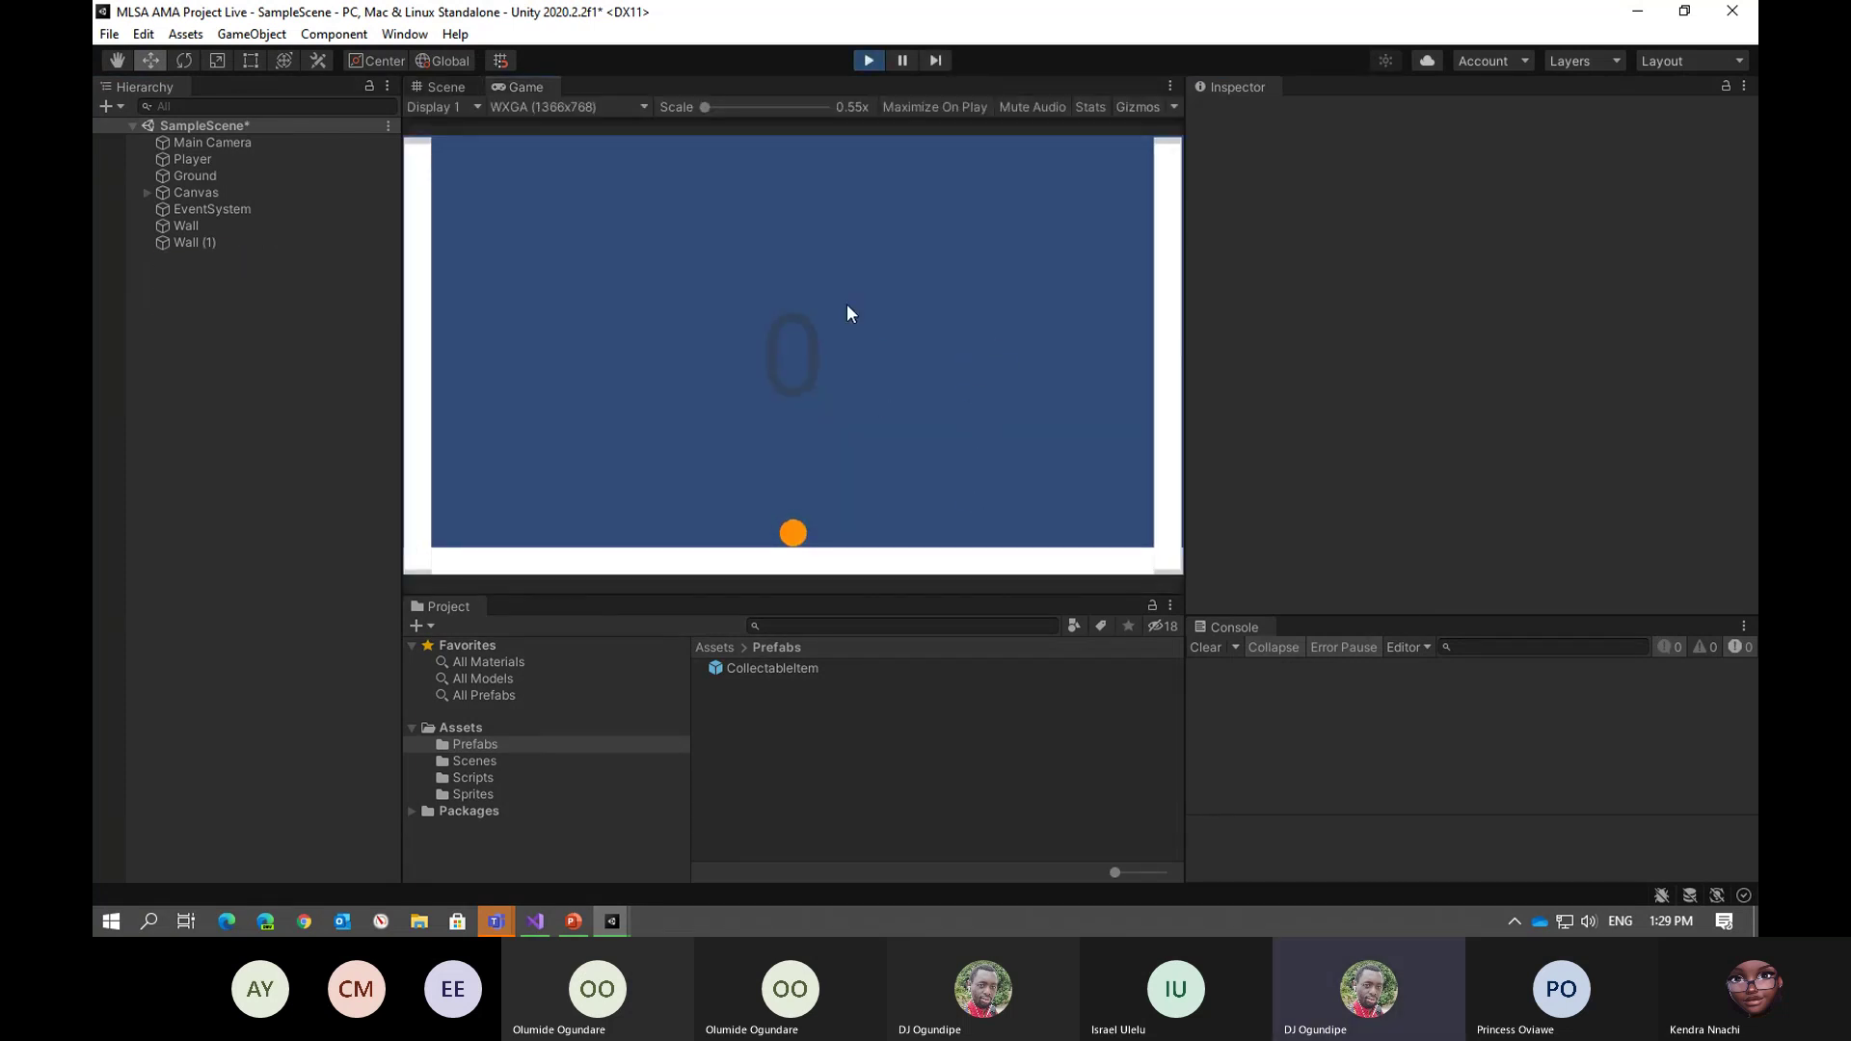
click(868, 60)
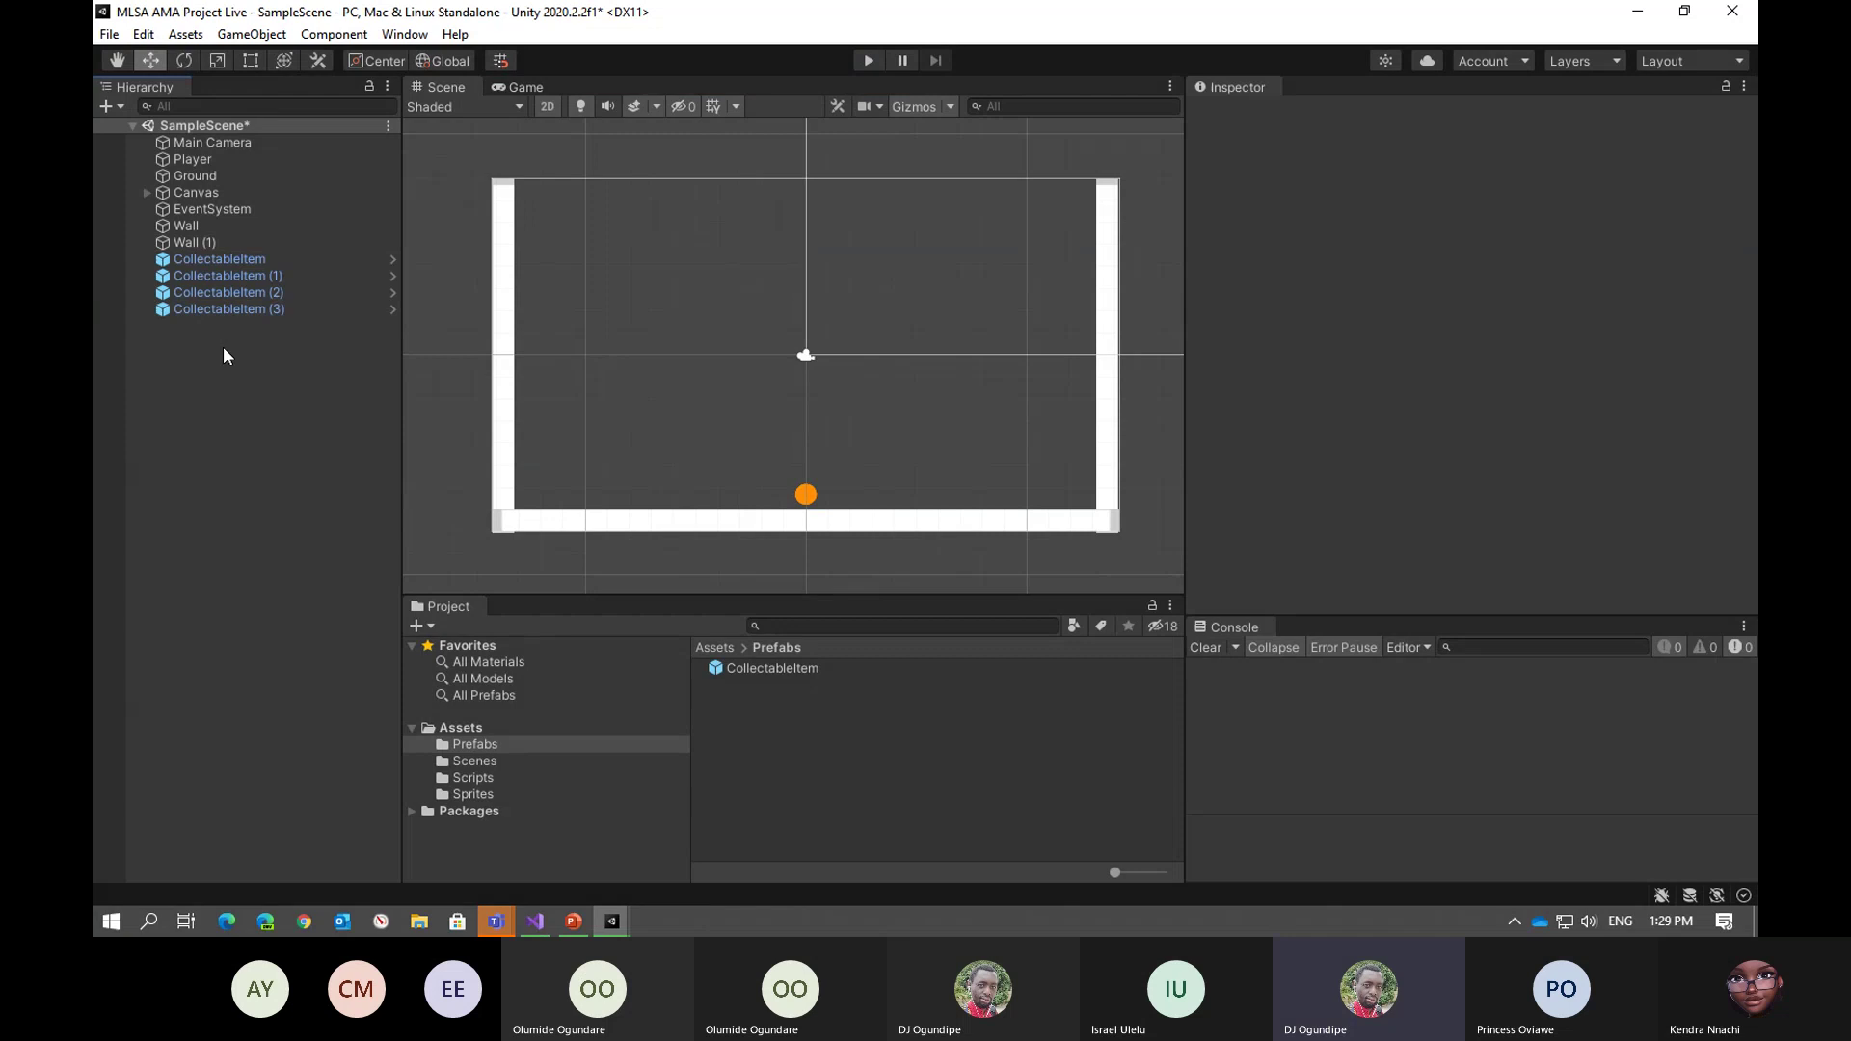
Delete all four CollectableItem instances from the scene and save the scene
click(243, 260)
shift+click(241, 306)
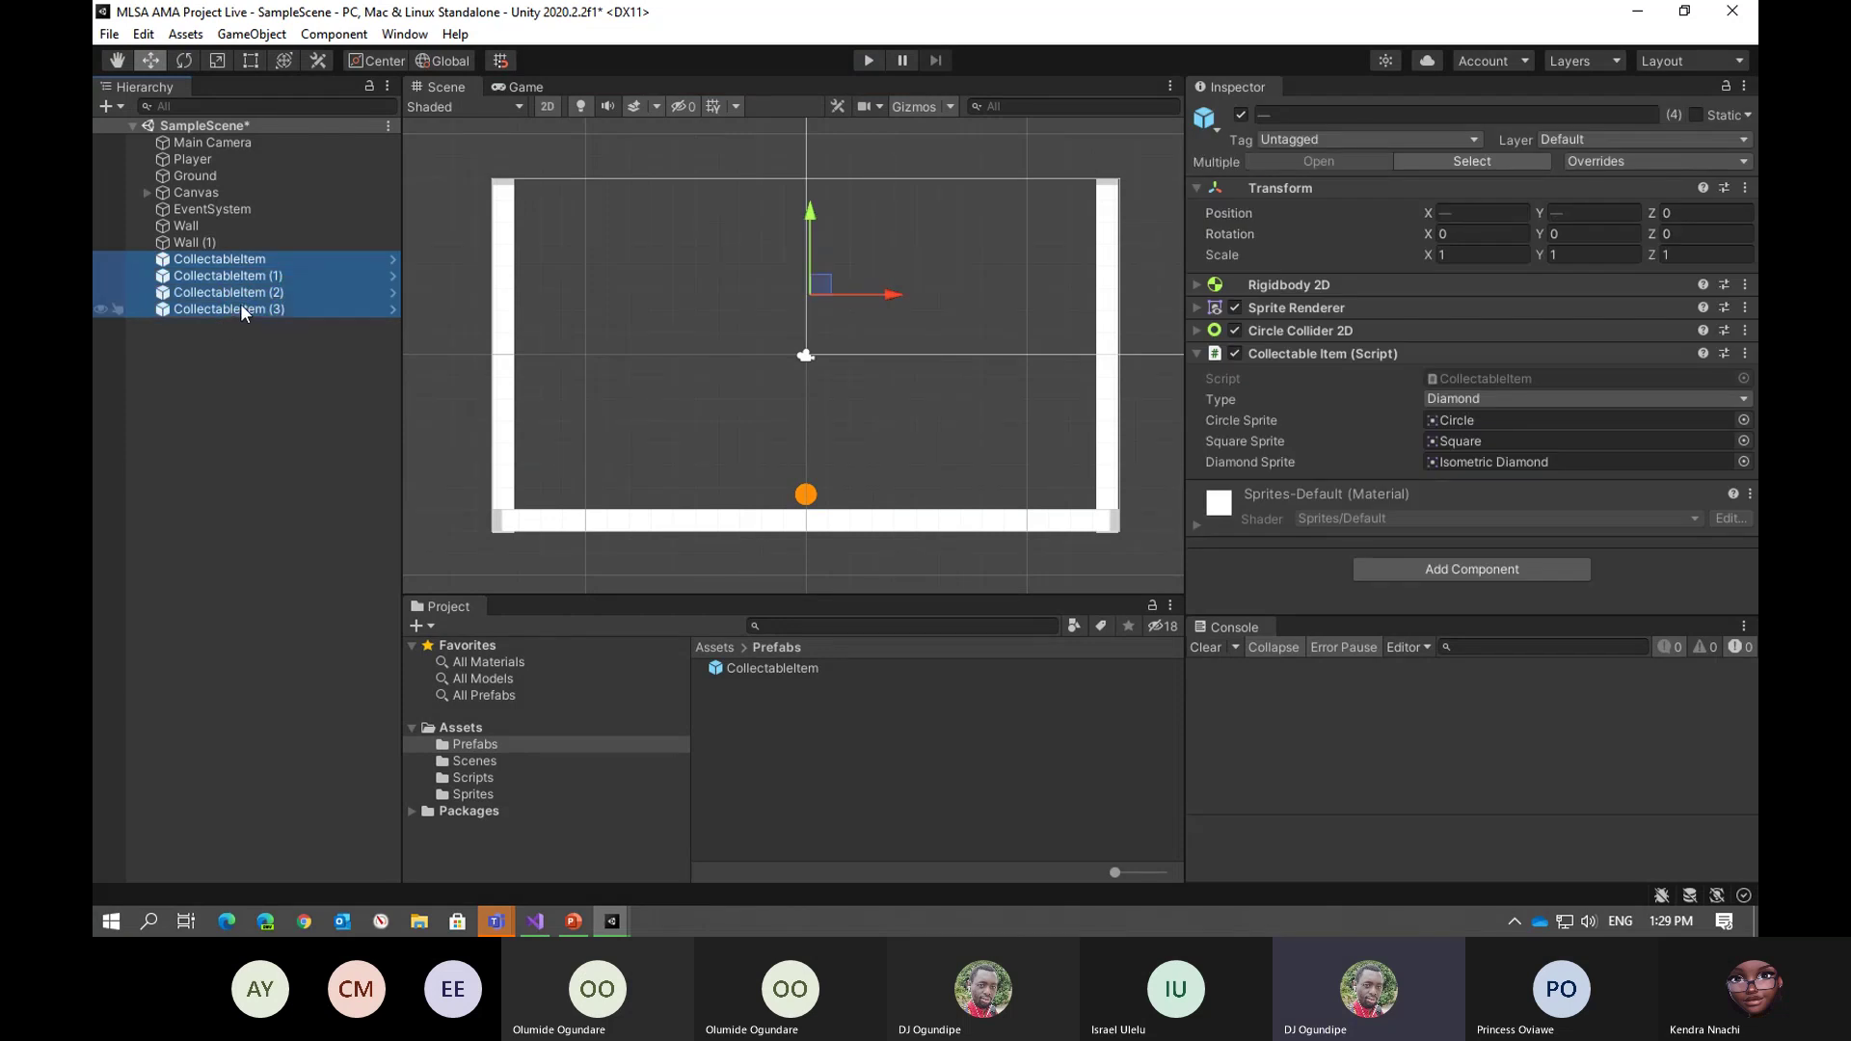
right_click(242, 306)
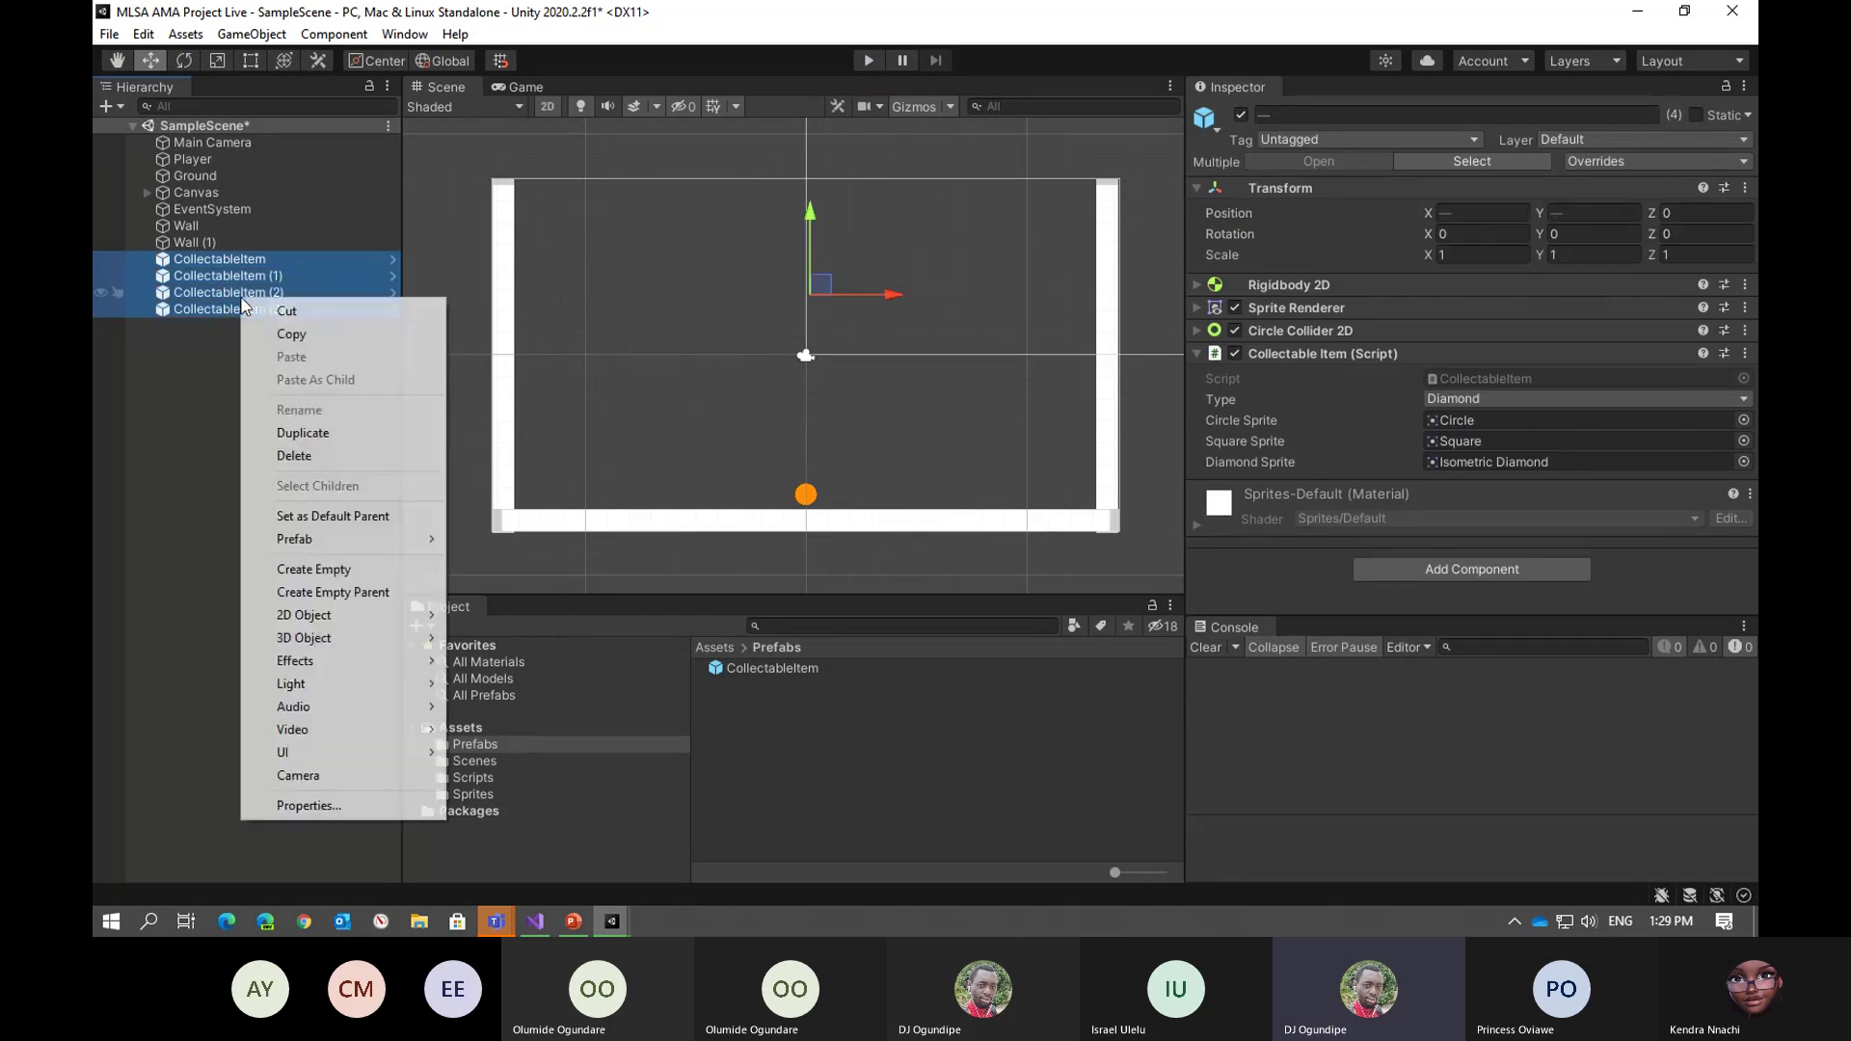
click(281, 460)
key(ctrl+s)
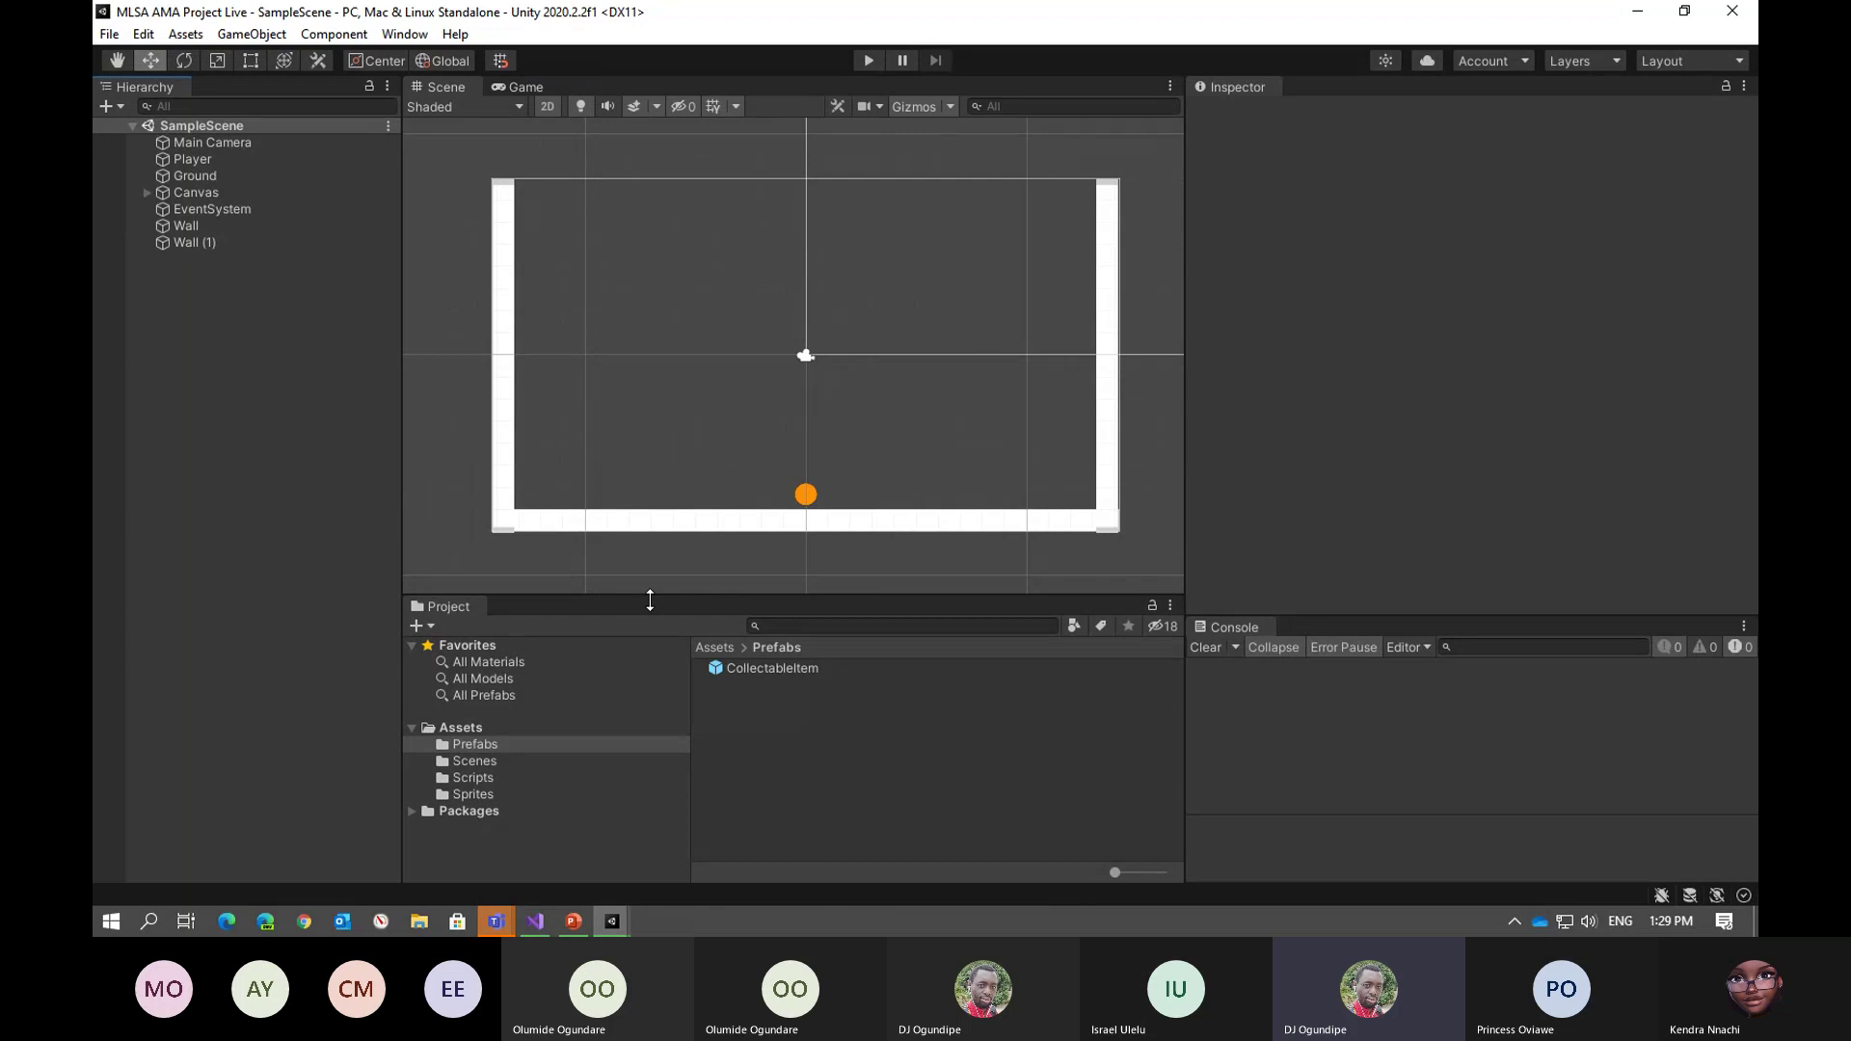
Create an empty GameObject, reset its Transform and move it straight up to about Y 5.68
right_click(222, 374)
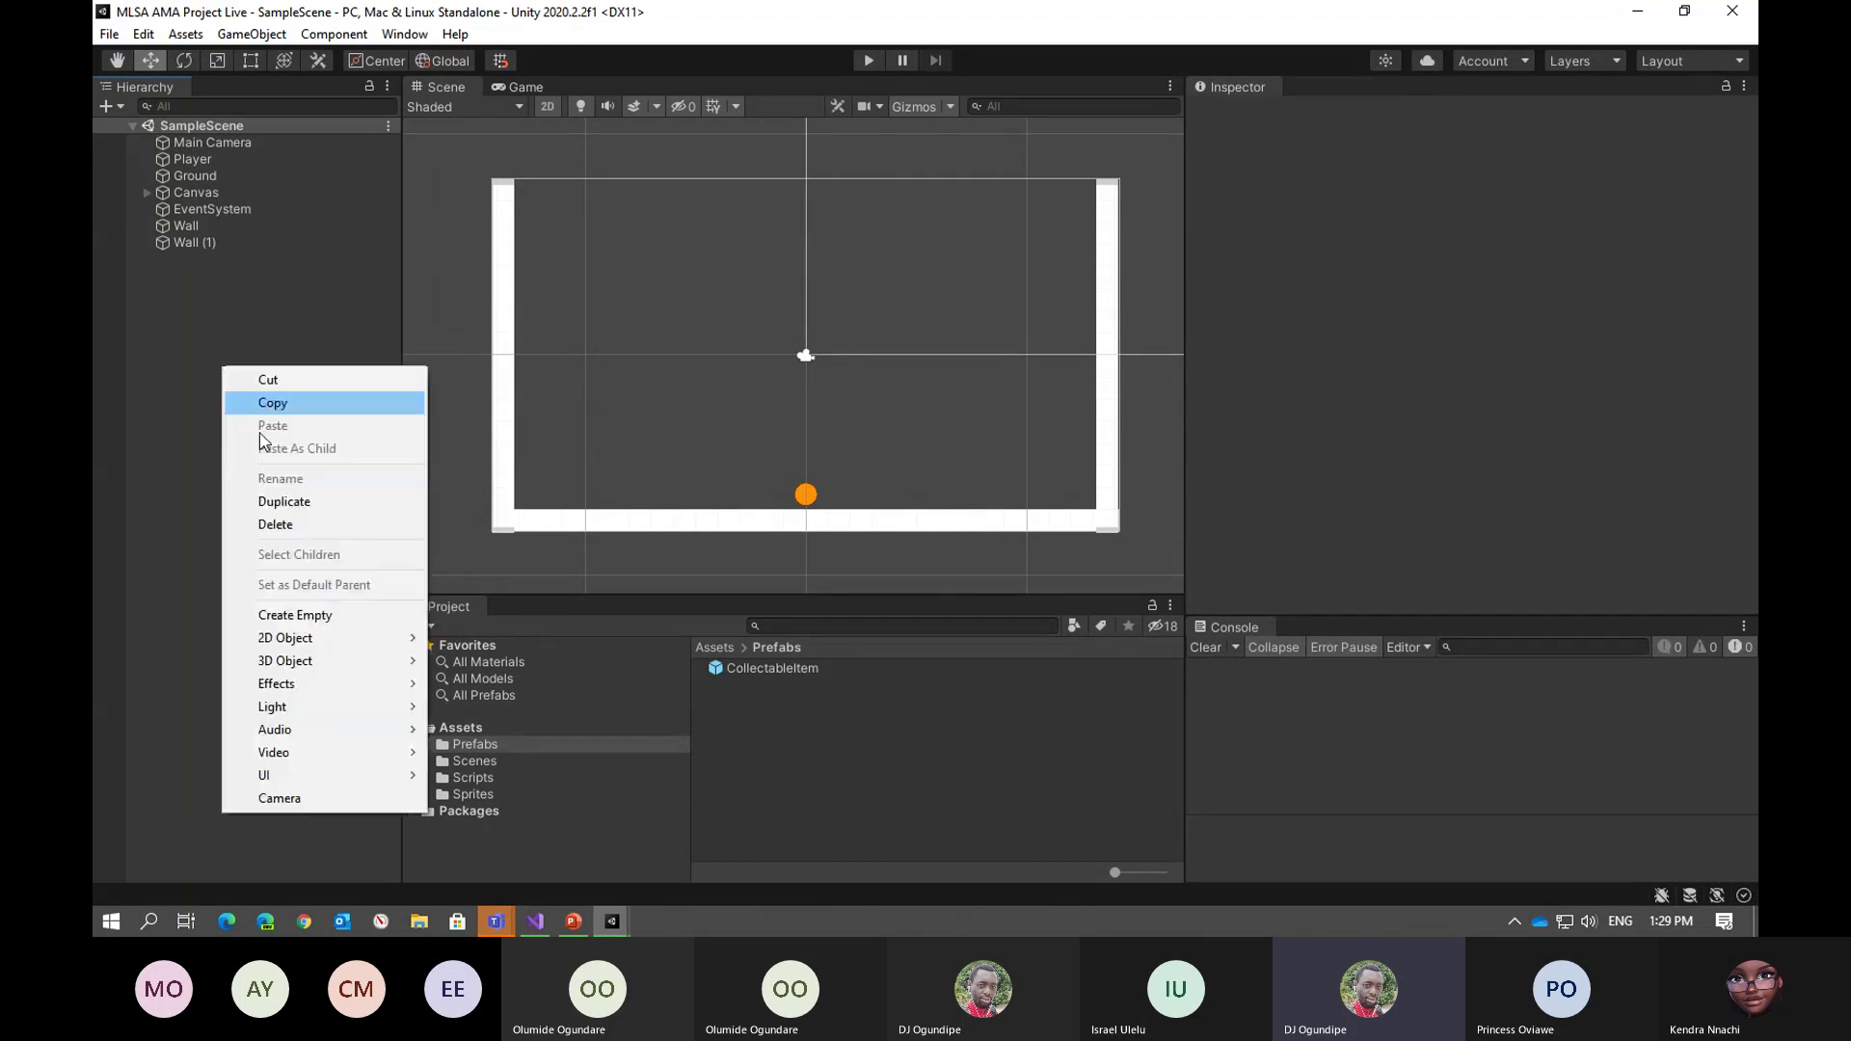
click(329, 620)
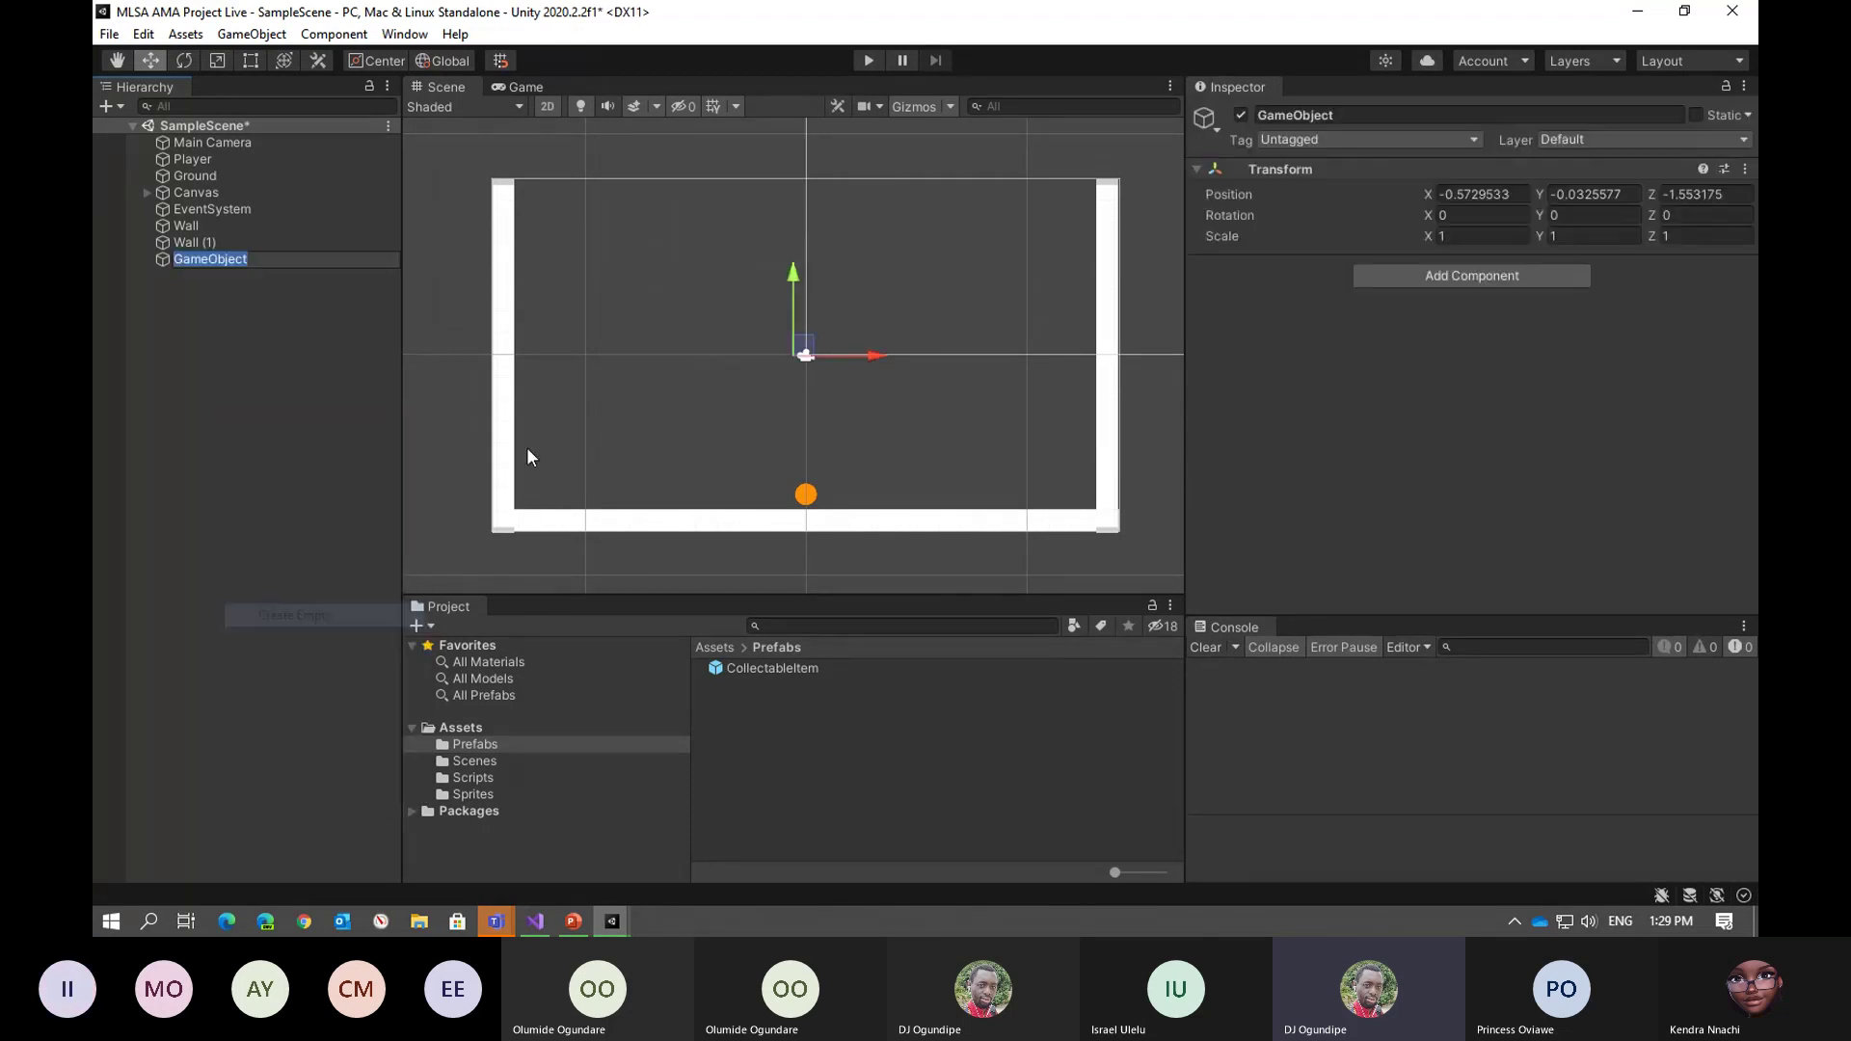
right_click(1275, 170)
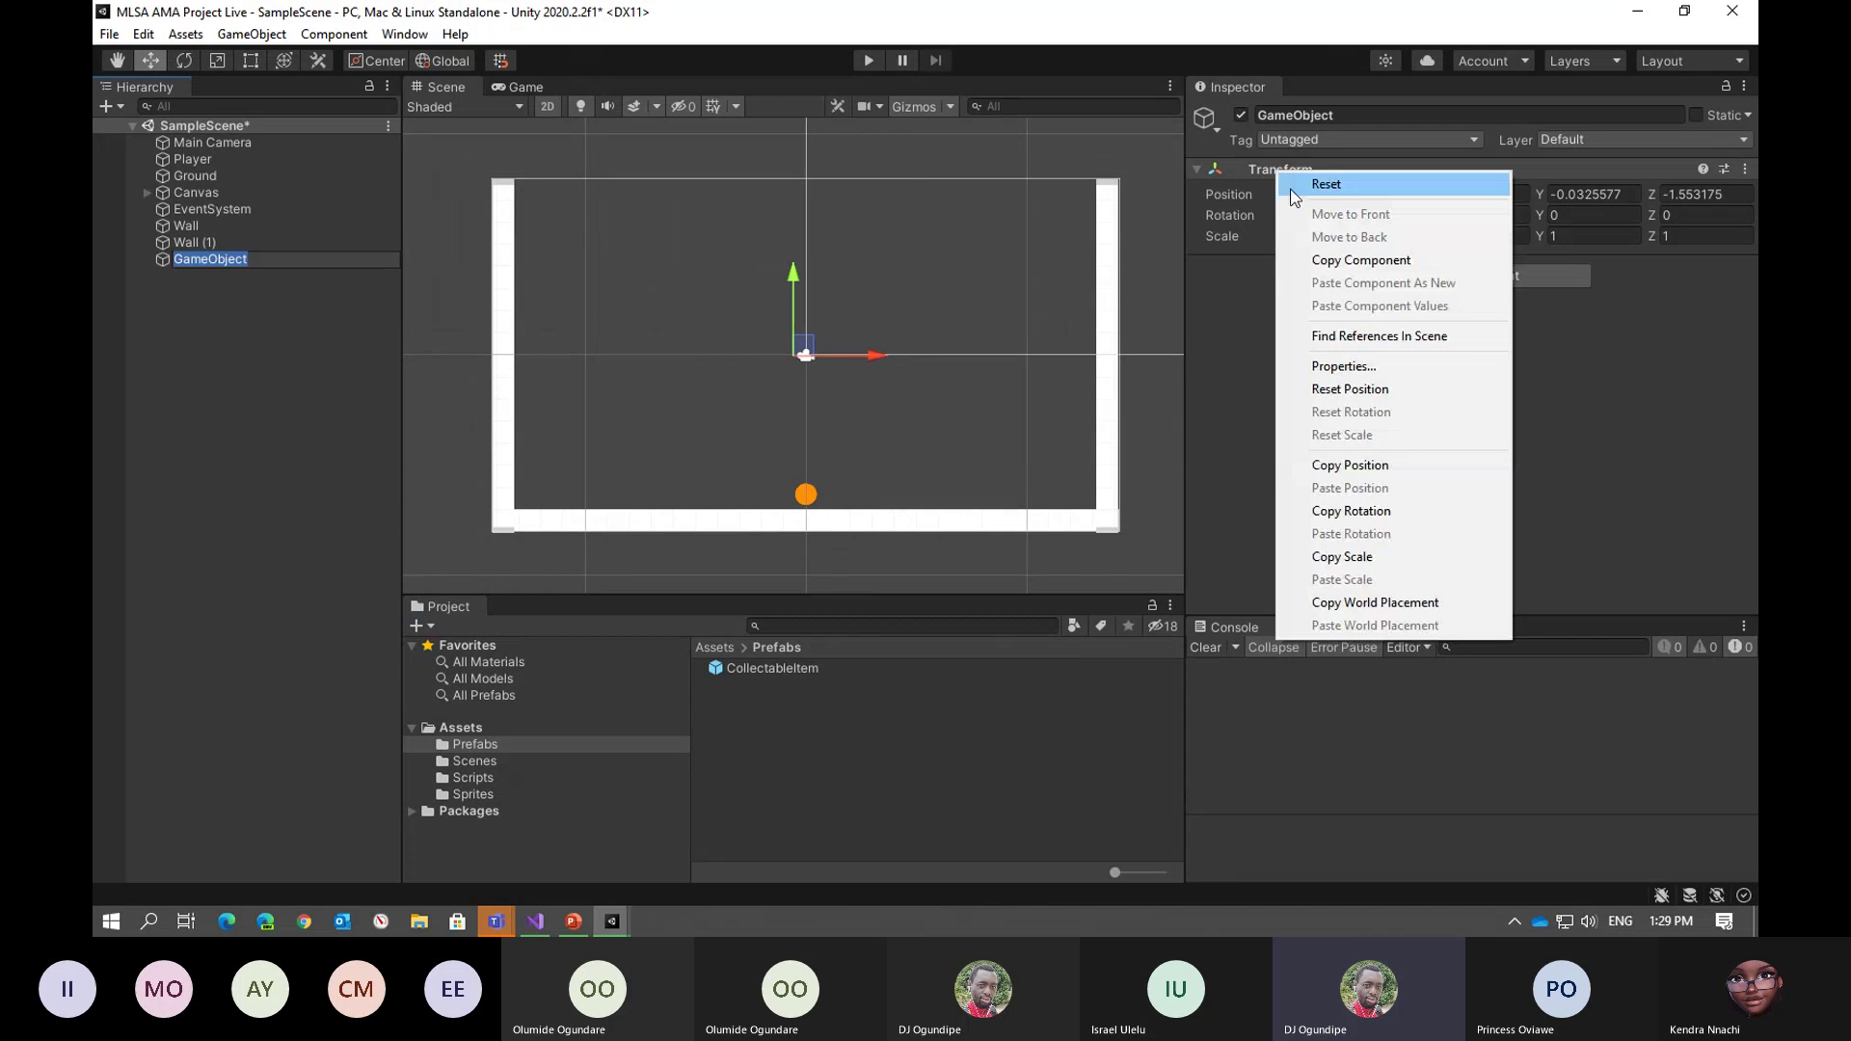
click(1311, 189)
drag(807, 267, 824, 139)
Add the Item Spawner script component to the empty GameObject
click(1517, 274)
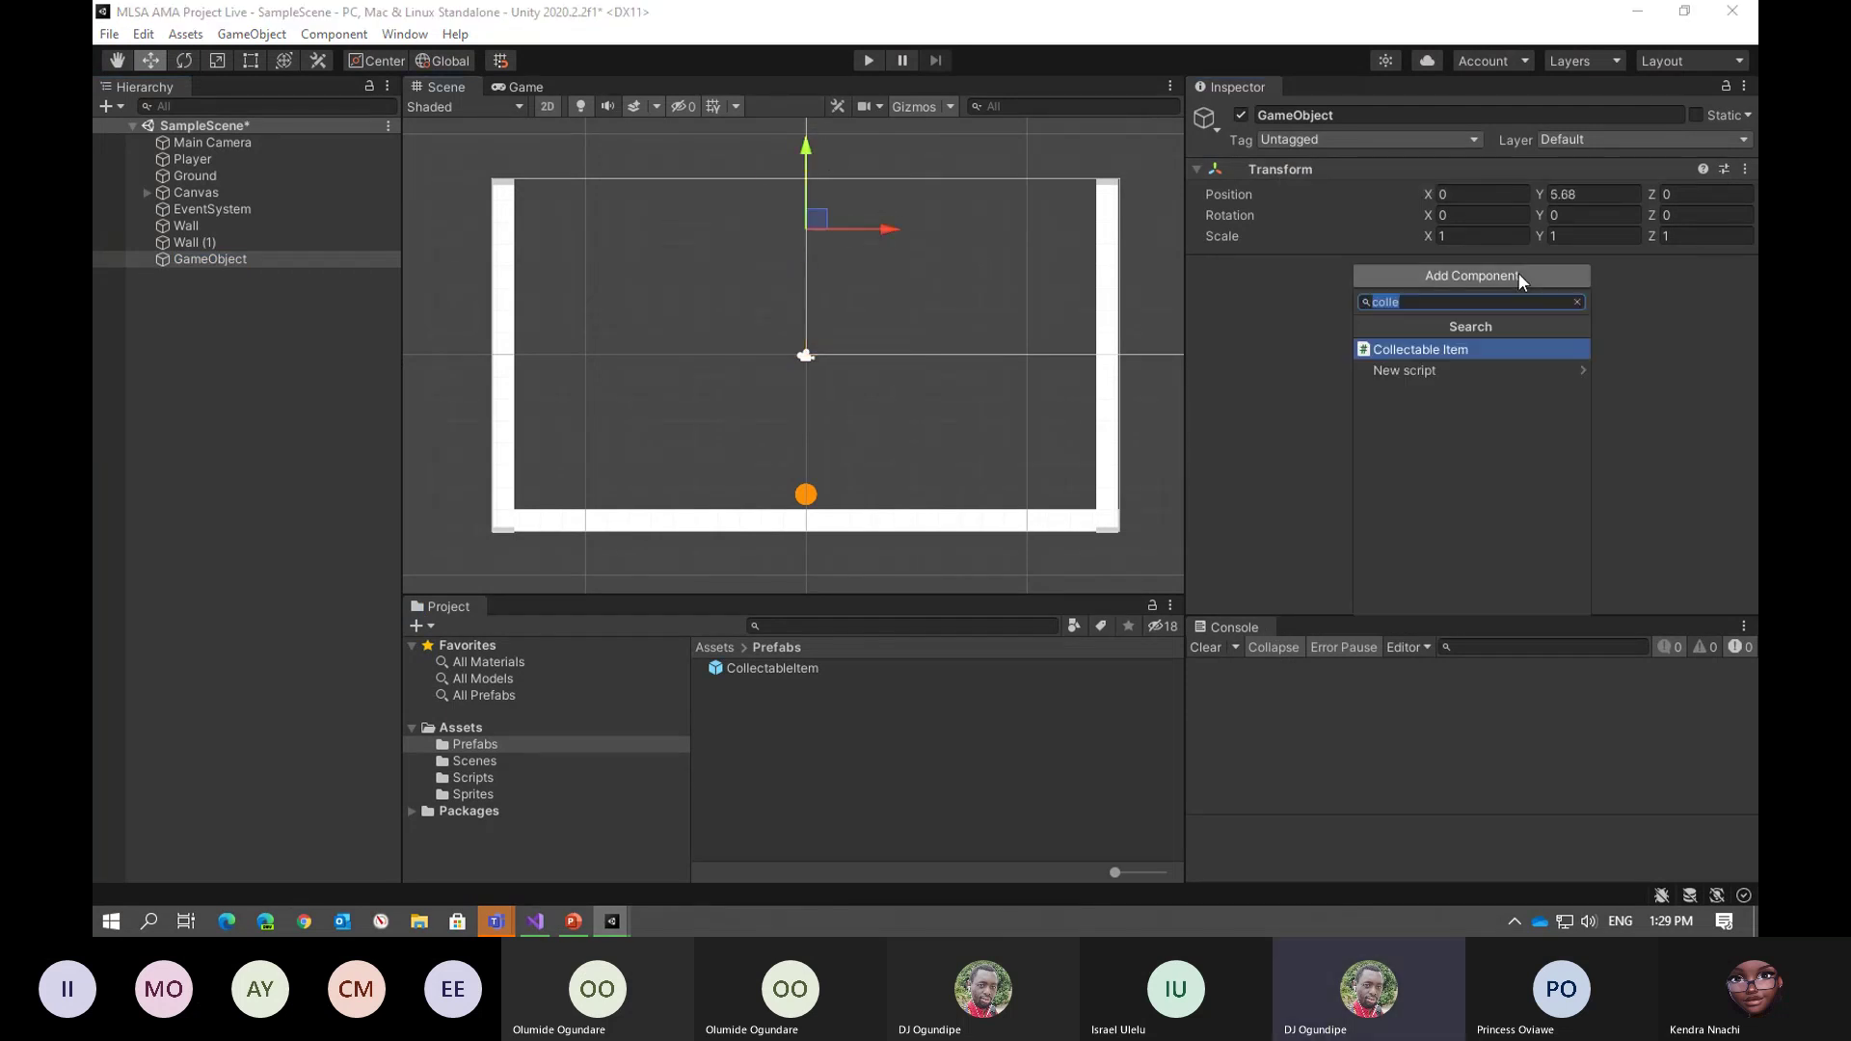
text(ite)
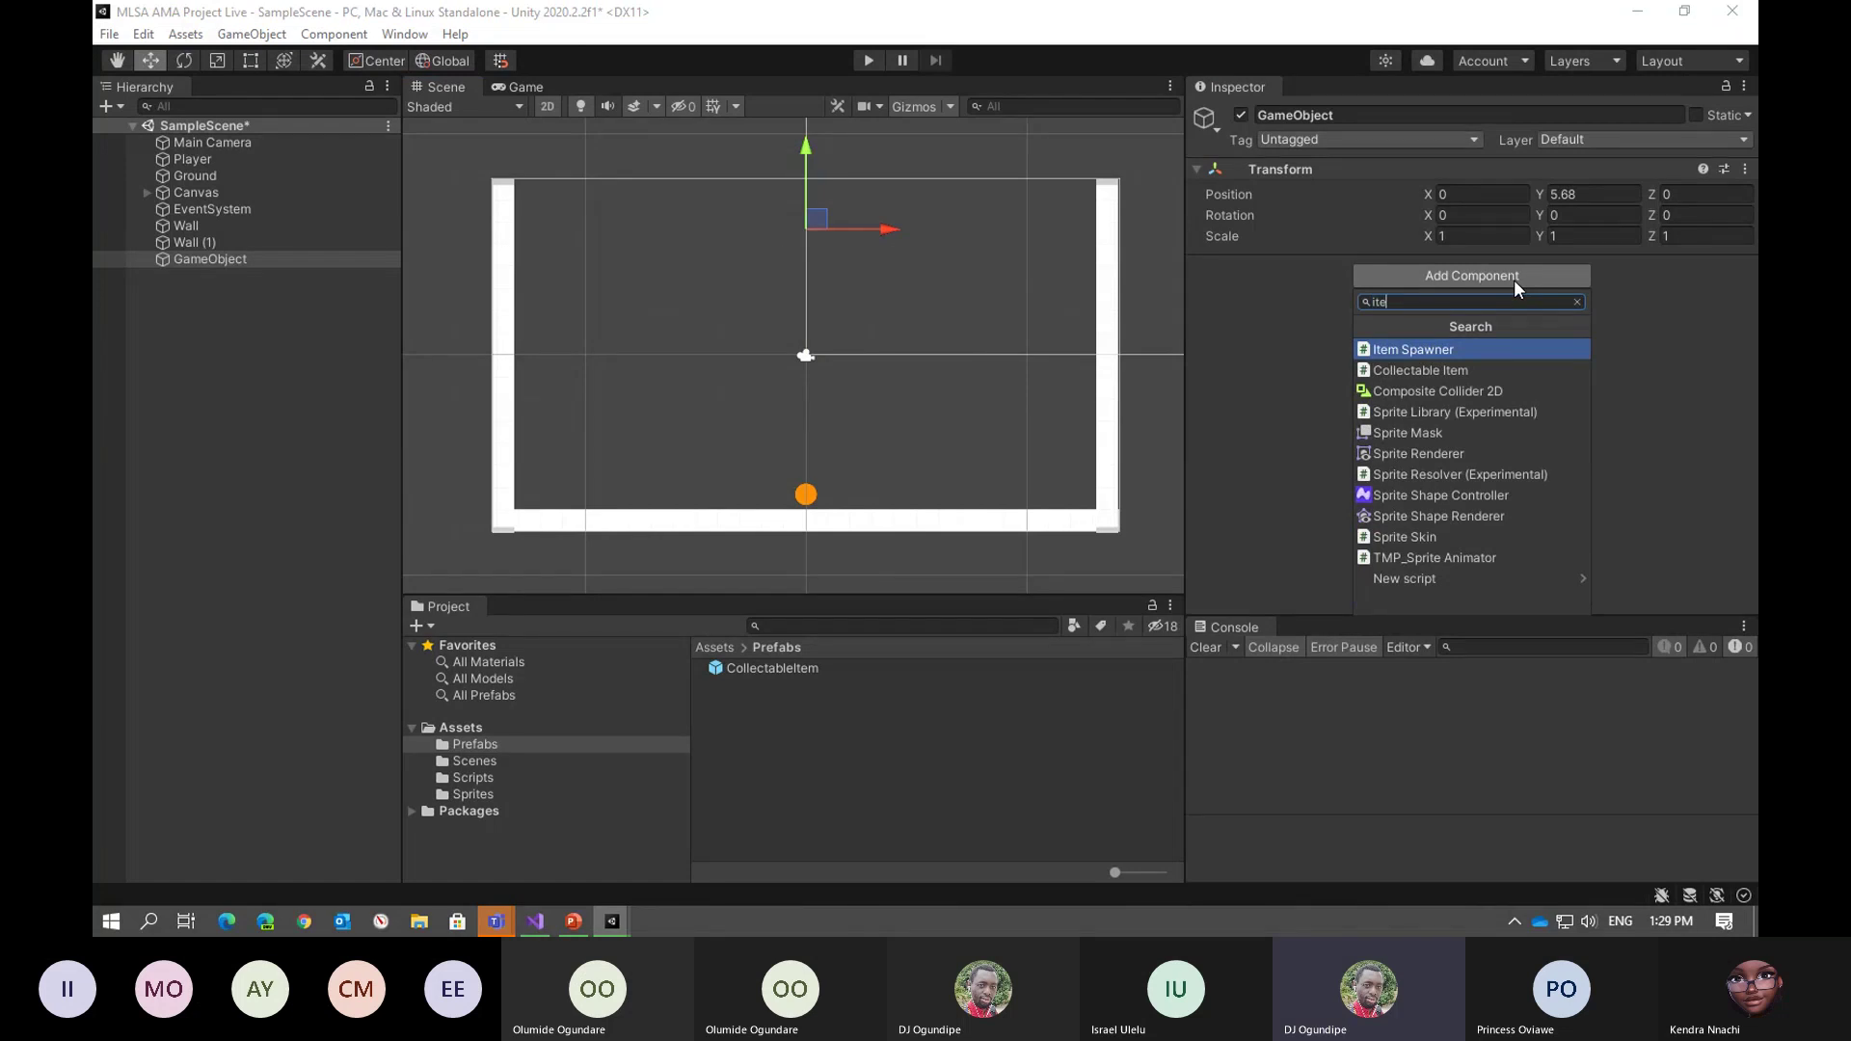
key(Return)
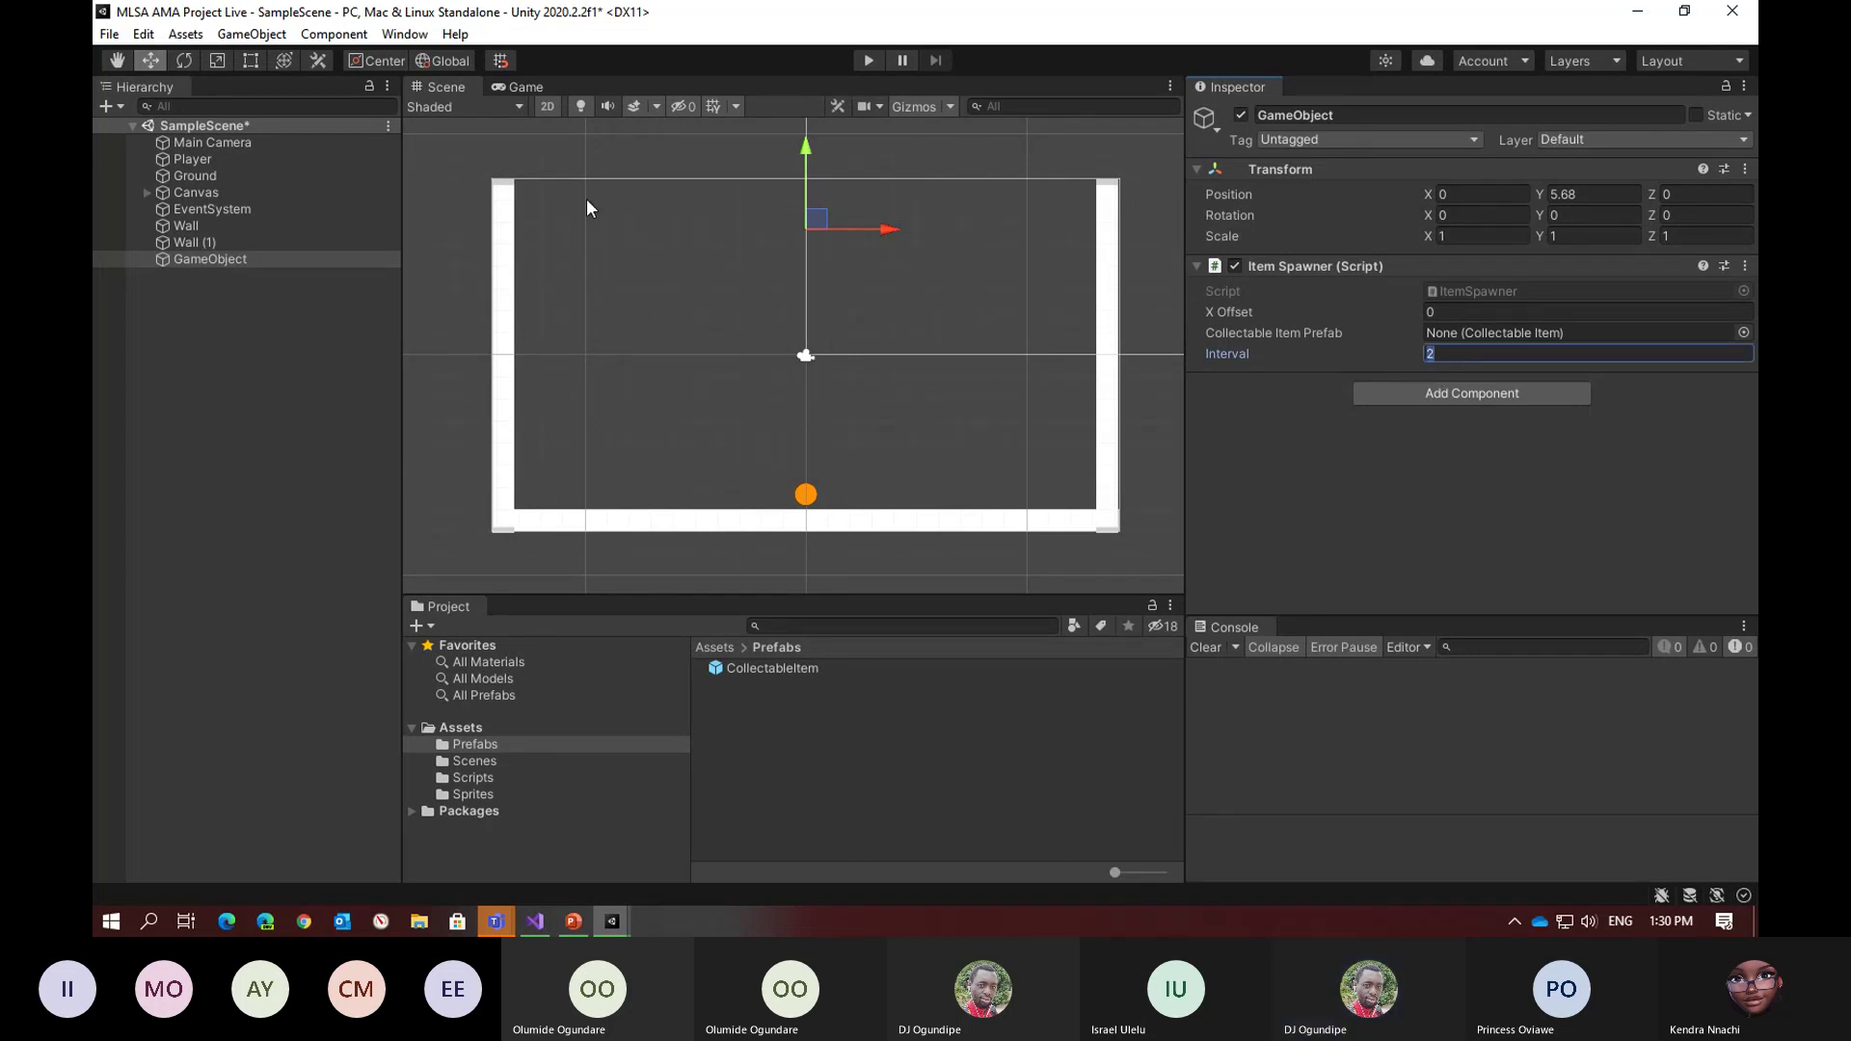
Assign the CollectableItem prefab to the Item Spawner's Collectable Item Prefab reference
click(1500, 334)
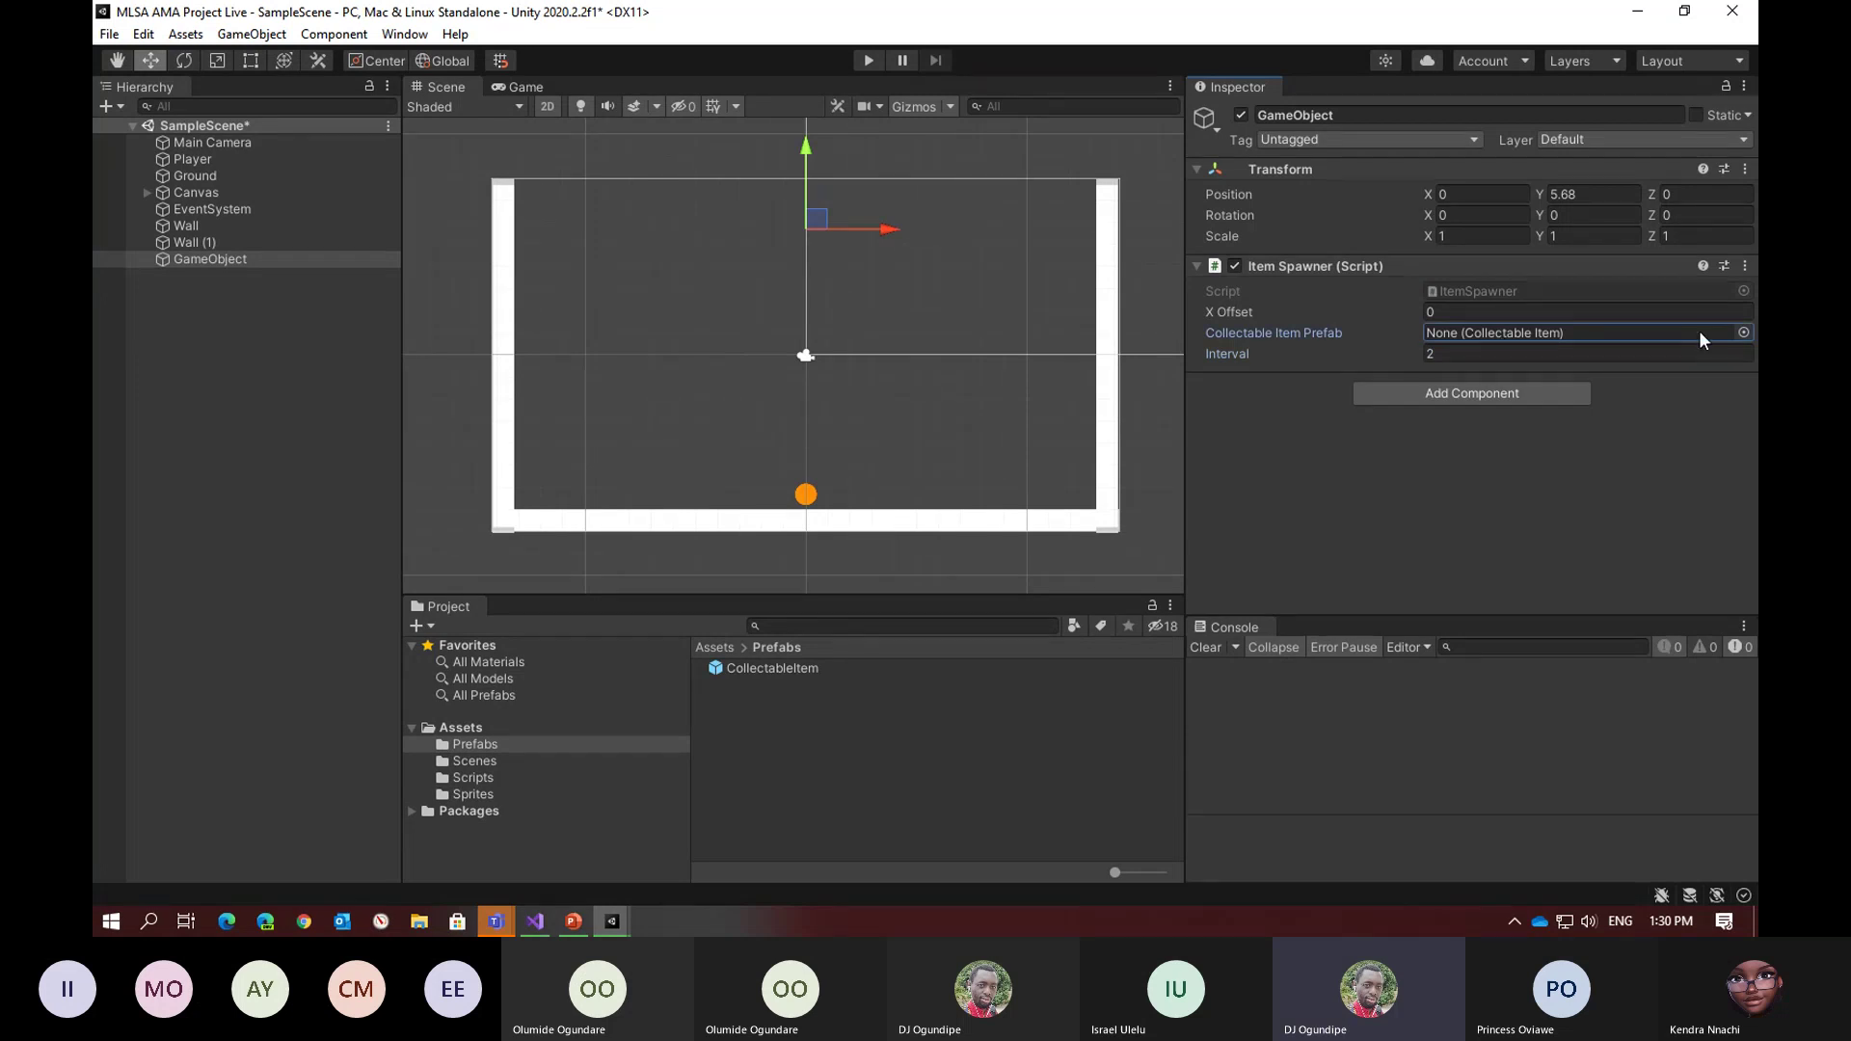
click(1735, 330)
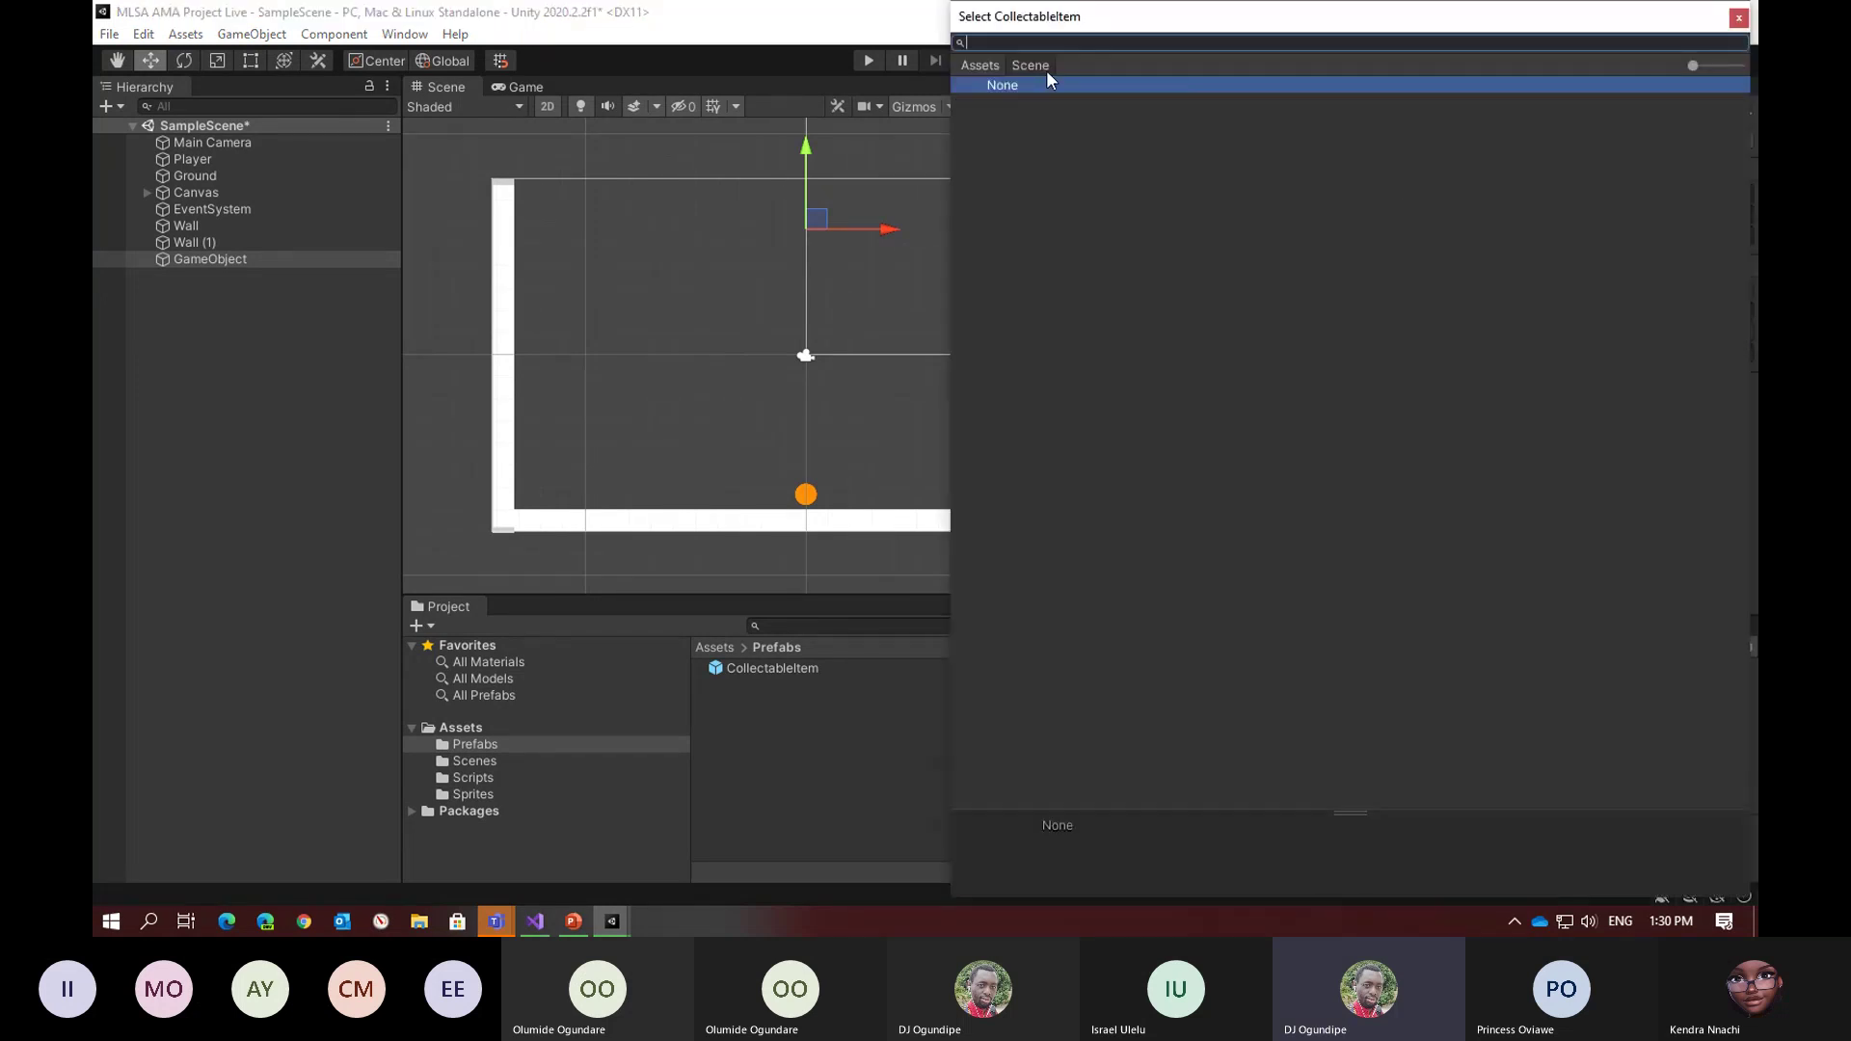
click(977, 67)
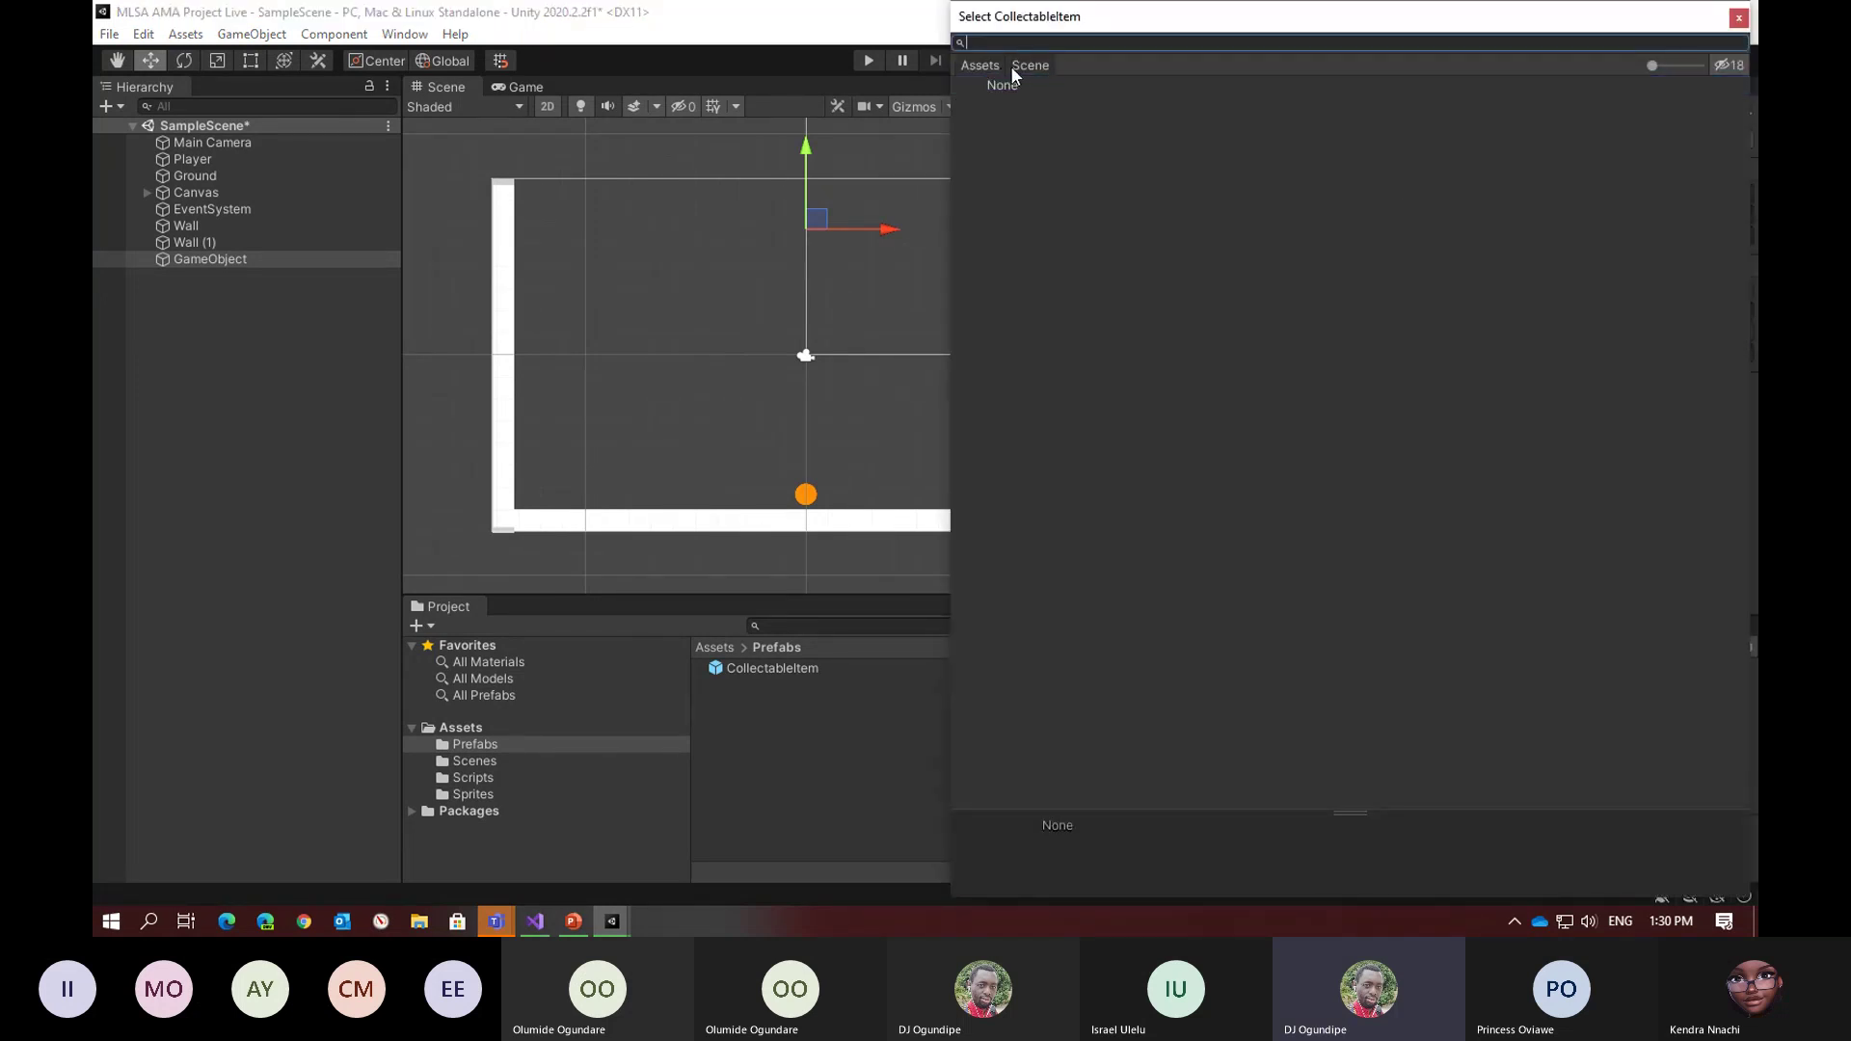
click(1737, 20)
drag(785, 669, 1430, 347)
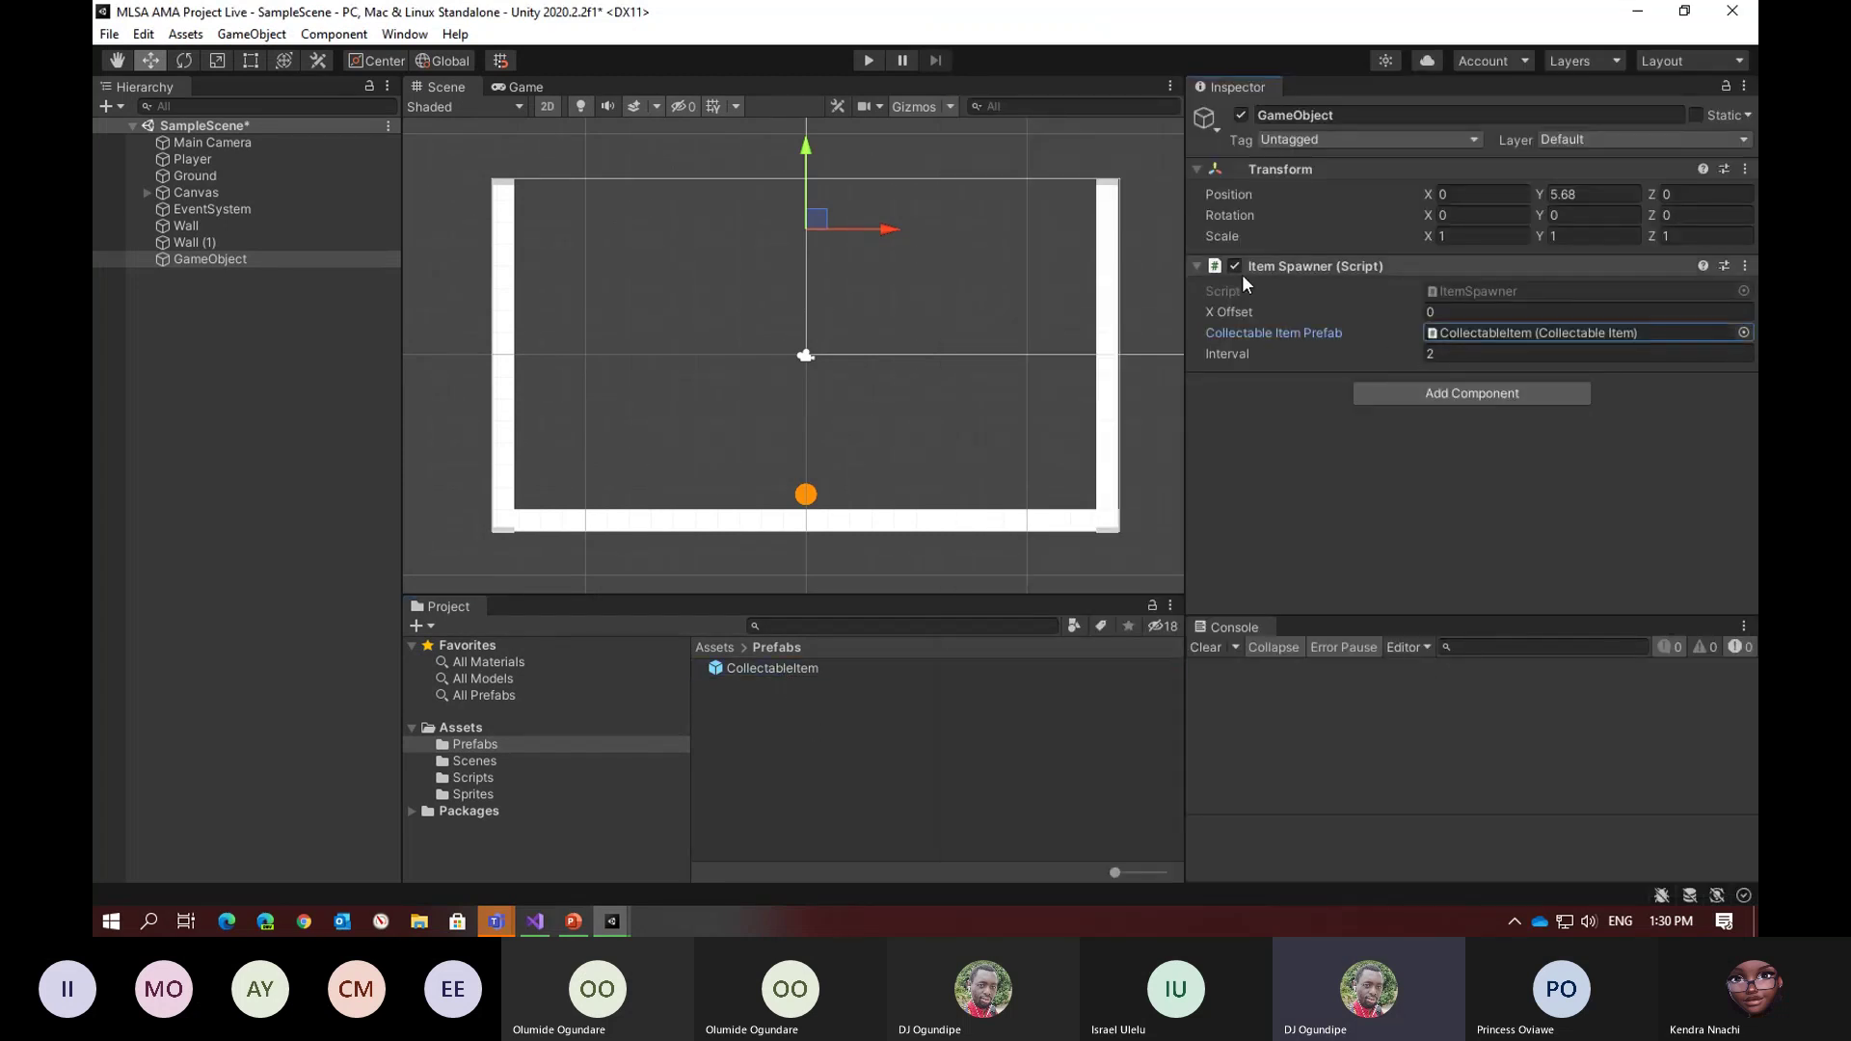
Set the Item Spawner's X Offset to 2 and check the left Wall's Transform position
click(1434, 309)
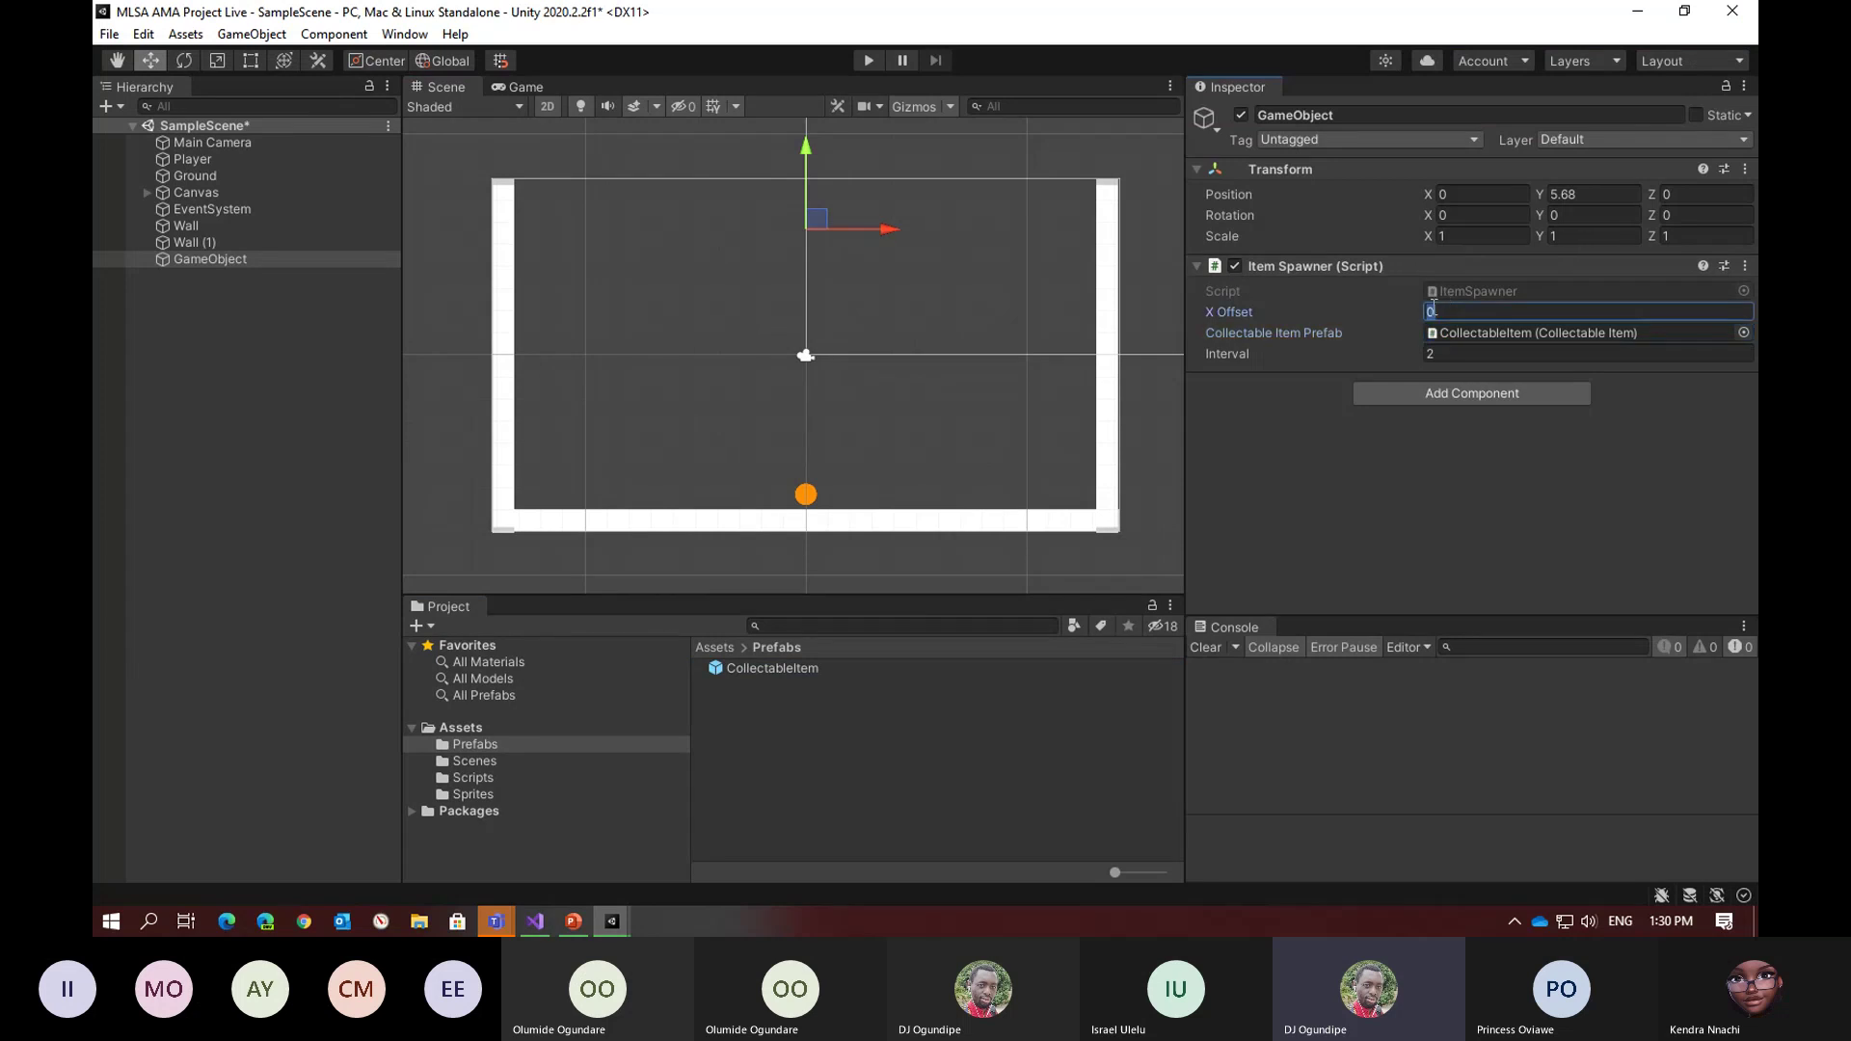
text(2)
click(506, 288)
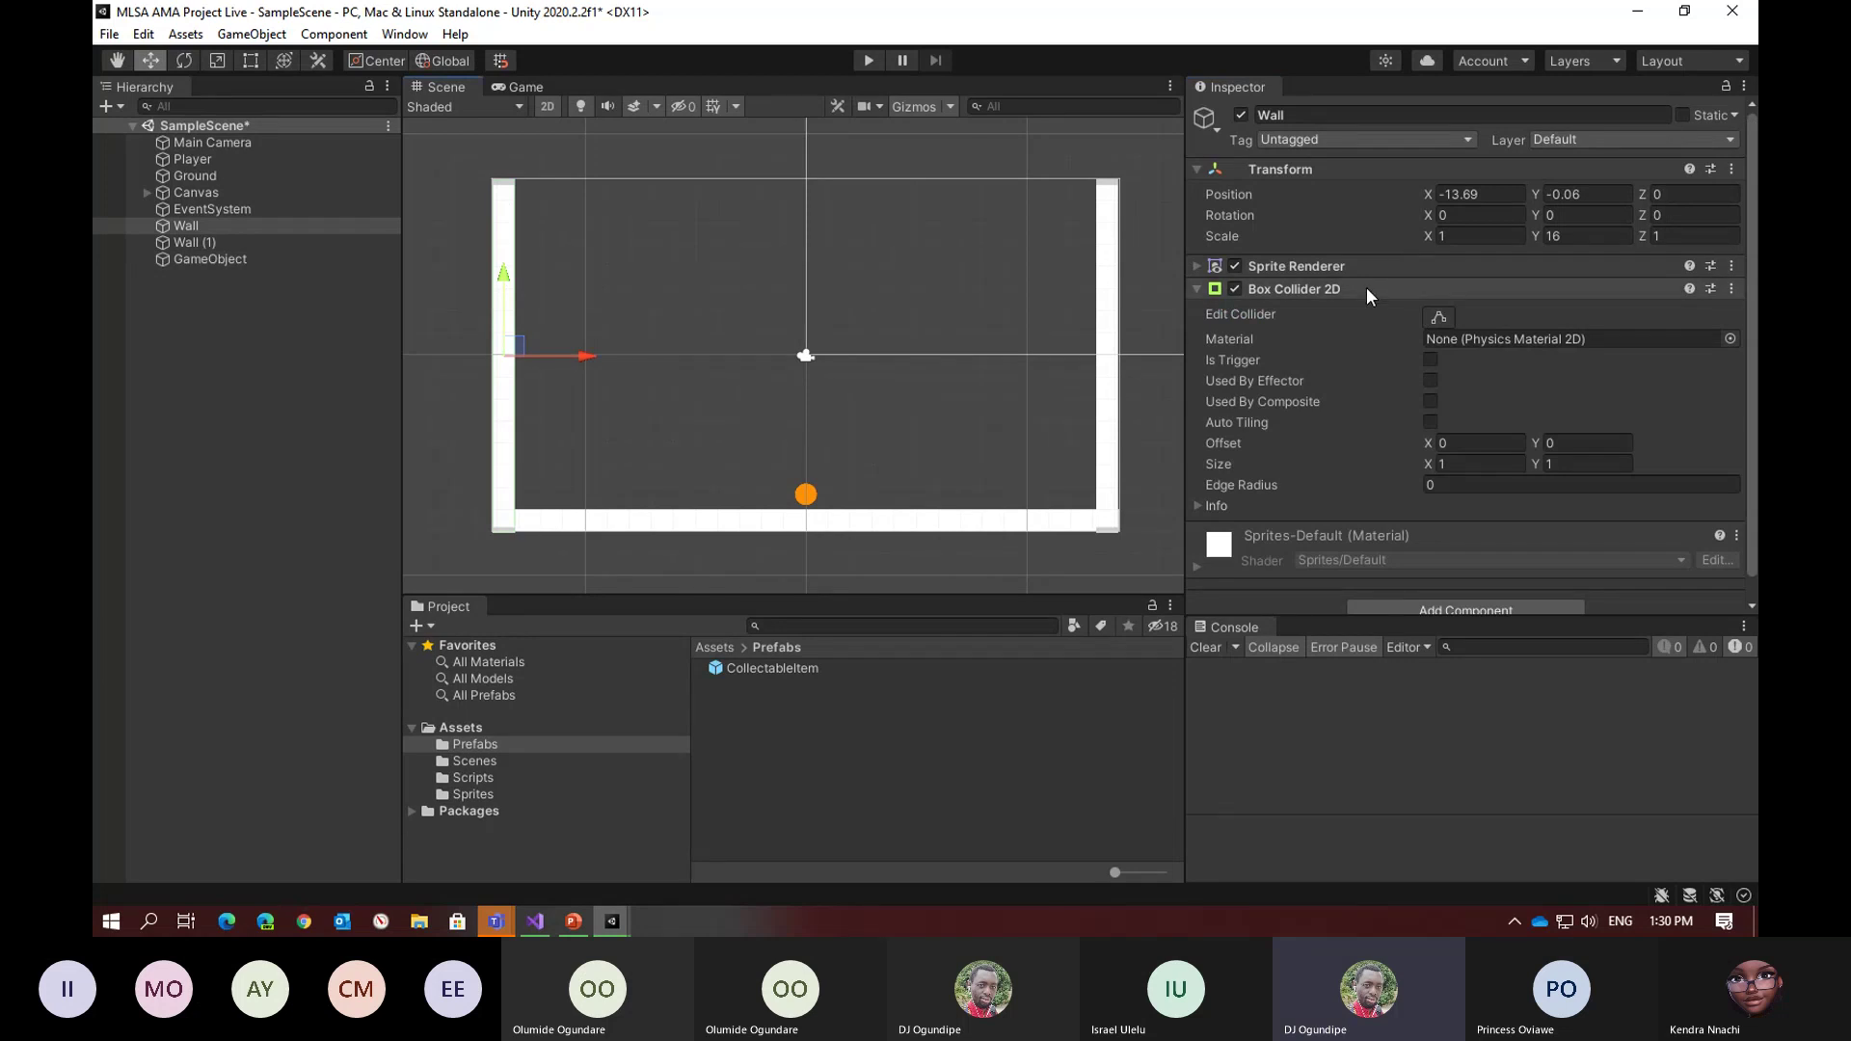
click(598, 269)
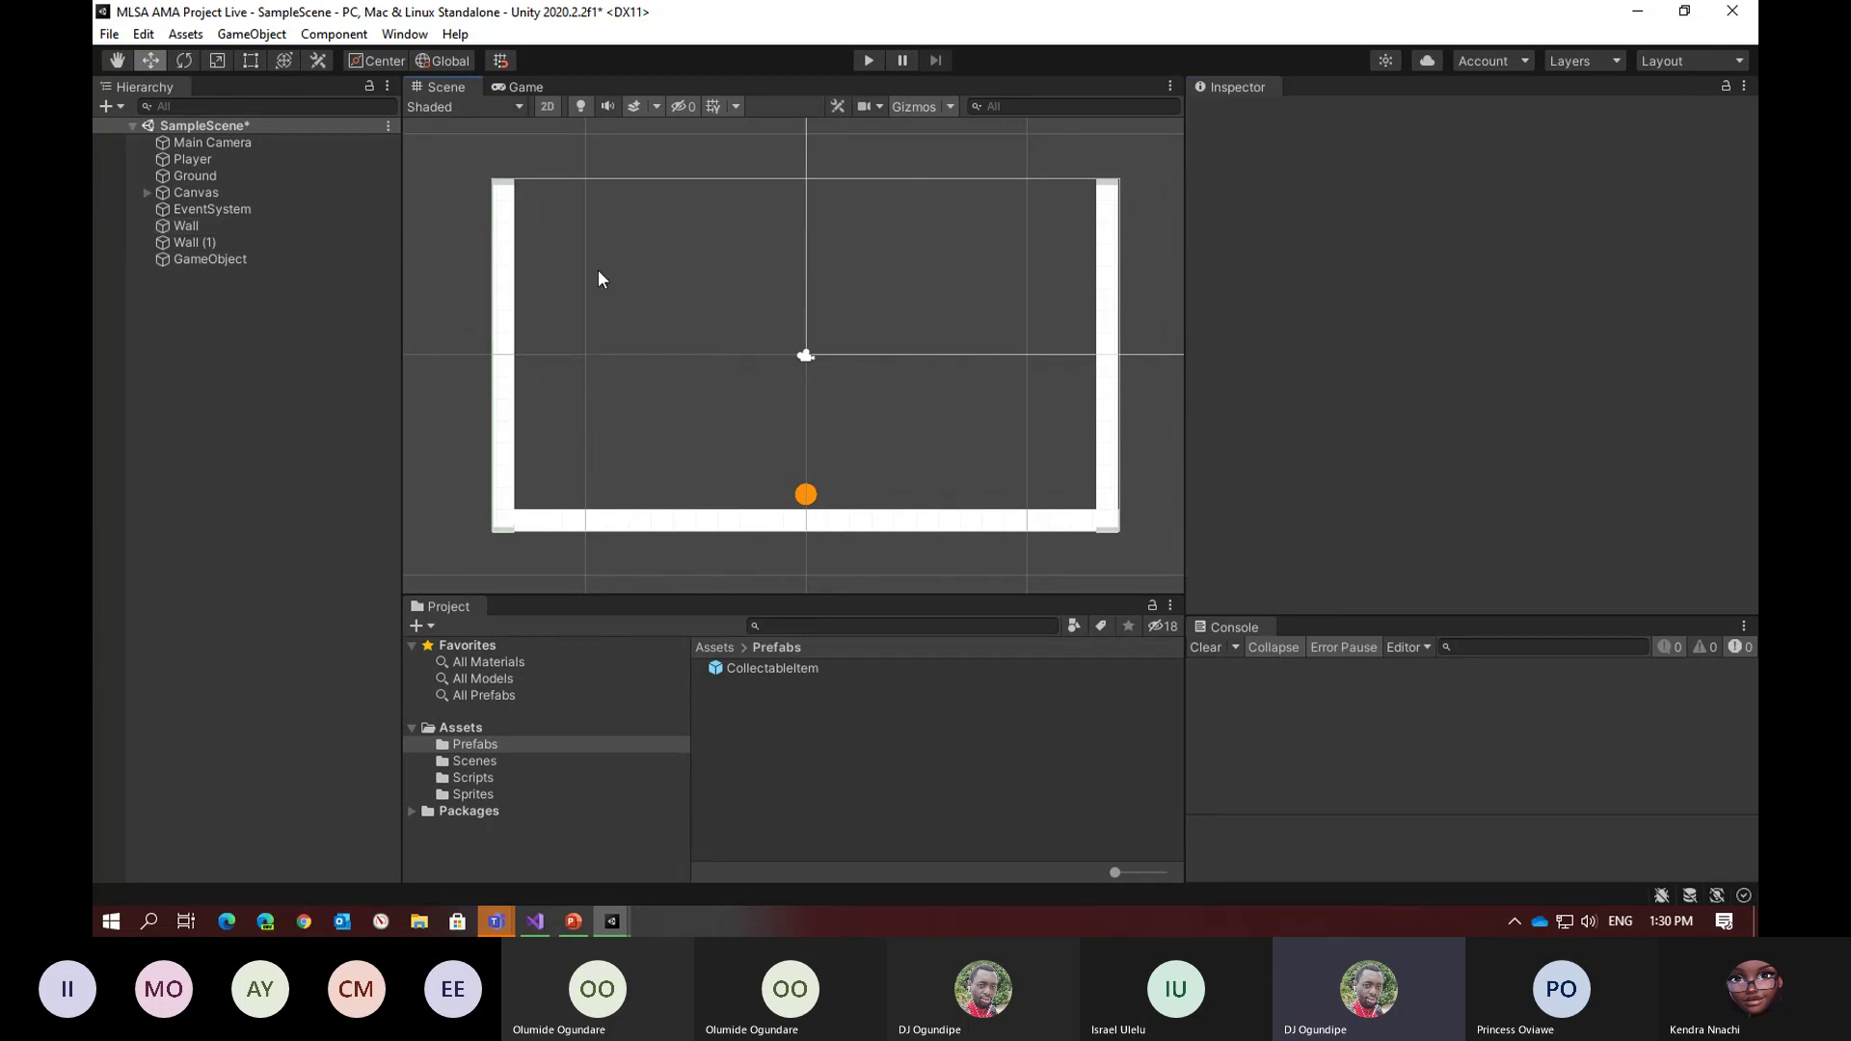
Rename the GameObject holding the spawner script as Item Spawner
click(189, 258)
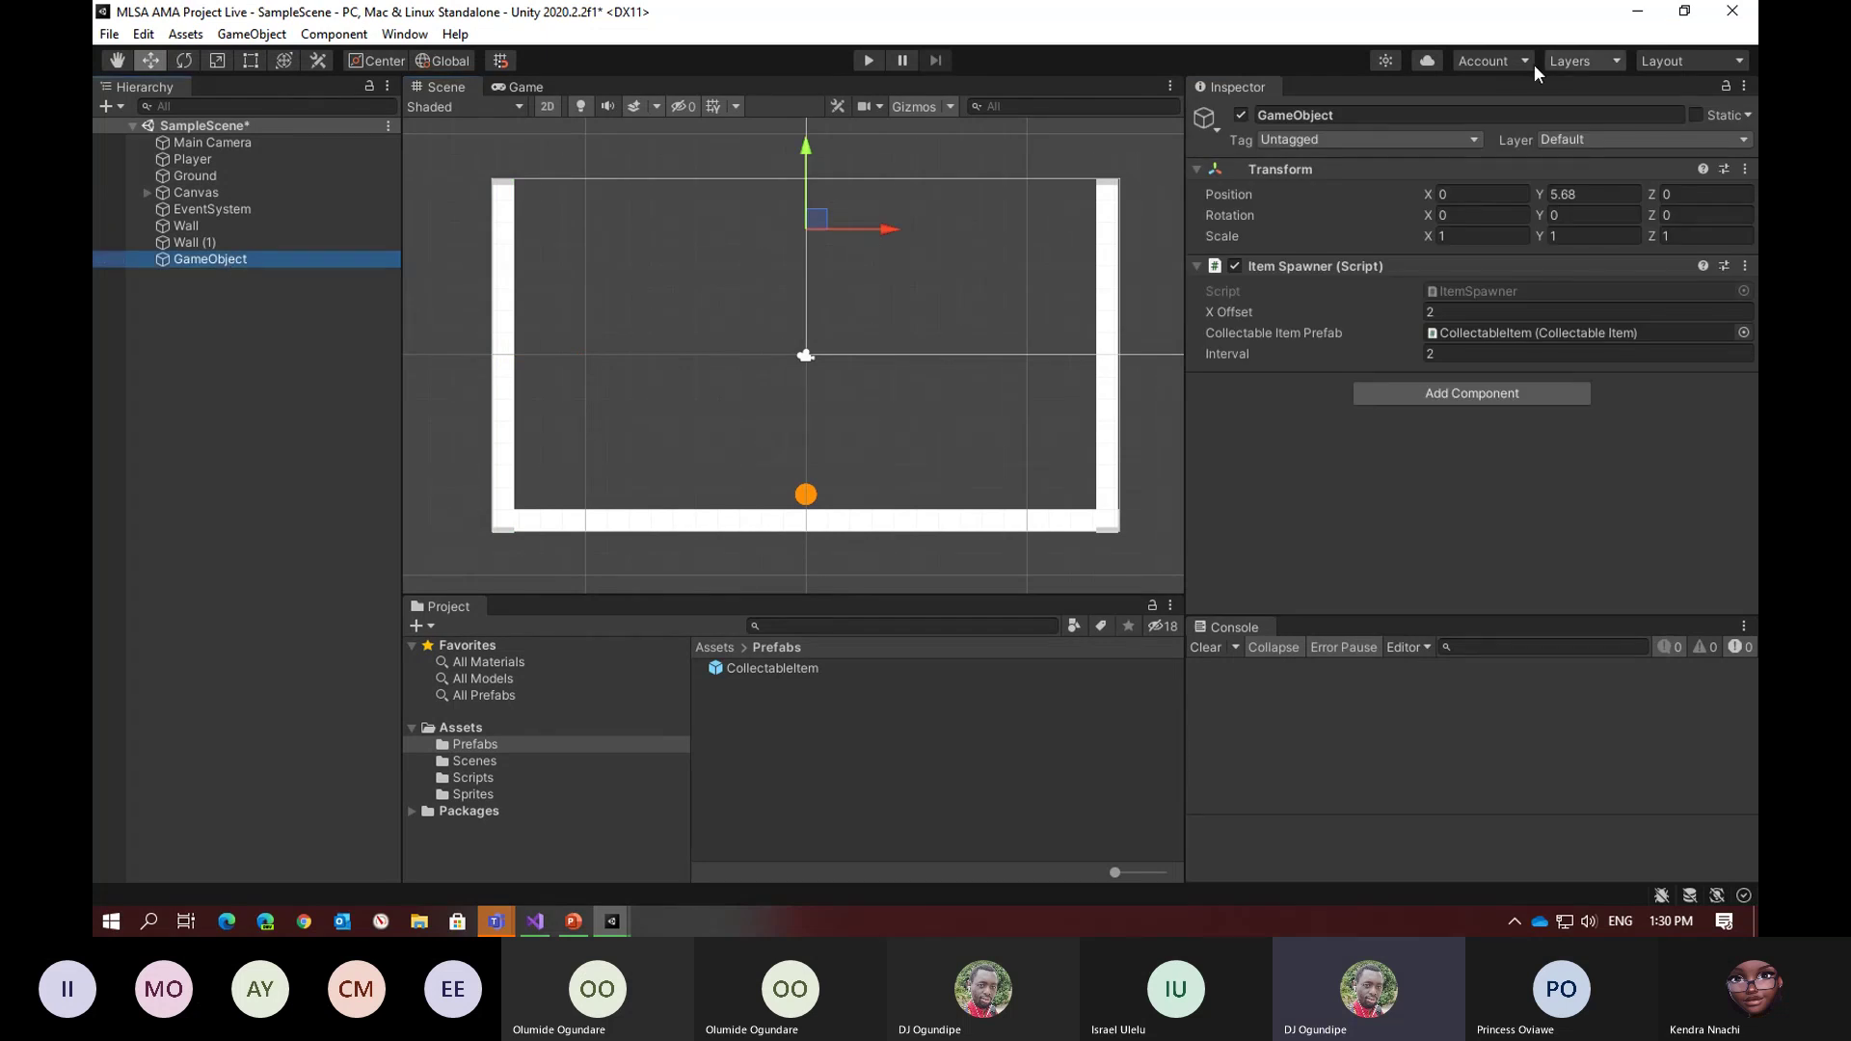
click(1455, 114)
text(Item Spwa)
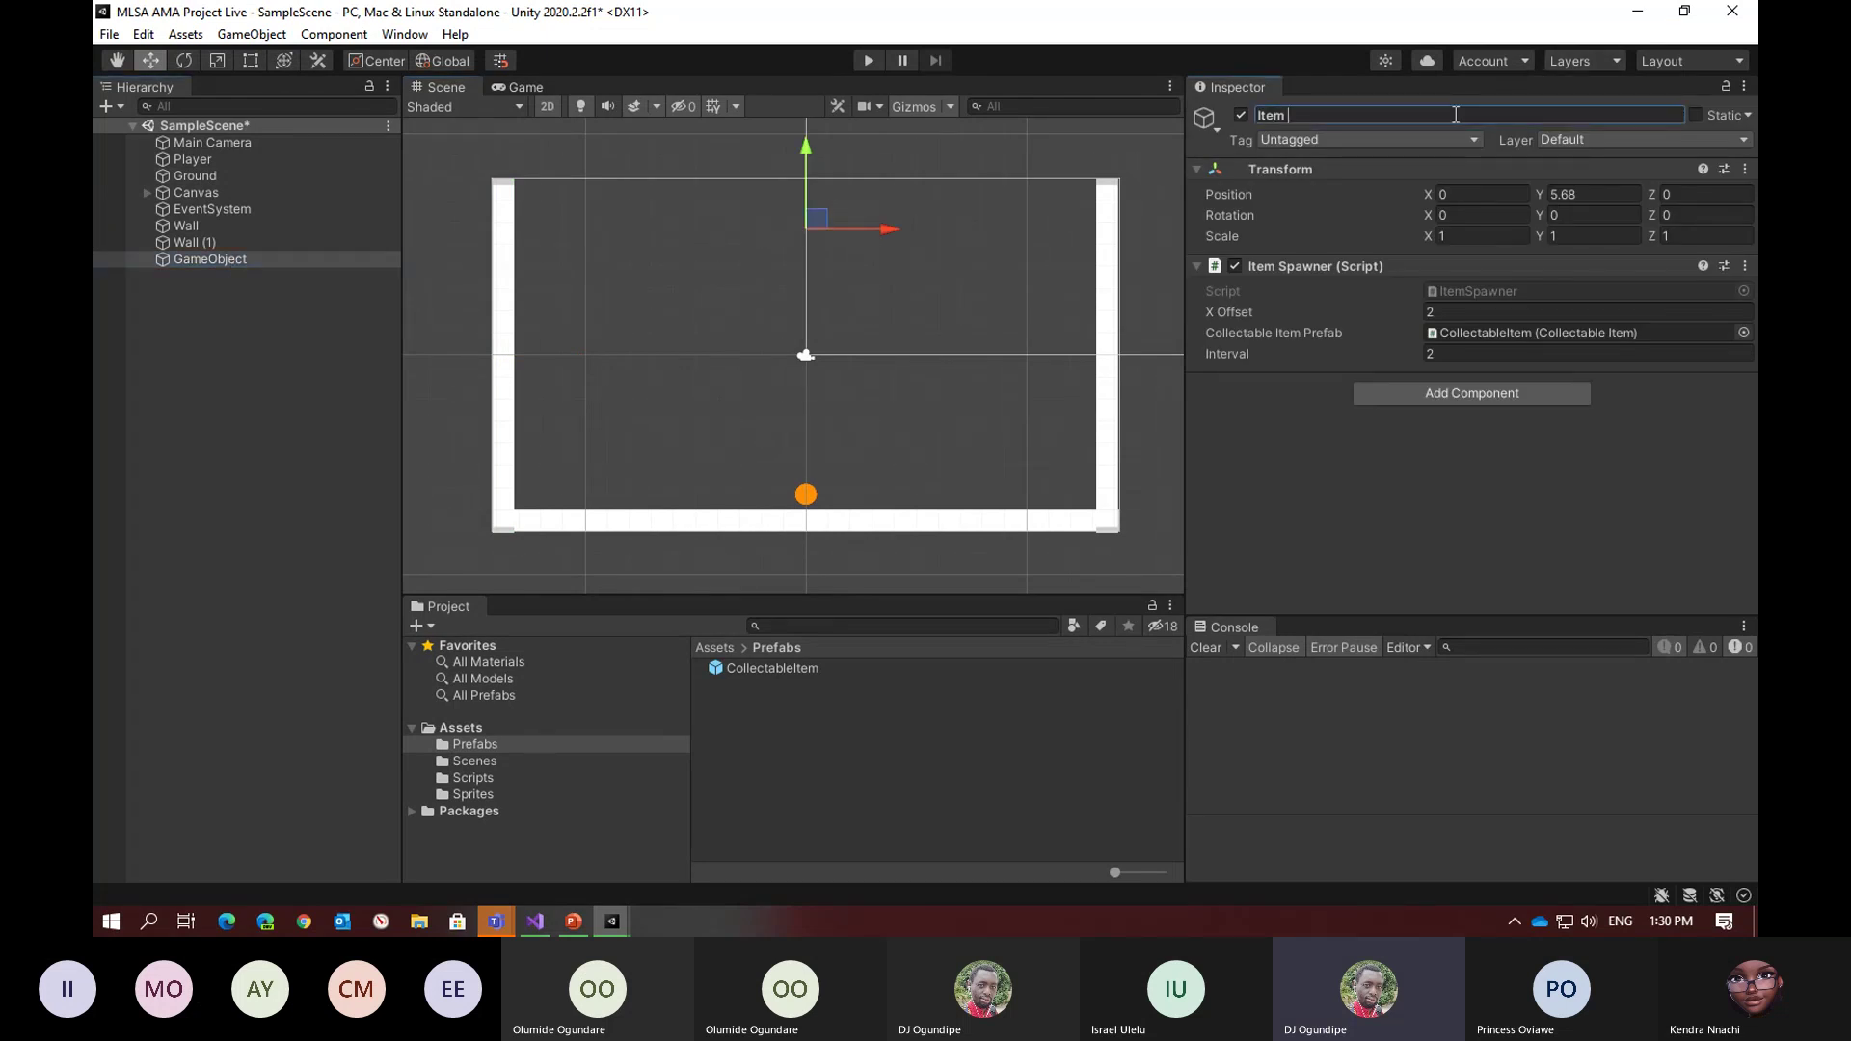
key(BackSpace)
key(BackSpace)
text(awner)
key(Return)
Play-test the spawner briefly, stop the game and set the Item Spawner's Interval to 1
click(873, 58)
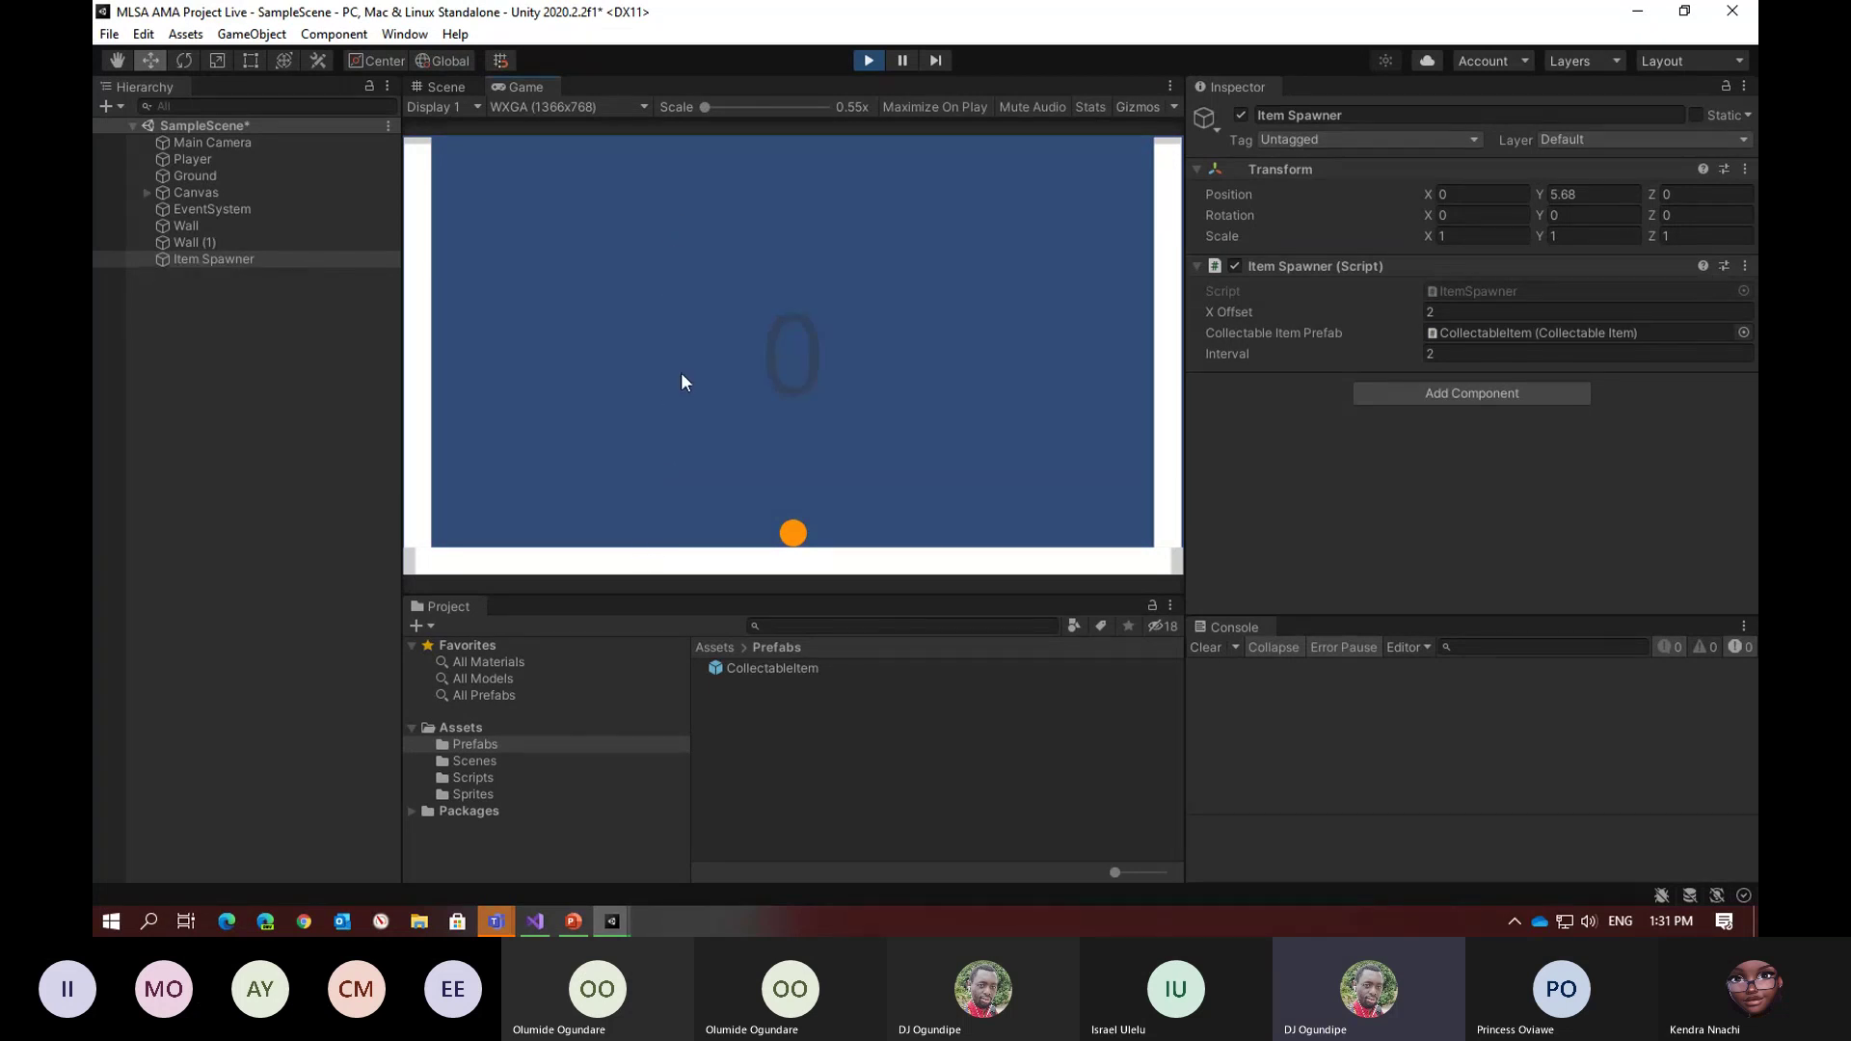
click(869, 60)
click(1493, 354)
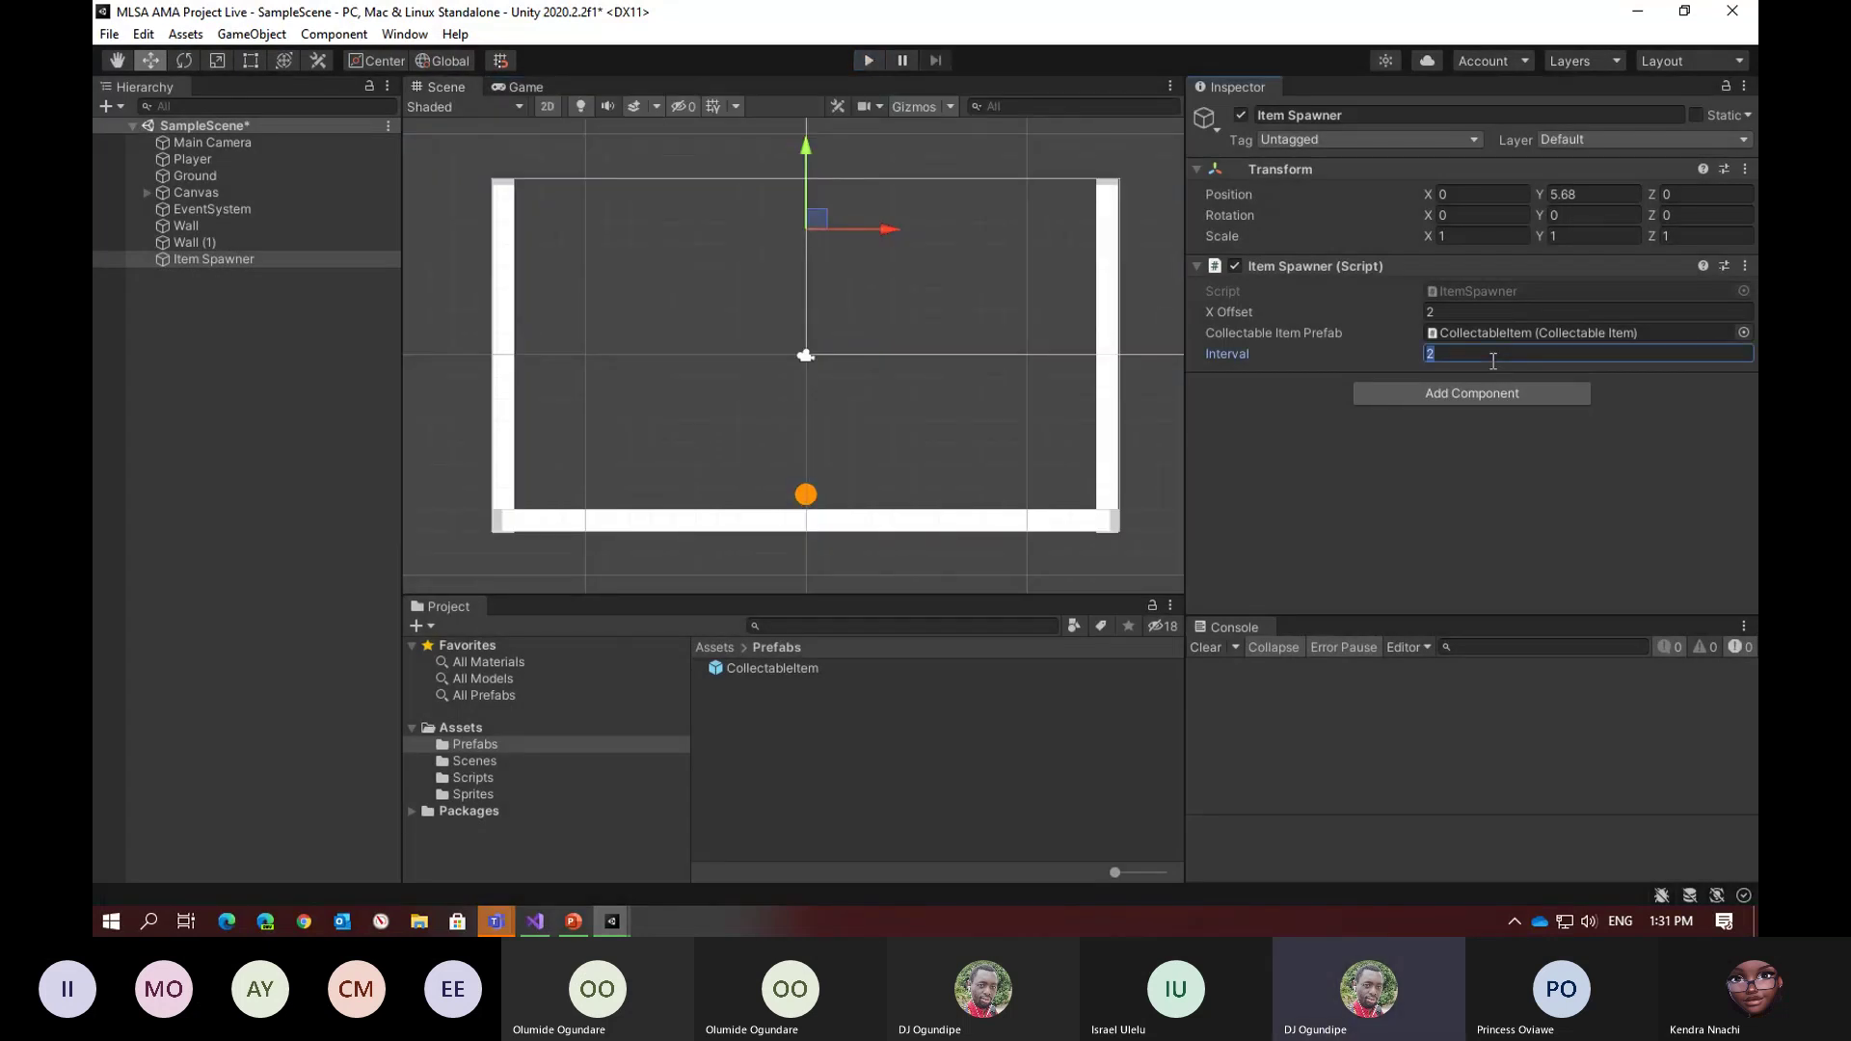
text(1)
key(Return)
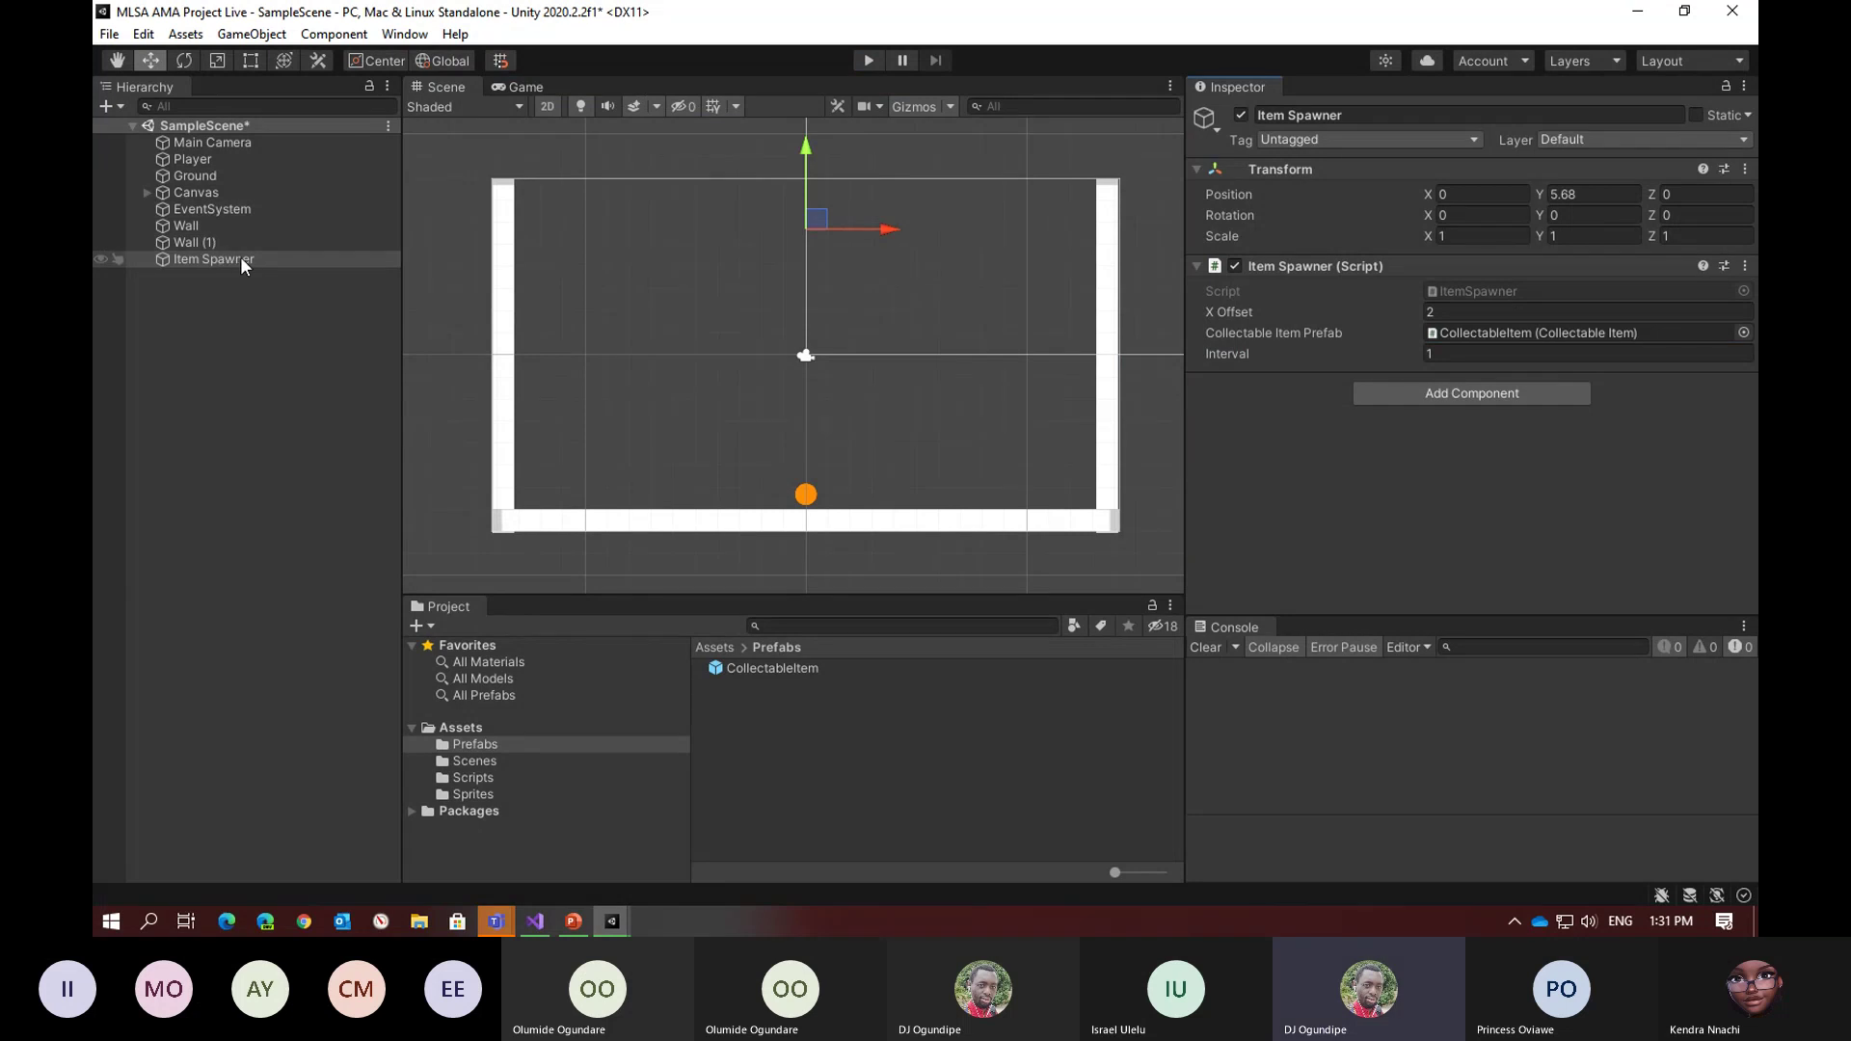
Play-test the game by moving the player left and right to catch the spawned items, then stop it
click(870, 60)
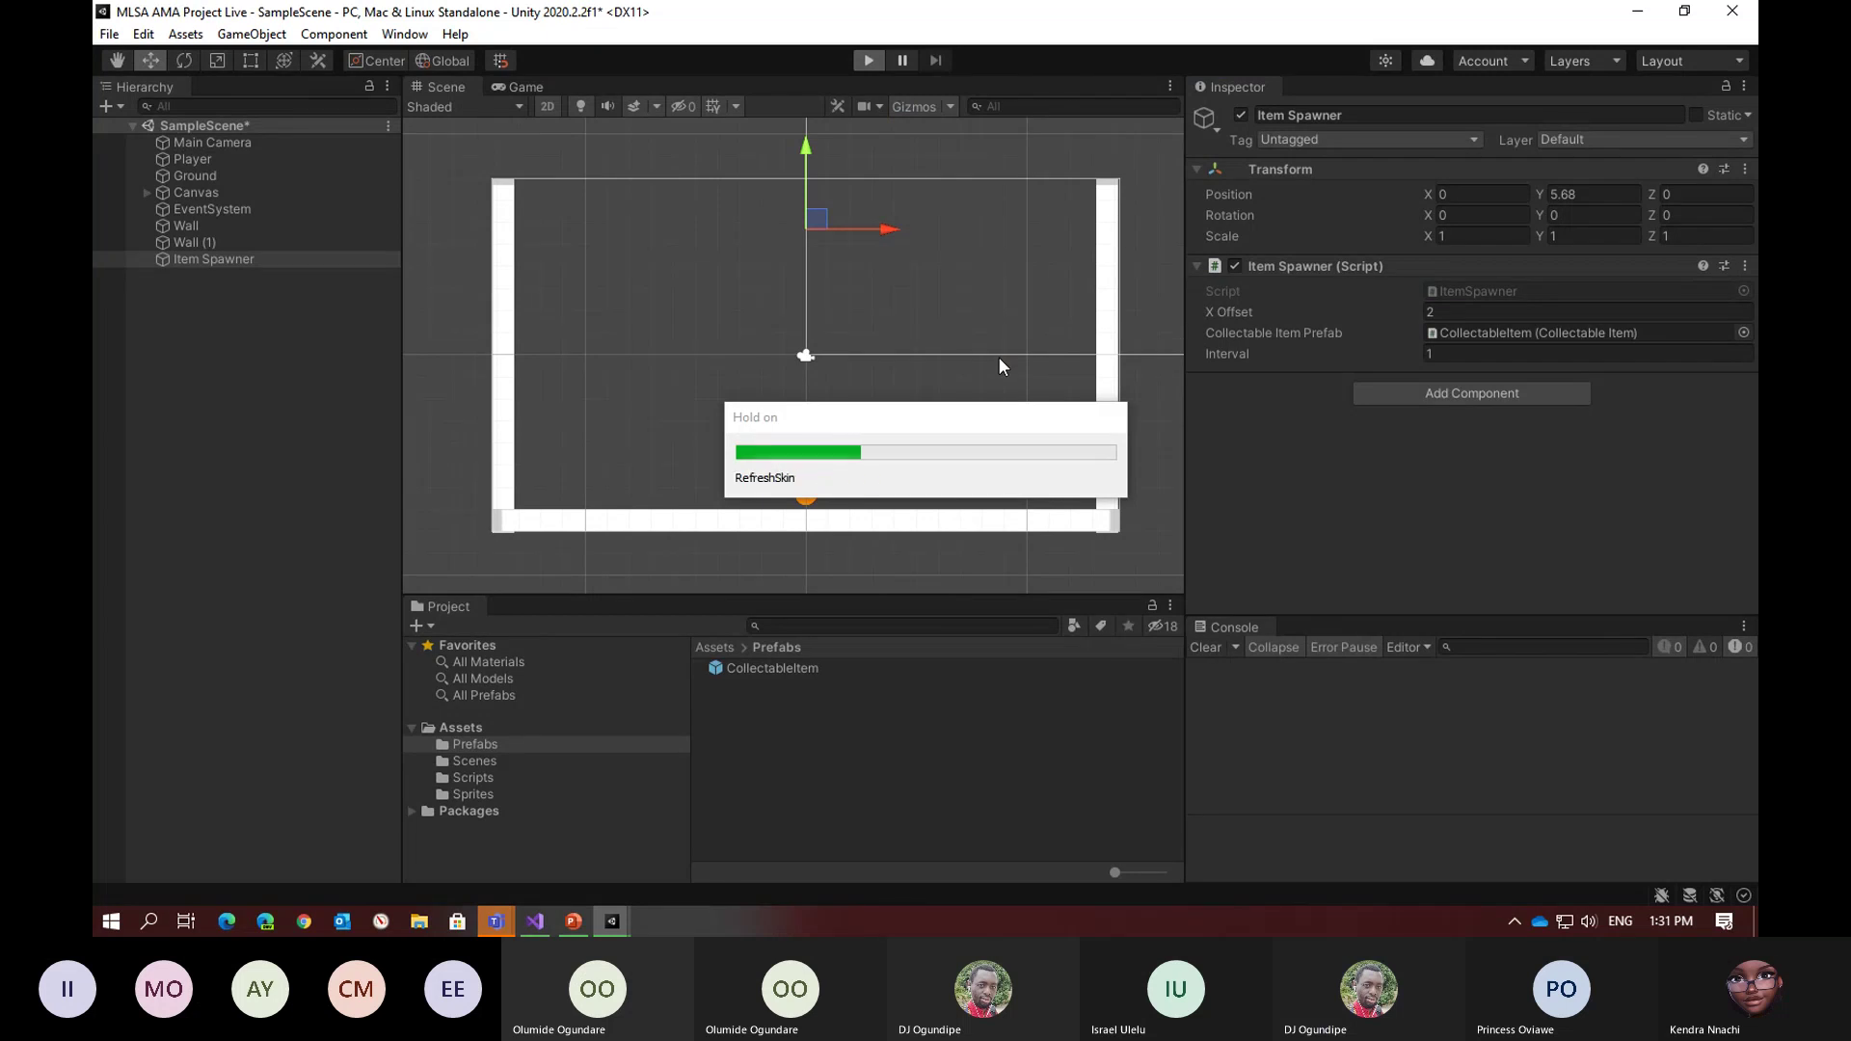
key(Right)
key(Left)
key(Left)
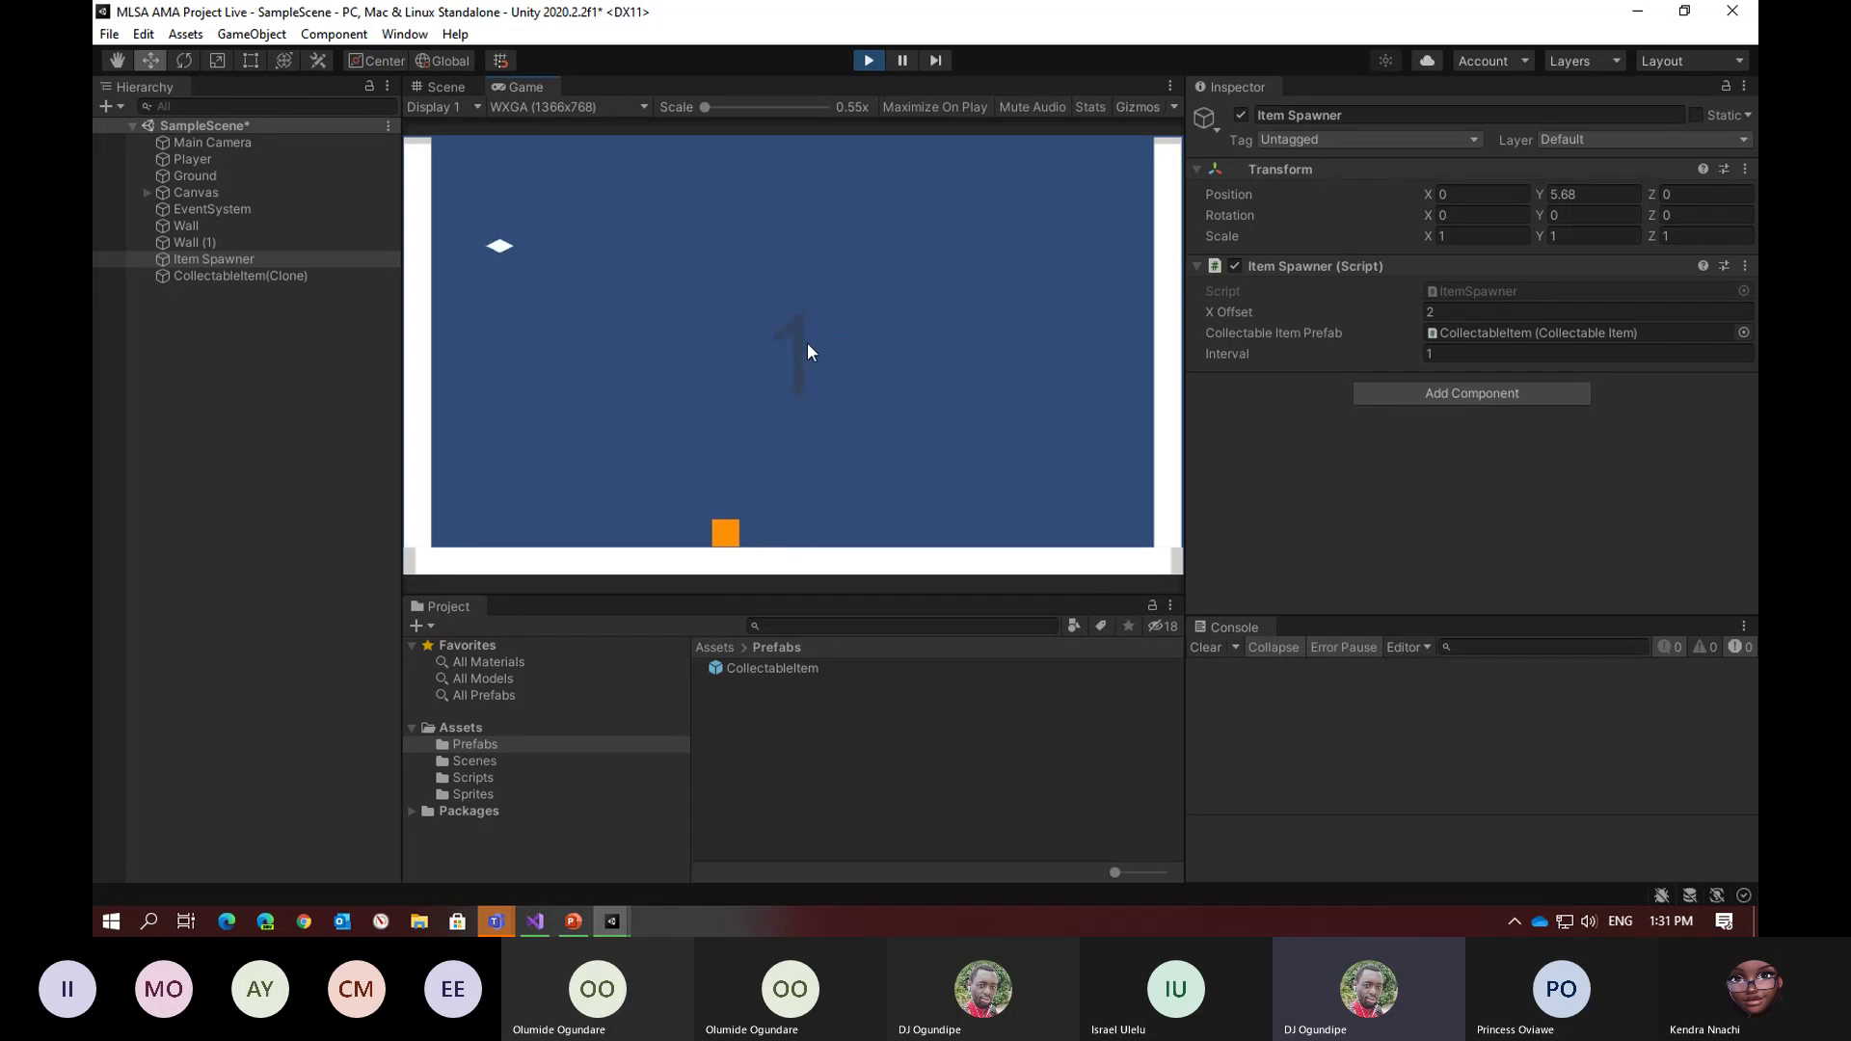
key(Right)
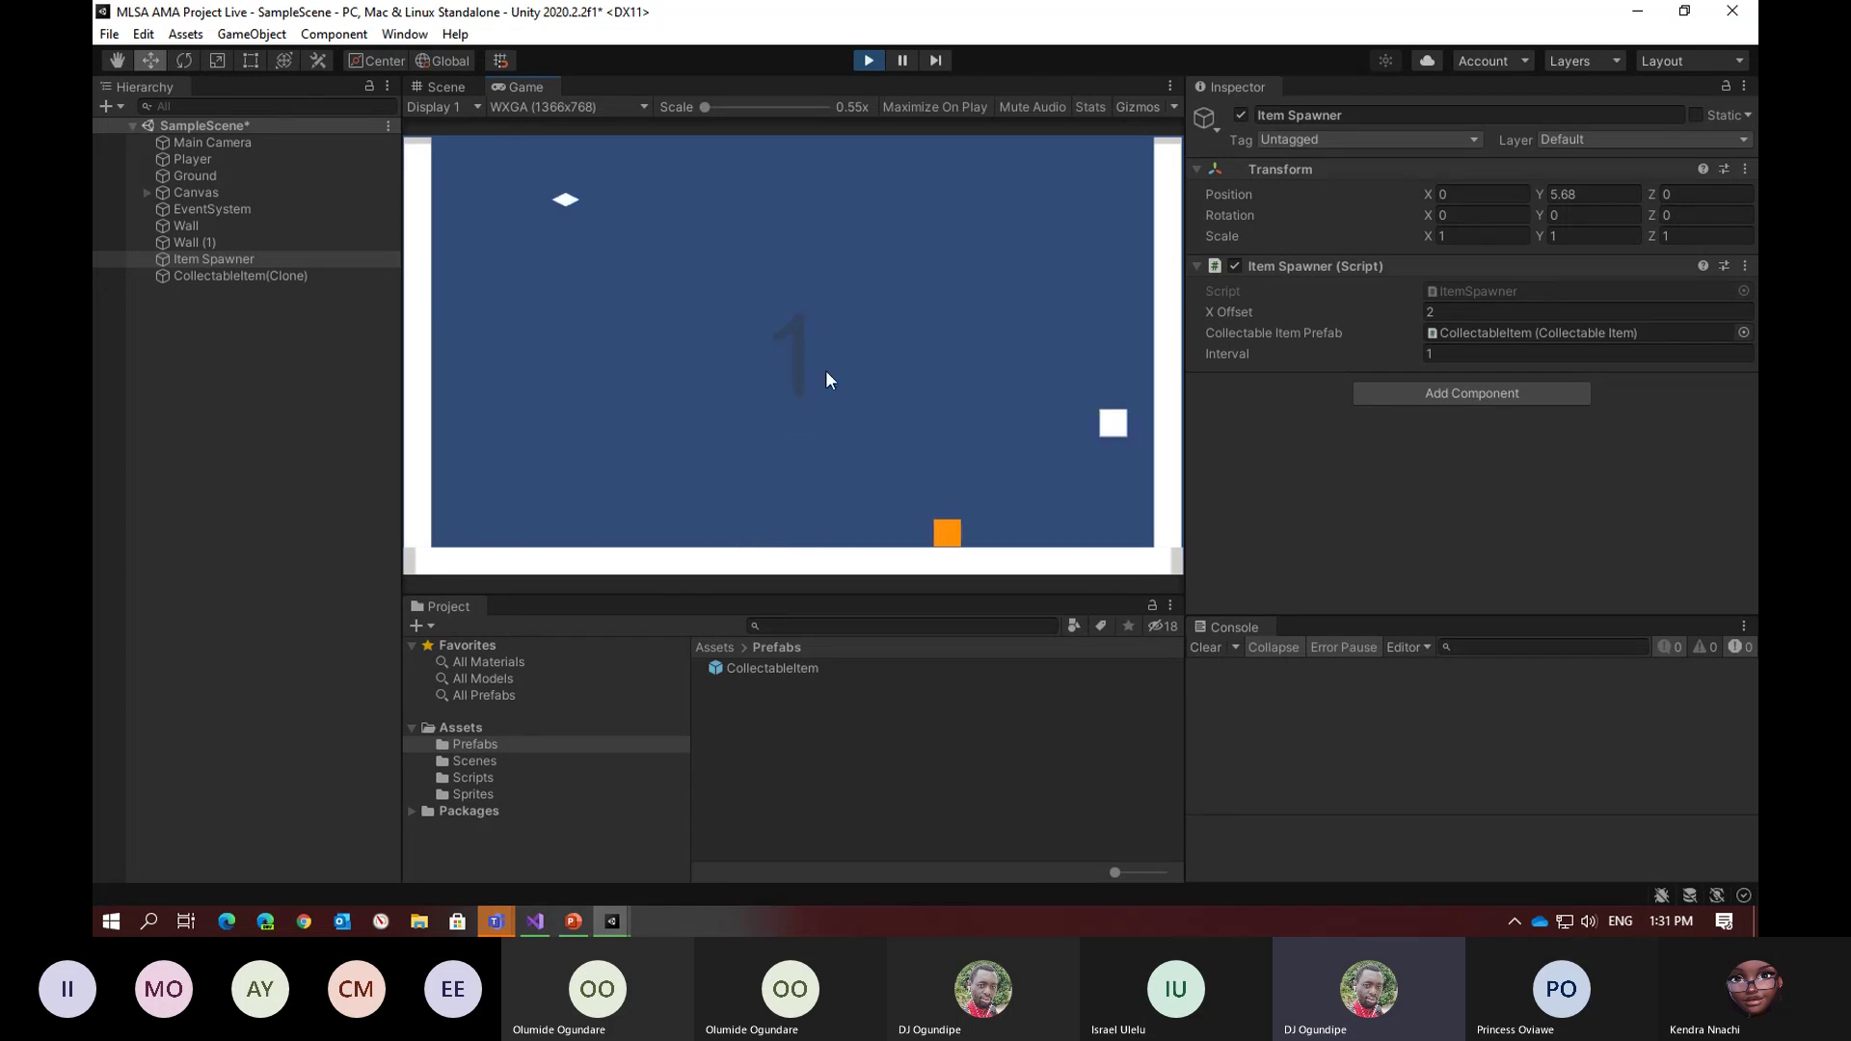
key(Left)
key(Right)
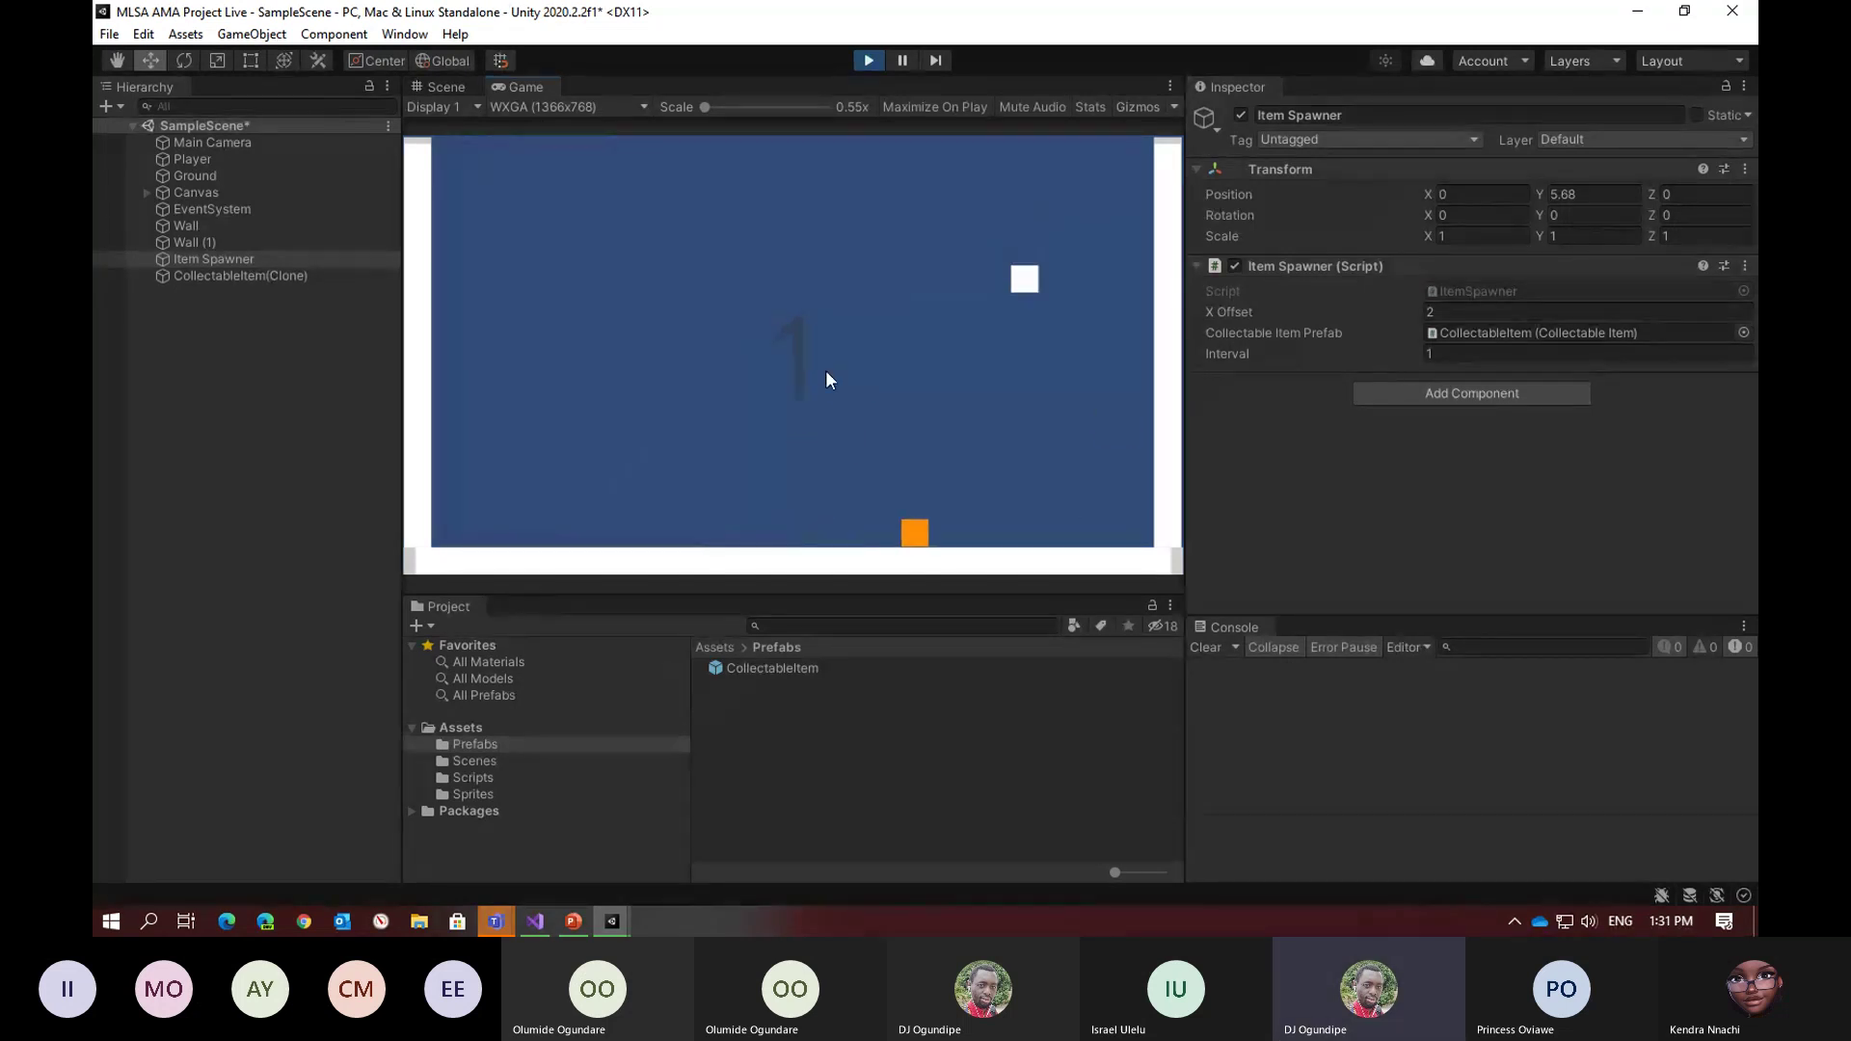
key(Left)
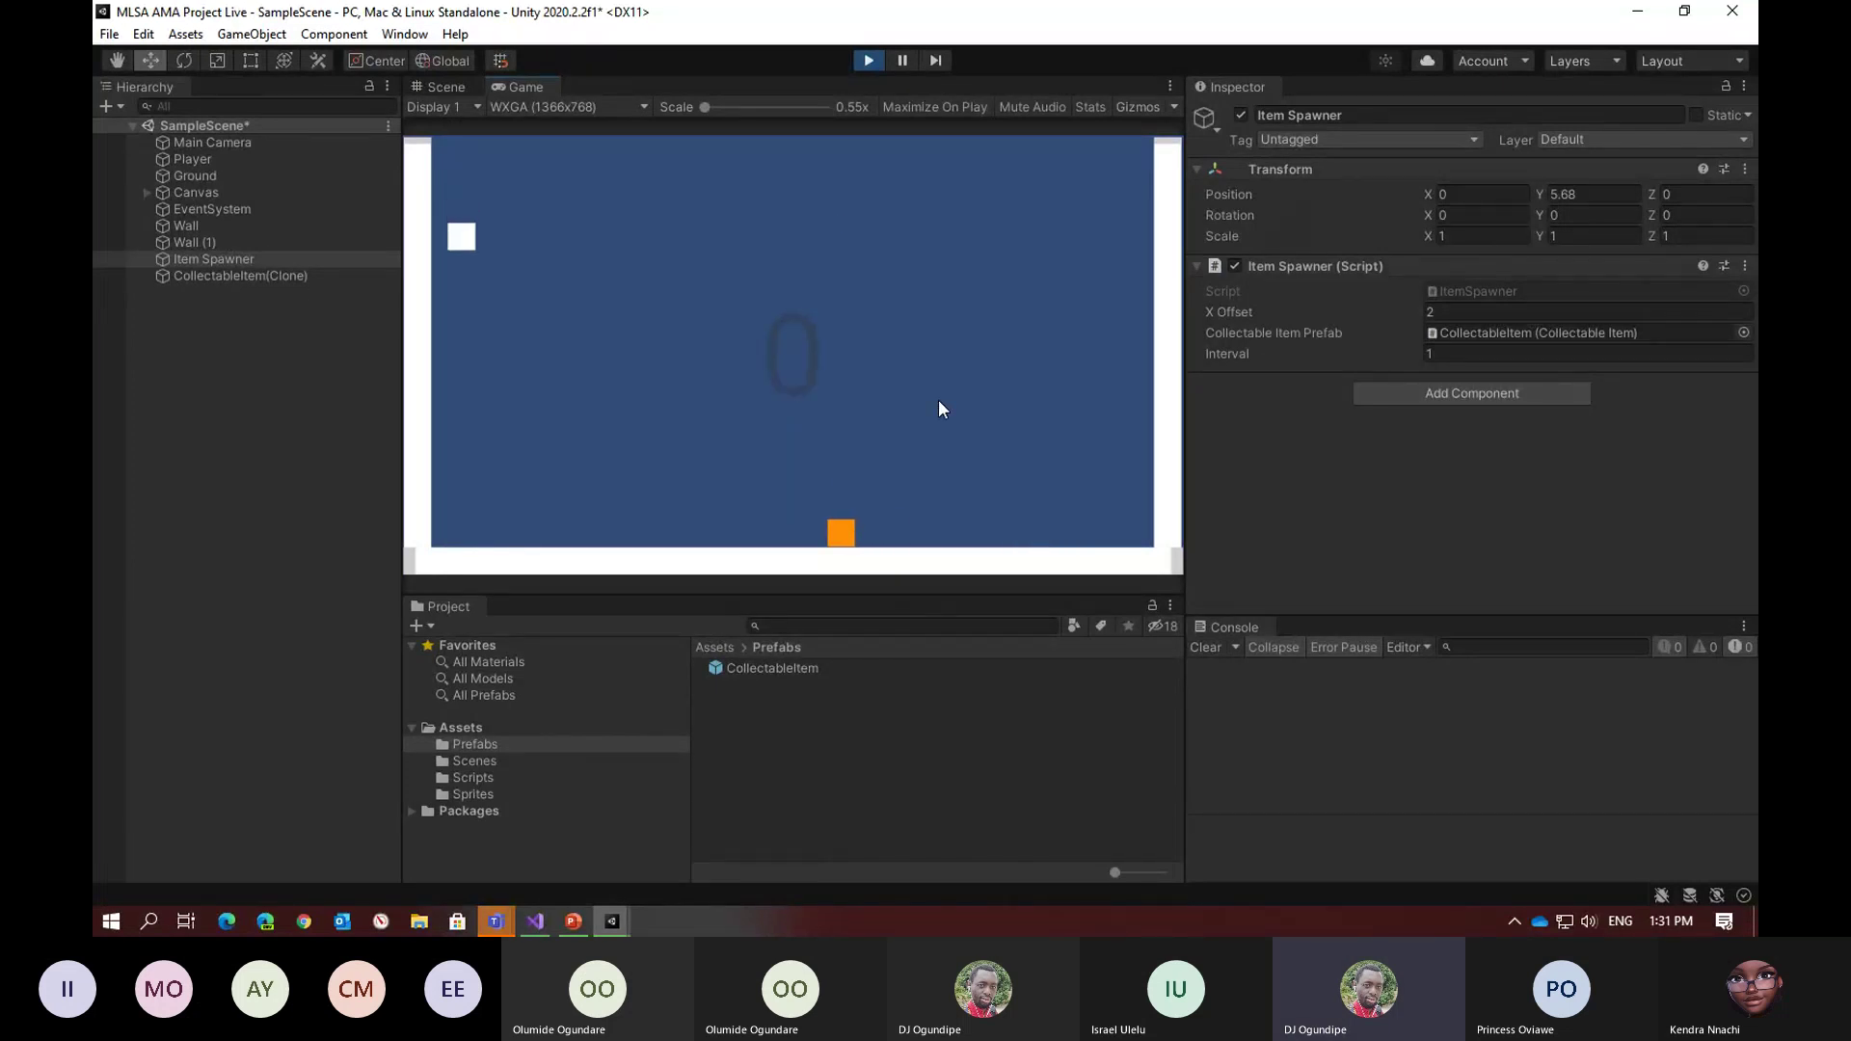
key(Left)
key(Right)
key(Left)
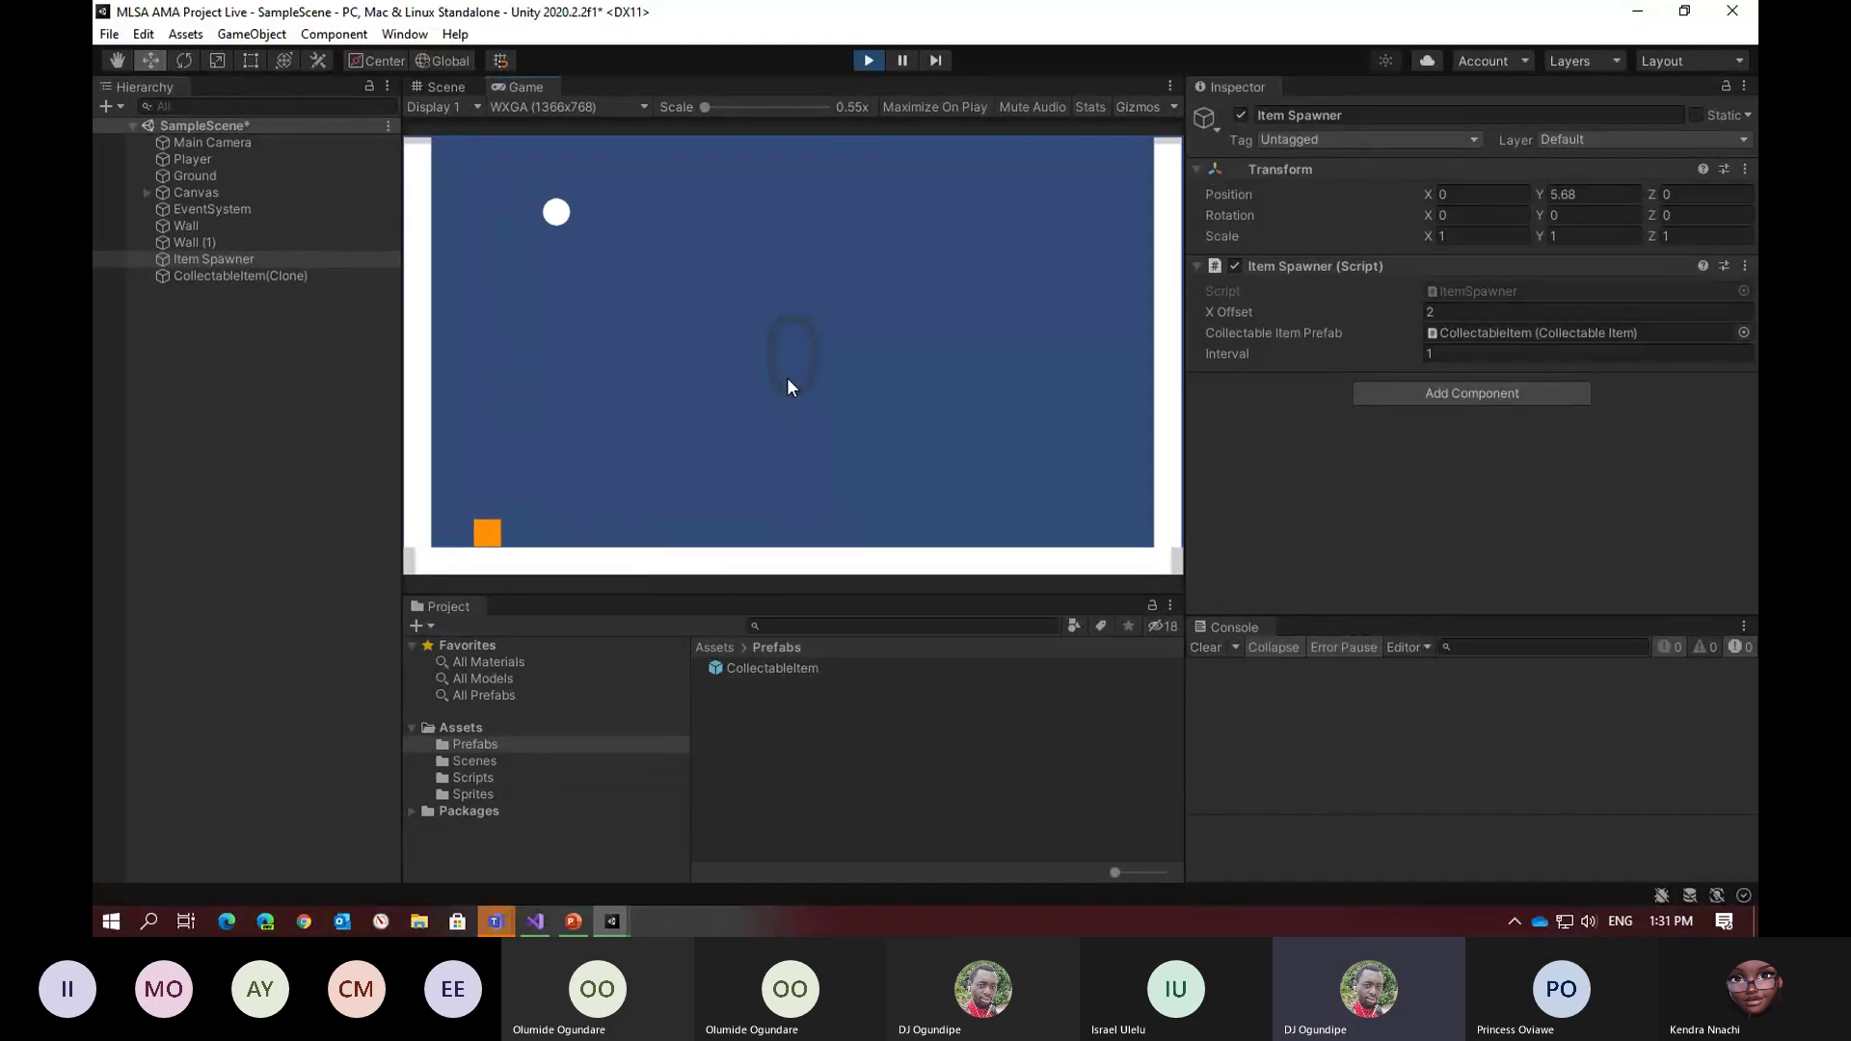
key(Right)
key(Right)
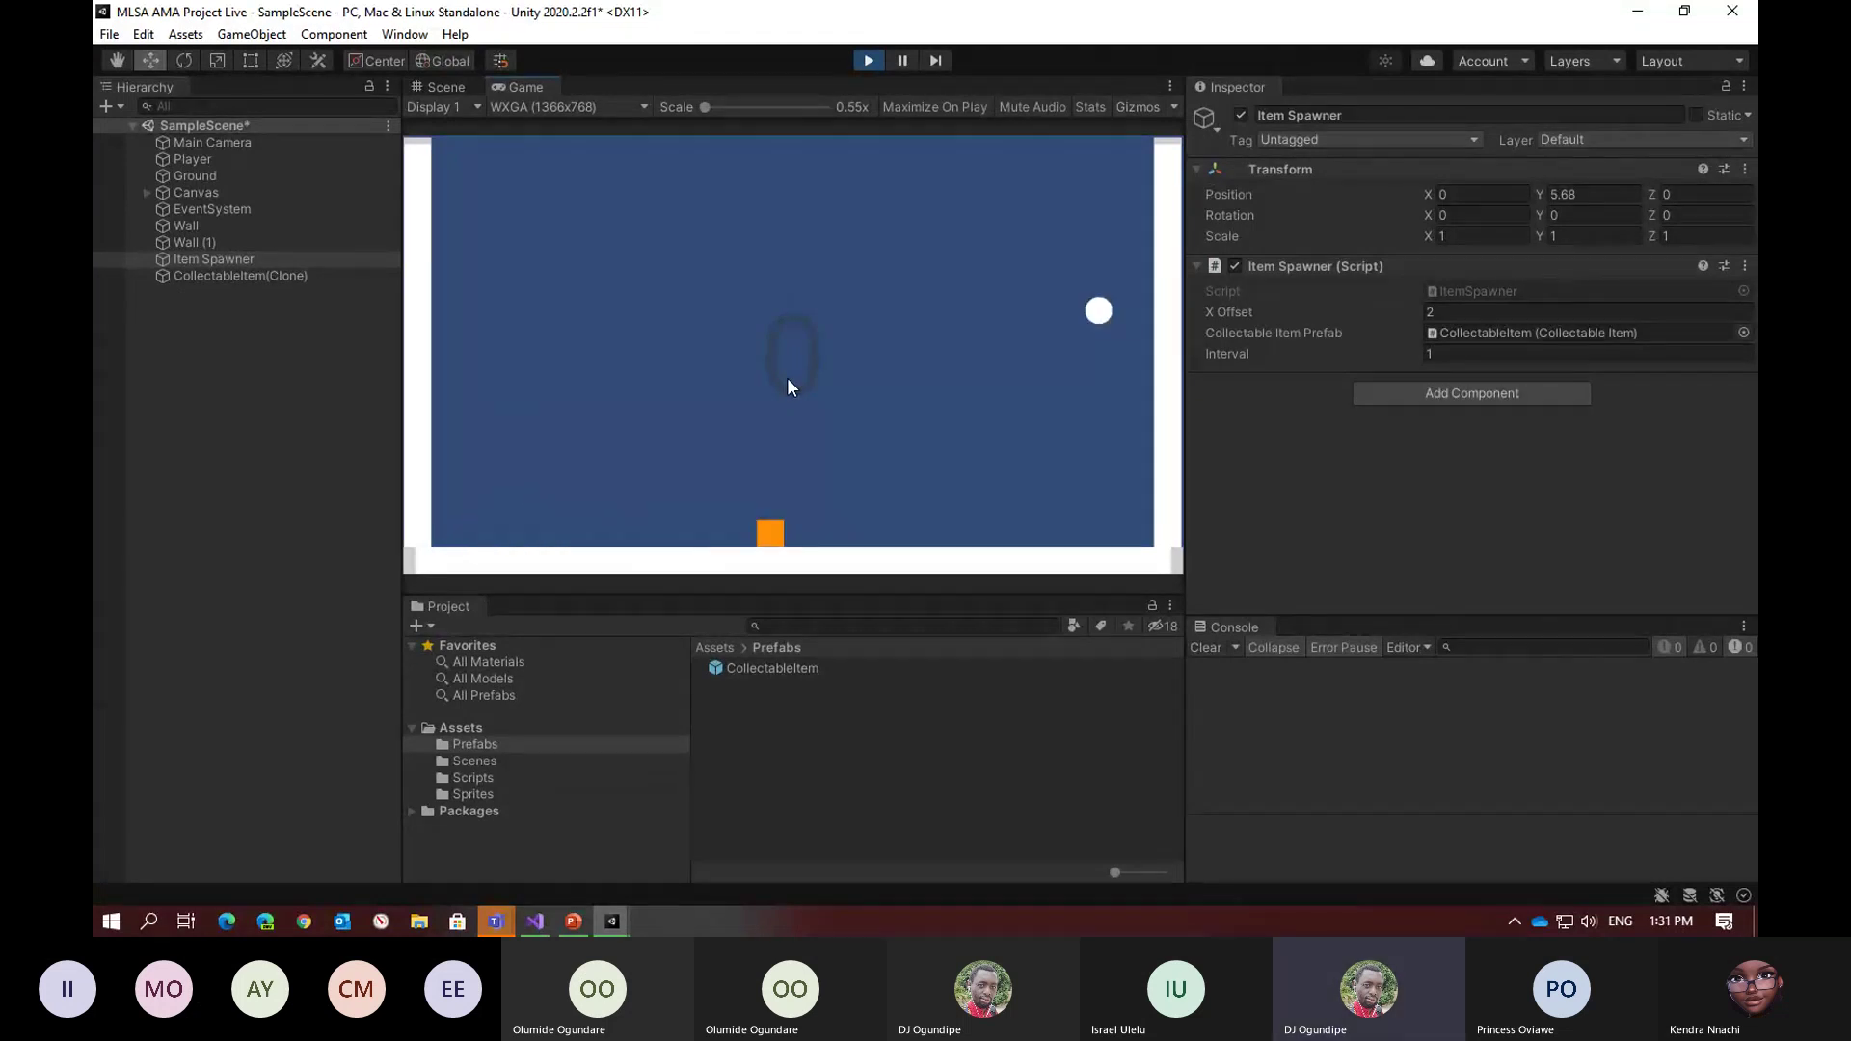
key(Left)
key(Right)
key(Right)
key(Left)
key(Right)
key(Left)
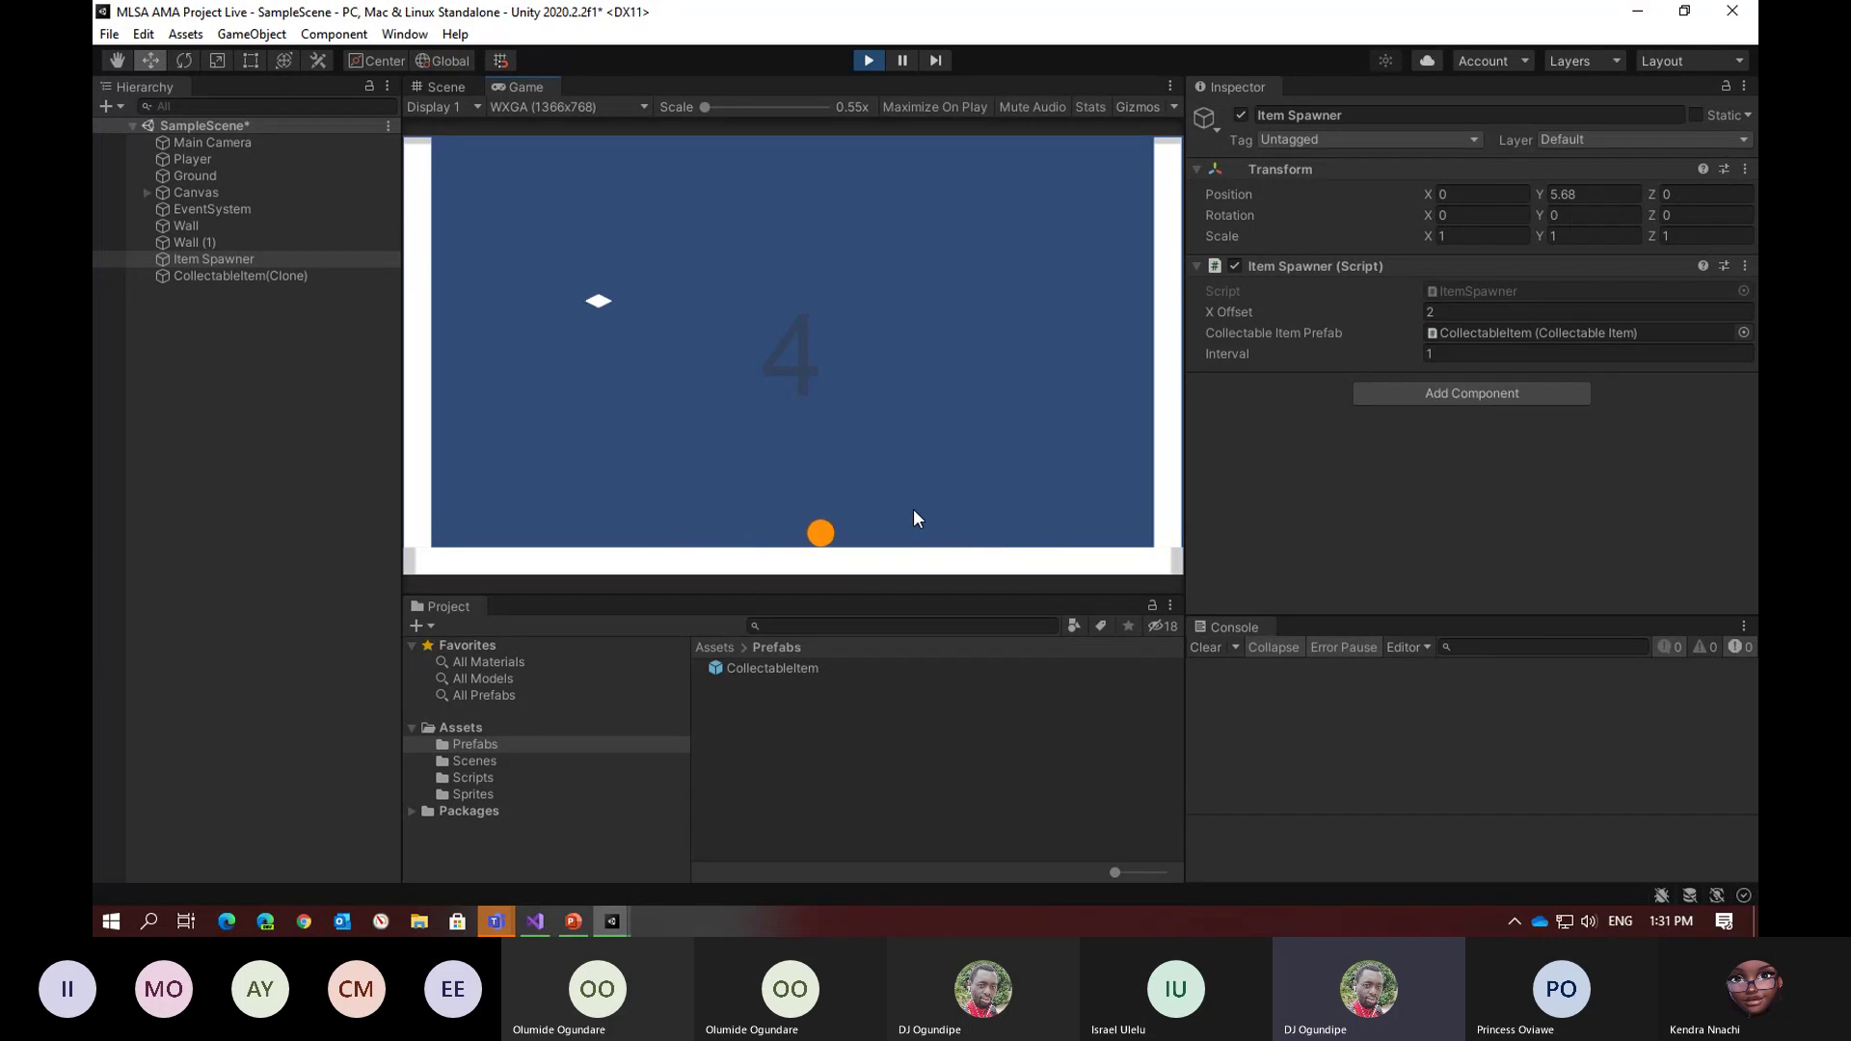
key(Right)
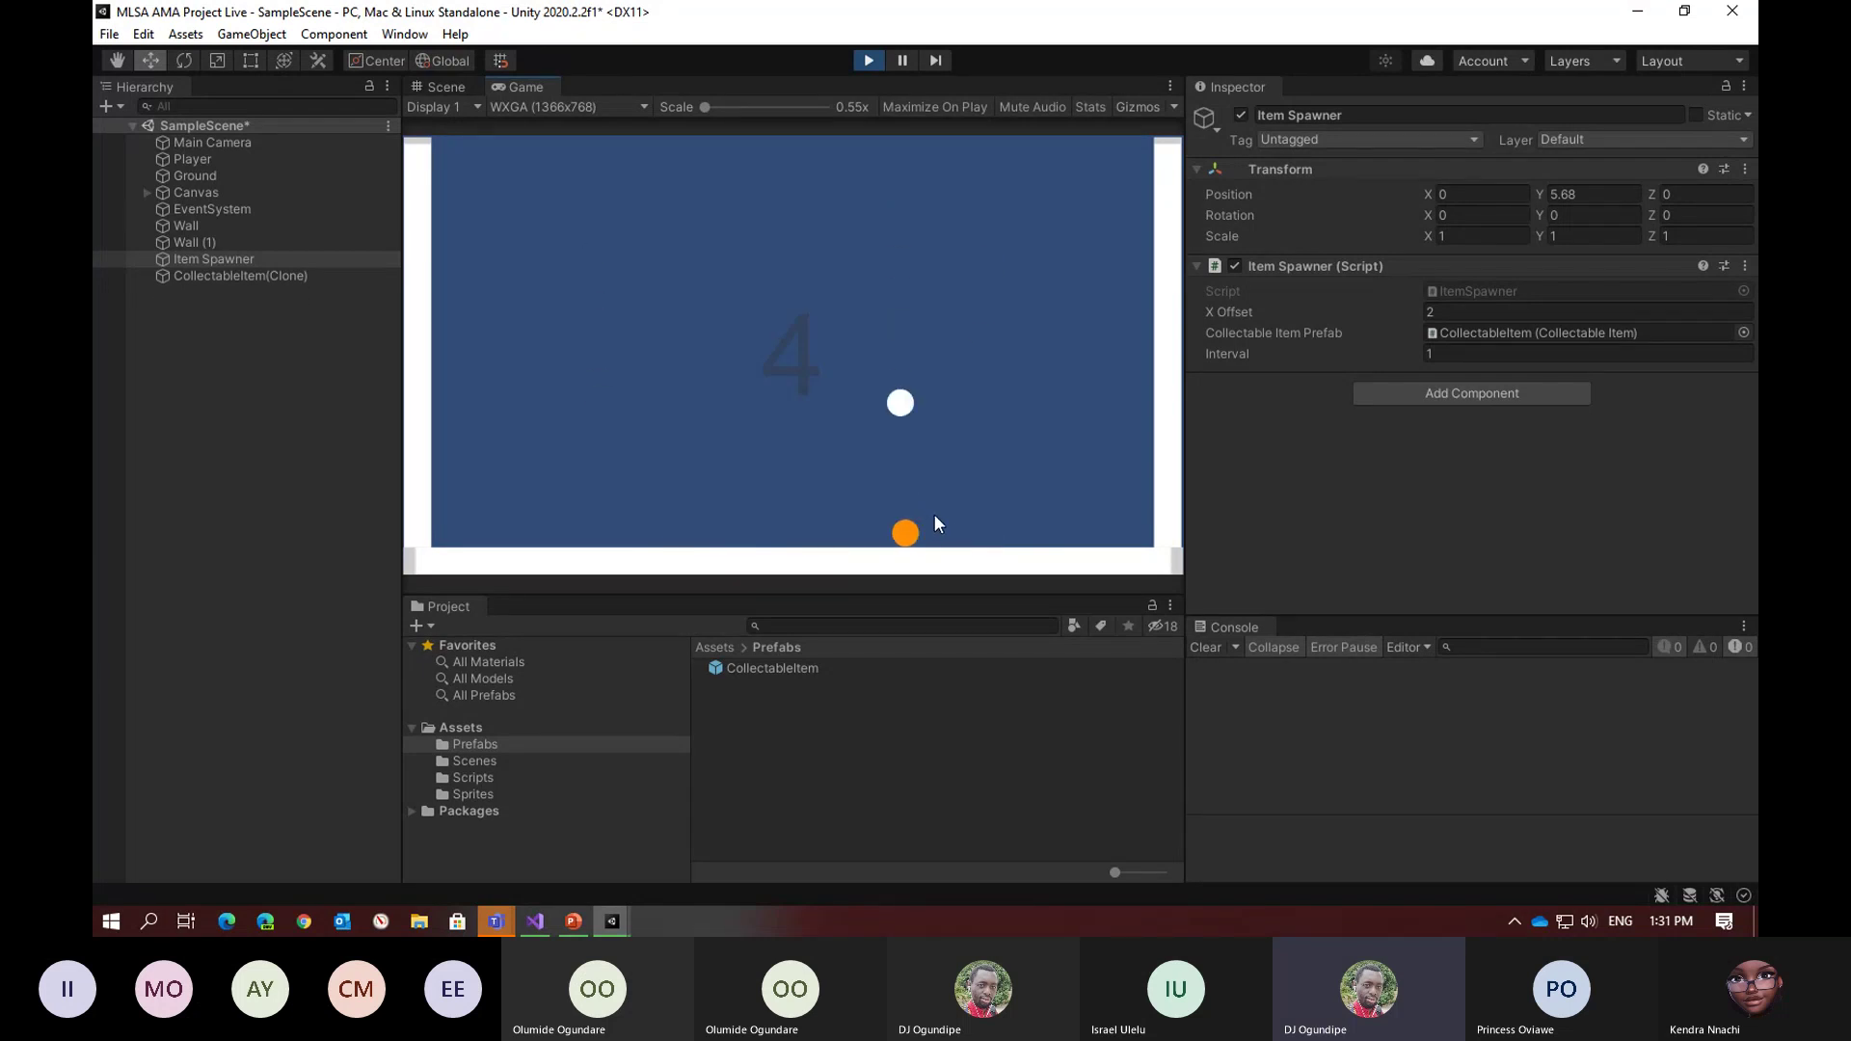
key(Left)
key(Right)
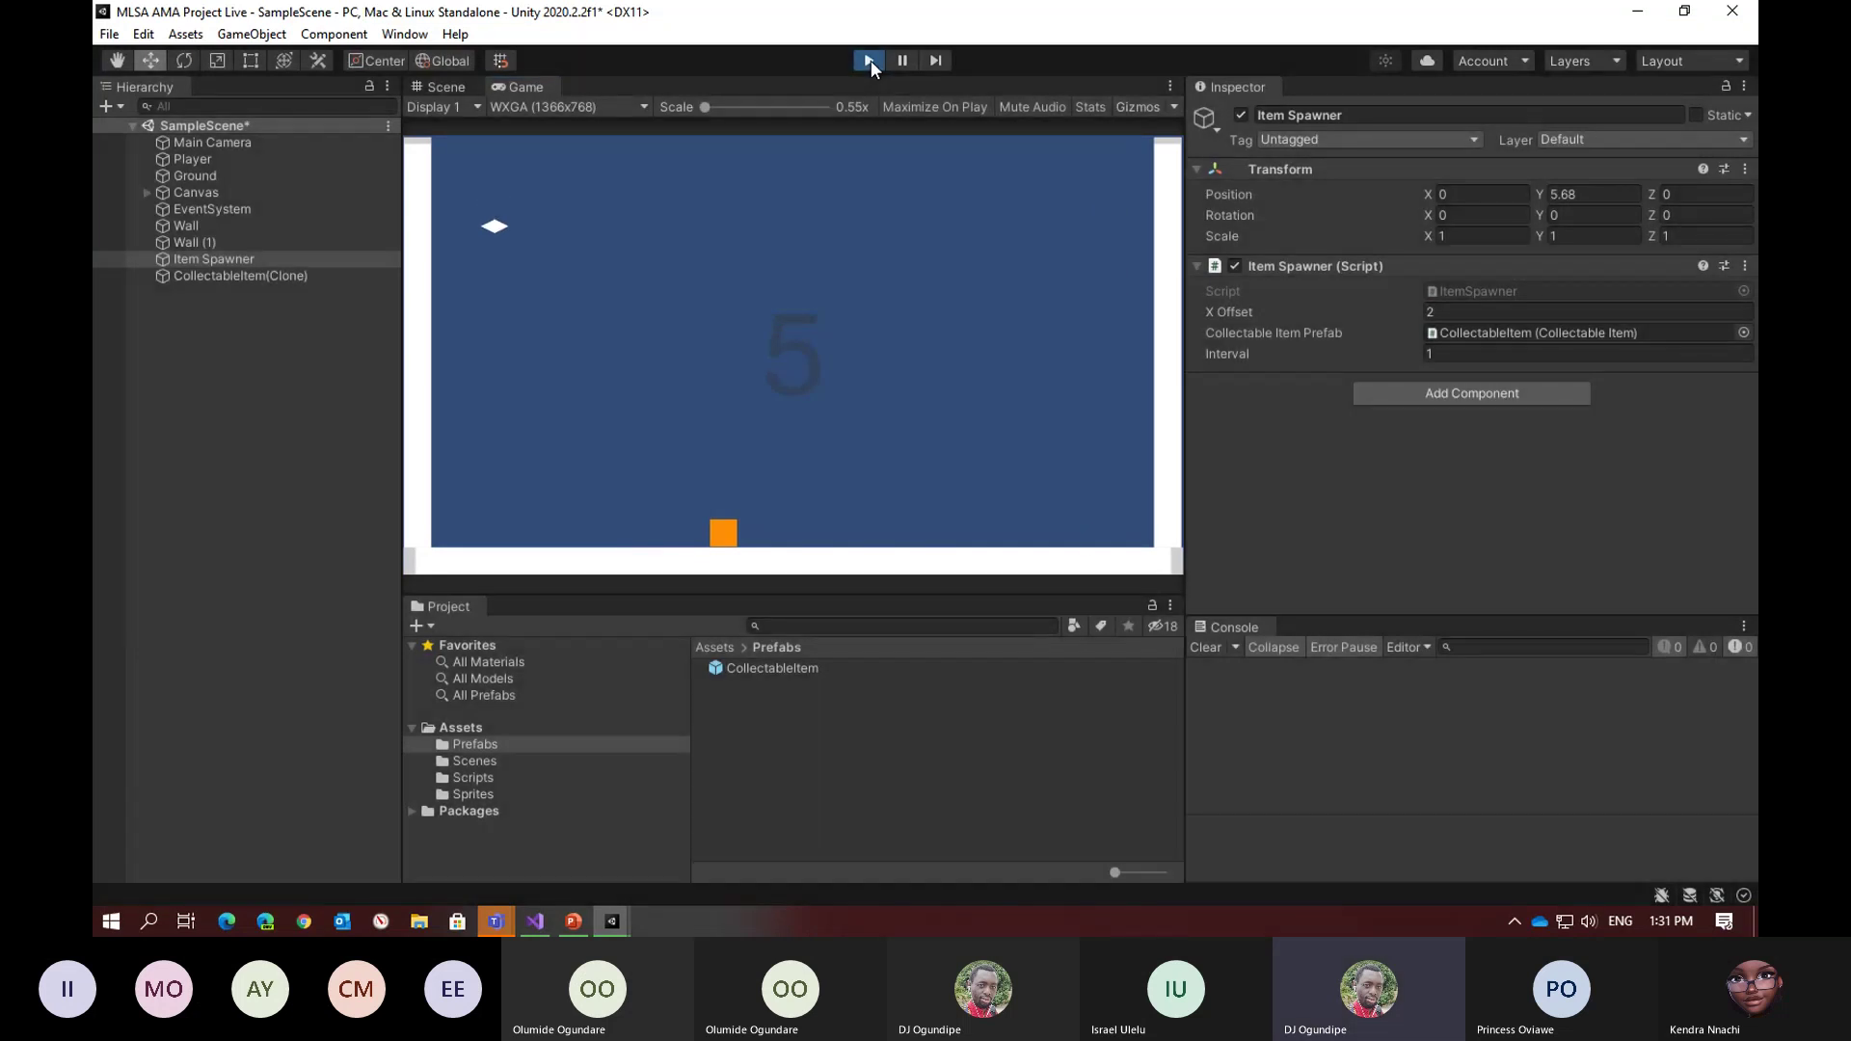
click(870, 60)
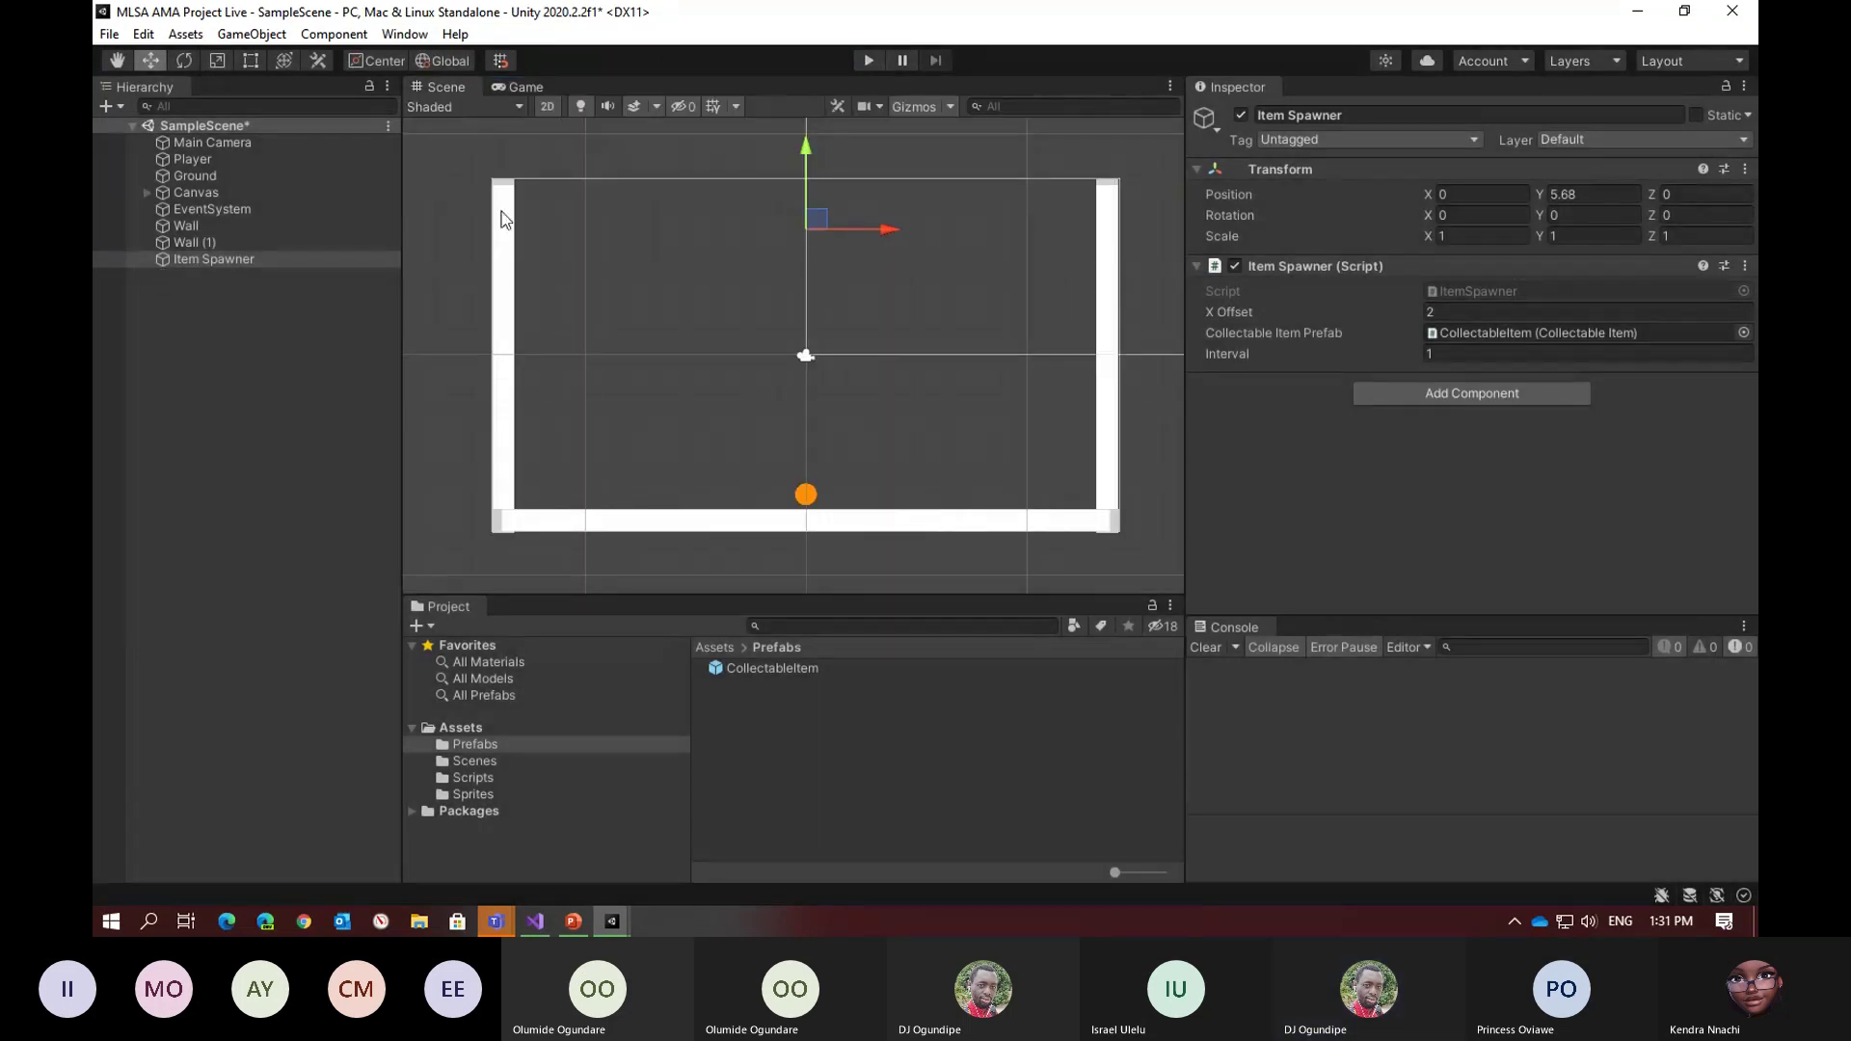
Select the Ground object in the scene to show its components
click(197, 175)
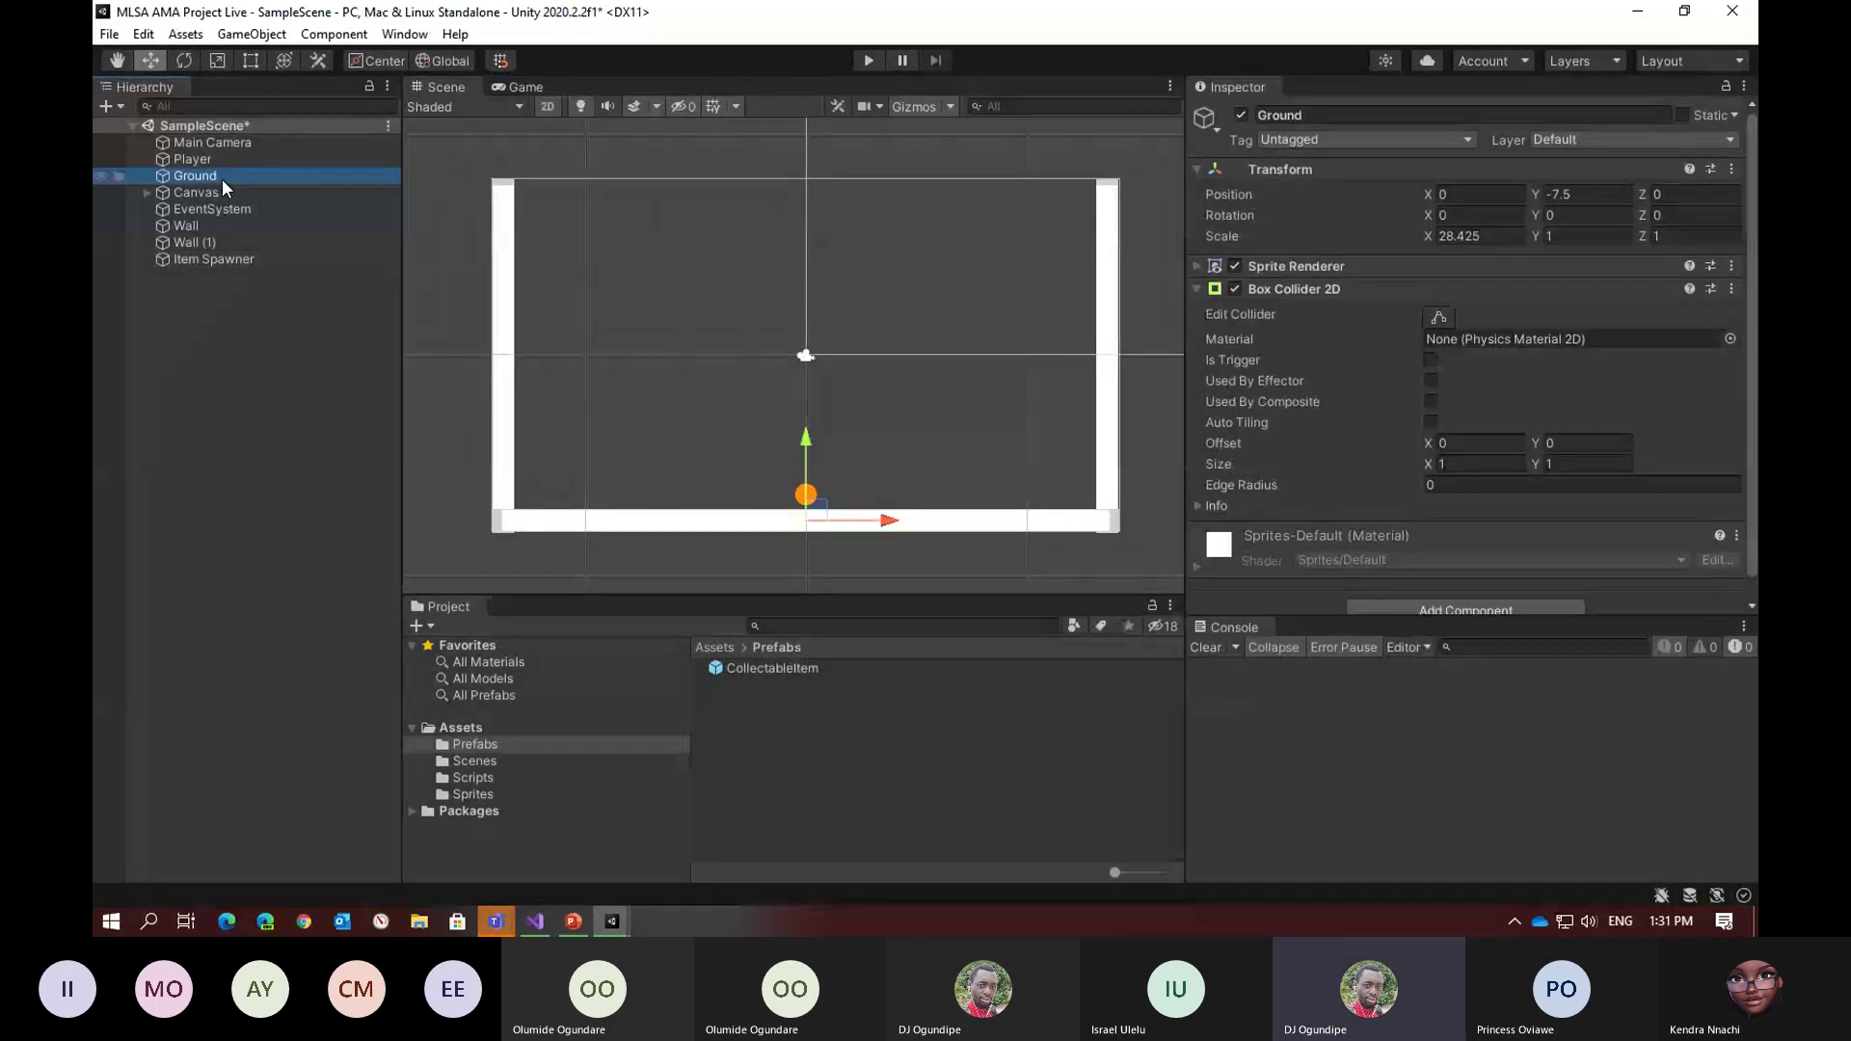
Duplicate the Ground object and move the copy up to Y about 7.47 so it closes off the play area's upper edge
key(ctrl+d)
drag(806, 438, 877, 111)
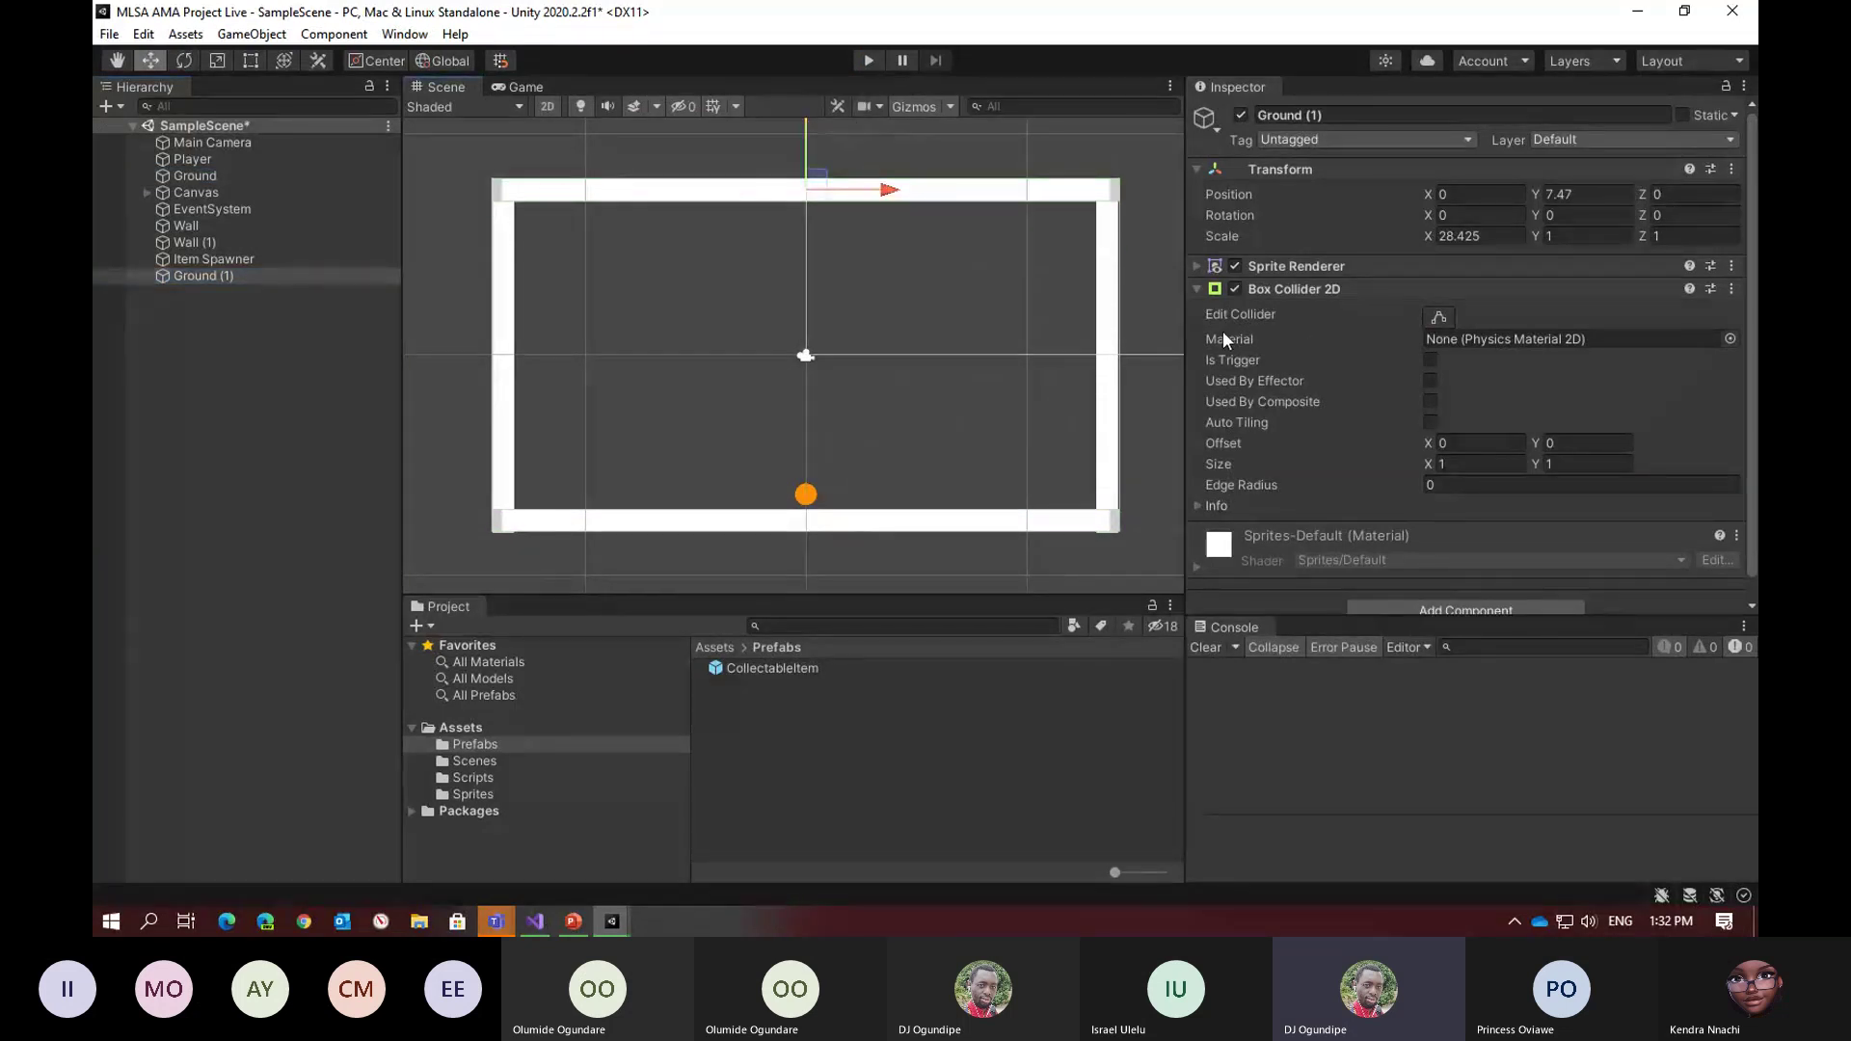
drag(205, 256, 202, 214)
Set the Sprite Renderer color of both Ground objects and both Wall objects together to black (000000)
click(204, 178)
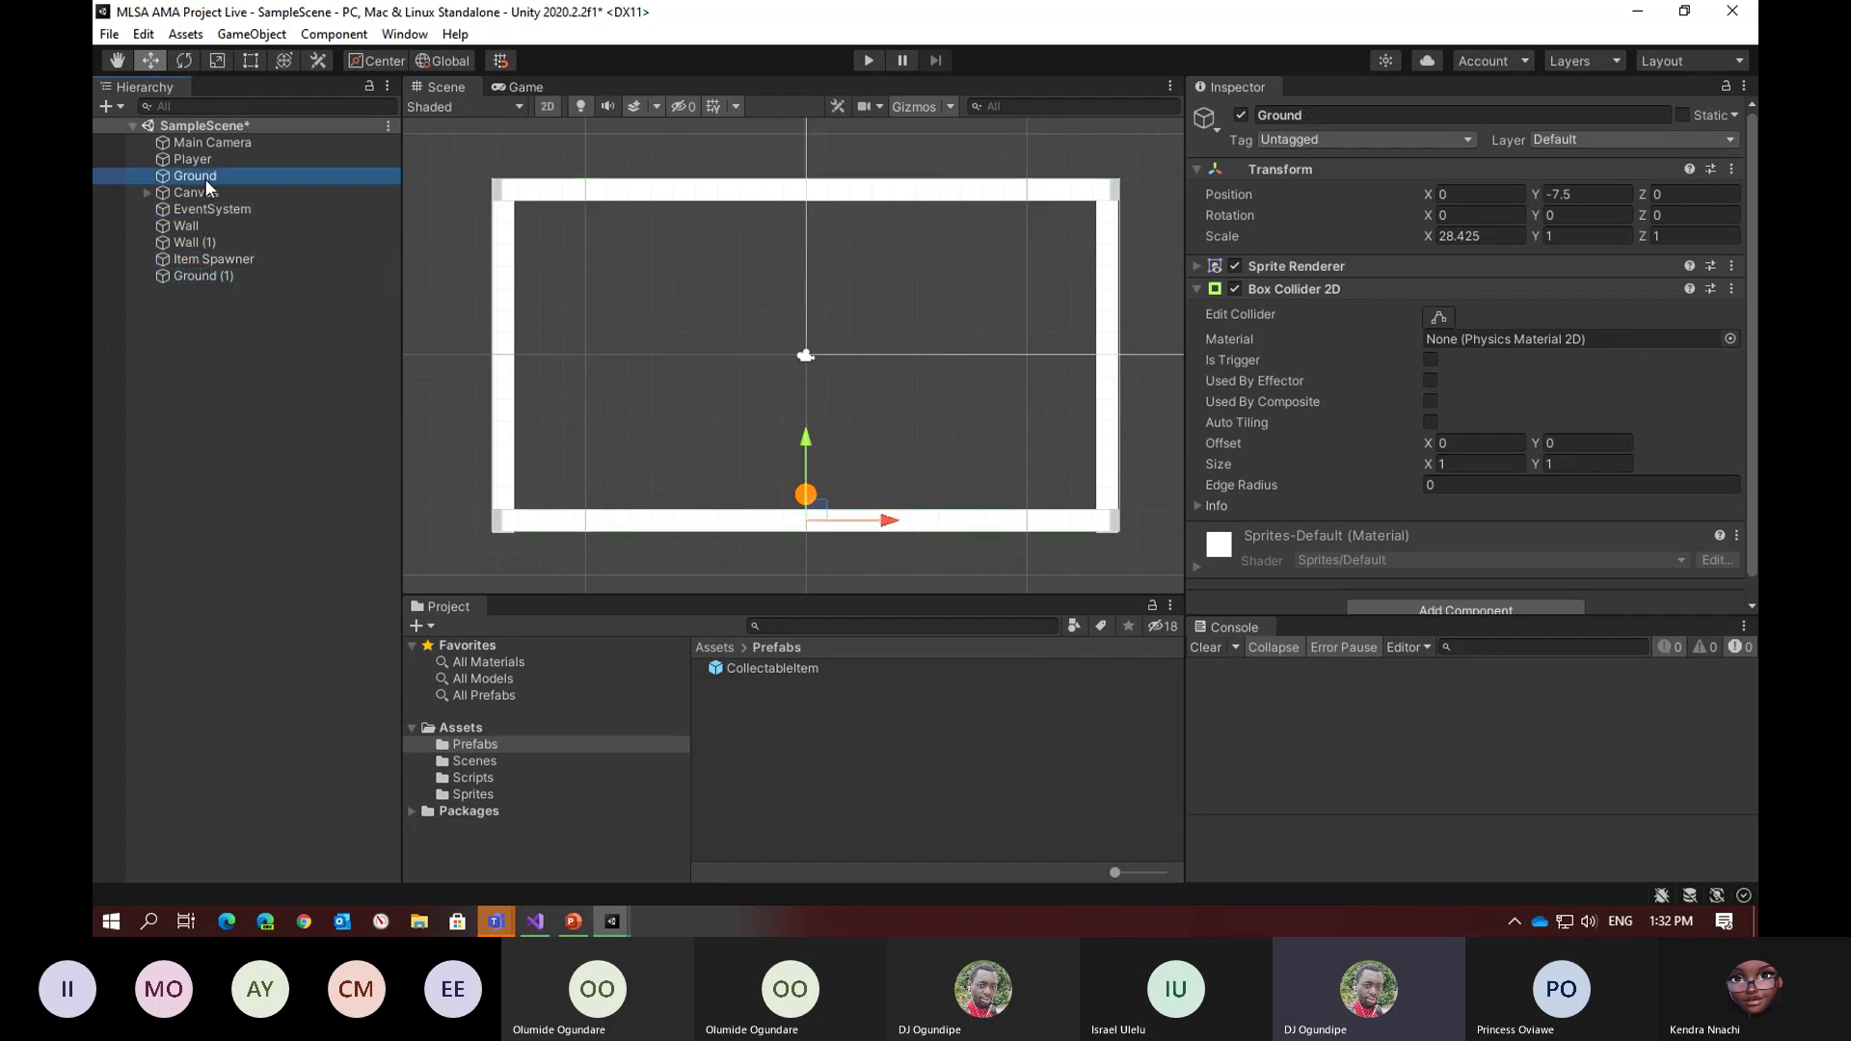
ctrl+click(200, 231)
ctrl+click(199, 242)
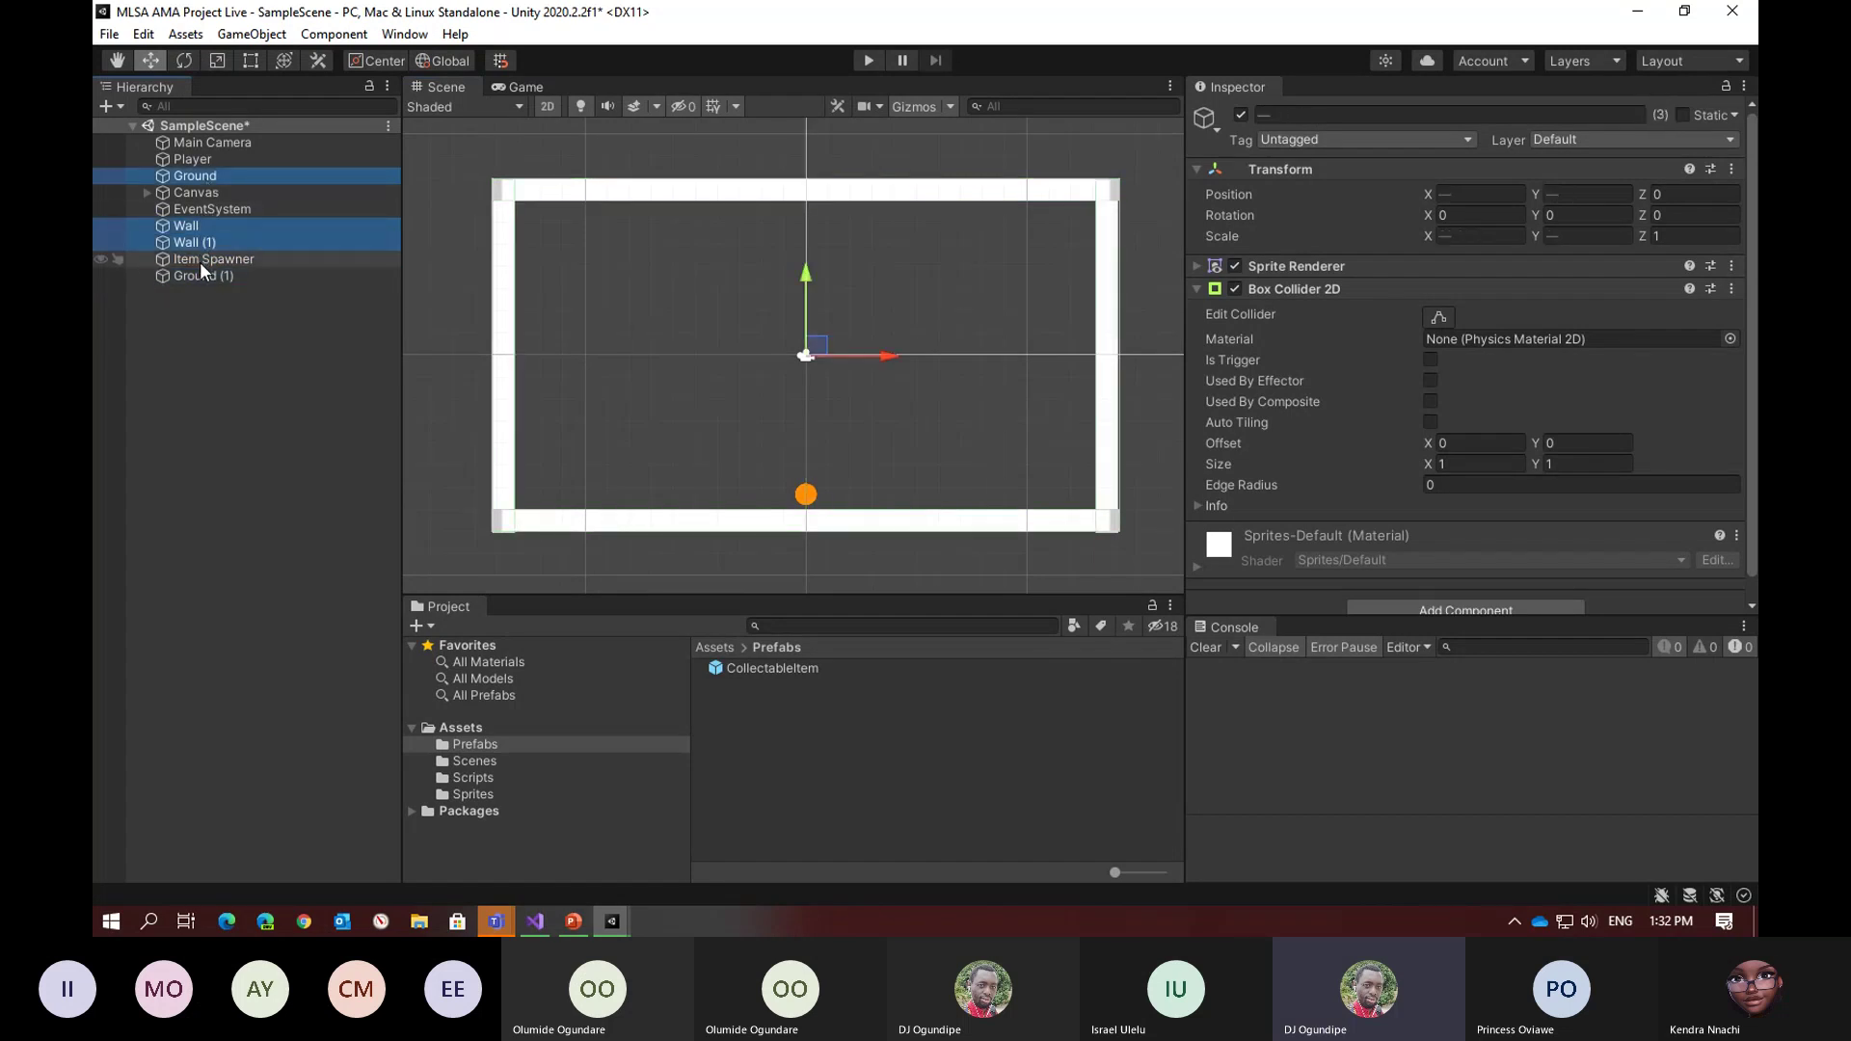
ctrl+click(200, 274)
scroll(1345, 383, down, 1)
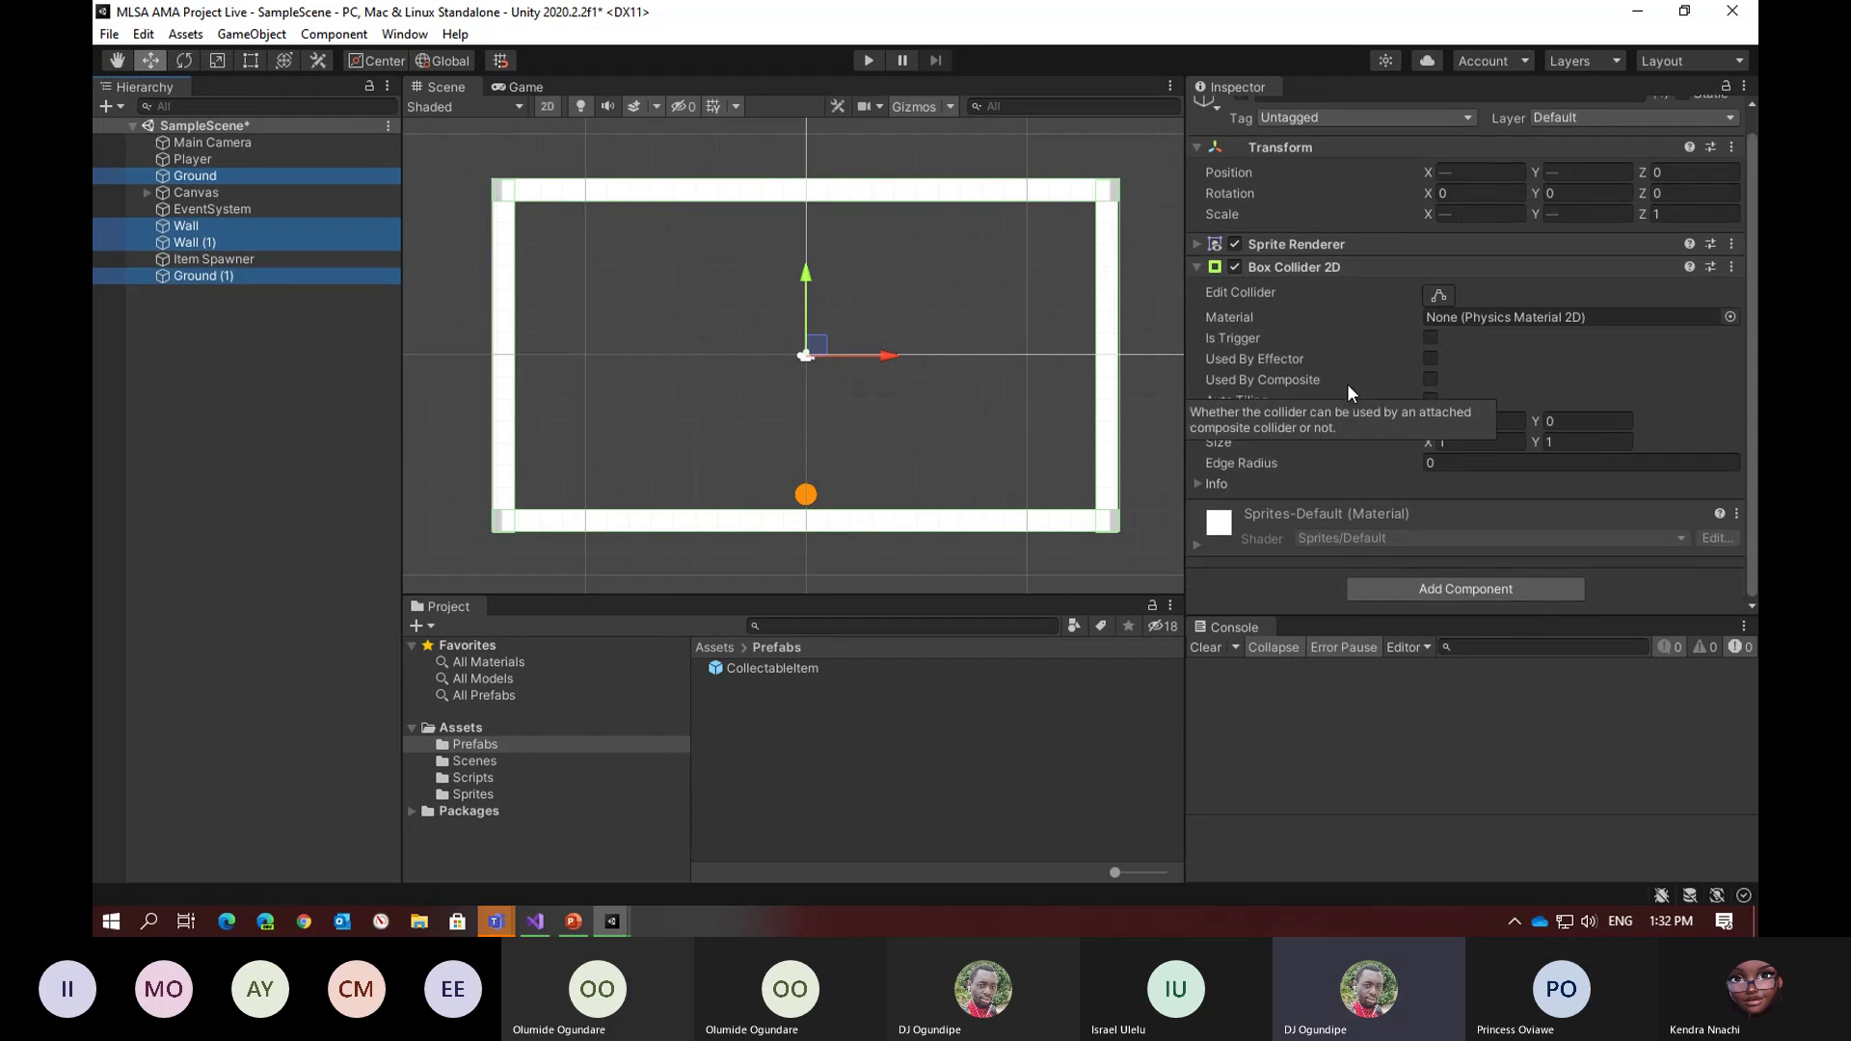
click(1300, 244)
click(1572, 289)
drag(1542, 489, 972, 901)
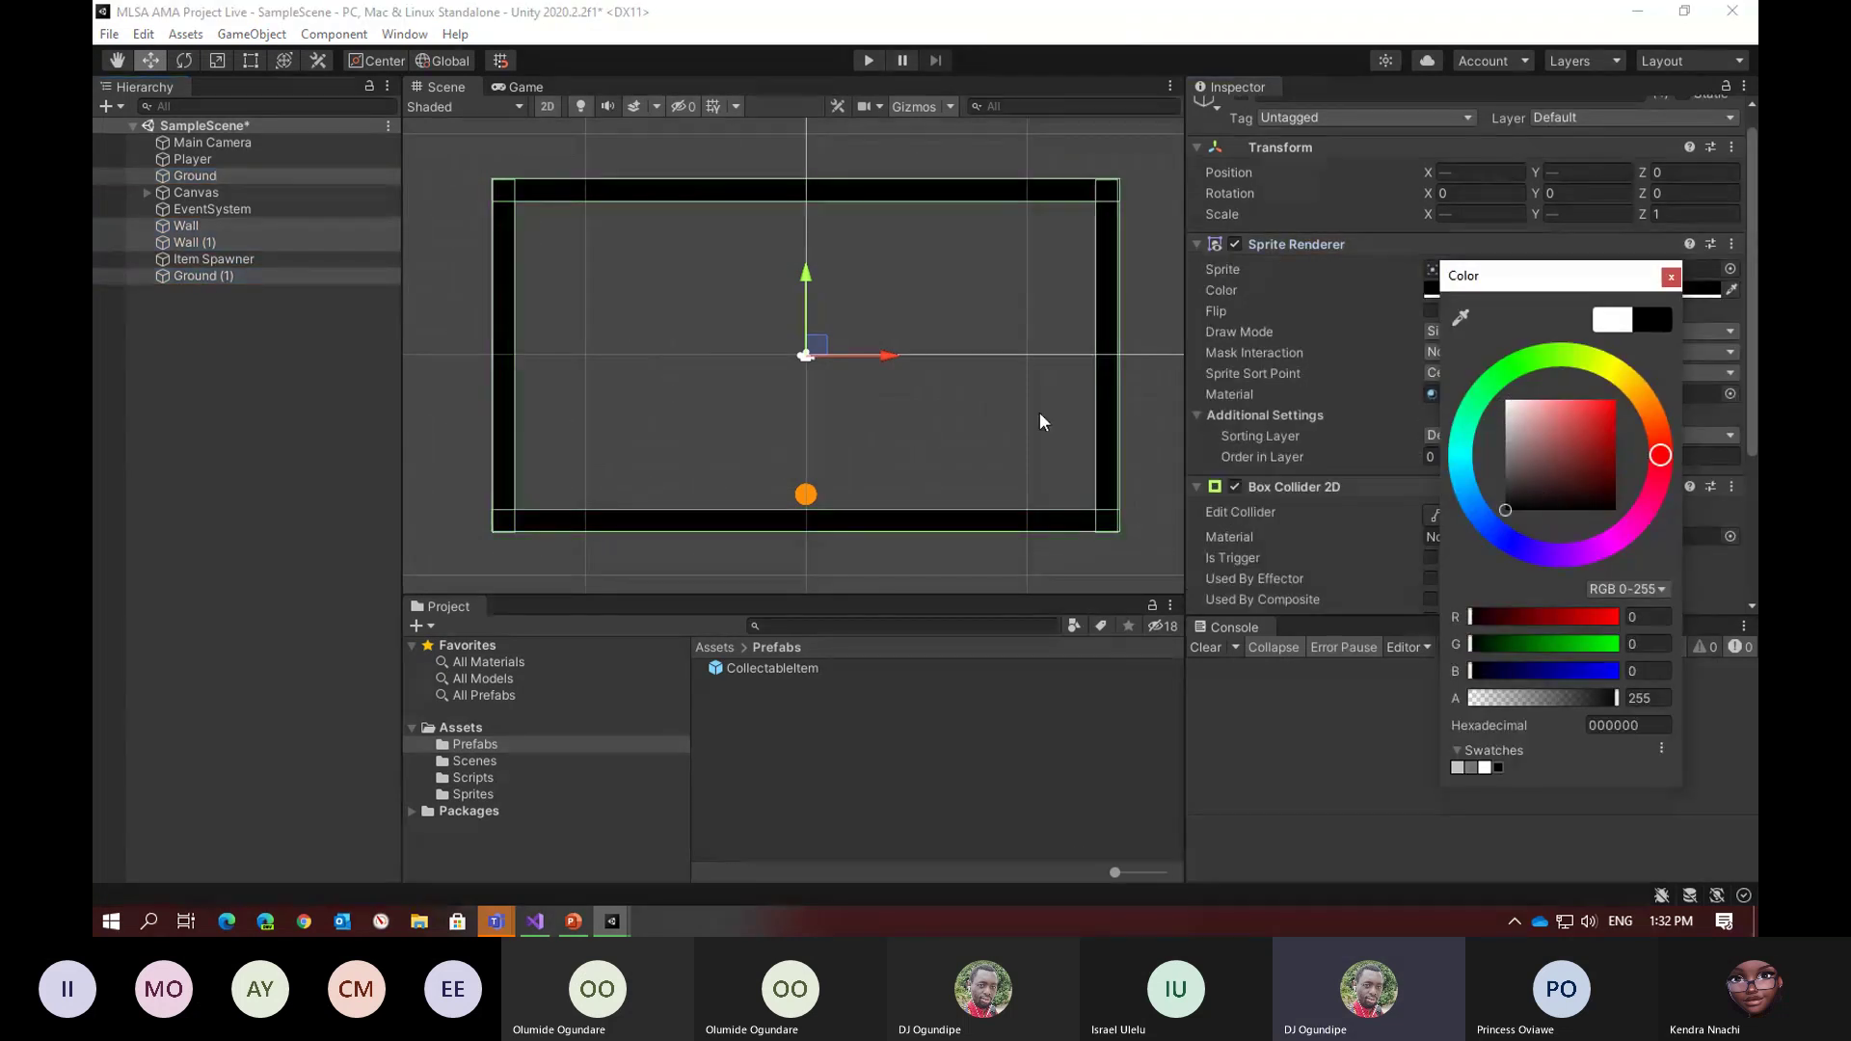
click(899, 160)
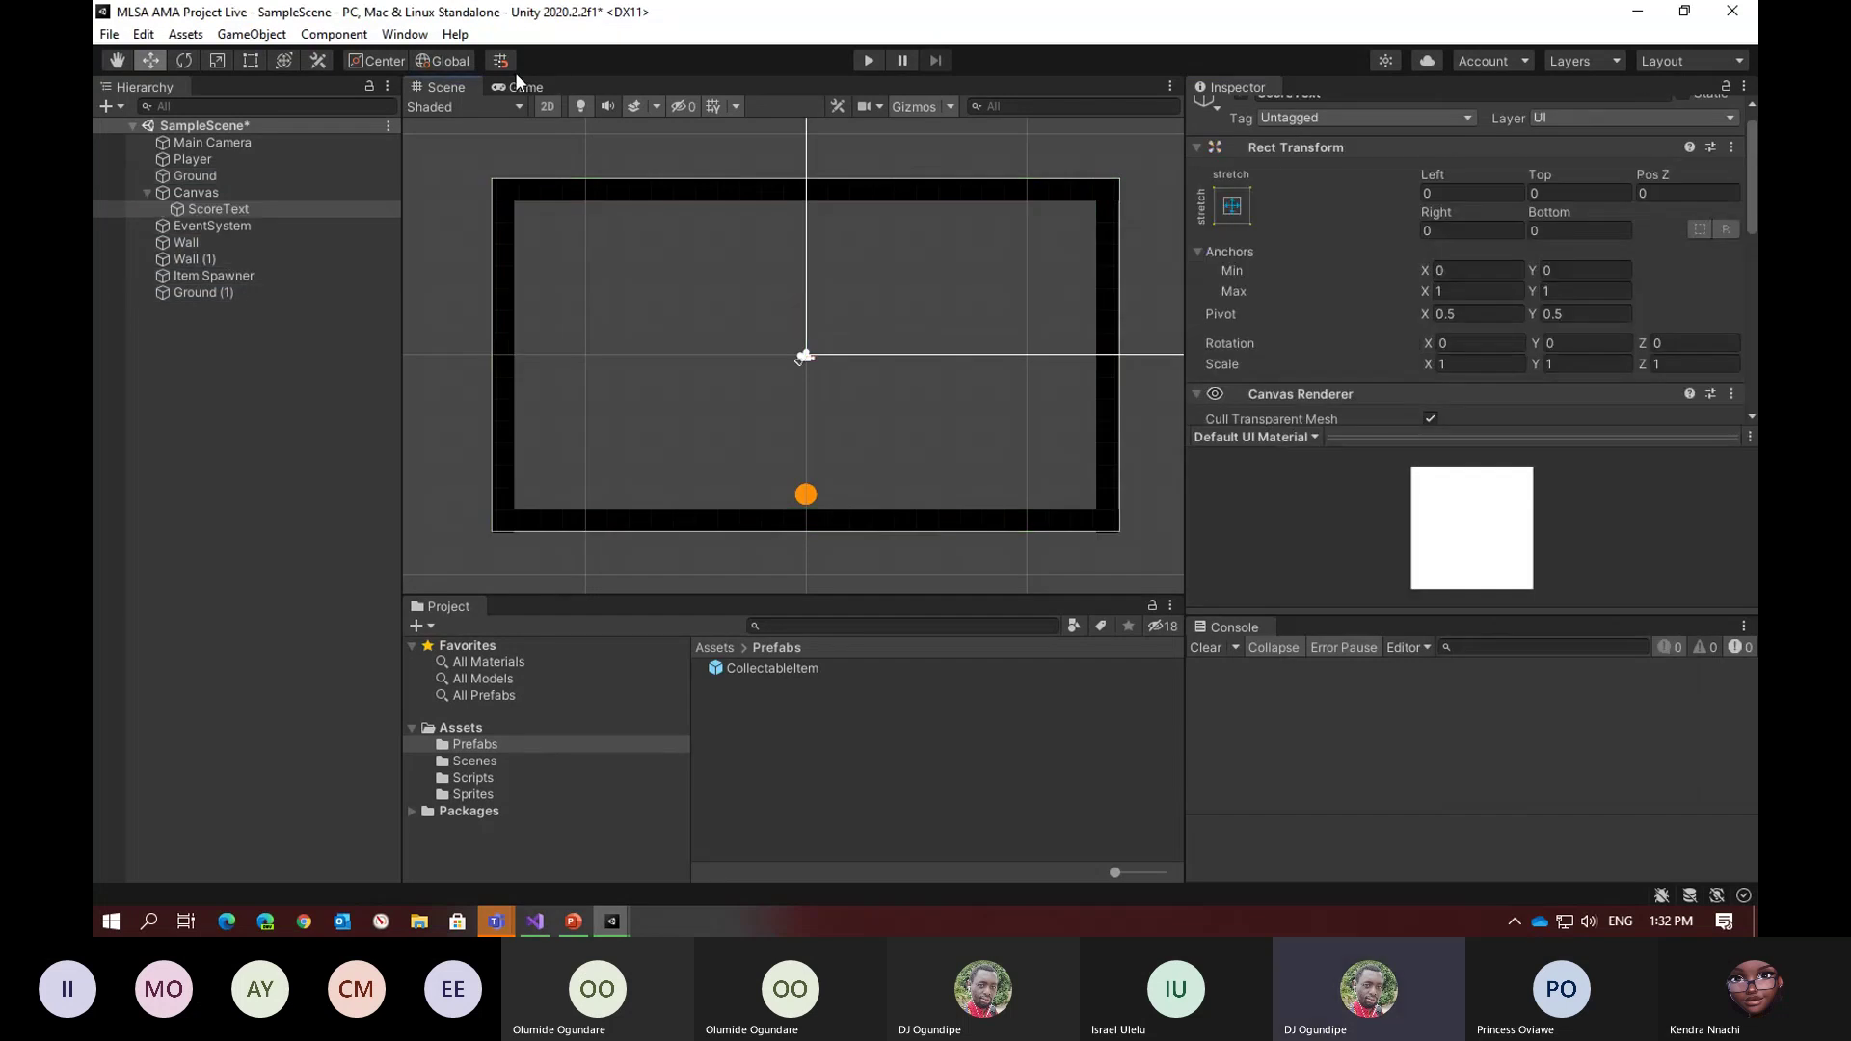
Preview the black border in the Game view, return to the Scene view and save the scene
click(521, 87)
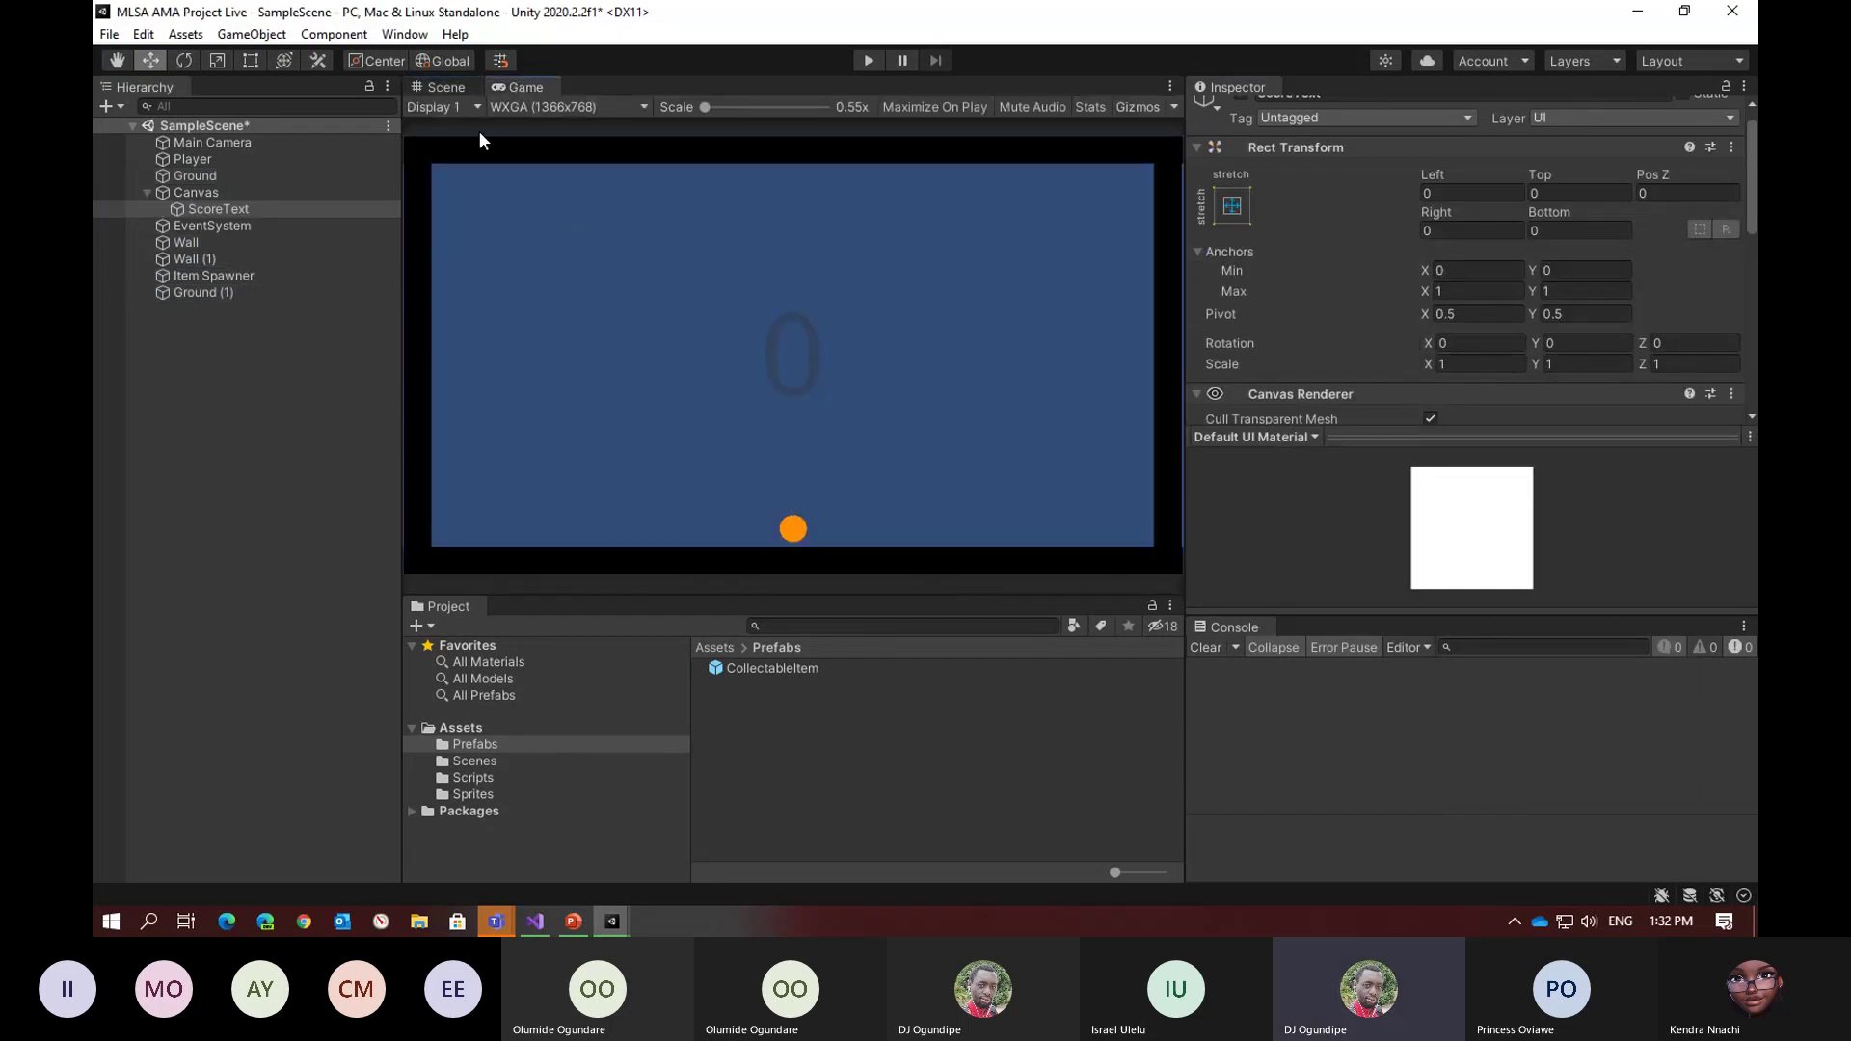
click(439, 86)
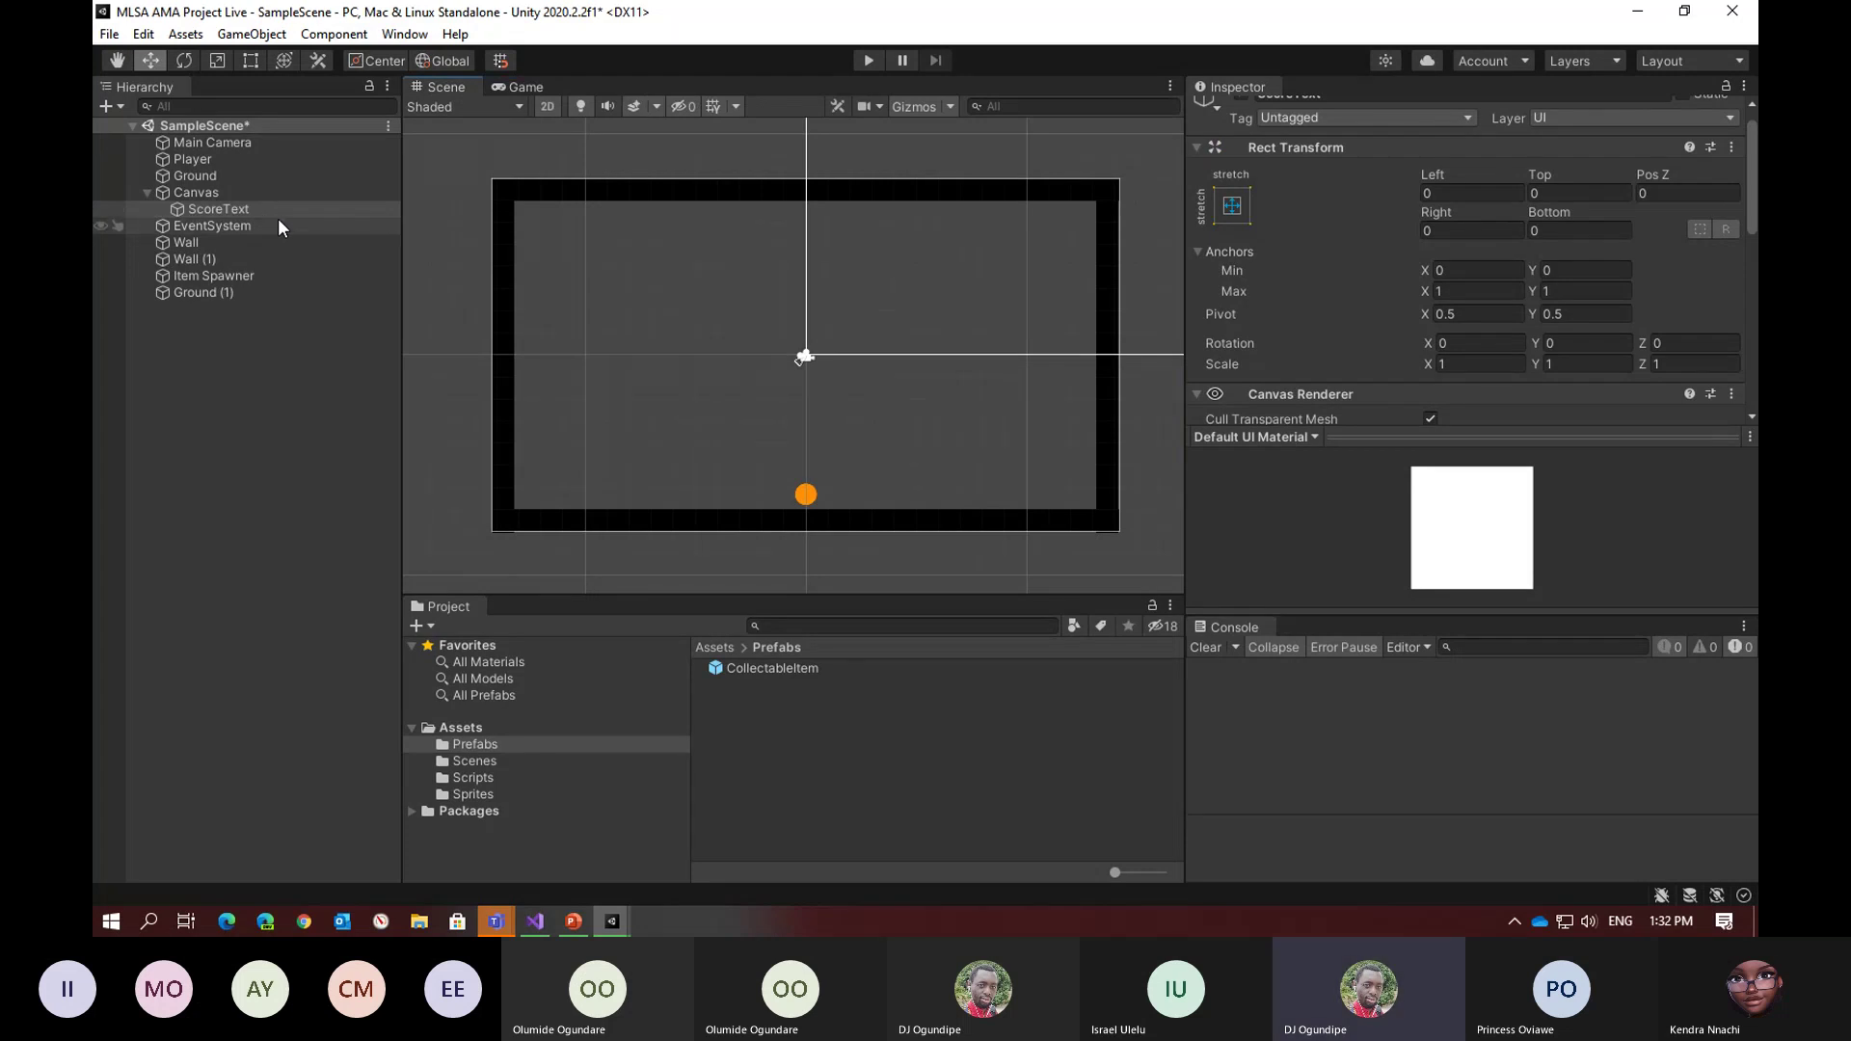
key(ctrl+s)
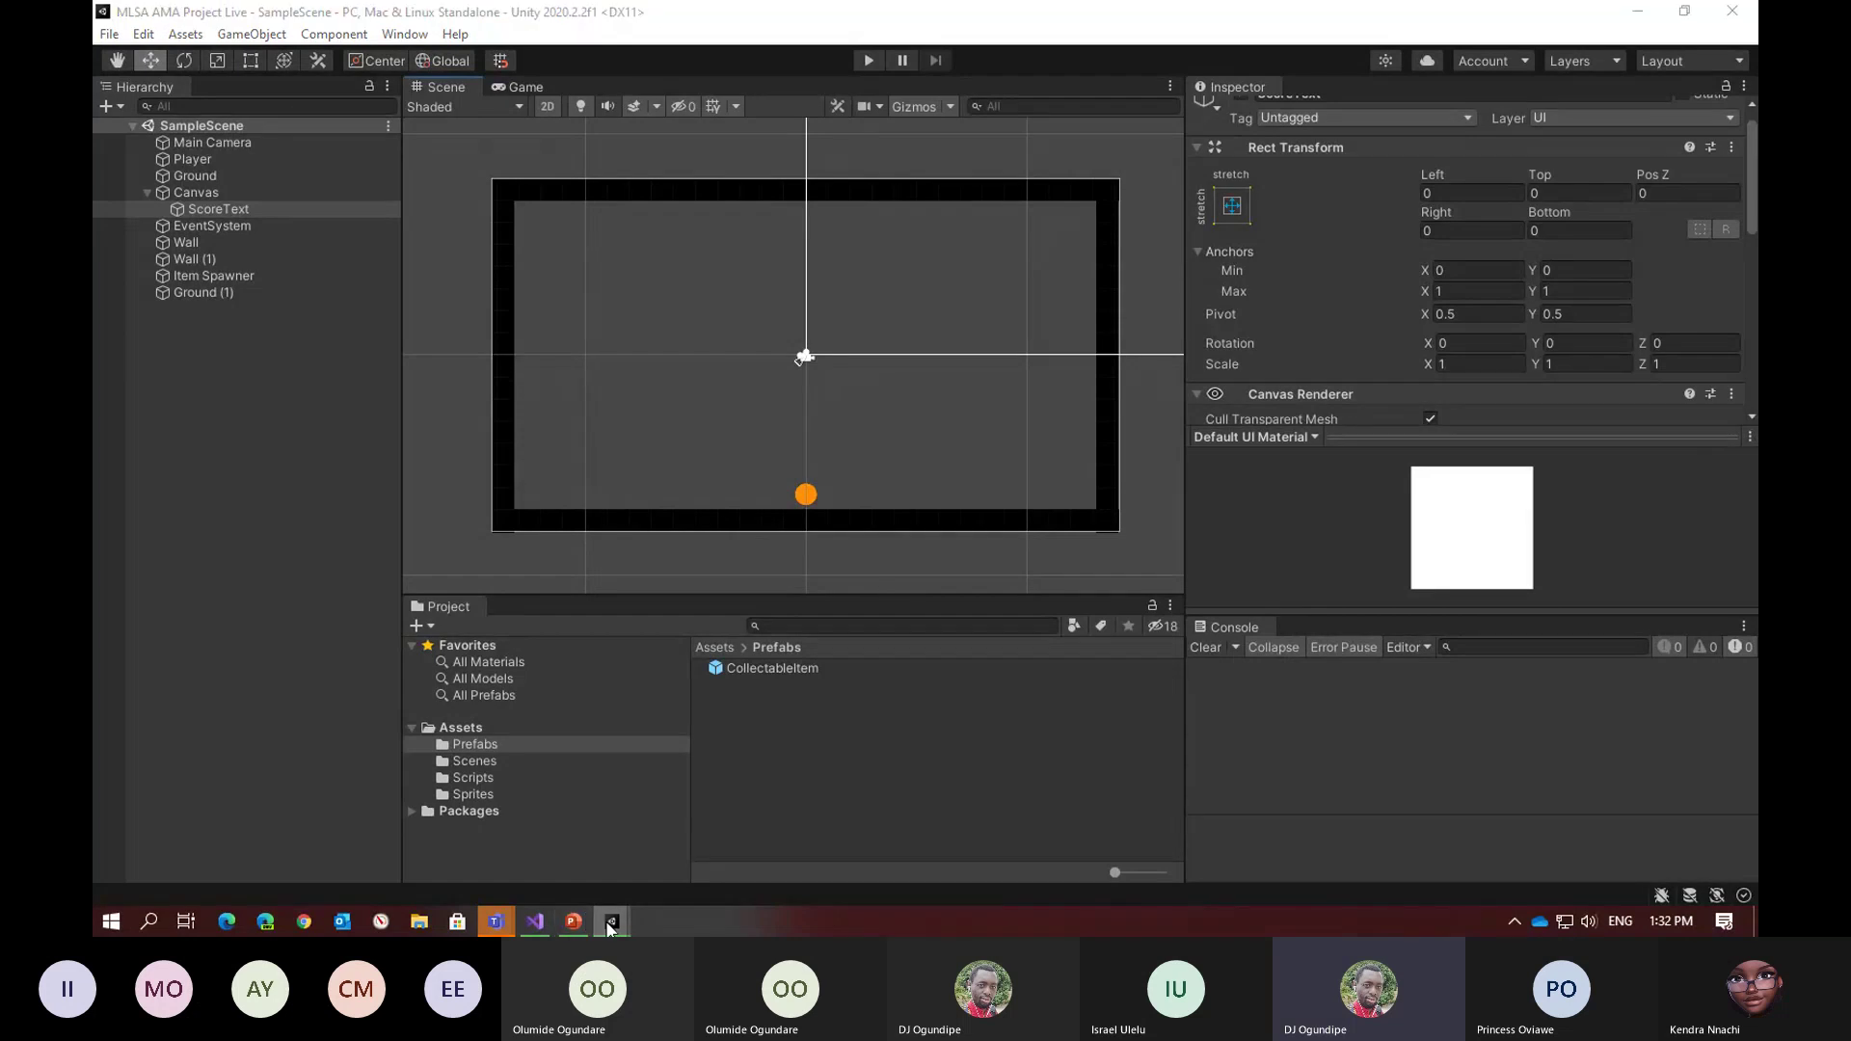
Look at the scene in the other Unity project, MLSA AMA Project, and return to MLSA AMA Project Live
mouse_move(605, 921)
click(563, 841)
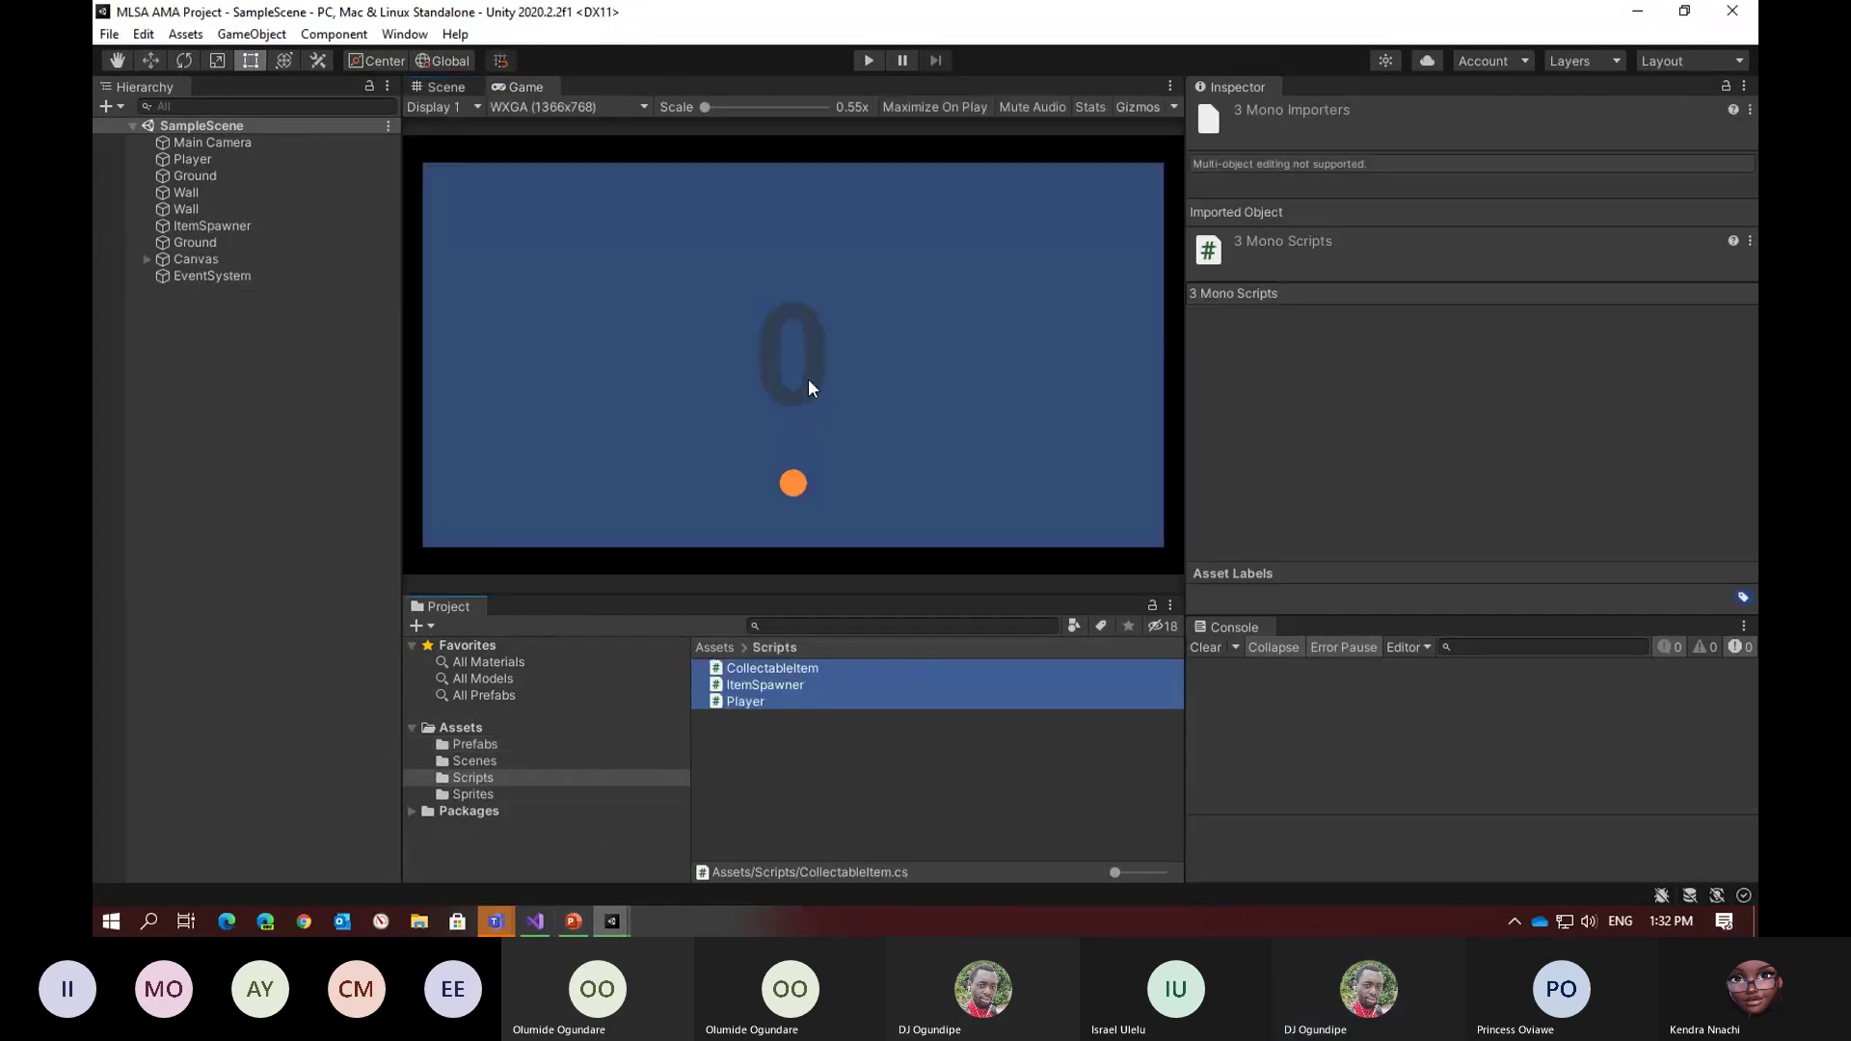
click(446, 87)
key(alt+Tab)
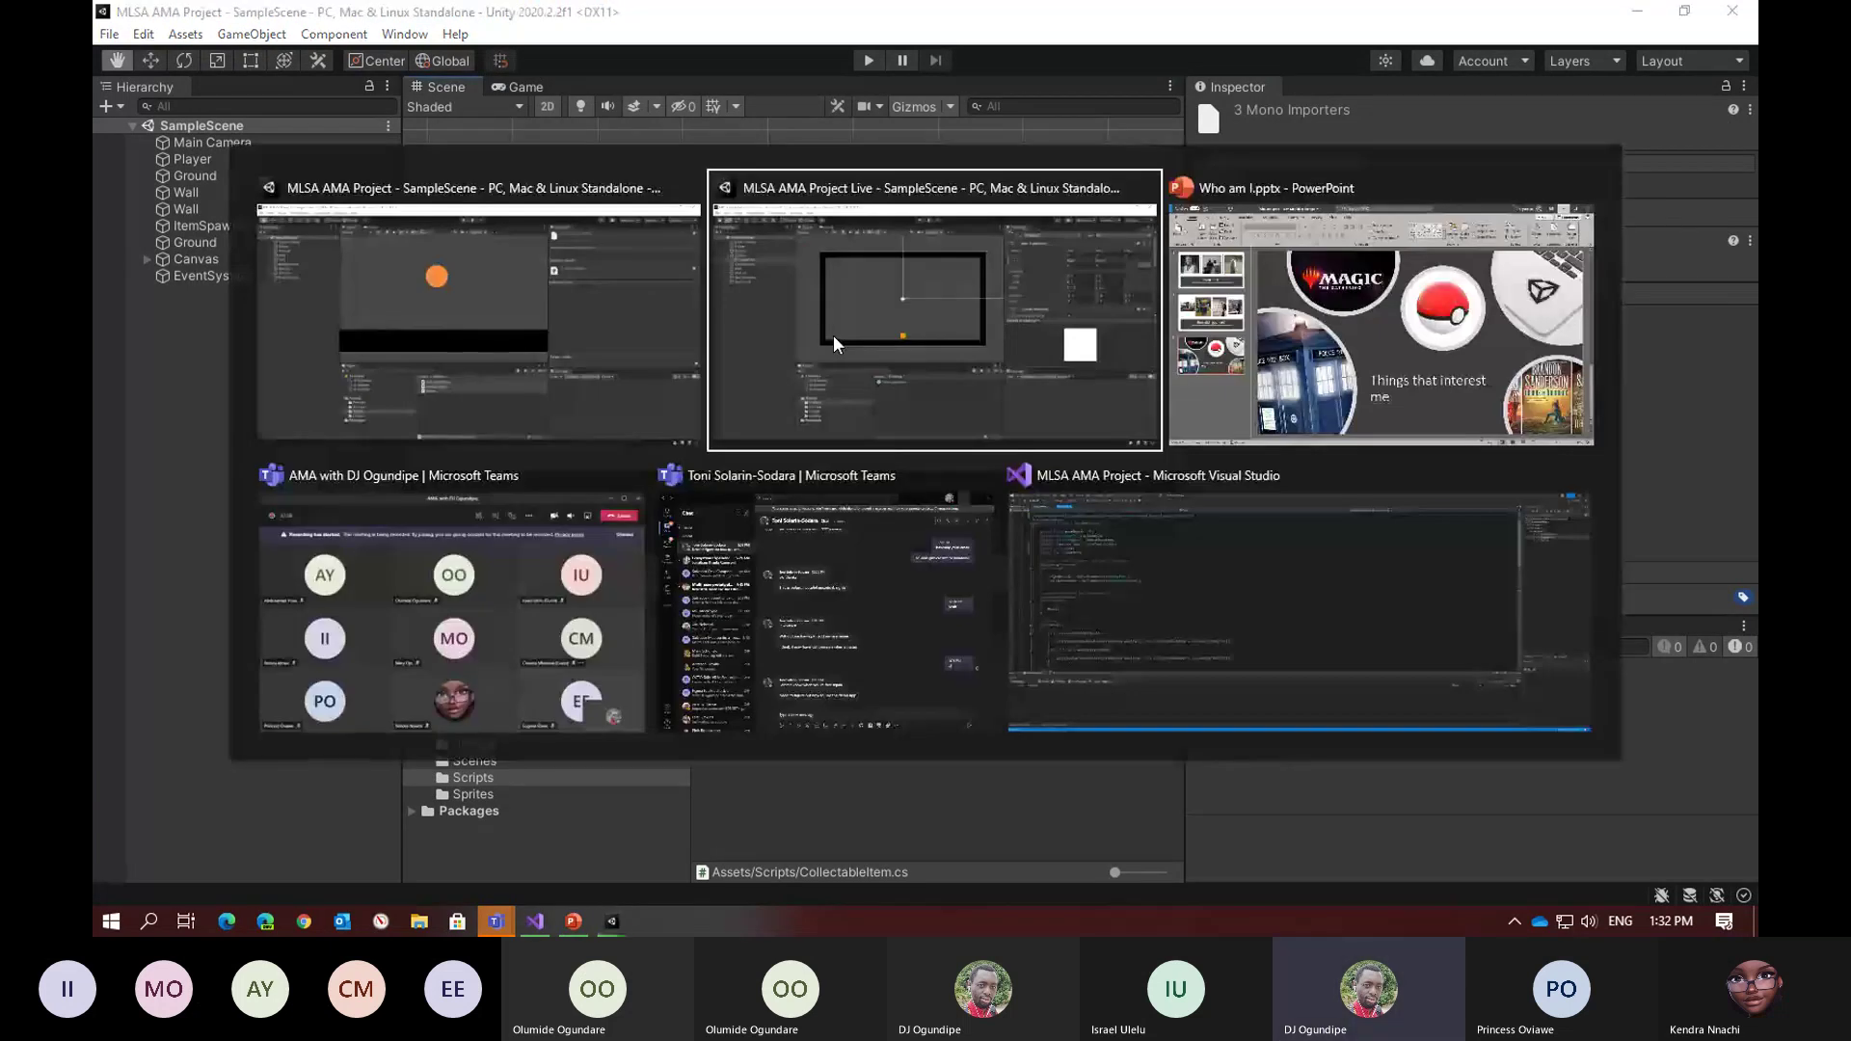
key(alt+Tab)
key(alt+shift+Tab)
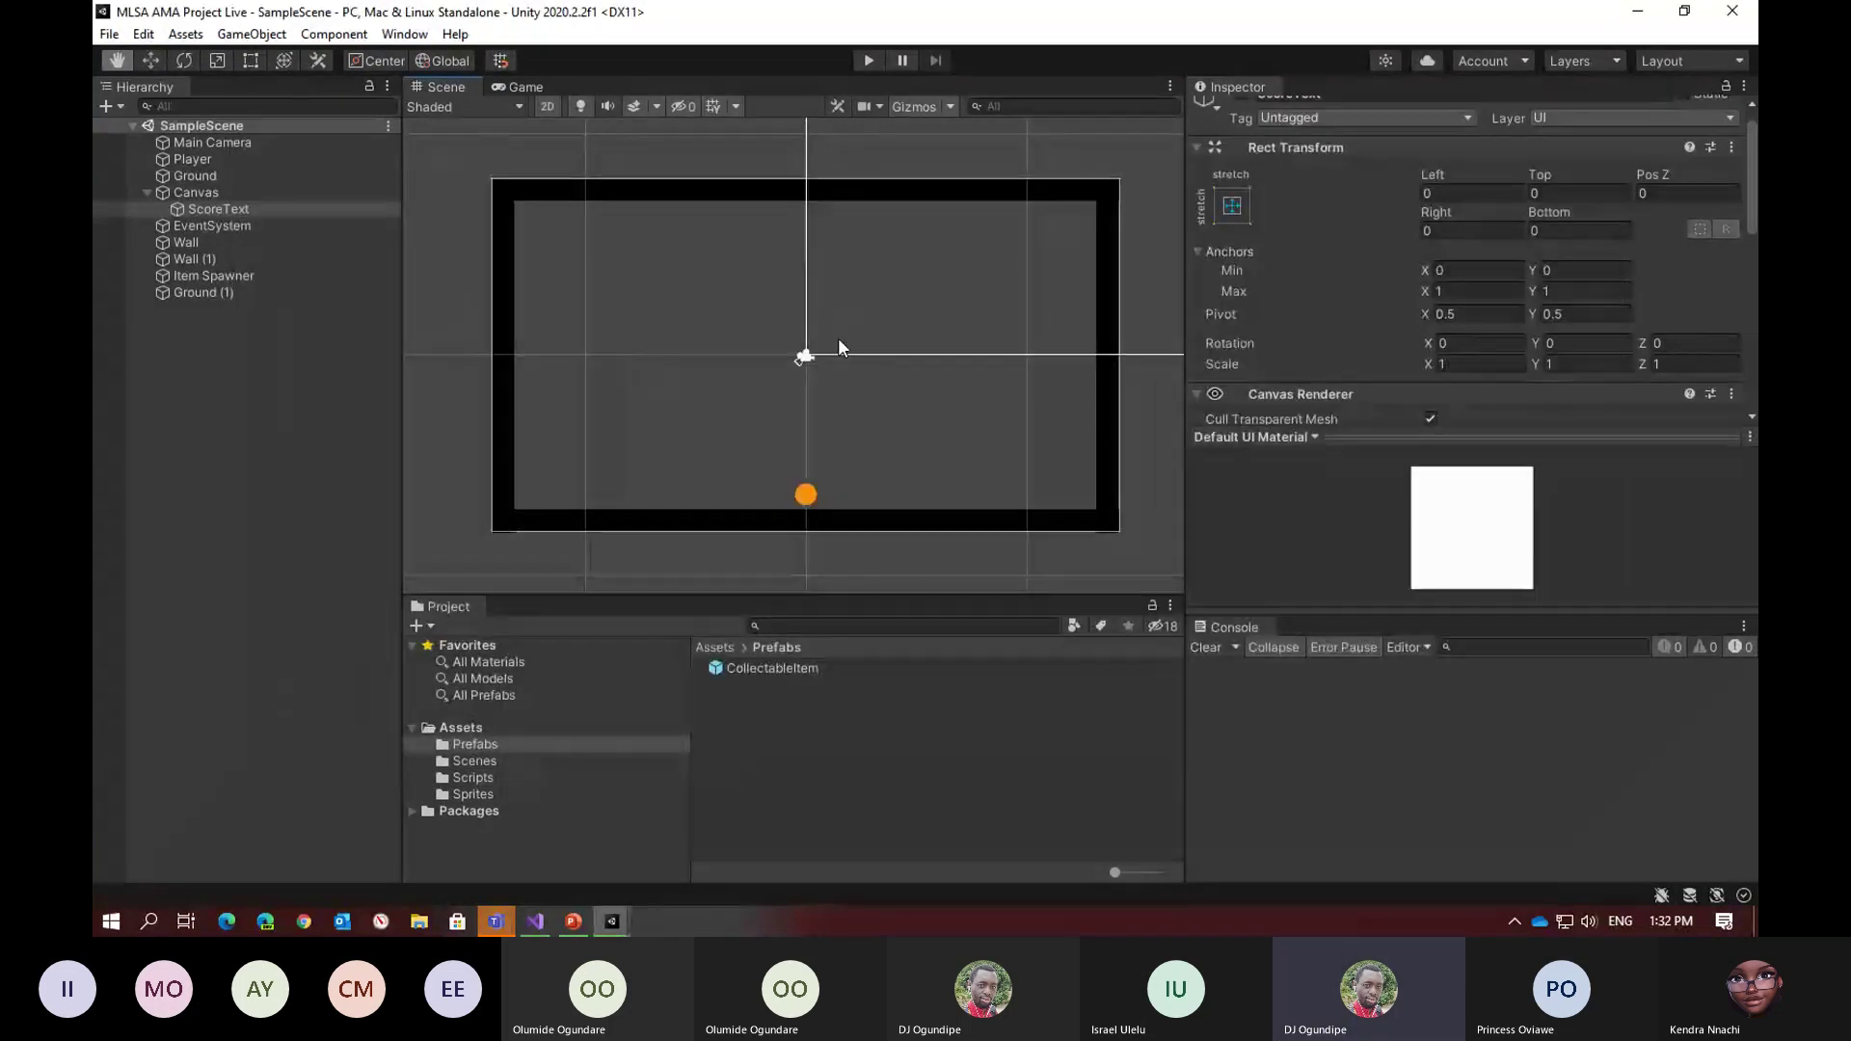
Open the Player object's script in Visual Studio and enlarge the code editor by shrinking the Error List
click(192, 159)
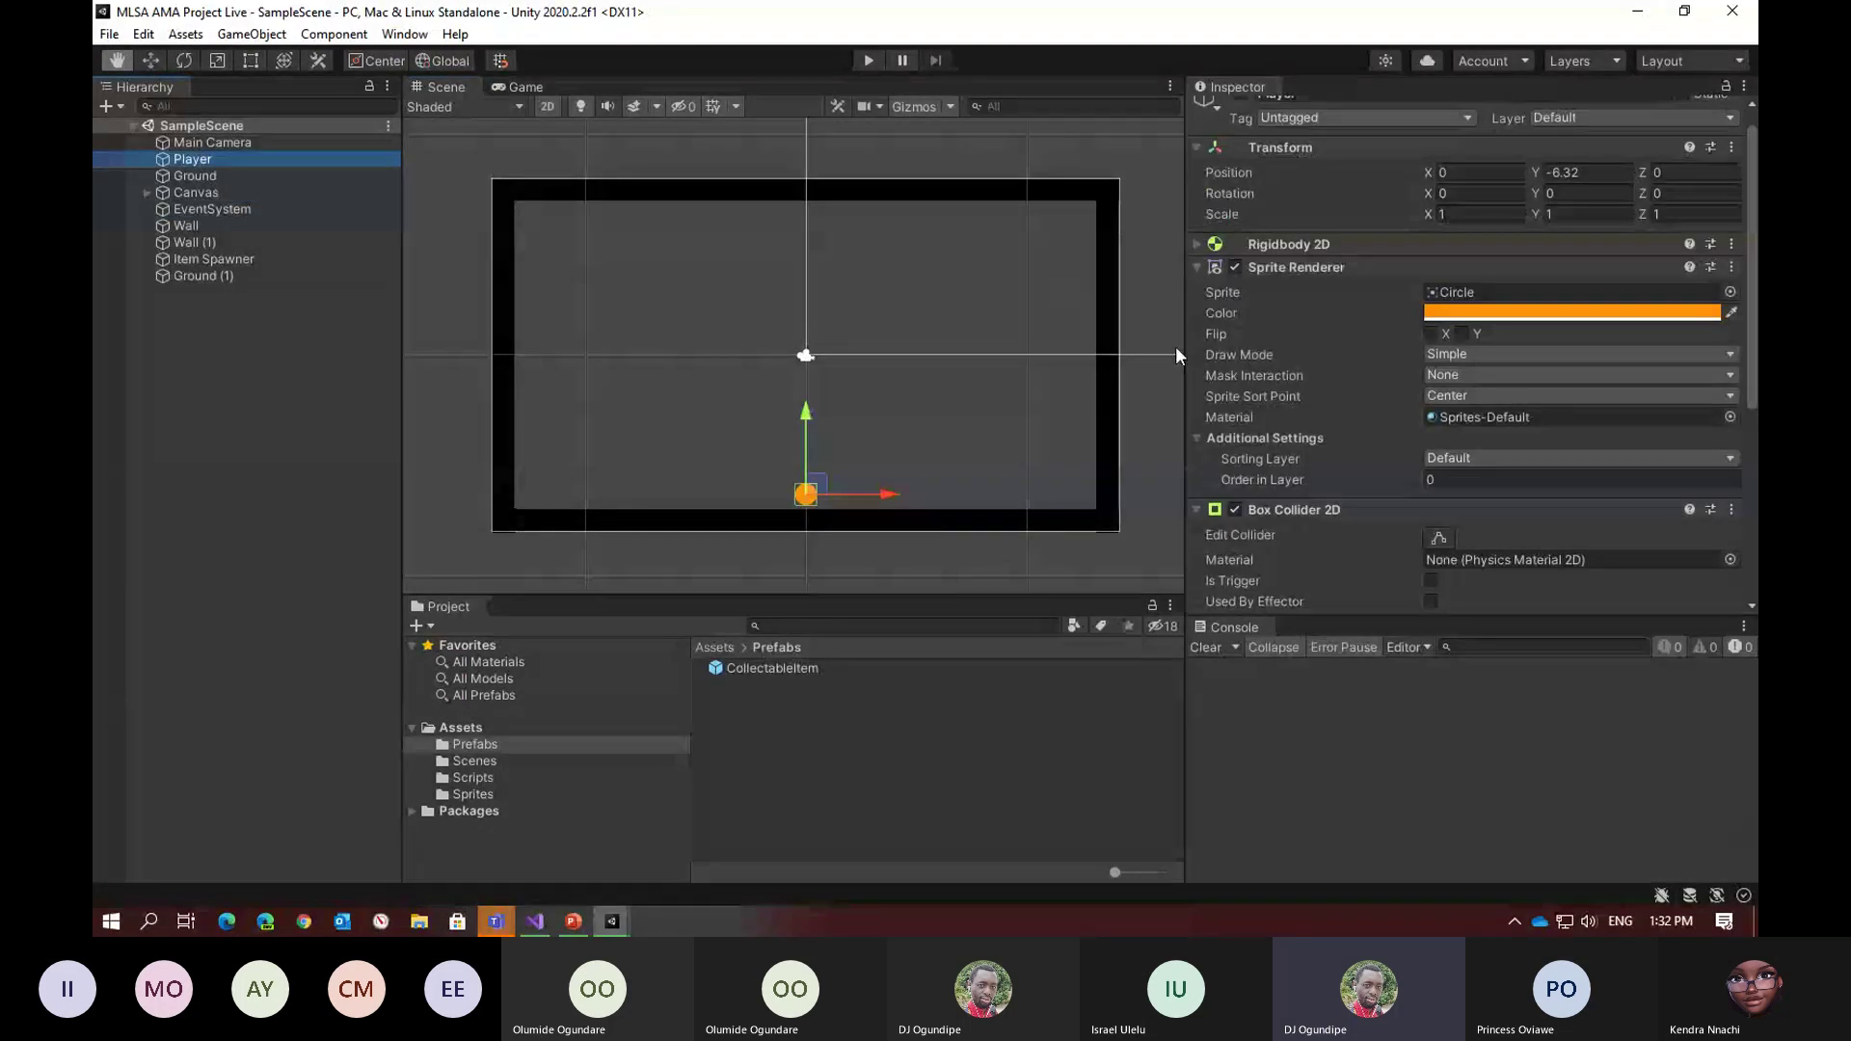
scroll(1320, 427, down, 5)
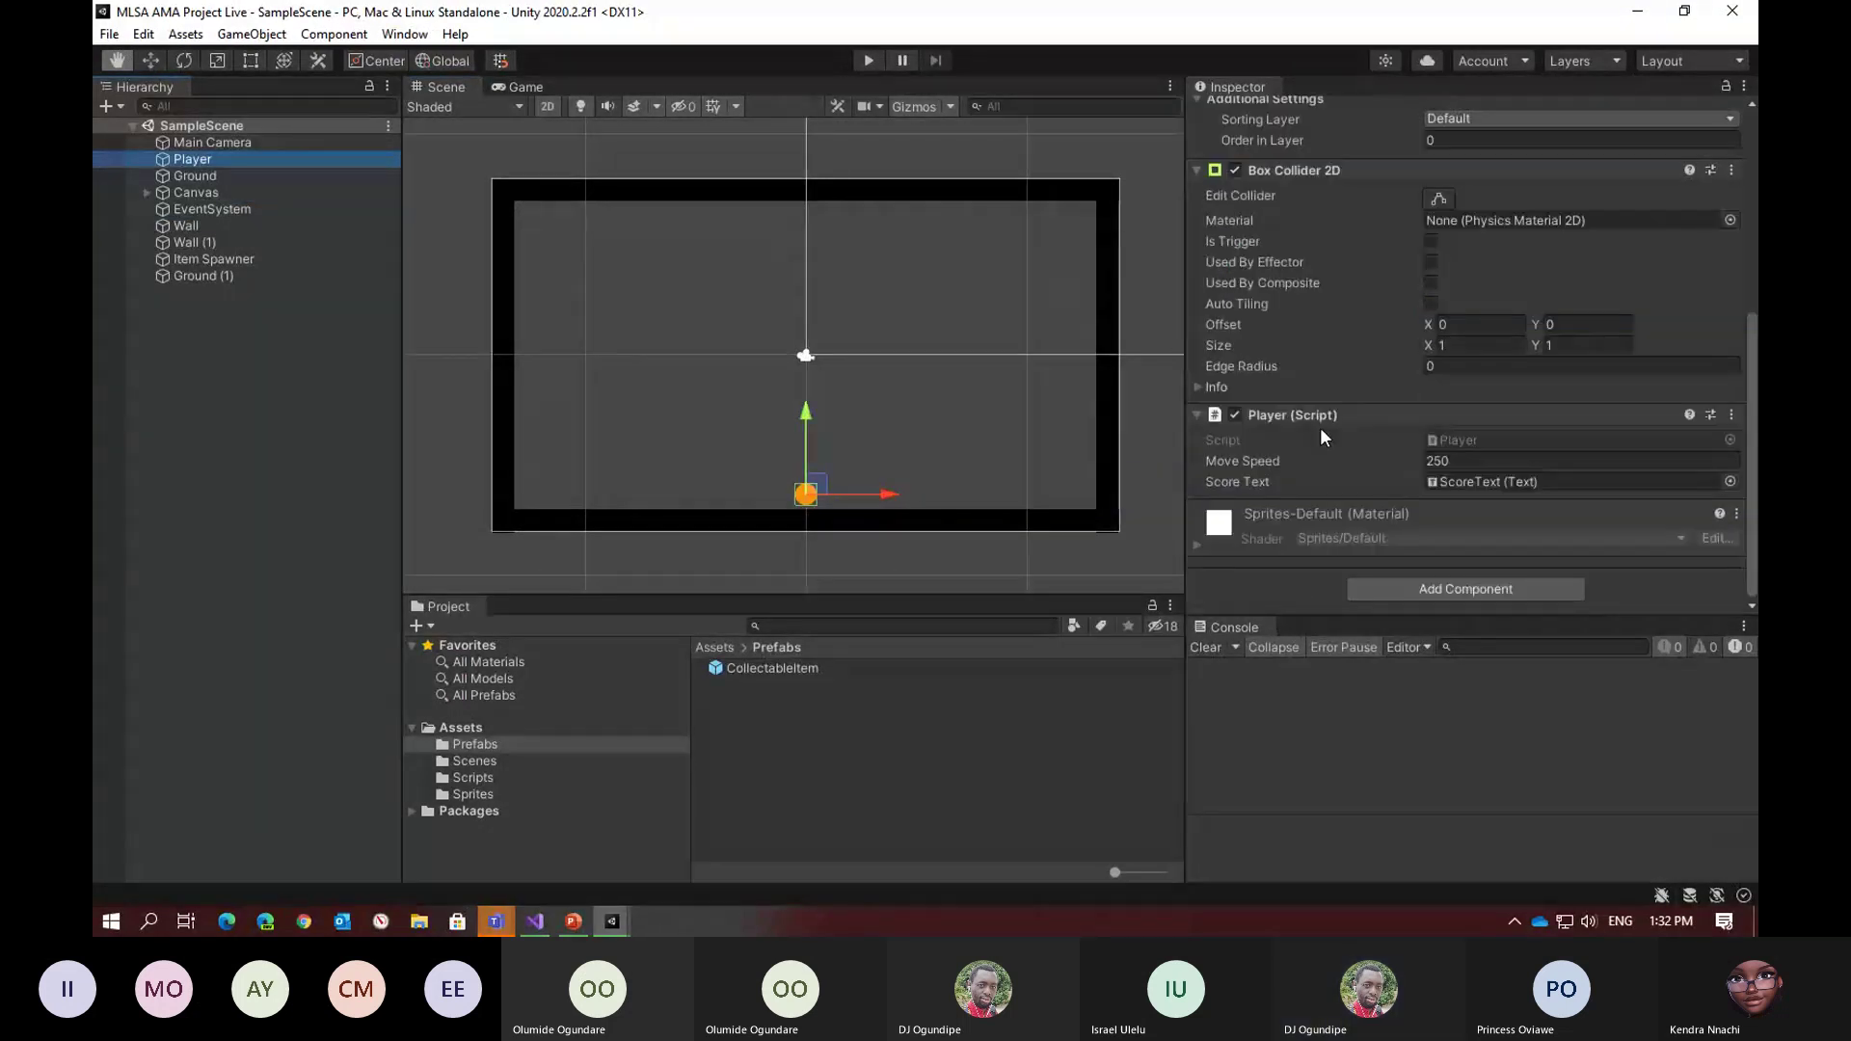
double_click(1450, 440)
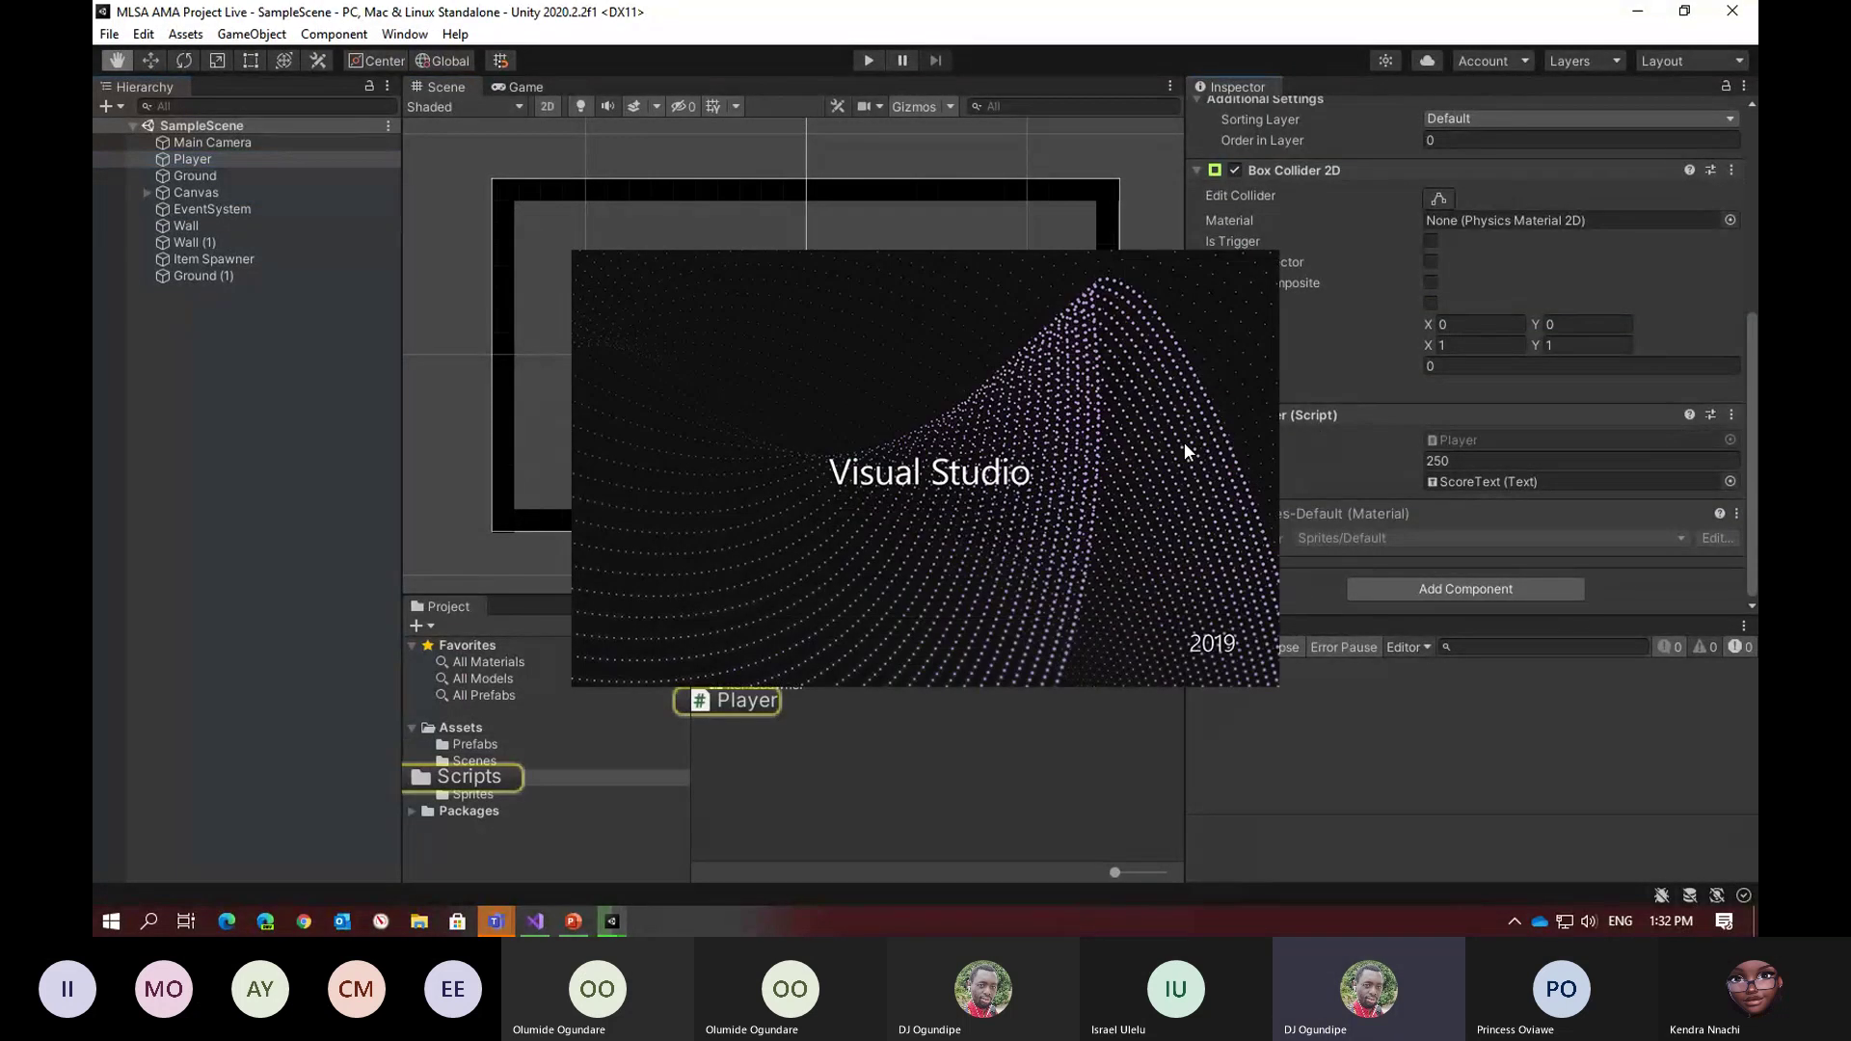
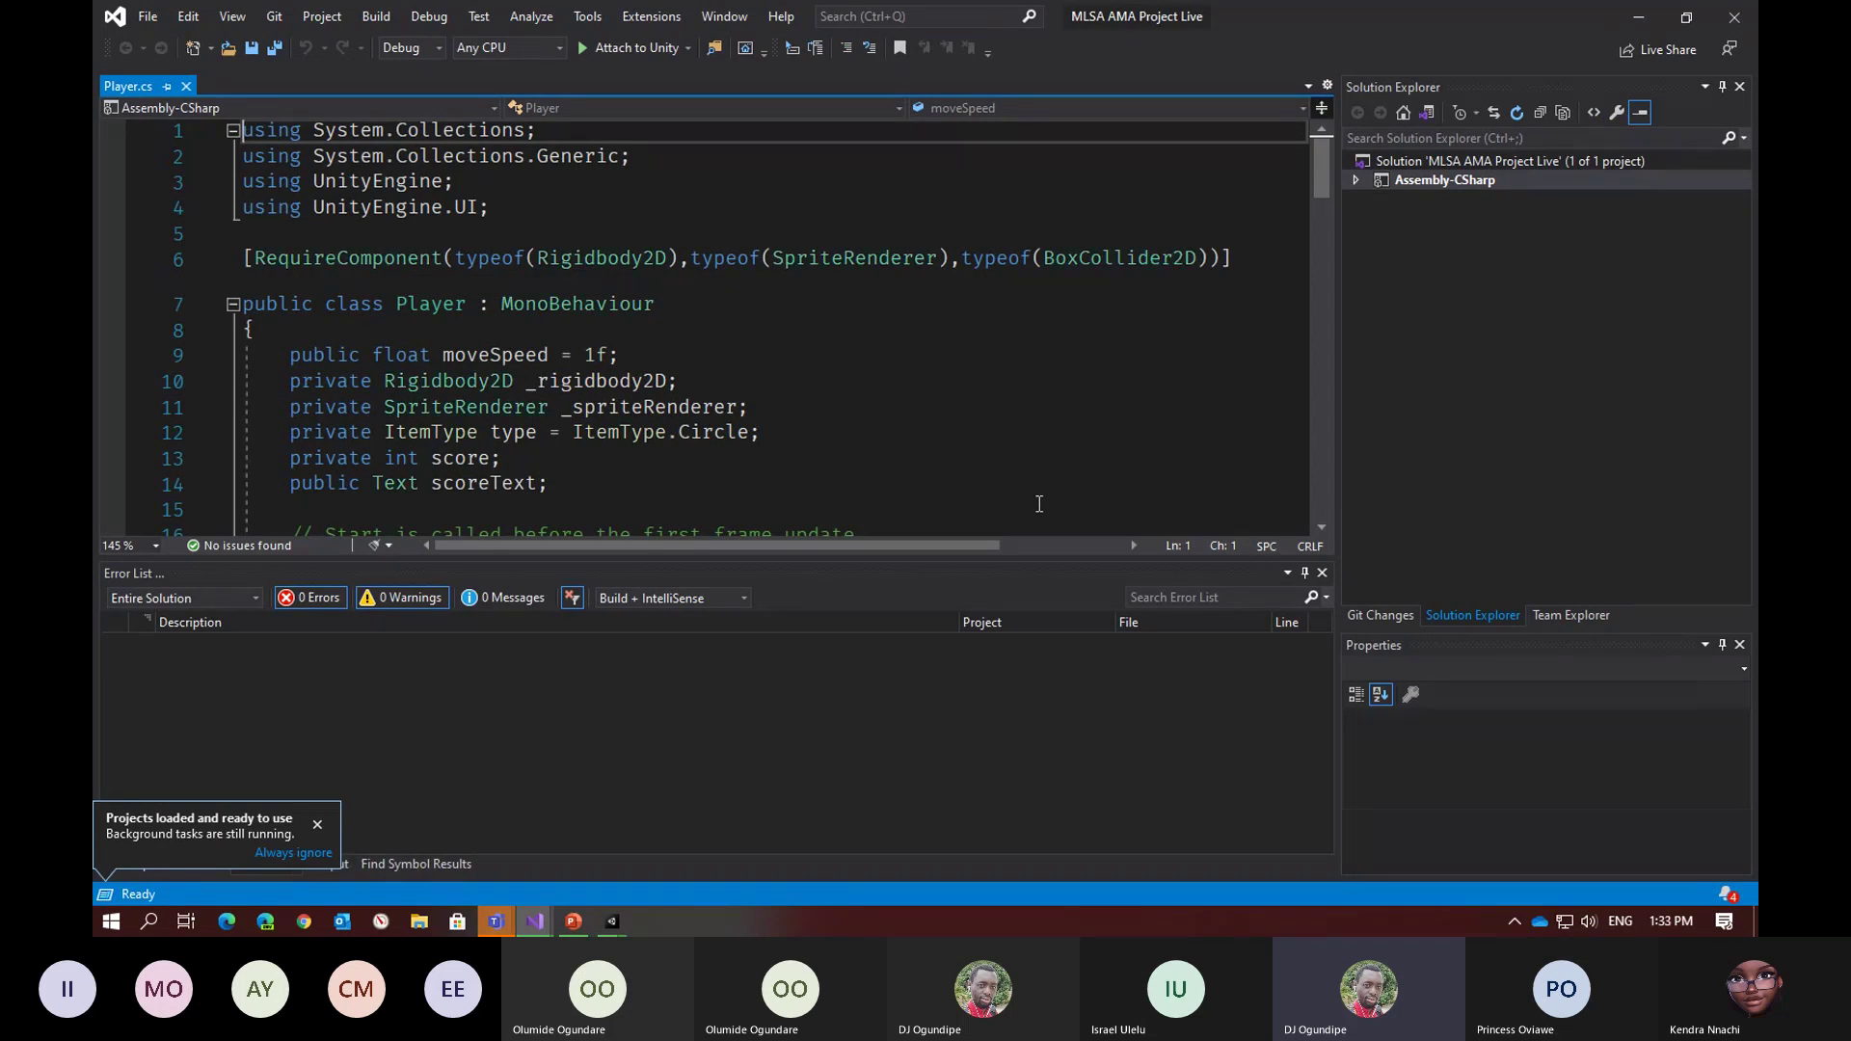
click(1028, 533)
drag(1026, 559, 1007, 720)
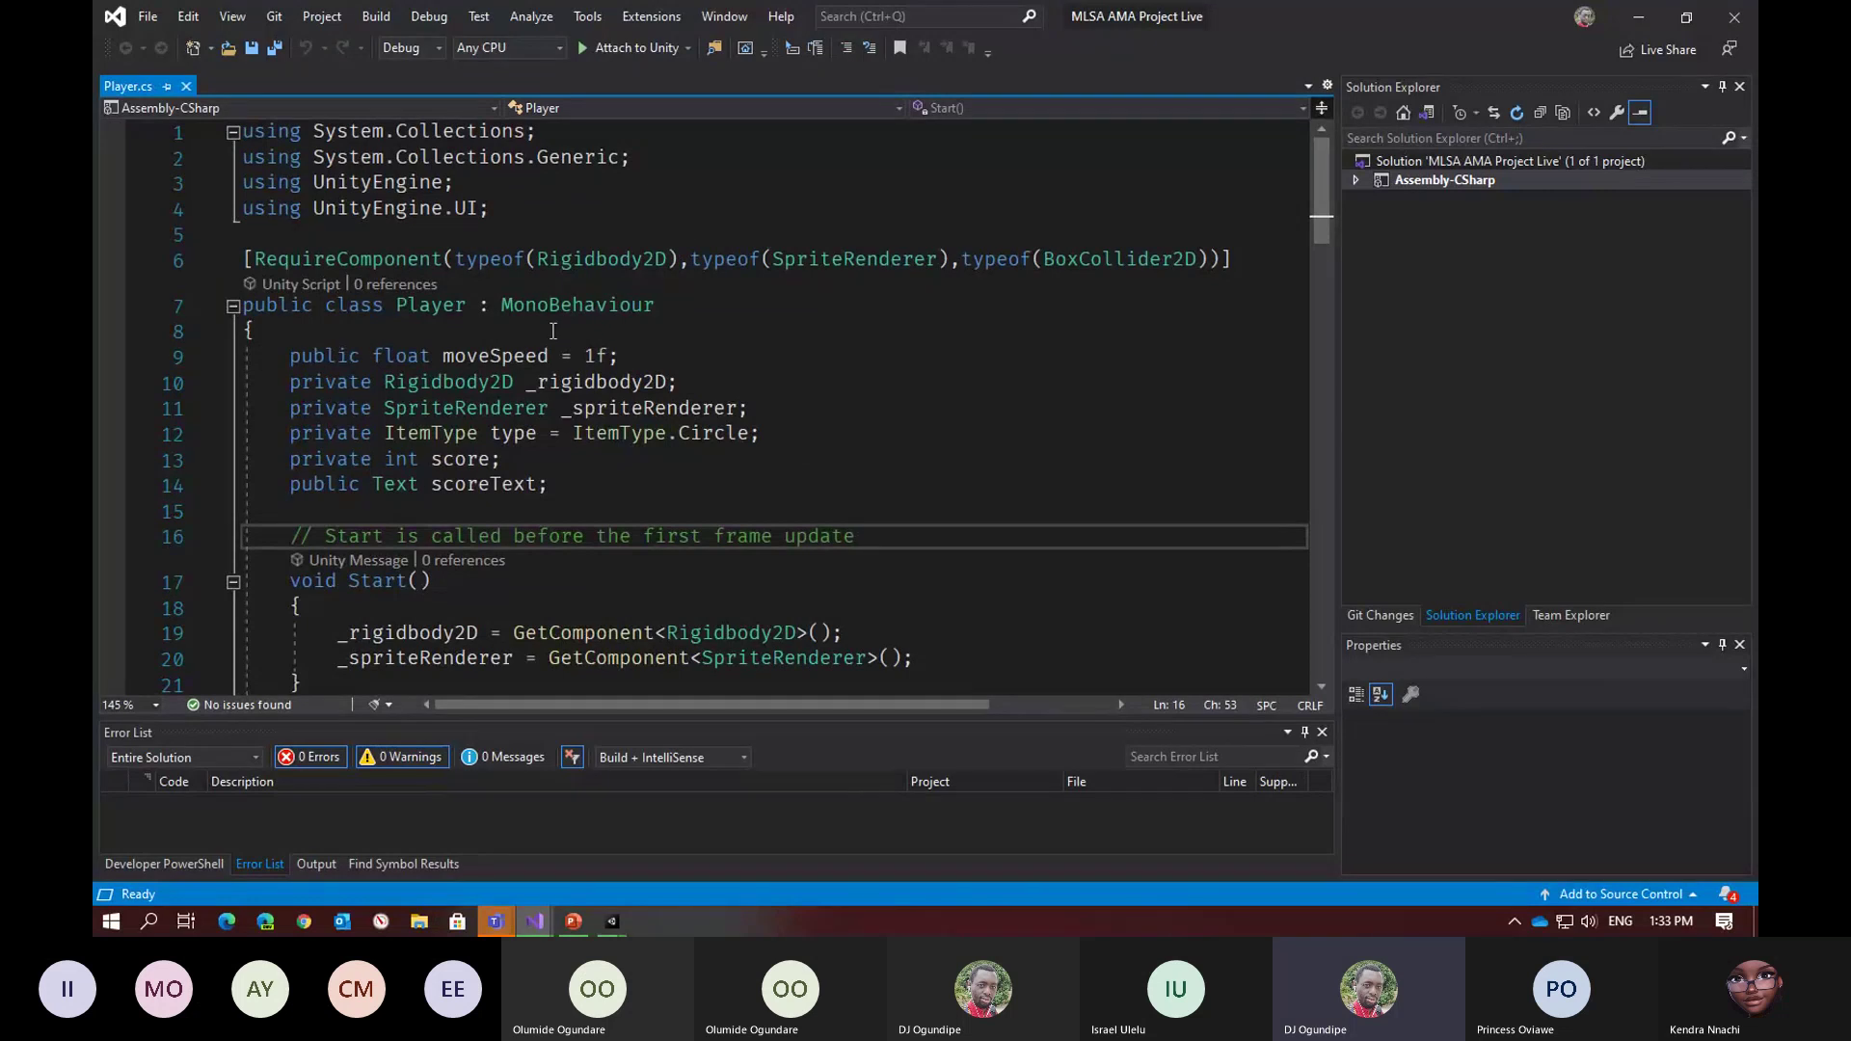
Compare the moveSpeed declaration in Player.cs with the Move Speed property of the Player component in Unity
scroll(552, 331, down, 1)
click(383, 276)
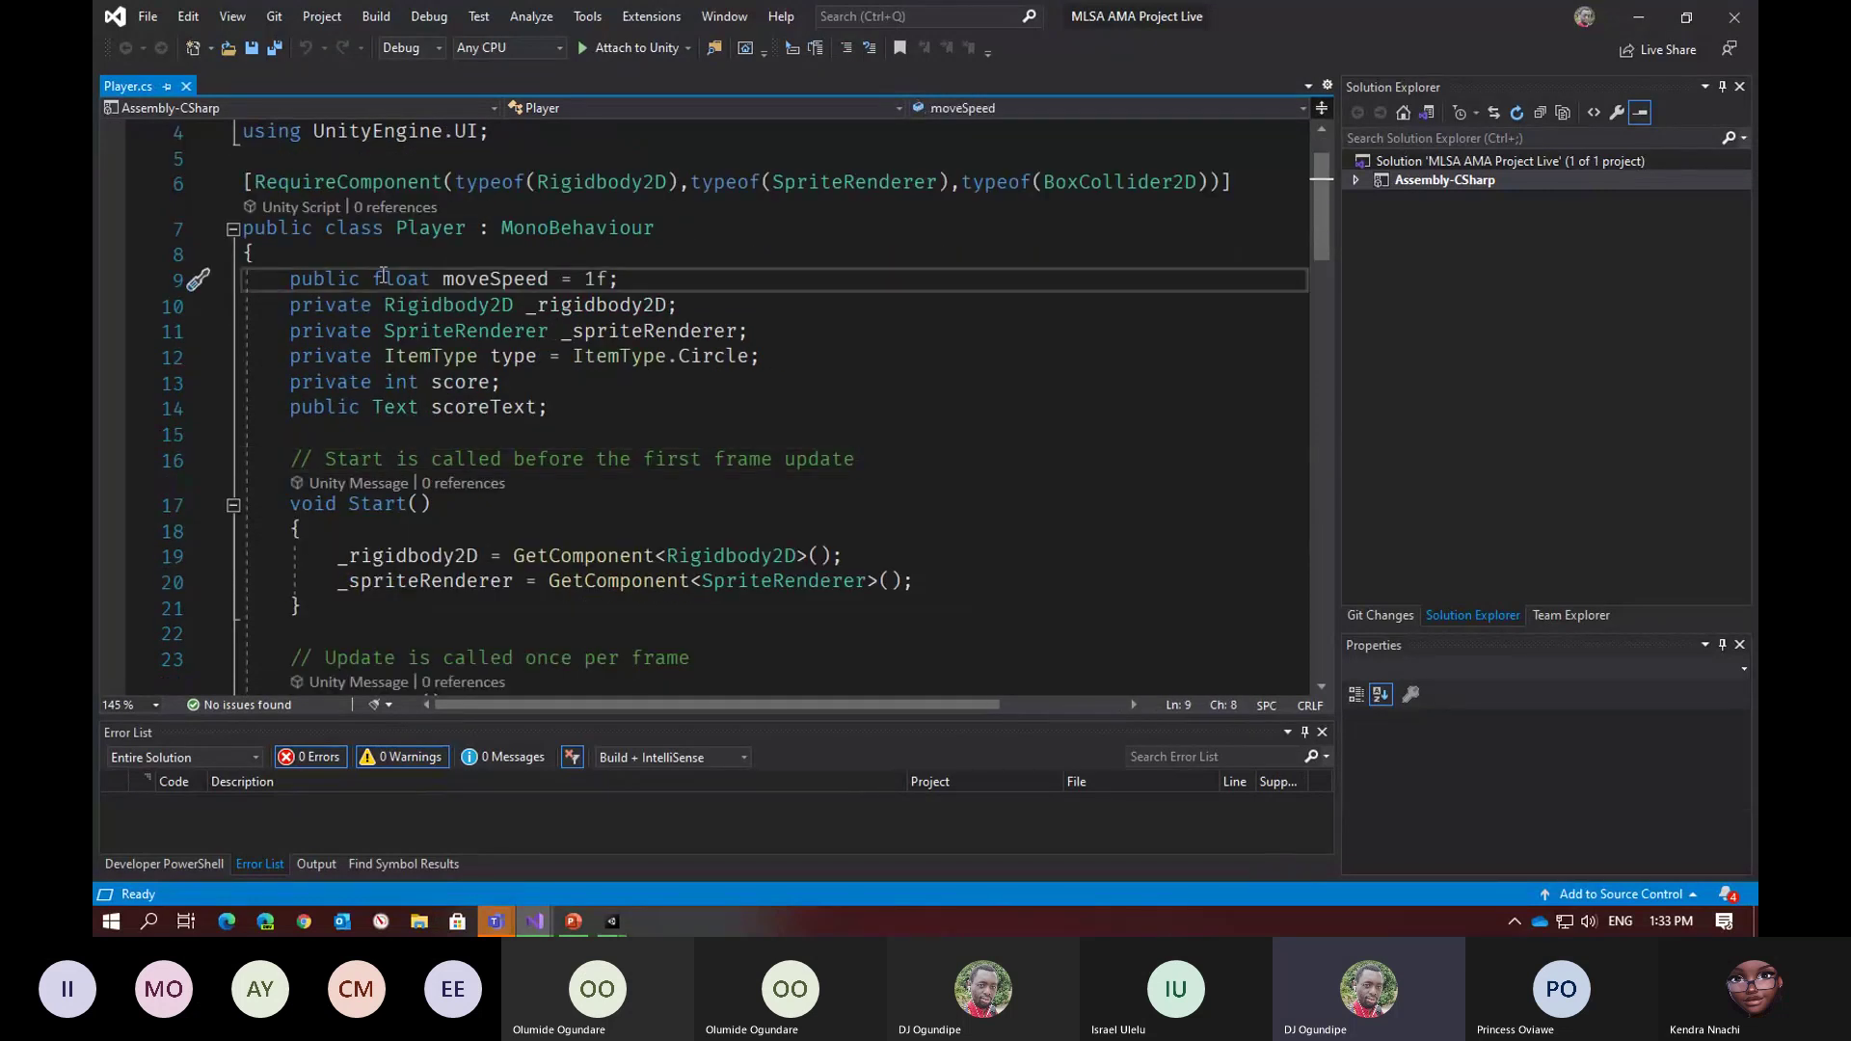
click(595, 279)
click(614, 921)
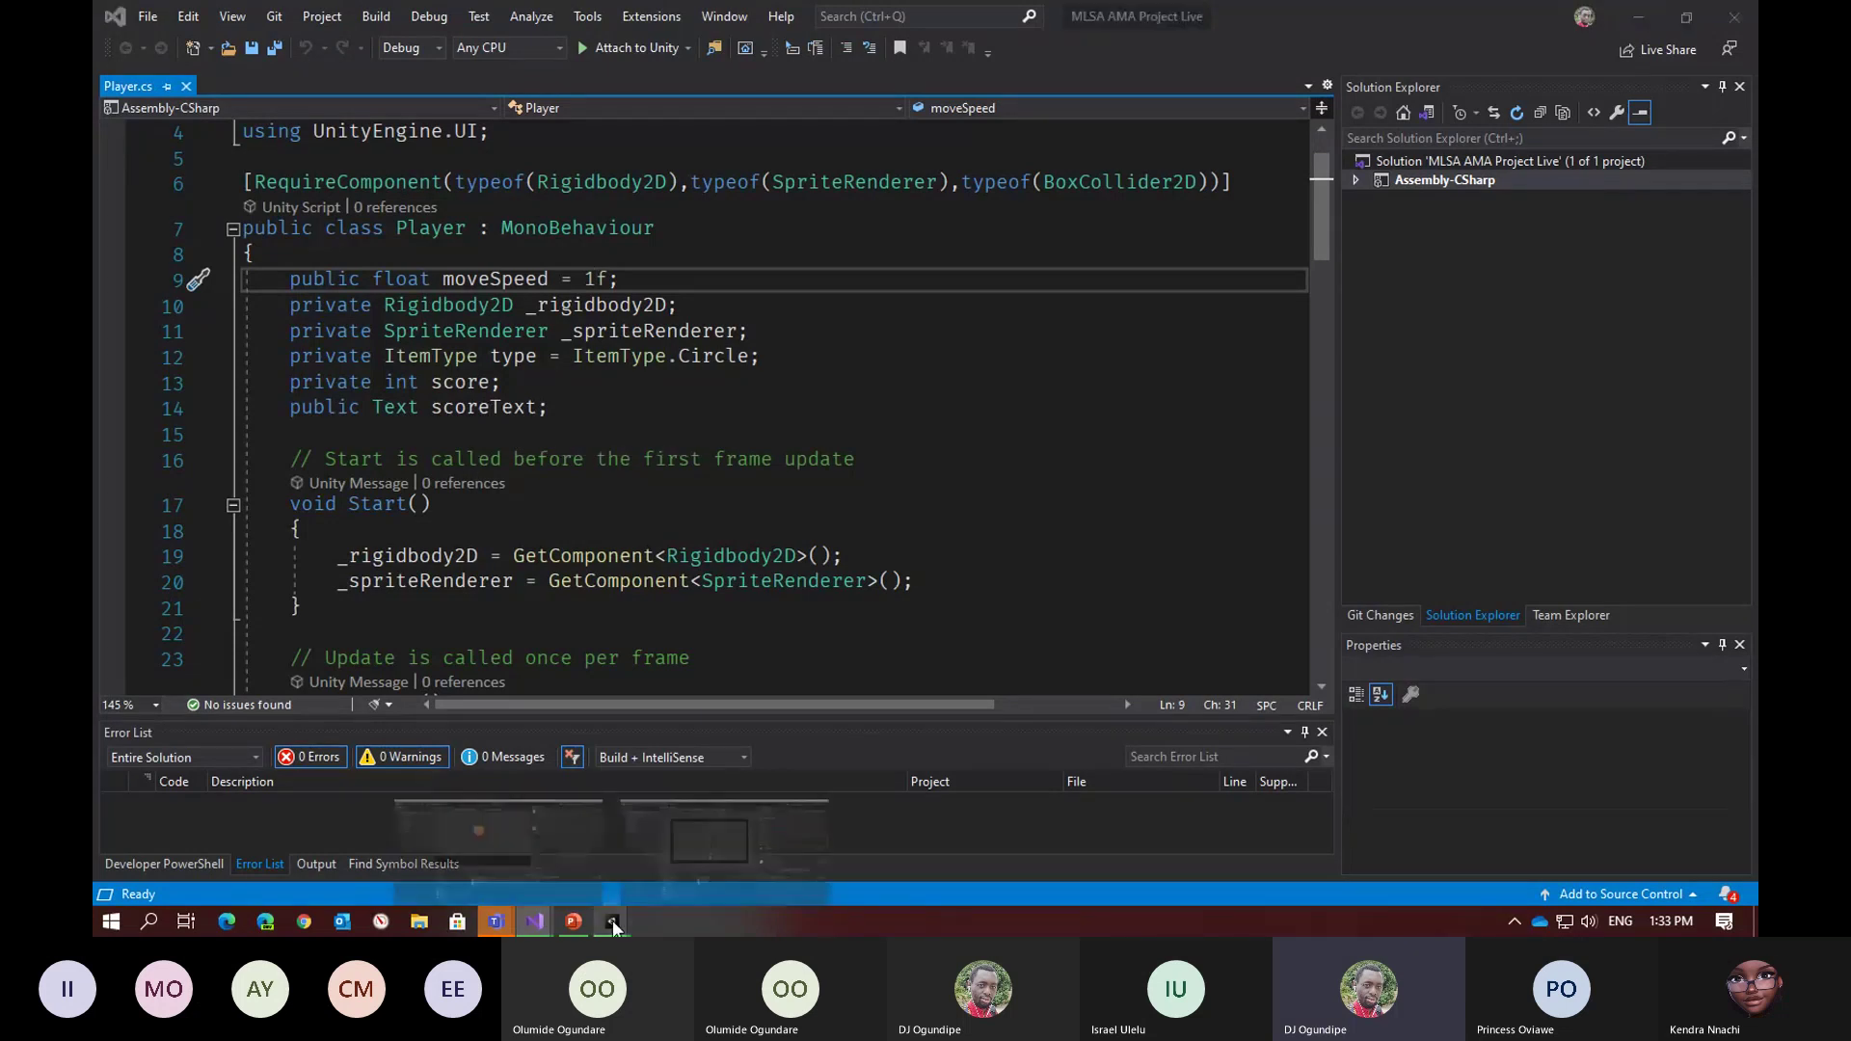
mouse_move(650, 856)
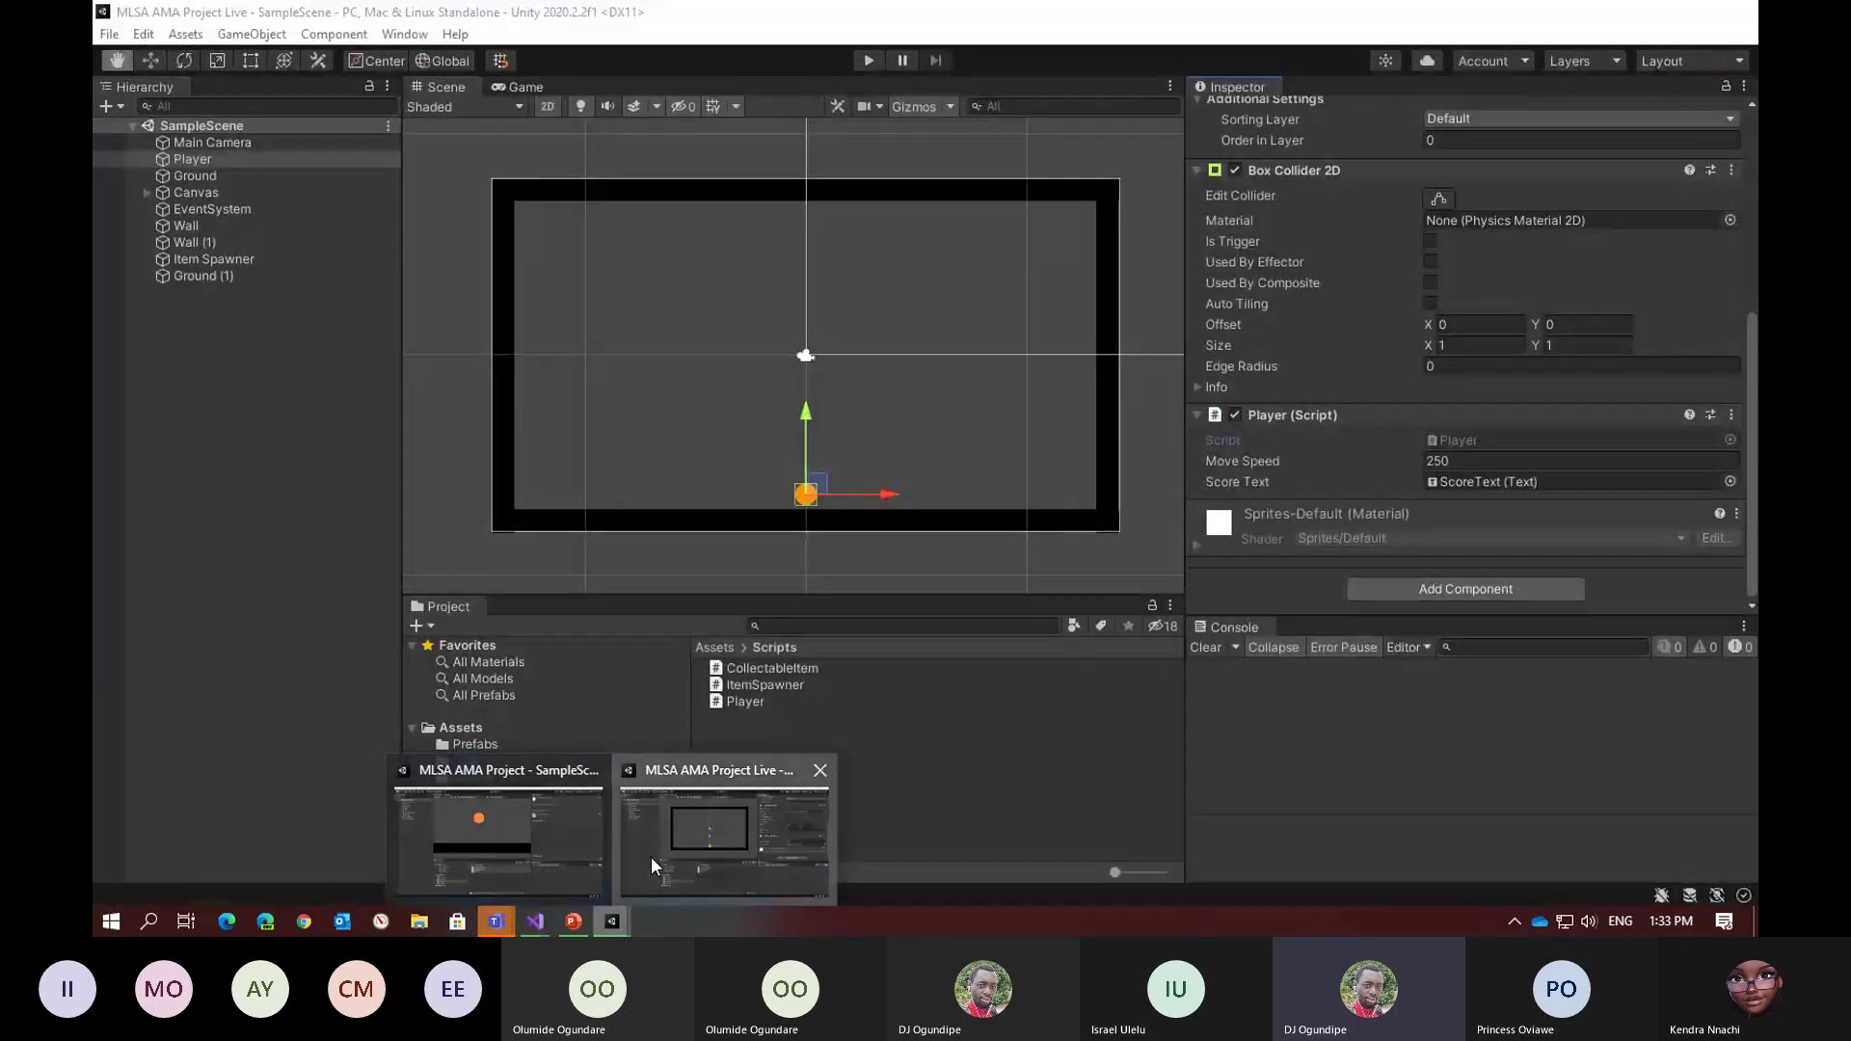
click(651, 856)
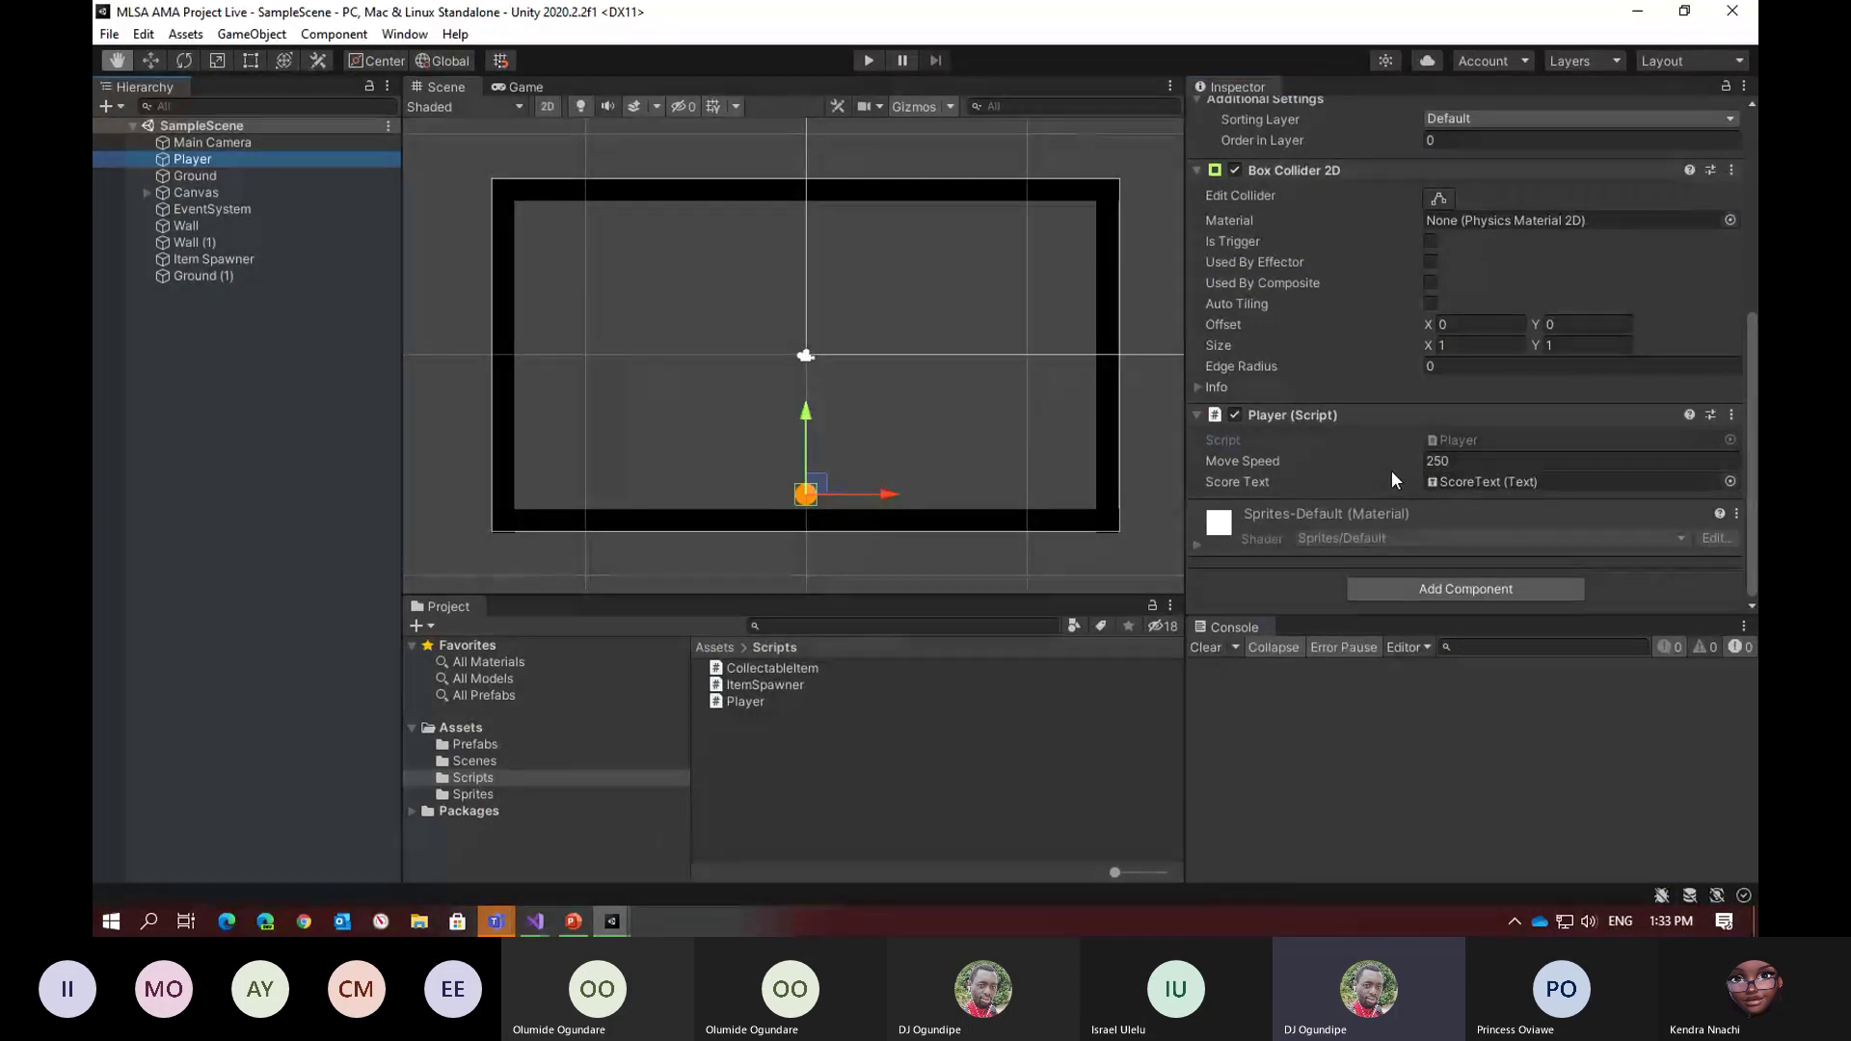
key(alt+Tab)
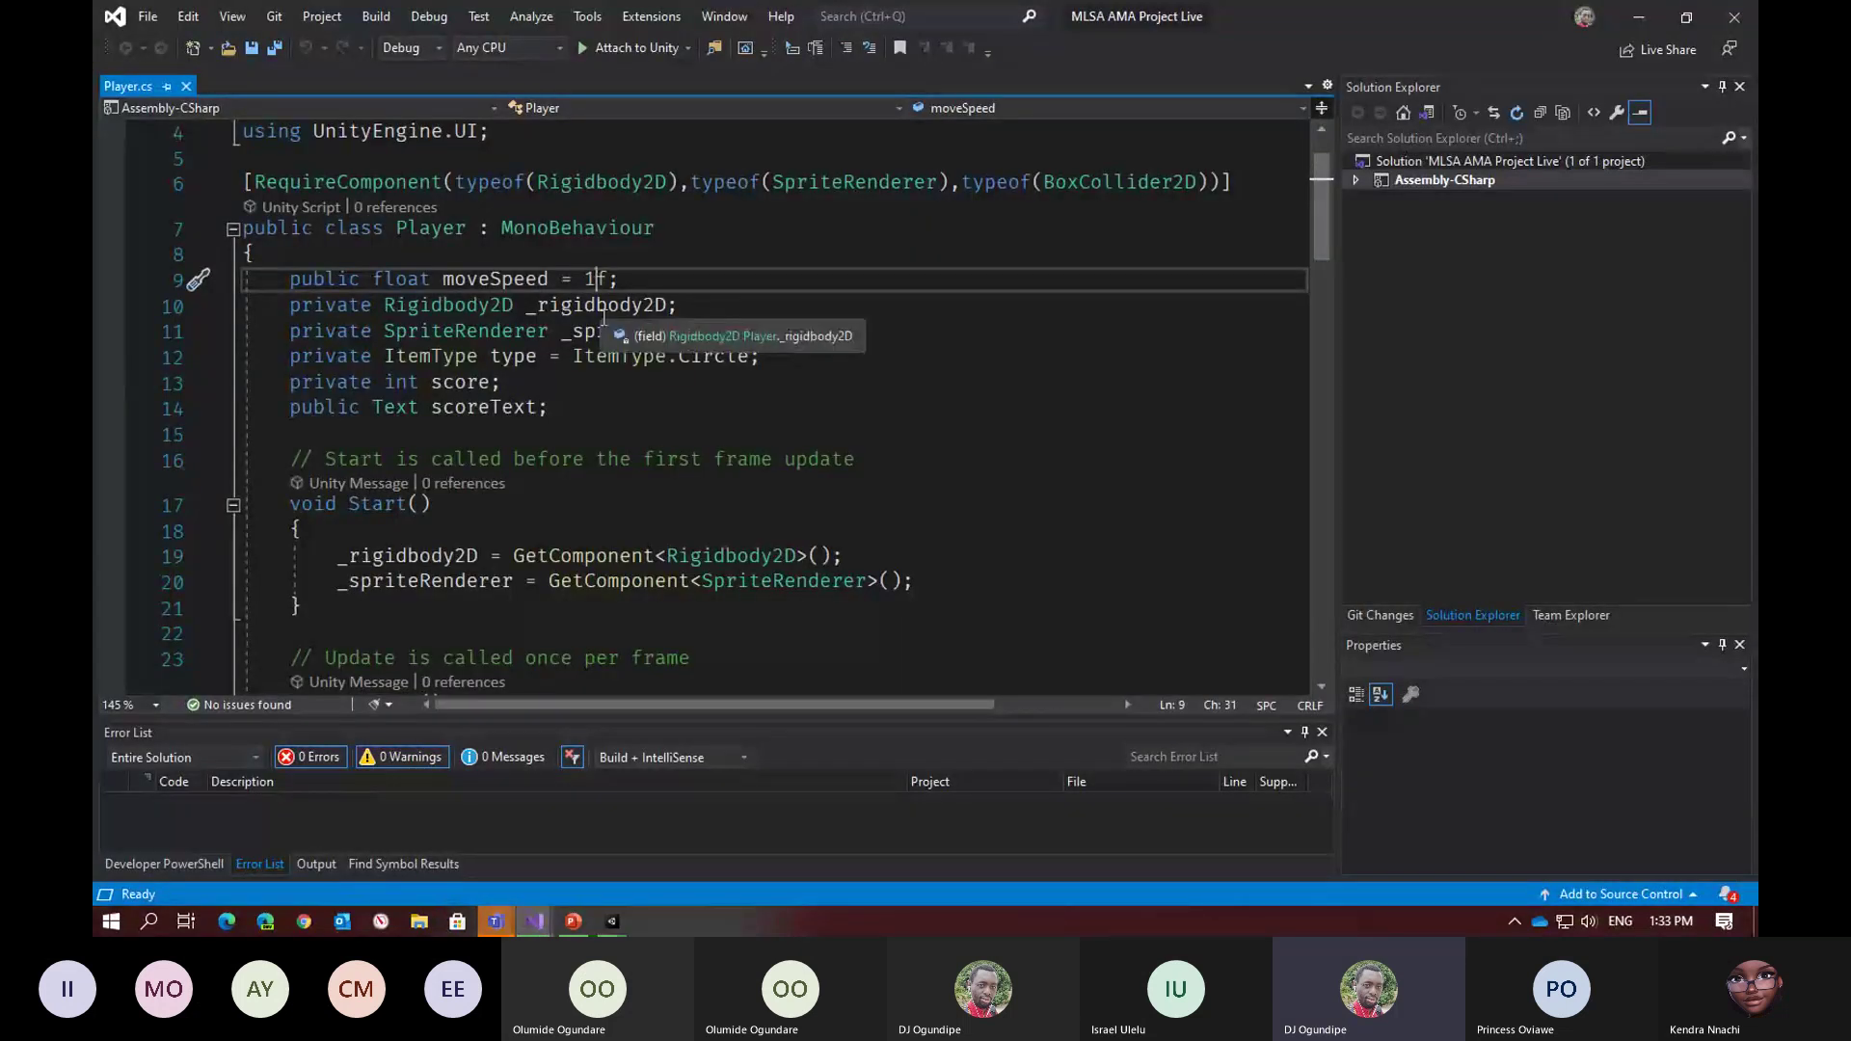
Examine the _rigidbody2D and _spriteRenderer fields and their GetComponent assignments in the Start method
scroll(604, 319, down, 1)
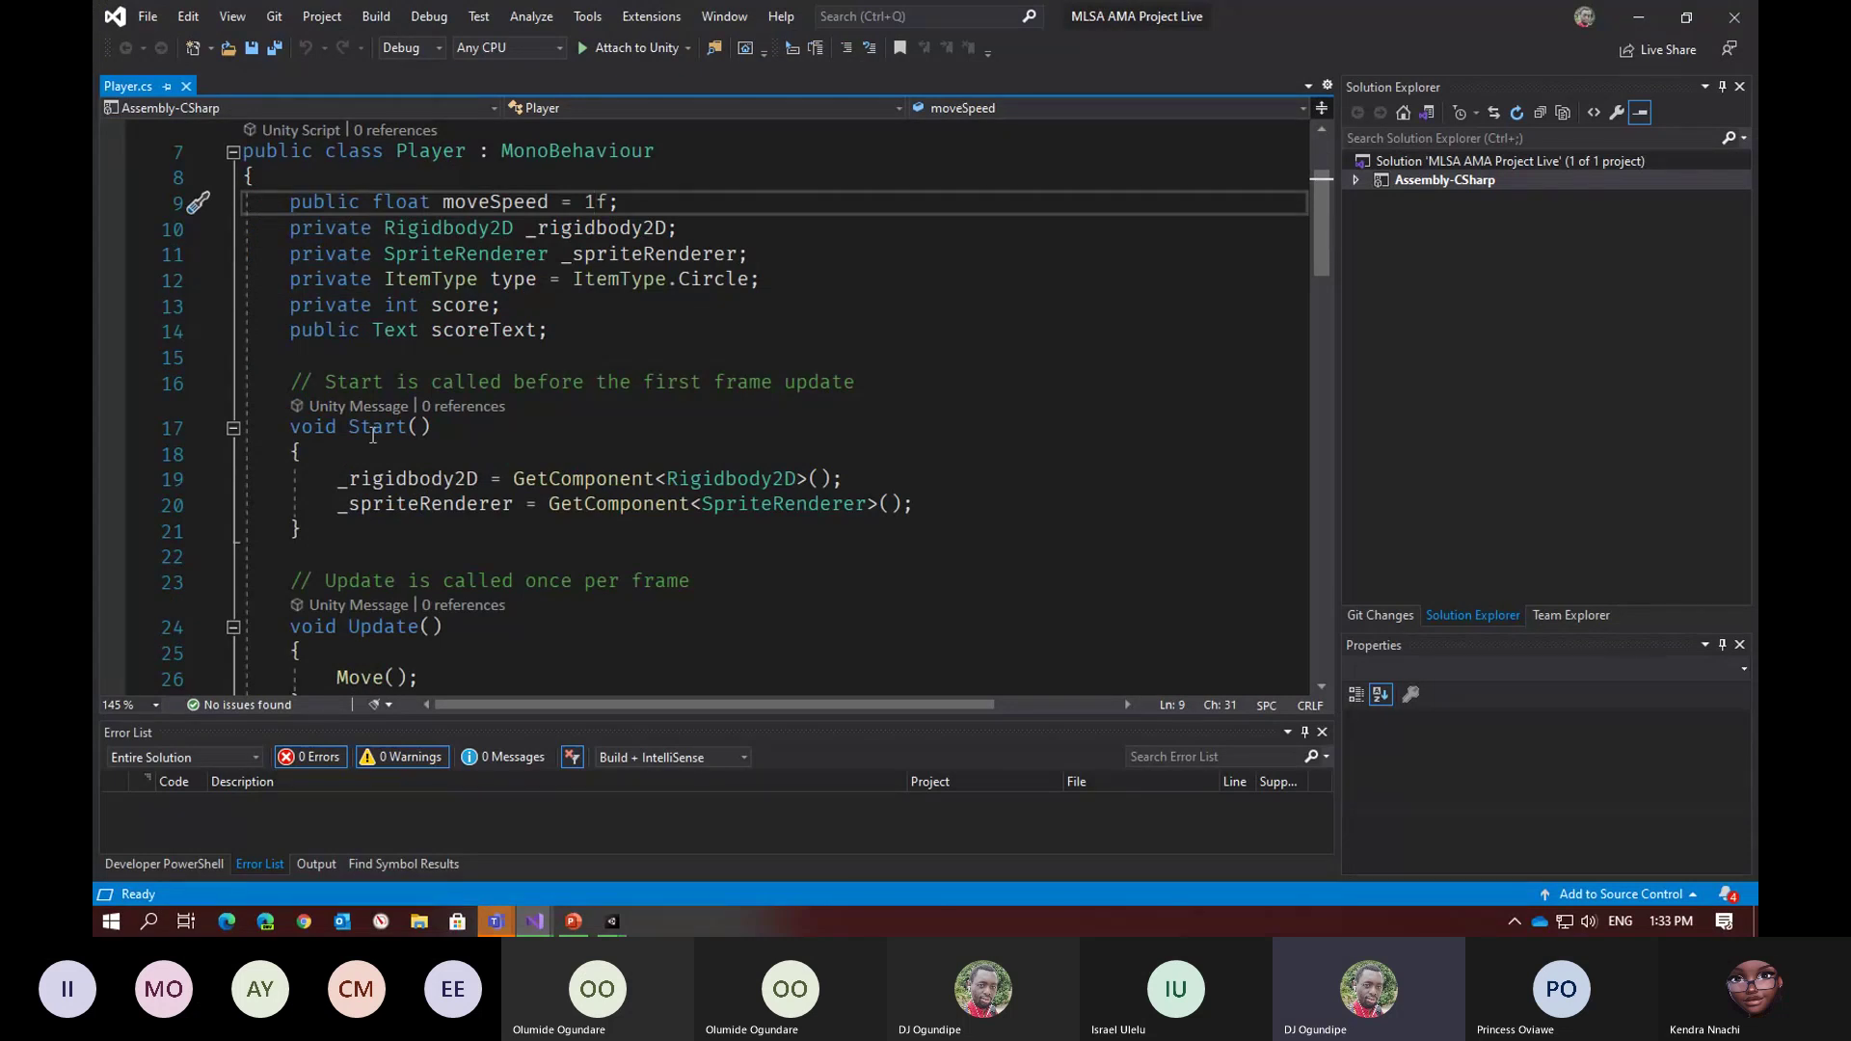
click(453, 253)
click(405, 479)
click(408, 503)
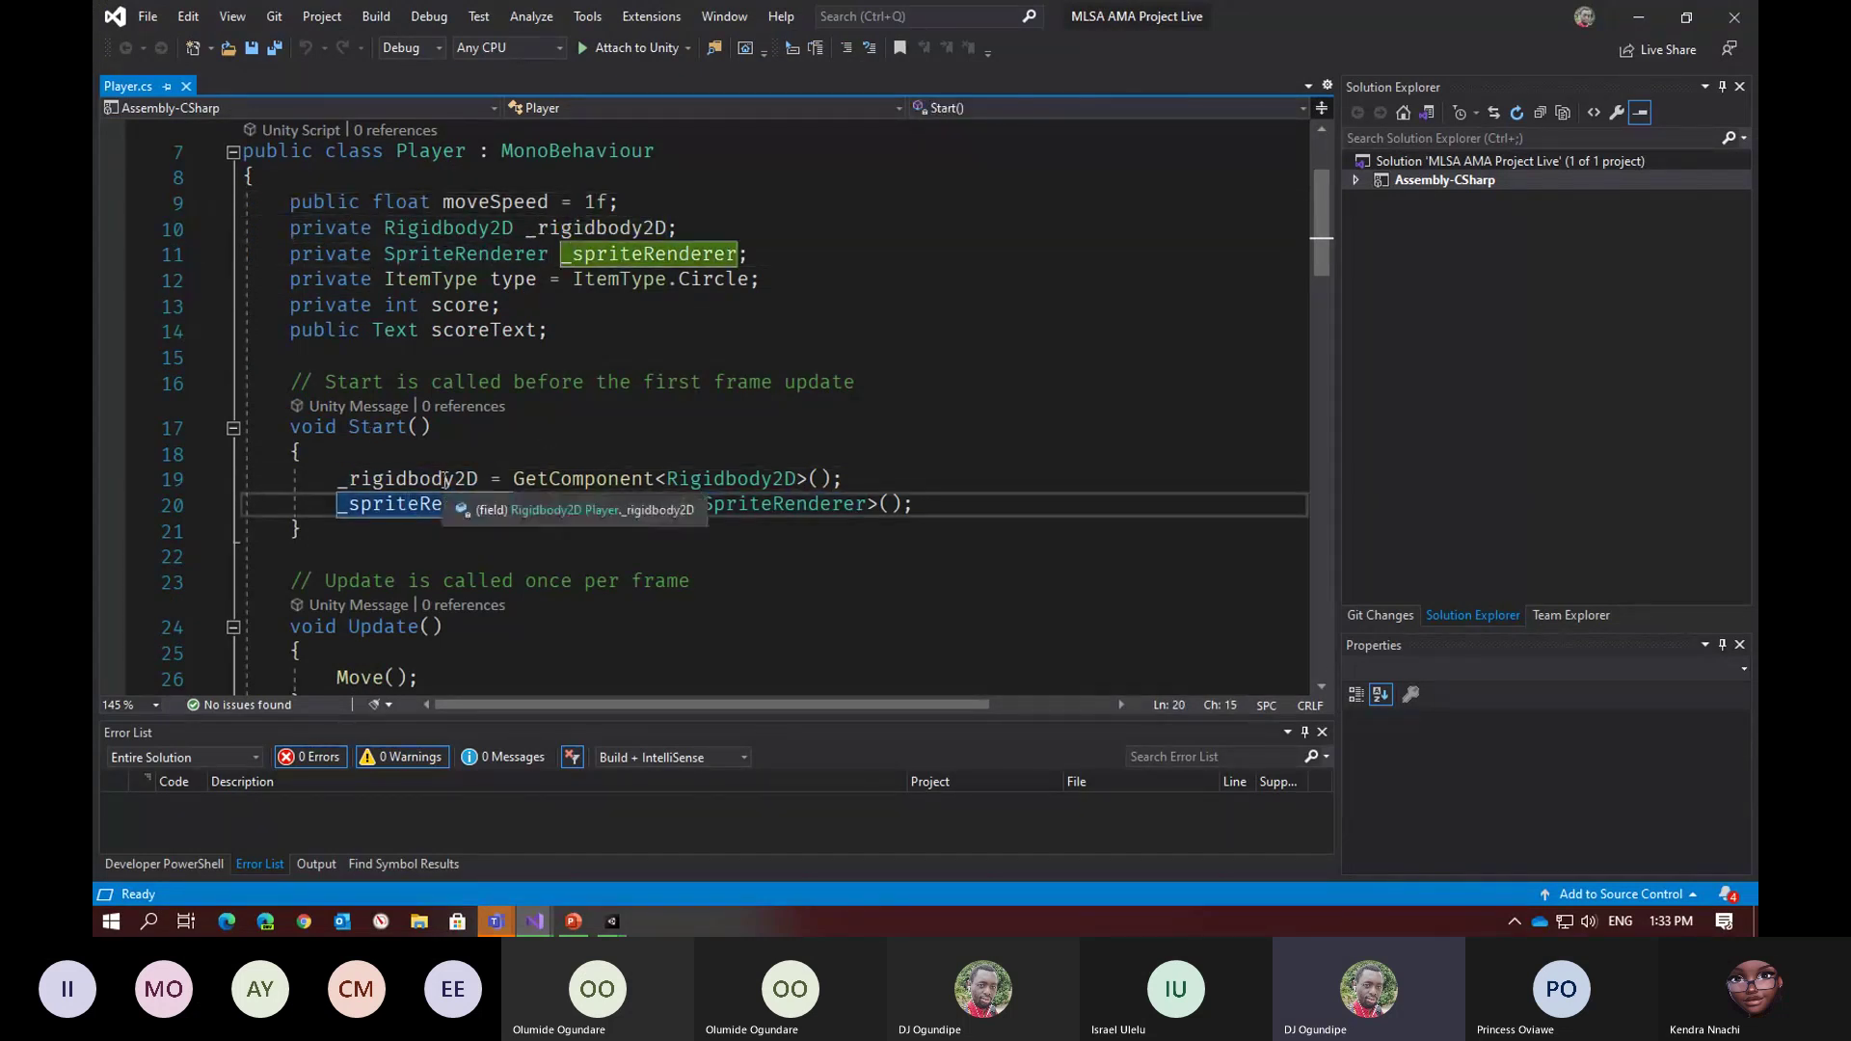
click(444, 479)
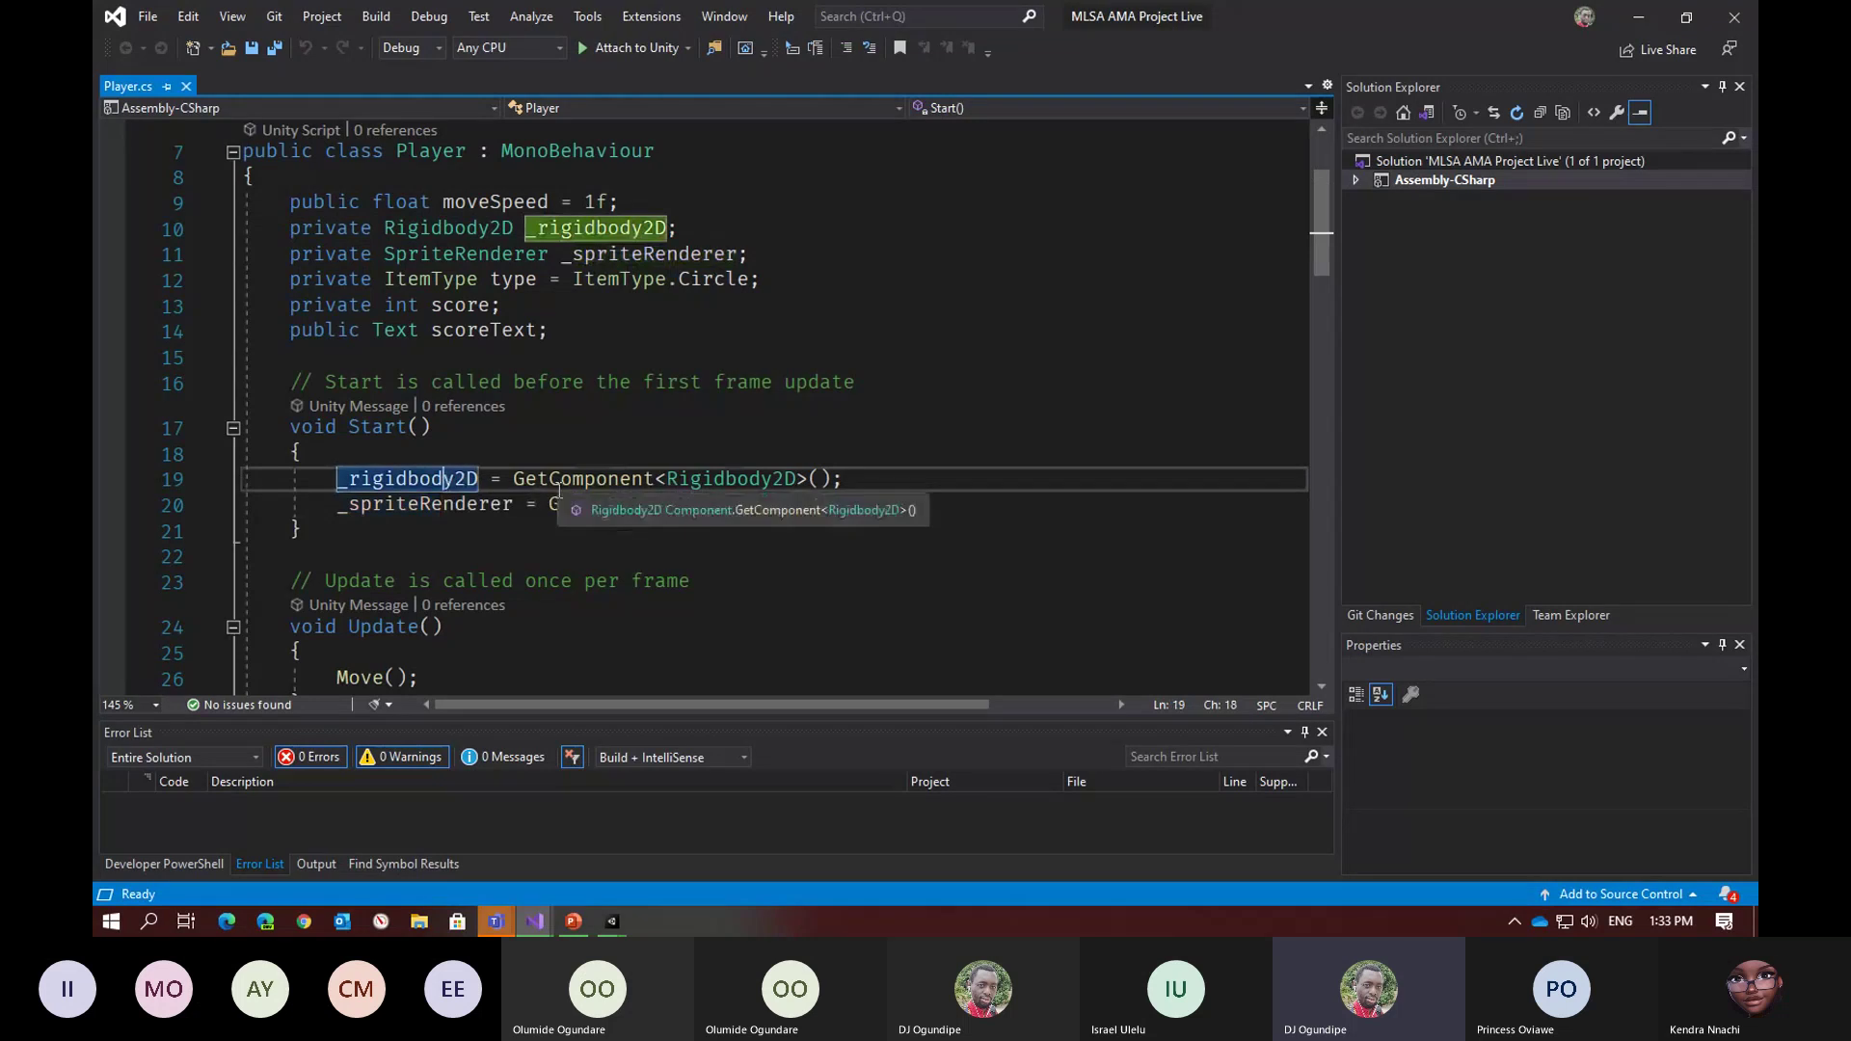
scroll(559, 490, down, 1)
click(455, 402)
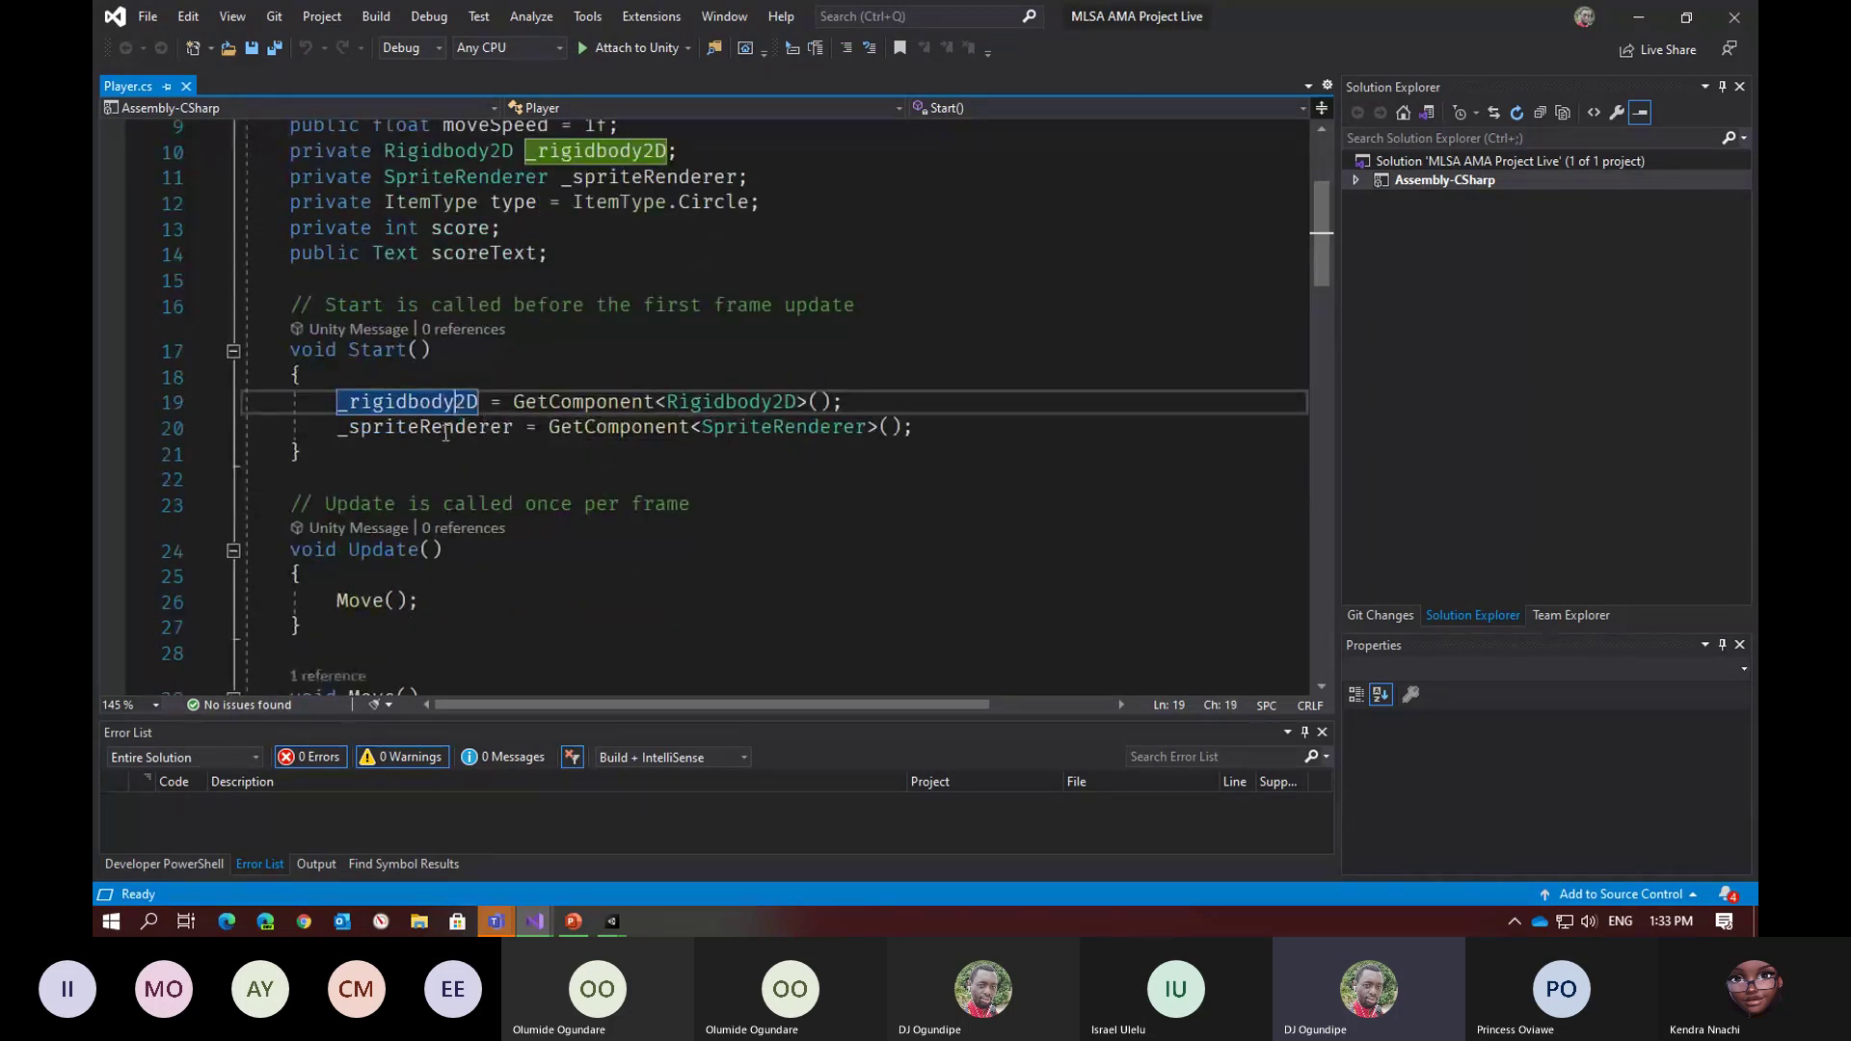
click(446, 432)
Examine the Update method and its call to Move()
scroll(562, 474, down, 2)
scroll(562, 474, down, 1)
click(384, 318)
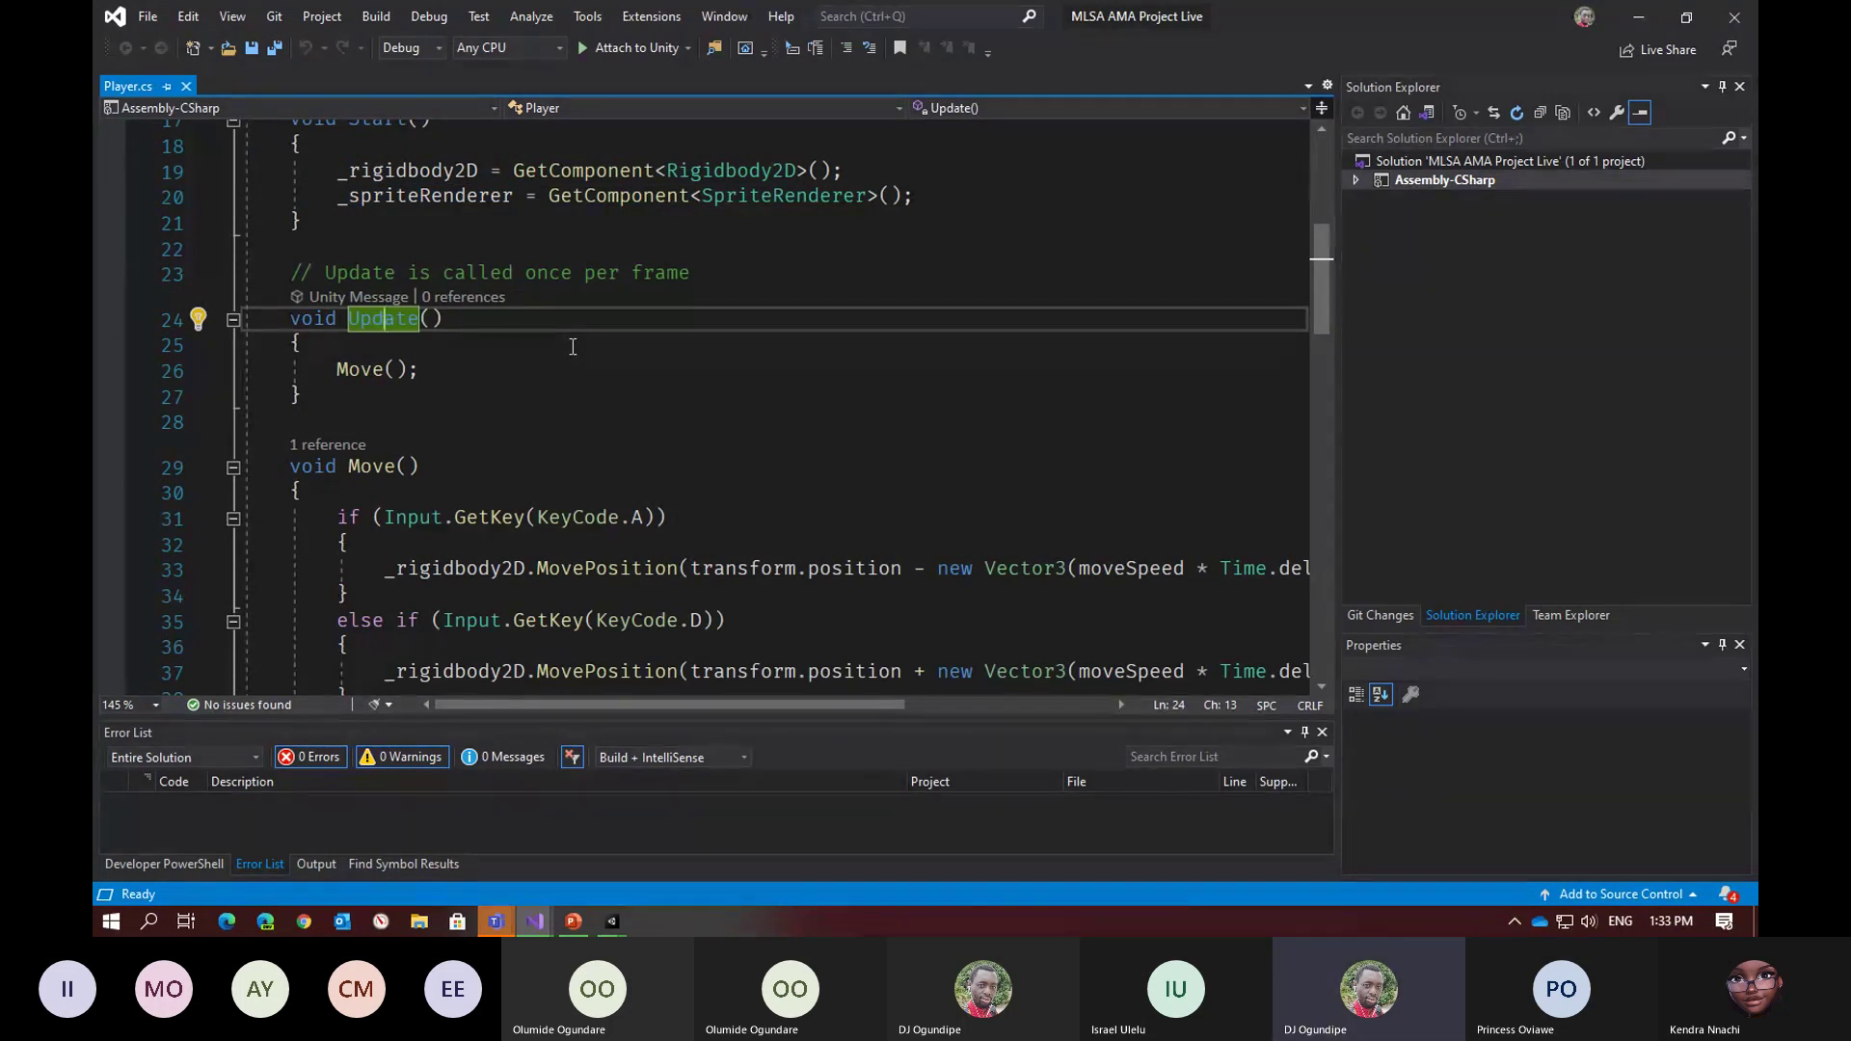
click(361, 369)
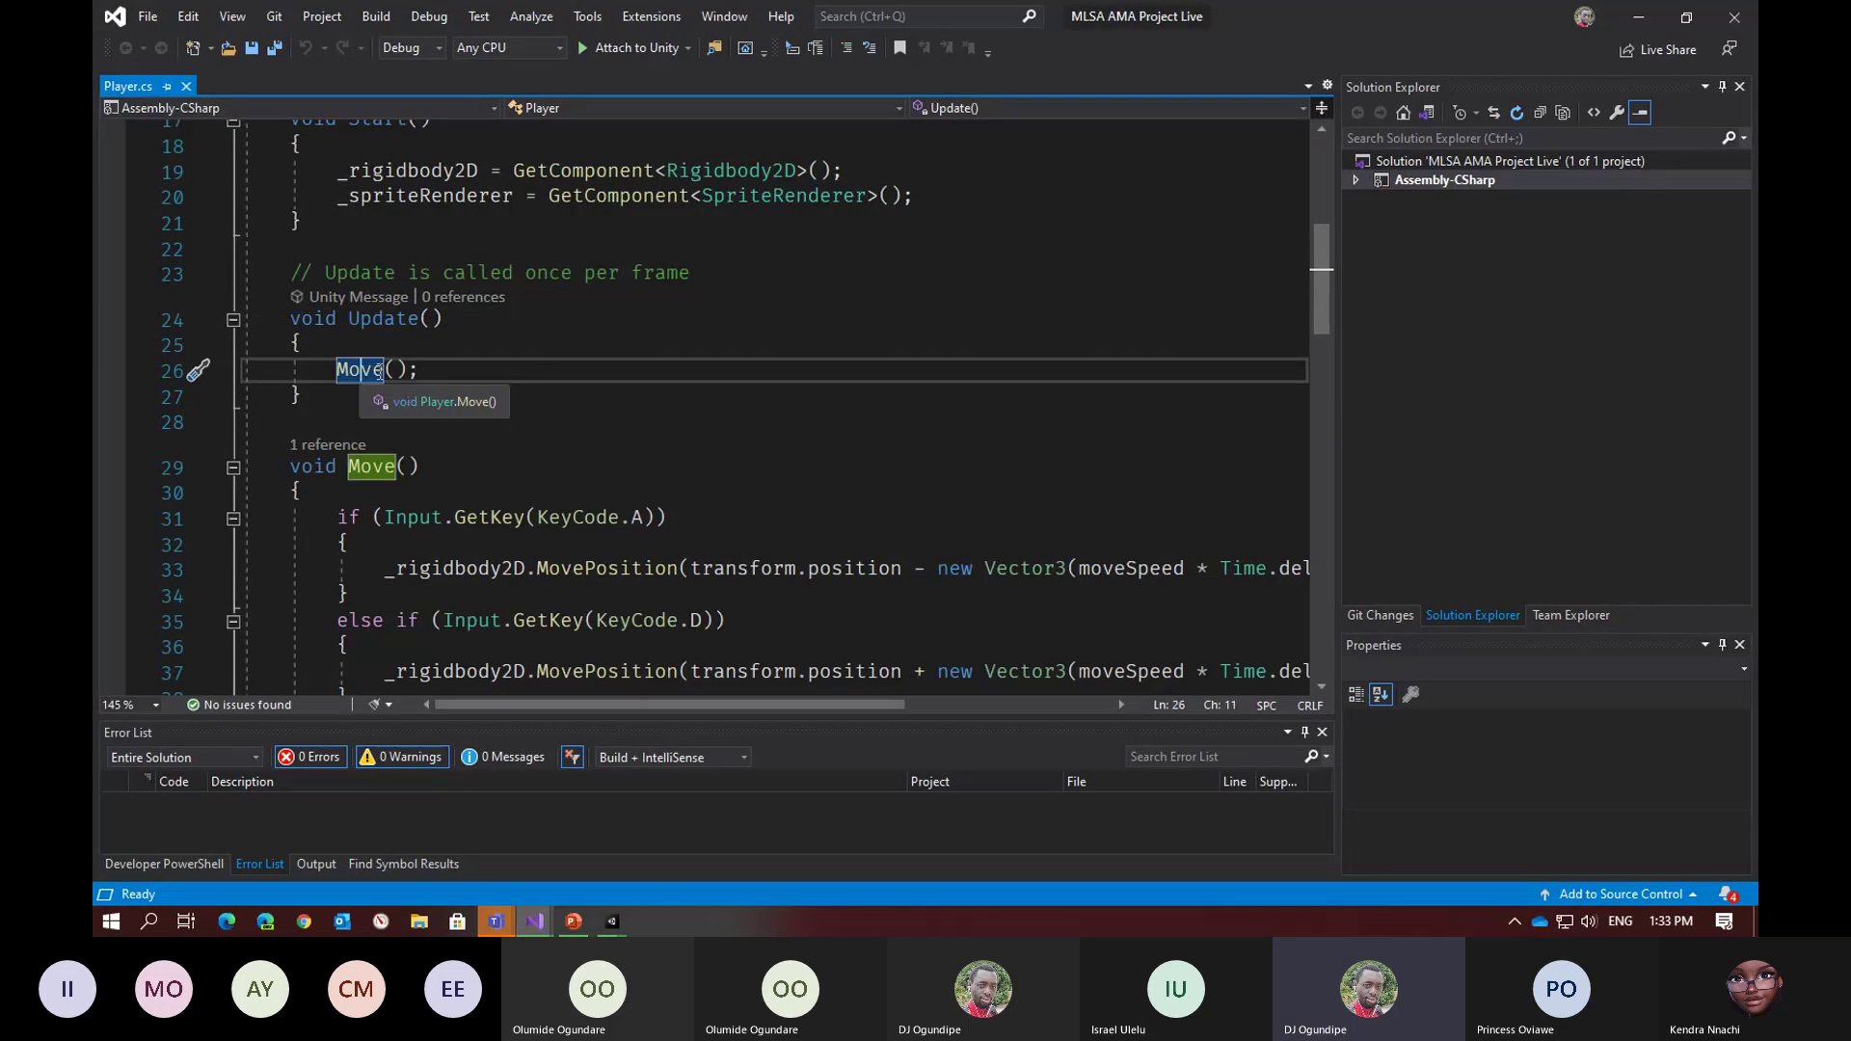
Examine the Move method's A and D key conditions and how its MovePosition calls use moveSpeed
scroll(525, 328, down, 1)
scroll(525, 329, down, 1)
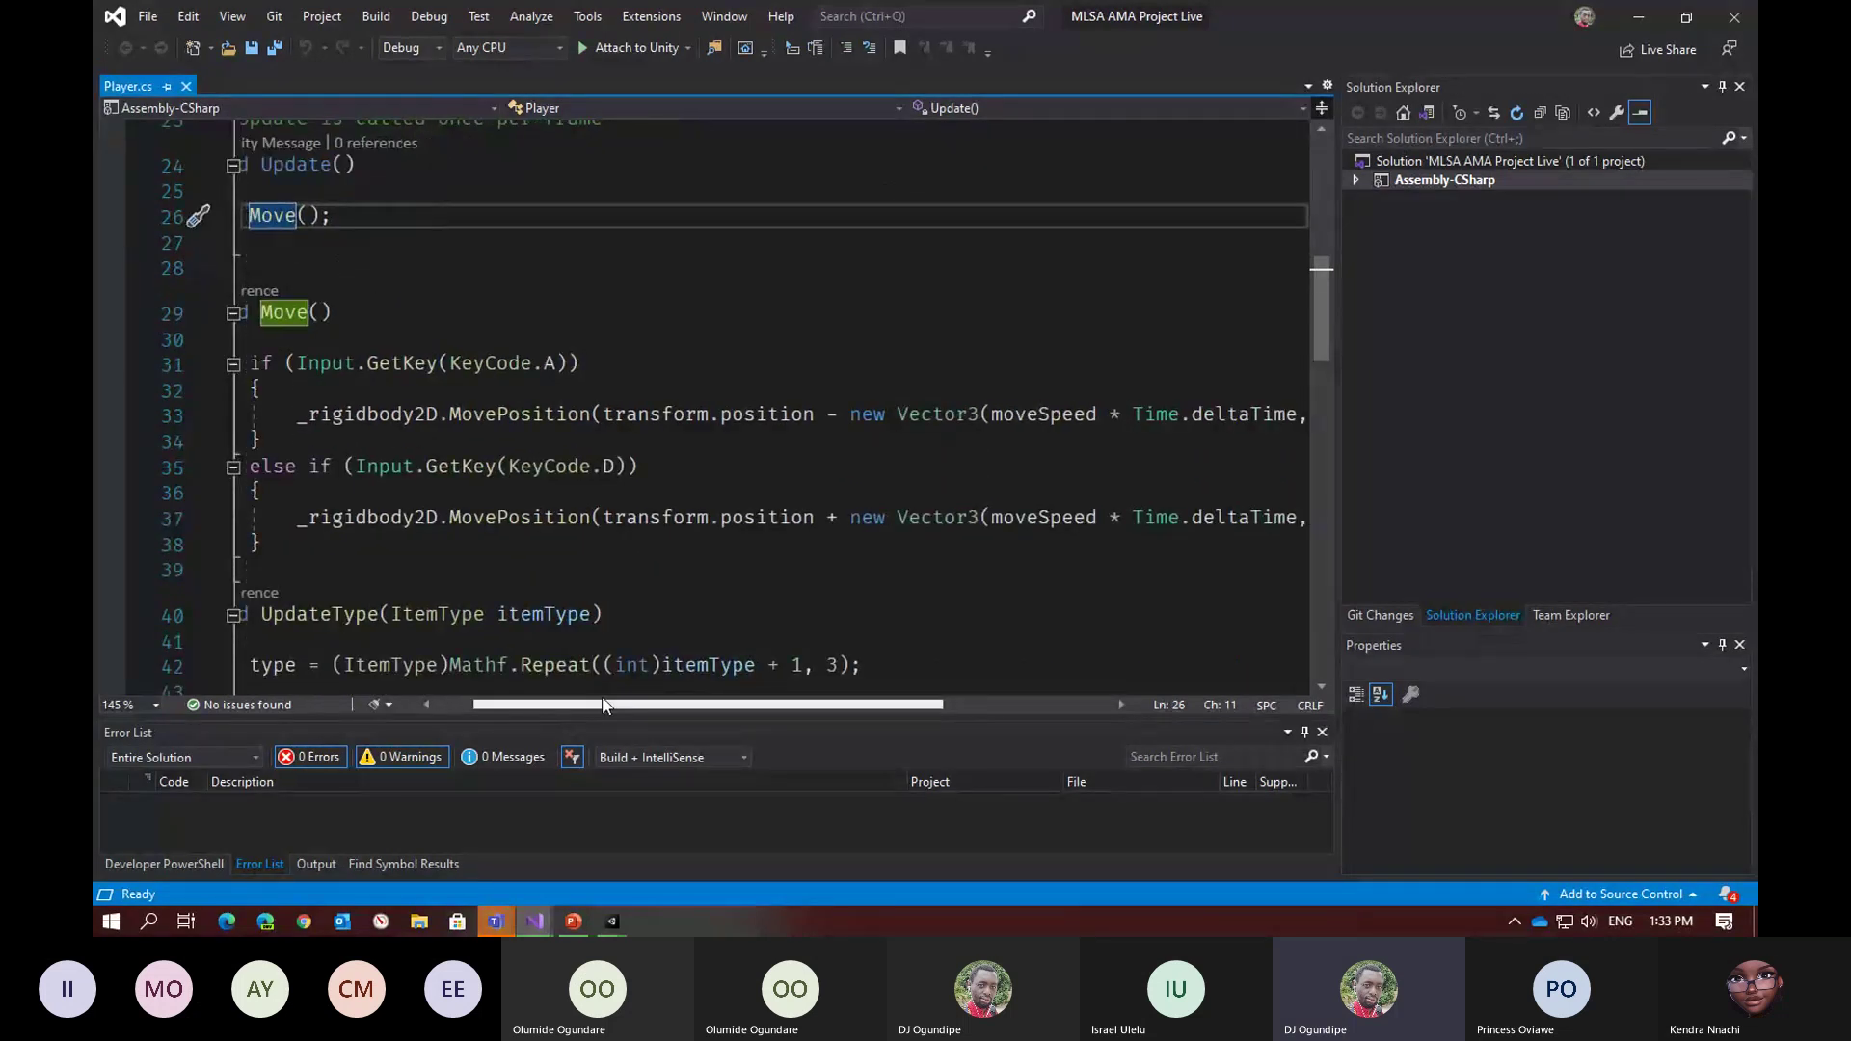
scroll(602, 696, right, 3)
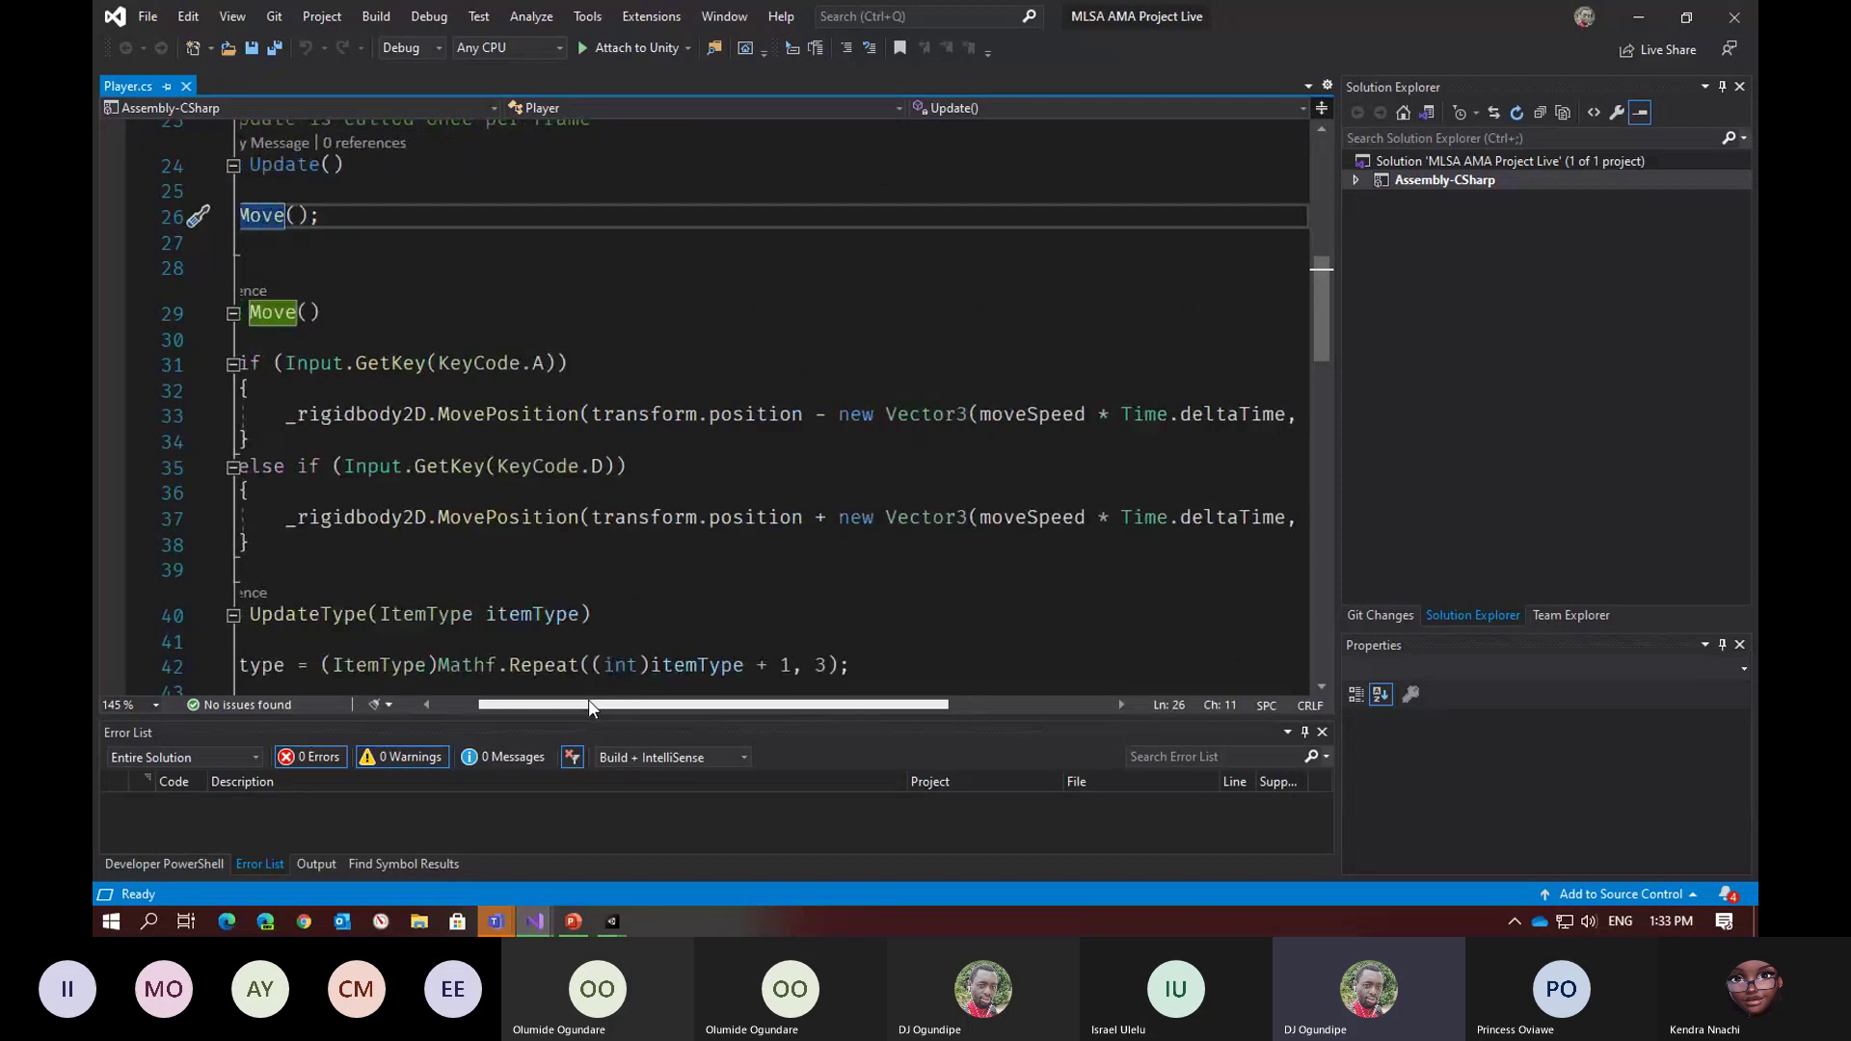
click(353, 363)
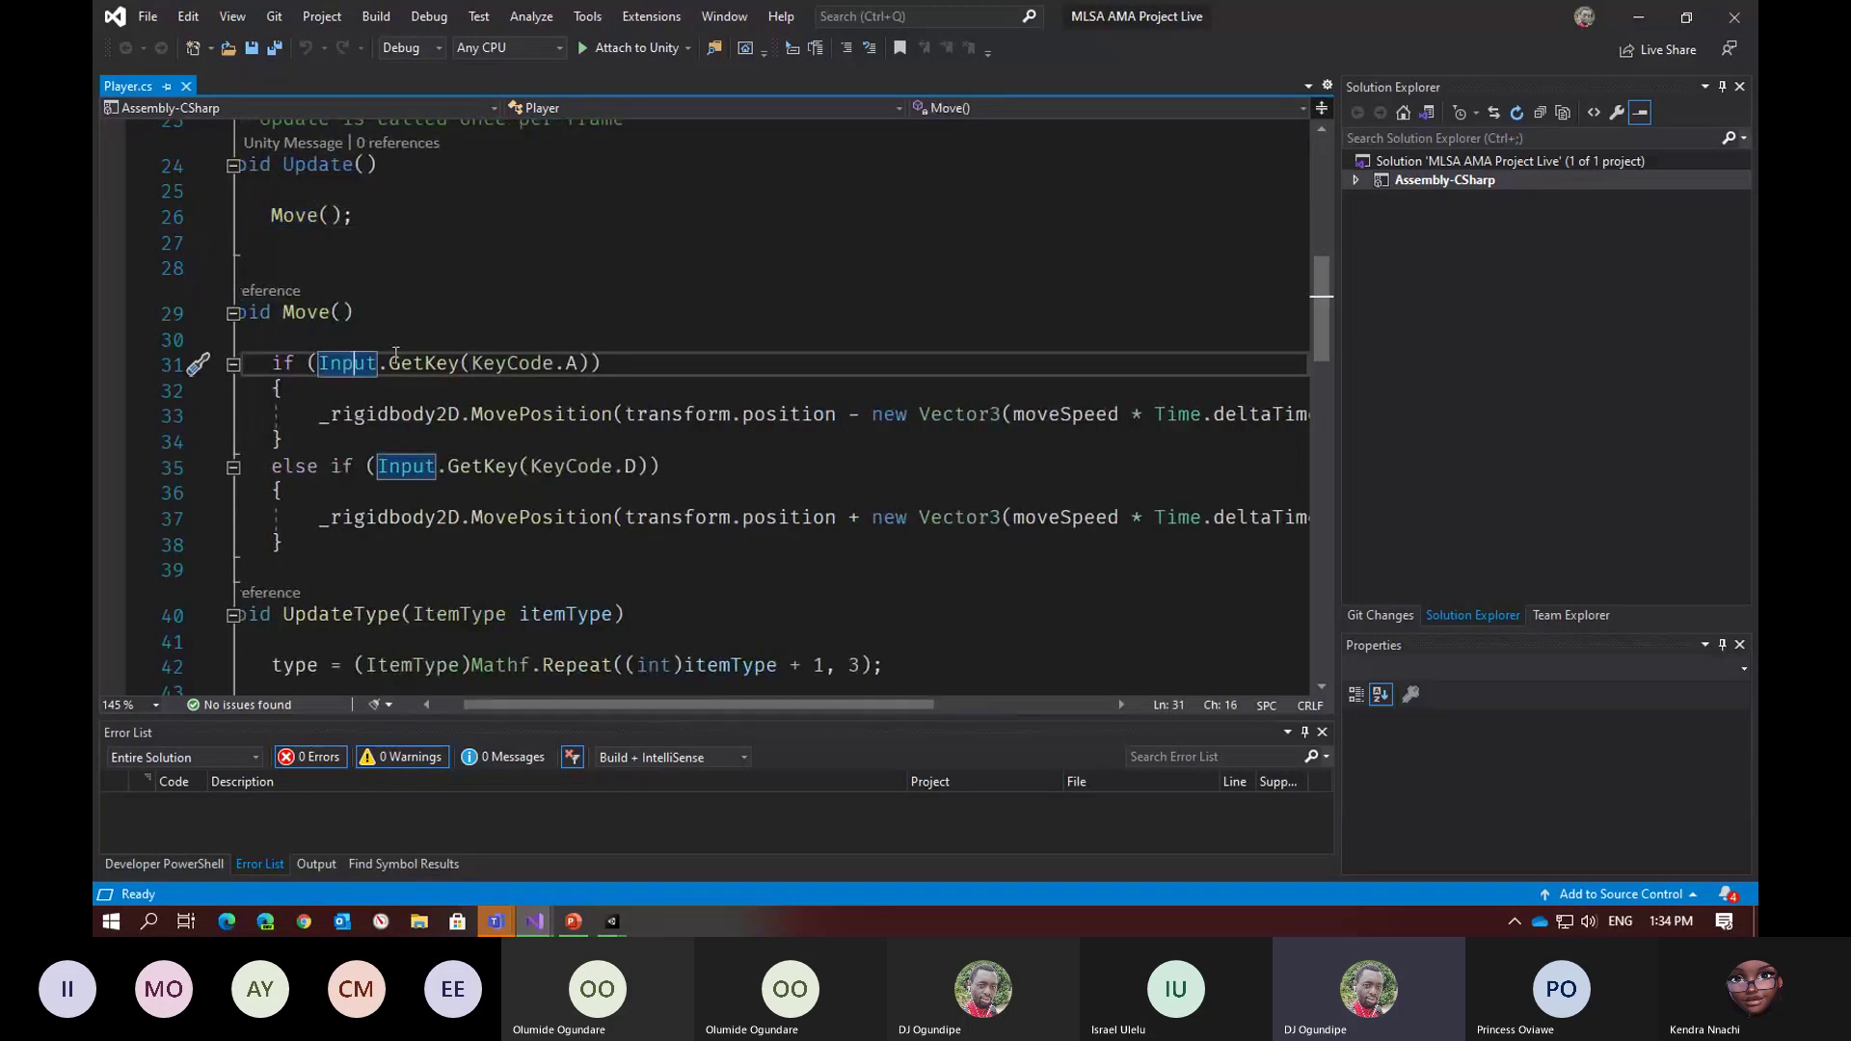
click(568, 364)
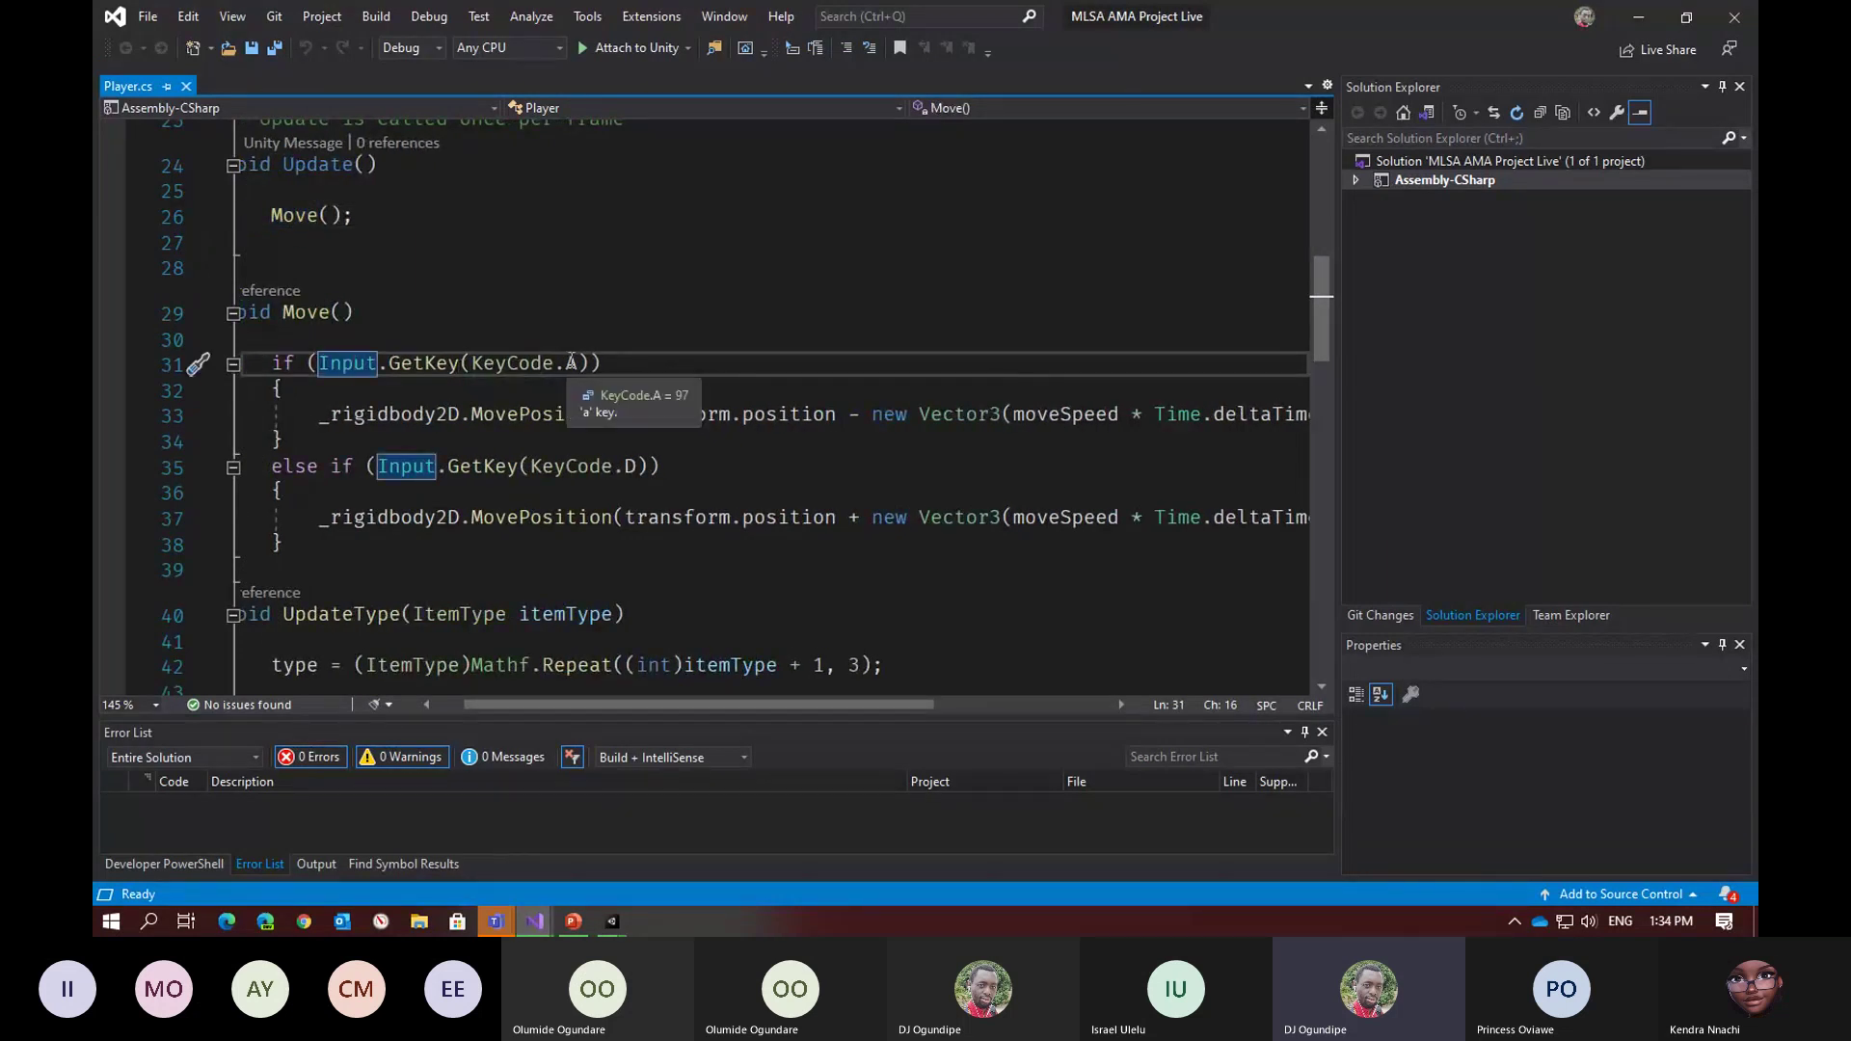
click(630, 467)
click(527, 414)
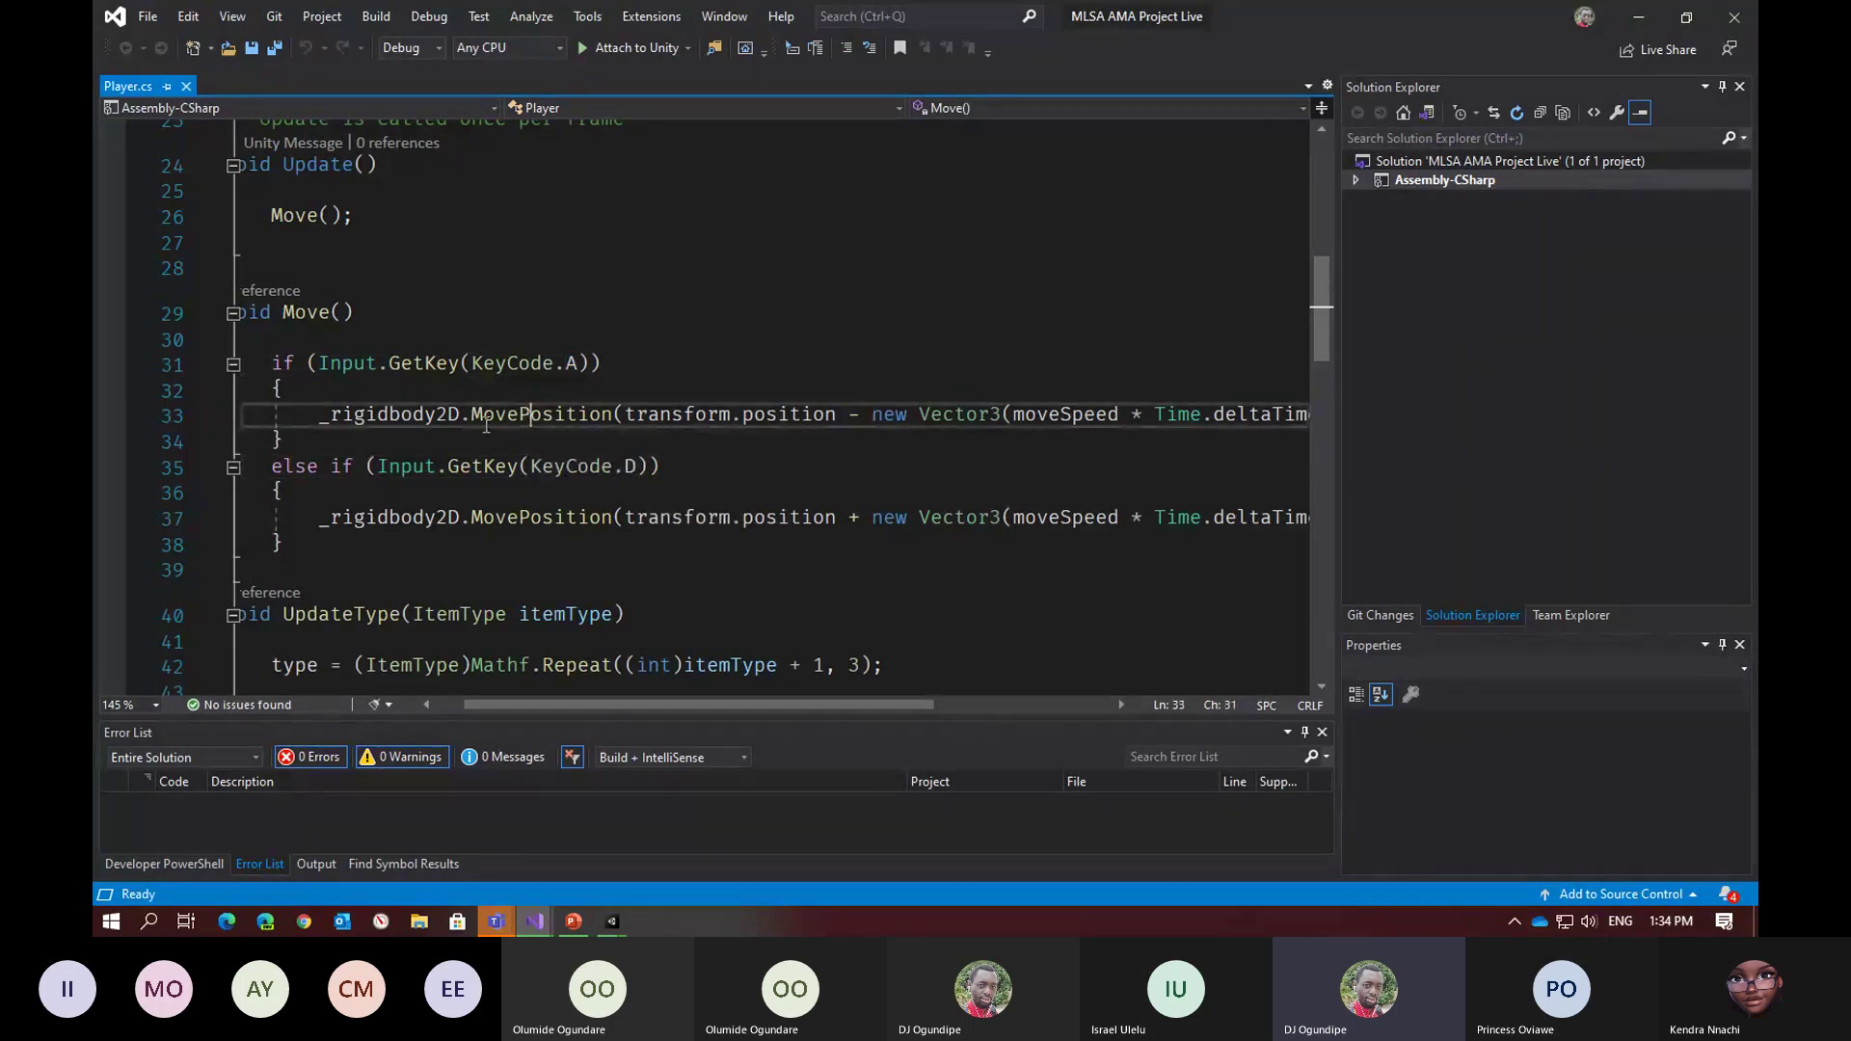
drag(568, 705, 687, 659)
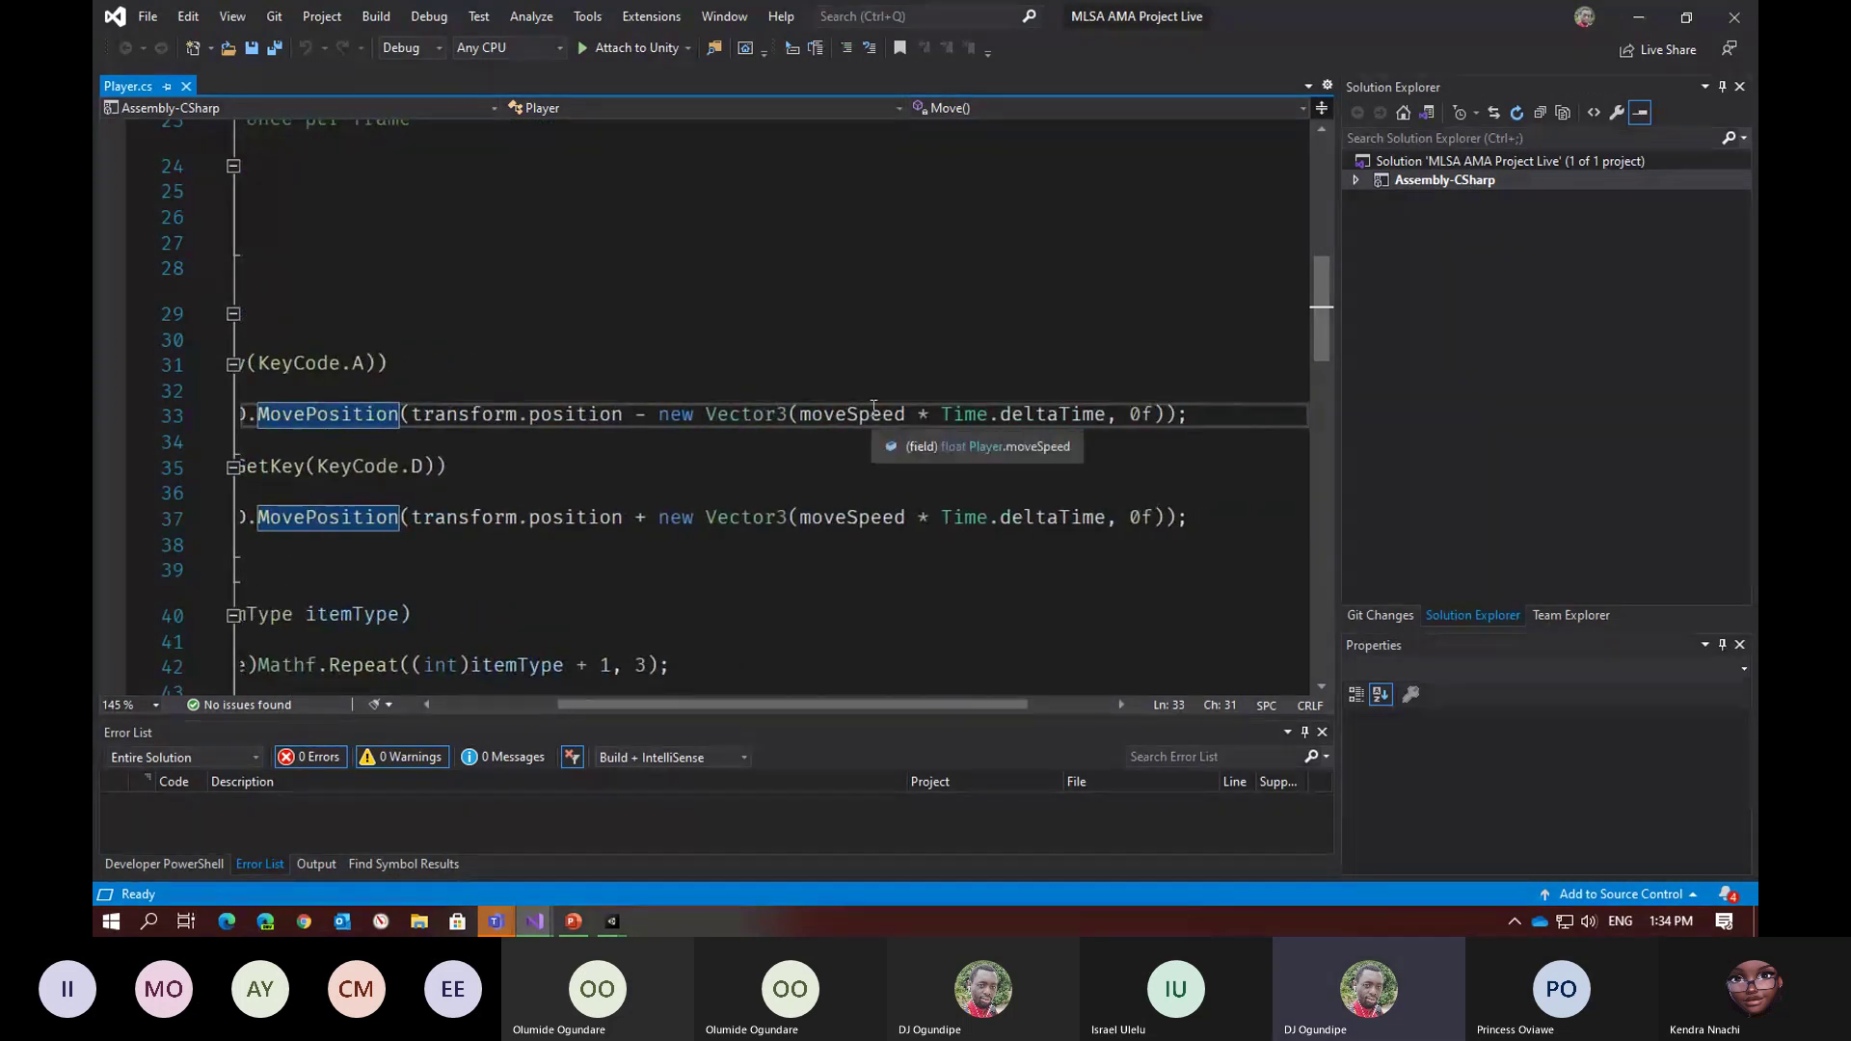
click(858, 413)
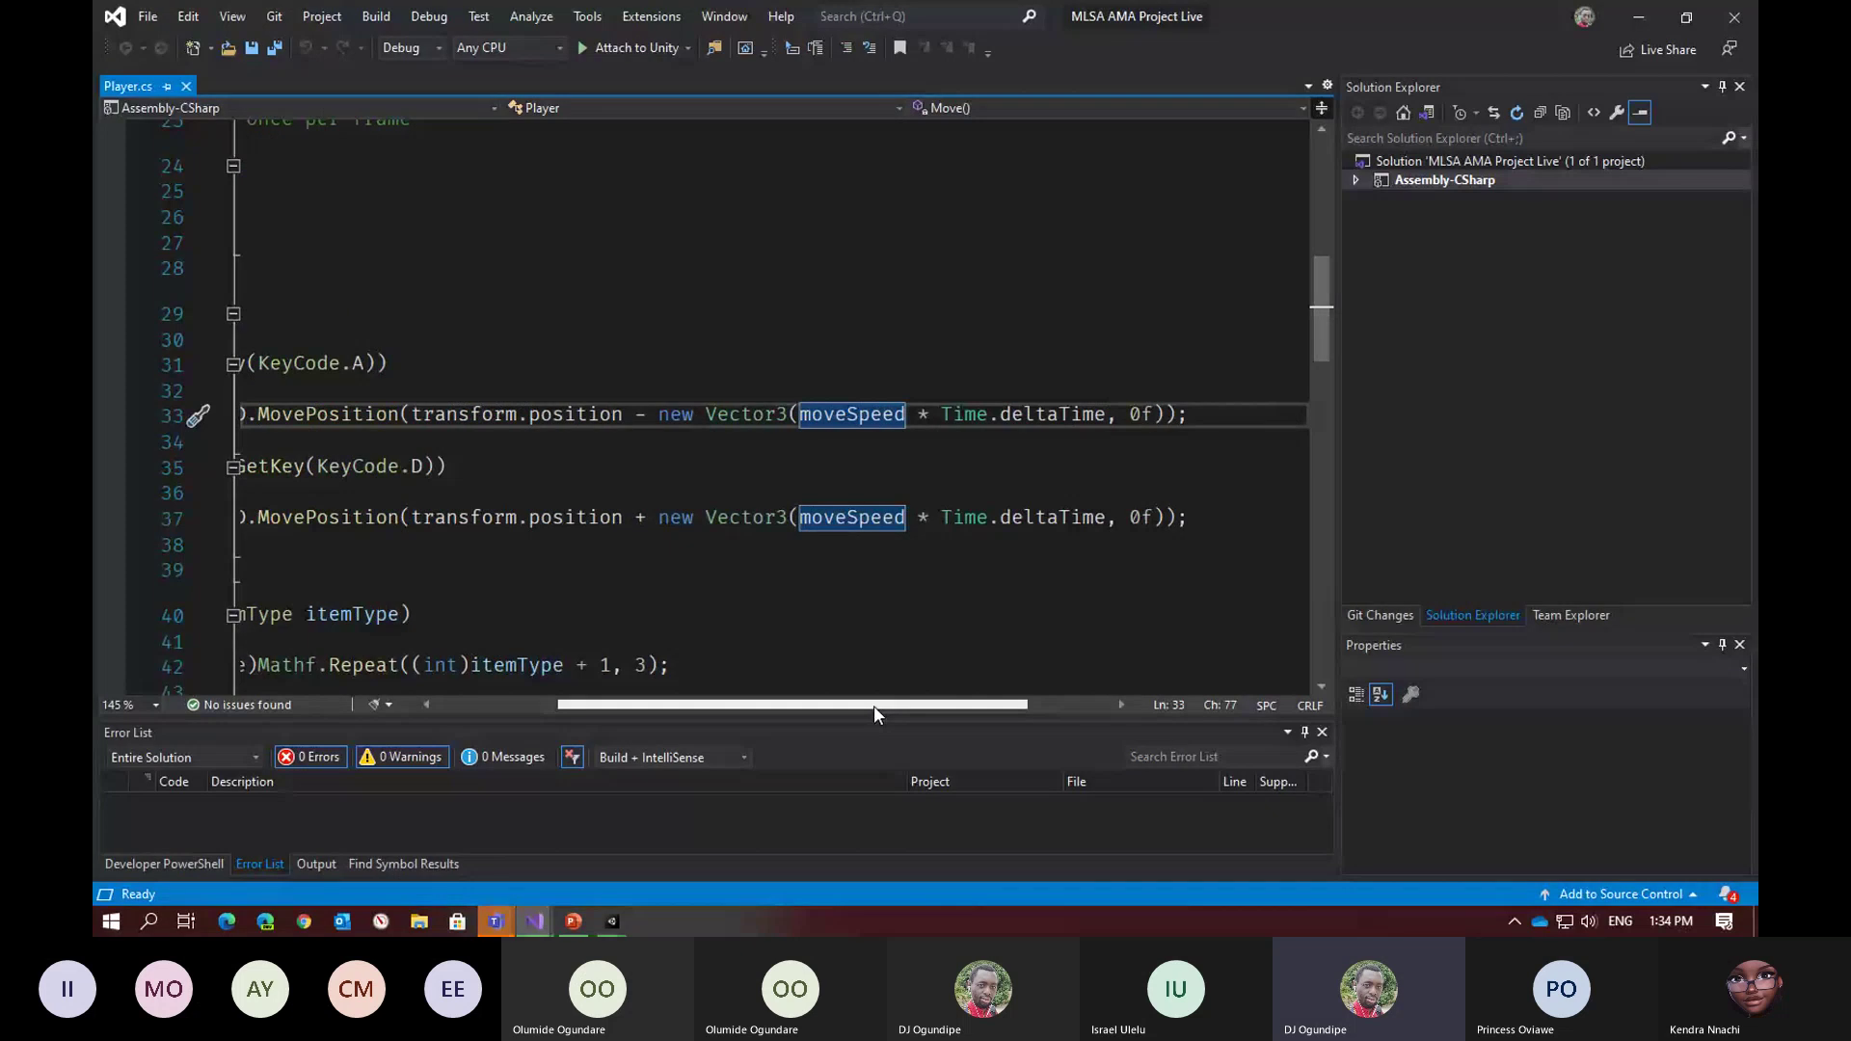
Examine how the D key branch of the Move method adds the movement vector to transform.position
drag(873, 714, 750, 711)
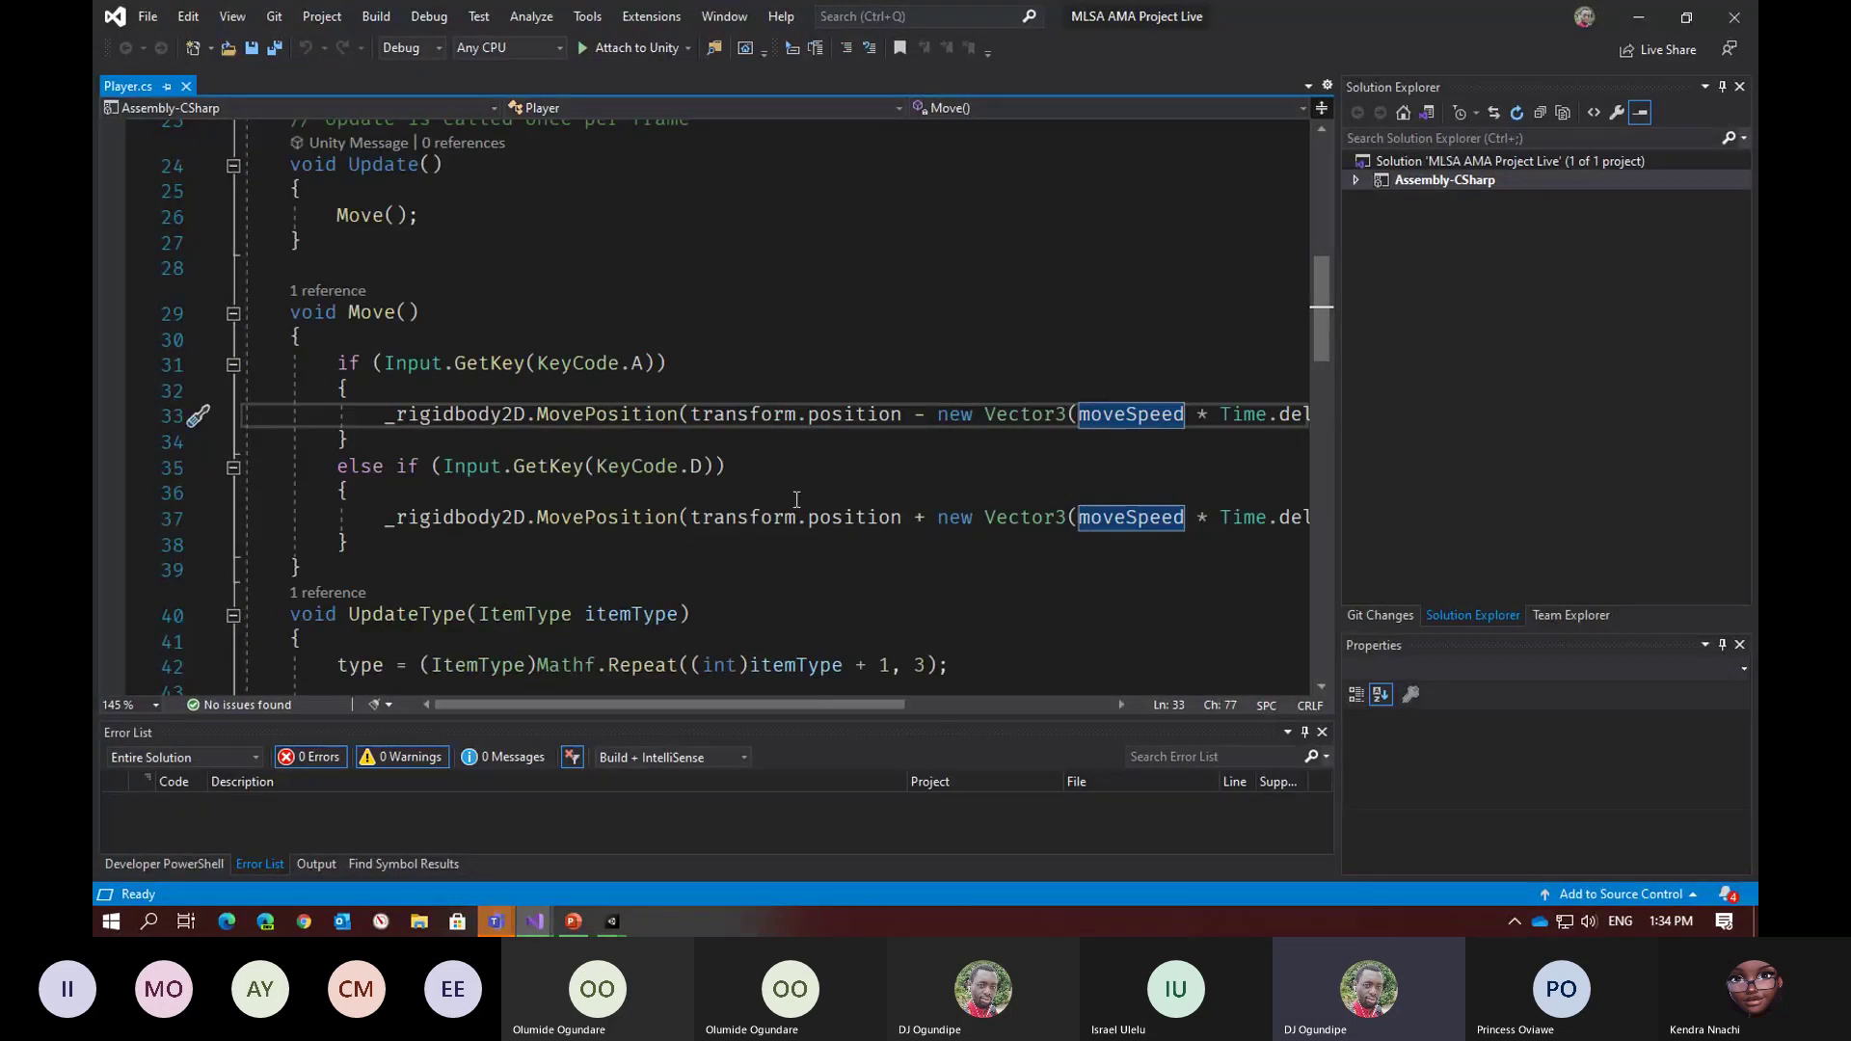
click(919, 517)
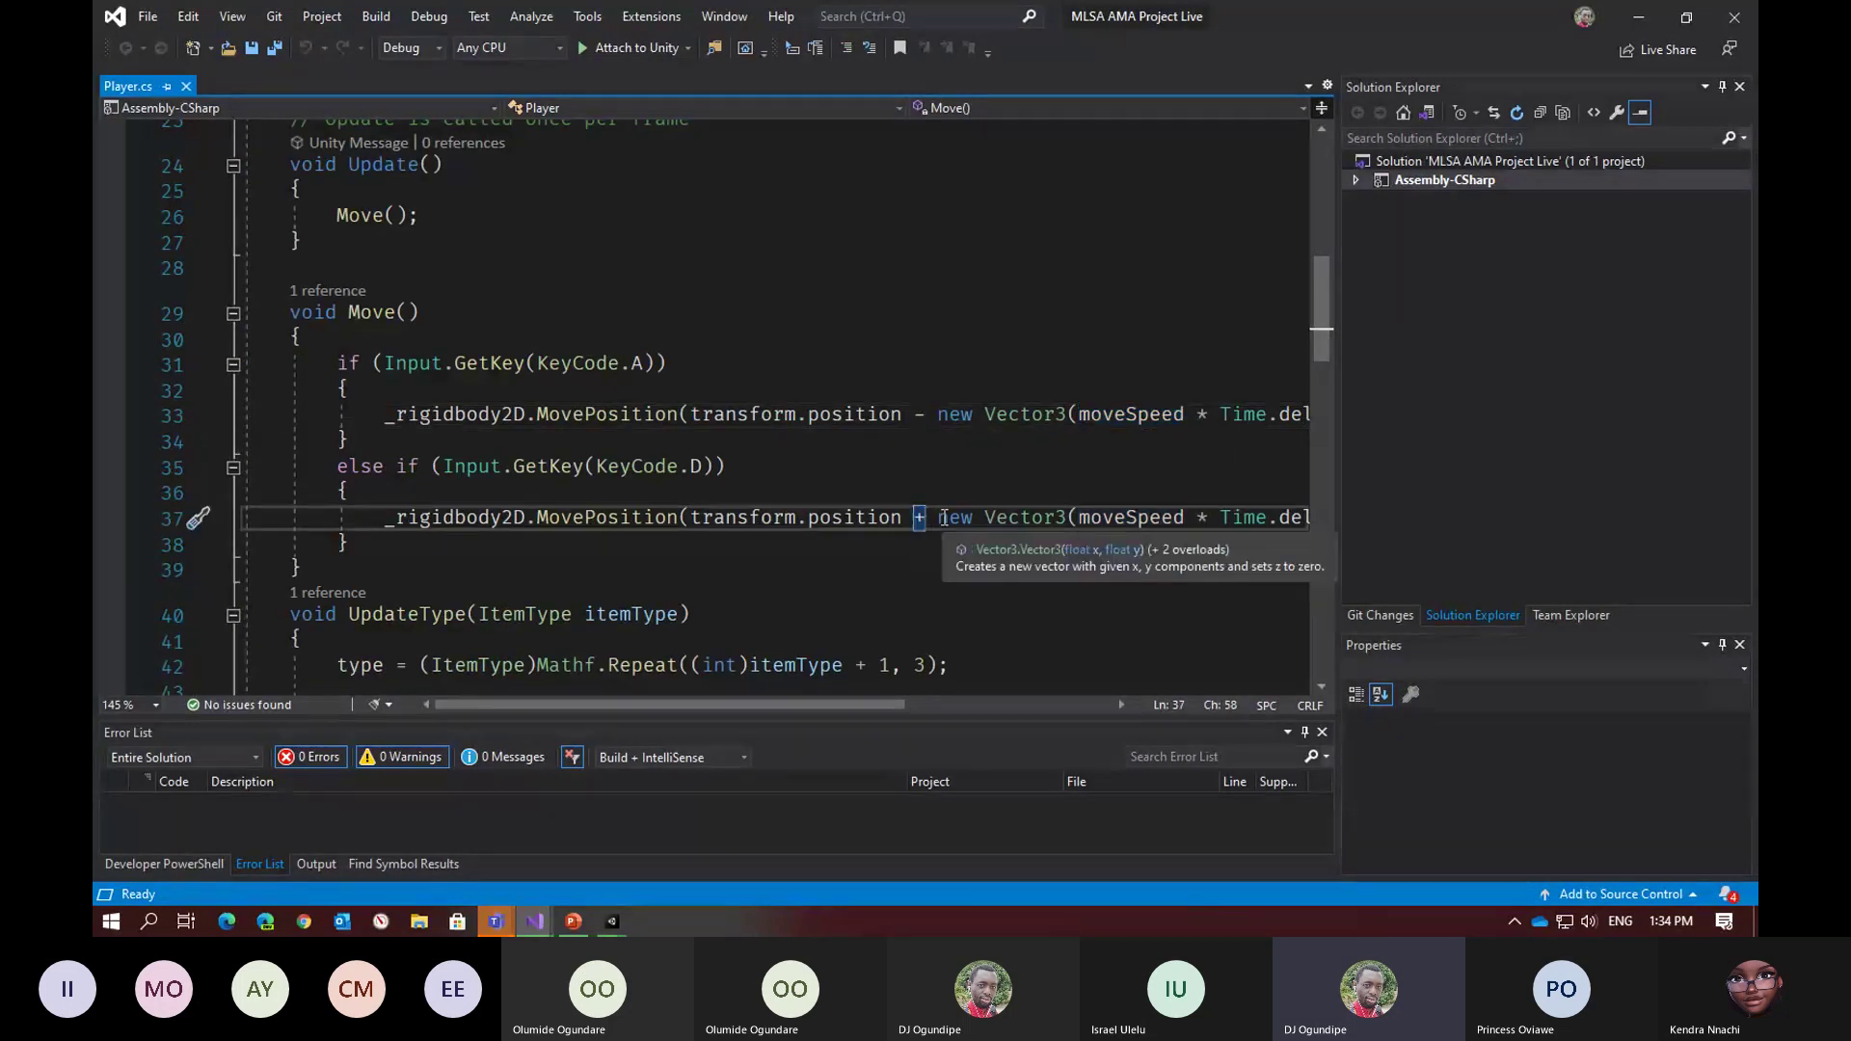
scroll(845, 486, down, 1)
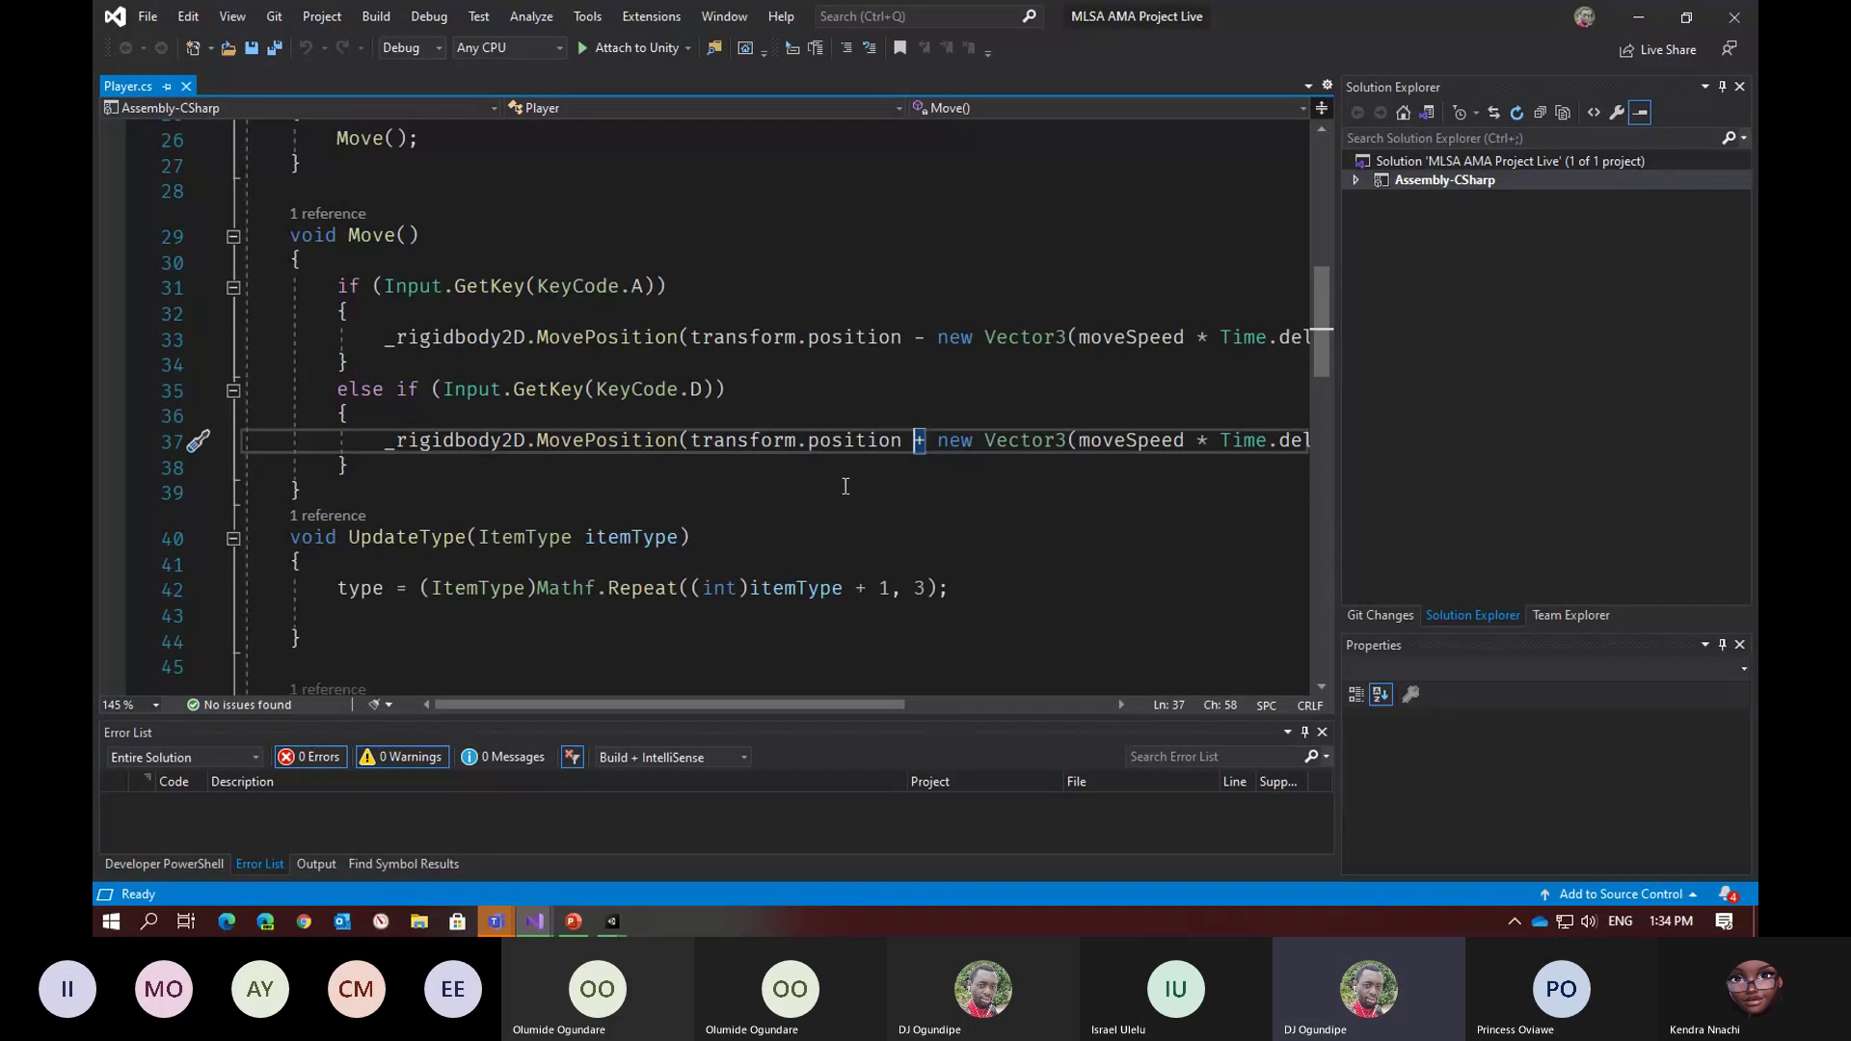
Examine the player's type field set to ItemType.Circle and the ItemType enum declared at the end of Player.cs
scroll(845, 487, down, 3)
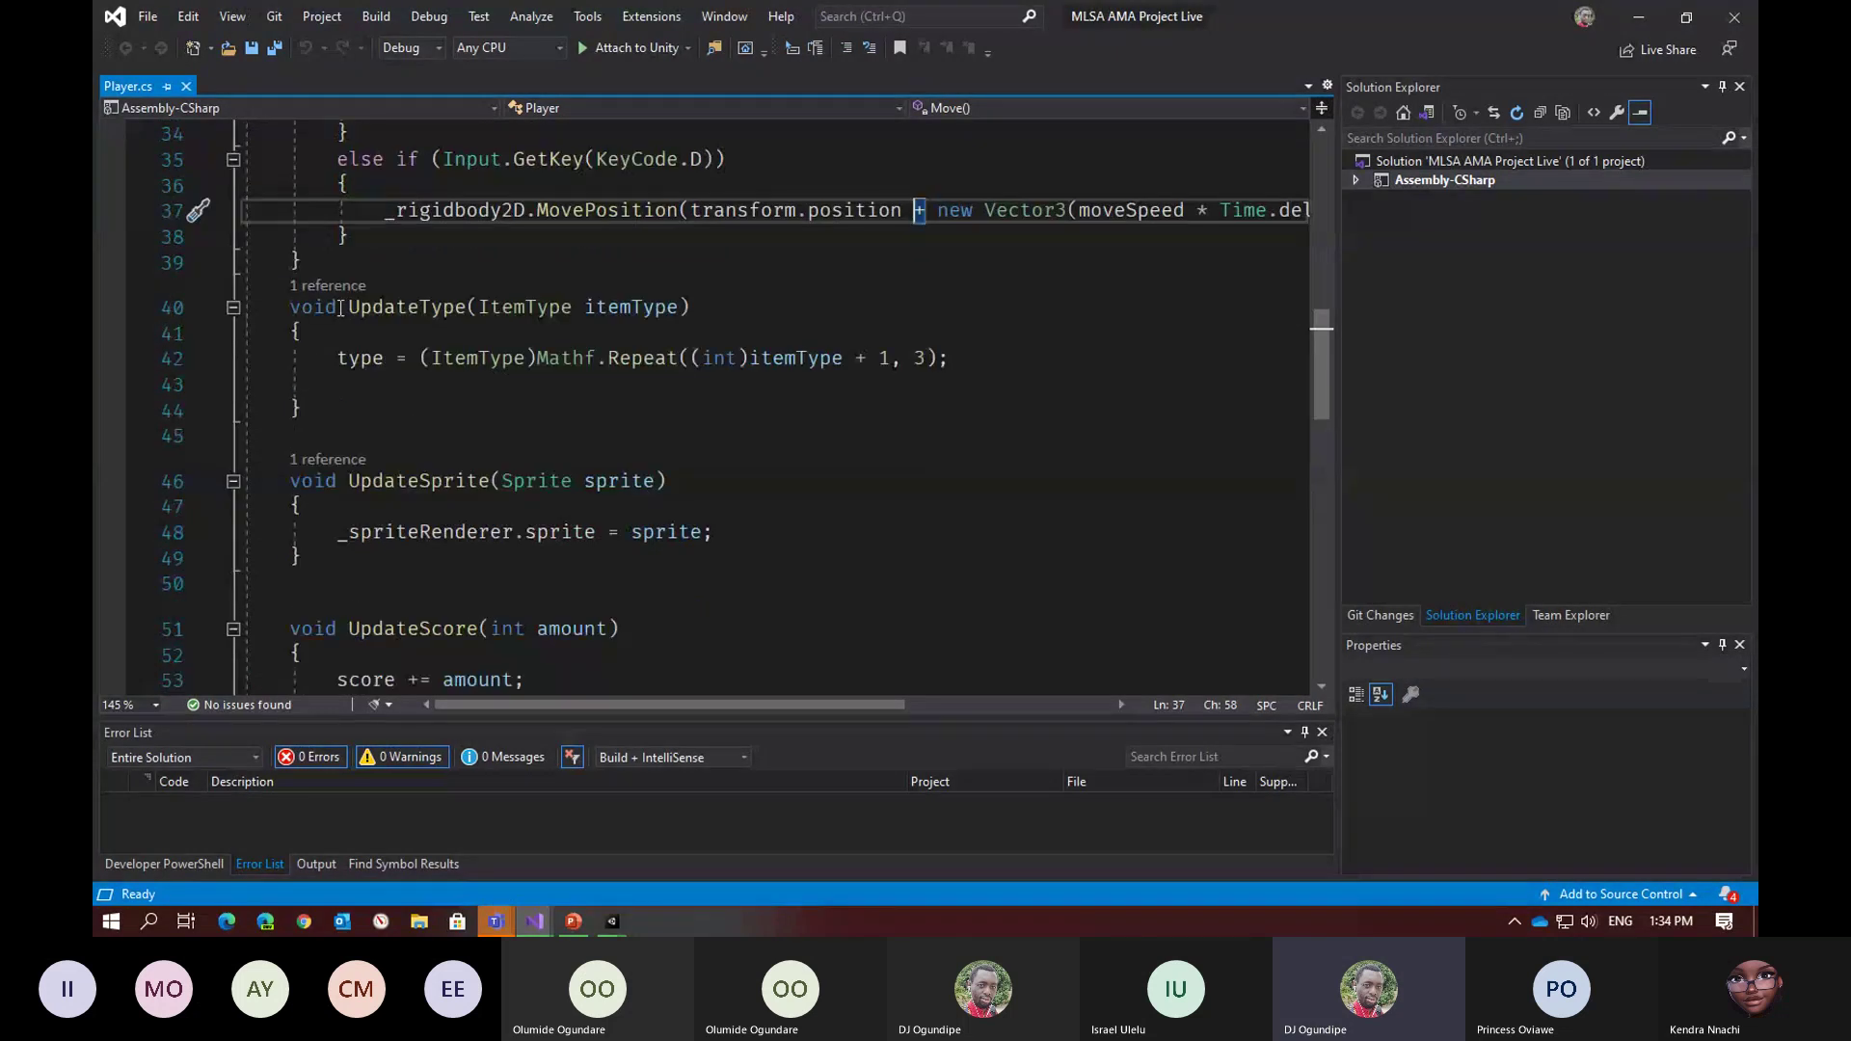
scroll(489, 390, up, 6)
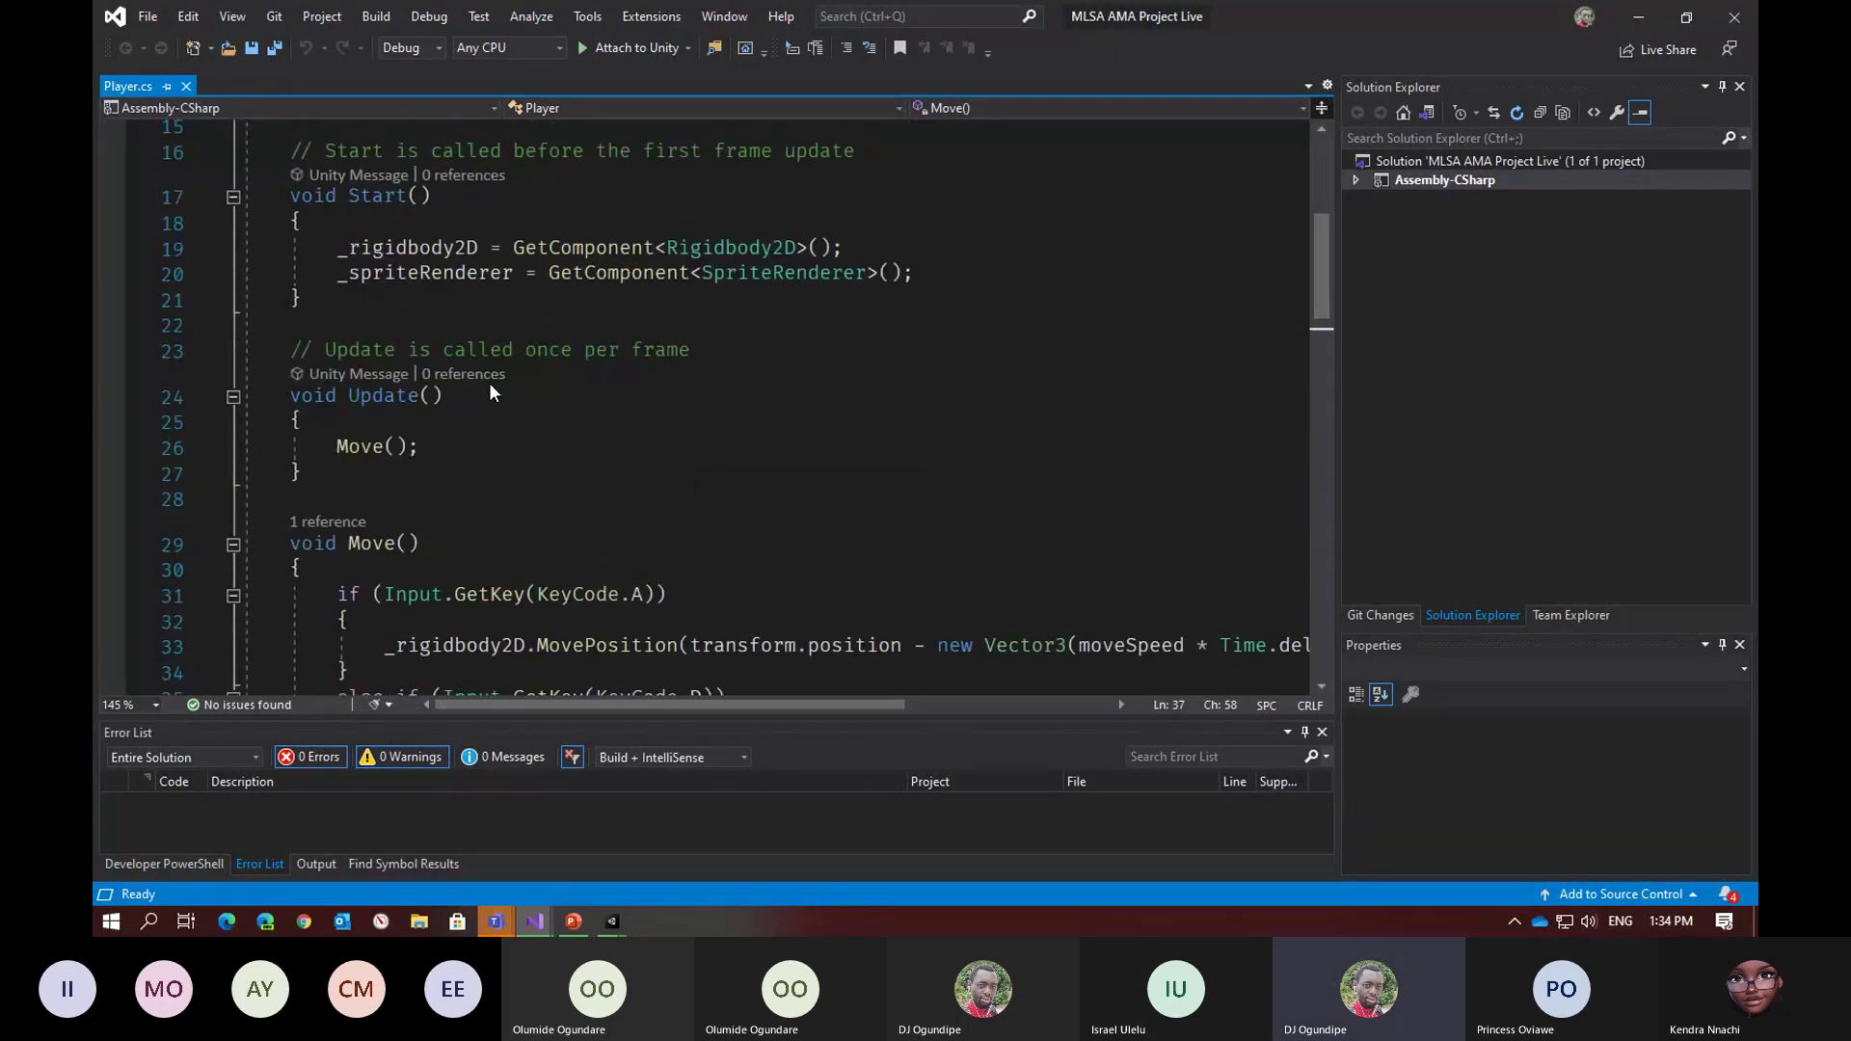
scroll(489, 384, up, 4)
click(762, 356)
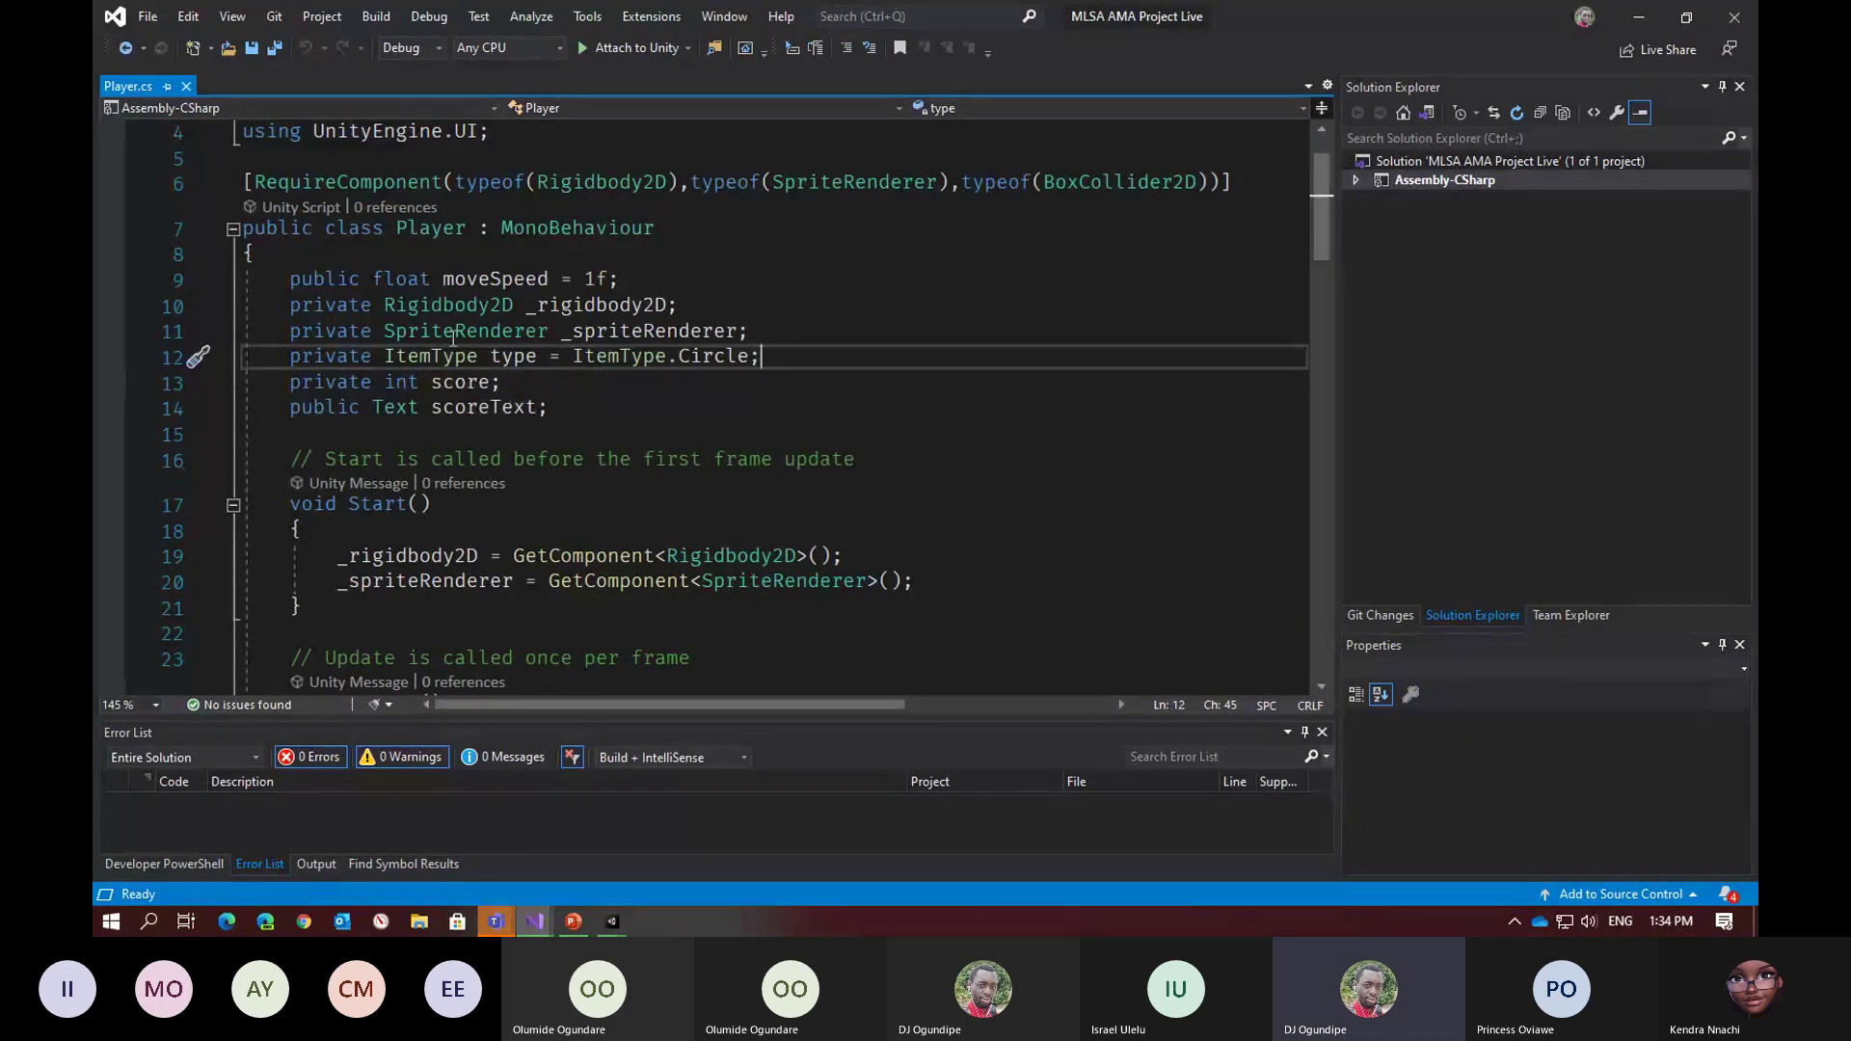
scroll(936, 469, down, 5)
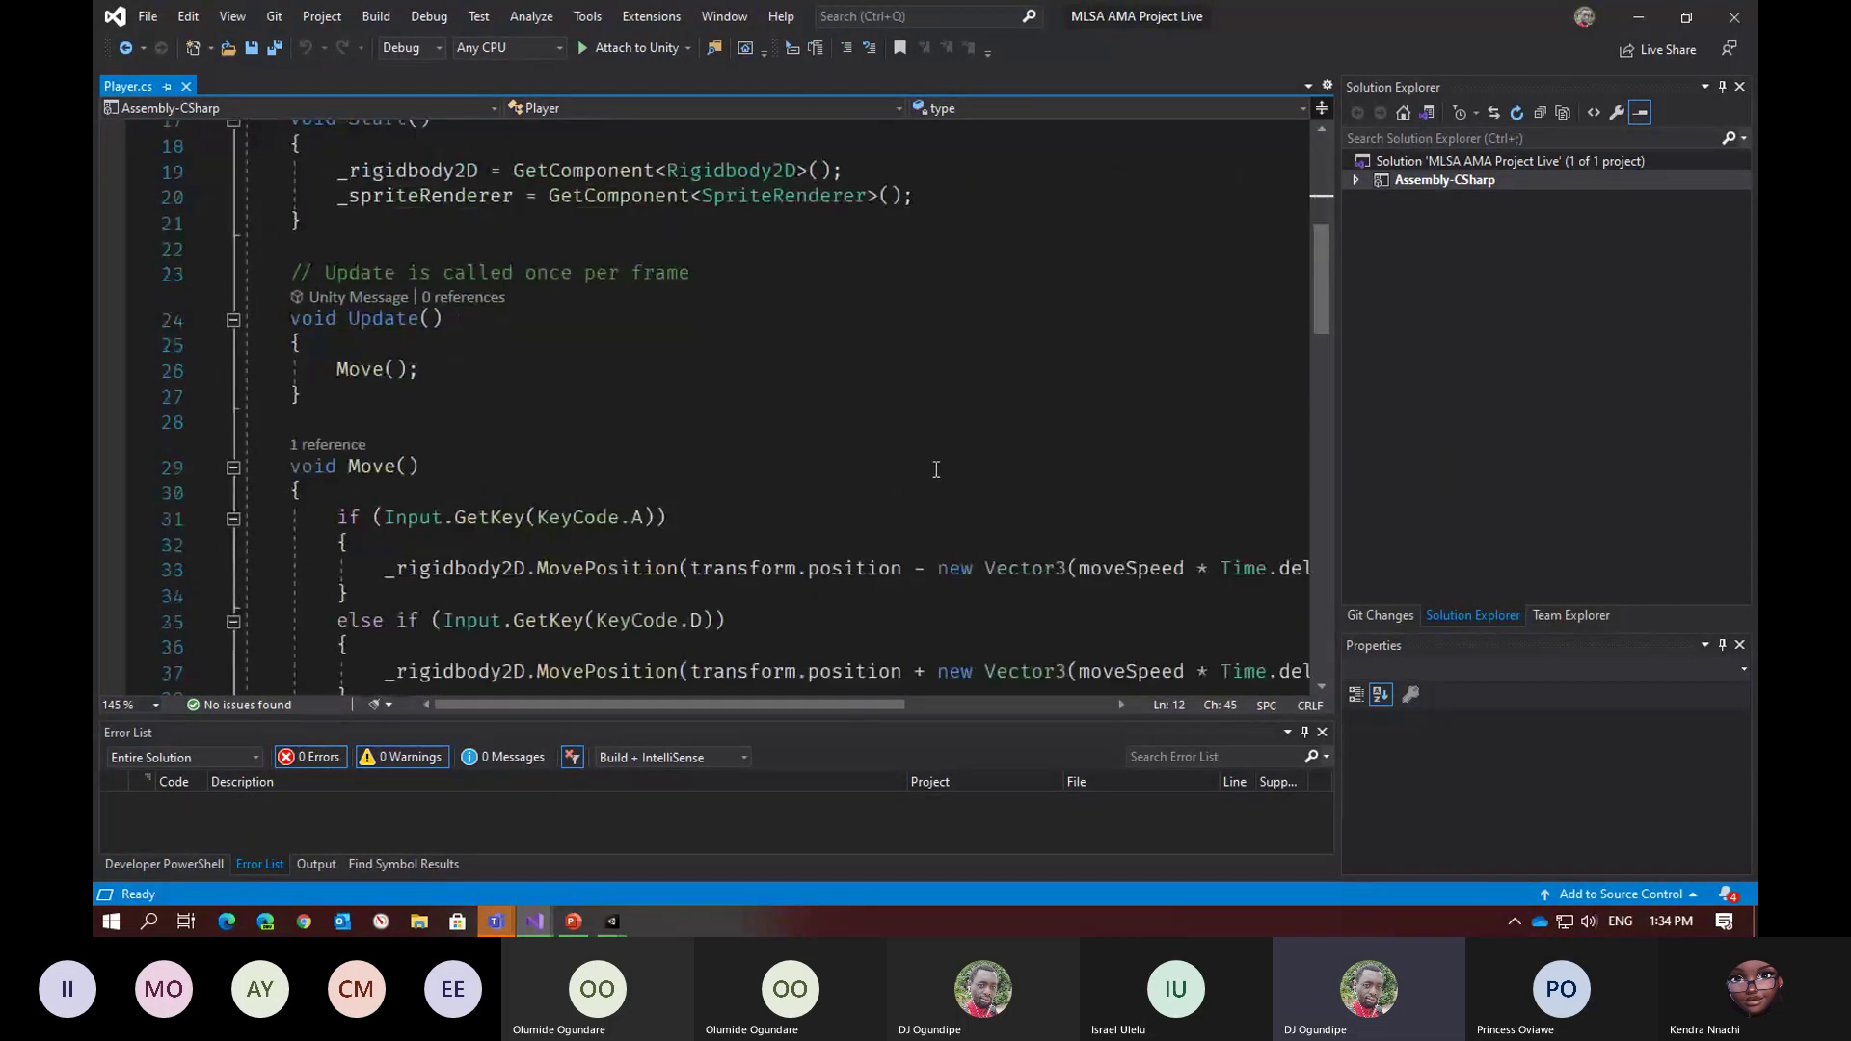
scroll(936, 470, down, 10)
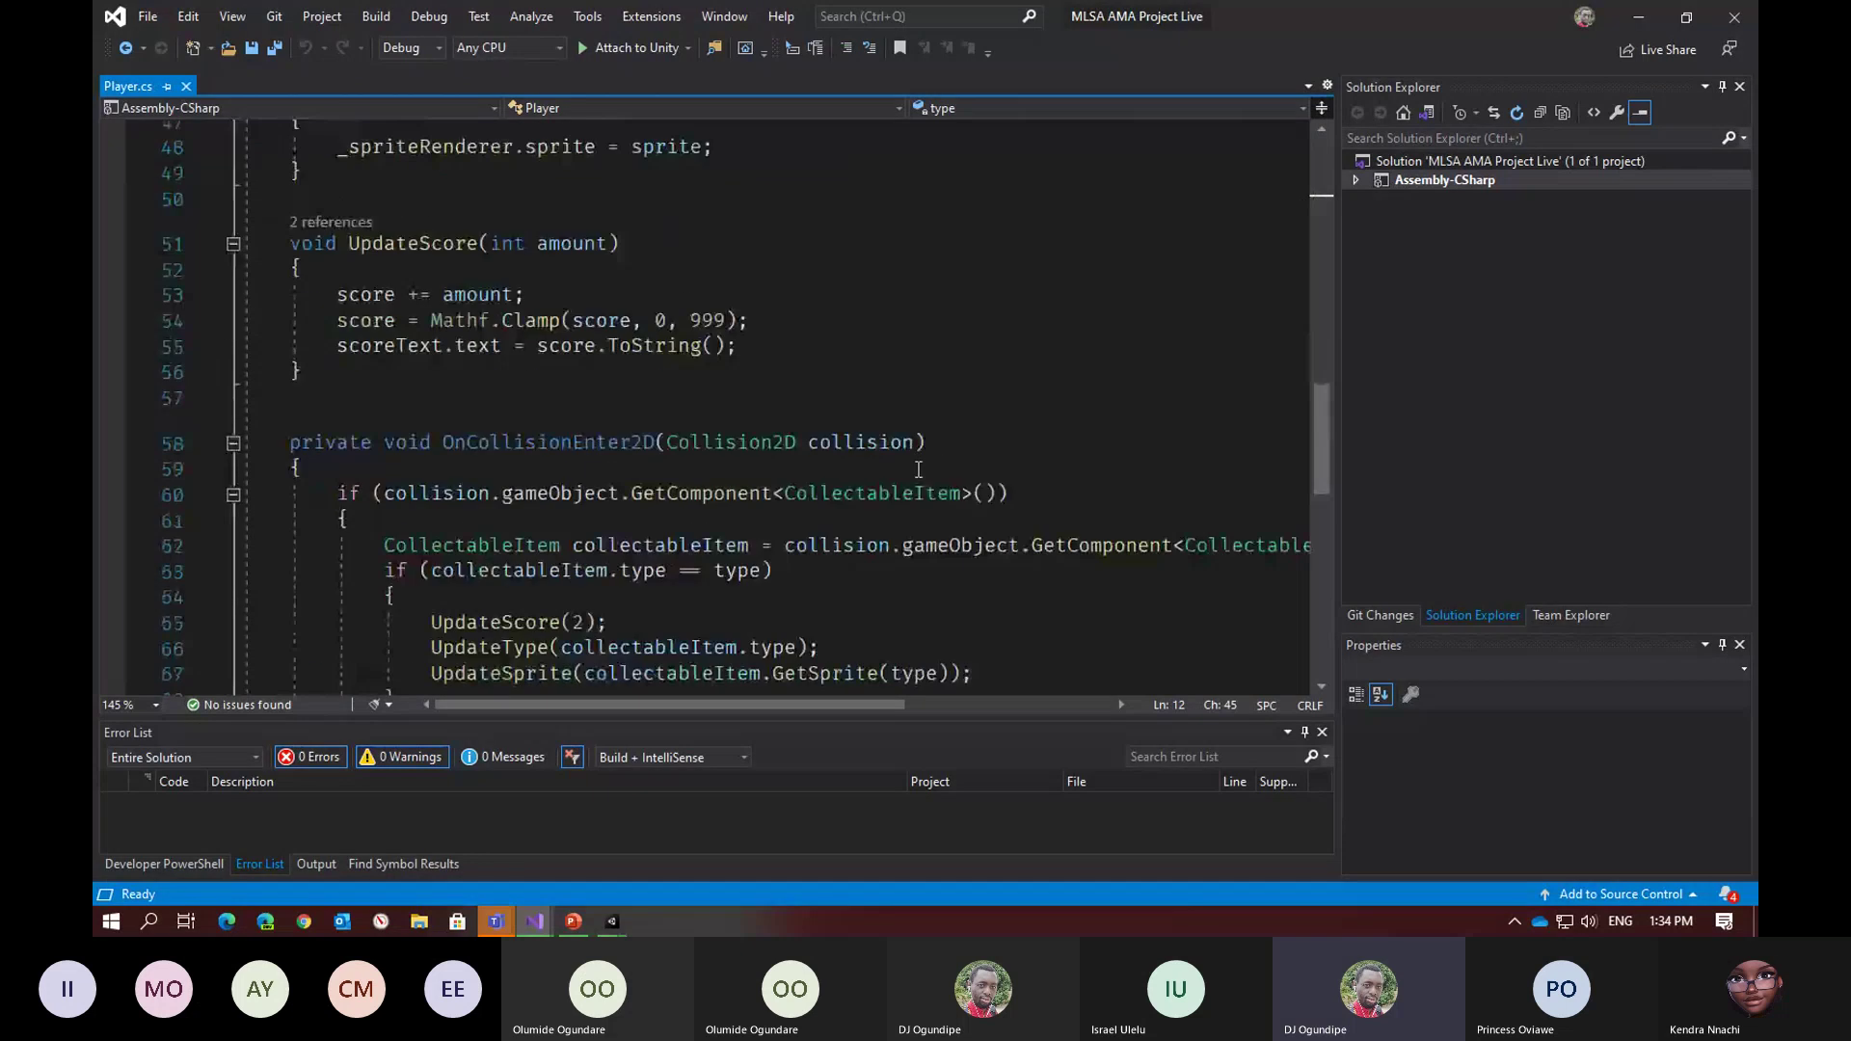
scroll(919, 469, down, 10)
scroll(627, 414, up, 2)
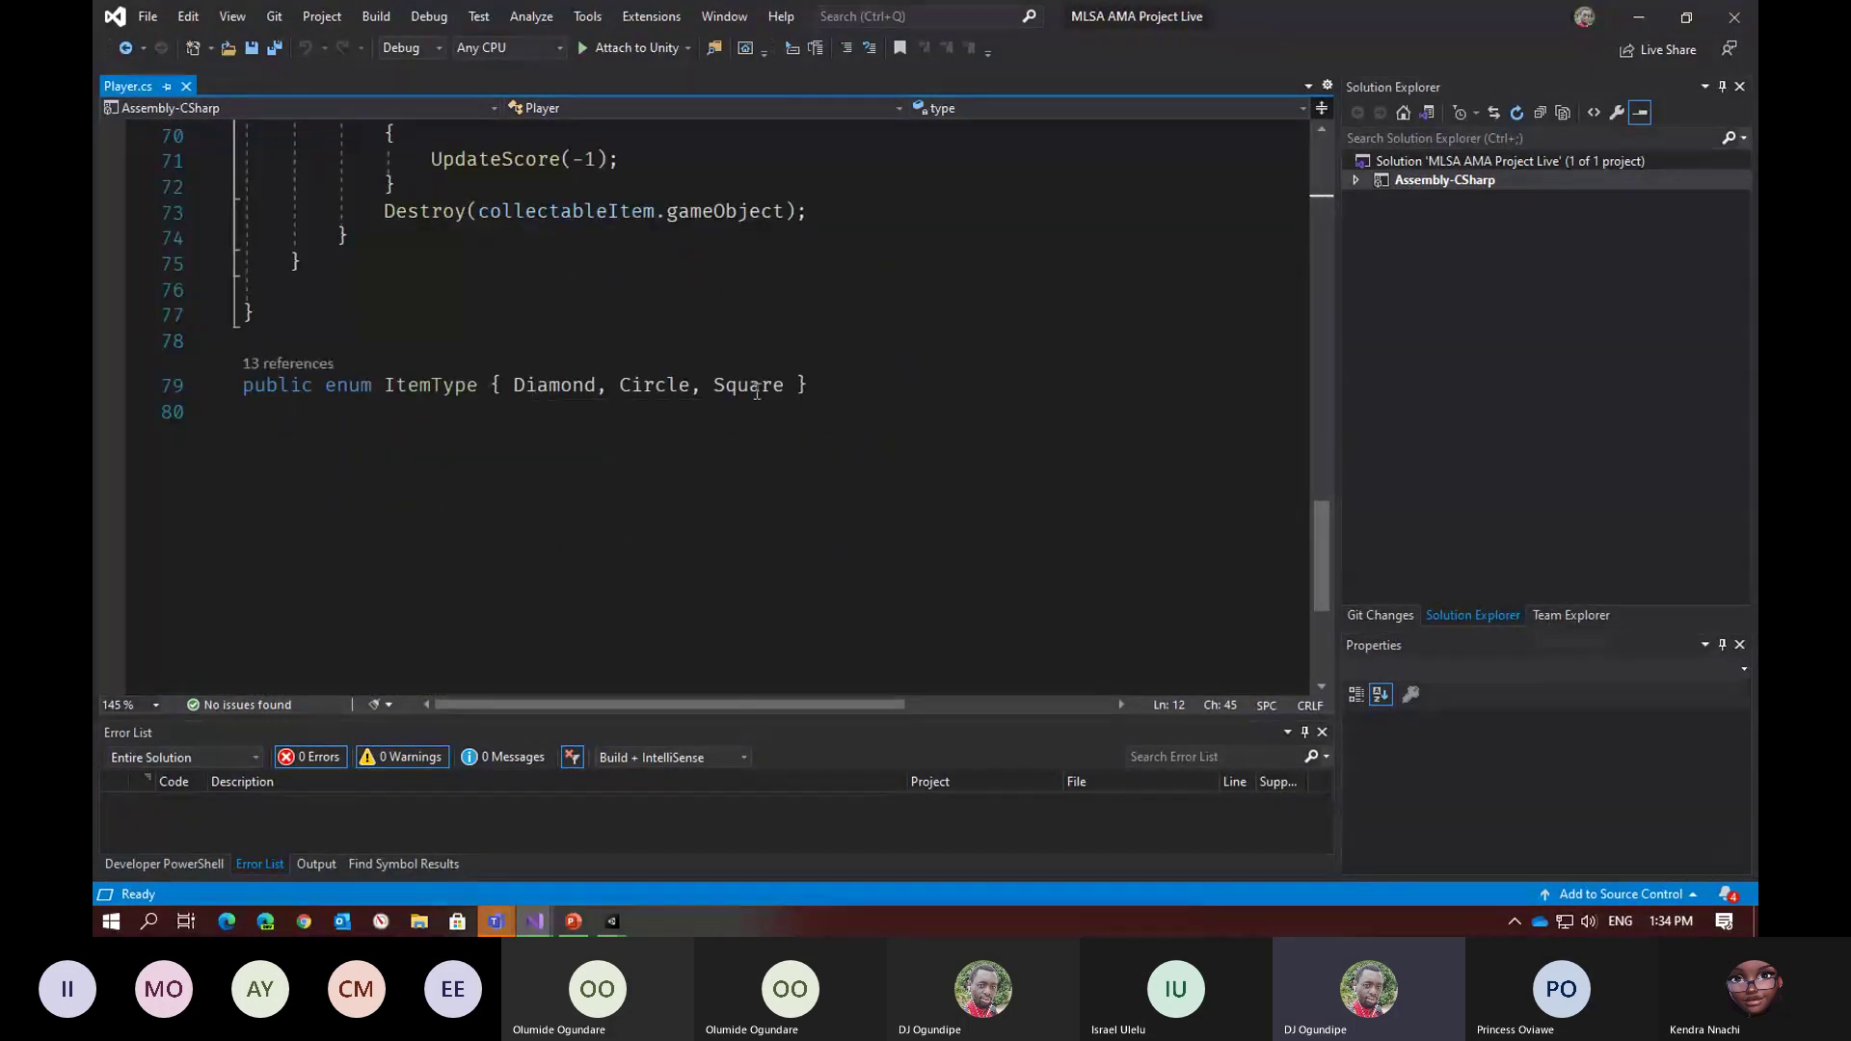
scroll(771, 399, up, 3)
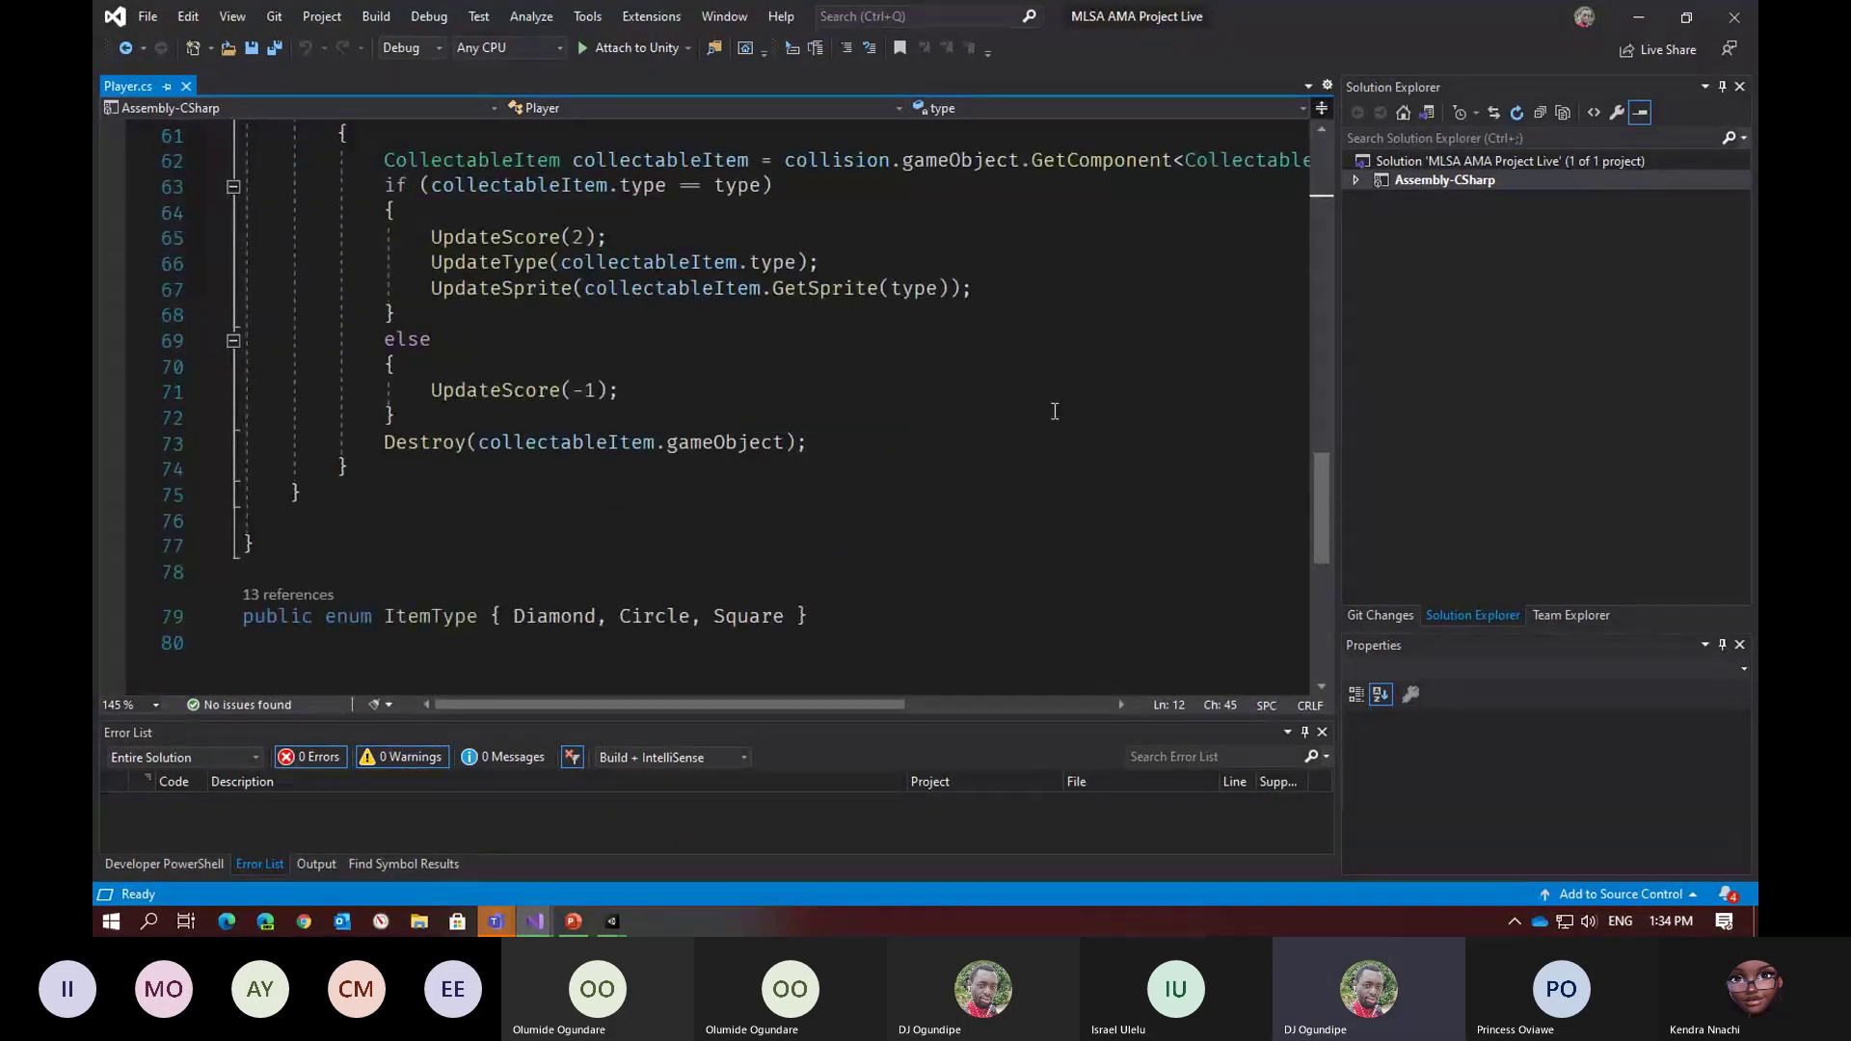
Examine the OnCollisionEnter2D method and its GetComponent<CollectableItem> condition on the collided game object
scroll(1055, 410, up, 4)
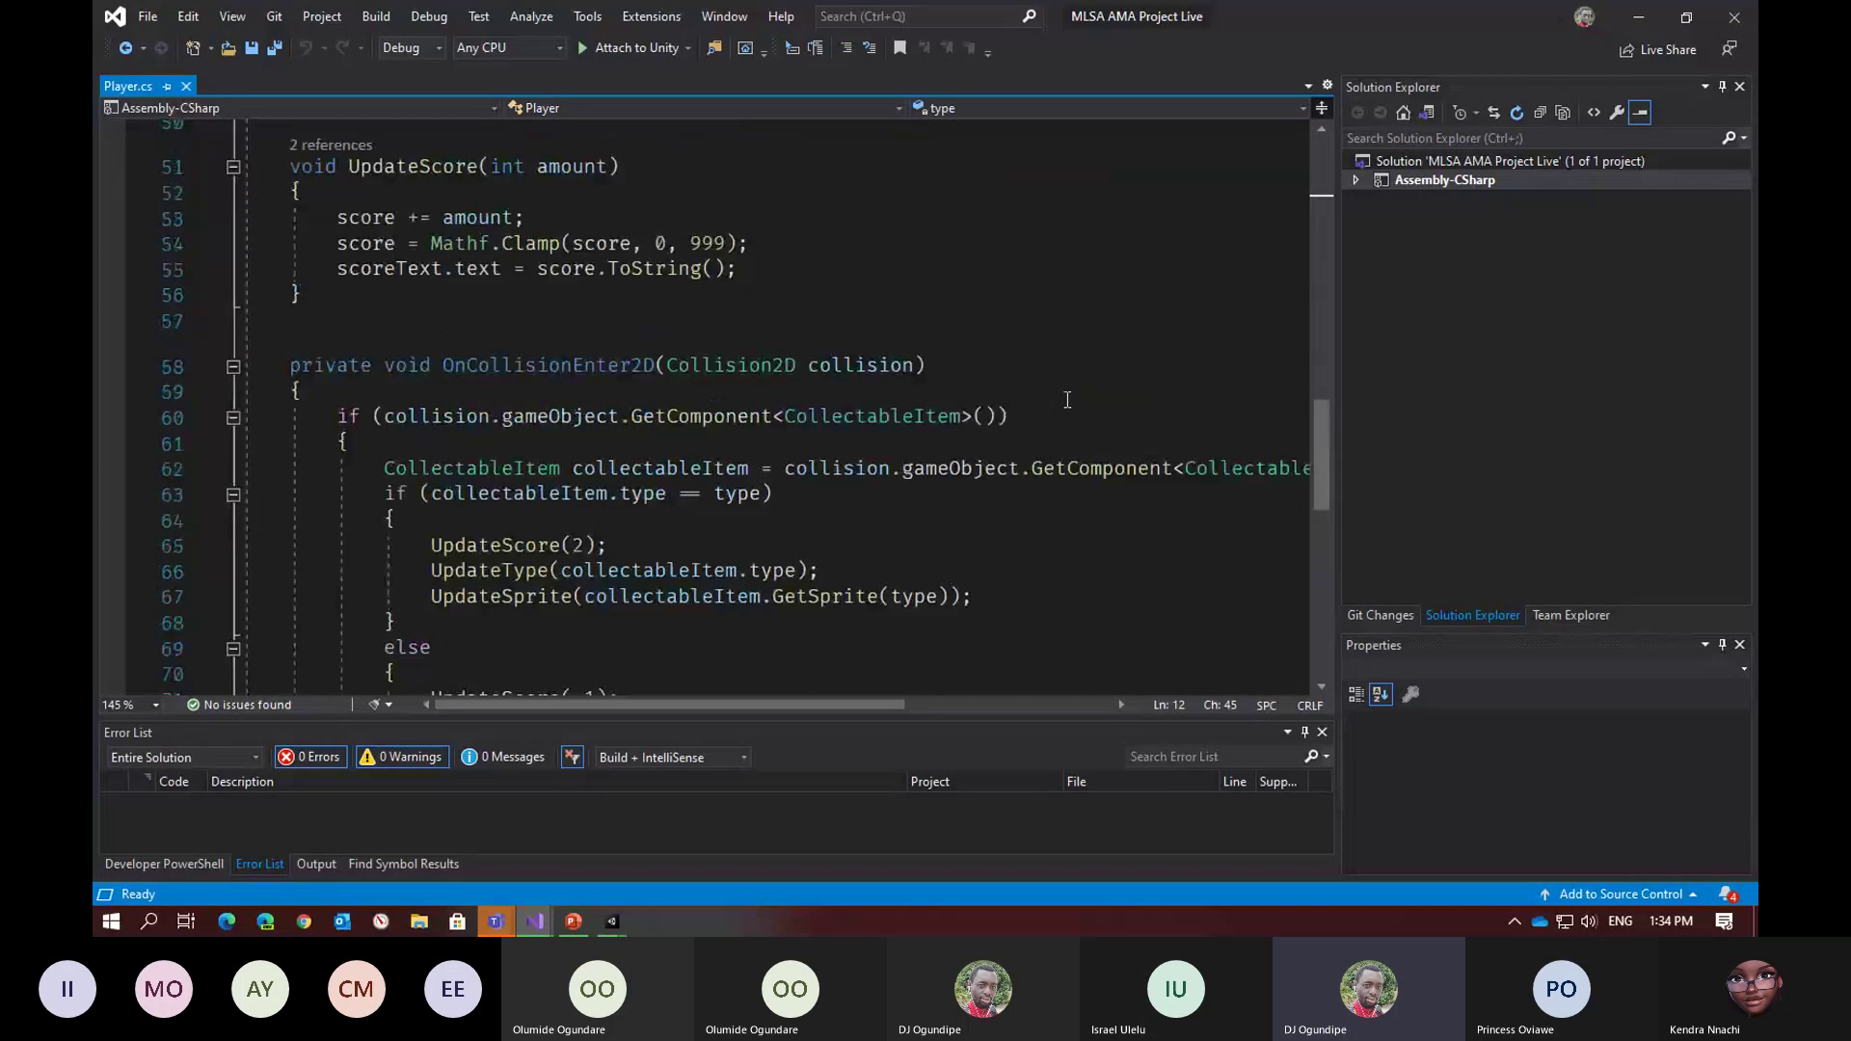
click(466, 365)
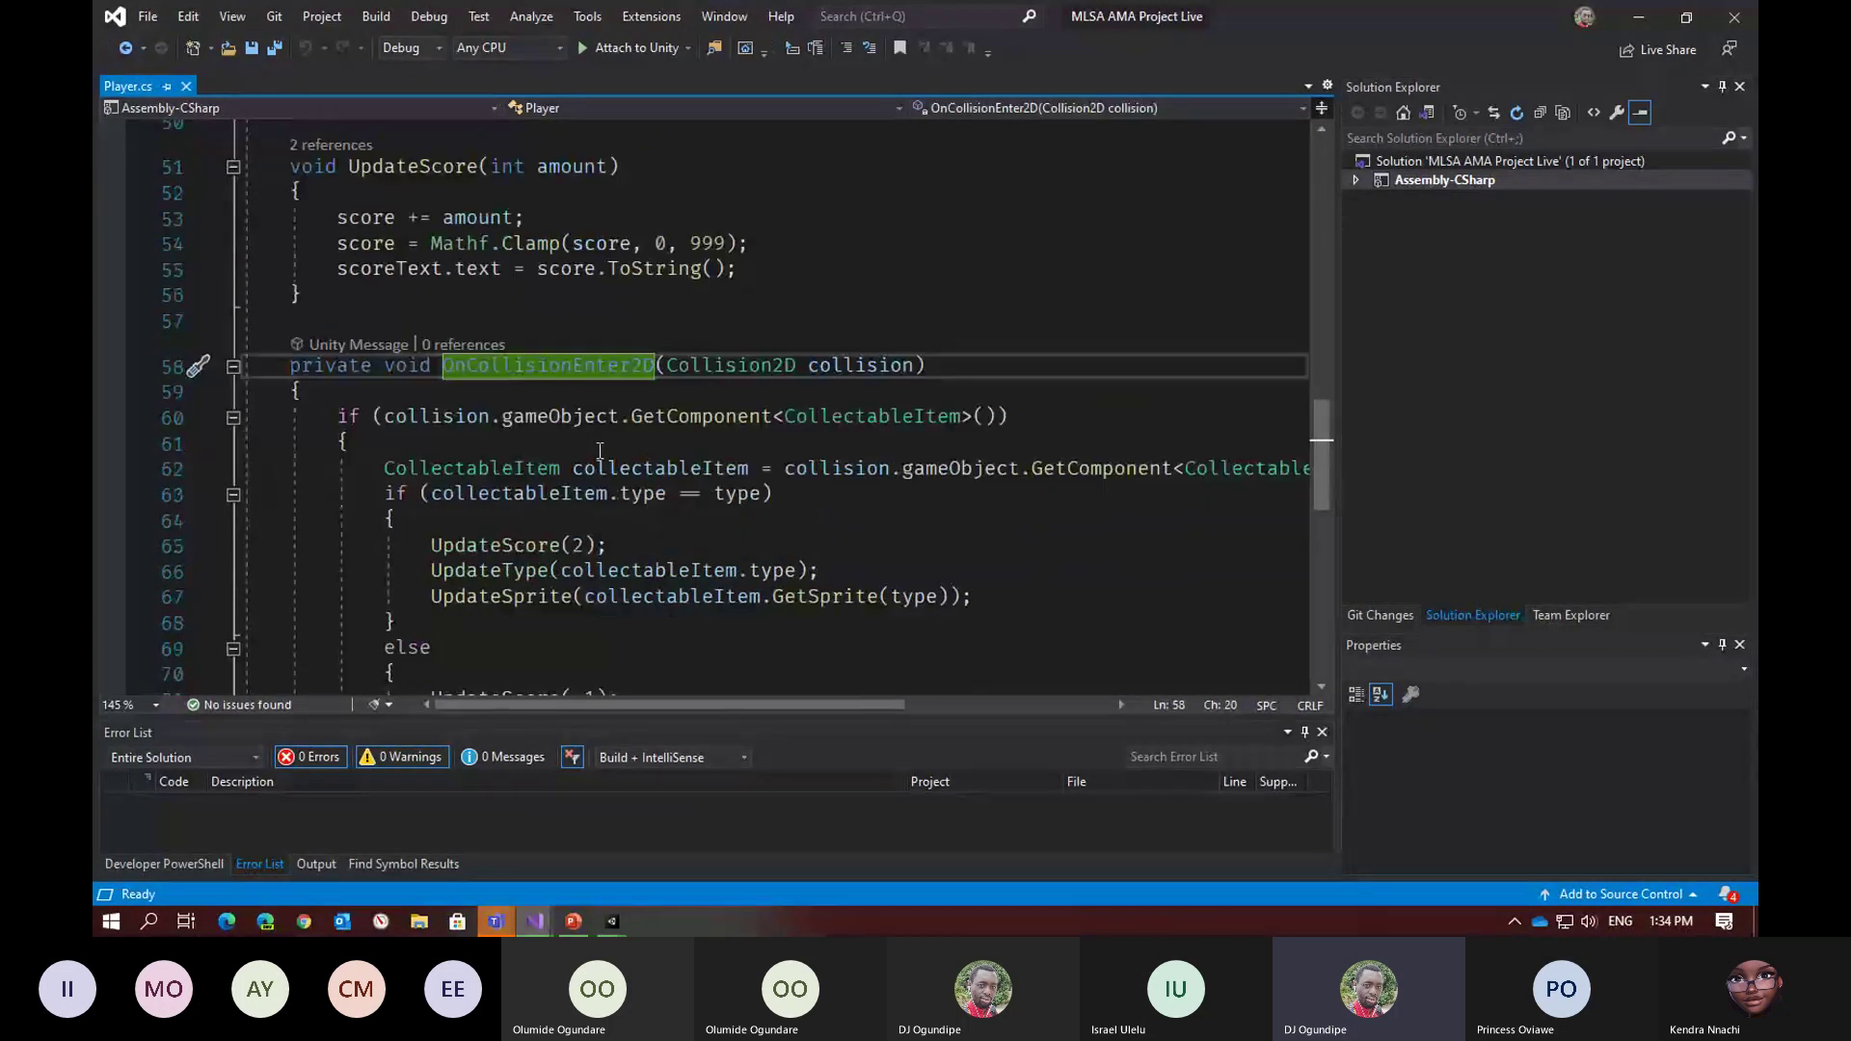
scroll(598, 450, down, 2)
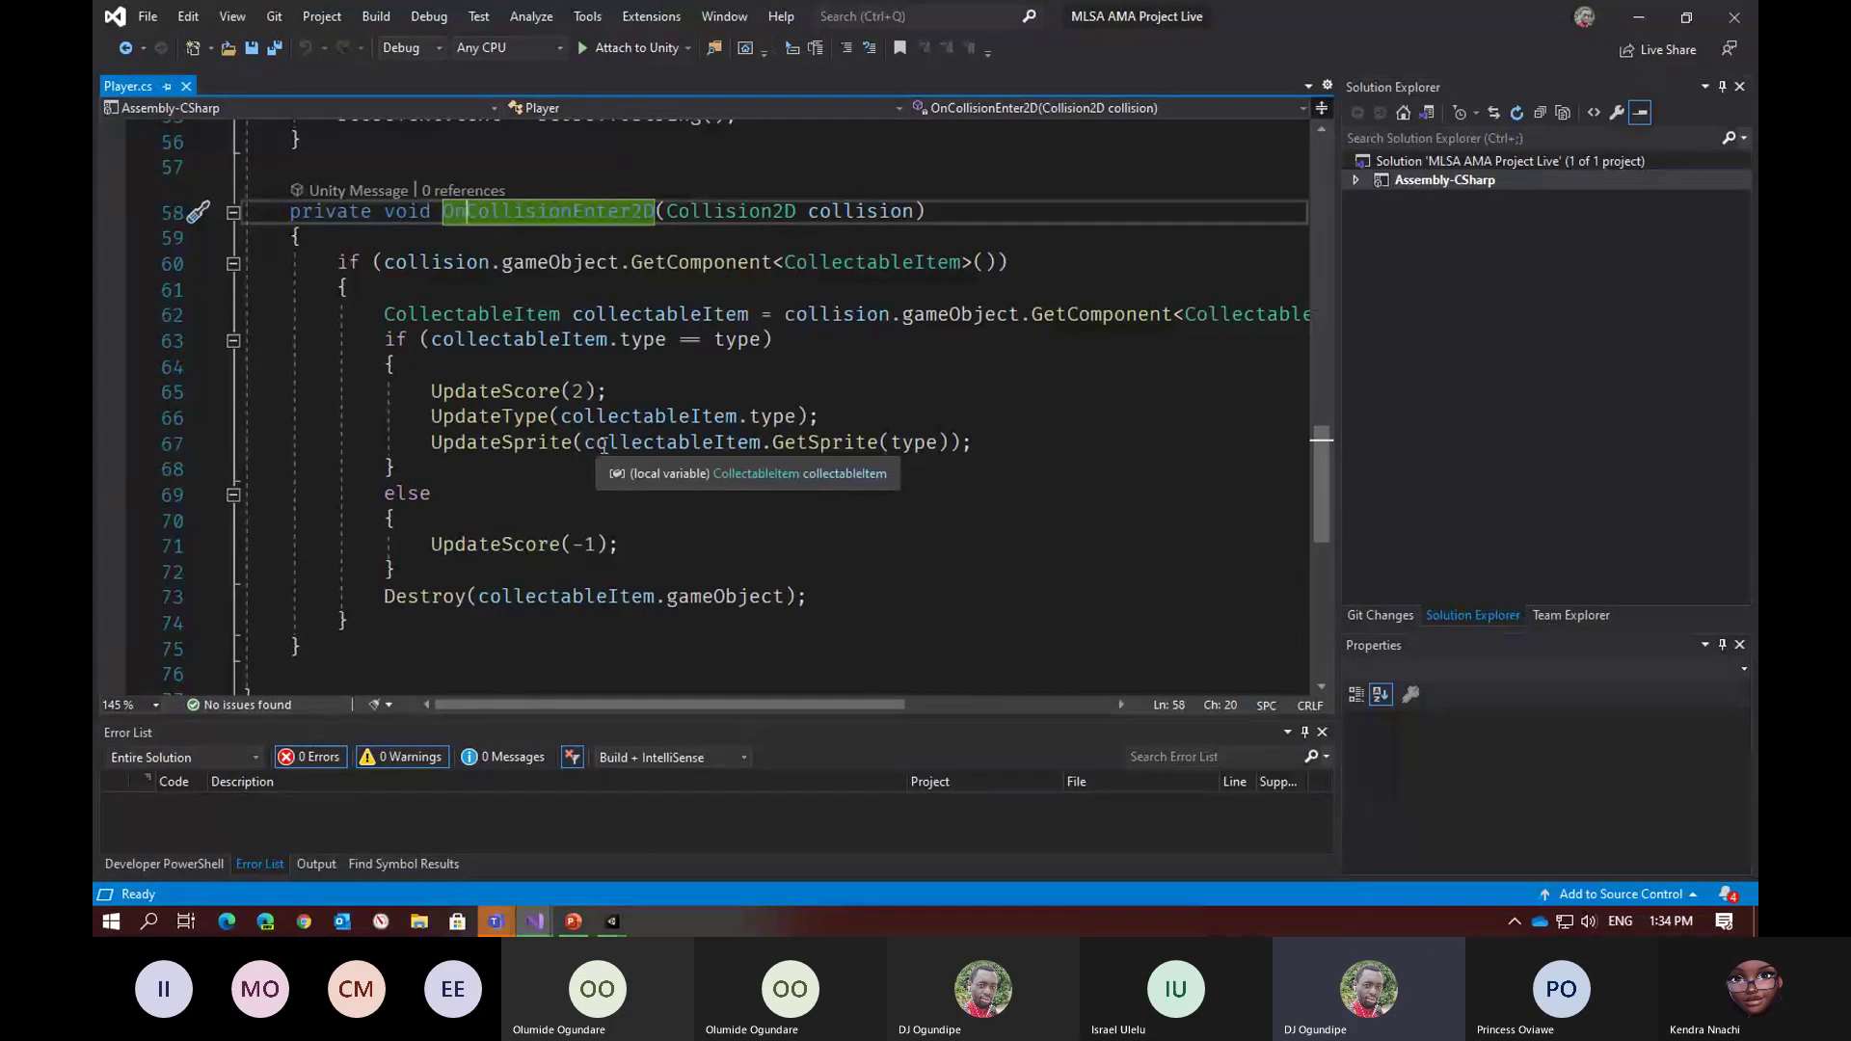
click(526, 265)
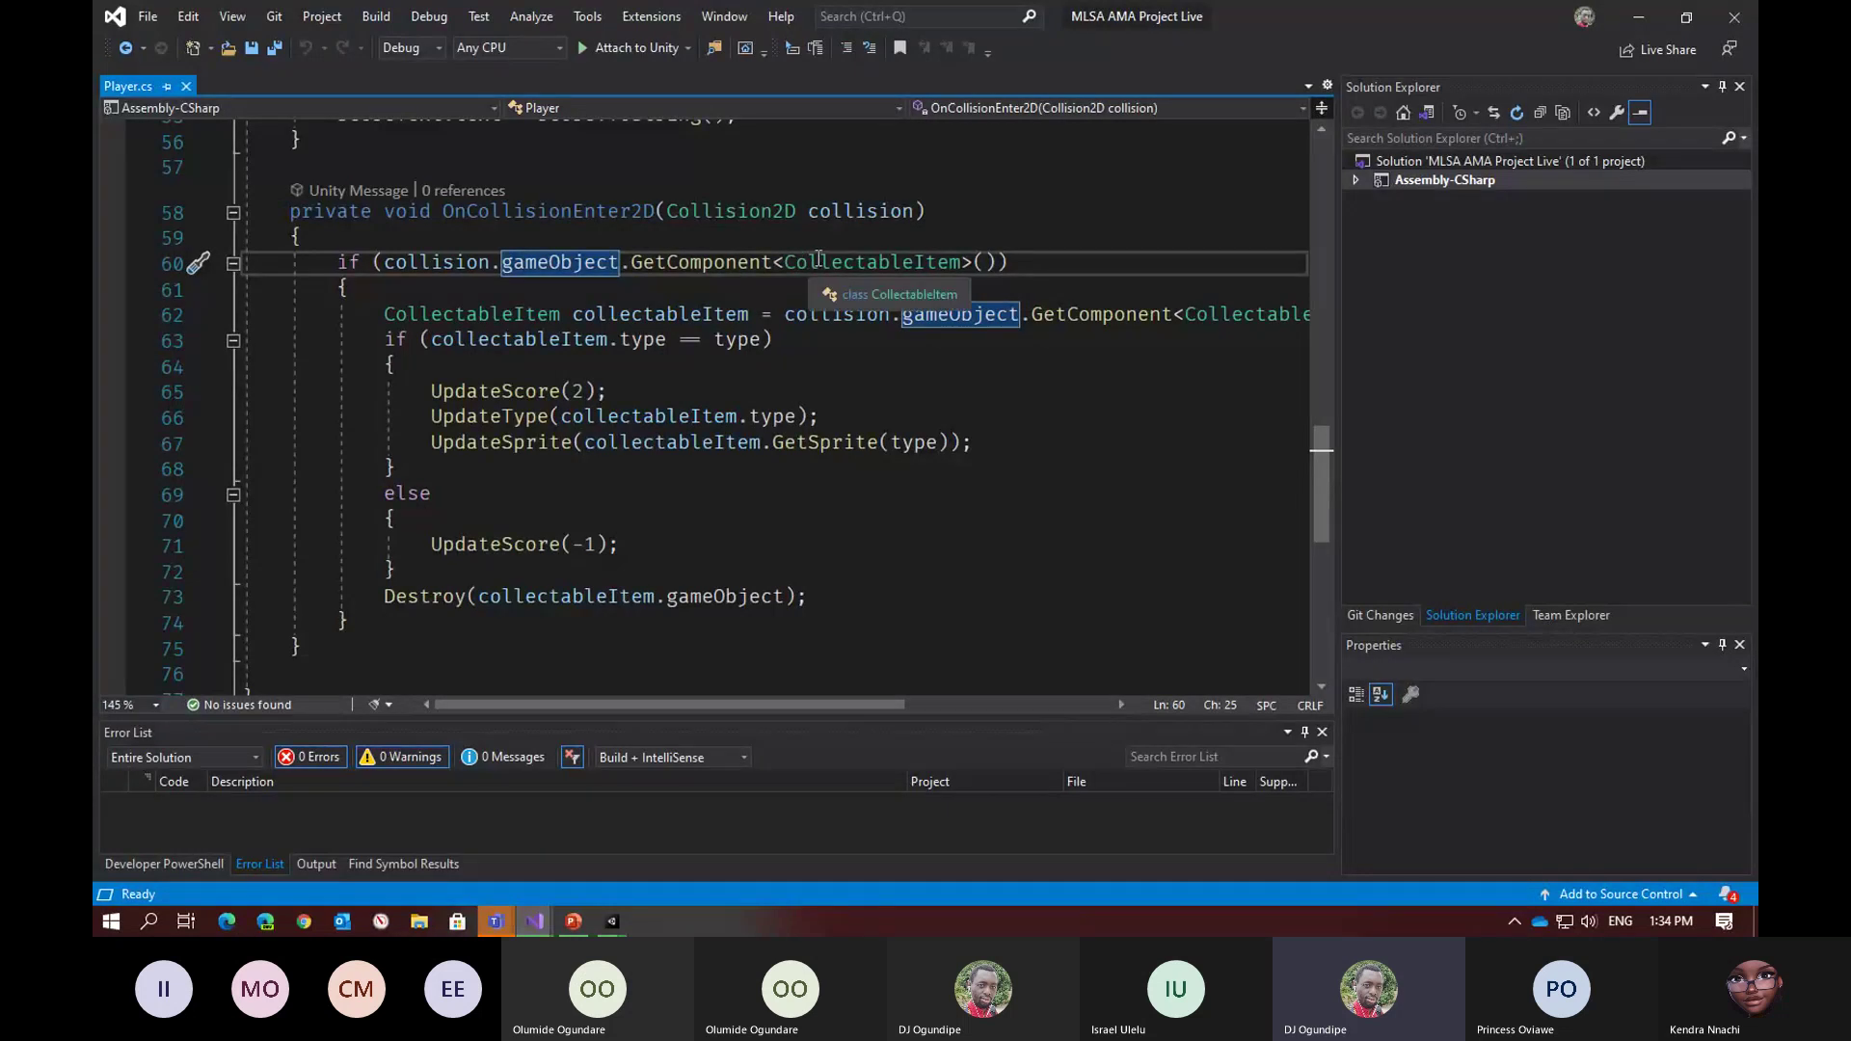
click(818, 261)
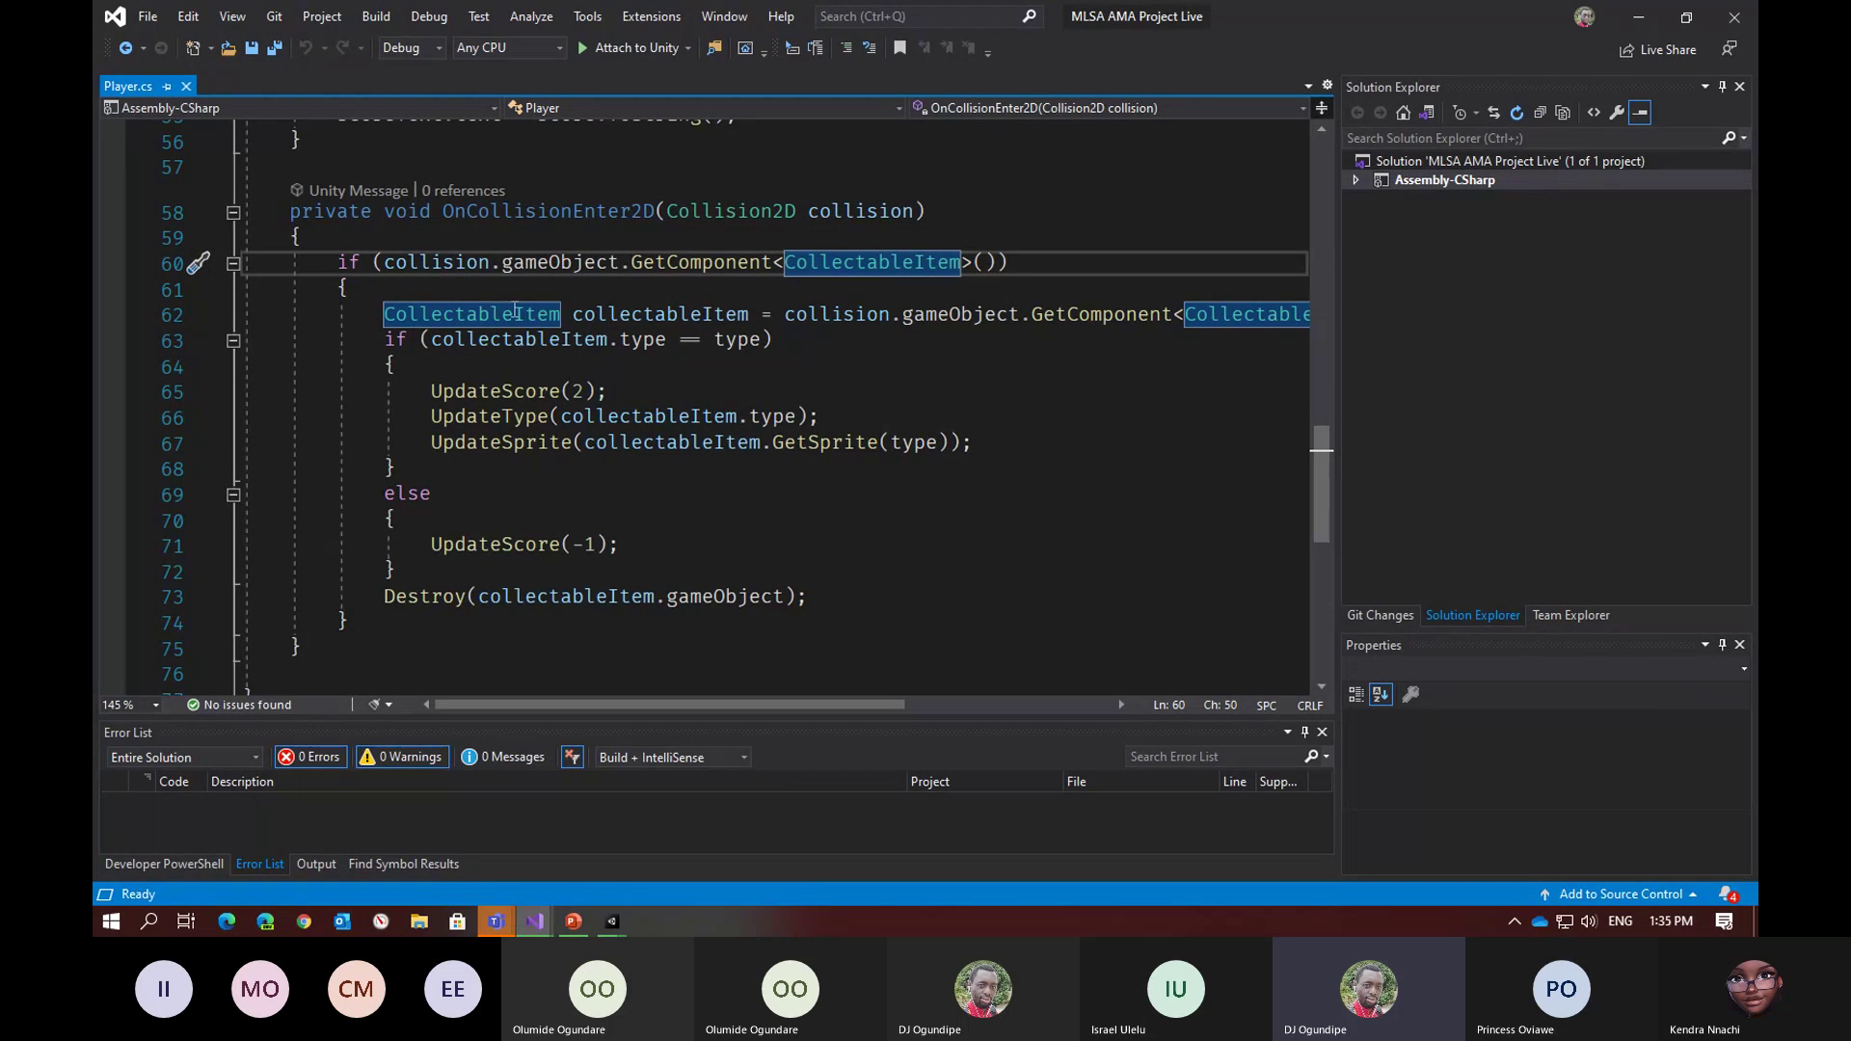
Examine the collectableItem variable and the condition comparing its type with the player's type
click(648, 318)
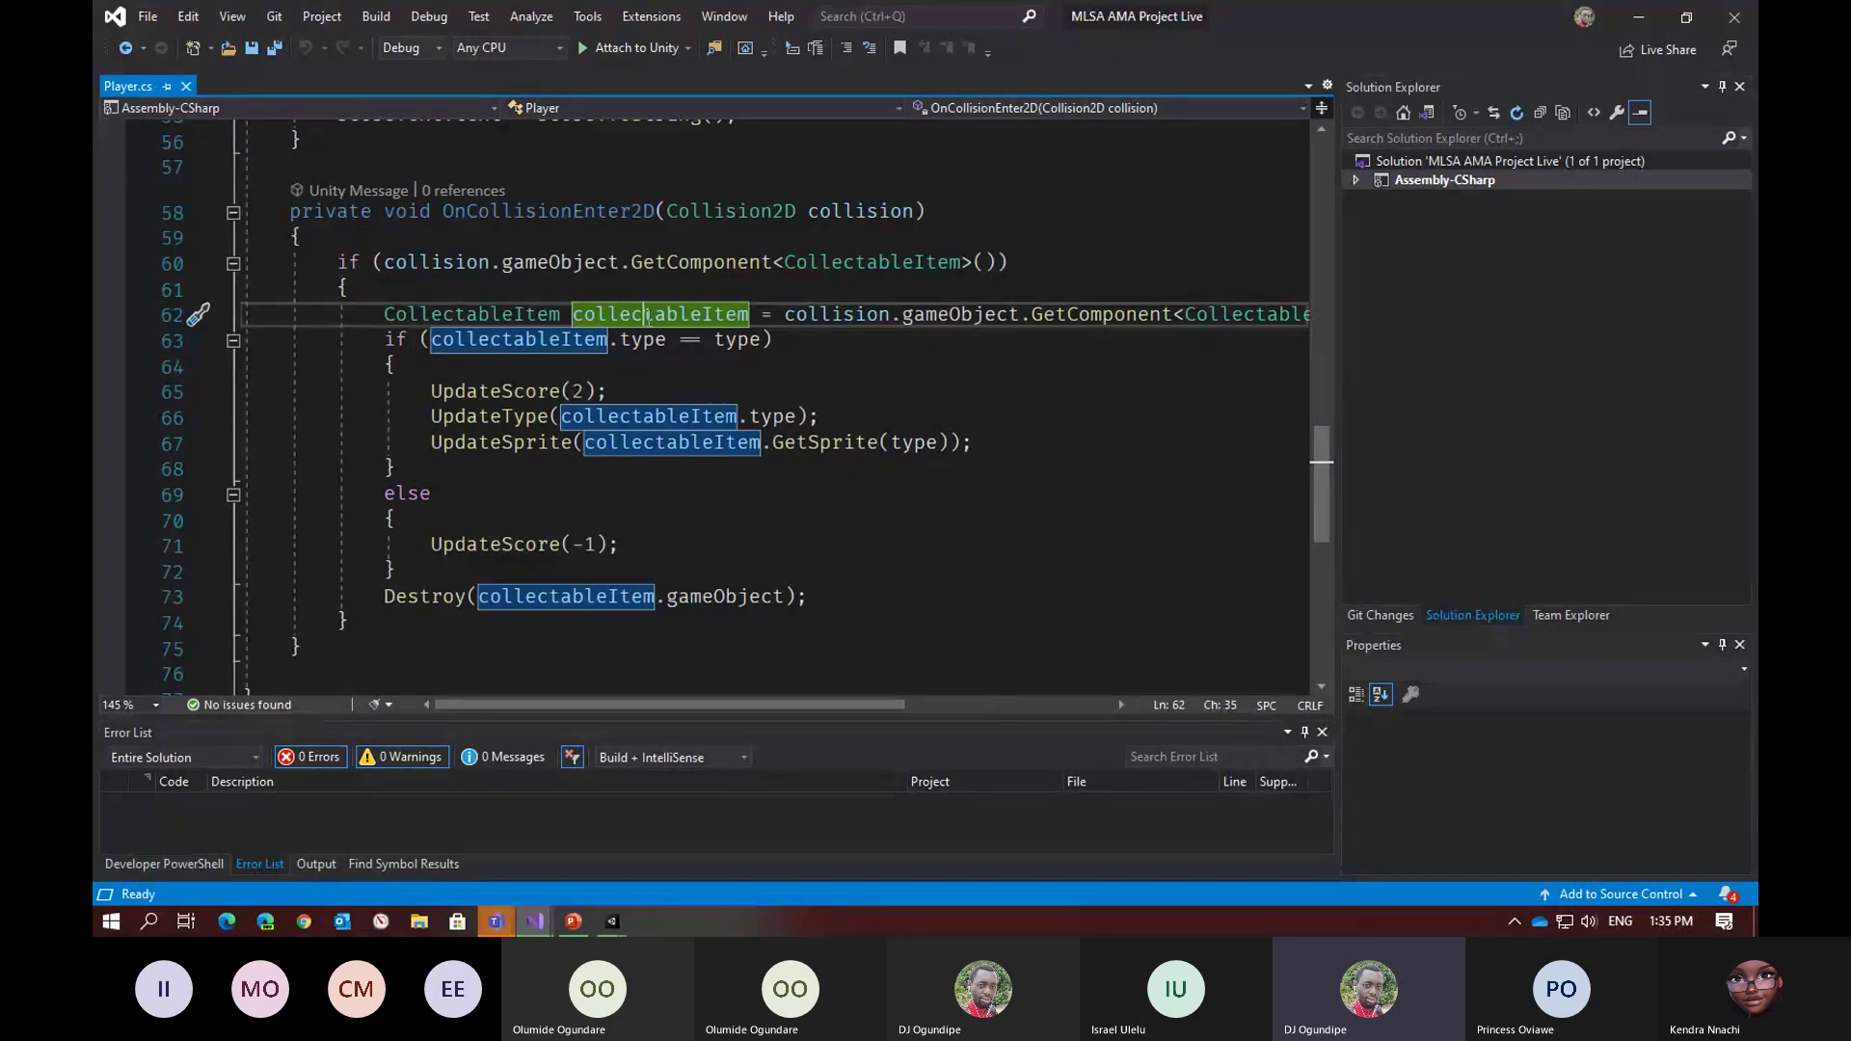
key(Left)
click(445, 315)
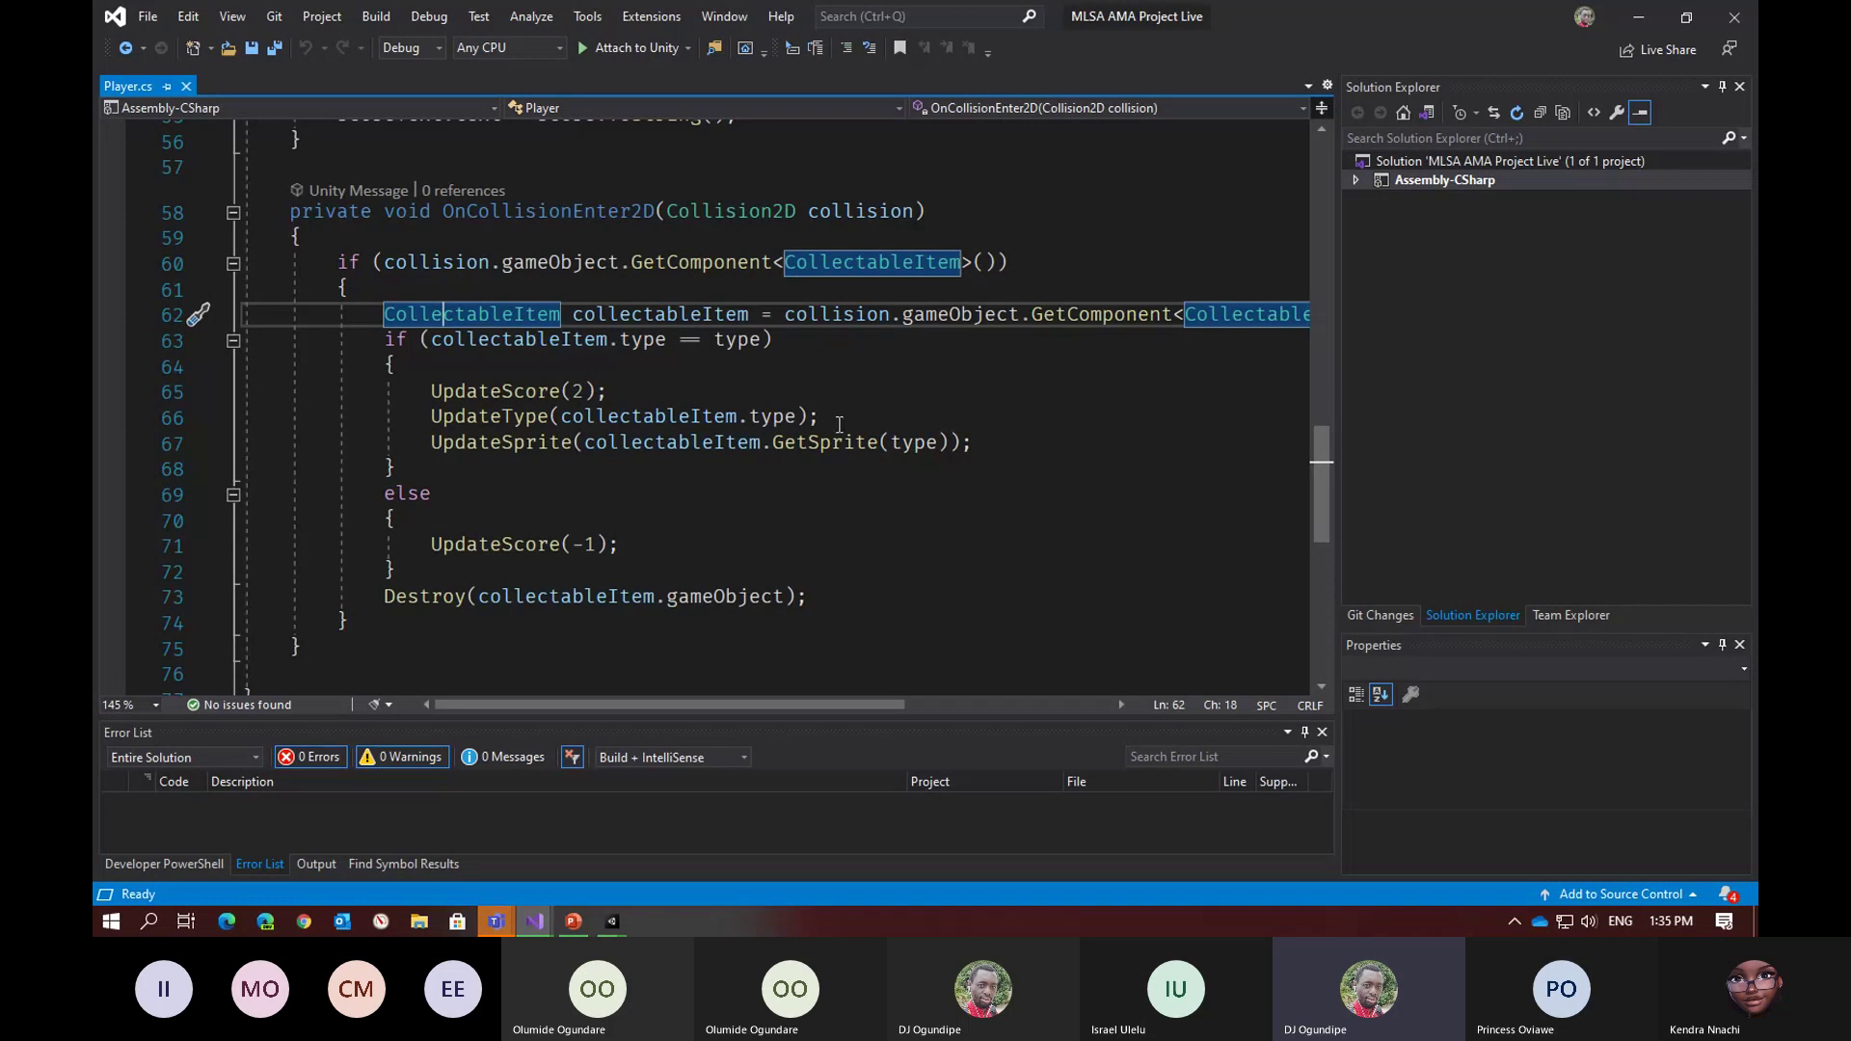
click(527, 339)
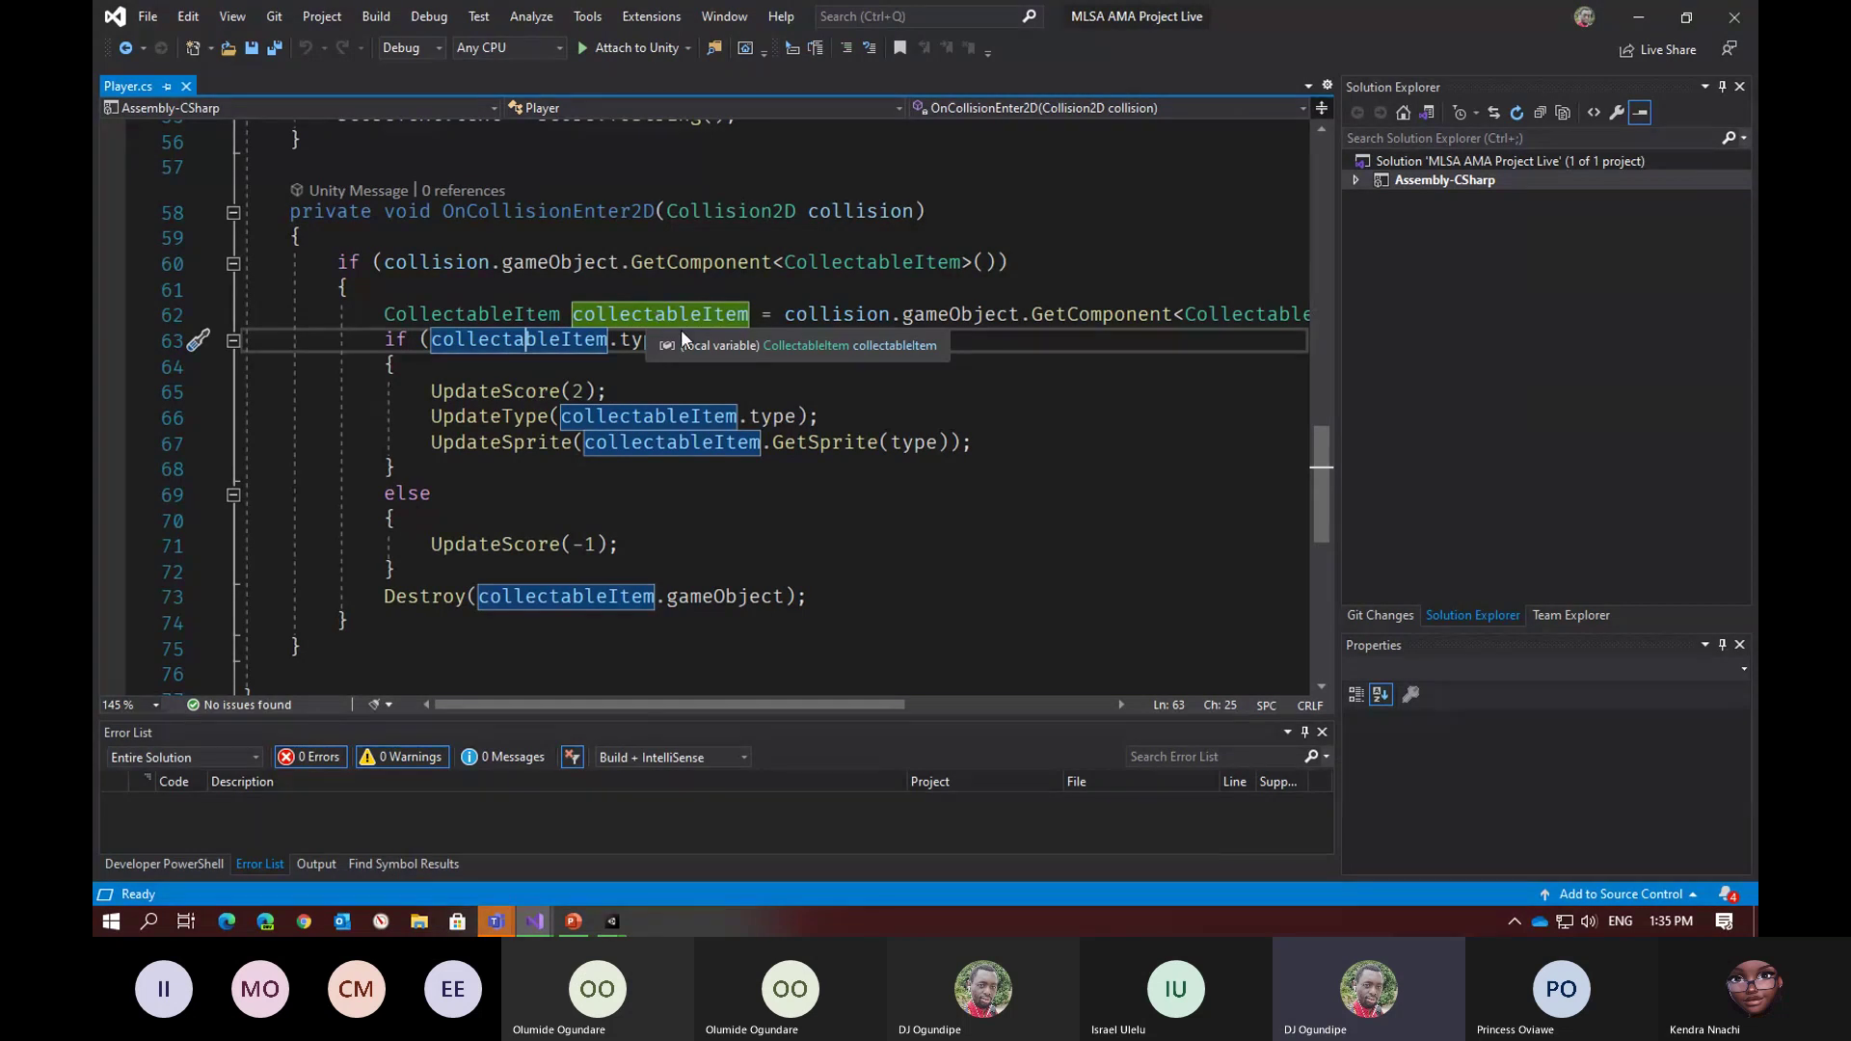
click(735, 342)
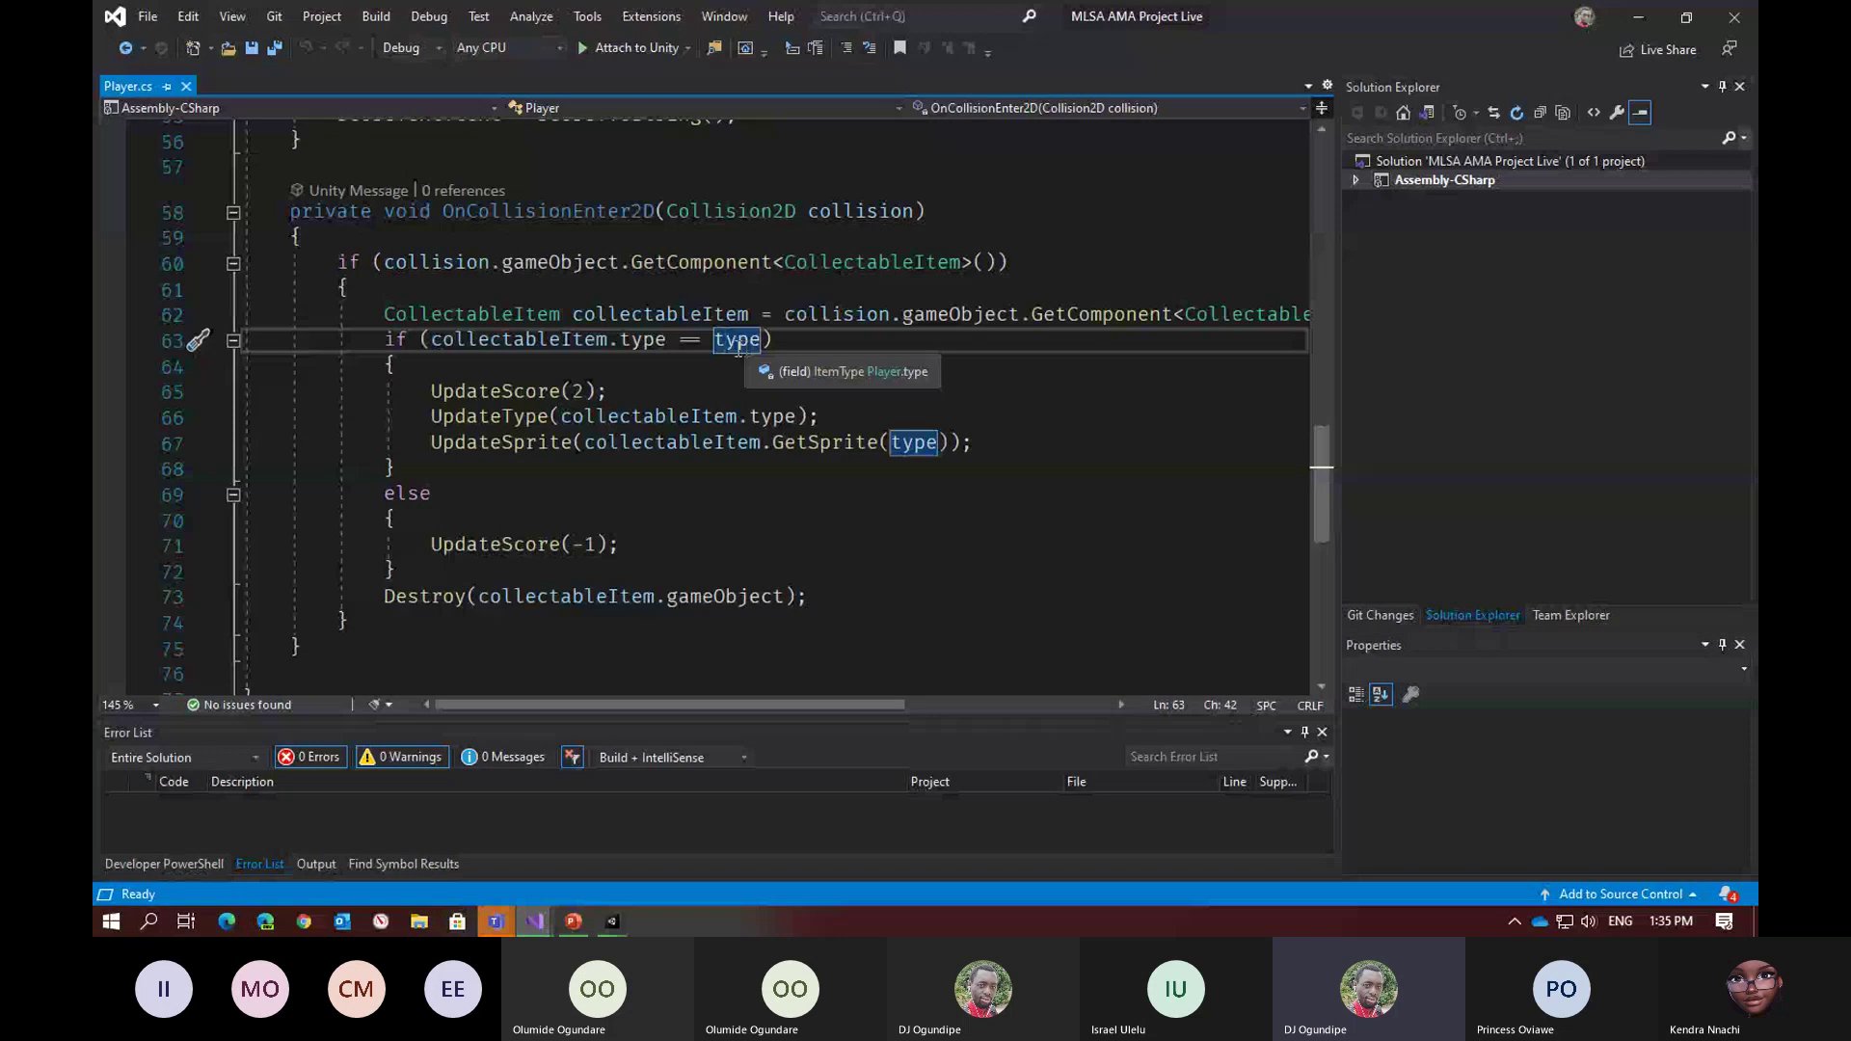
Trace the UpdateScore(2) call to the UpdateScore method and examine how Mathf.Clamp limits the score
click(508, 394)
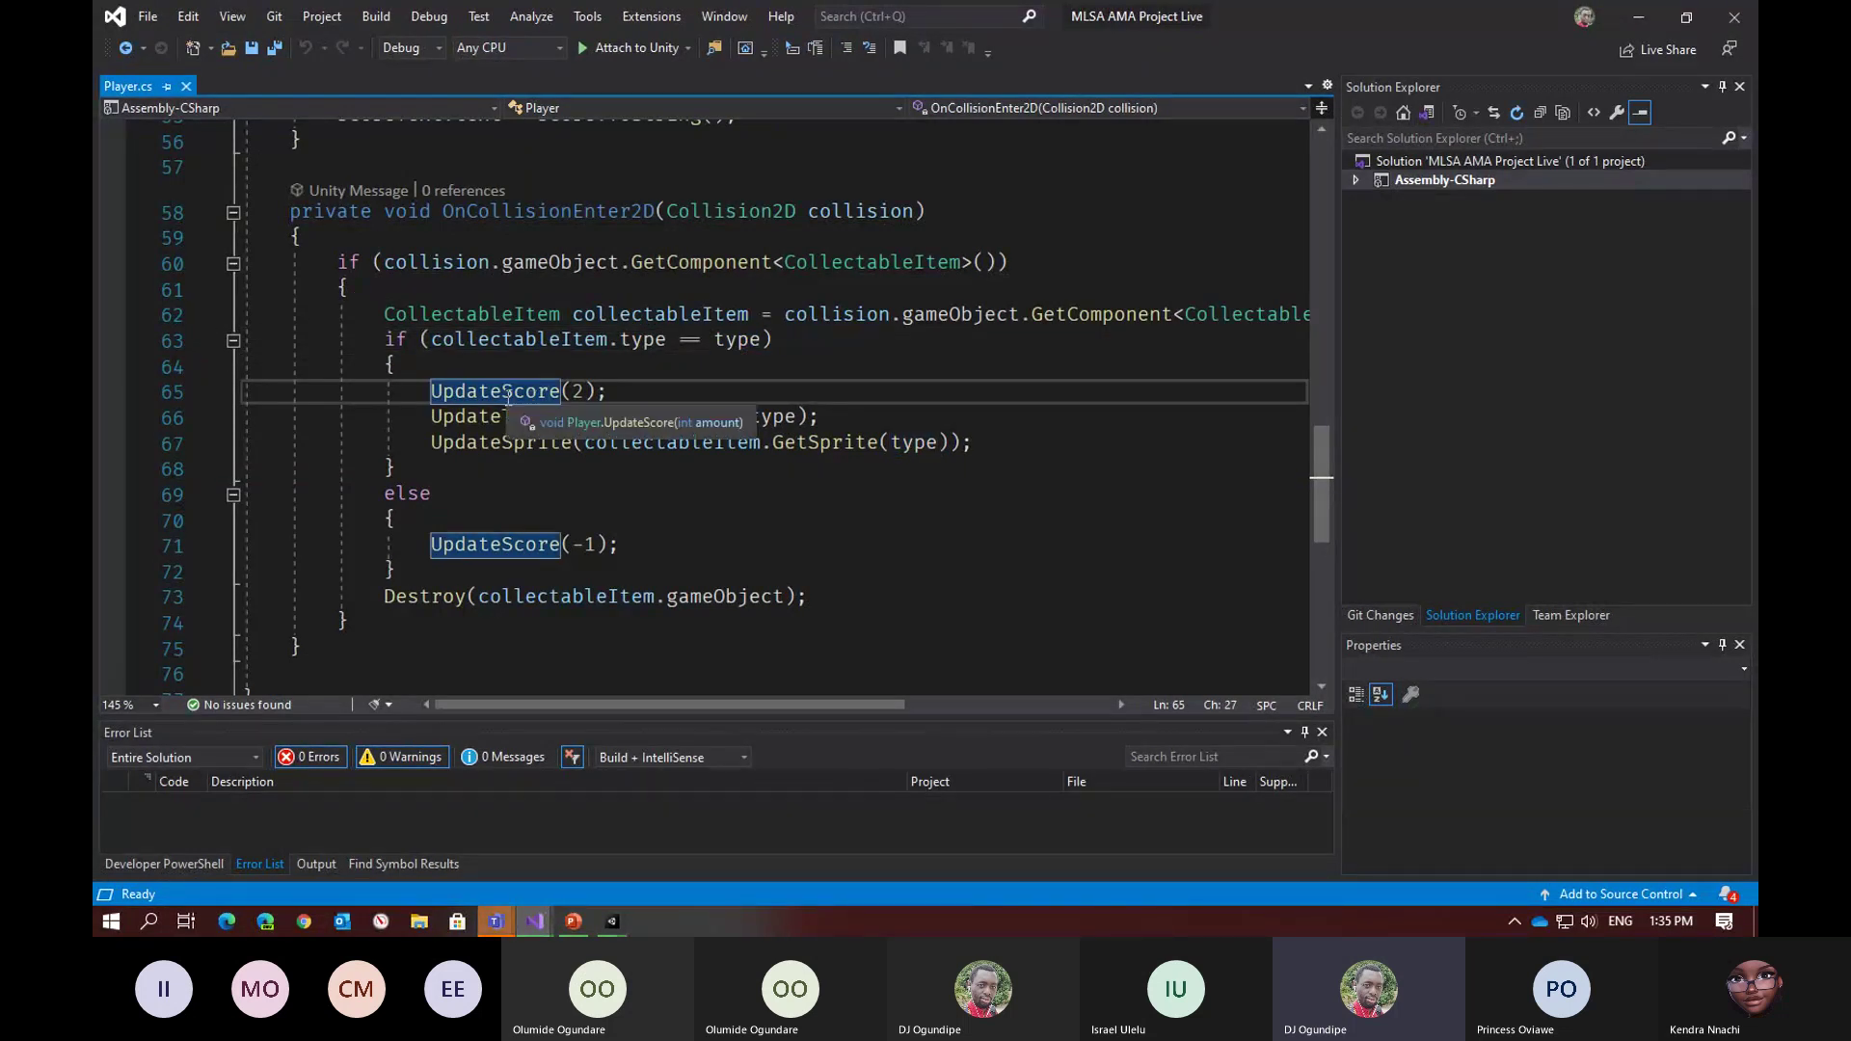
scroll(821, 494, up, 3)
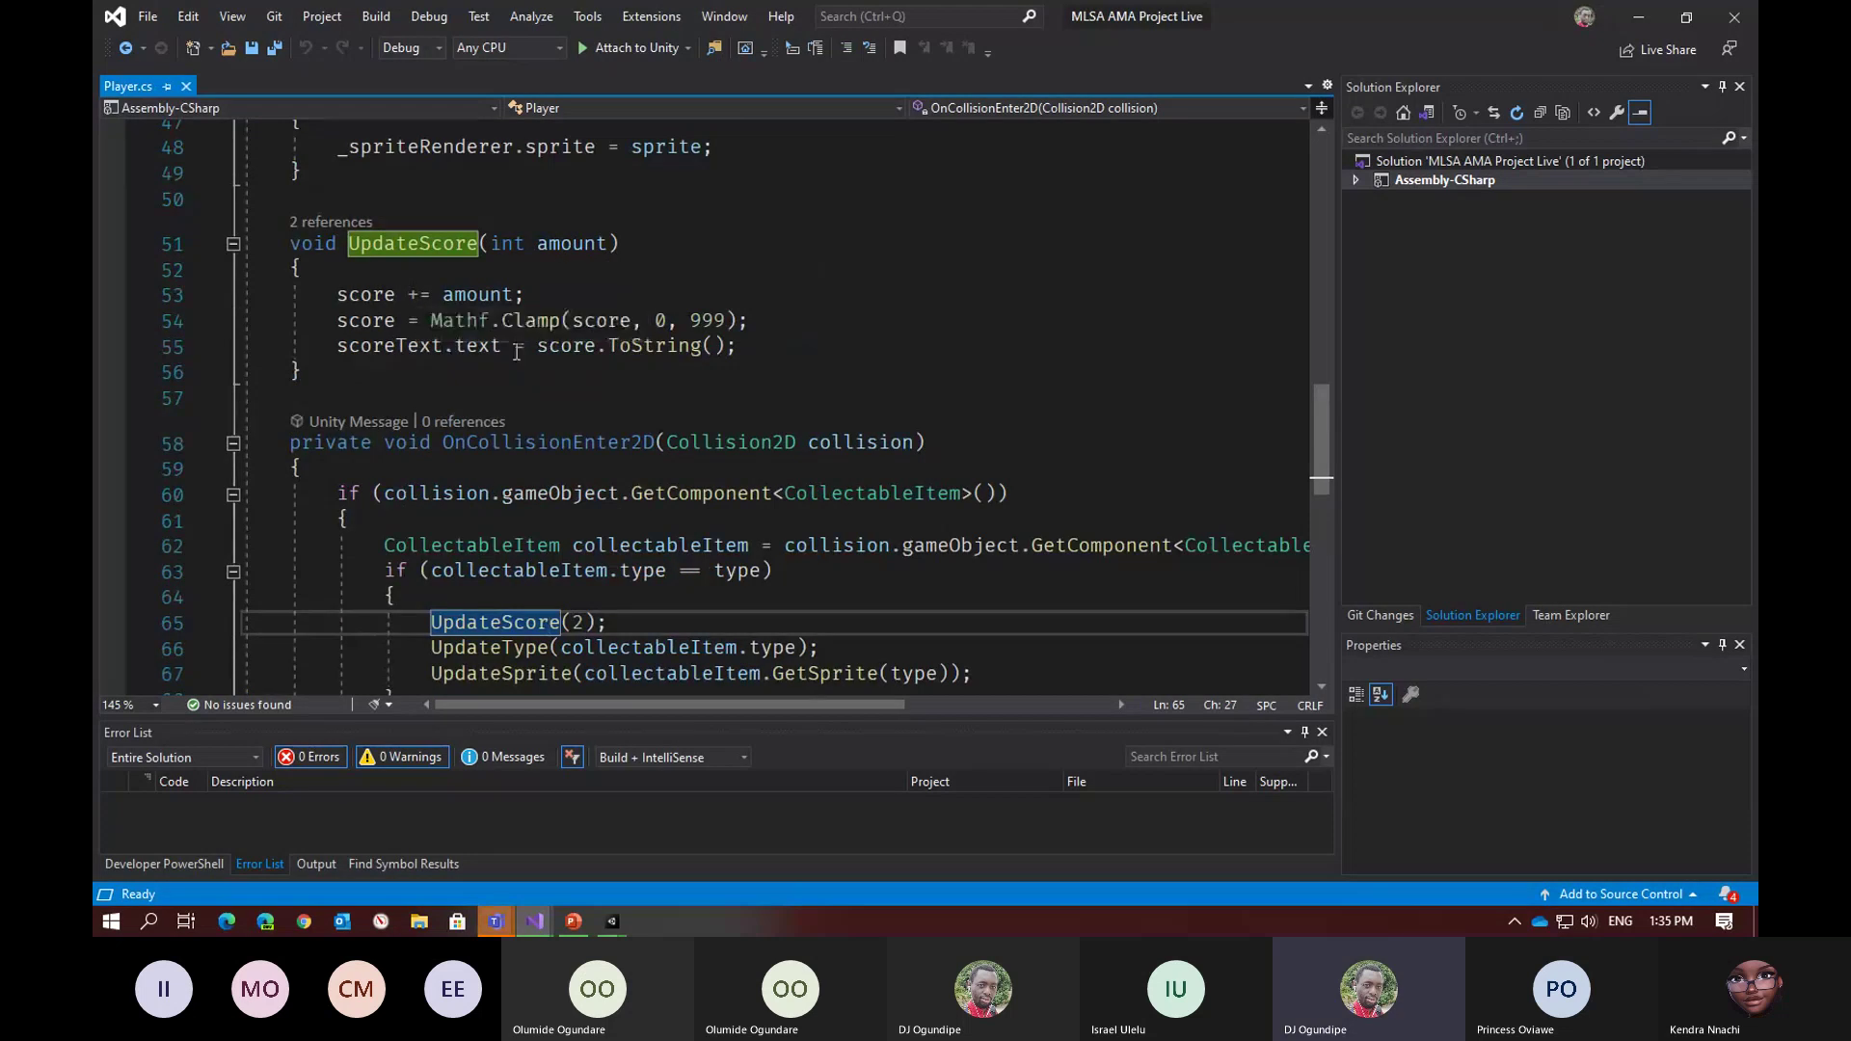
scroll(518, 352, down, 1)
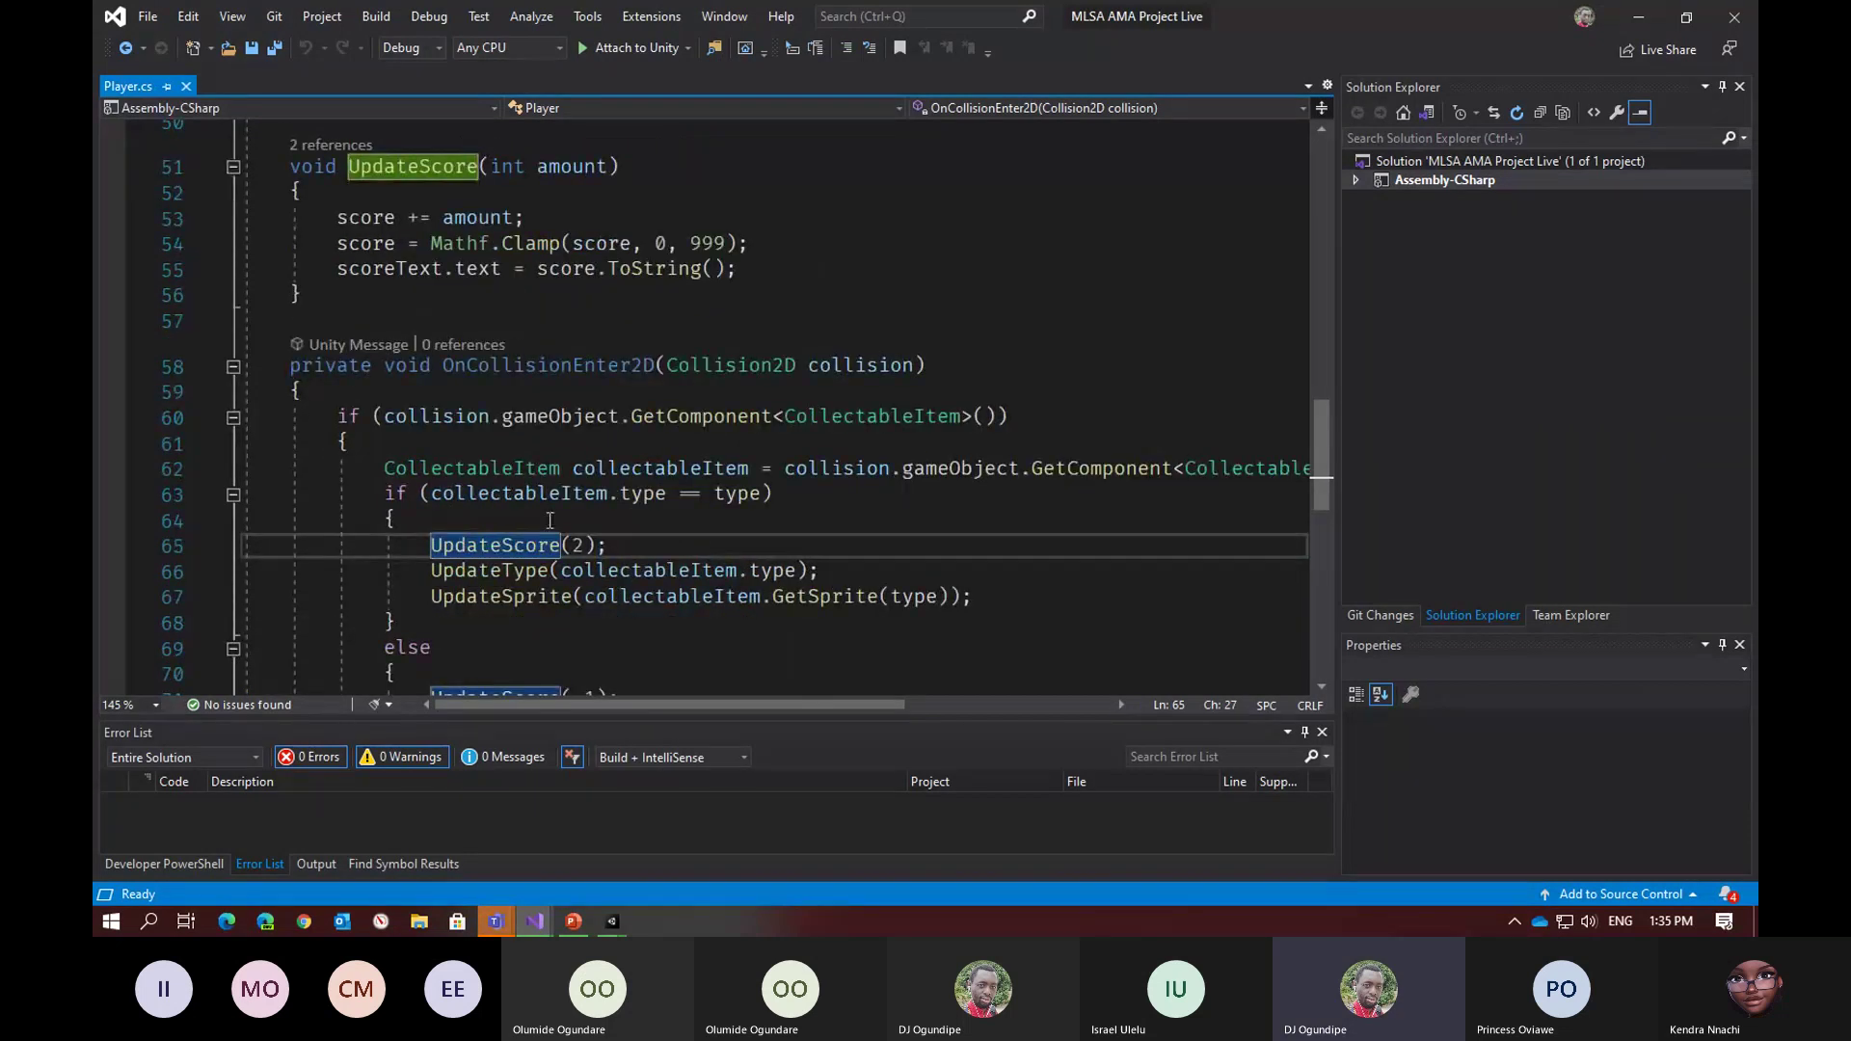
scroll(511, 332, up, 1)
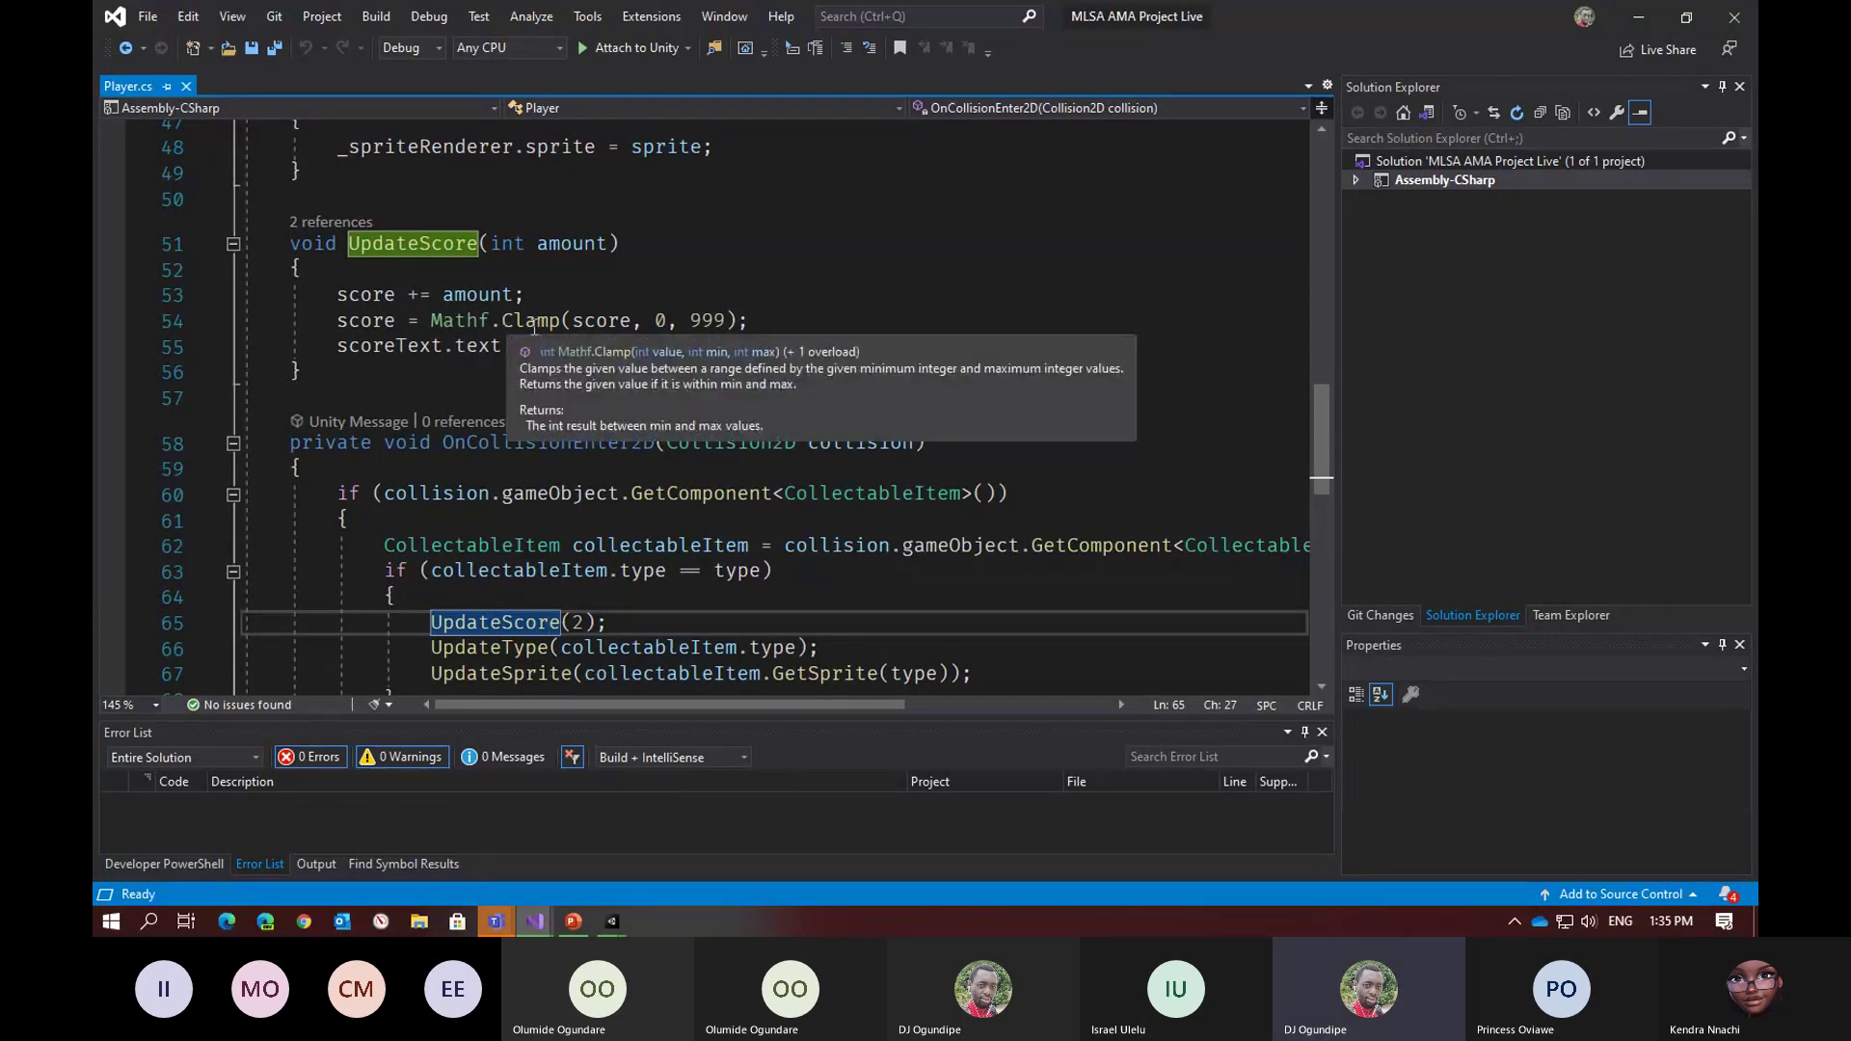
click(690, 320)
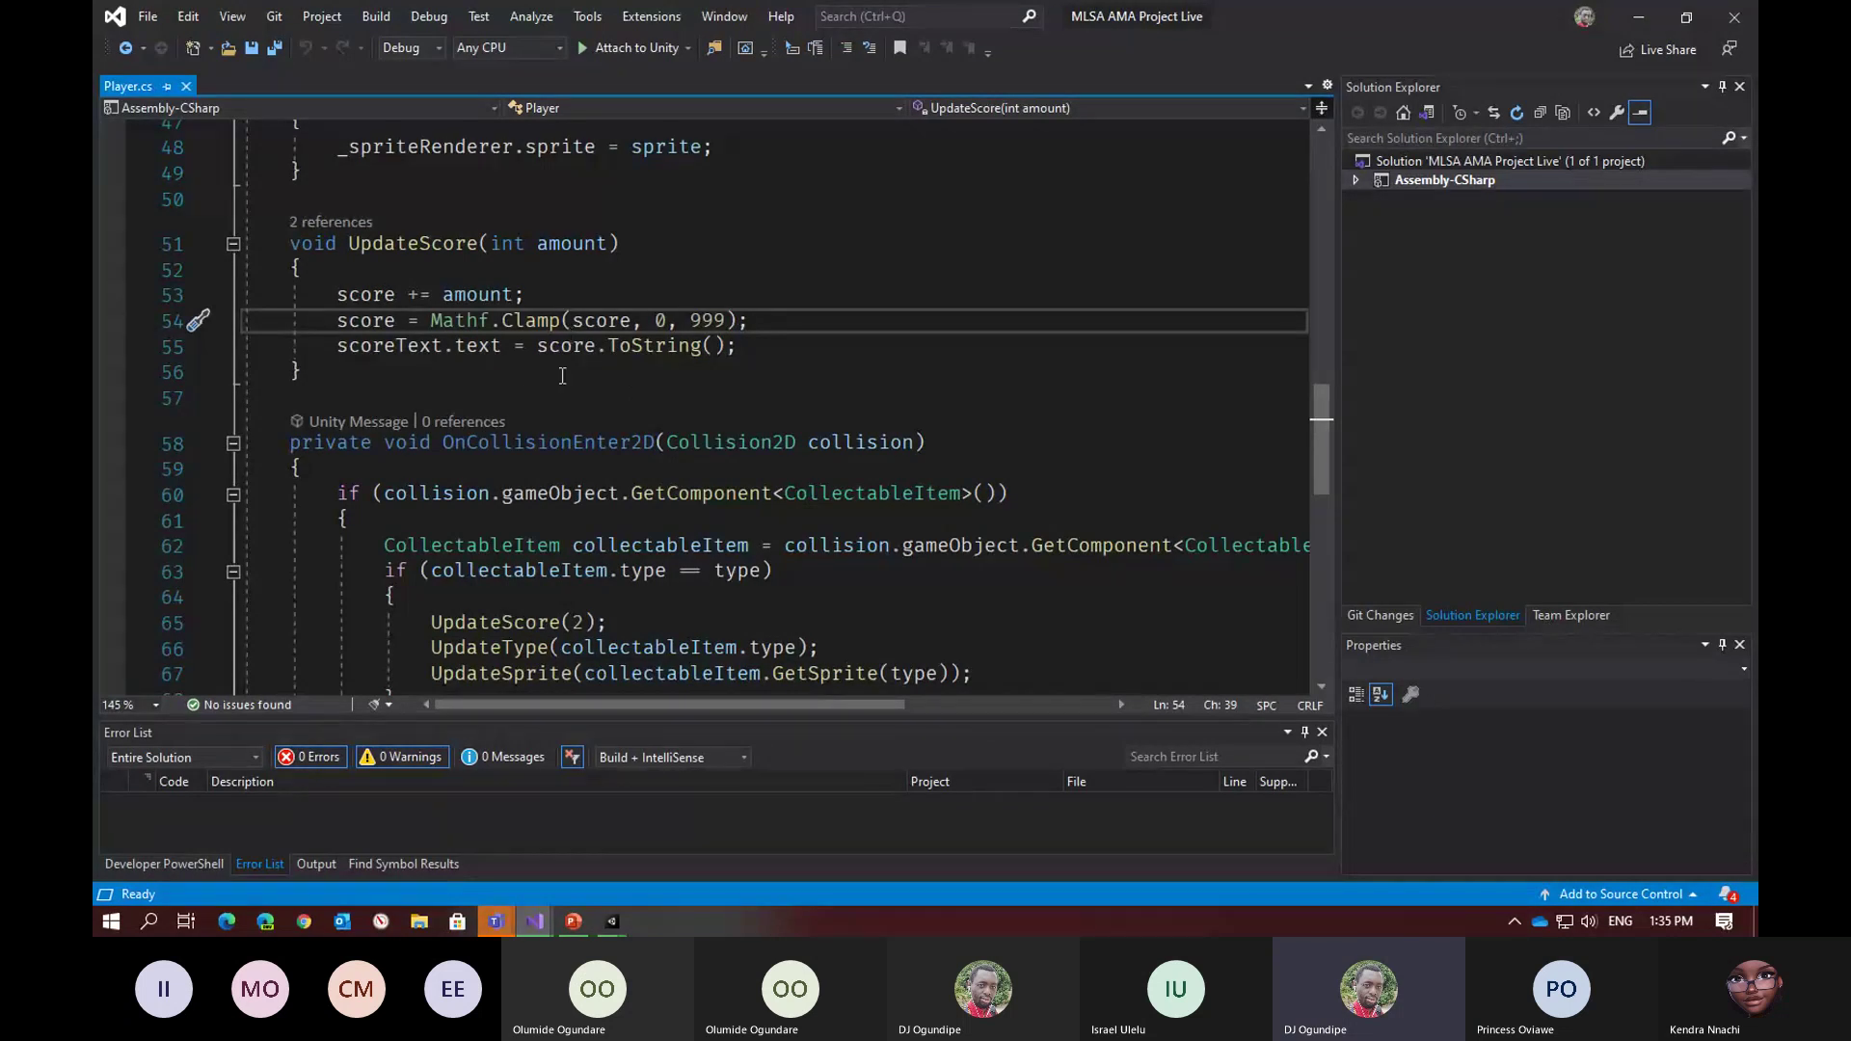
Examine the UpdateSprite call with collectableItem.GetSprite(type) in the matching-type branch of OnCollisionEnter2D
scroll(562, 376, down, 1)
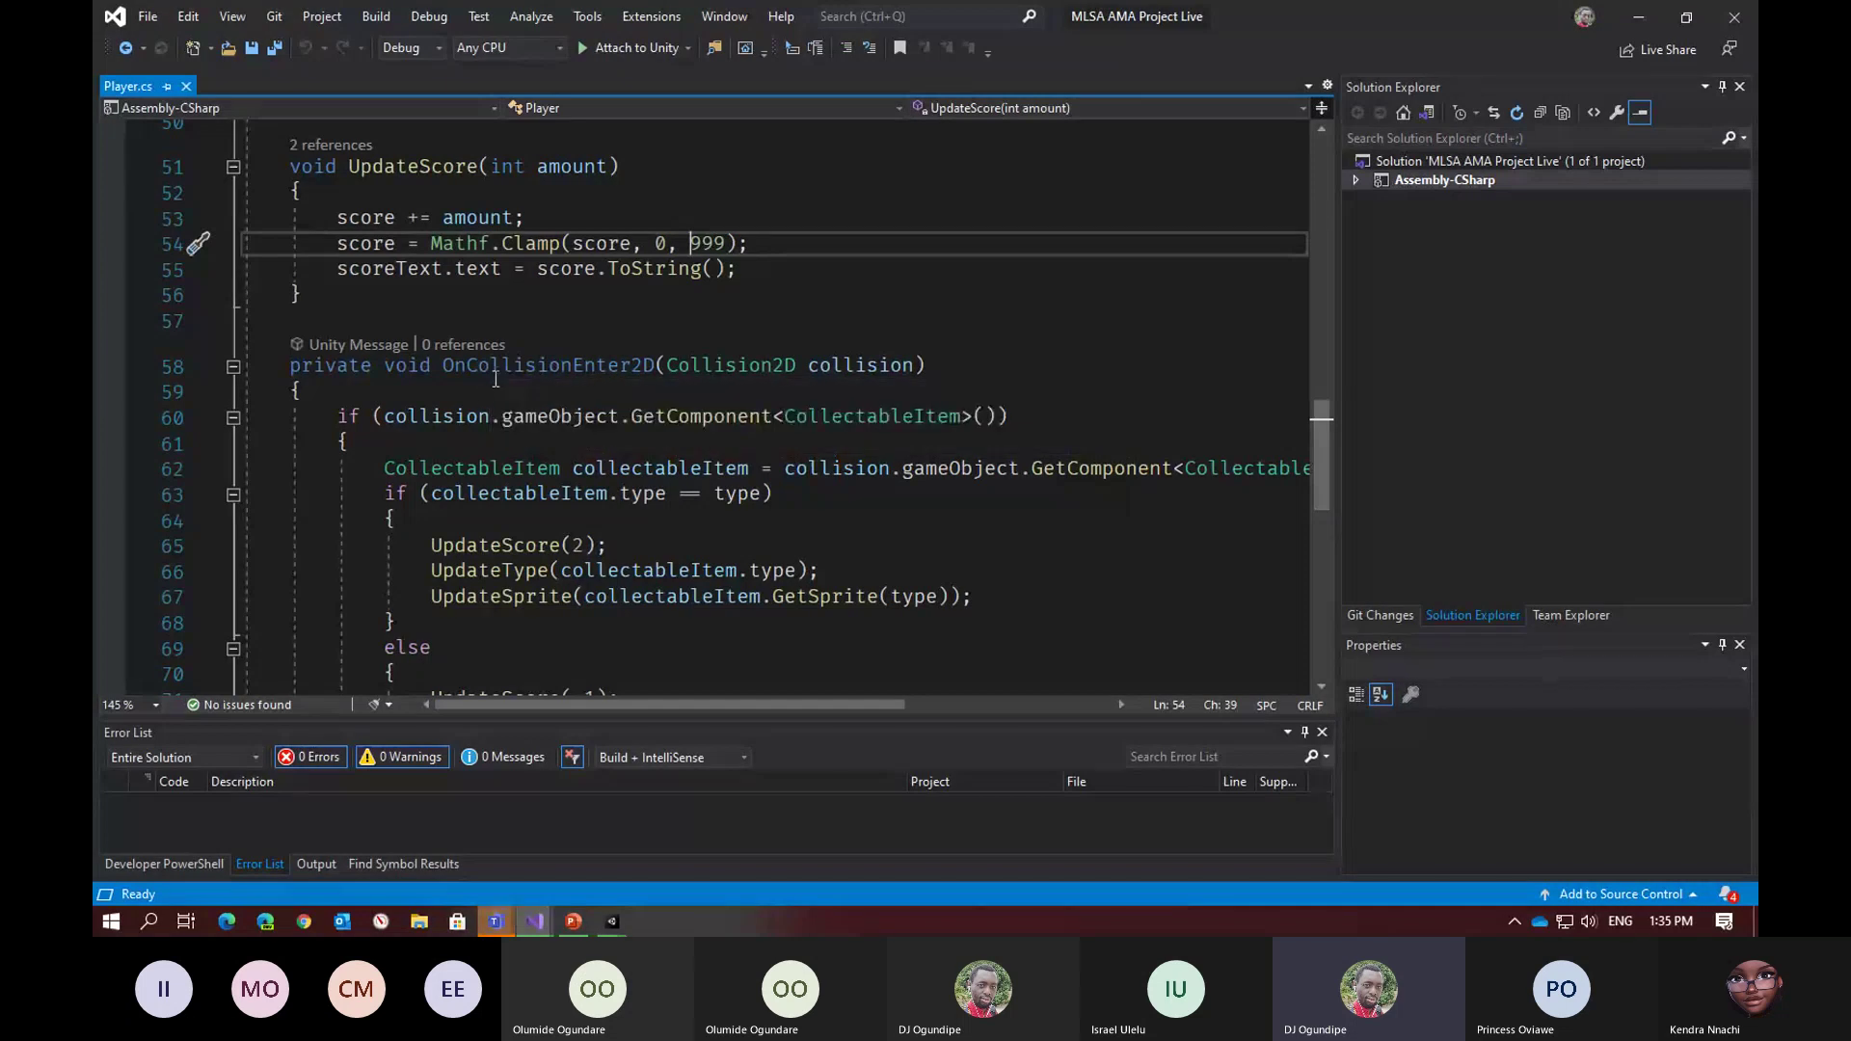
scroll(506, 366, down, 1)
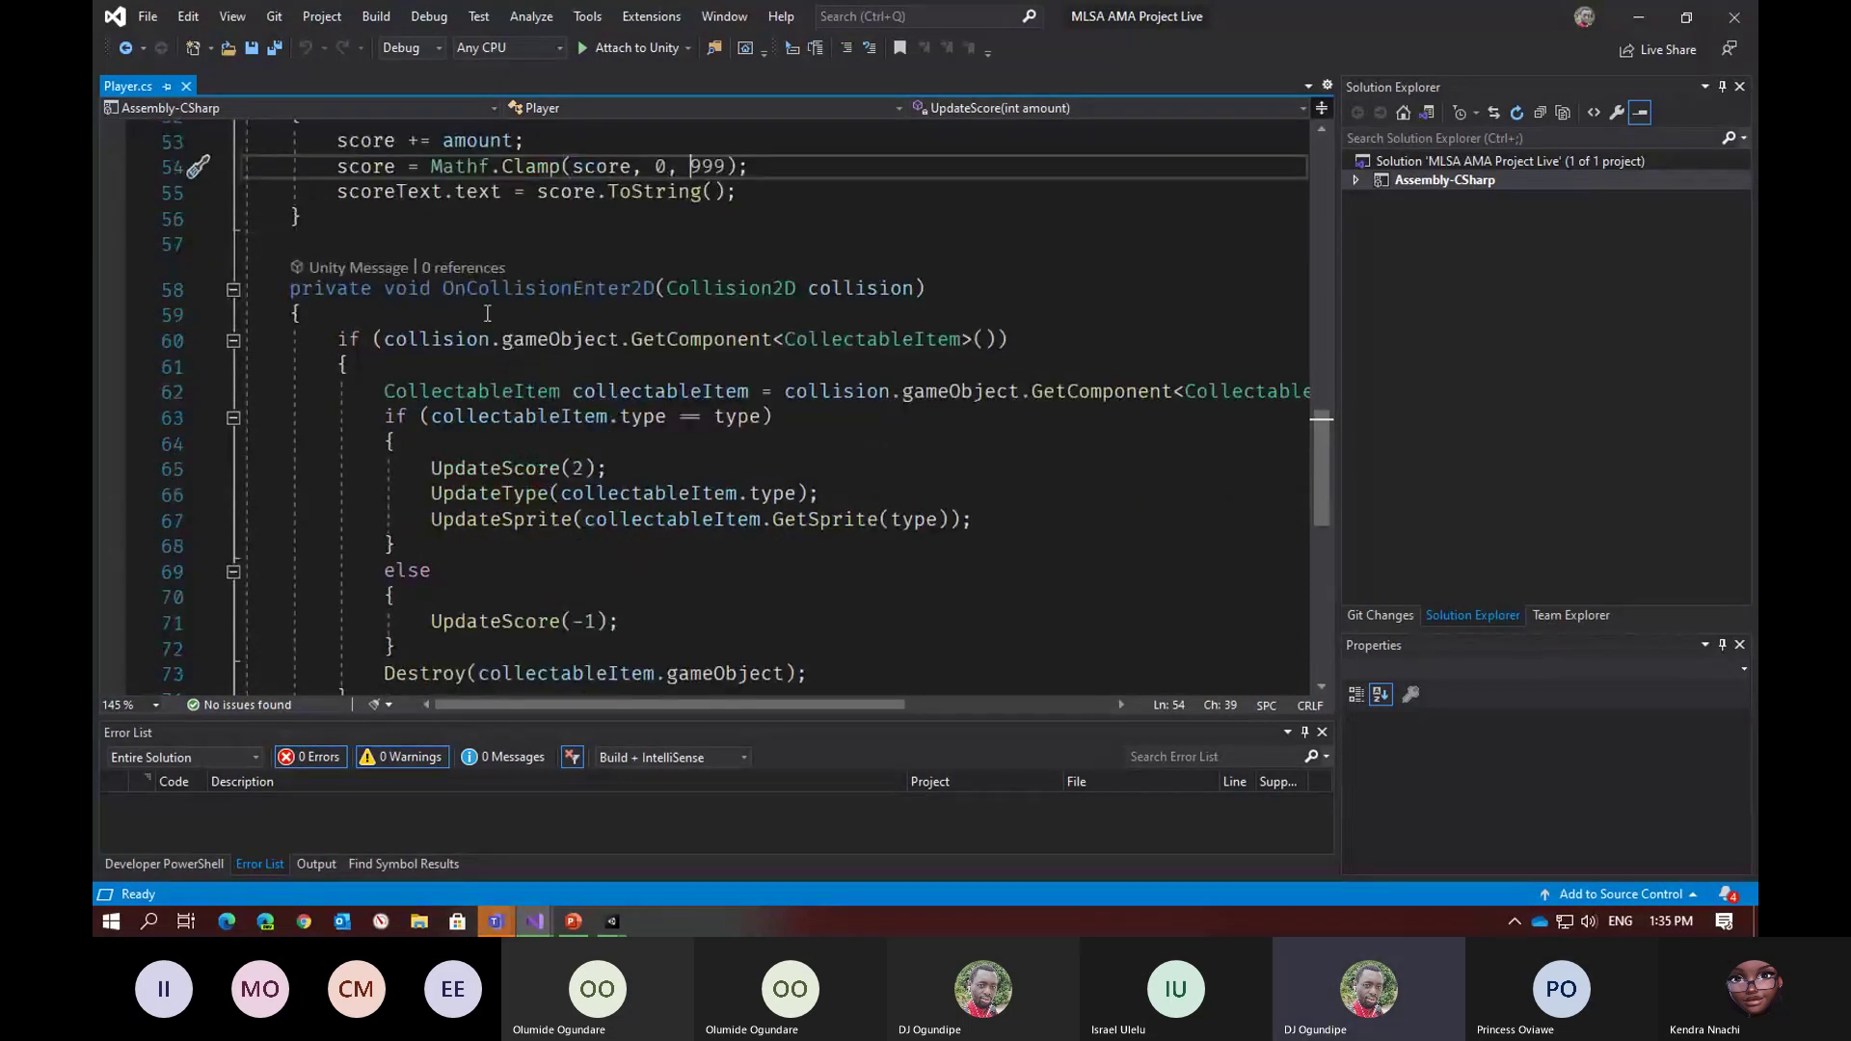
scroll(517, 296, down, 1)
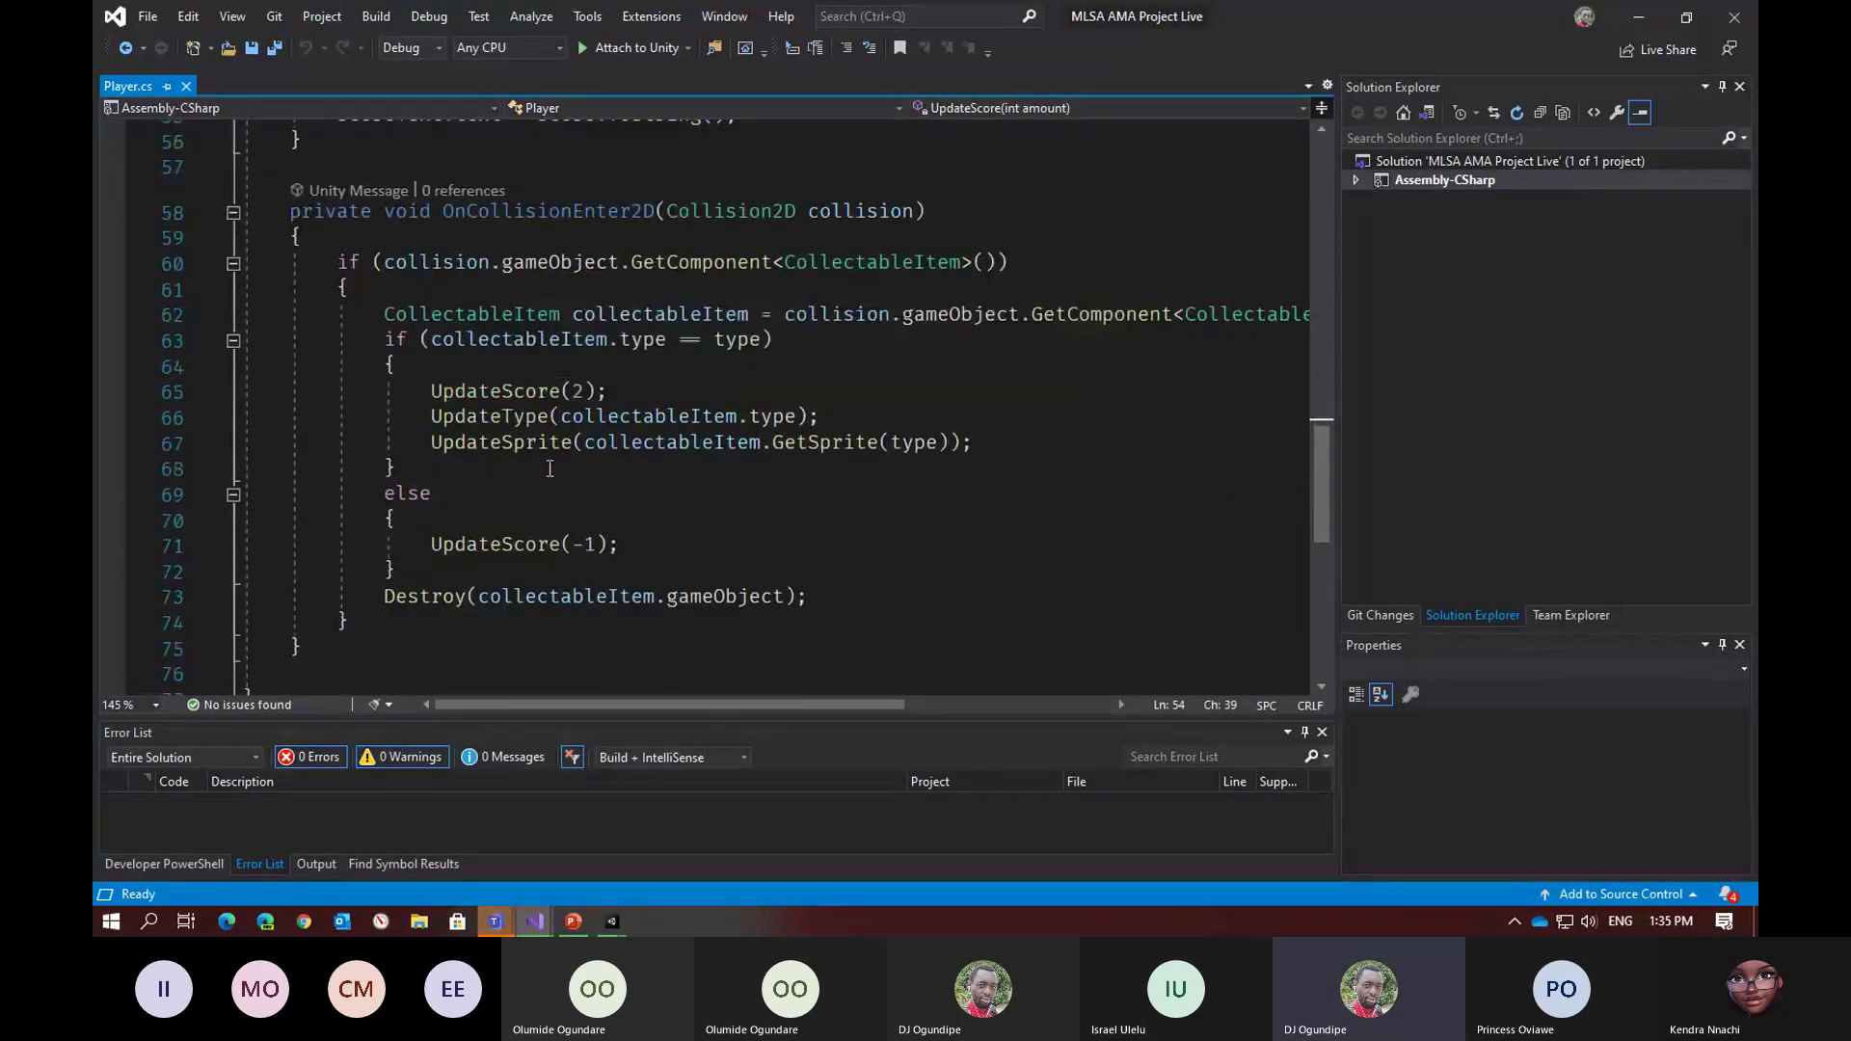
drag(431, 442, 973, 442)
click(1099, 441)
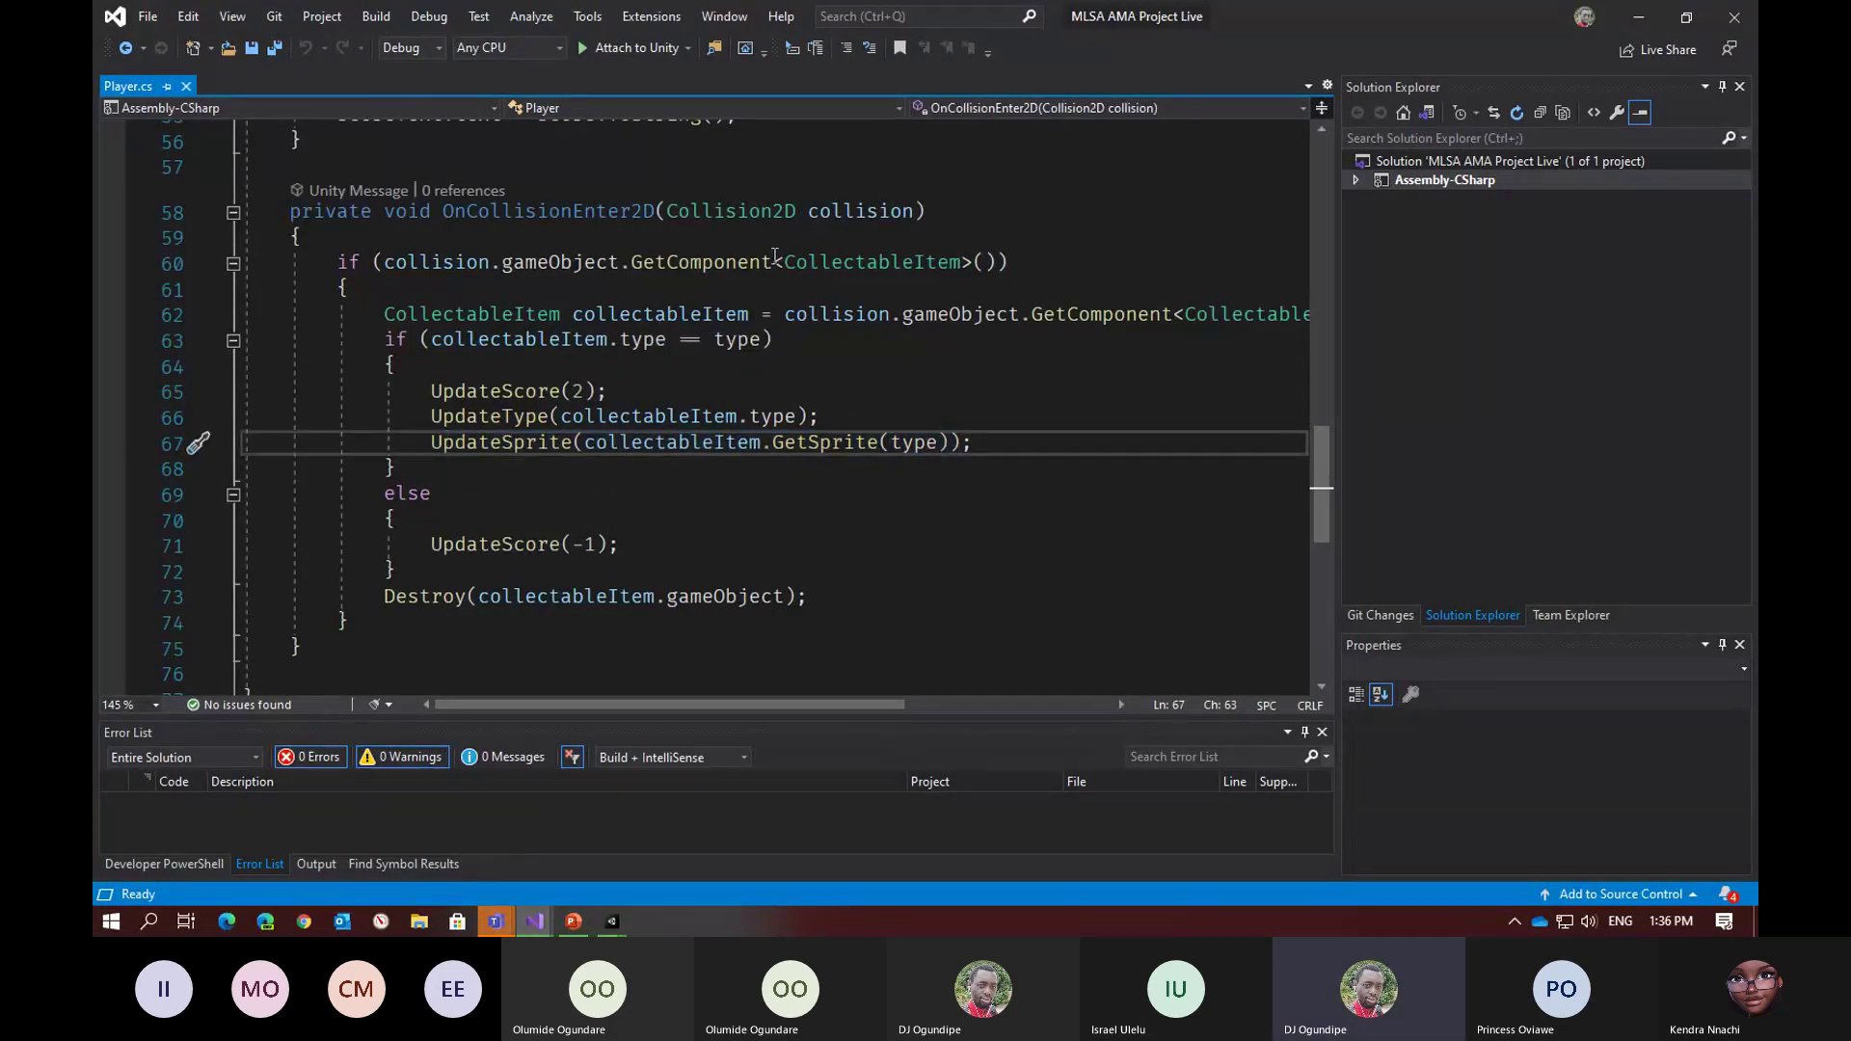
Review the item type check, the UpdateScore(-1) call in the else branch and the Destroy call in OnCollisionEnter2D
click(821, 261)
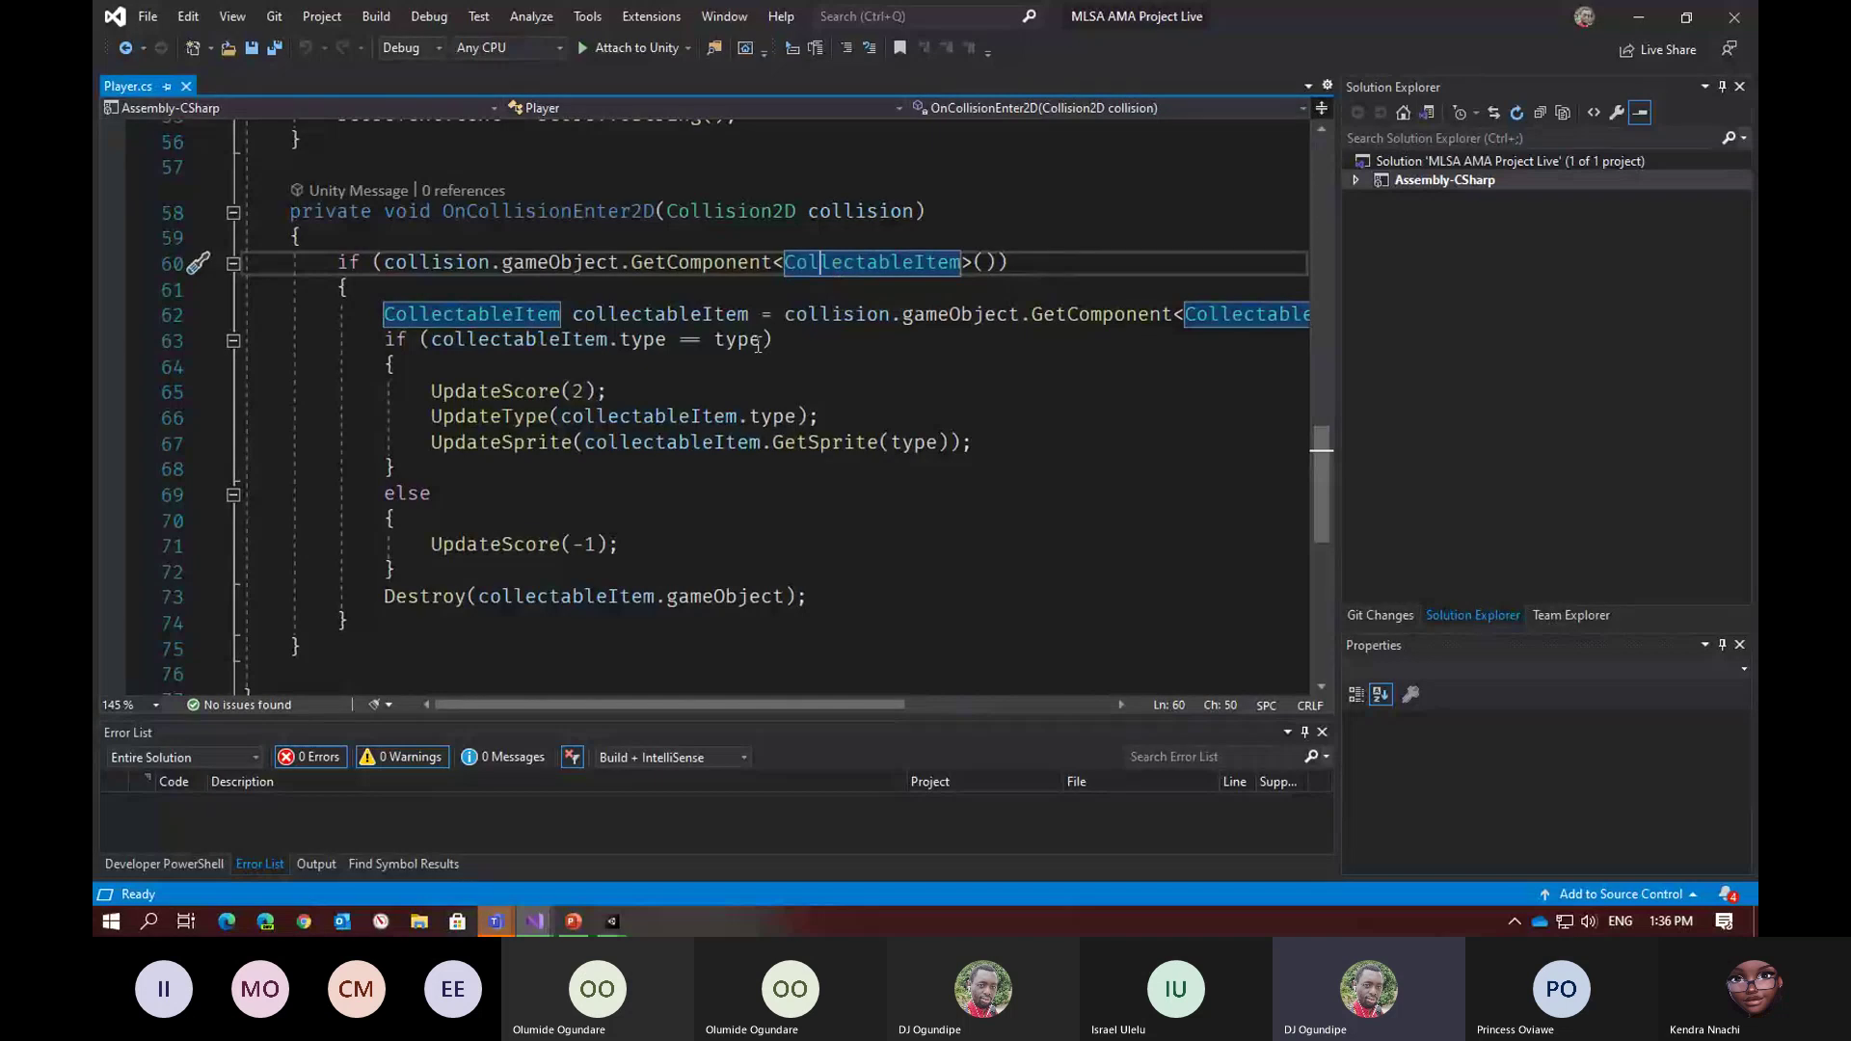
click(727, 343)
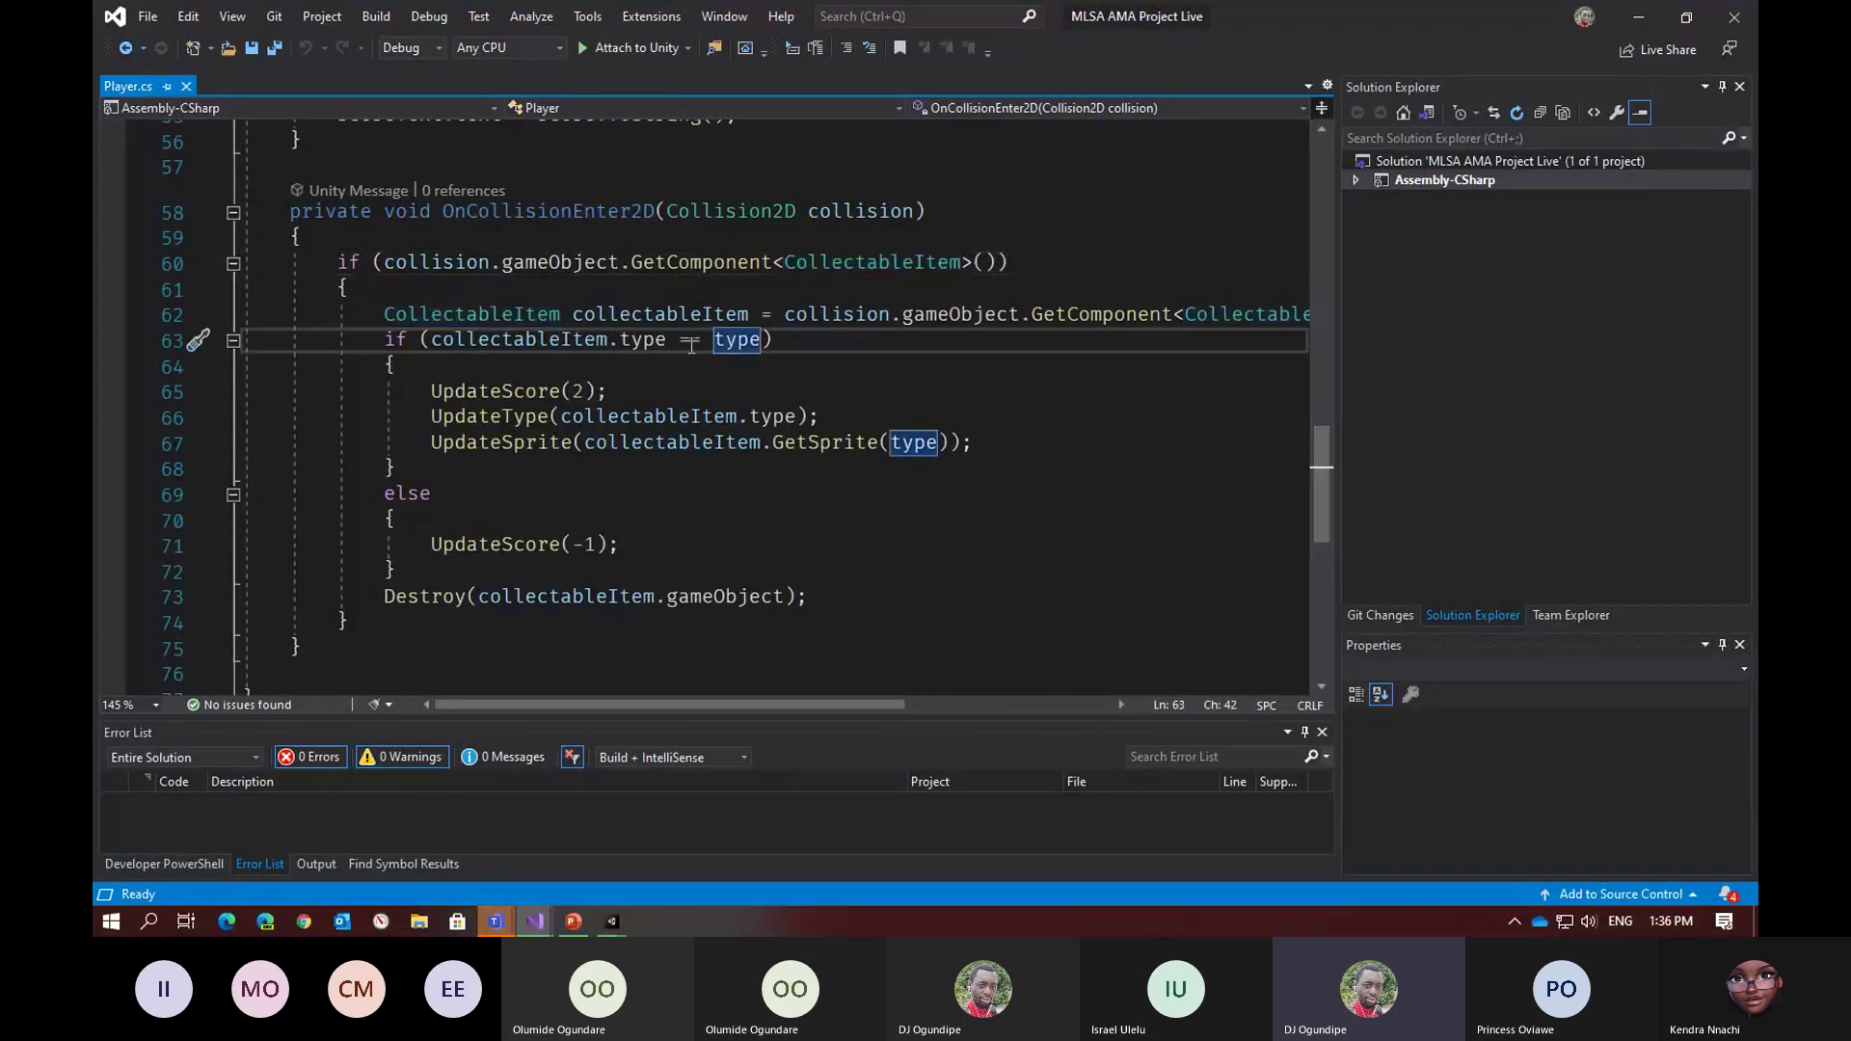
click(582, 546)
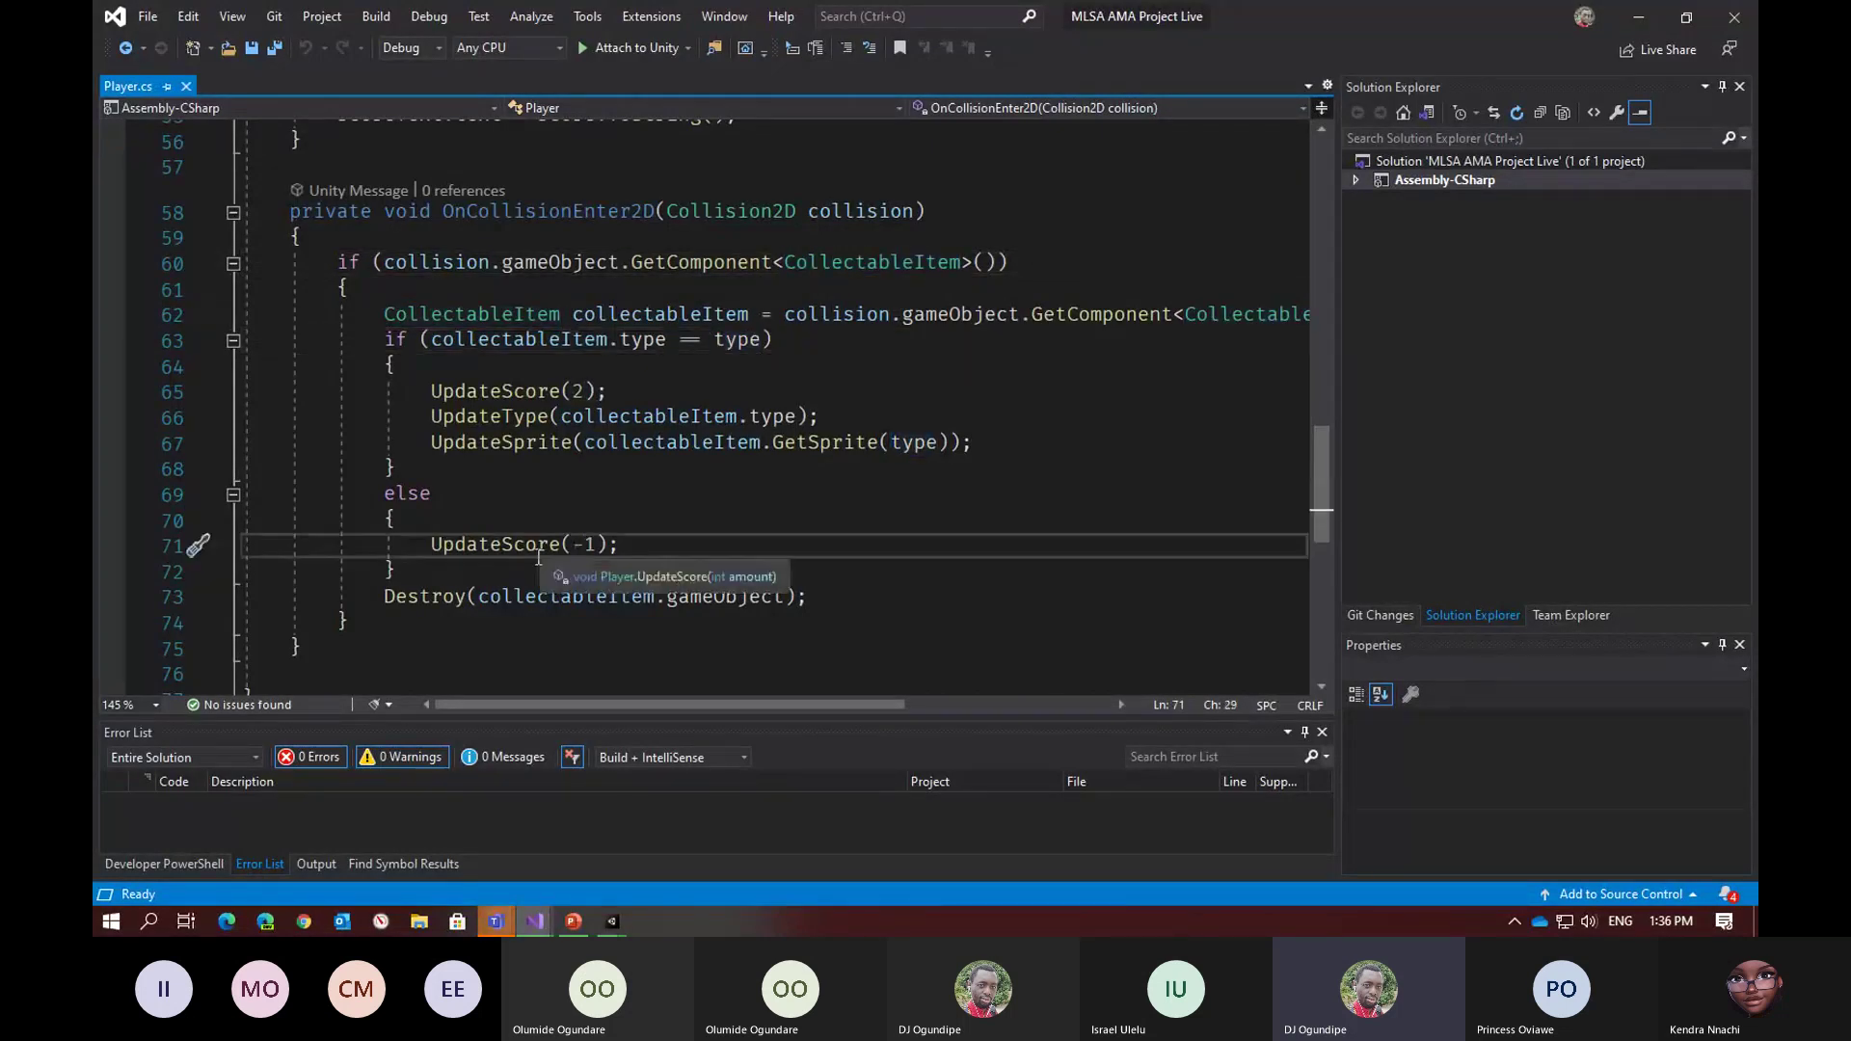
click(866, 595)
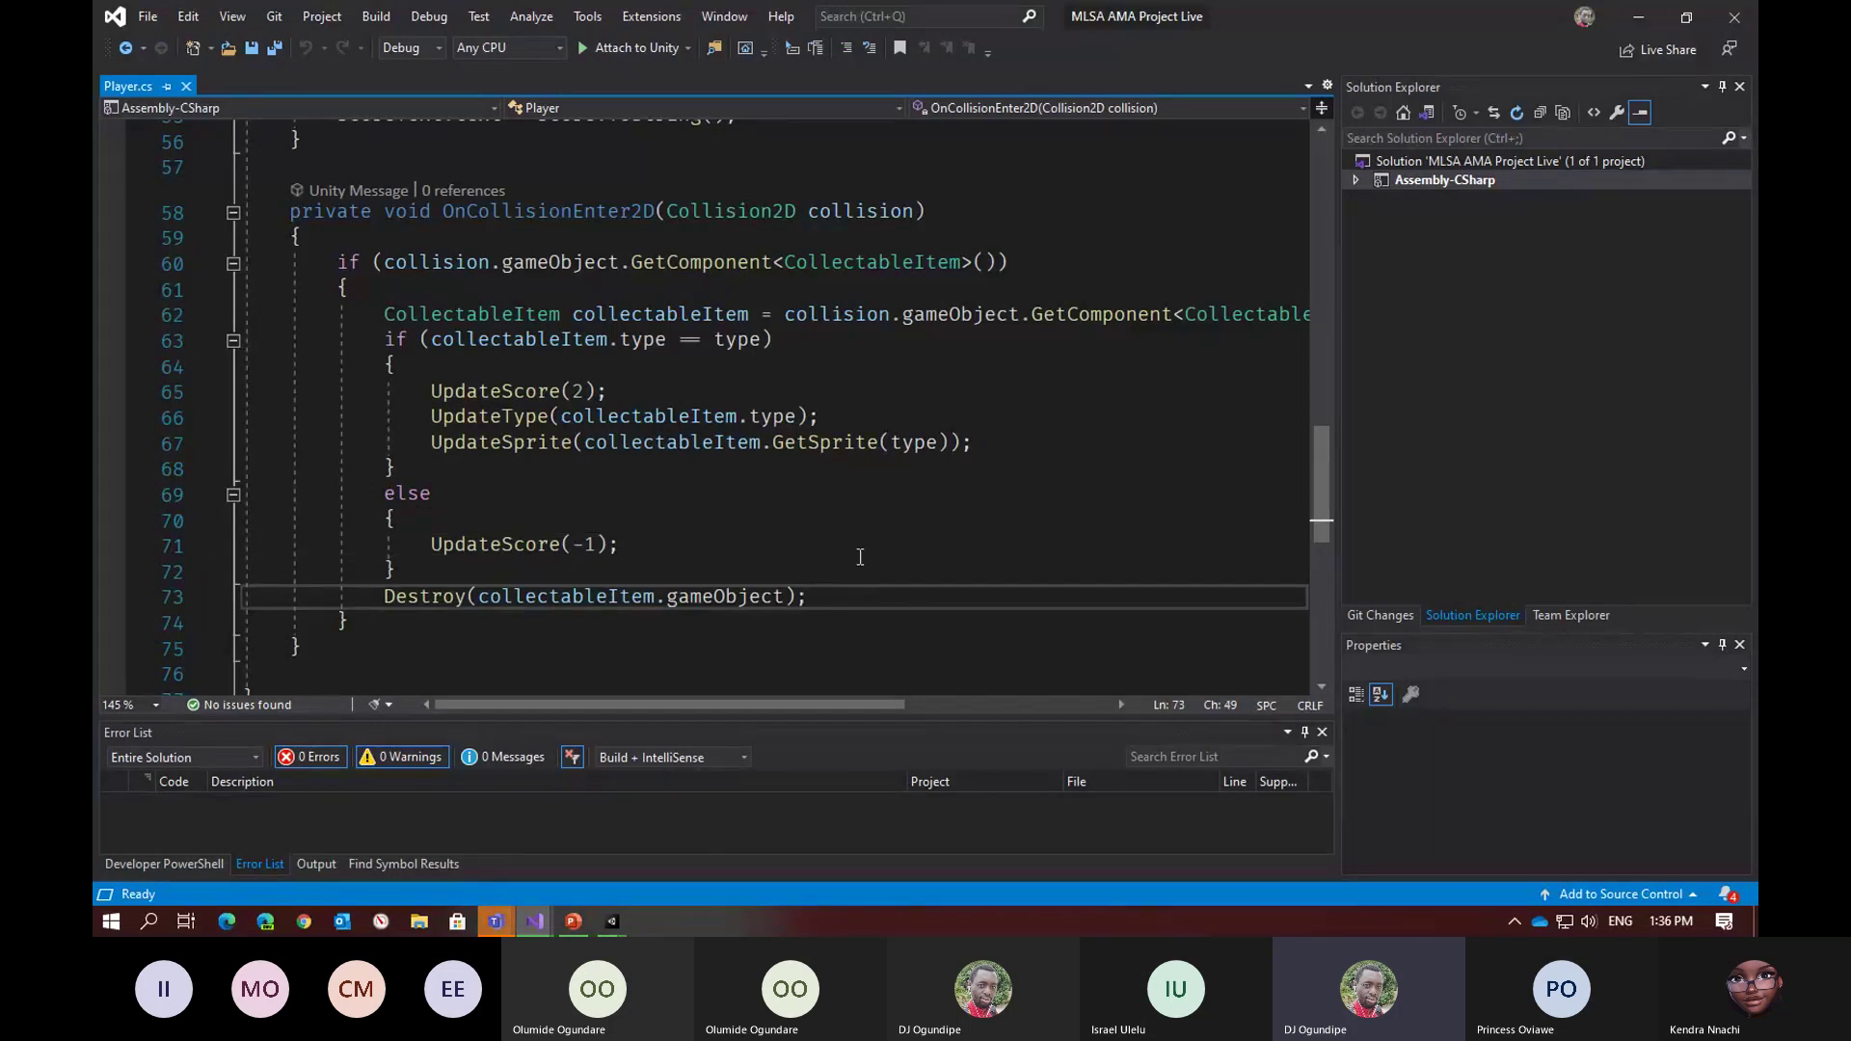
Switch to Unity, open the CollectableItem script from the Scripts folder and examine its public ItemType type field
key(alt+Tab)
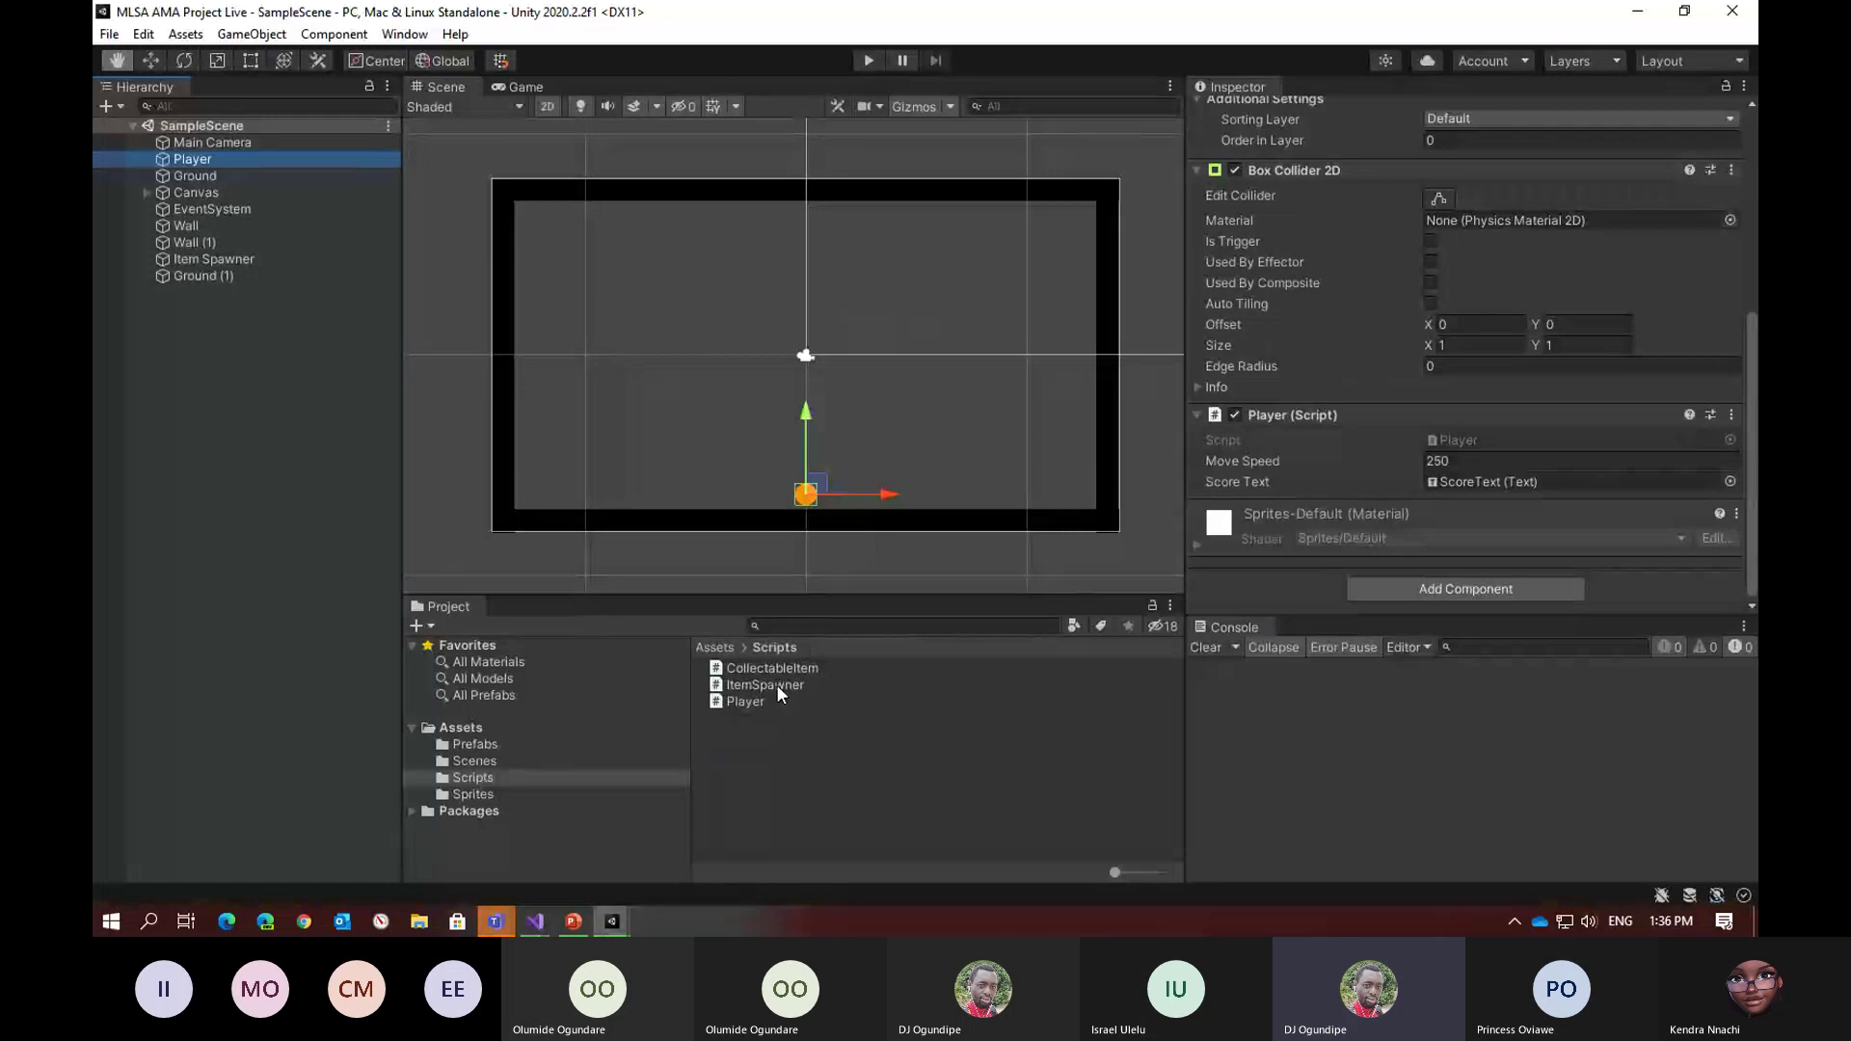
double_click(767, 667)
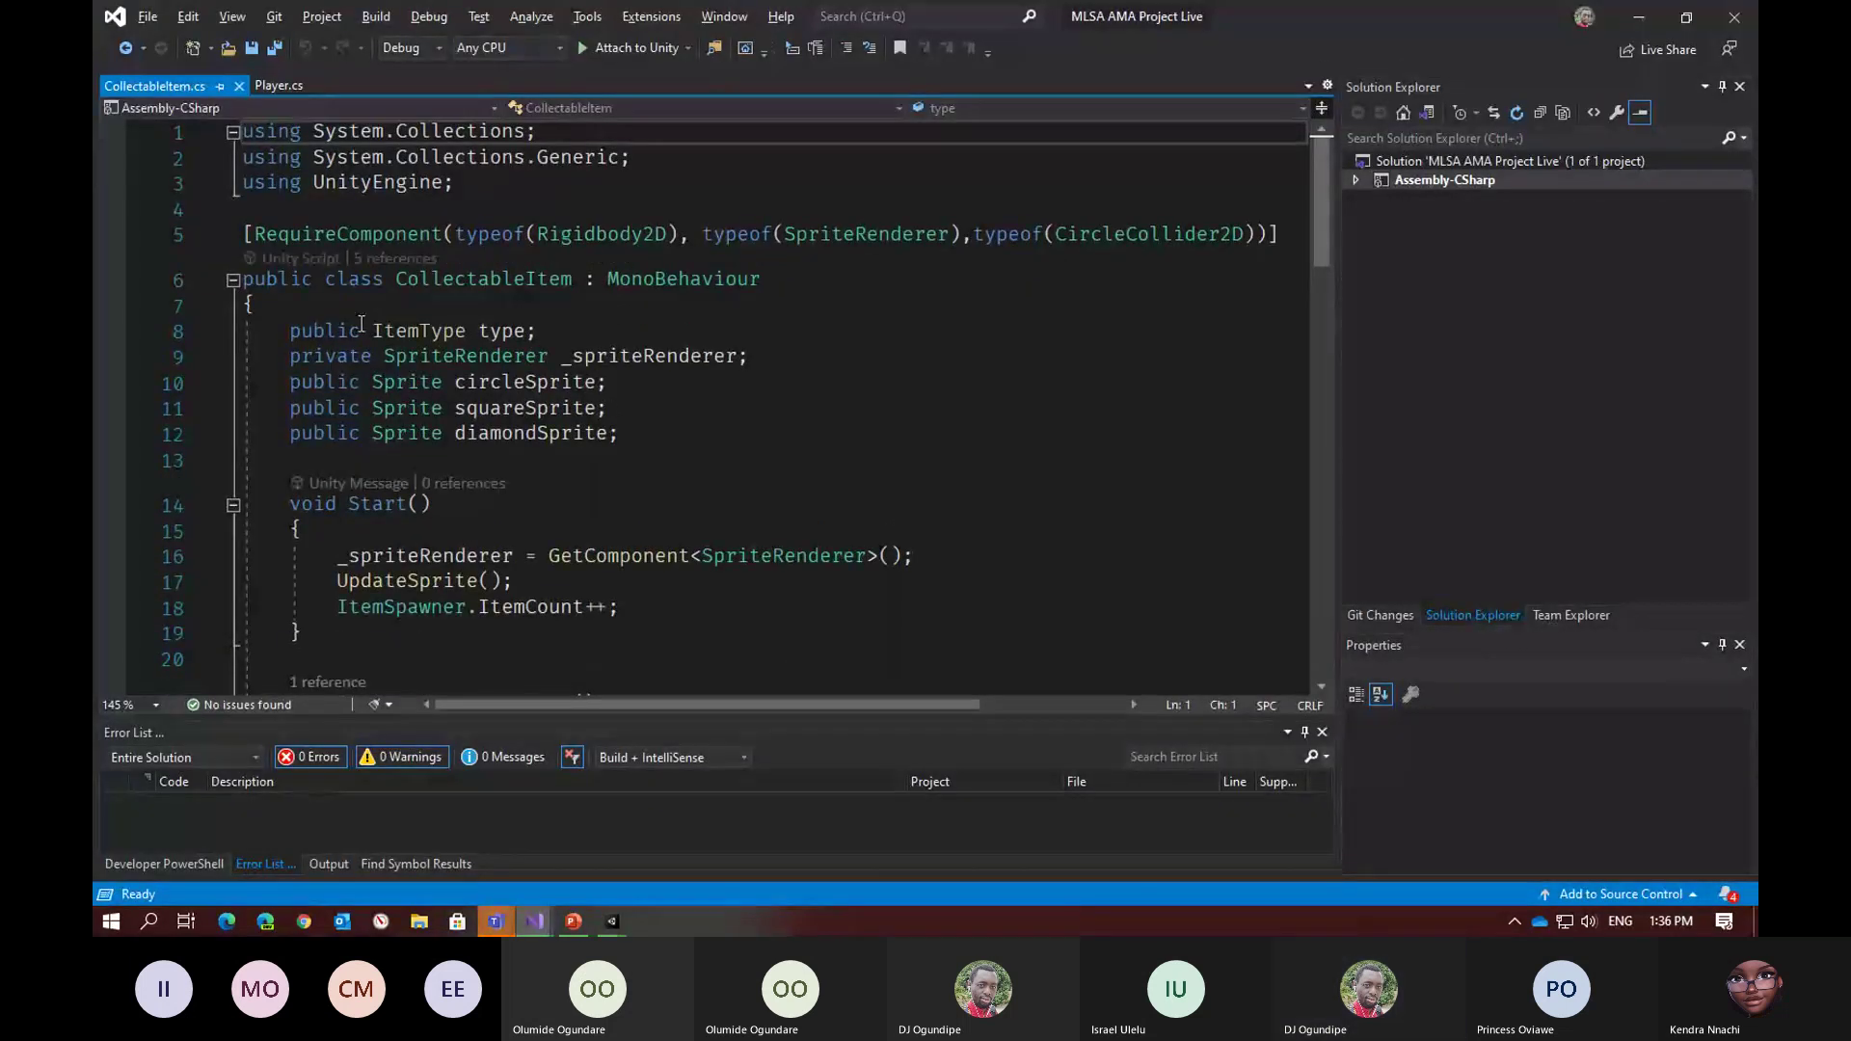
click(502, 330)
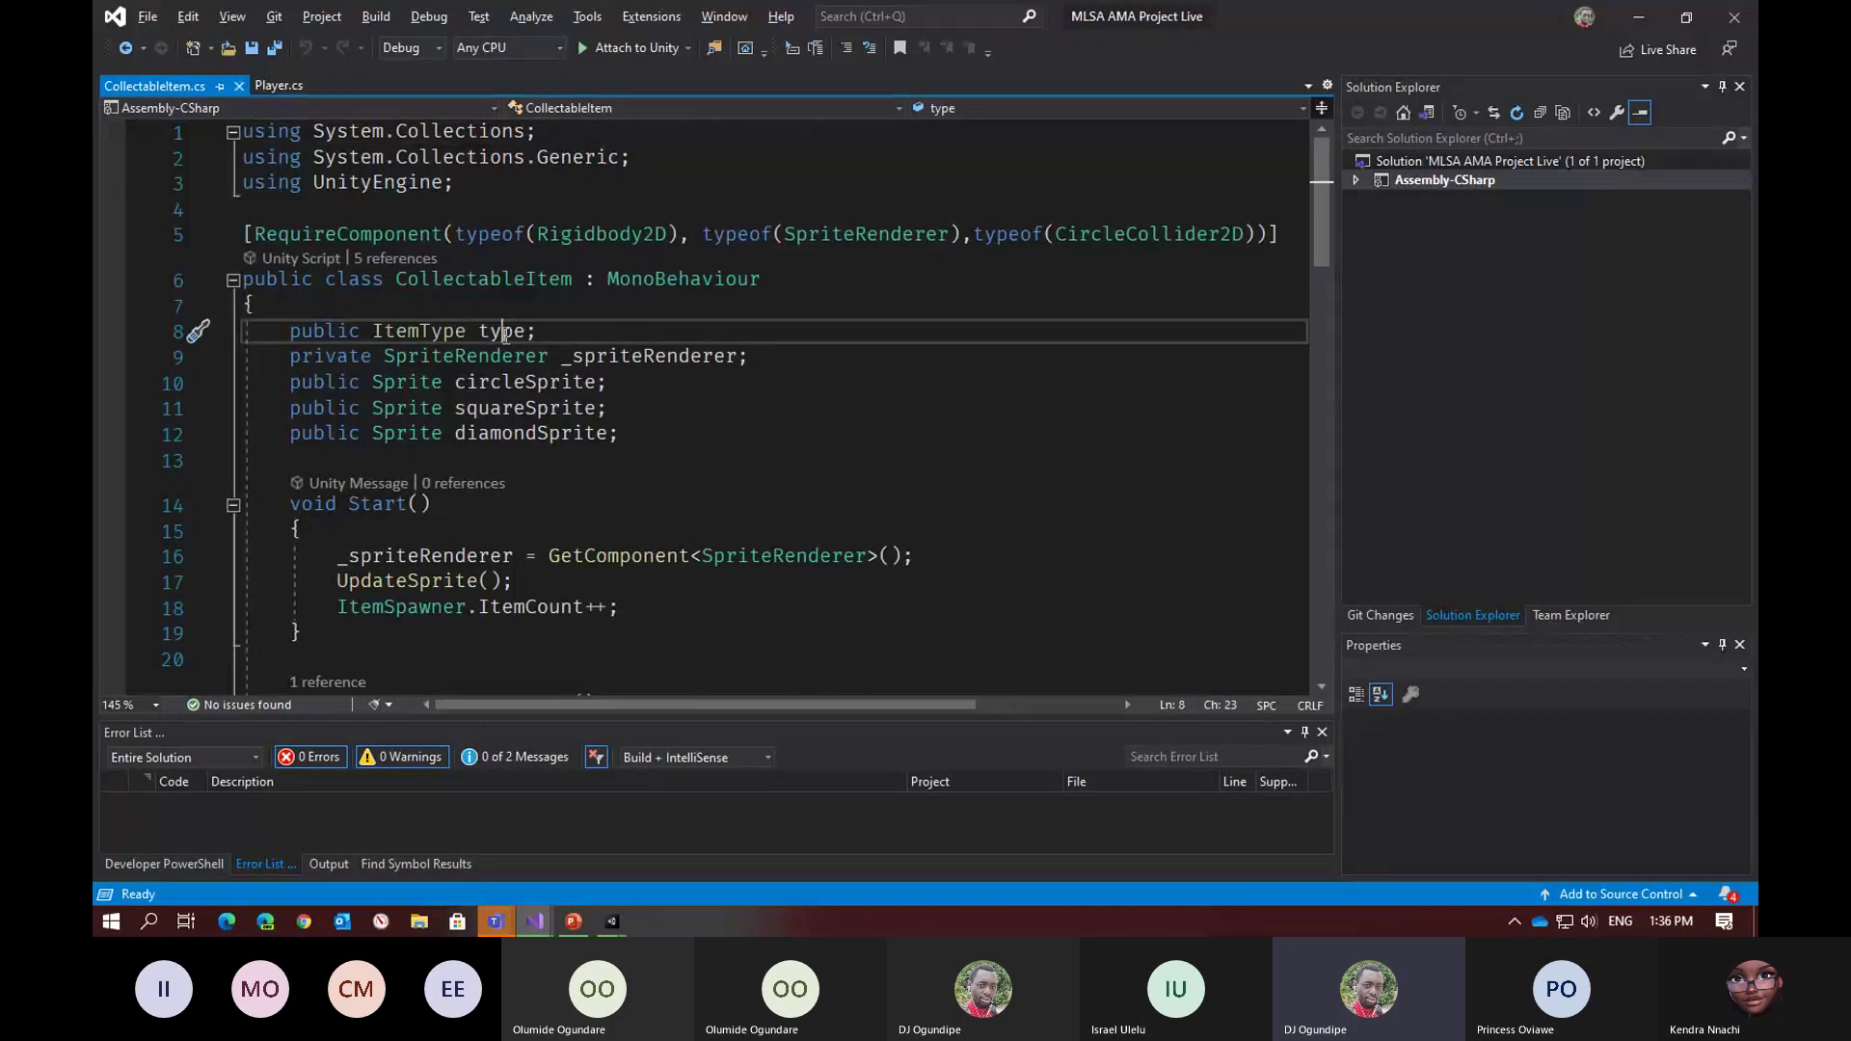
Examine the private _spriteRenderer field and the public circleSprite, squareSprite and diamondSprite fields of the CollectableItem class
click(353, 358)
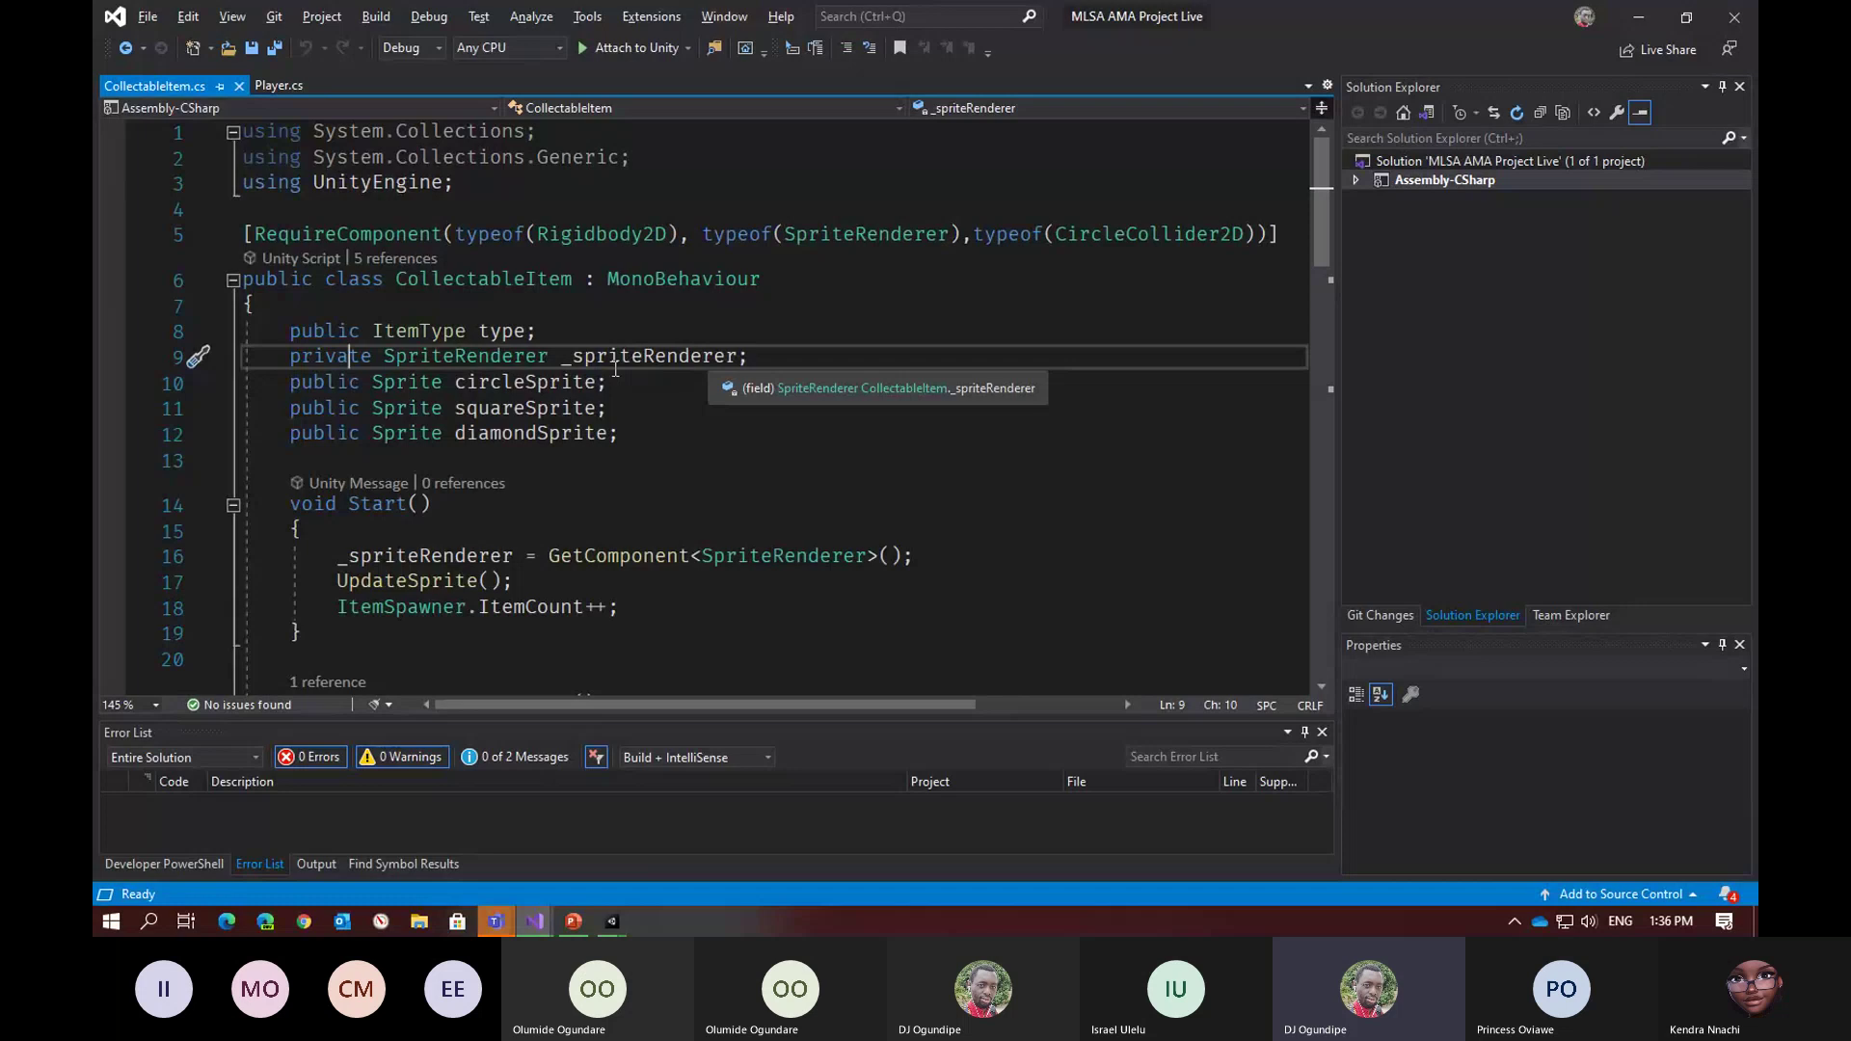
click(467, 383)
click(467, 407)
click(466, 432)
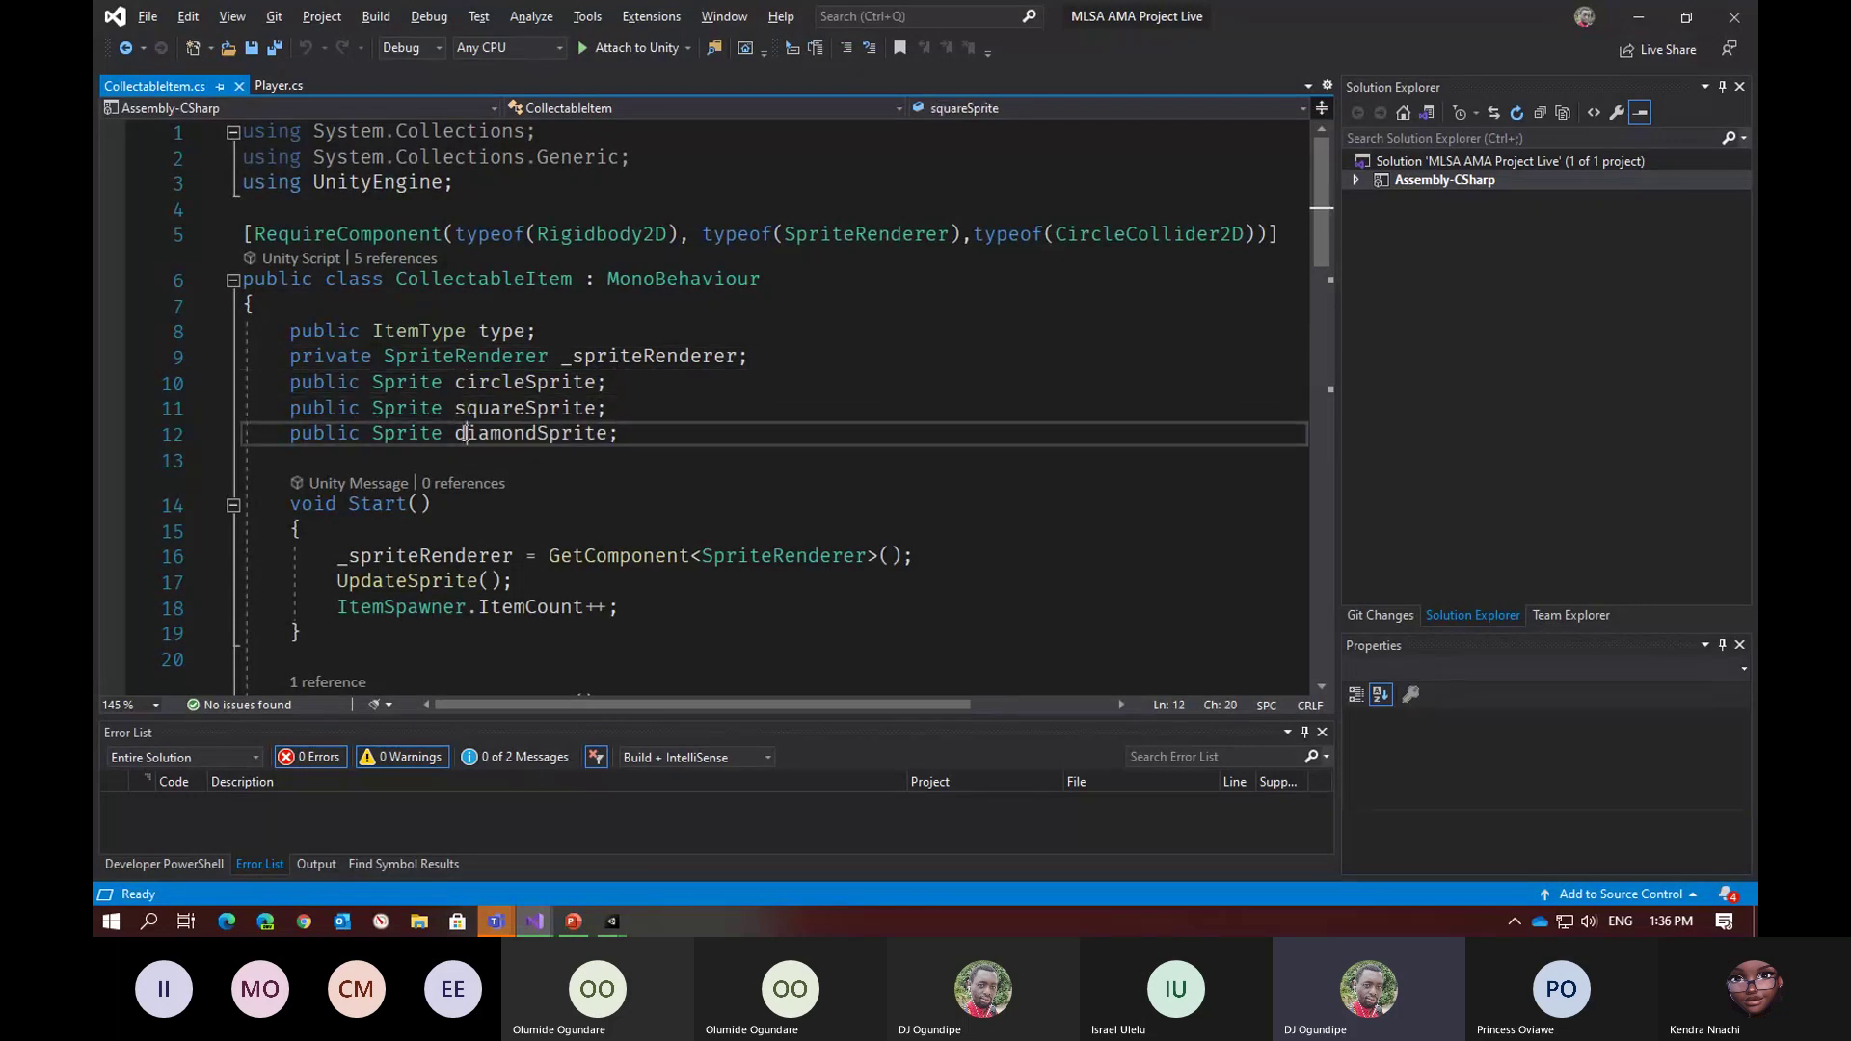
click(503, 436)
Trace the UpdateSprite call in CollectableItem's Start method to its definition and examine how the switch assigns a sprite per item type
scroll(592, 433, down, 1)
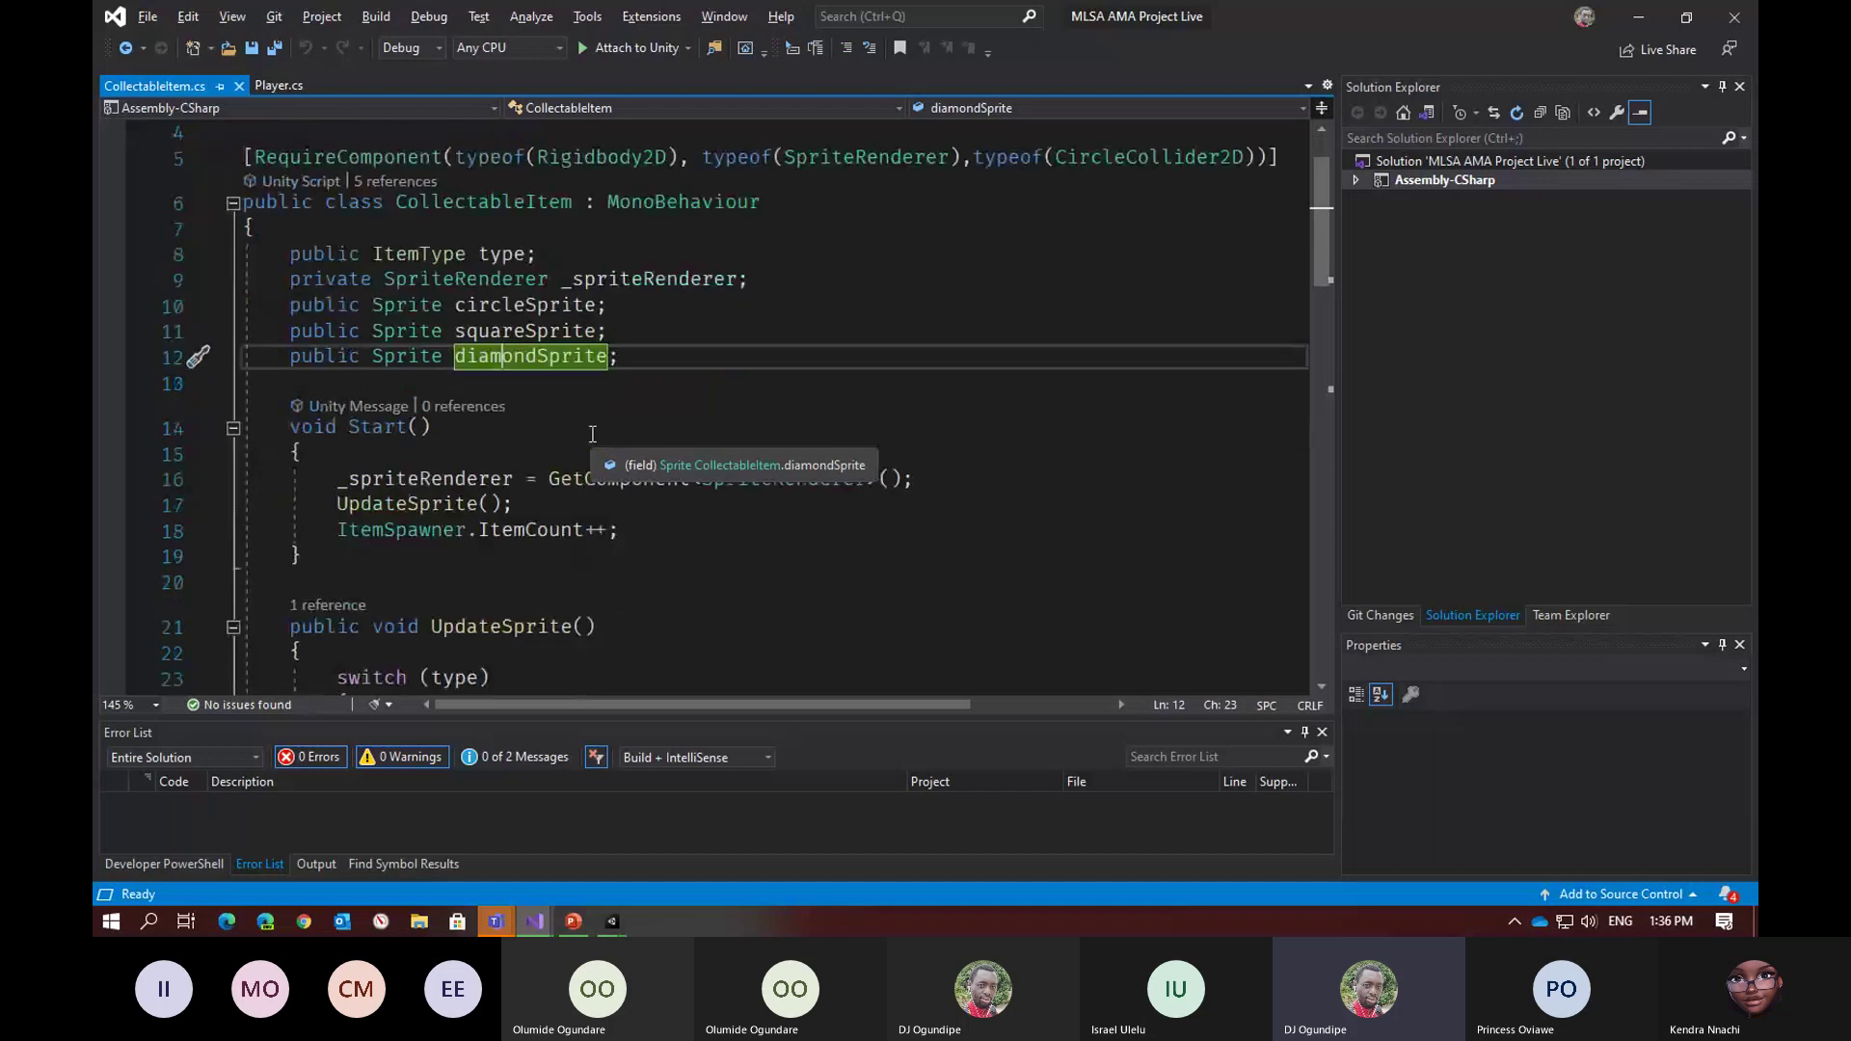
scroll(591, 422, down, 1)
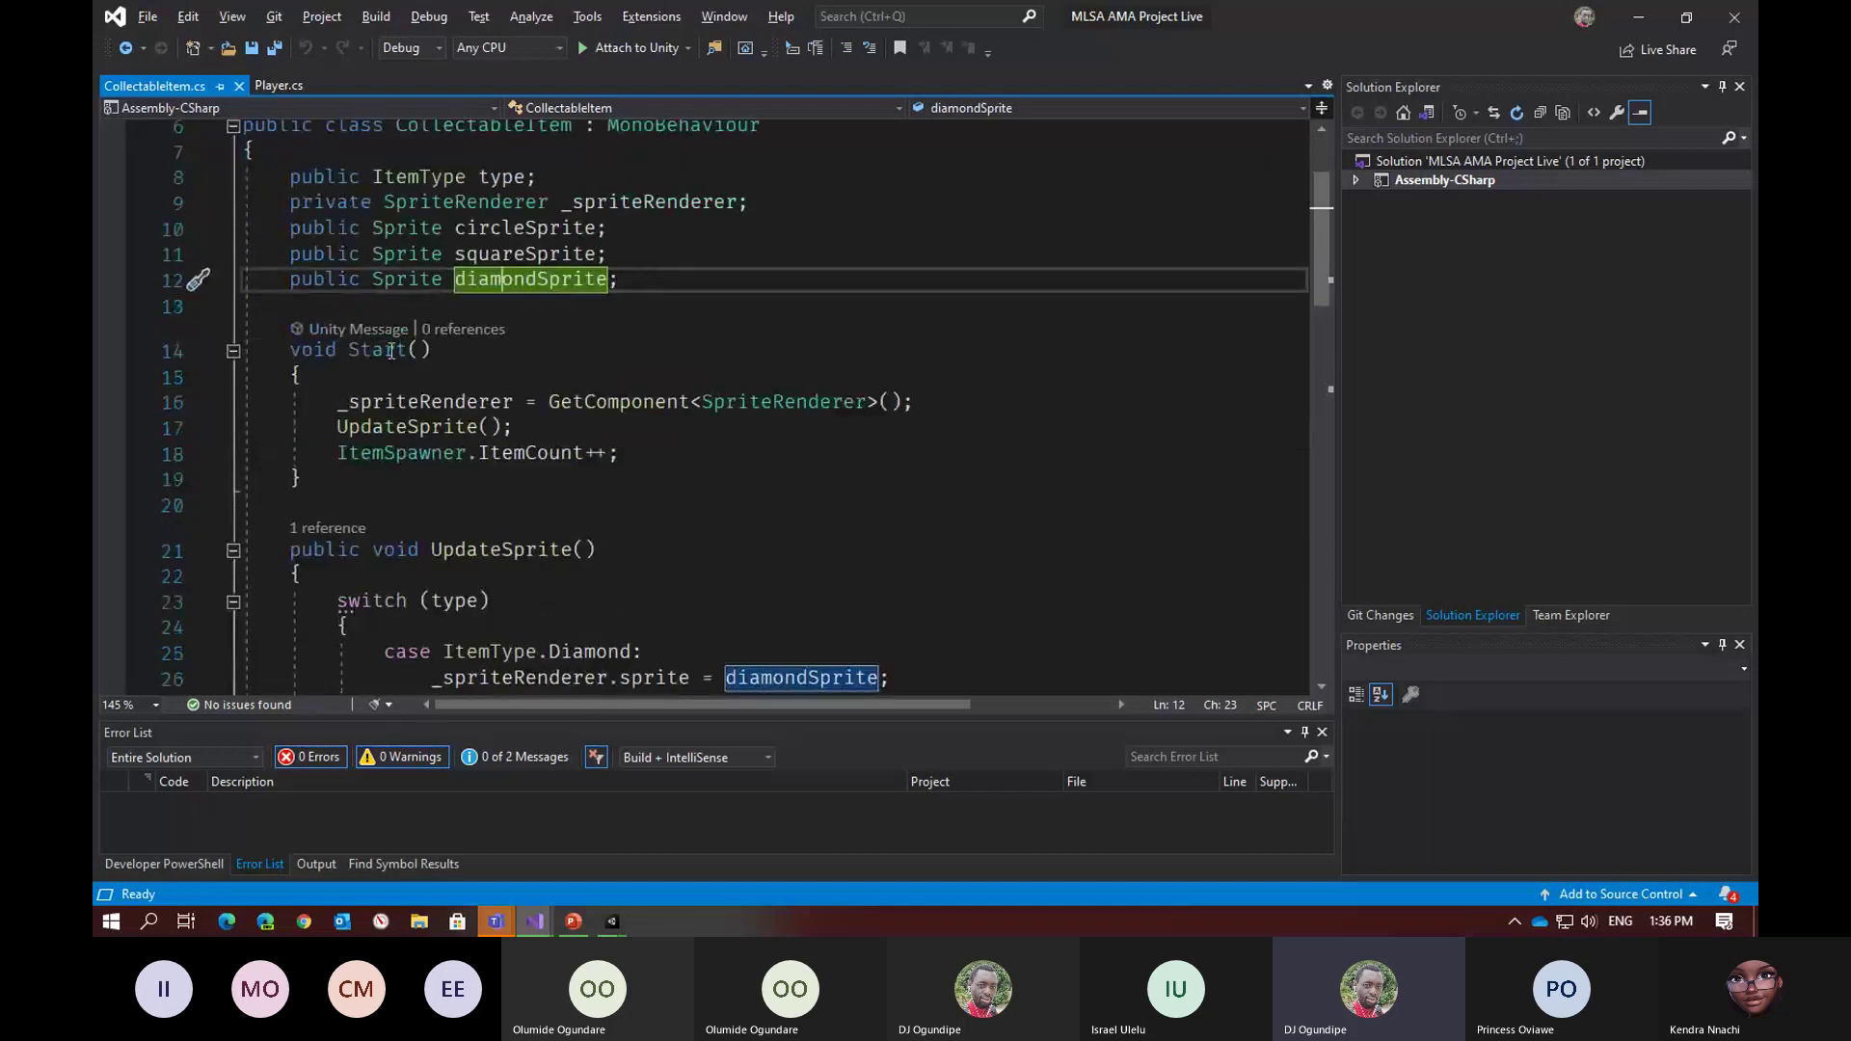
click(385, 401)
click(454, 427)
scroll(769, 523, down, 1)
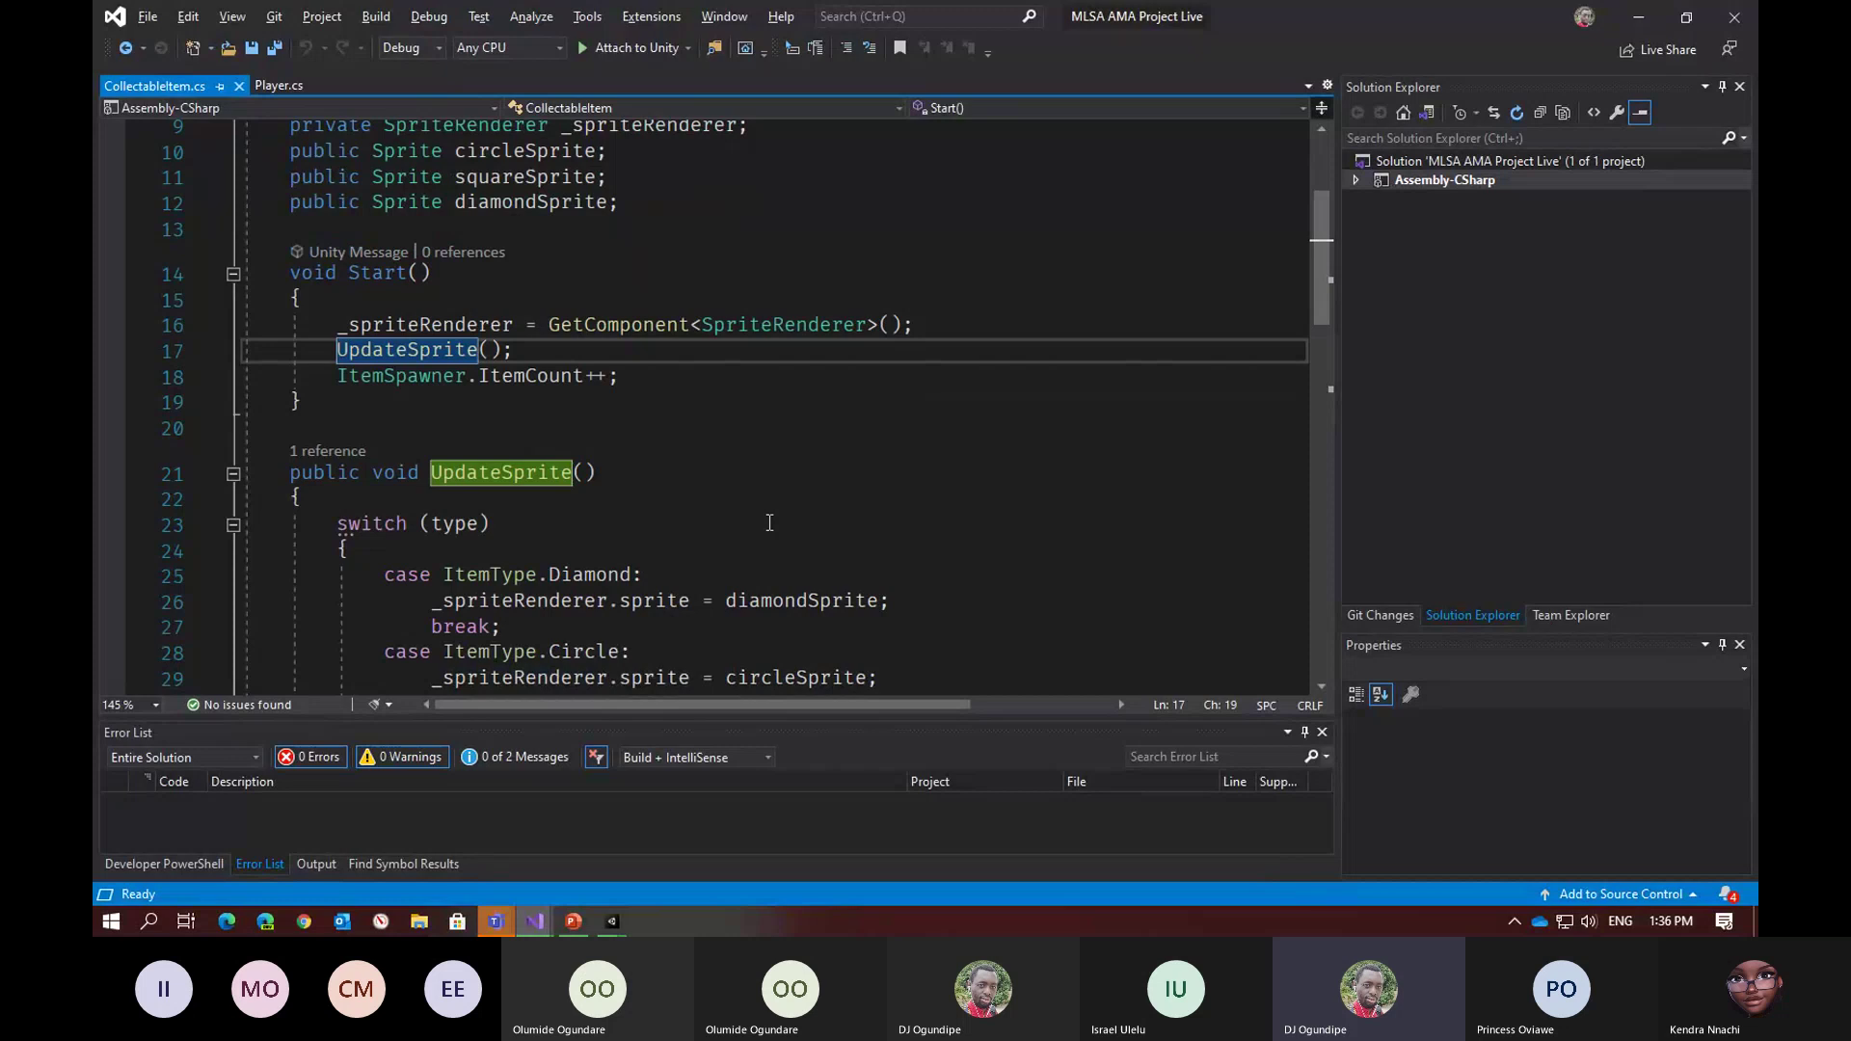
scroll(770, 523, down, 3)
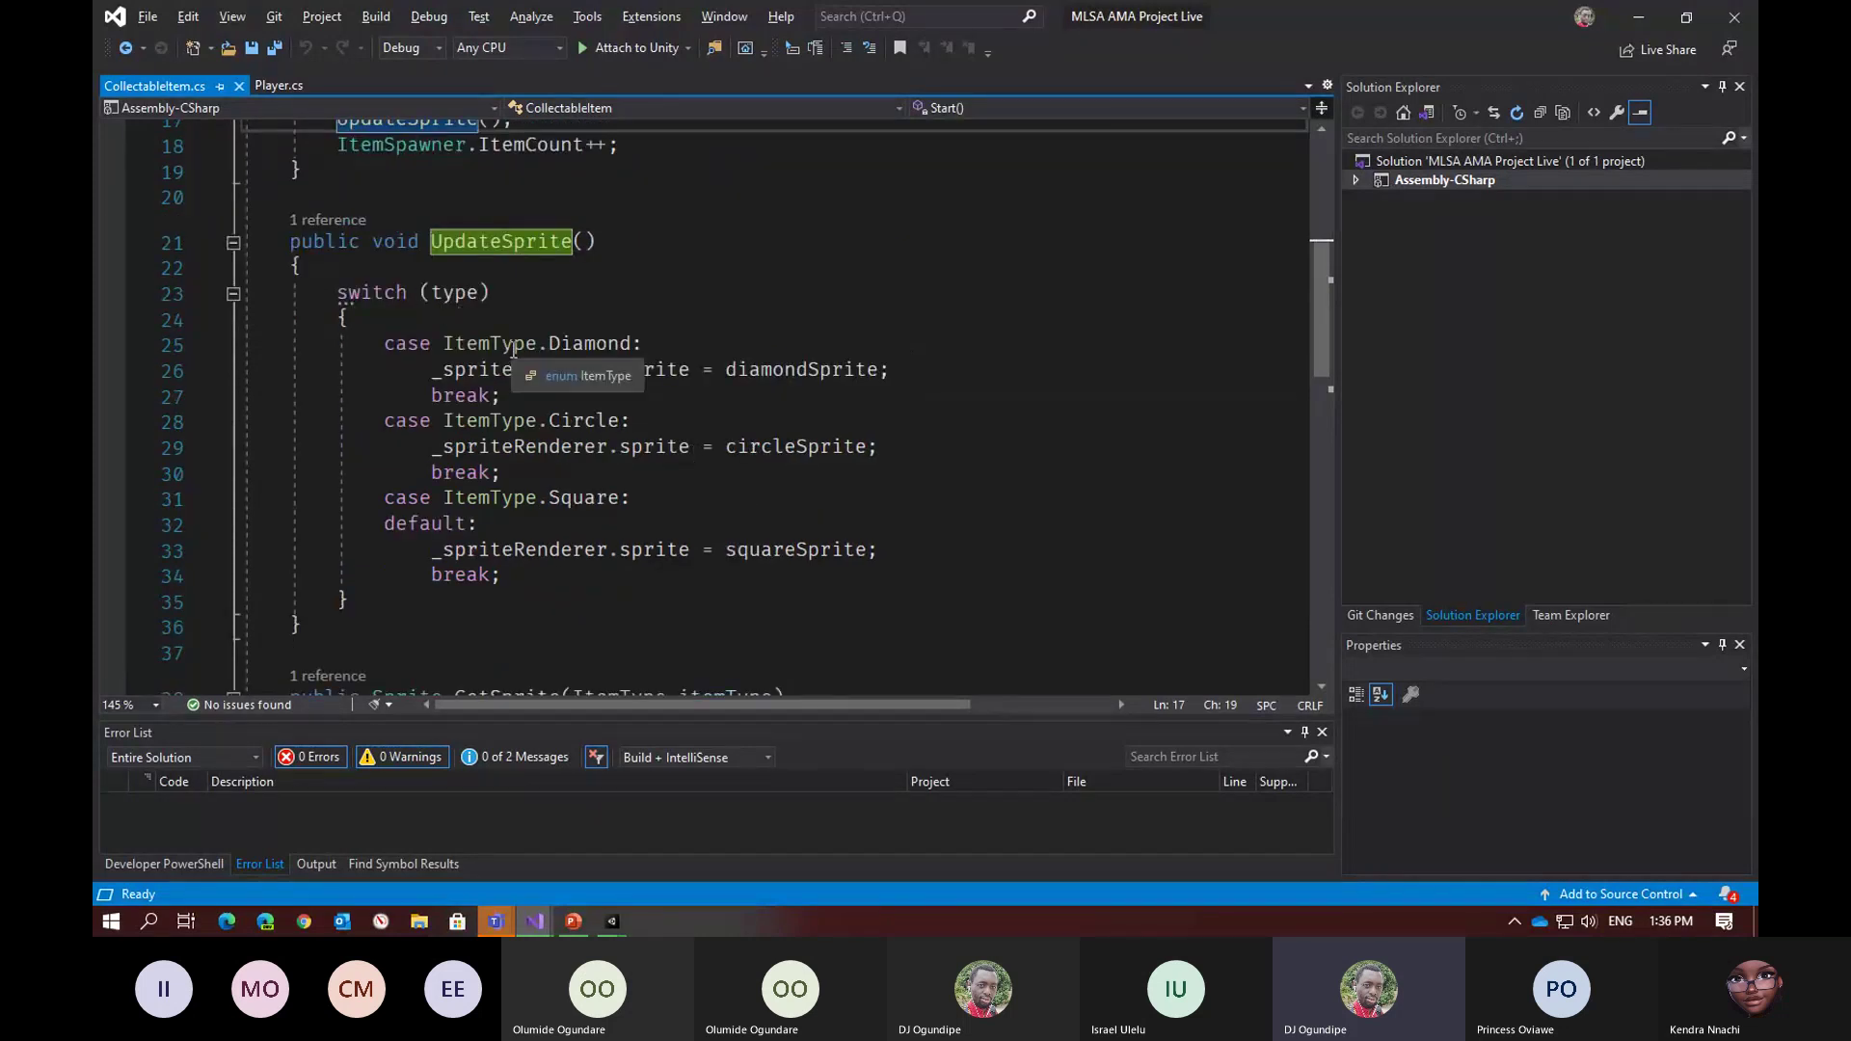
click(484, 372)
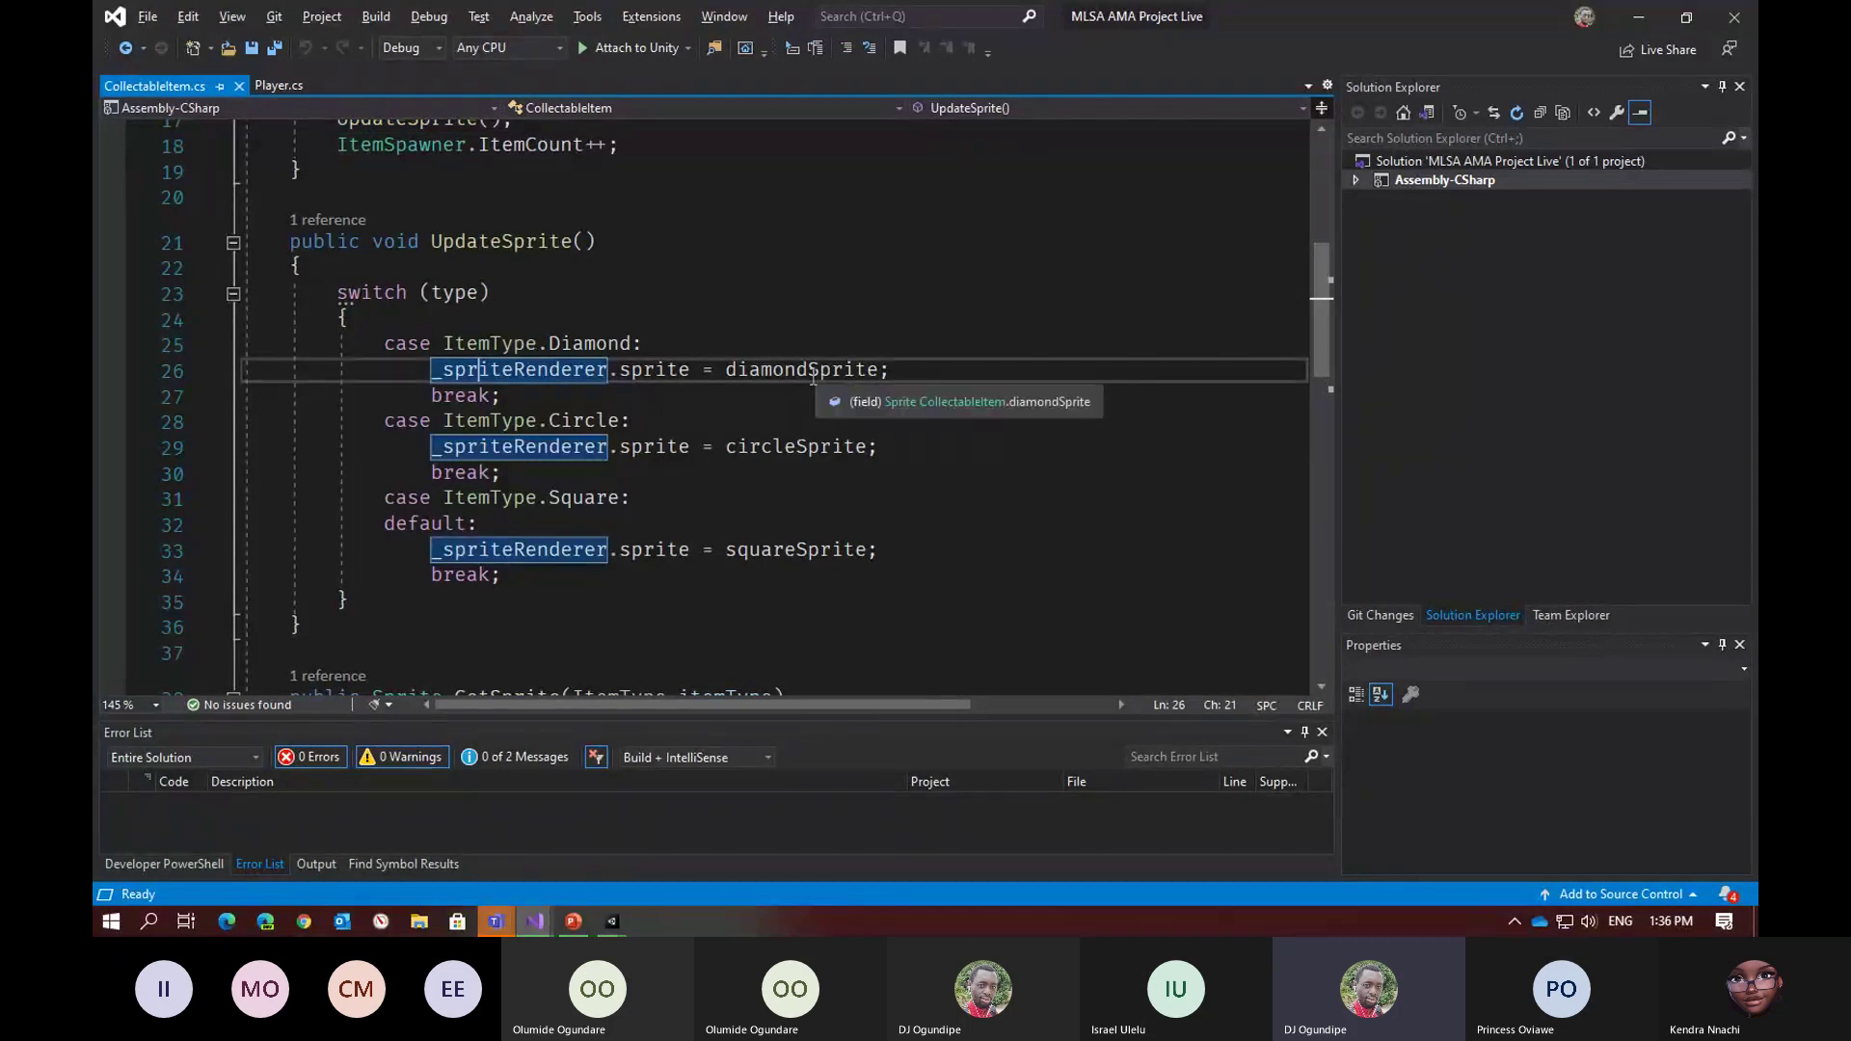
Return to CollectableItem's Start method and examine the ItemSpawner.ItemCount++ statement
scroll(752, 508, up, 1)
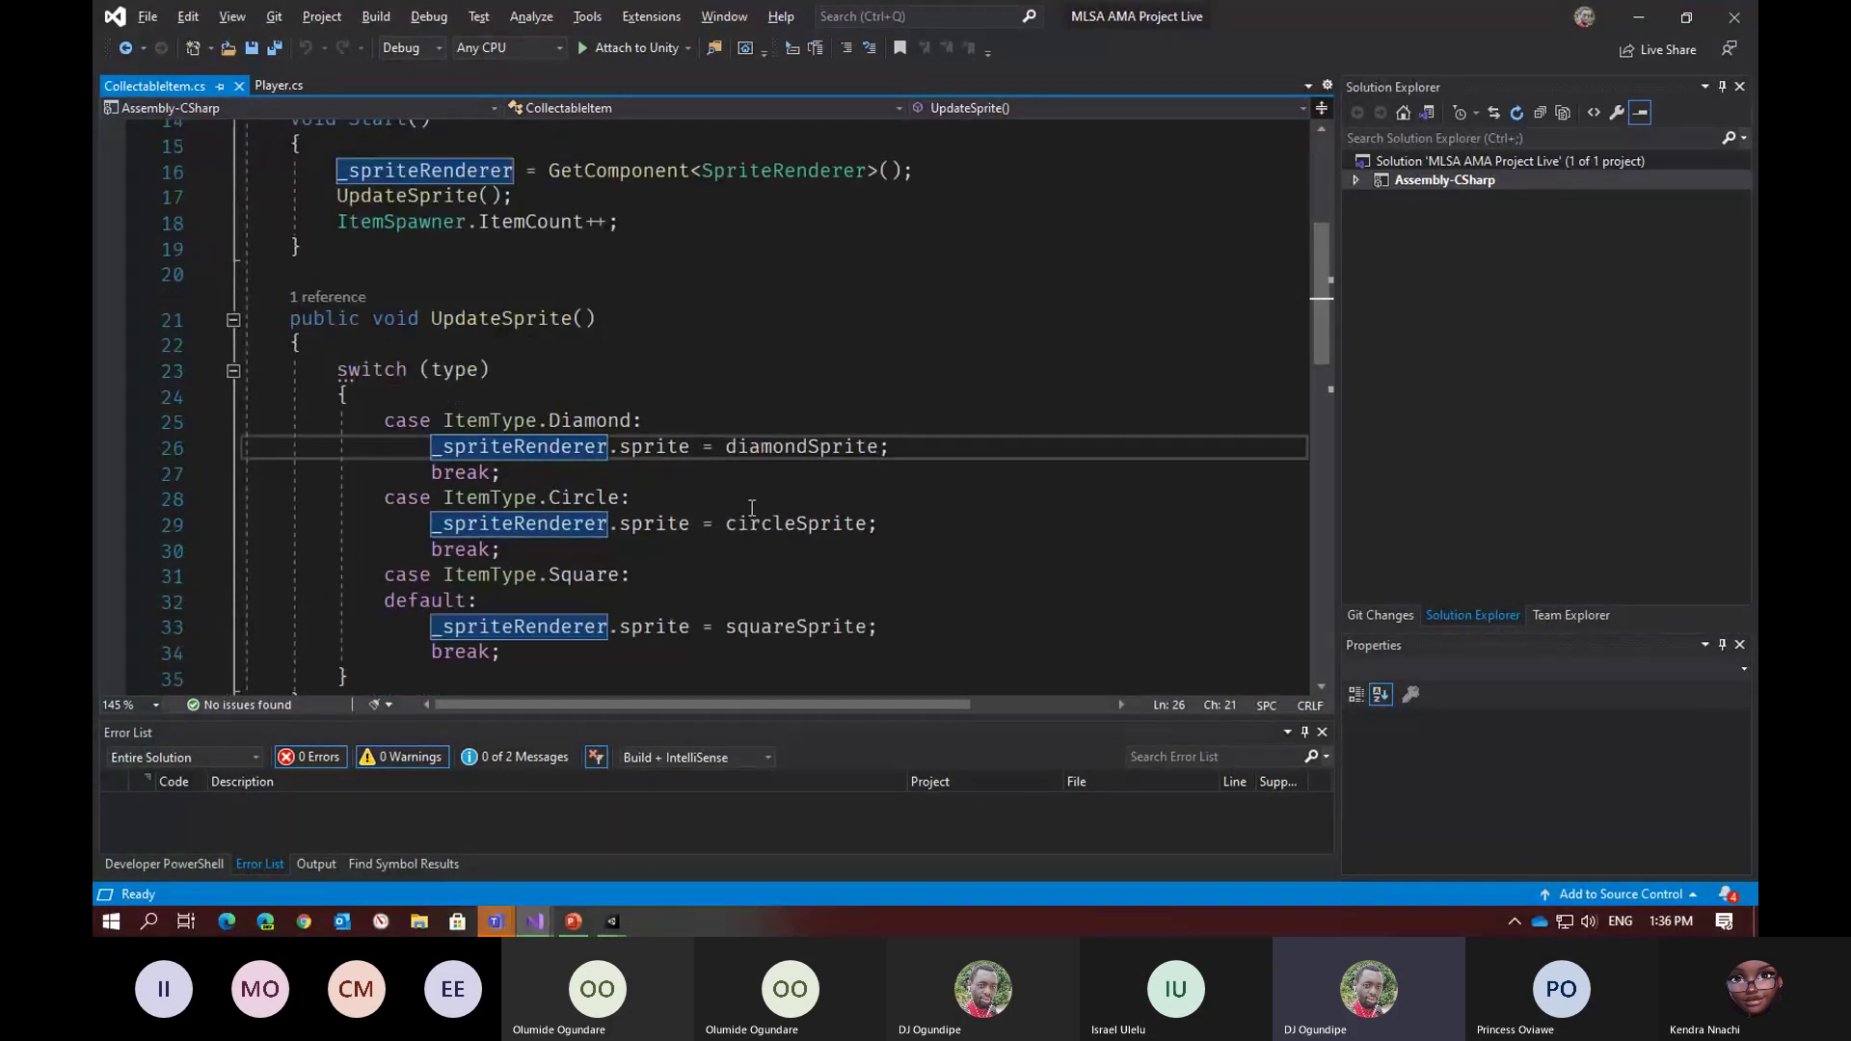
scroll(752, 508, up, 1)
click(454, 299)
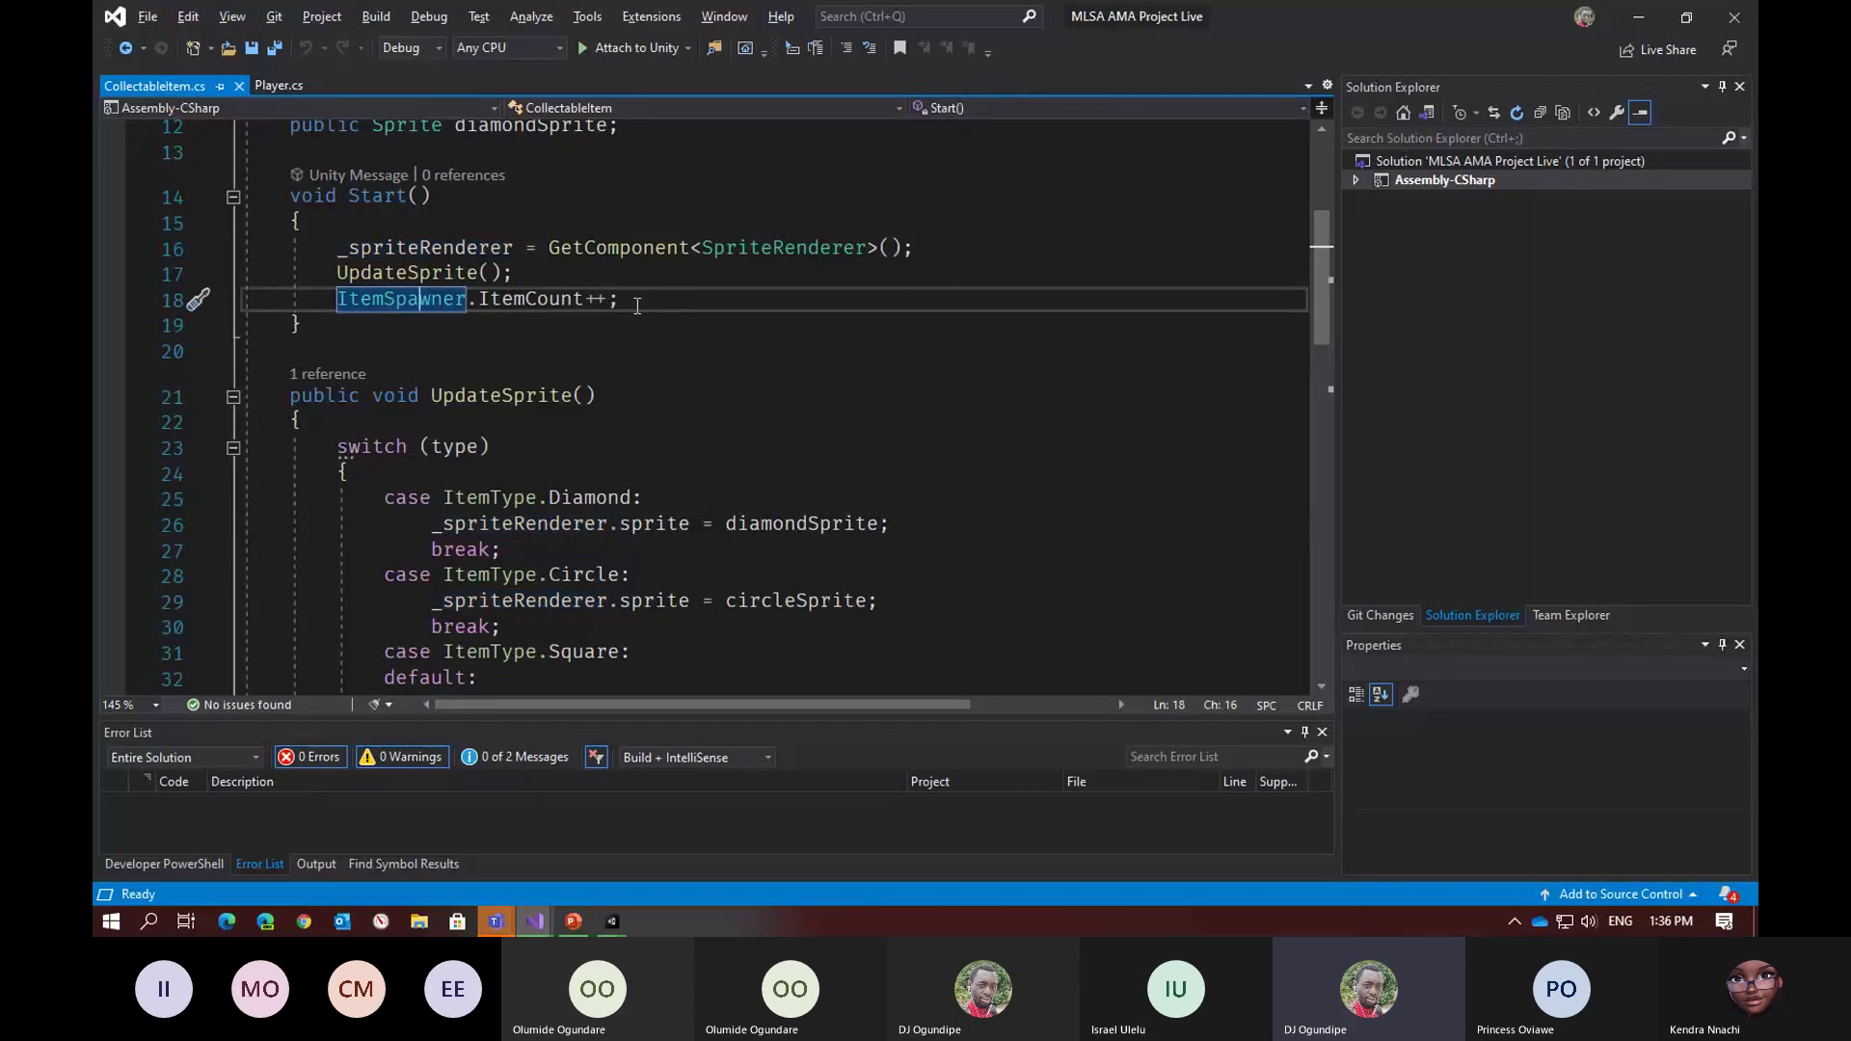
Examine the GetSprite method's ItemType parameter, its Sprite return type and the Diamond case returning diamondSprite
scroll(636, 306, down, 6)
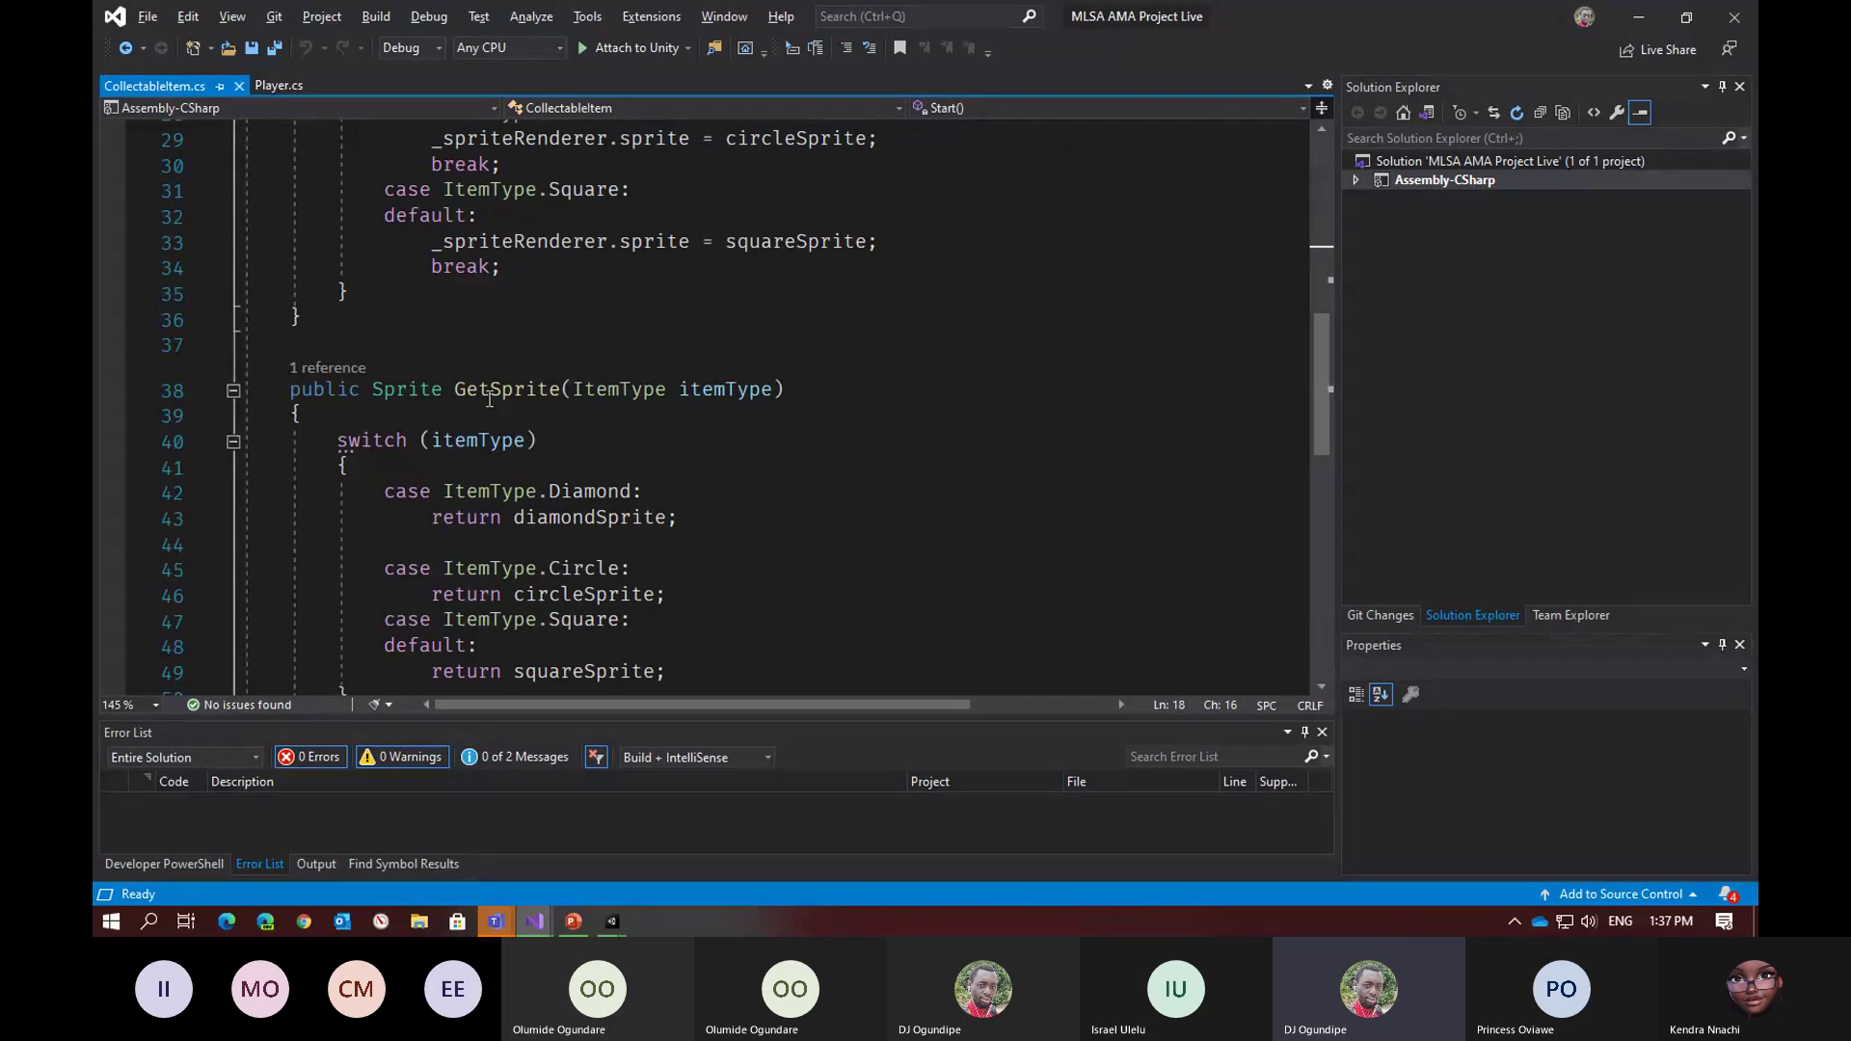
scroll(482, 386, down, 1)
click(625, 366)
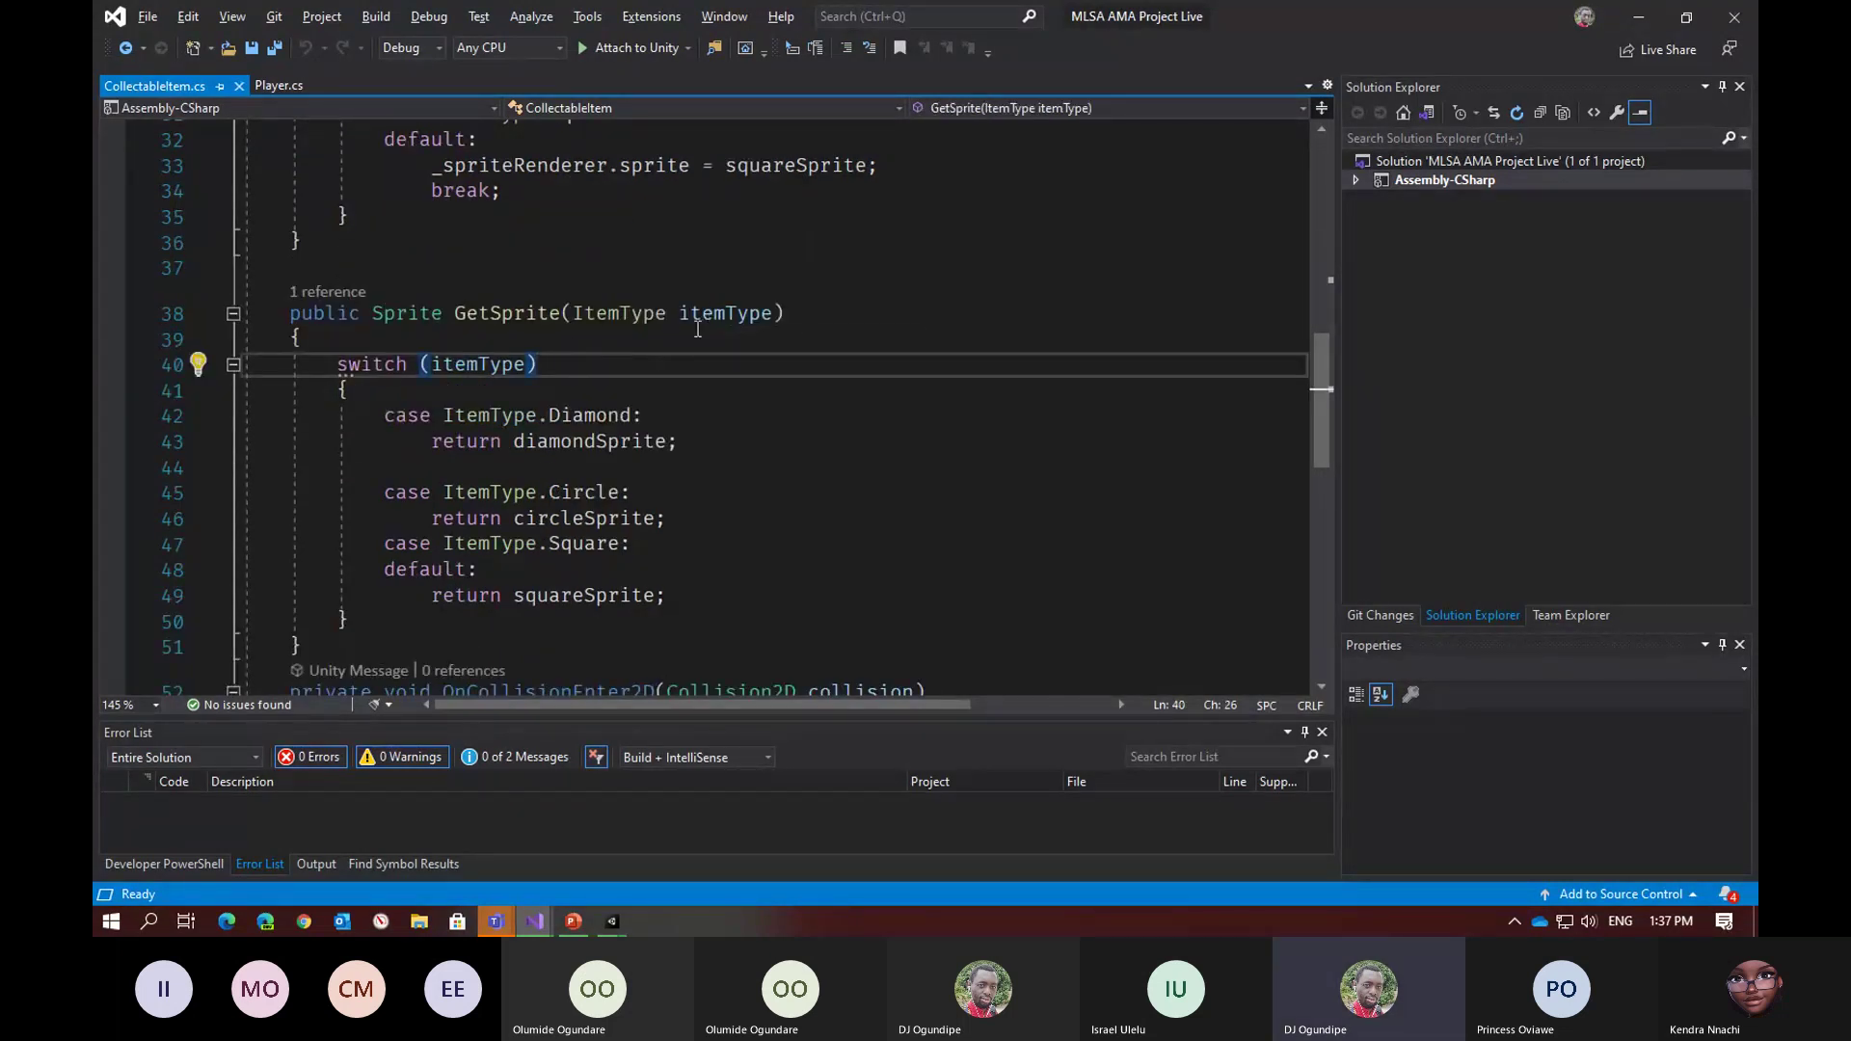
click(439, 314)
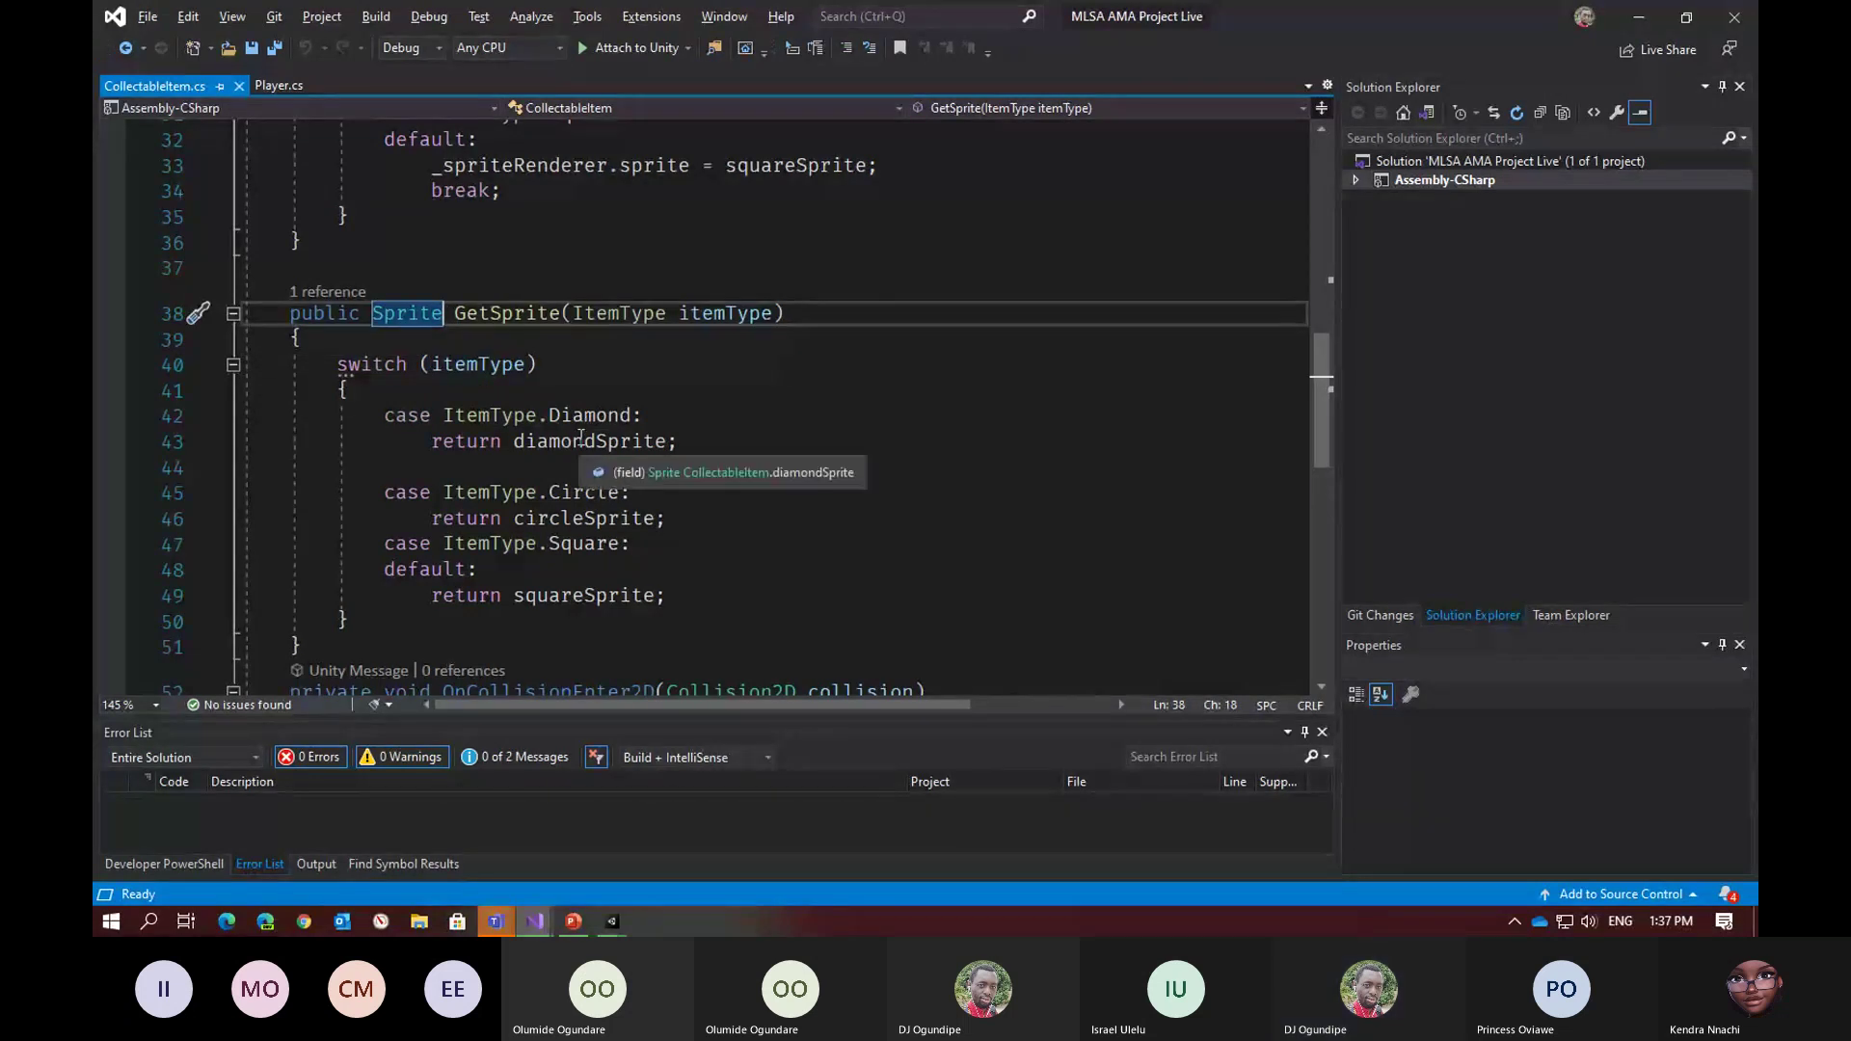
click(583, 440)
click(585, 415)
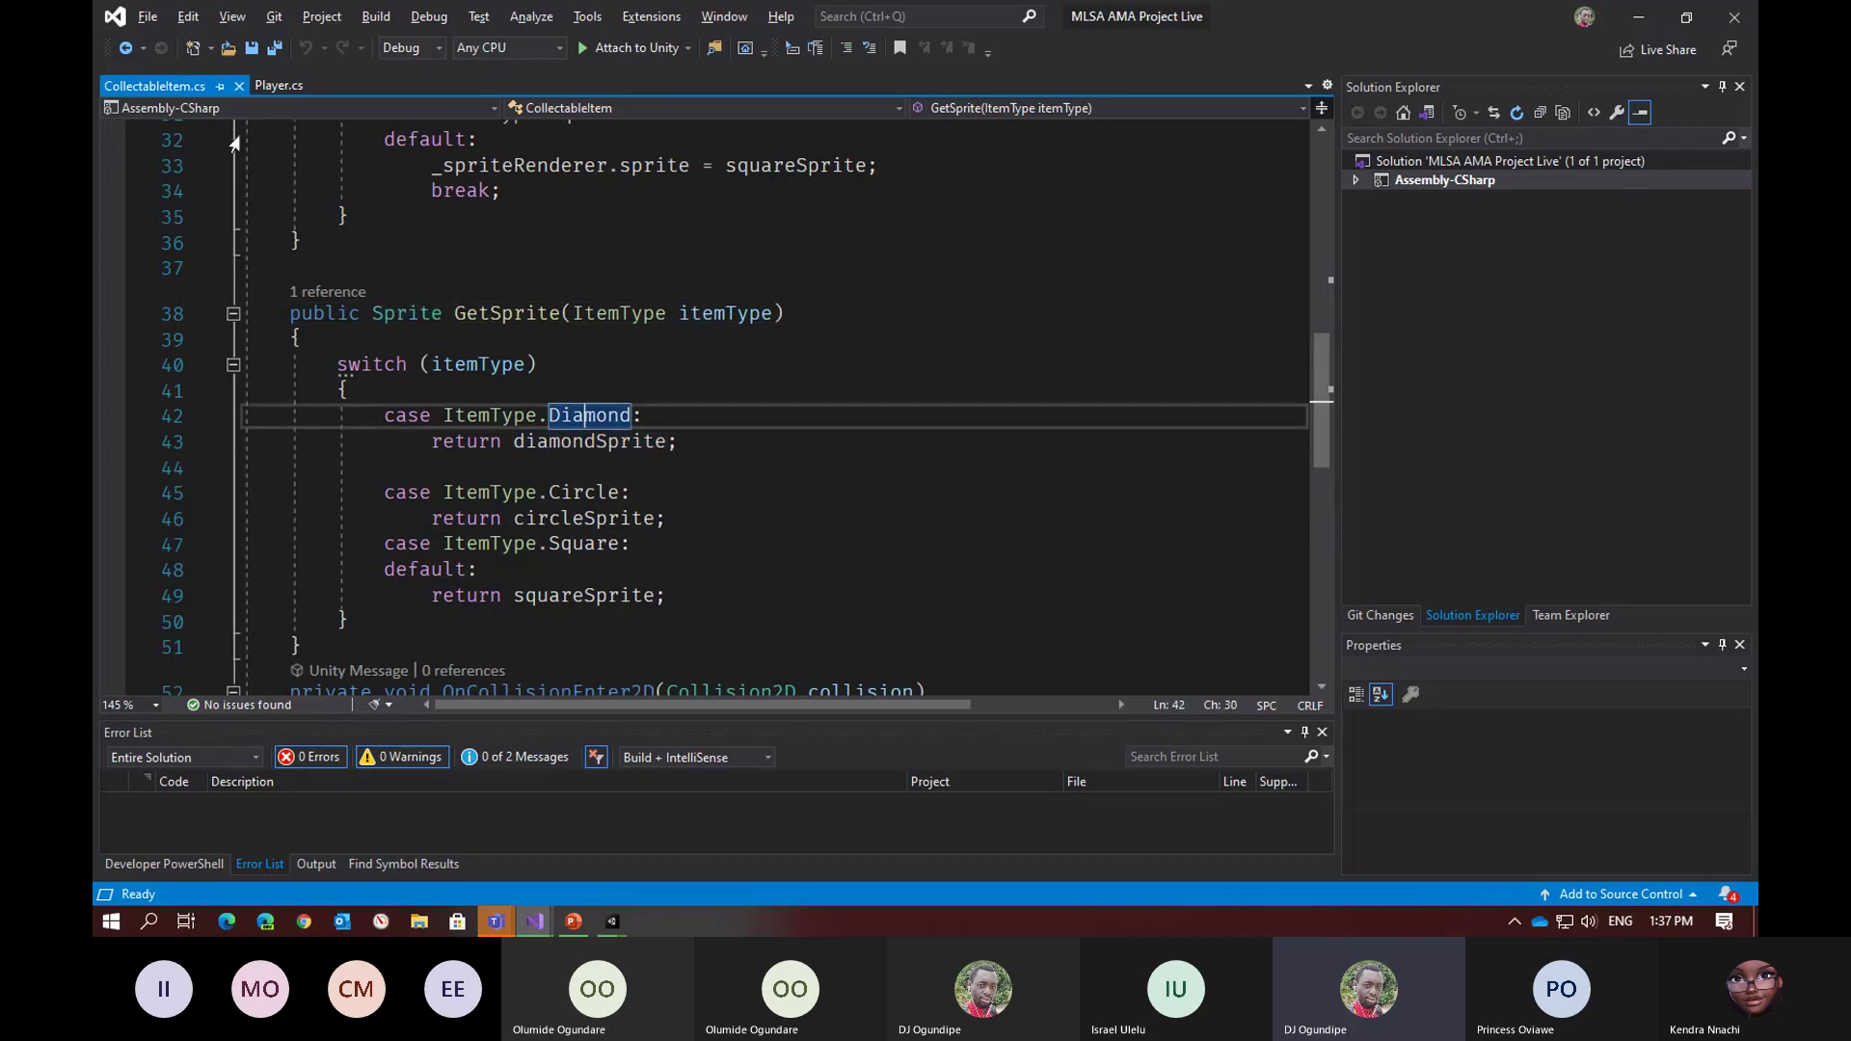
Switch to the Player script and review the UpdateSprite call with GetSprite(type) and the UpdateType call in OnCollisionEnter2D
click(289, 87)
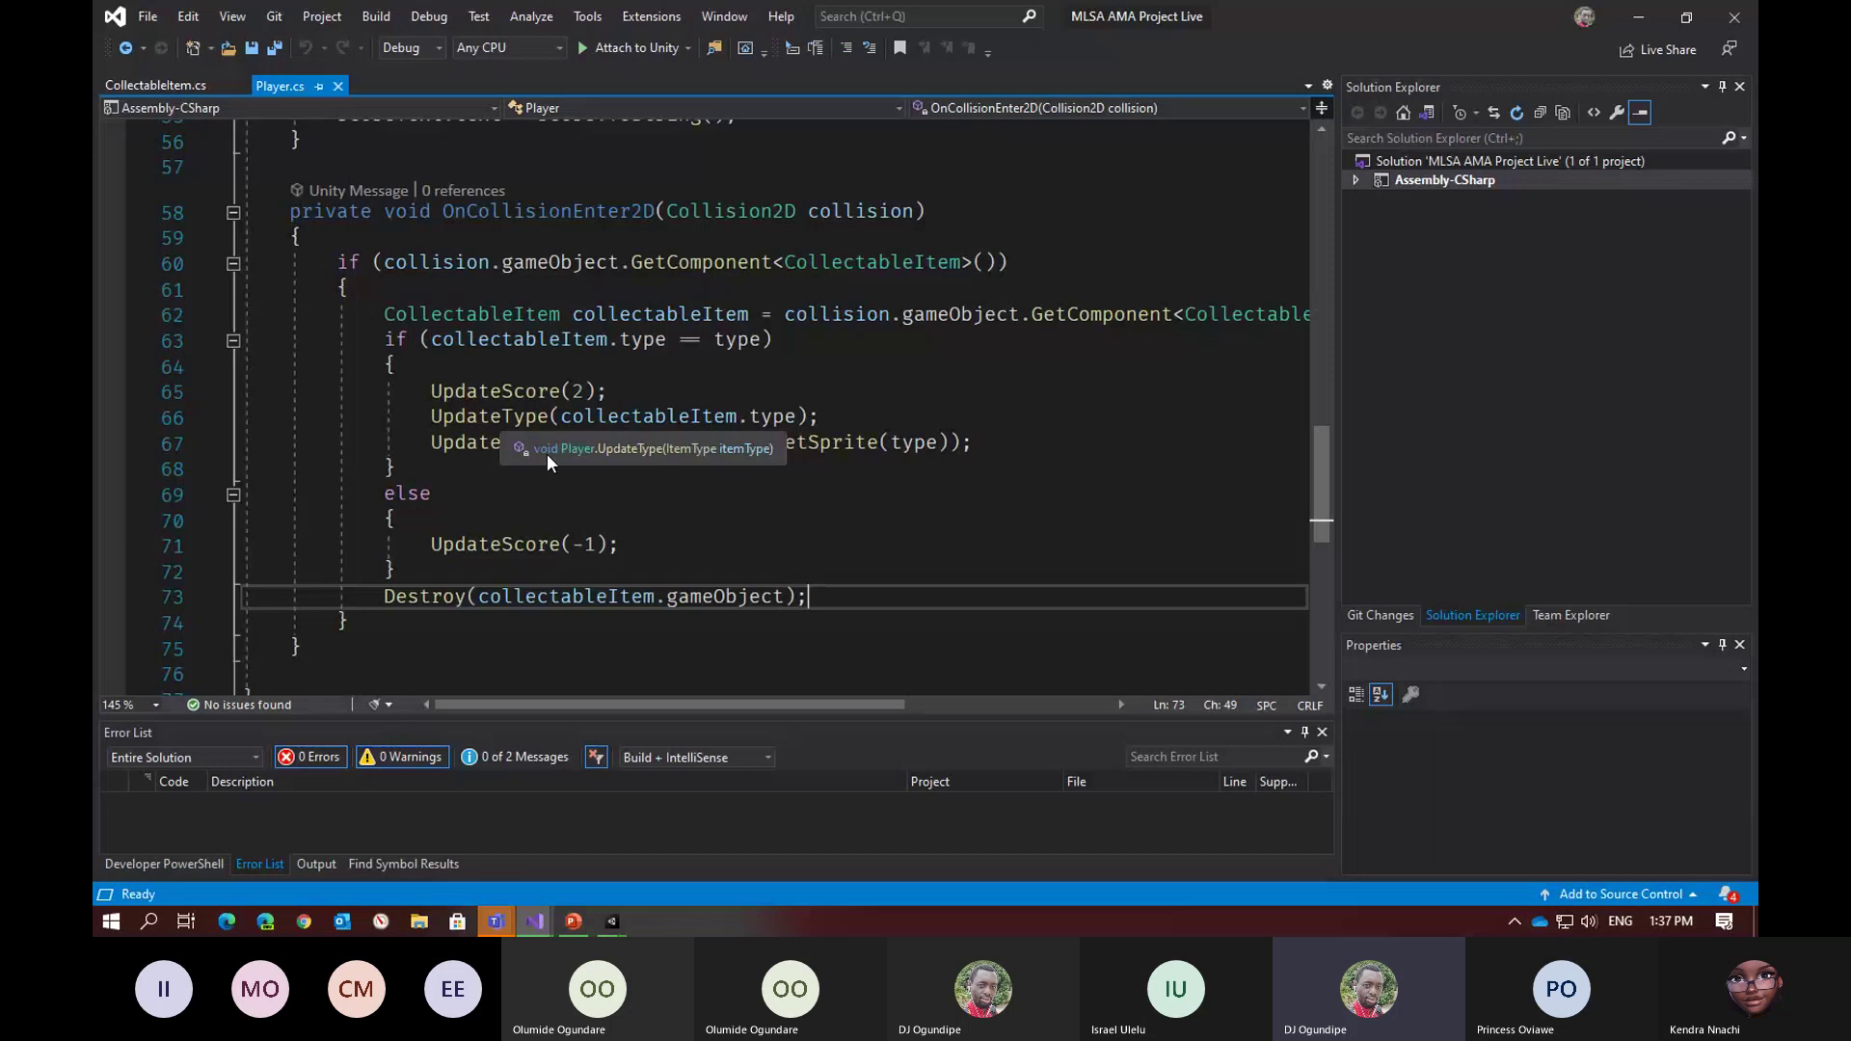
click(503, 444)
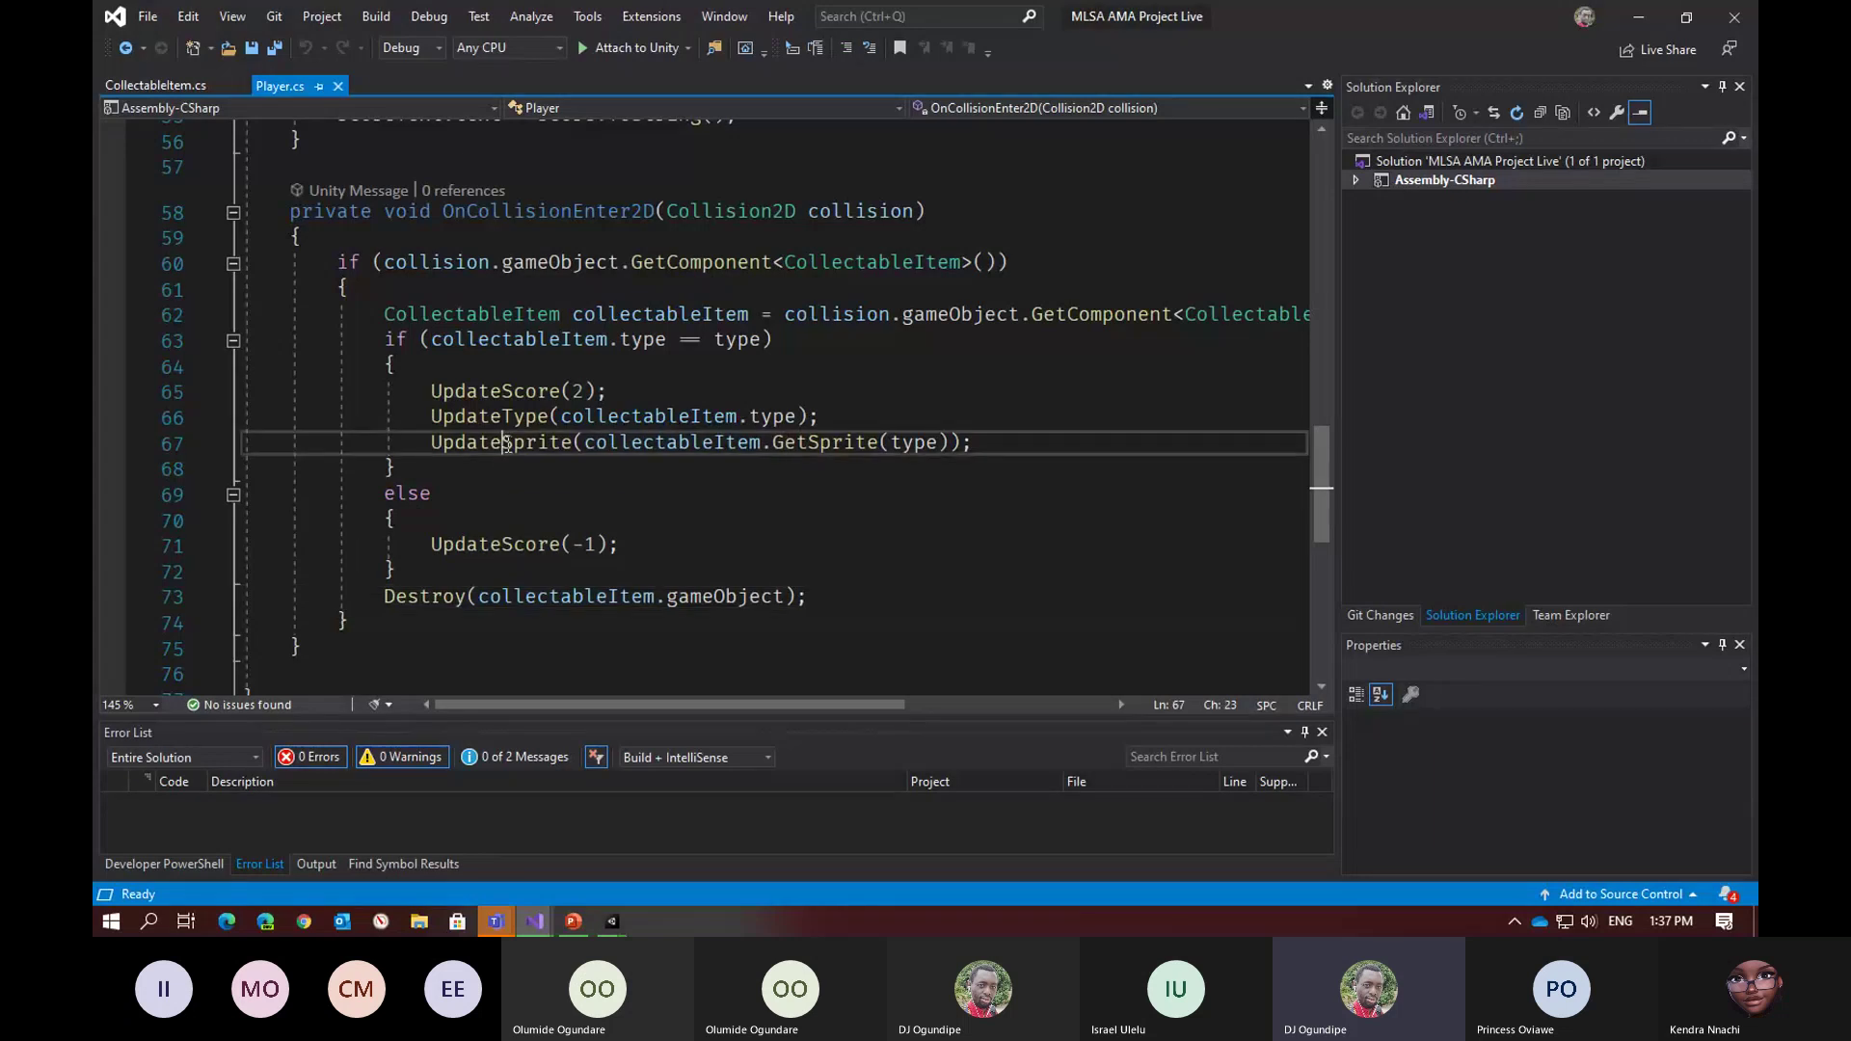
click(822, 445)
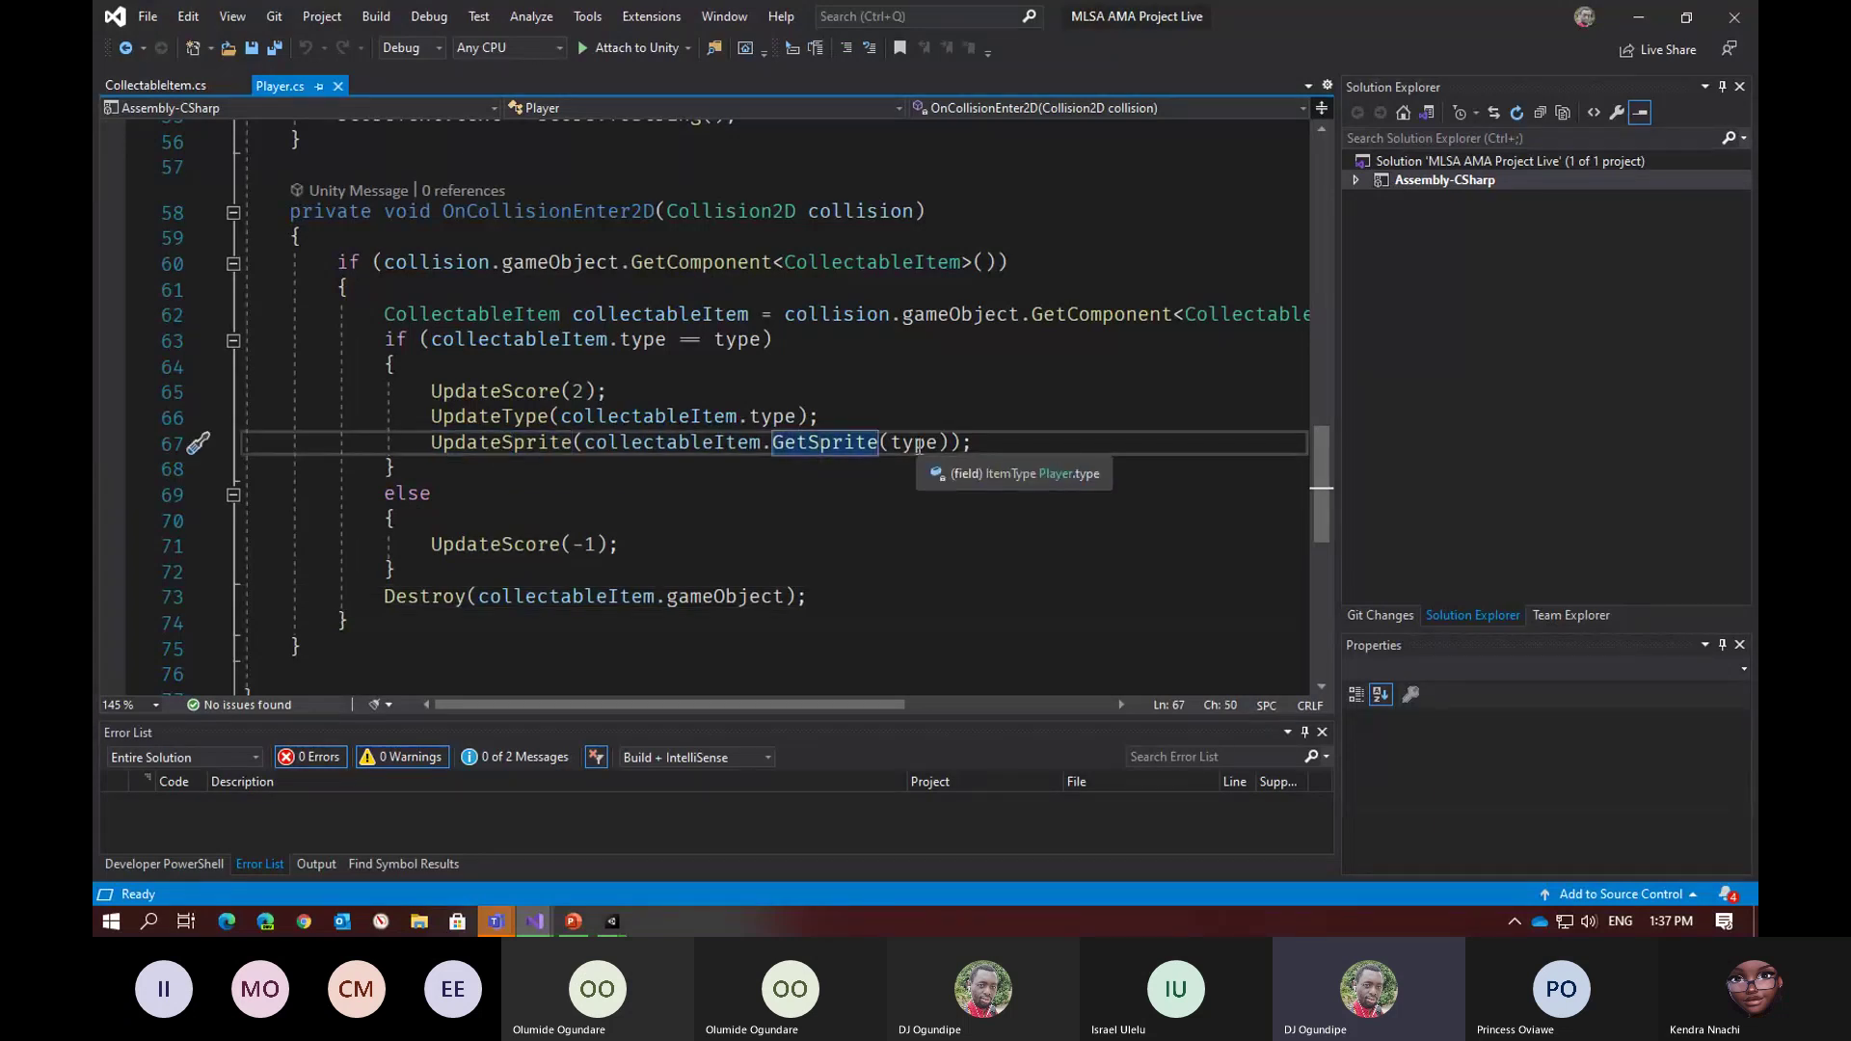
click(918, 444)
click(489, 417)
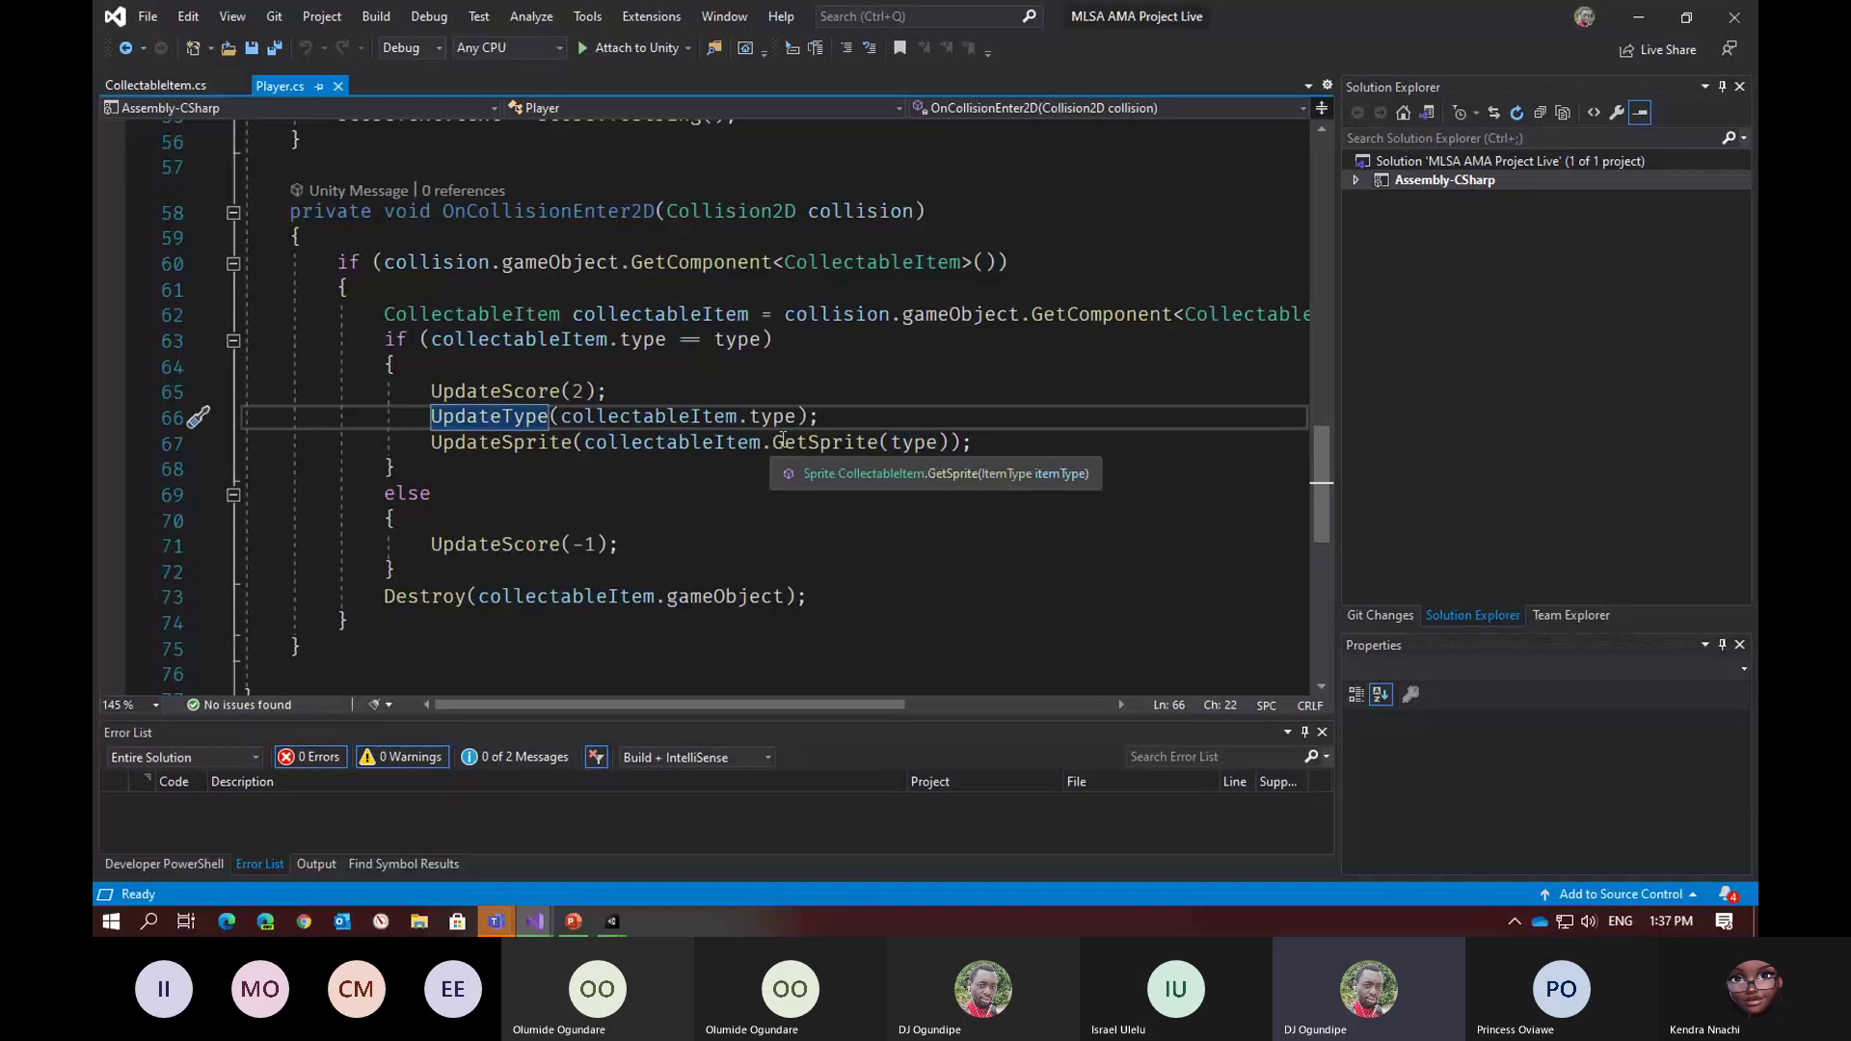
Examine the Mathf.Repeat expression in the Player script's UpdateType method, and return to the UpdateSprite call in OnCollisionEnter2D
scroll(808, 425, up, 2)
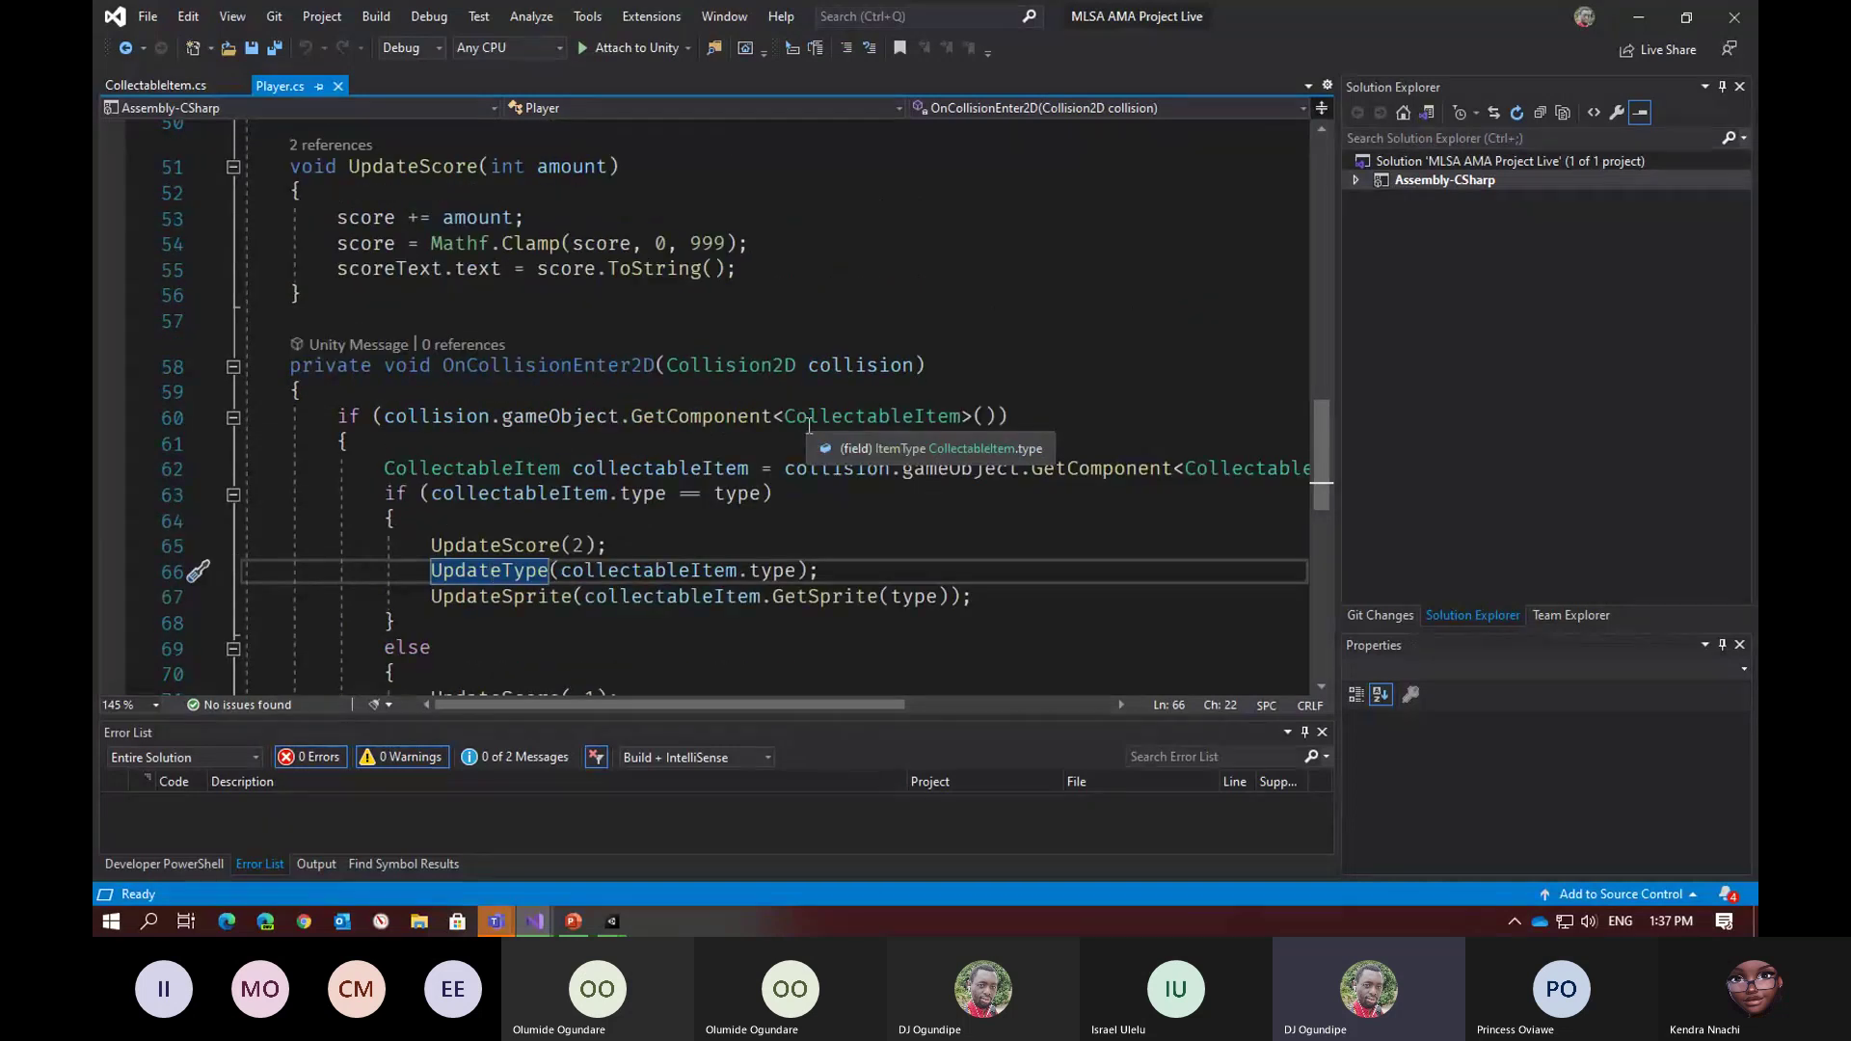
scroll(808, 425, up, 5)
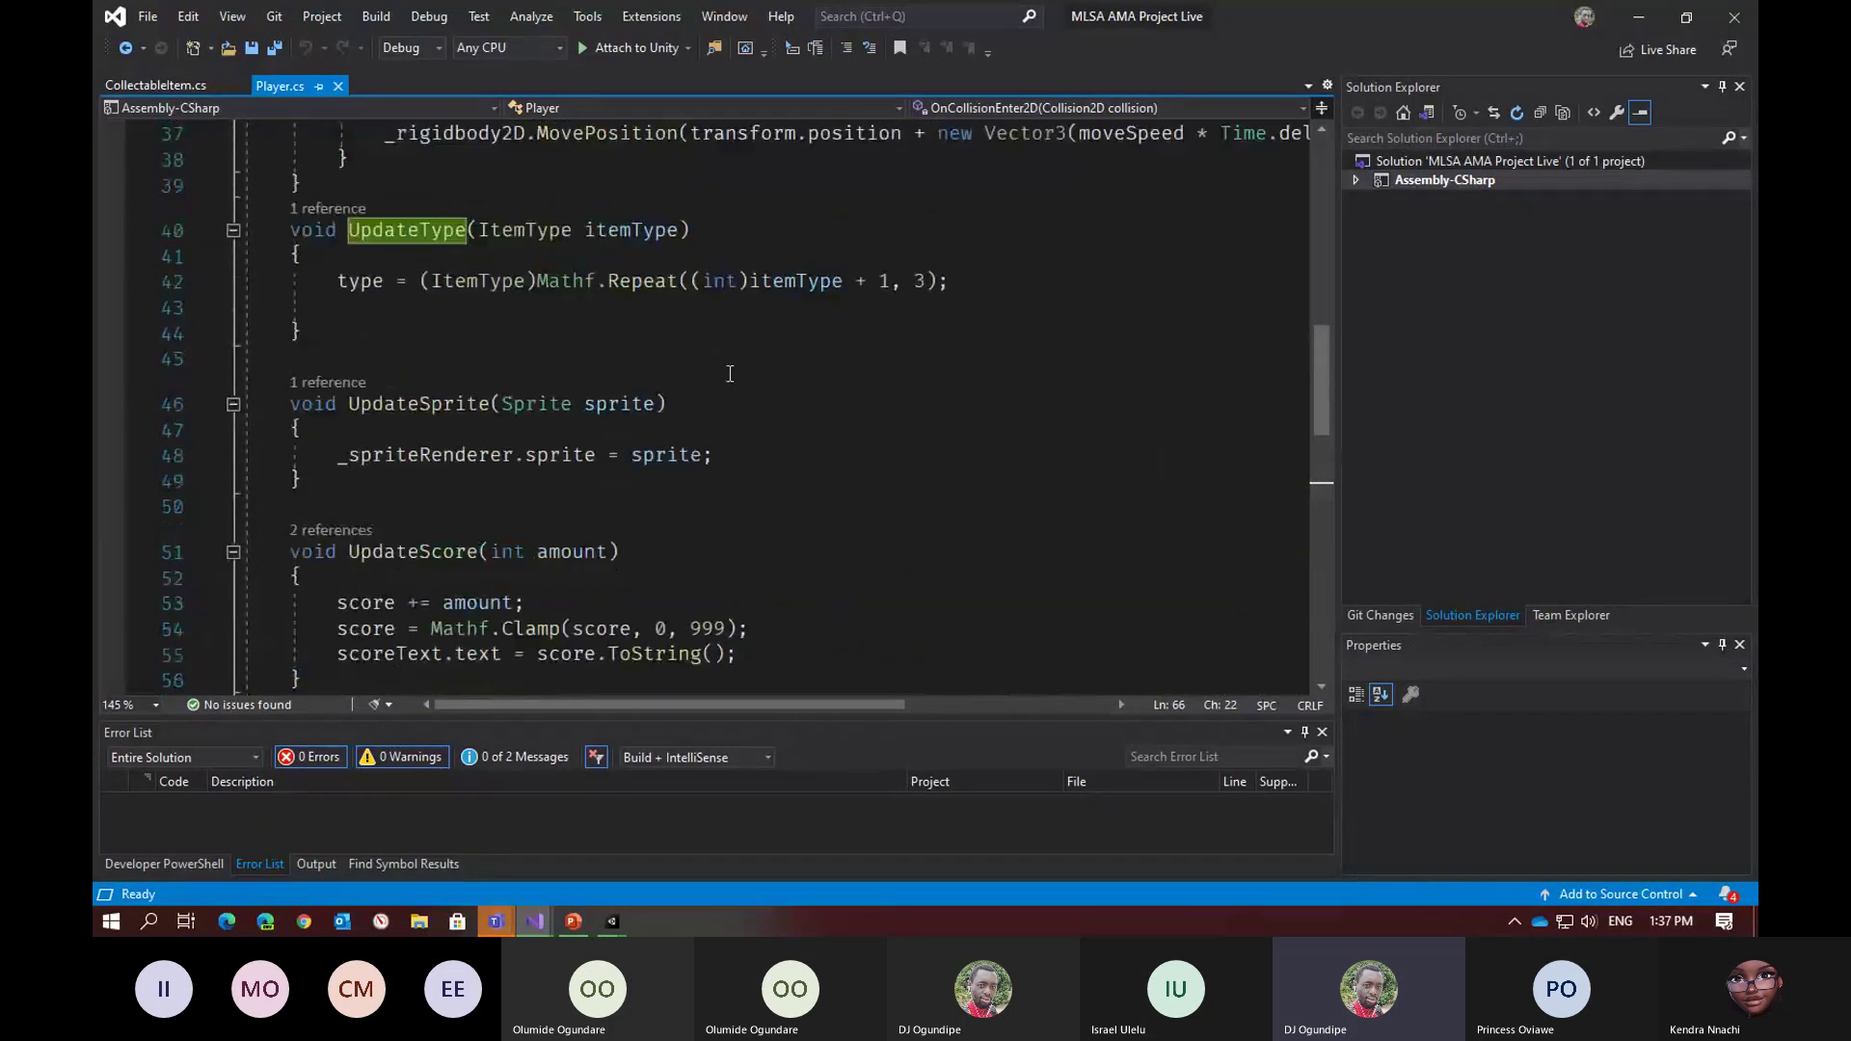
scroll(730, 374, up, 1)
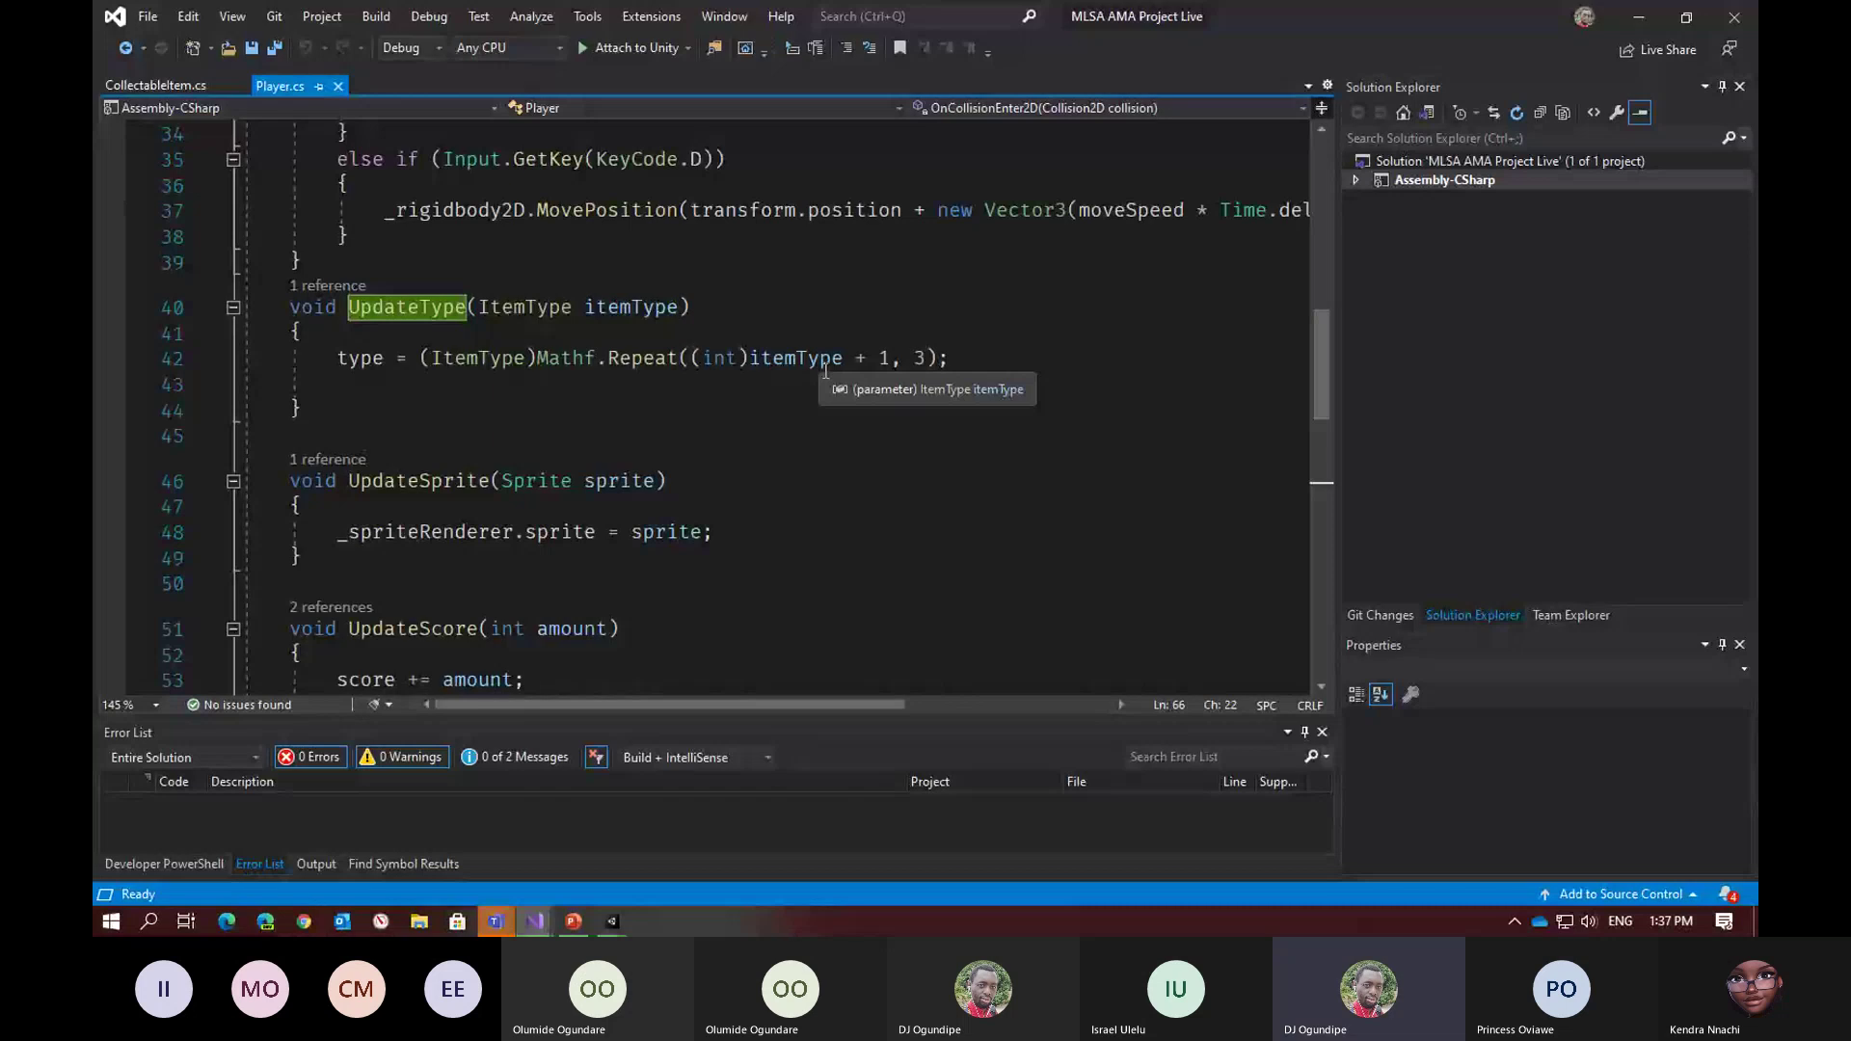
scroll(772, 367, down, 2)
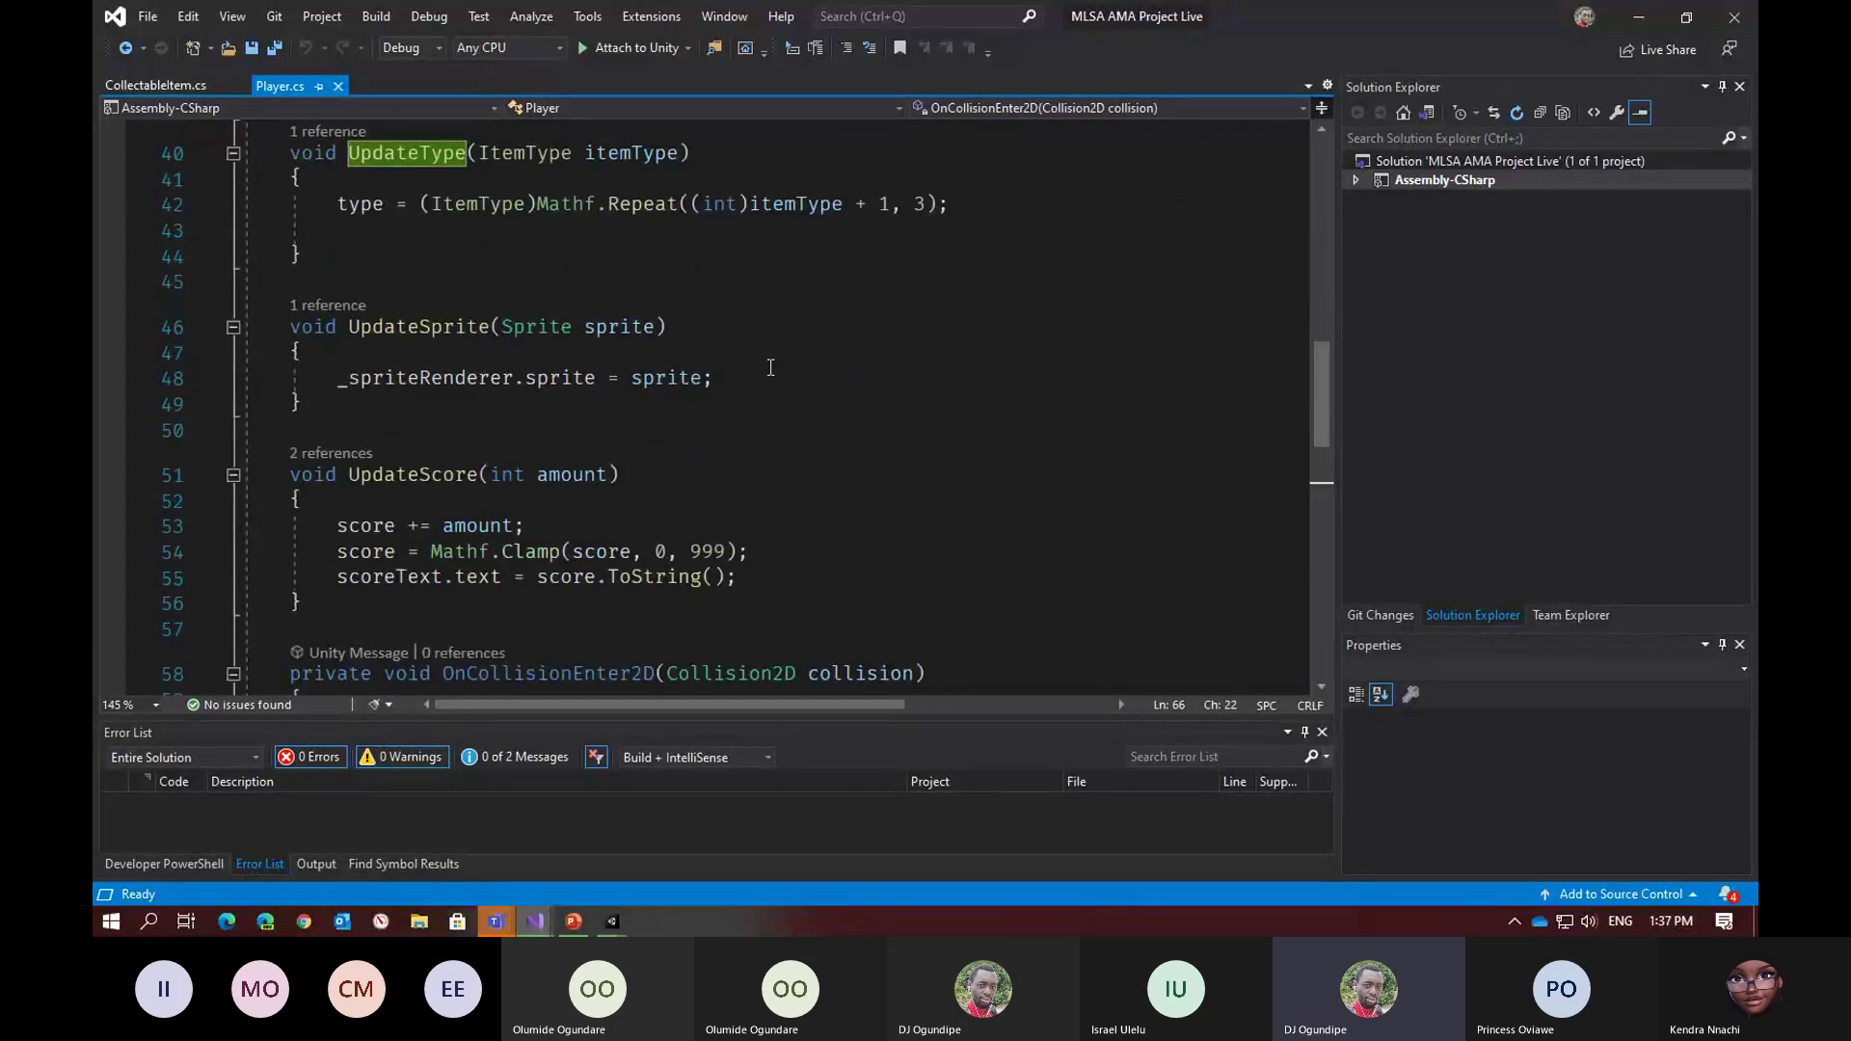
scroll(771, 367, down, 2)
scroll(769, 366, down, 1)
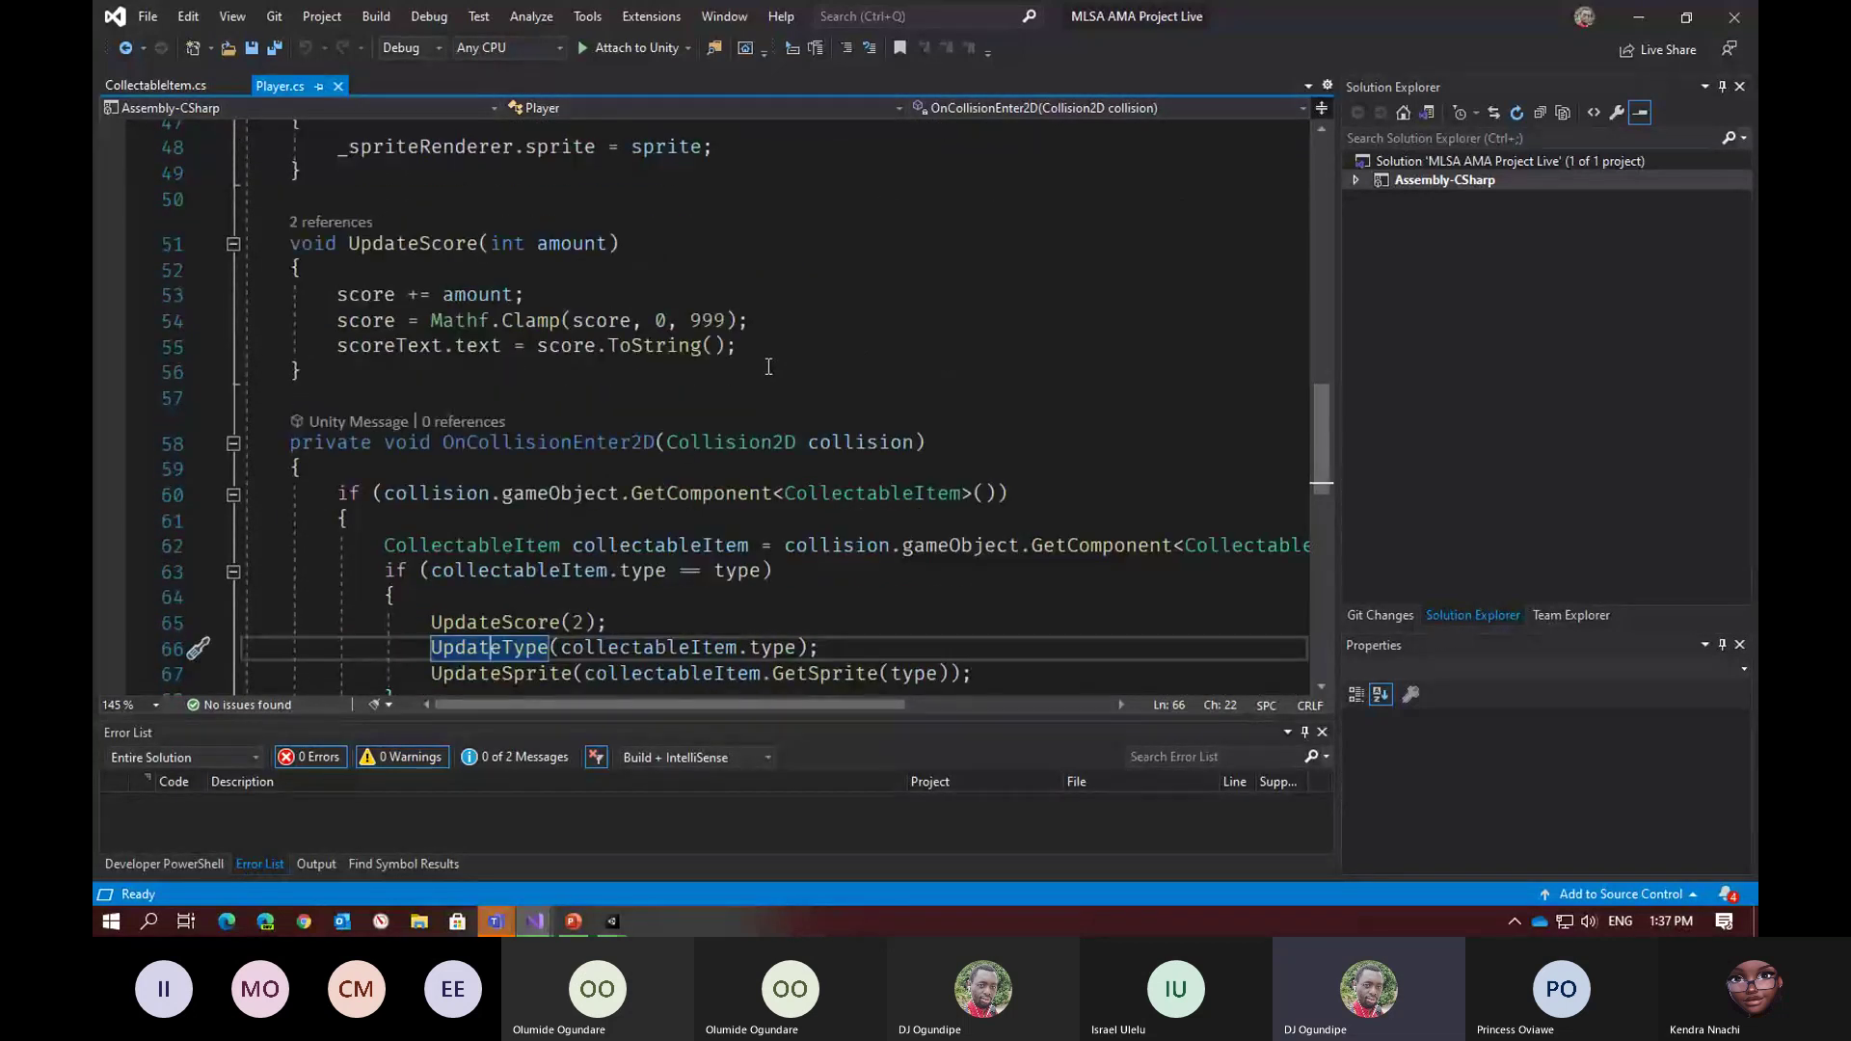
scroll(737, 607, down, 1)
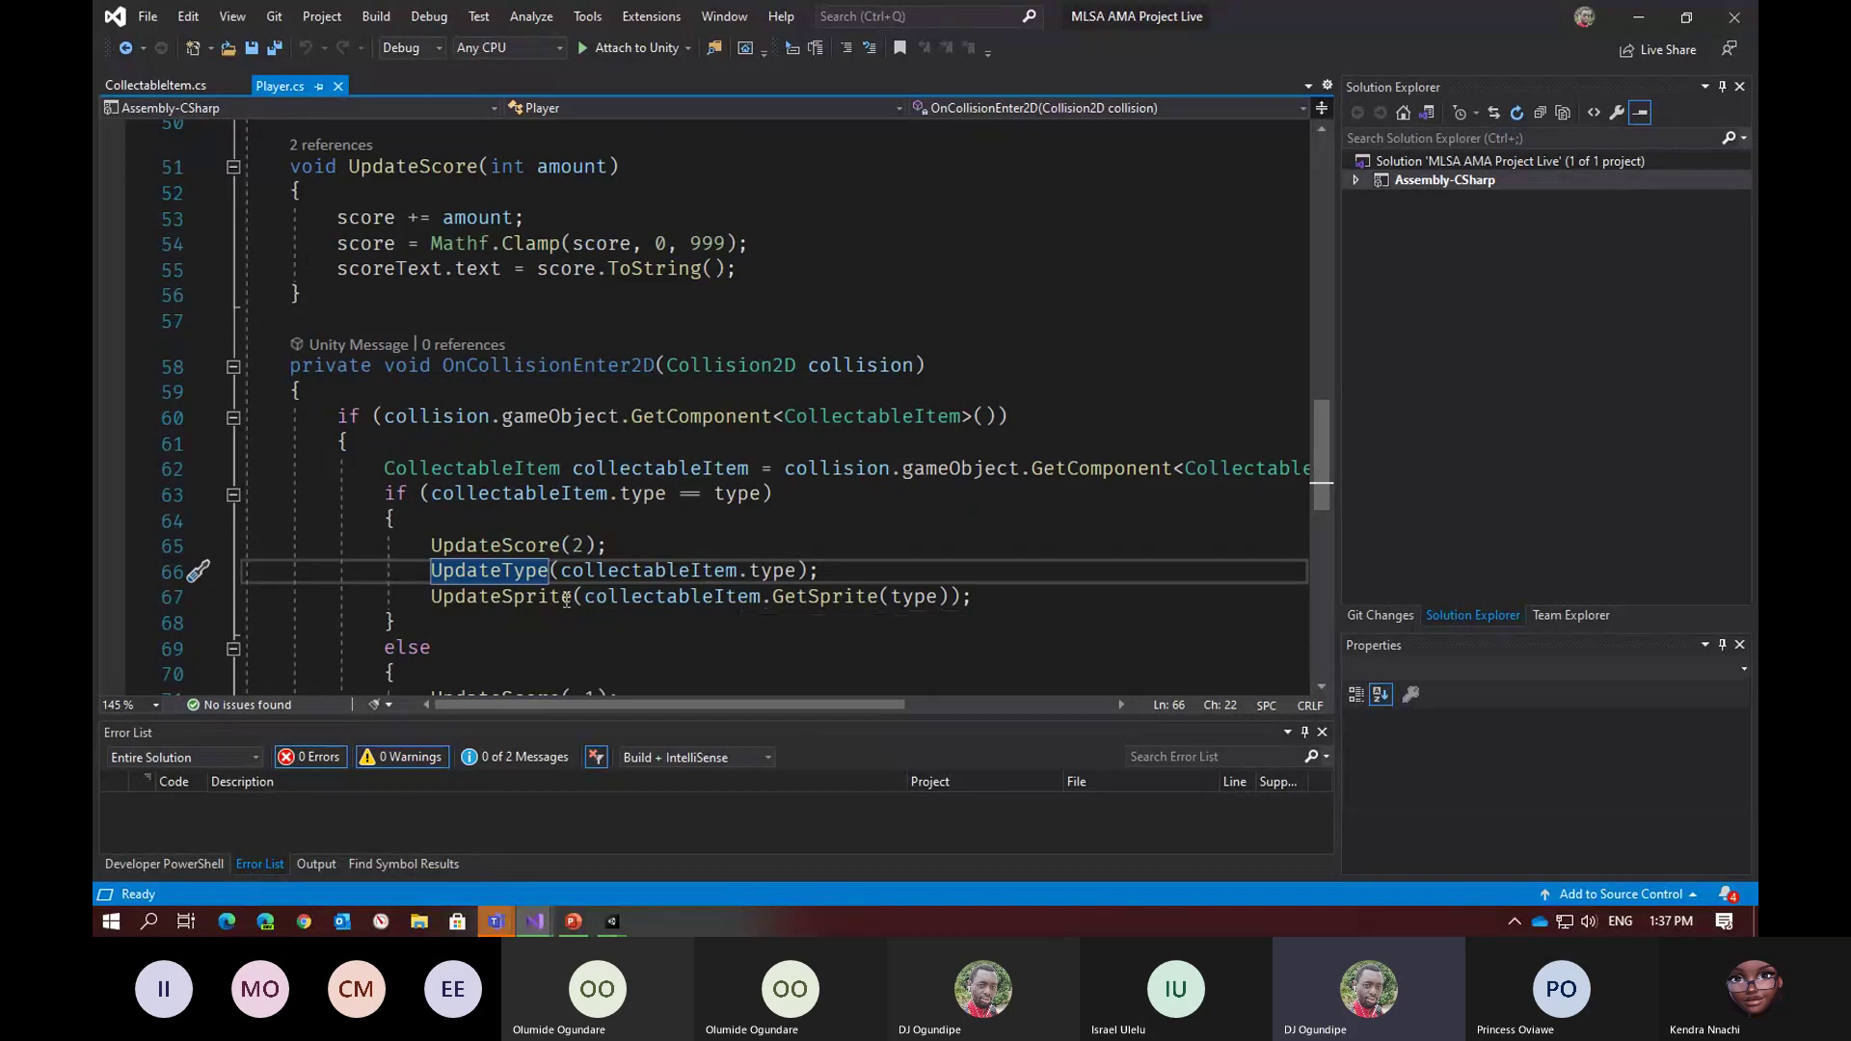
key(Down)
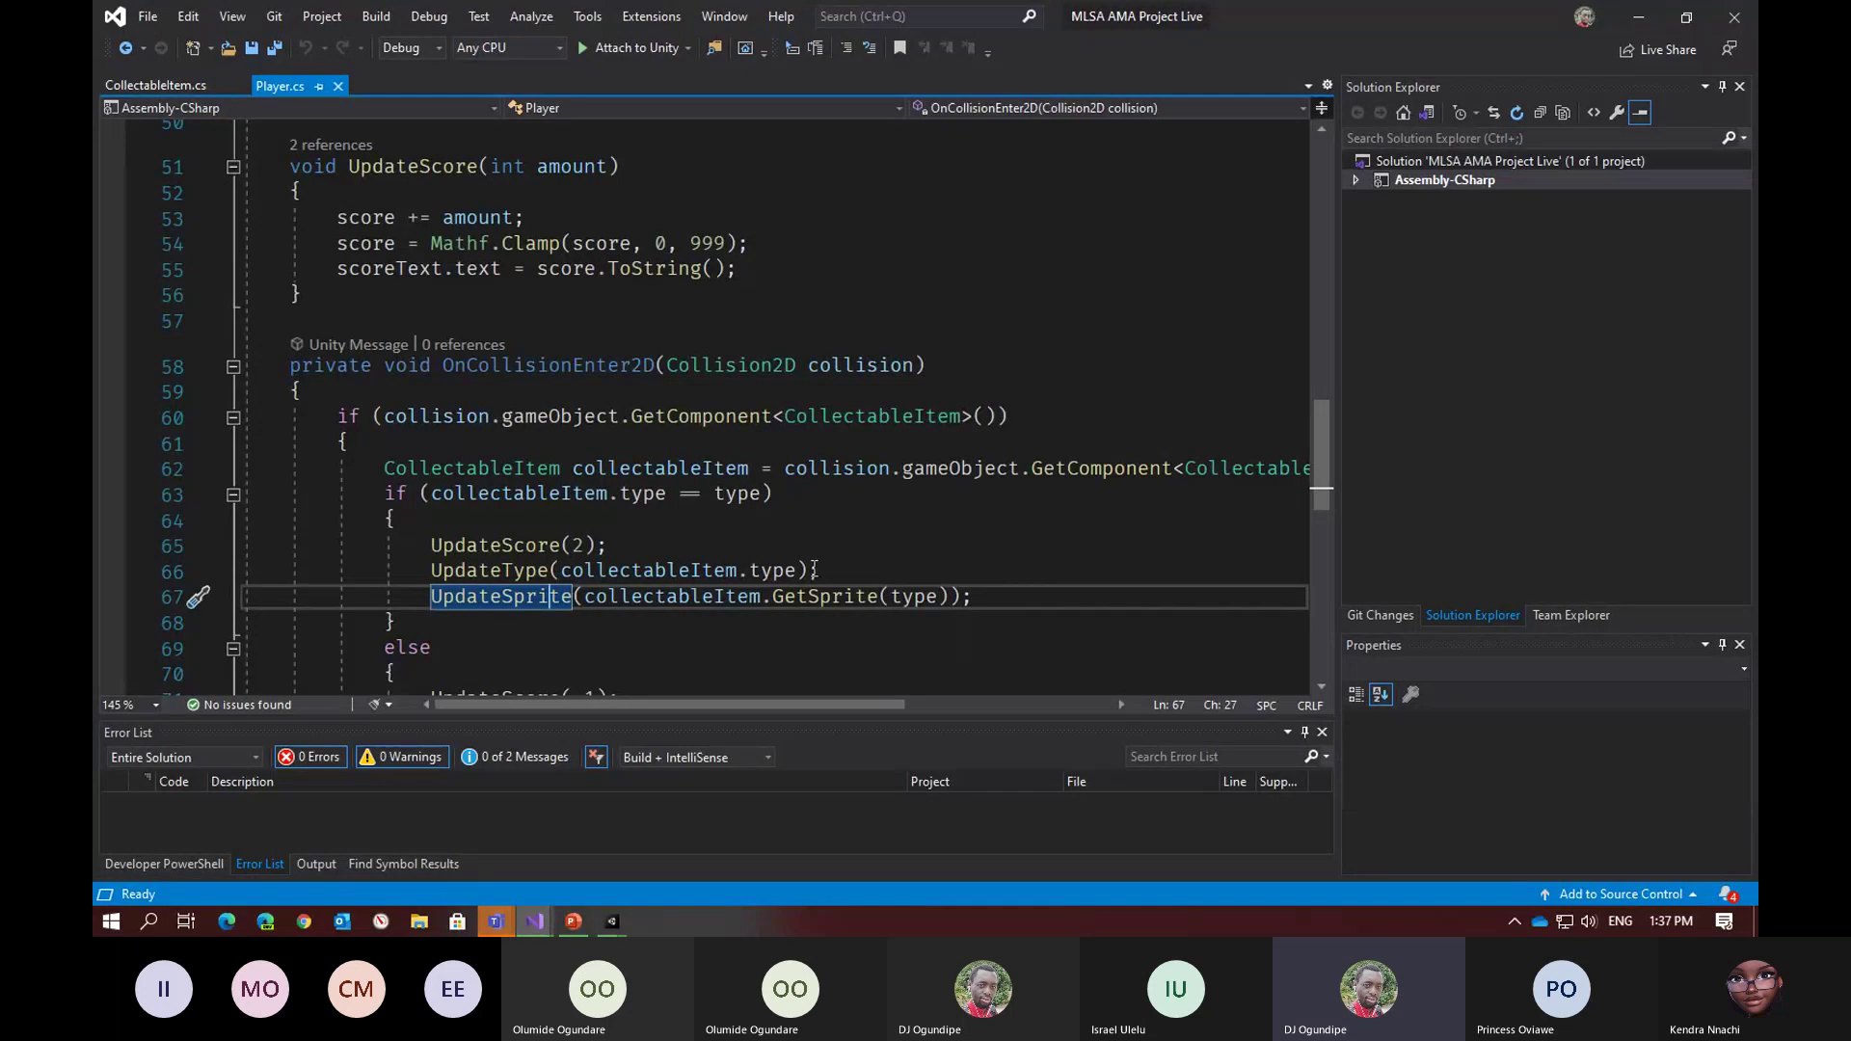
Return to the CollectableItem script and examine Destroy(gameObject) in OnCollisionEnter2D and the ItemCount decrement in OnDestroy
scroll(815, 569, down, 1)
click(177, 86)
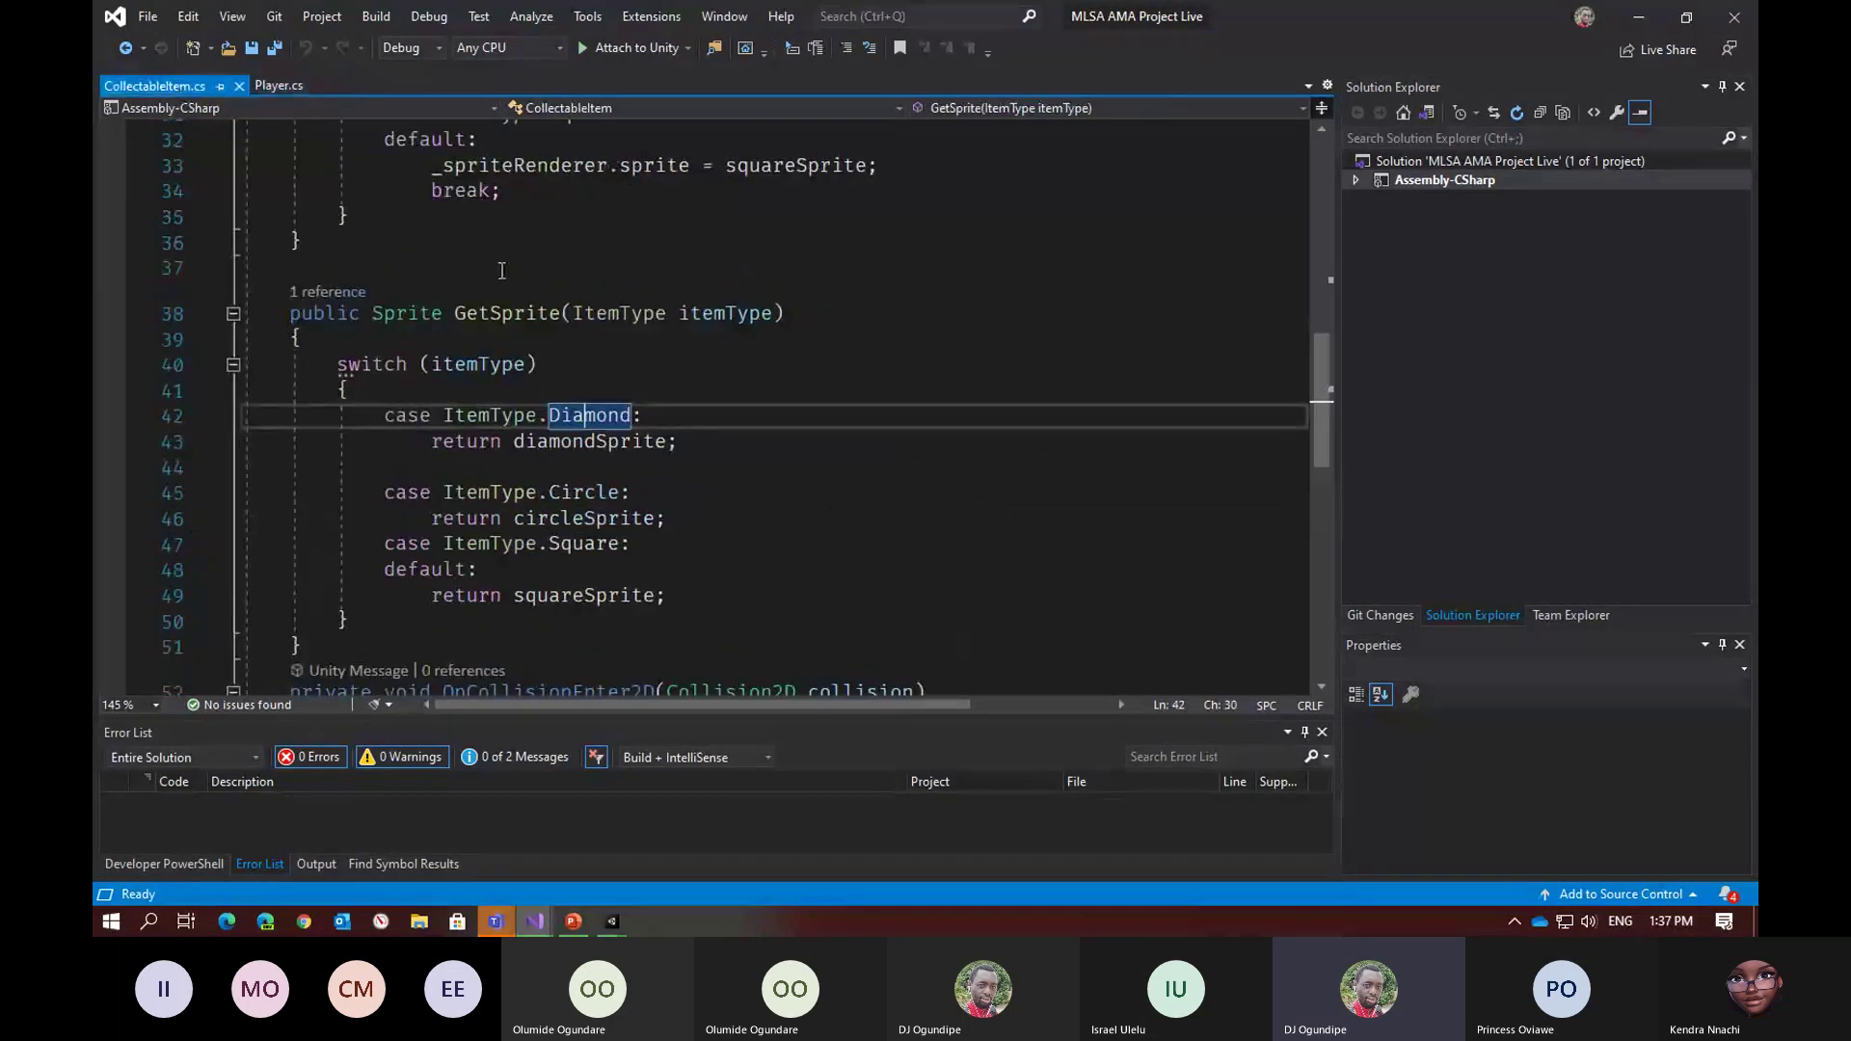
scroll(662, 371, down, 3)
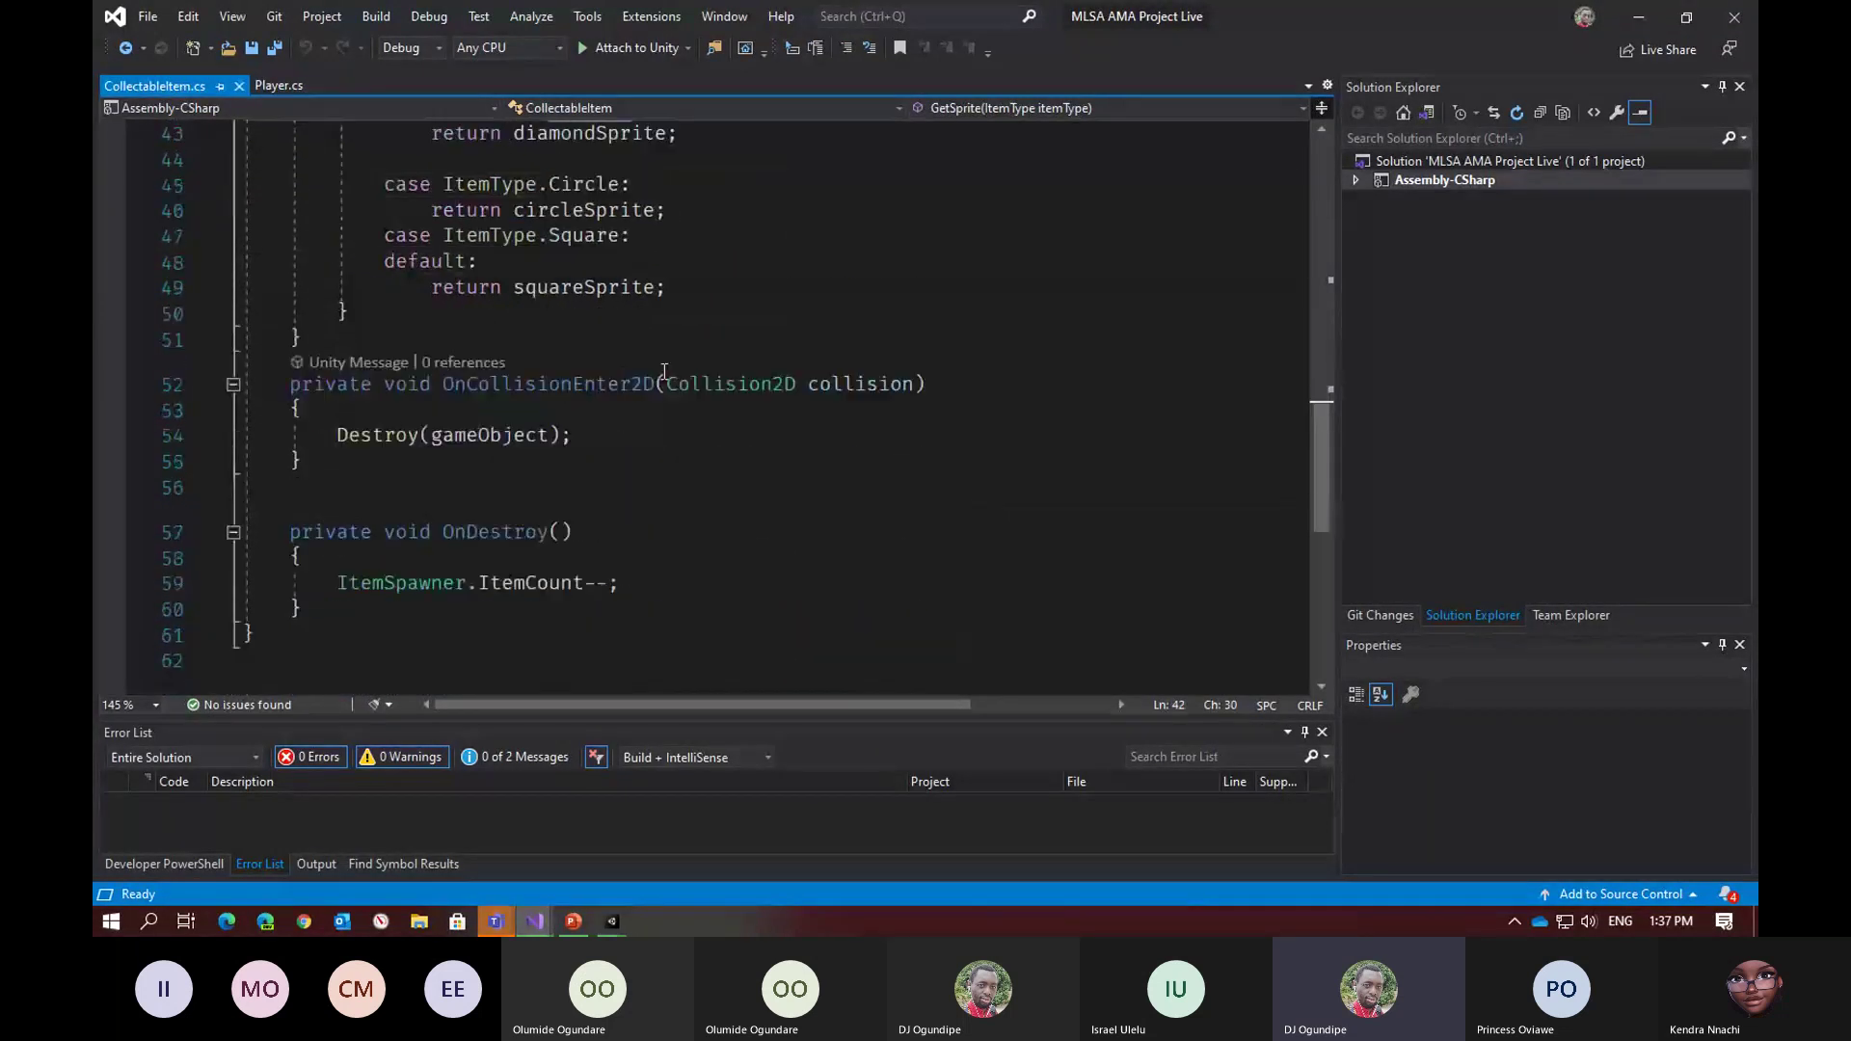
click(385, 435)
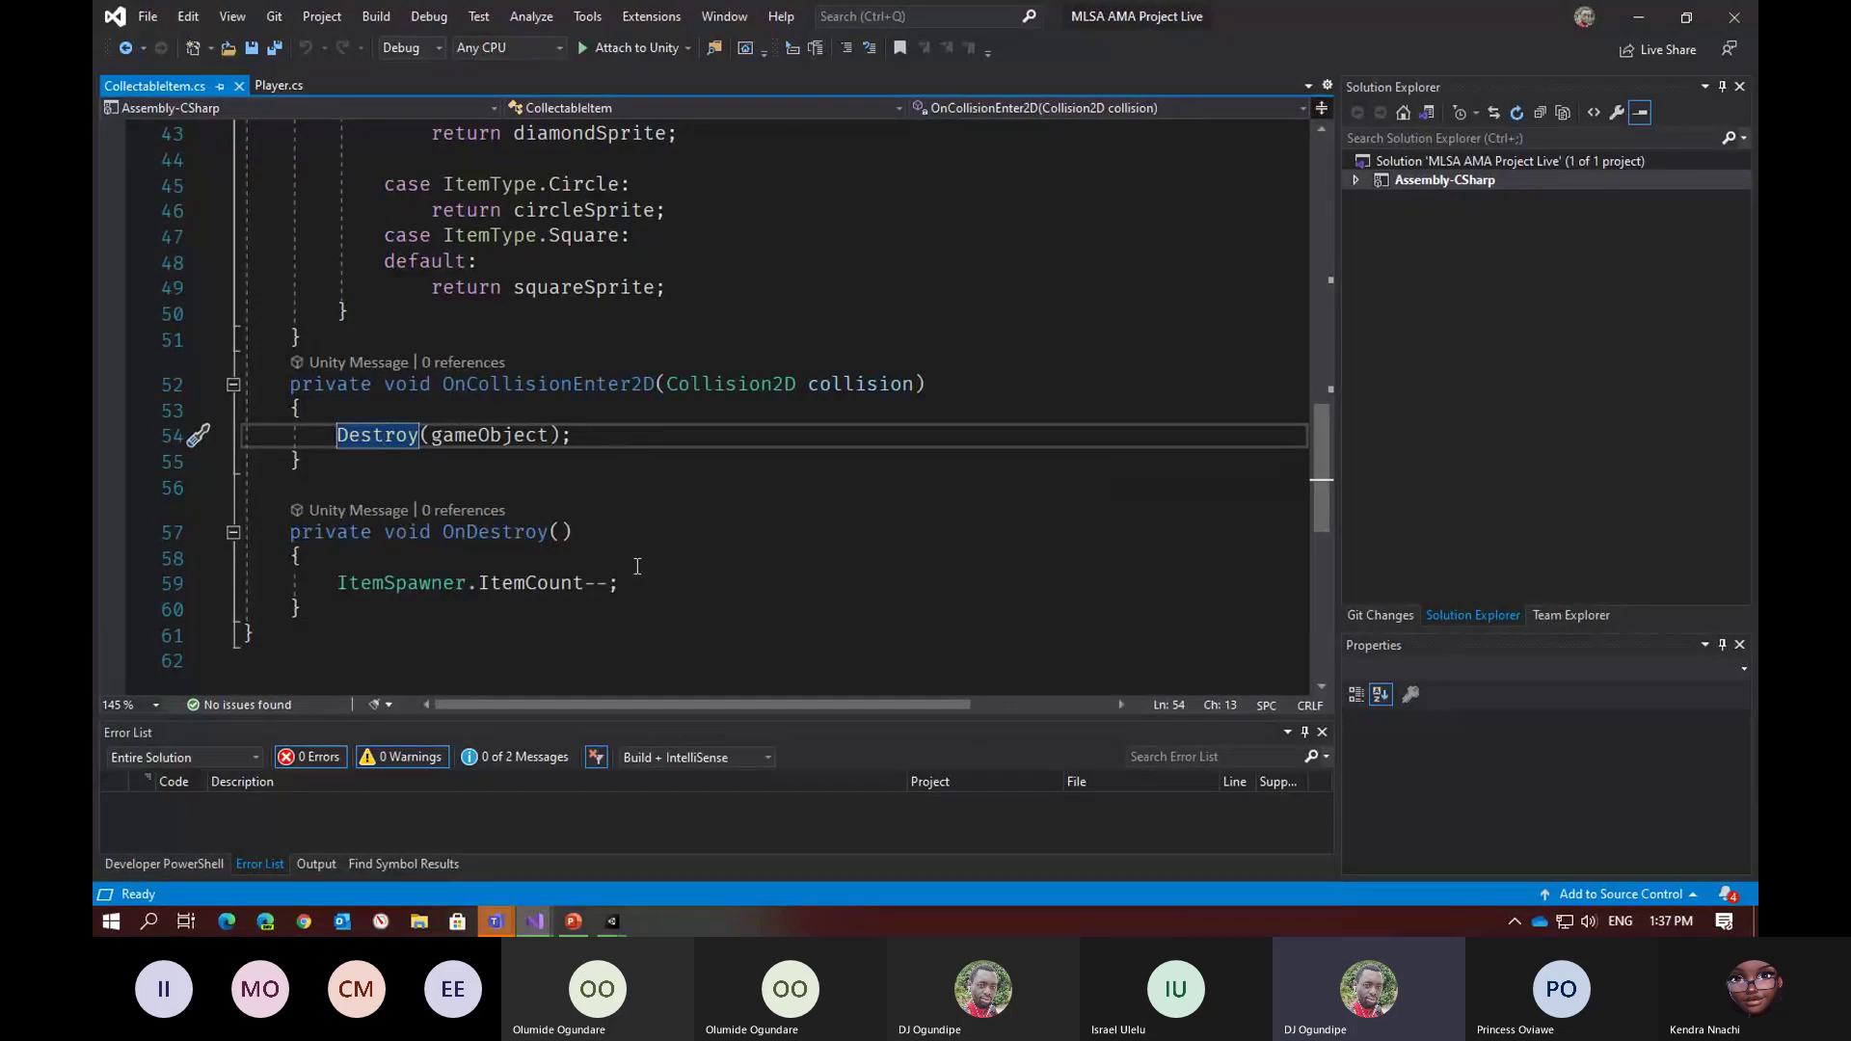
click(492, 583)
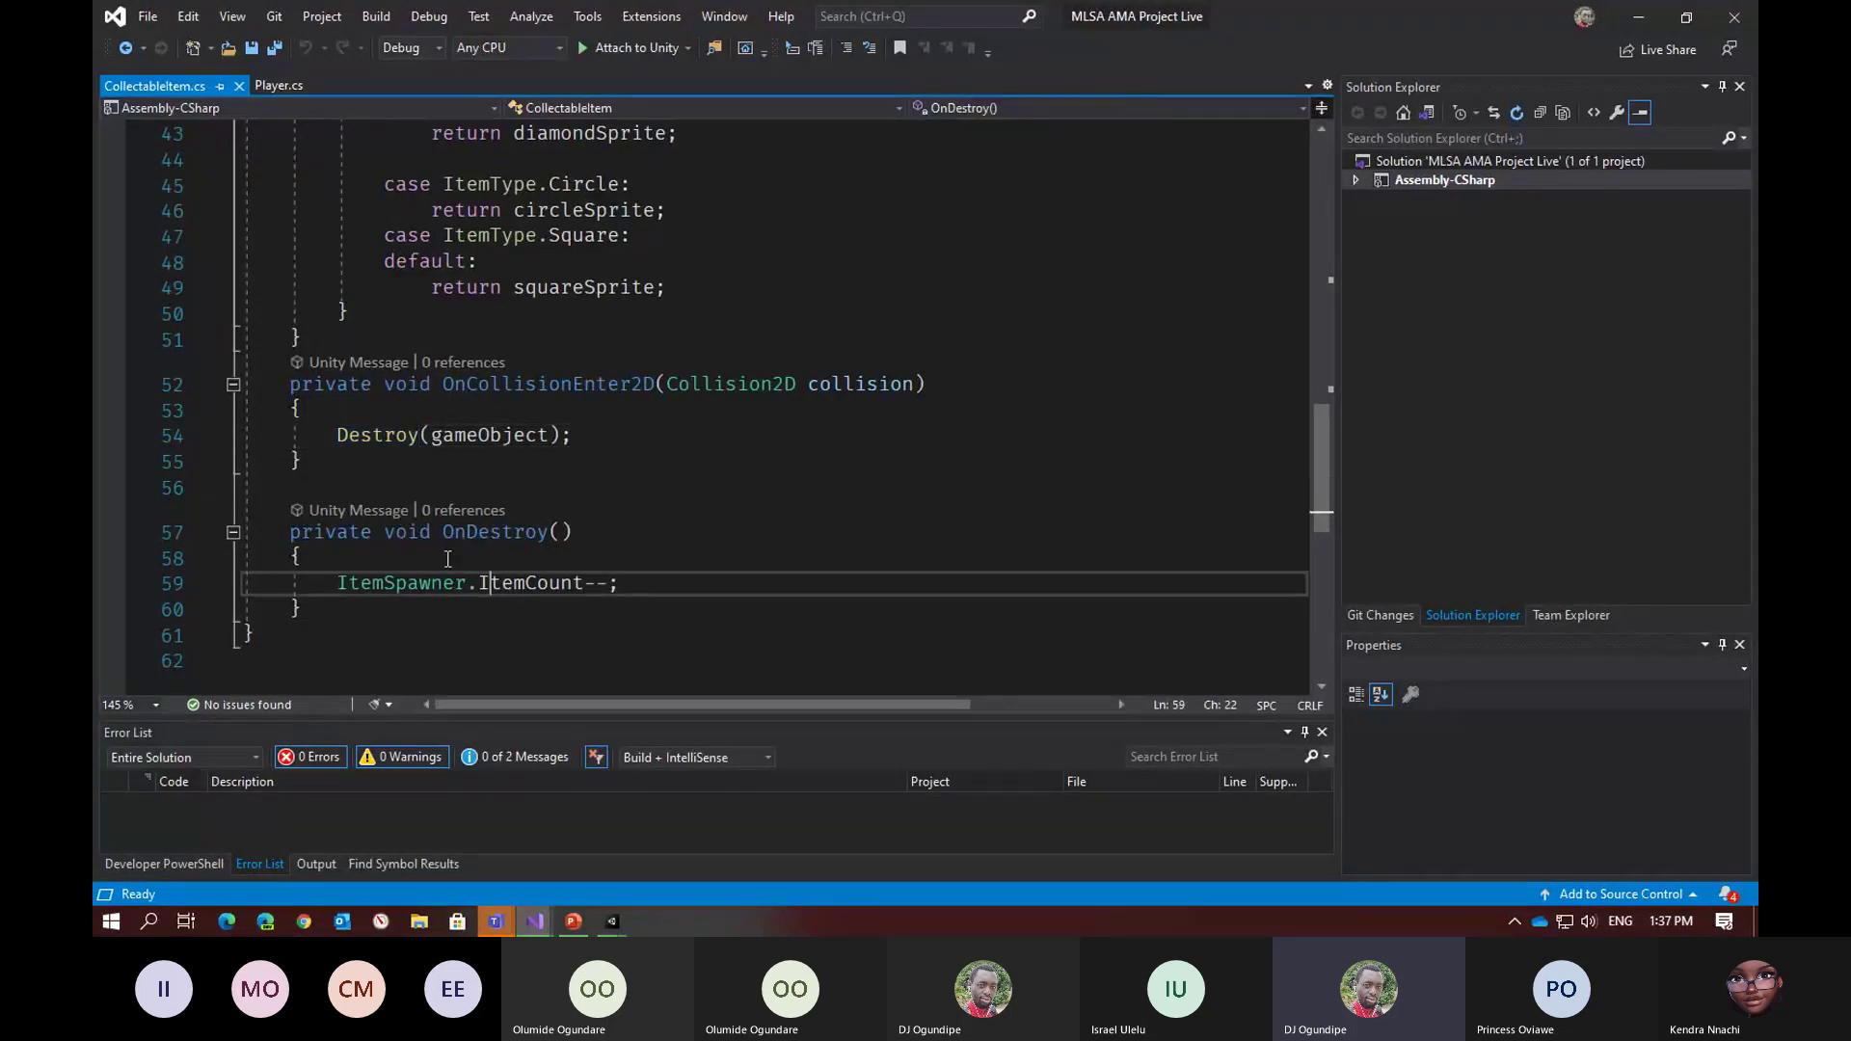
mouse_move(468, 535)
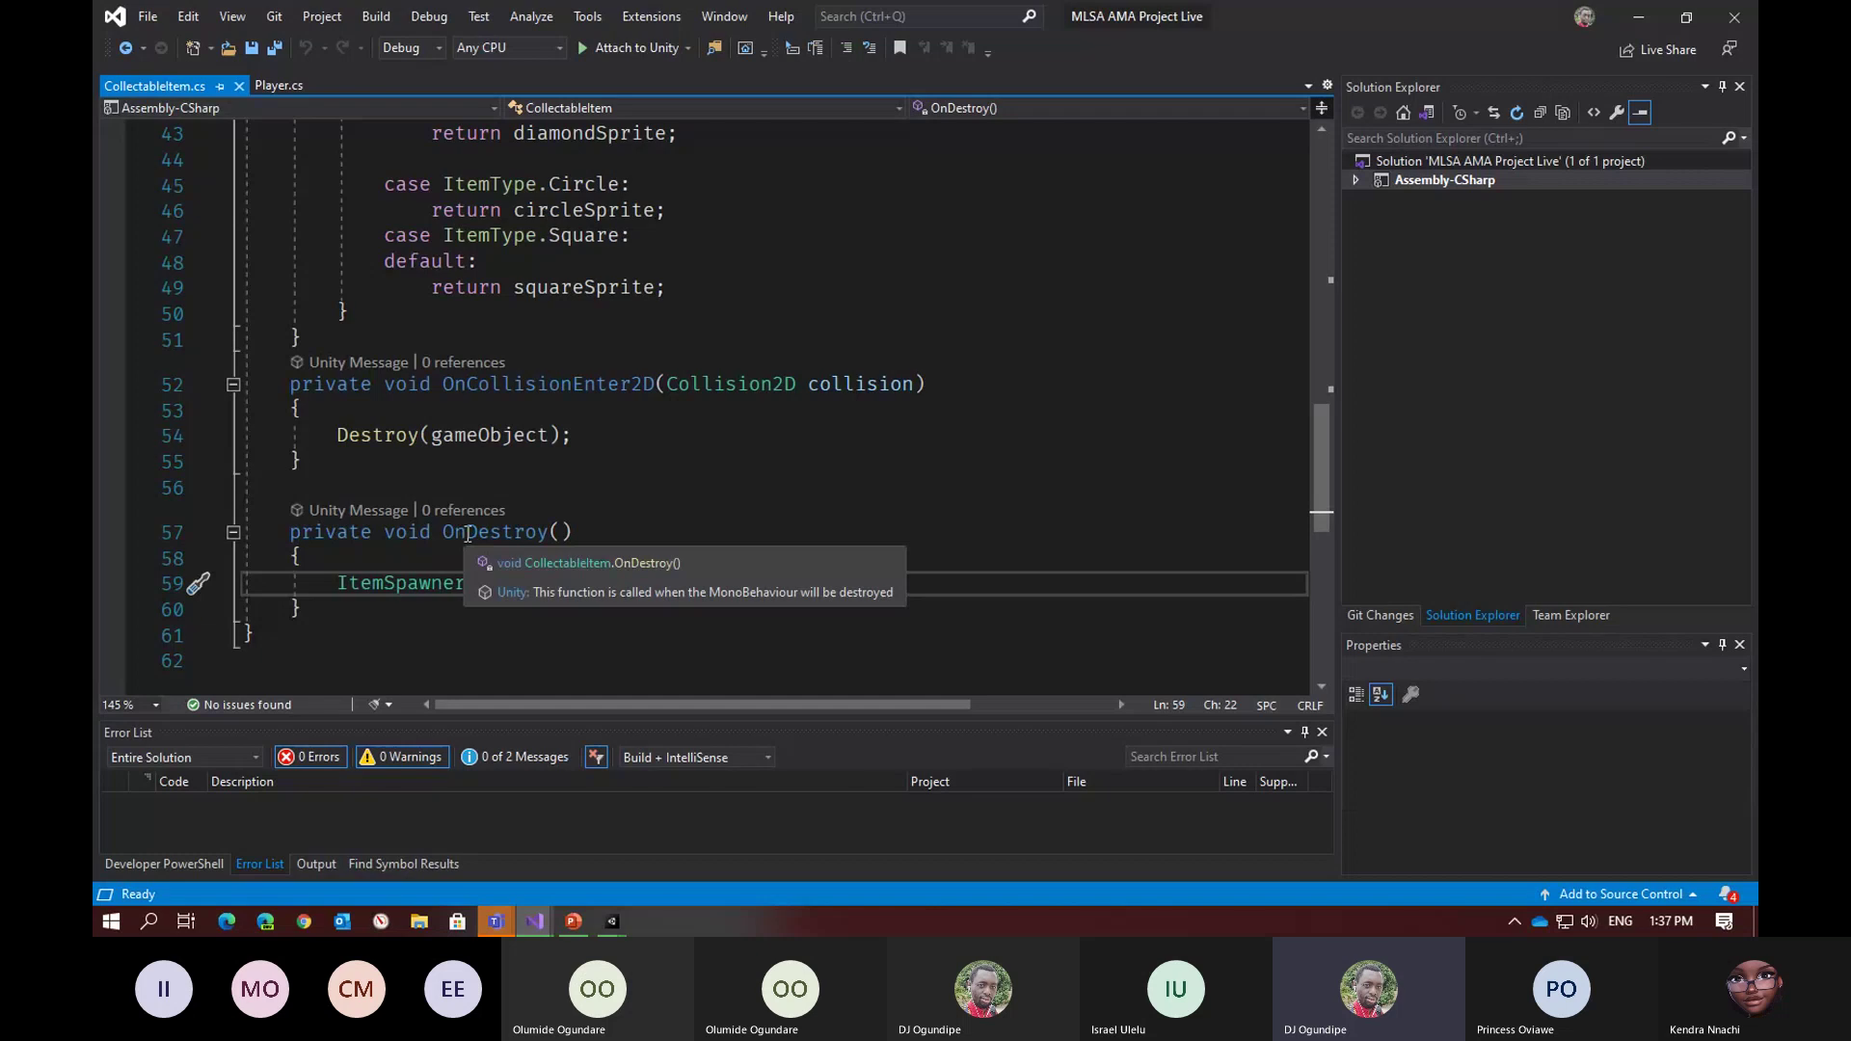
click(468, 535)
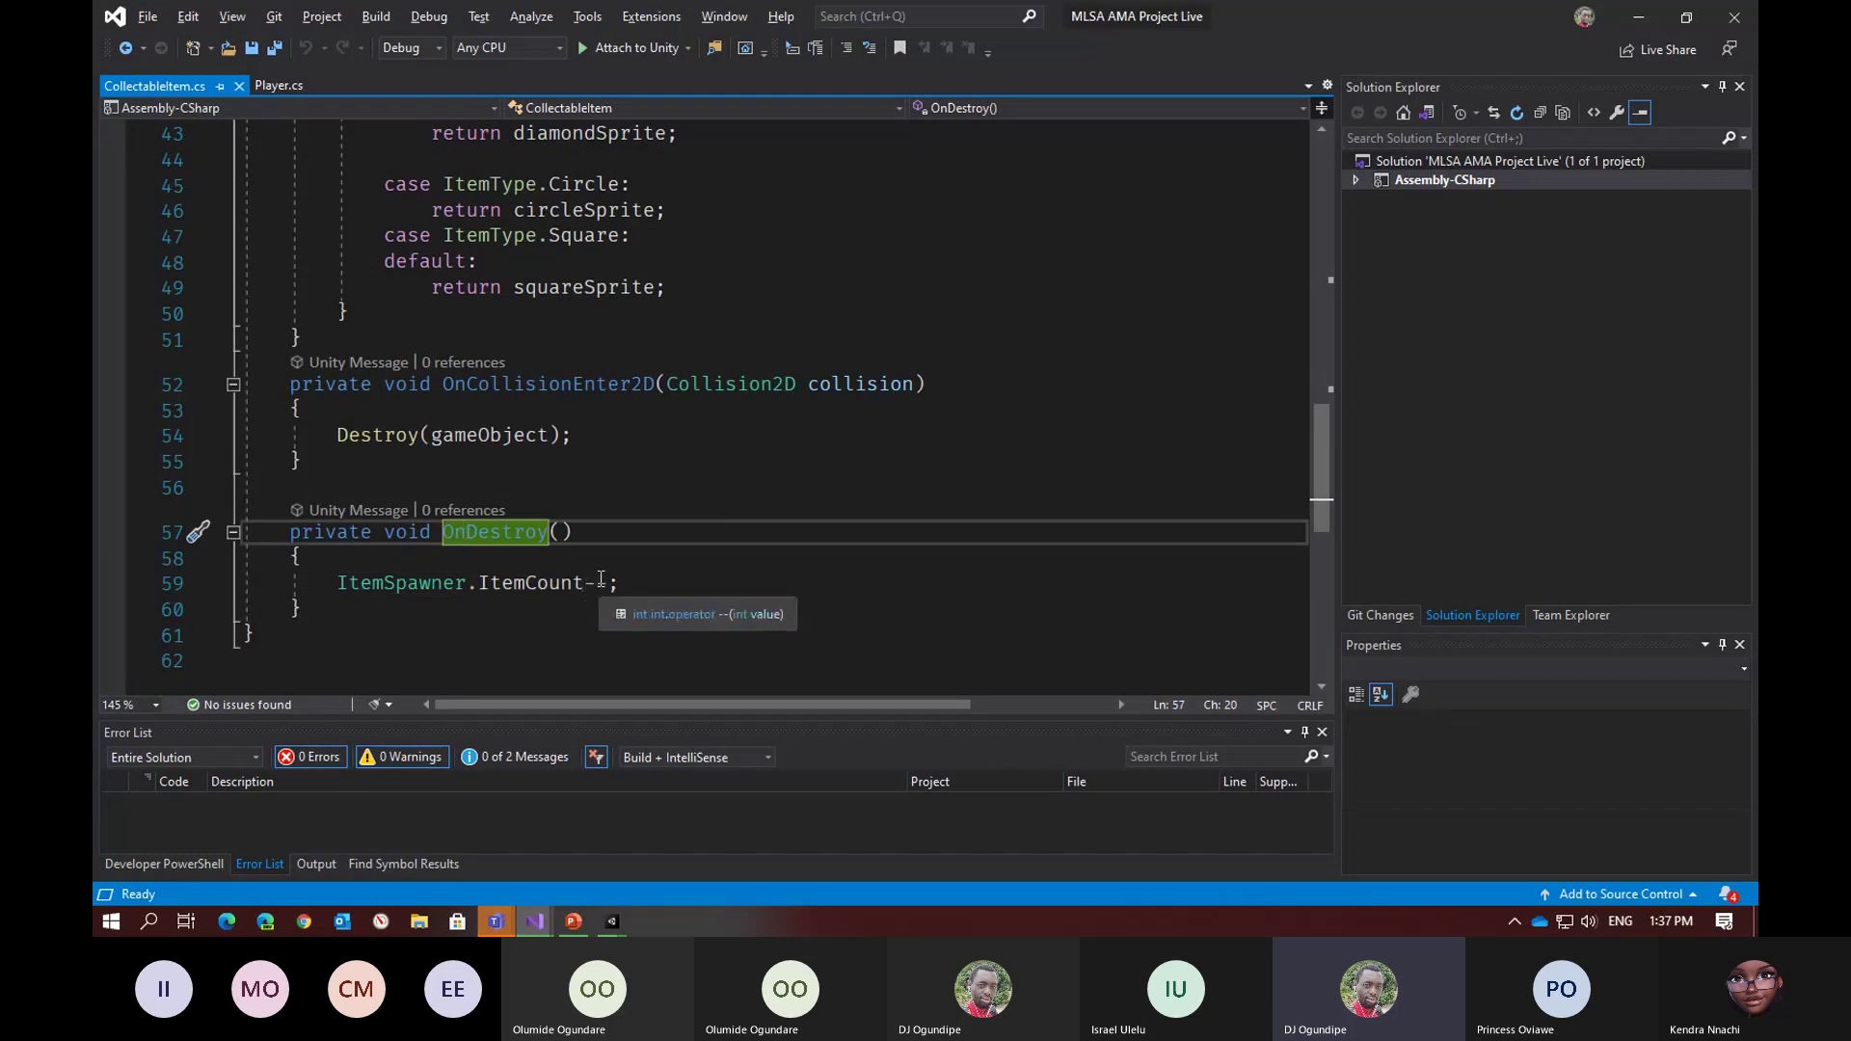
Switch to Unity, open the ItemSpawner script from the Scripts folder and examine its static ItemCount and MaxItemCount fields
key(alt+Tab)
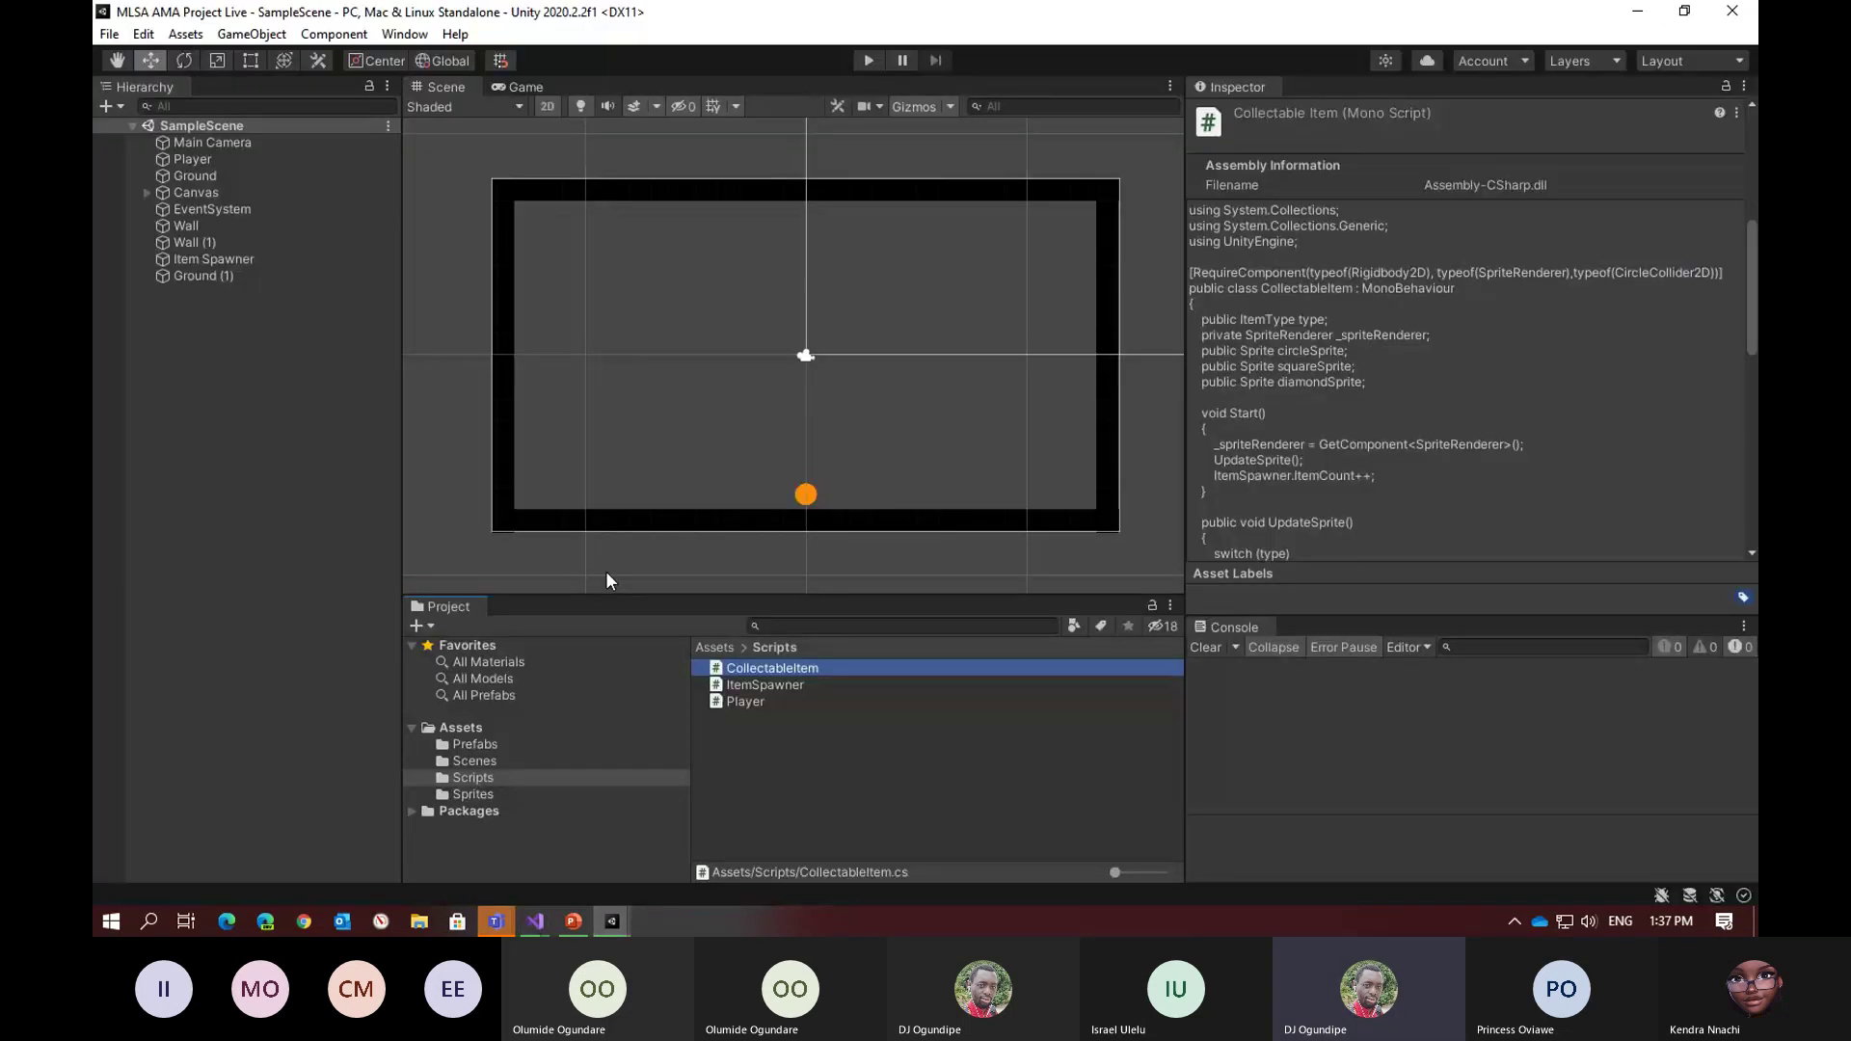
click(758, 685)
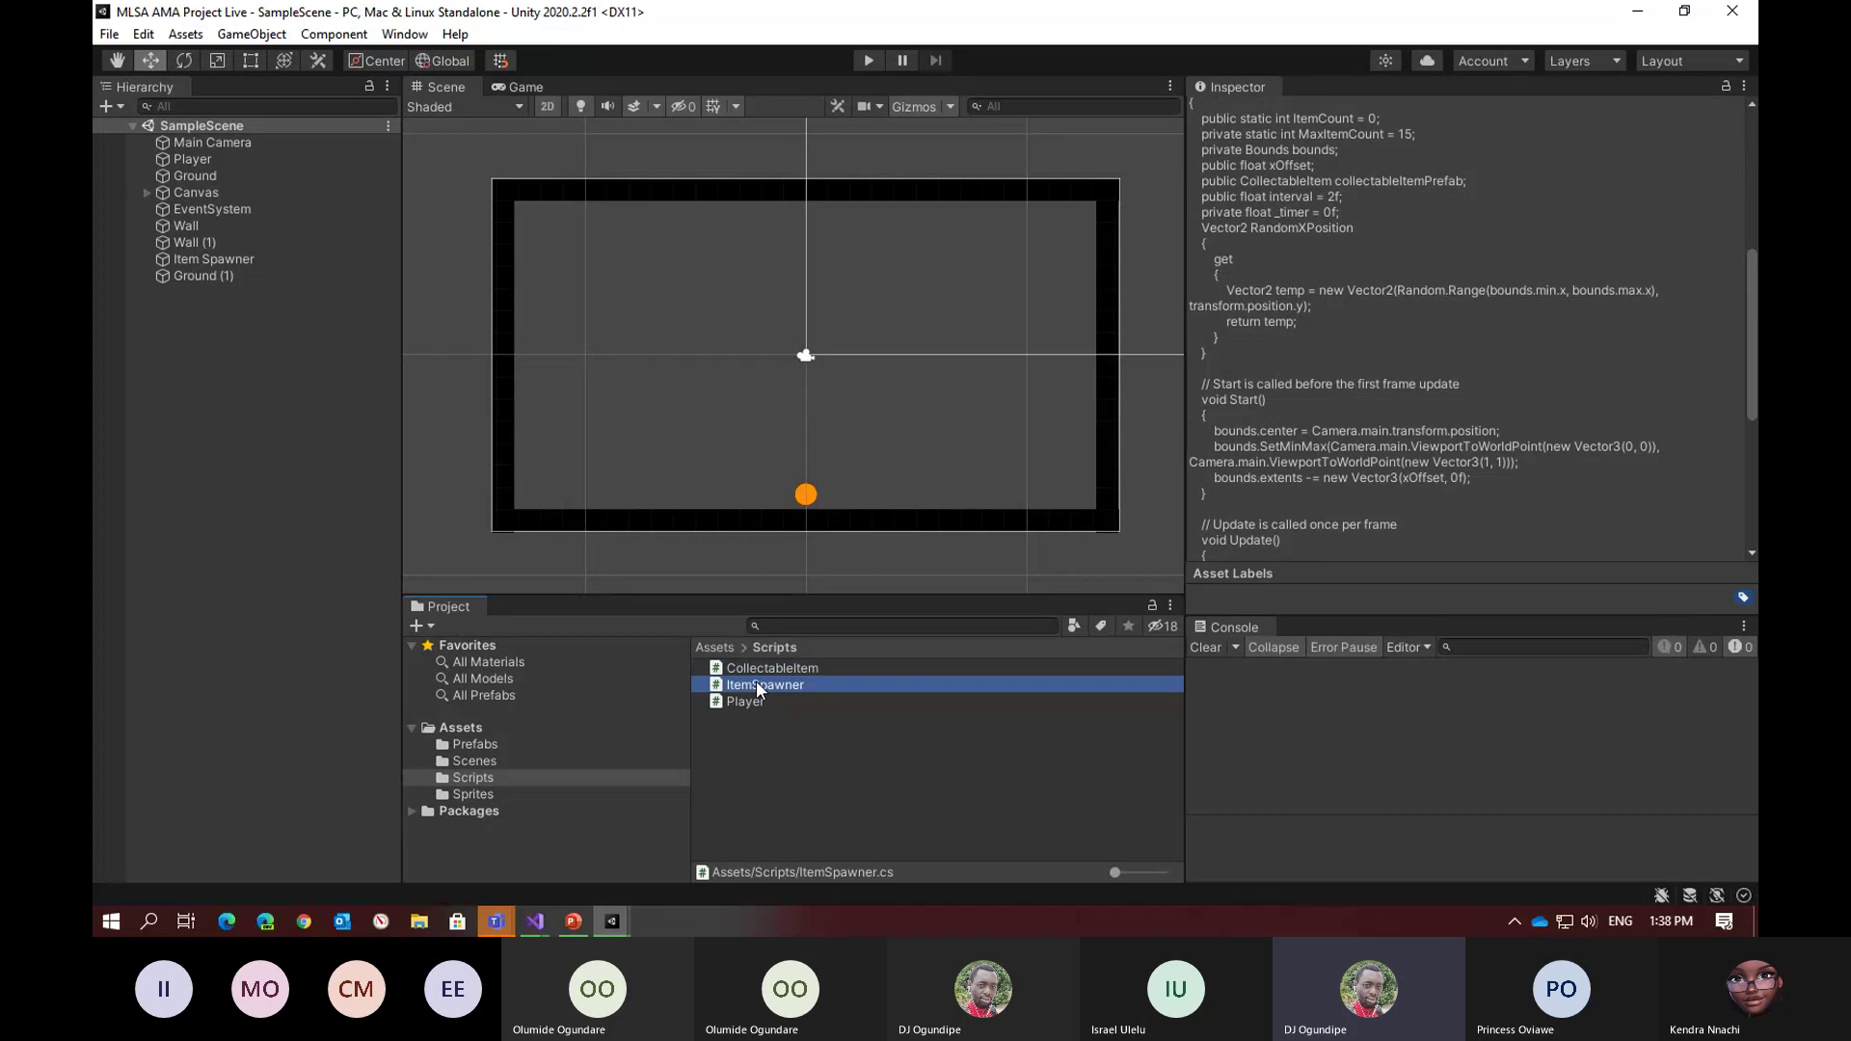
double_click(758, 686)
click(576, 308)
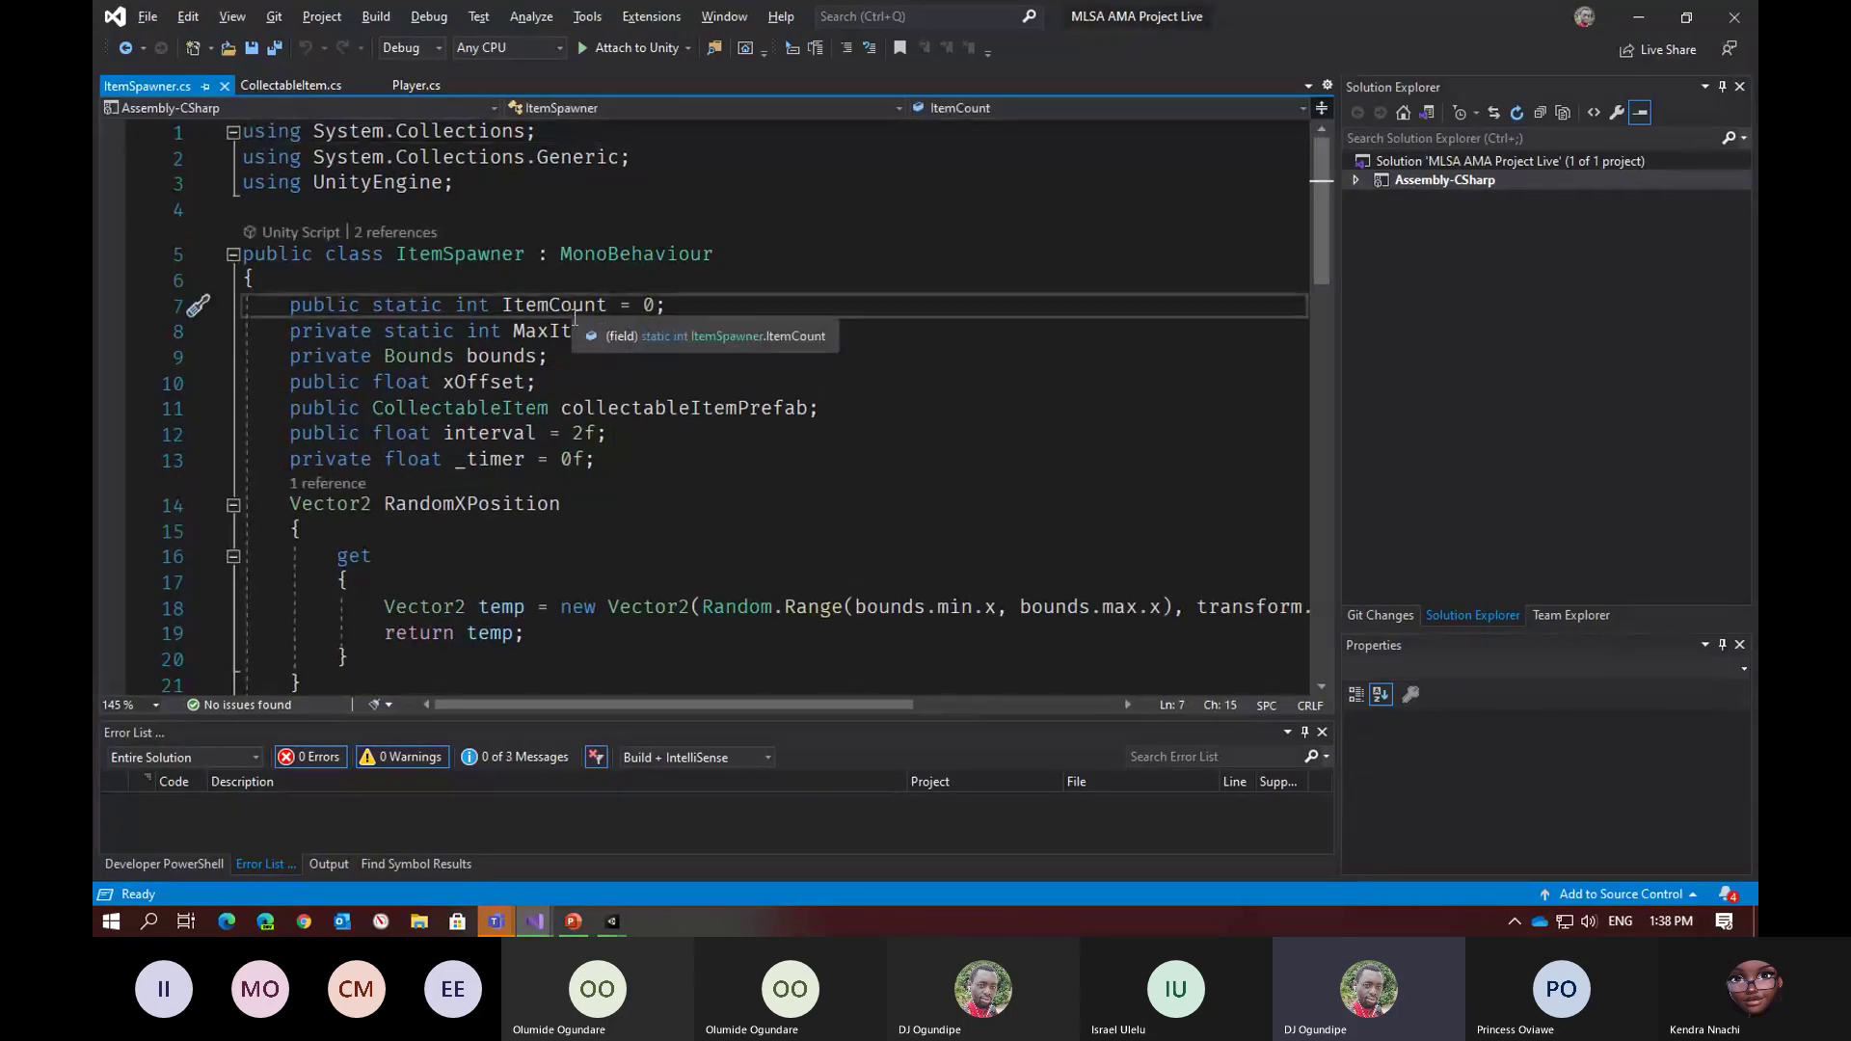
click(576, 308)
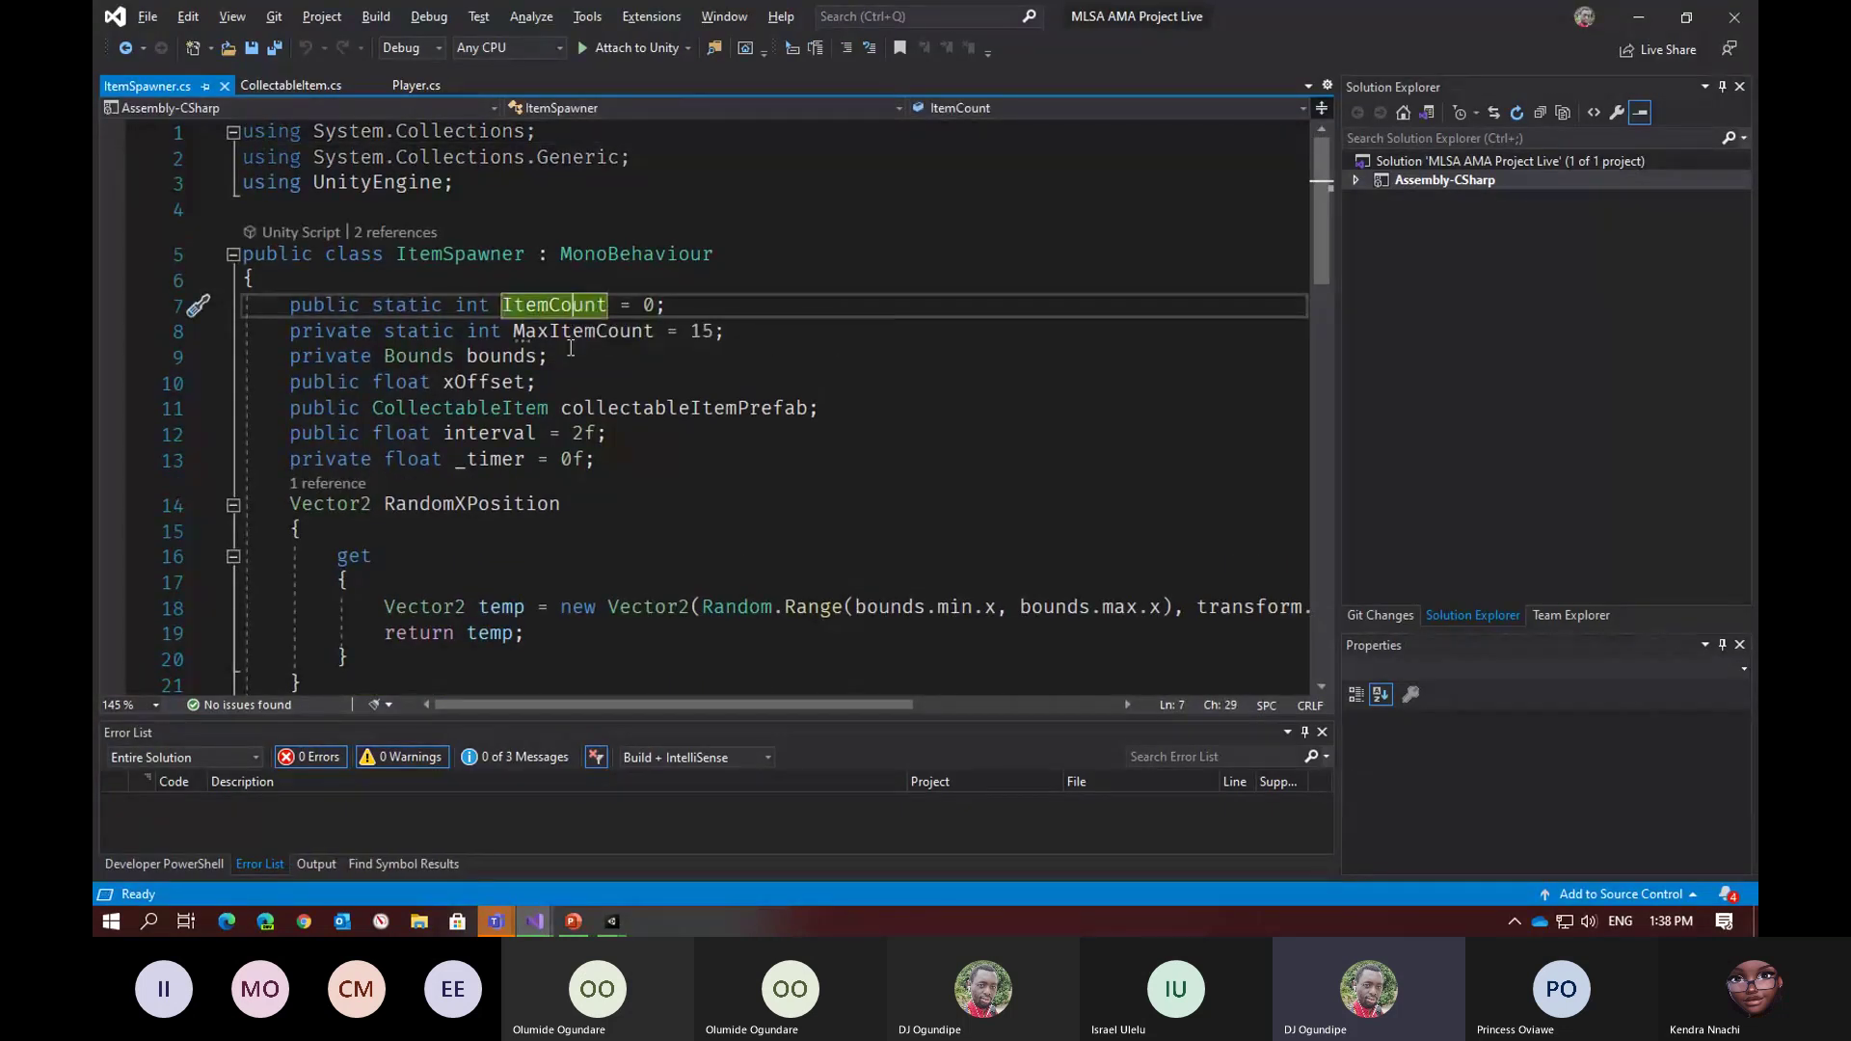
click(562, 331)
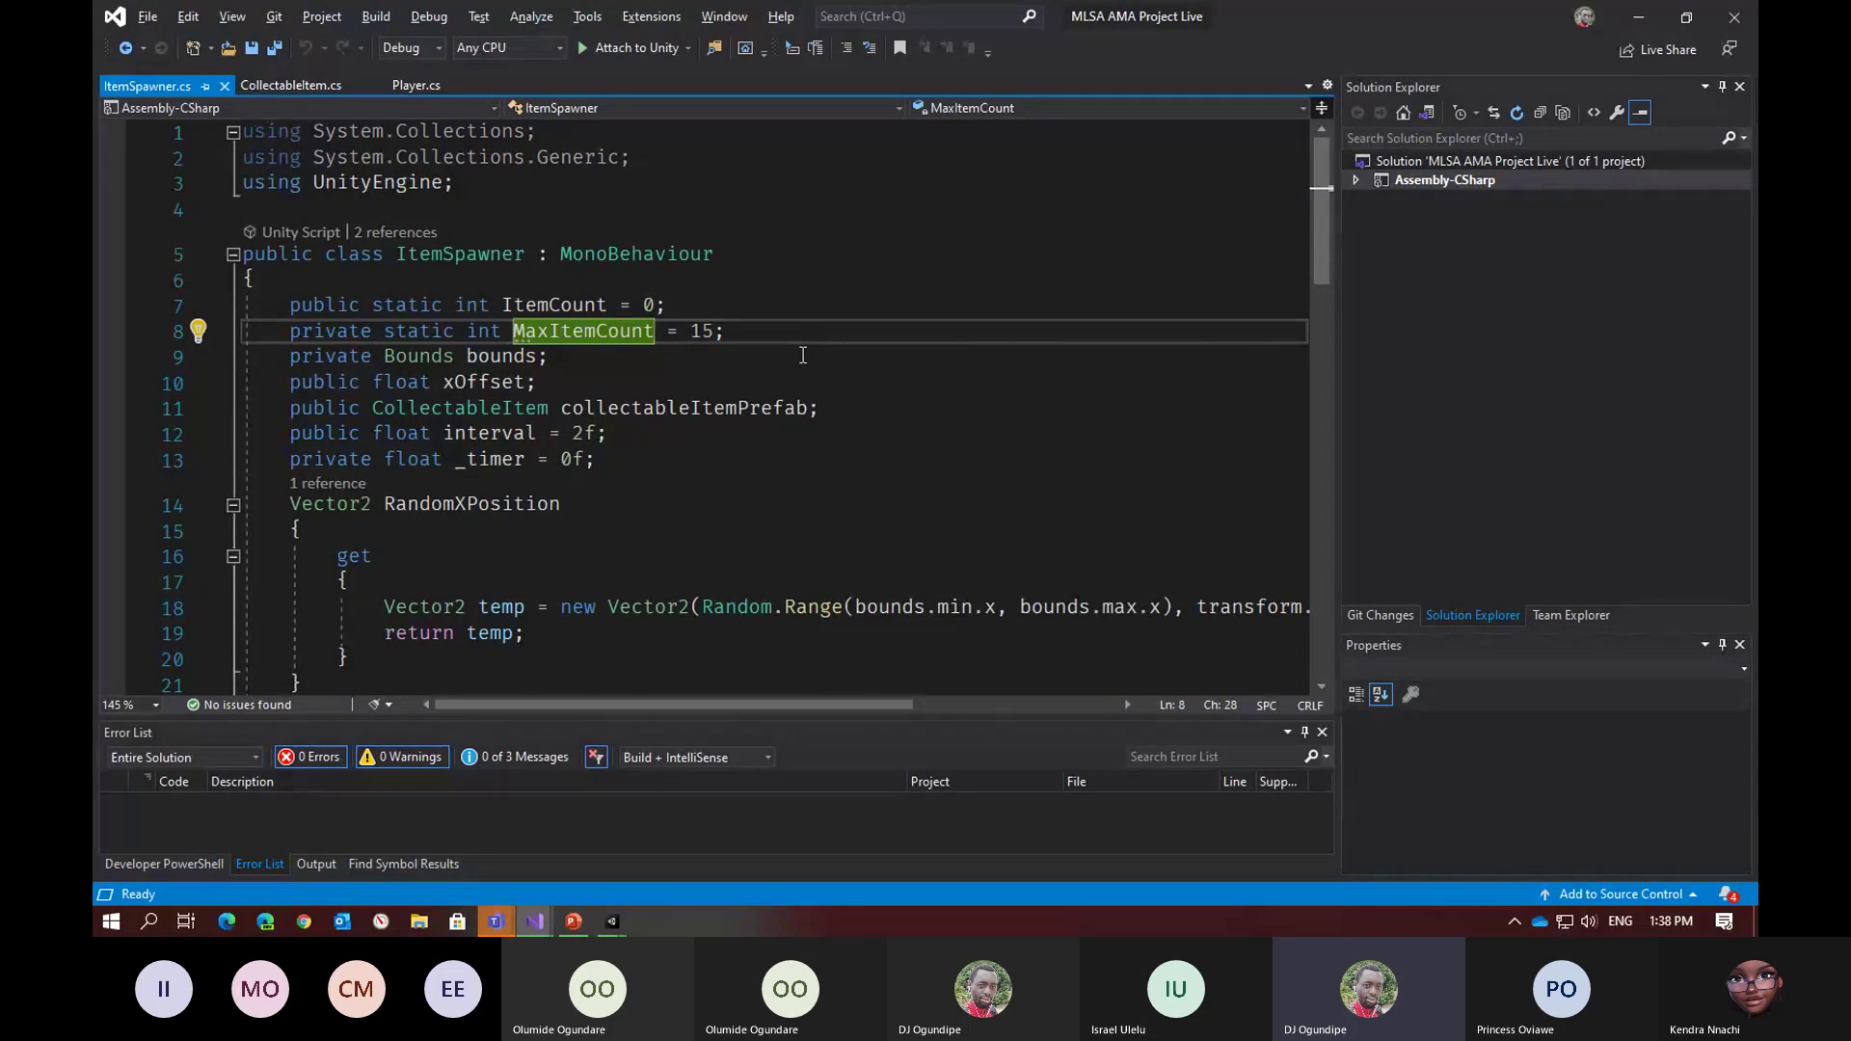
Examine the MaxItemCount and bounds fields in the ItemSpawner script and the bounds.center assignment in Start
click(706, 333)
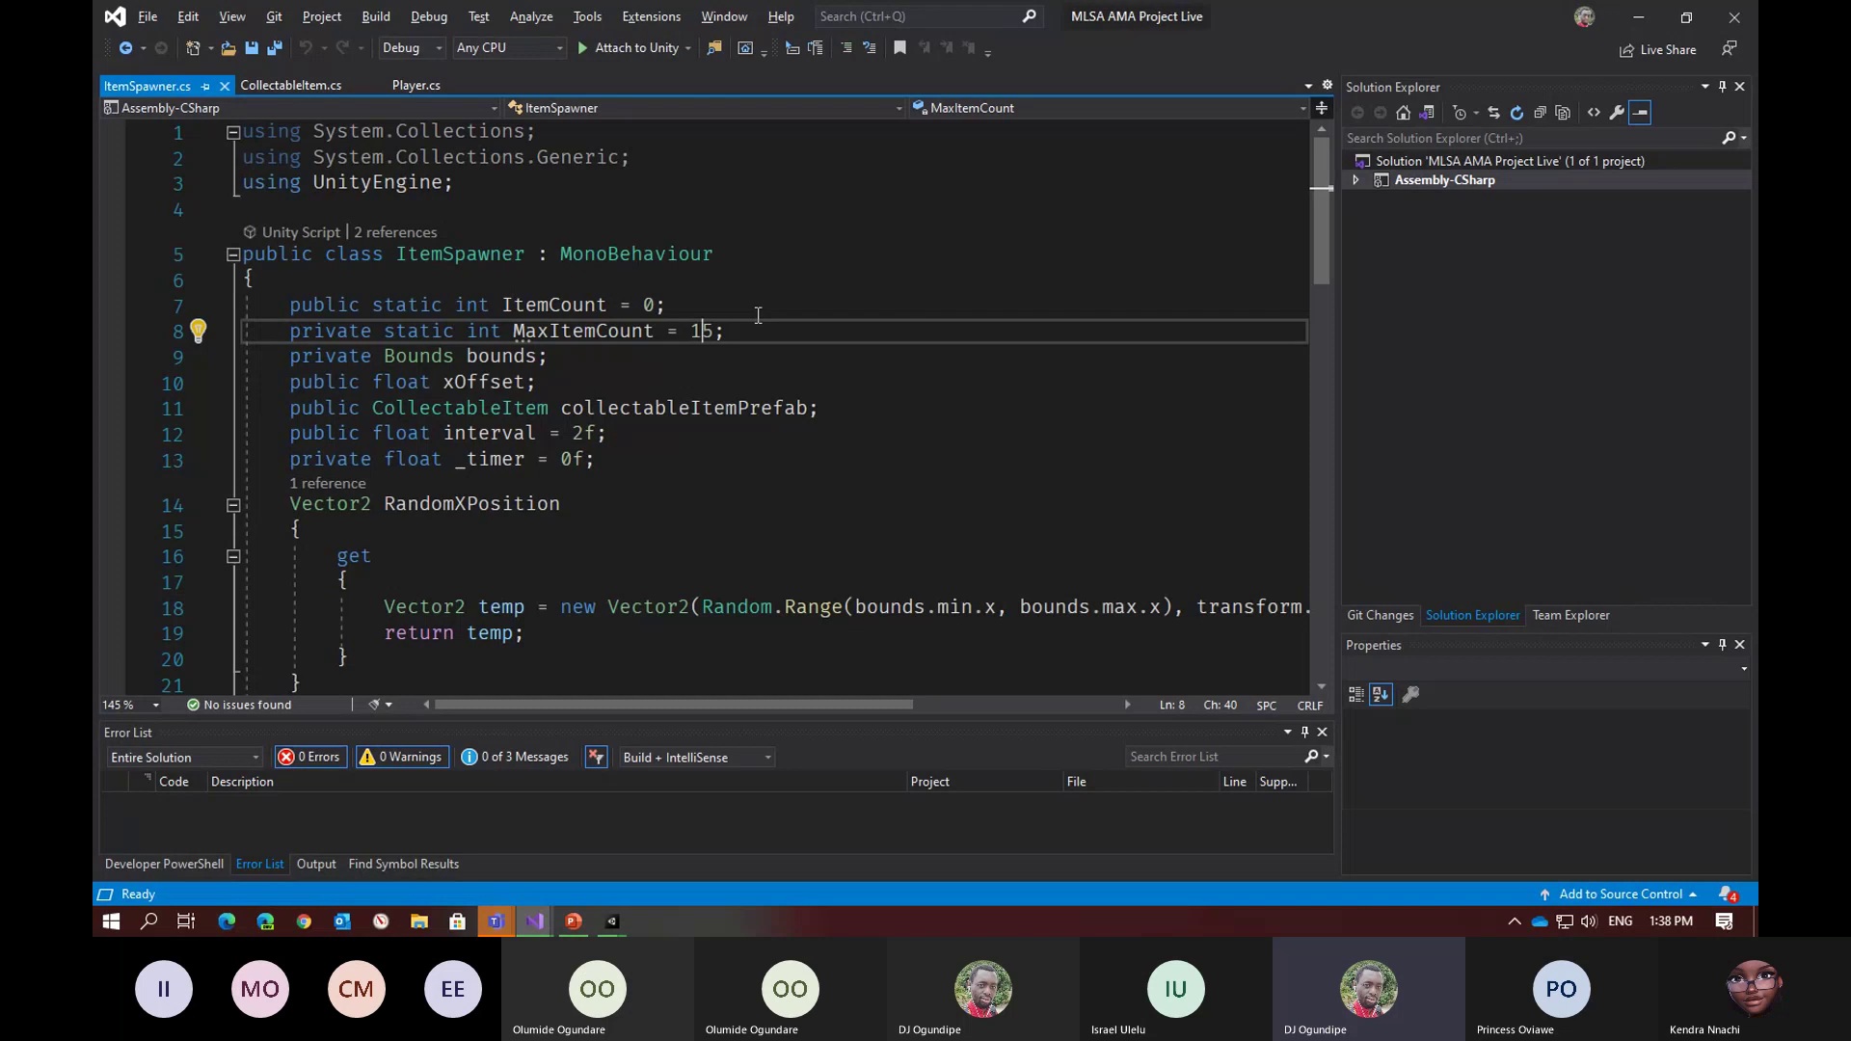
scroll(379, 382, down, 1)
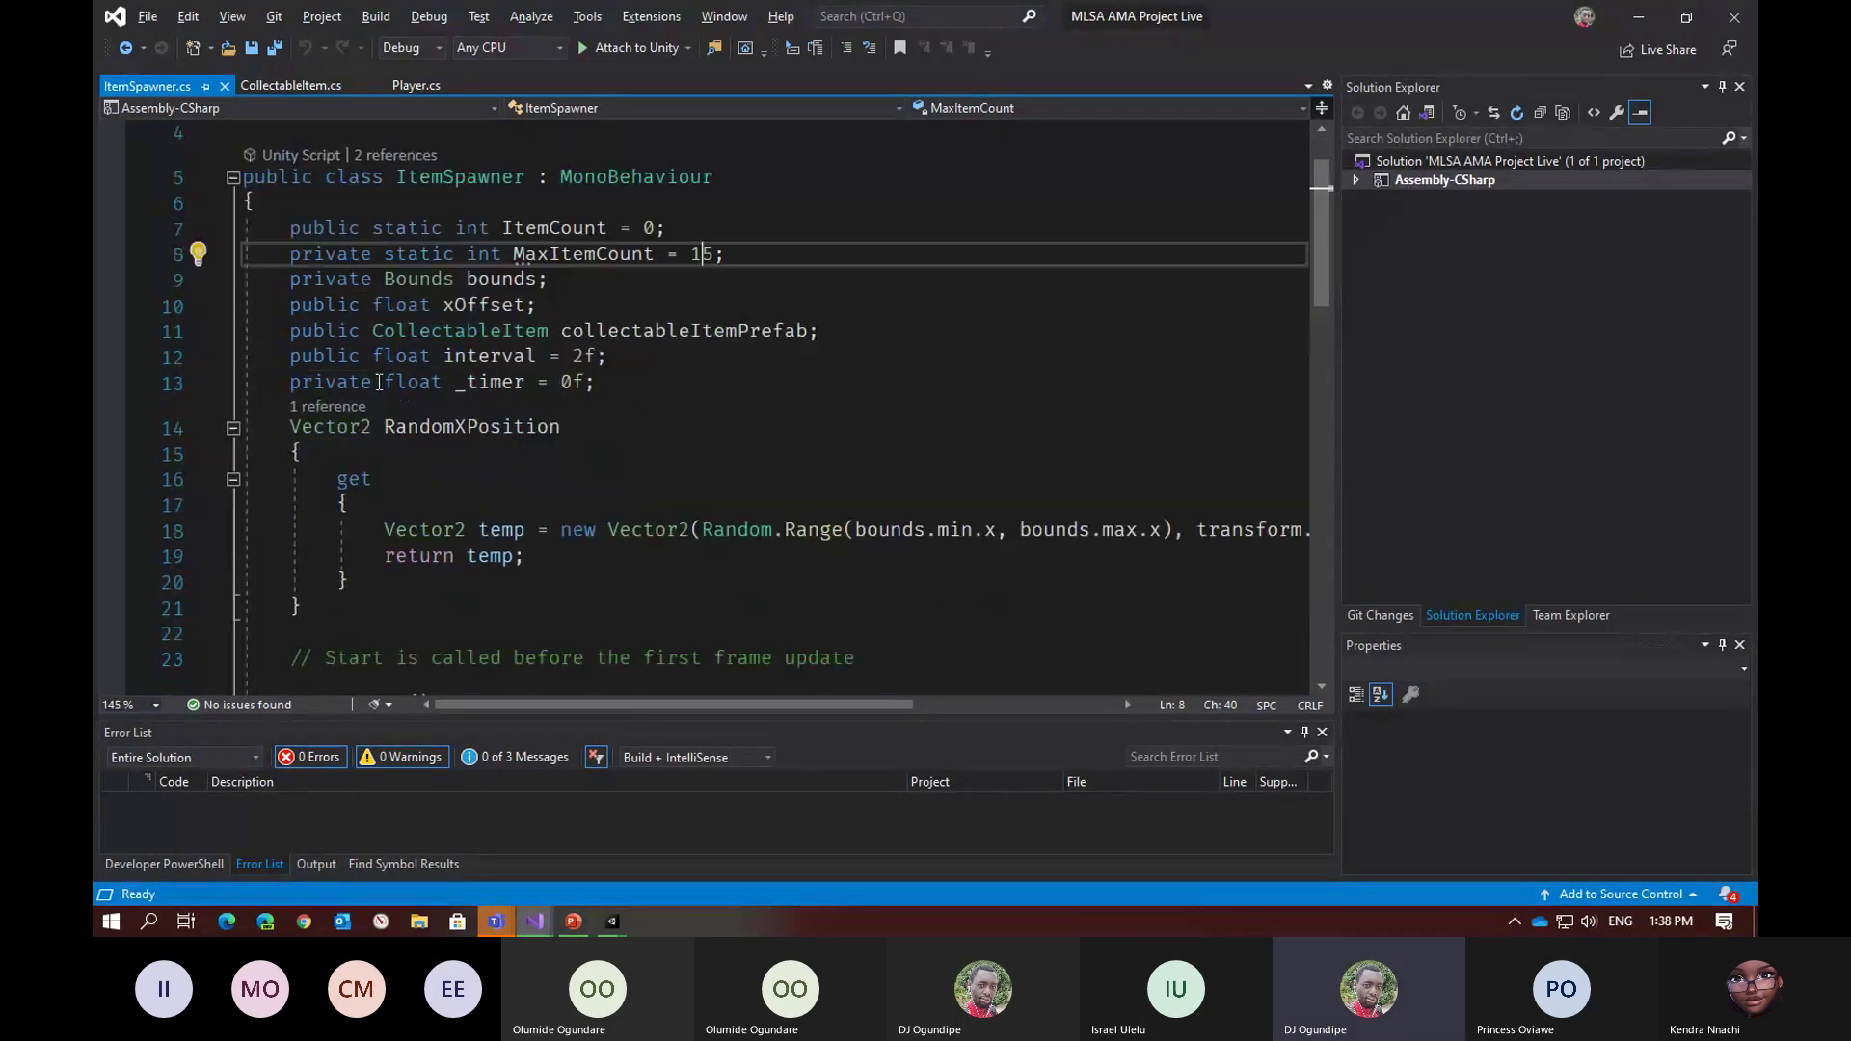
click(431, 279)
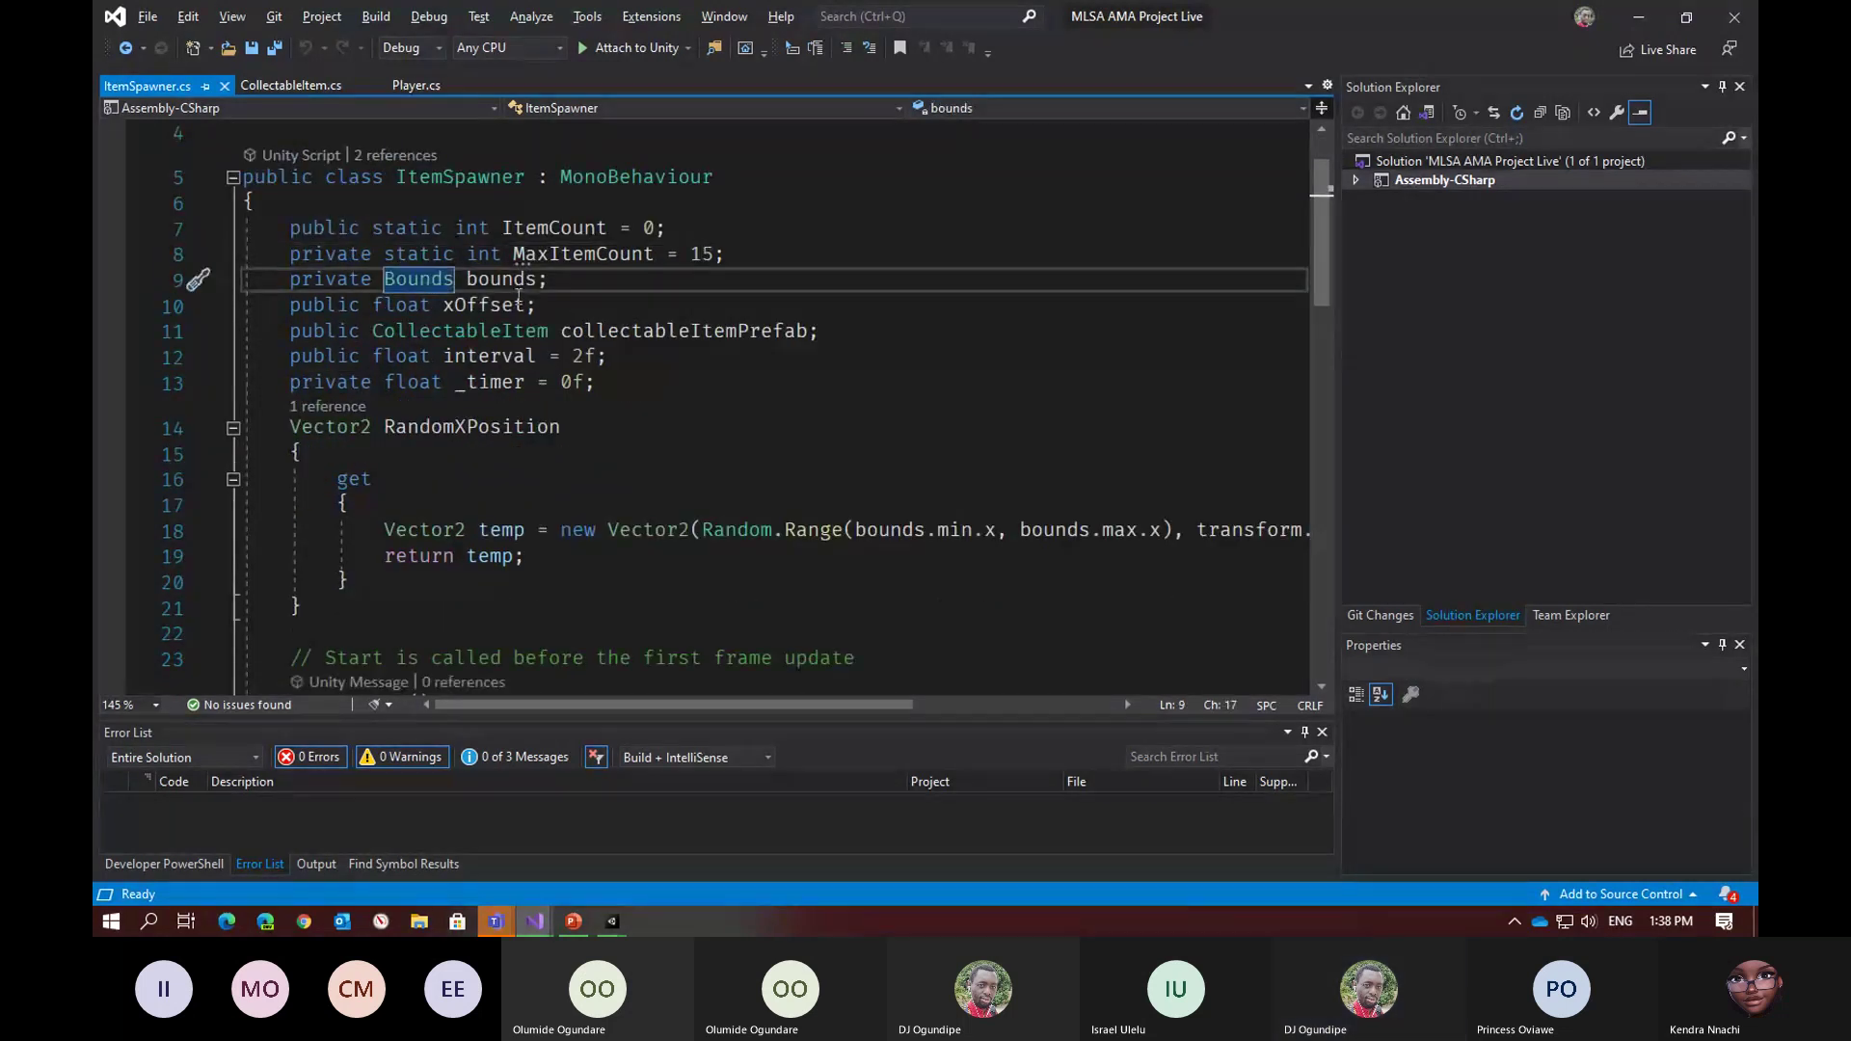
scroll(362, 506, down, 1)
scroll(362, 506, down, 2)
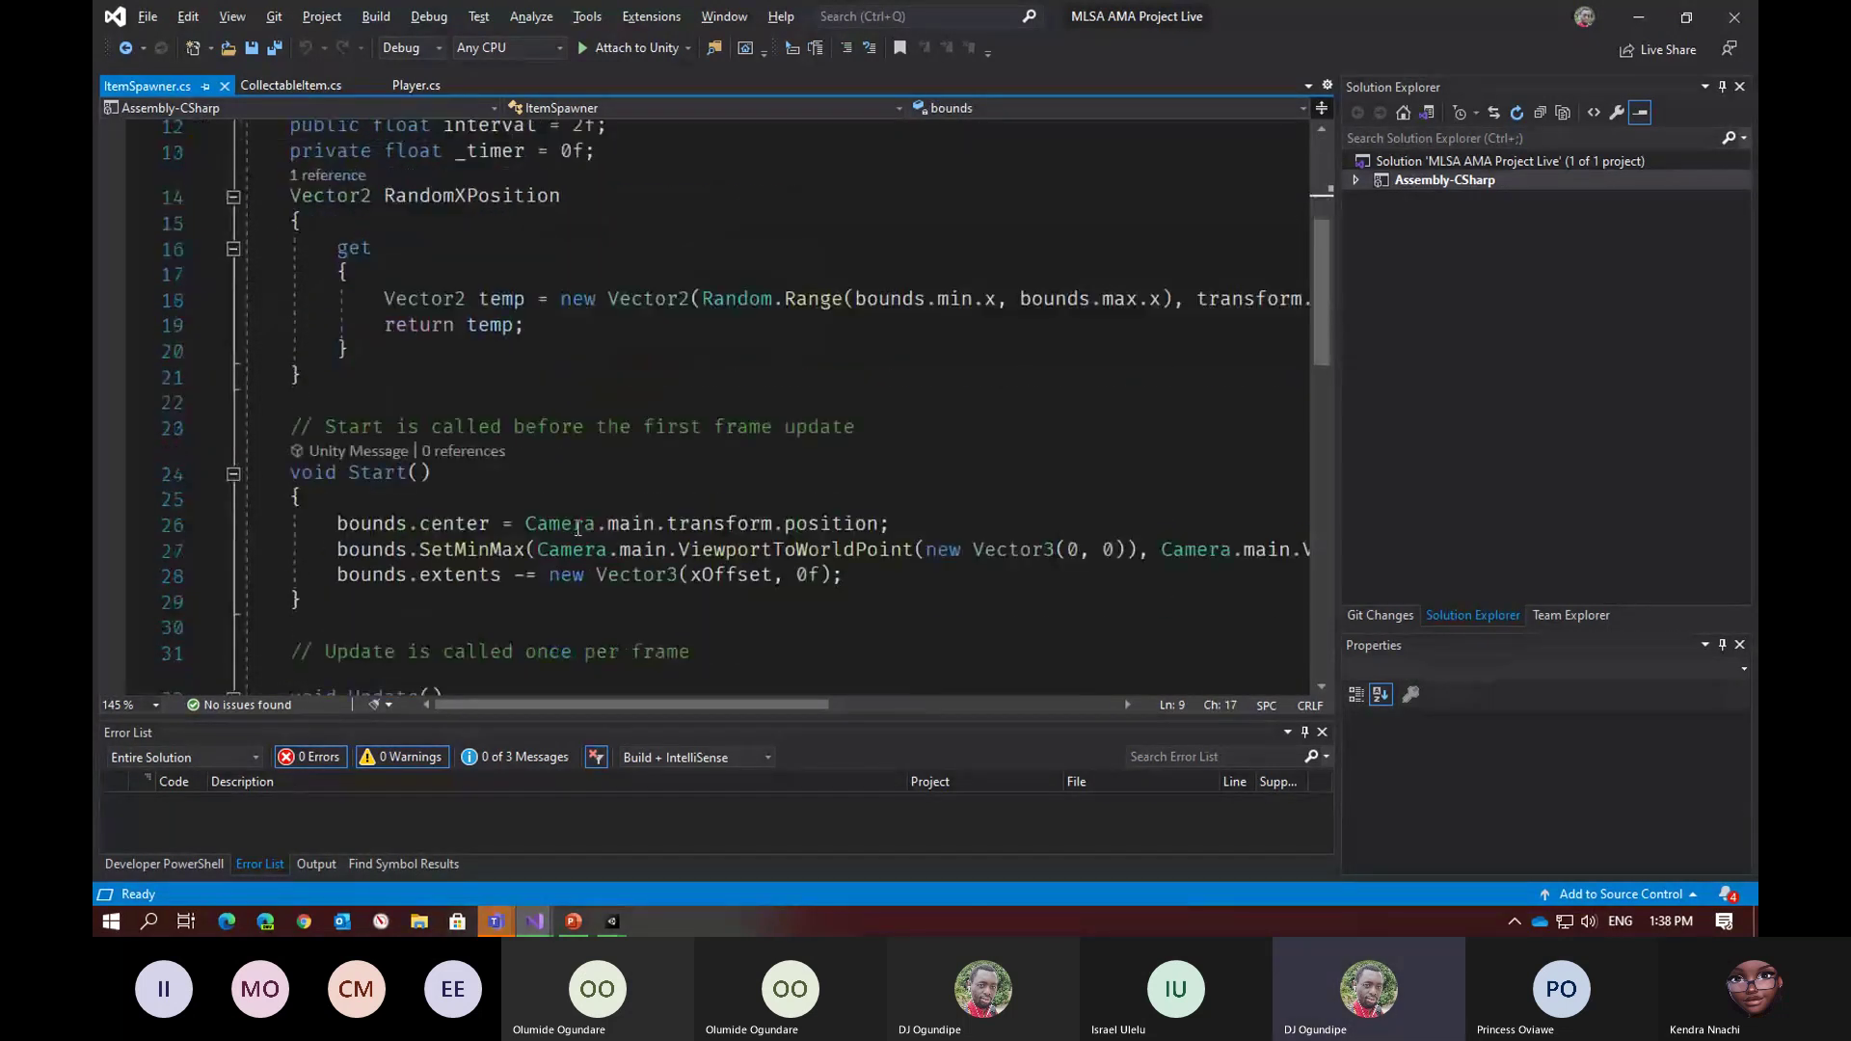
click(443, 523)
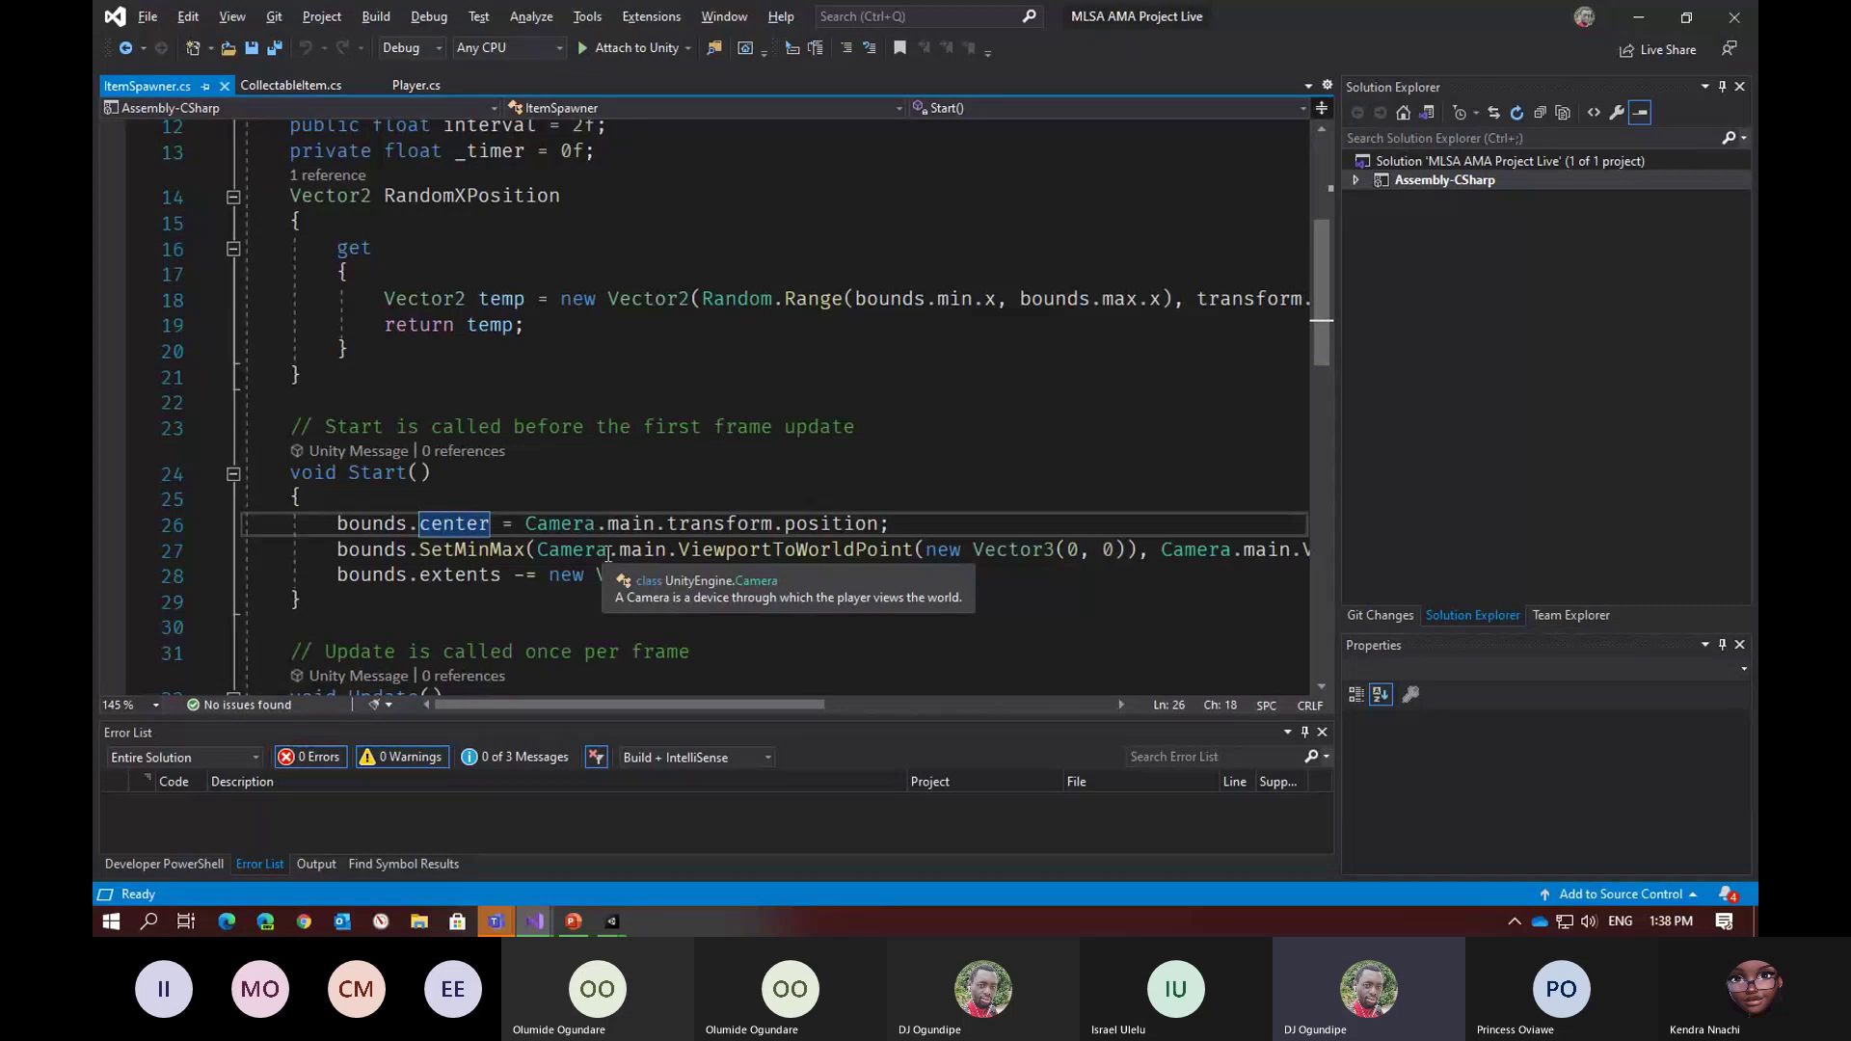
Examine the RandomXPosition property and read its full Vector2 expression through to transform.position.y
click(443, 195)
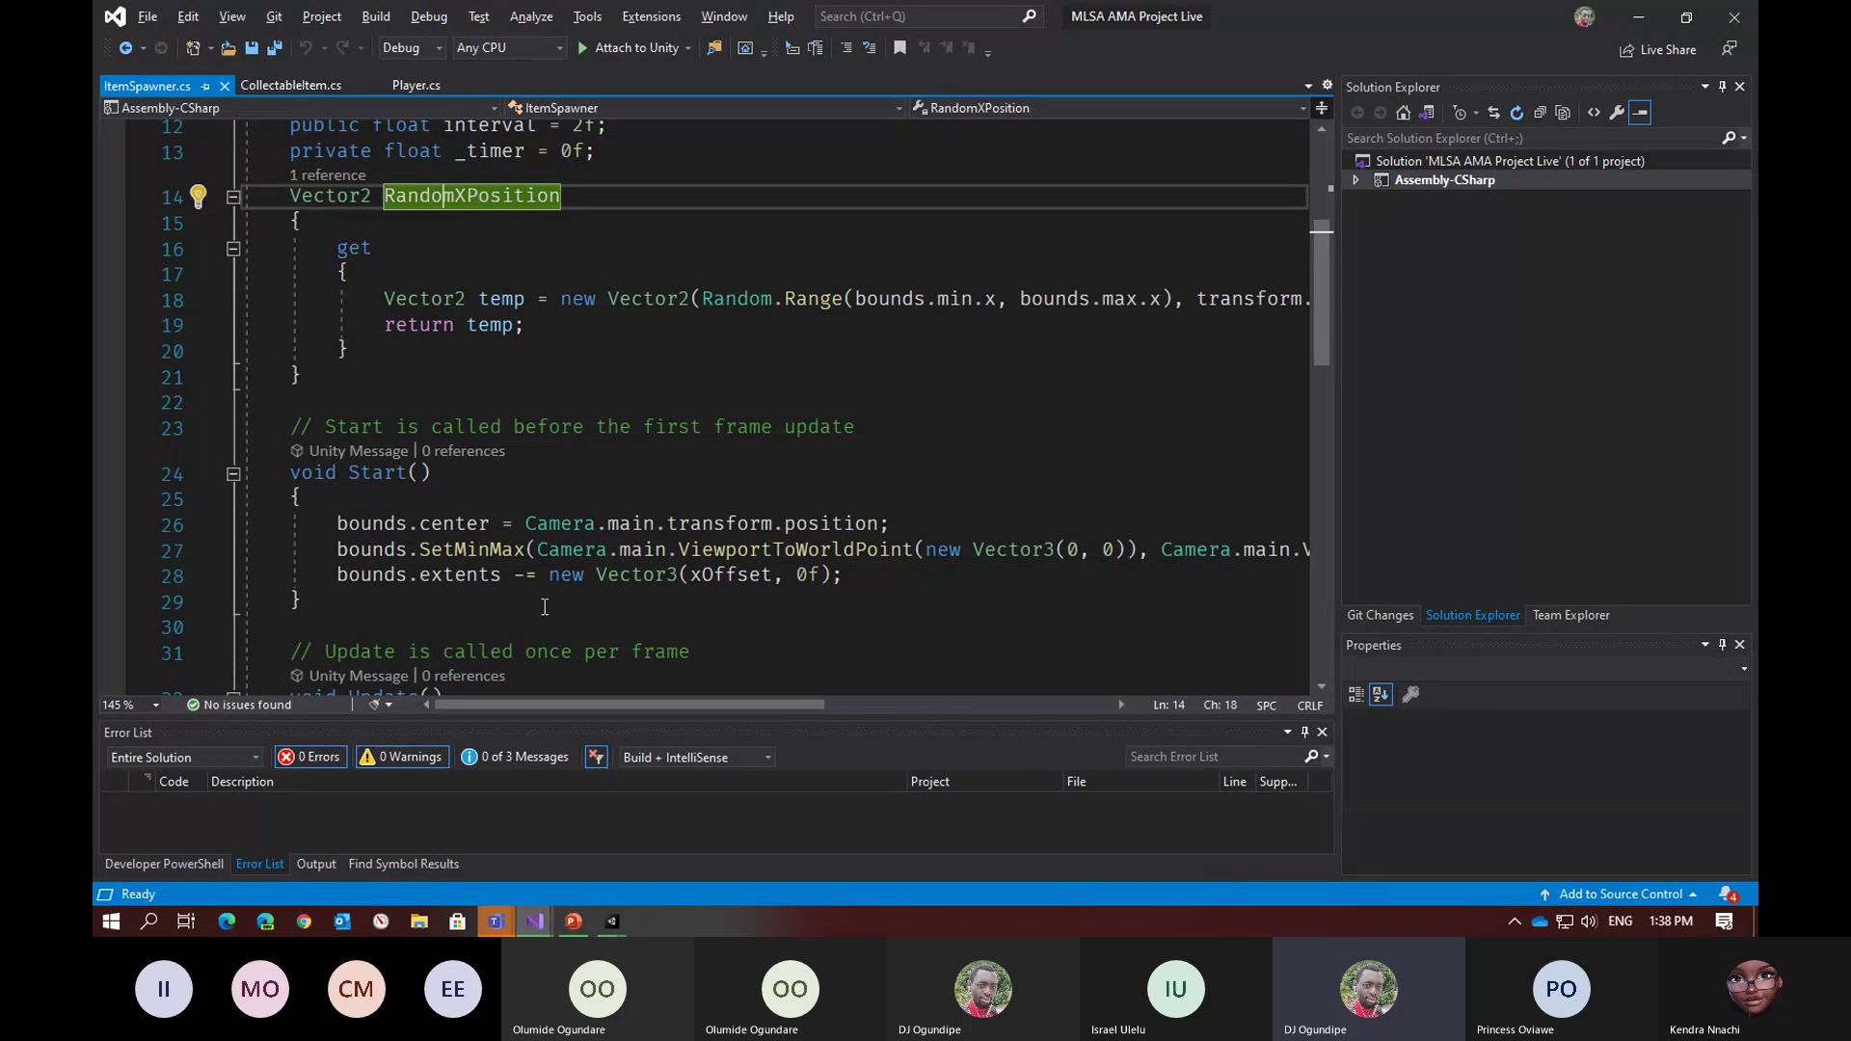
drag(528, 707, 594, 709)
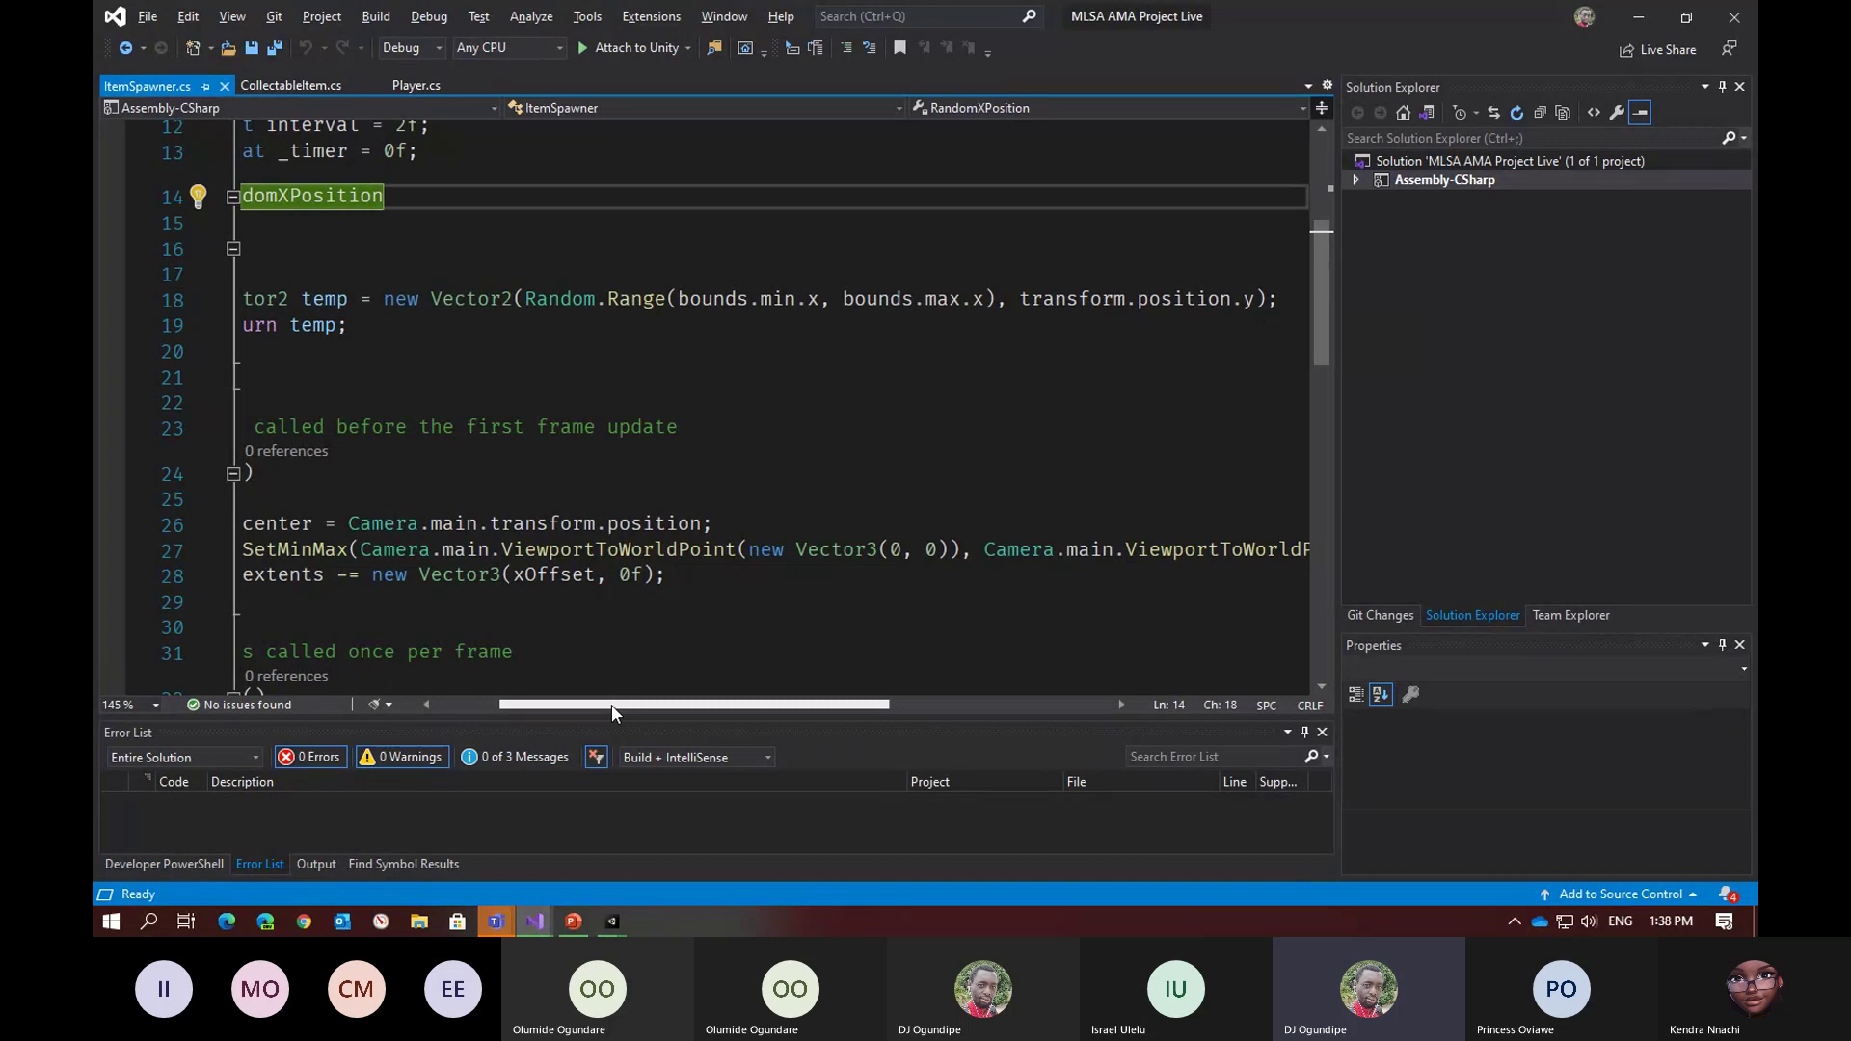
drag(611, 704, 547, 704)
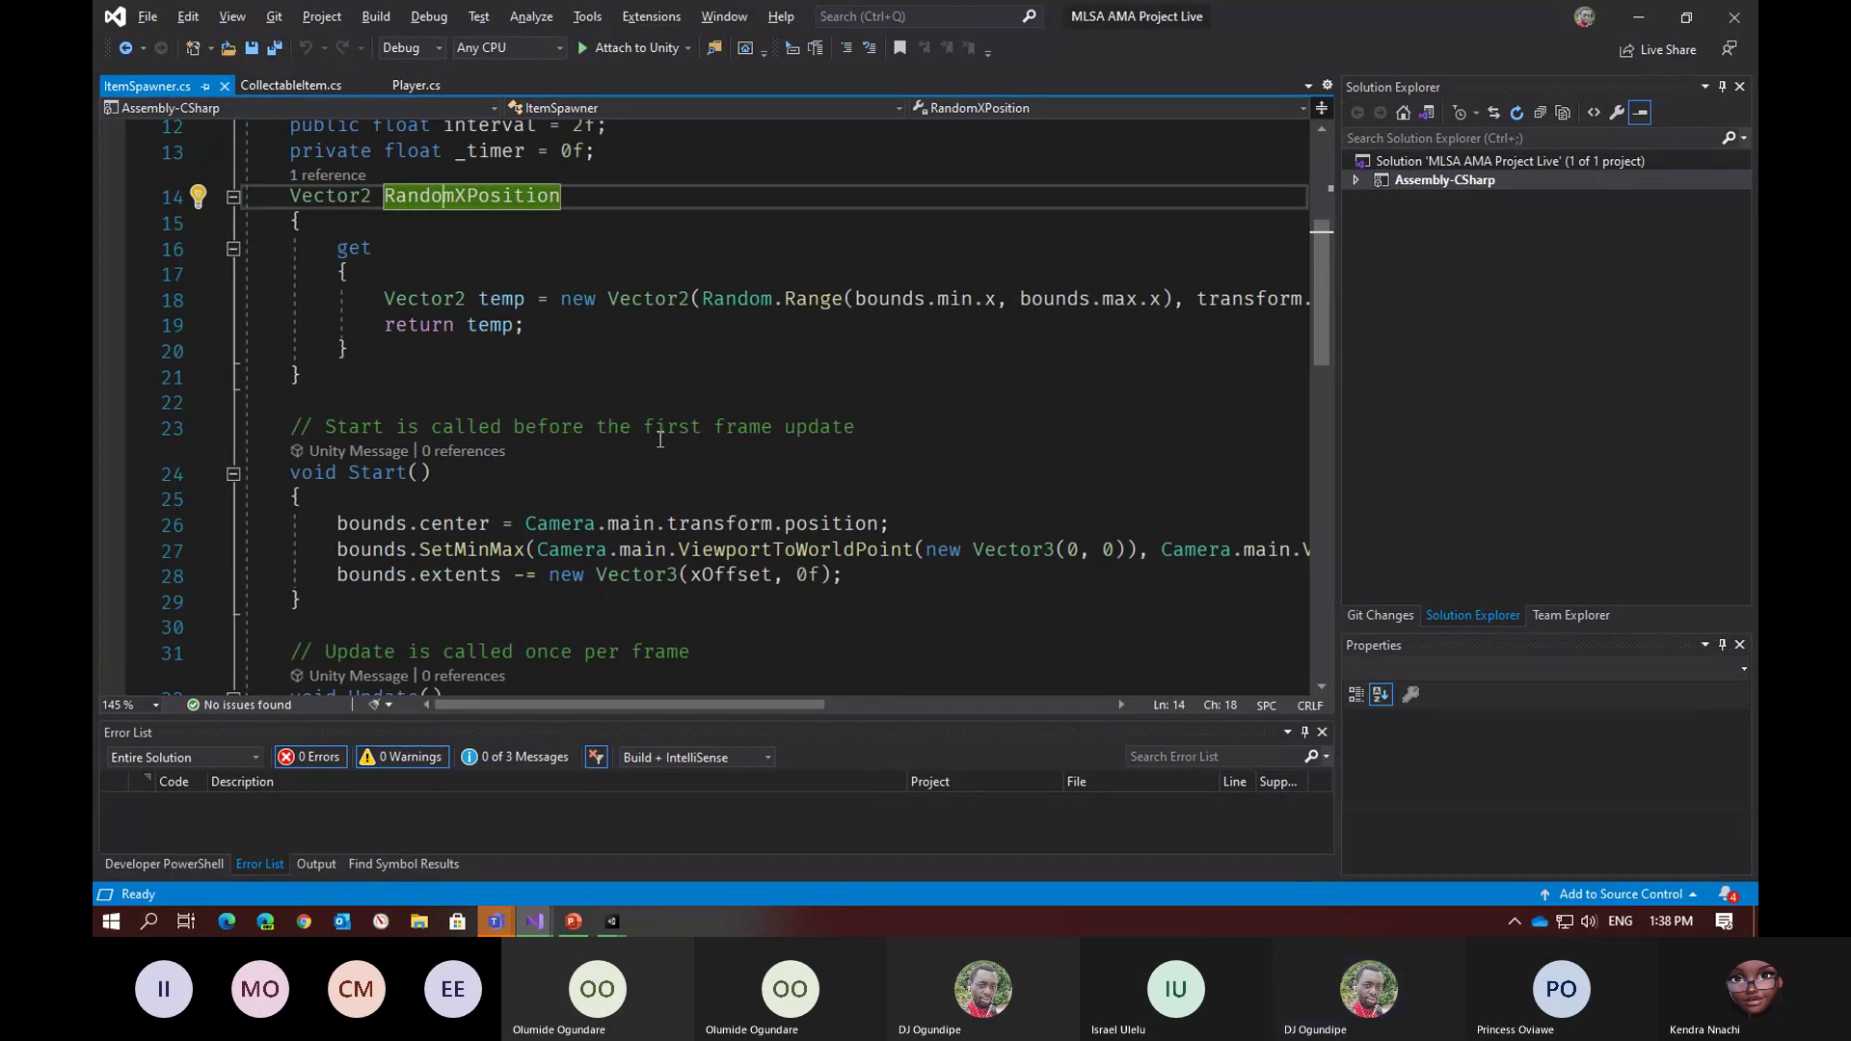
Review the _timer decrement in the Update method and check the declarations of the _timer and interval fields
scroll(650, 452, down, 2)
scroll(650, 452, down, 3)
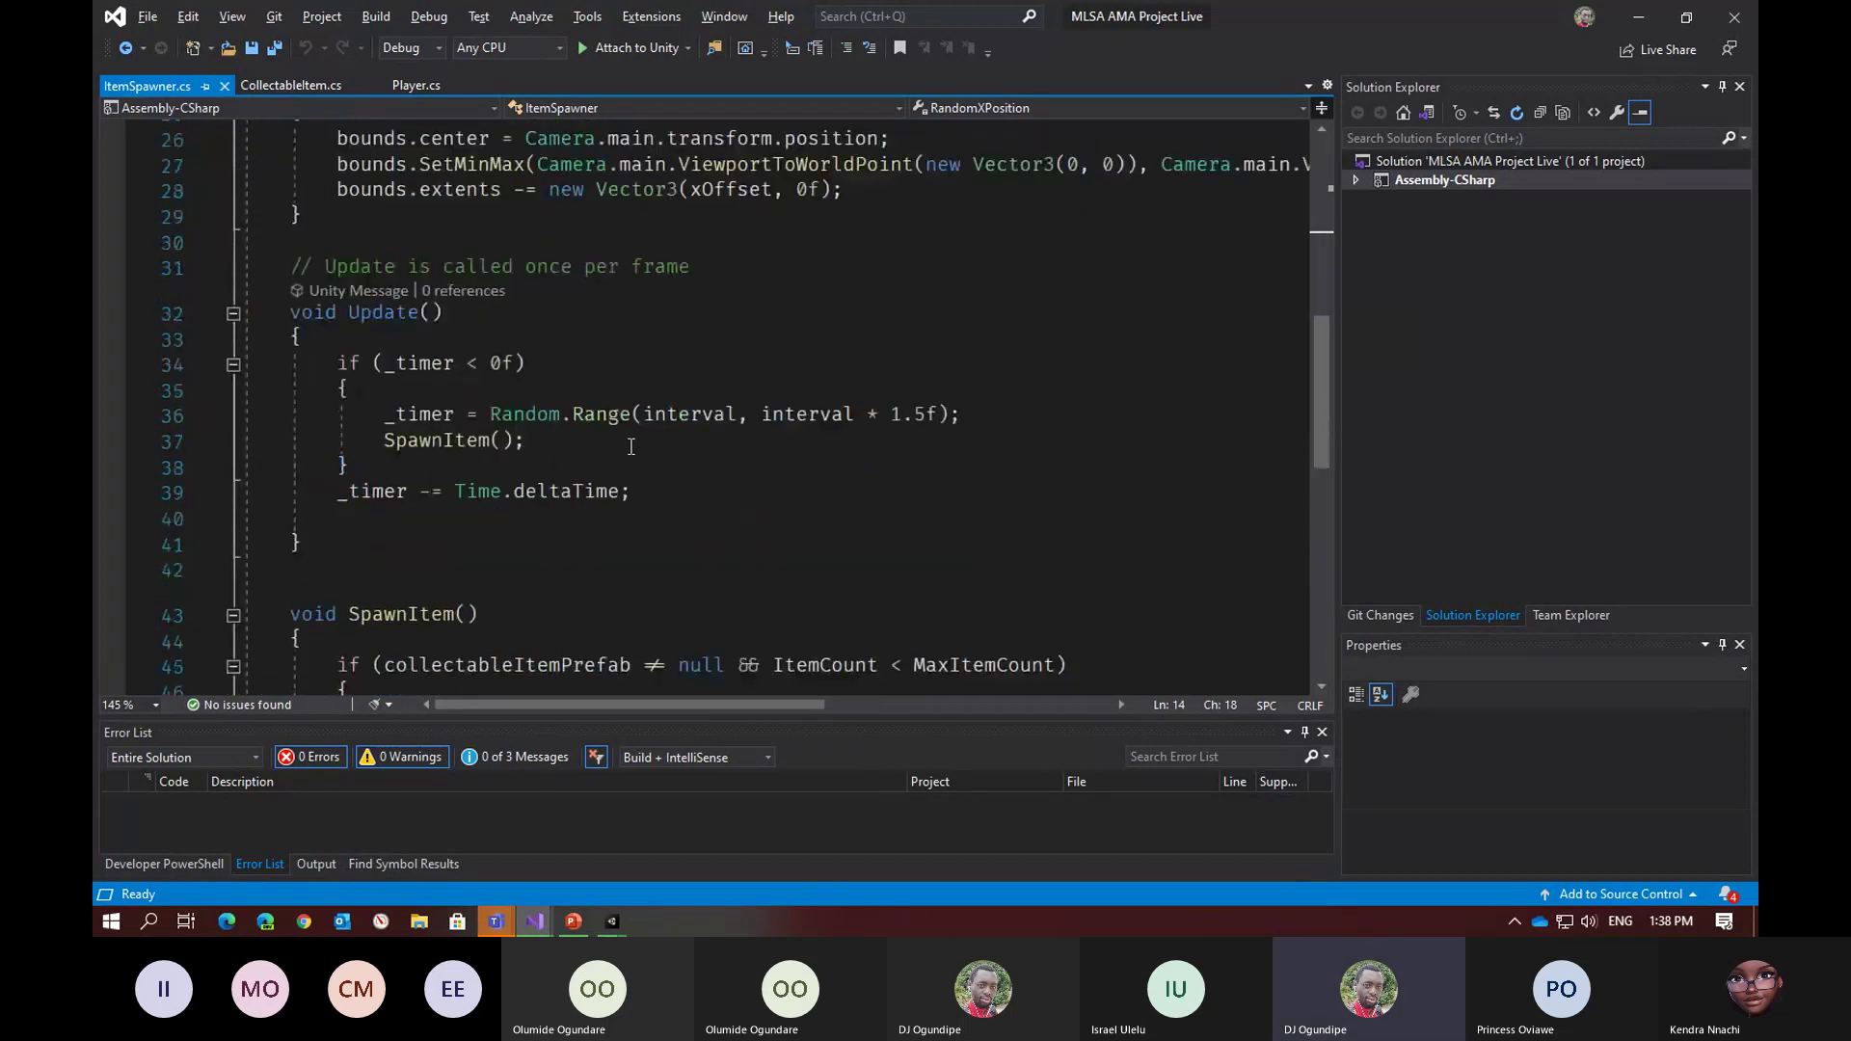
scroll(499, 378, up, 3)
scroll(500, 378, down, 3)
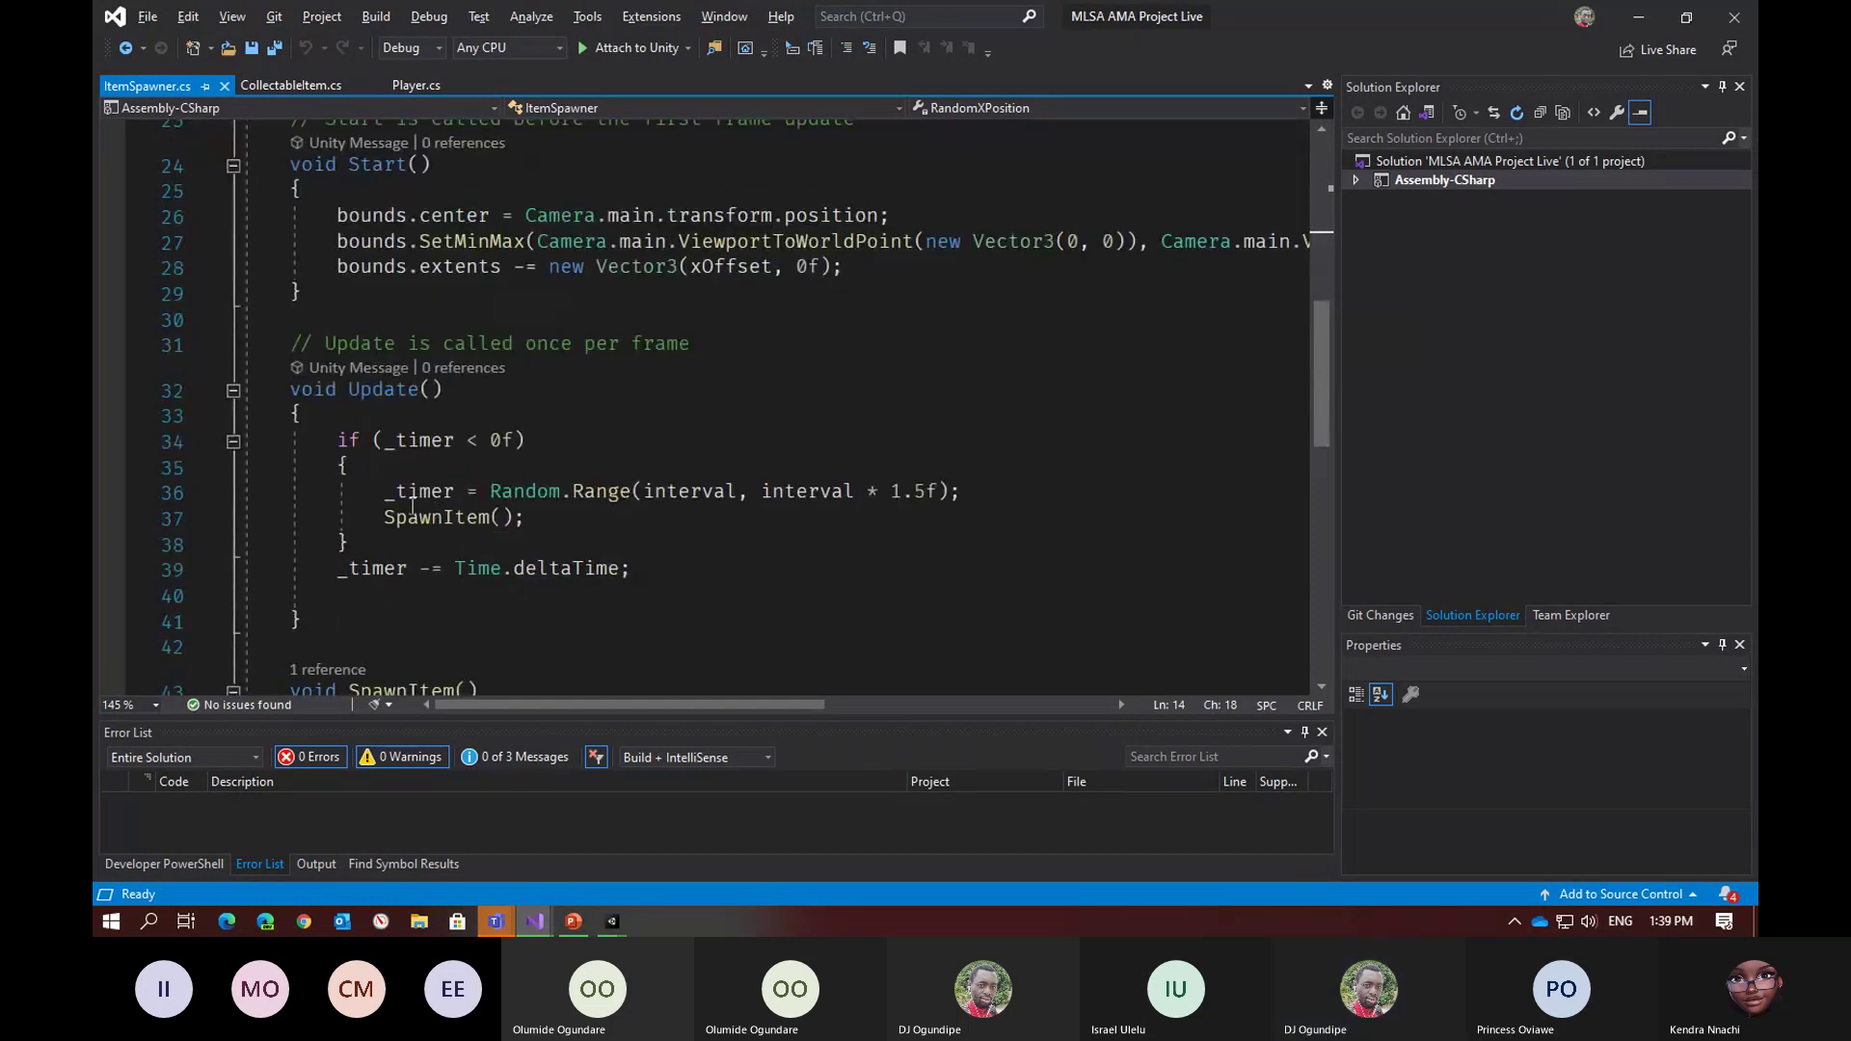
click(379, 569)
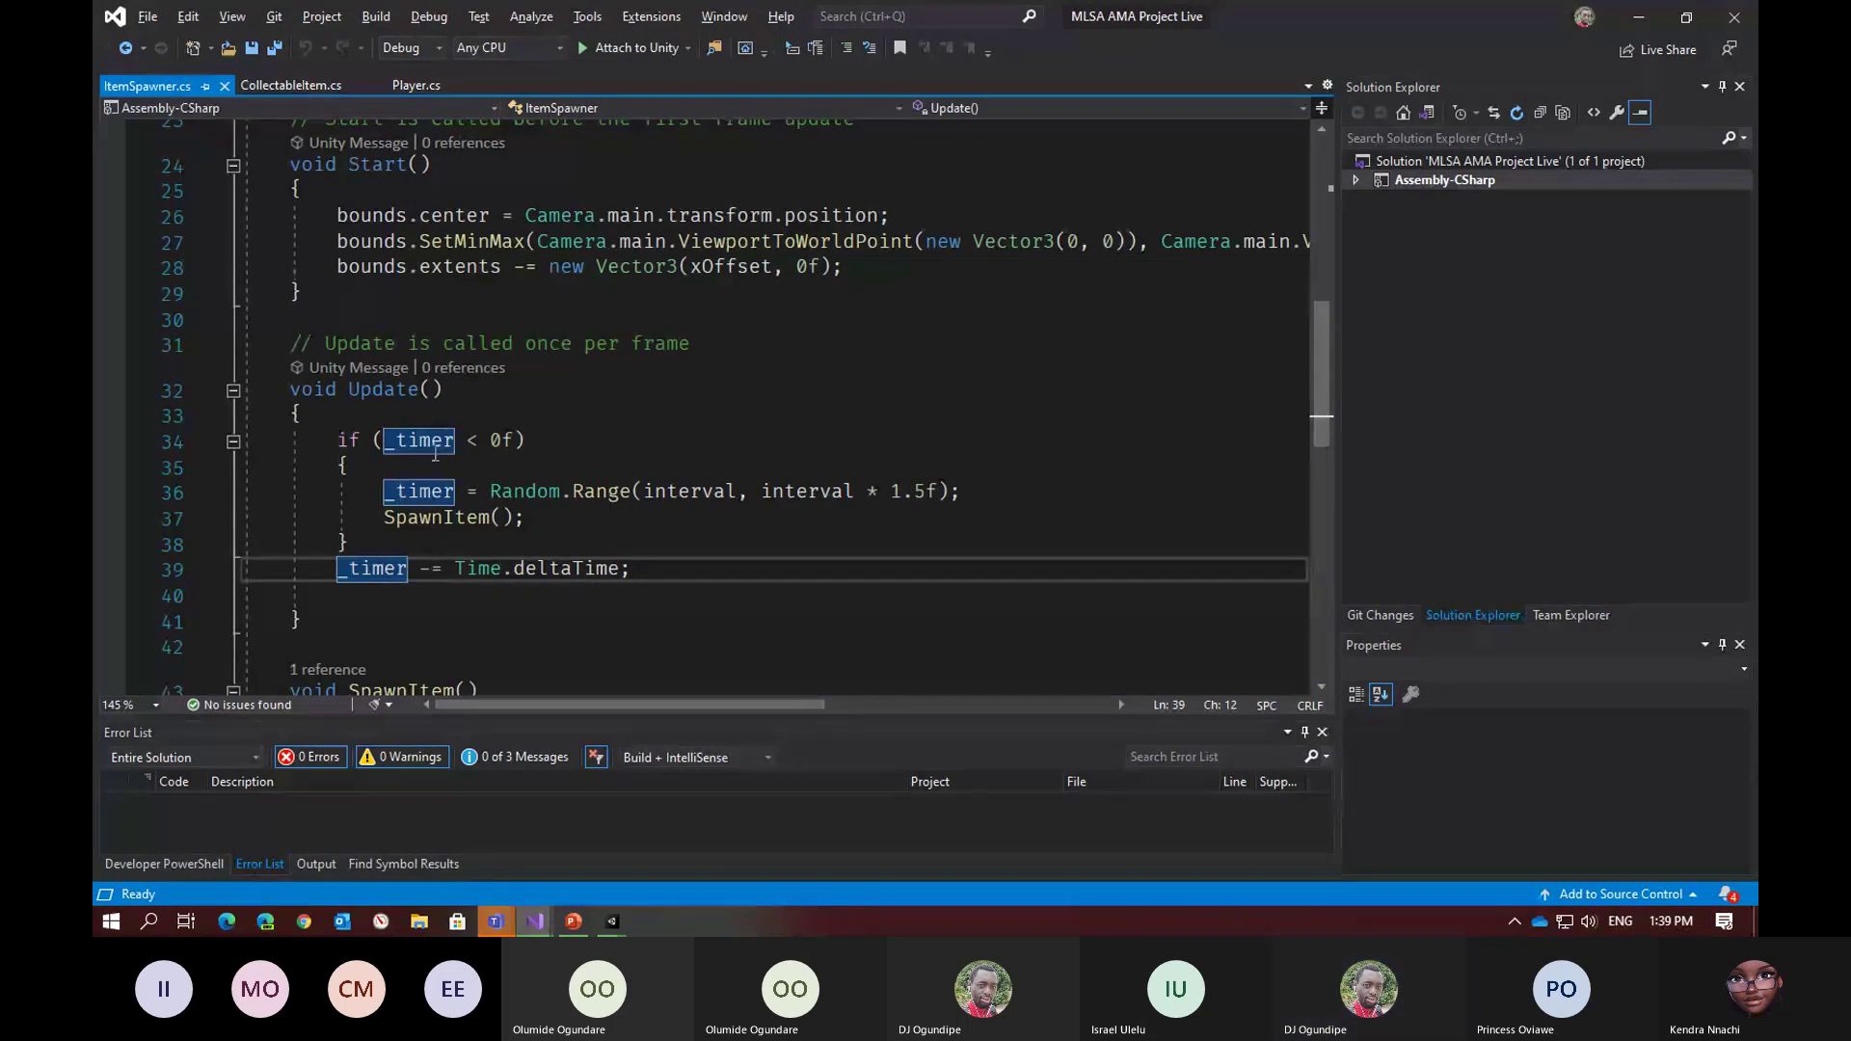
scroll(435, 454, up, 6)
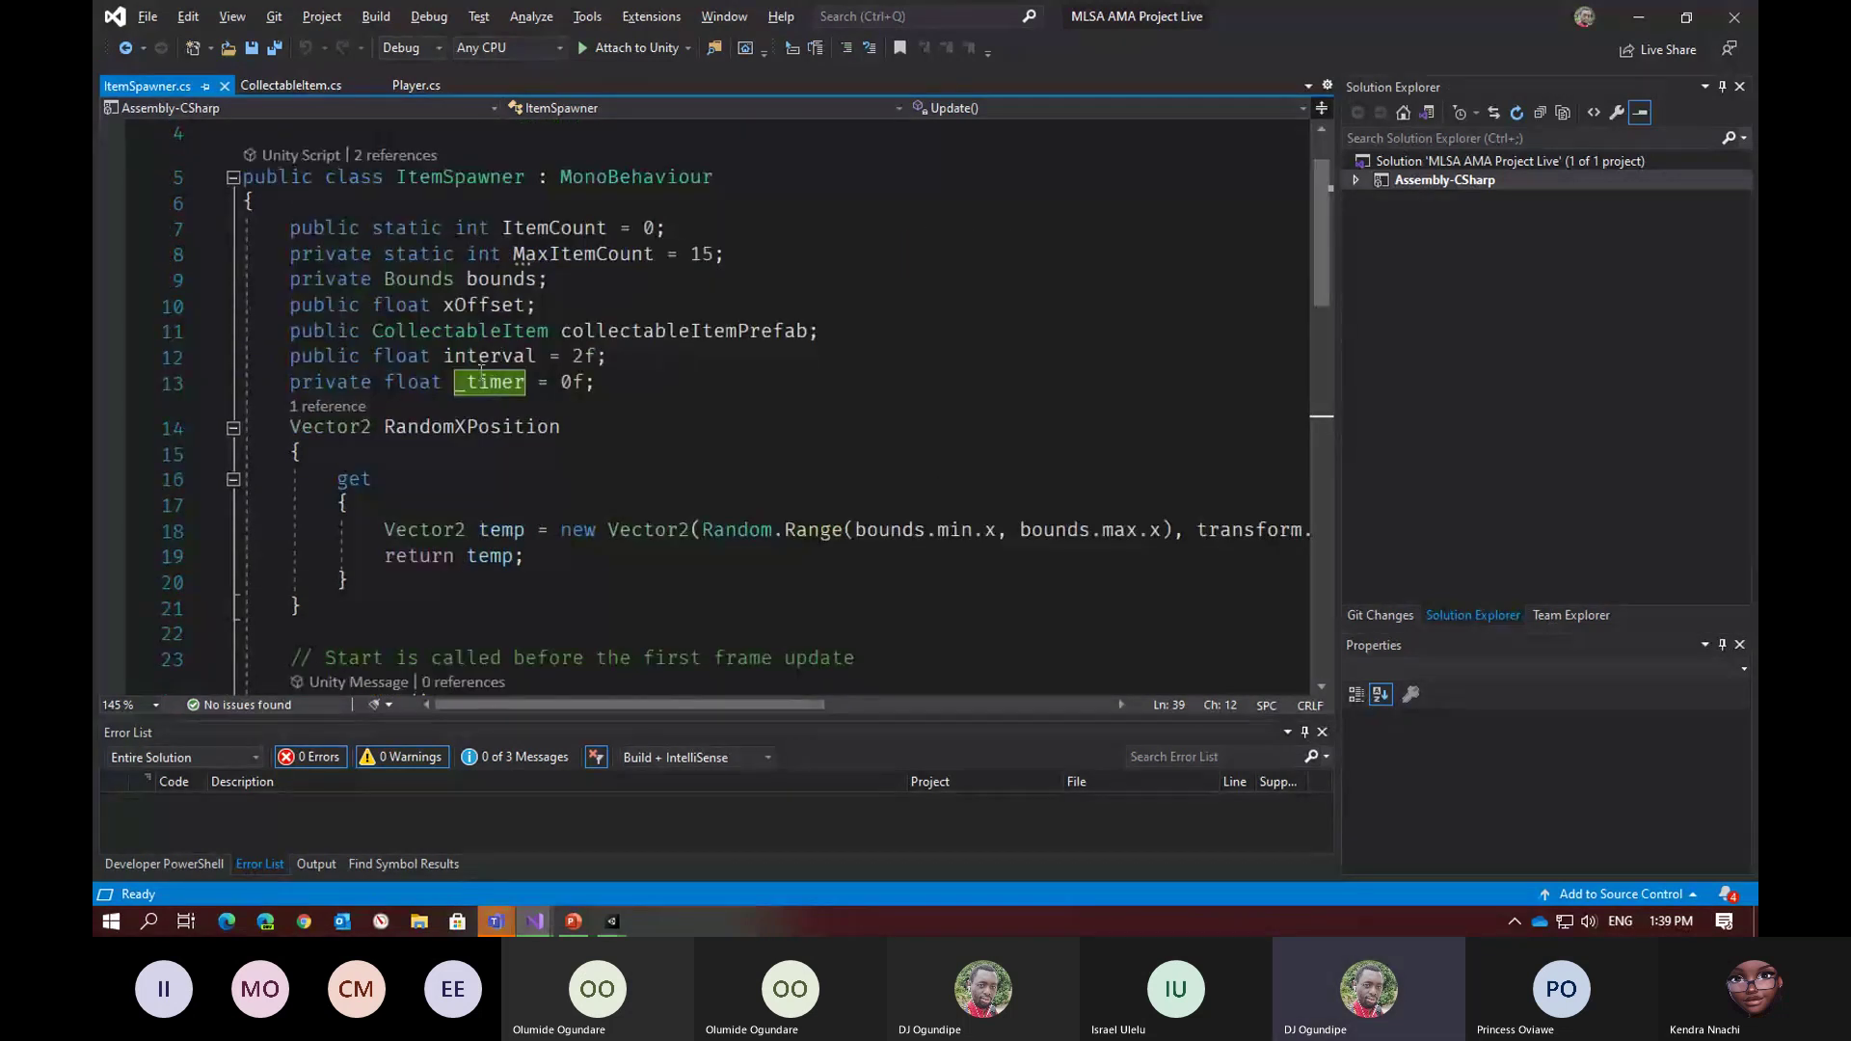
click(492, 381)
click(502, 355)
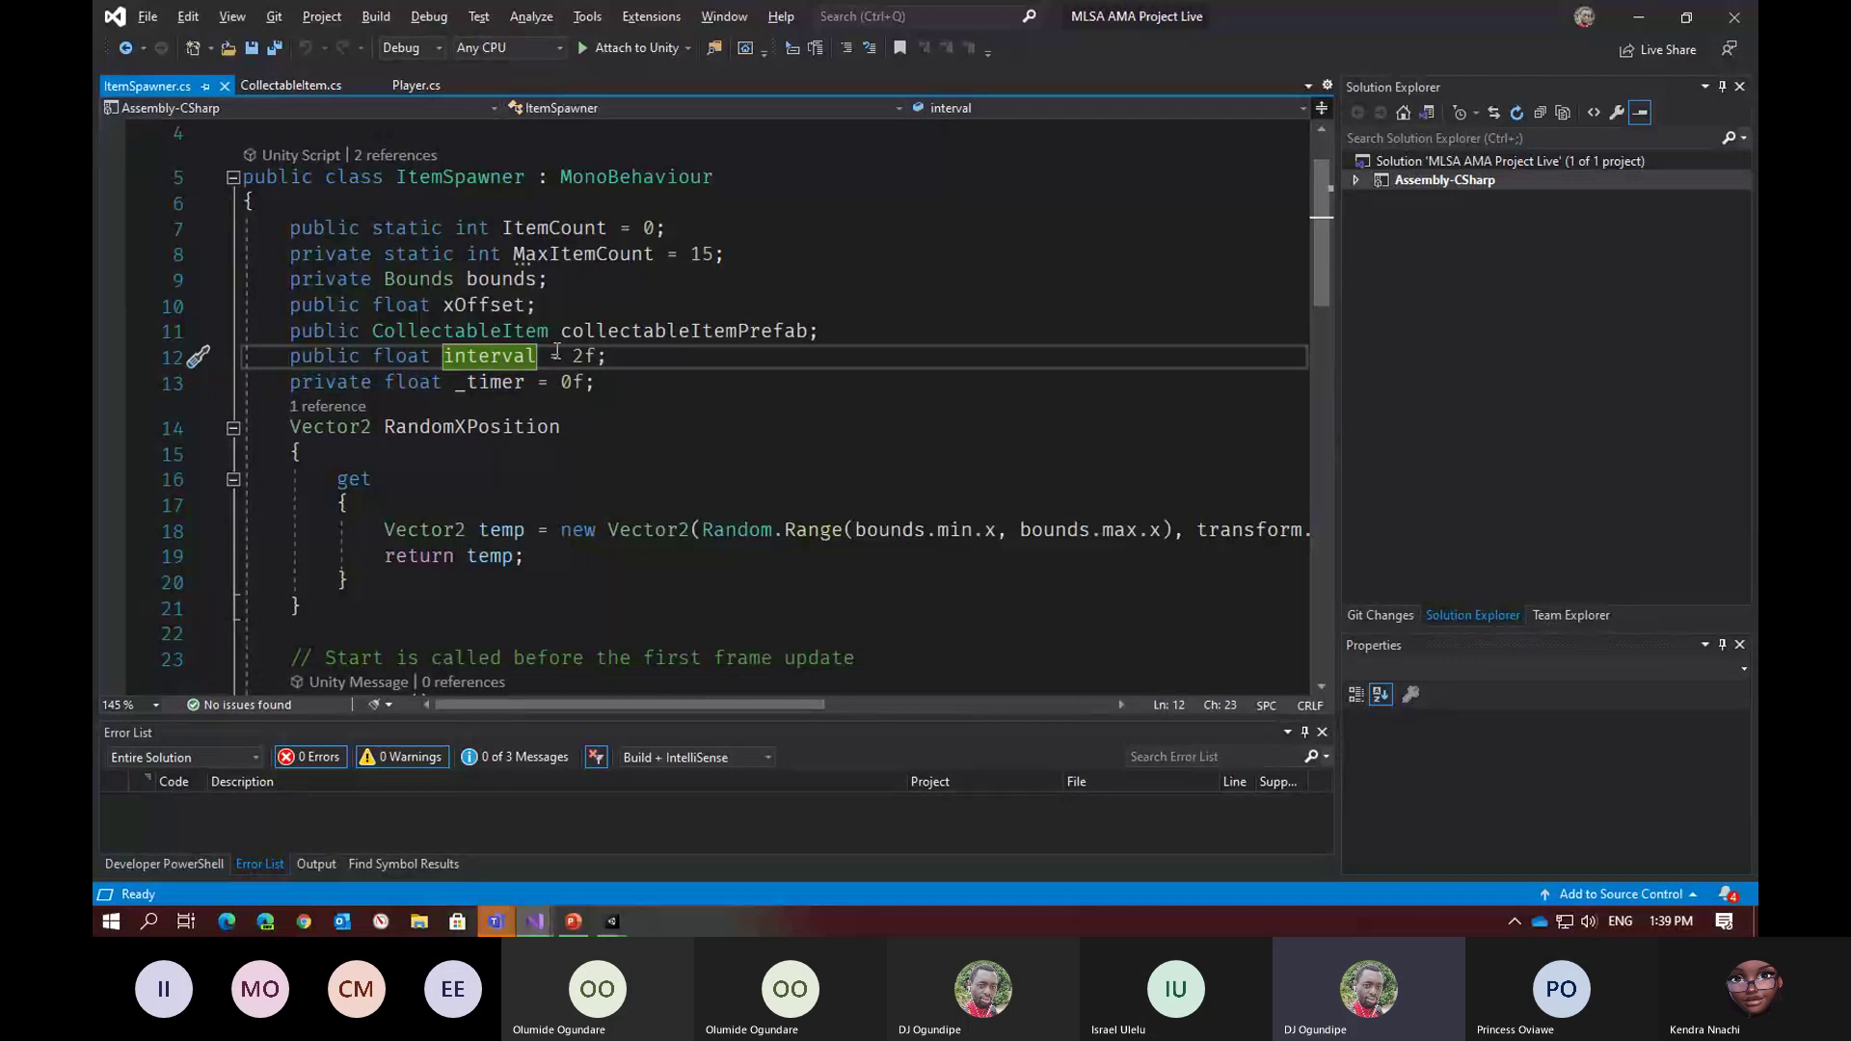
click(576, 355)
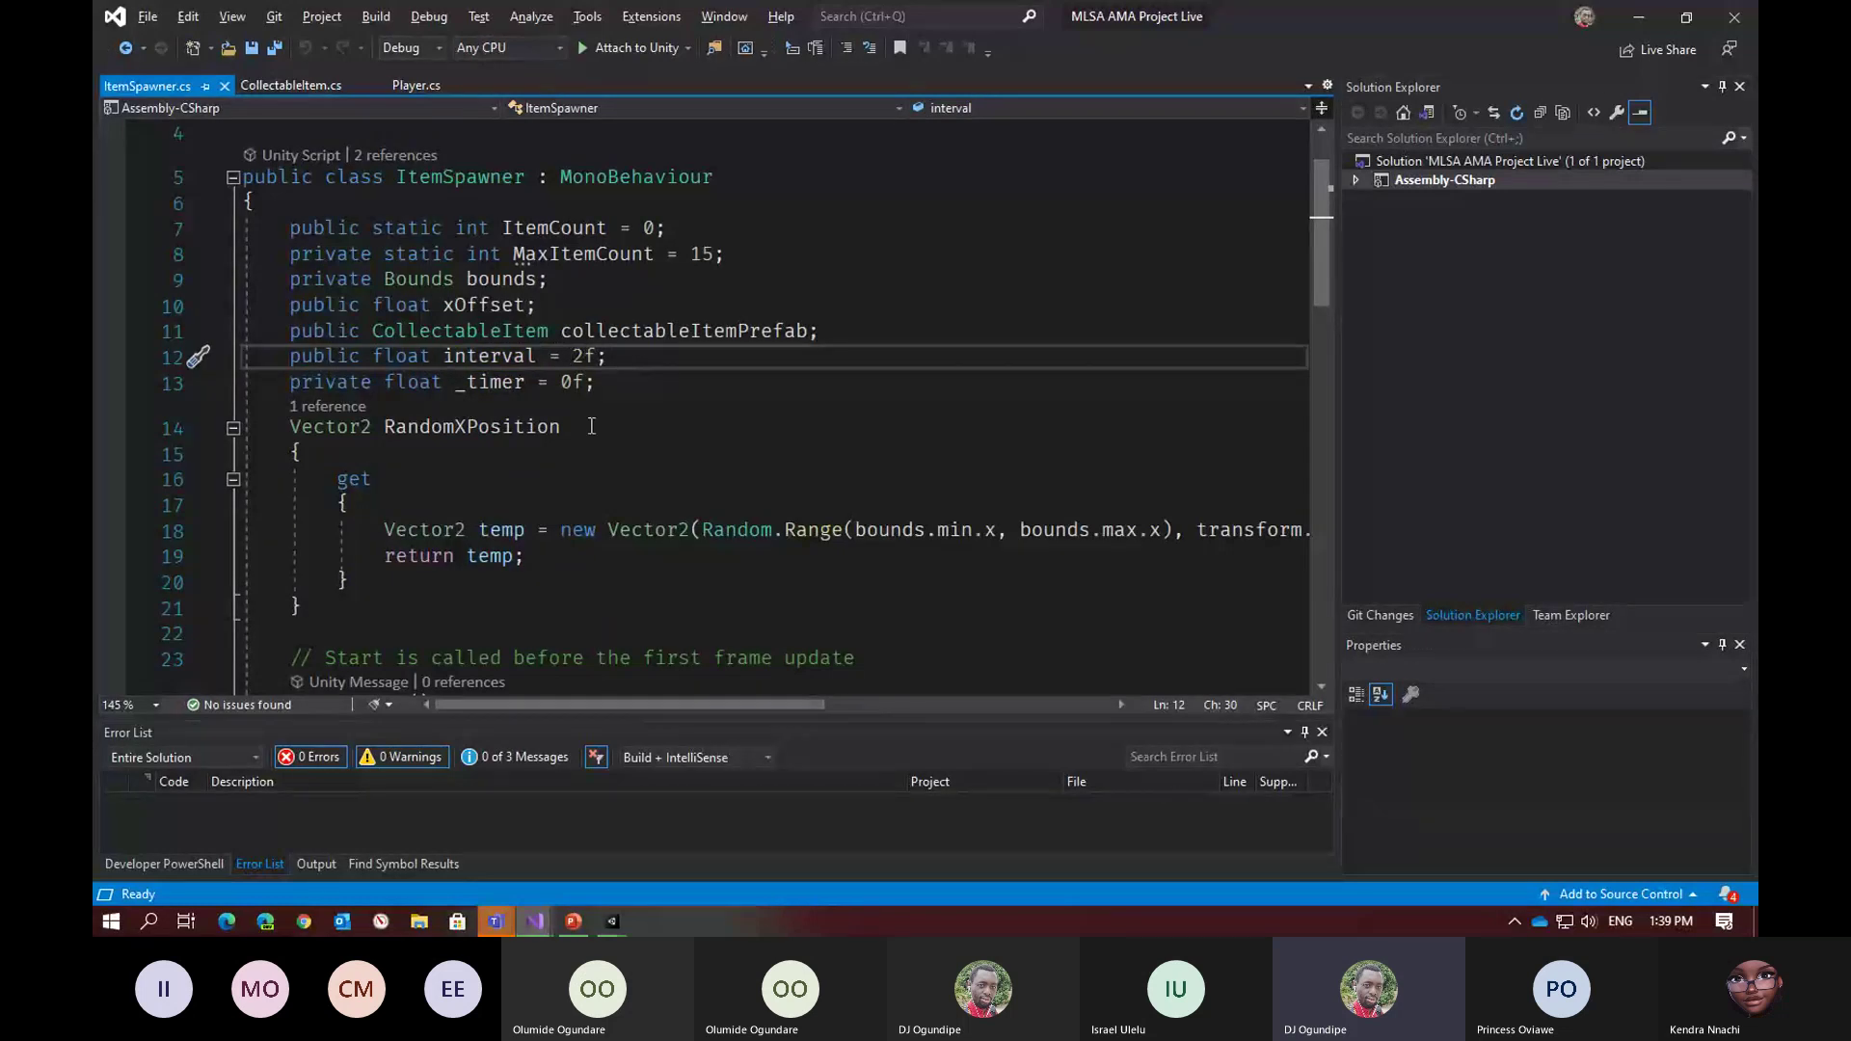
Return to the Update method and examine the Time.deltaTime countdown and the _timer < 0f condition
scroll(585, 412, down, 2)
scroll(585, 413, down, 2)
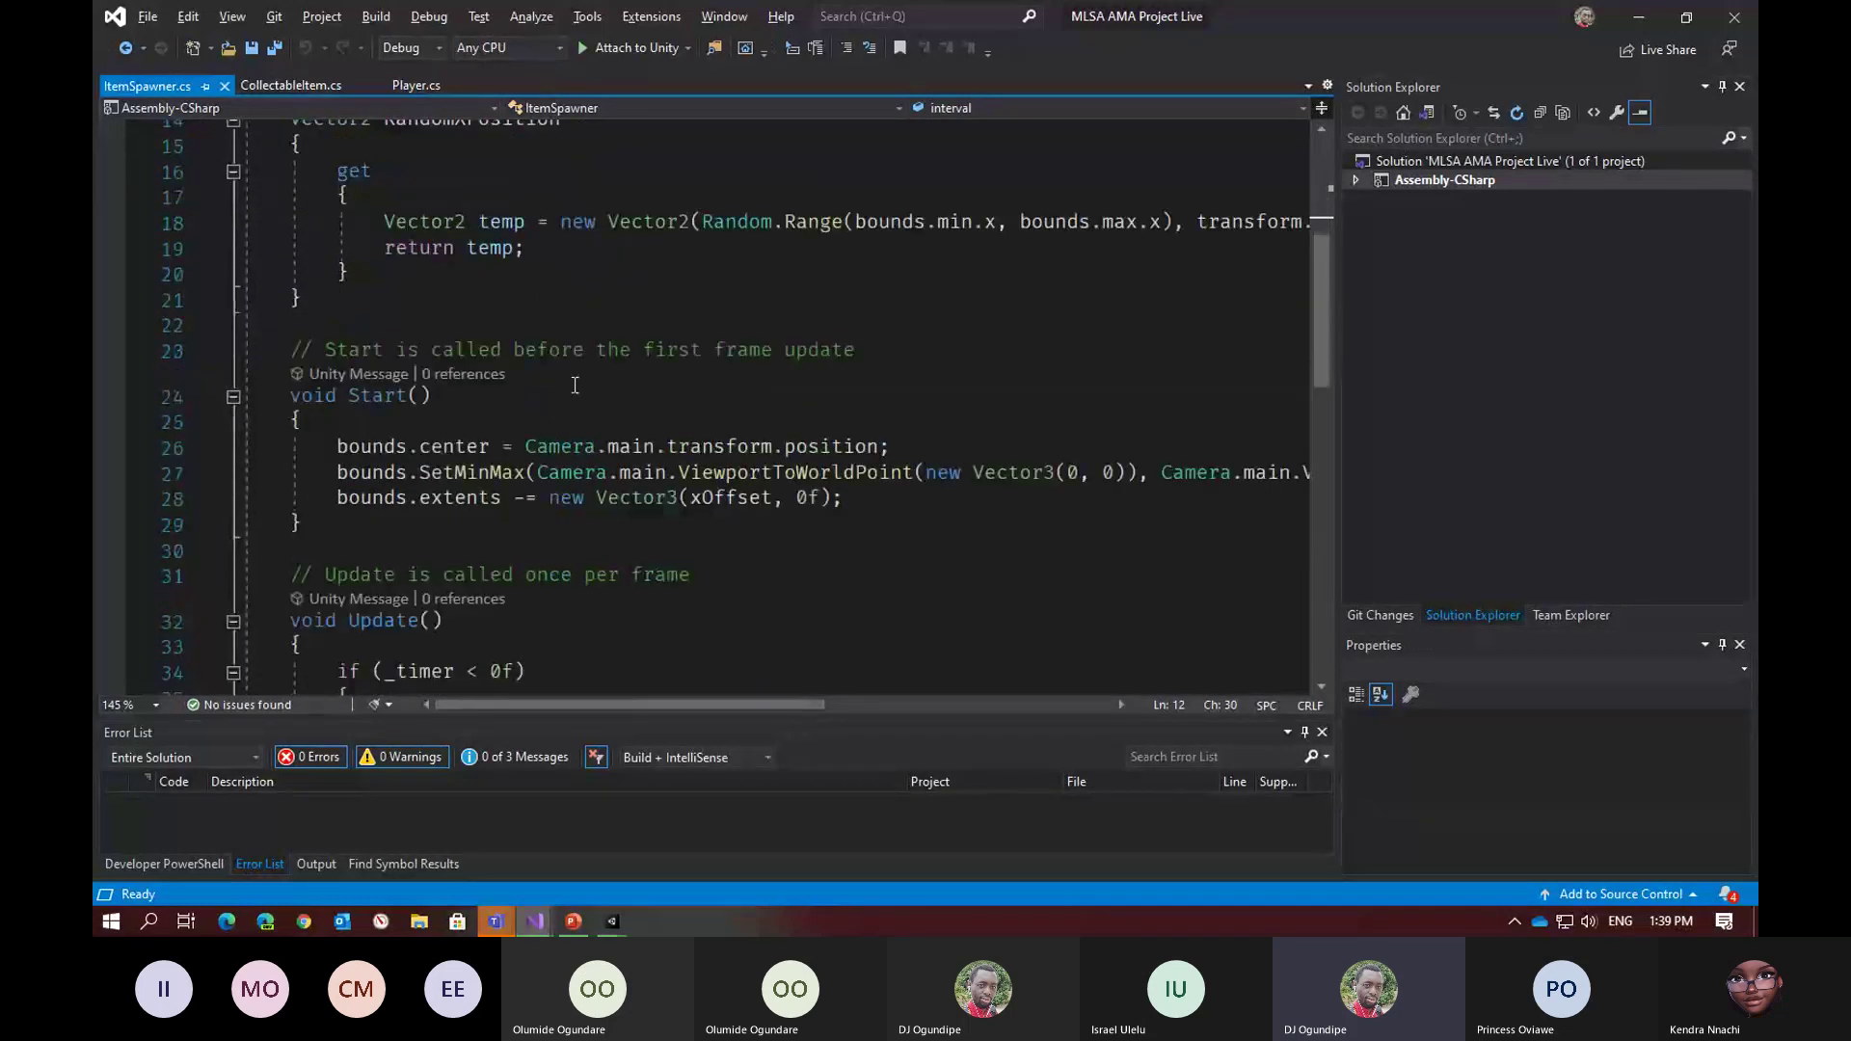
scroll(575, 385, down, 2)
click(387, 651)
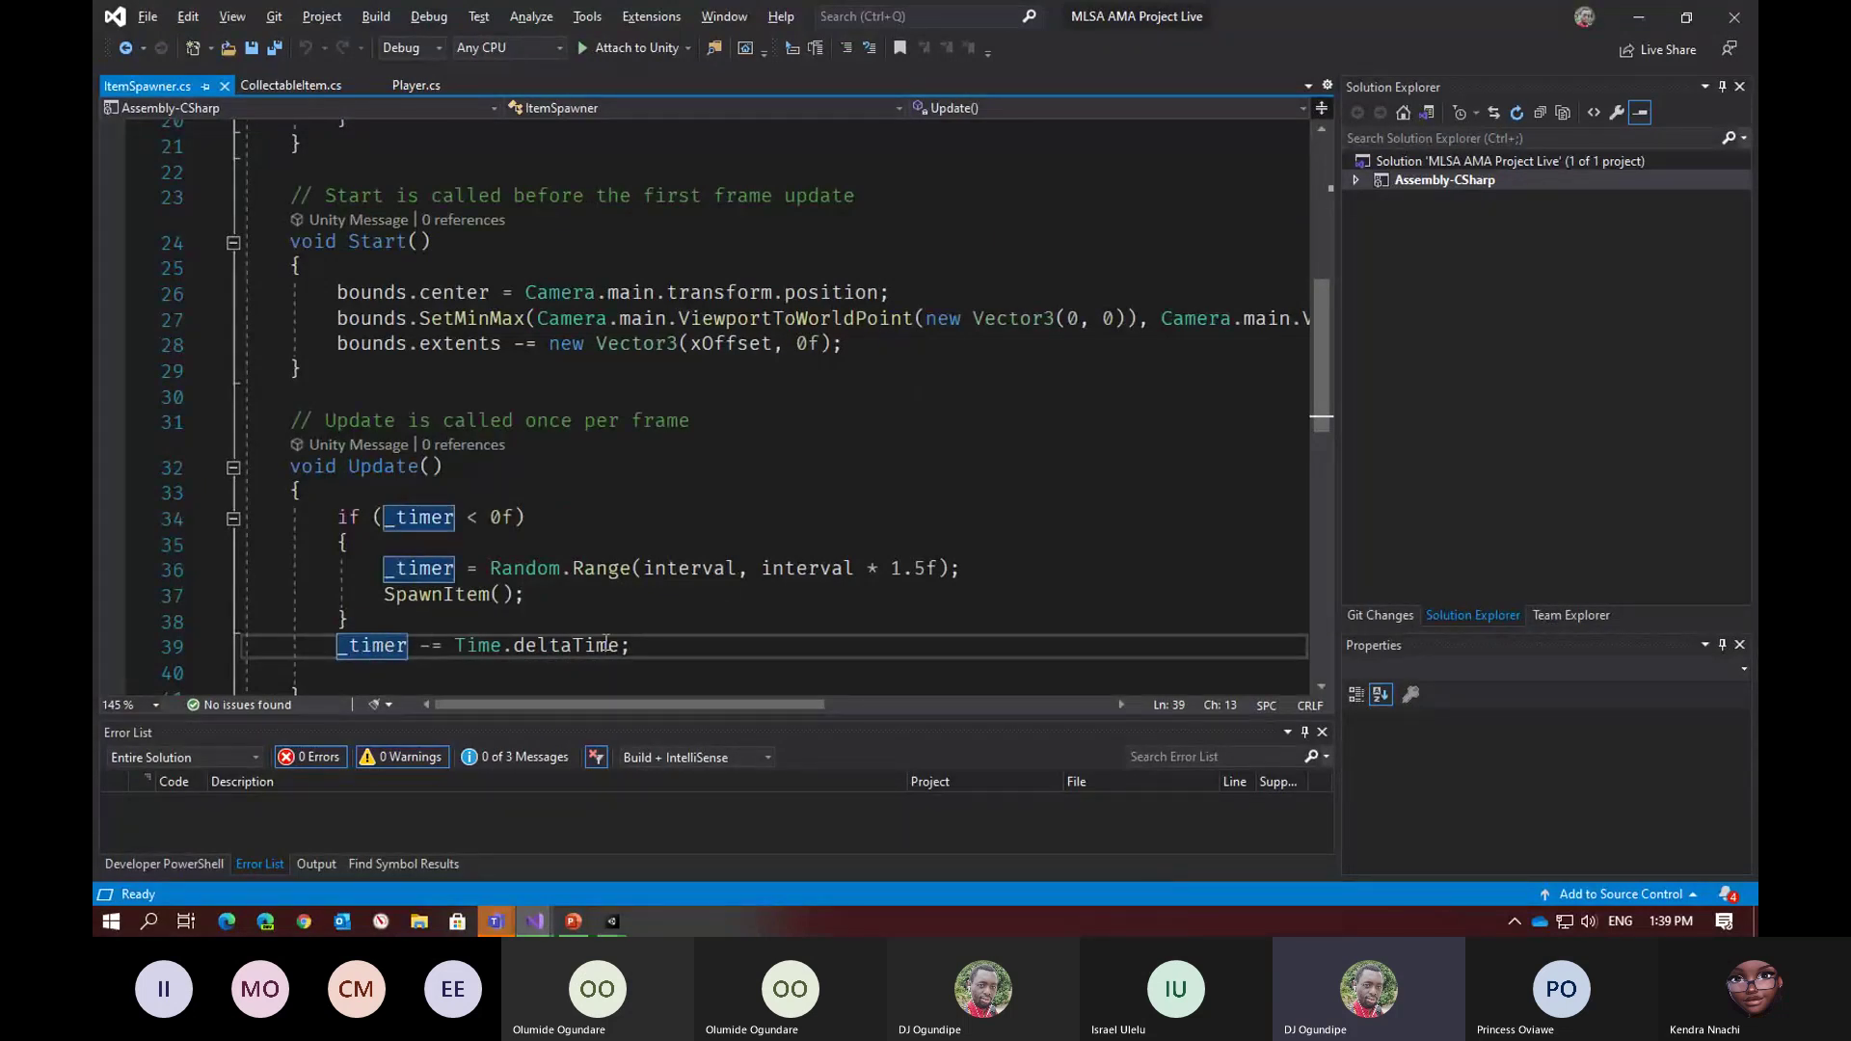
click(513, 518)
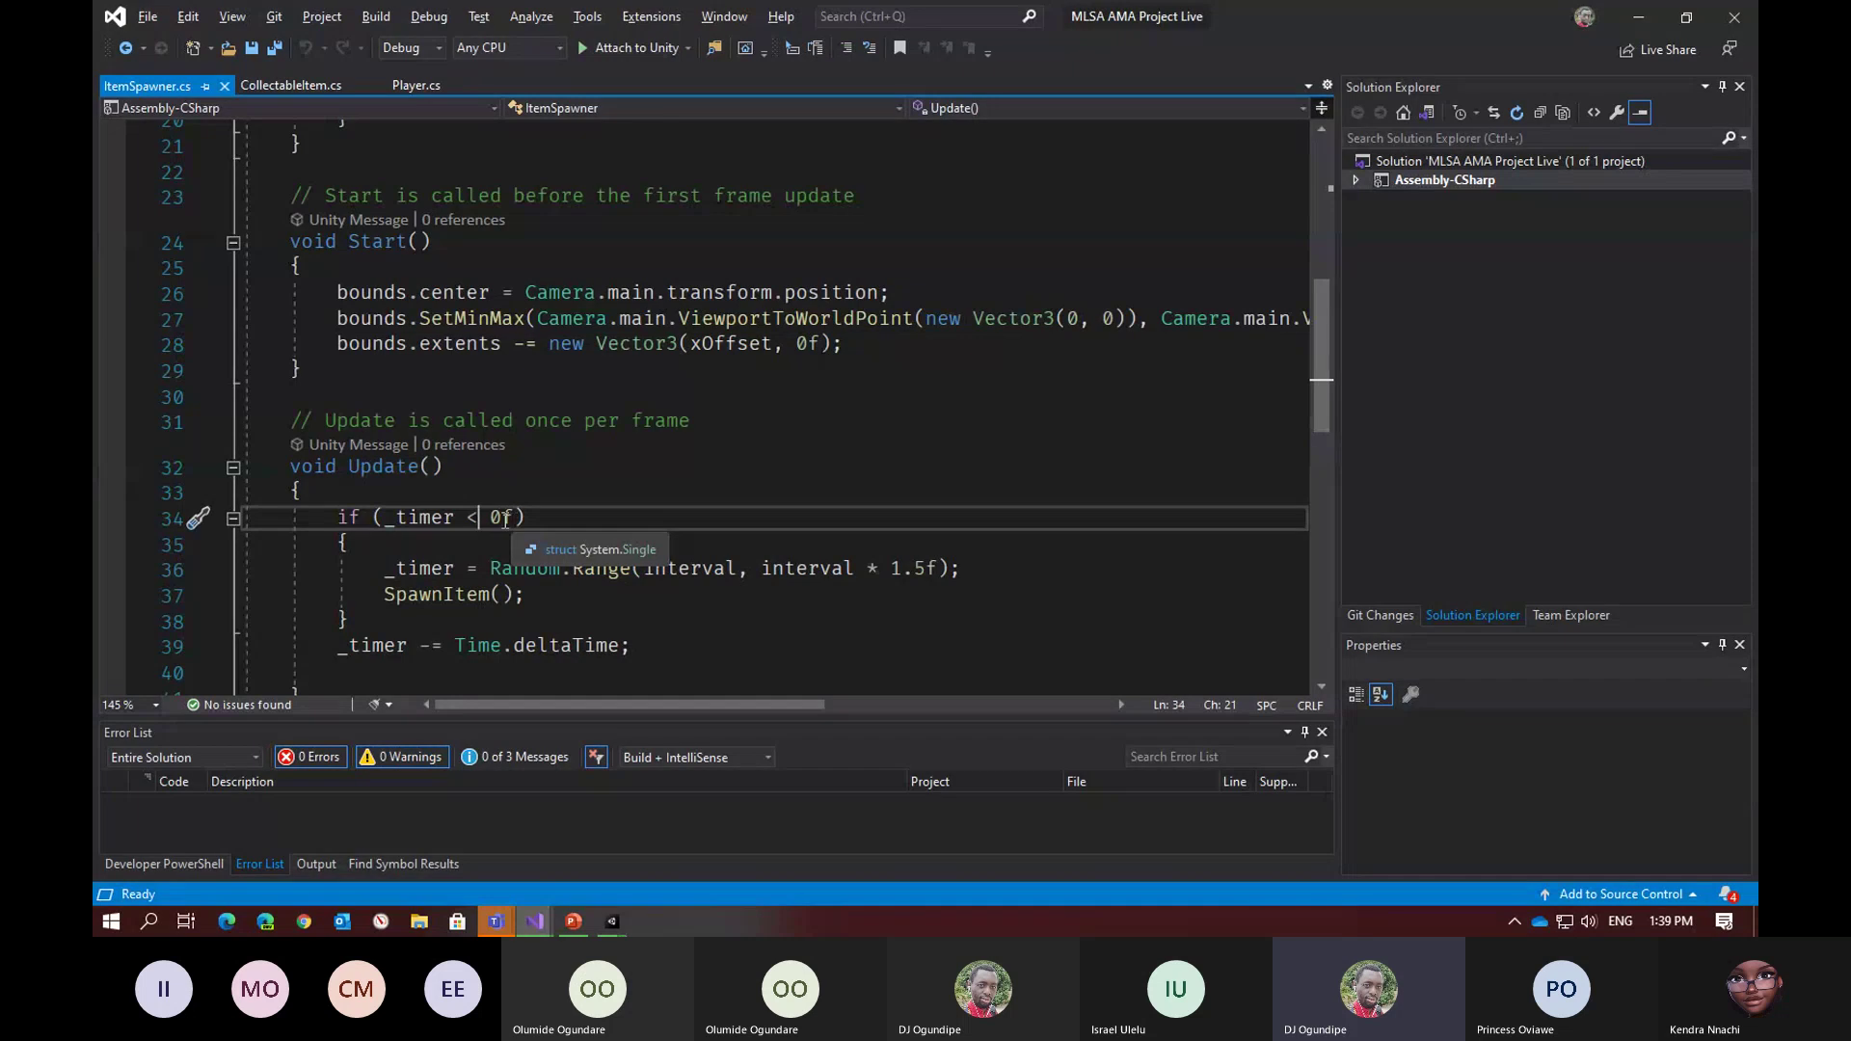
Examine the line resetting _timer with Random.Range and its two interval arguments
click(406, 569)
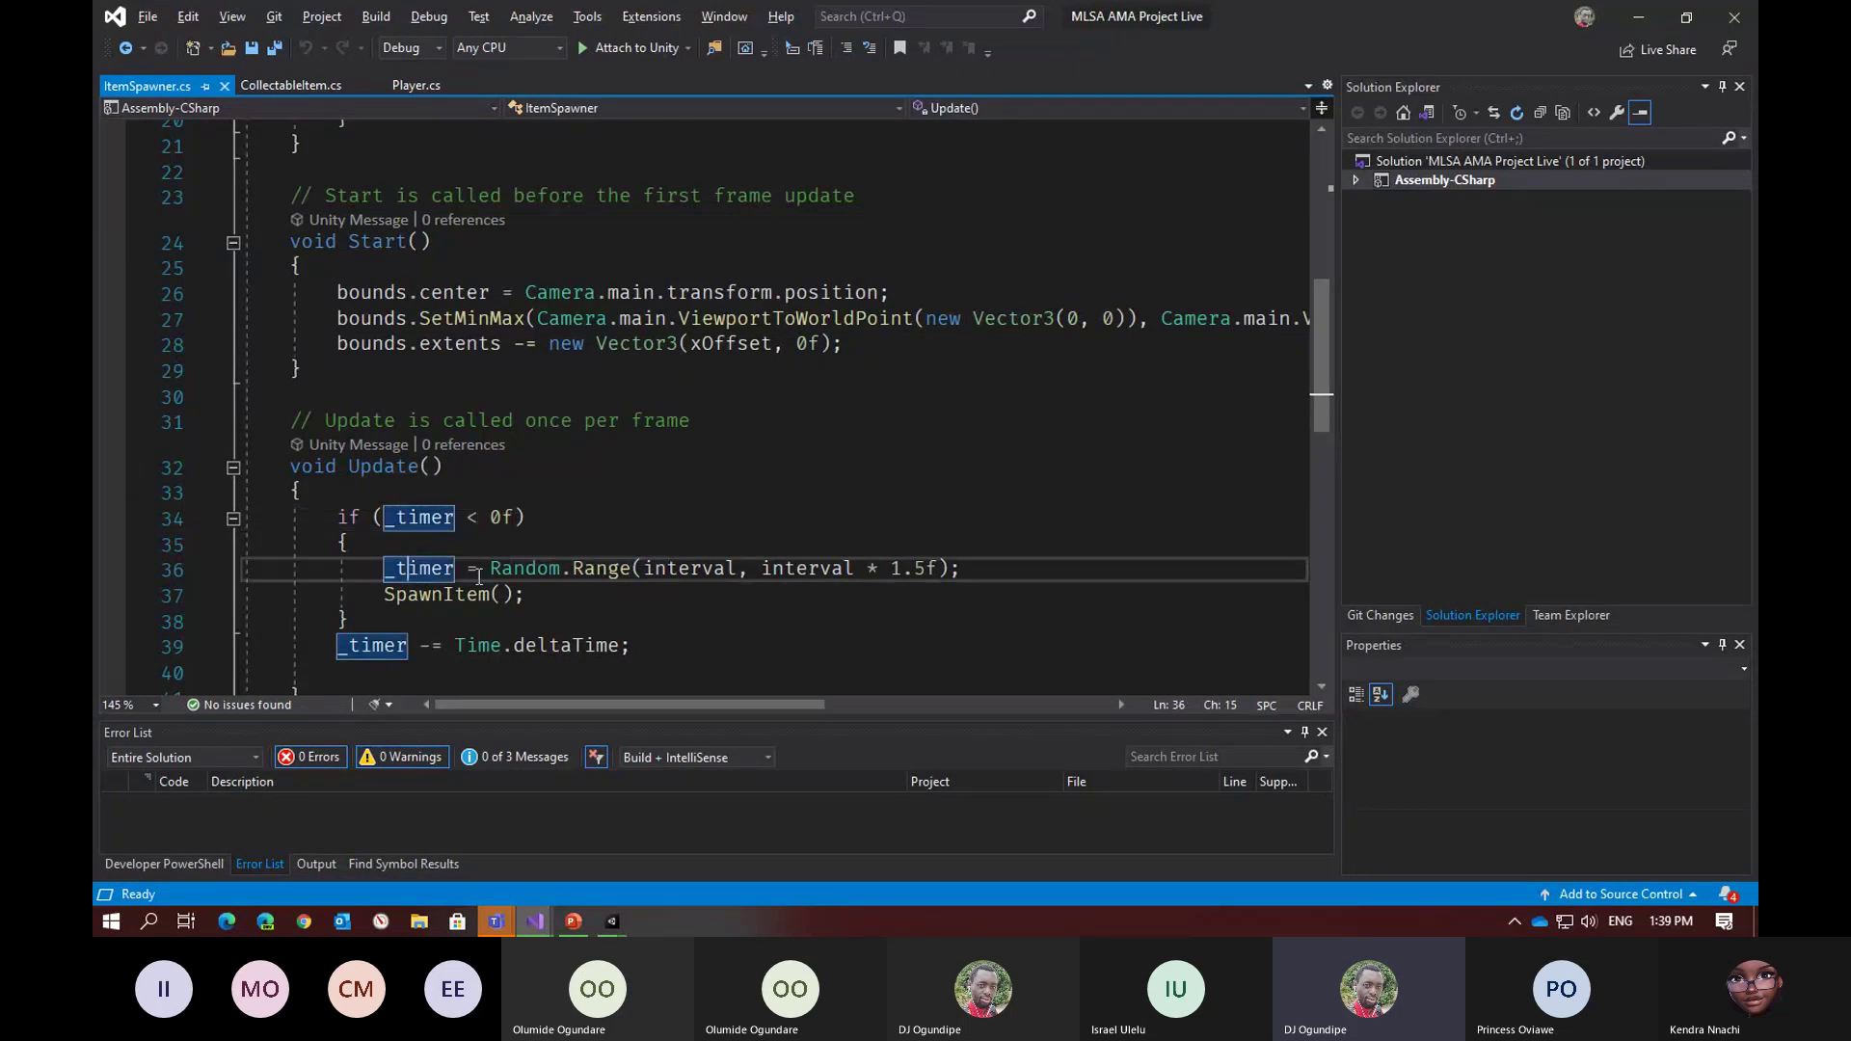
click(787, 575)
key(Left)
key(Left)
key(Left)
key(Left)
key(Left)
key(Left)
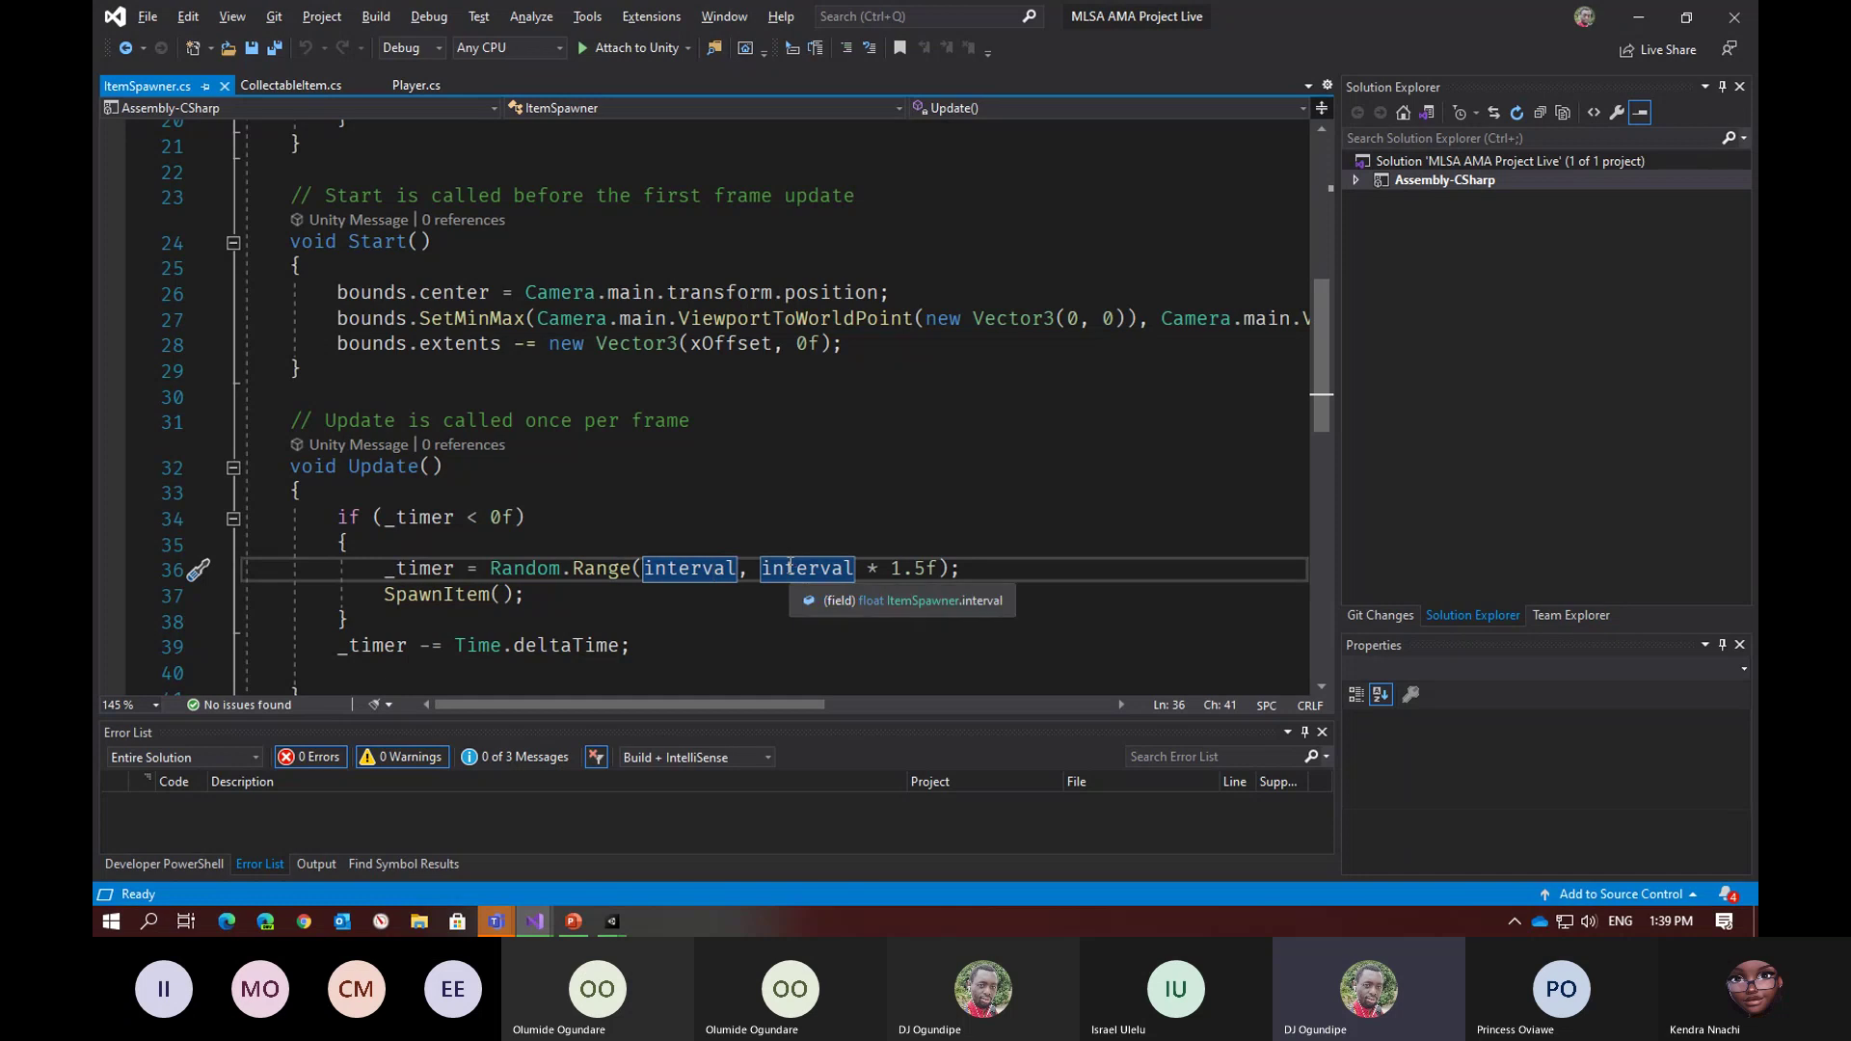
click(688, 569)
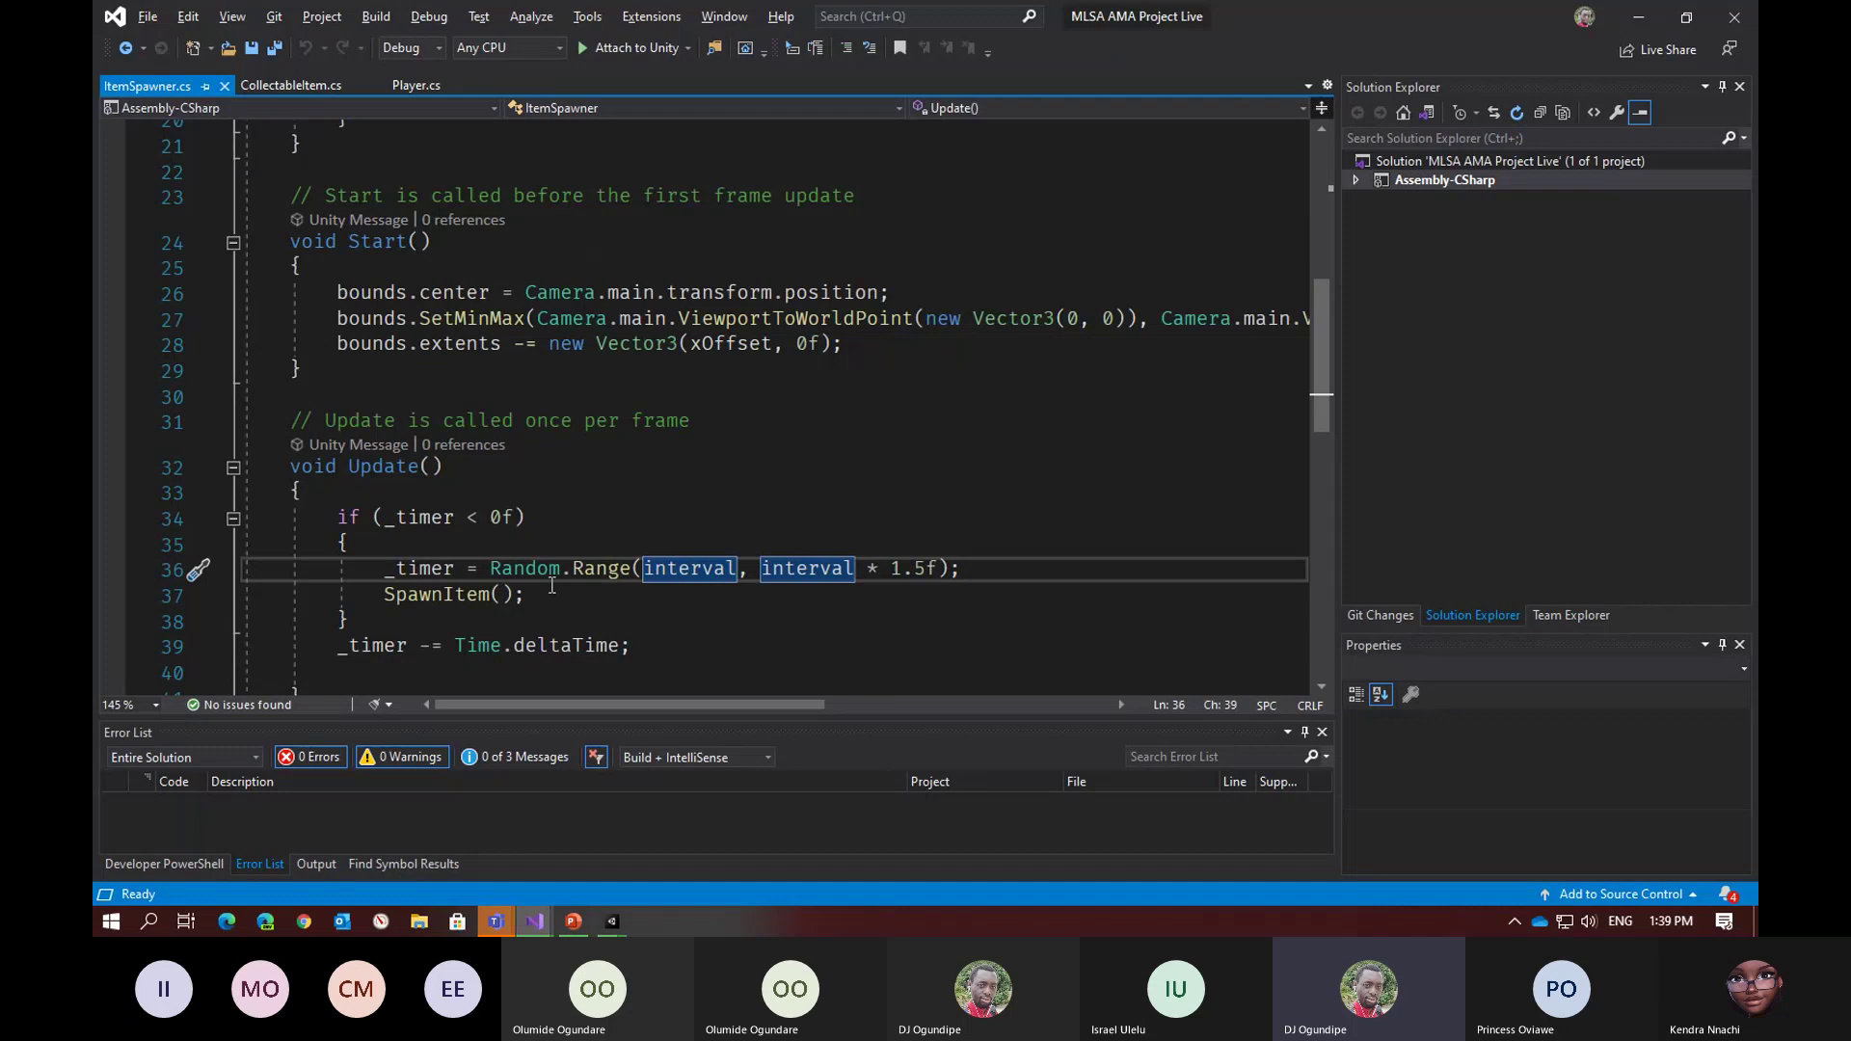
Follow the SpawnItem call to its method and check the declaration of collectableItemPrefab used in its null check
click(429, 595)
scroll(654, 547, down, 2)
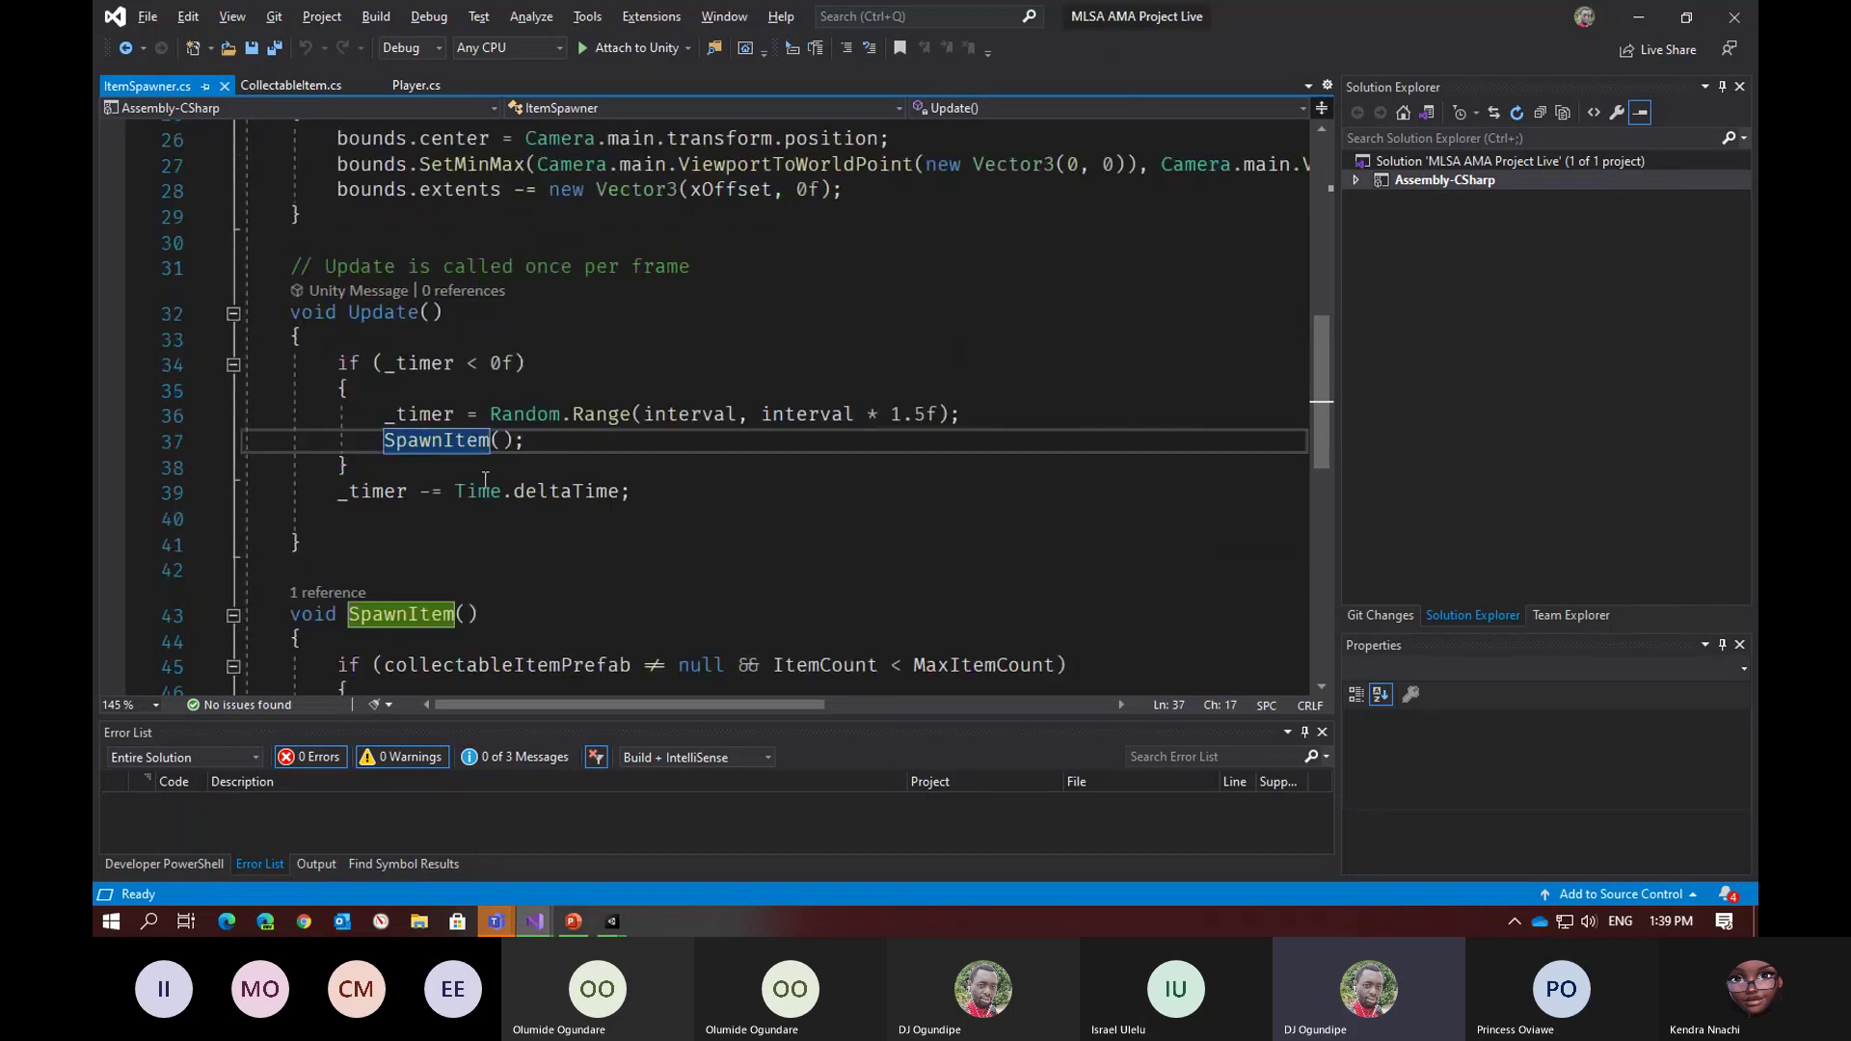
scroll(473, 453, down, 1)
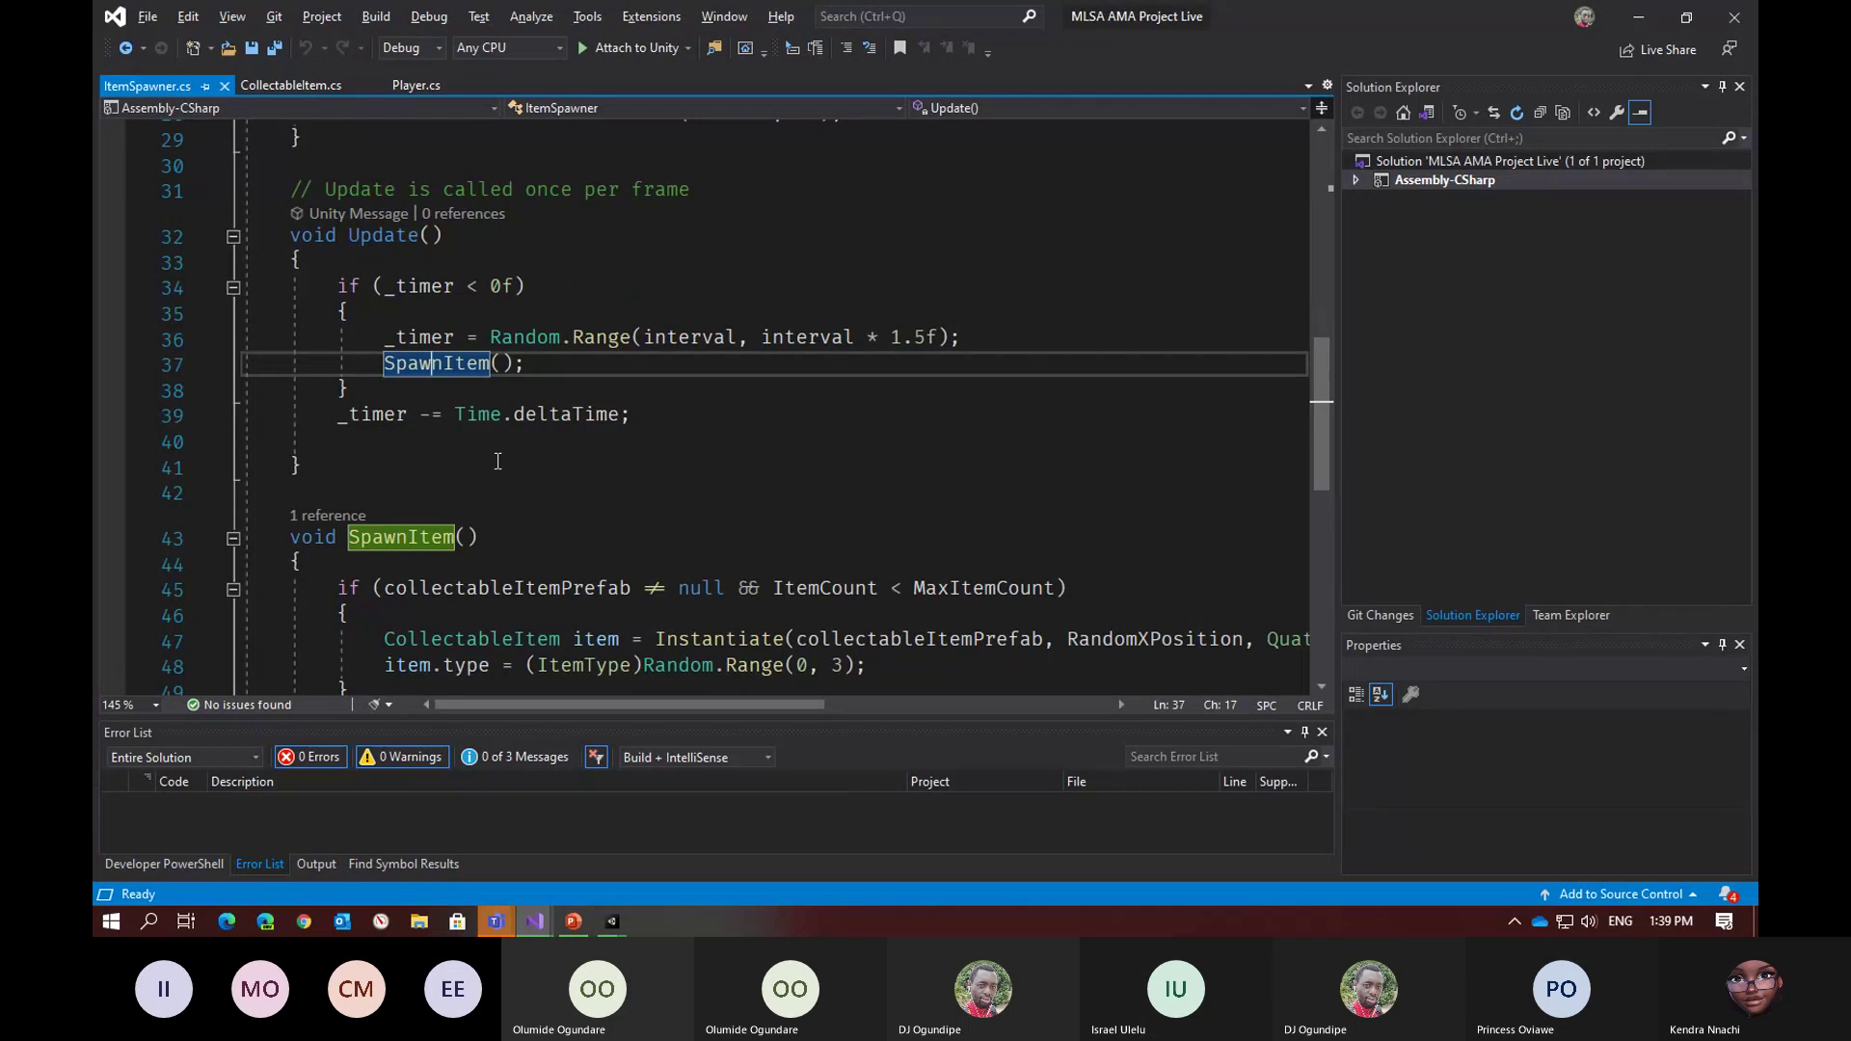
scroll(522, 450, down, 2)
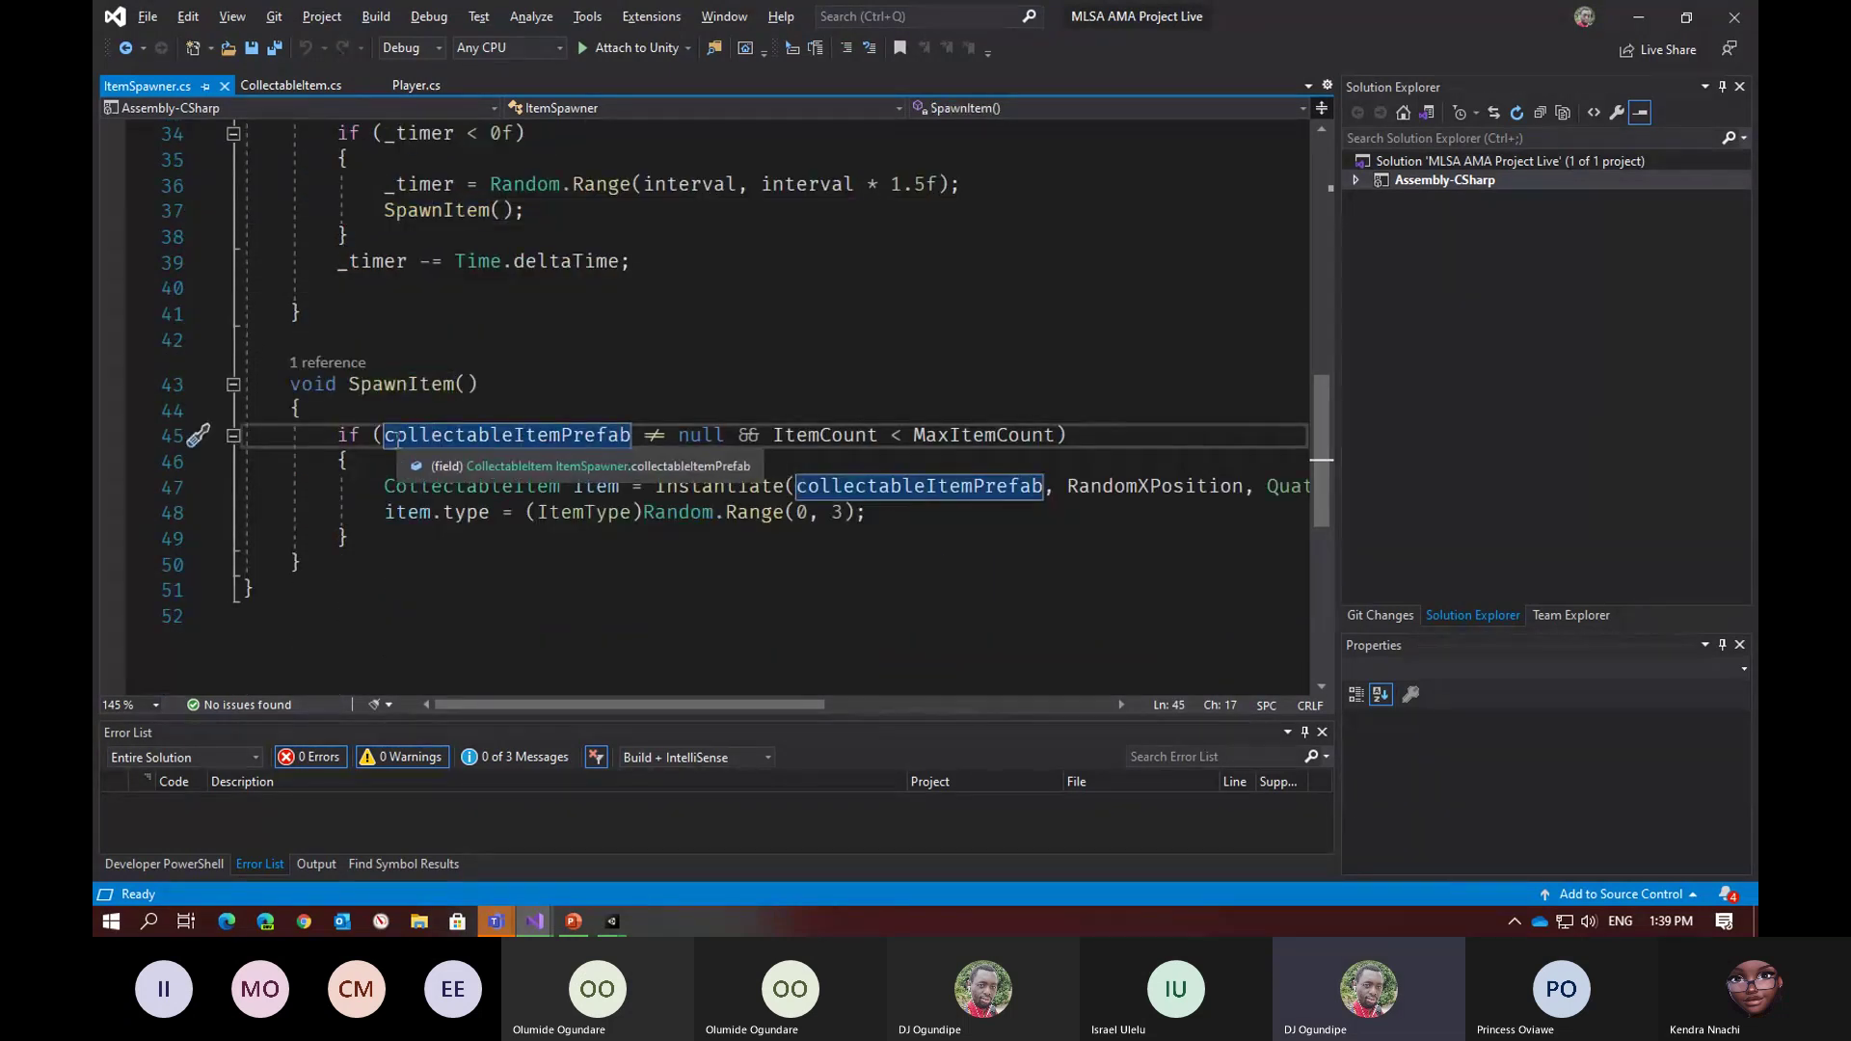
key(F12)
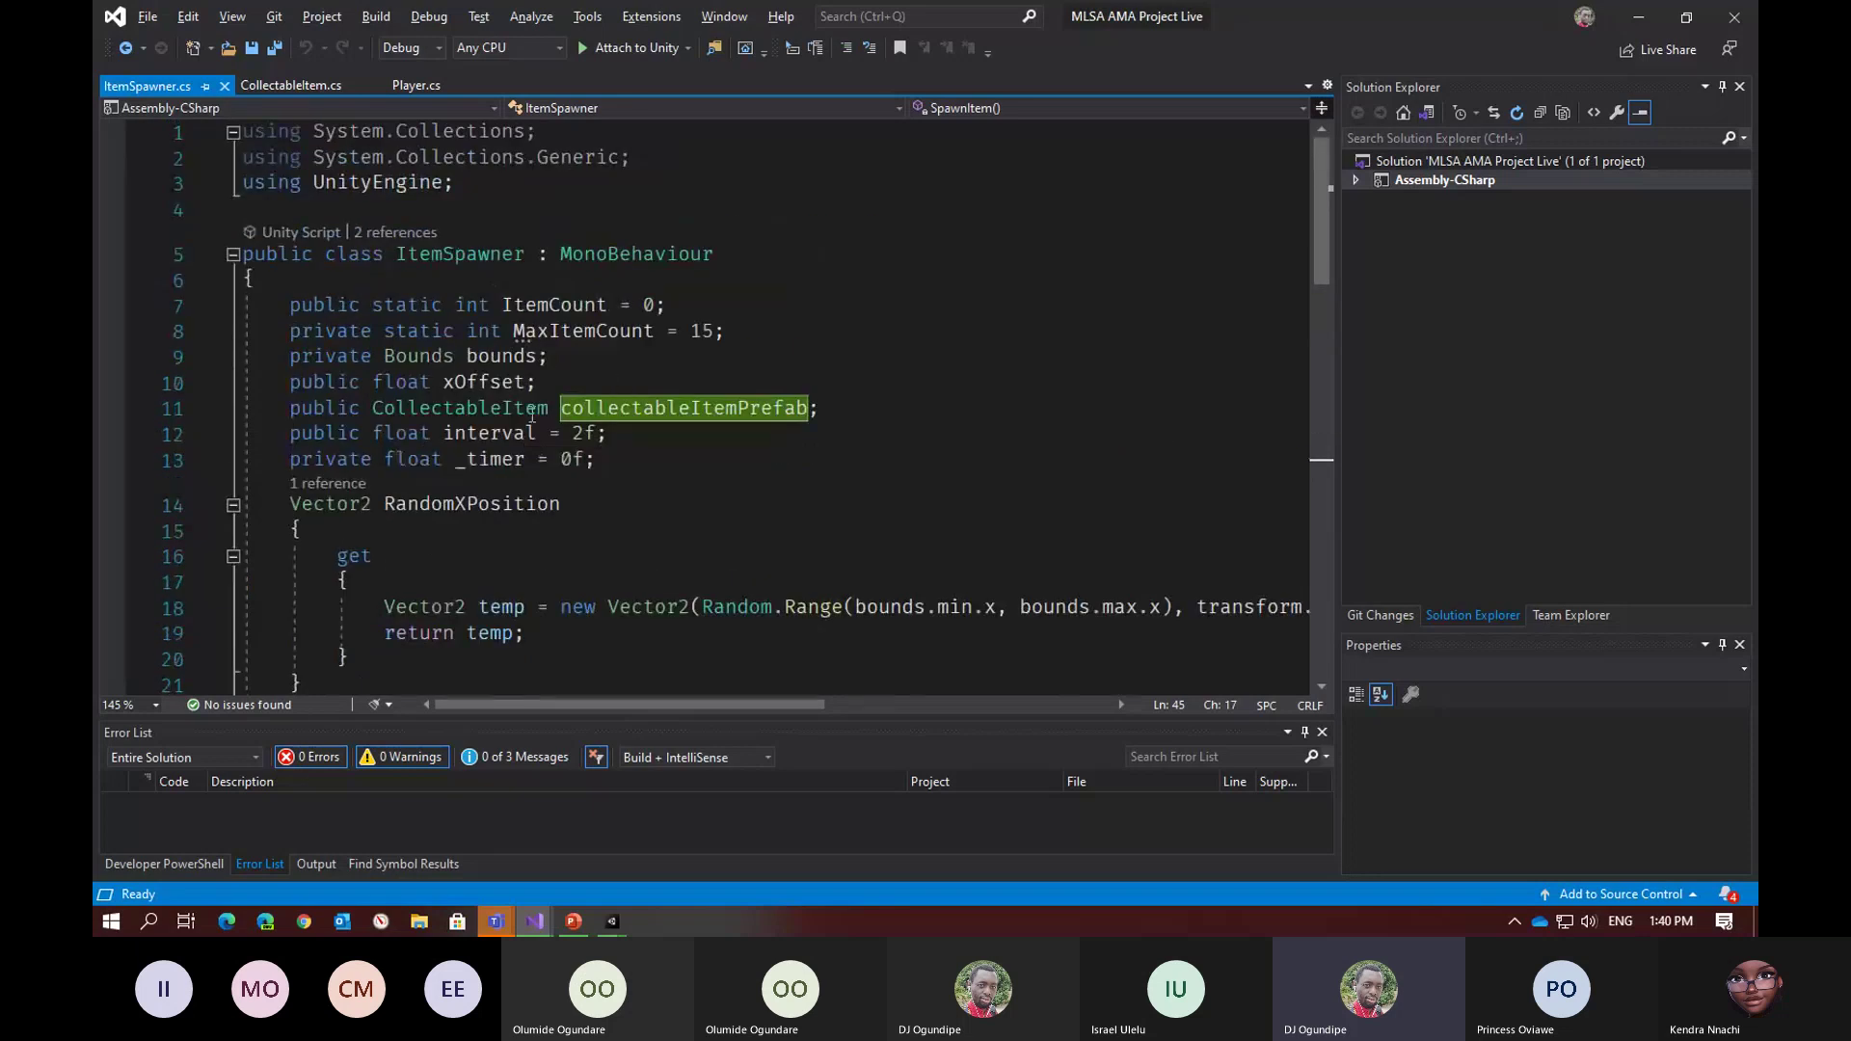
scroll(681, 466, down, 4)
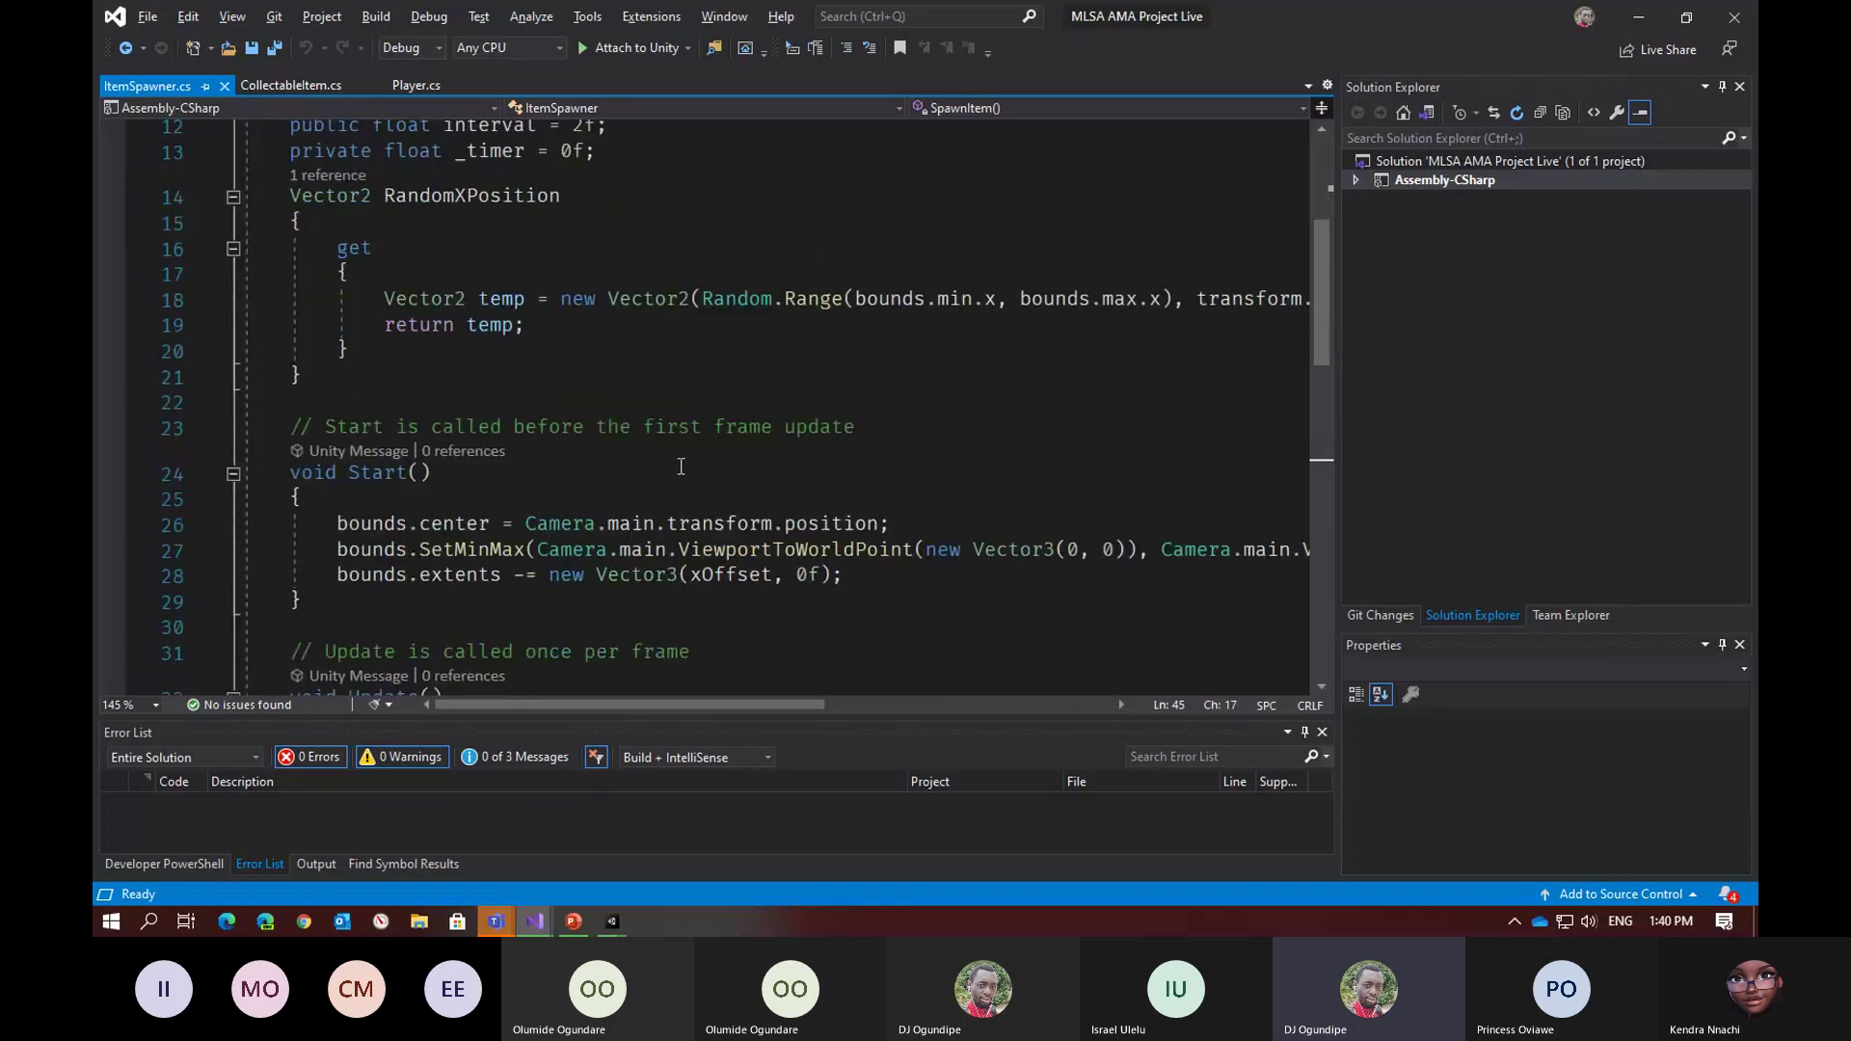
scroll(681, 466, down, 7)
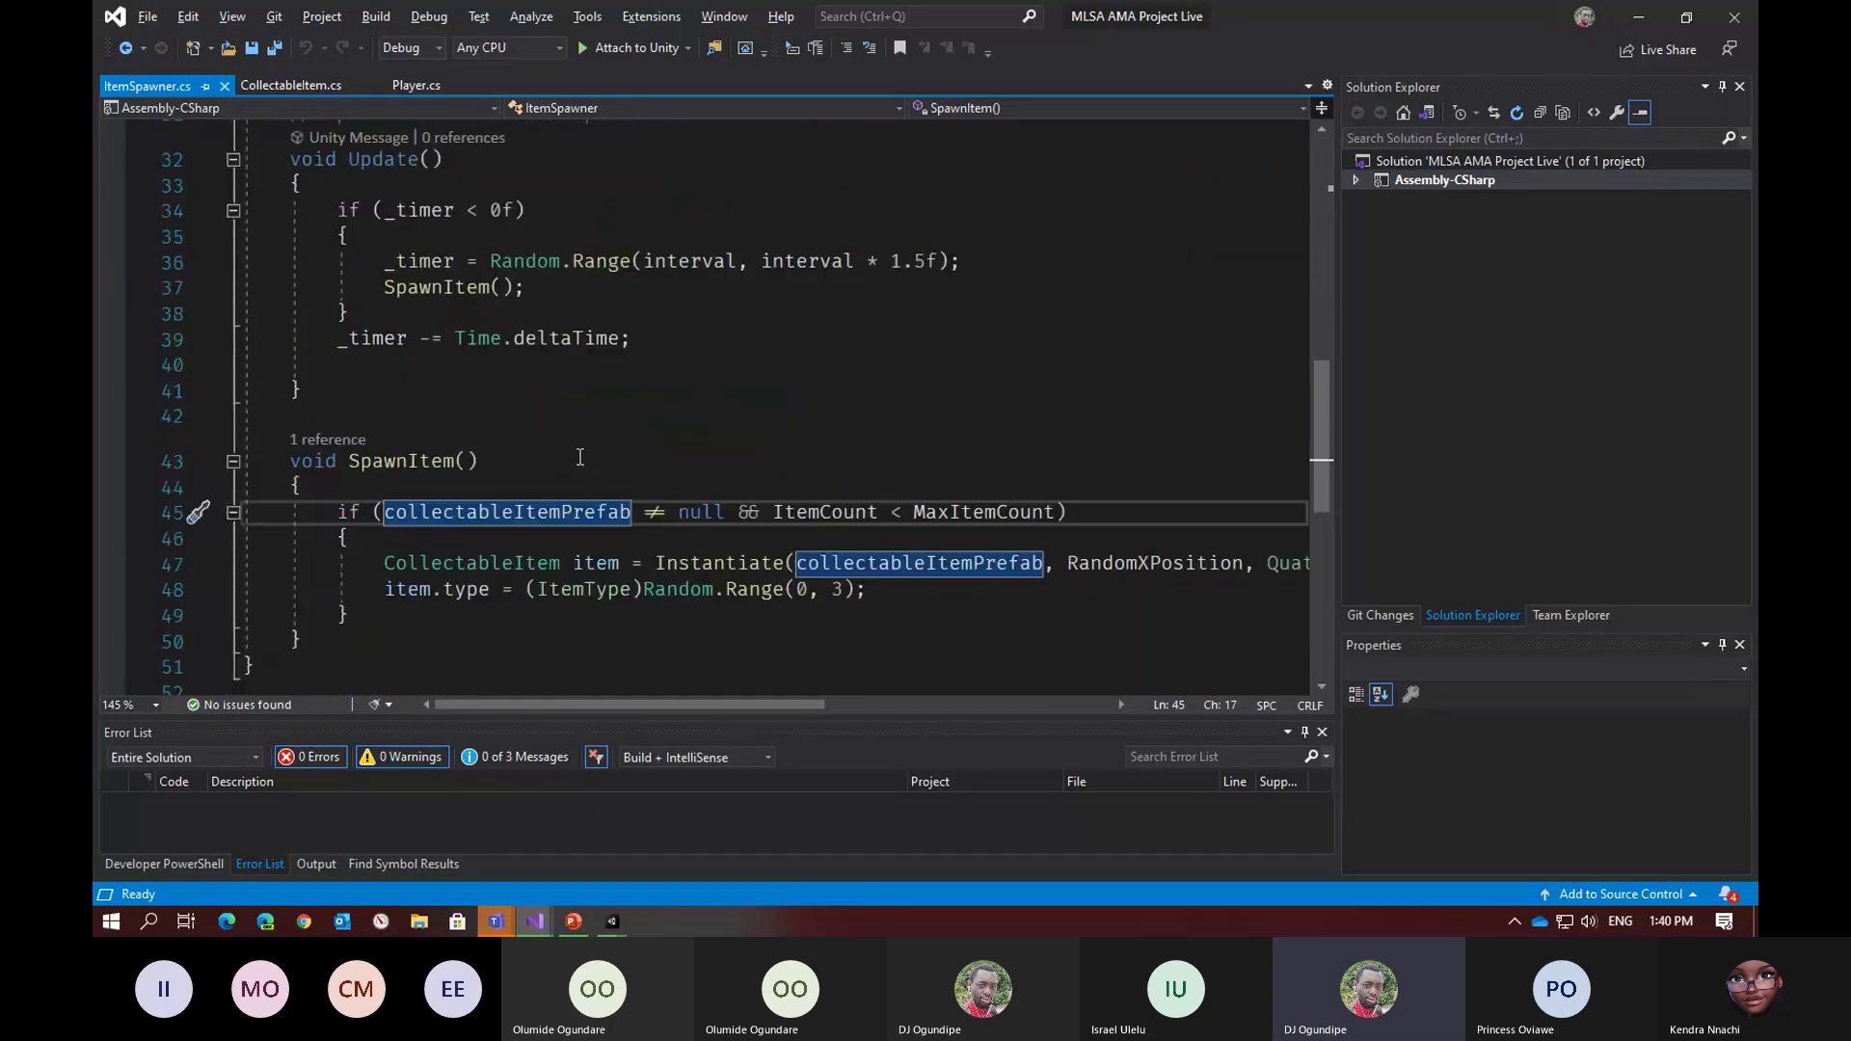
scroll(579, 457, down, 1)
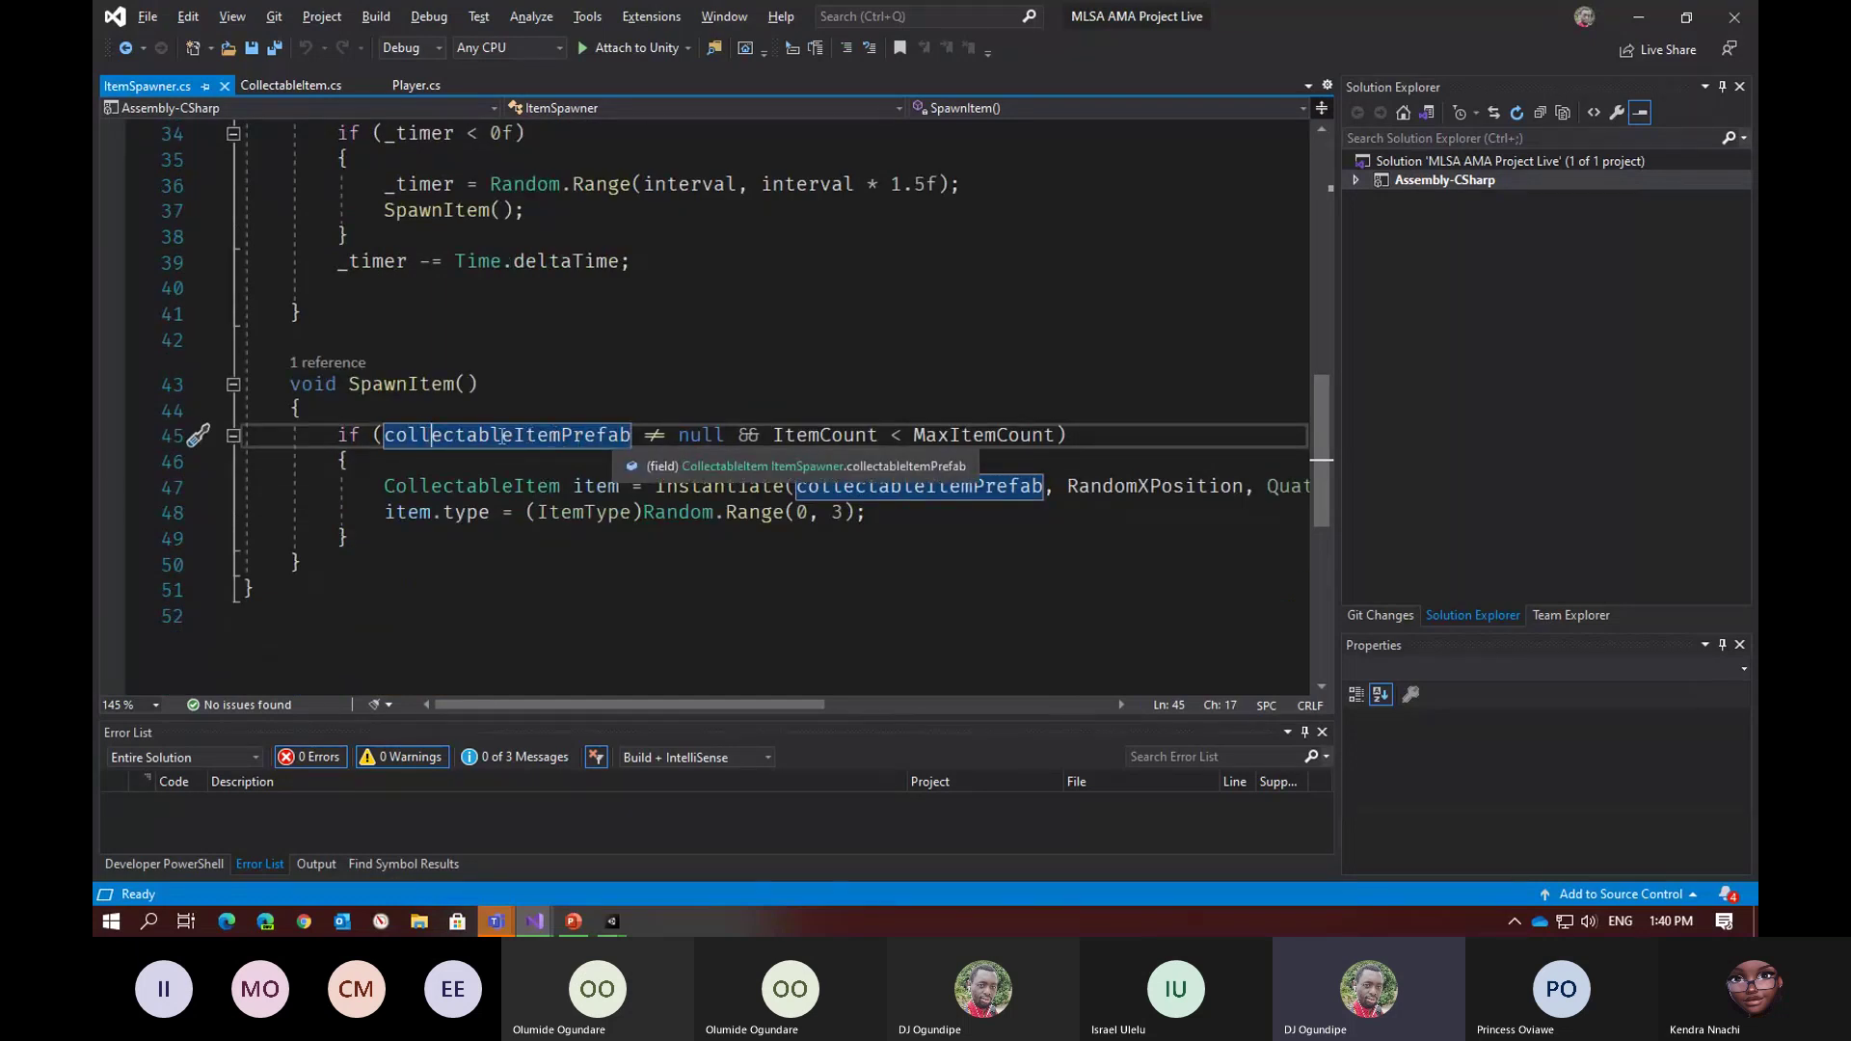
Revisit the field declarations and examine the ItemCount < MaxItemCount condition in SpawnItem
key(ctrl+minus)
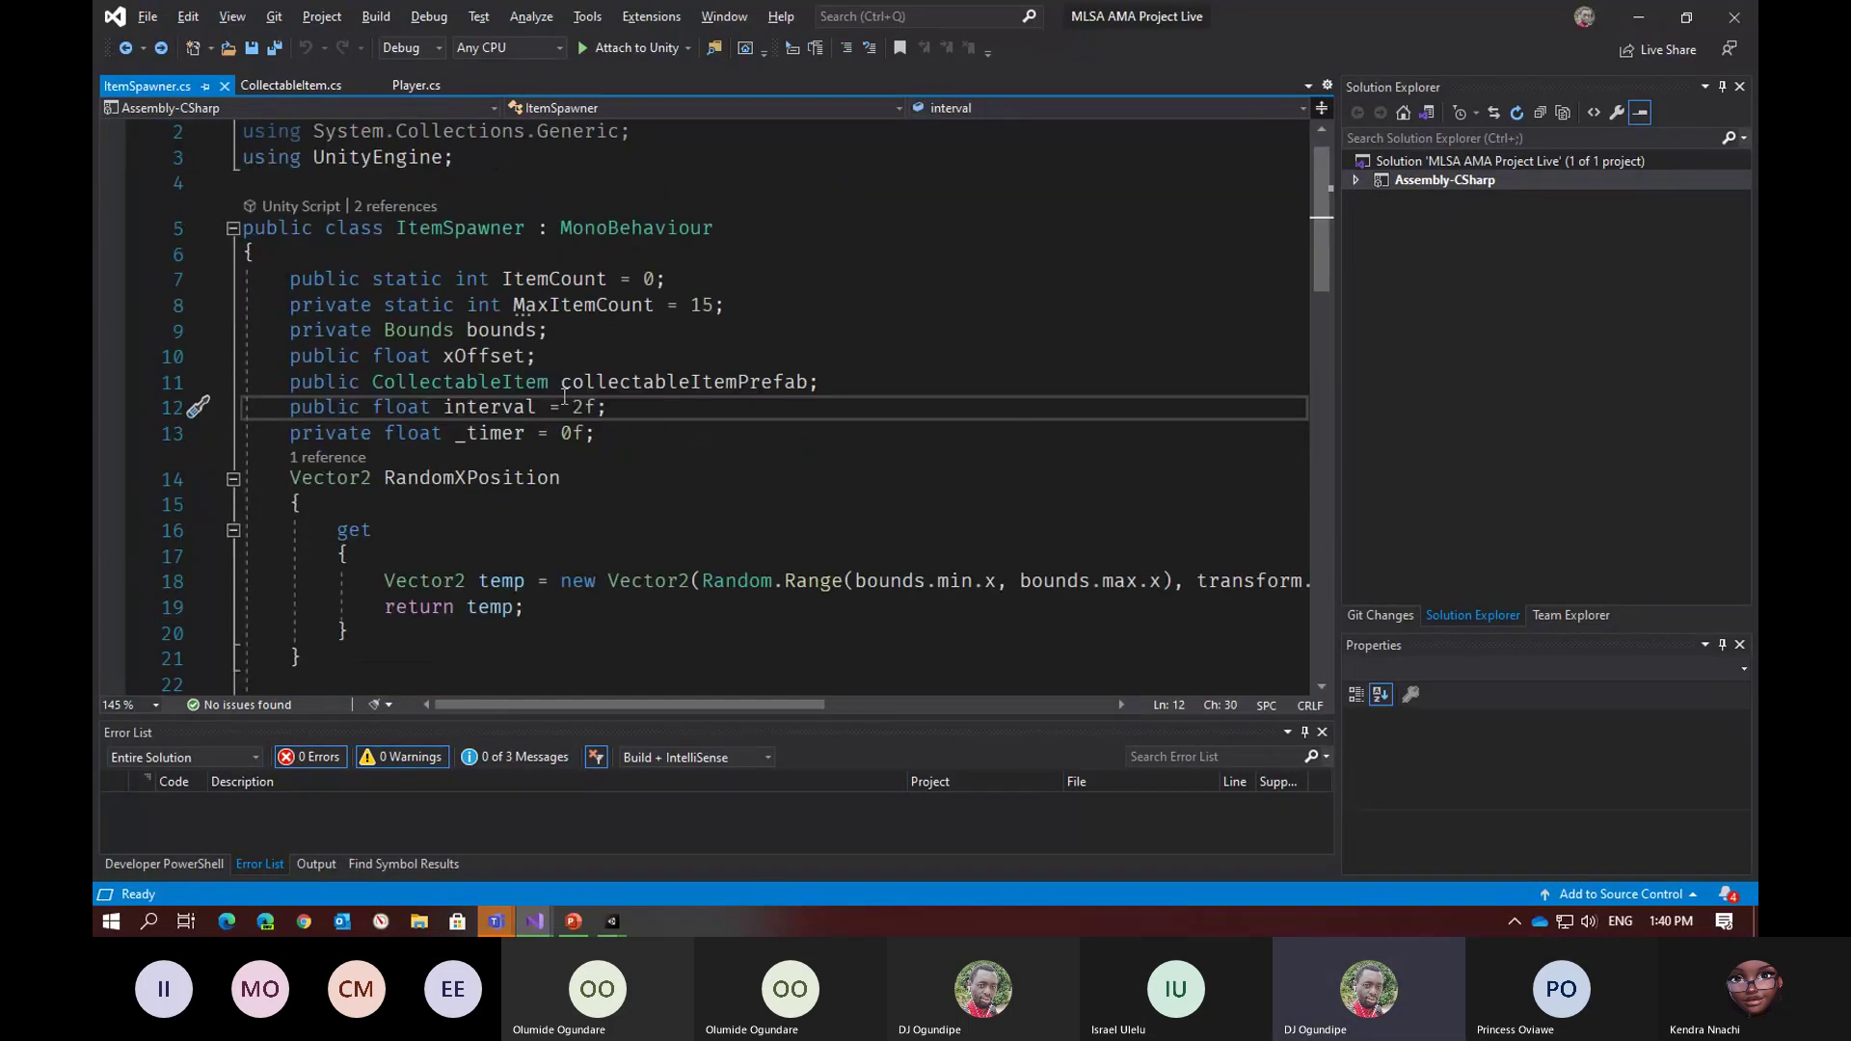
scroll(565, 396, down, 11)
click(820, 418)
click(963, 413)
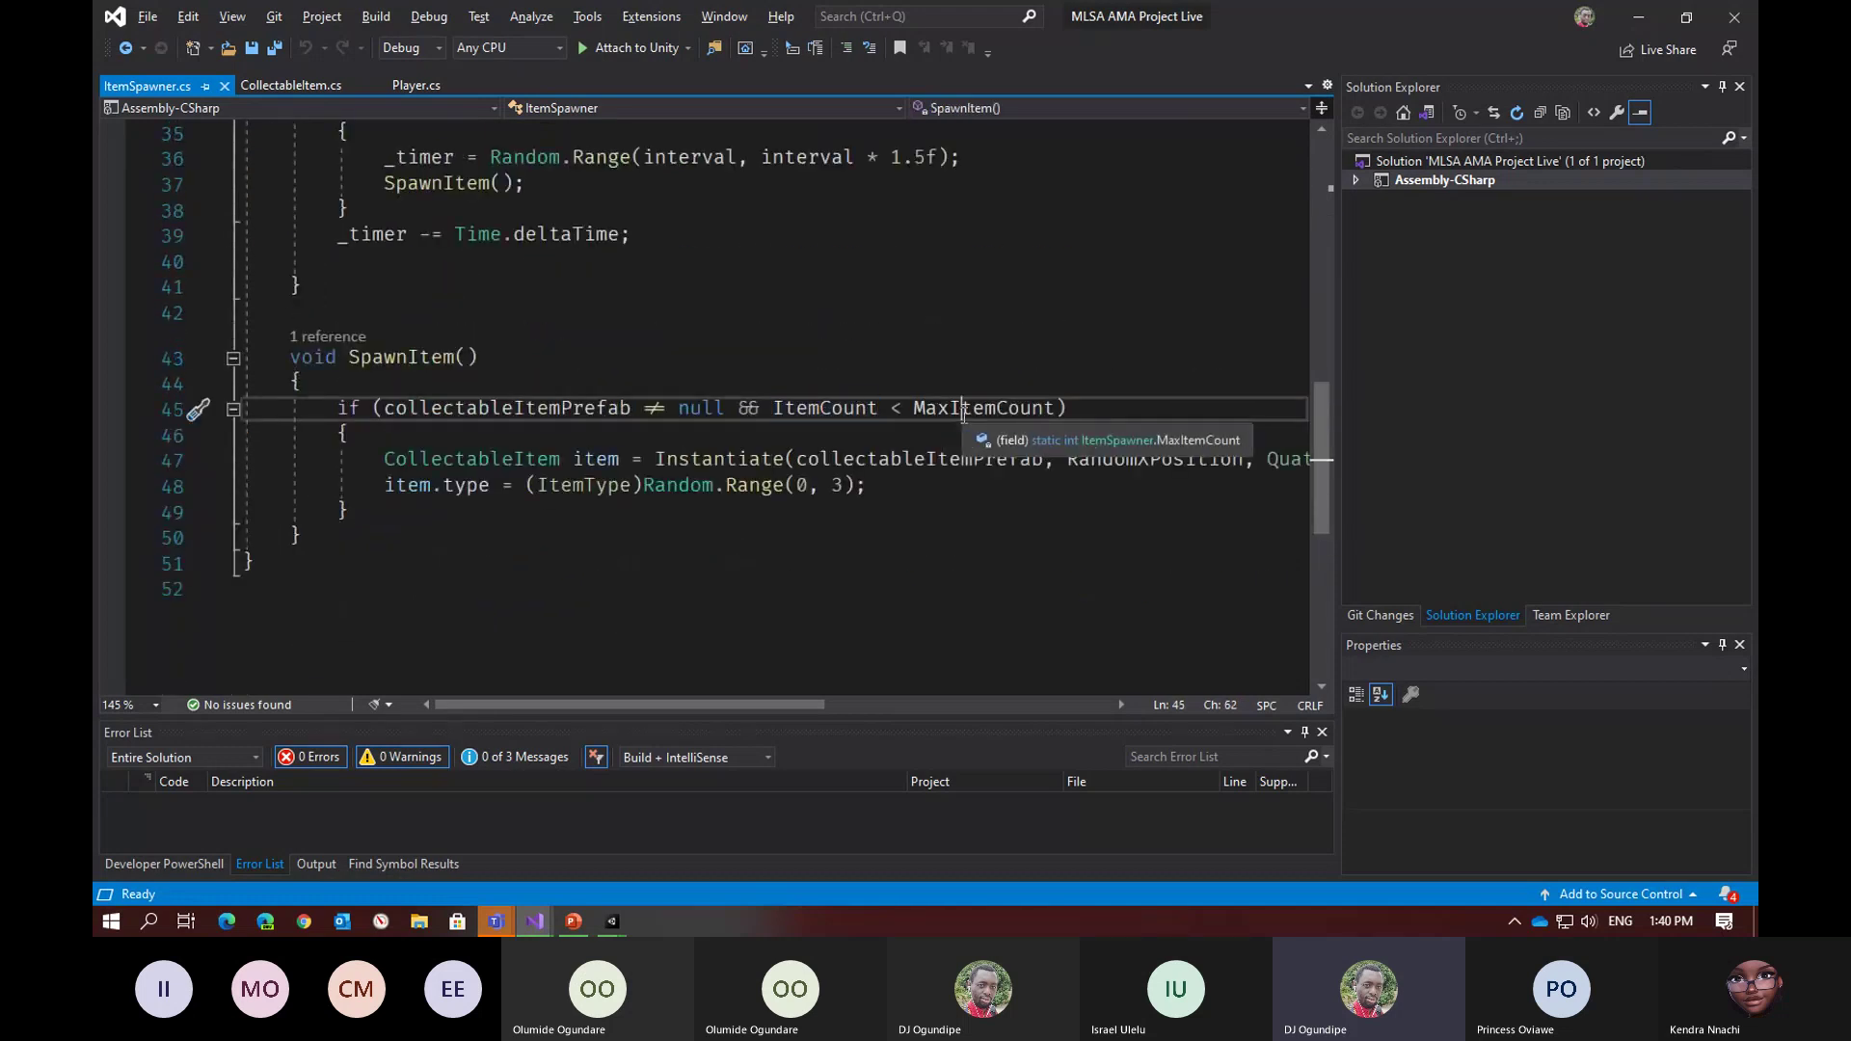
Read the full Instantiate line in SpawnItem and the item.type assignment using Random.Range(0, 3)
click(470, 459)
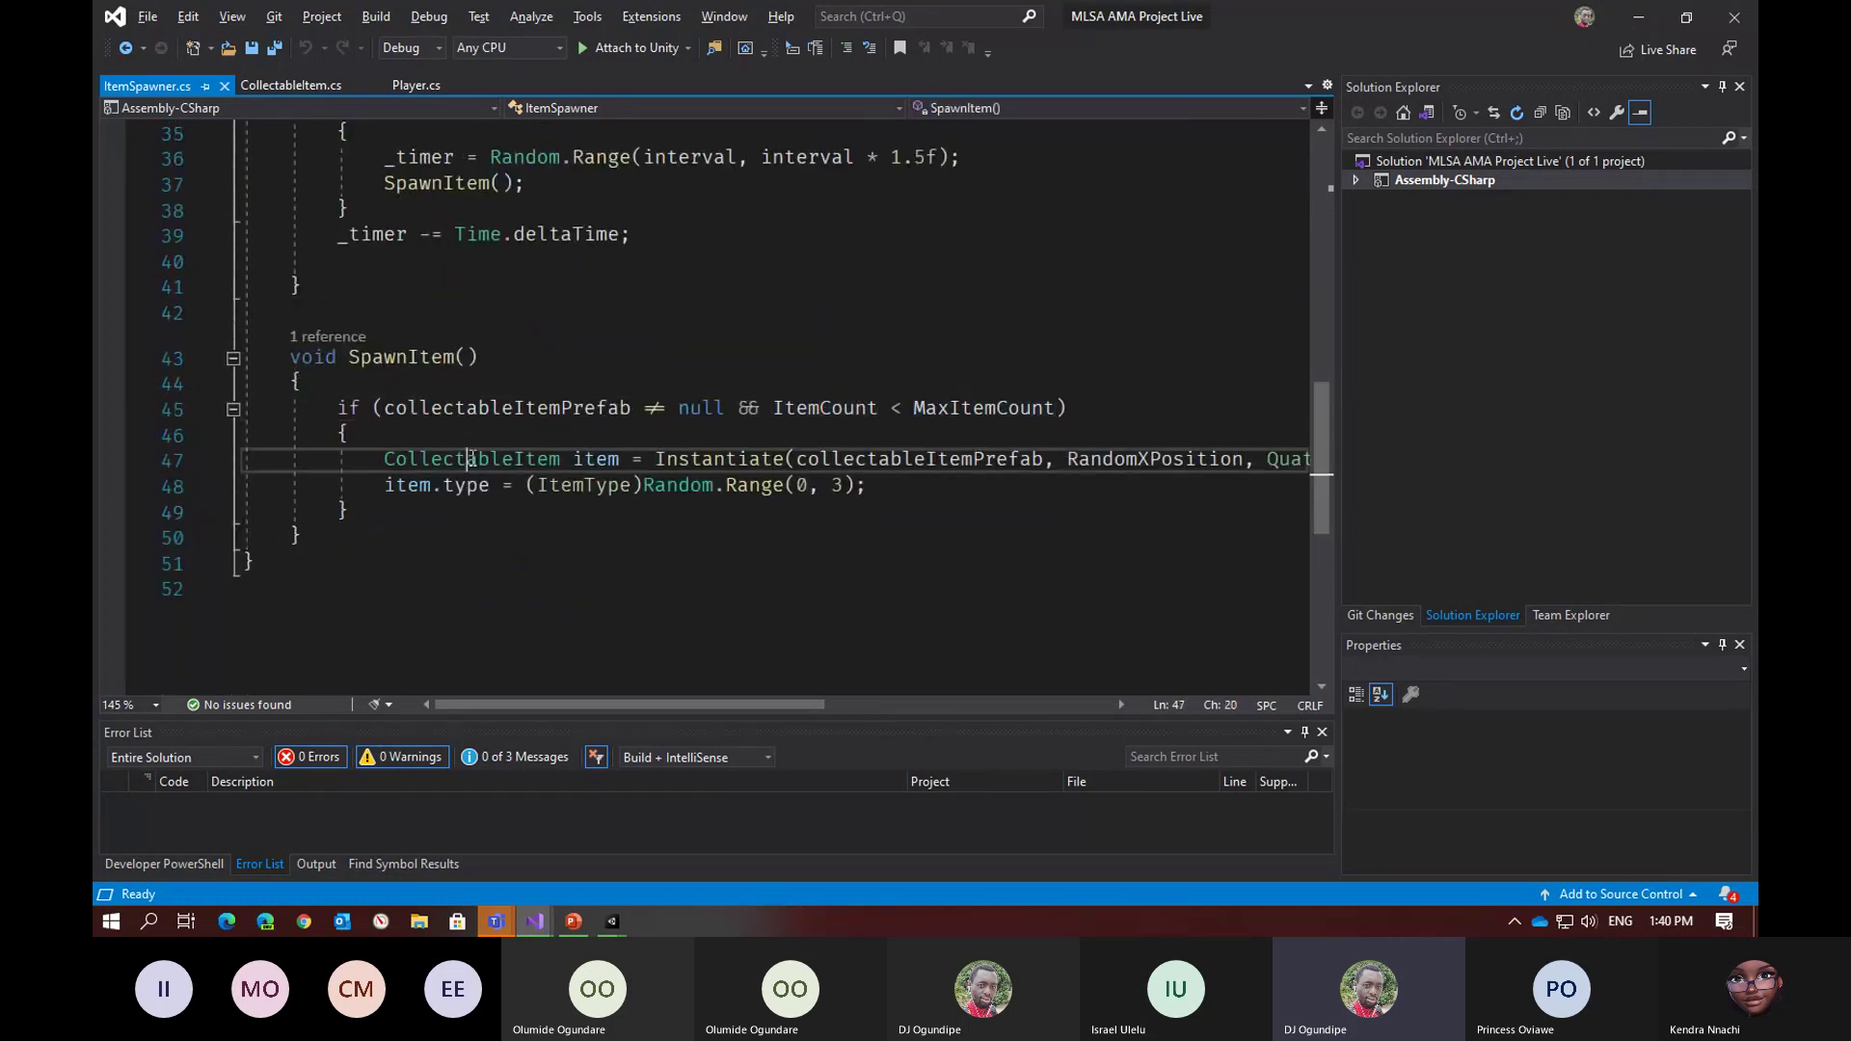
drag(598, 703, 666, 682)
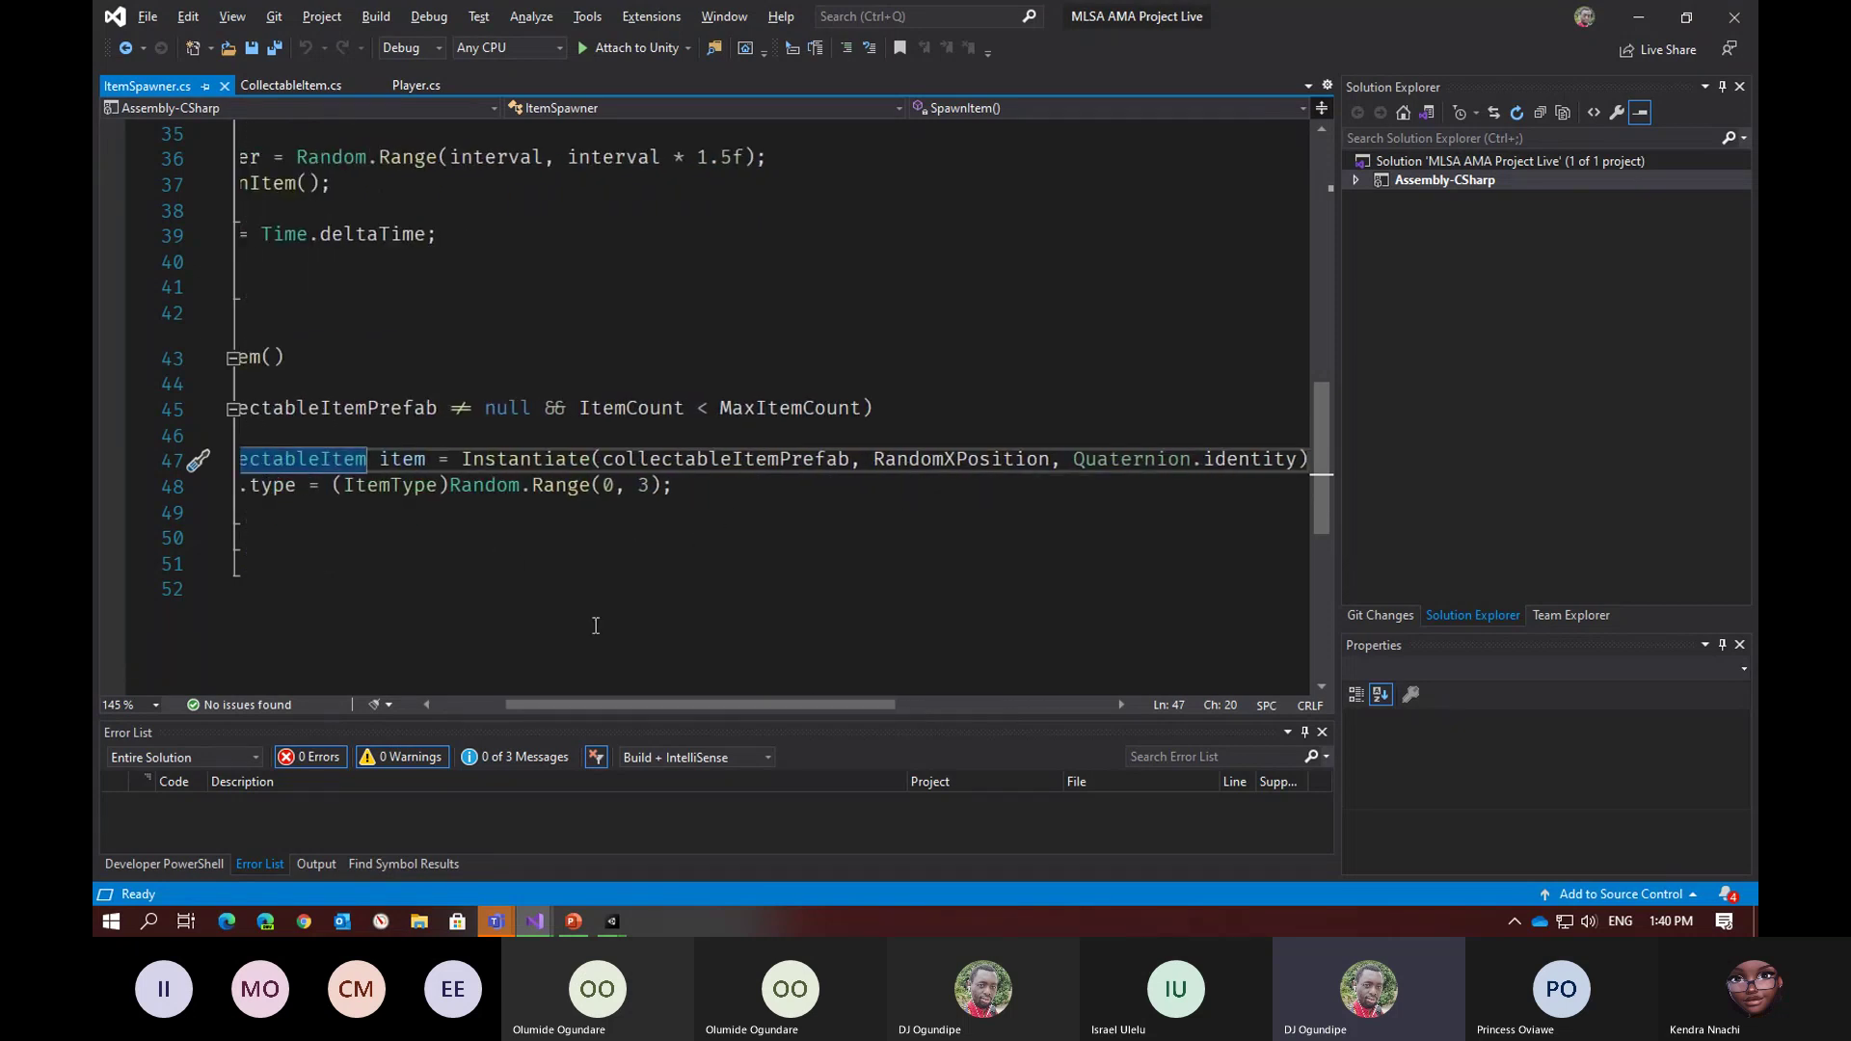
drag(565, 707, 503, 702)
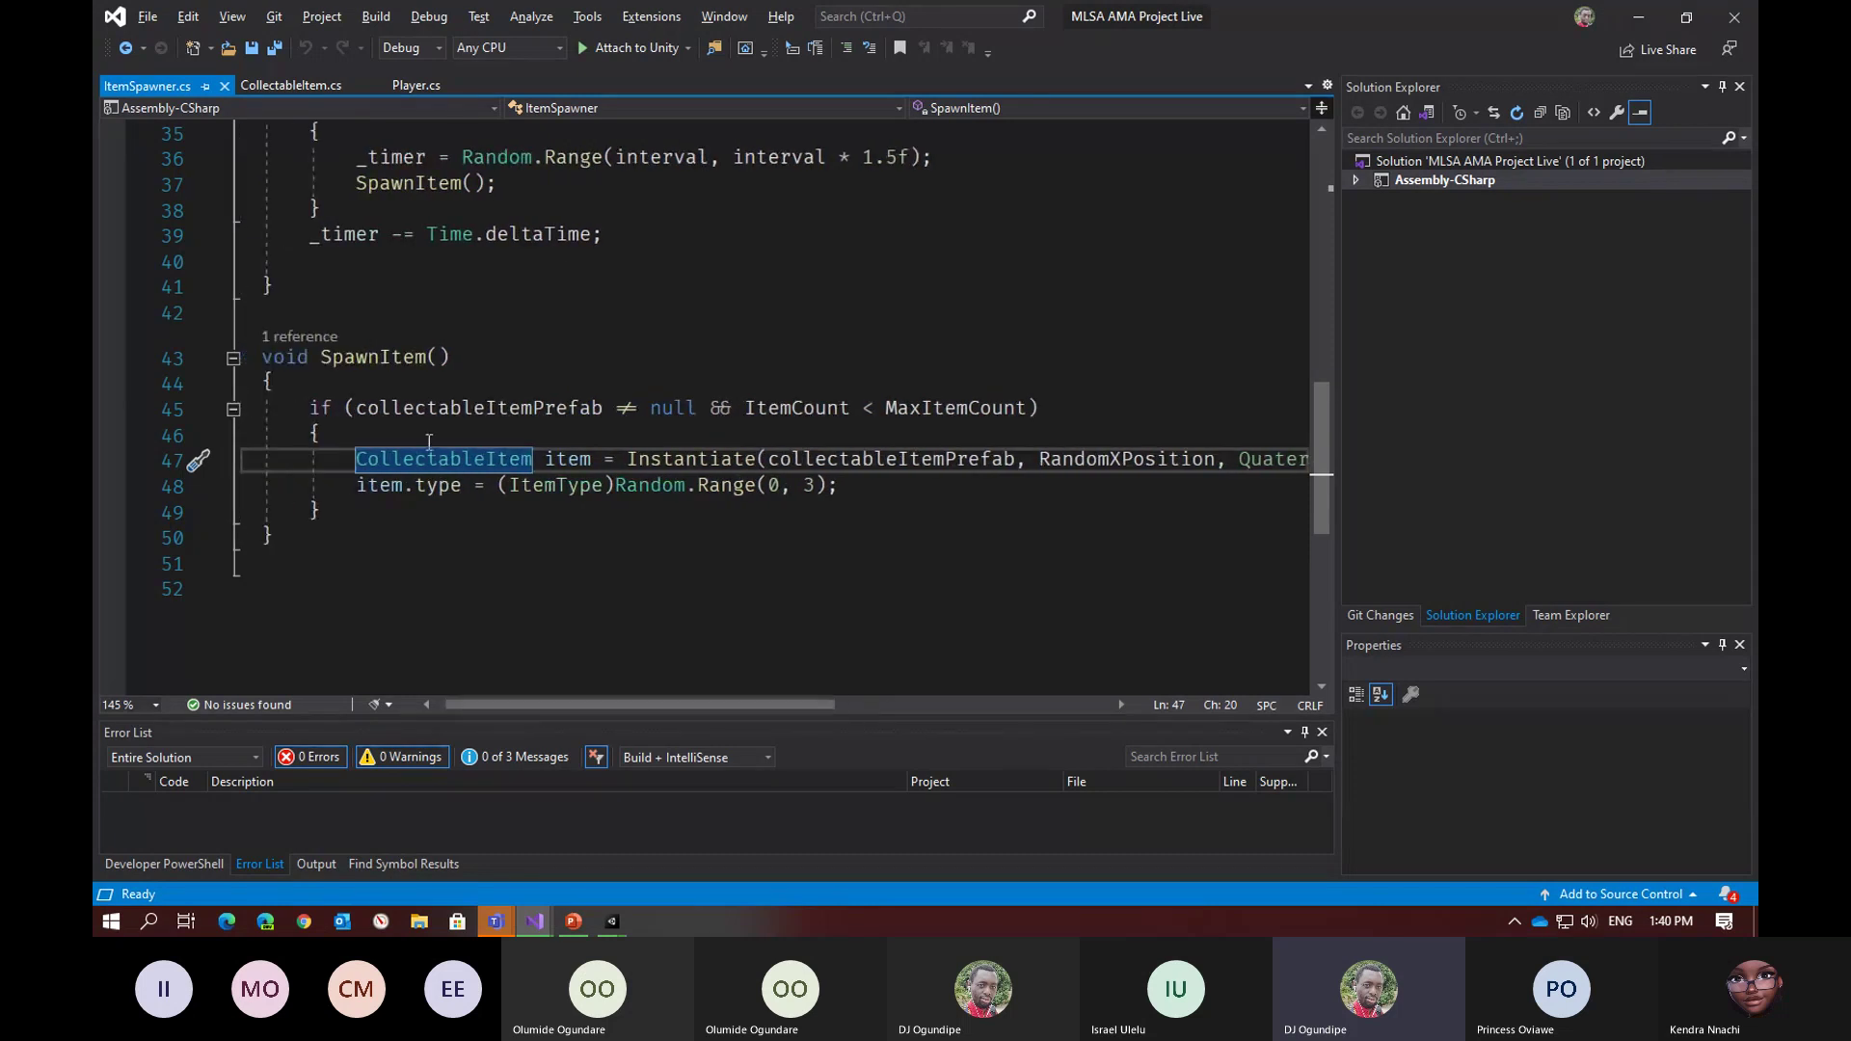
click(397, 488)
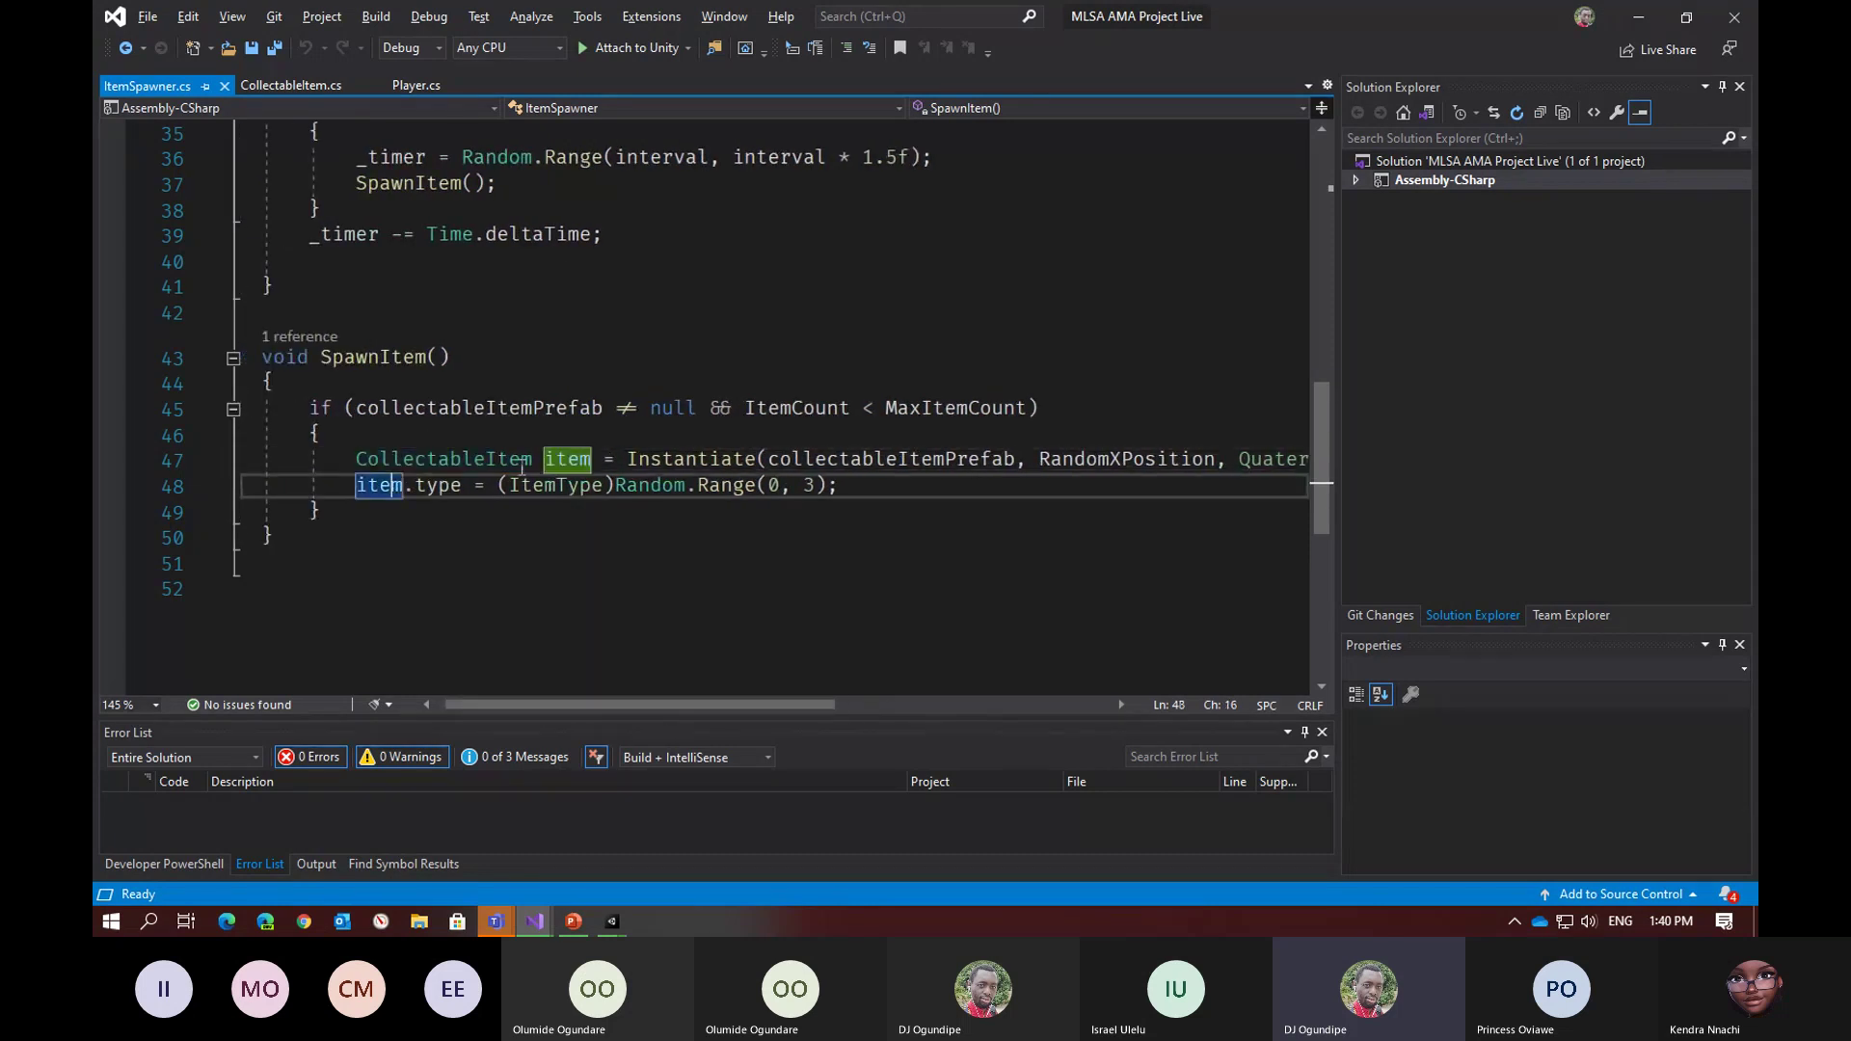
click(857, 485)
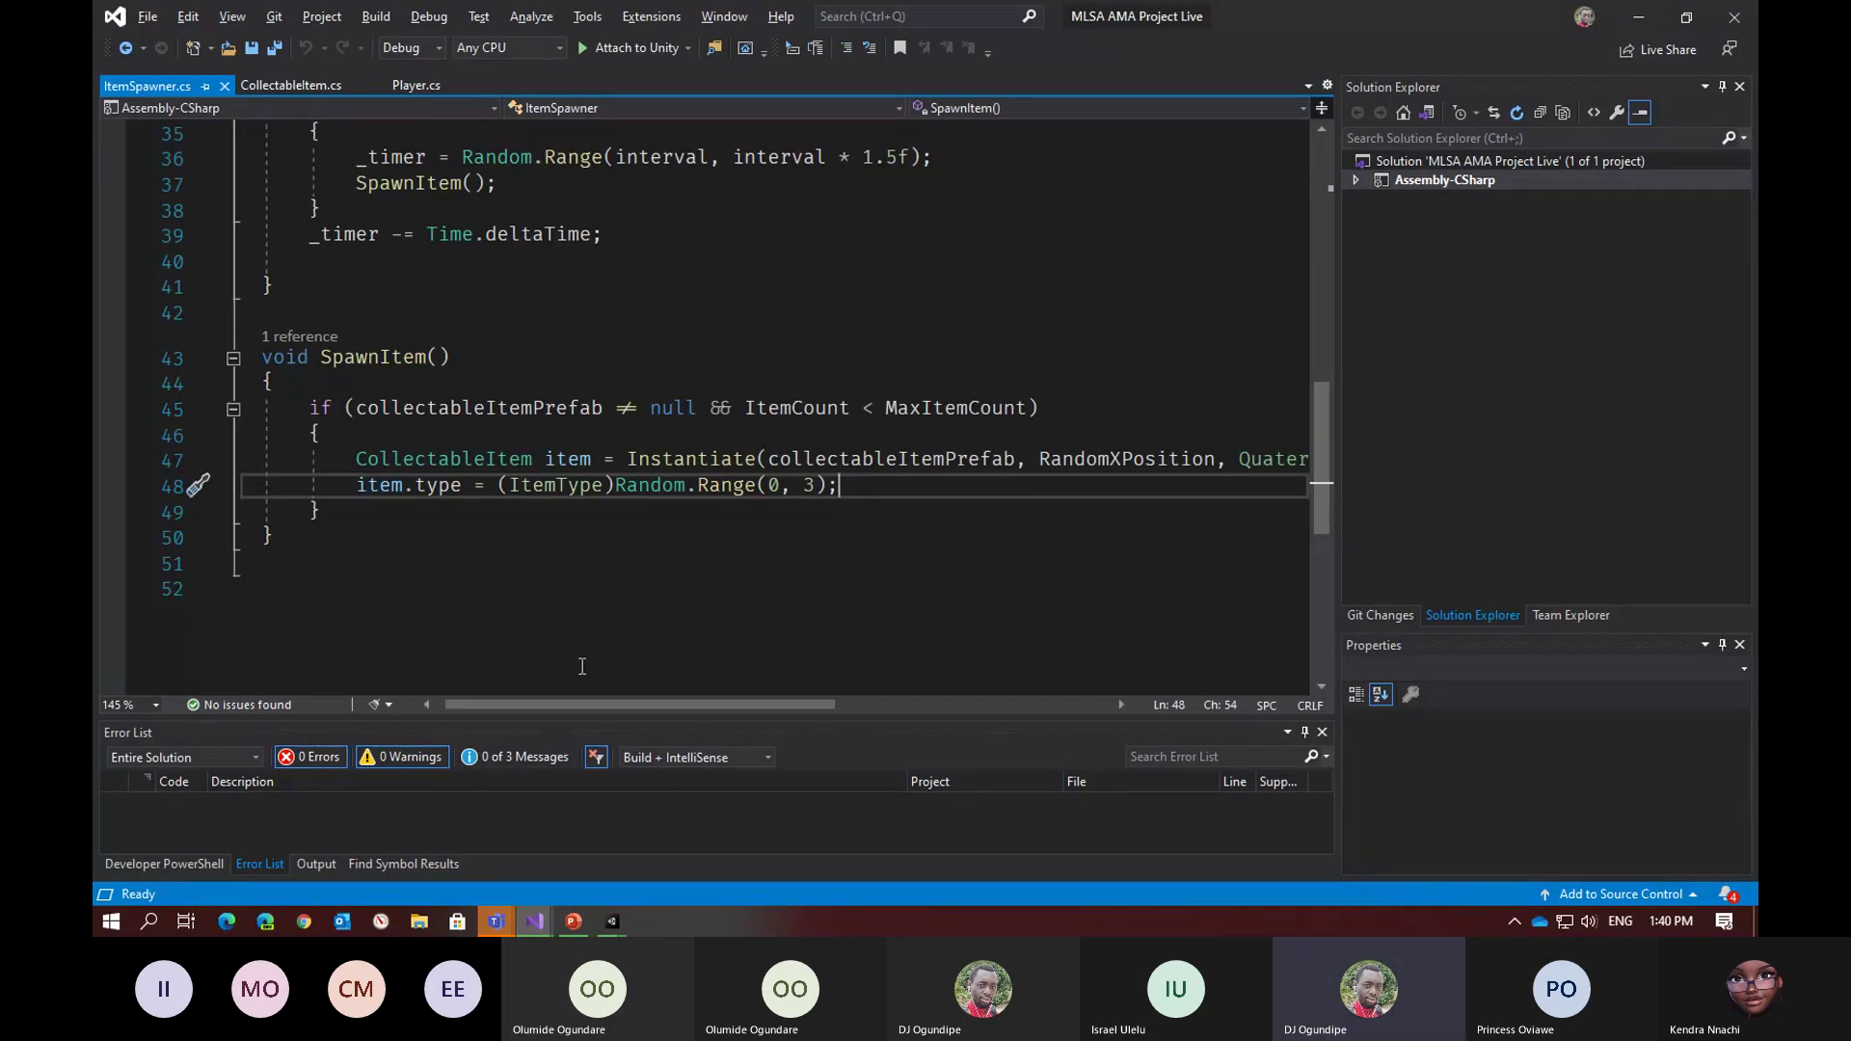
scroll(695, 580, up, 1)
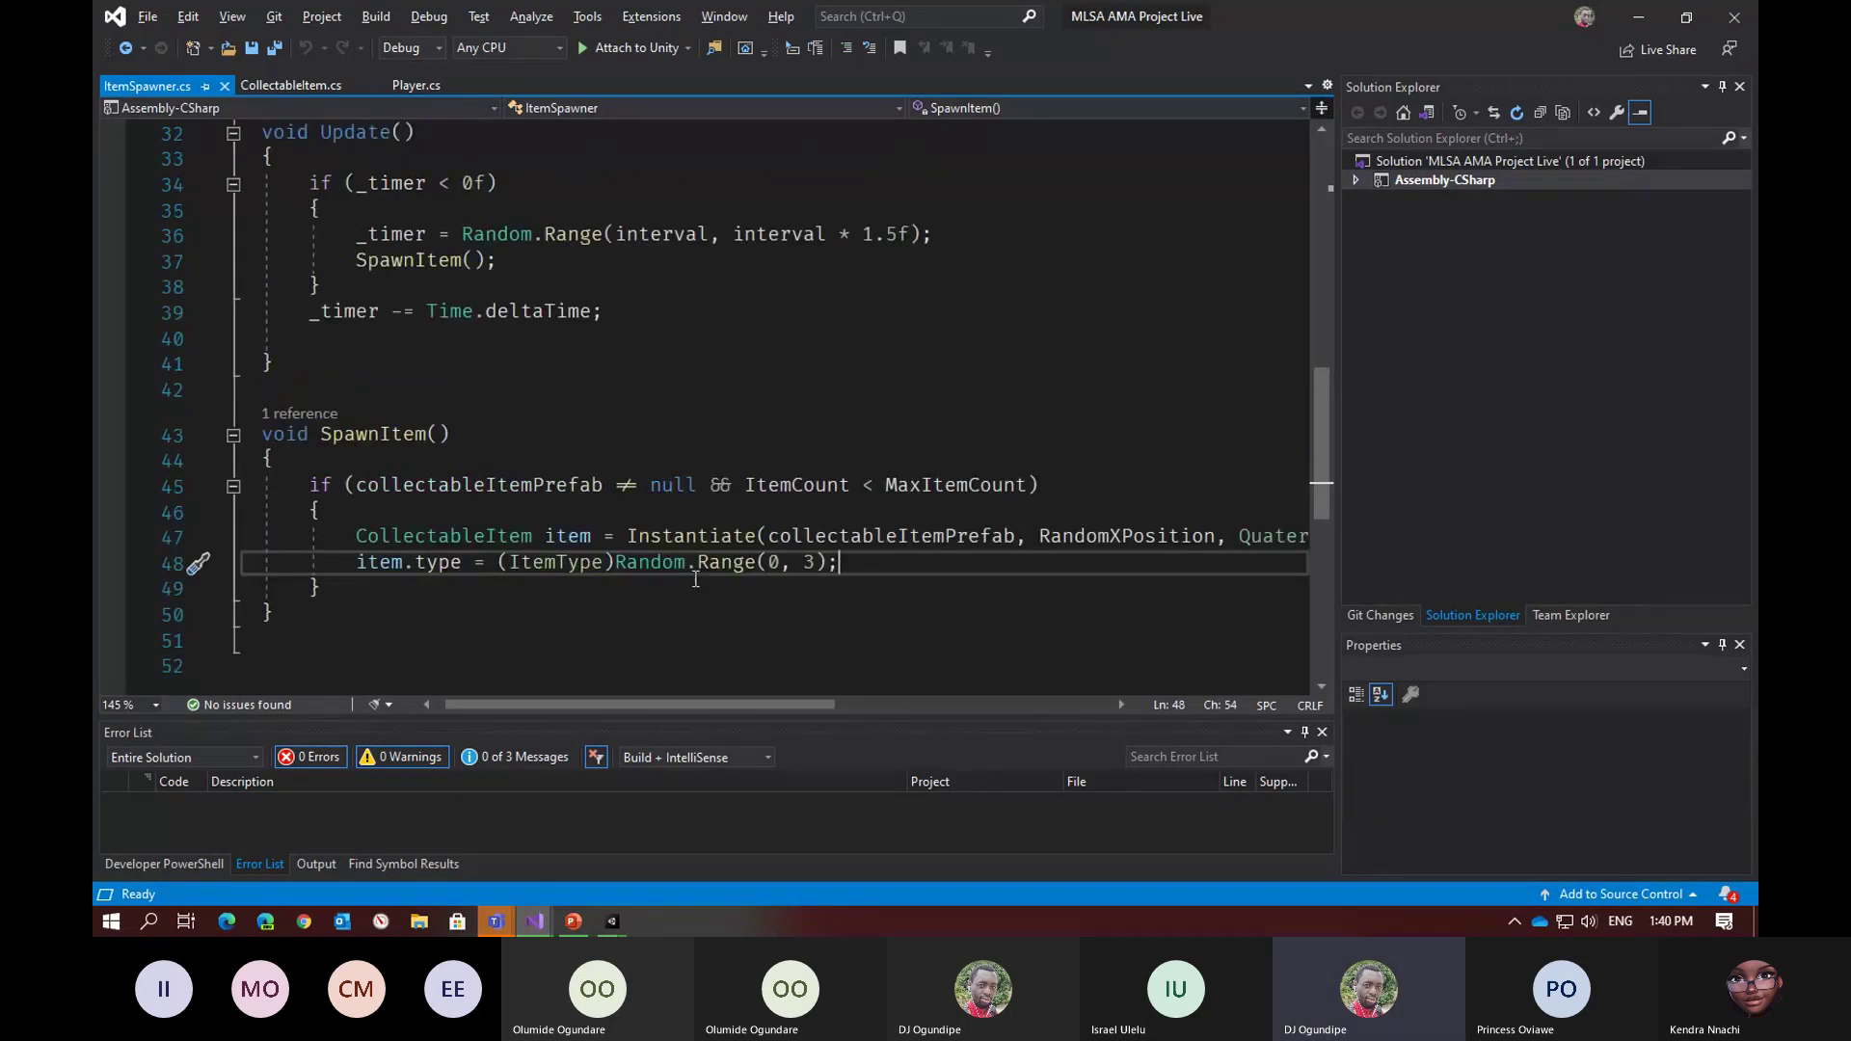
Revisit the RandomXPosition property and read its Vector2 line through to the transform.position.y argument
scroll(695, 580, up, 6)
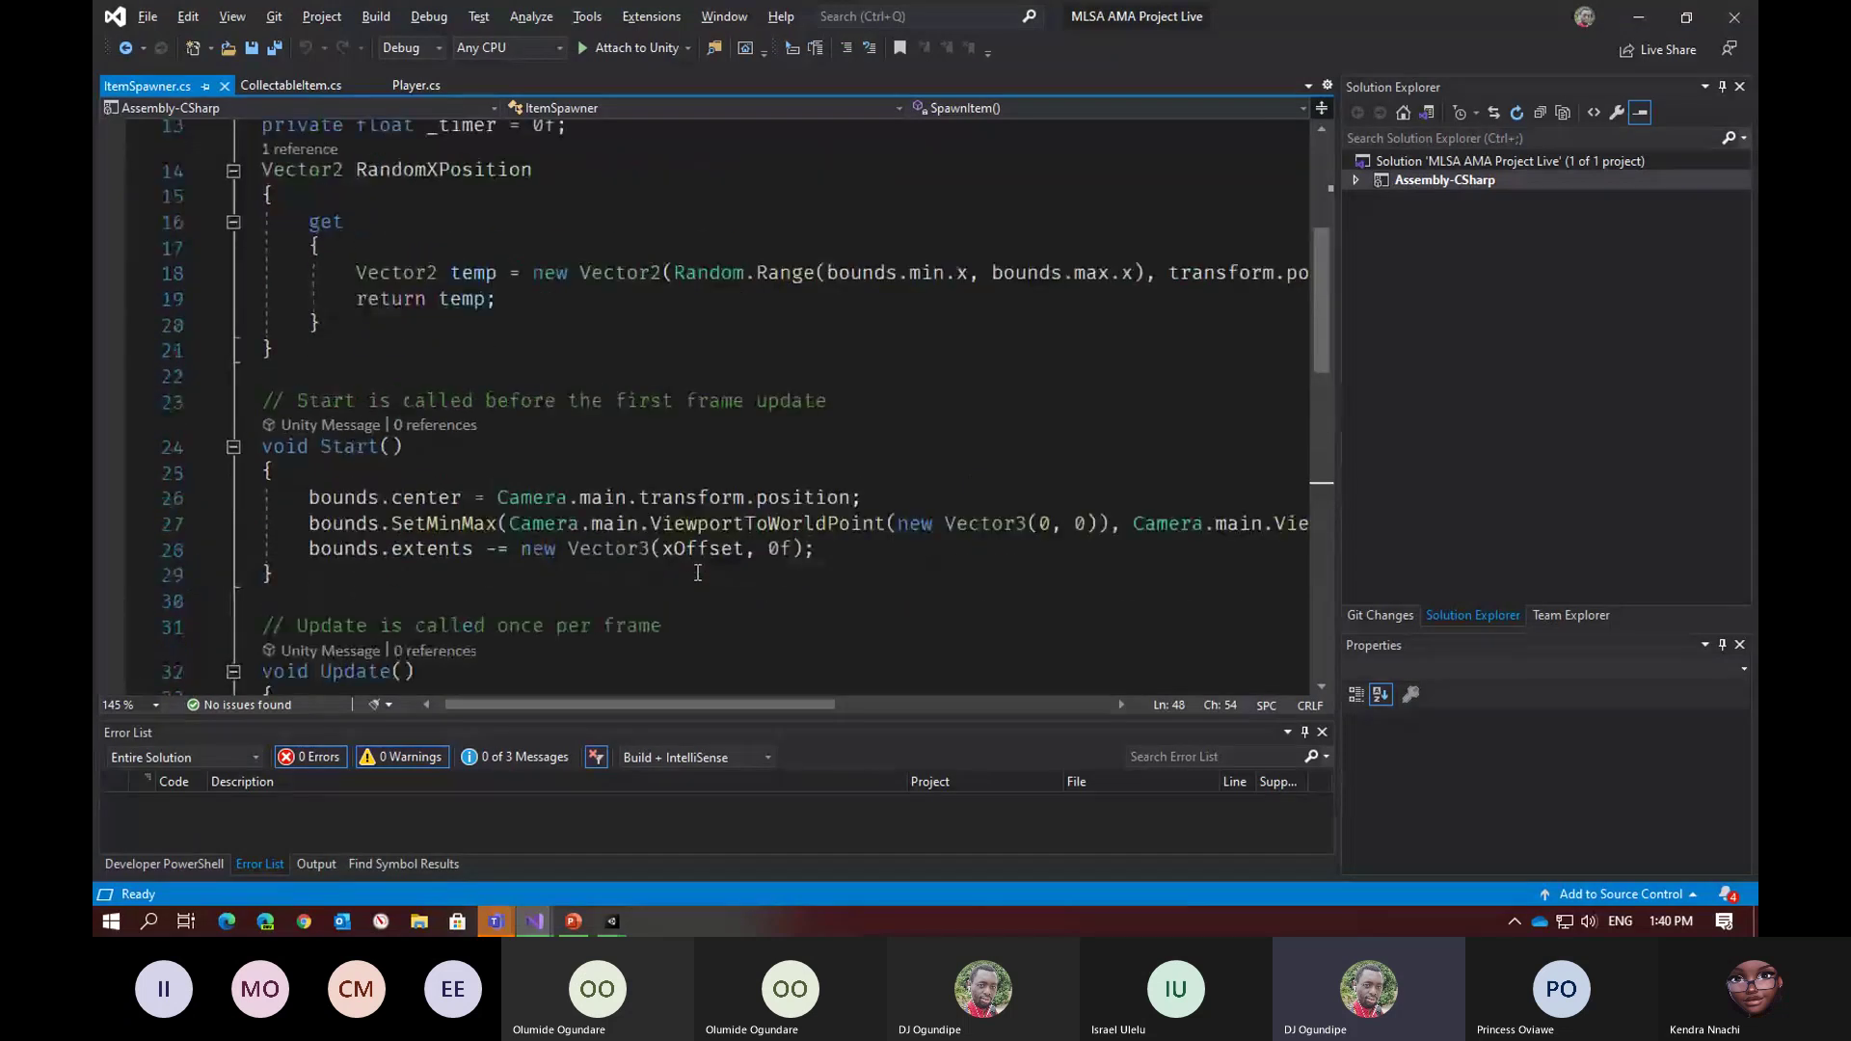
scroll(698, 573, up, 4)
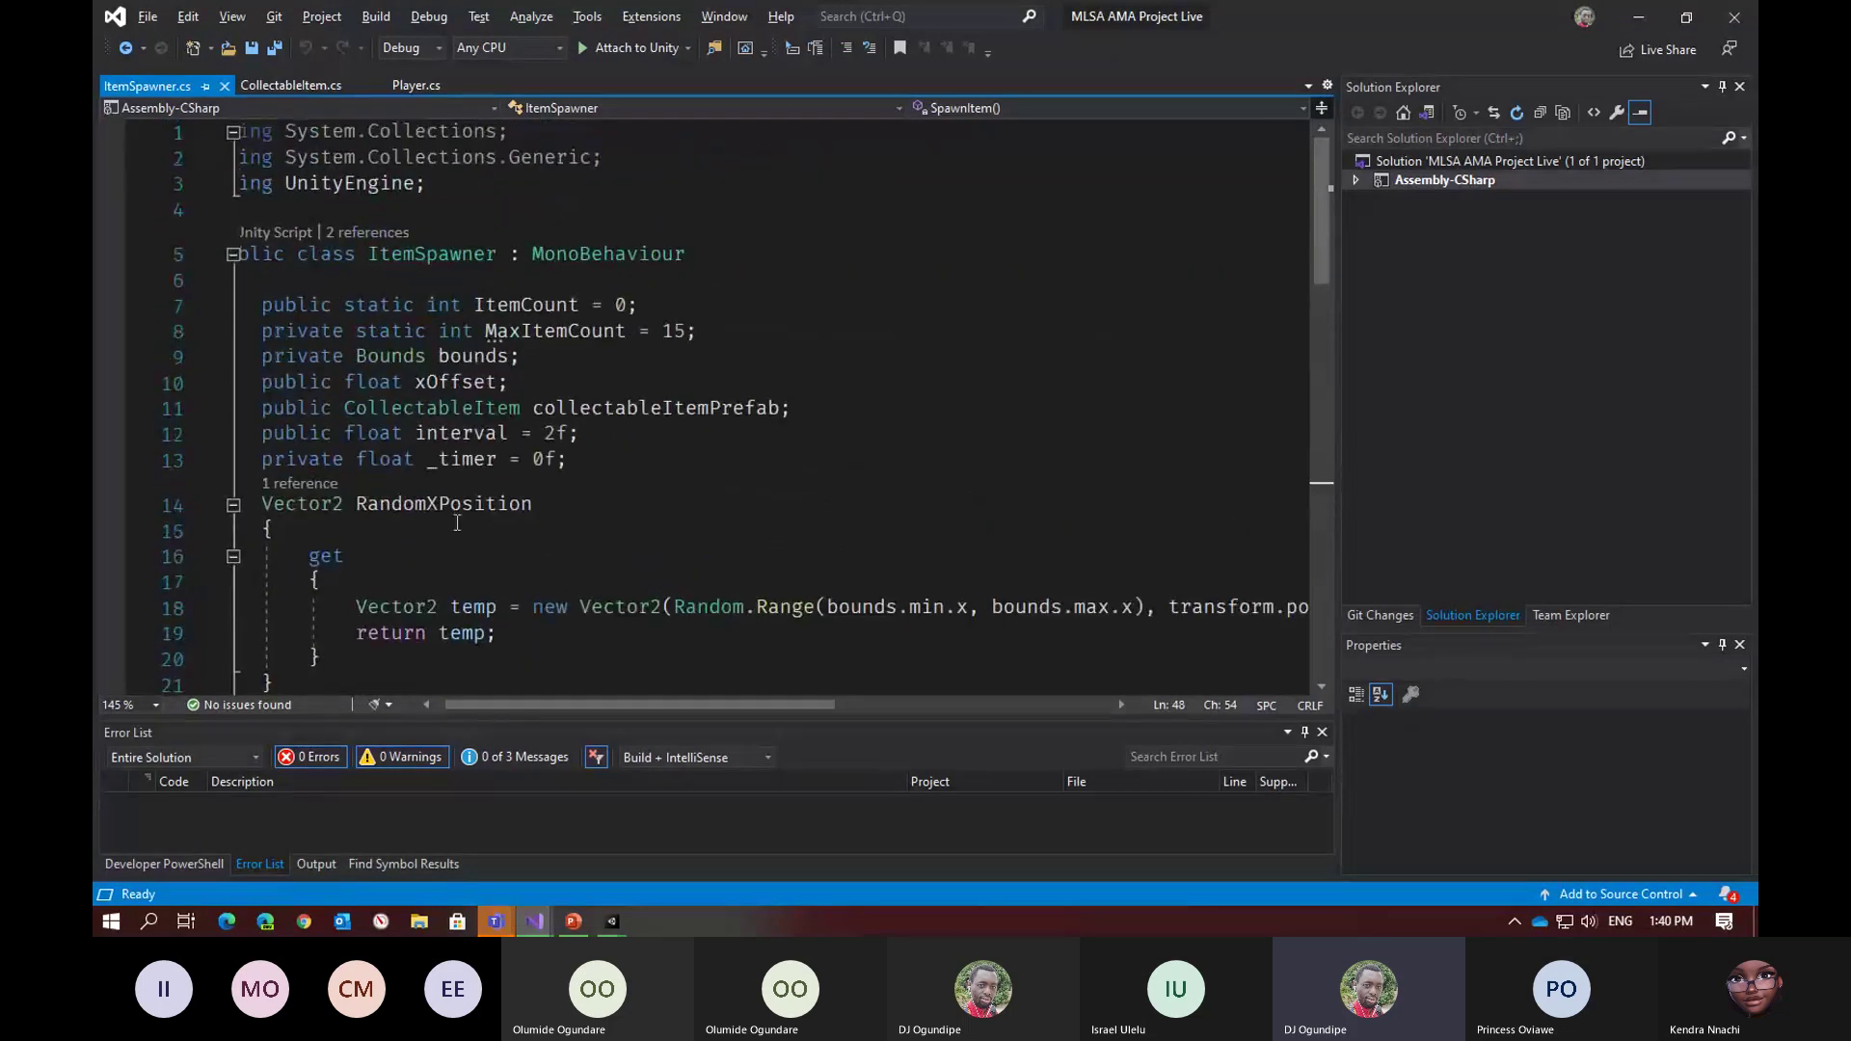
click(412, 506)
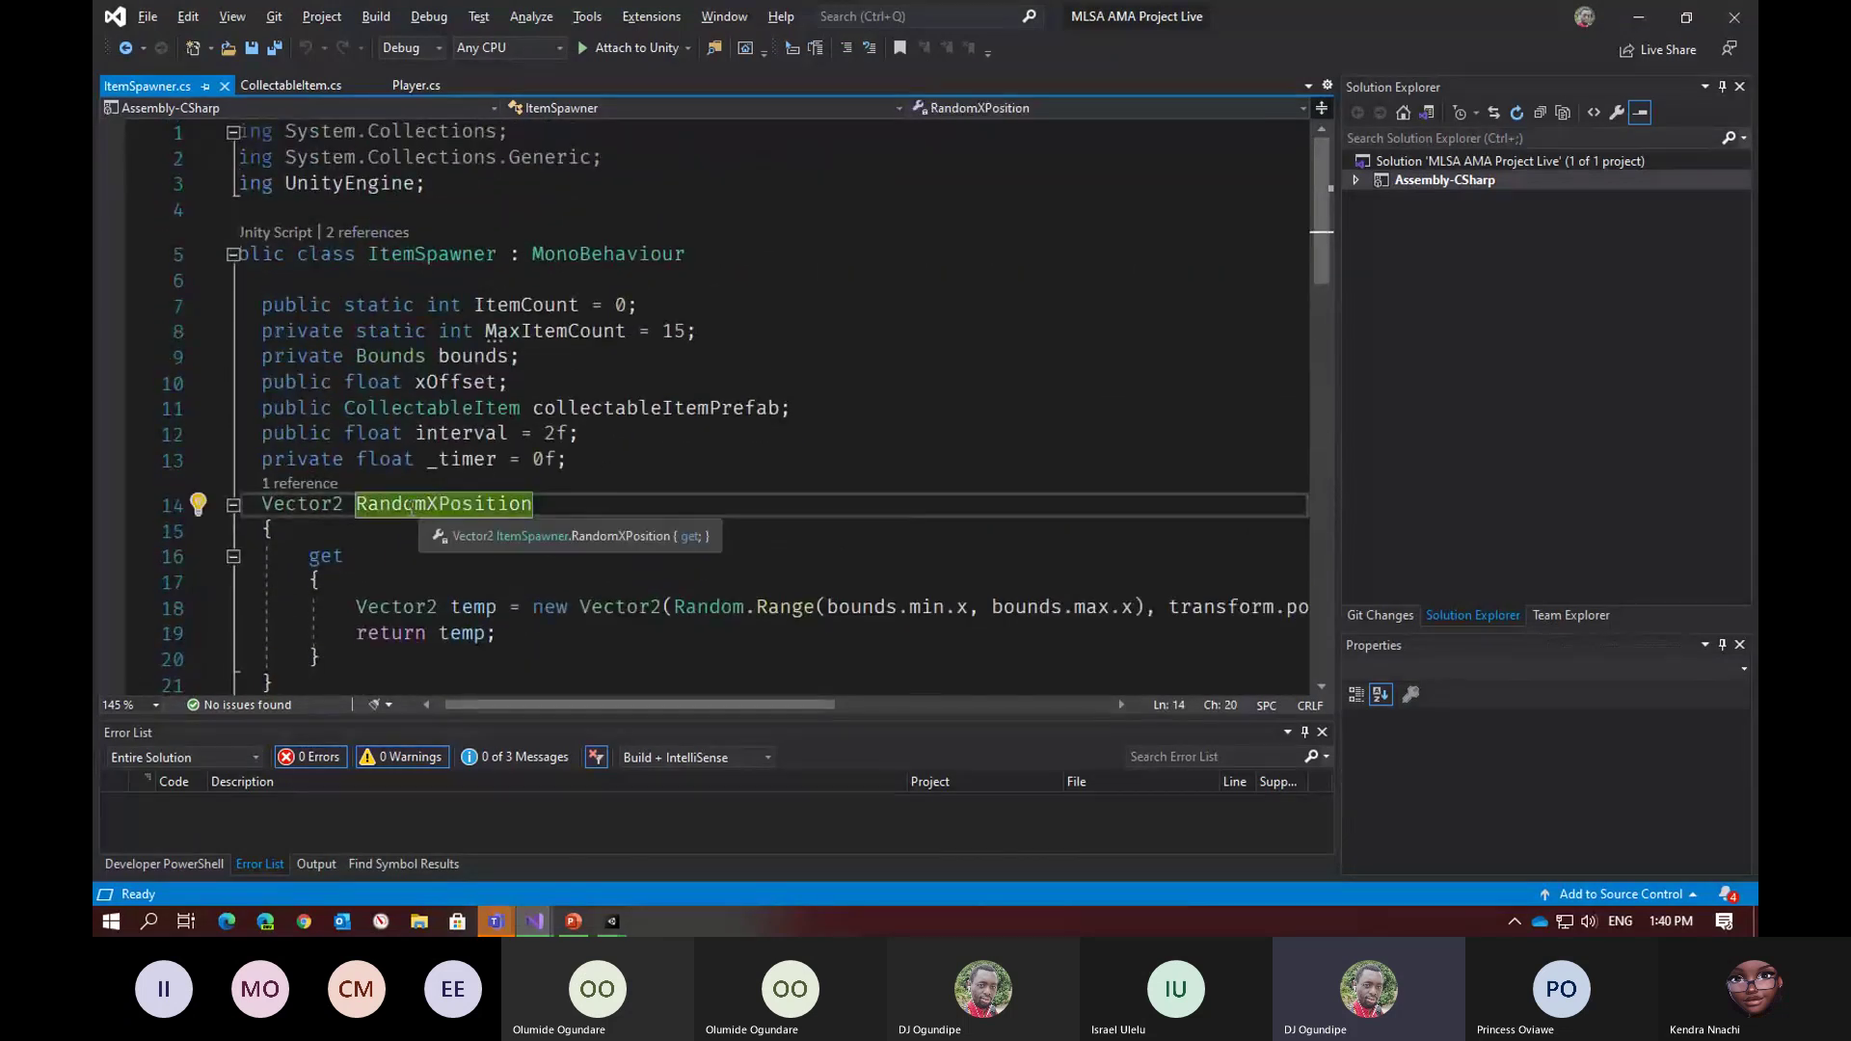
drag(739, 710, 912, 702)
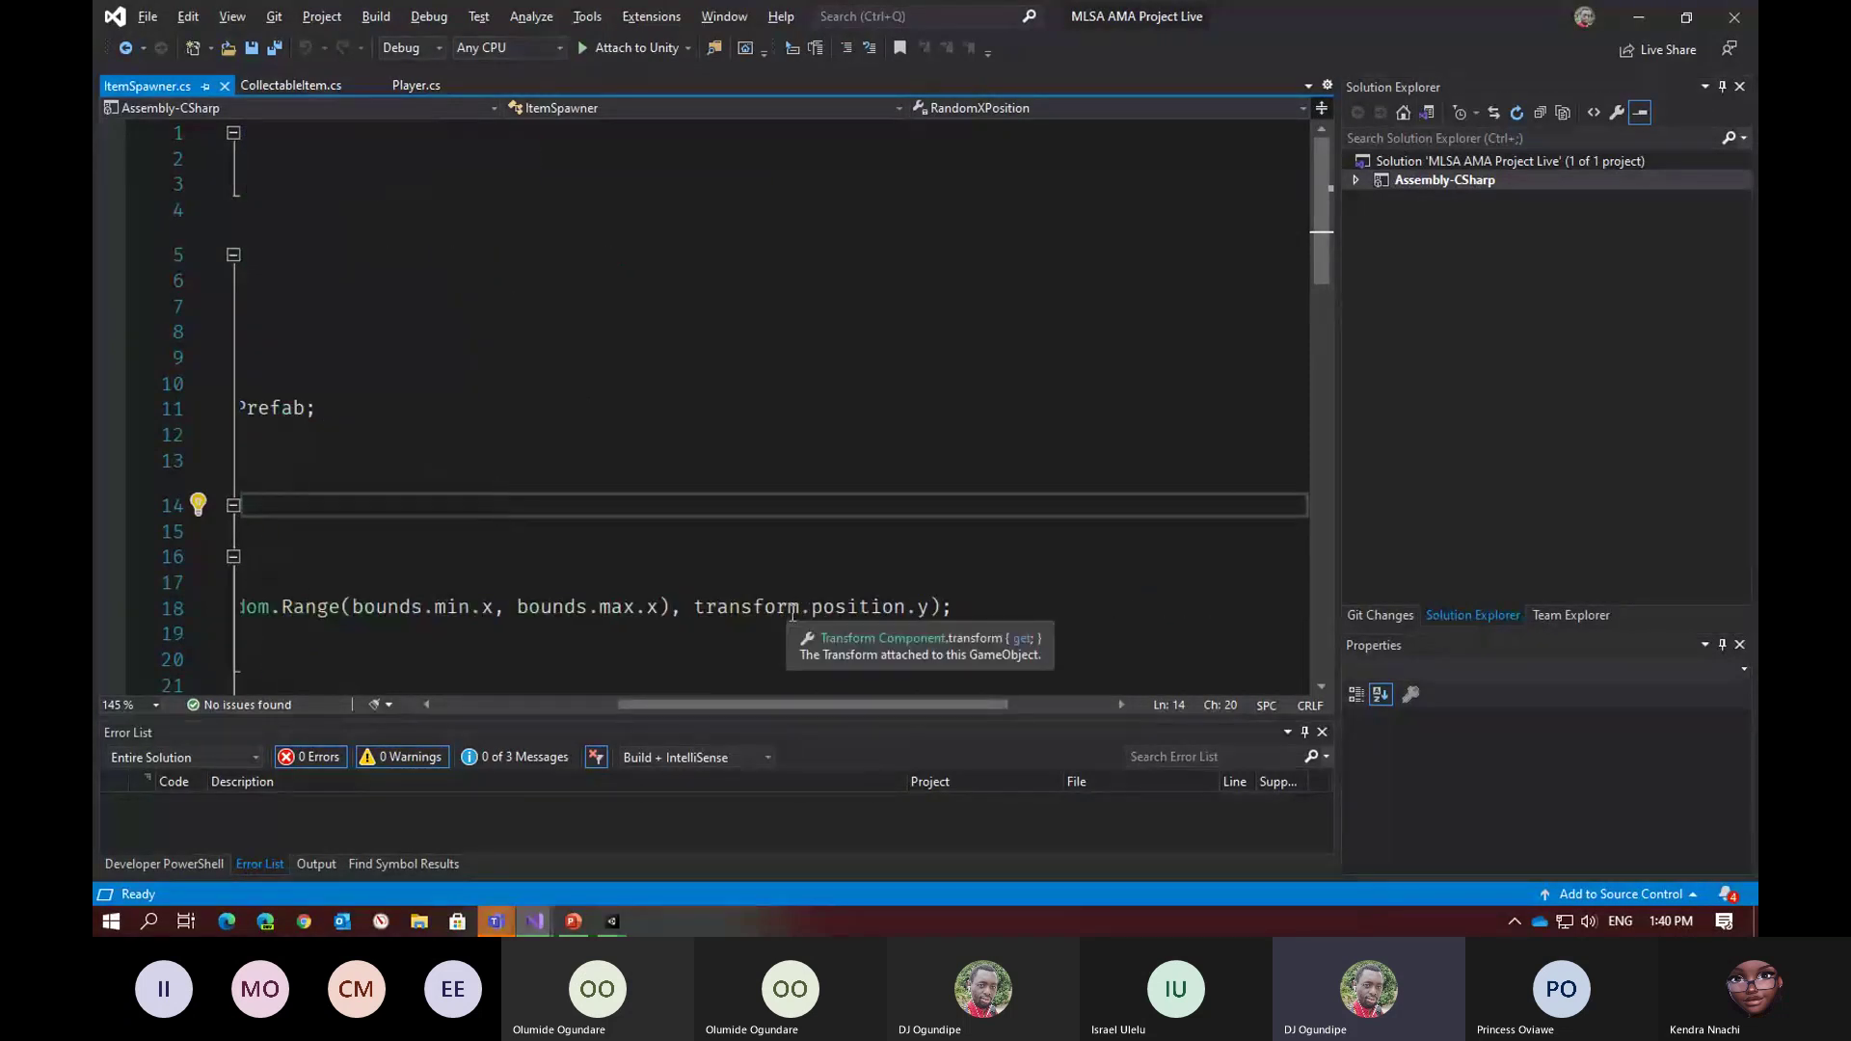
drag(723, 702, 632, 704)
Switch to Unity and move the Item Spawner object down in the scene to about Y -3.32
key(alt+Tab)
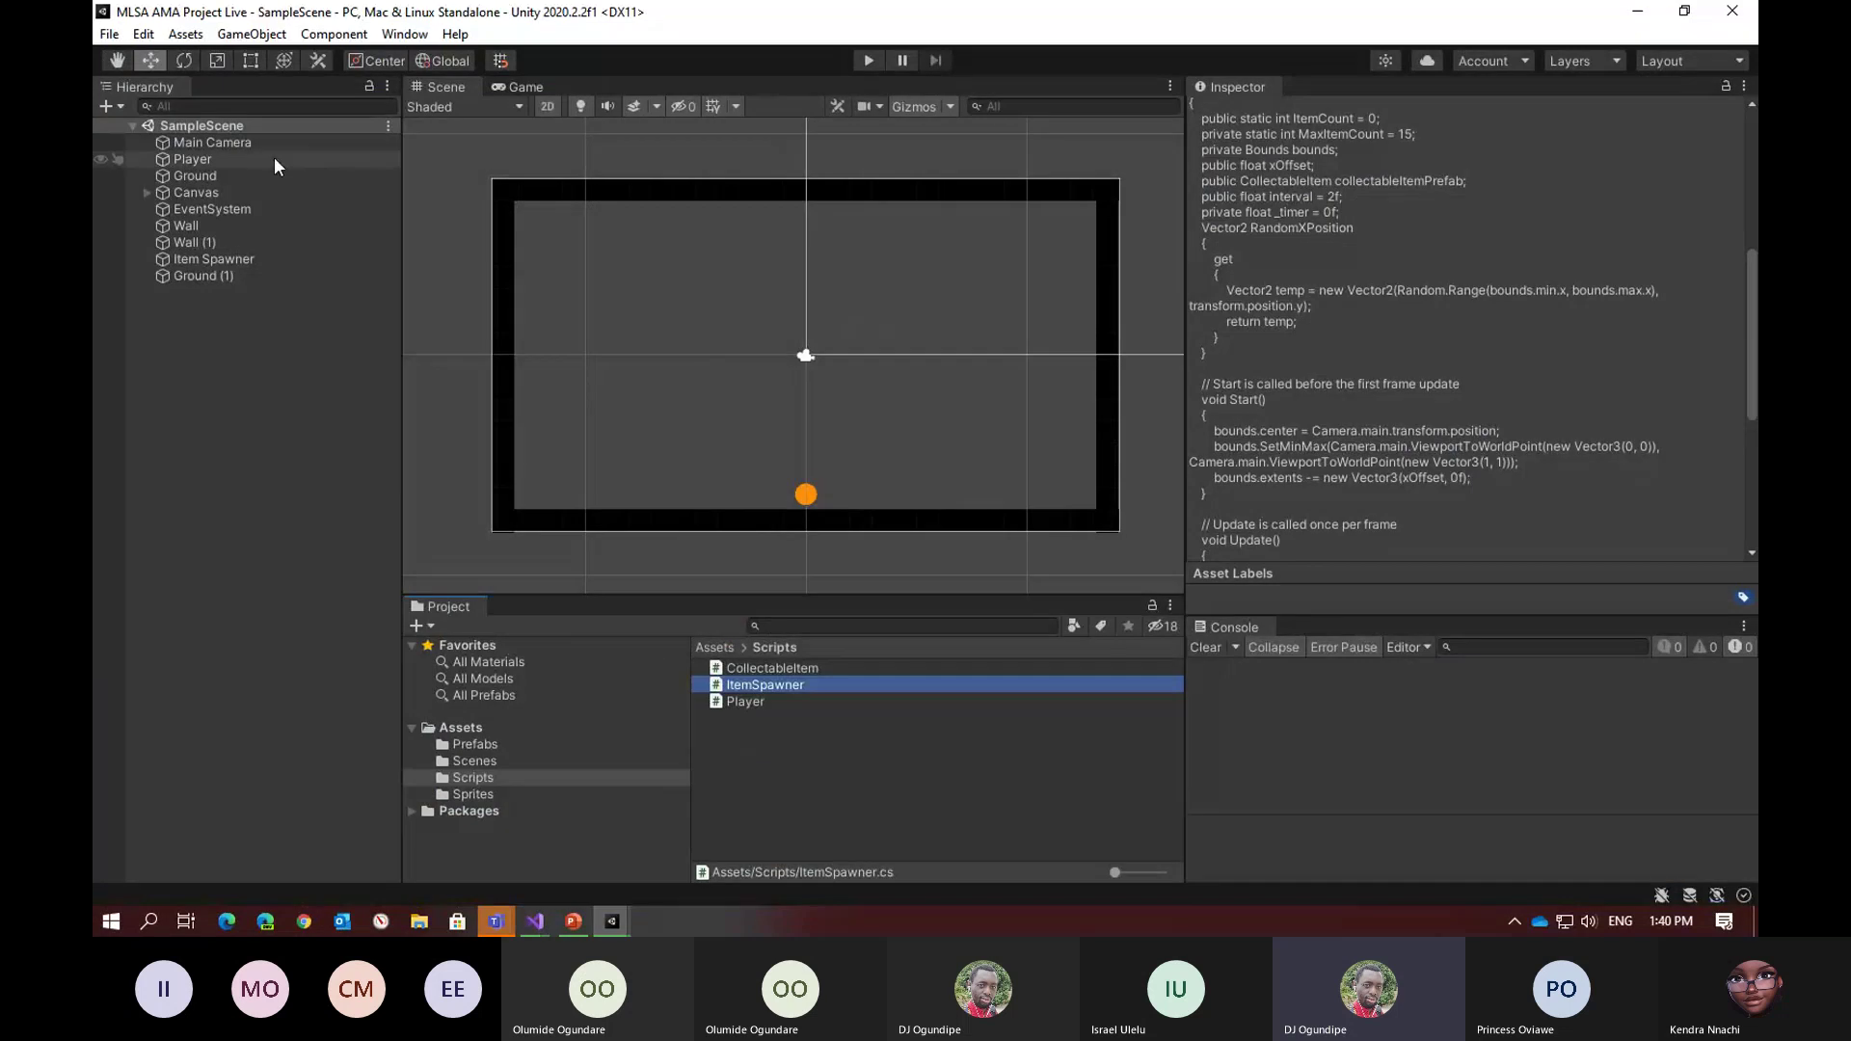
click(214, 258)
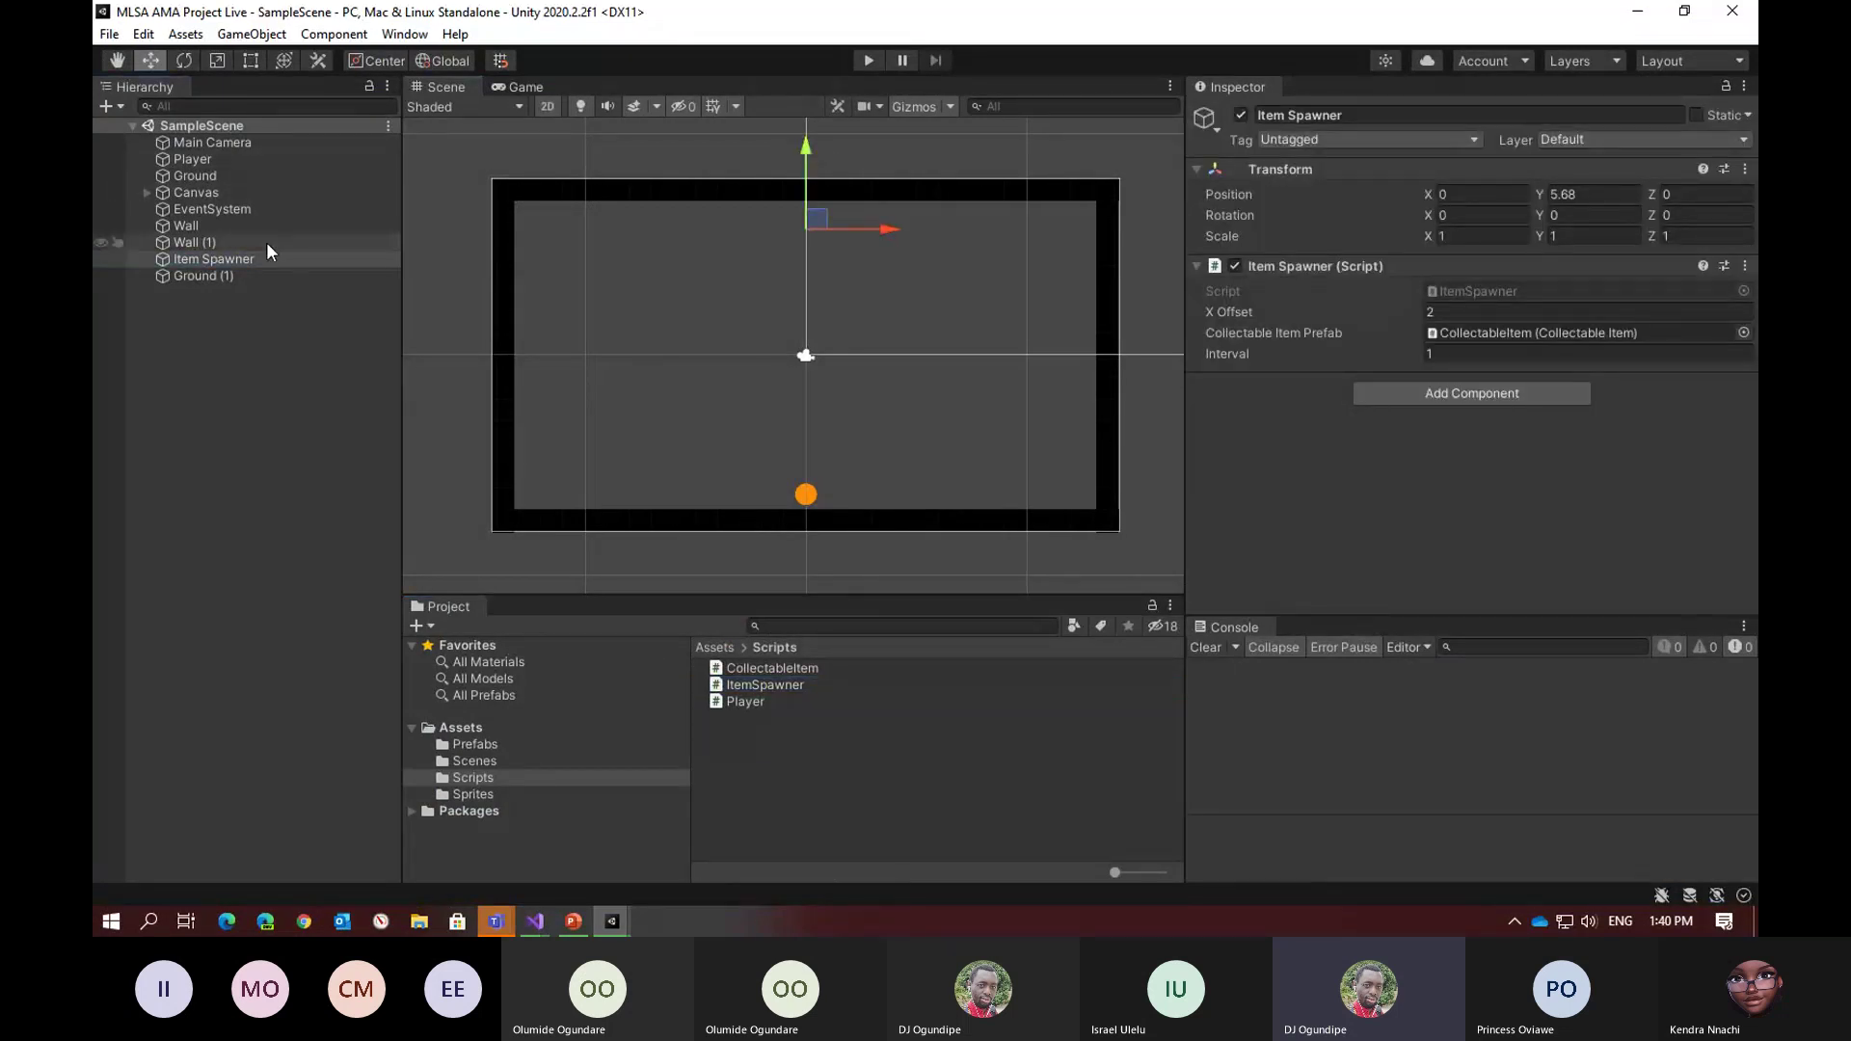
drag(806, 173, 806, 372)
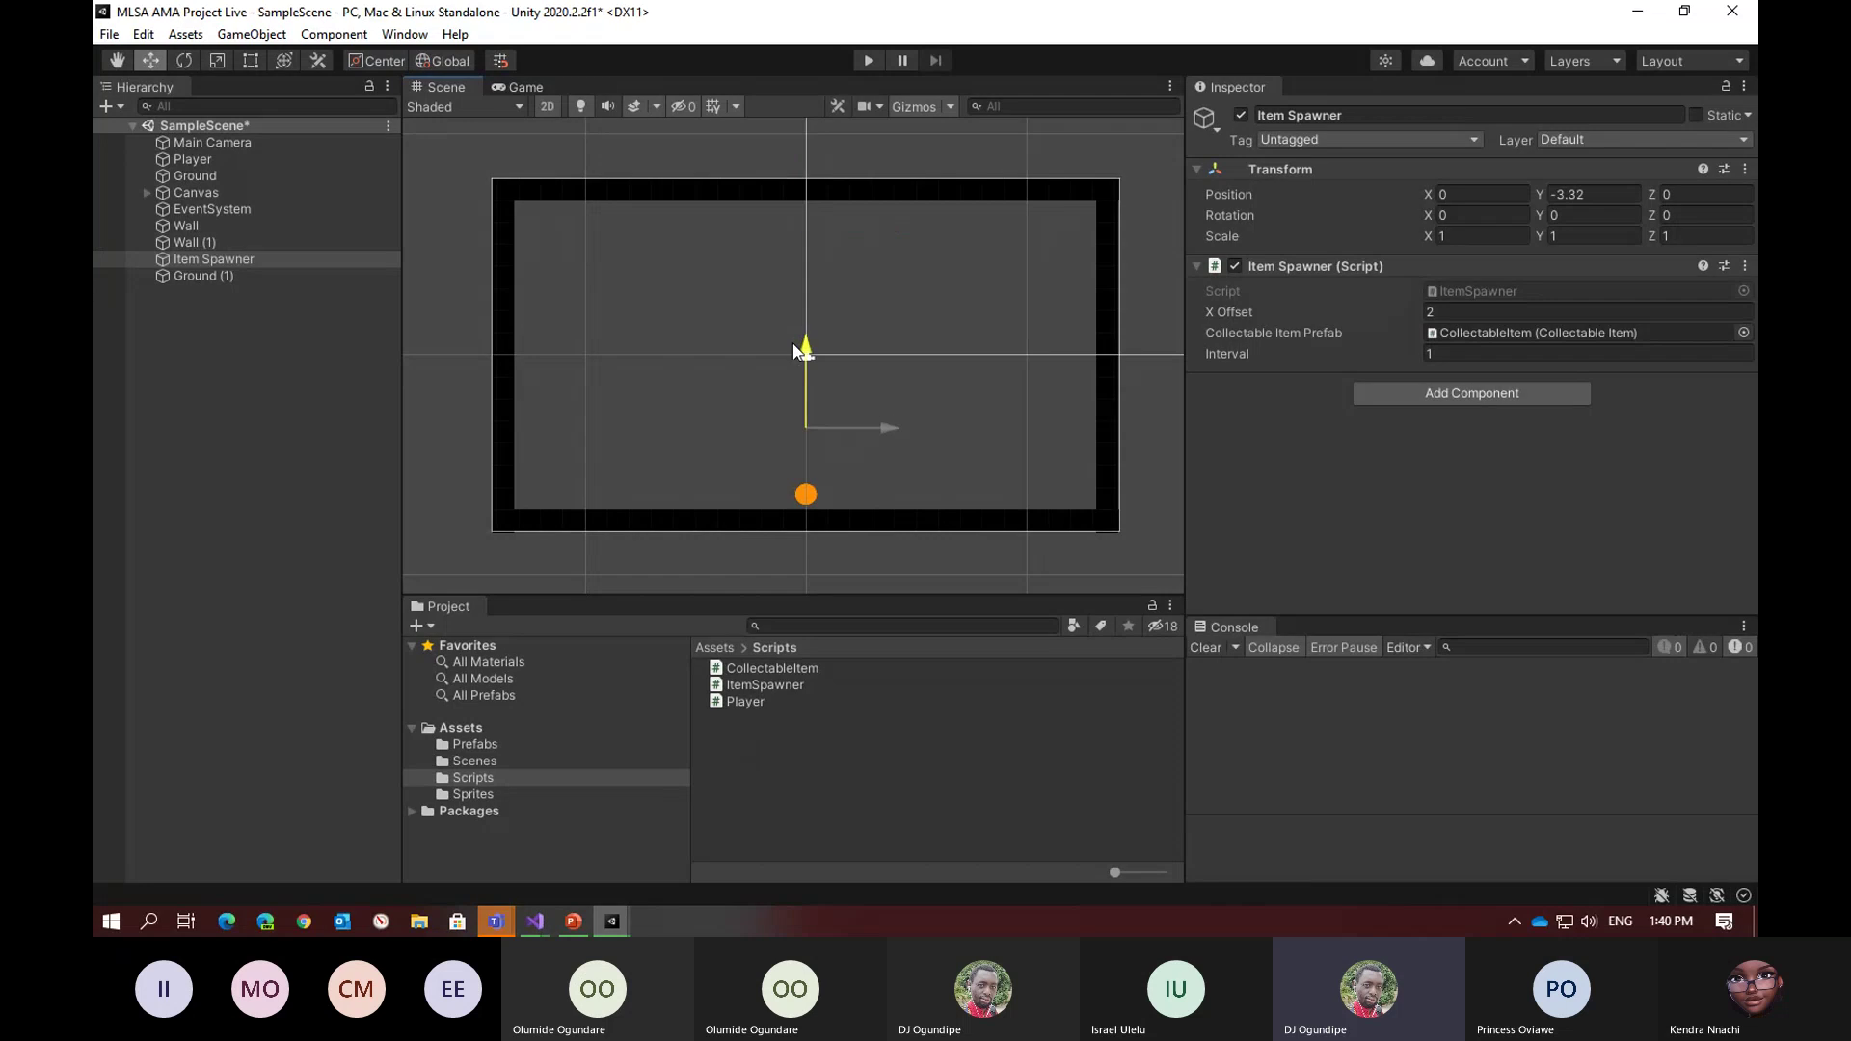
Play-test the game with the lowered Item Spawner, moving the player both ways, and stop play mode
click(869, 60)
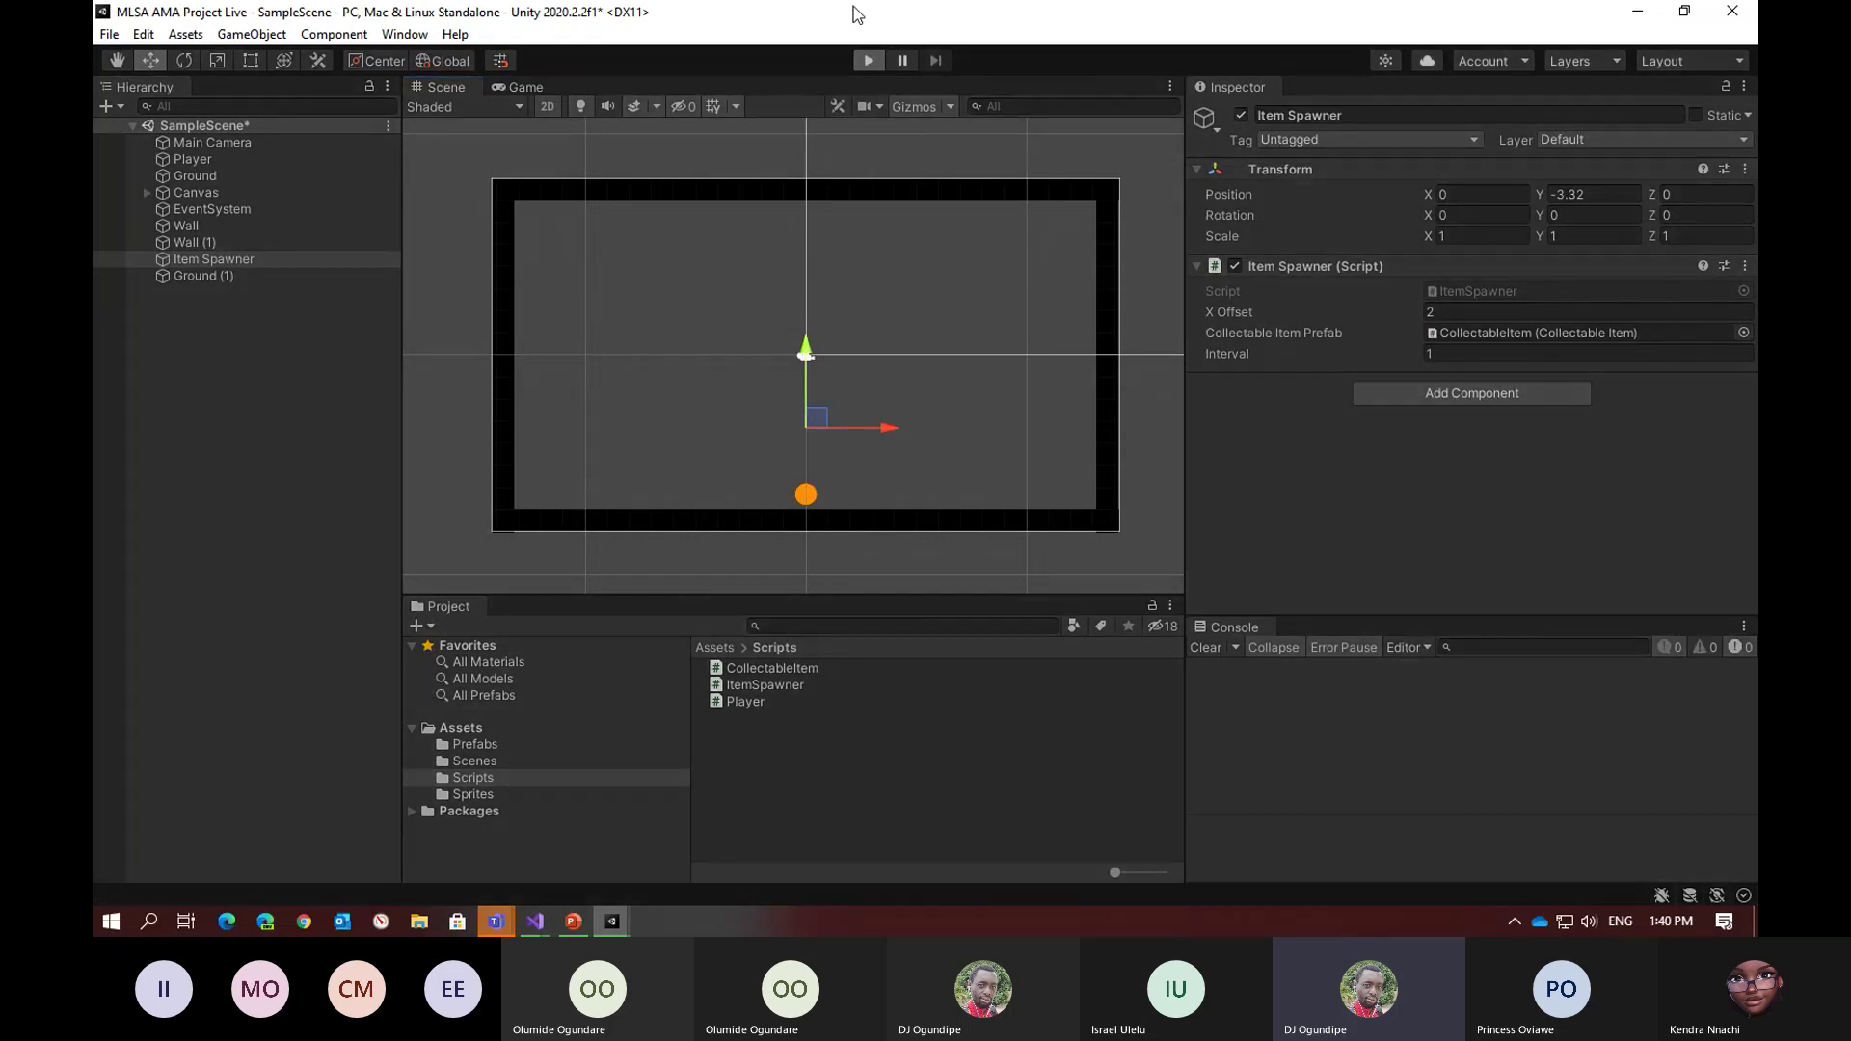
key(Right)
key(Left)
key(Left)
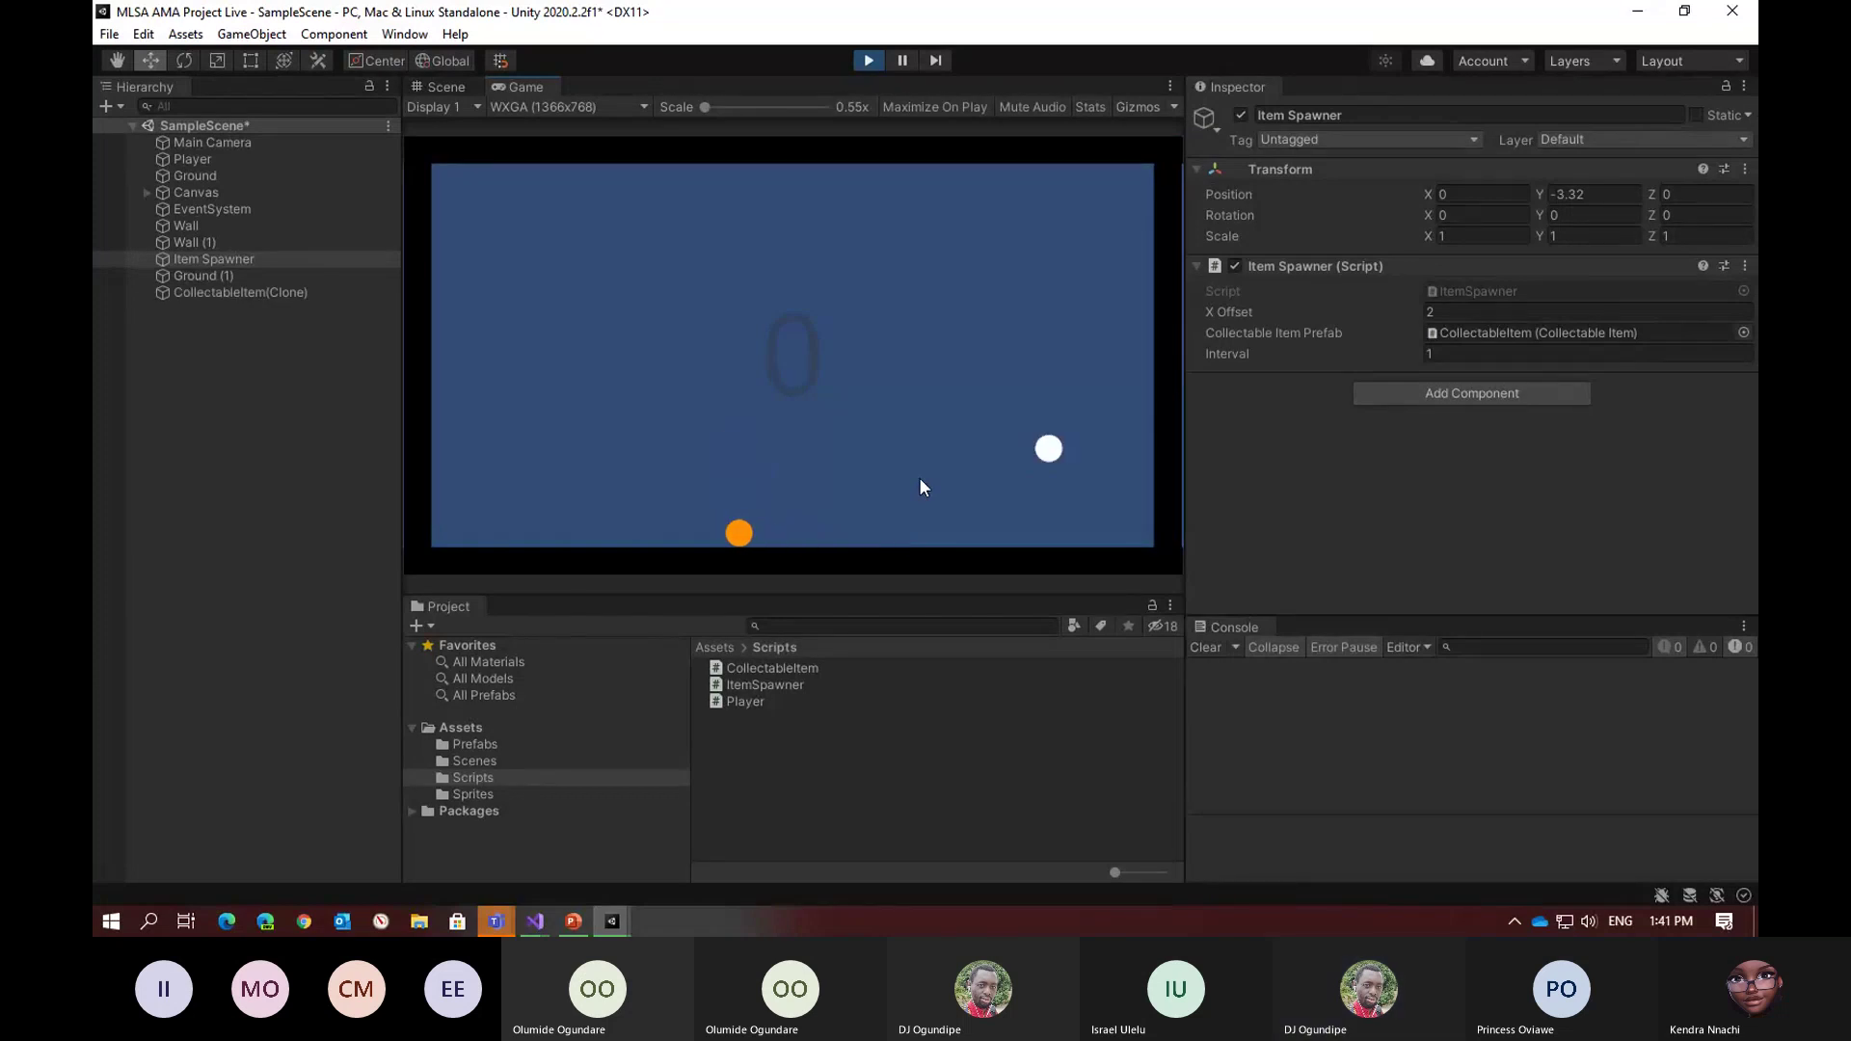
key(Right)
key(Left)
key(Right)
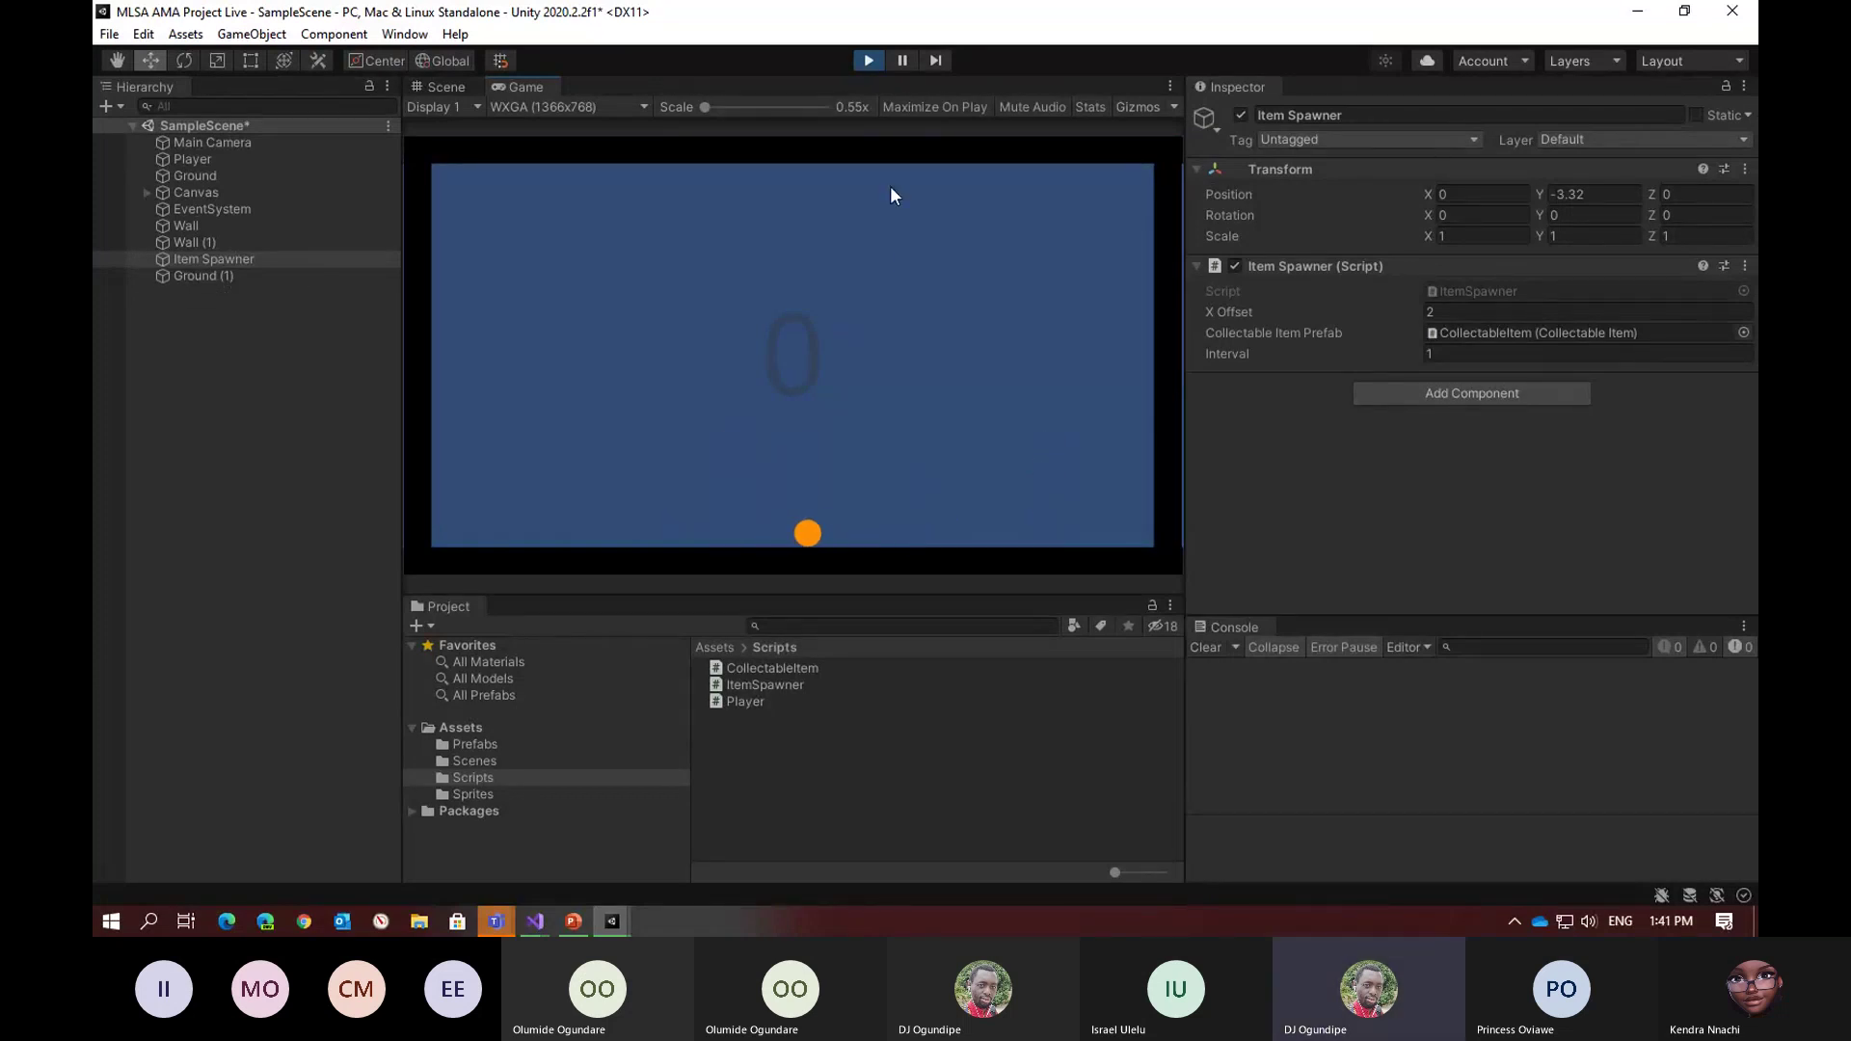
click(869, 60)
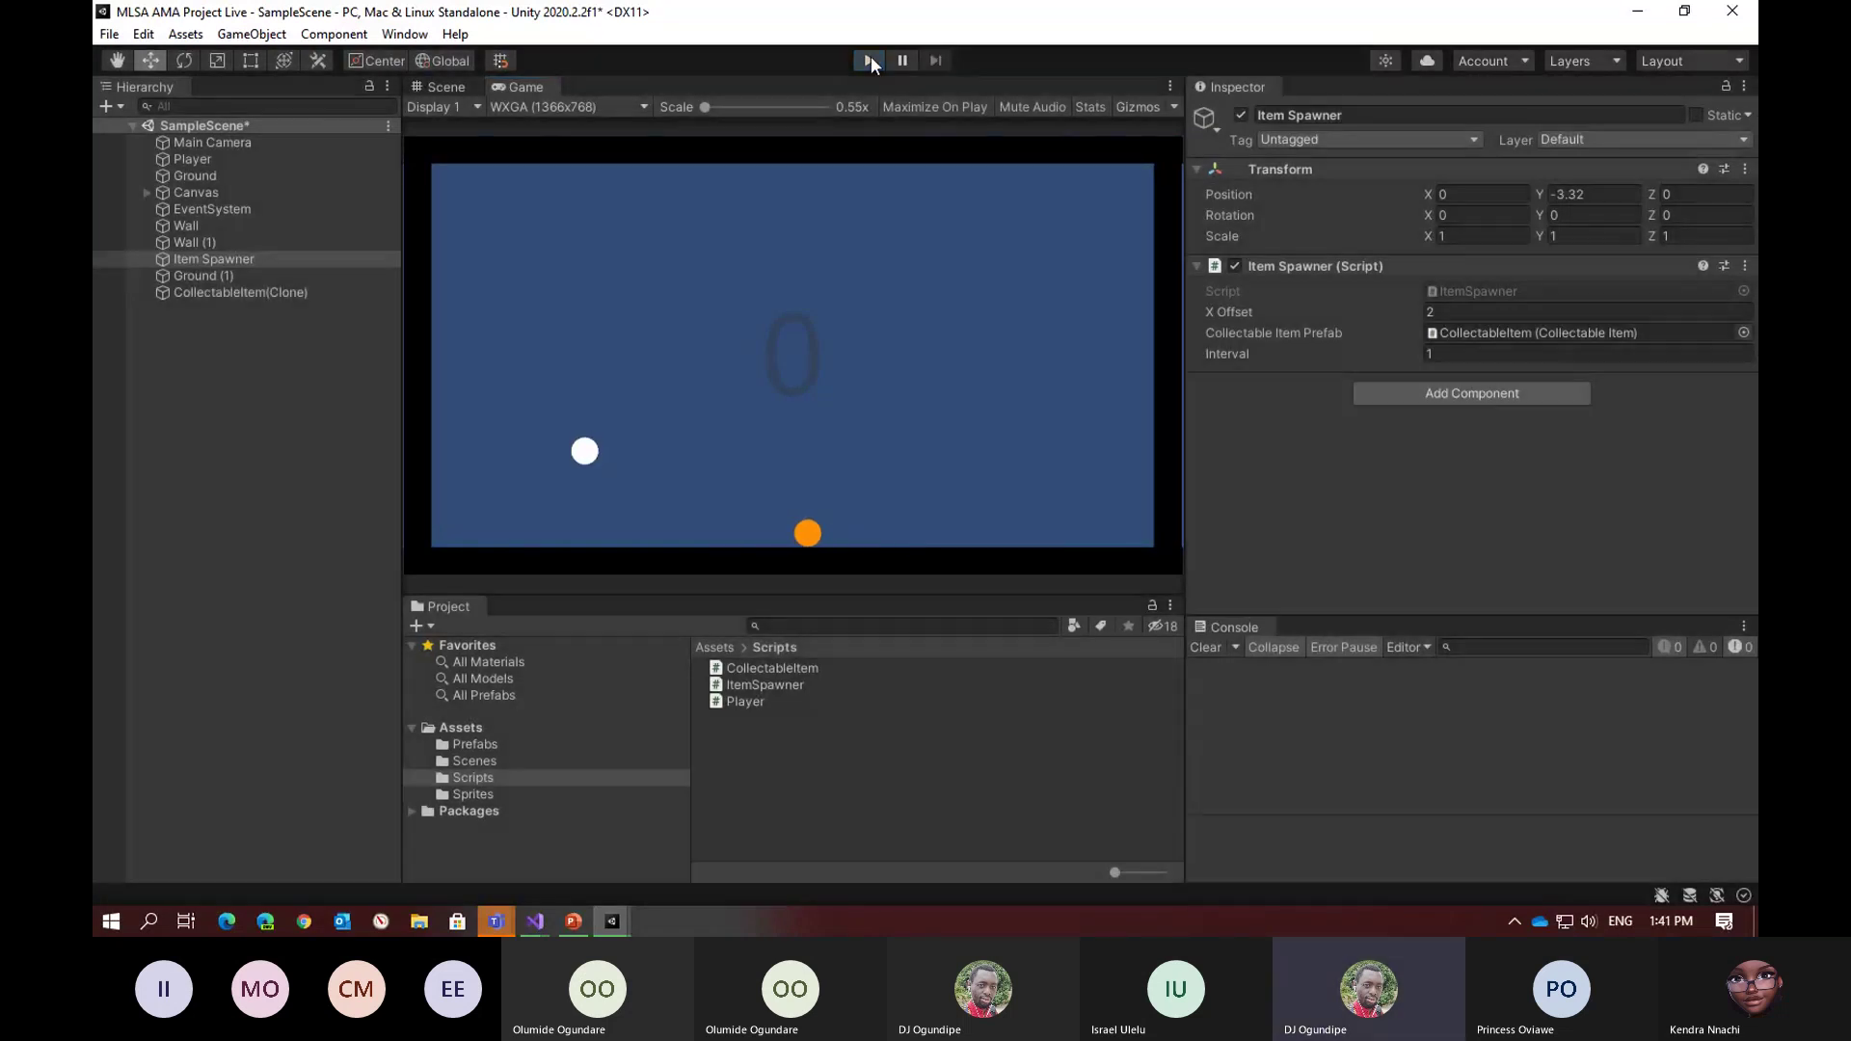
Duplicate the Item Spawner and raise the copy to about Y 3.17
right_click(211, 257)
click(241, 388)
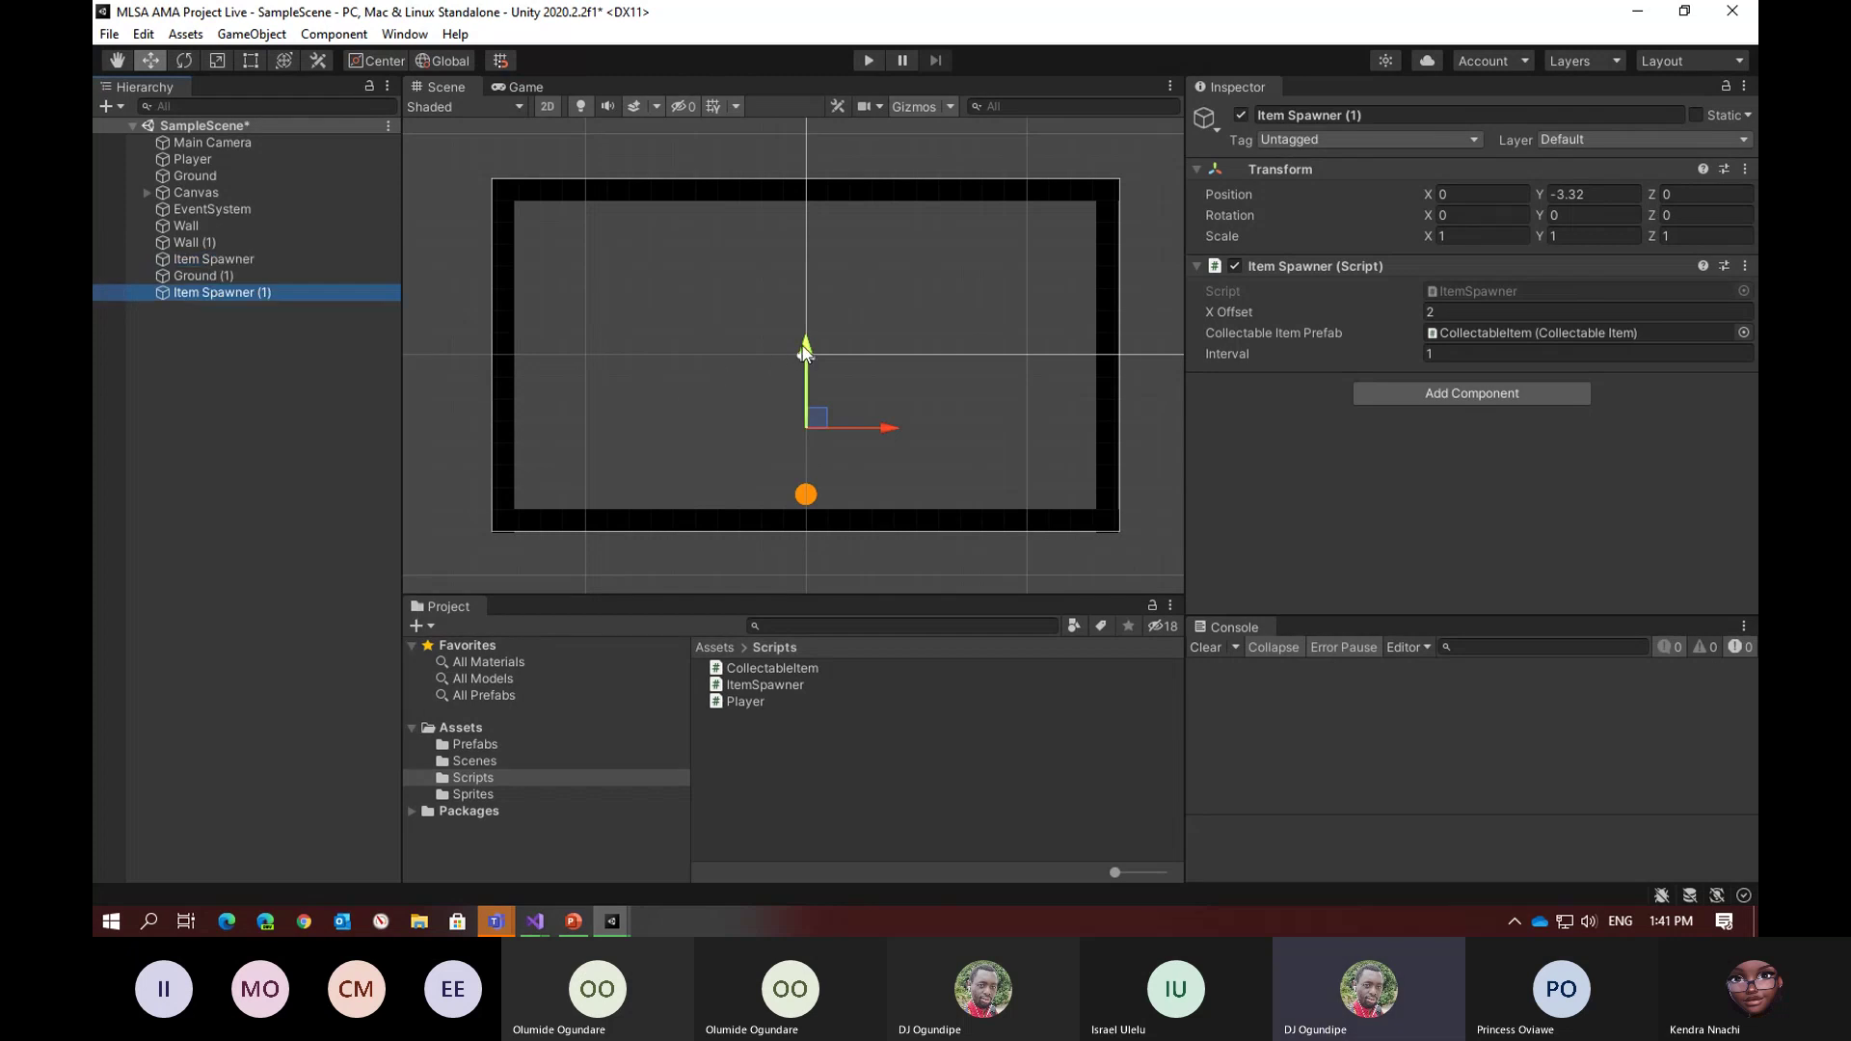
drag(805, 354, 806, 210)
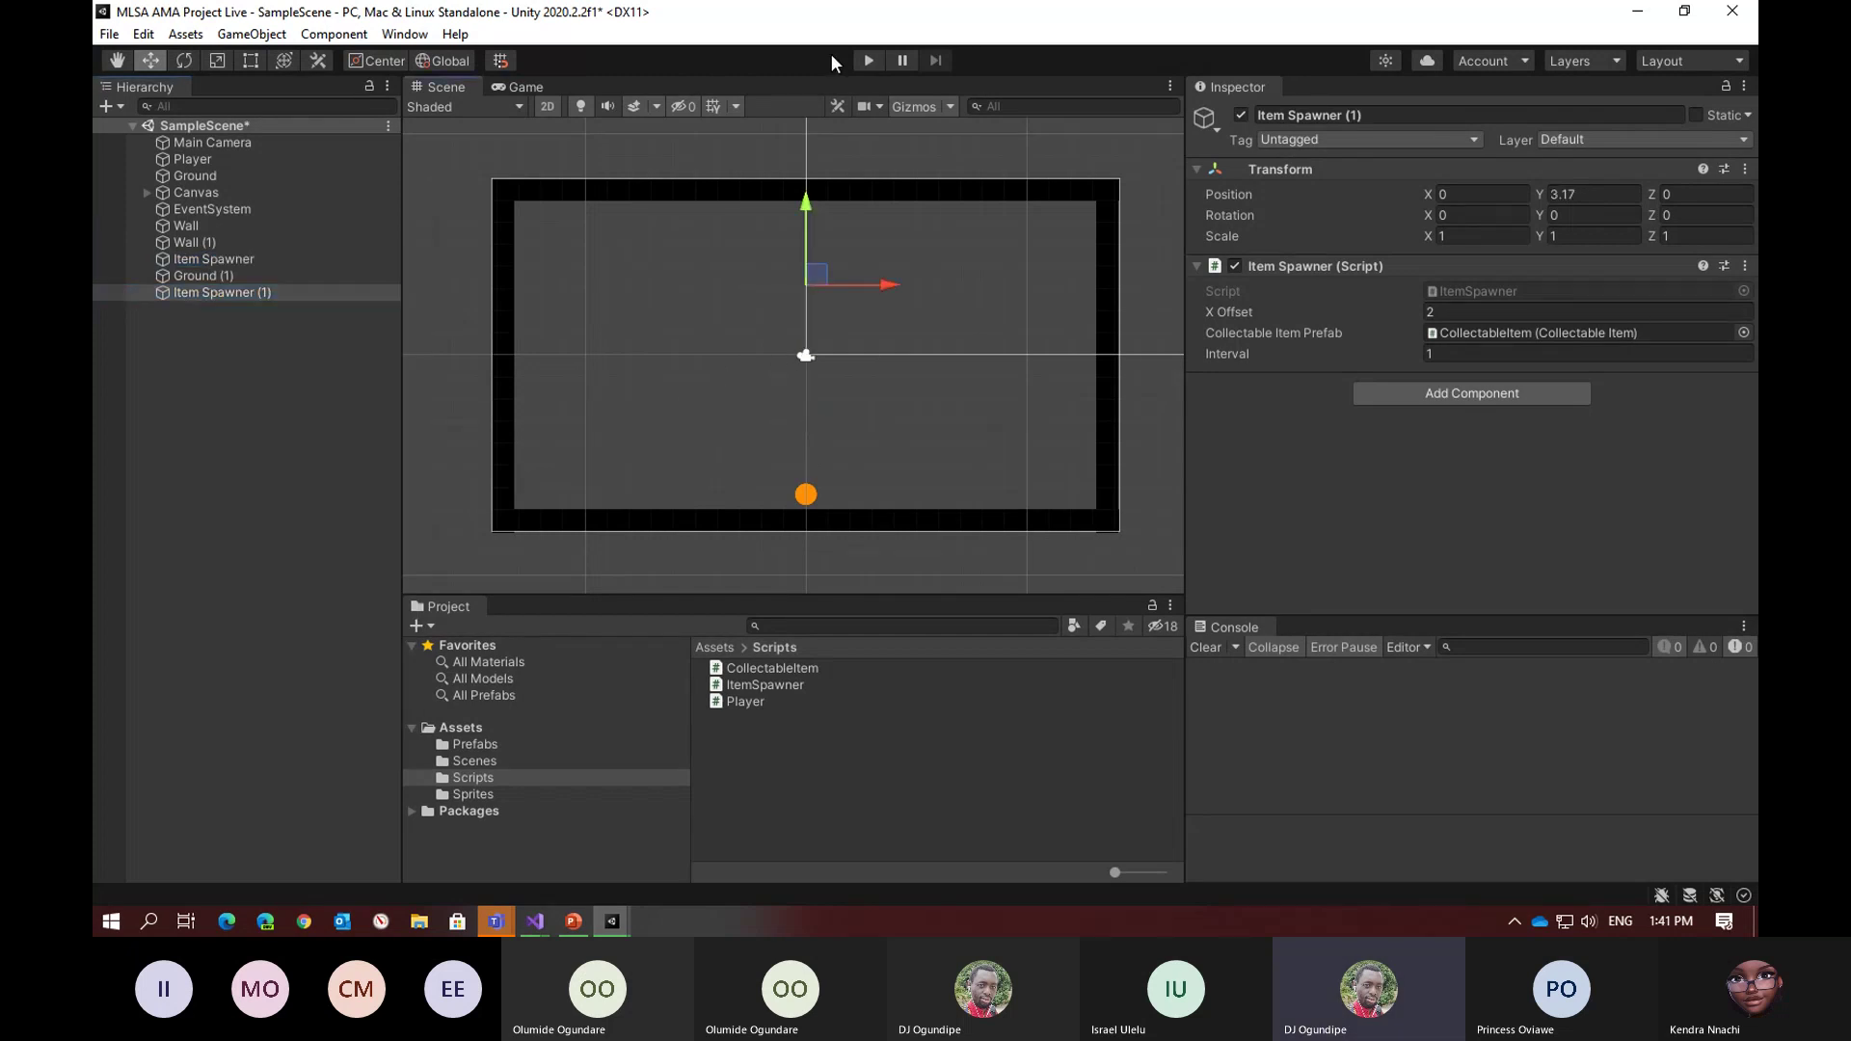
Play-test the game with both item spawners active, steering the player toward the items, and stop play mode
click(868, 60)
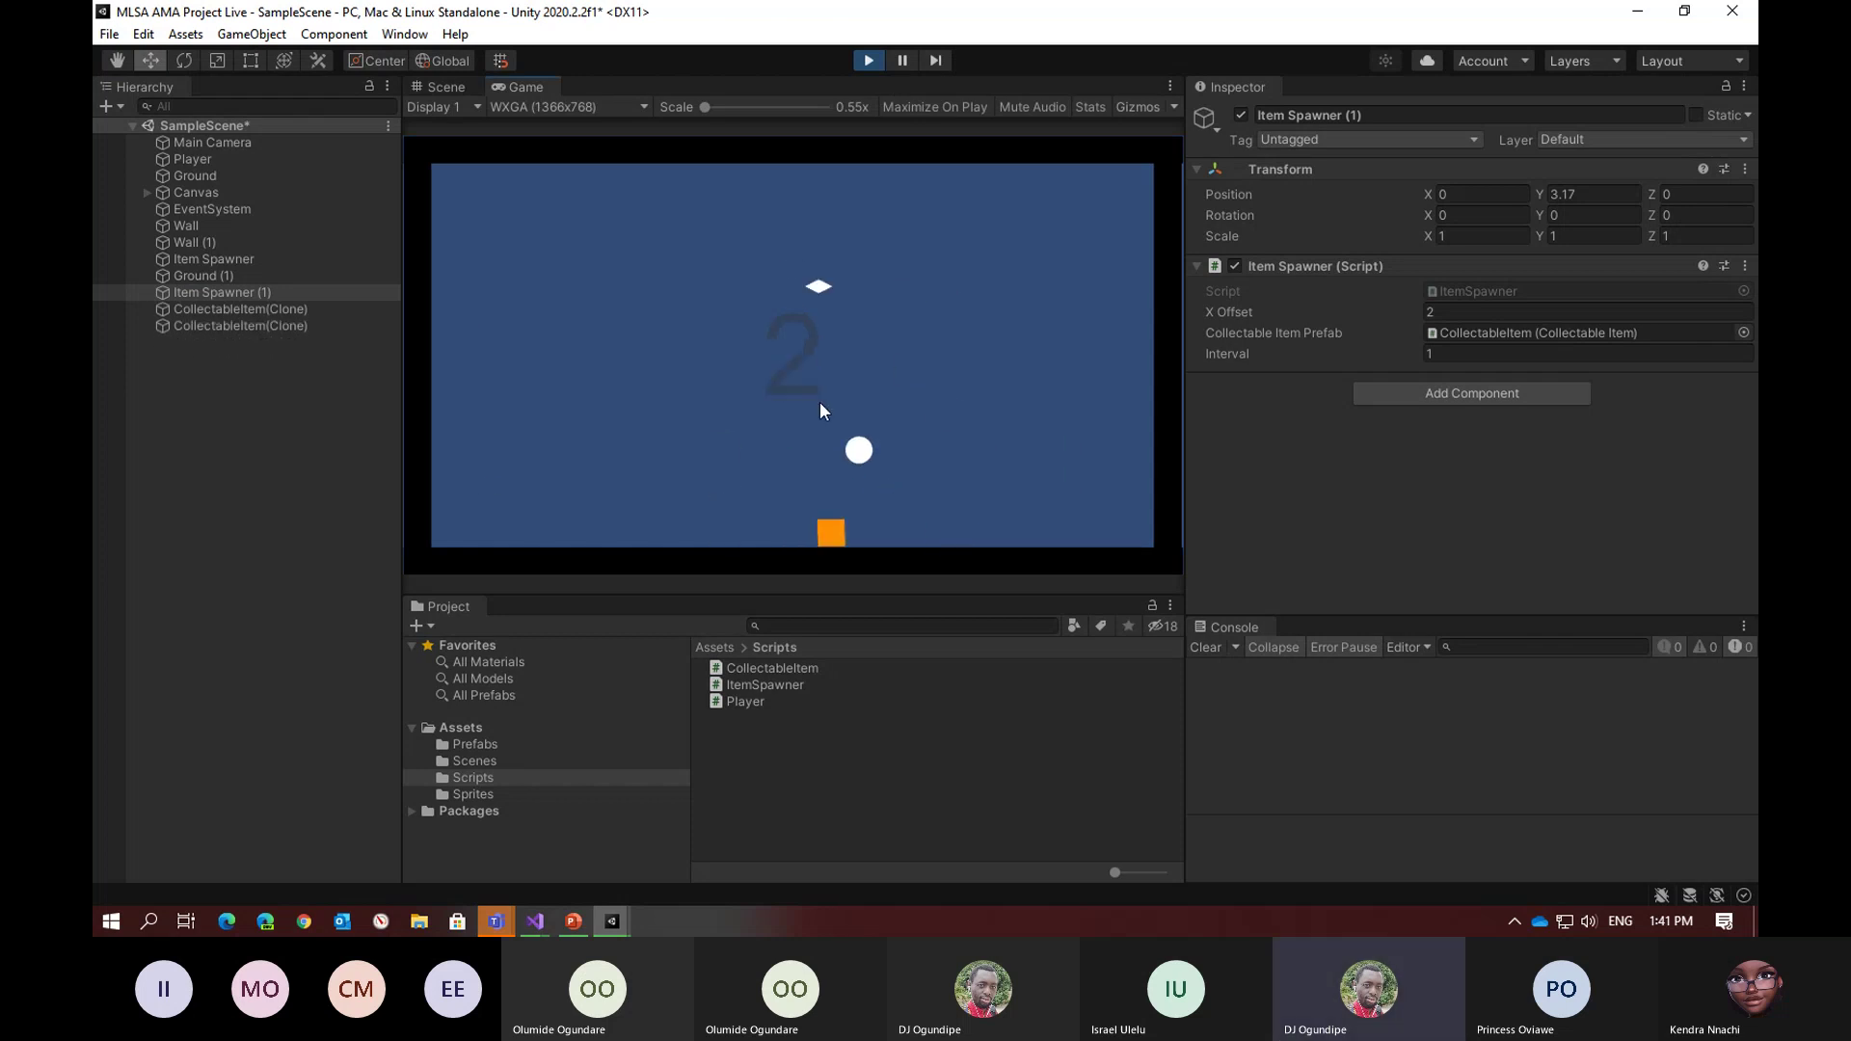
key(Right)
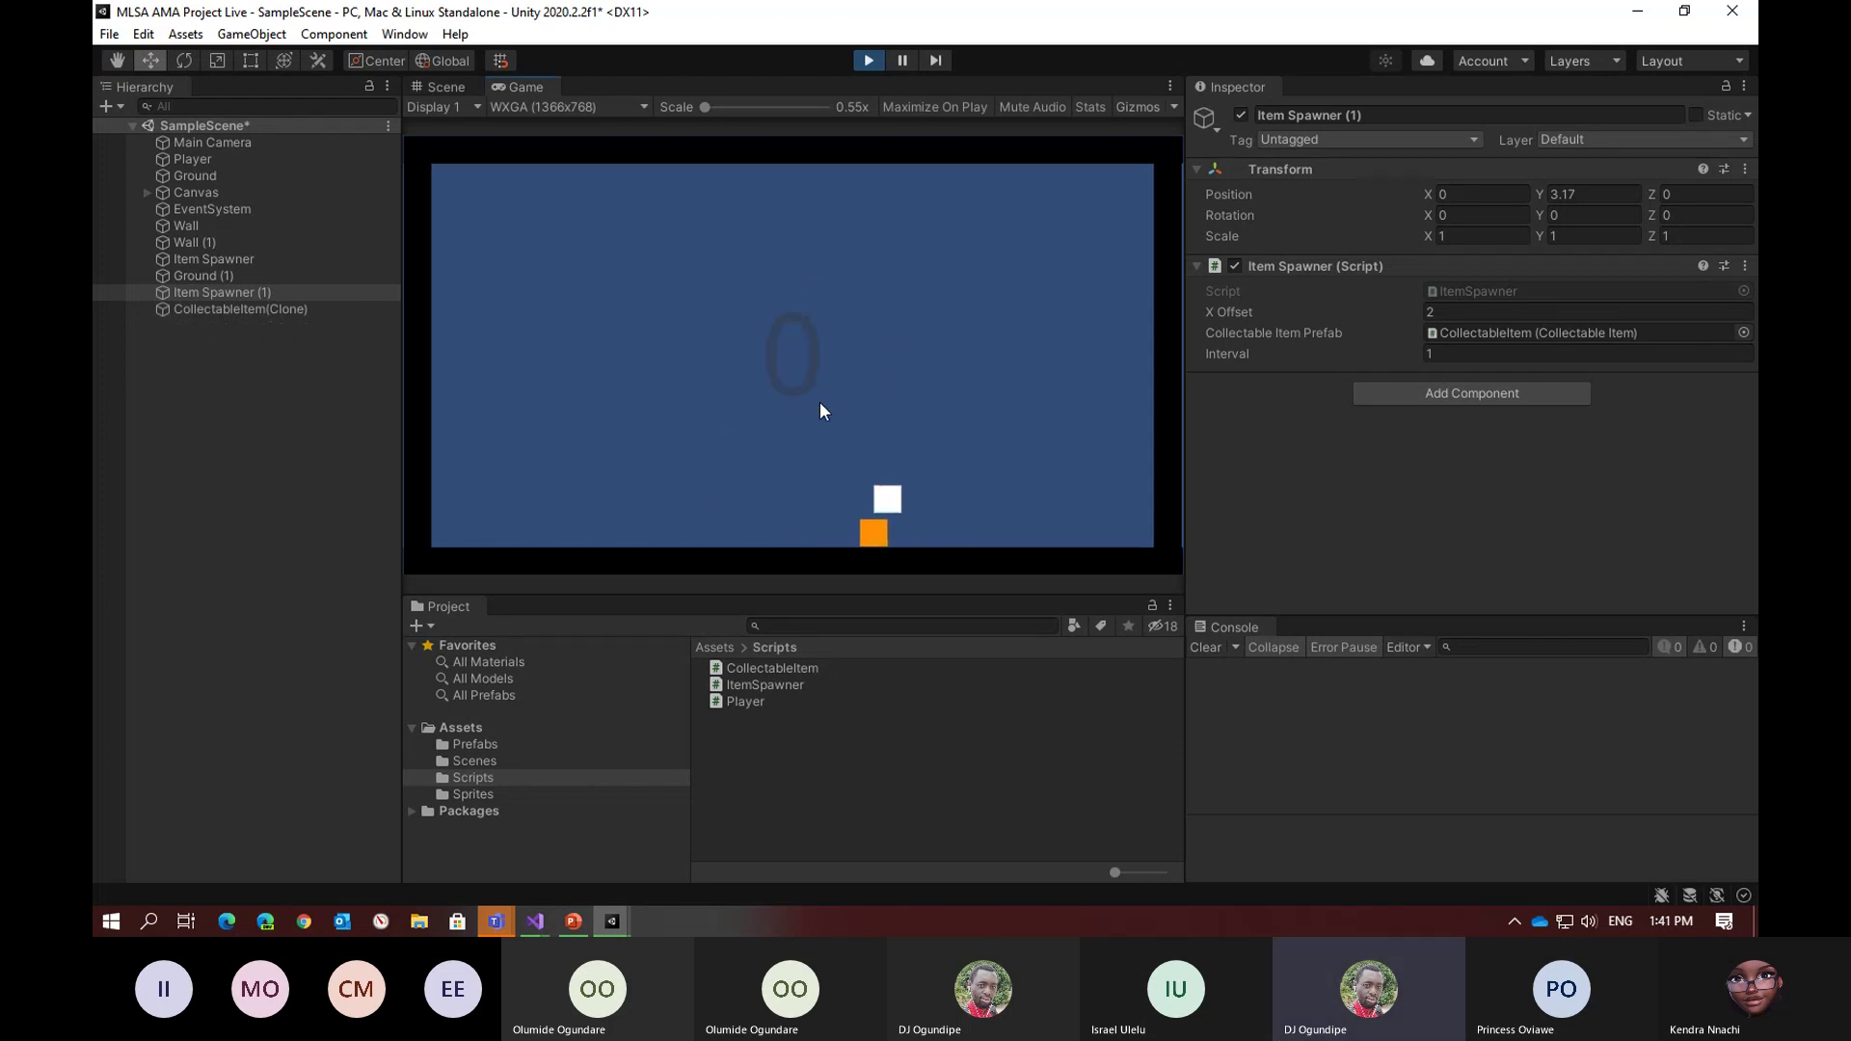
key(Right)
key(Left)
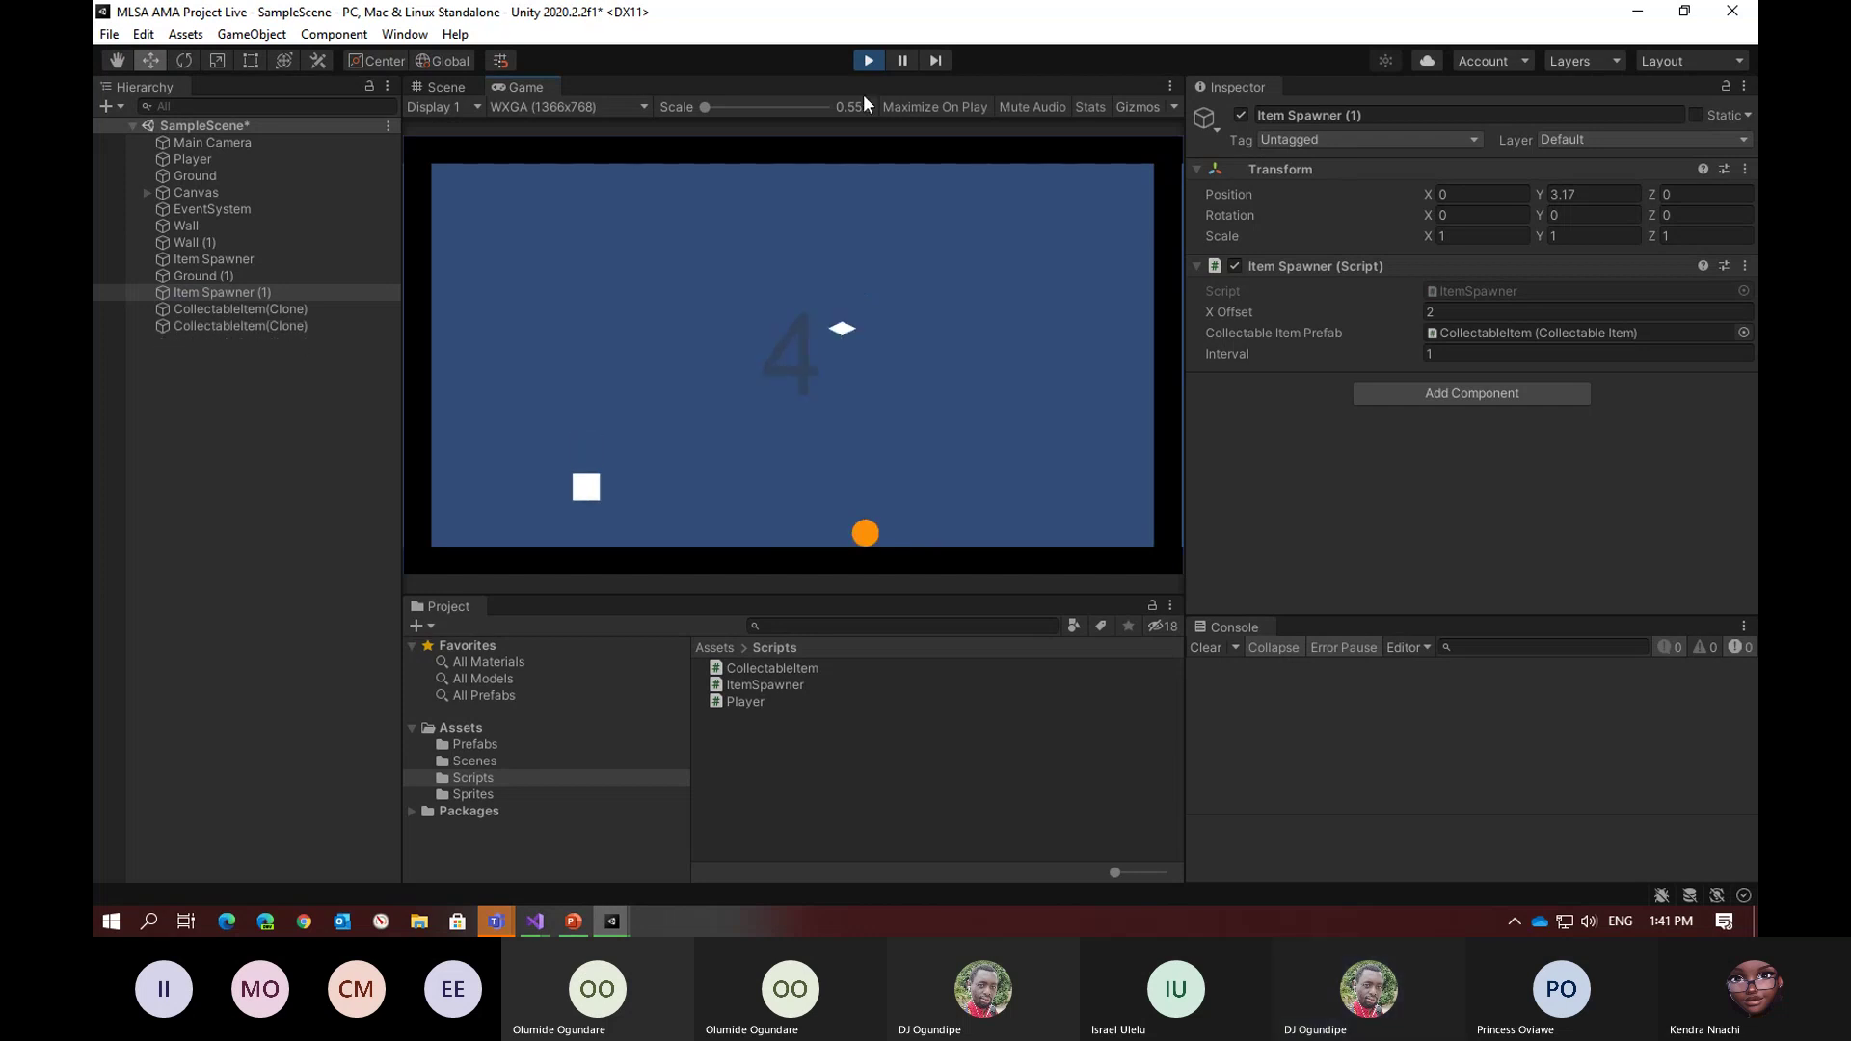
key(Left)
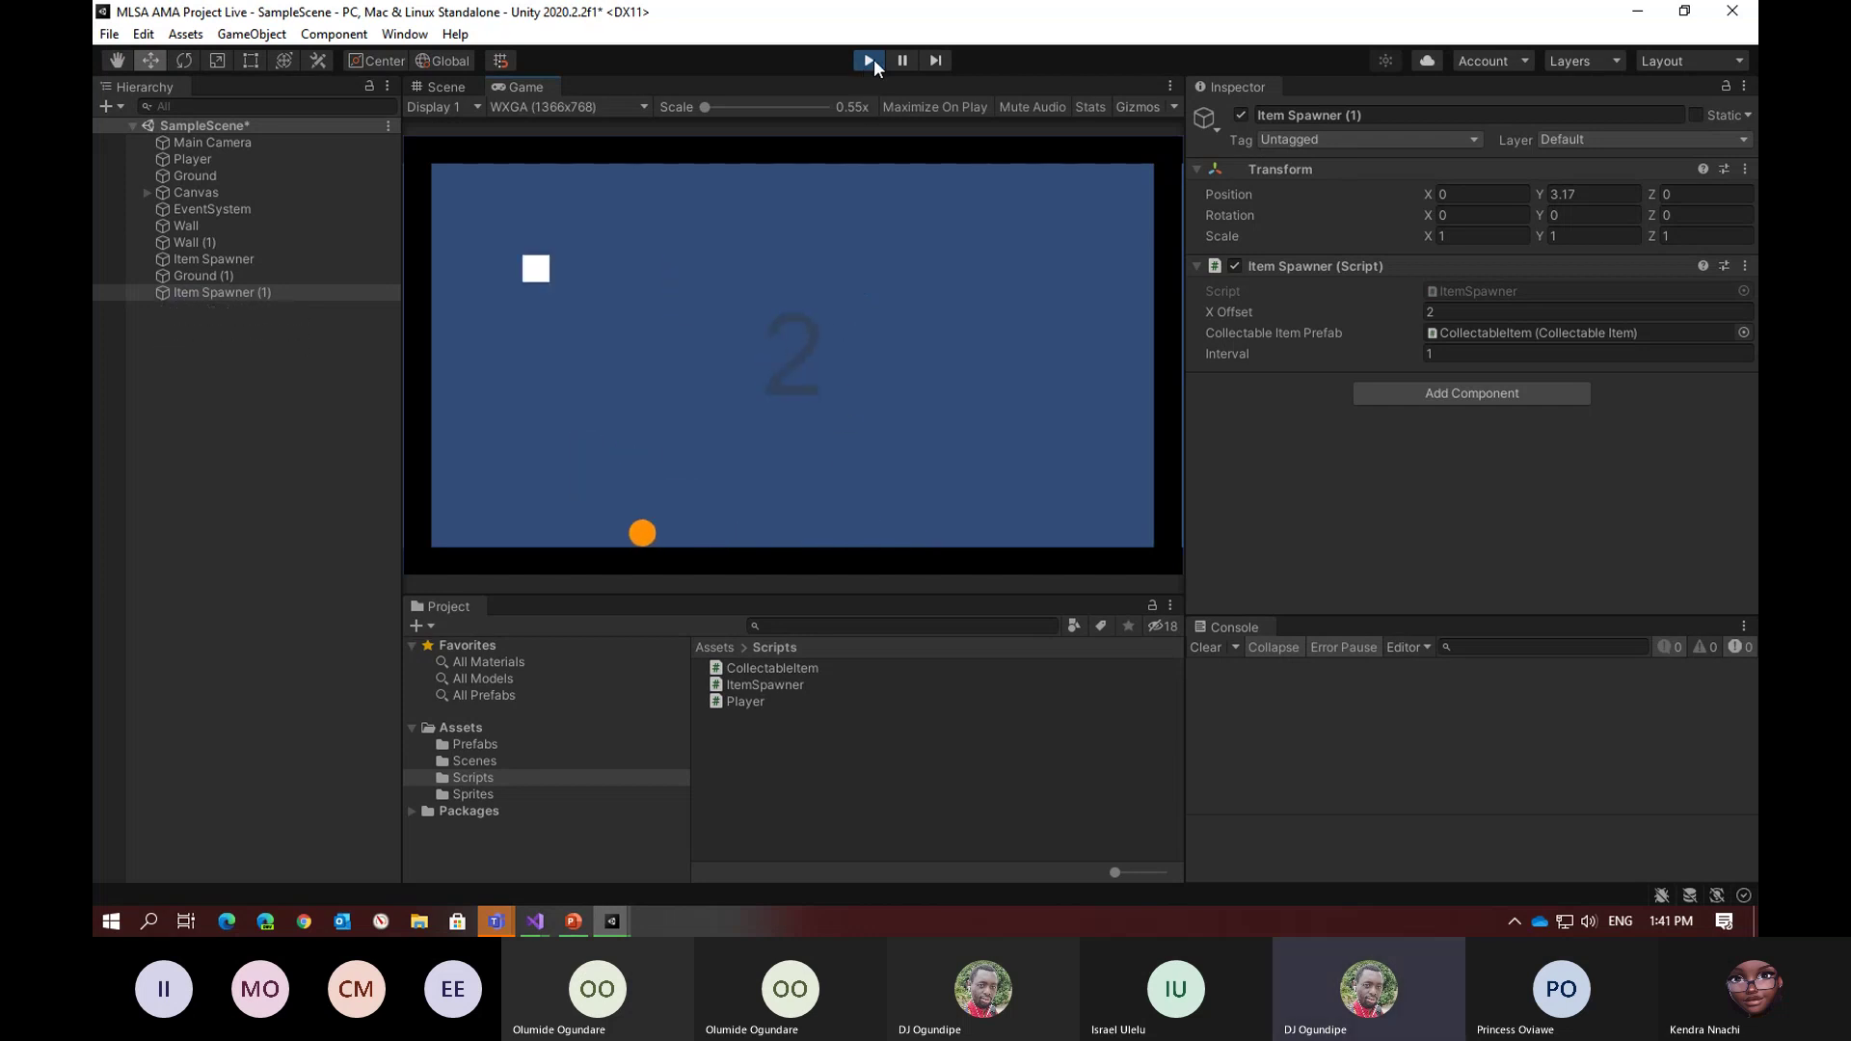
click(872, 60)
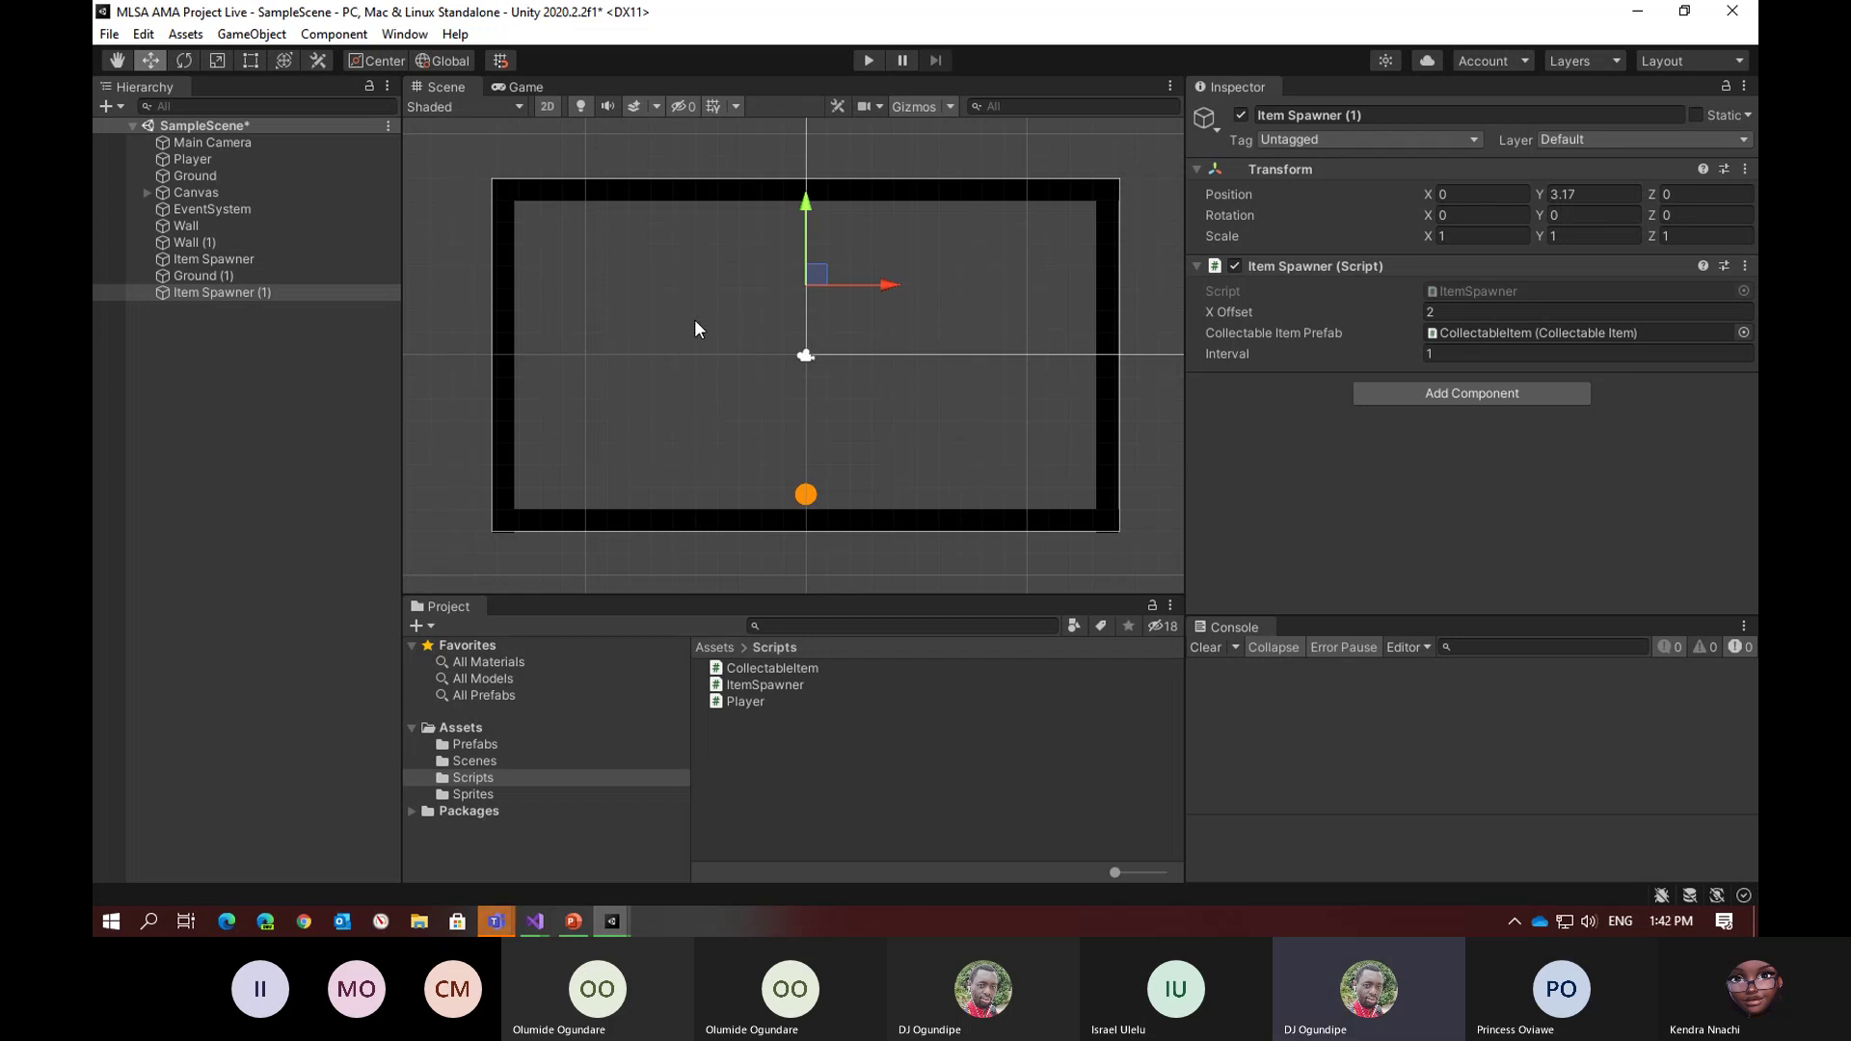
Delete the duplicated spawner and move the original Item Spawner up to about Y 4.45
click(234, 291)
click(229, 259)
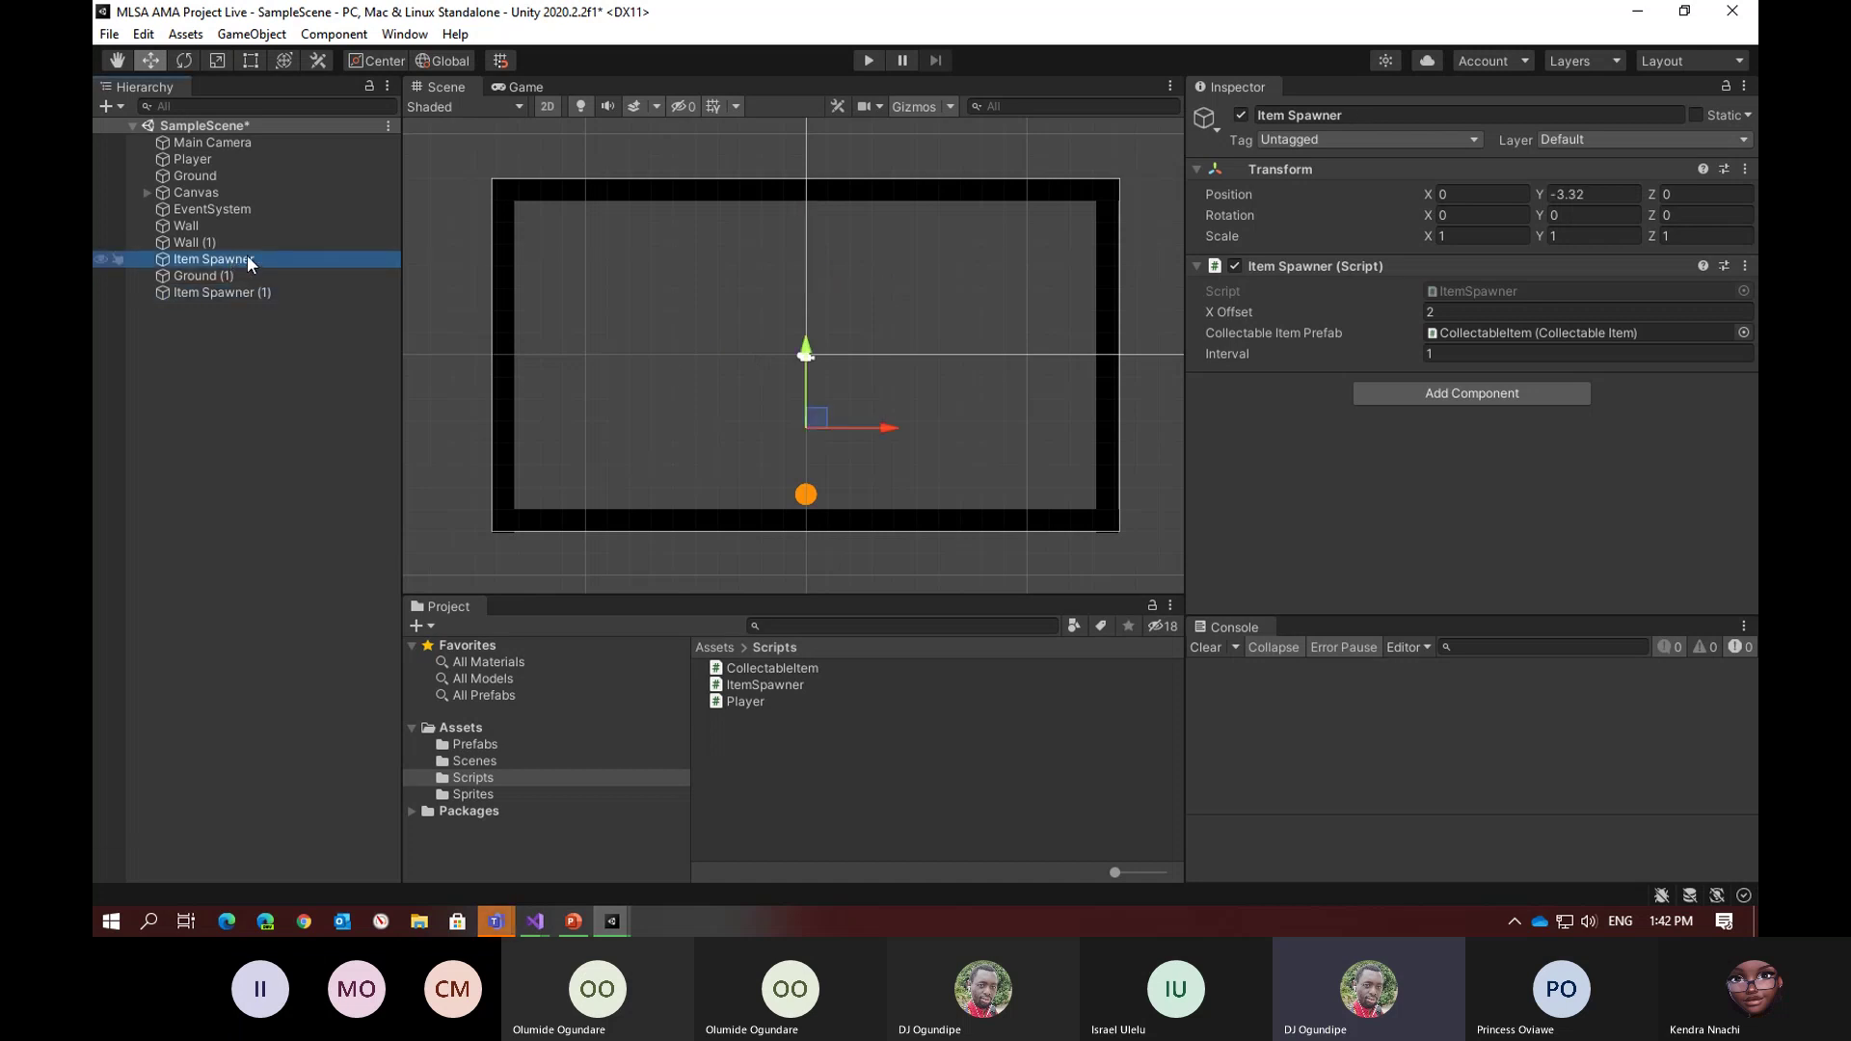
click(233, 291)
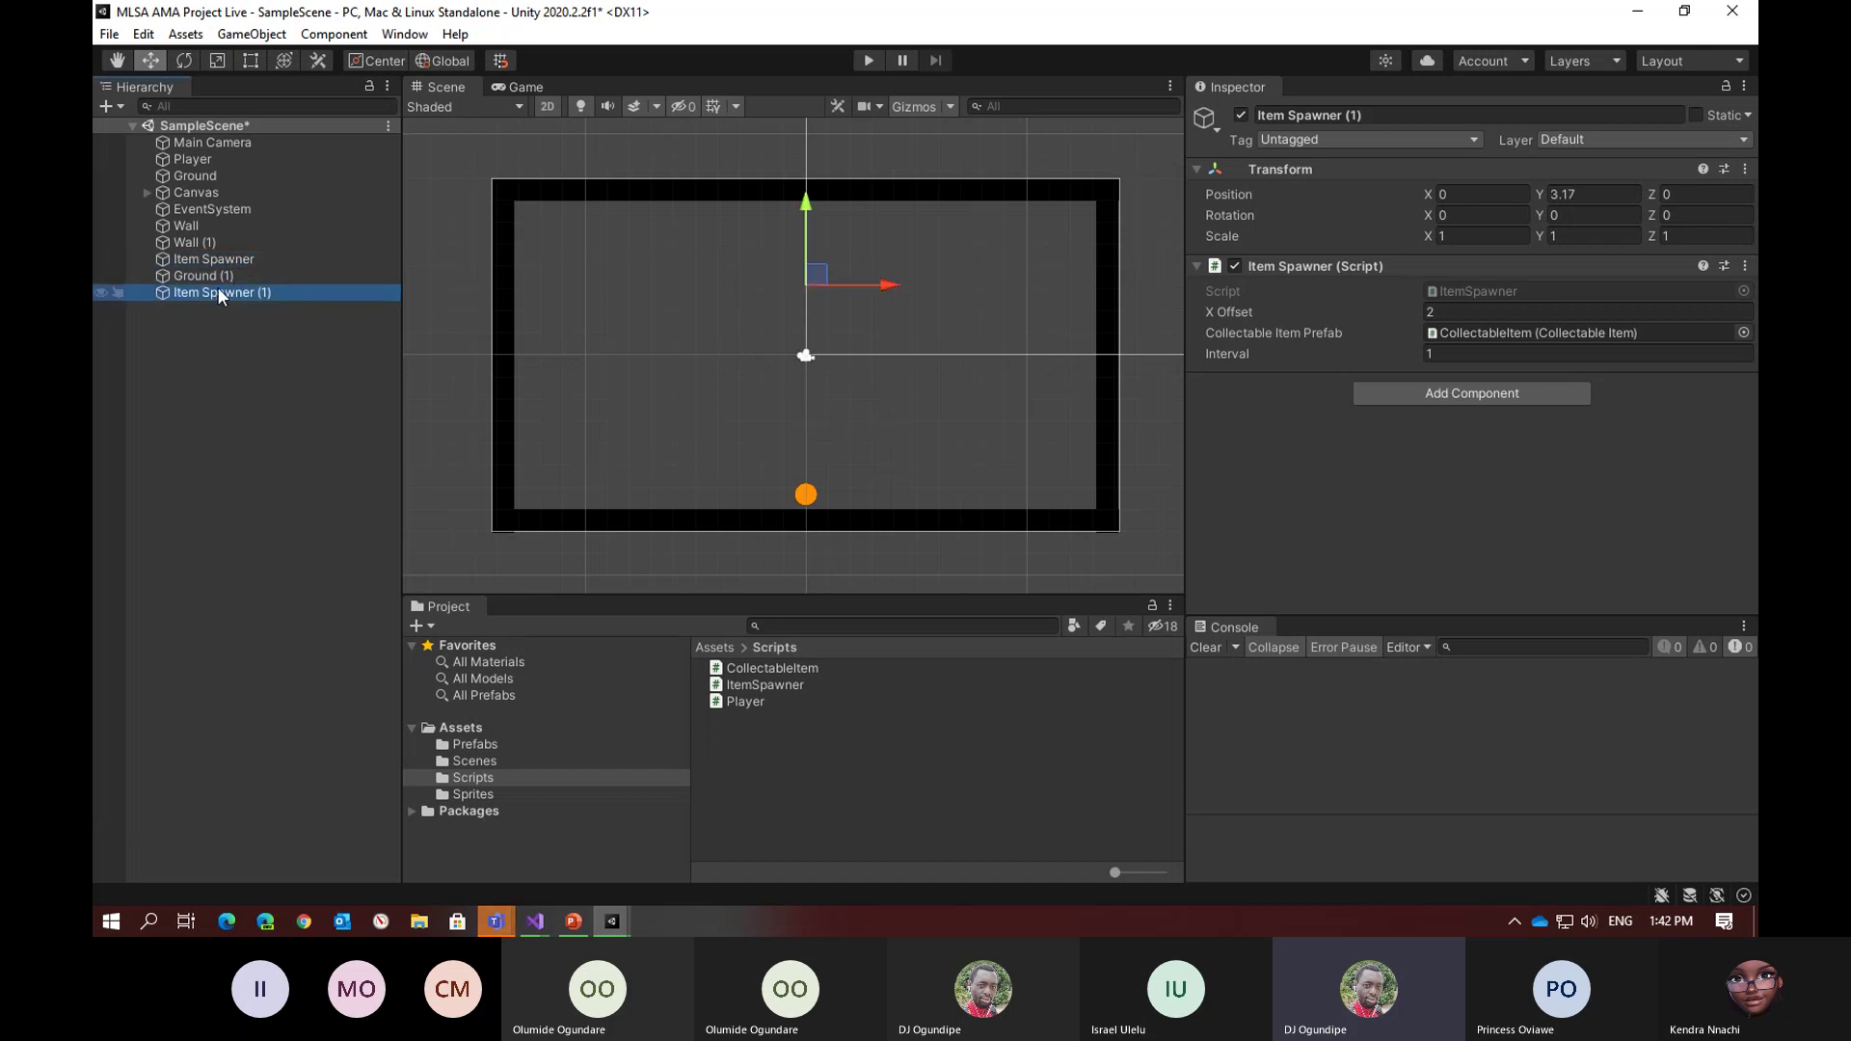
right_click(233, 289)
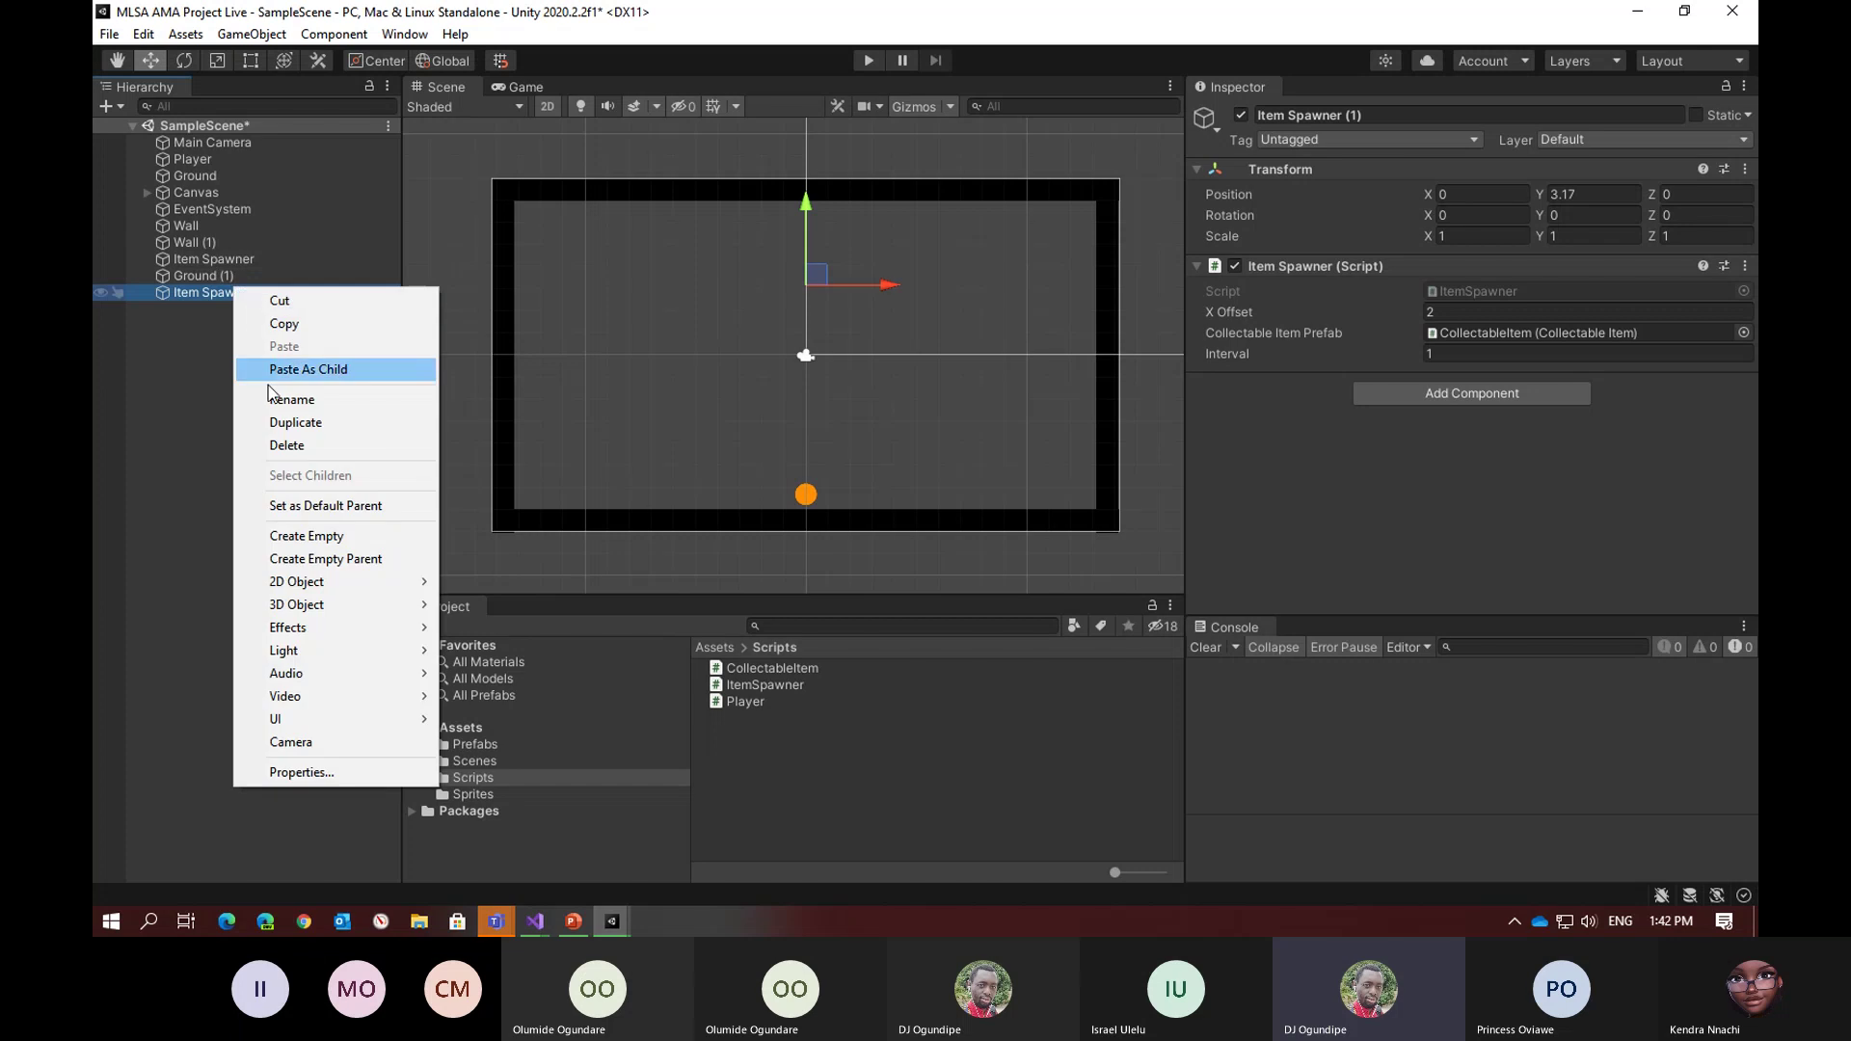
click(286, 444)
click(231, 260)
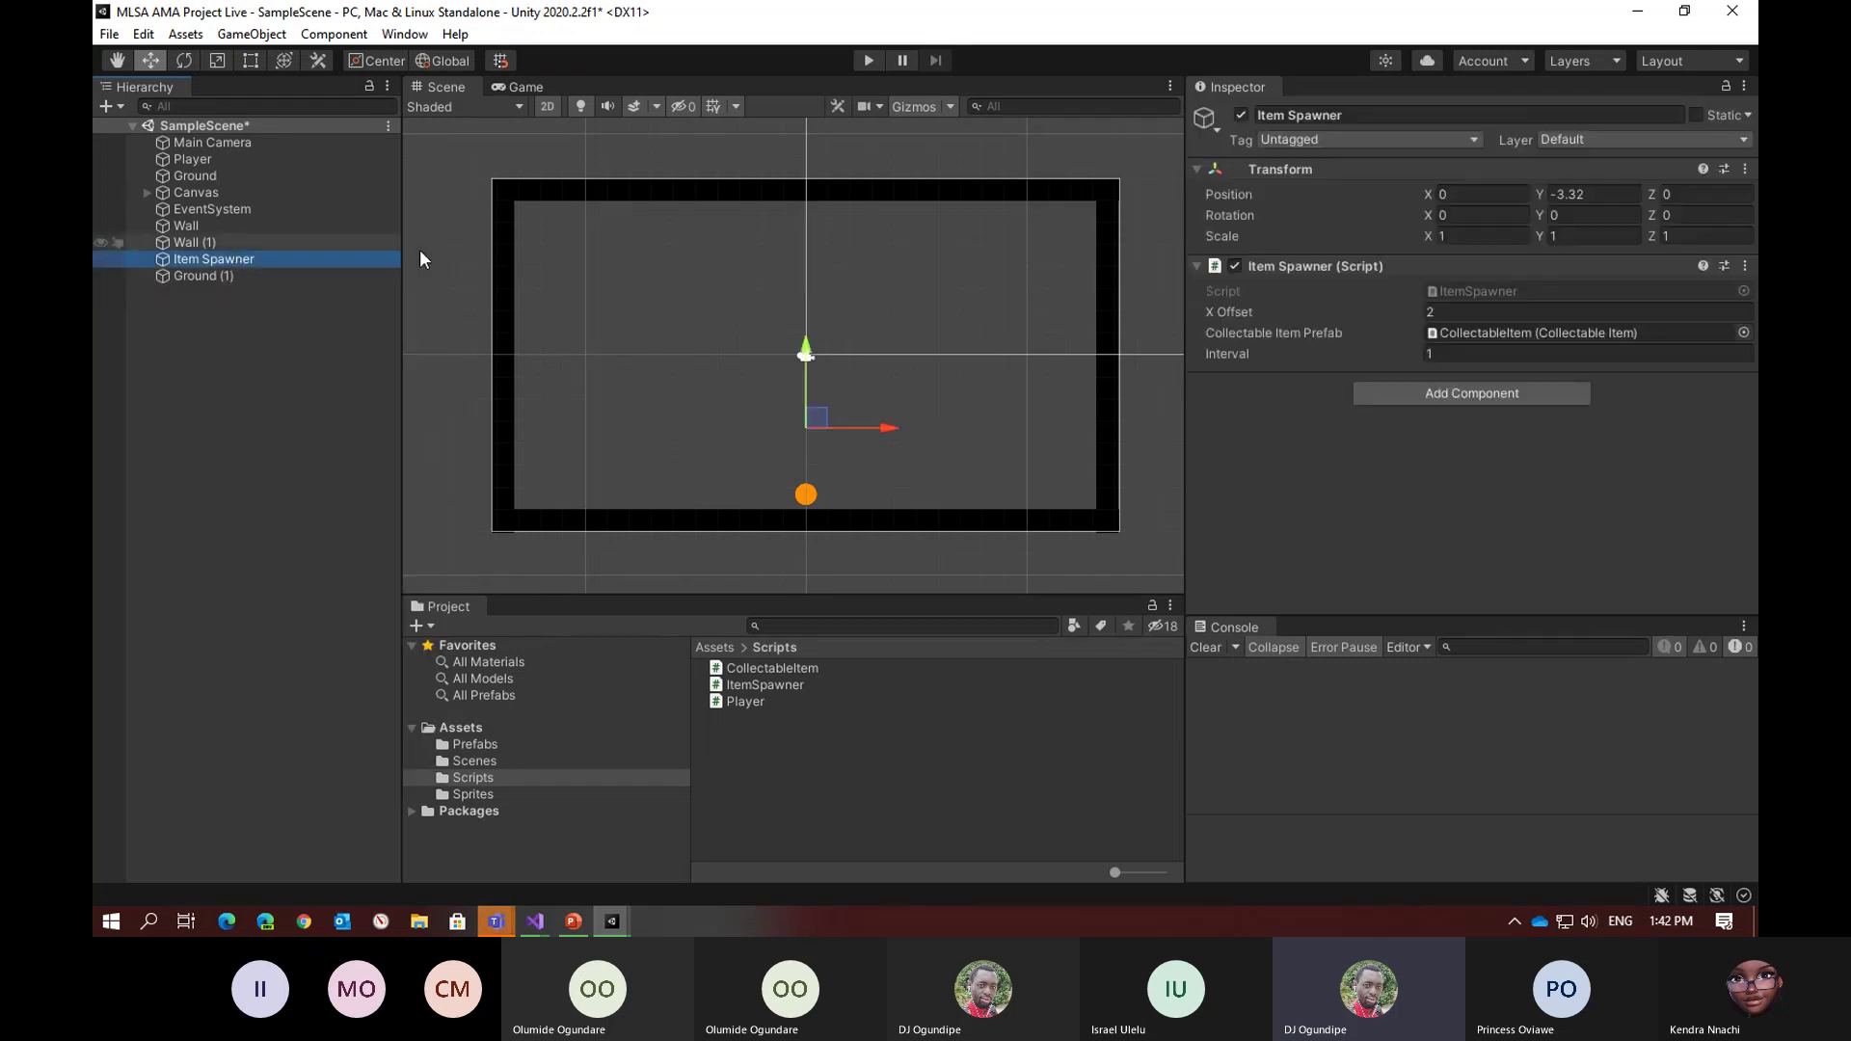
drag(806, 349, 815, 181)
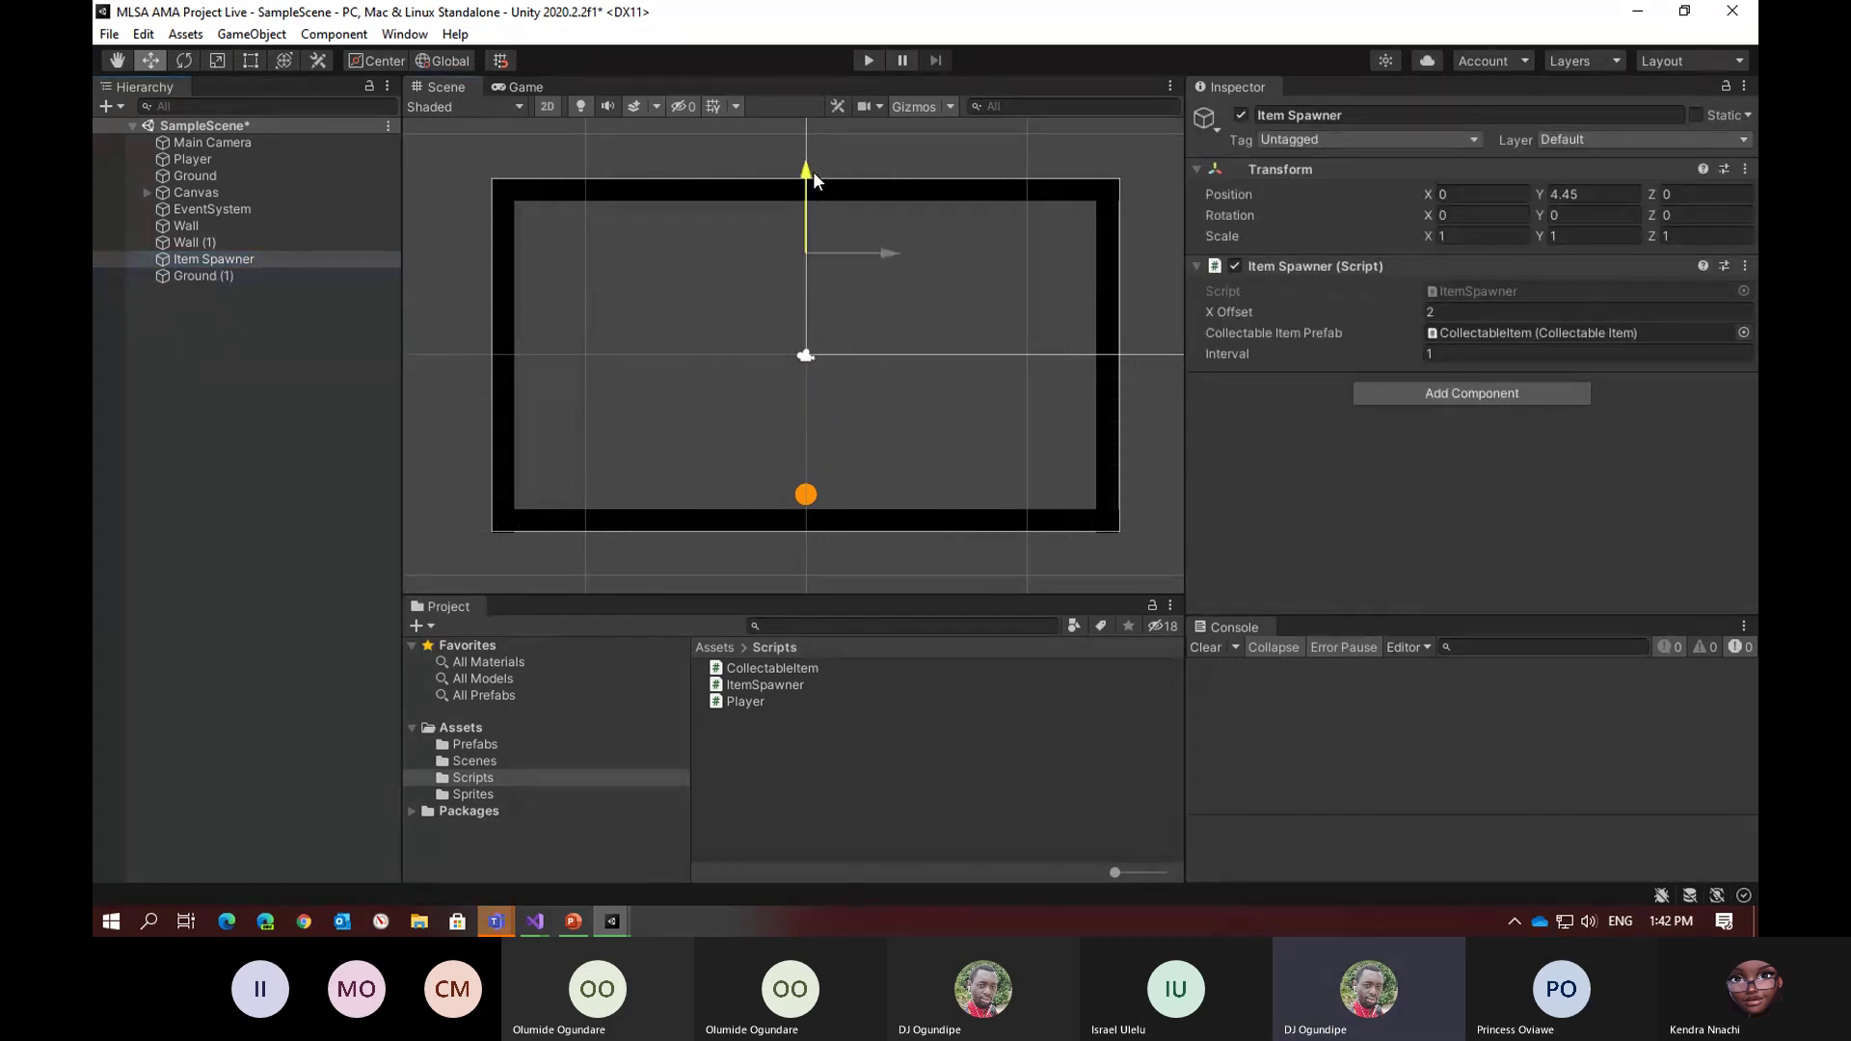
Open the ItemSpawner script and, after the _timer decrement in Update, start the statement transform.position = new Vector3()
double_click(764, 685)
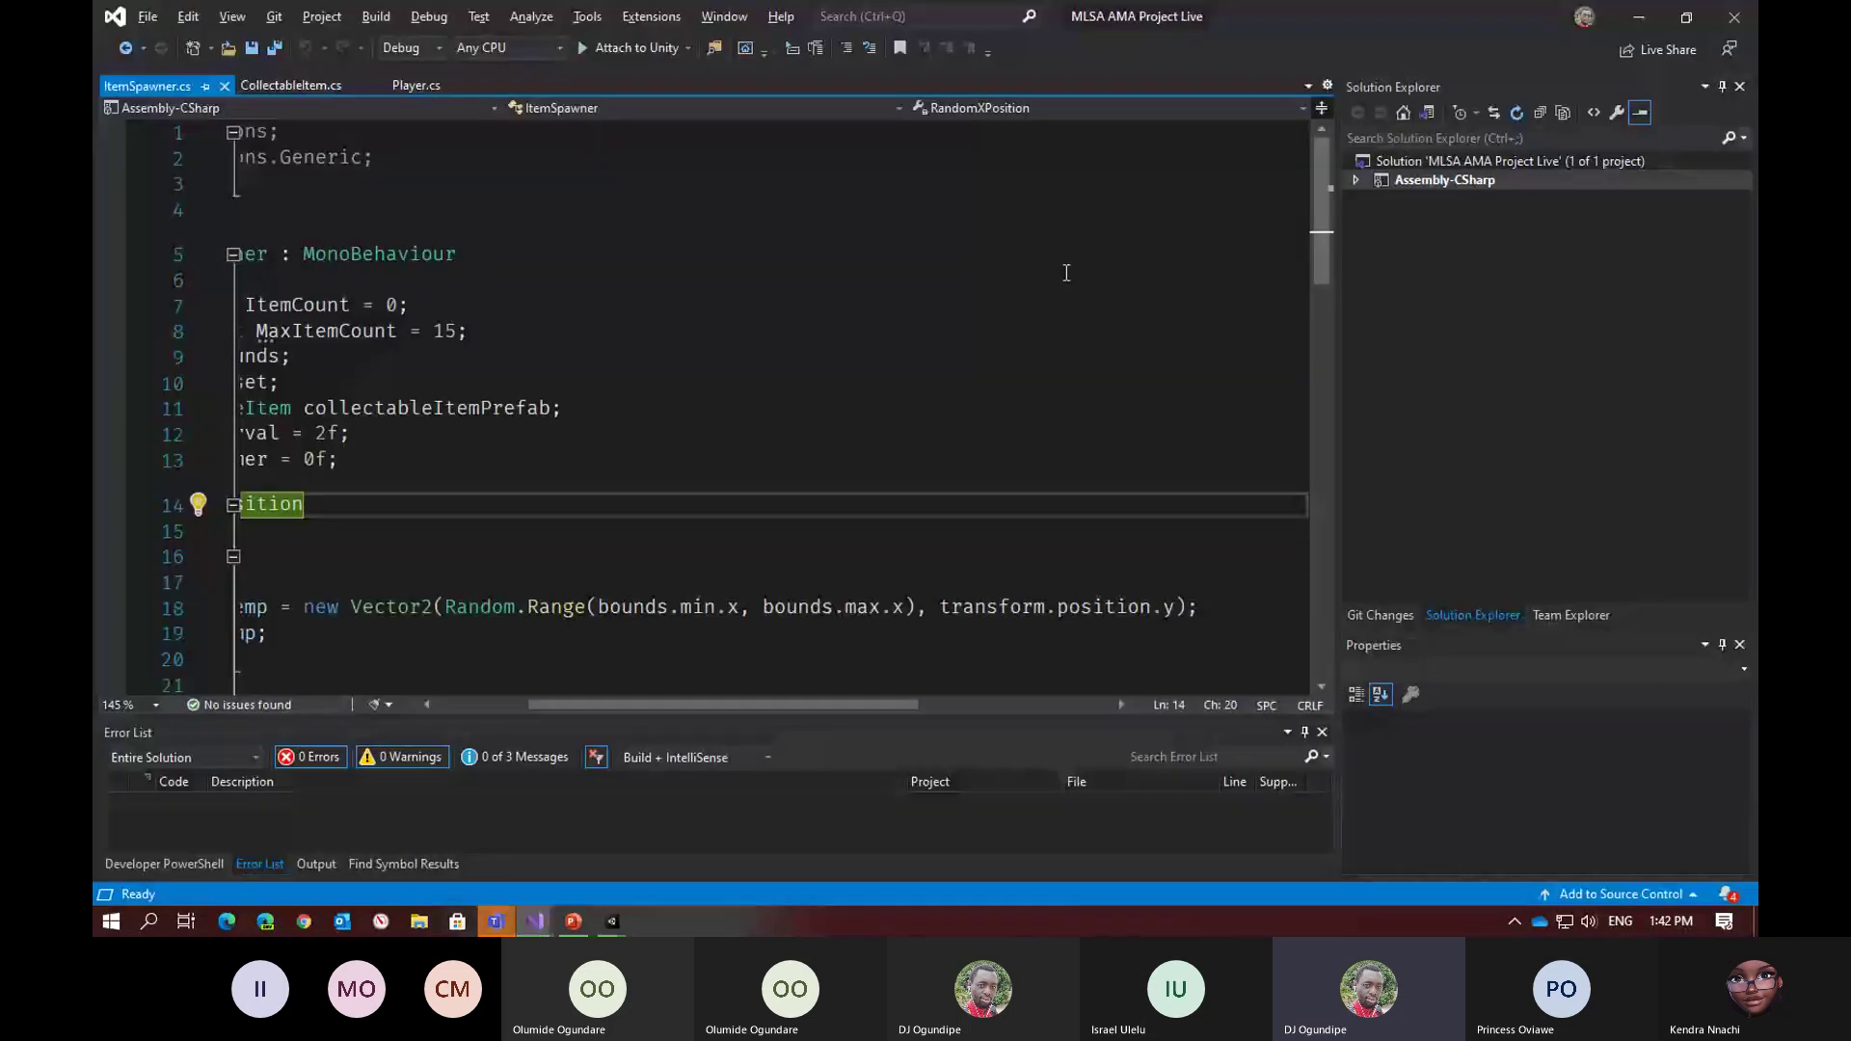
drag(700, 705, 535, 707)
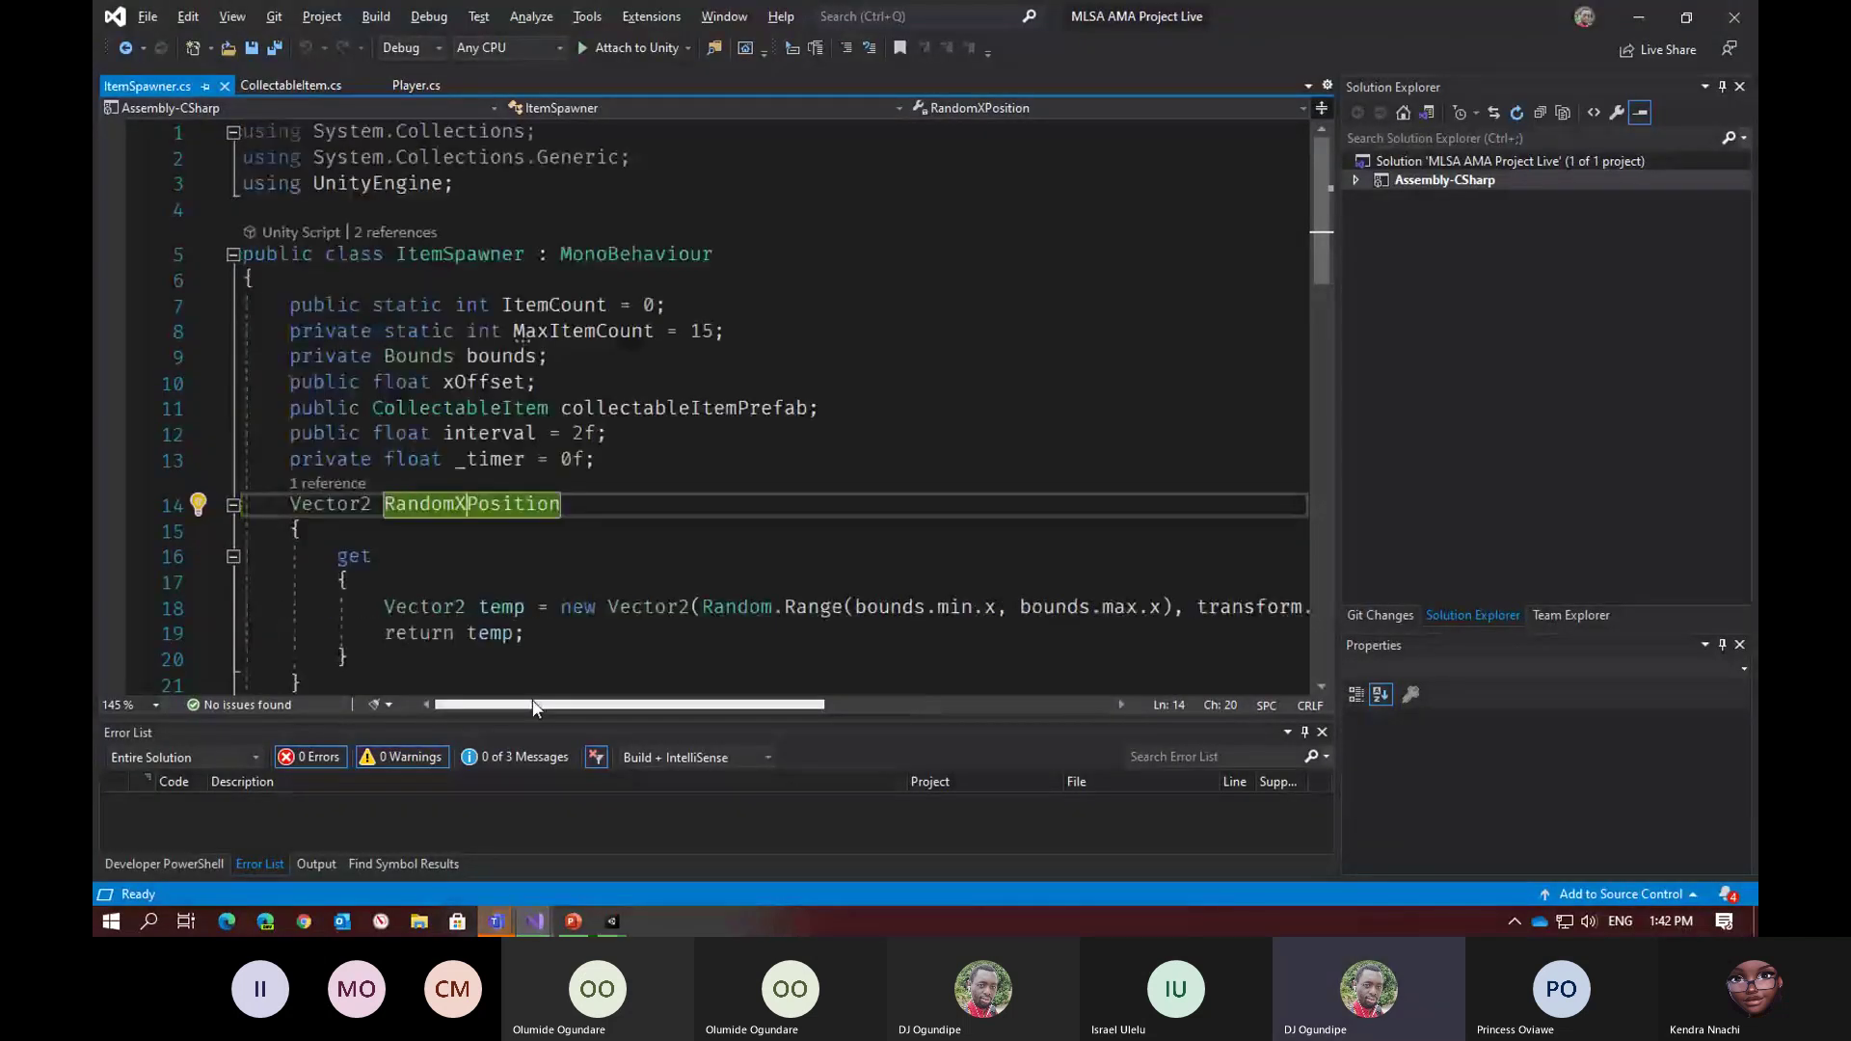
scroll(572, 609, down, 5)
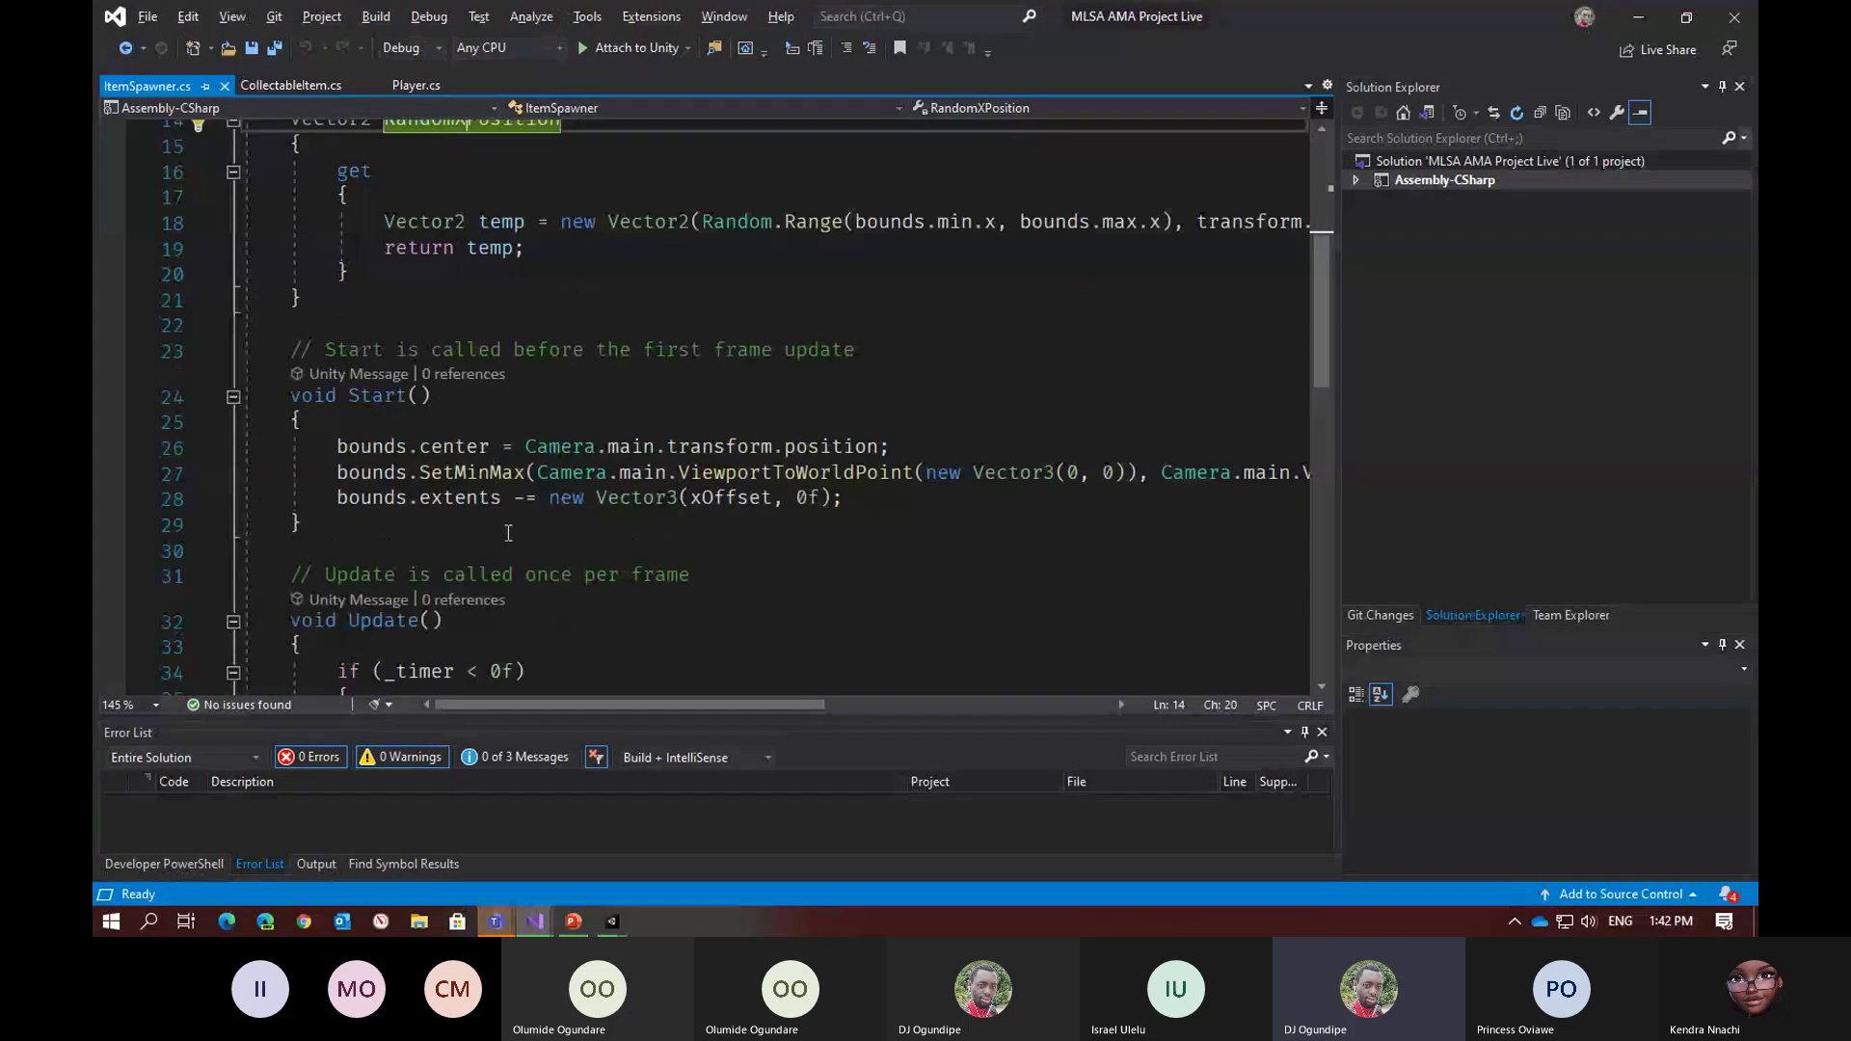
scroll(381, 596, down, 3)
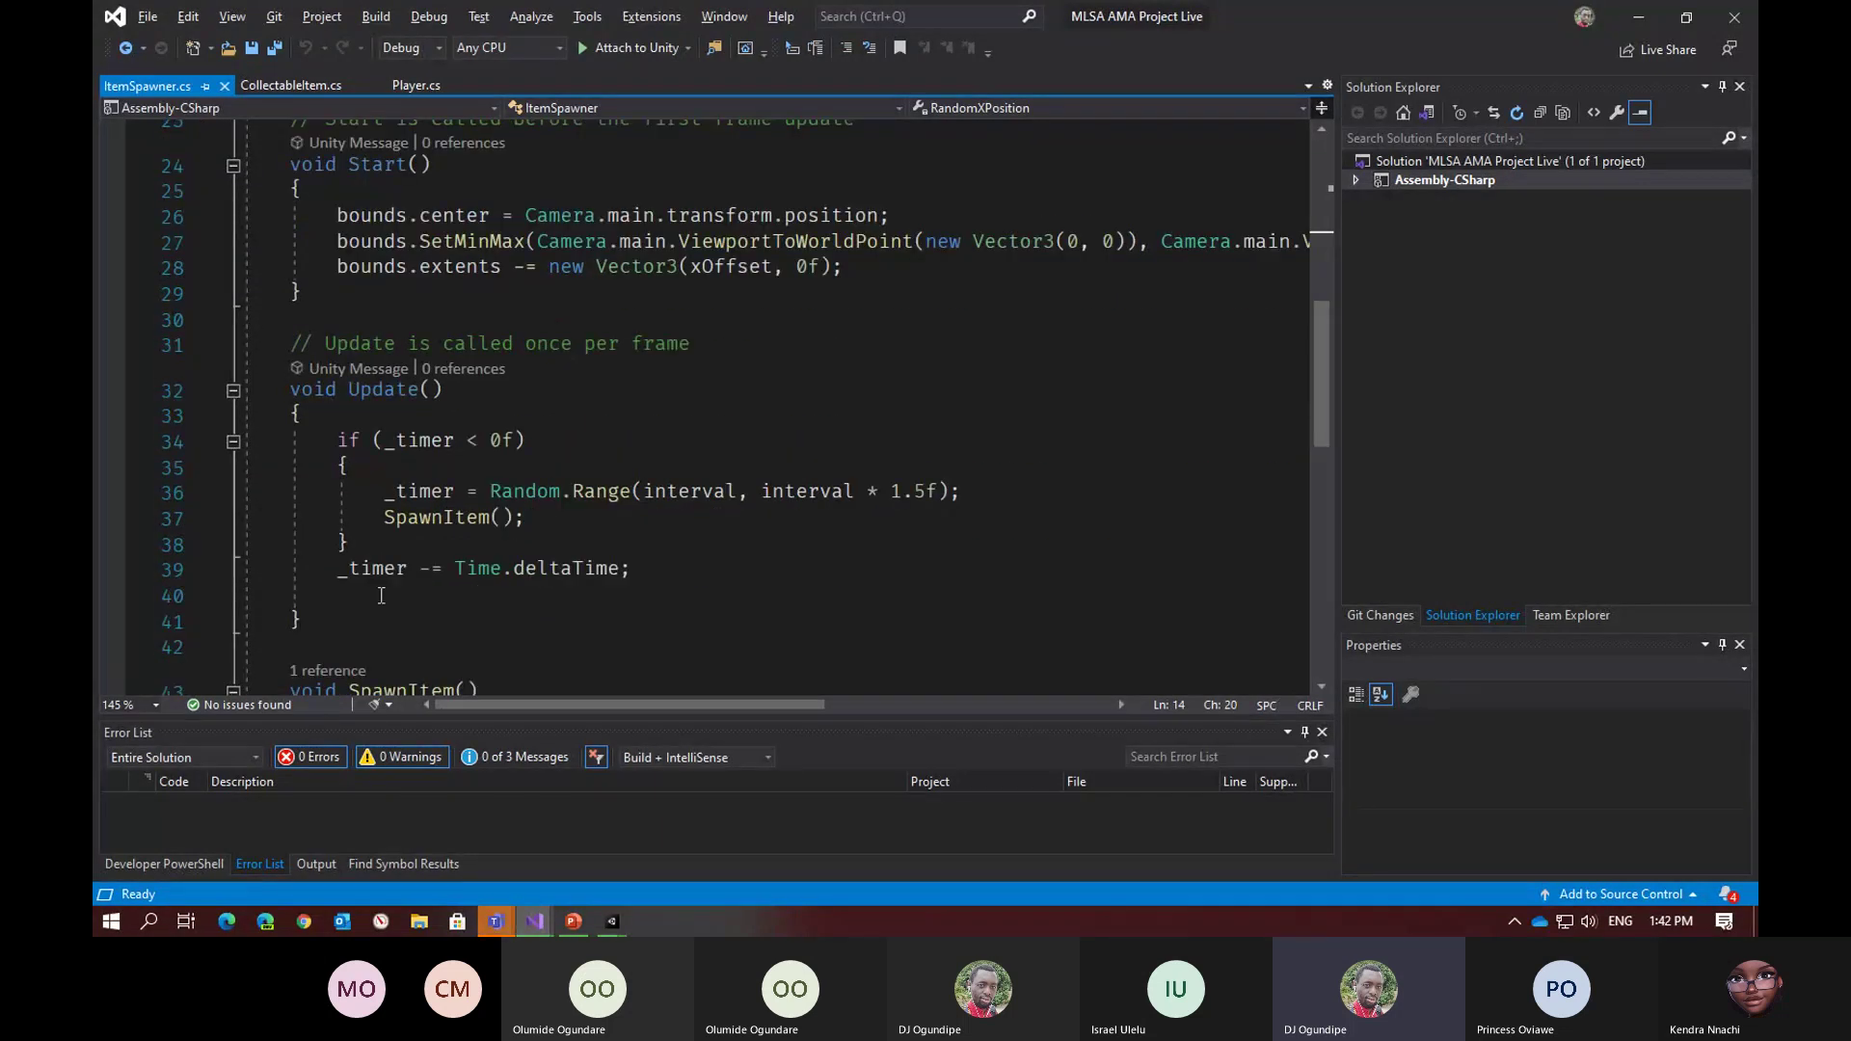
click(381, 596)
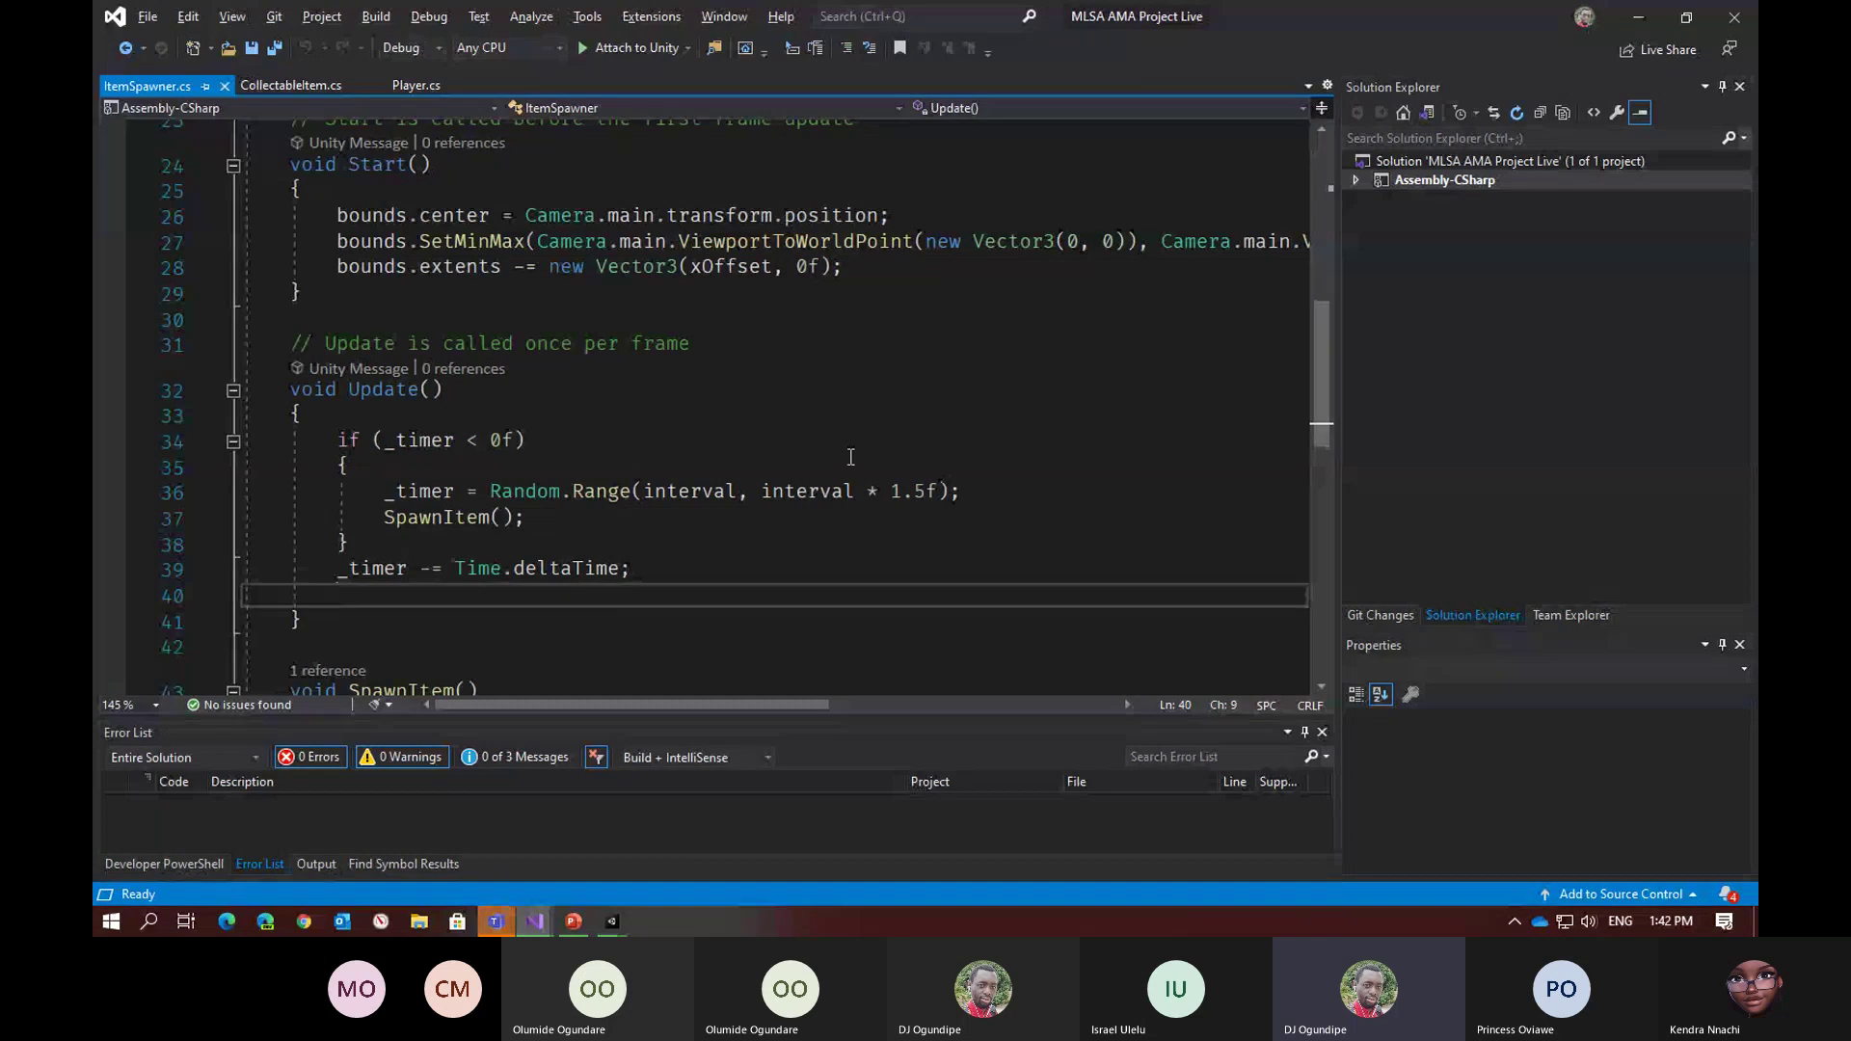
text(tra)
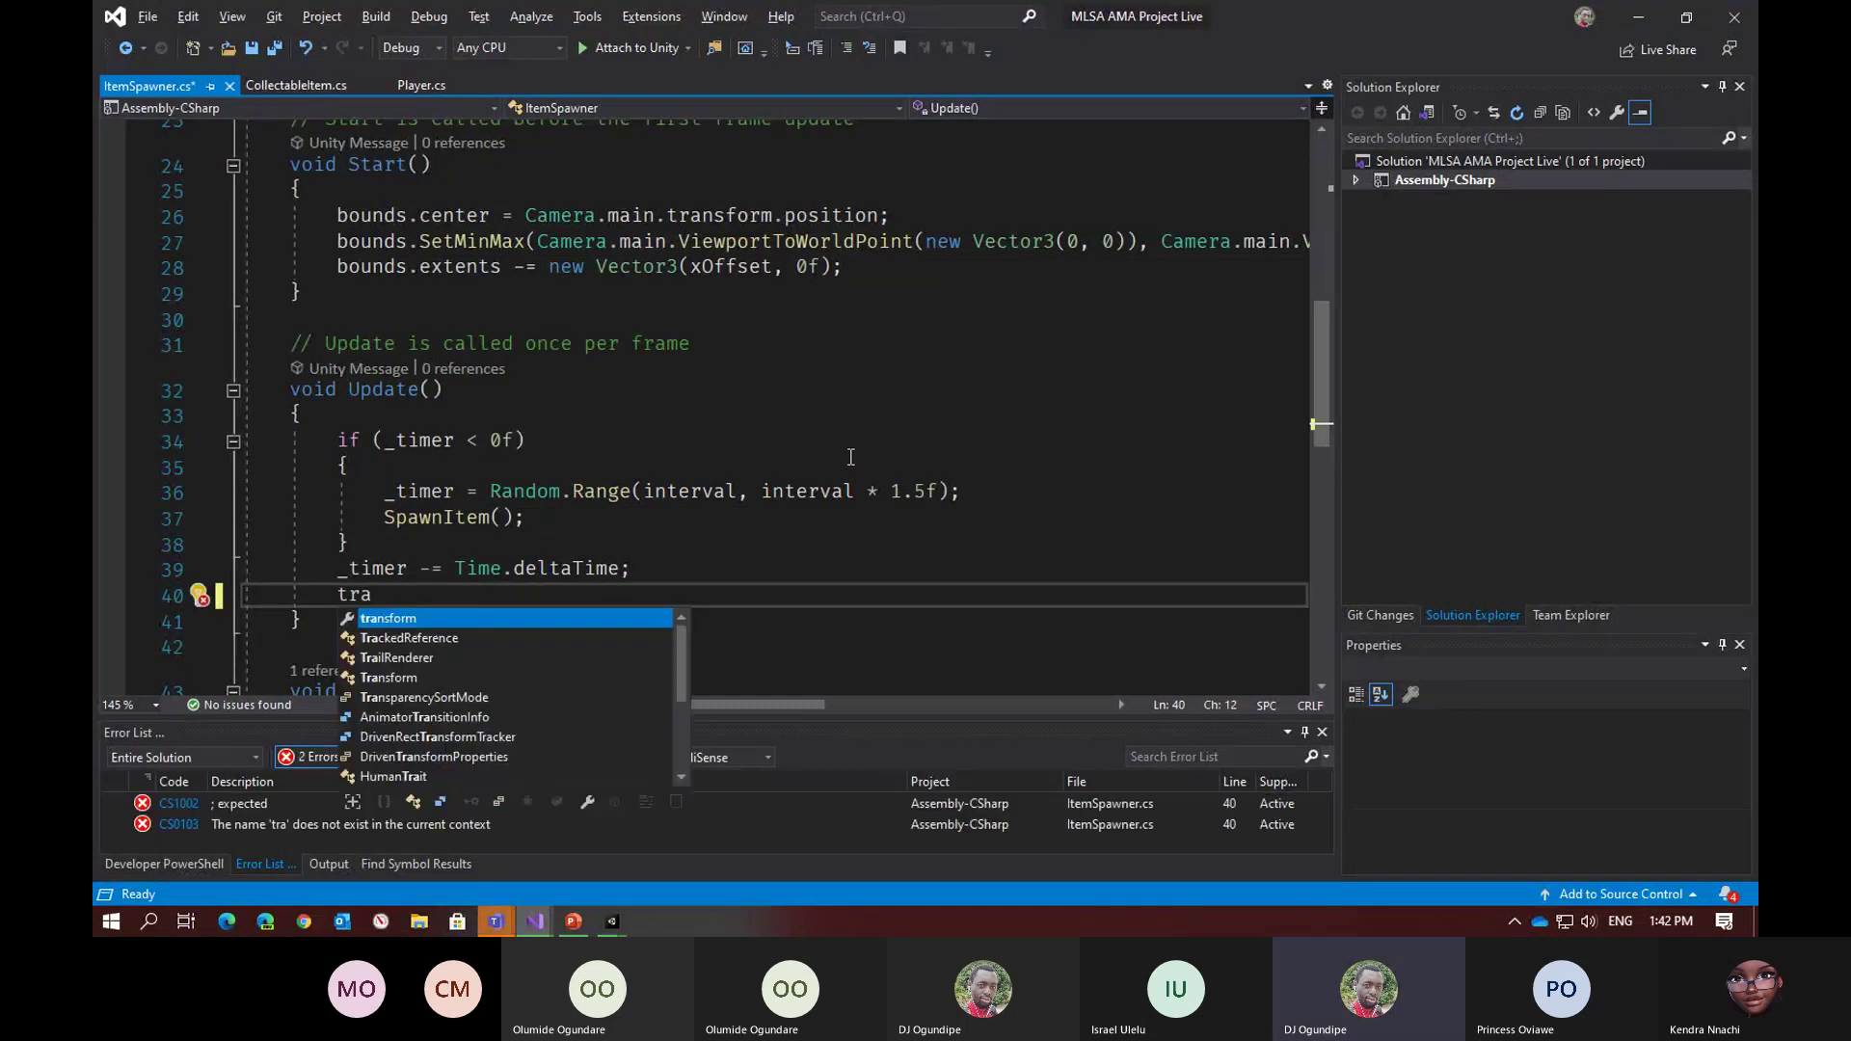
text(nsform.position =)
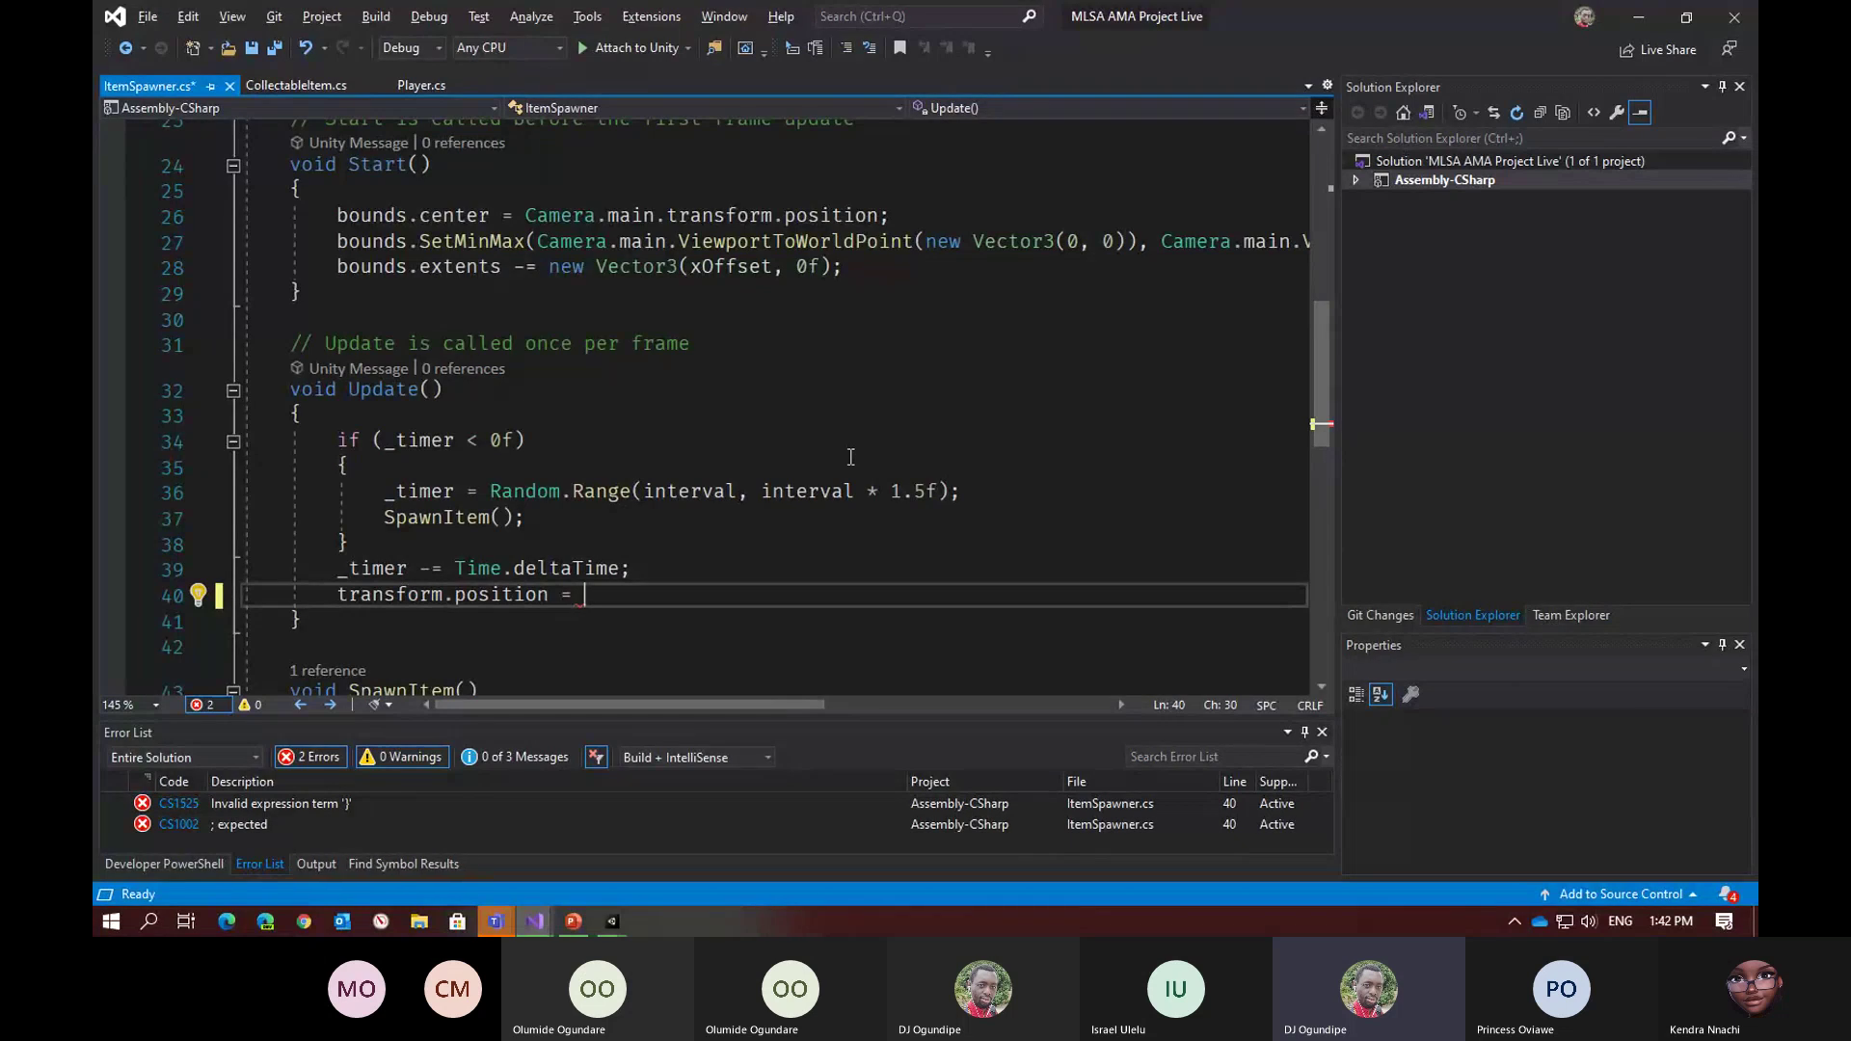
text(new Vector3()
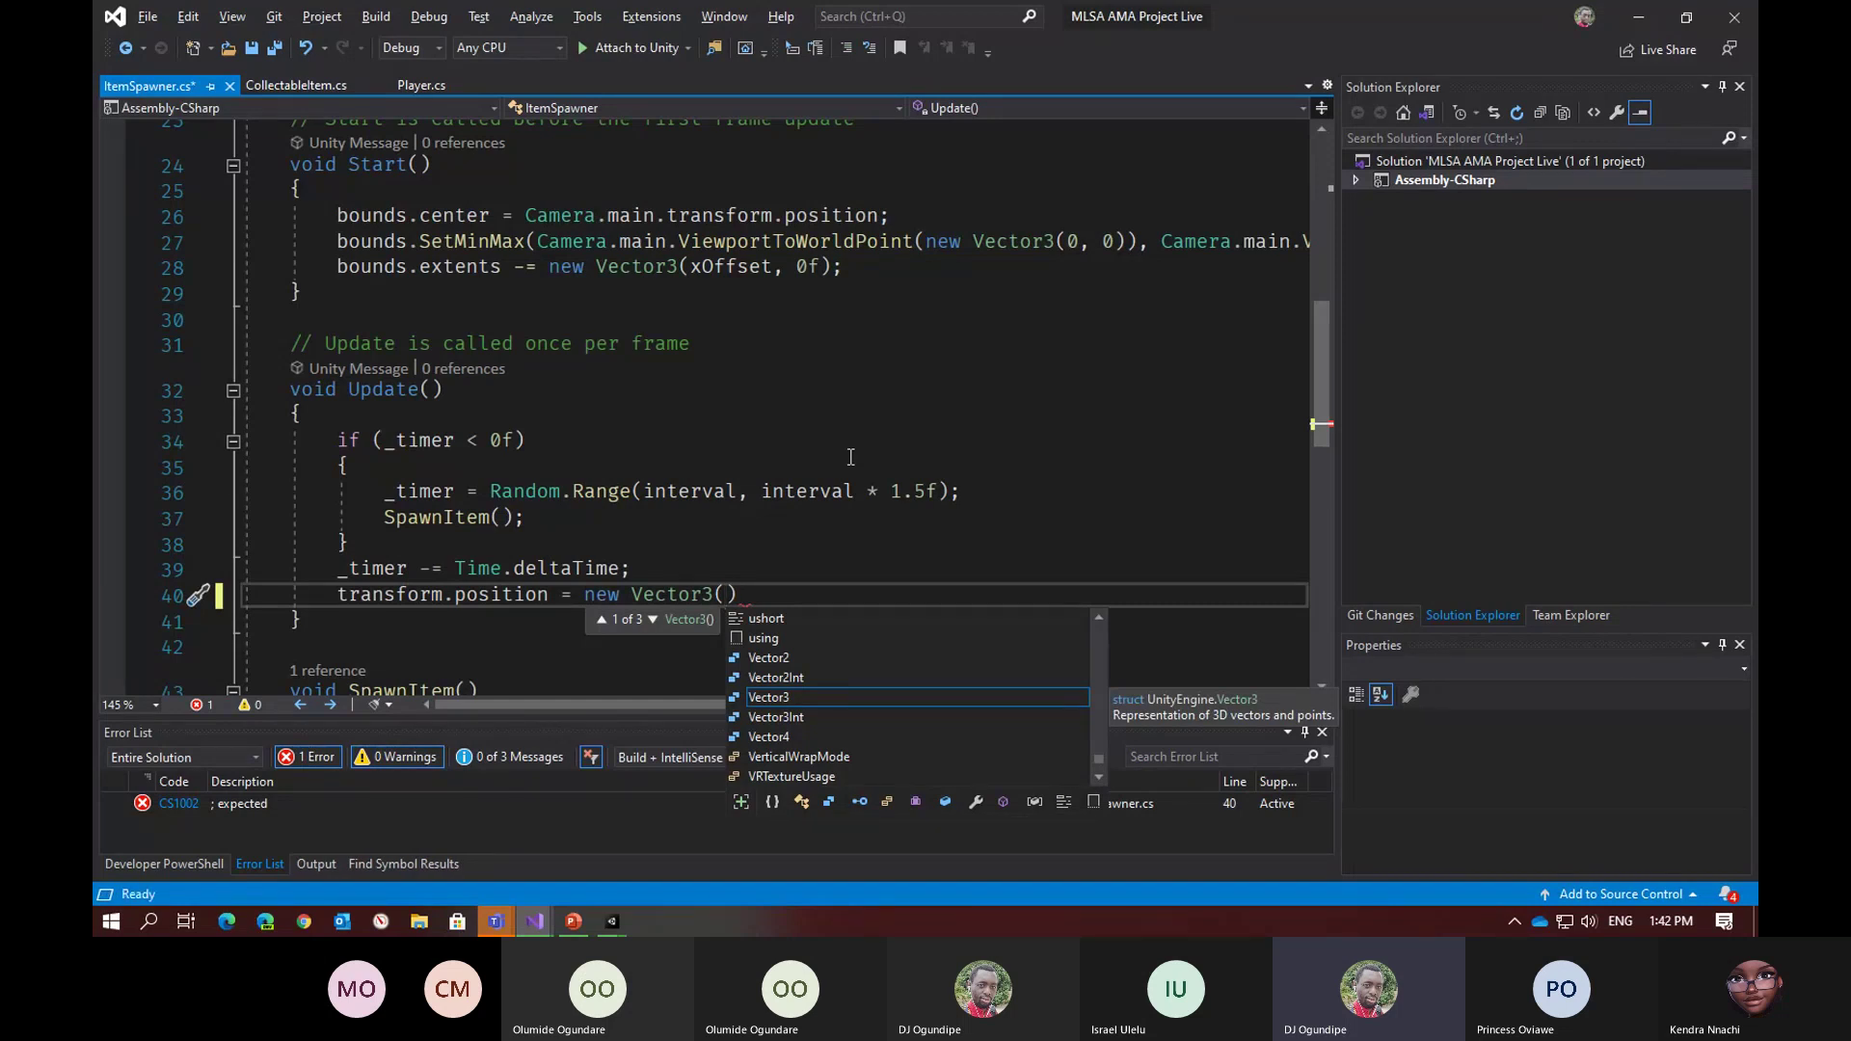
Fill the new Vector3 in Update with transform.position.x and the start of the second argument, transform.position.y -
text(transform)
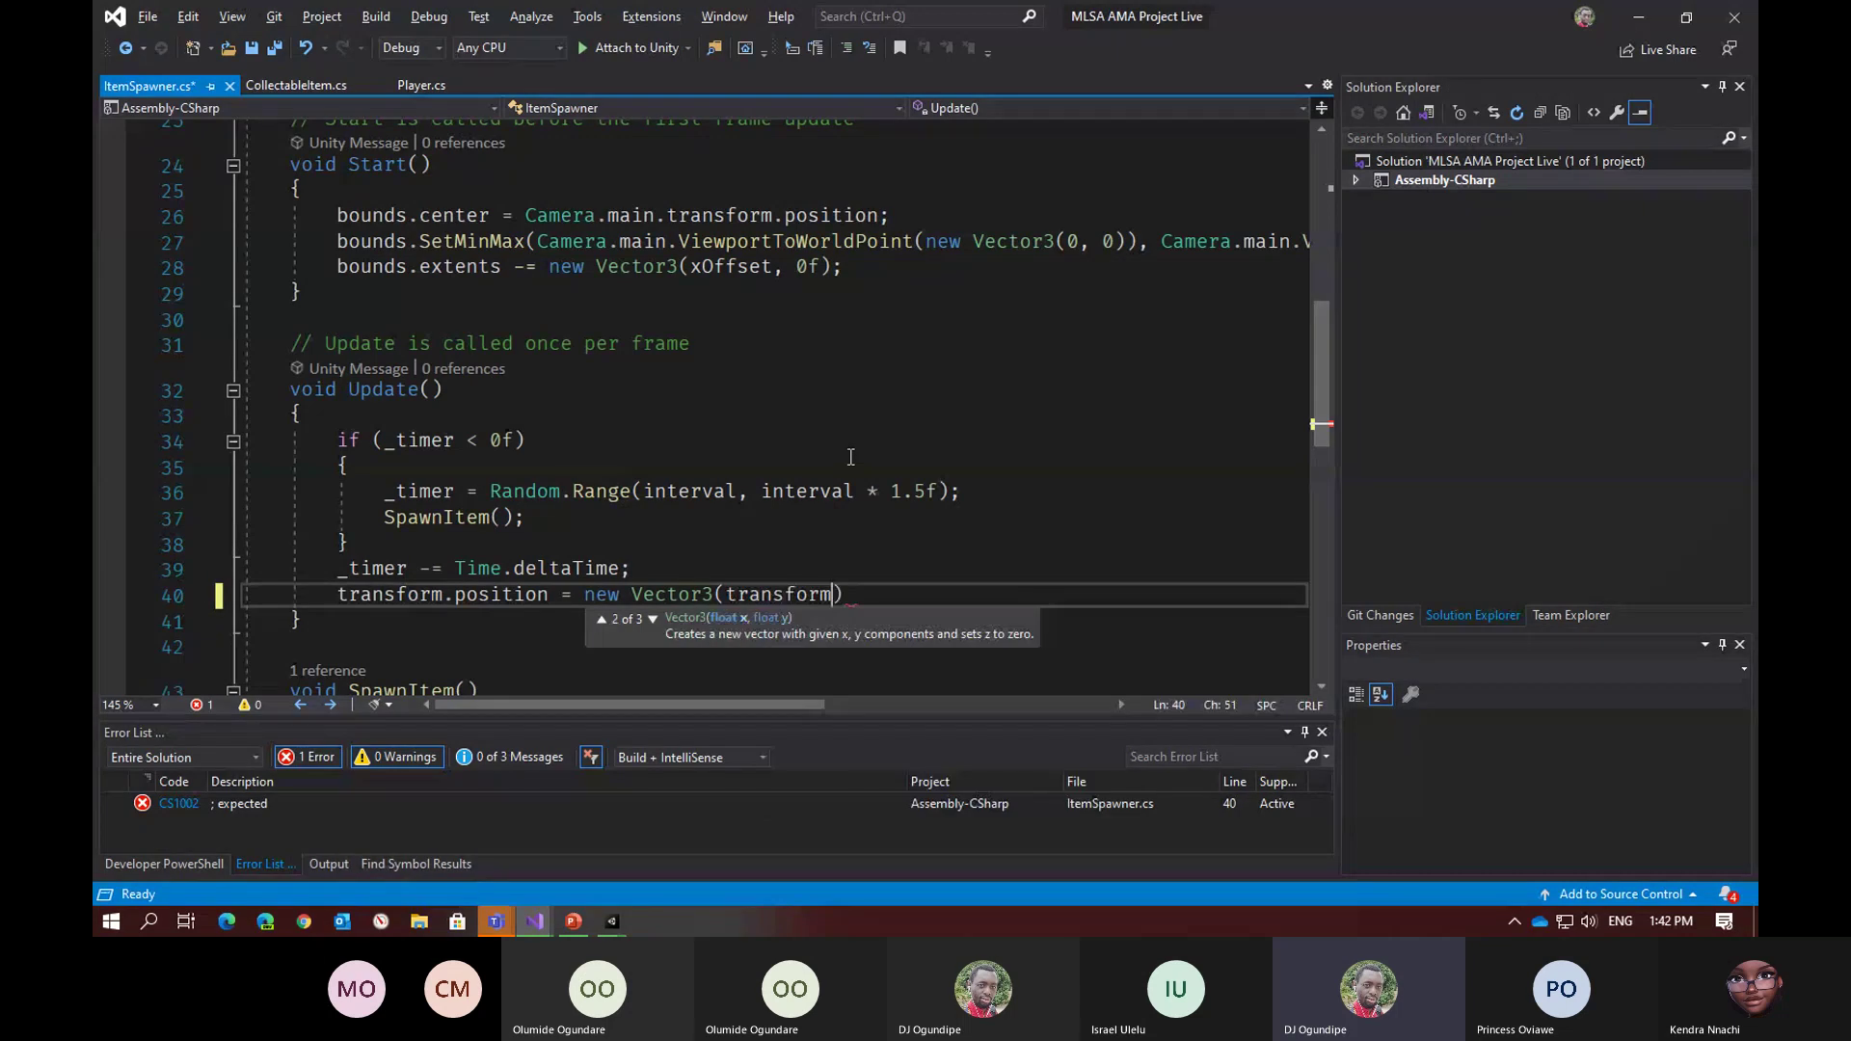
text(.position.x)
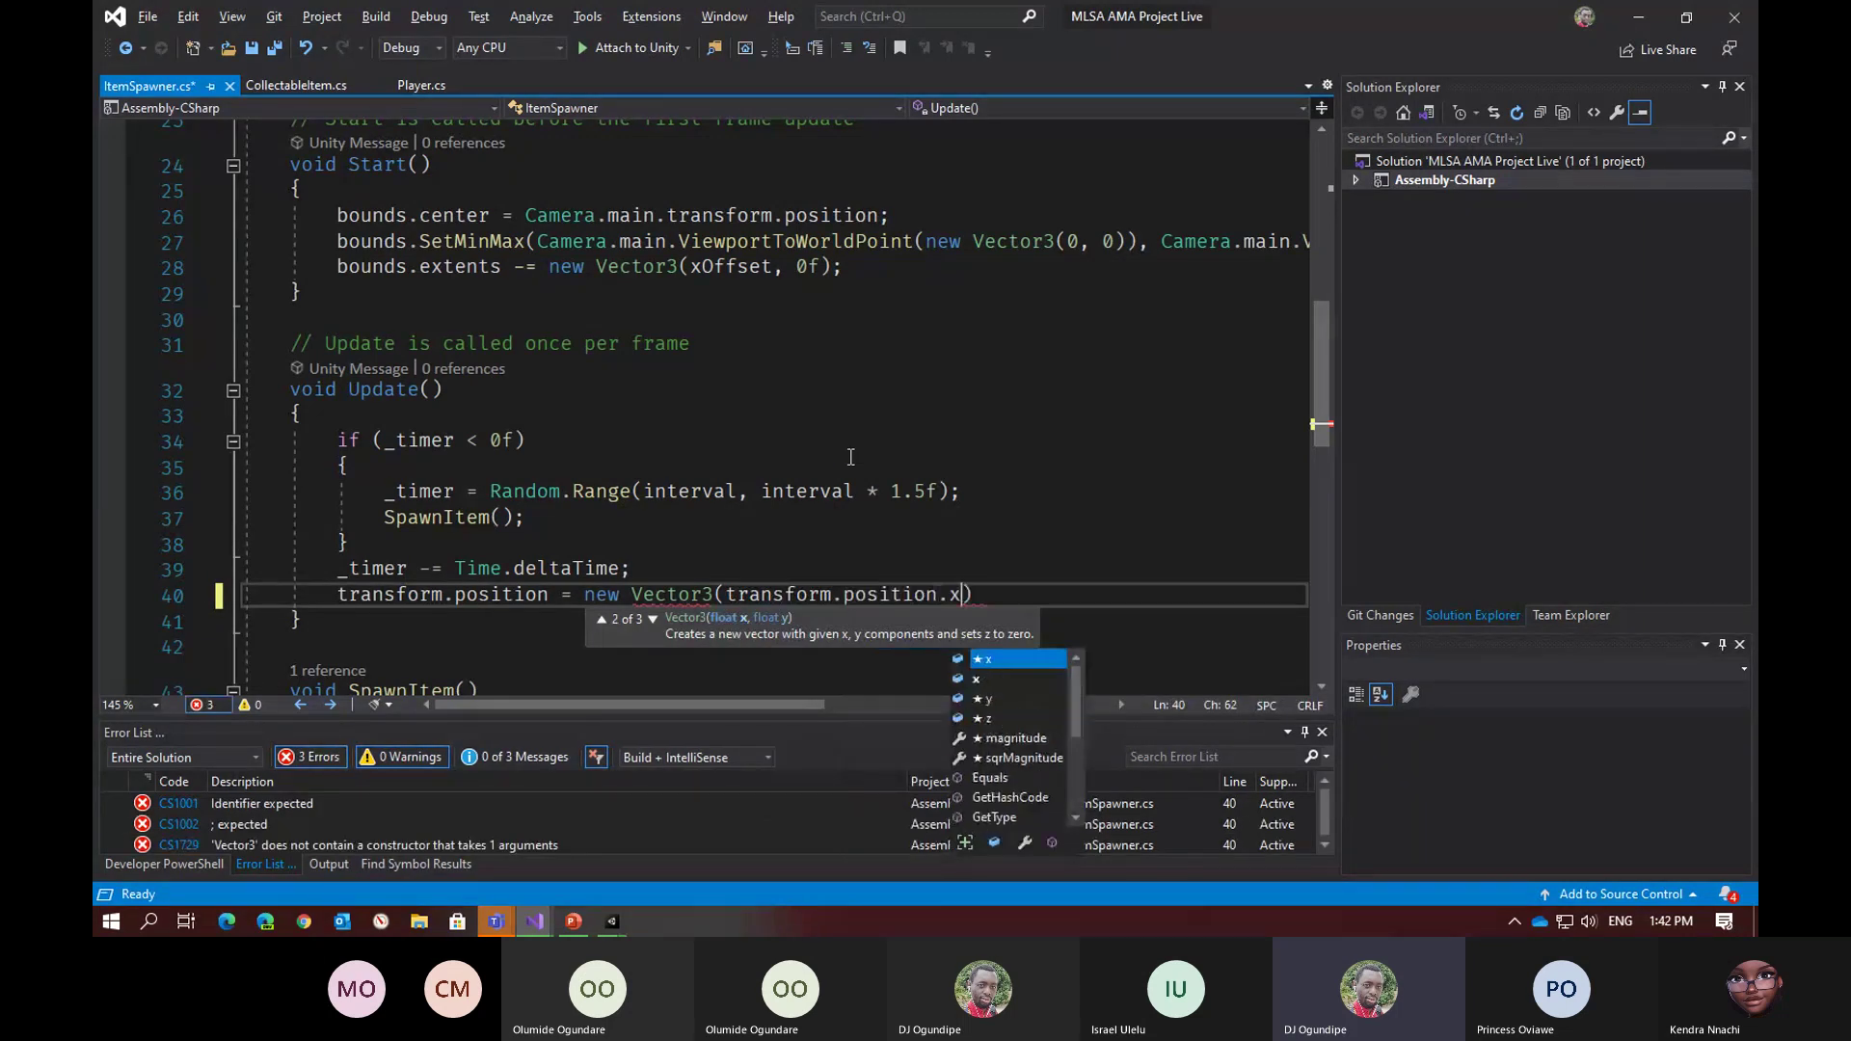
text(, tra)
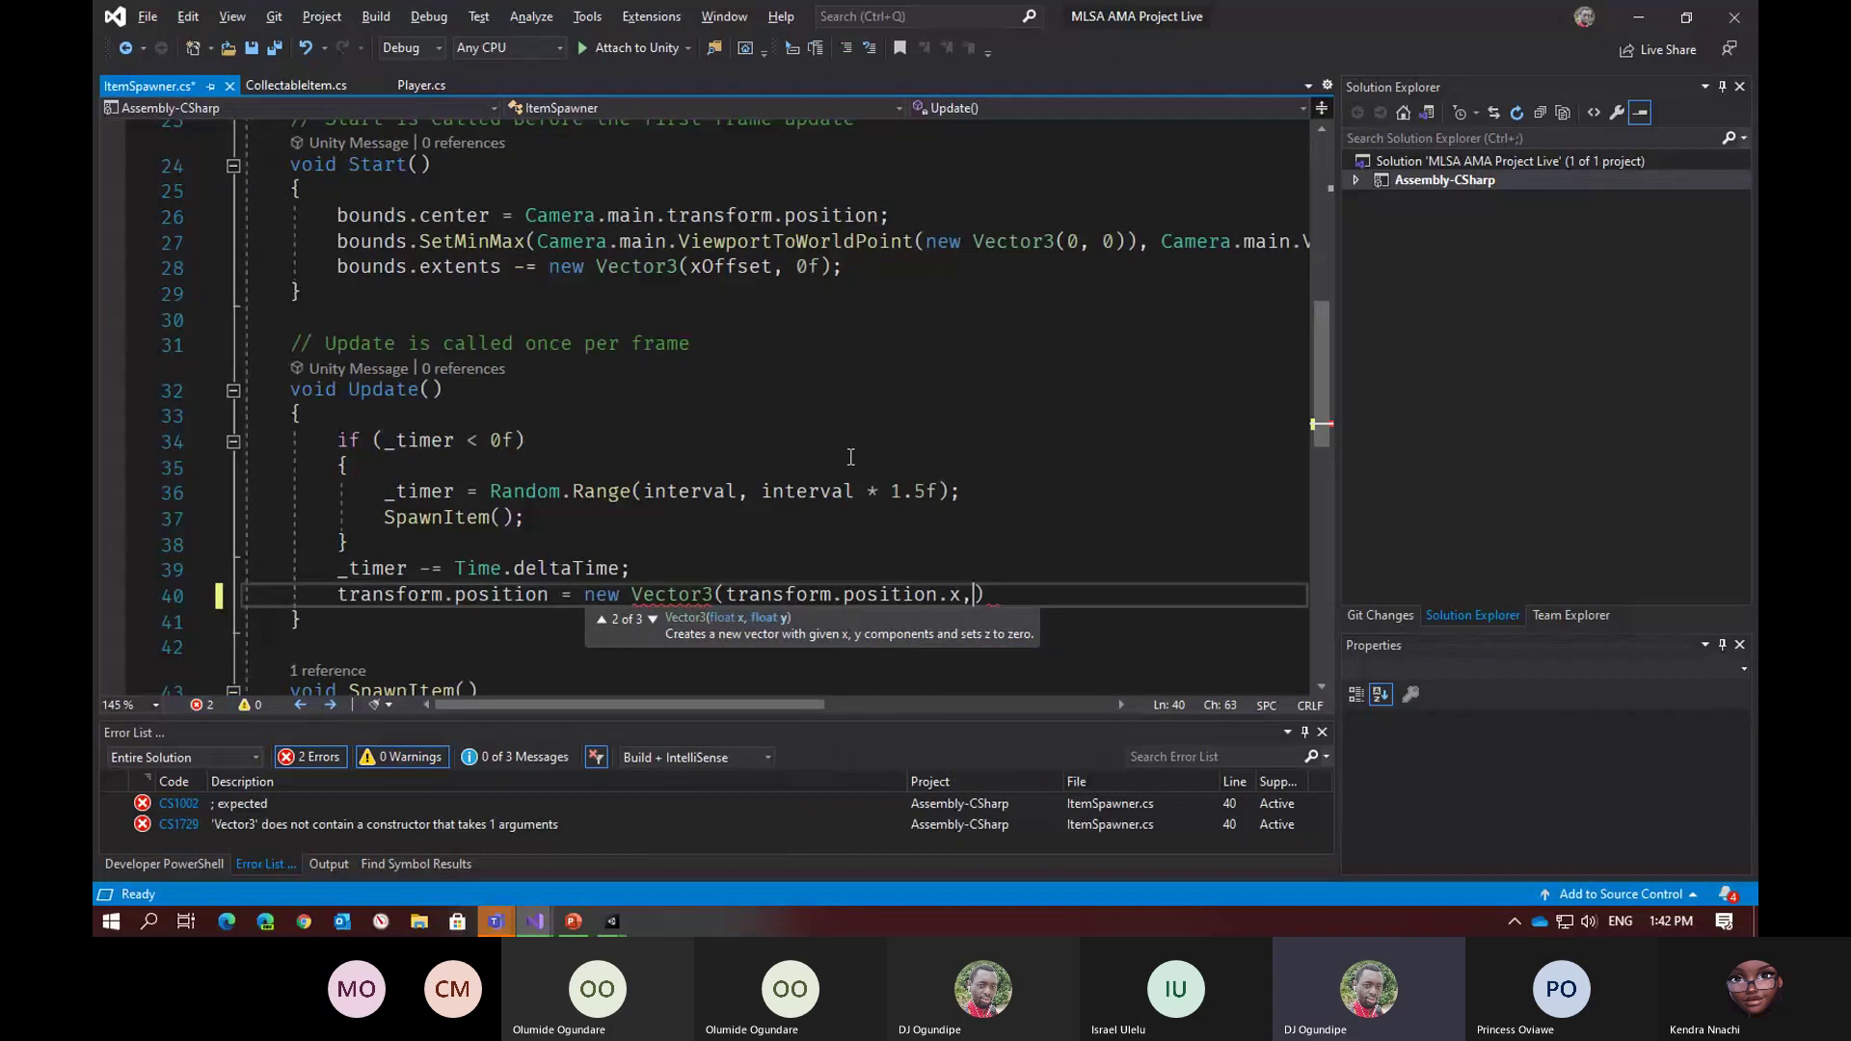
text(nsform.position.y -)
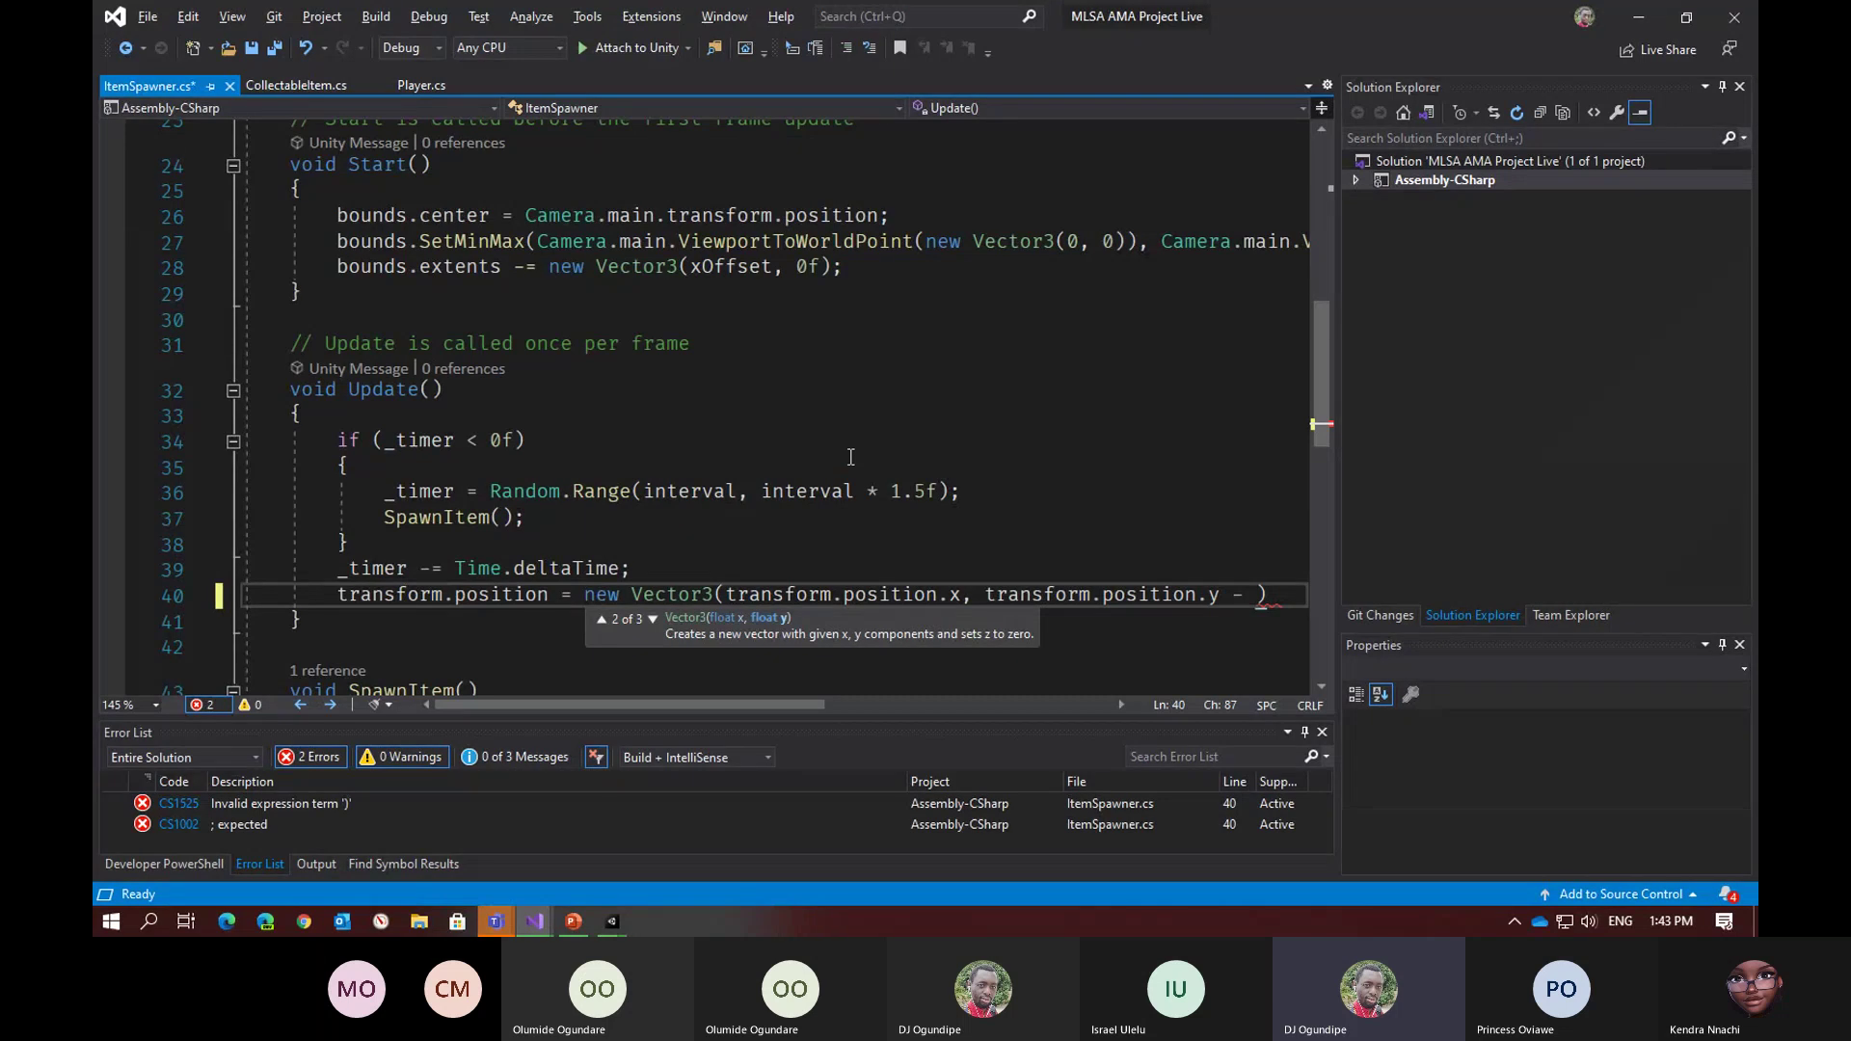
Complete the second Vector3 argument by subtracting decentRate*Time.deltaTime, with an opening parenthesis before decentRate
text(dev)
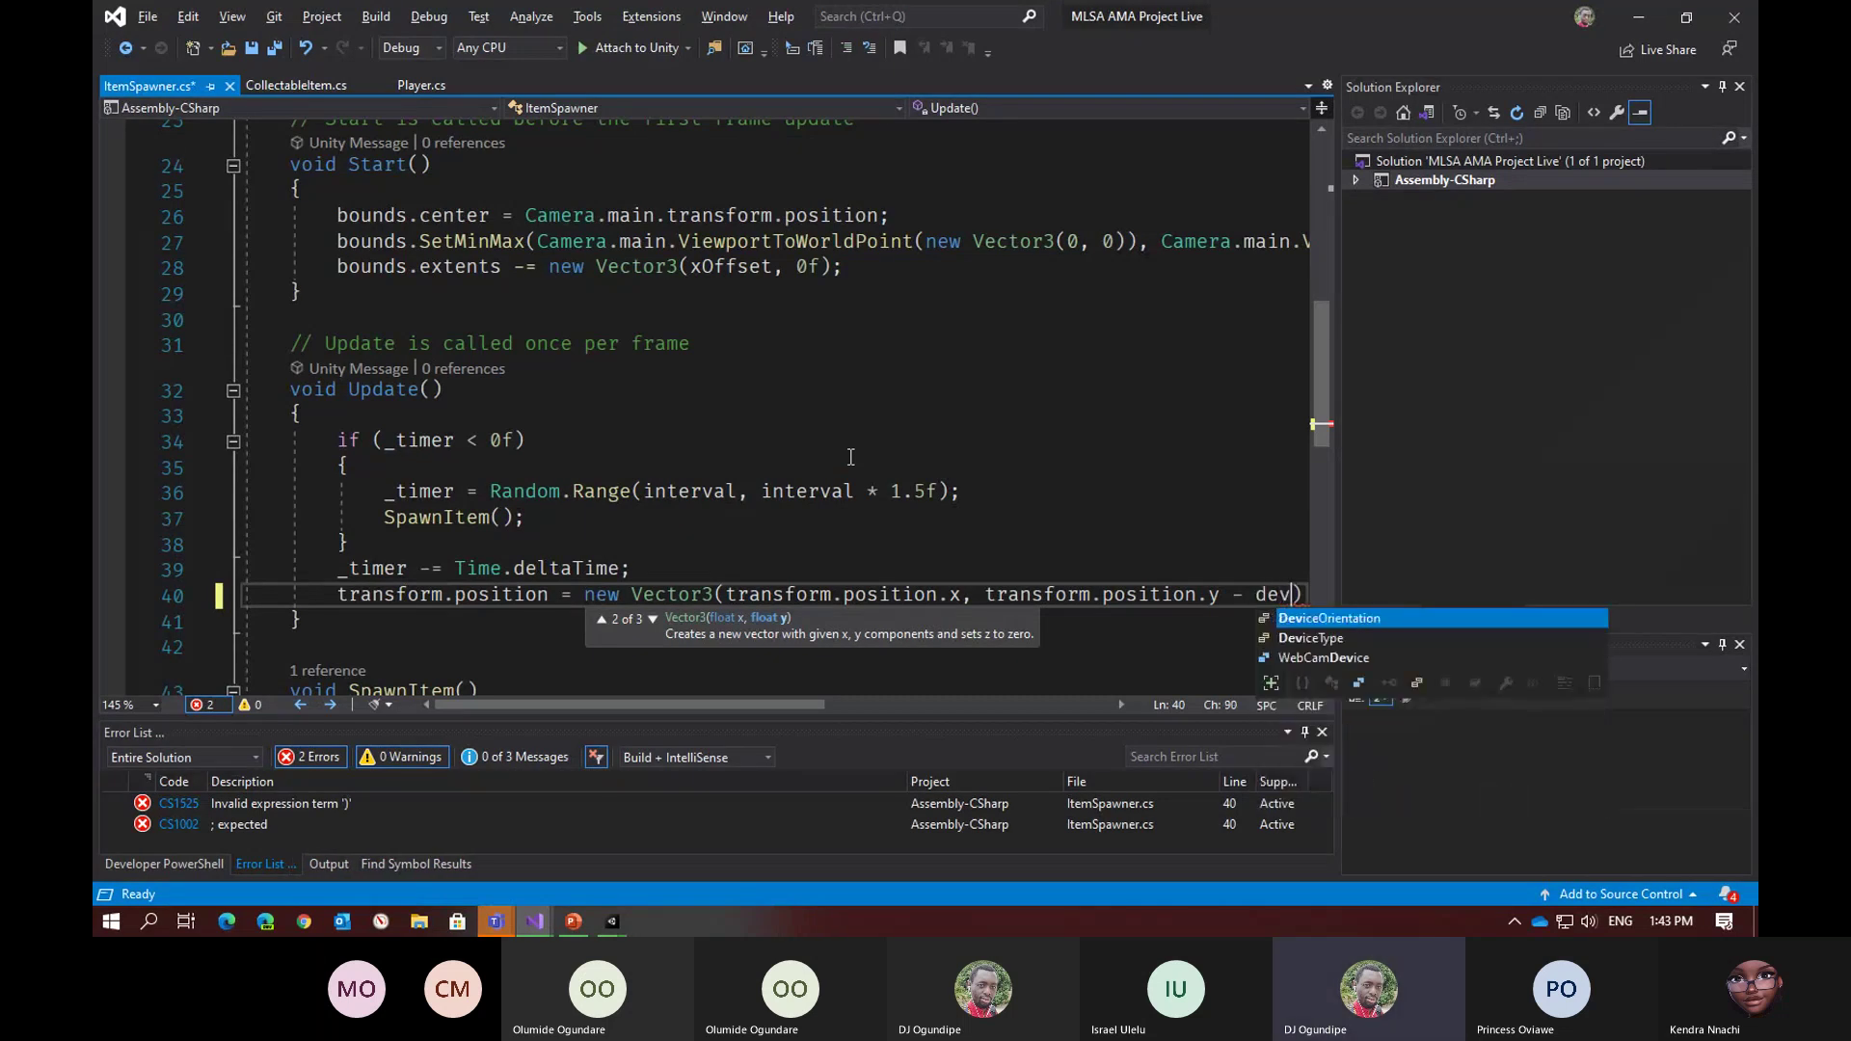
key(BackSpace)
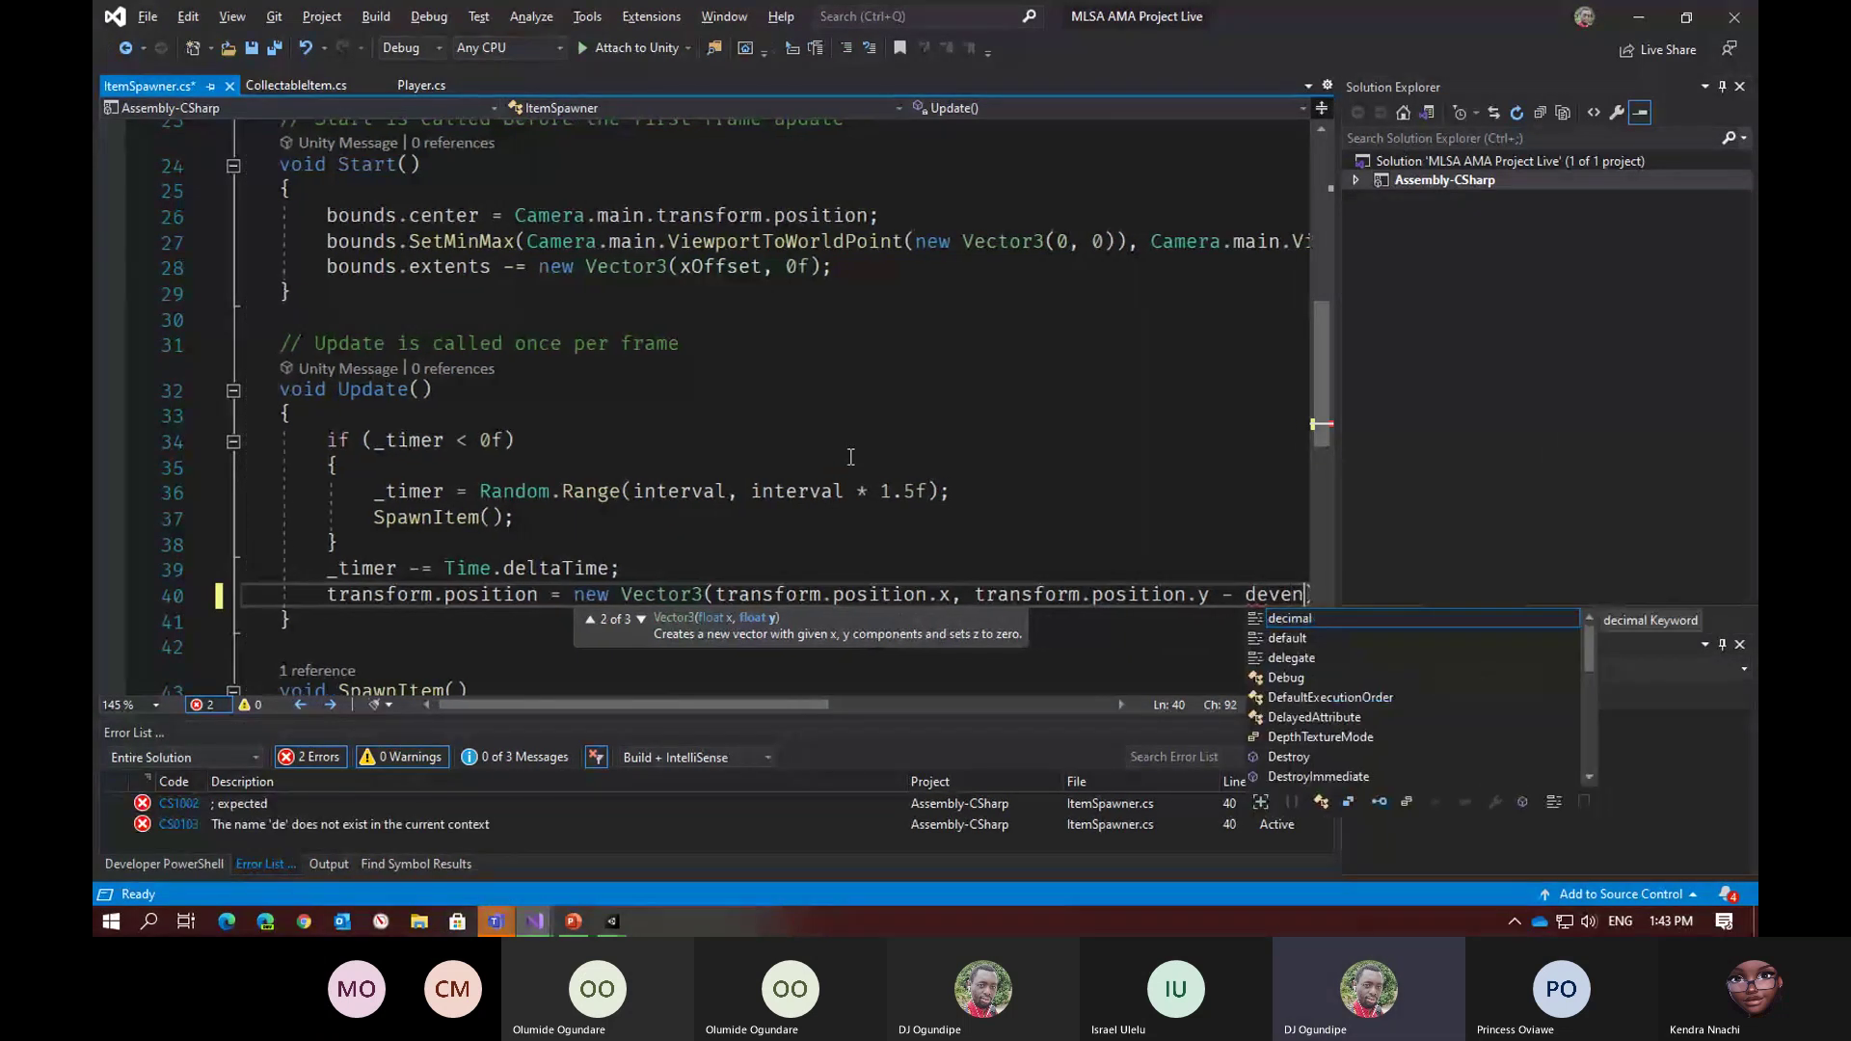
text(v)
key(BackSpace)
text(cent)
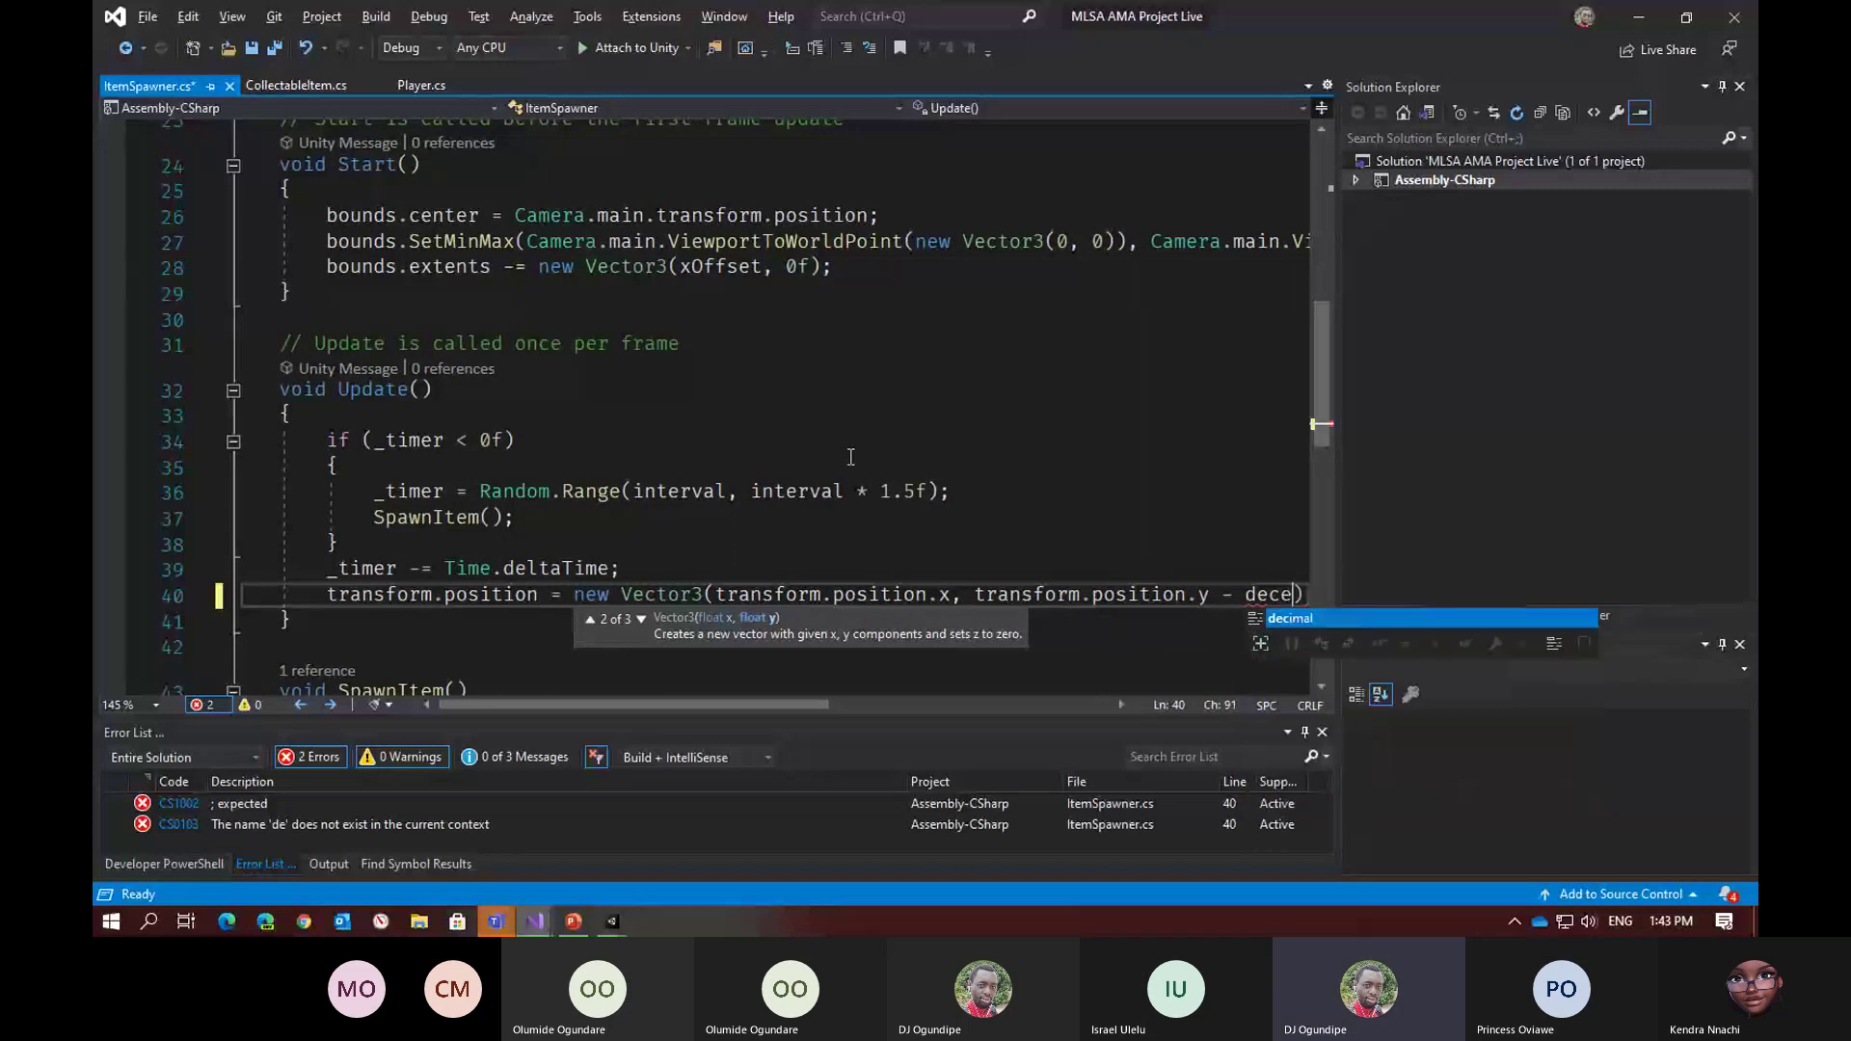
text(Rate)
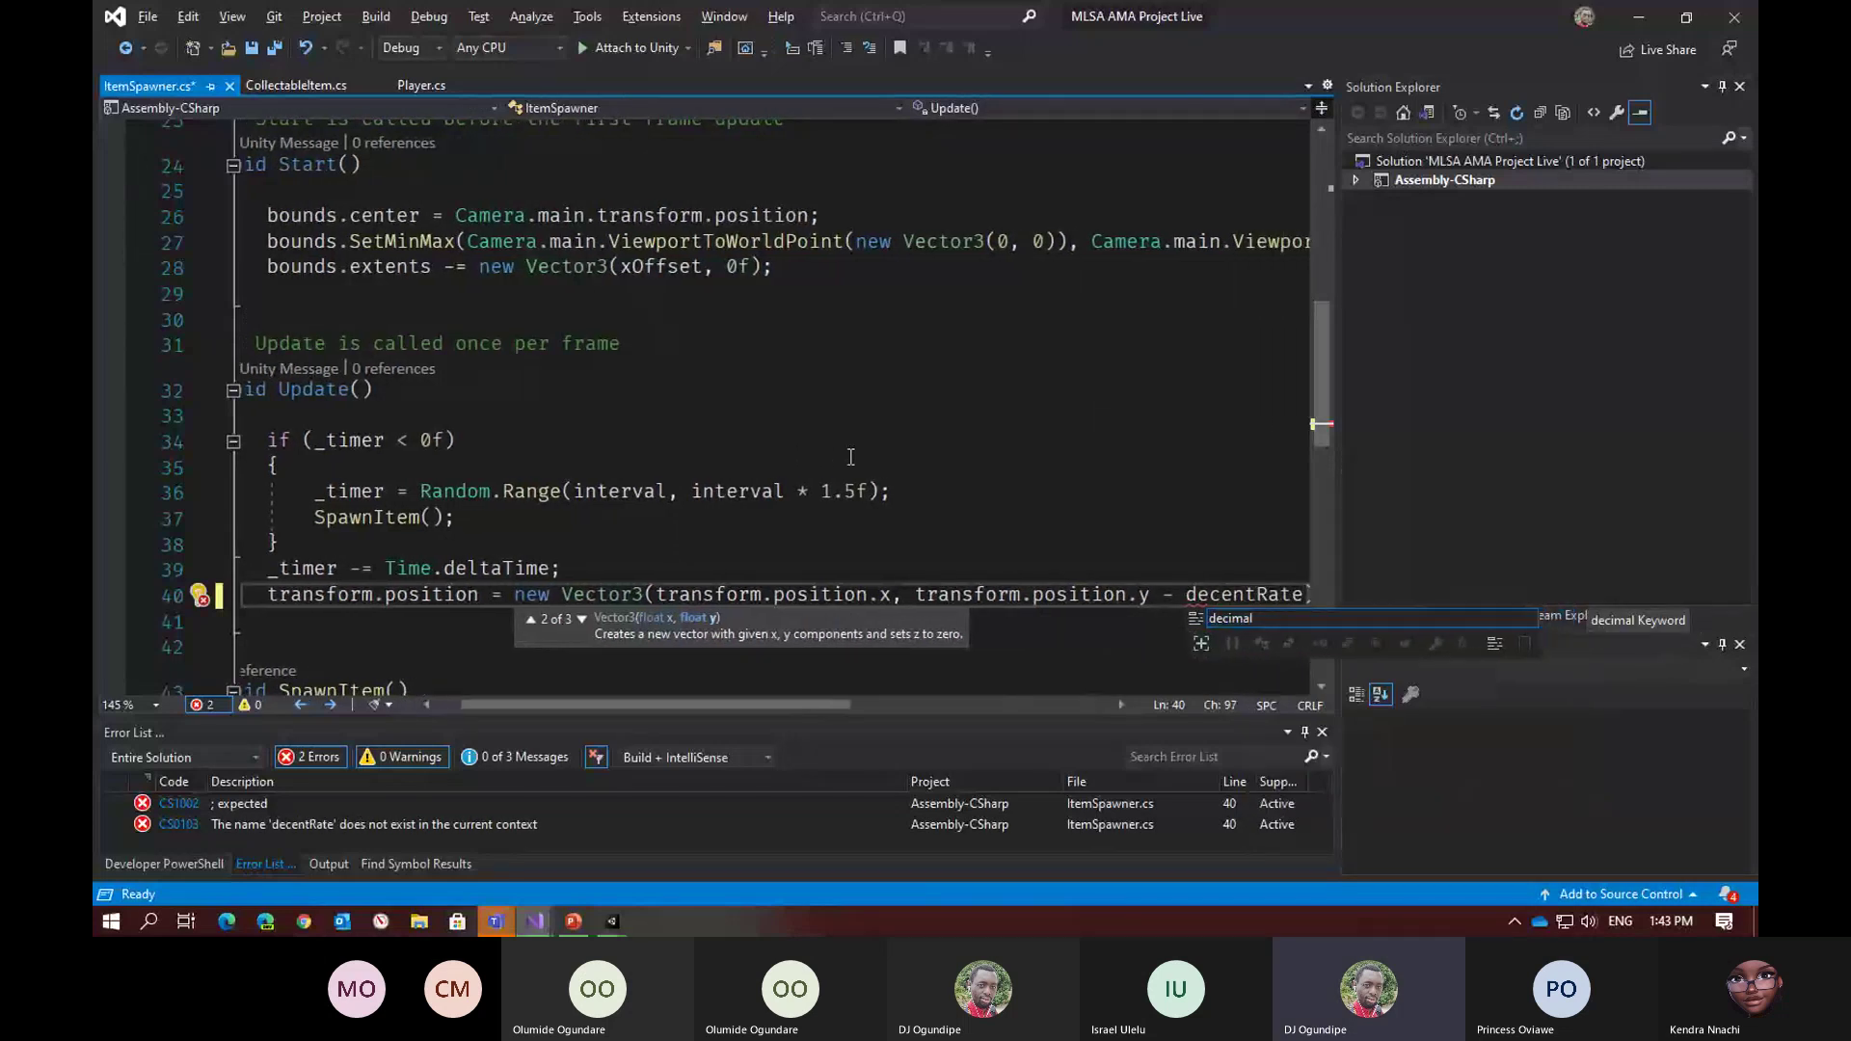
text(*Time.deltaTime)
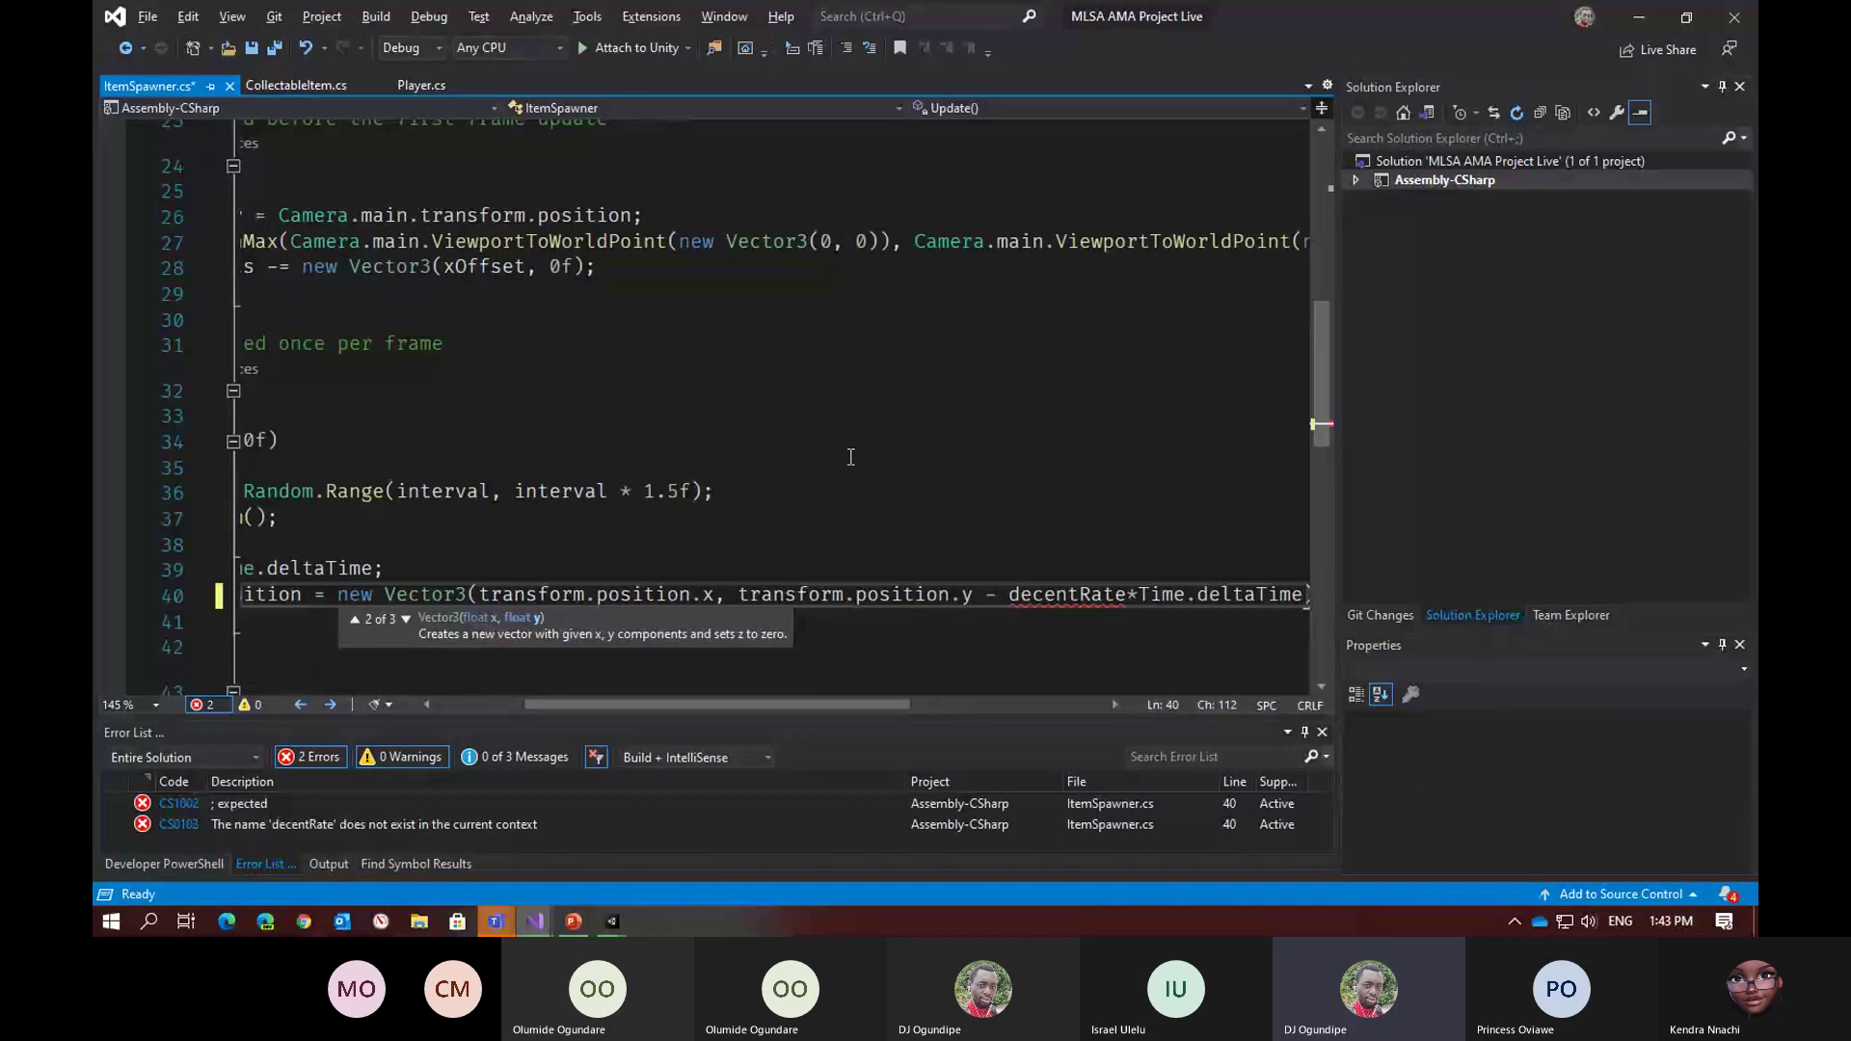
key(Escape)
key(ctrl+Left)
key(ctrl+Left)
key(ctrl+Left)
key(ctrl+Left)
key(ctrl+Left)
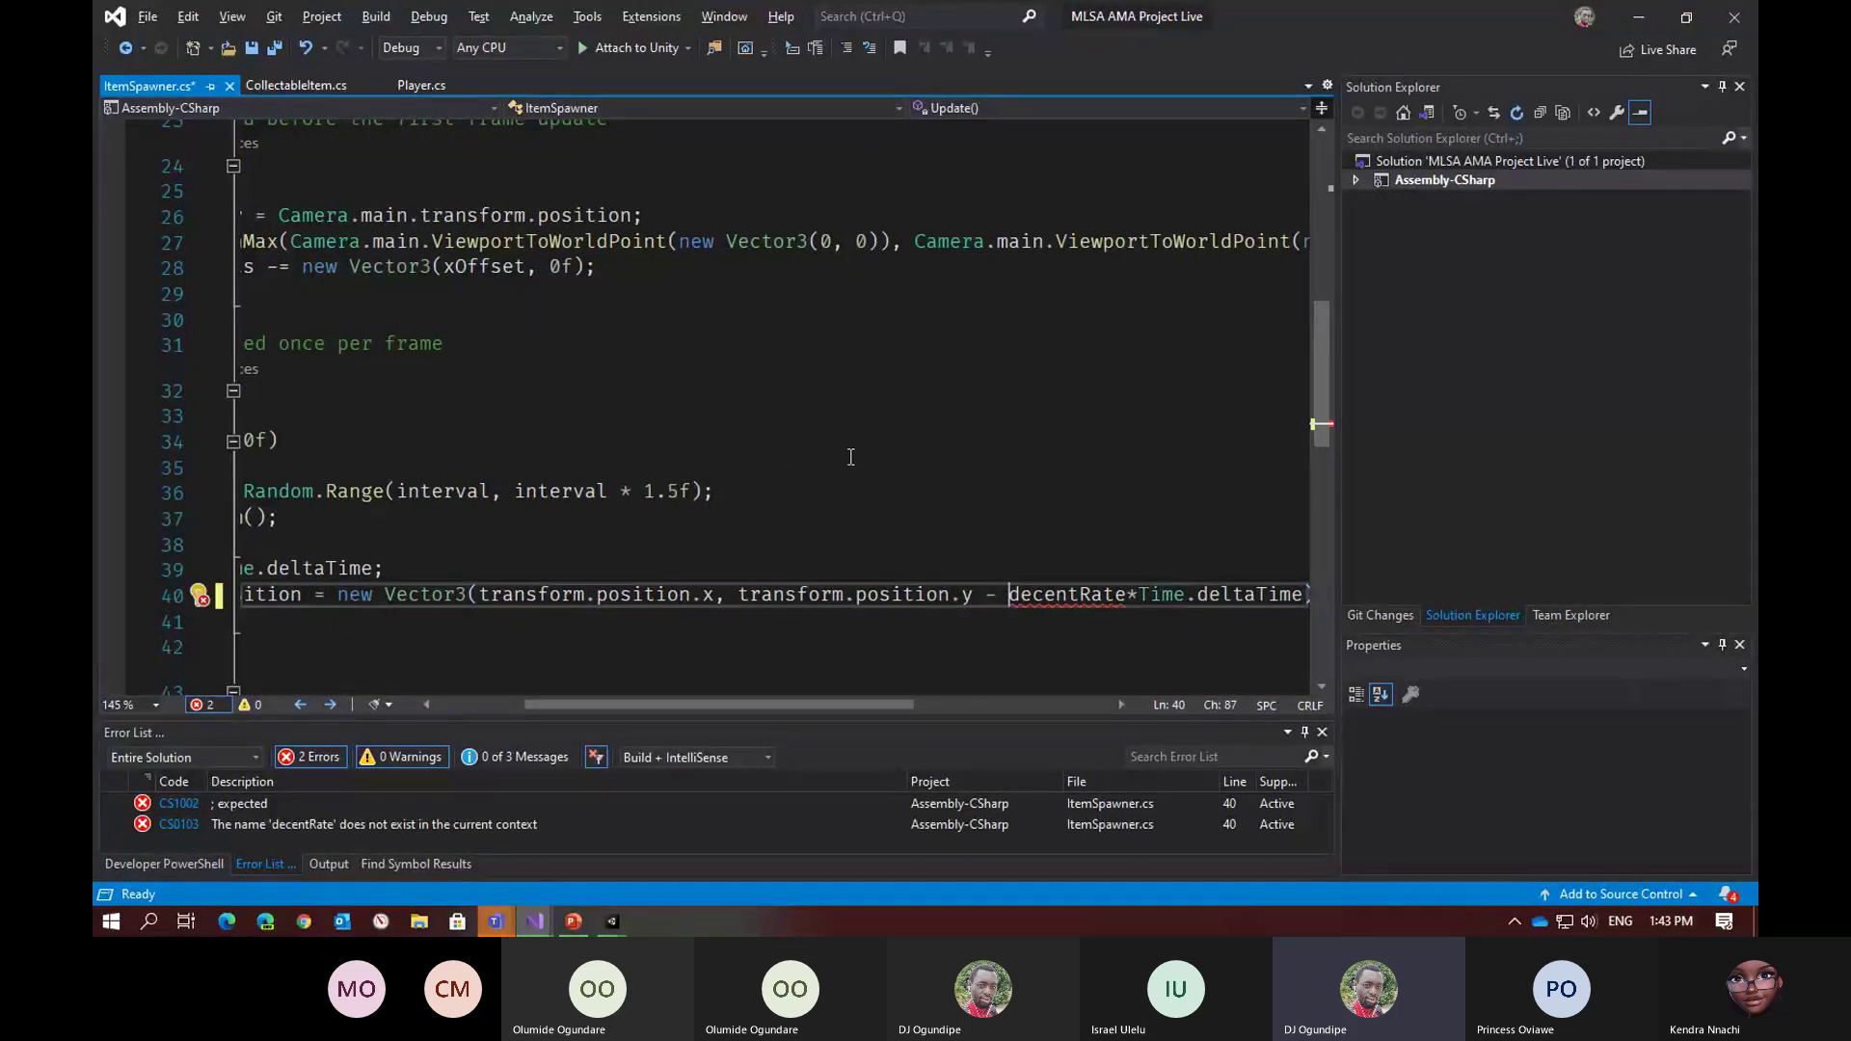
Declare the field public float decentRate = 1f; below the interval field and save the script
scroll(534, 464, up, 2)
scroll(534, 464, up, 5)
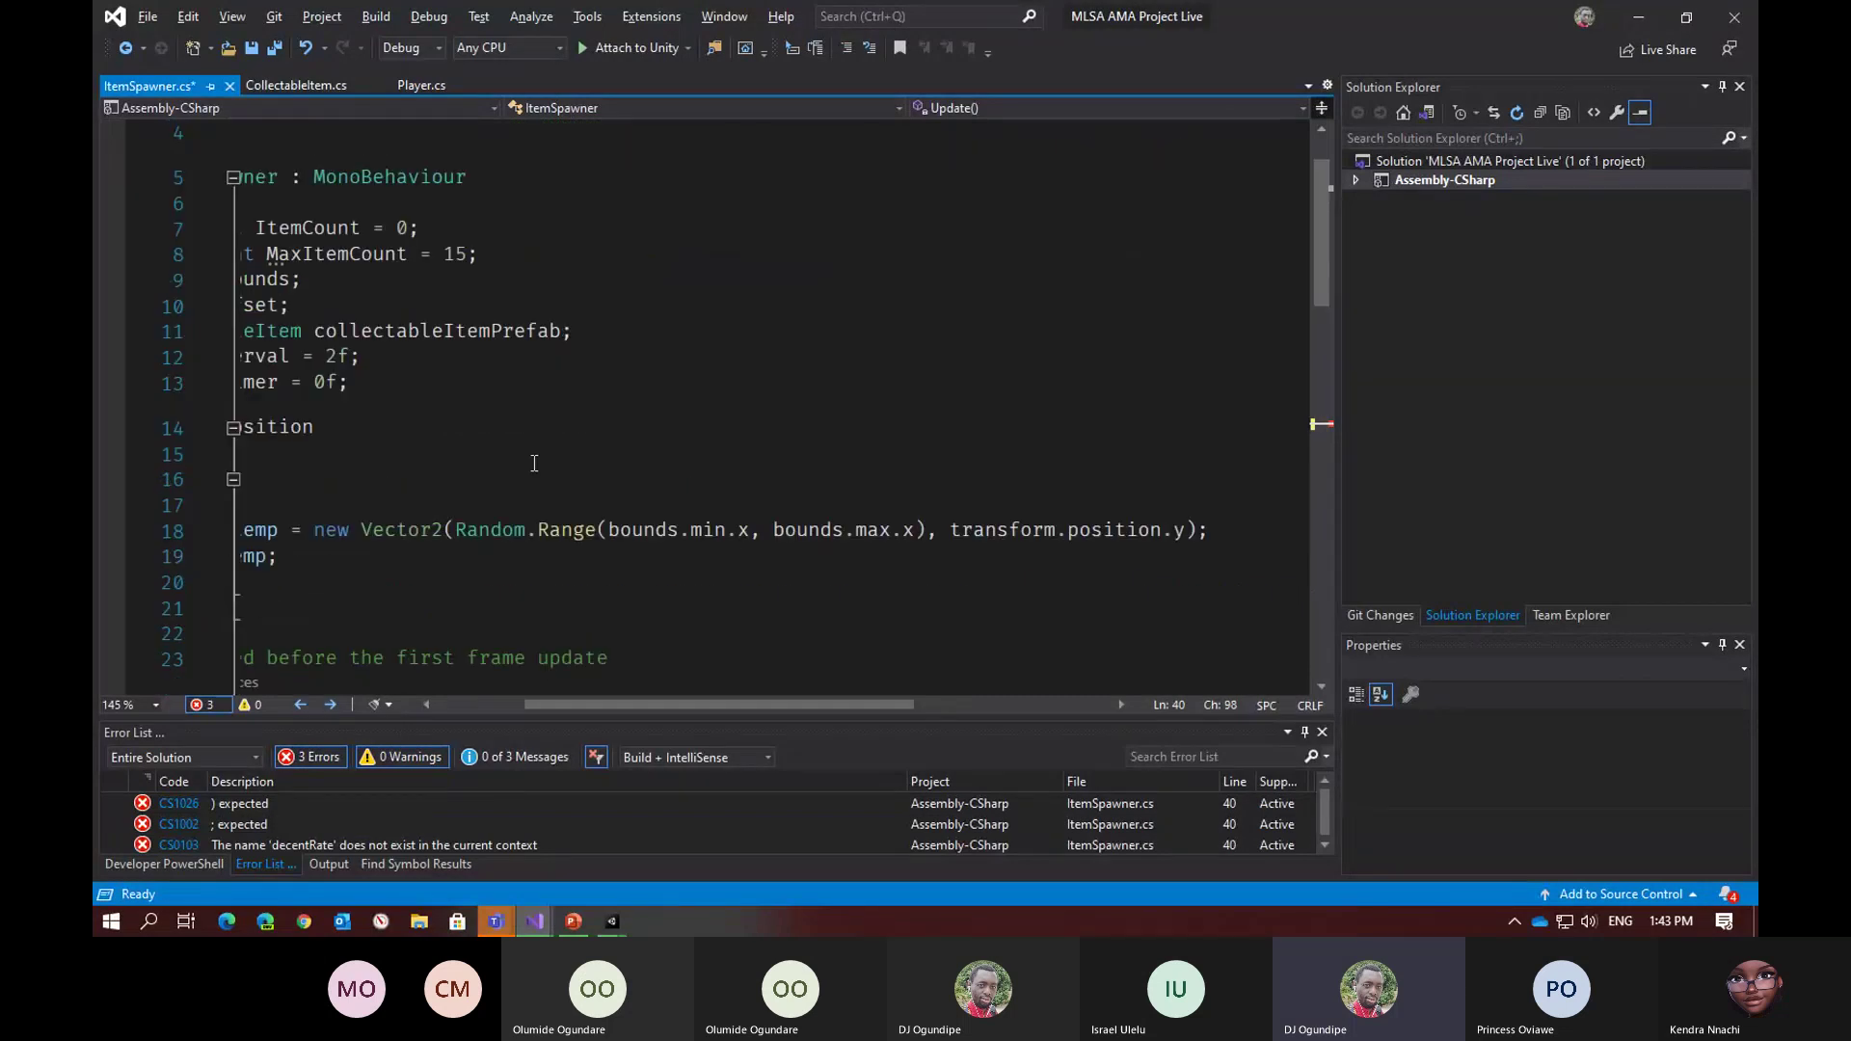
shift+scroll(578, 508, left, 5)
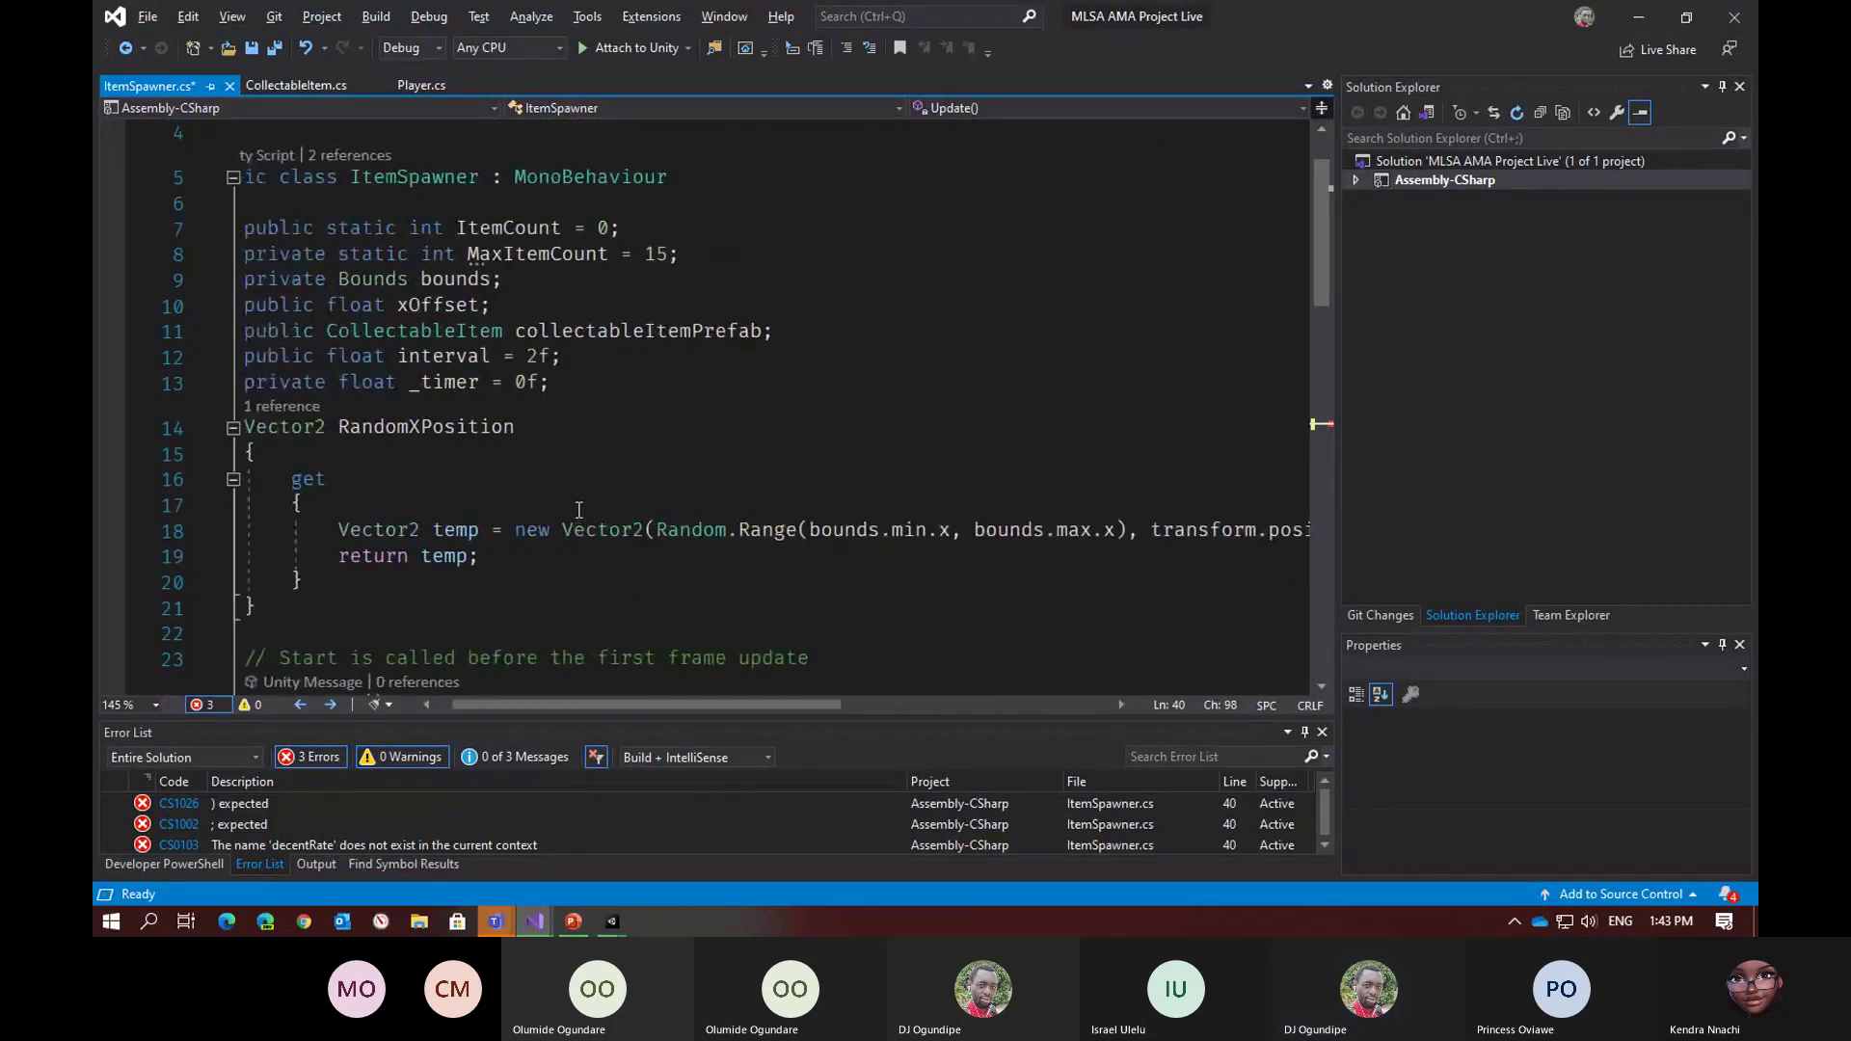
click(638, 394)
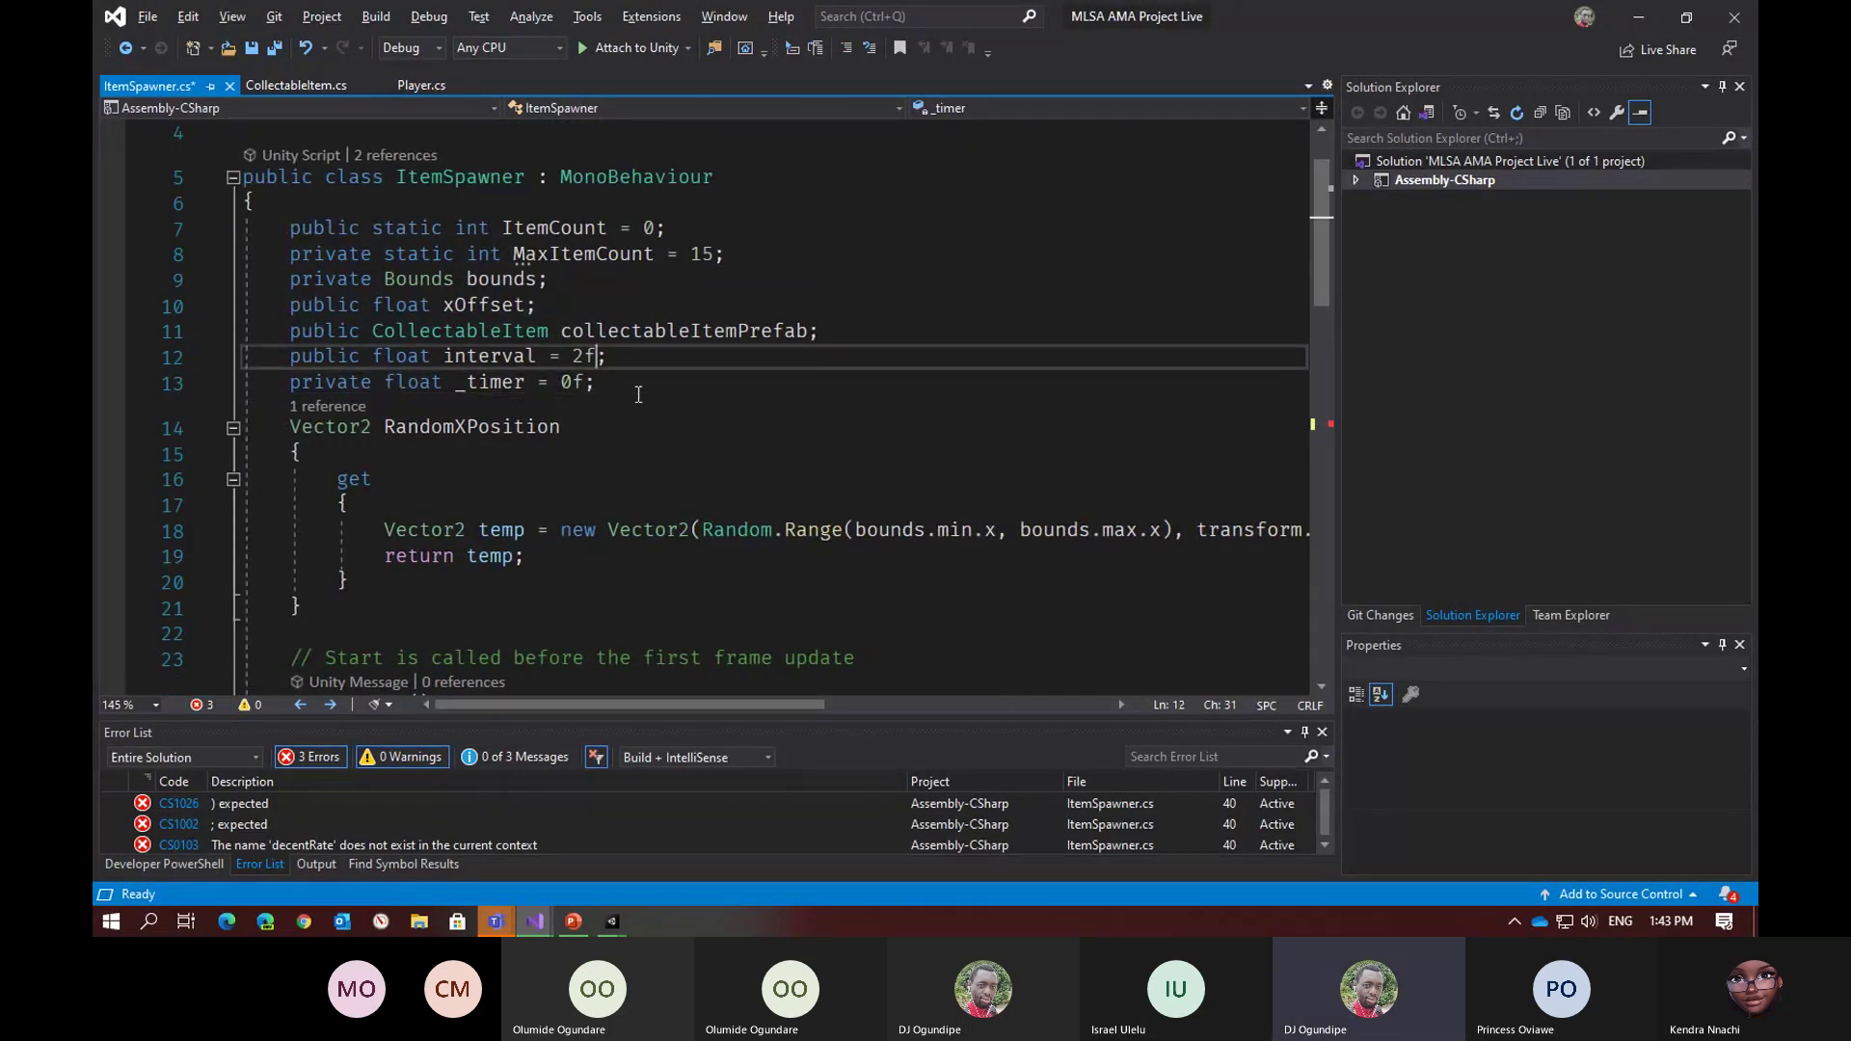
key(ctrl+Return)
text(public float decentRate)
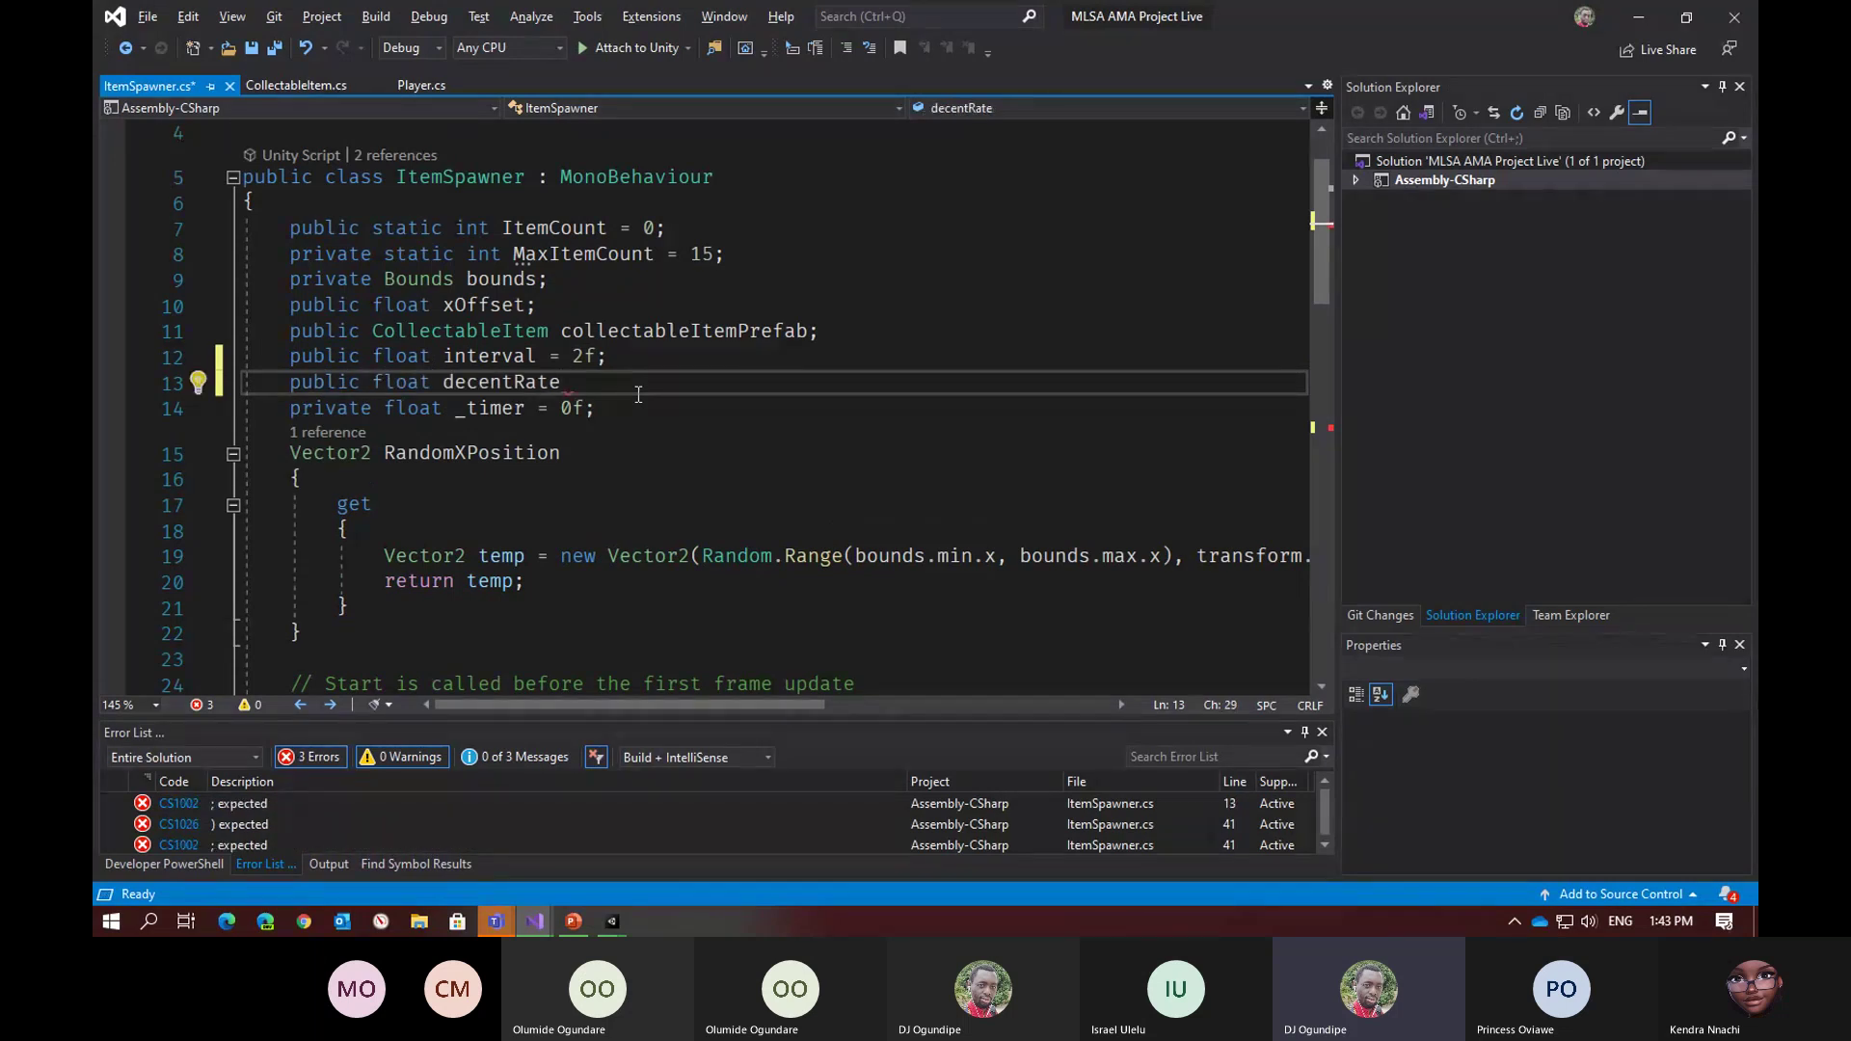
text( = 1f;)
key(ctrl+s)
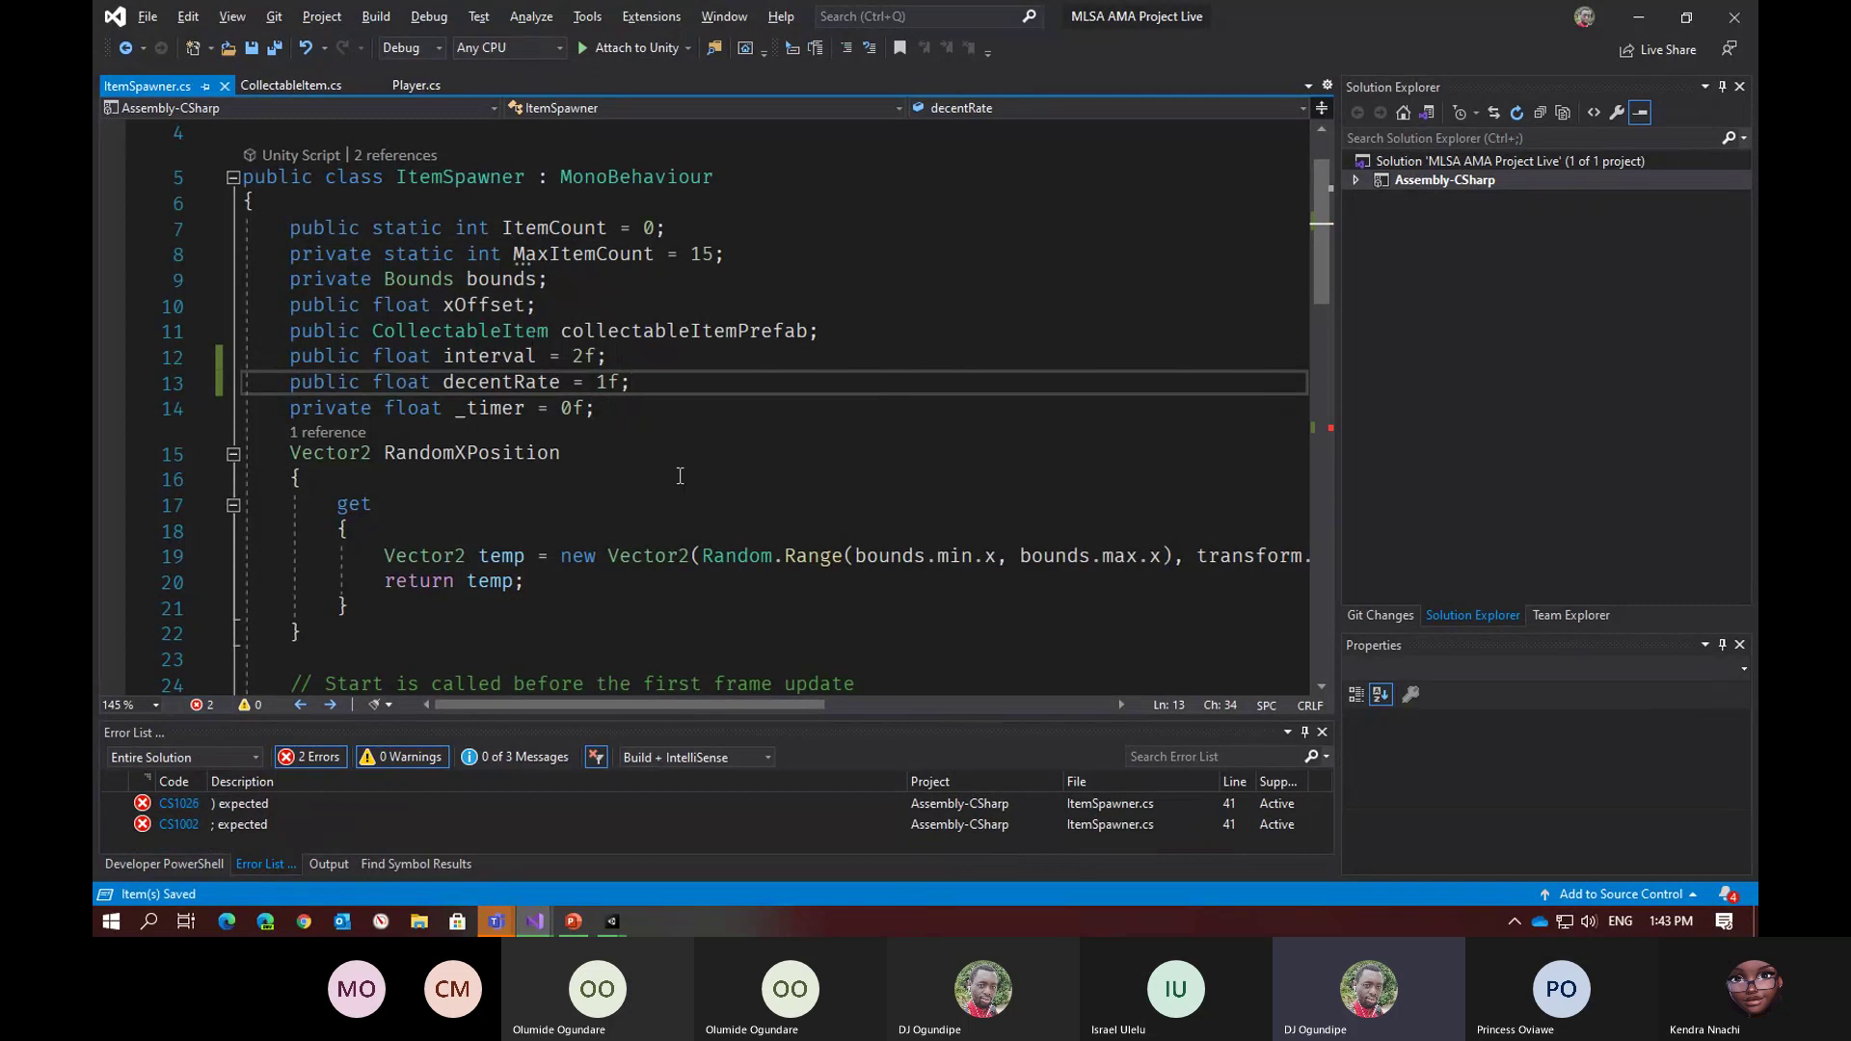
Open the first compile error from the Unity console, add the missing closing parenthesis to the transform.position line, and save the script
scroll(665, 462, down, 4)
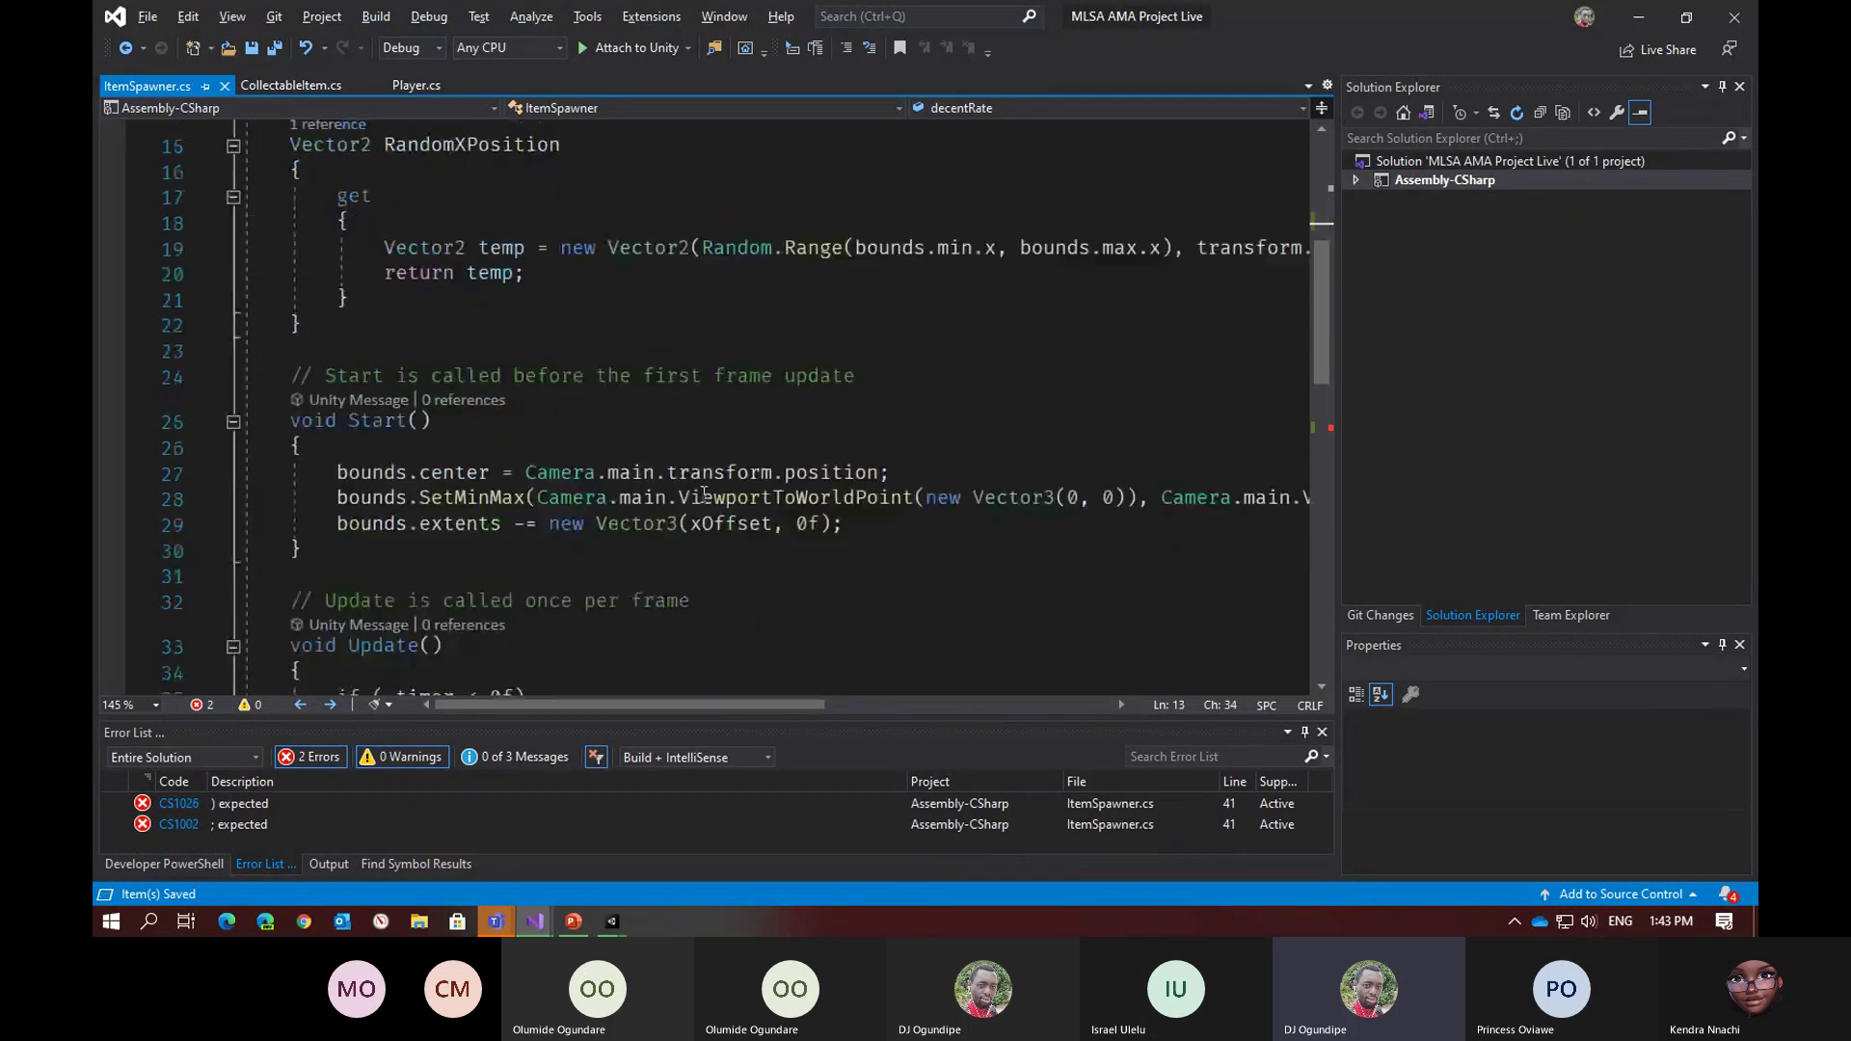
scroll(705, 495, down, 1)
scroll(702, 494, down, 3)
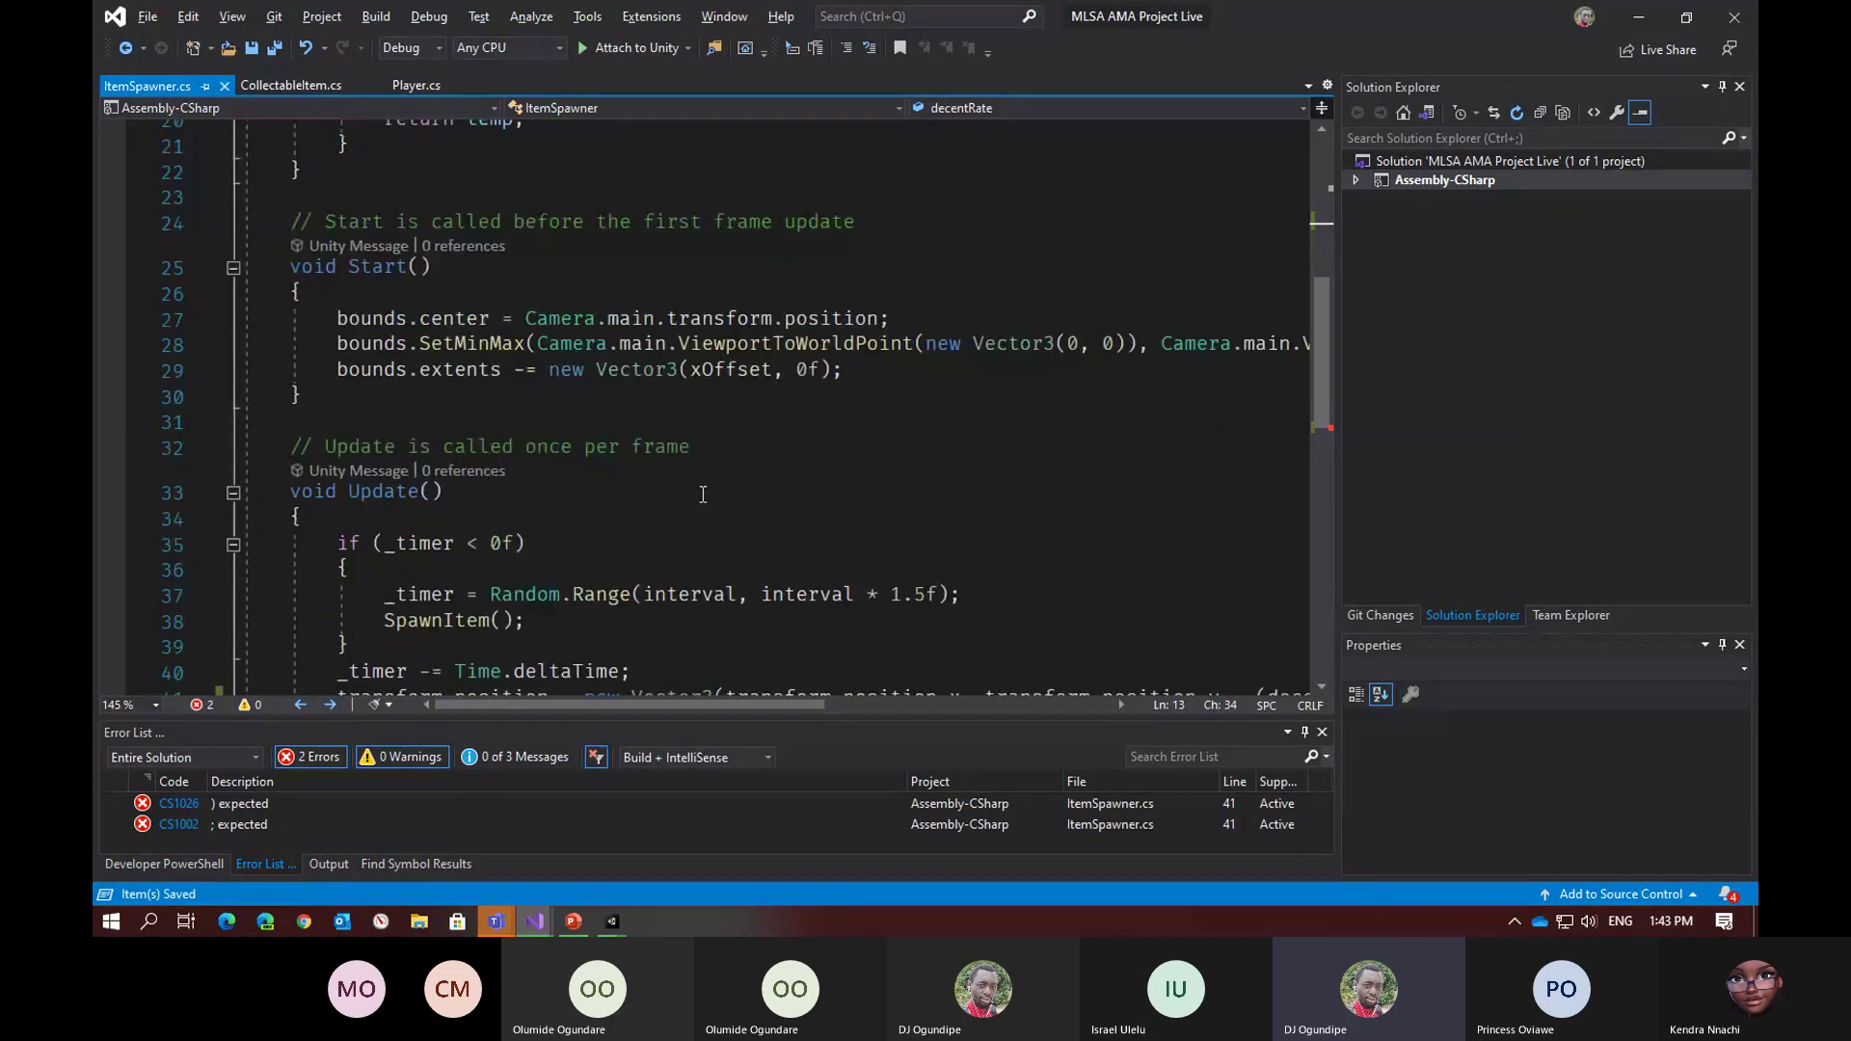
key(alt+Tab)
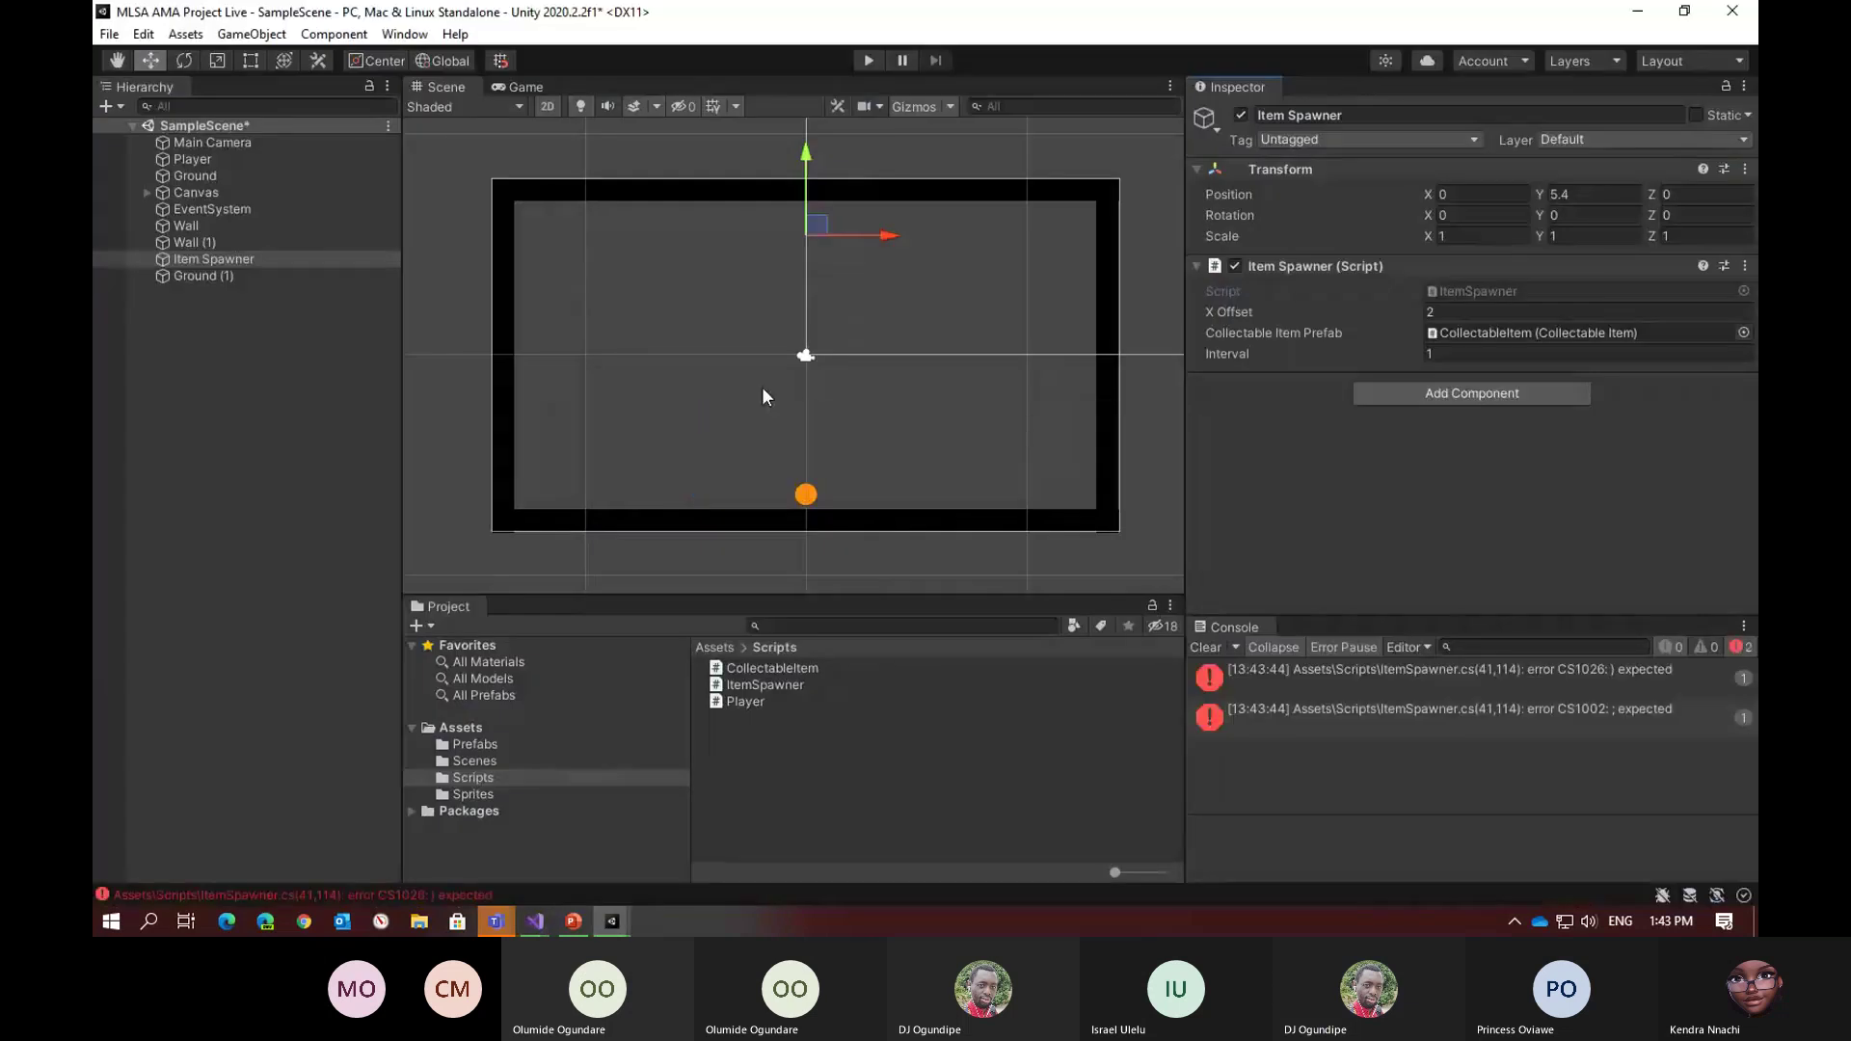
click(1403, 669)
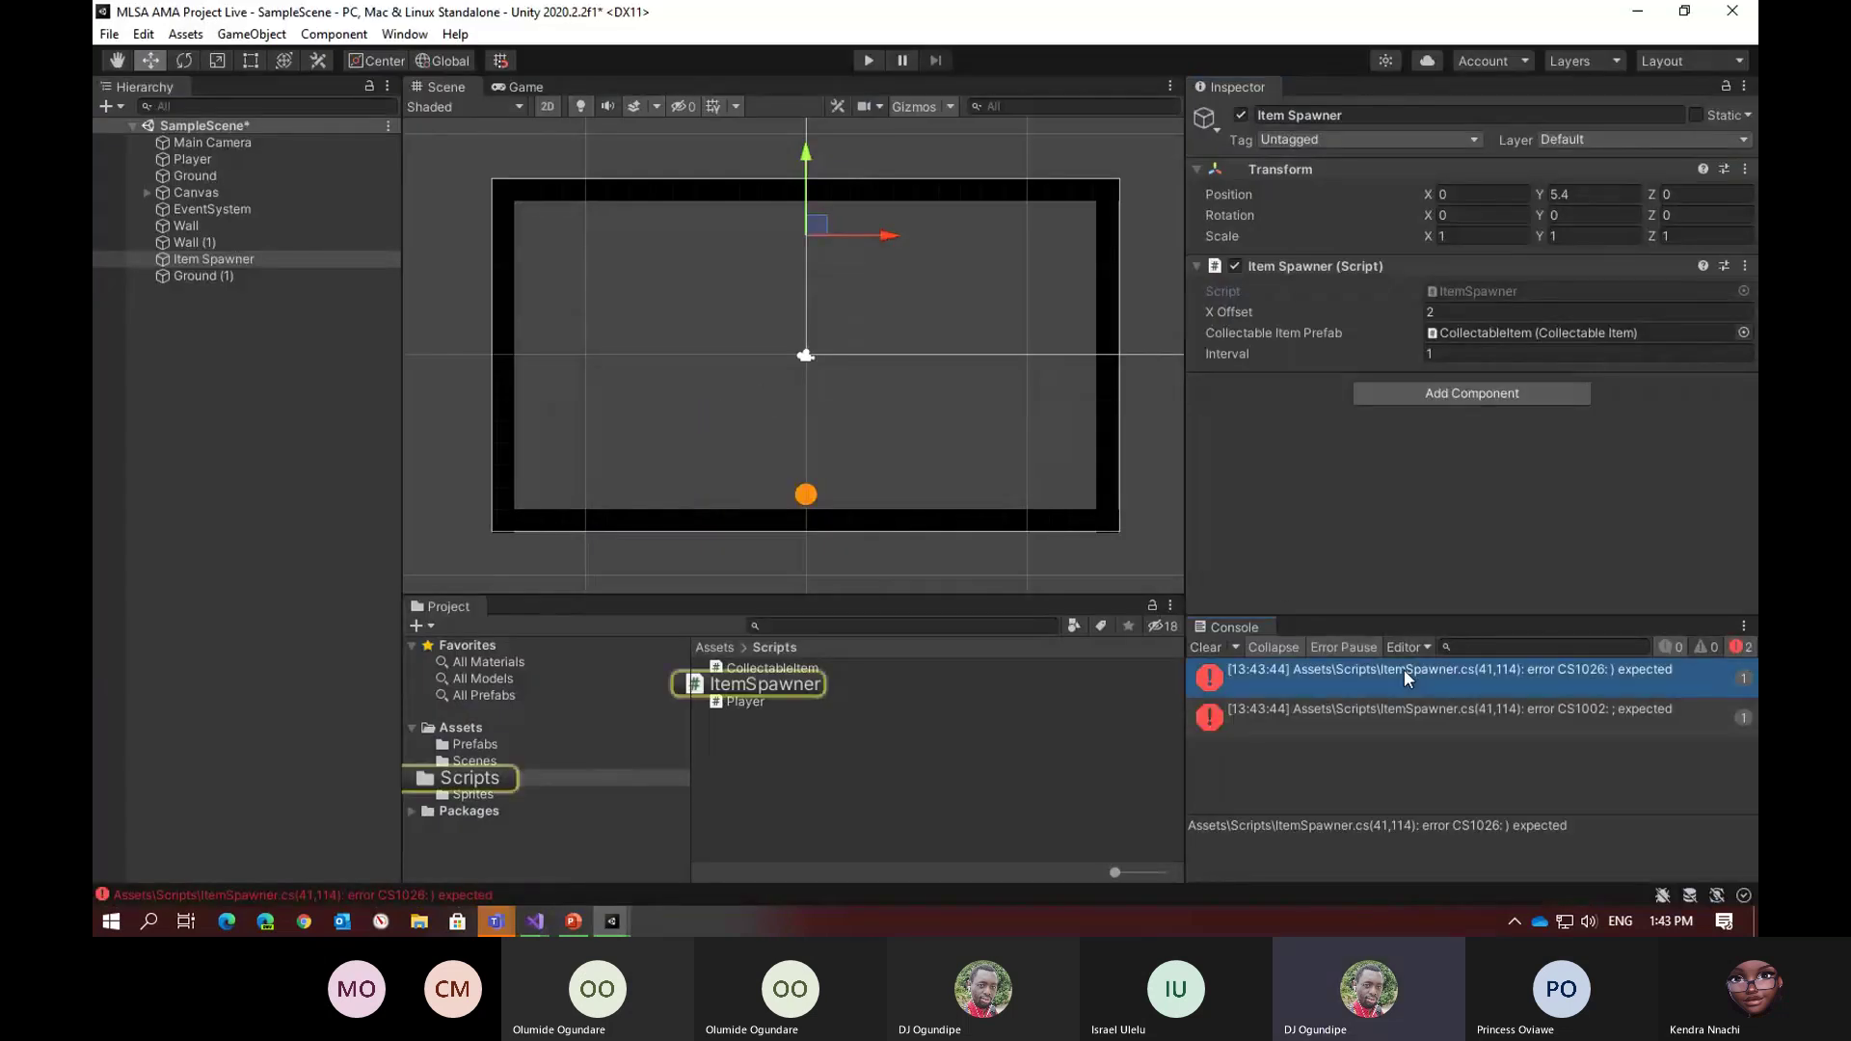
double_click(1403, 669)
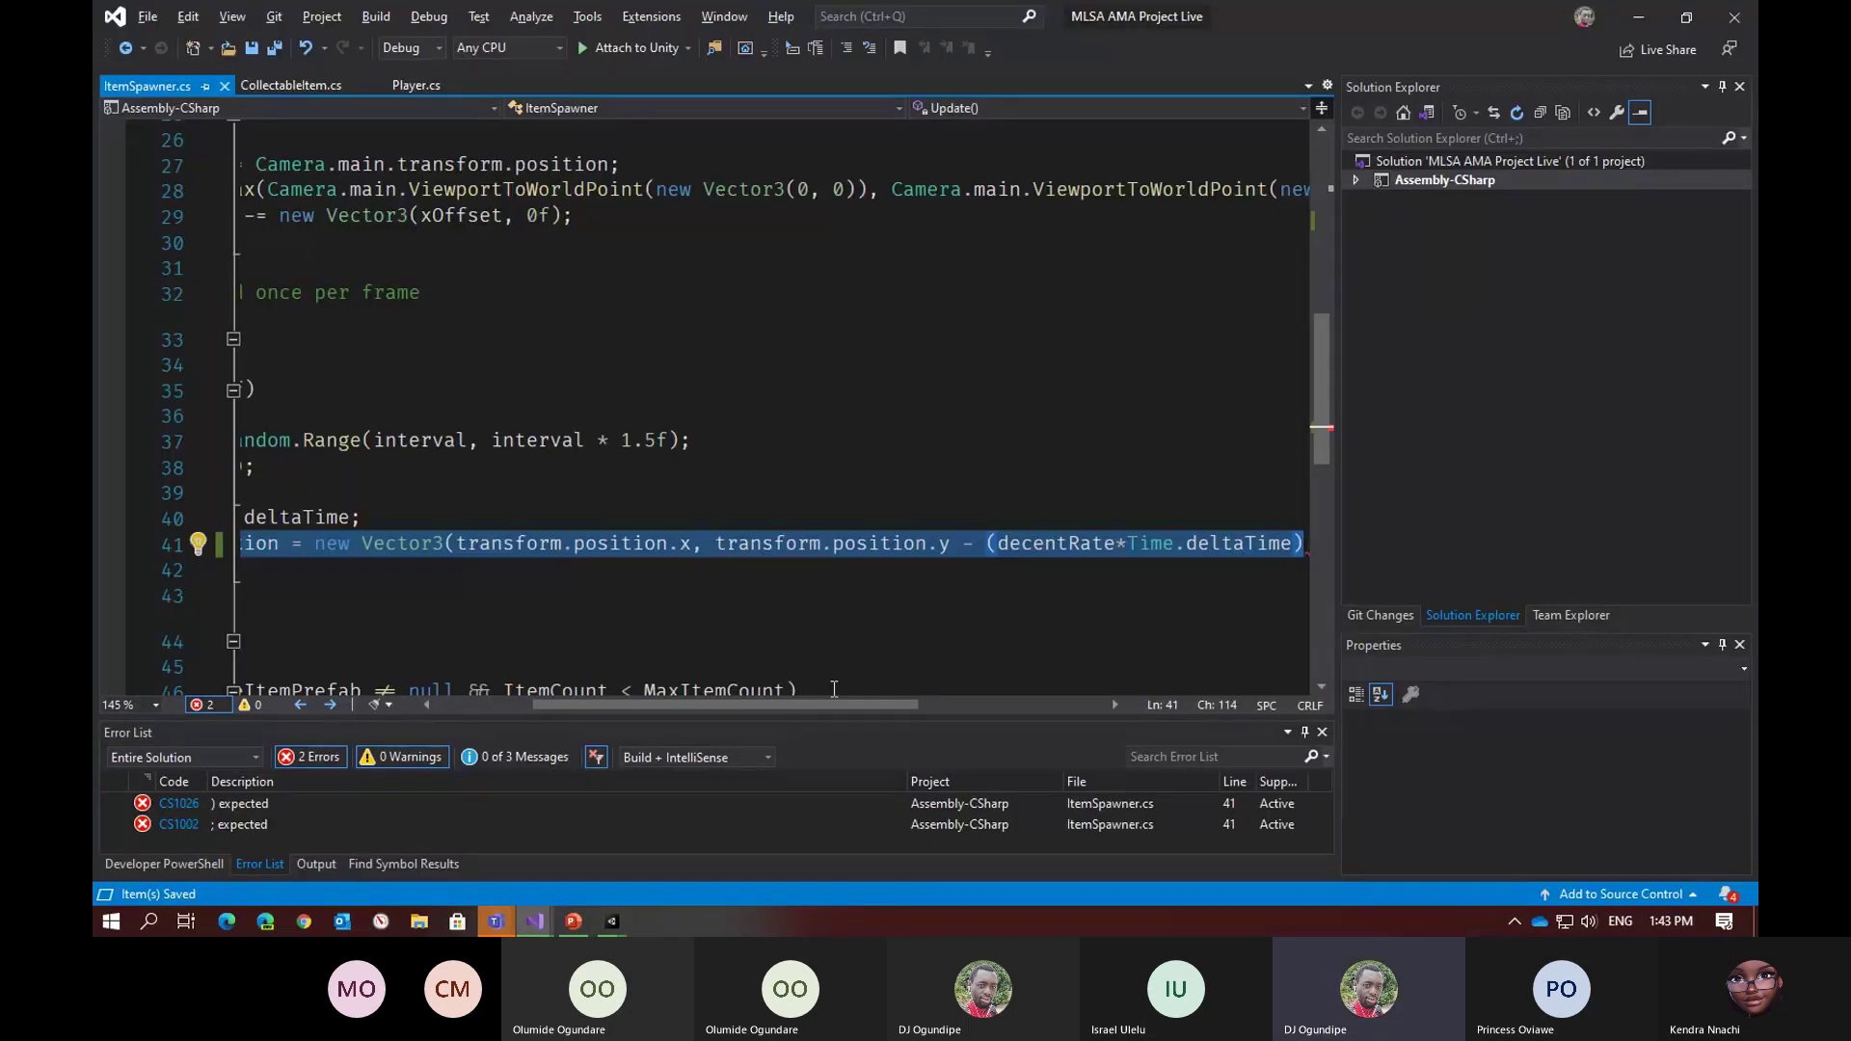
key(Left)
text())
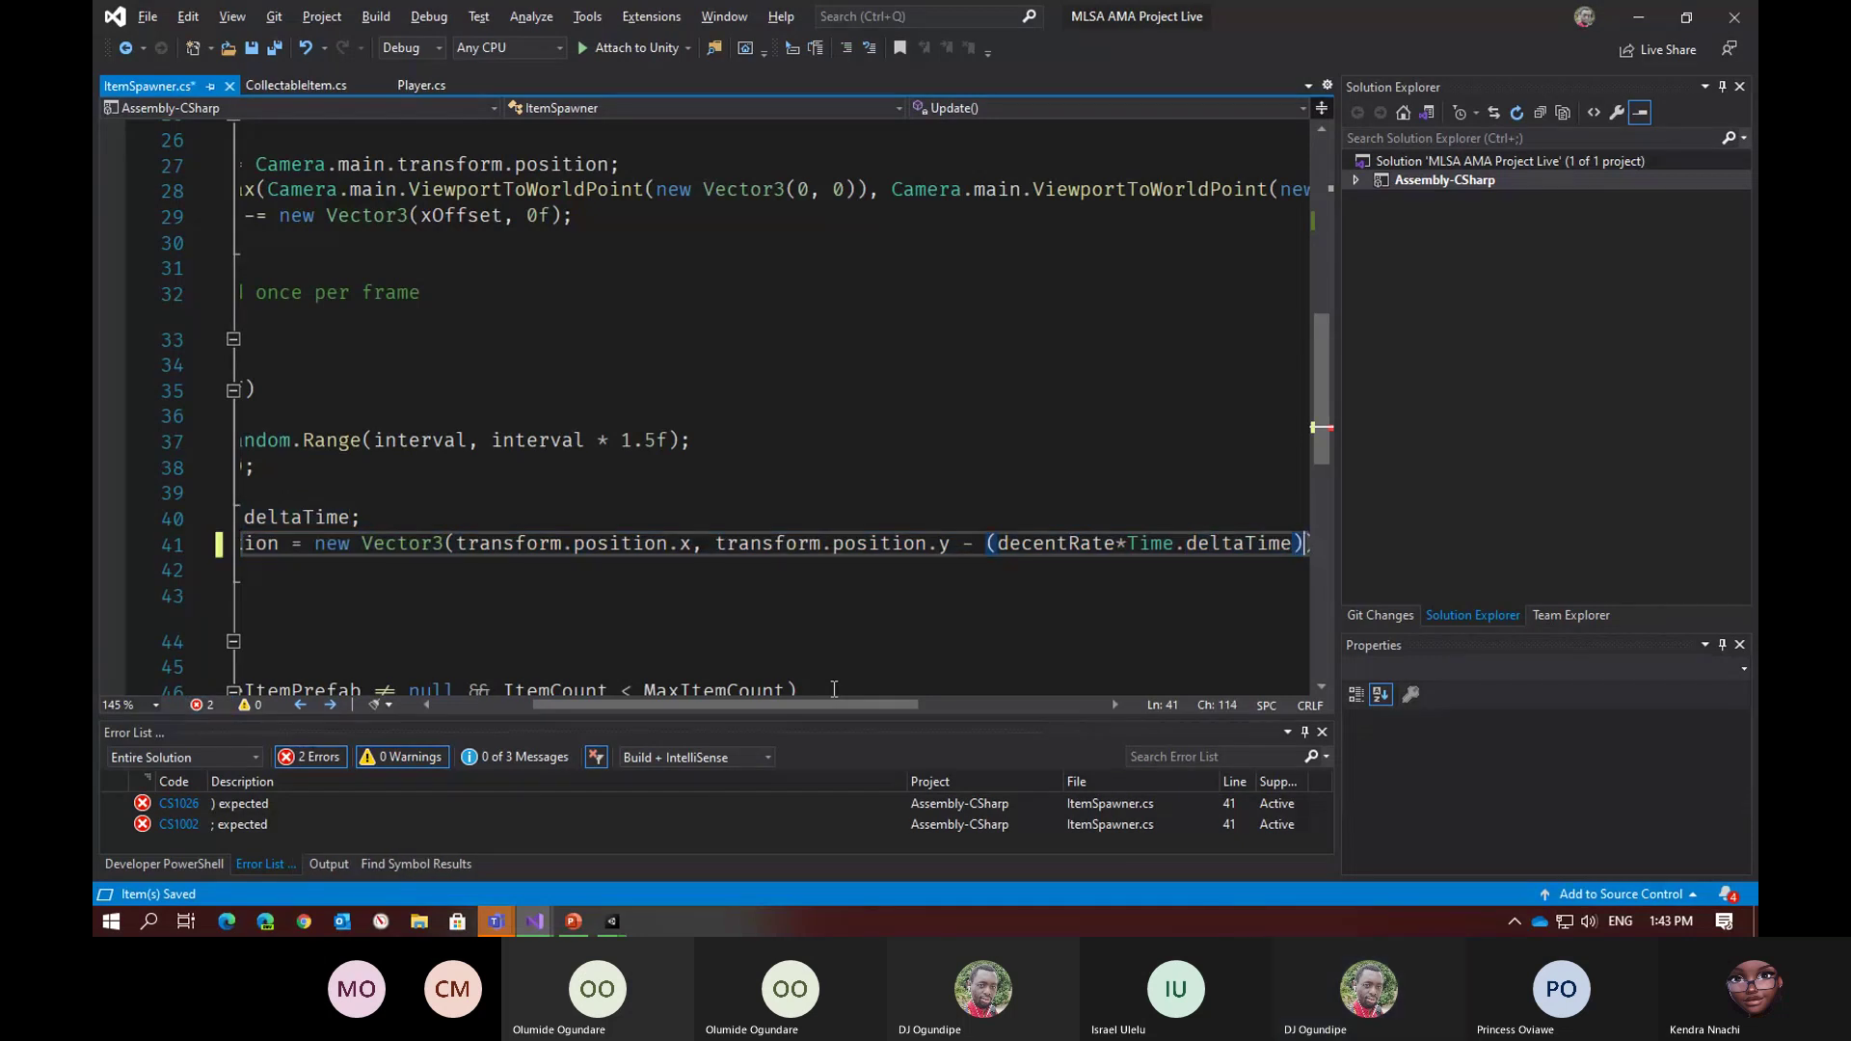
key(ctrl+s)
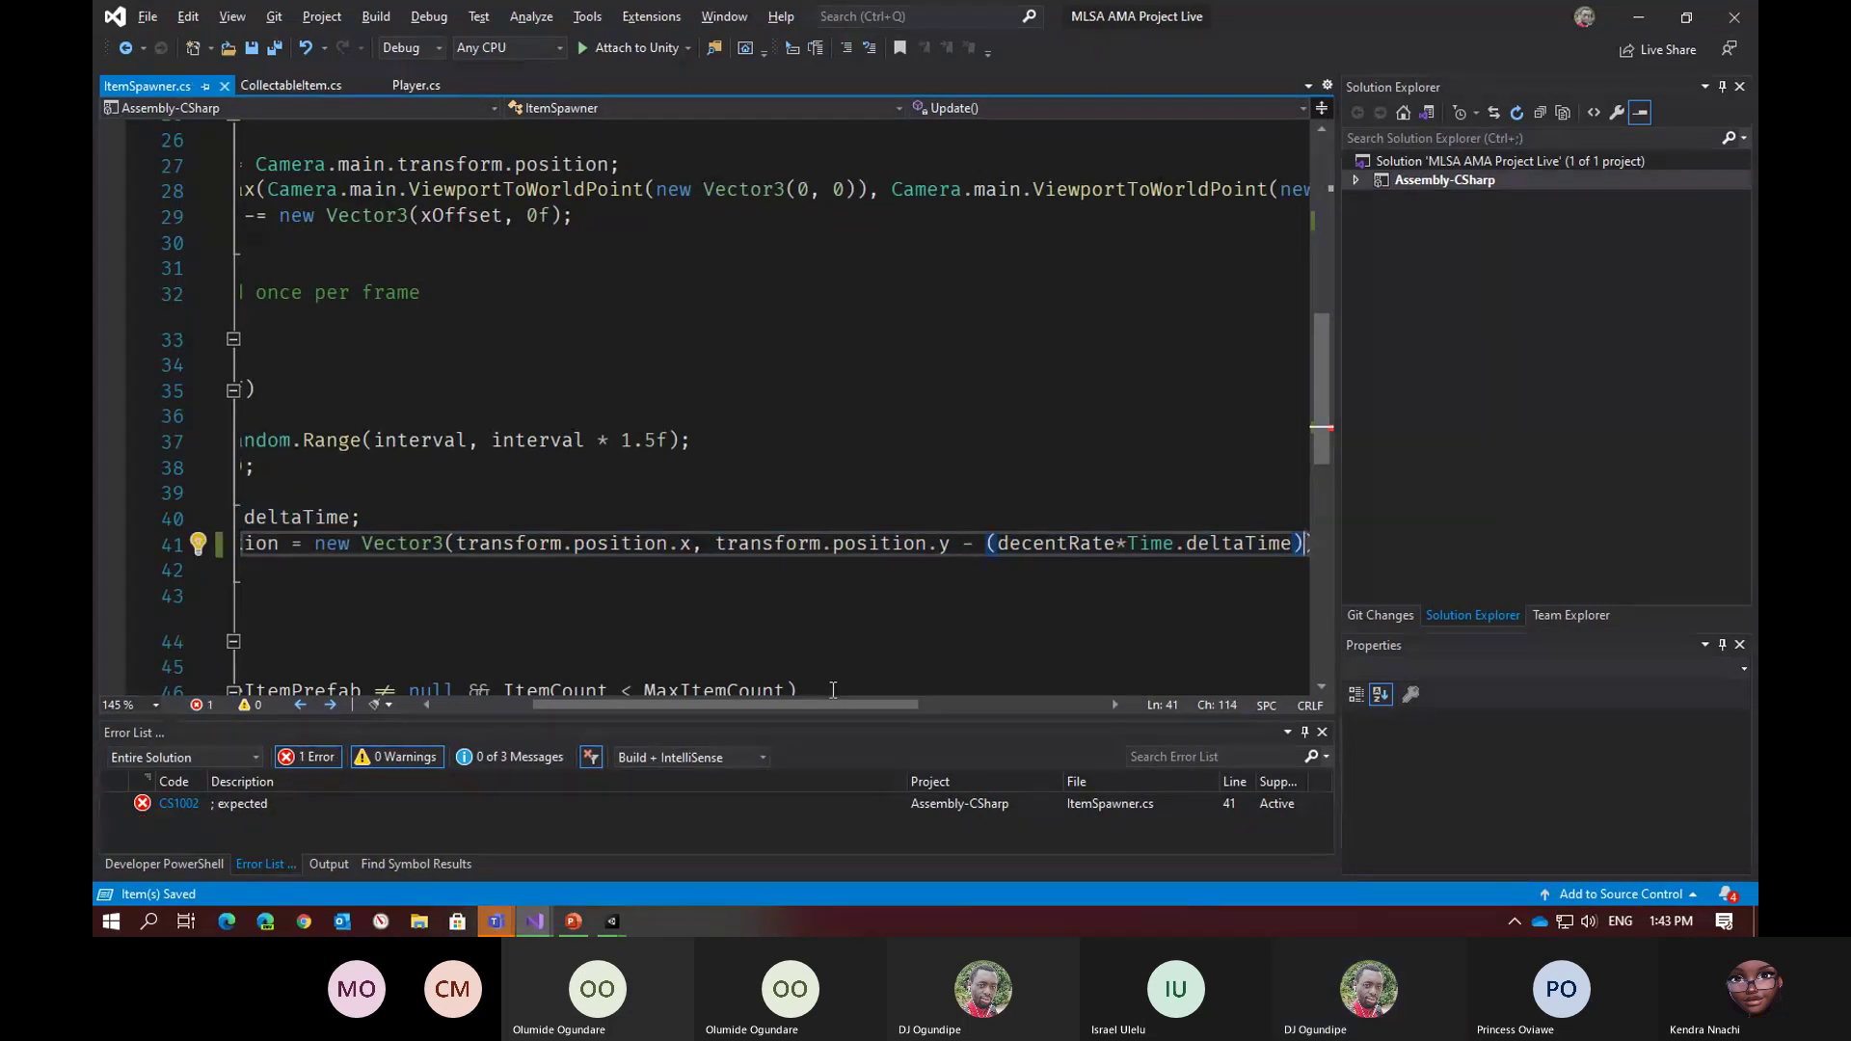
Open the remaining compile error from the Unity console, end the transform.position statement with a semicolon, and save the script
key(alt+Tab)
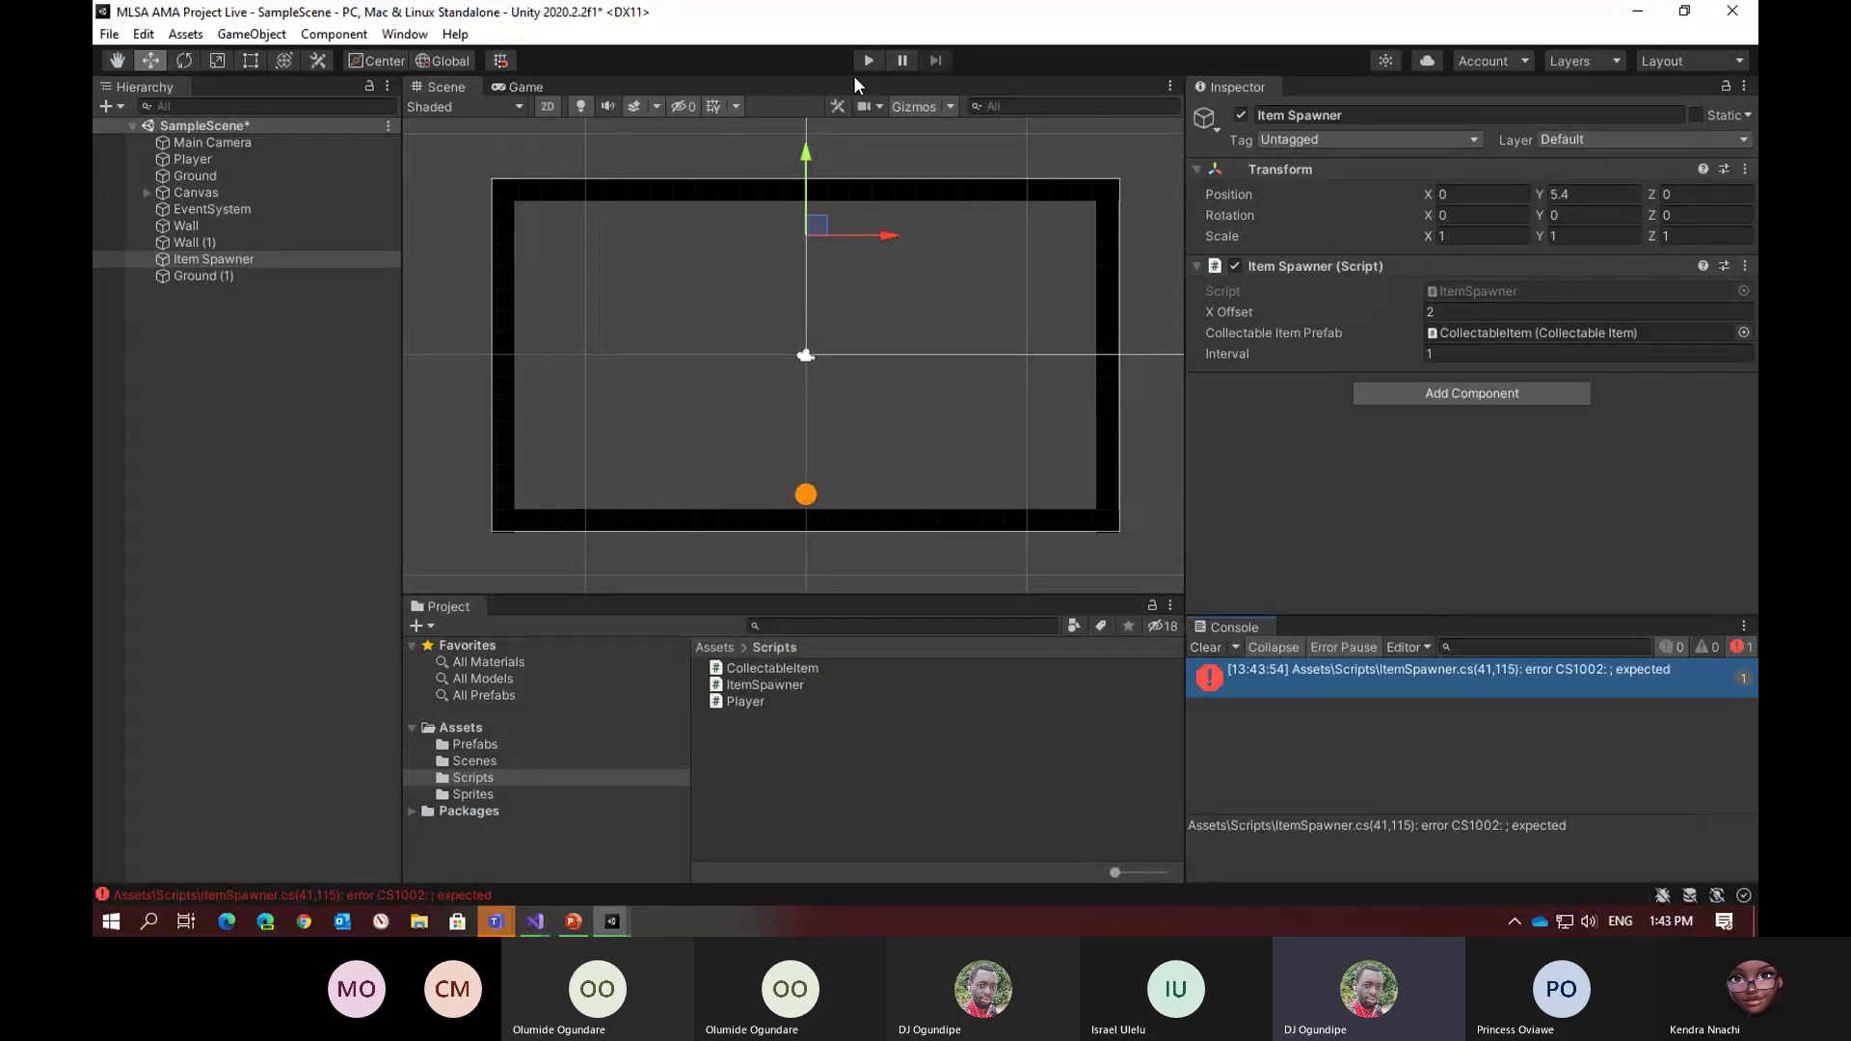
double_click(1311, 680)
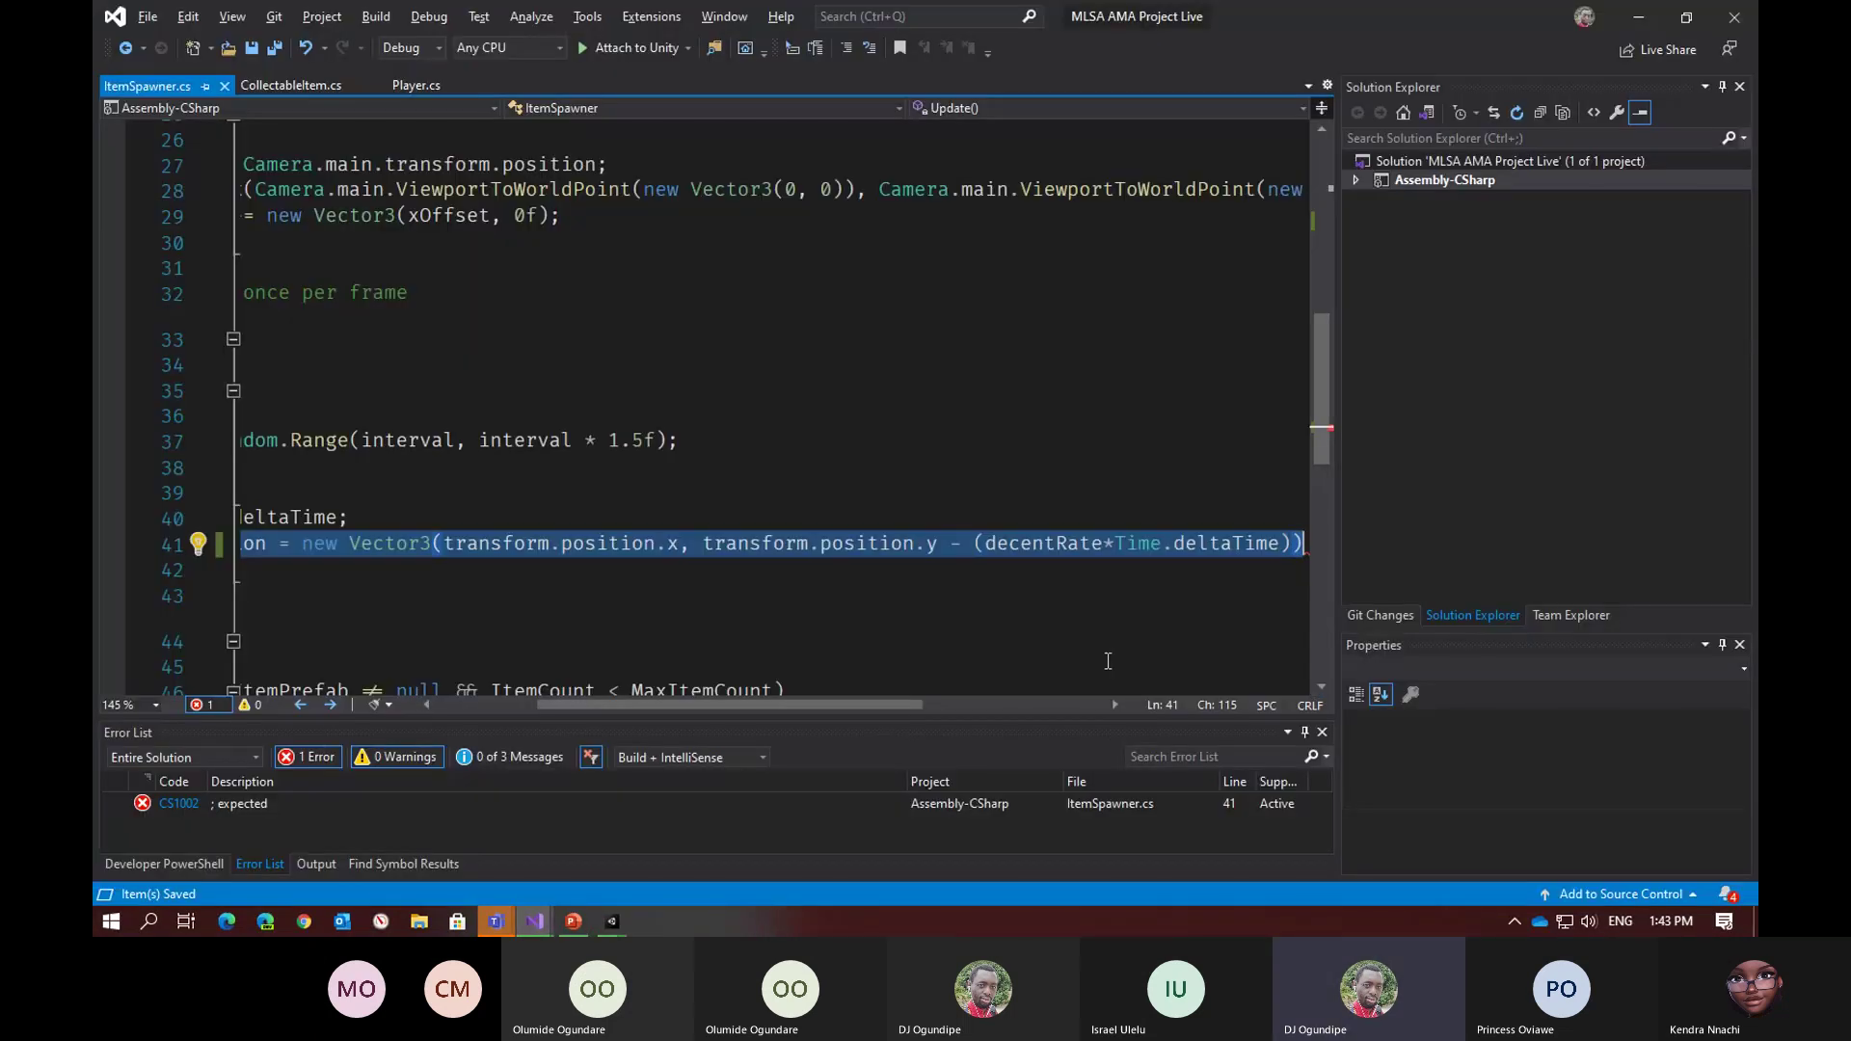
text(;)
key(ctrl+z)
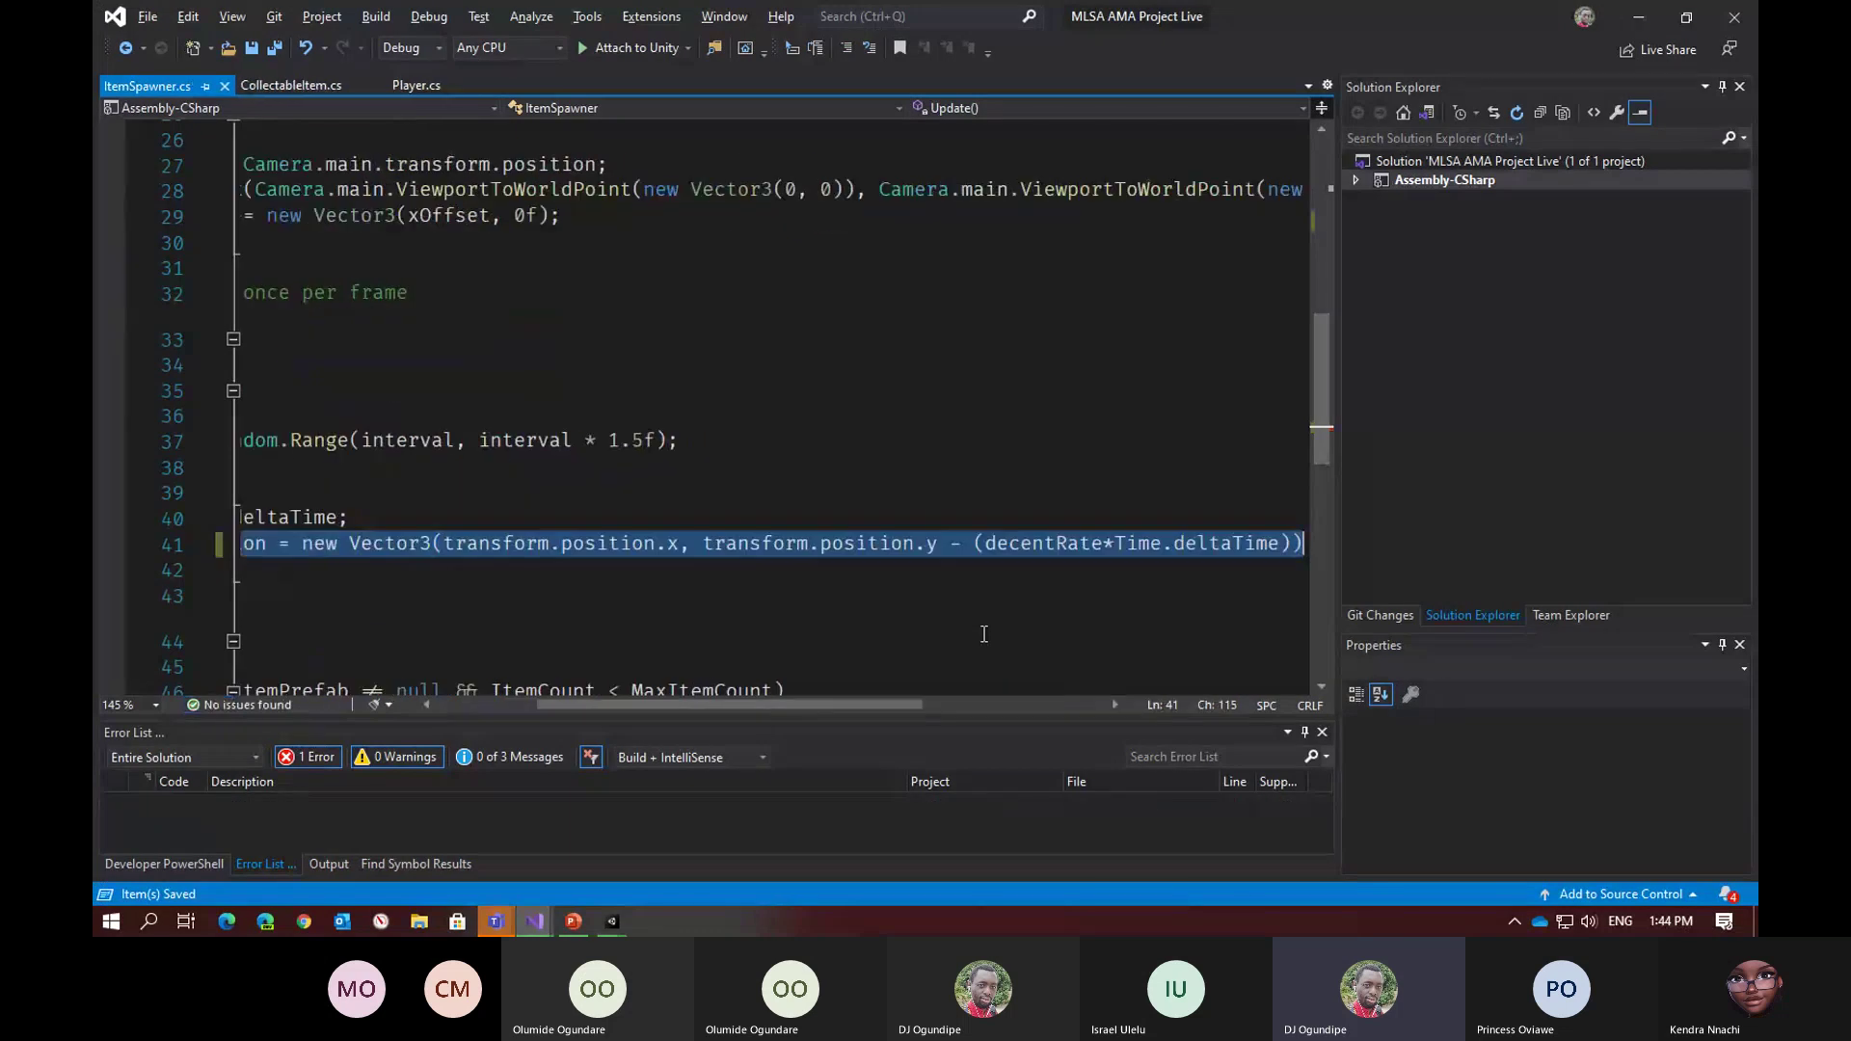
key(ctrl+s)
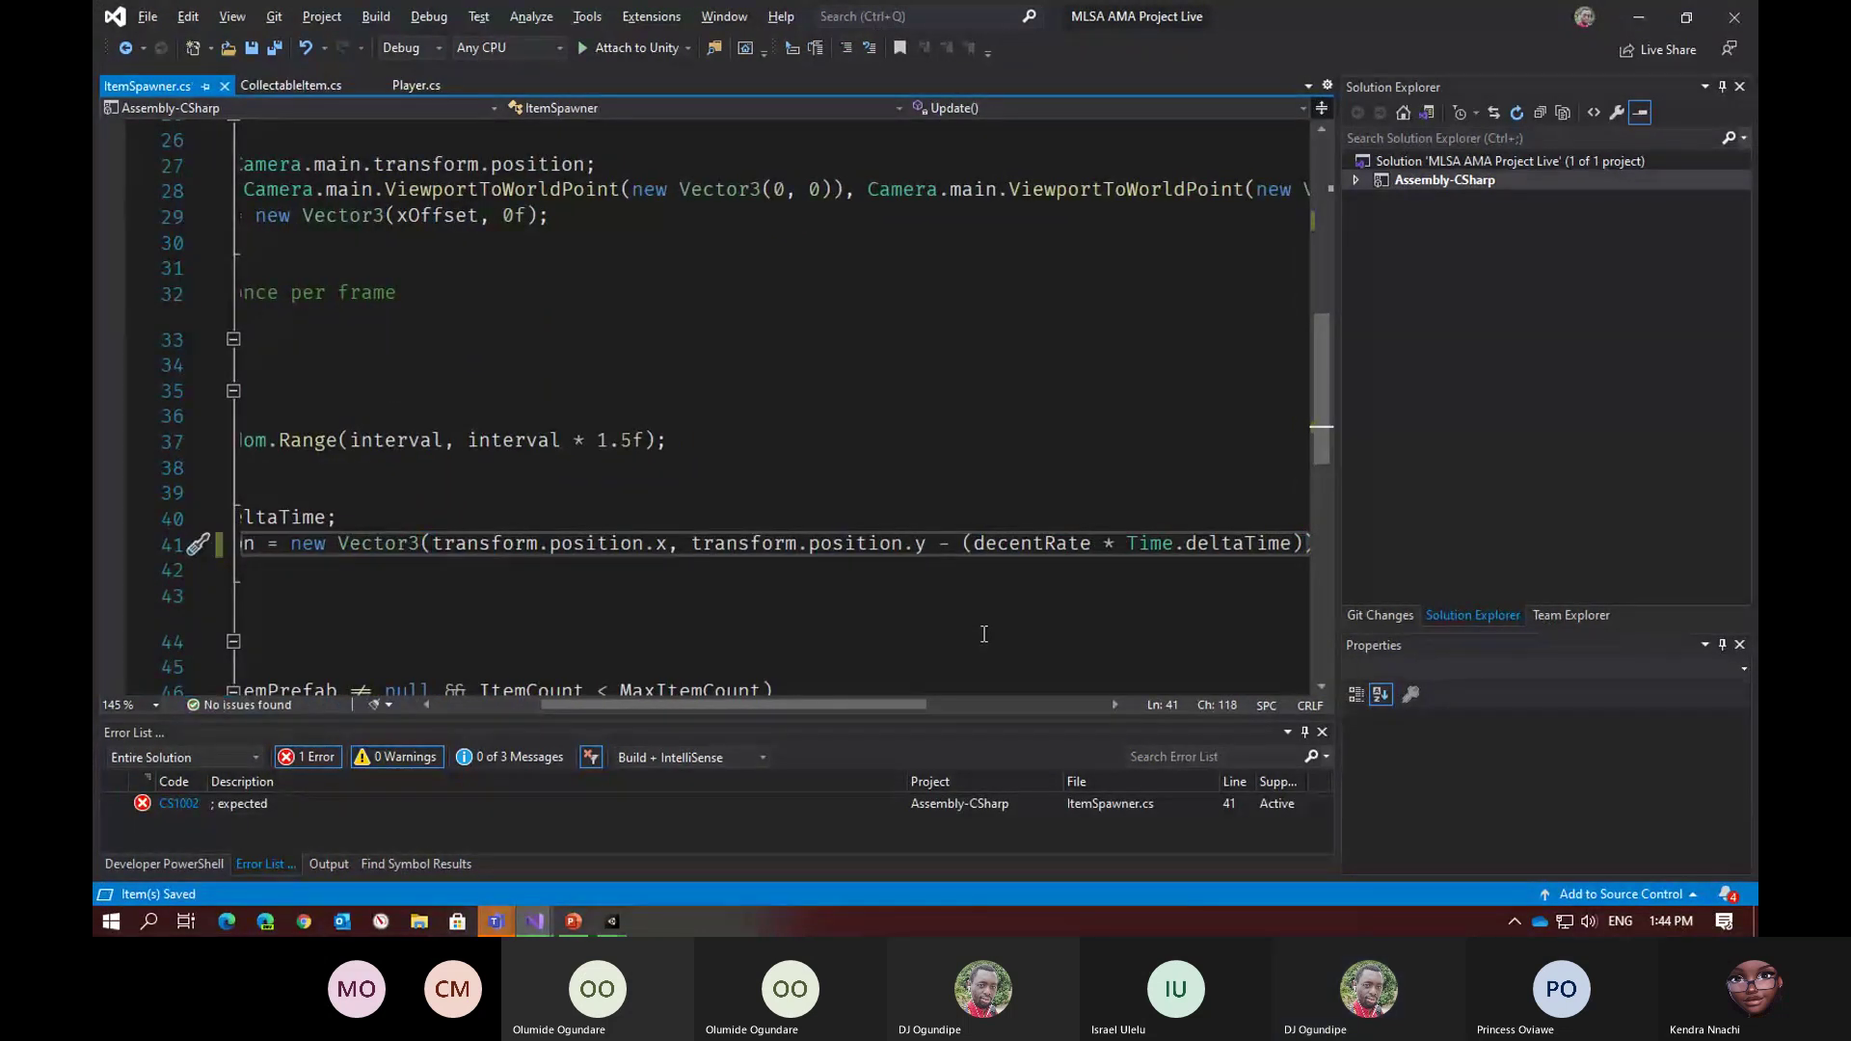
Switch to Unity and play-test the game, following the Item Spawner's descent in the Scene and Game views, and stop play mode
key(alt+Tab)
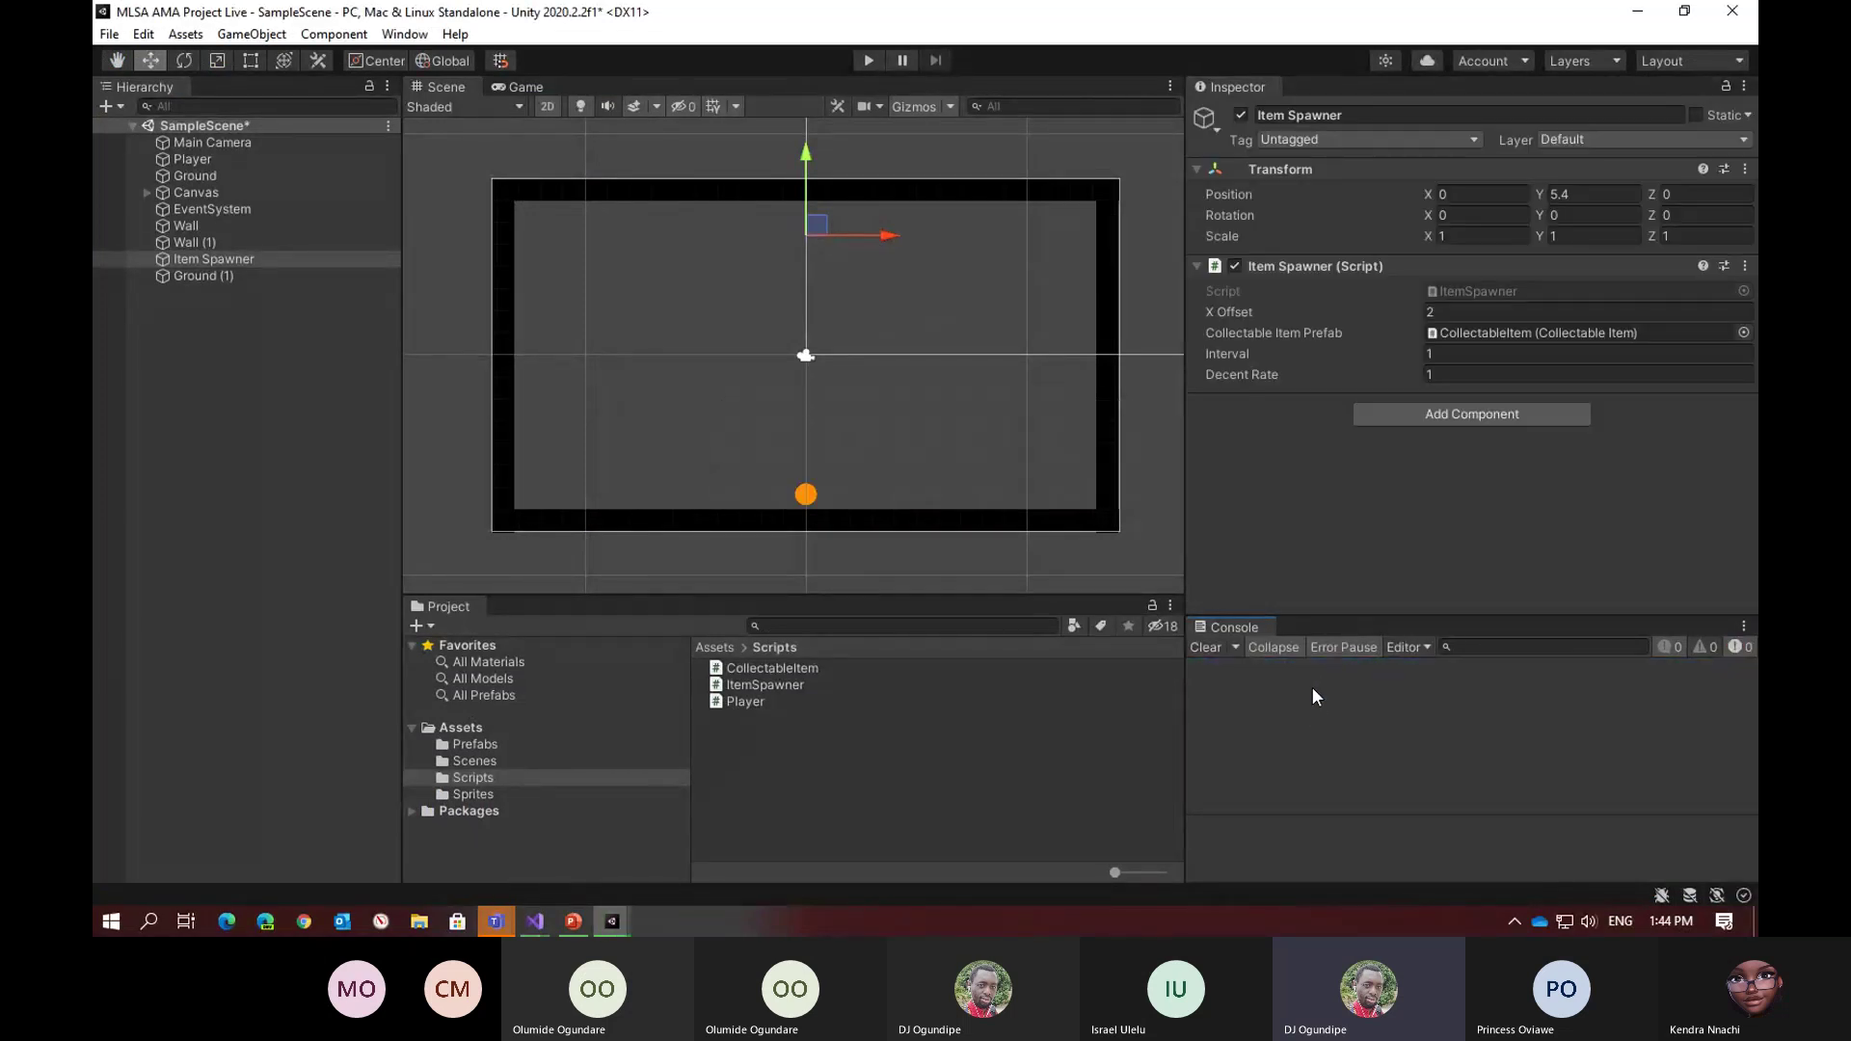
click(868, 62)
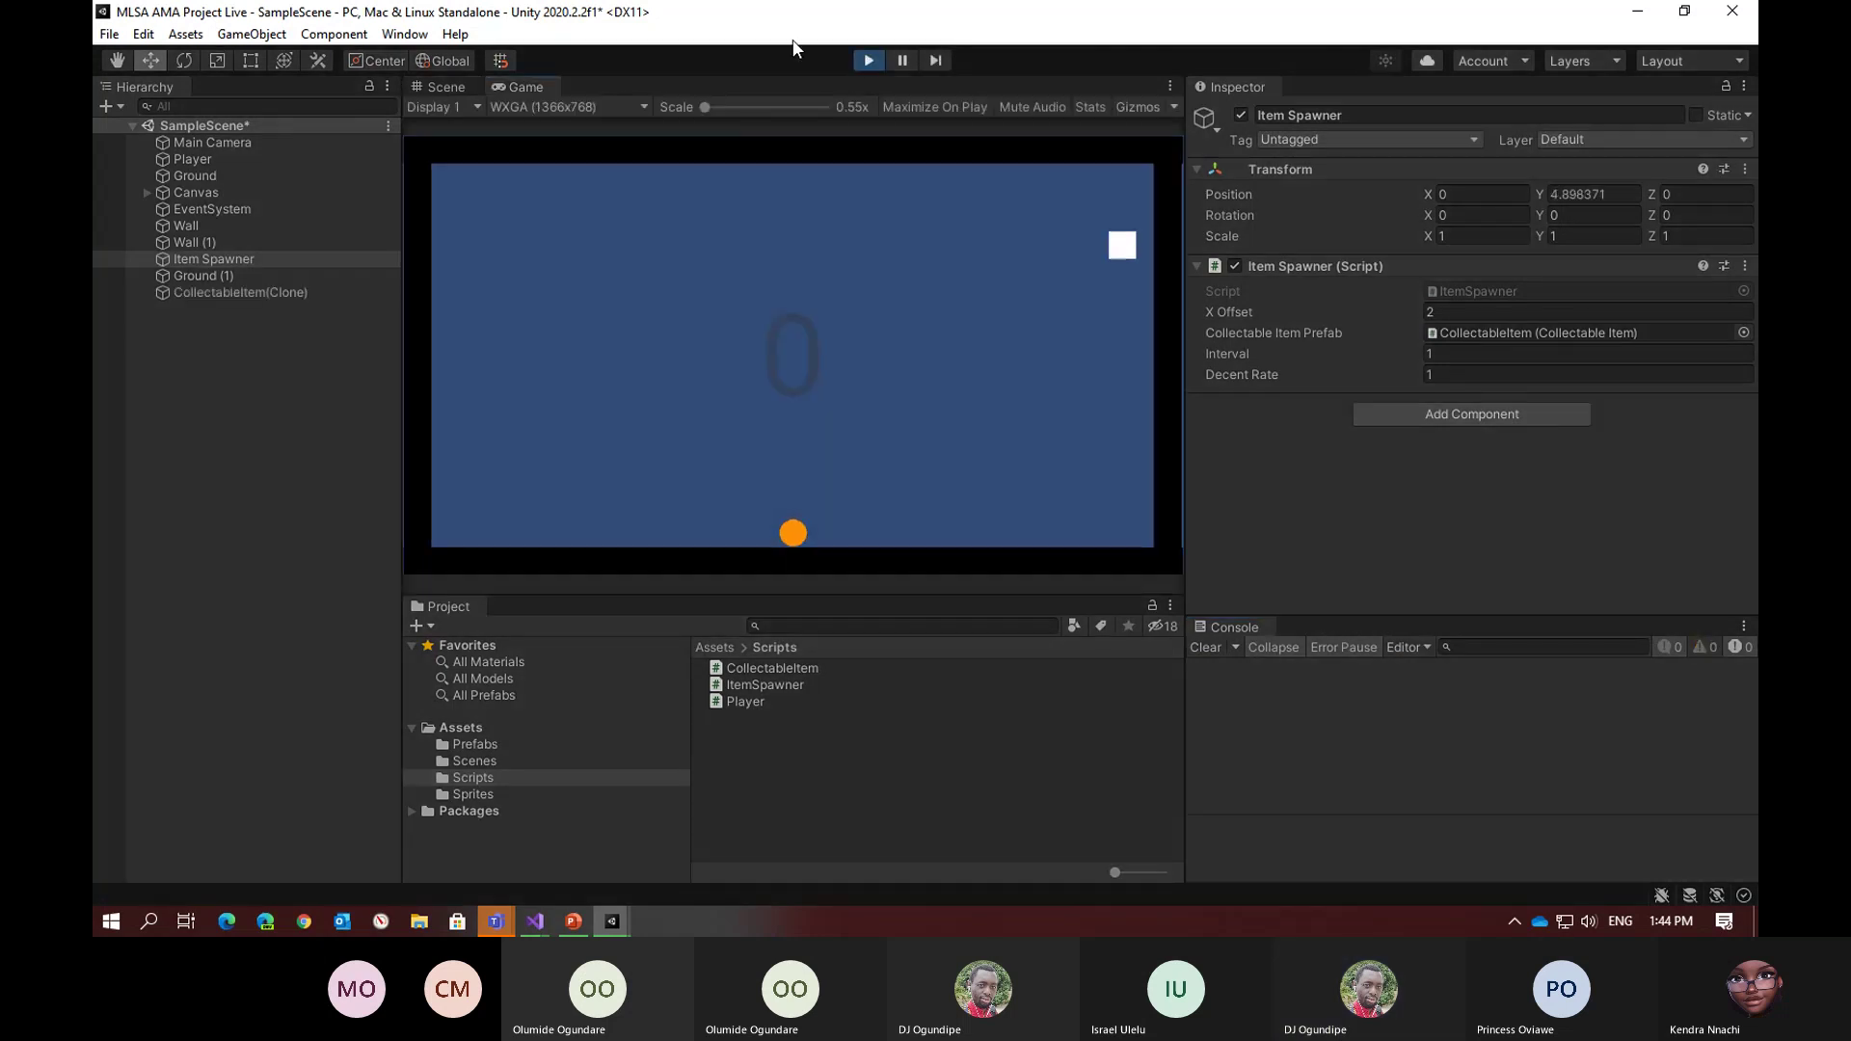
click(448, 82)
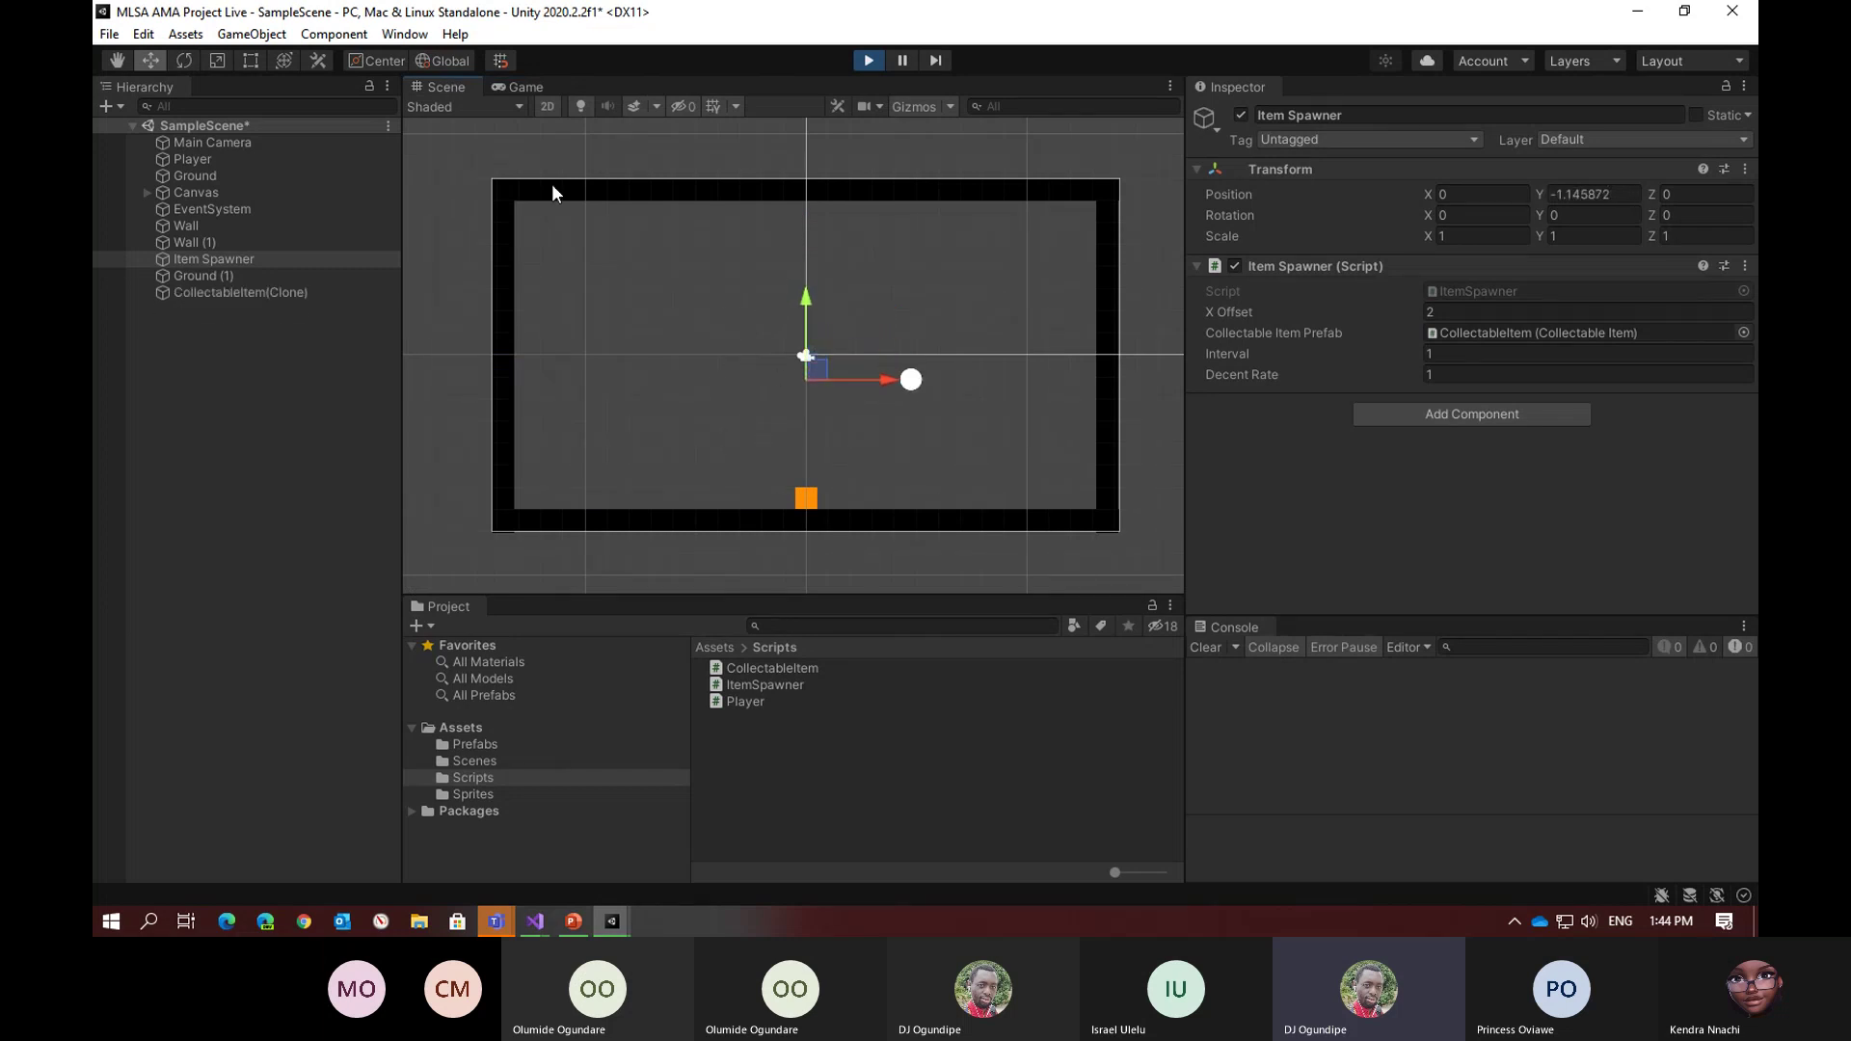
click(509, 86)
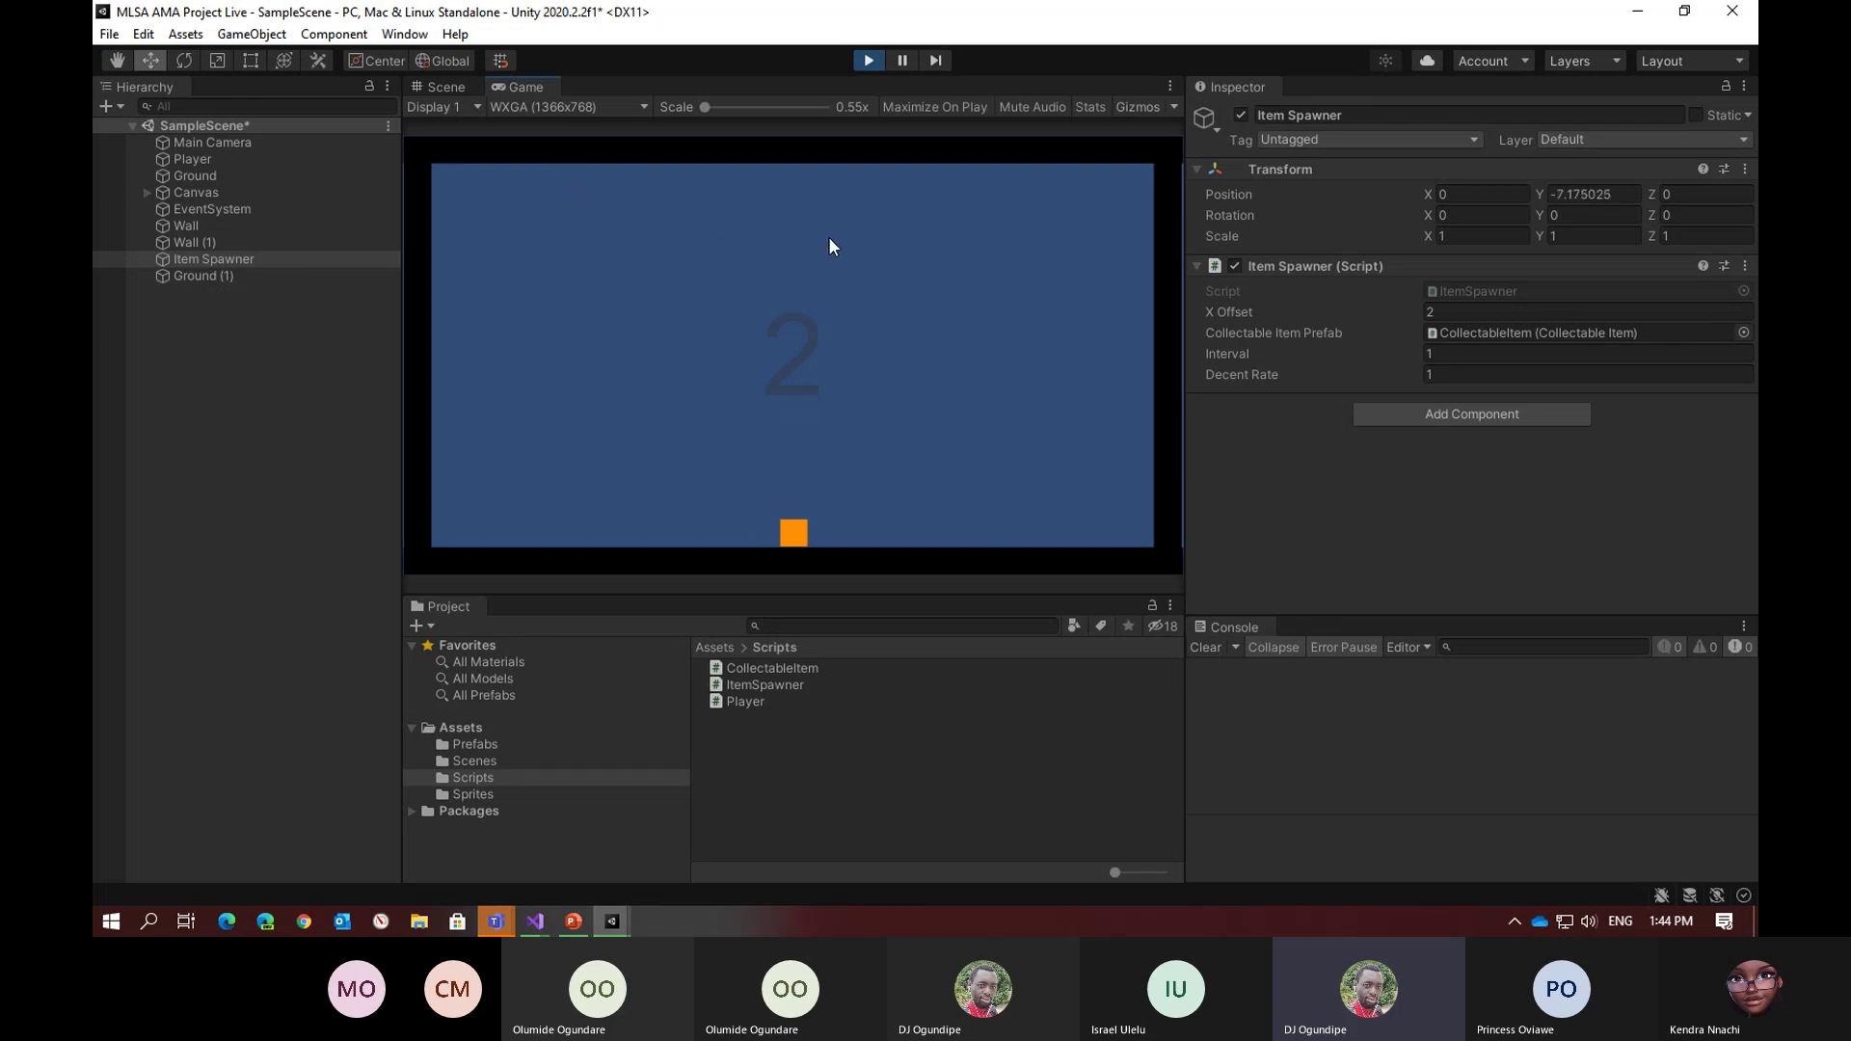
click(439, 87)
mouse_move(889, 524)
middle_down()
mouse_move(896, 236)
mouse_move(814, 499)
middle_up()
middle_drag(883, 133, 727, 302)
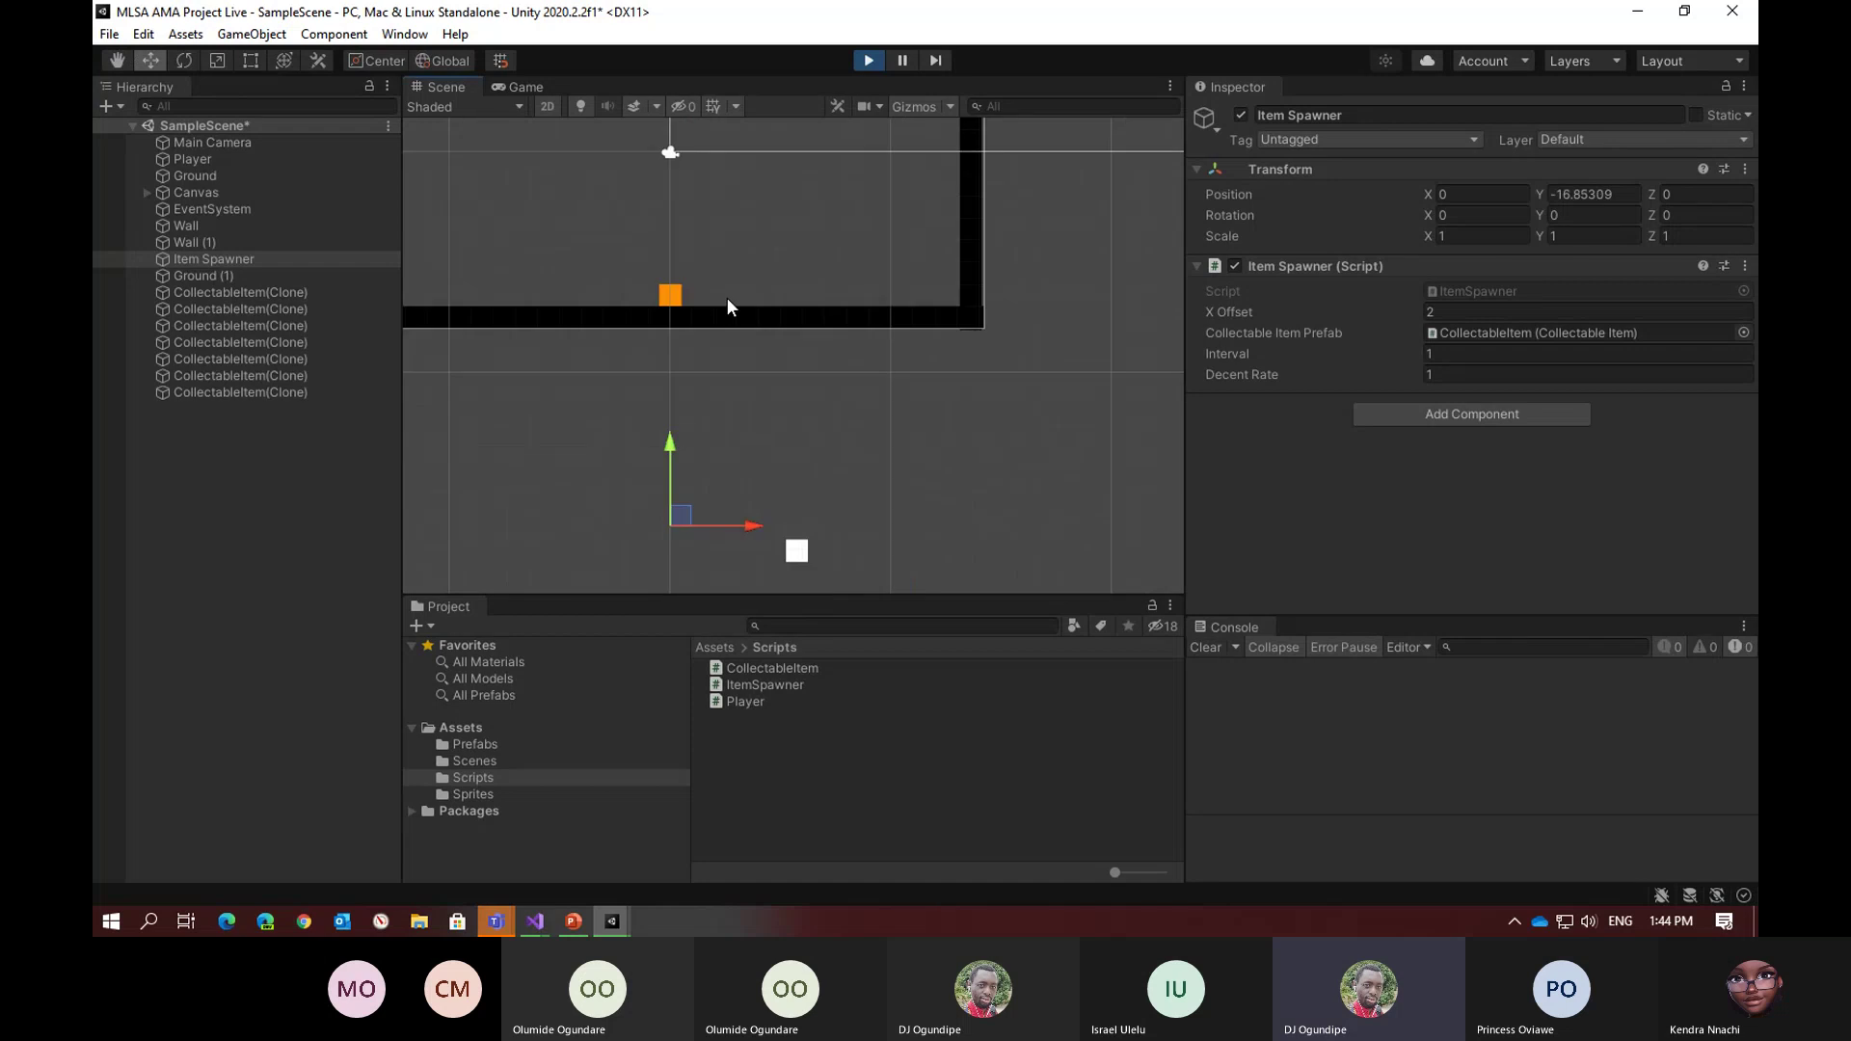
middle_drag(702, 205, 808, 332)
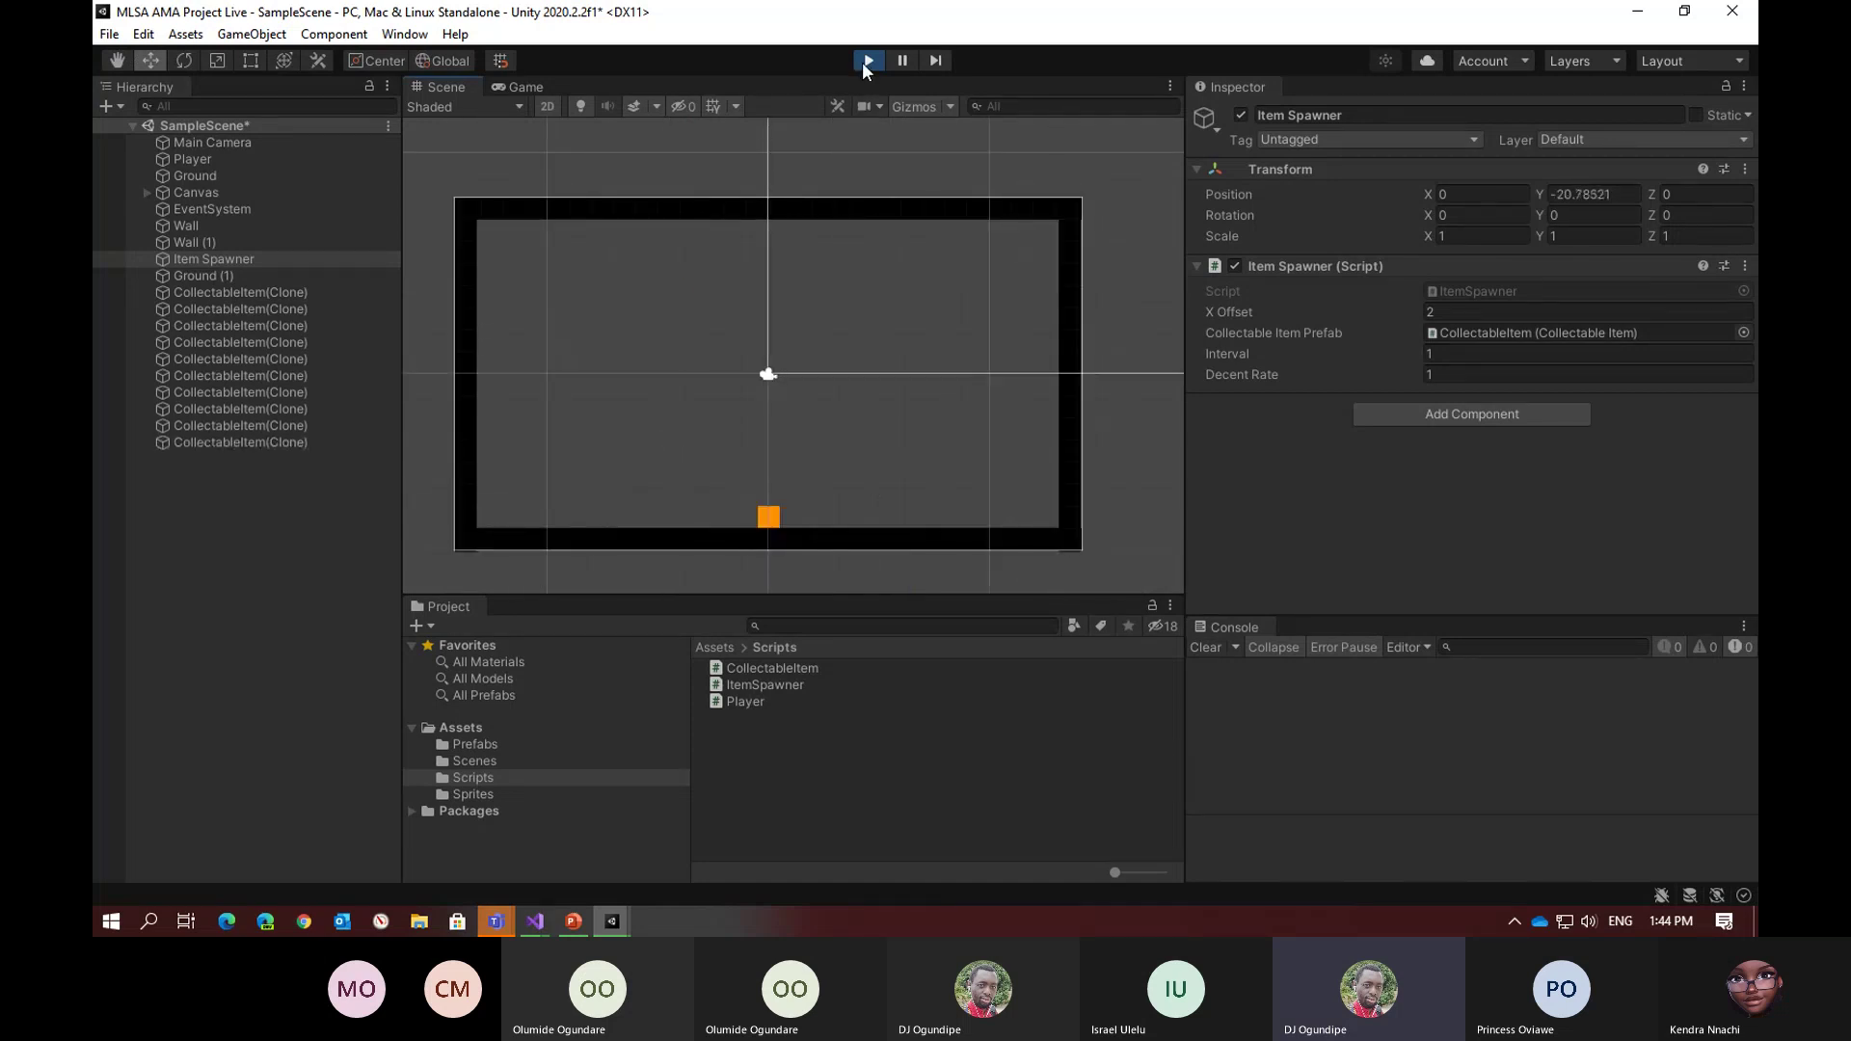
click(864, 63)
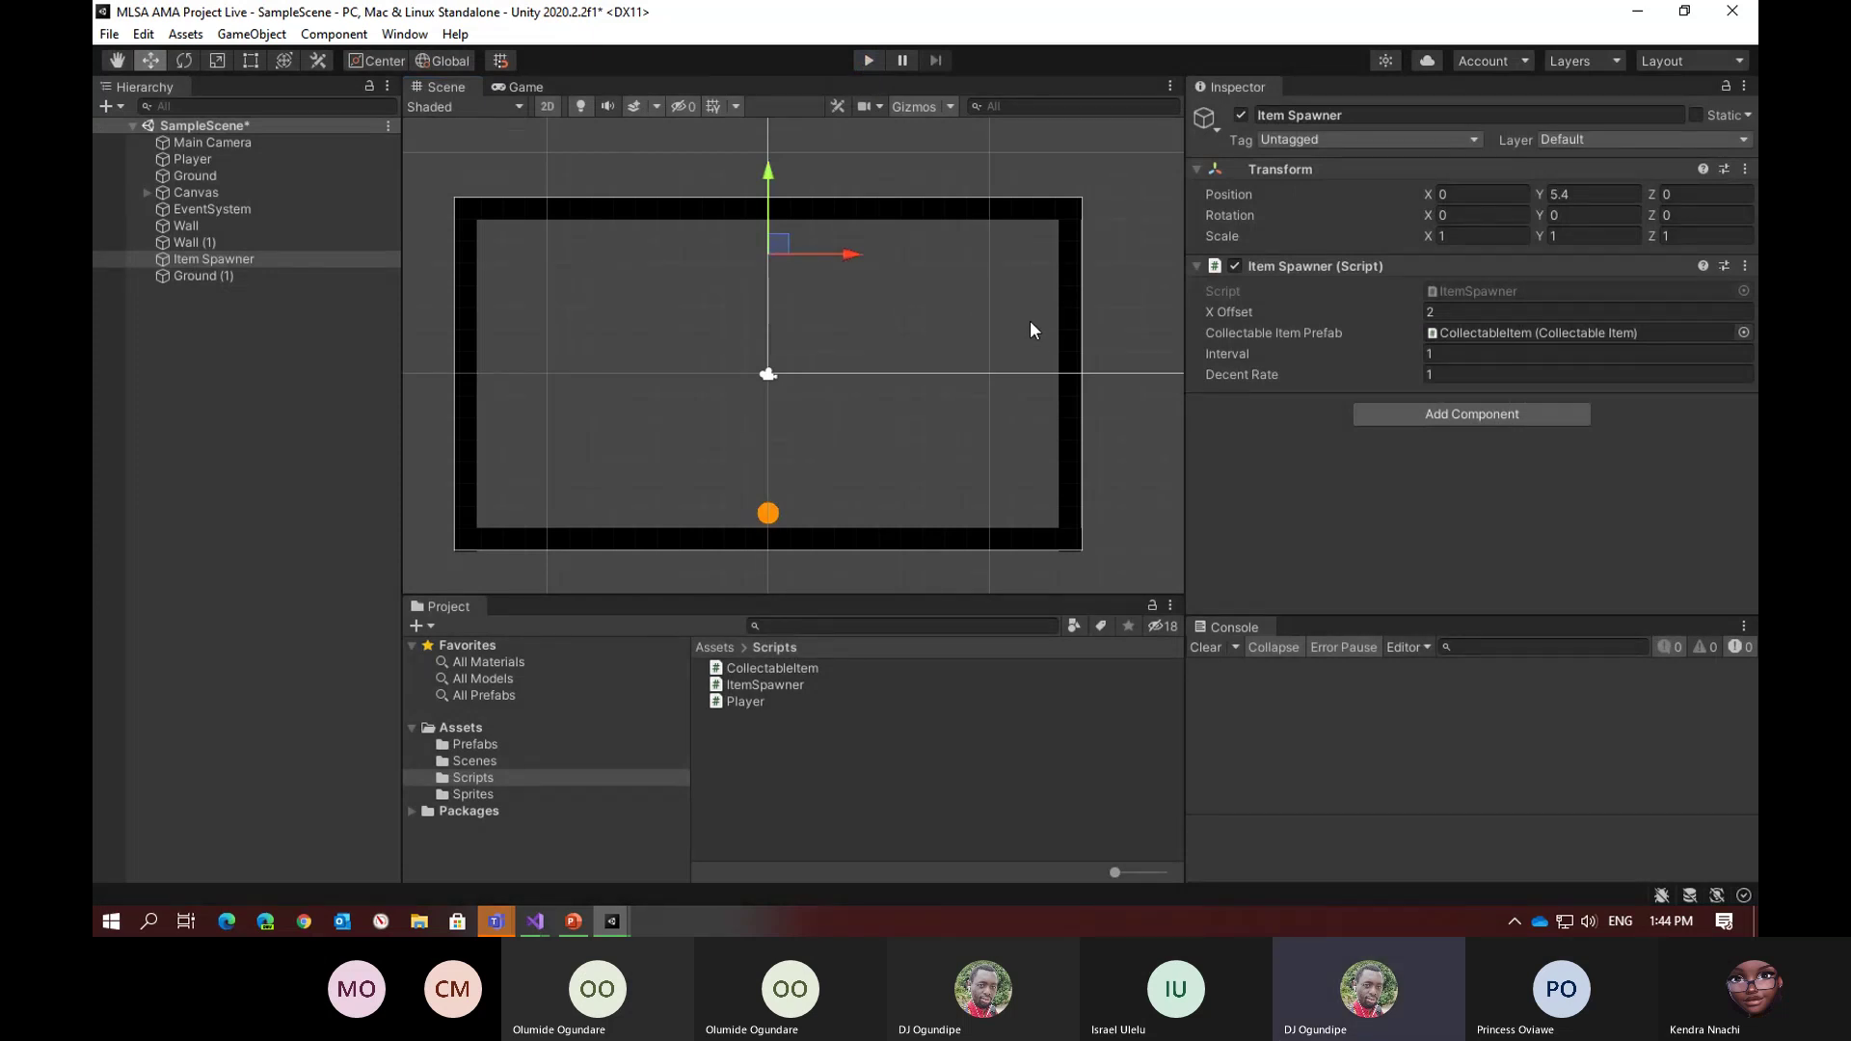
Set the Item Spawner's Decent Rate to 0.05 and start play mode
click(1475, 382)
text(0.05)
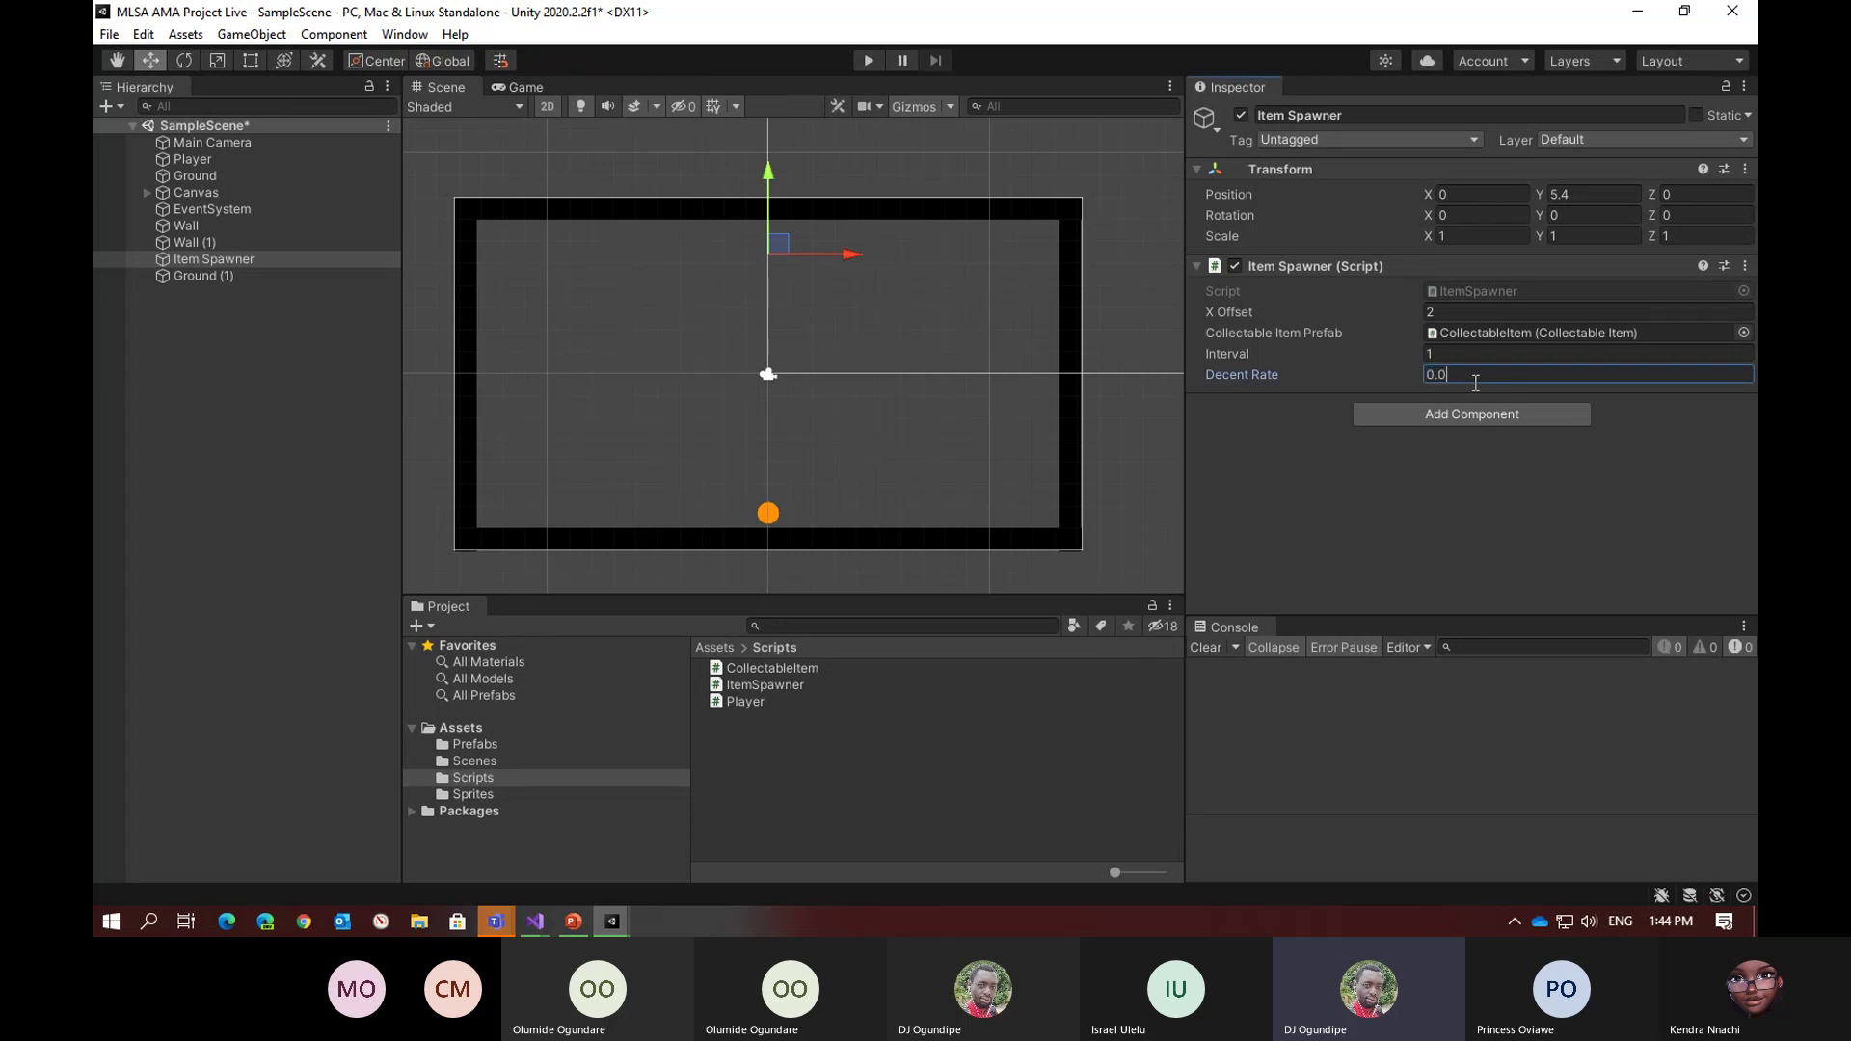
click(866, 60)
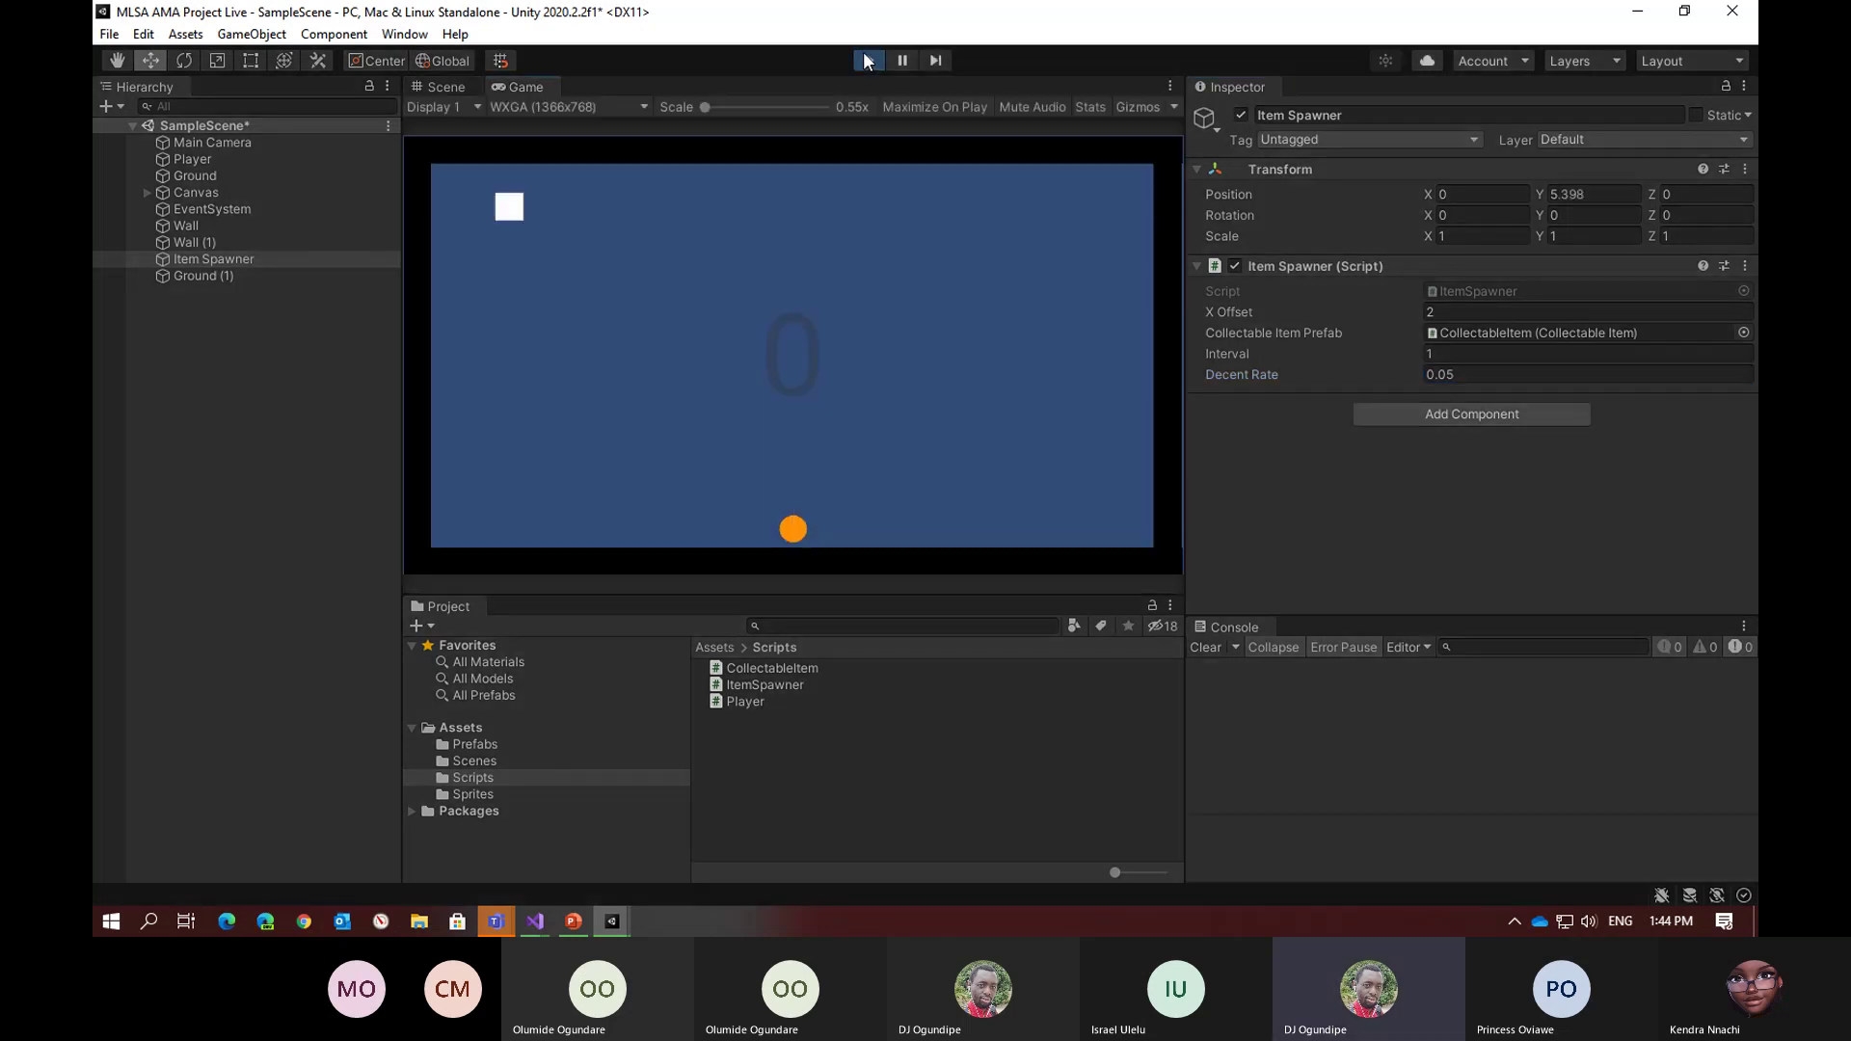
Follow the Item Spawner's slower descent in the Scene and Game views, and stop play mode
click(472, 89)
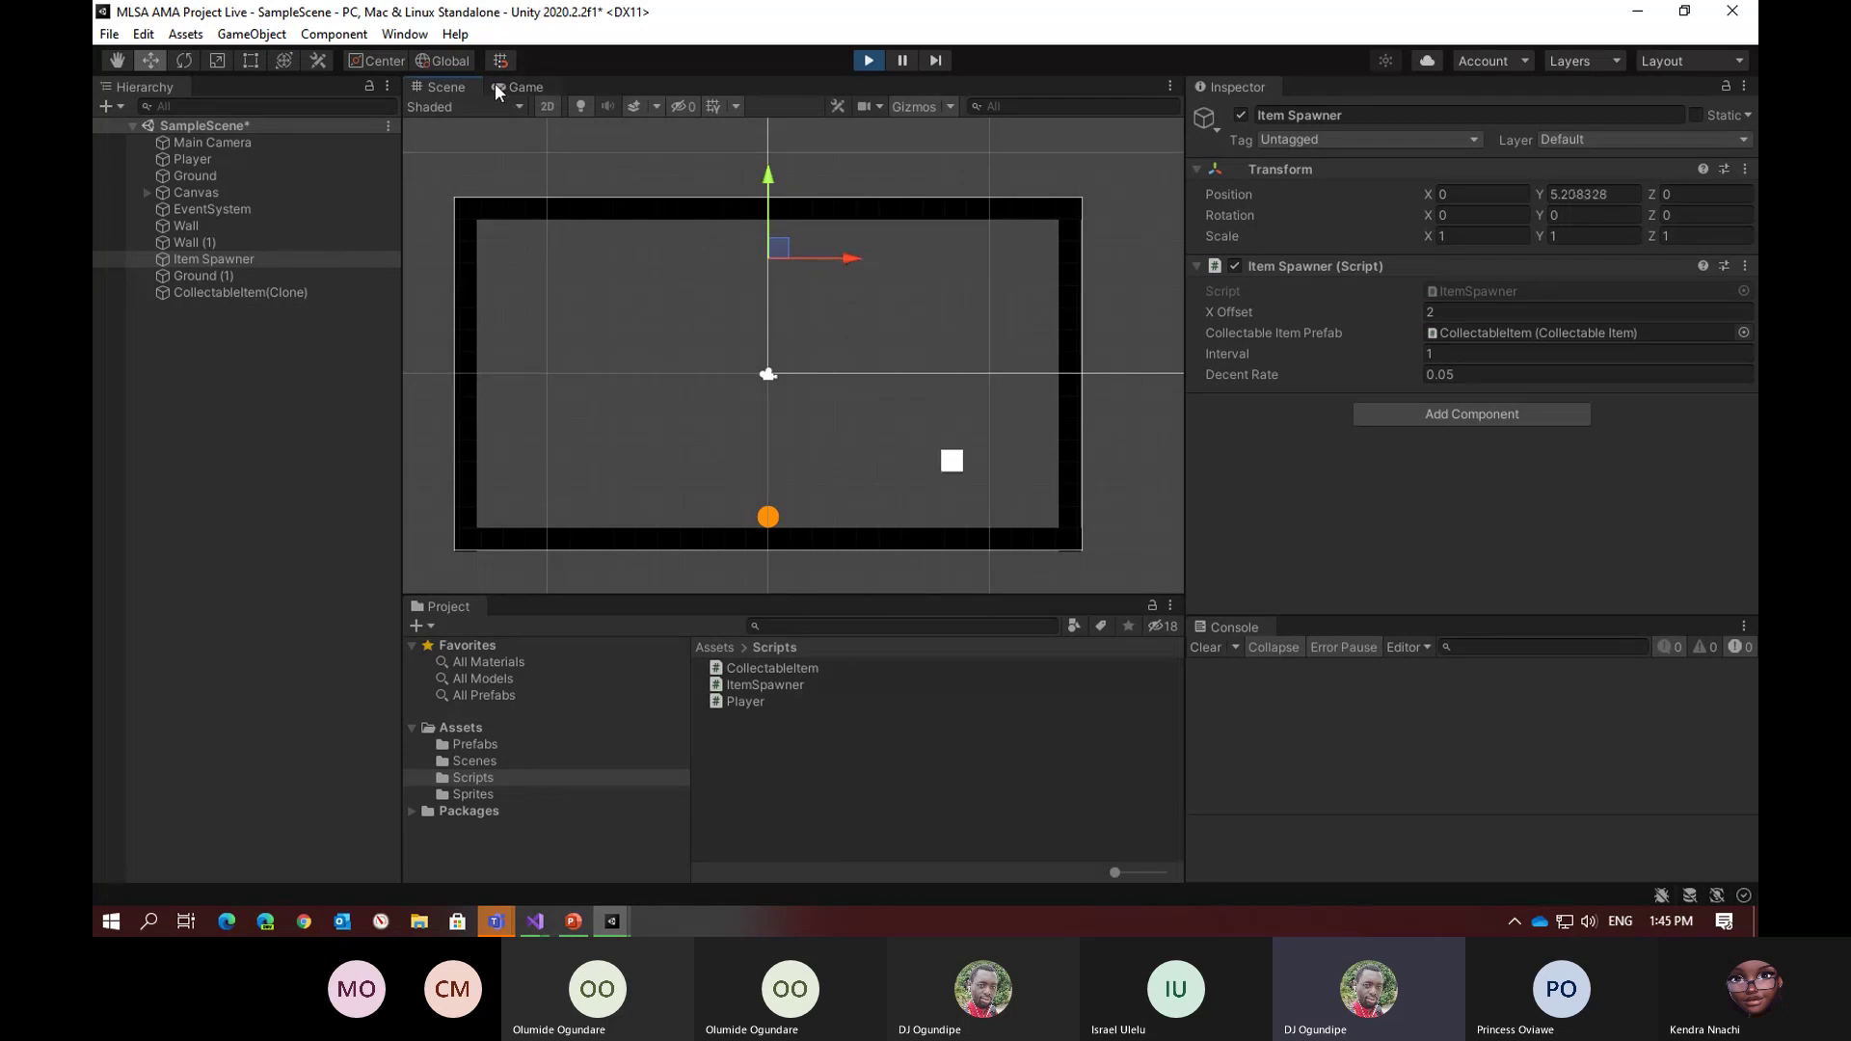
click(497, 89)
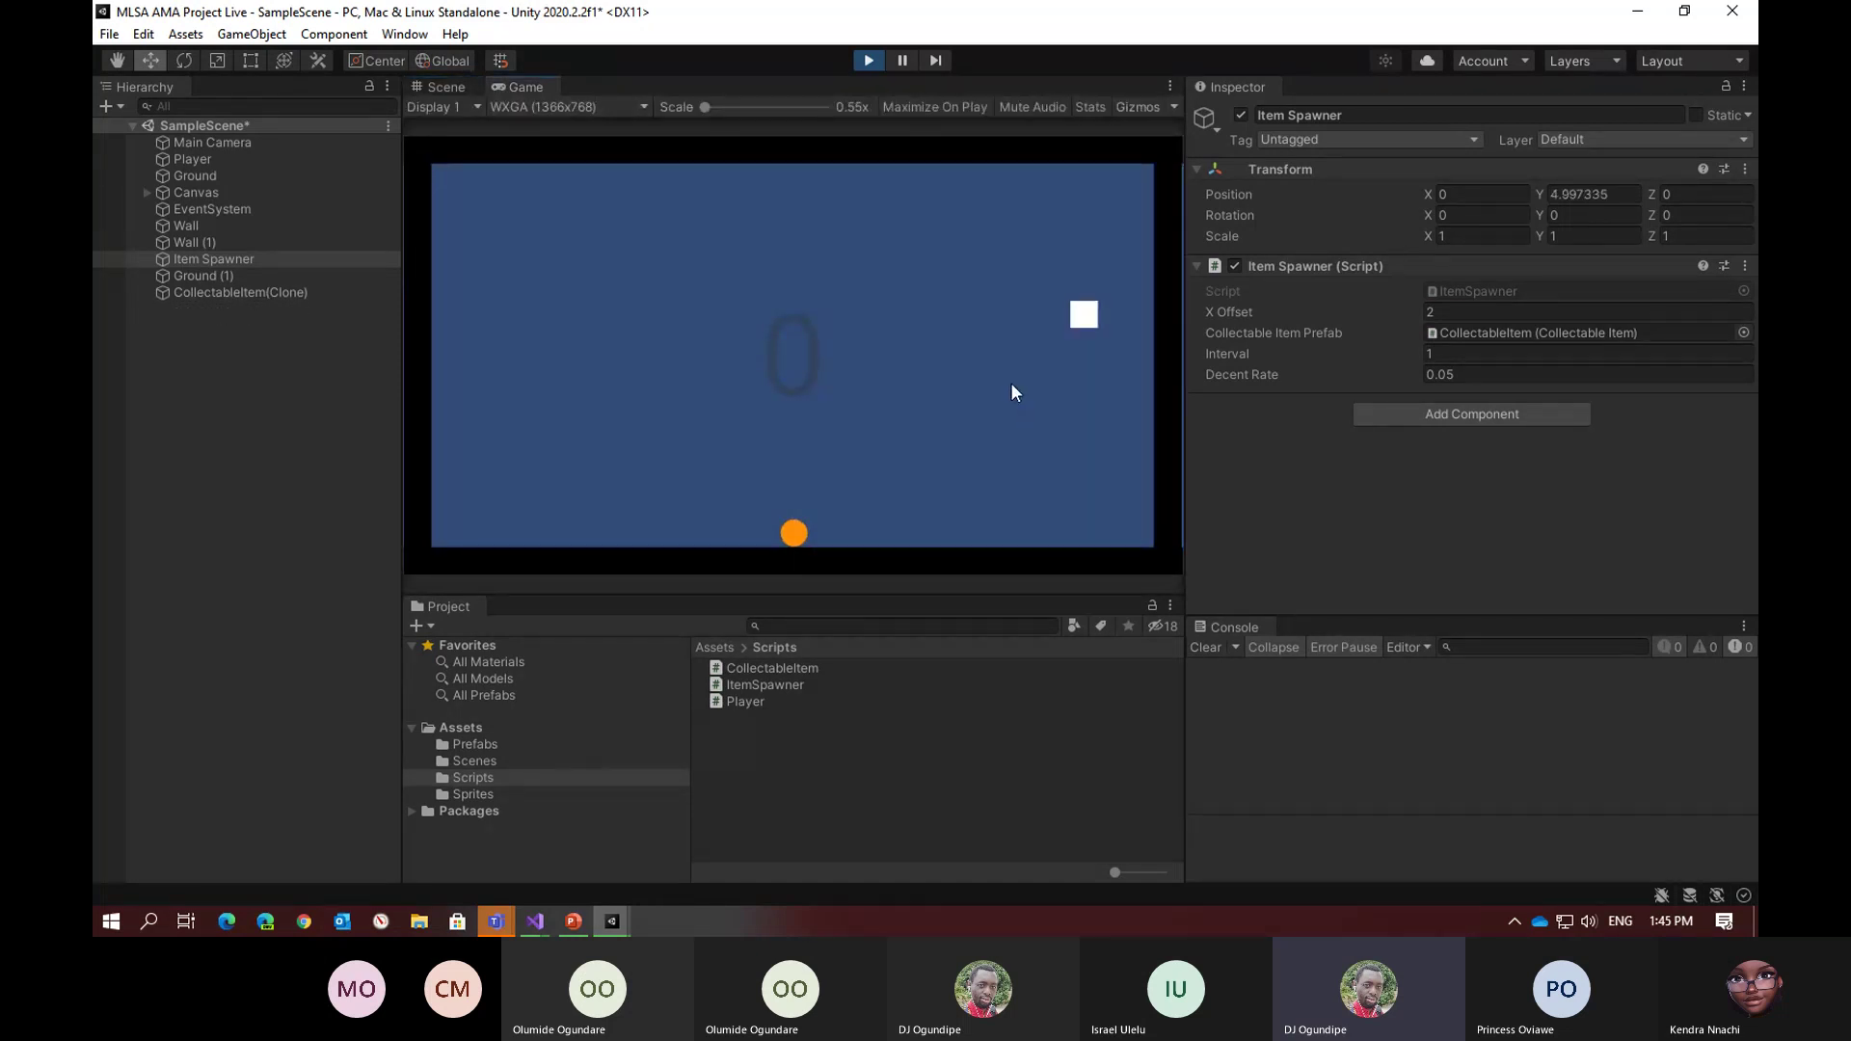
click(867, 60)
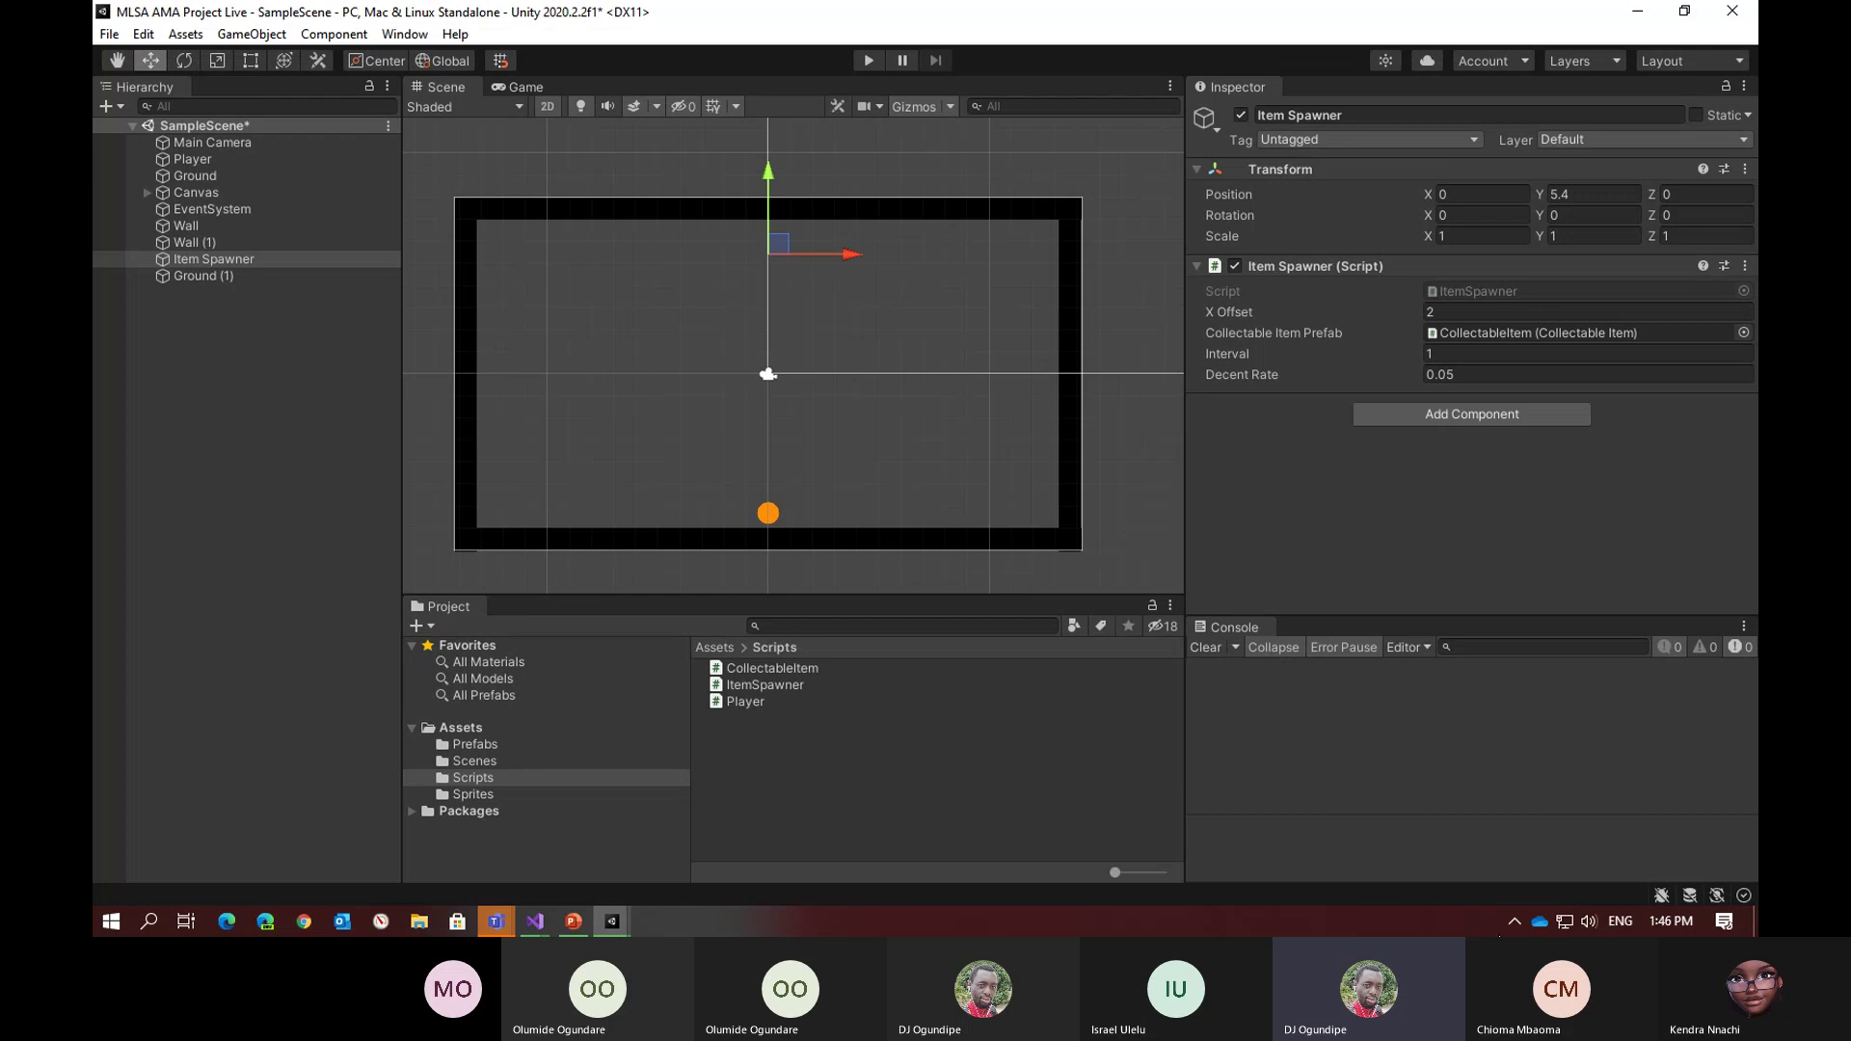
Switch to Unity Hub and look through the tutorials in its Learn section
click(1515, 921)
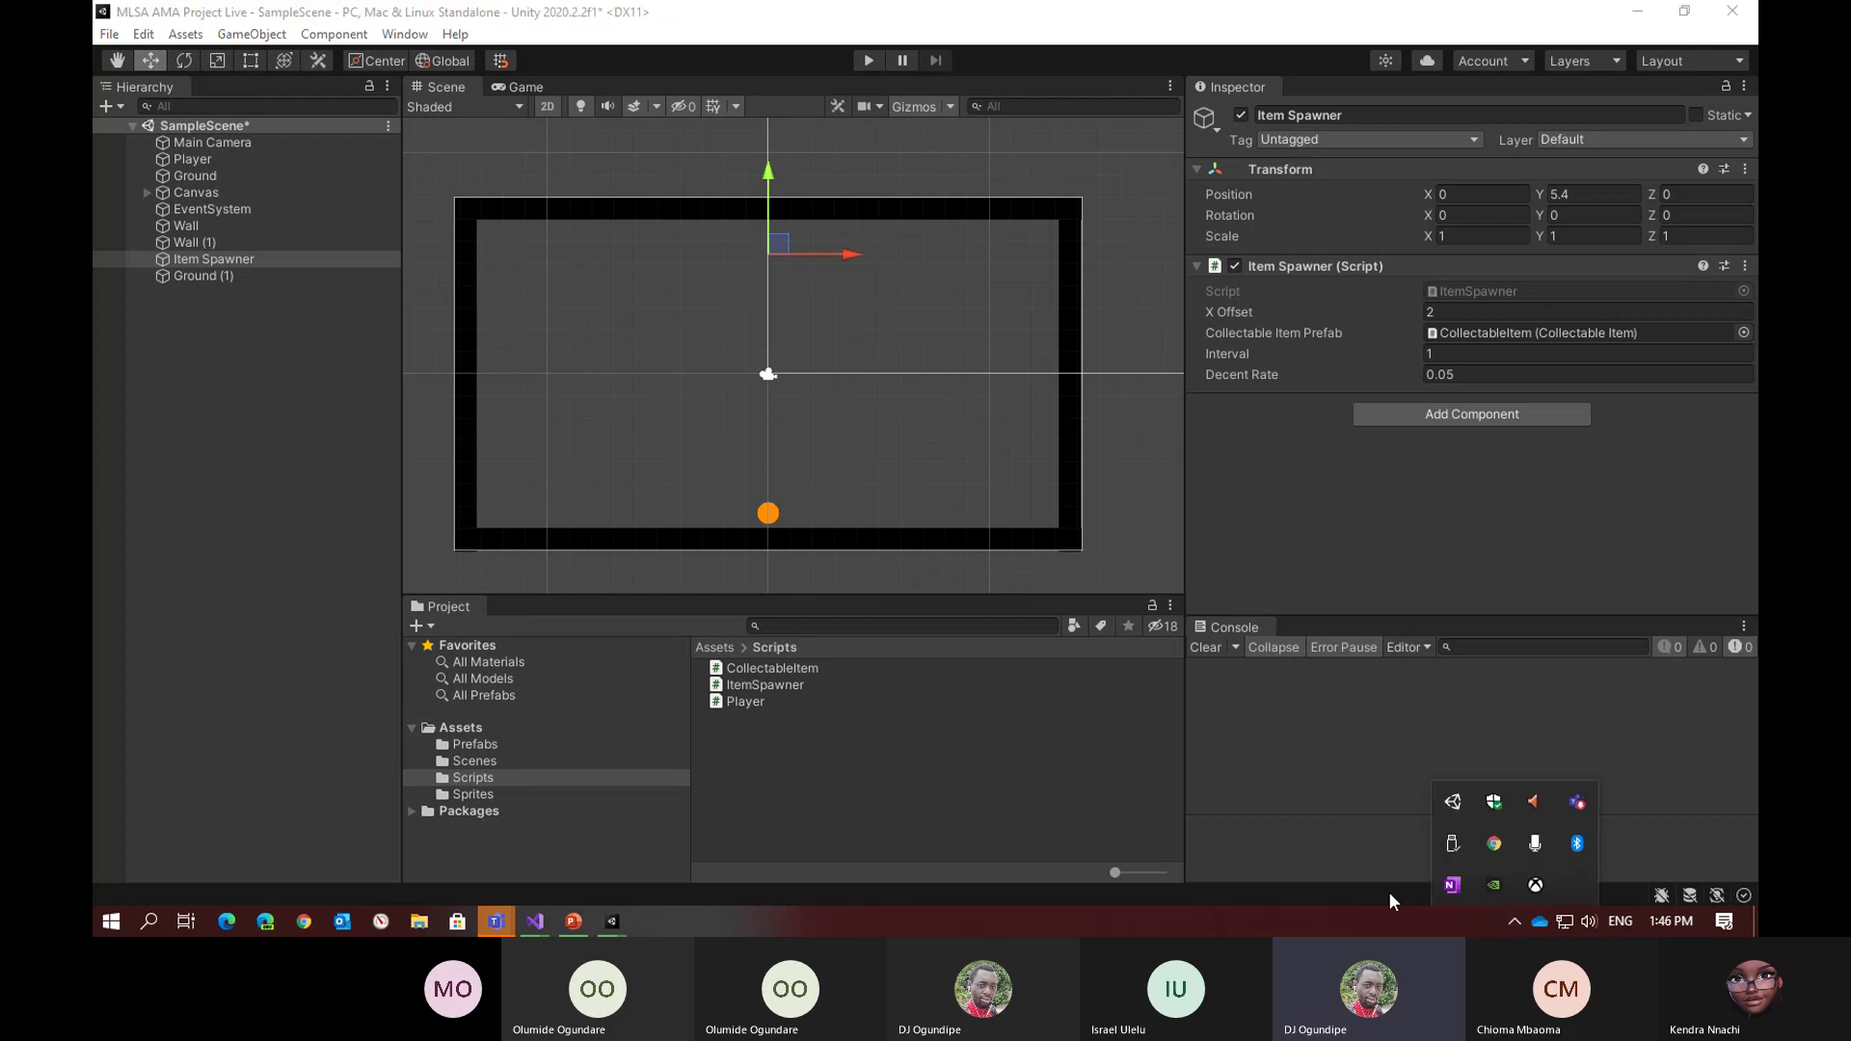
click(1452, 806)
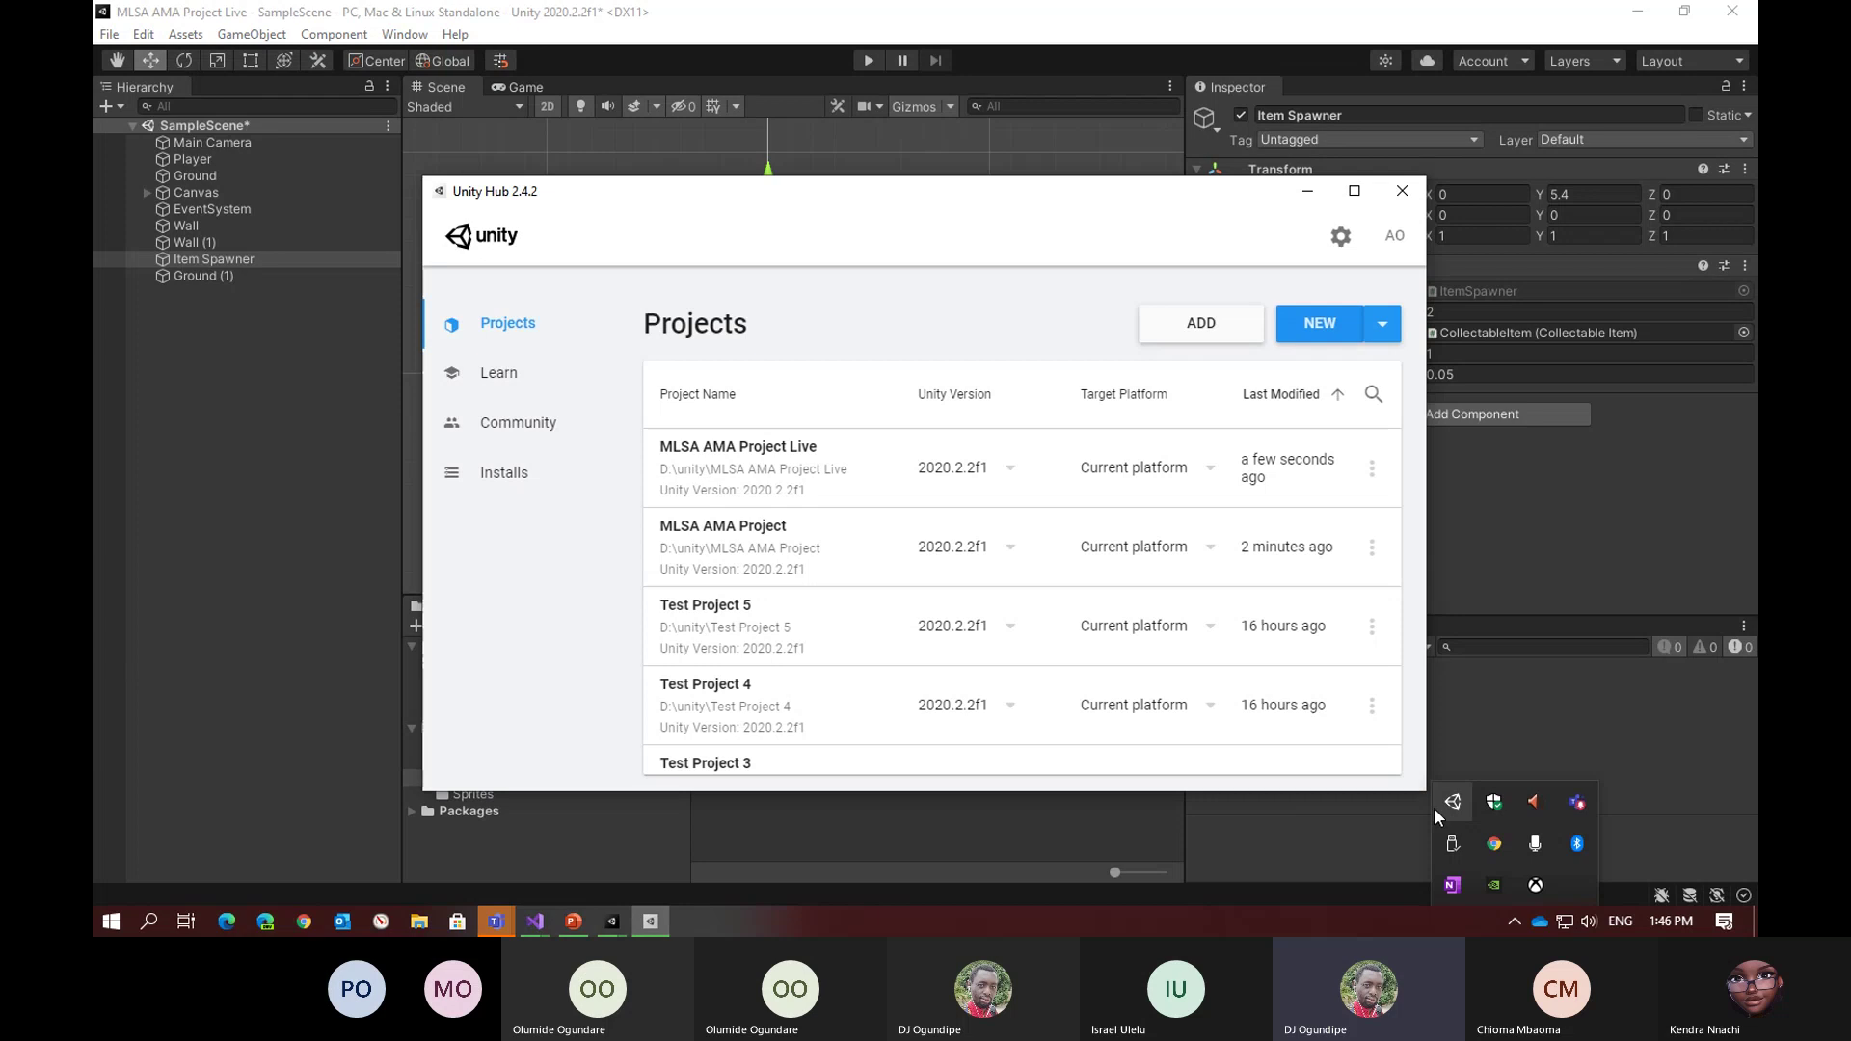
click(511, 379)
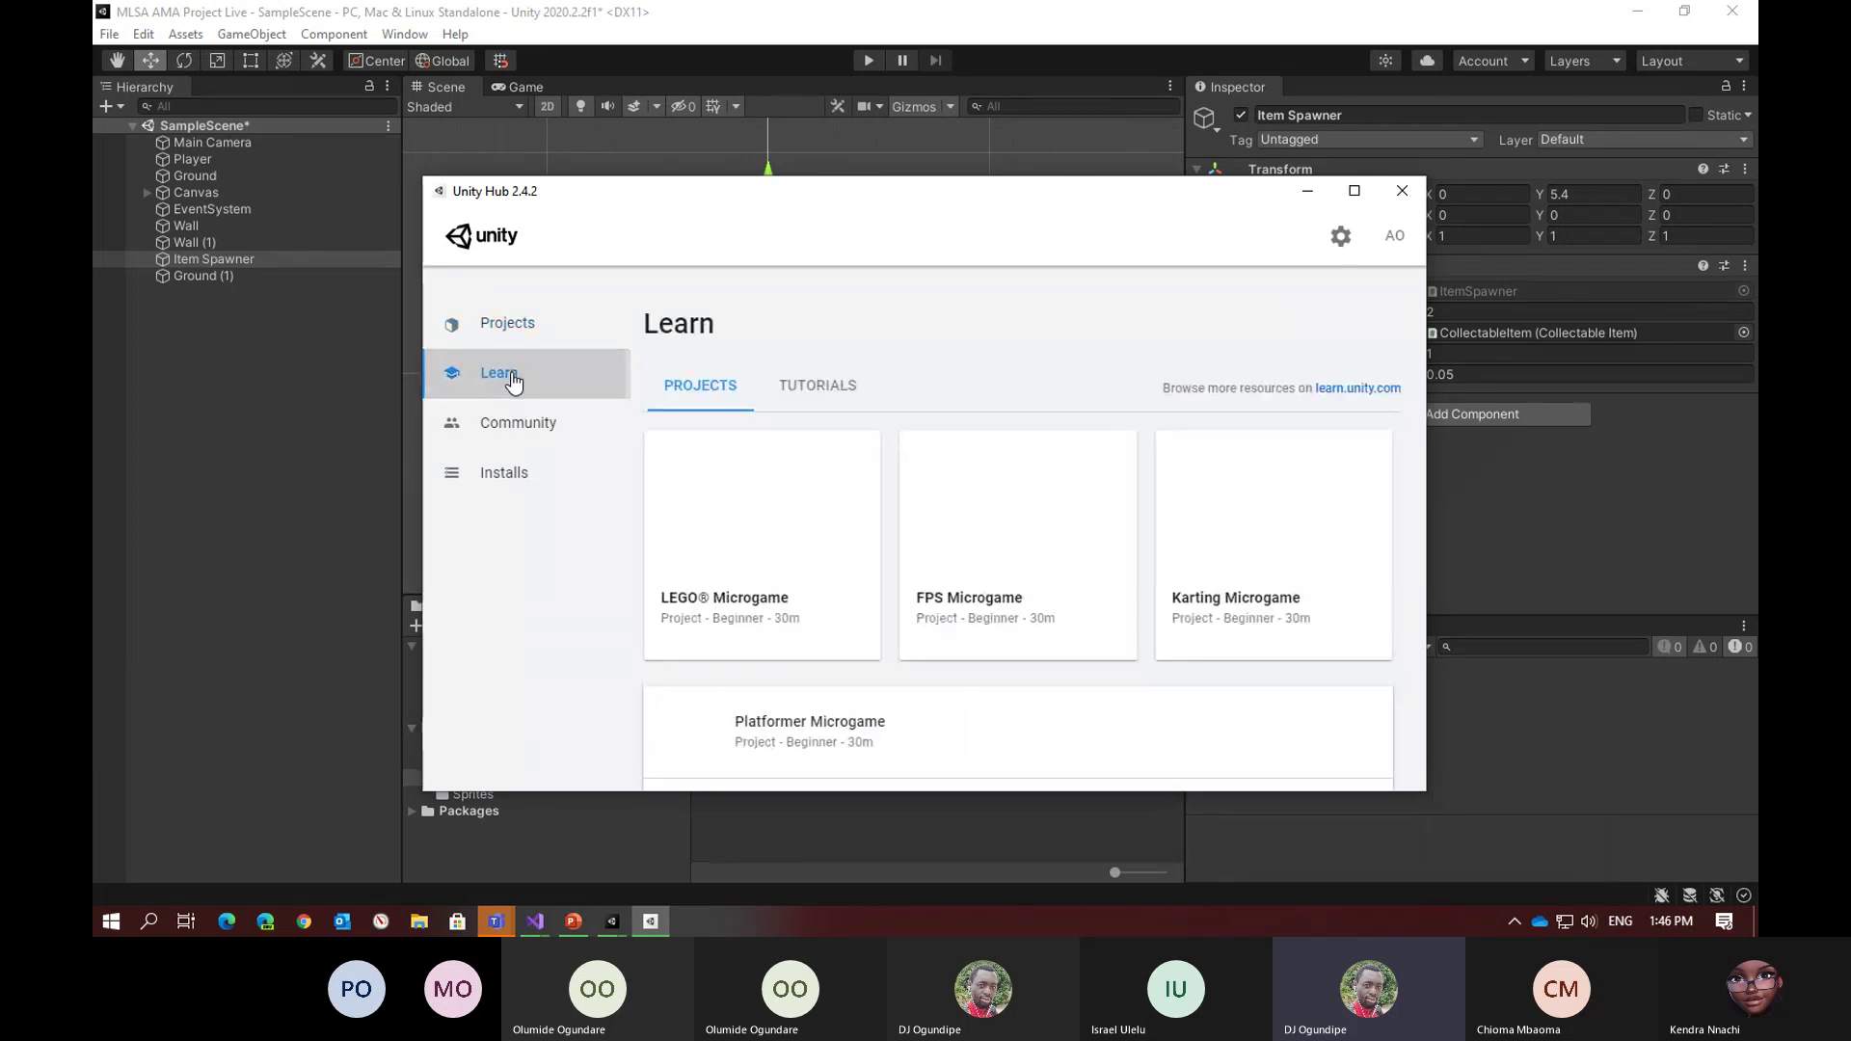
click(817, 389)
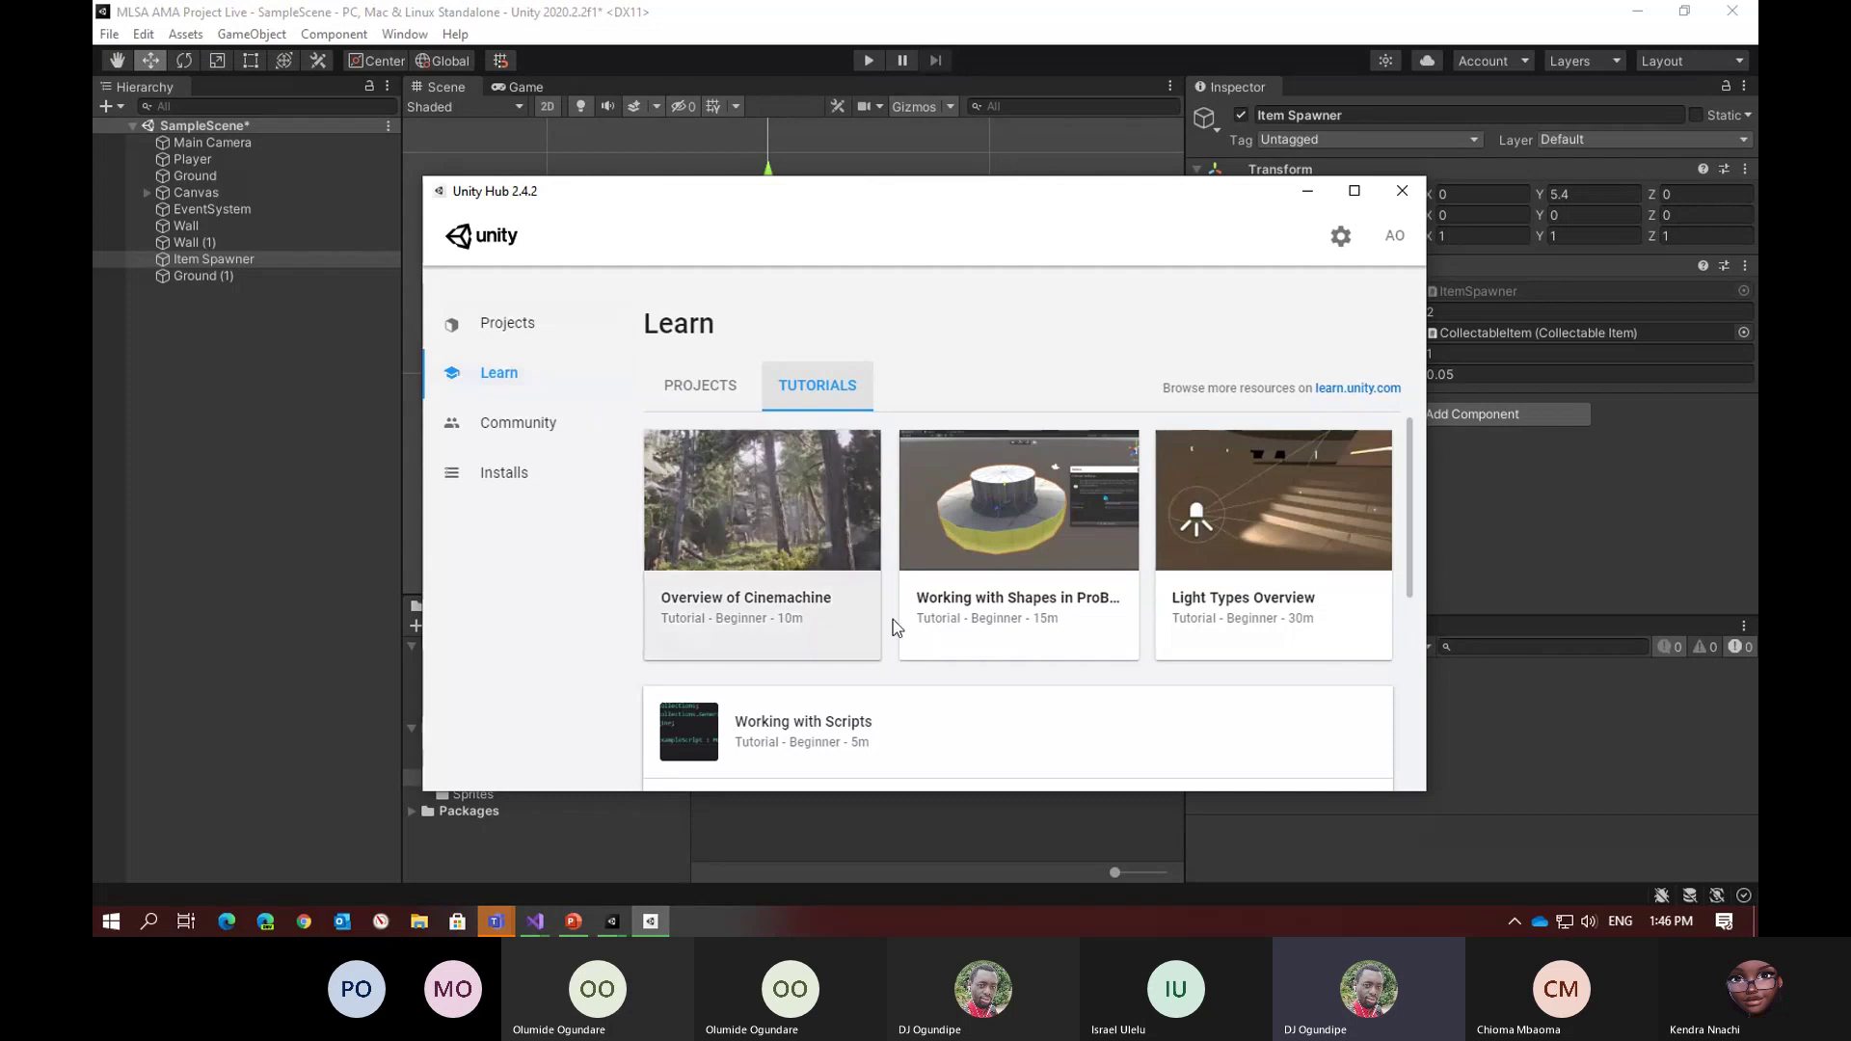
scroll(892, 620, down, 1)
scroll(902, 612, down, 1)
scroll(975, 553, down, 1)
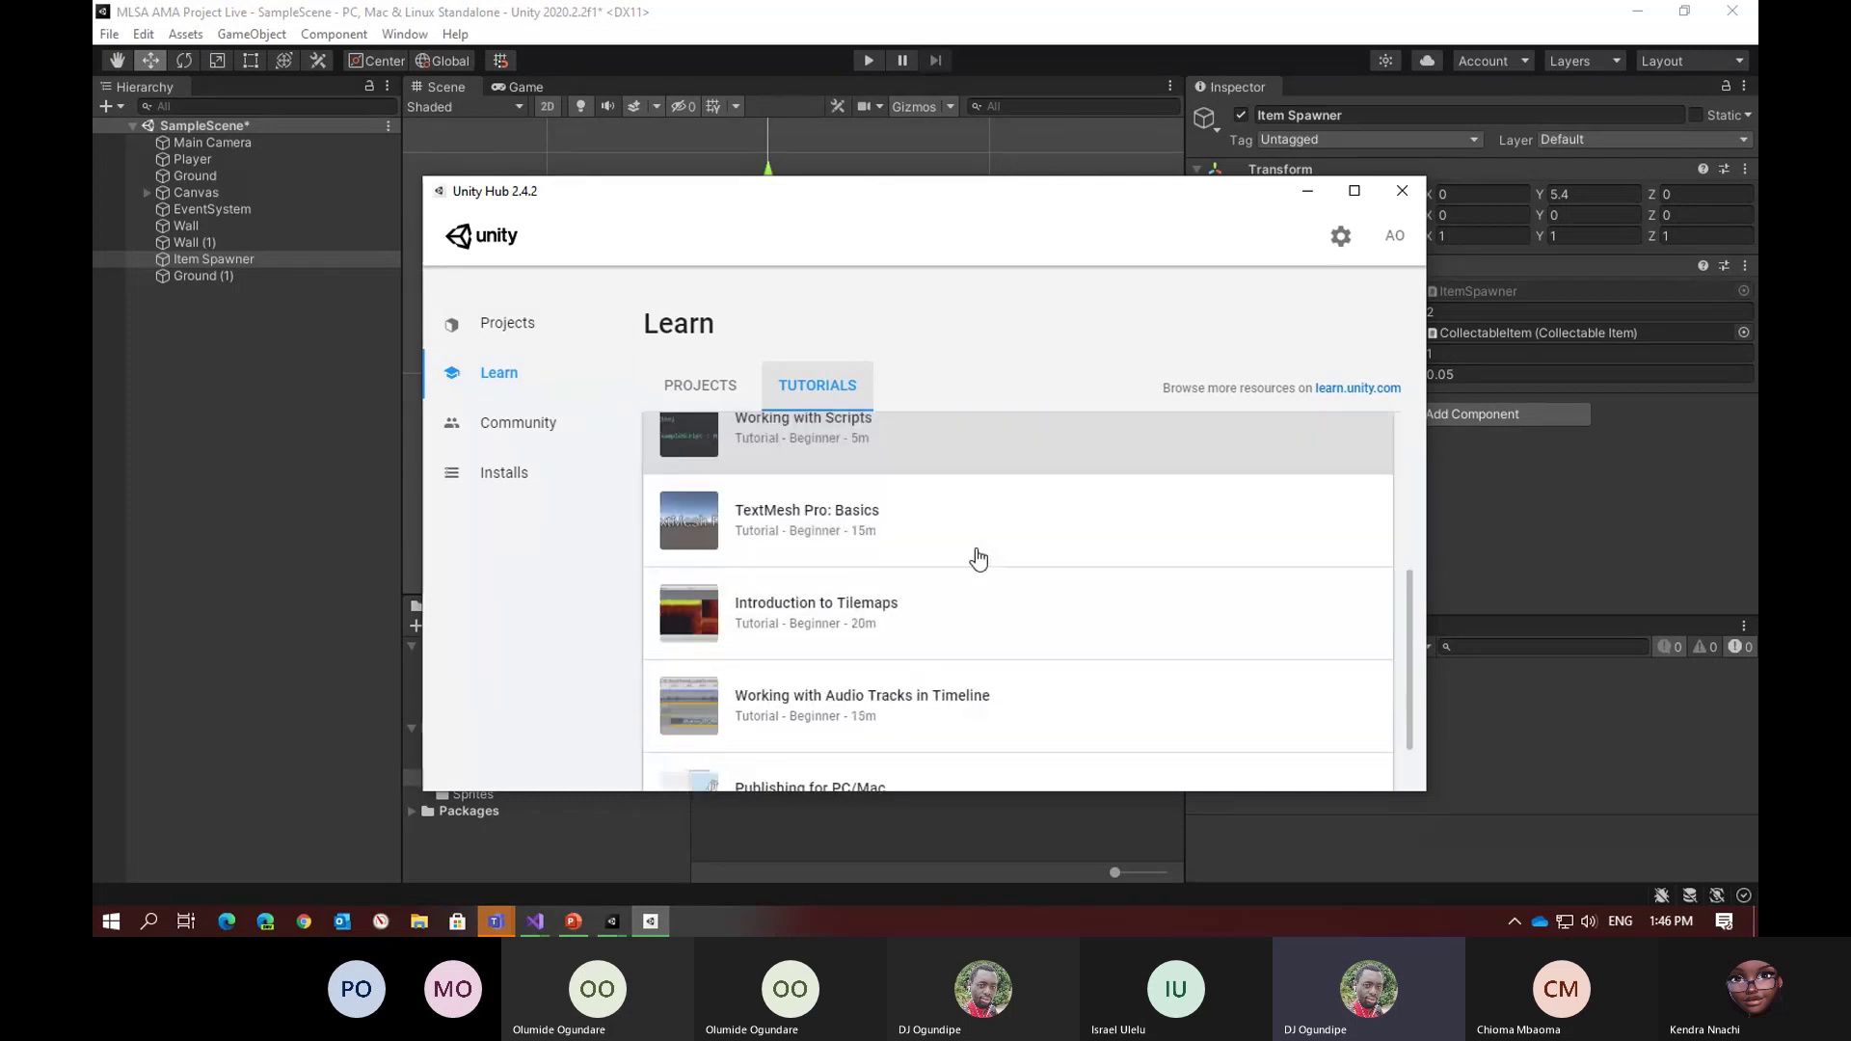
scroll(977, 555, down, 1)
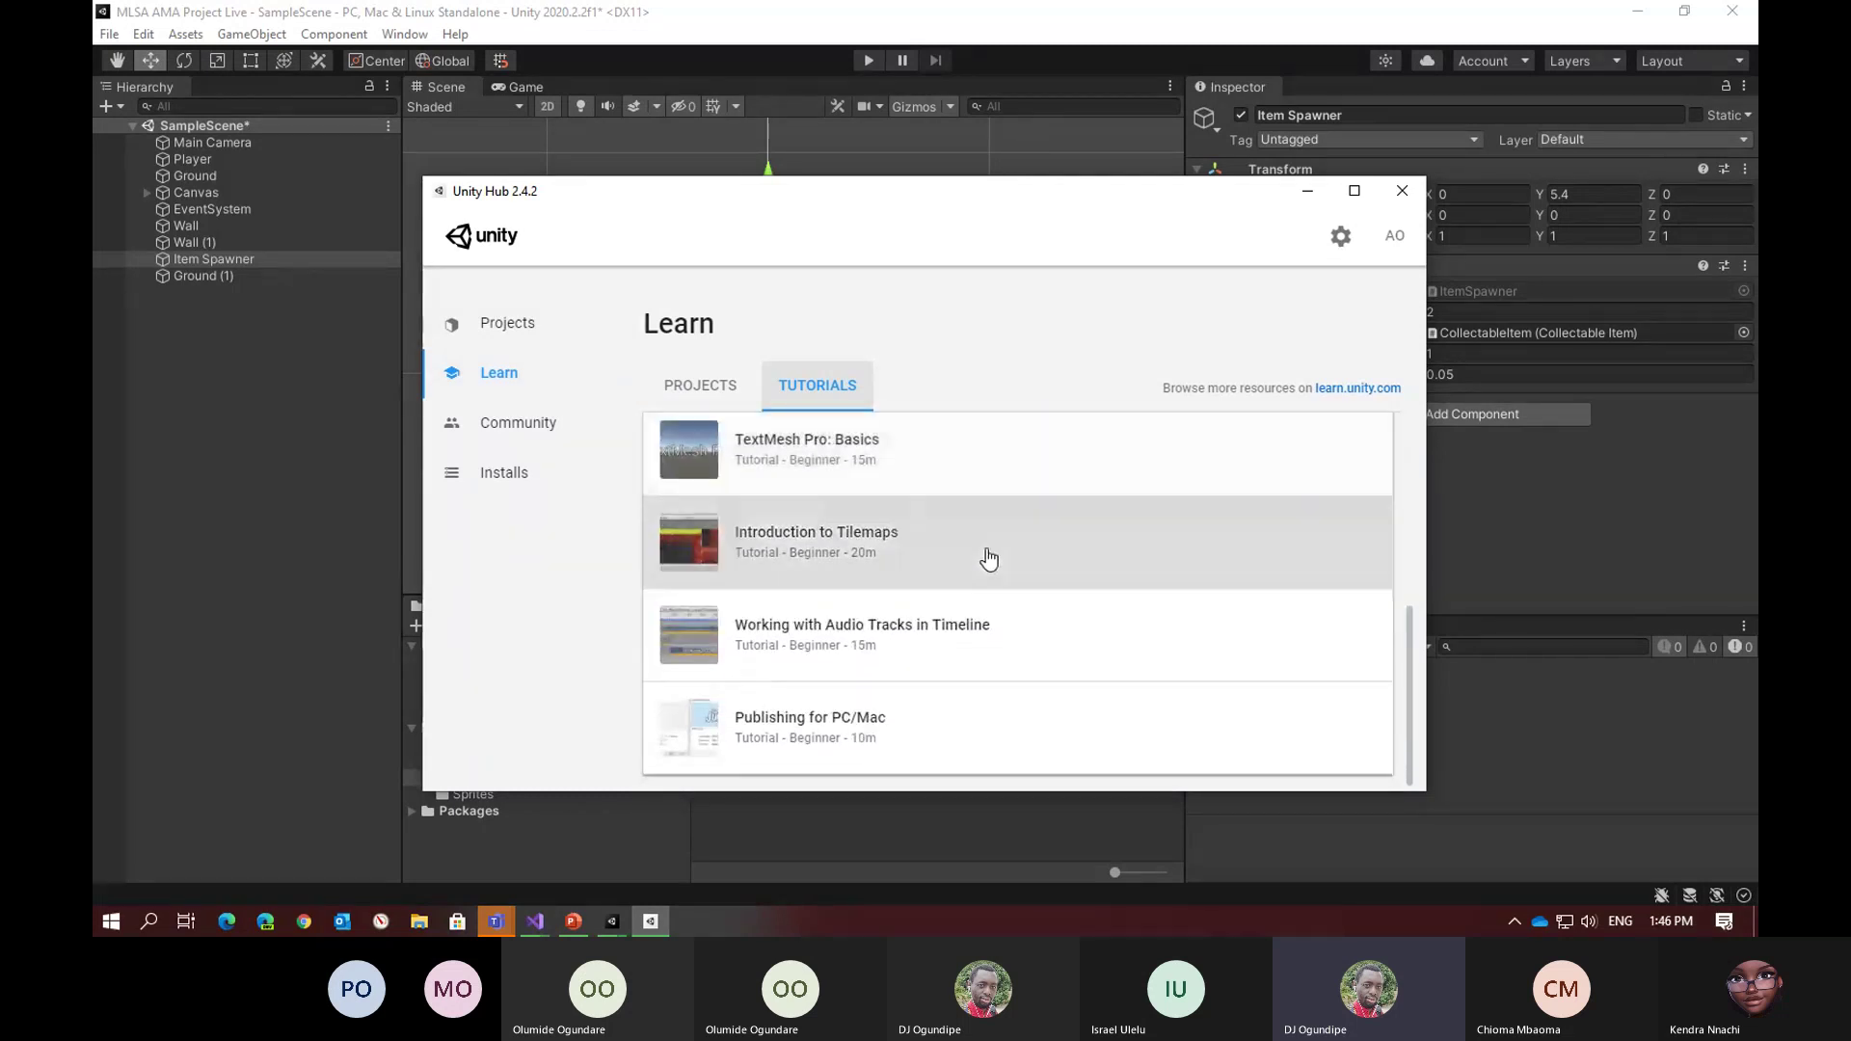
scroll(988, 579, up, 4)
scroll(878, 596, down, 3)
scroll(881, 583, up, 3)
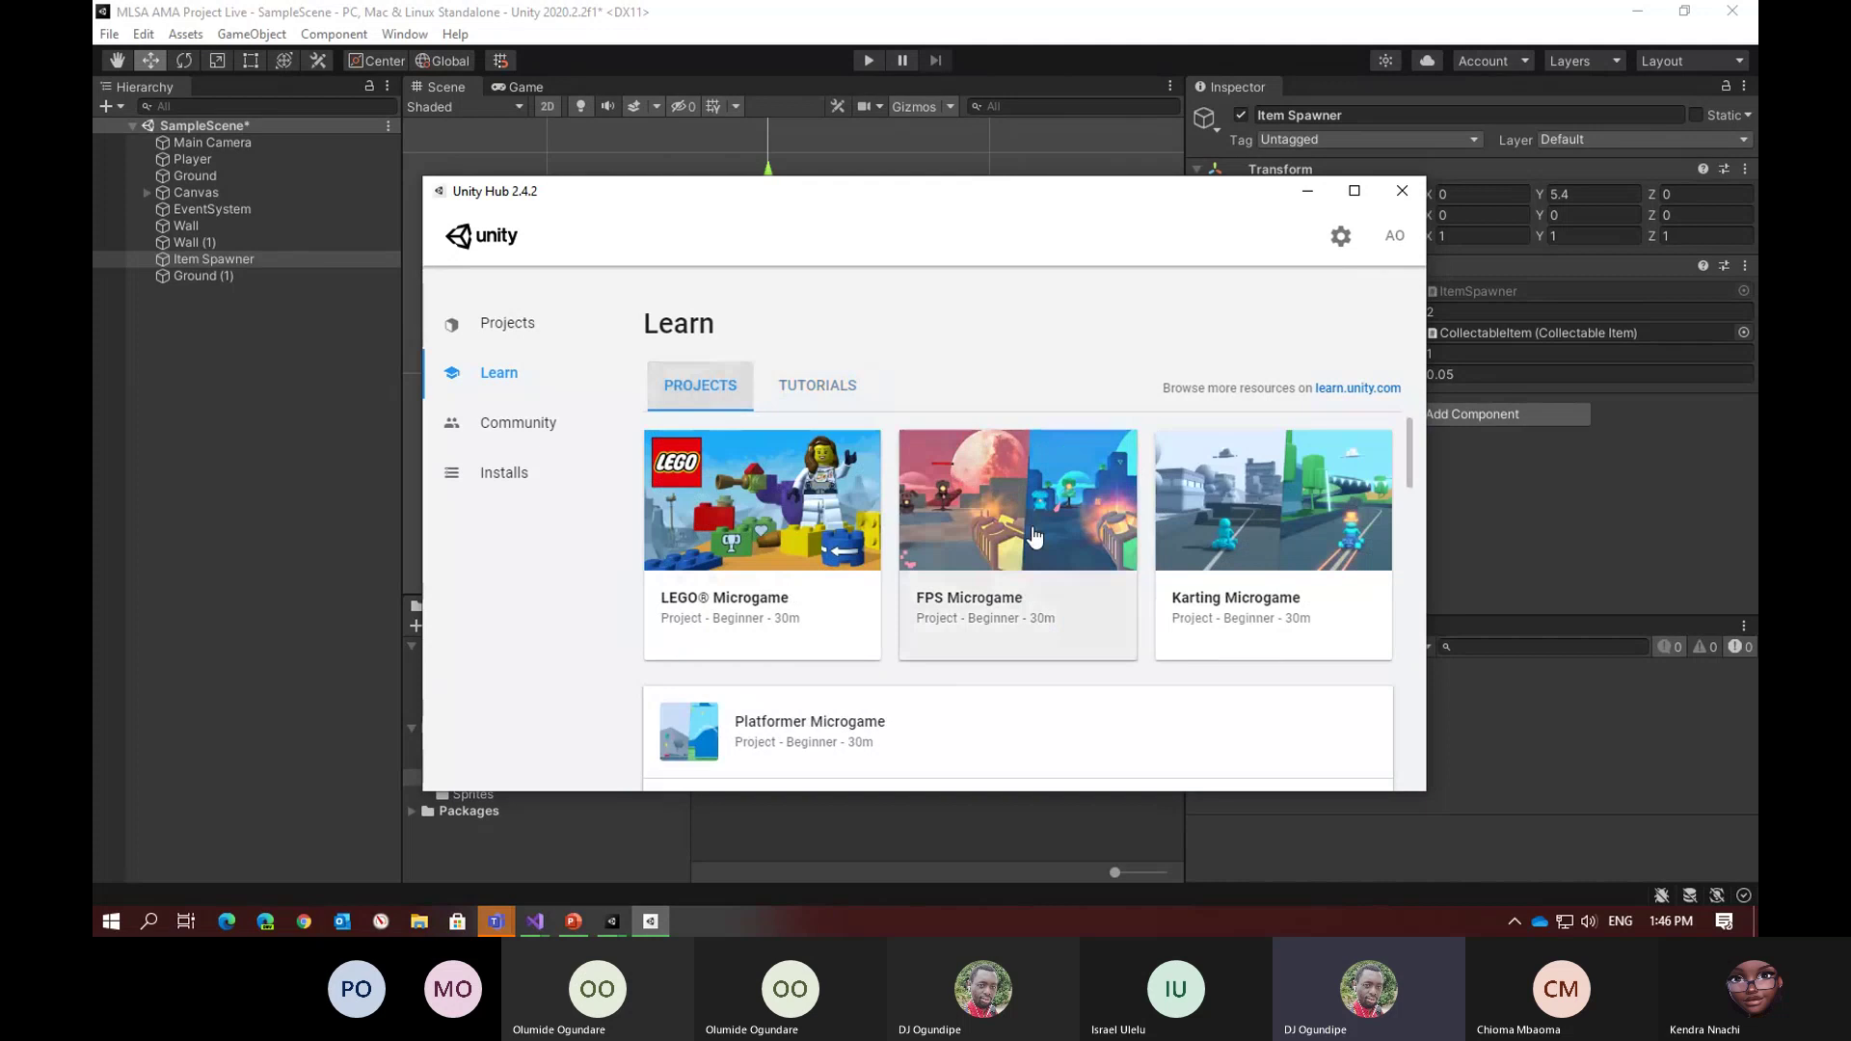
Look through the list of learning projects in Unity Hub and minimize the Hub
scroll(1089, 529, down, 1)
scroll(1088, 535, down, 12)
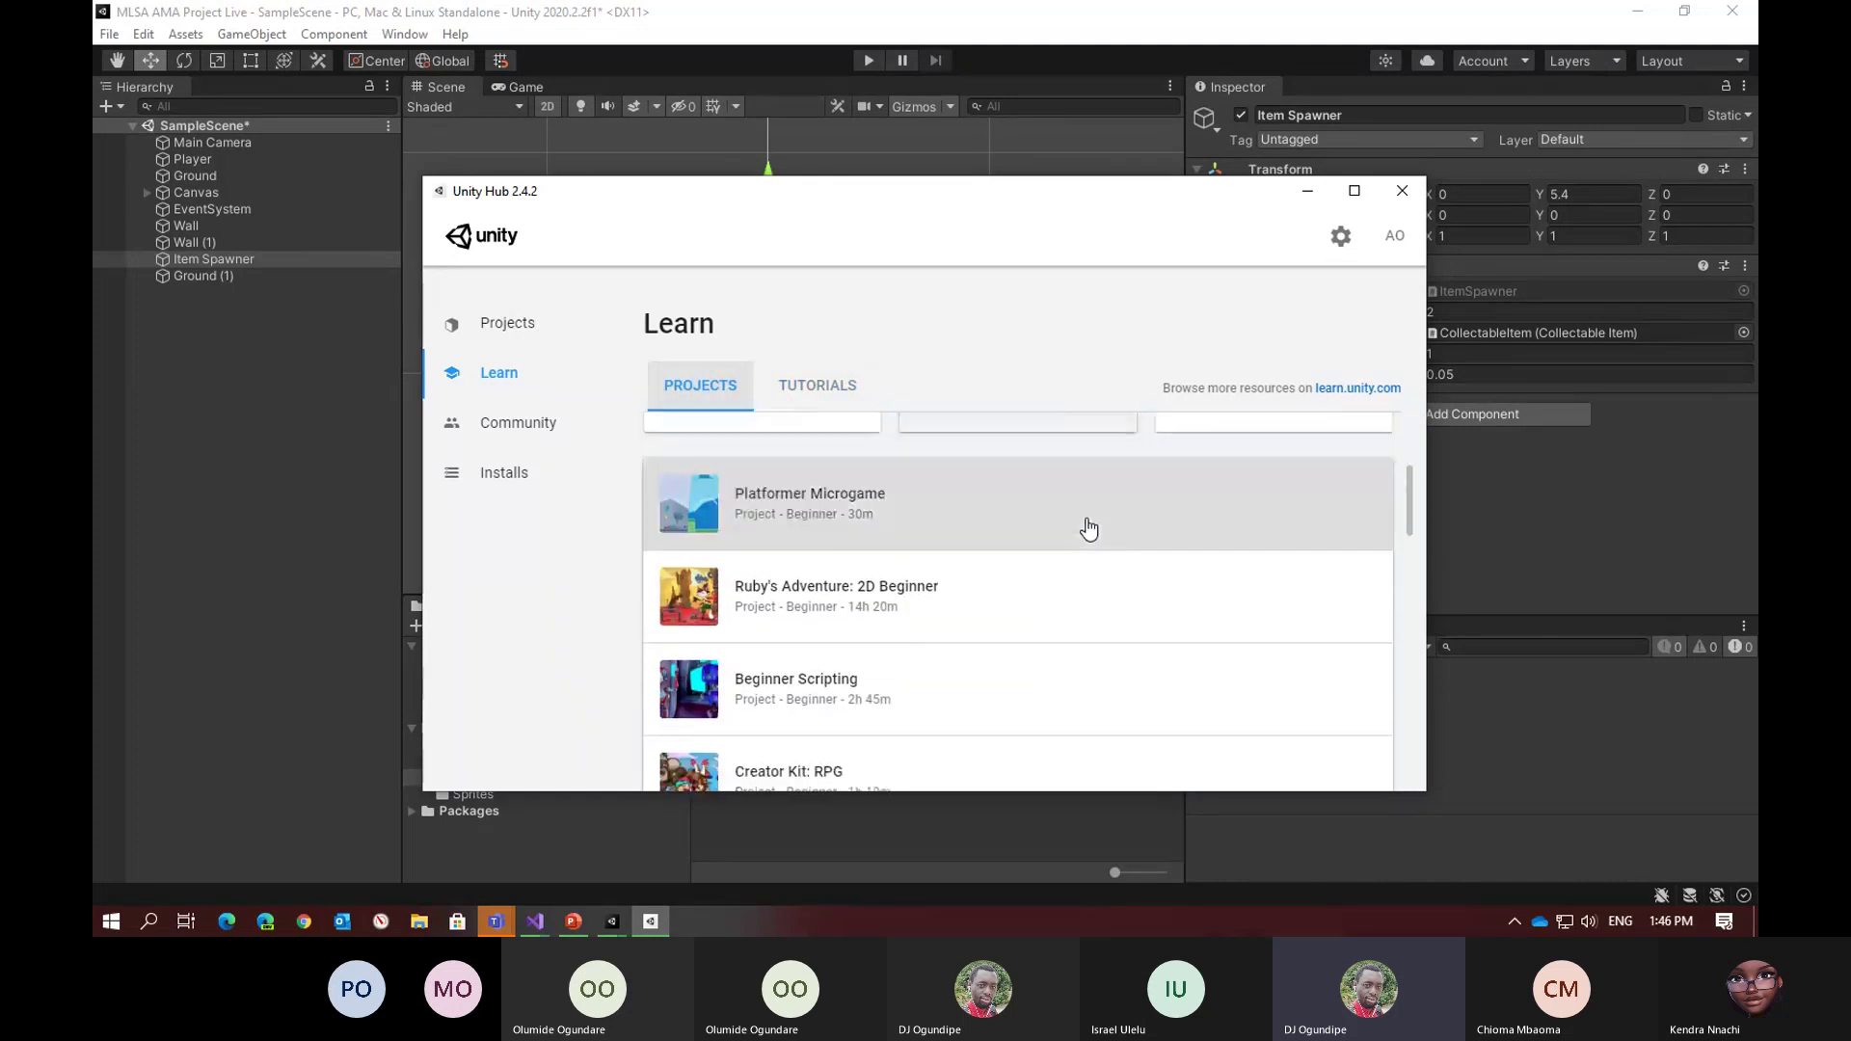
scroll(1036, 588, down, 5)
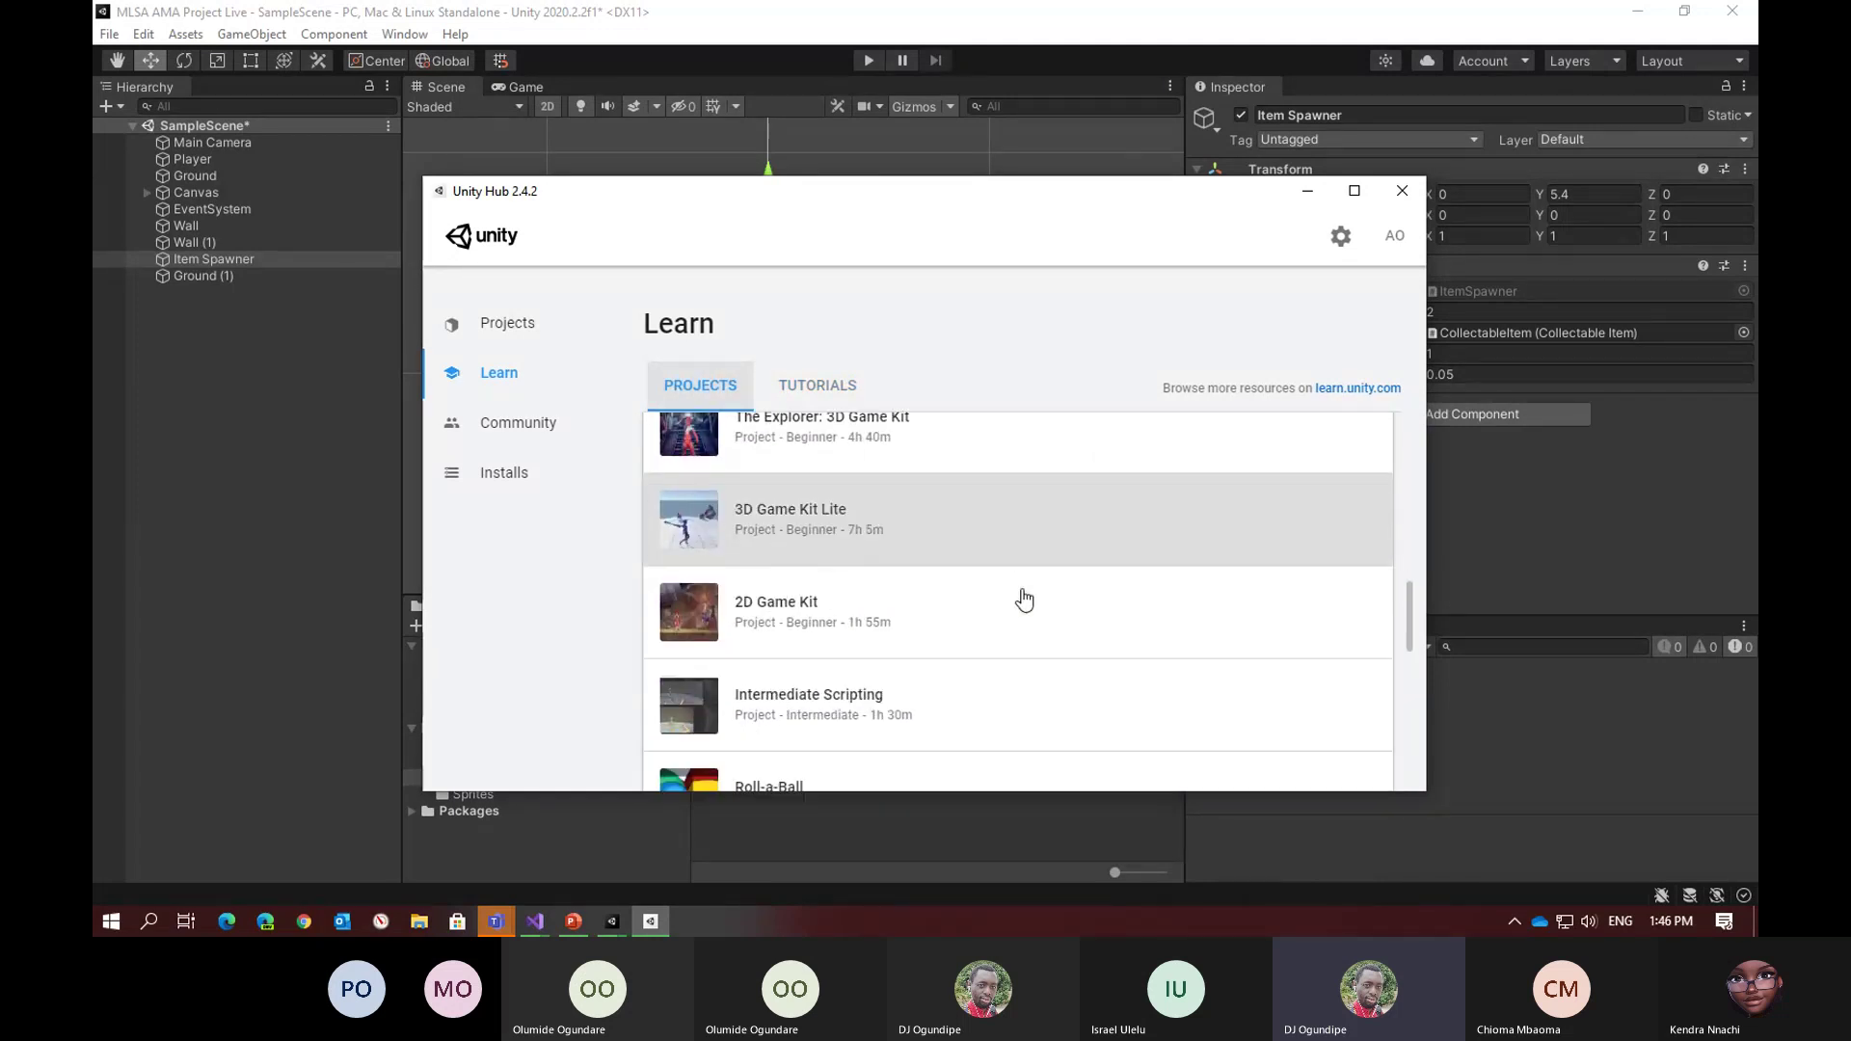
scroll(1024, 599, down, 9)
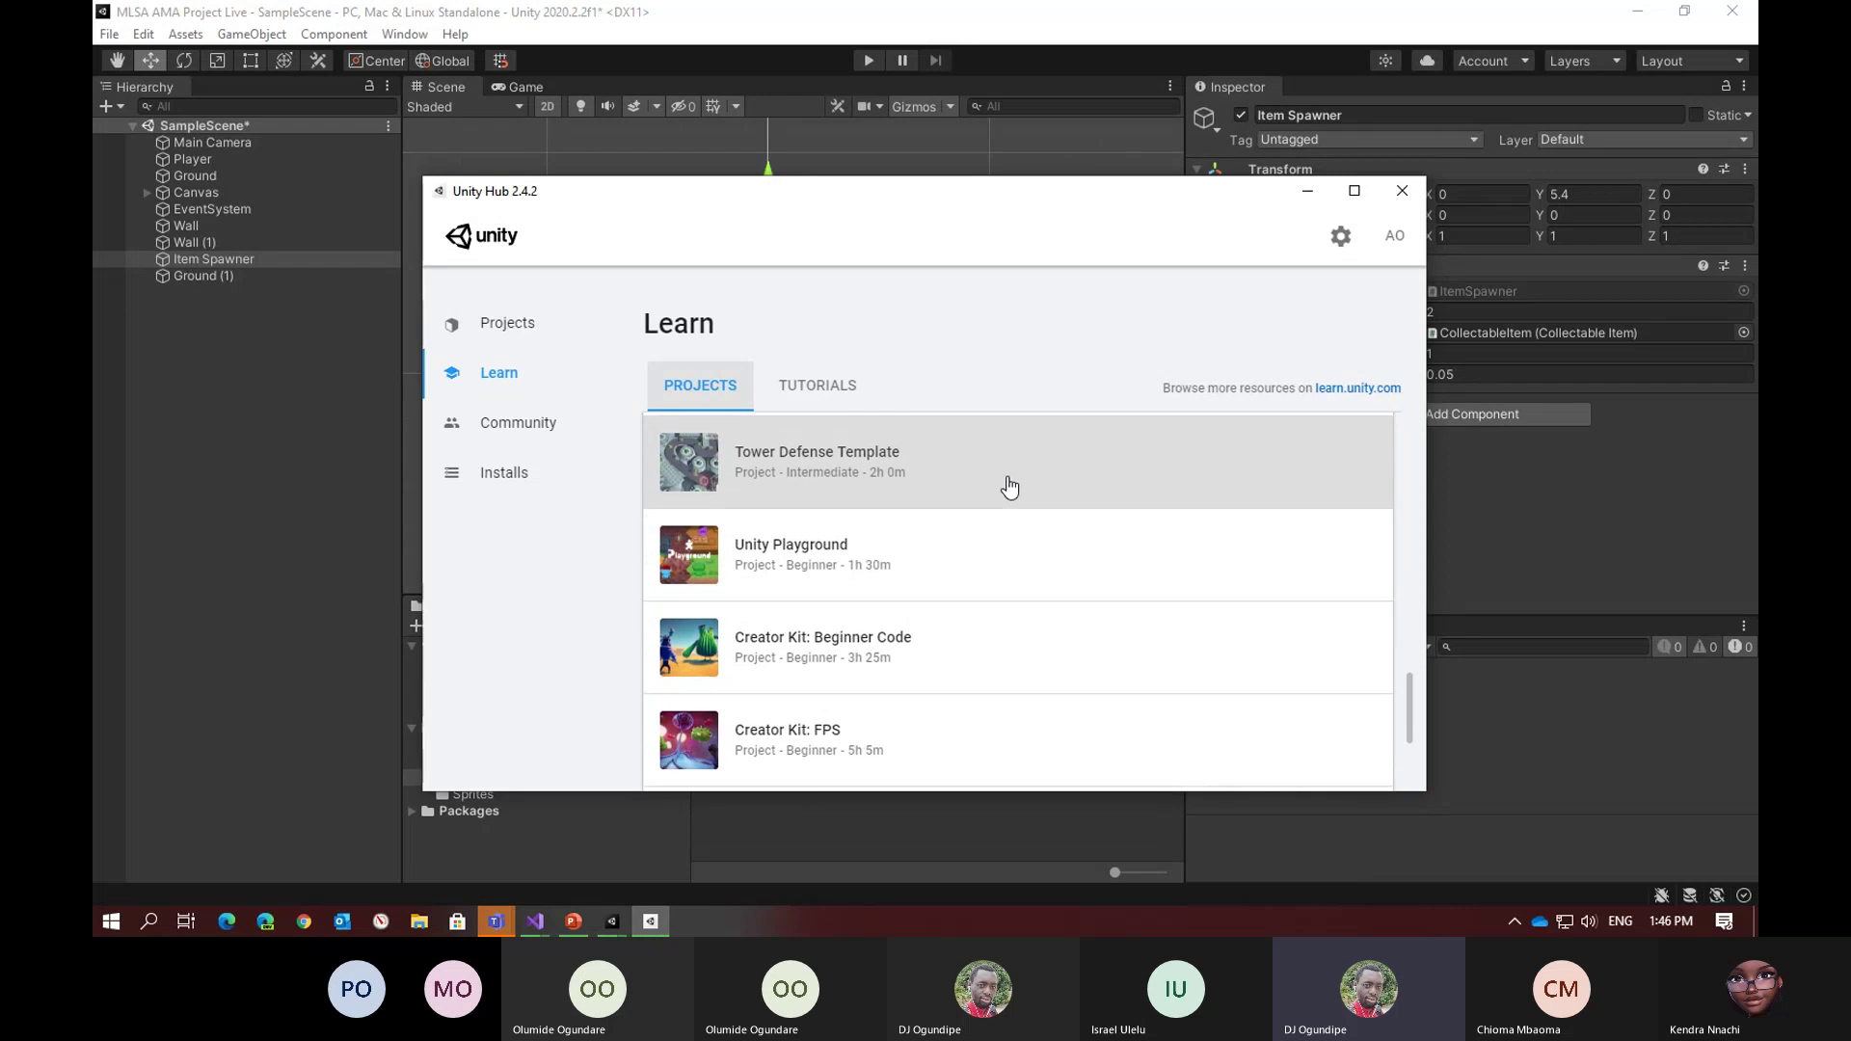
scroll(1007, 487, up, 1)
scroll(1001, 488, down, 1)
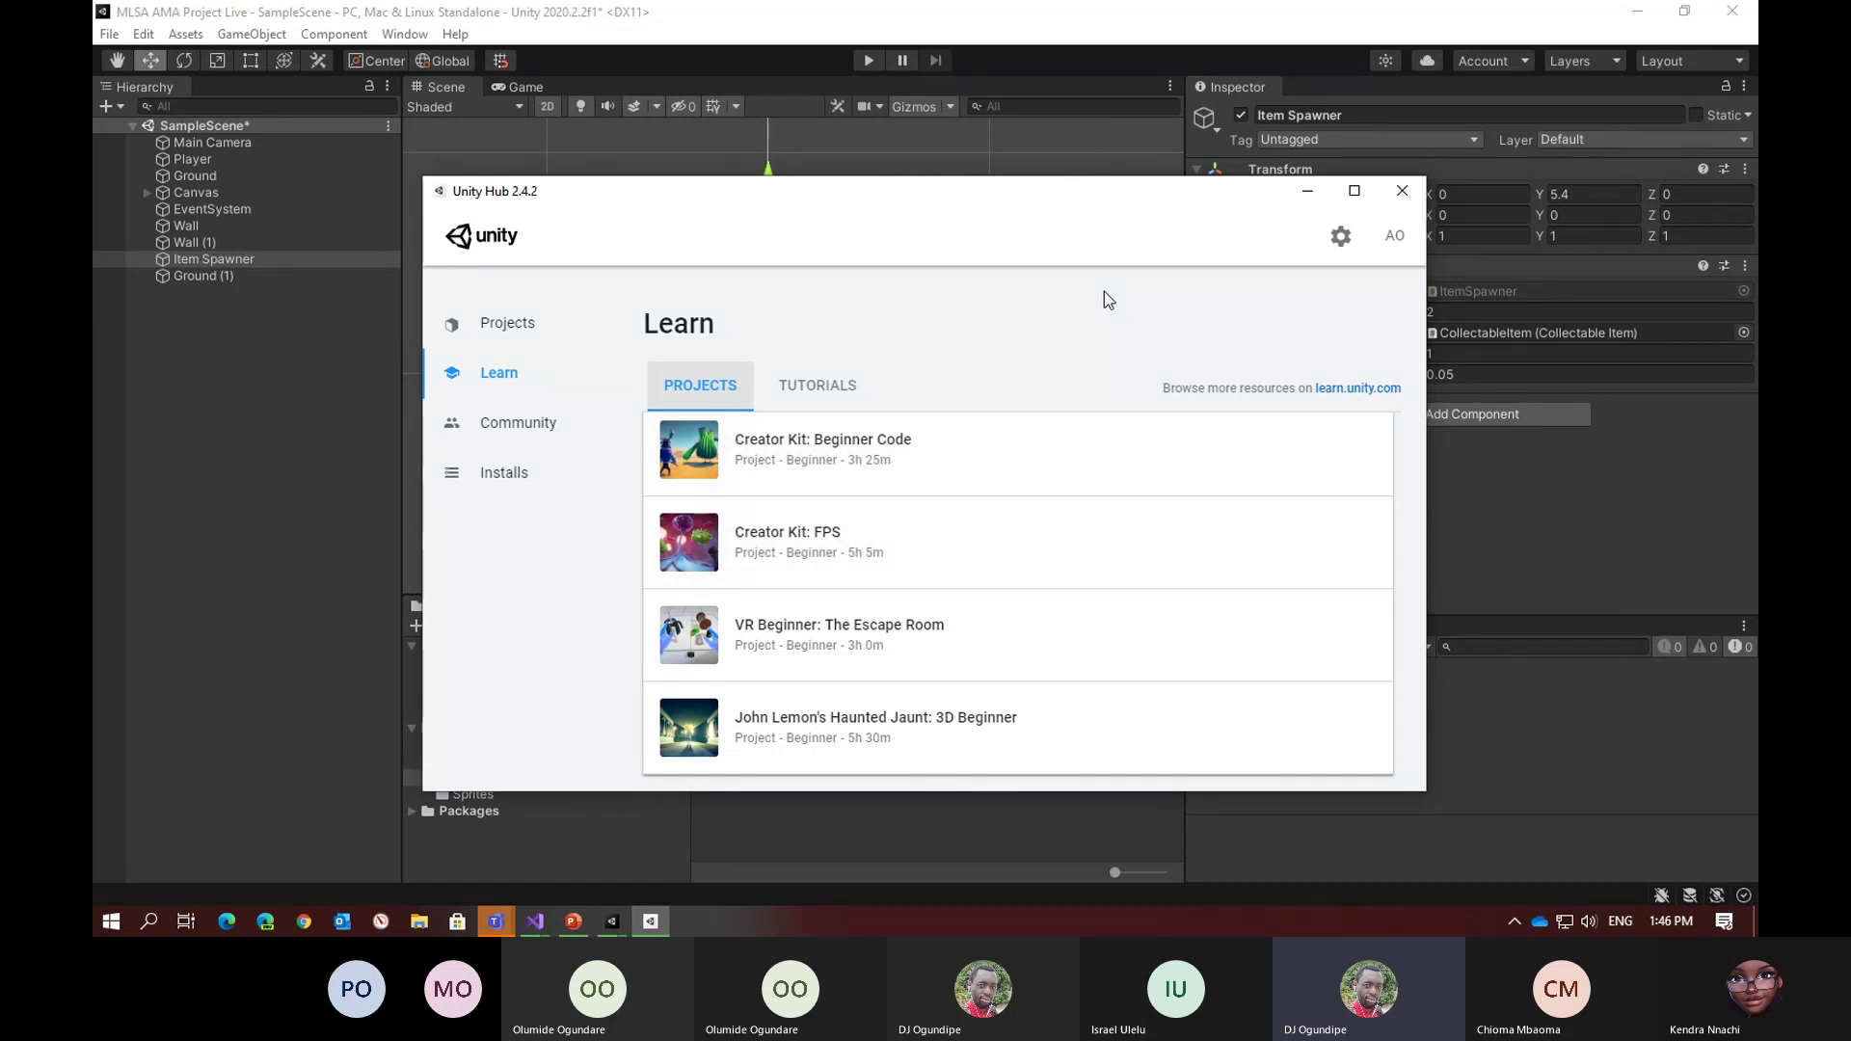
click(1300, 200)
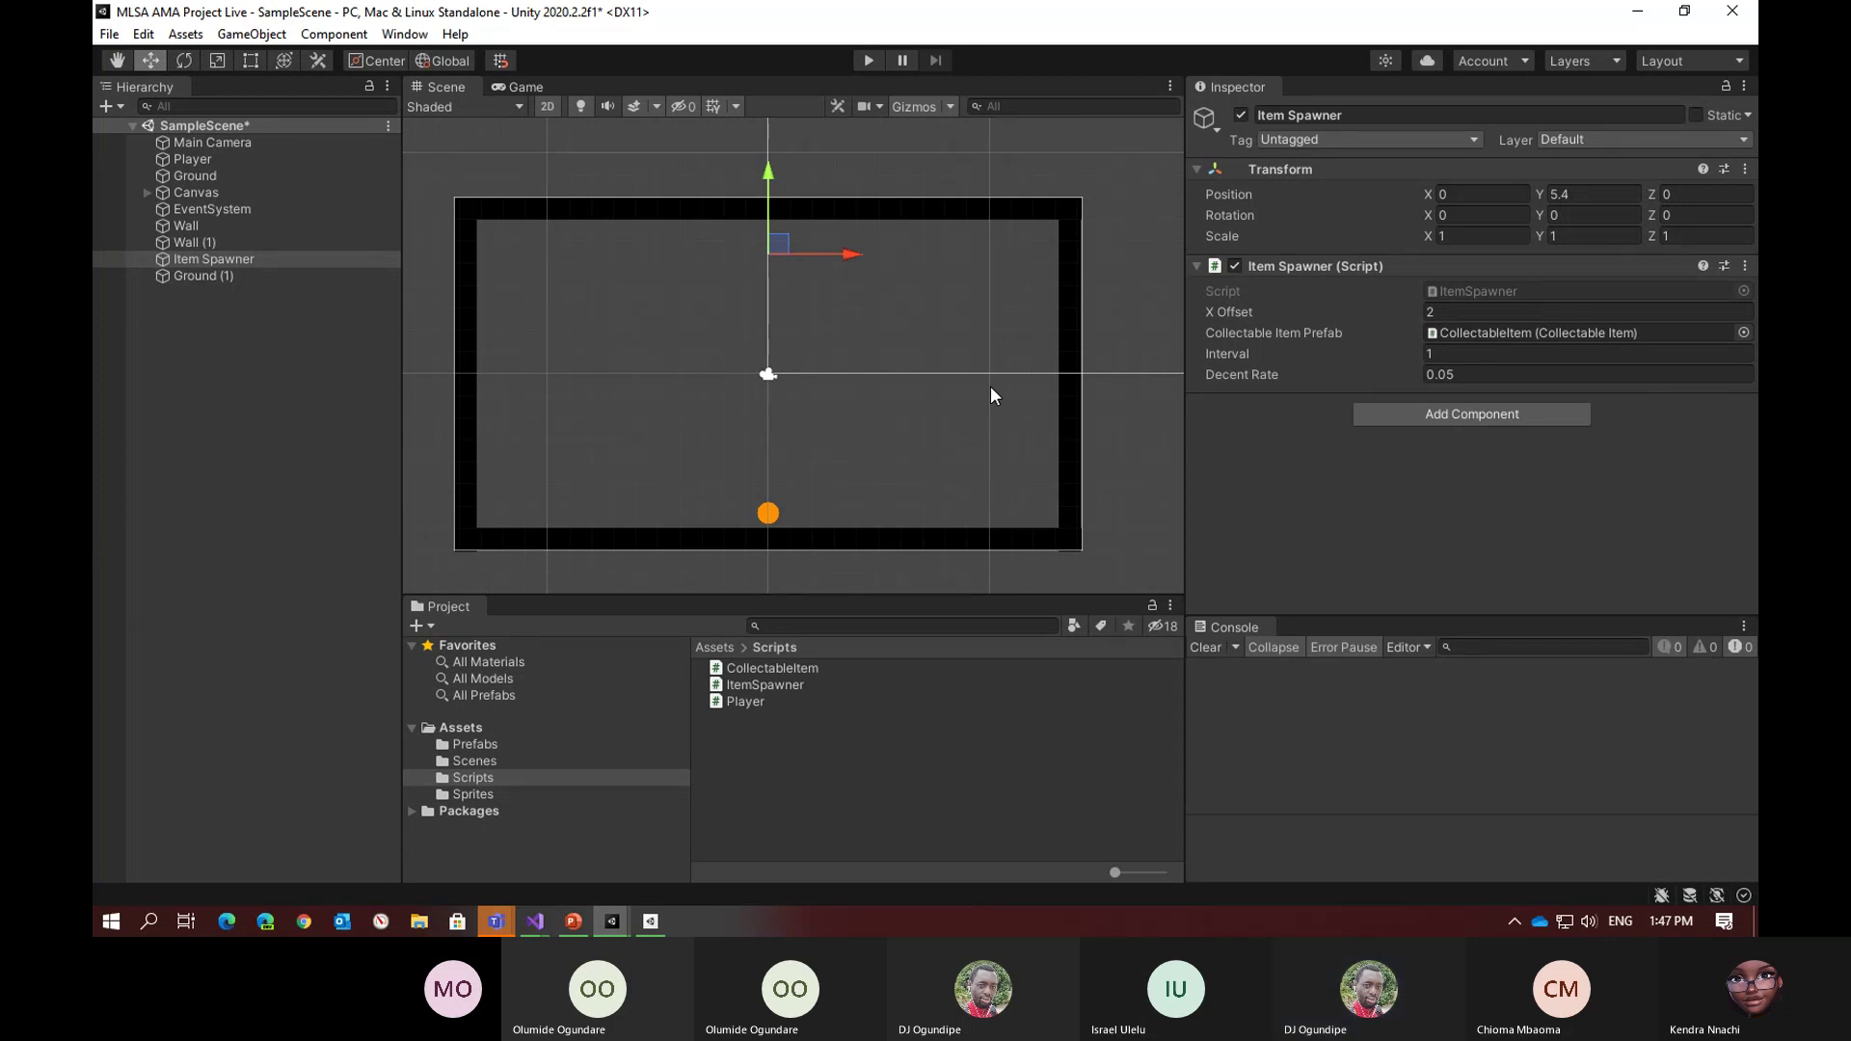
Bring Unity Hub back to examine the learn.unity.com resources link, and return to the Unity editor
scroll(991, 385, up, 1)
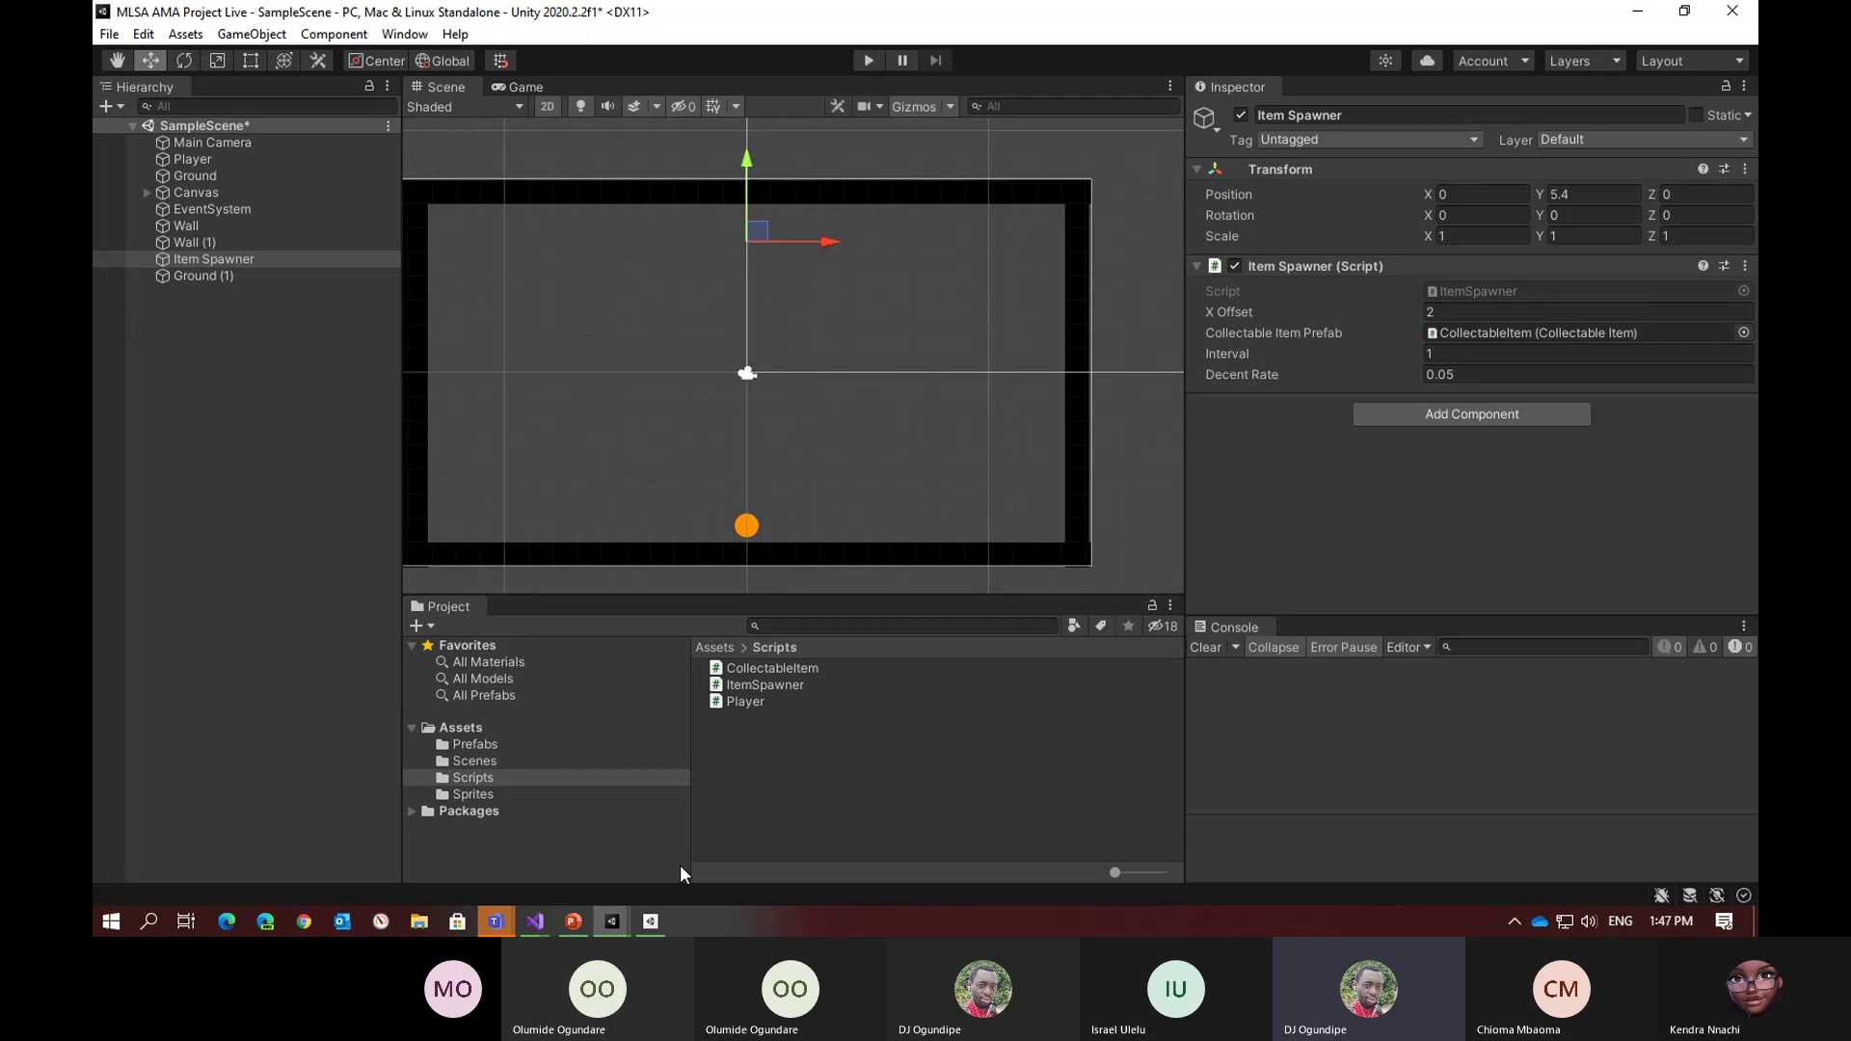
click(651, 922)
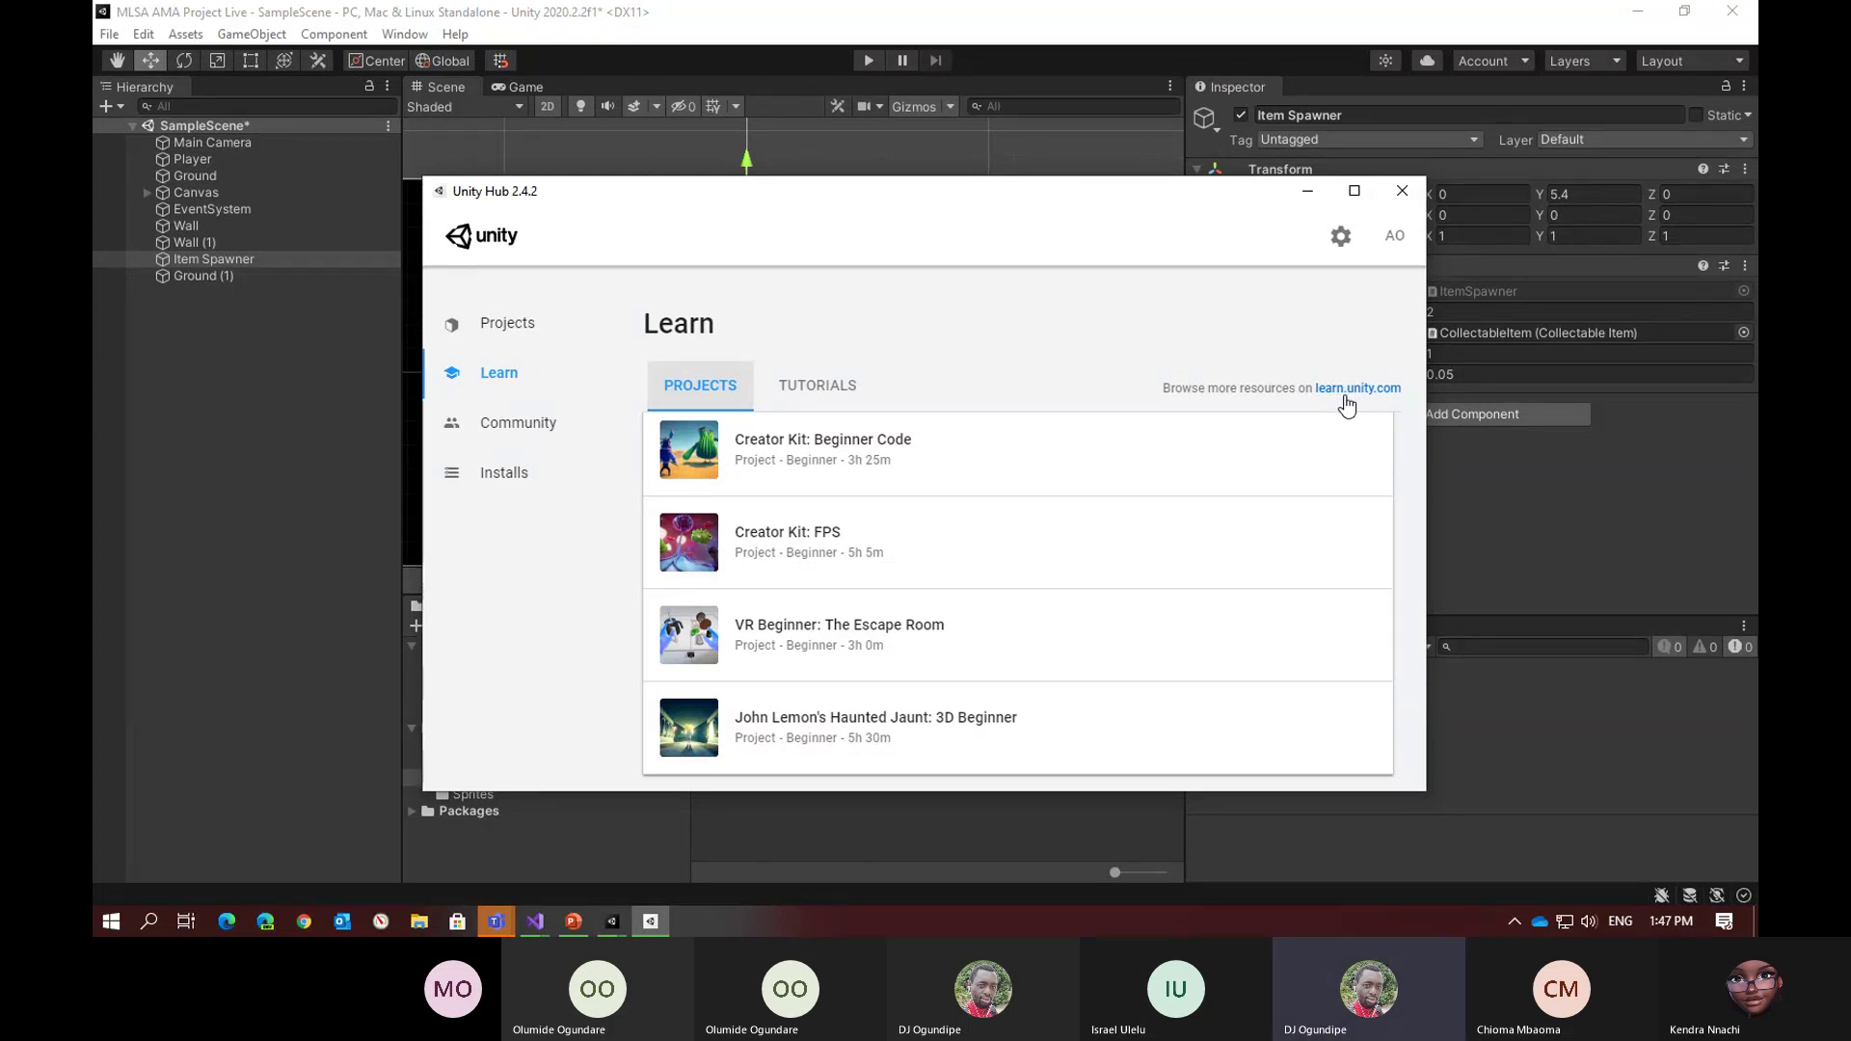
click(1090, 39)
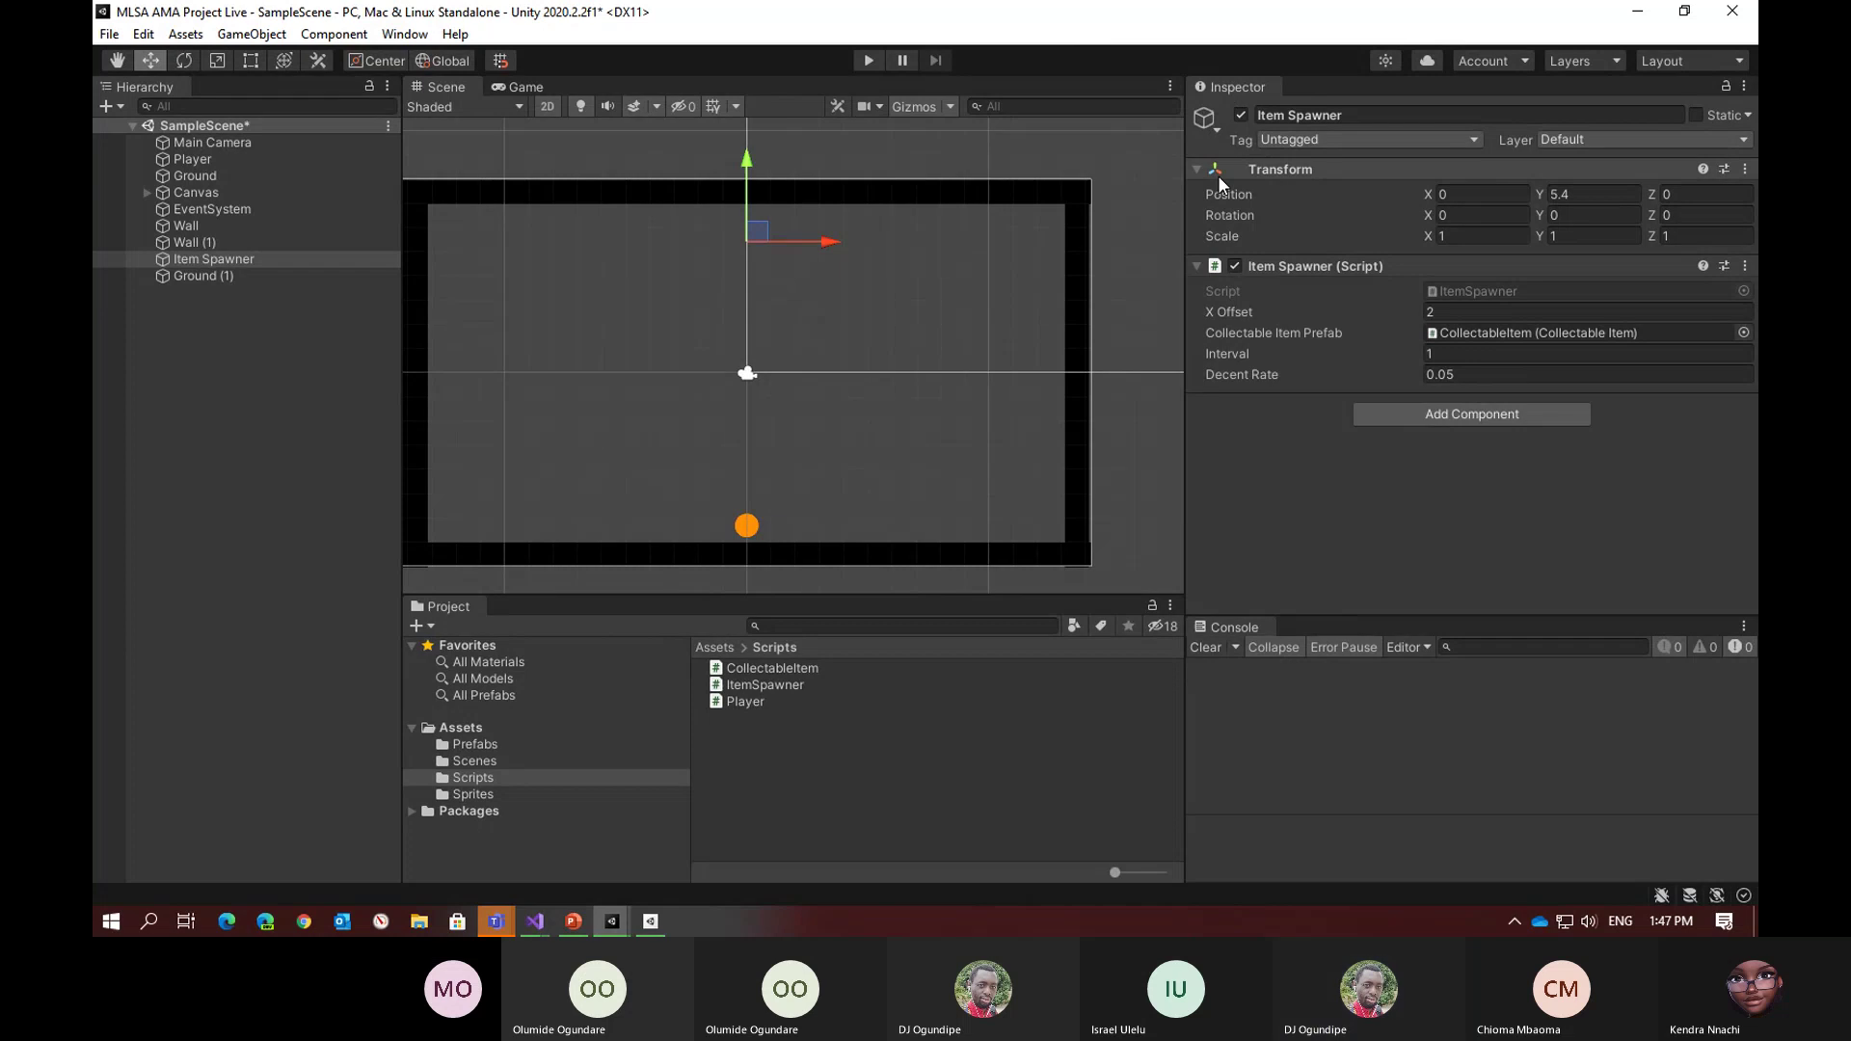
Deselect the Item Spawner and save SampleScene
click(243, 583)
key(ctrl+s)
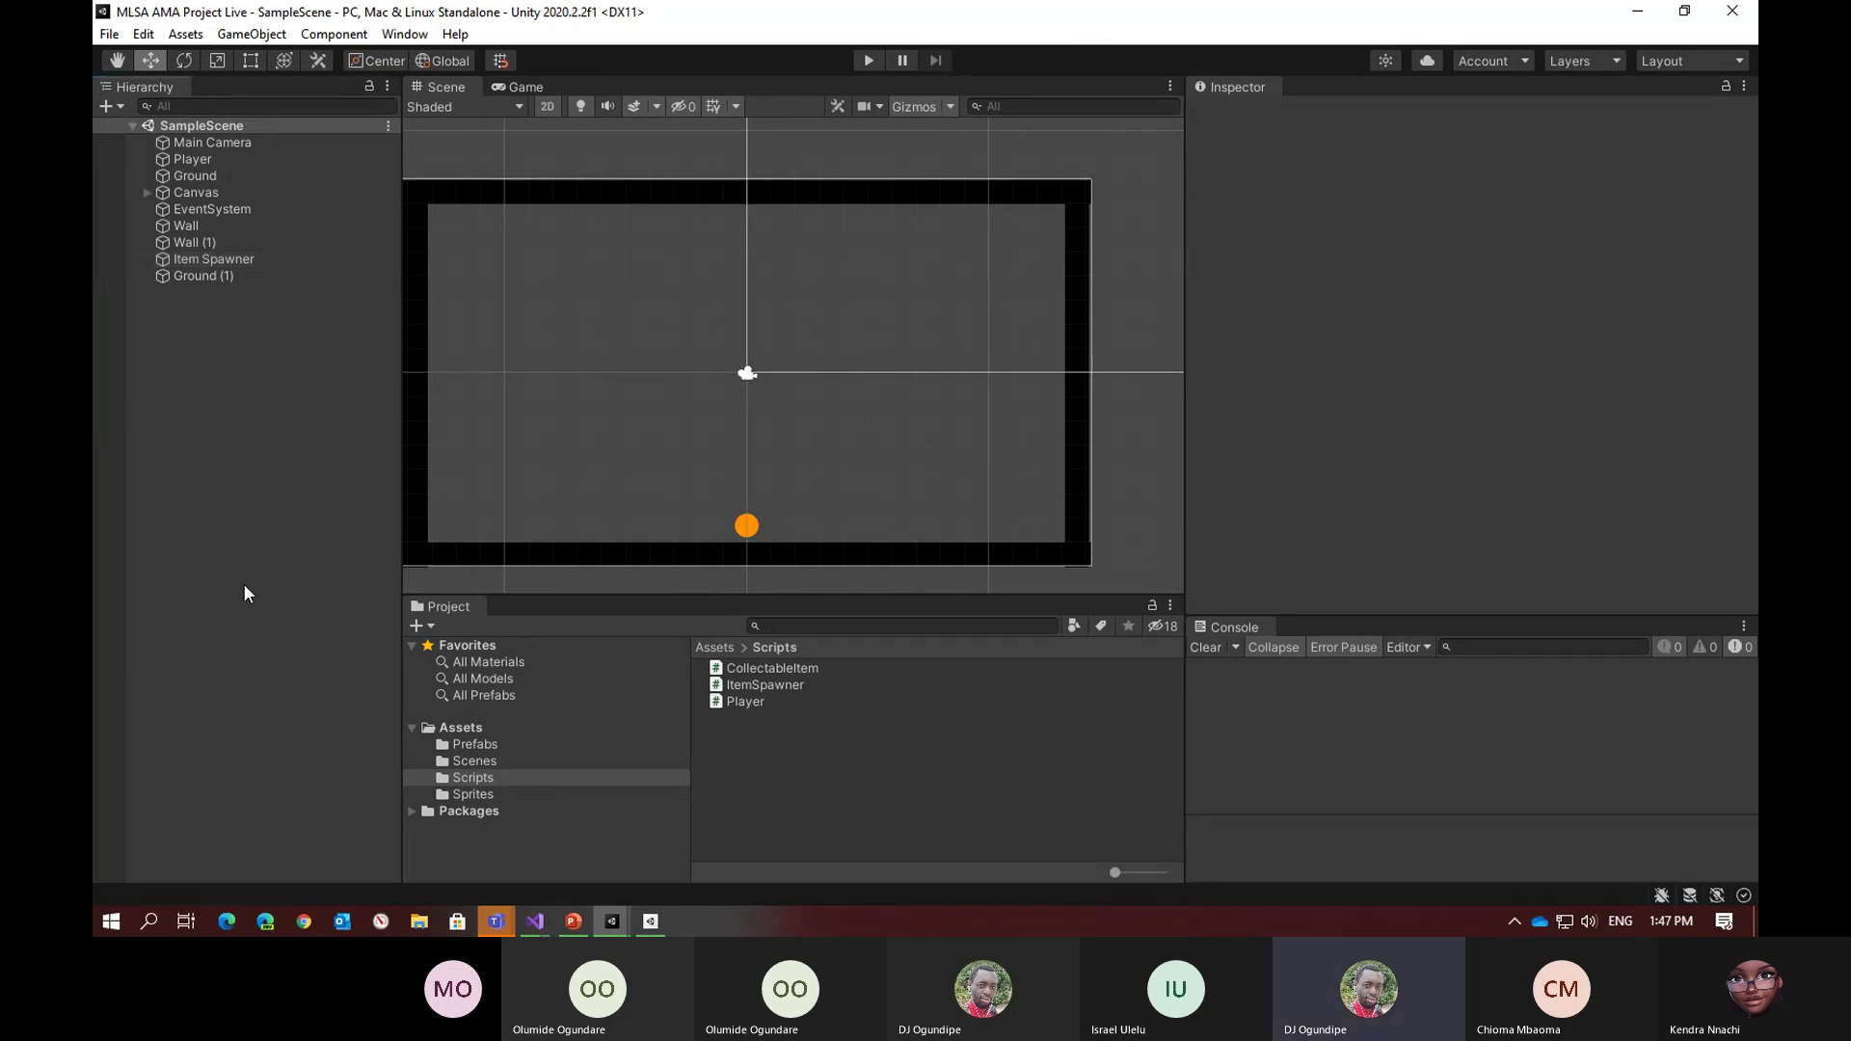
click(110, 36)
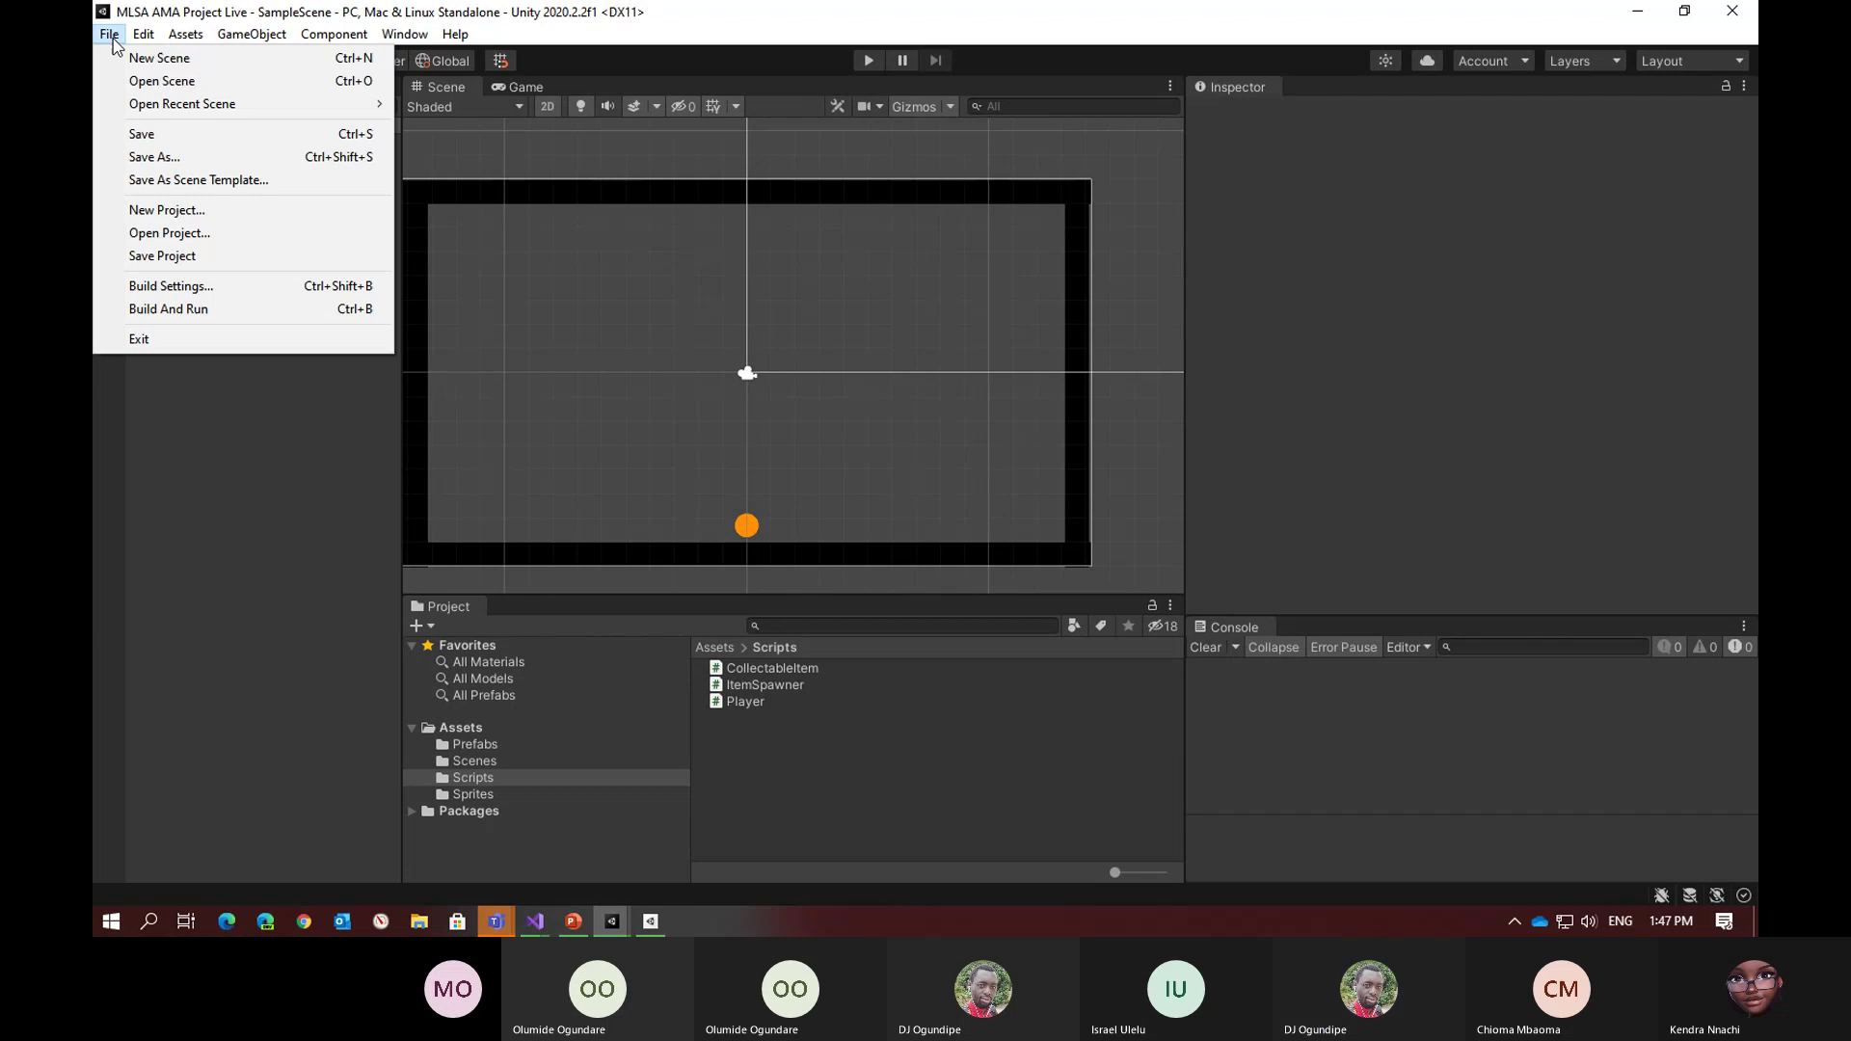
click(165, 135)
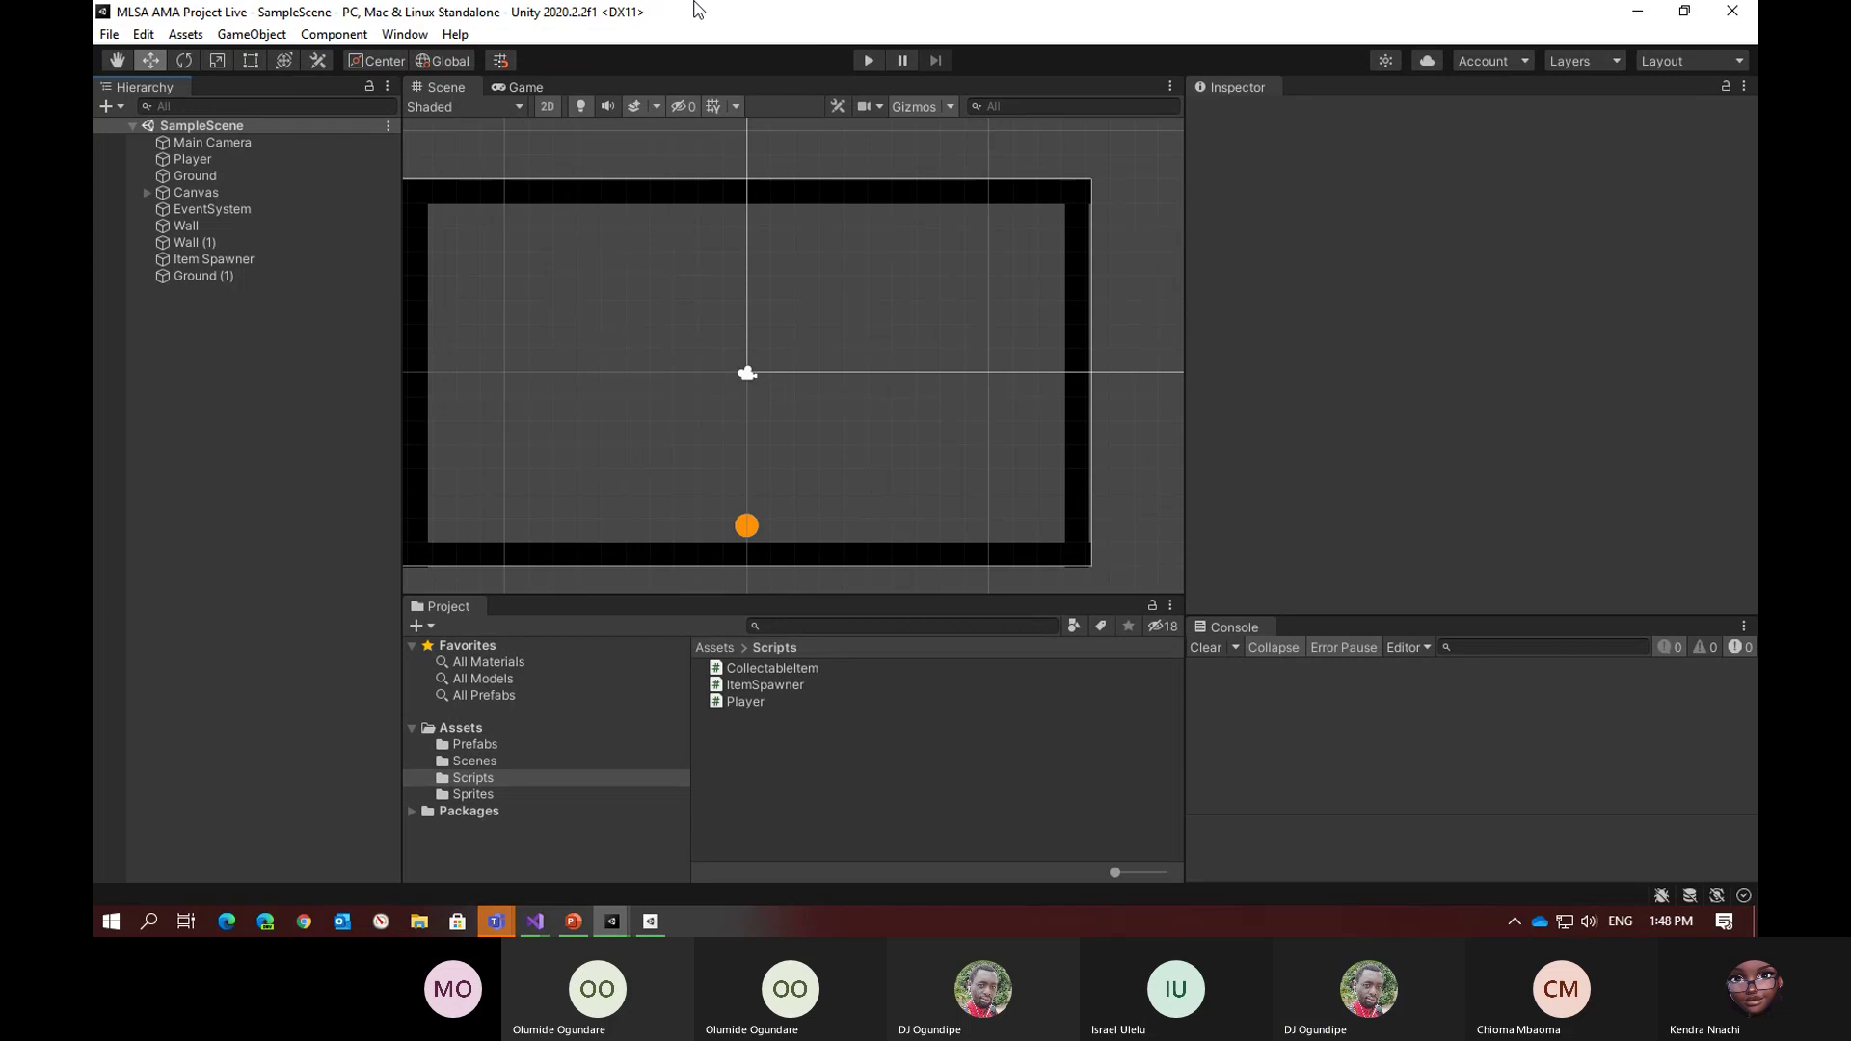
Build the game for PC, Mac & Linux Standalone into a new folder named Build inside the MLSA AMA Project Live folder
click(120, 36)
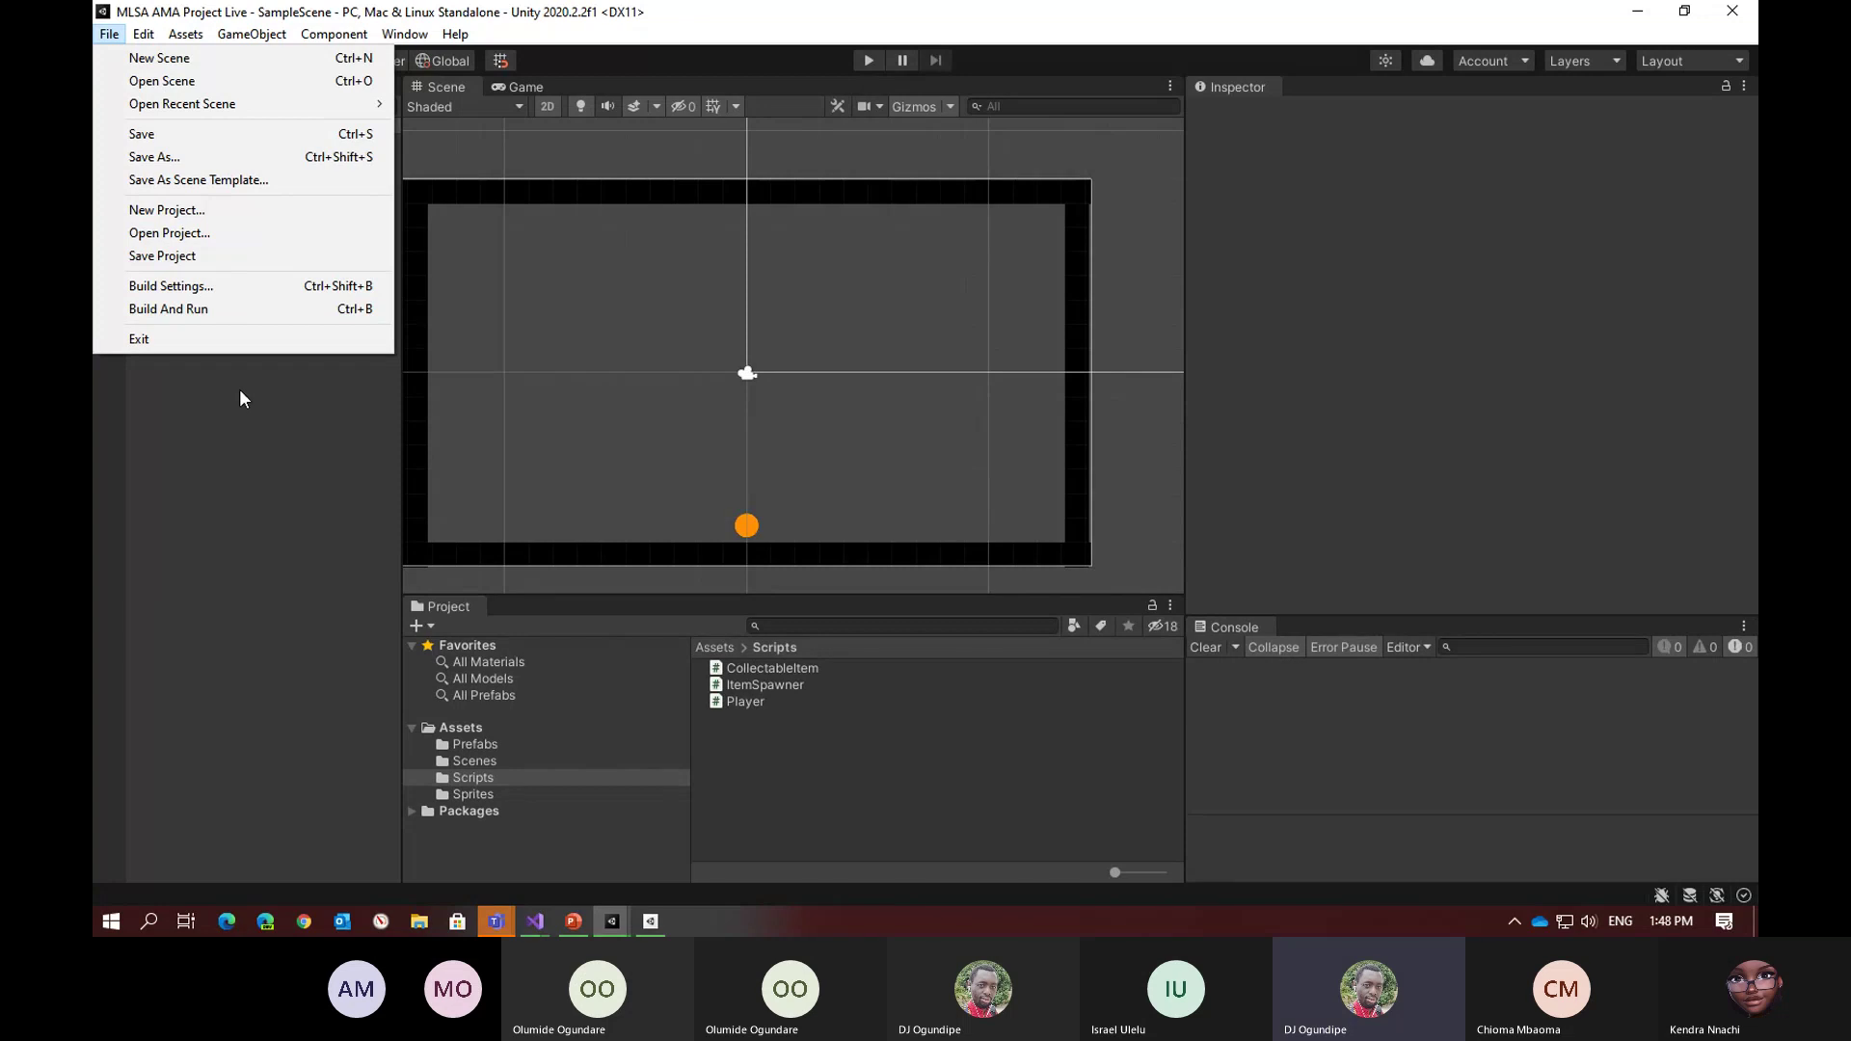
click(174, 289)
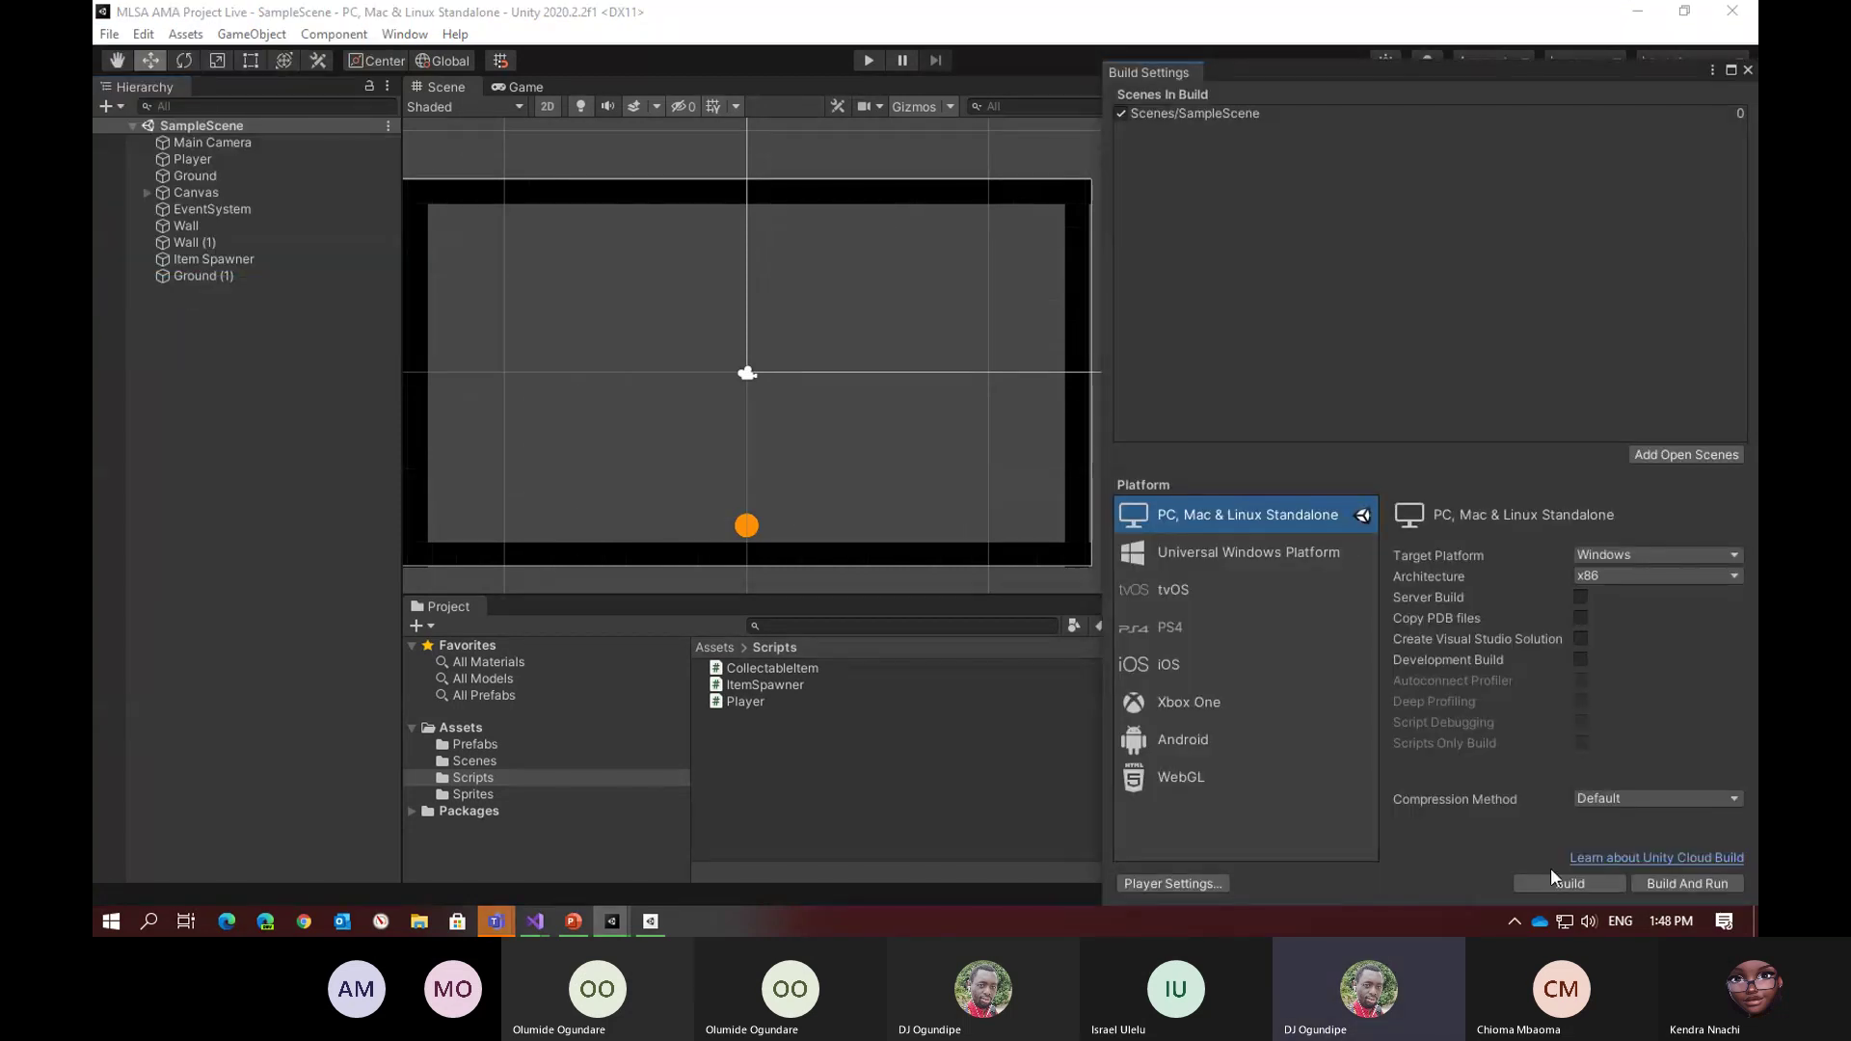
click(1552, 880)
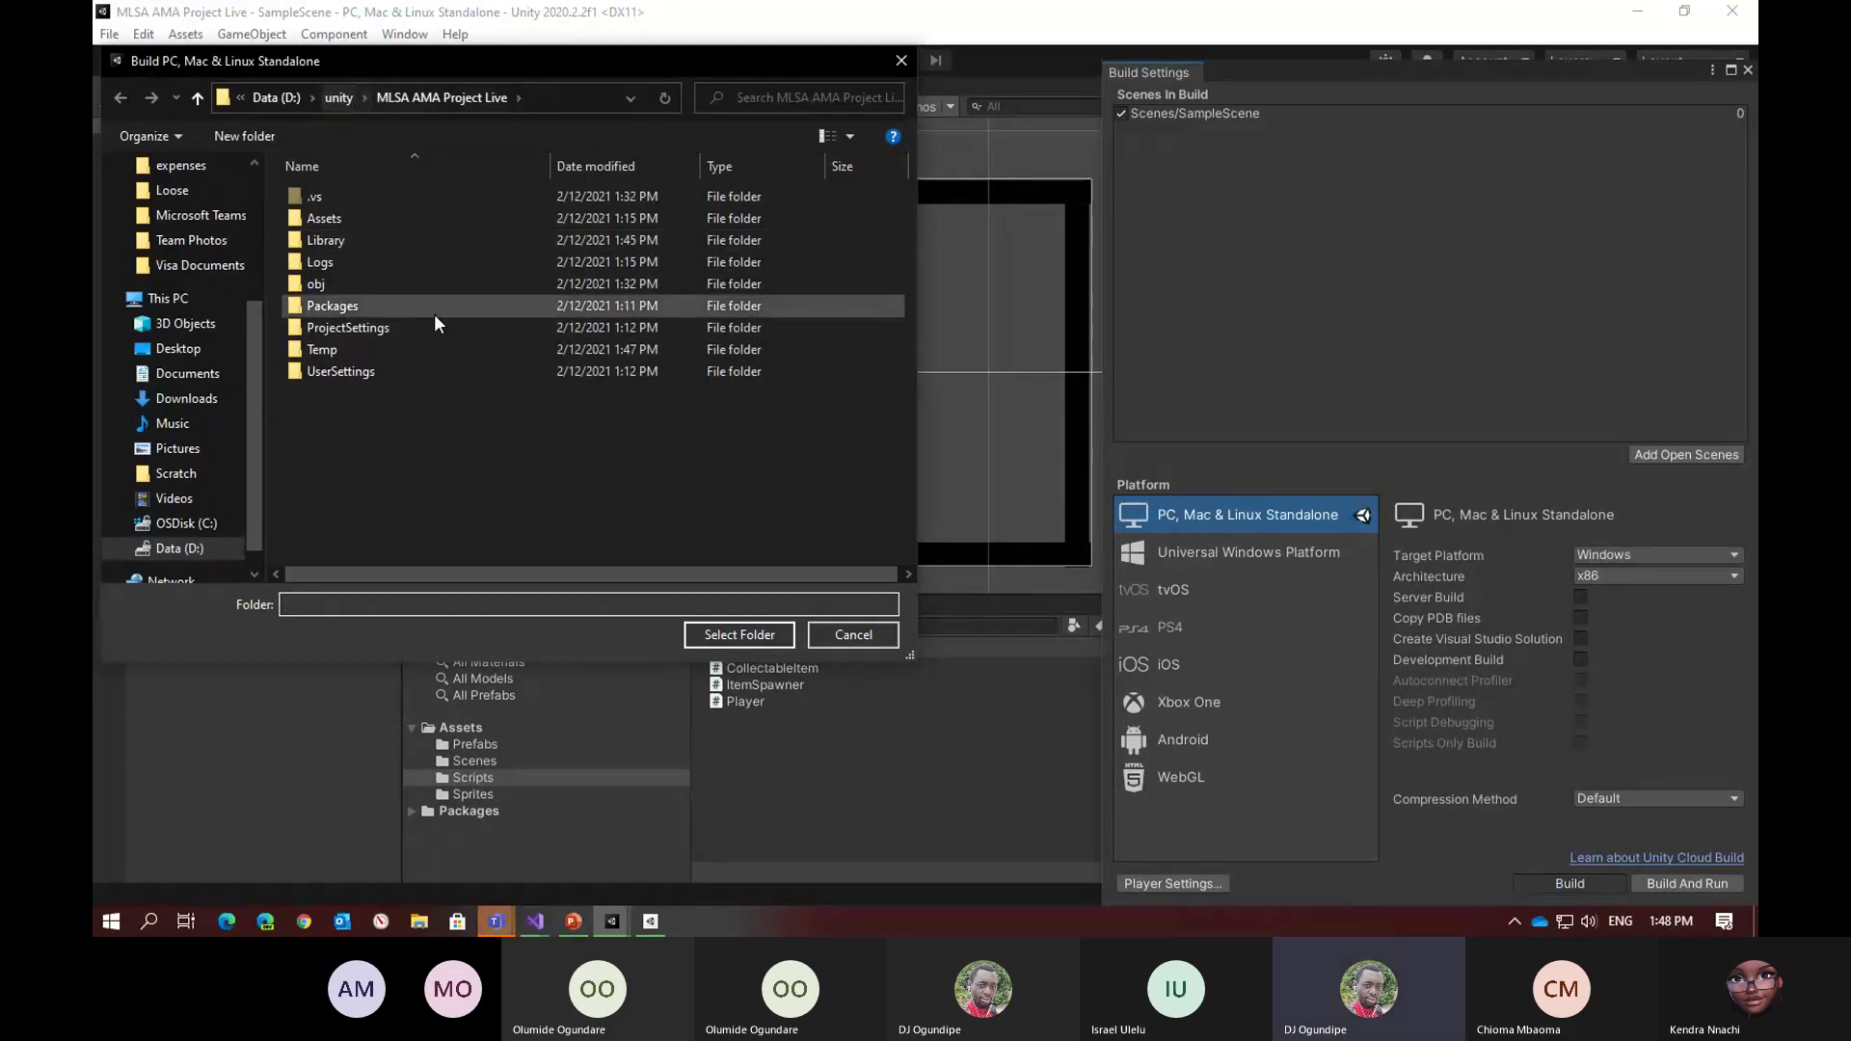
click(245, 138)
text(Buil)
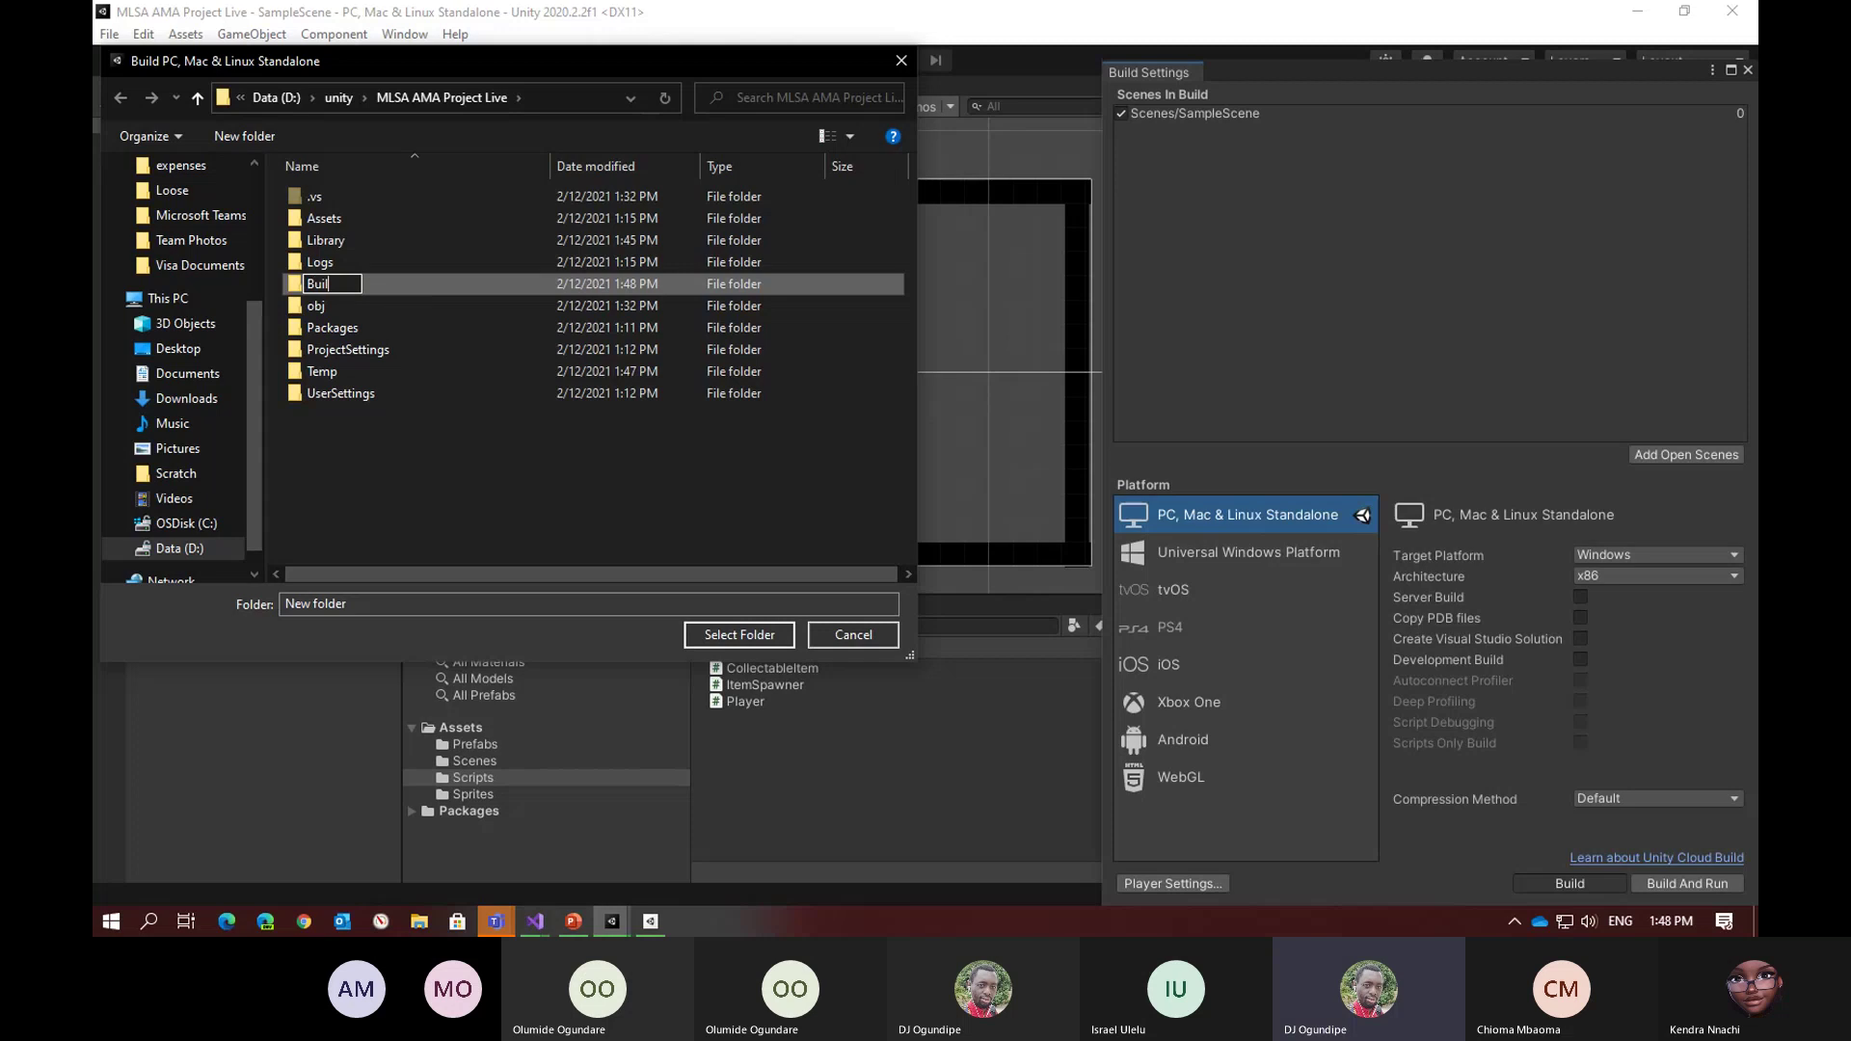
text(d)
key(Return)
key(Return)
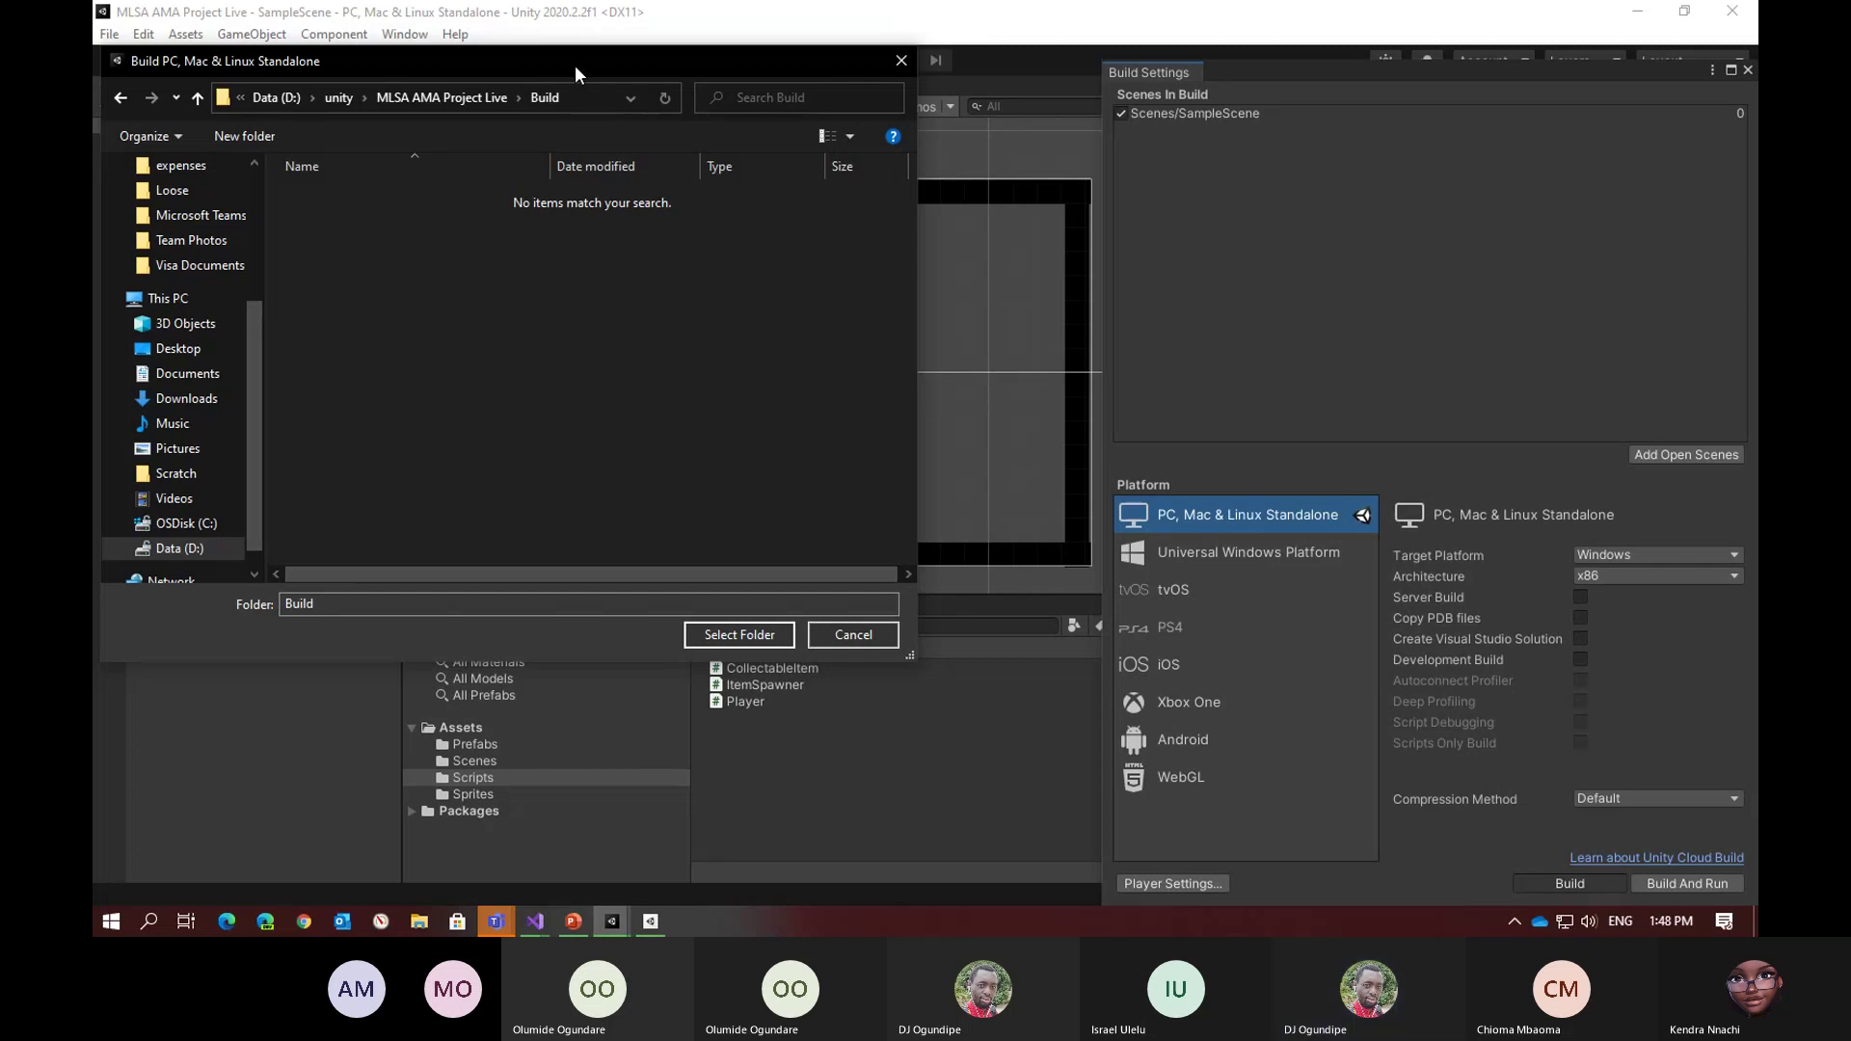
click(716, 627)
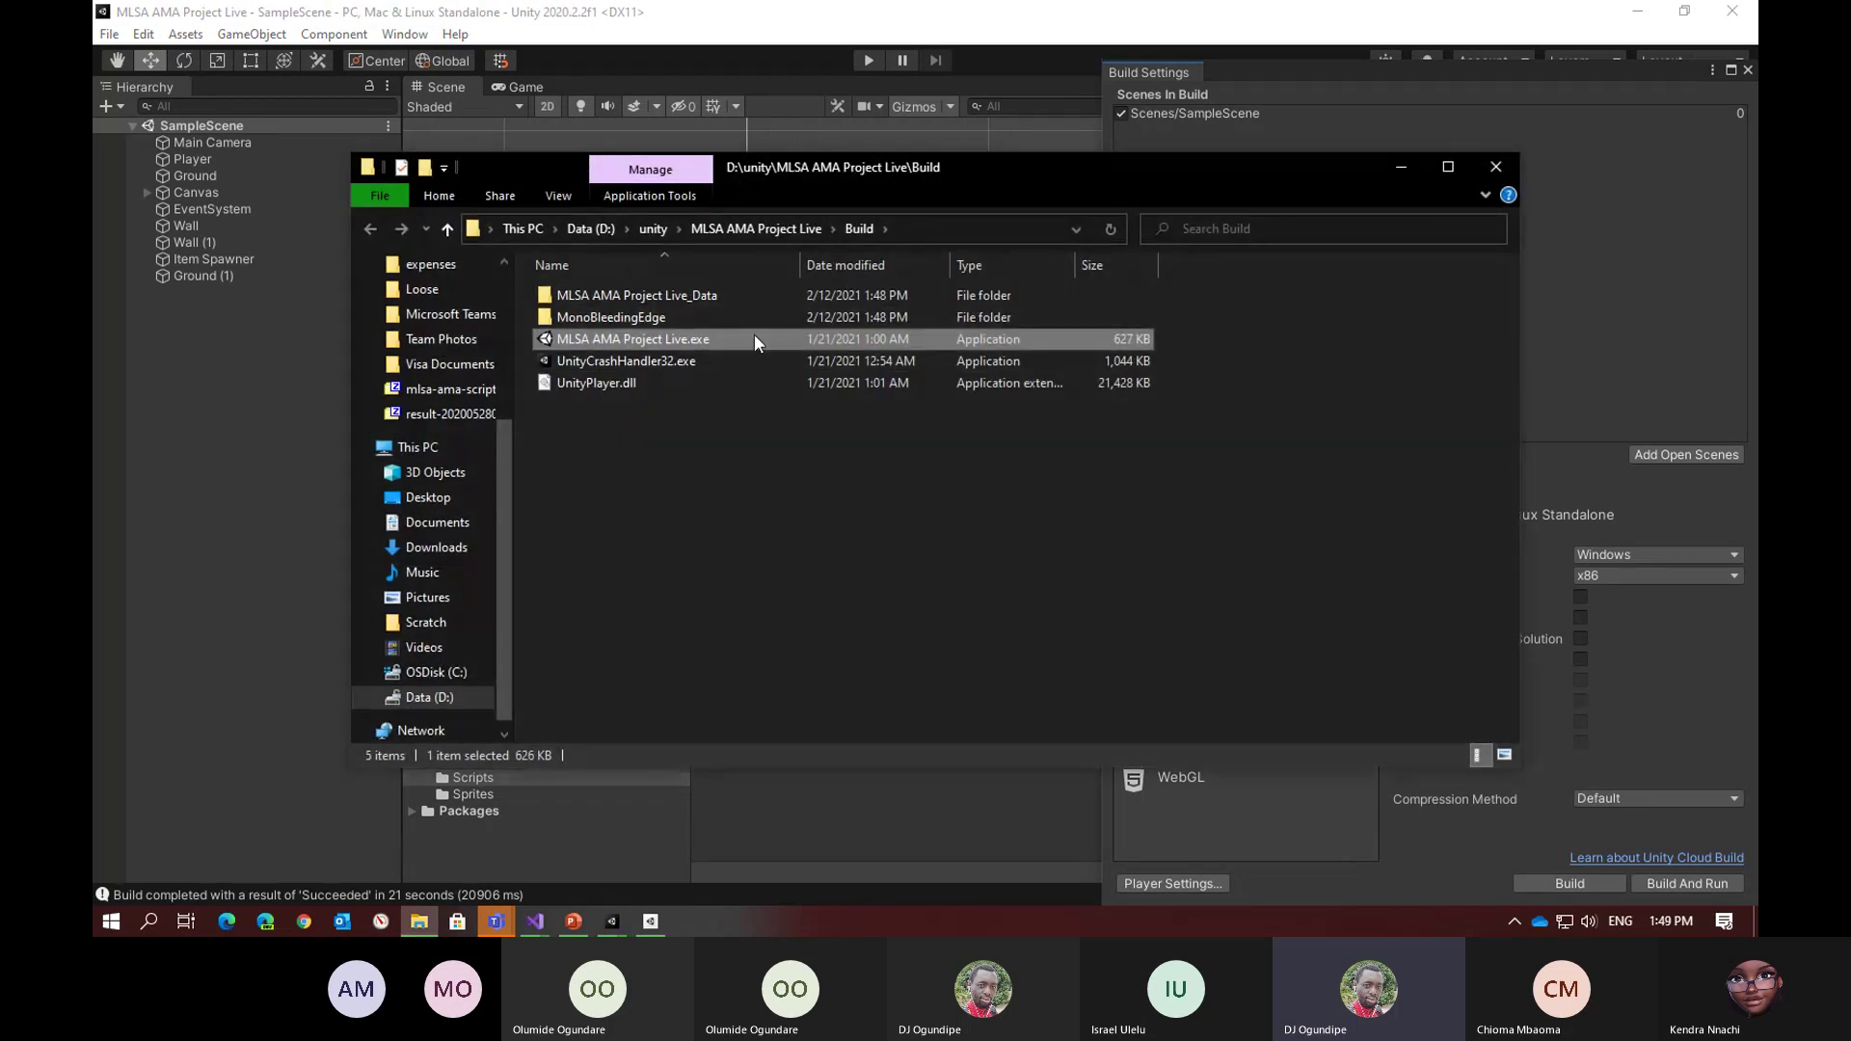
Run MLSA AMA Project Live.exe to try the built game, and close the game and the Build folder window
double_click(698, 342)
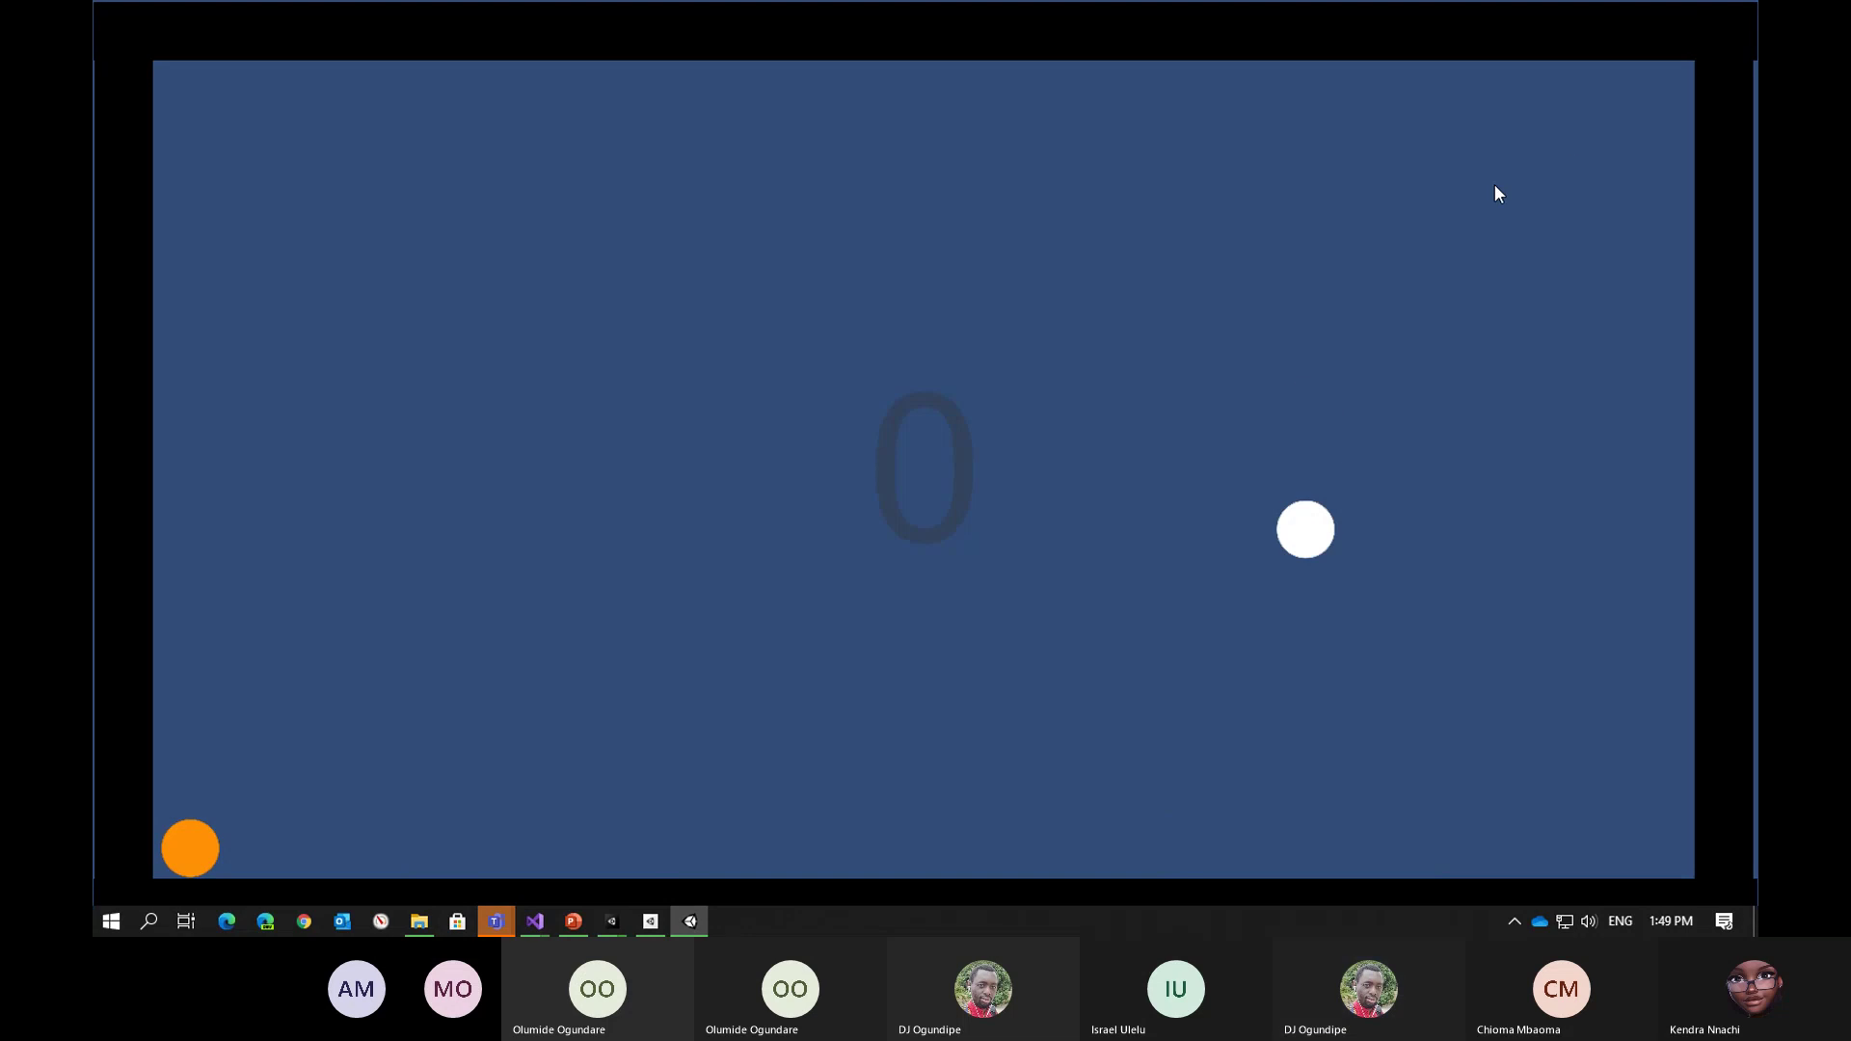
right_click(692, 915)
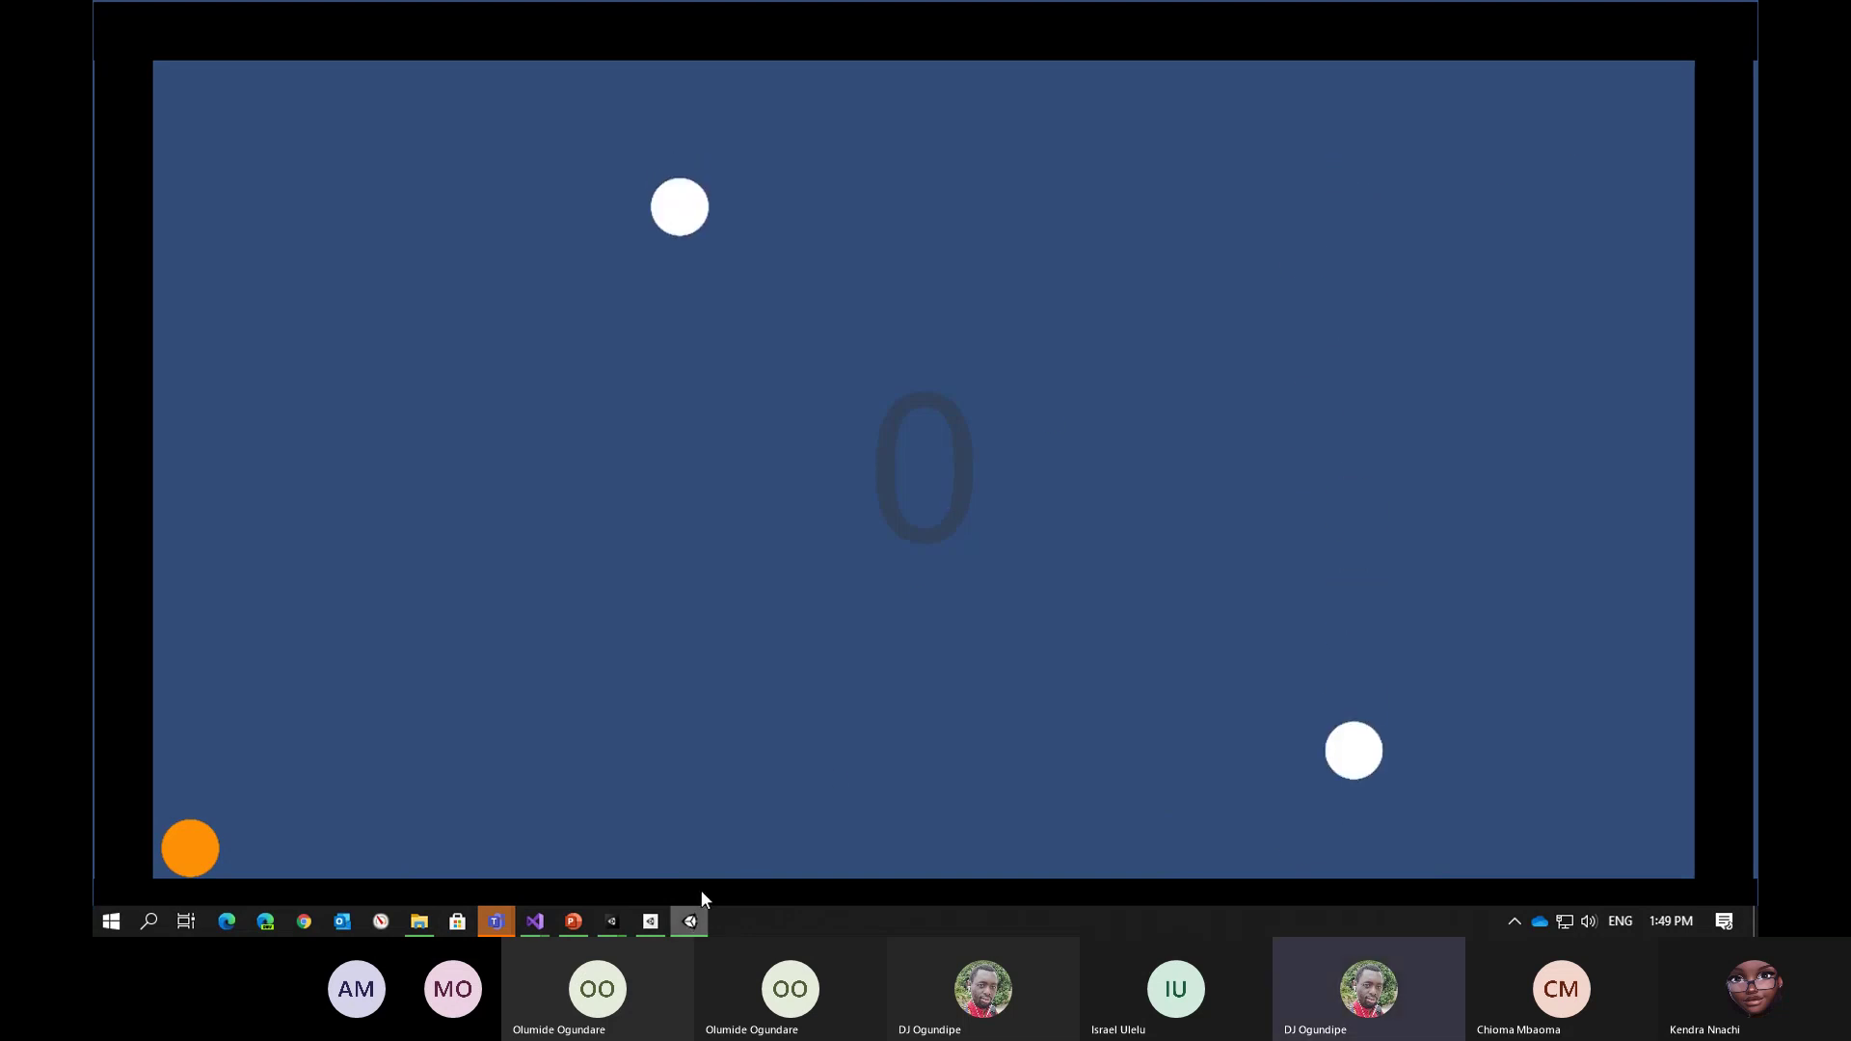
click(1024, 629)
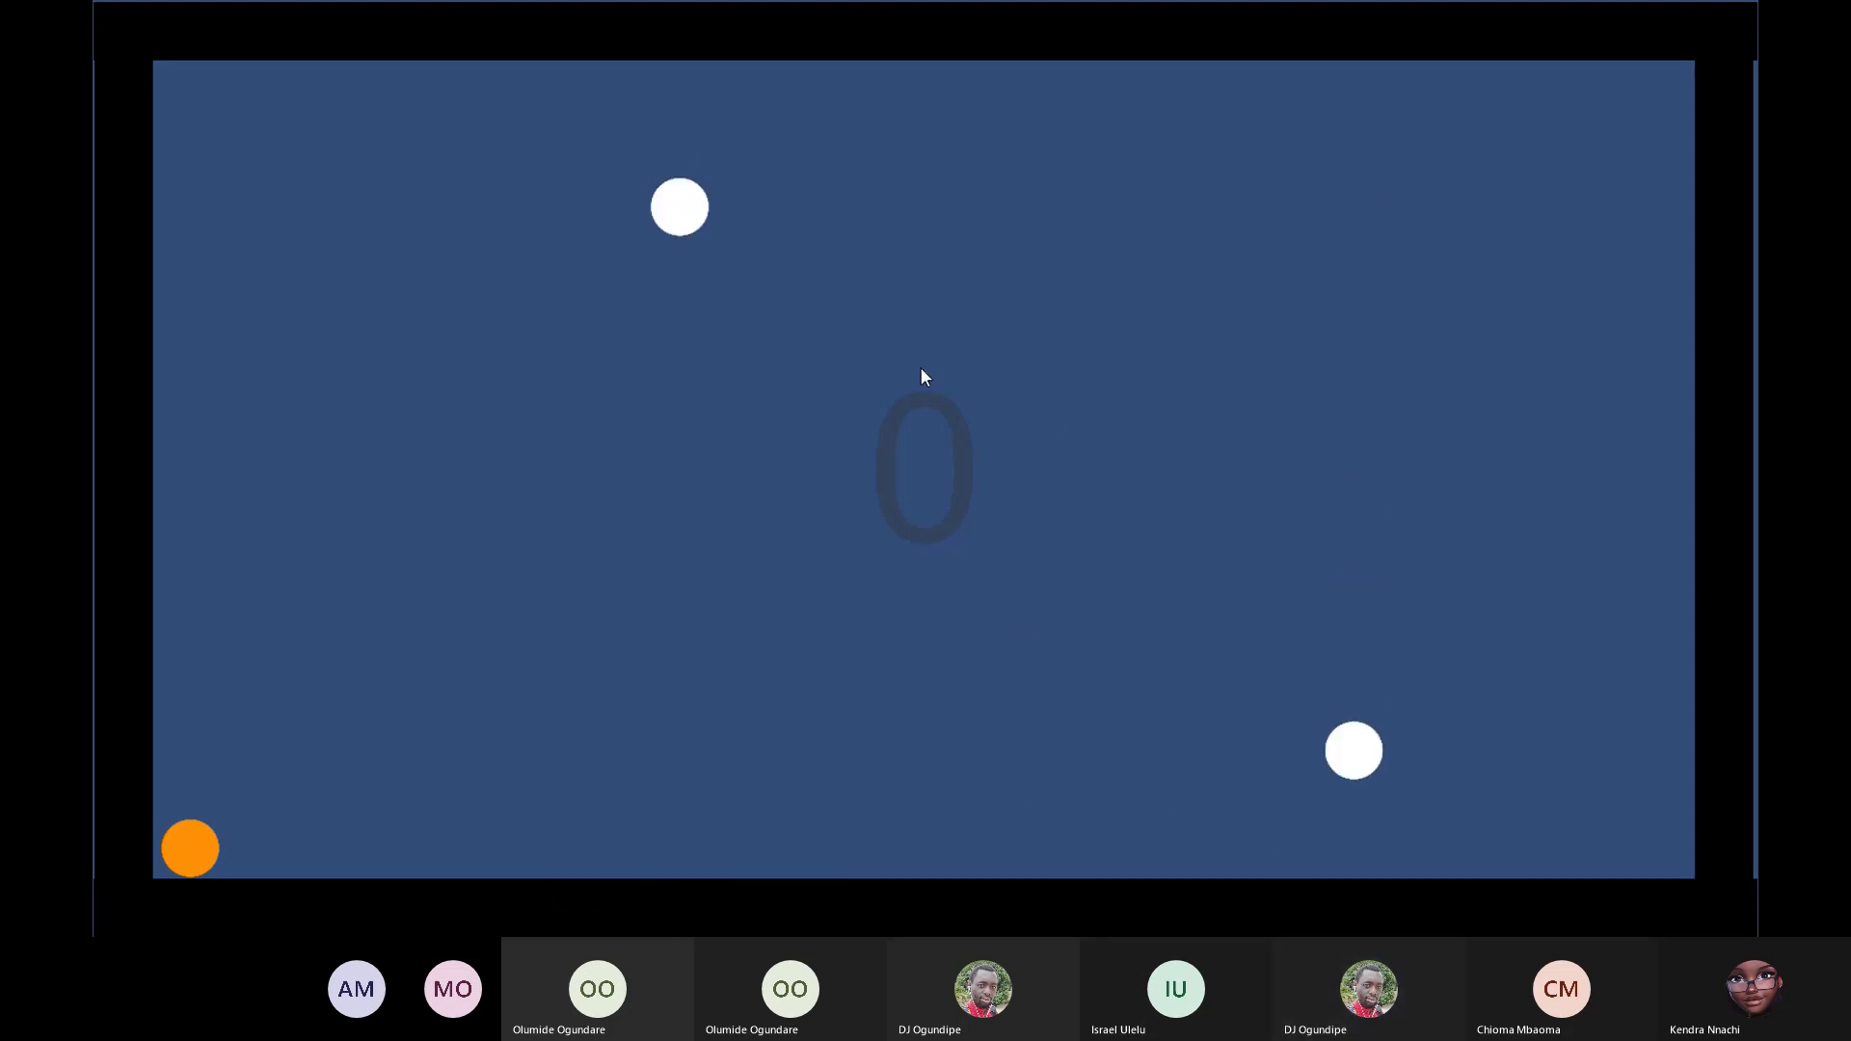
key(alt+Tab)
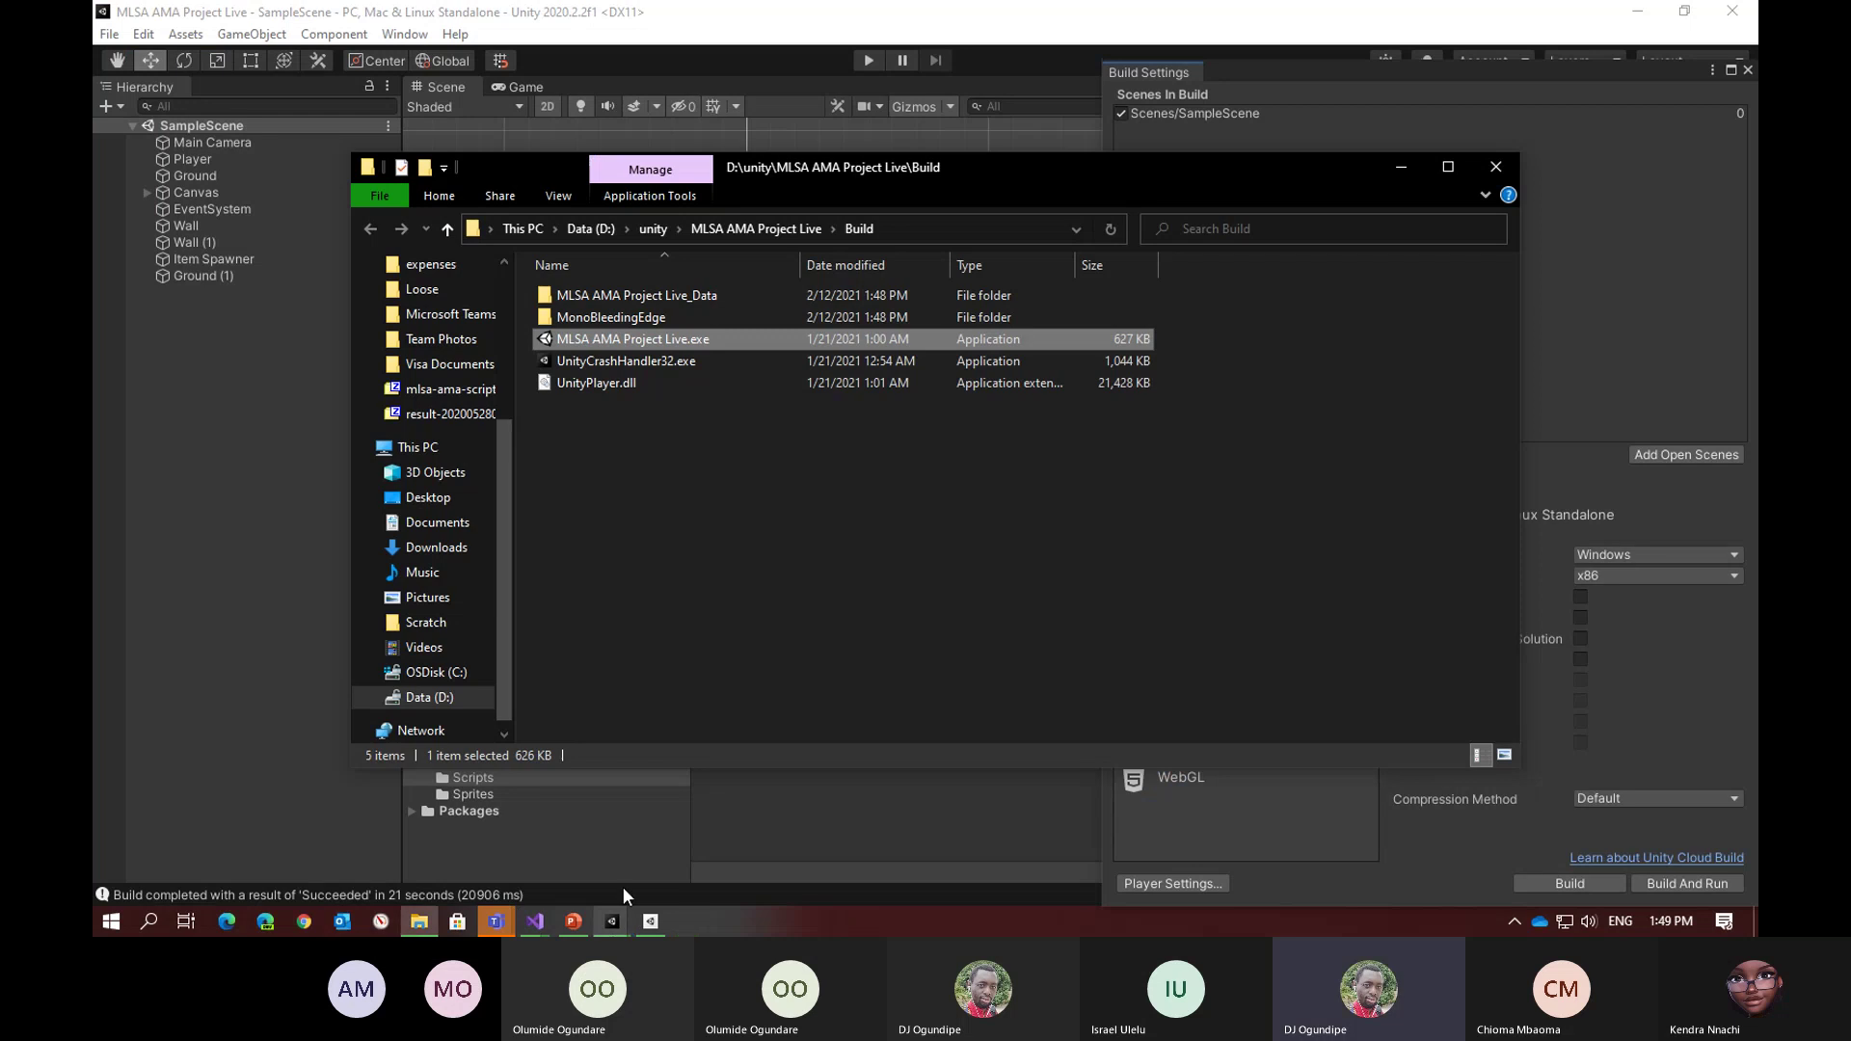
click(1496, 167)
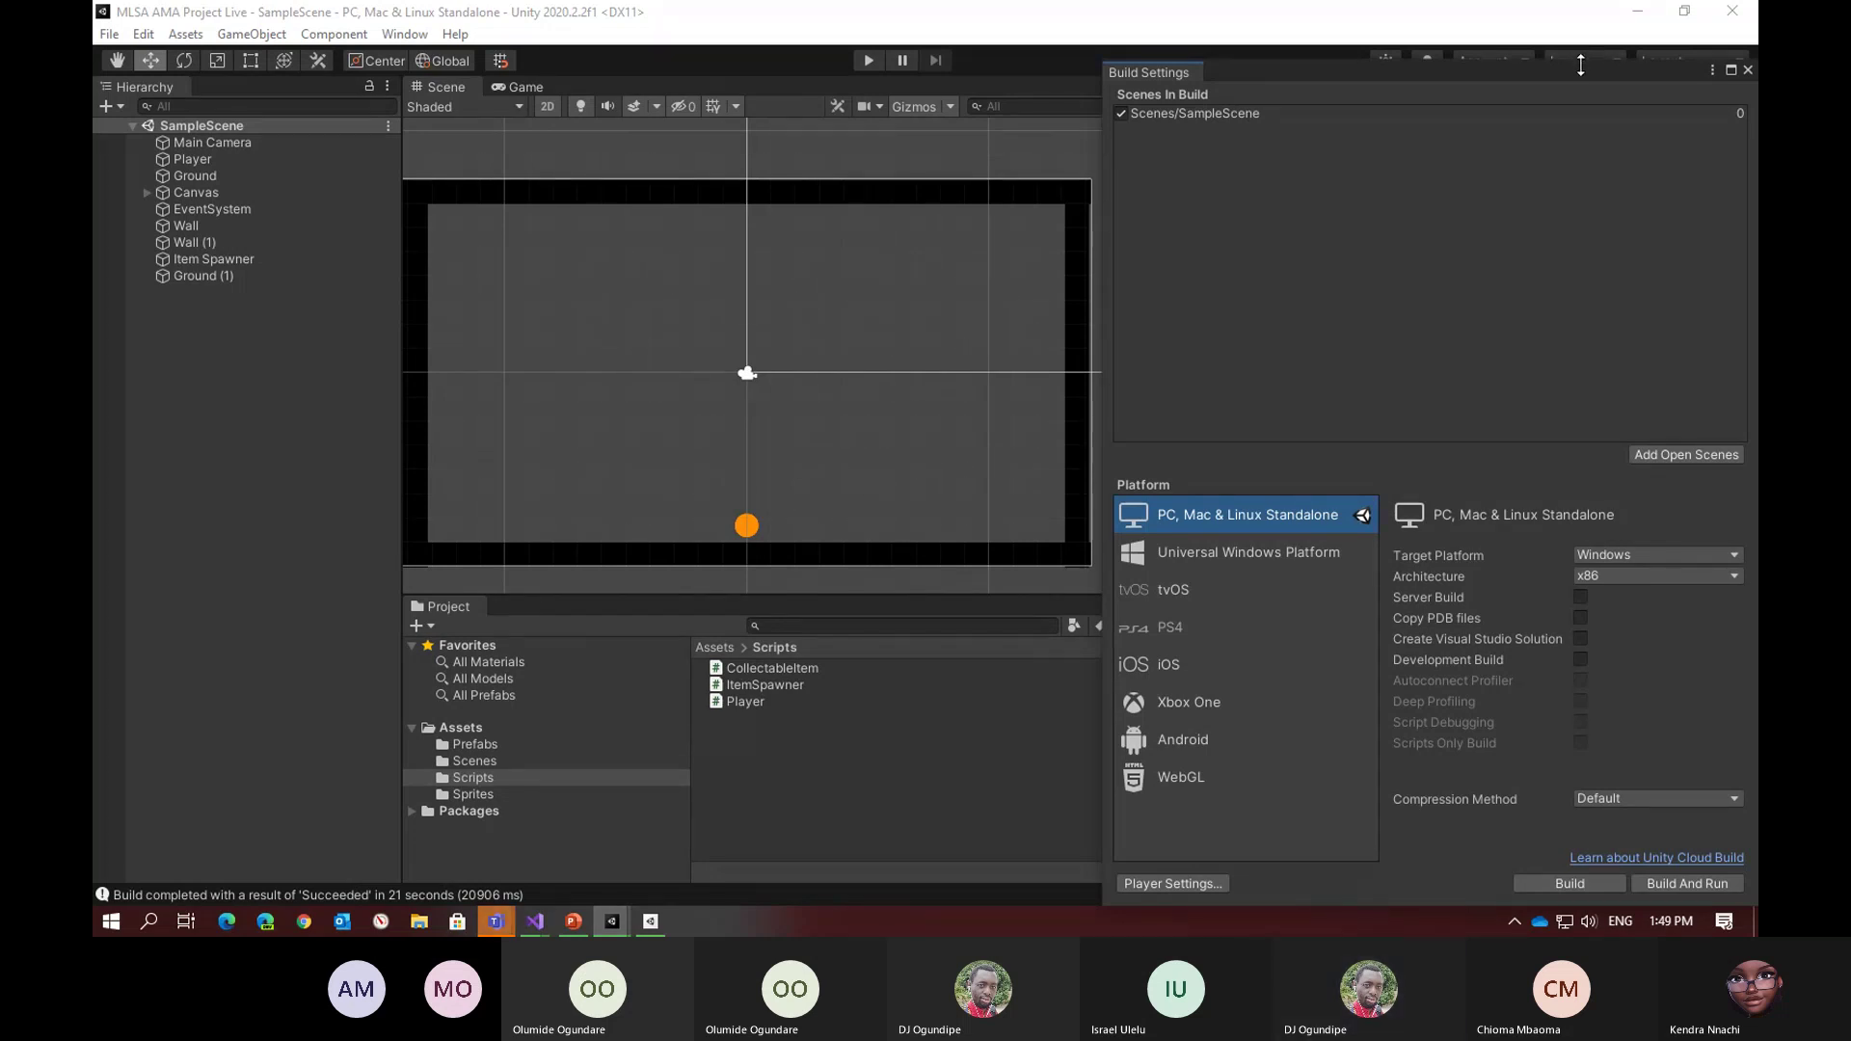
Move the Build Settings window away from the screen edge, close and reopen it, and examine the available target platforms
drag(1581, 67, 1045, 56)
click(1222, 54)
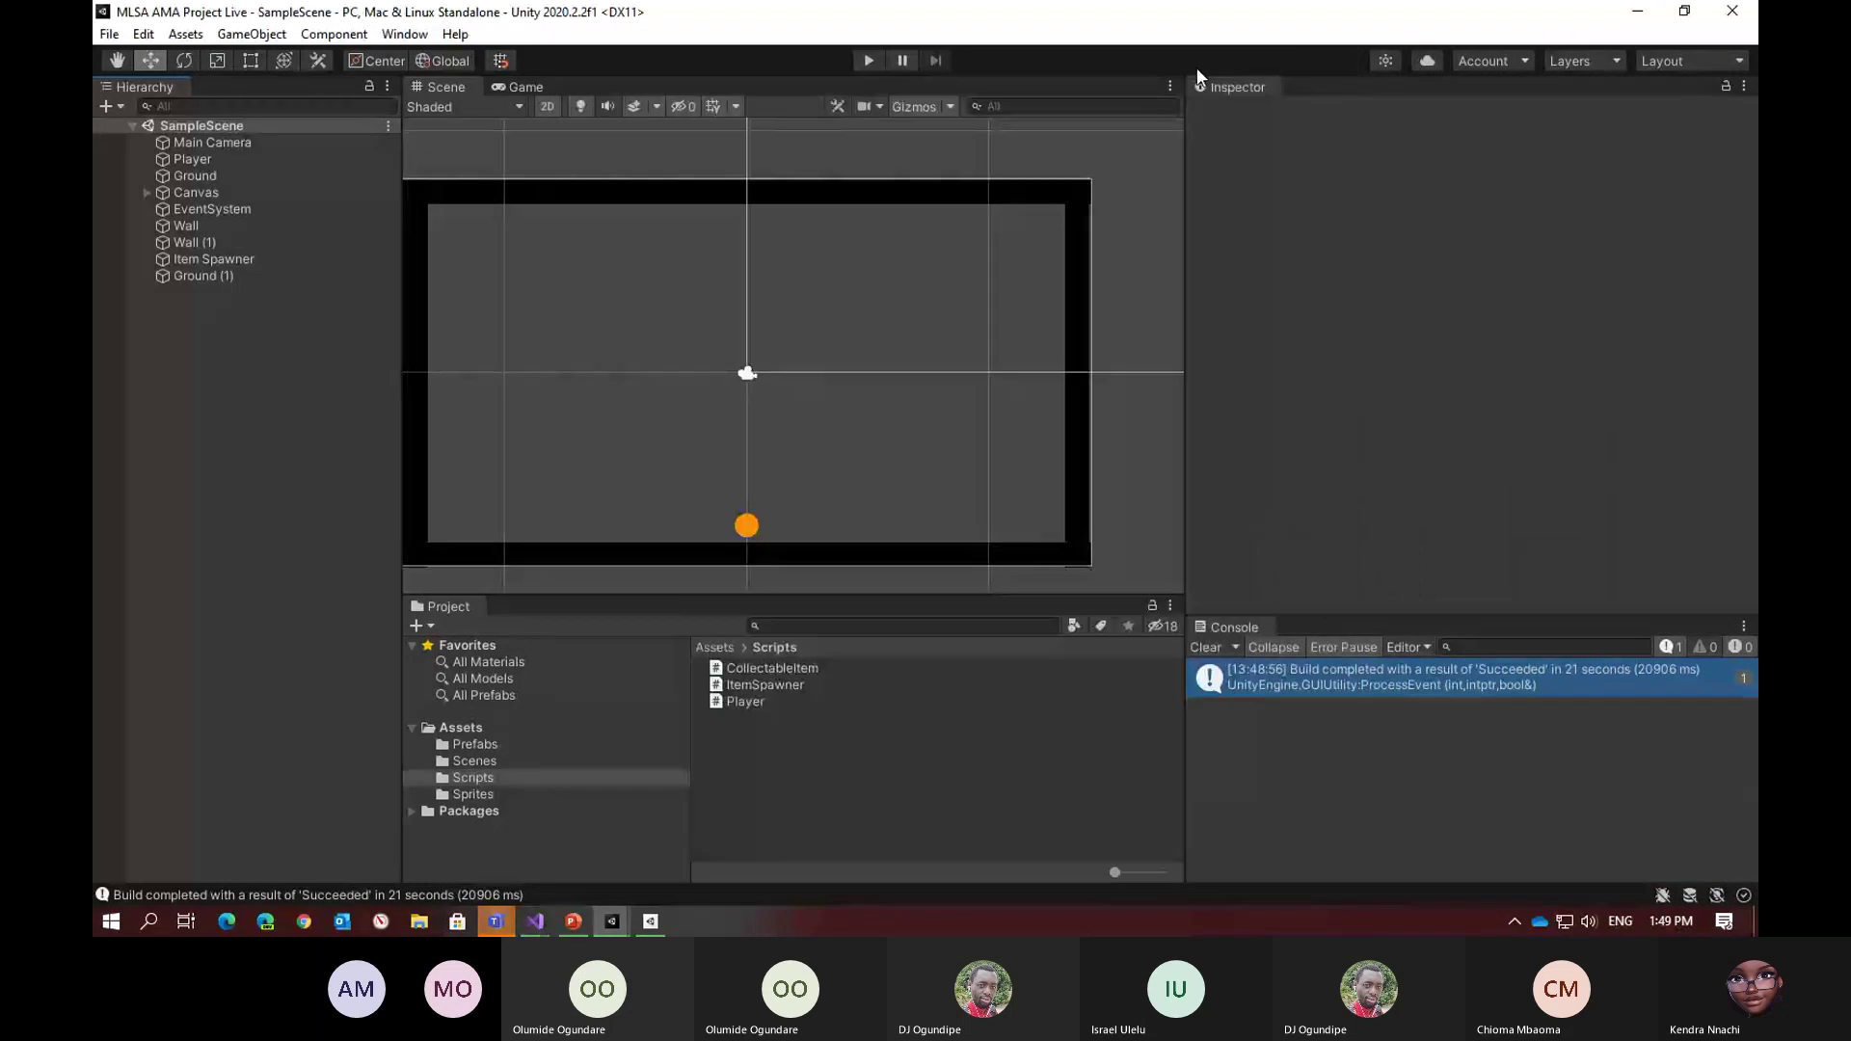
click(109, 34)
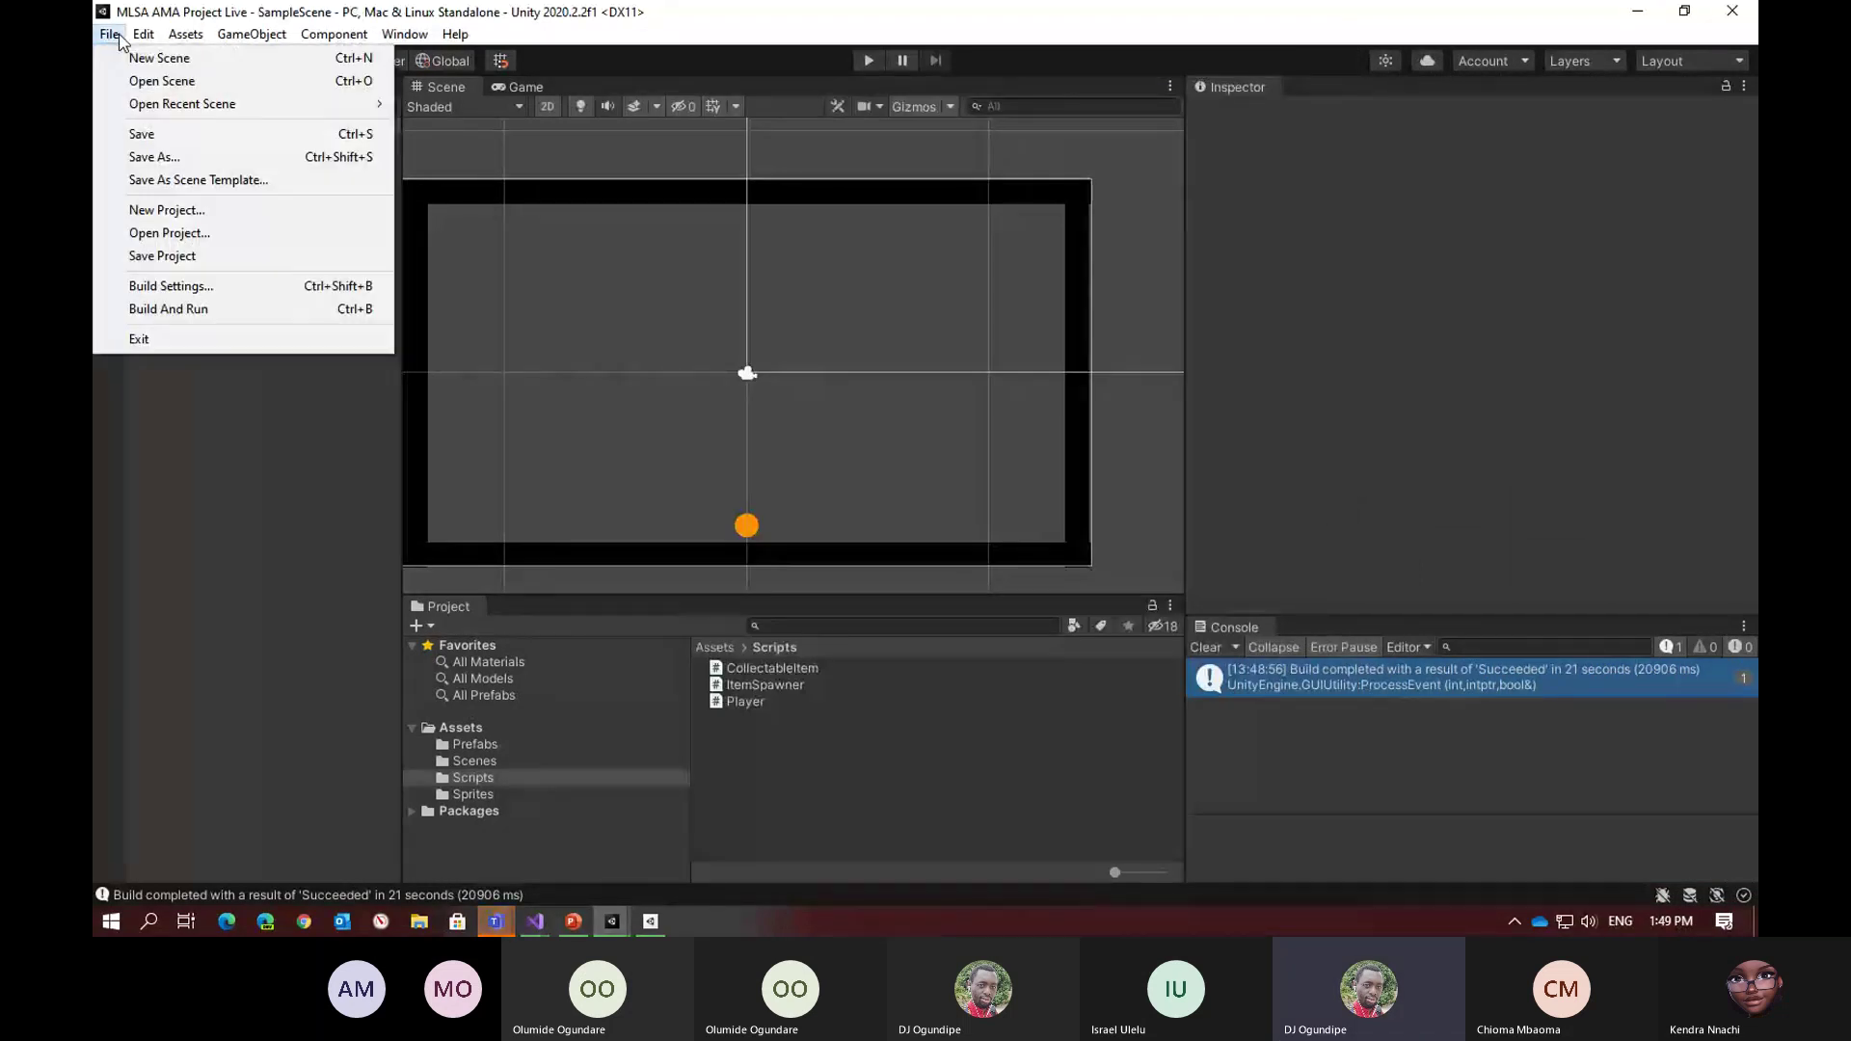
click(170, 285)
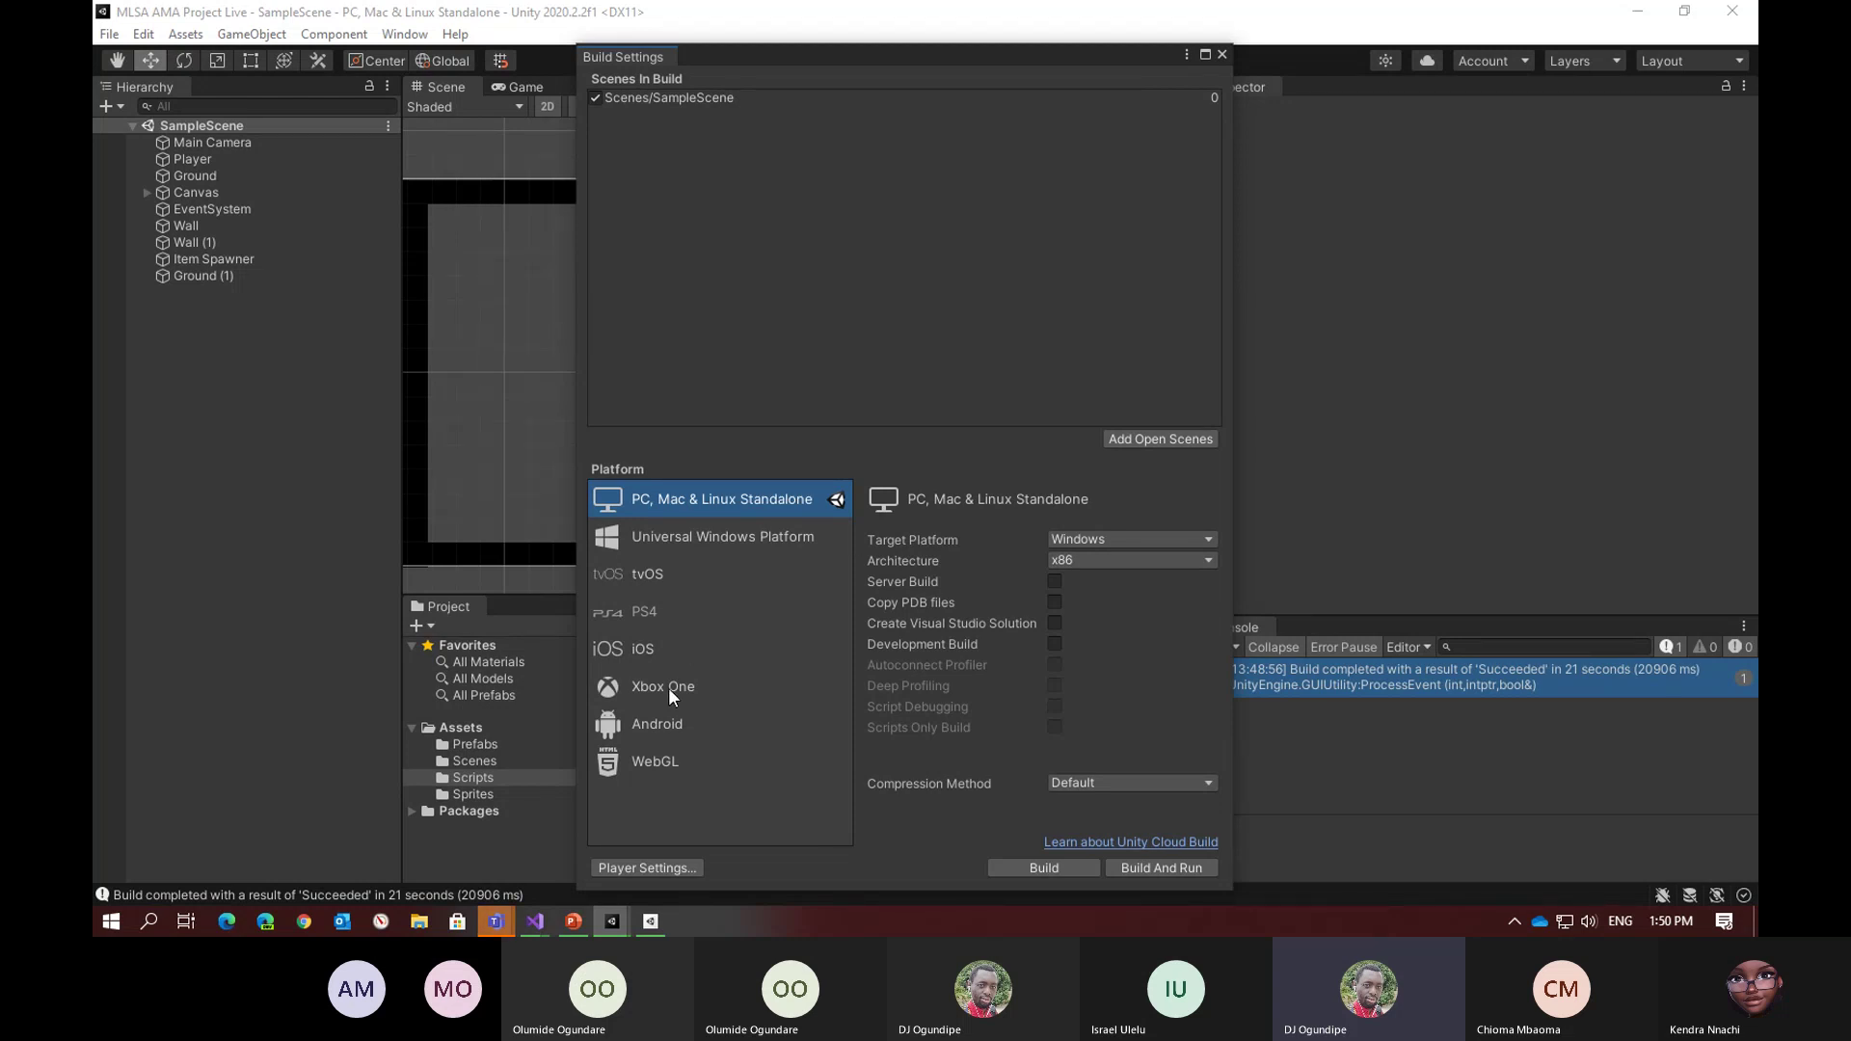
Examine the Android and Universal Windows Platform build options, and close the Build Settings window
click(665, 725)
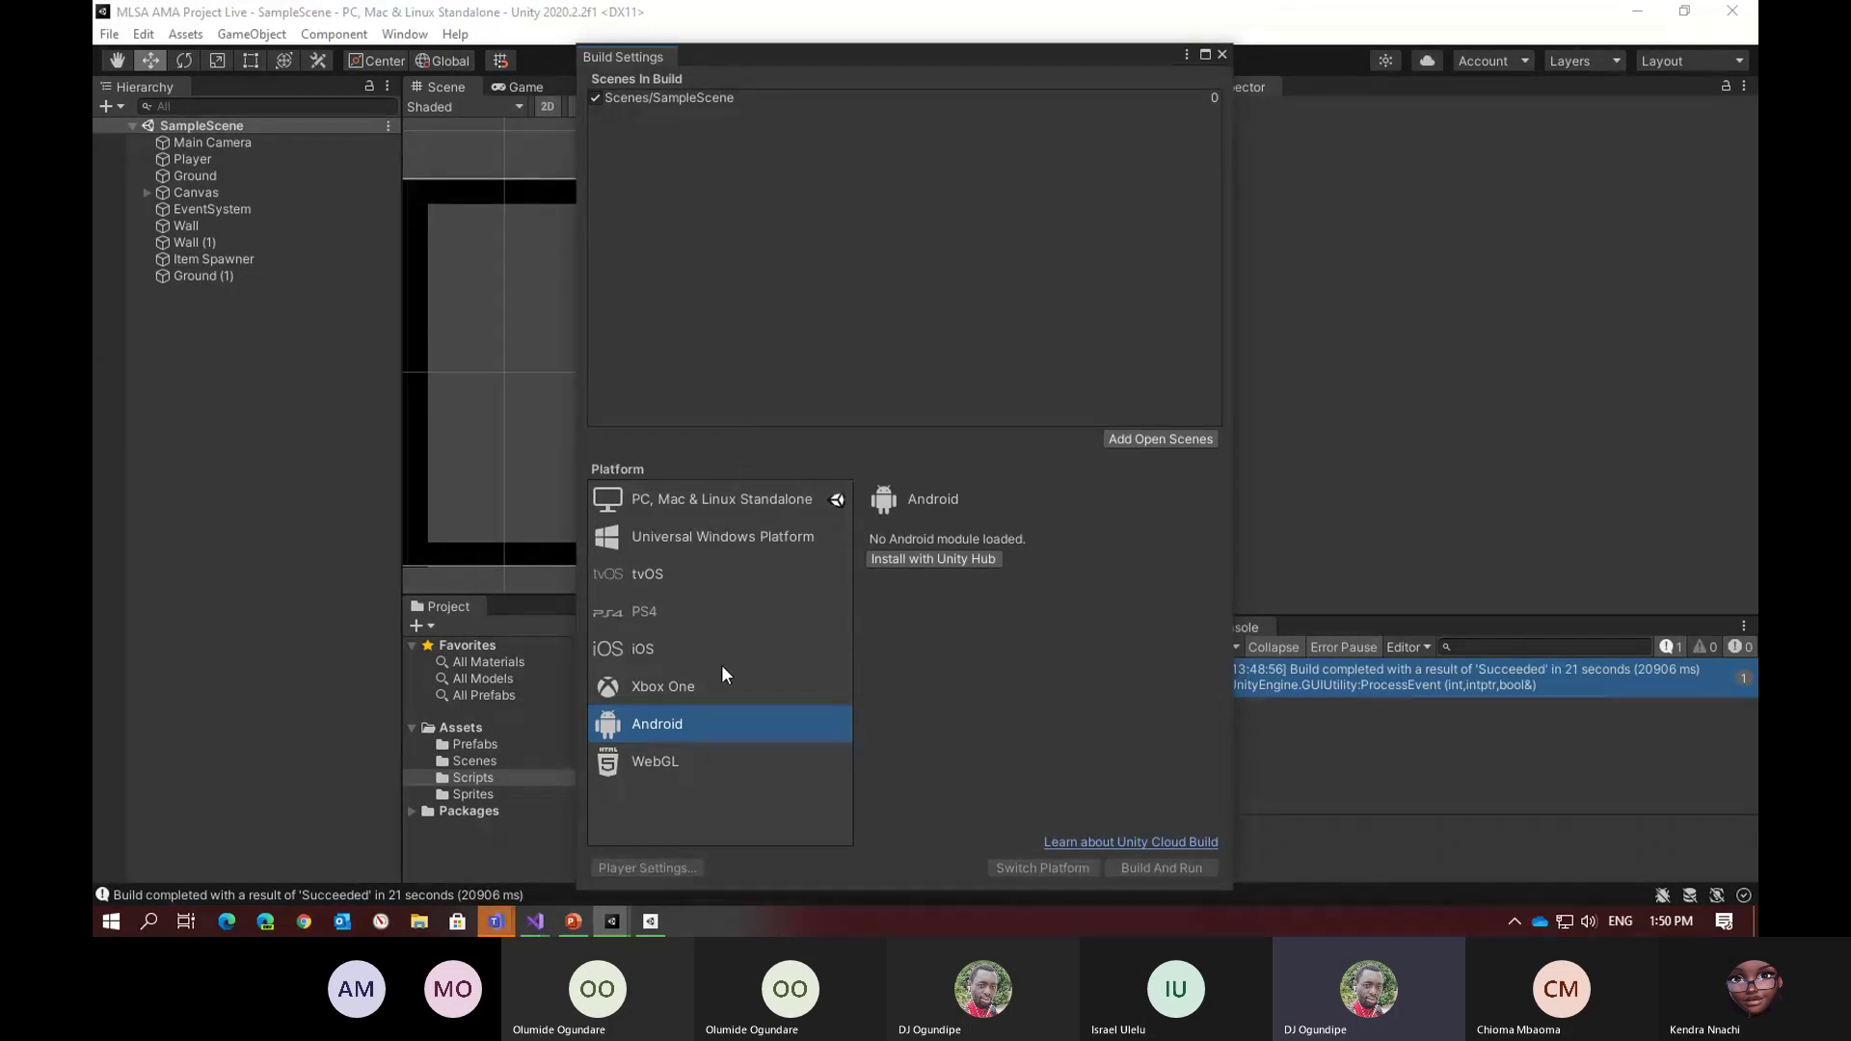
click(680, 542)
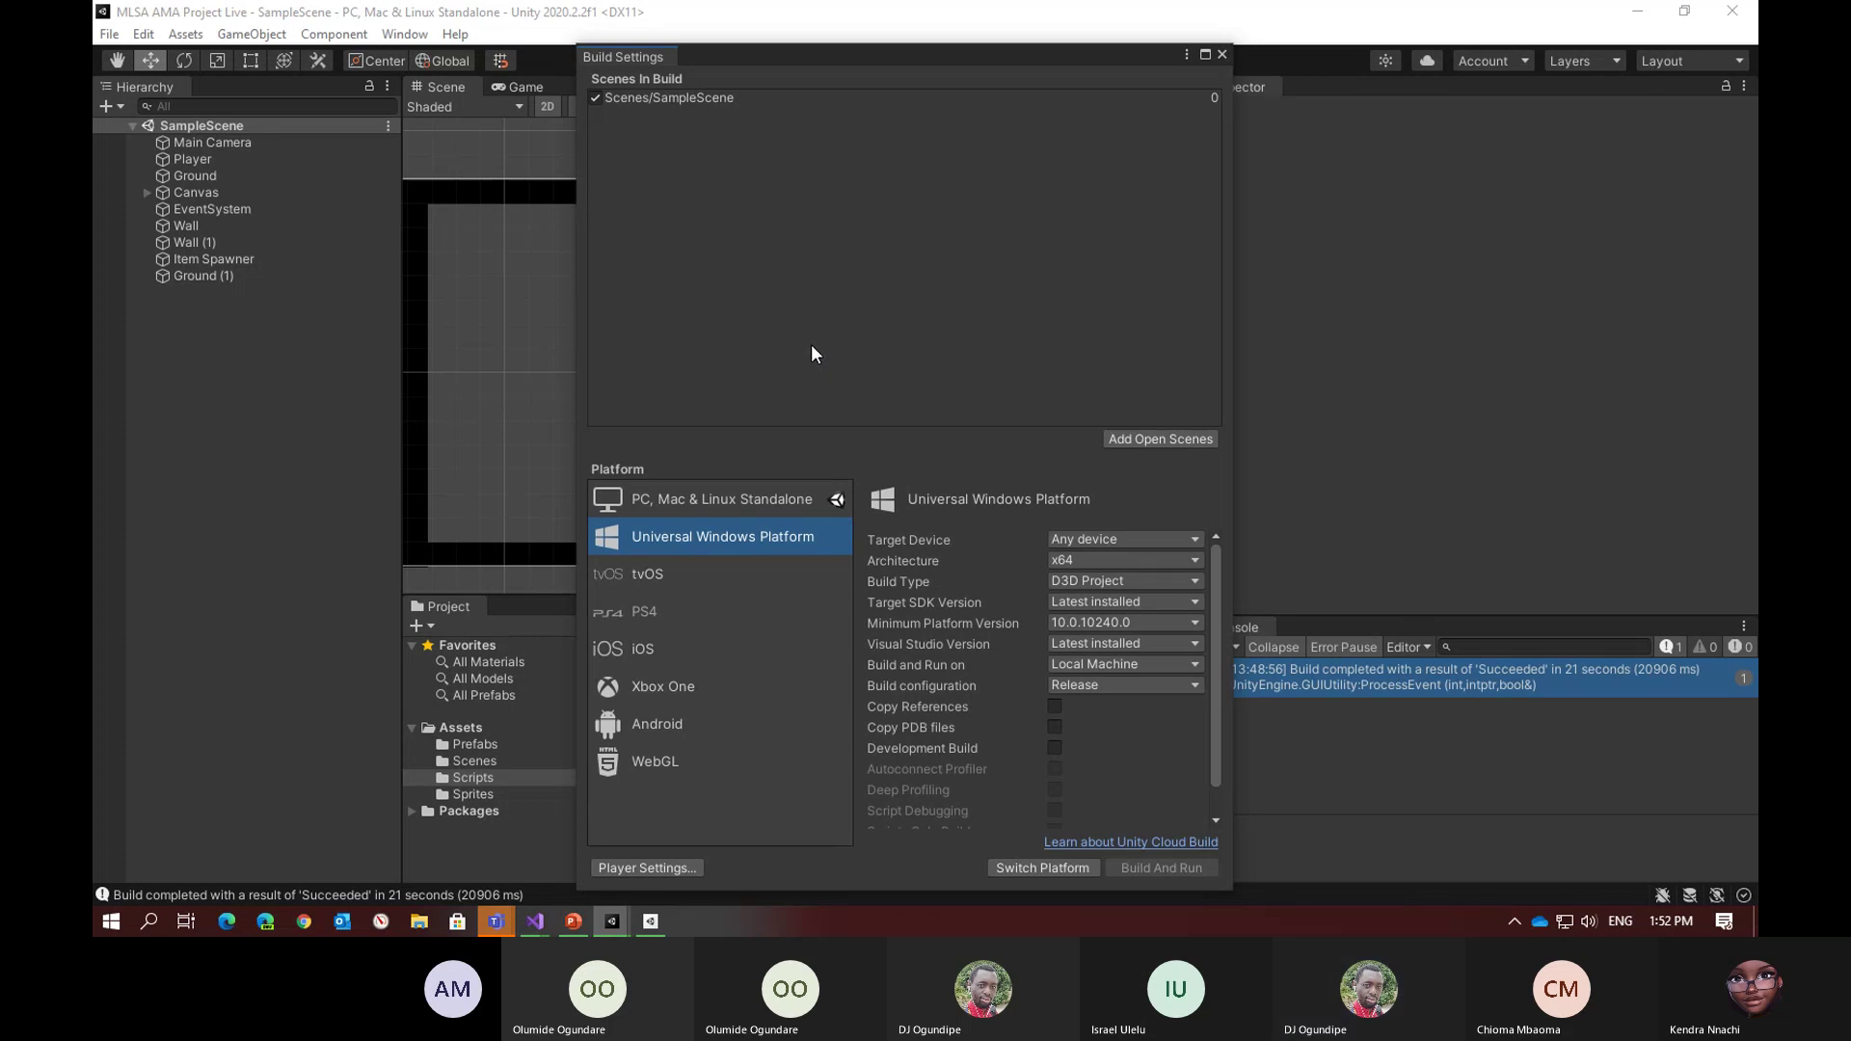
click(1221, 55)
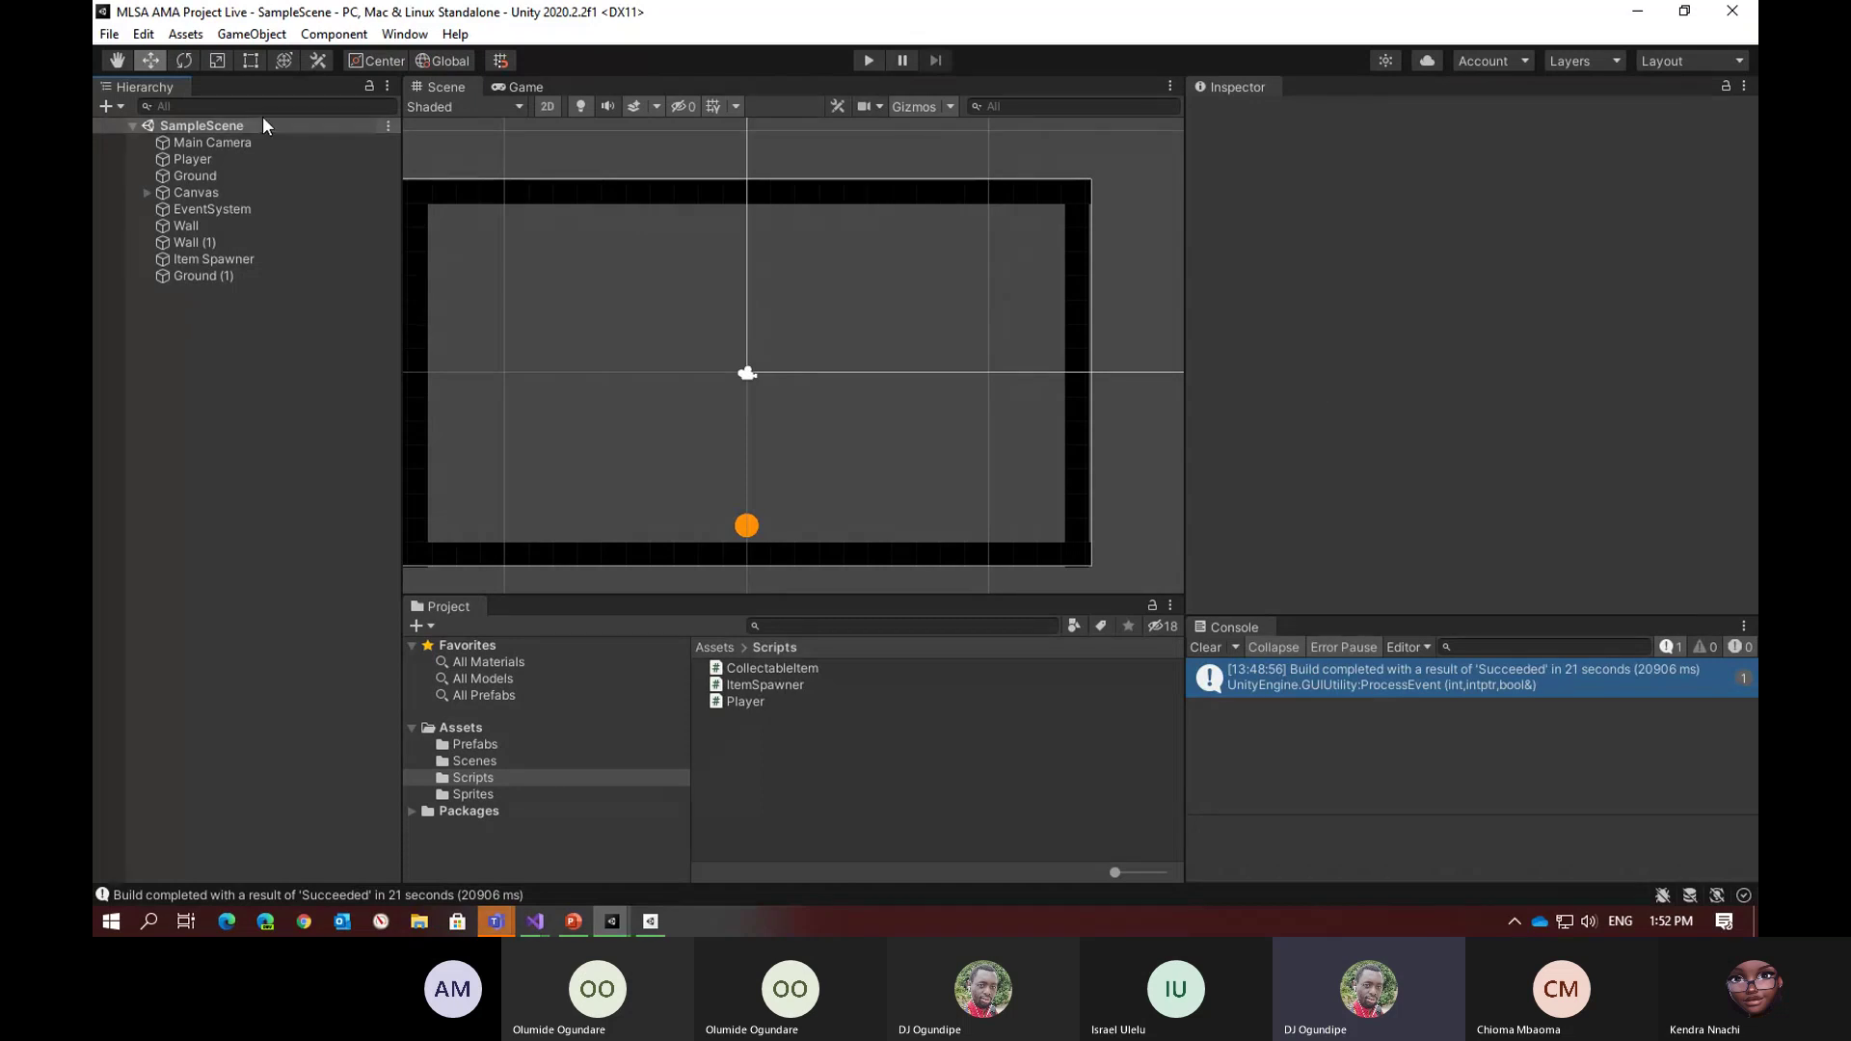
Select the Main Camera, Player, Ground and Wall (1) objects in turn and examine Wall (1)'s components
click(160, 106)
key(Escape)
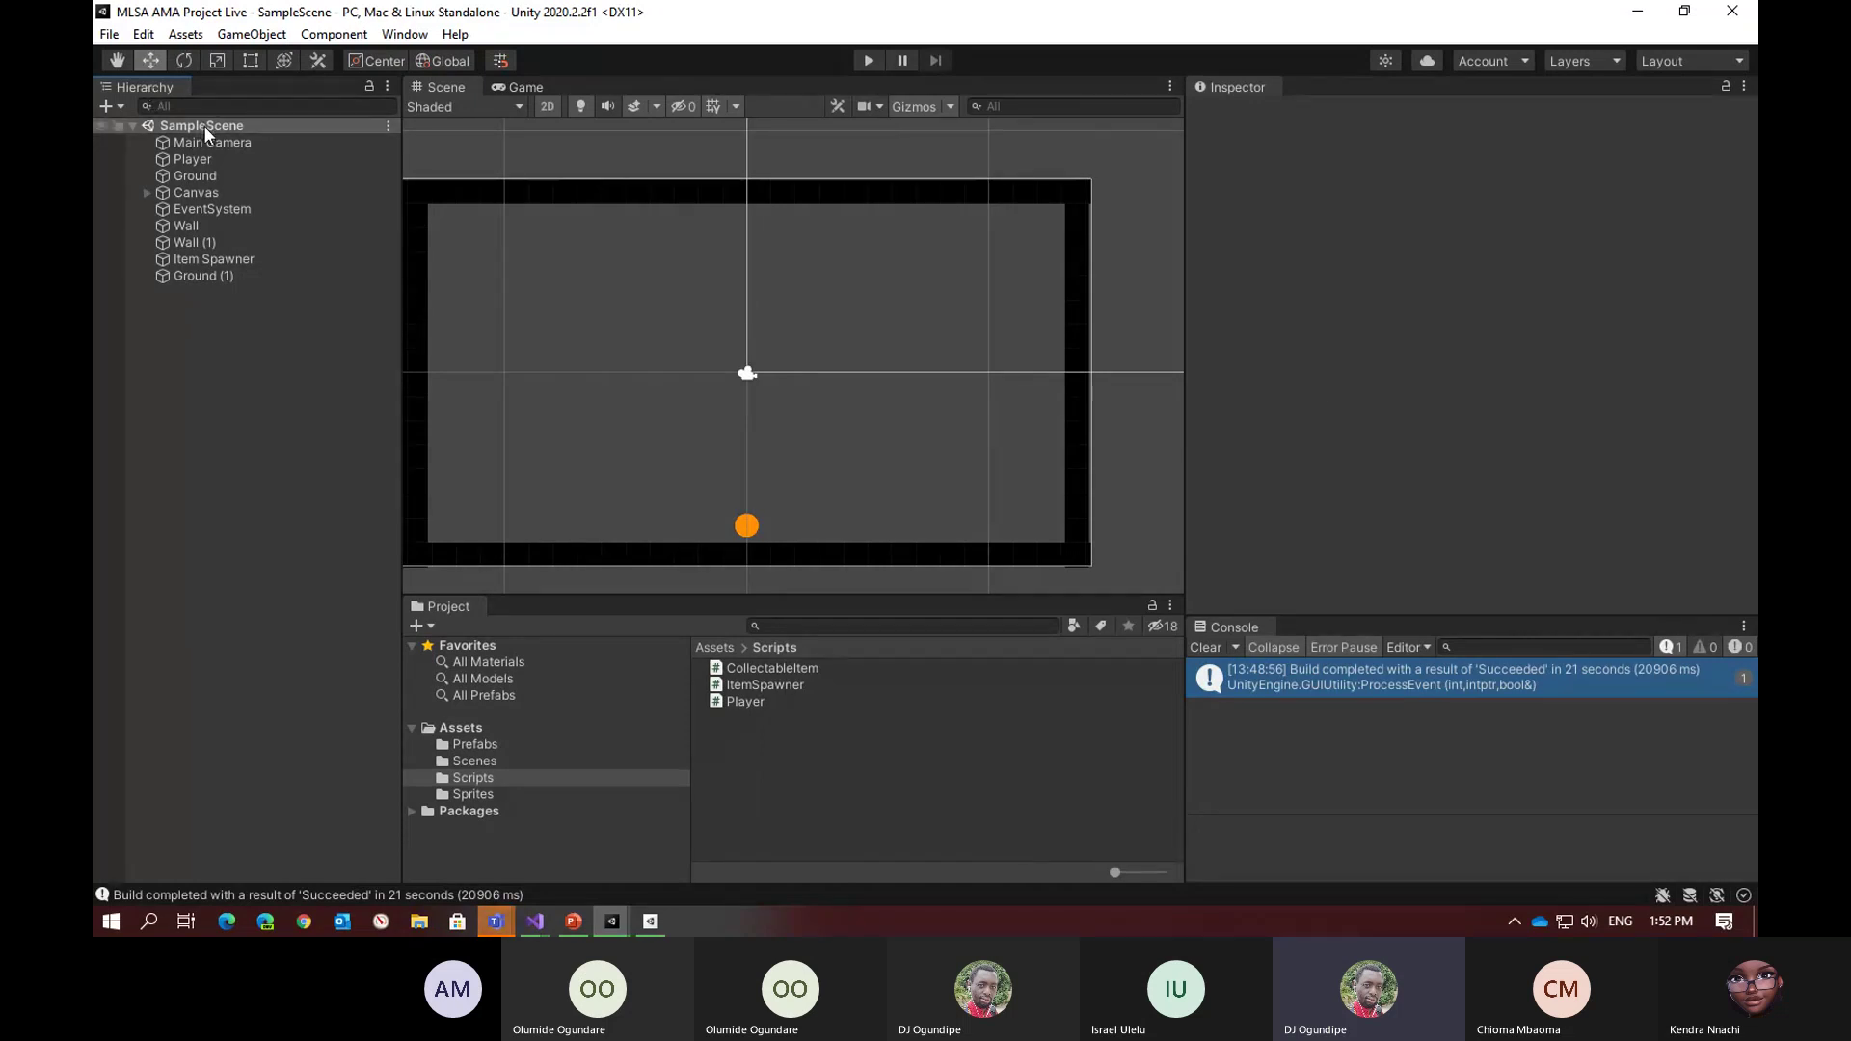
click(214, 143)
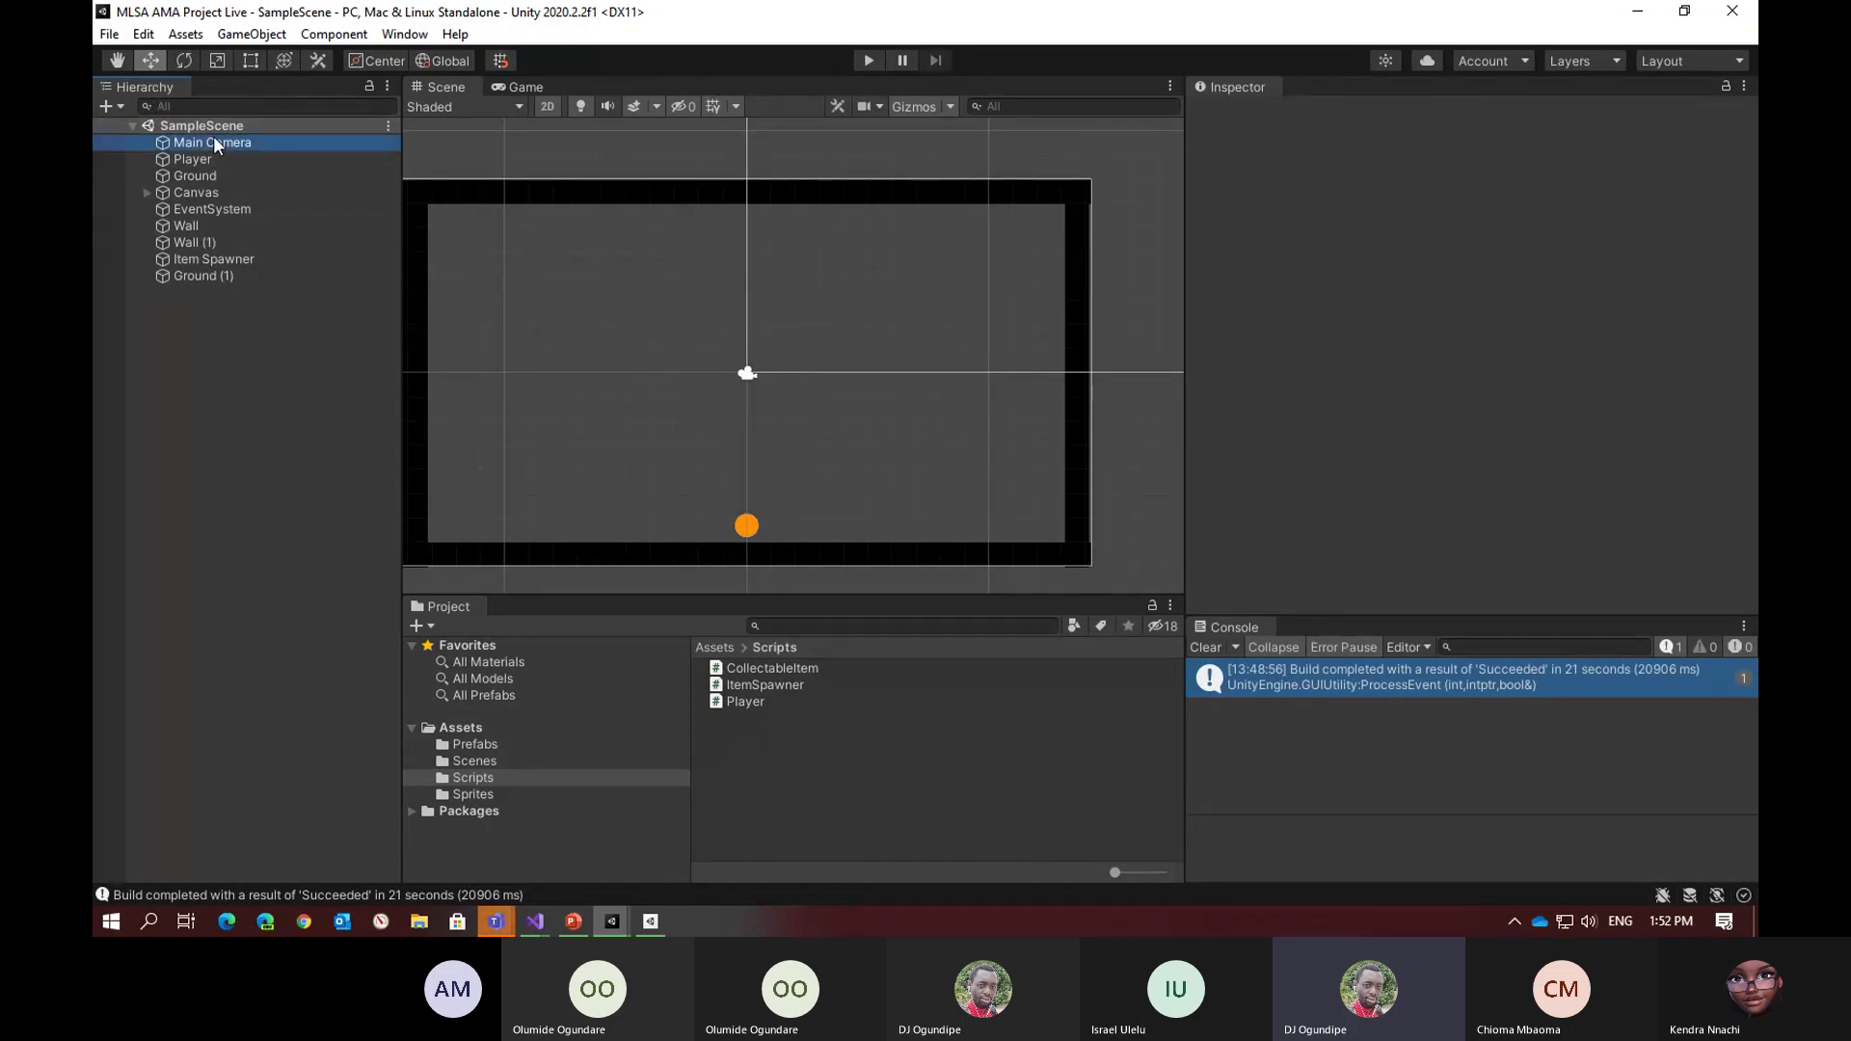
click(212, 159)
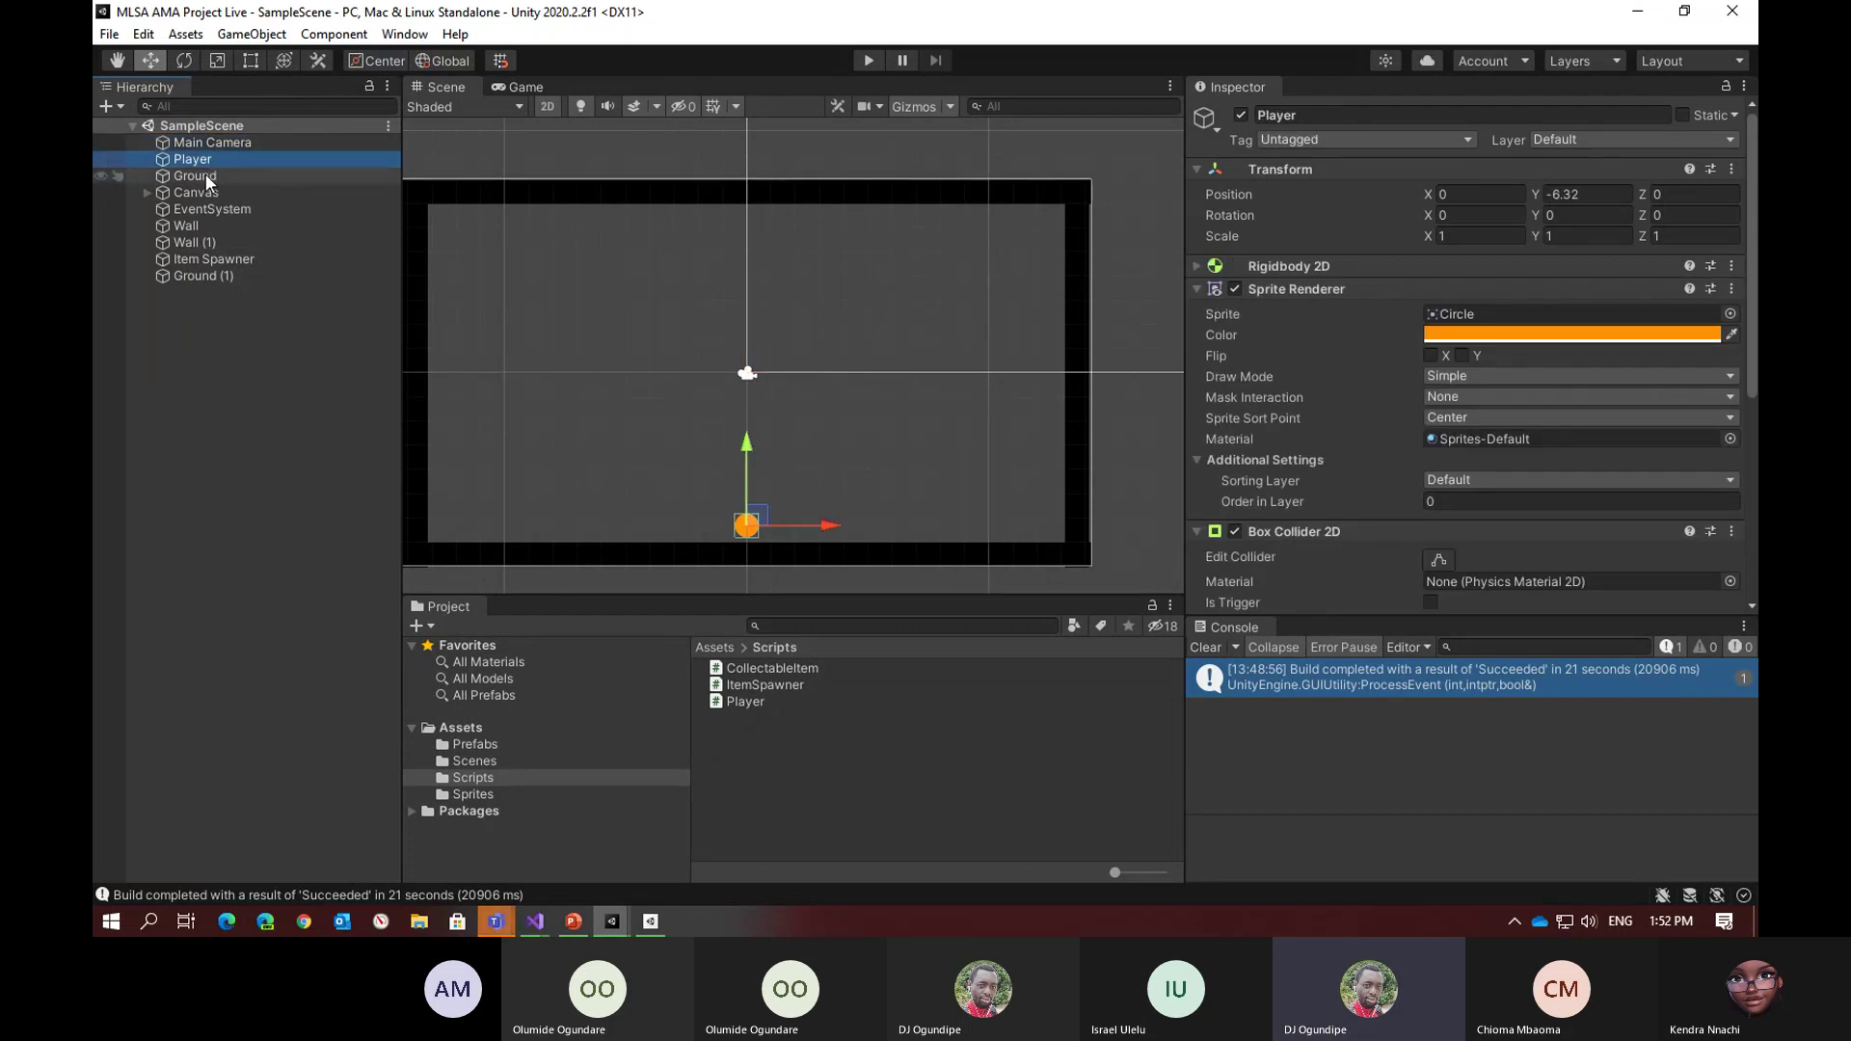
click(206, 176)
click(194, 242)
click(442, 85)
mouse_move(1147, 376)
mouse_down()
mouse_move(1026, 376)
mouse_move(1156, 378)
mouse_up()
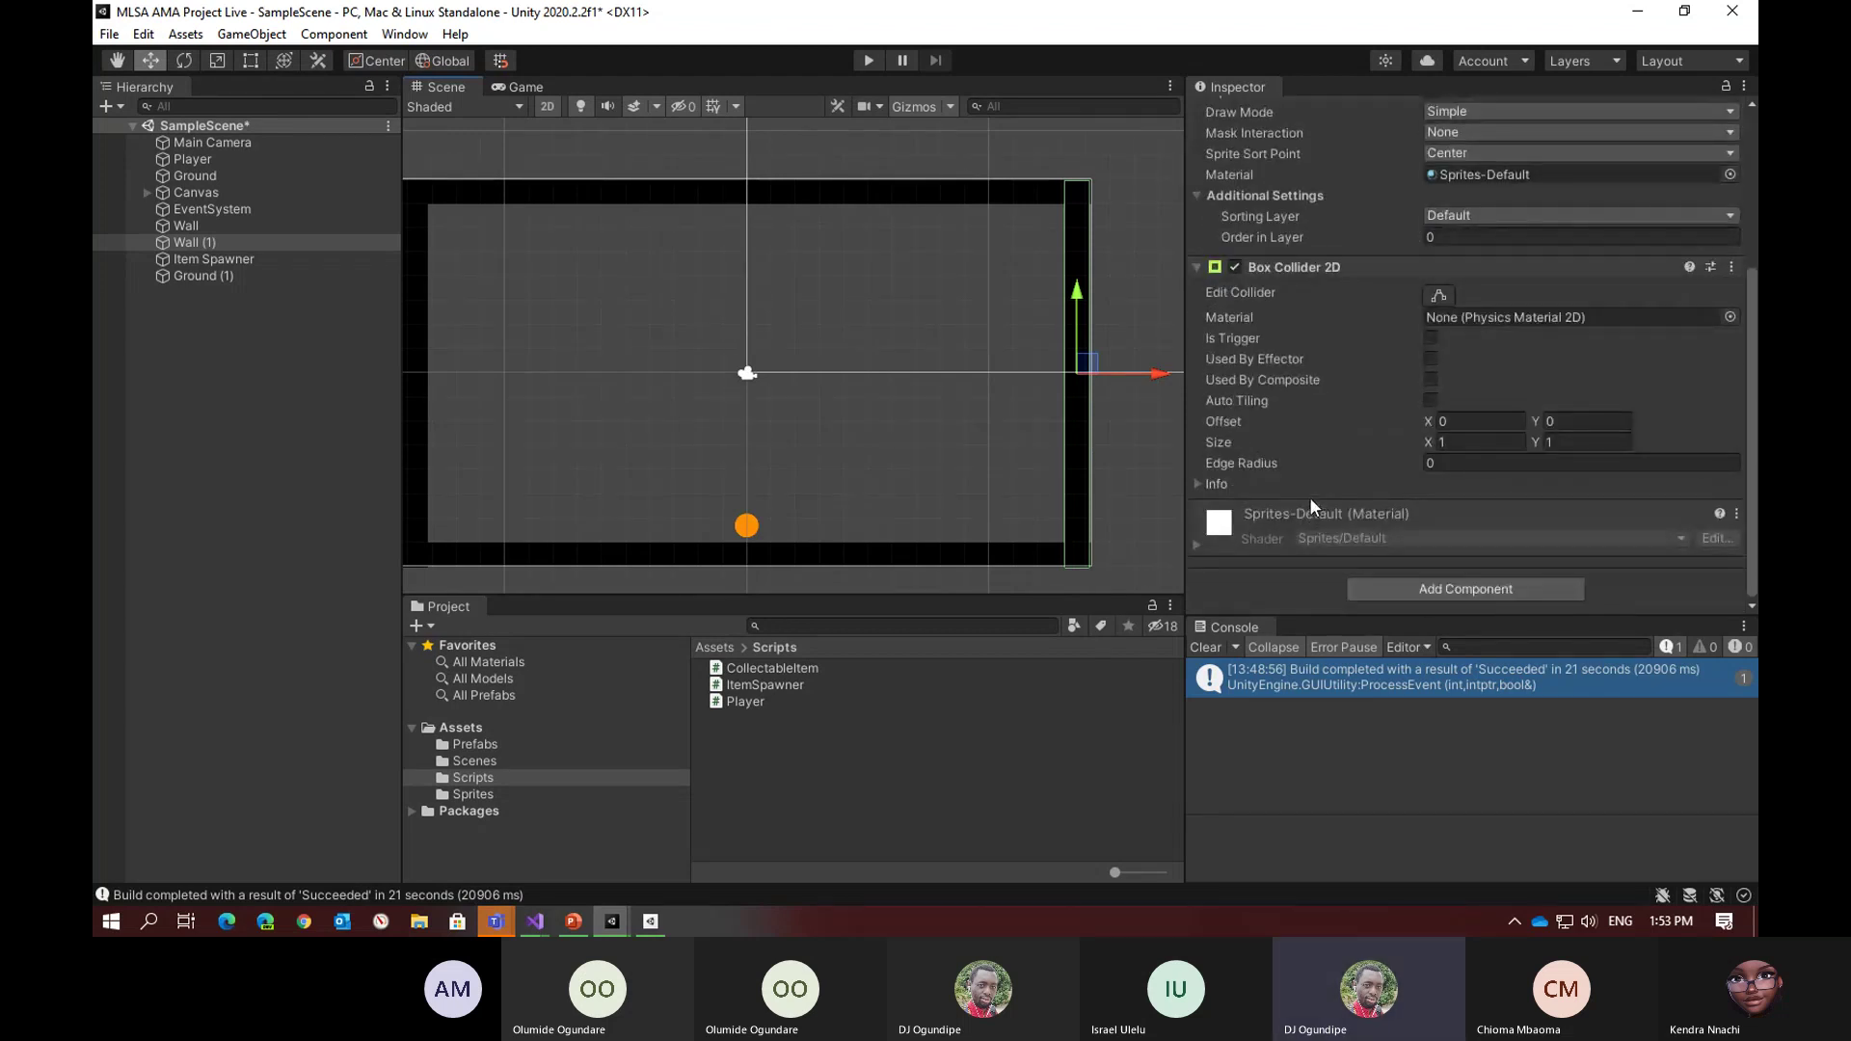
scroll(1311, 503, up, 5)
scroll(1302, 434, down, 5)
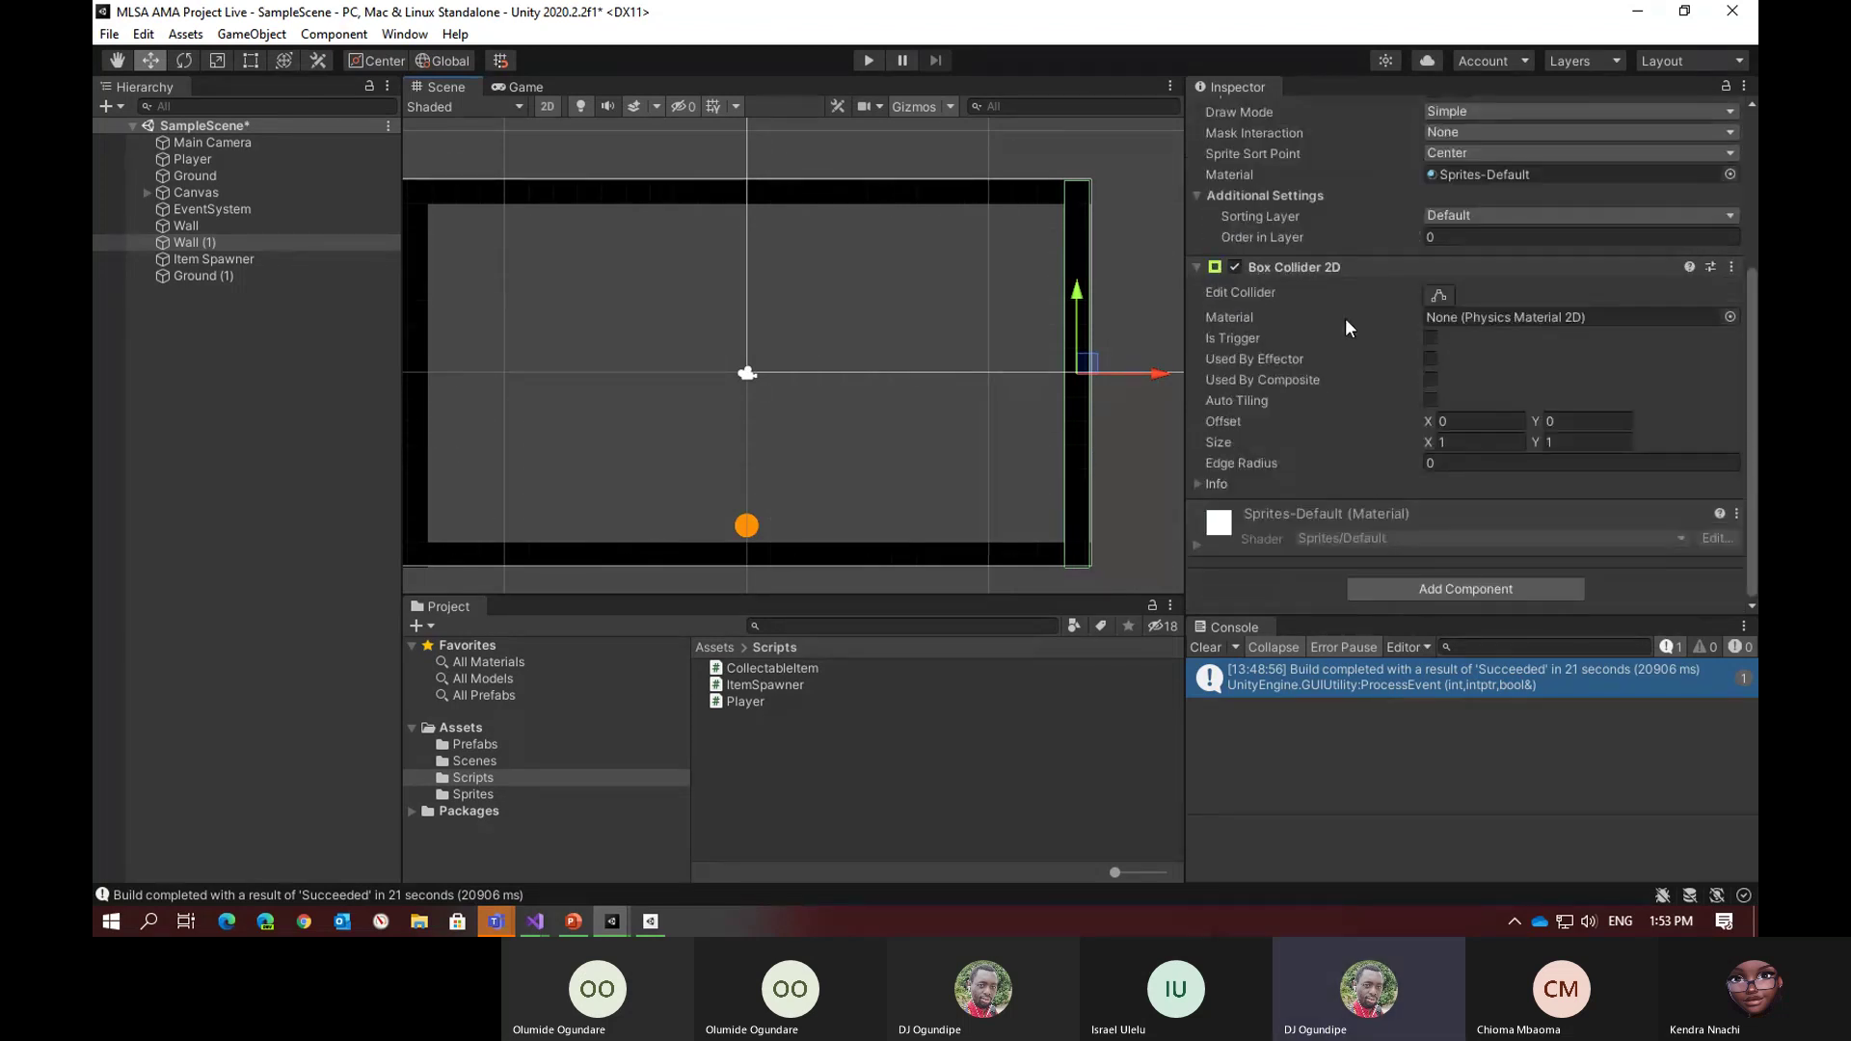
Browse the components that can be added to Wall (1), including the UI ones, and deselect the object without adding any
click(1413, 590)
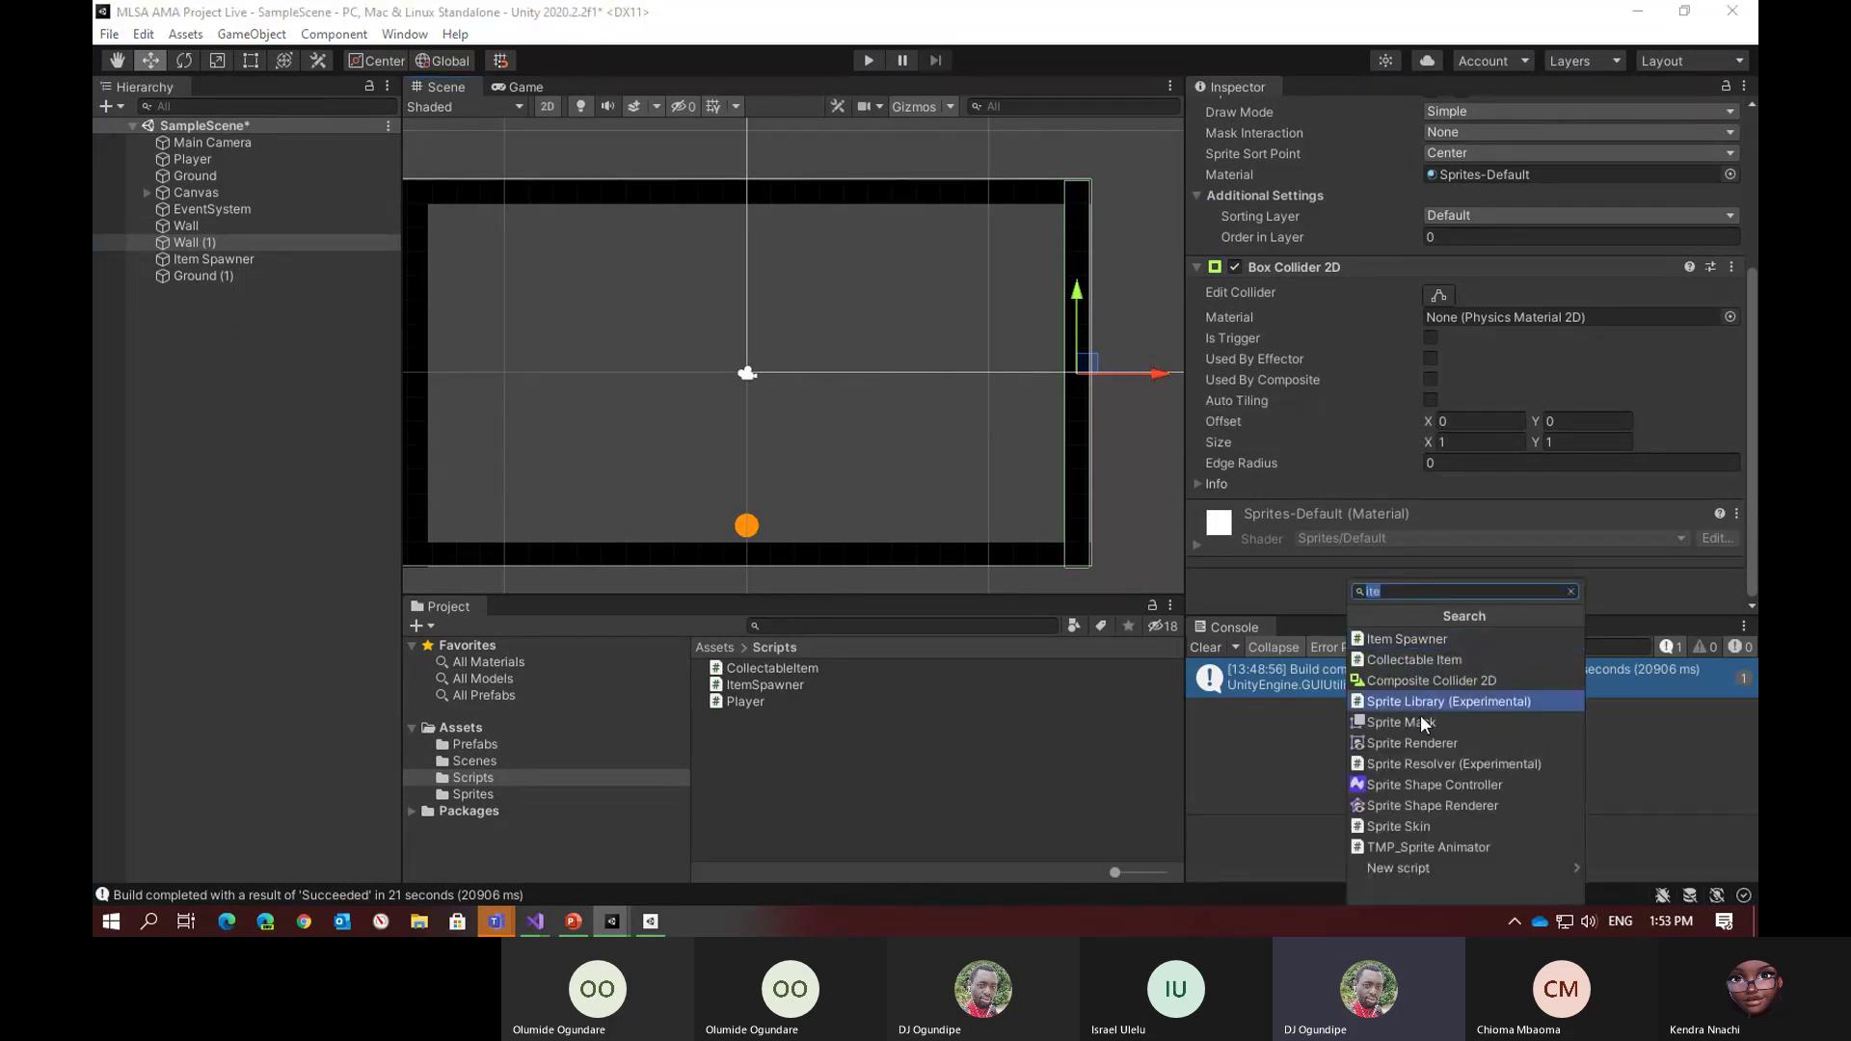
key(Escape)
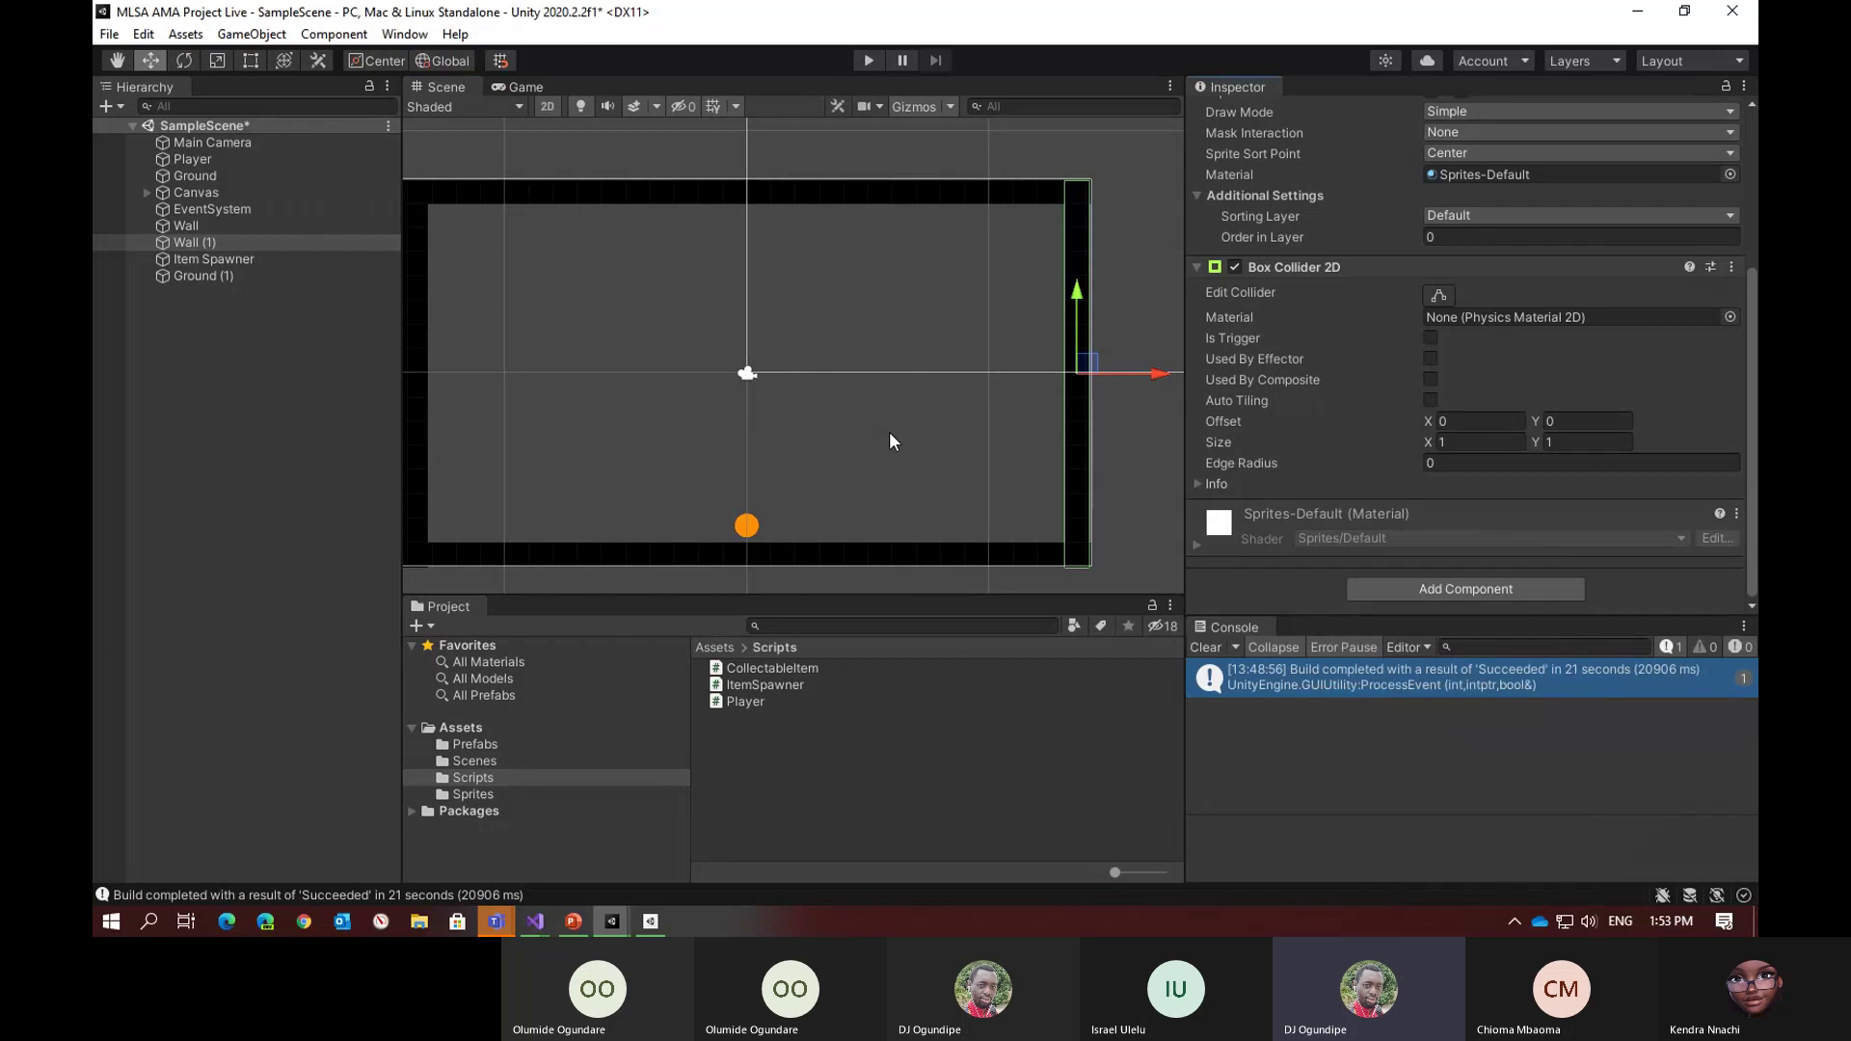
click(196, 243)
click(334, 33)
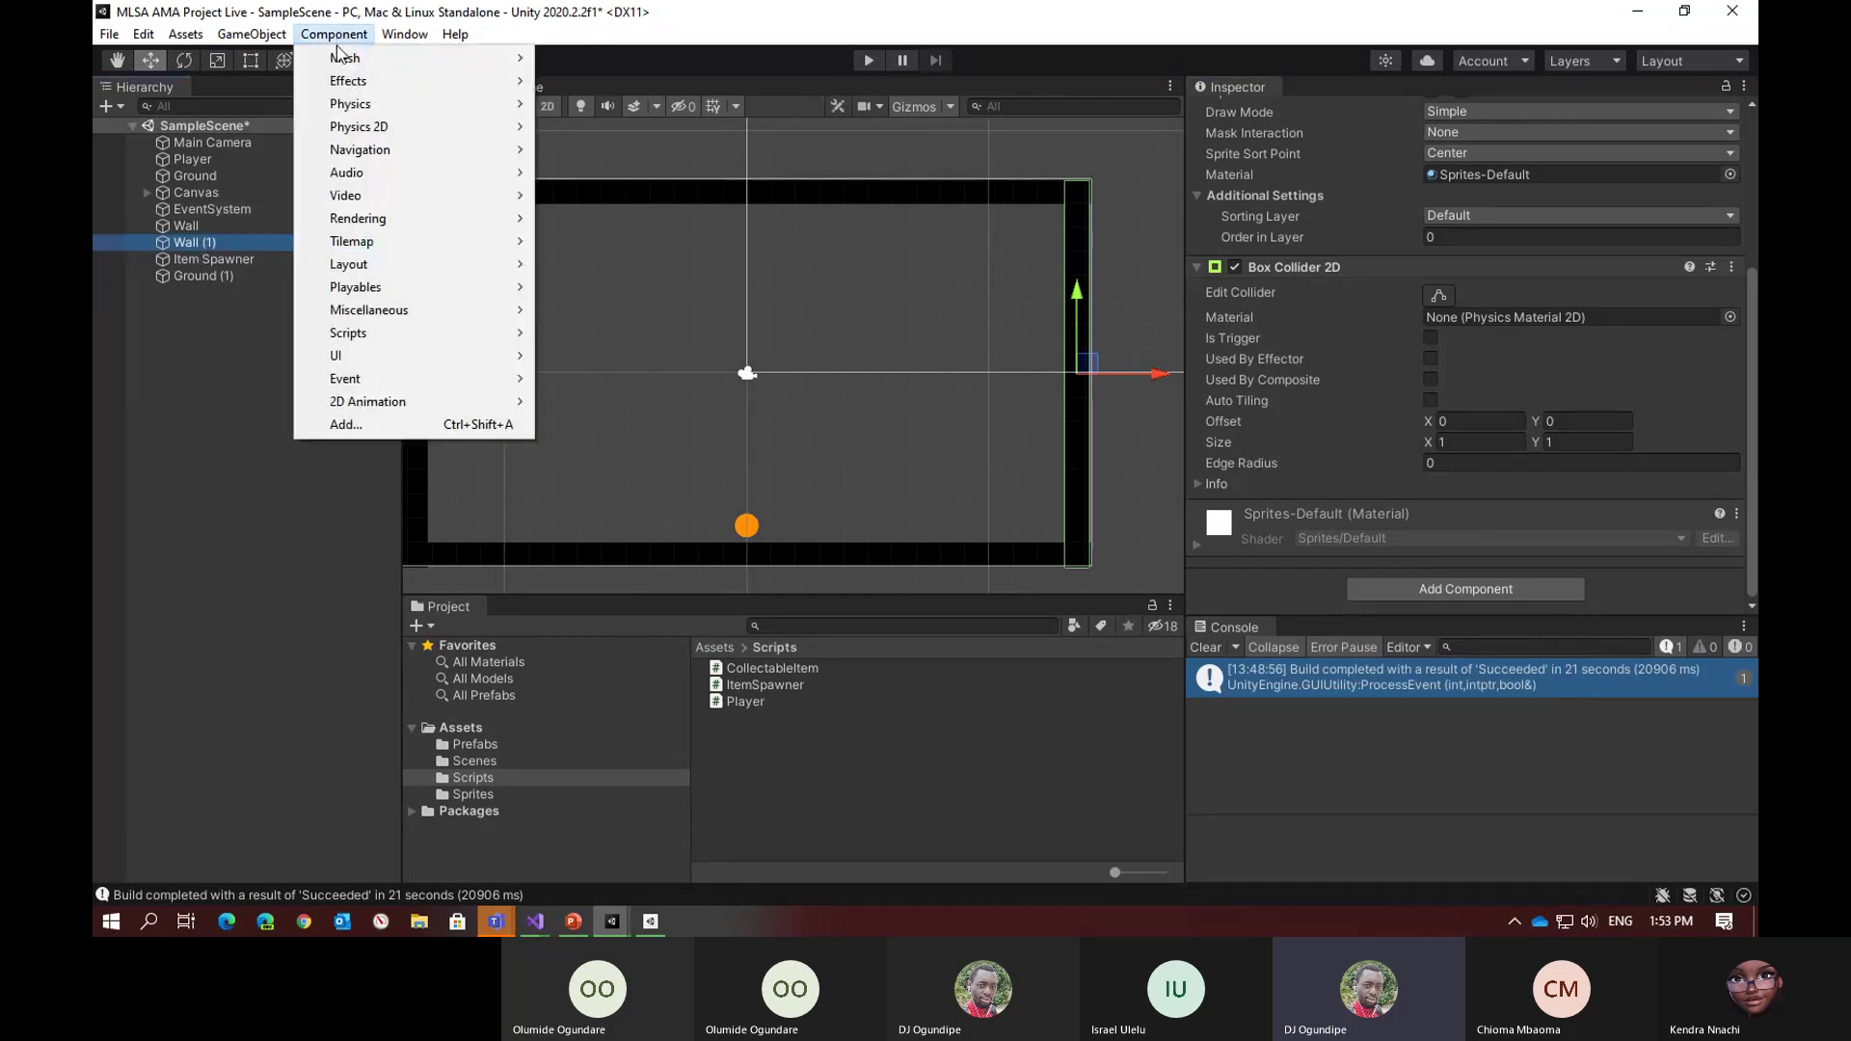
mouse_move(352, 56)
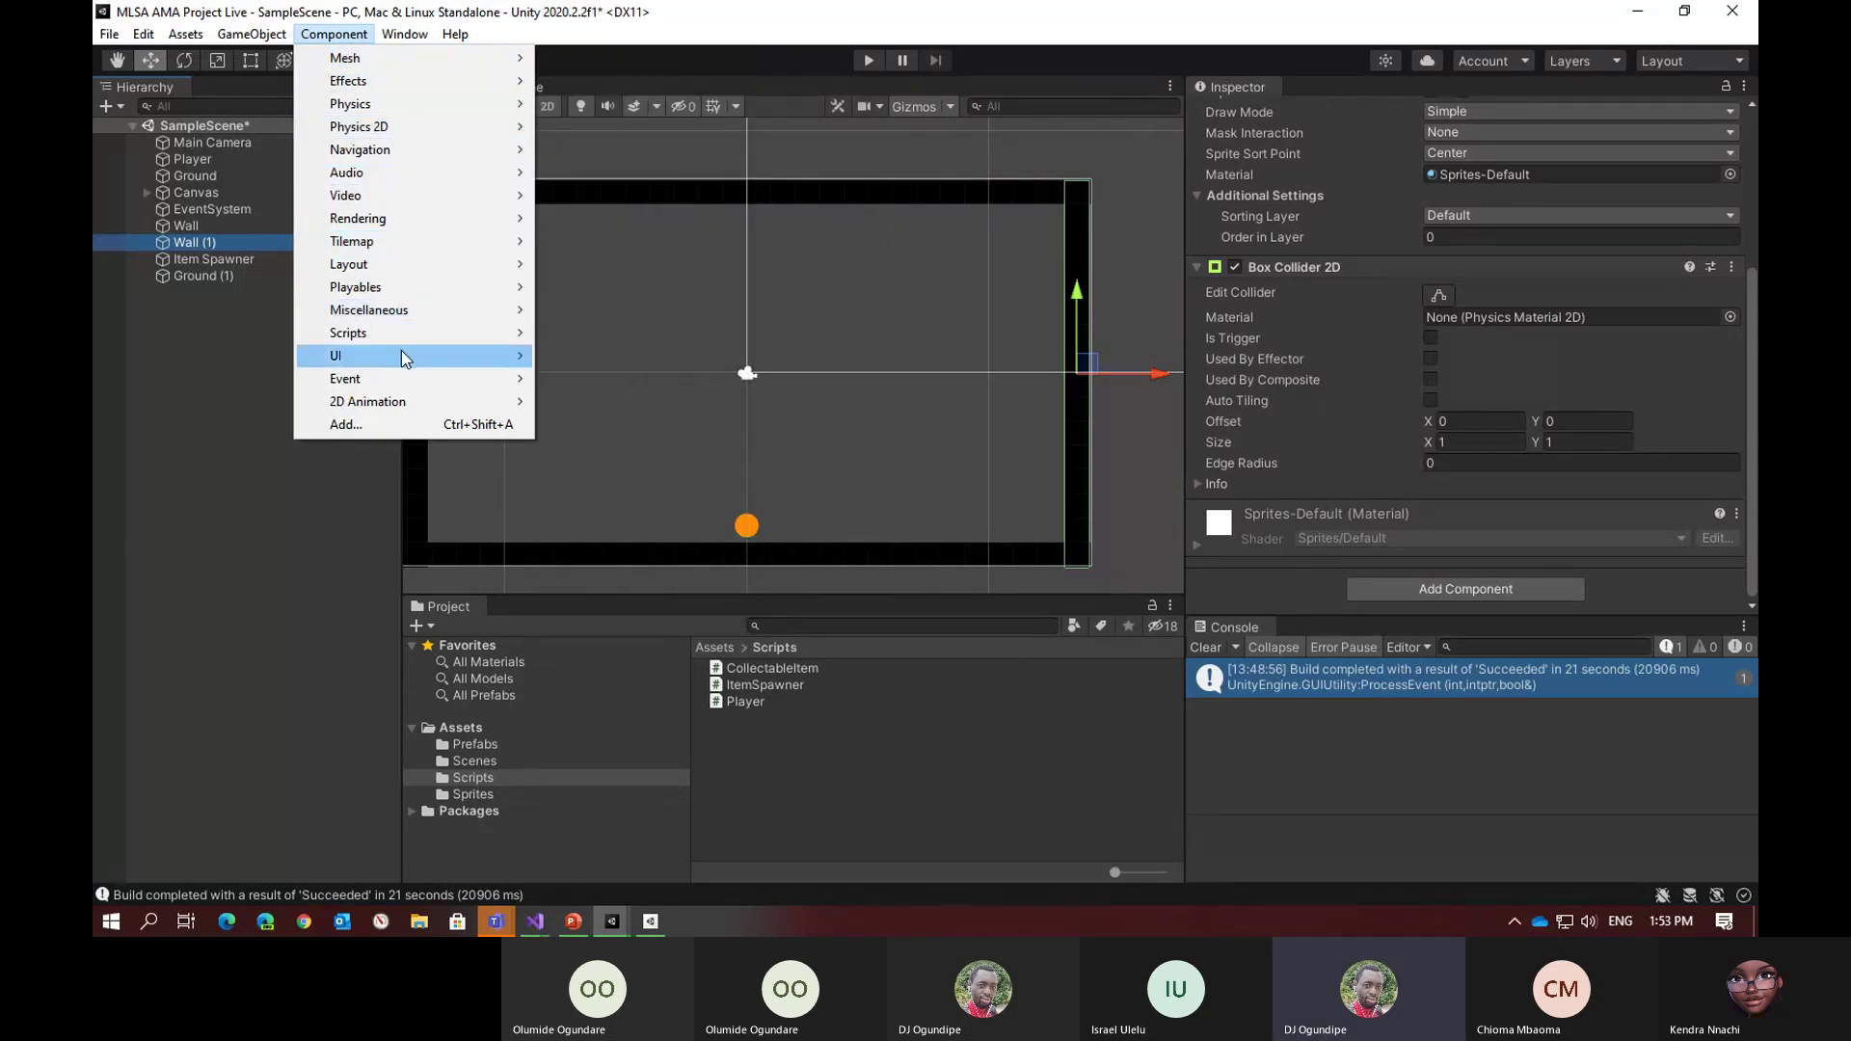
mouse_move(403, 358)
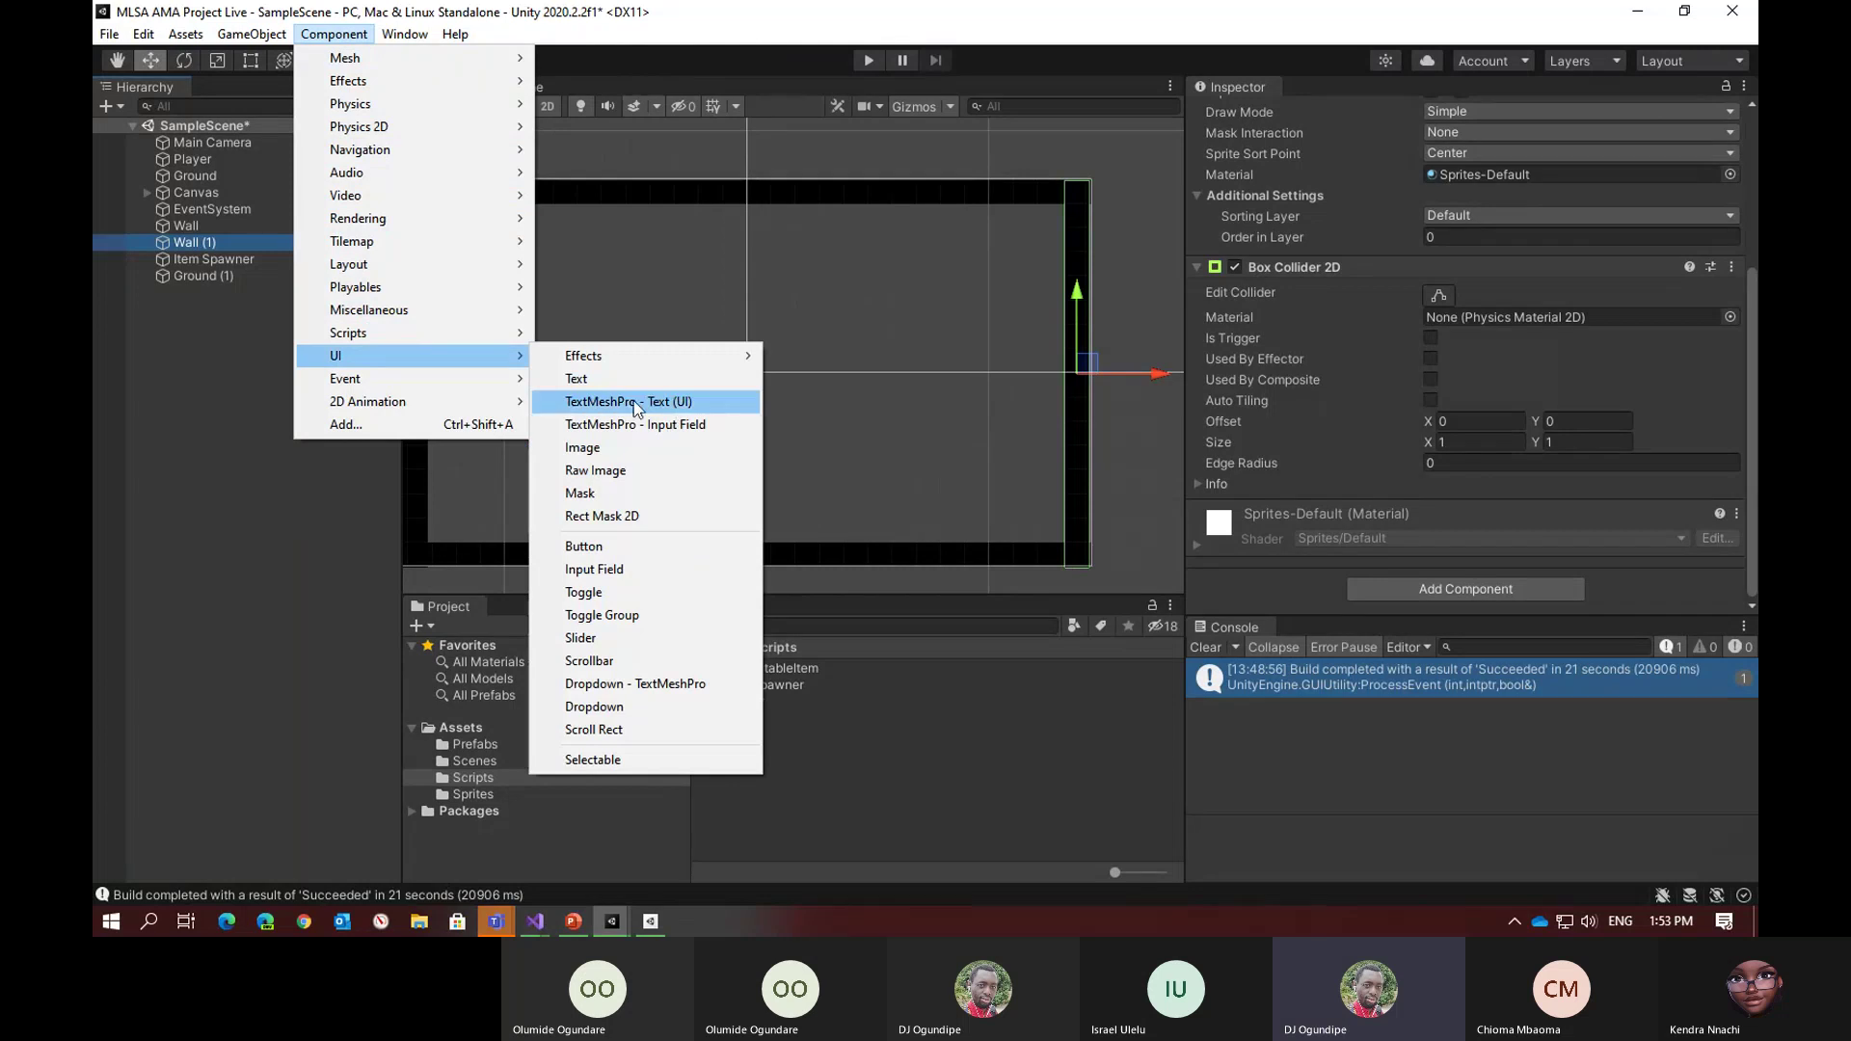
click(210, 407)
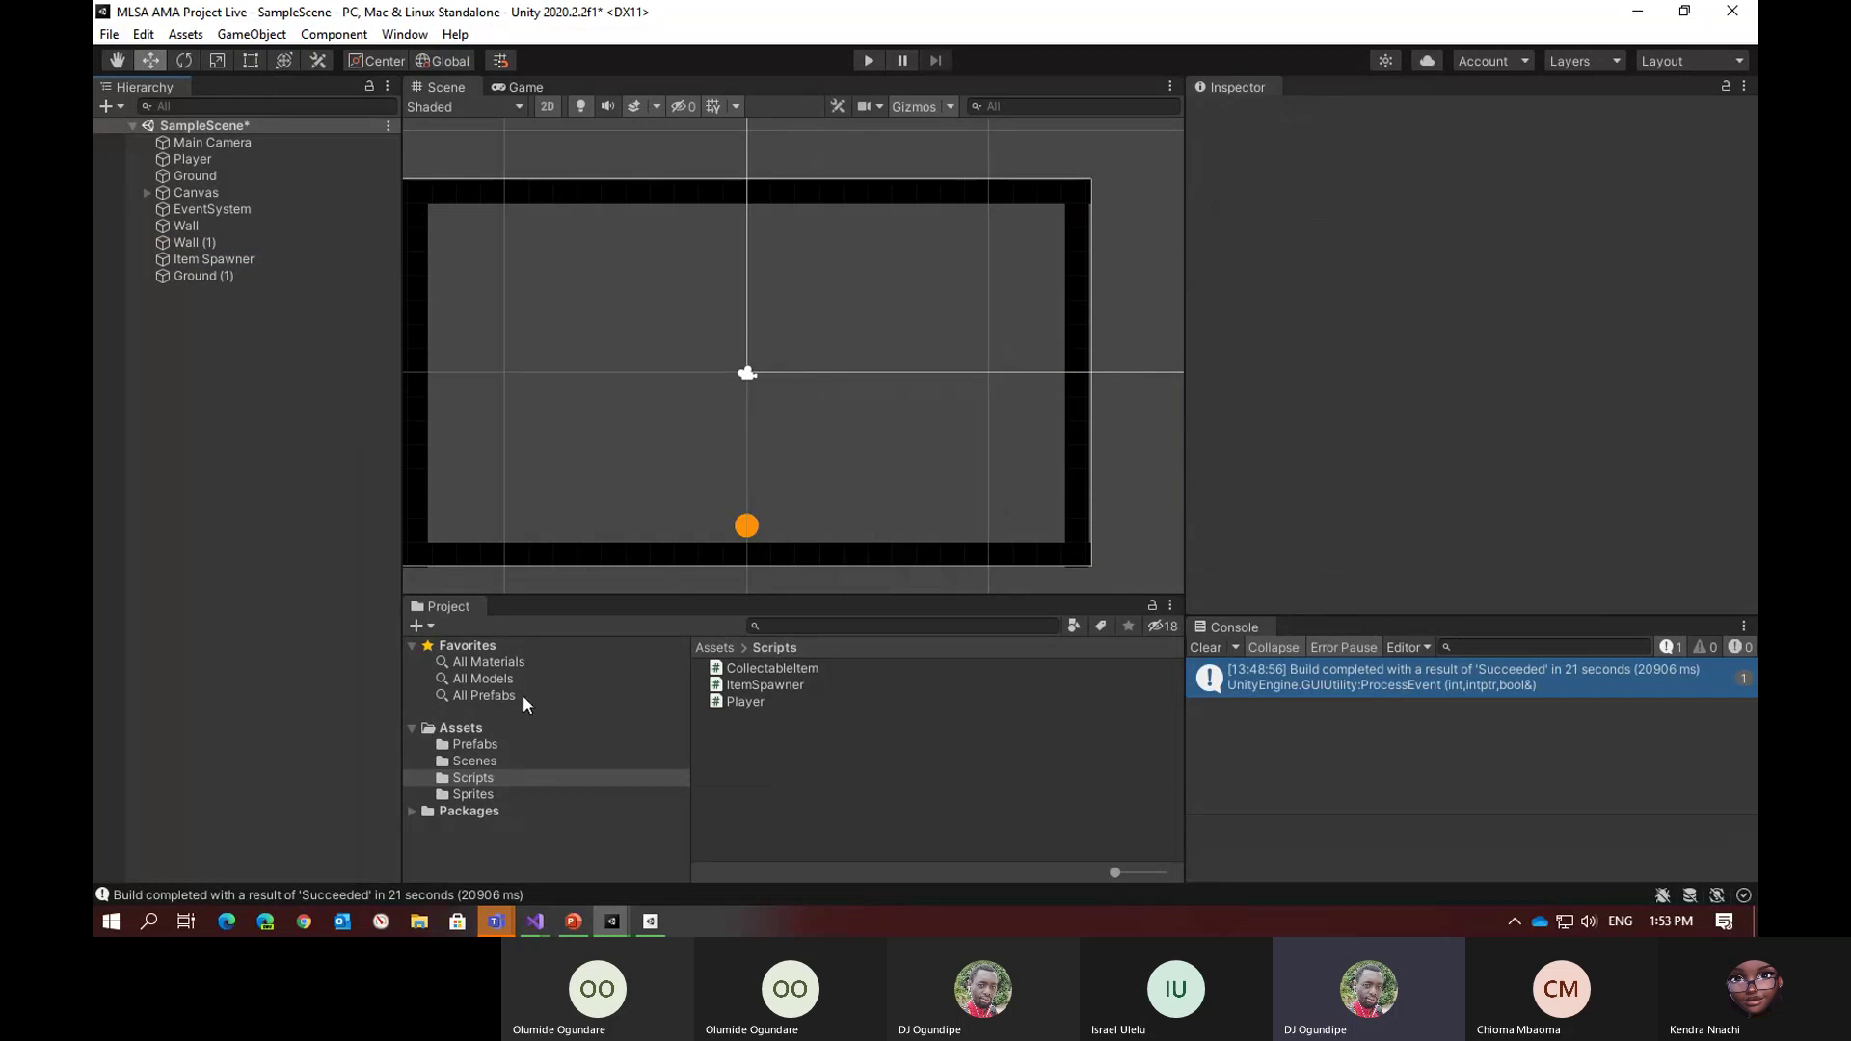
Turn the scene's Wall object into a prefab in the Prefabs folder
click(477, 740)
click(761, 667)
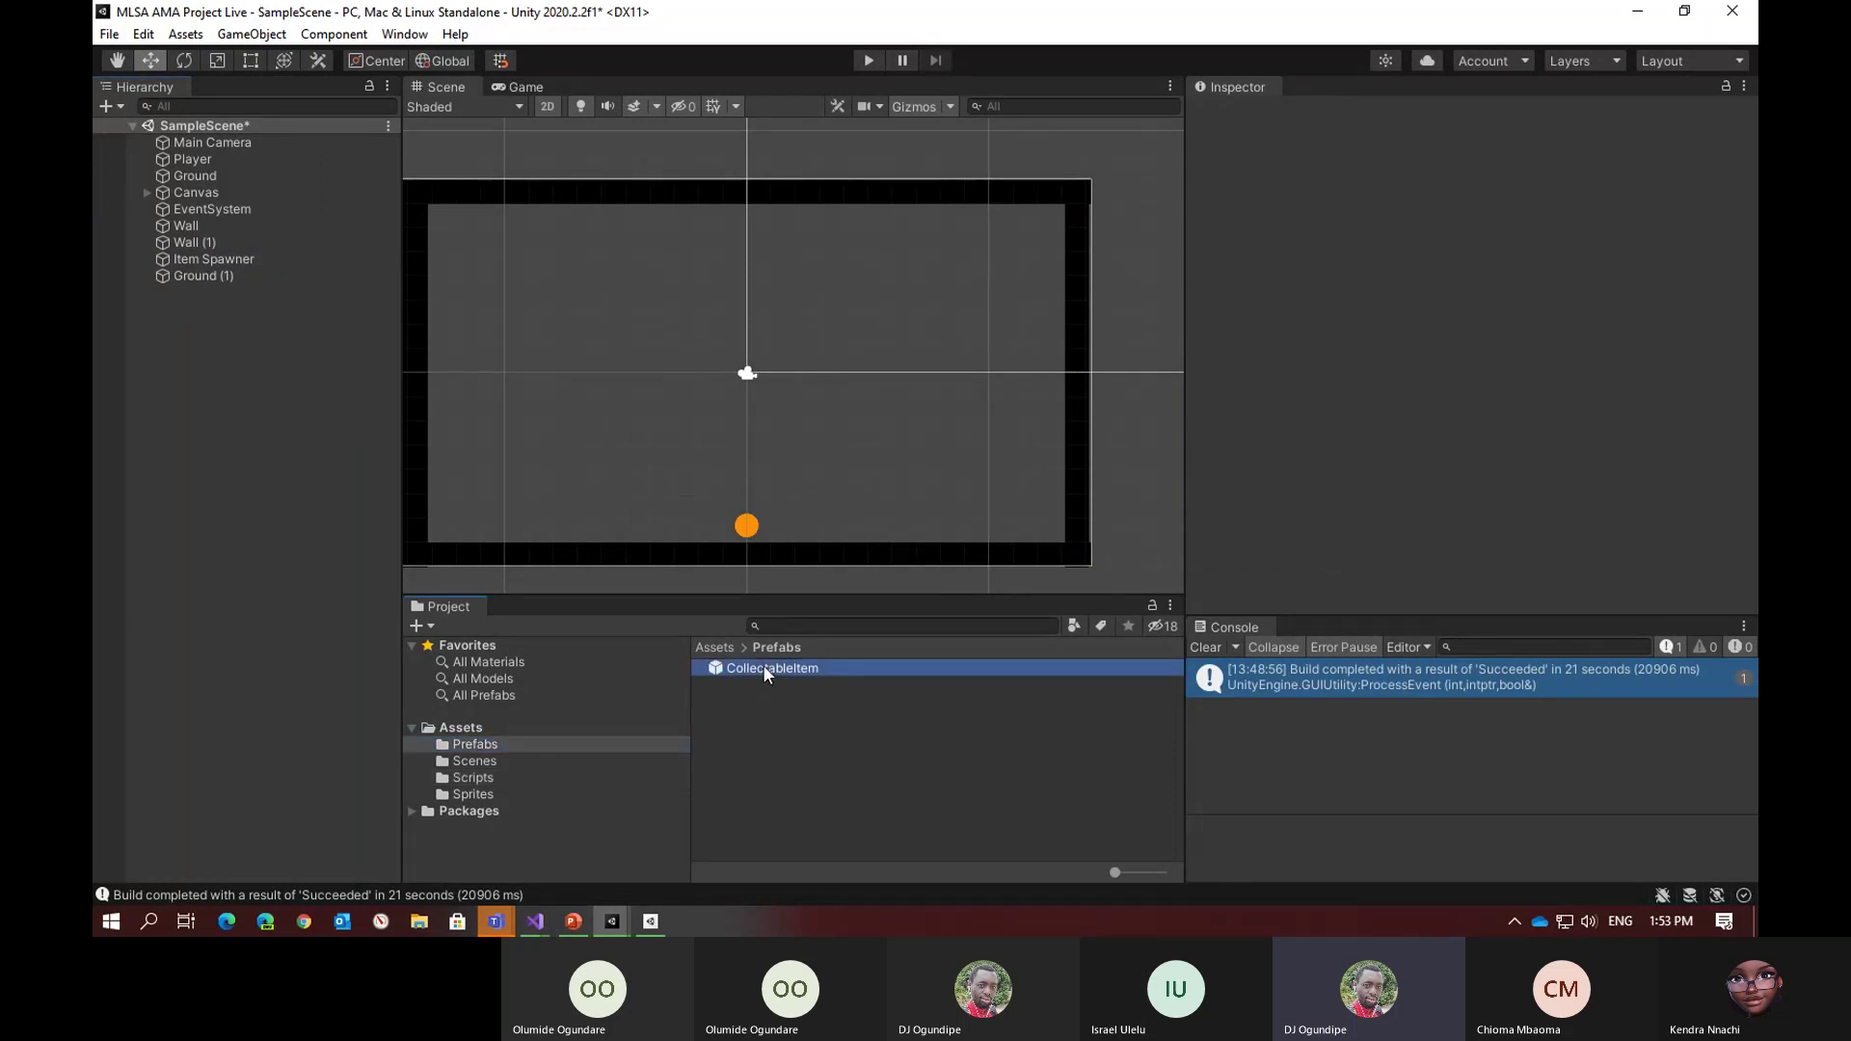
drag(191, 232, 759, 733)
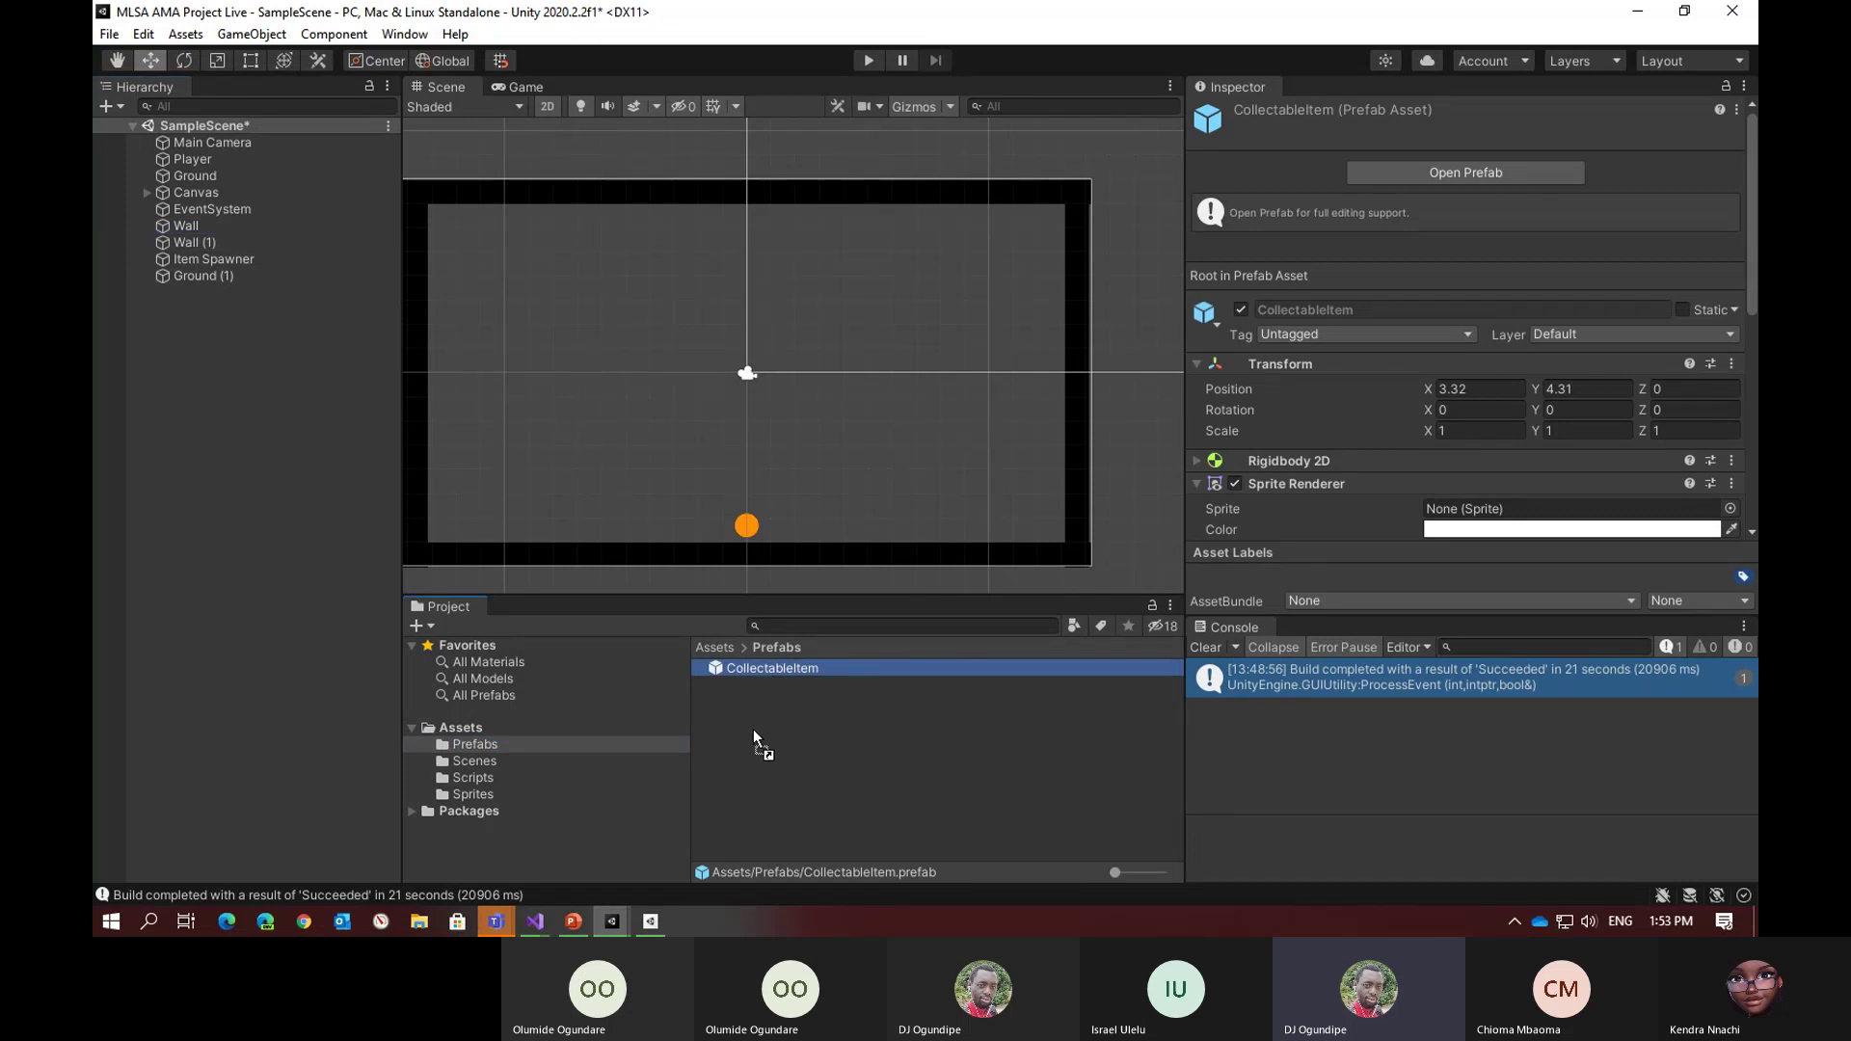
drag(754, 728, 753, 729)
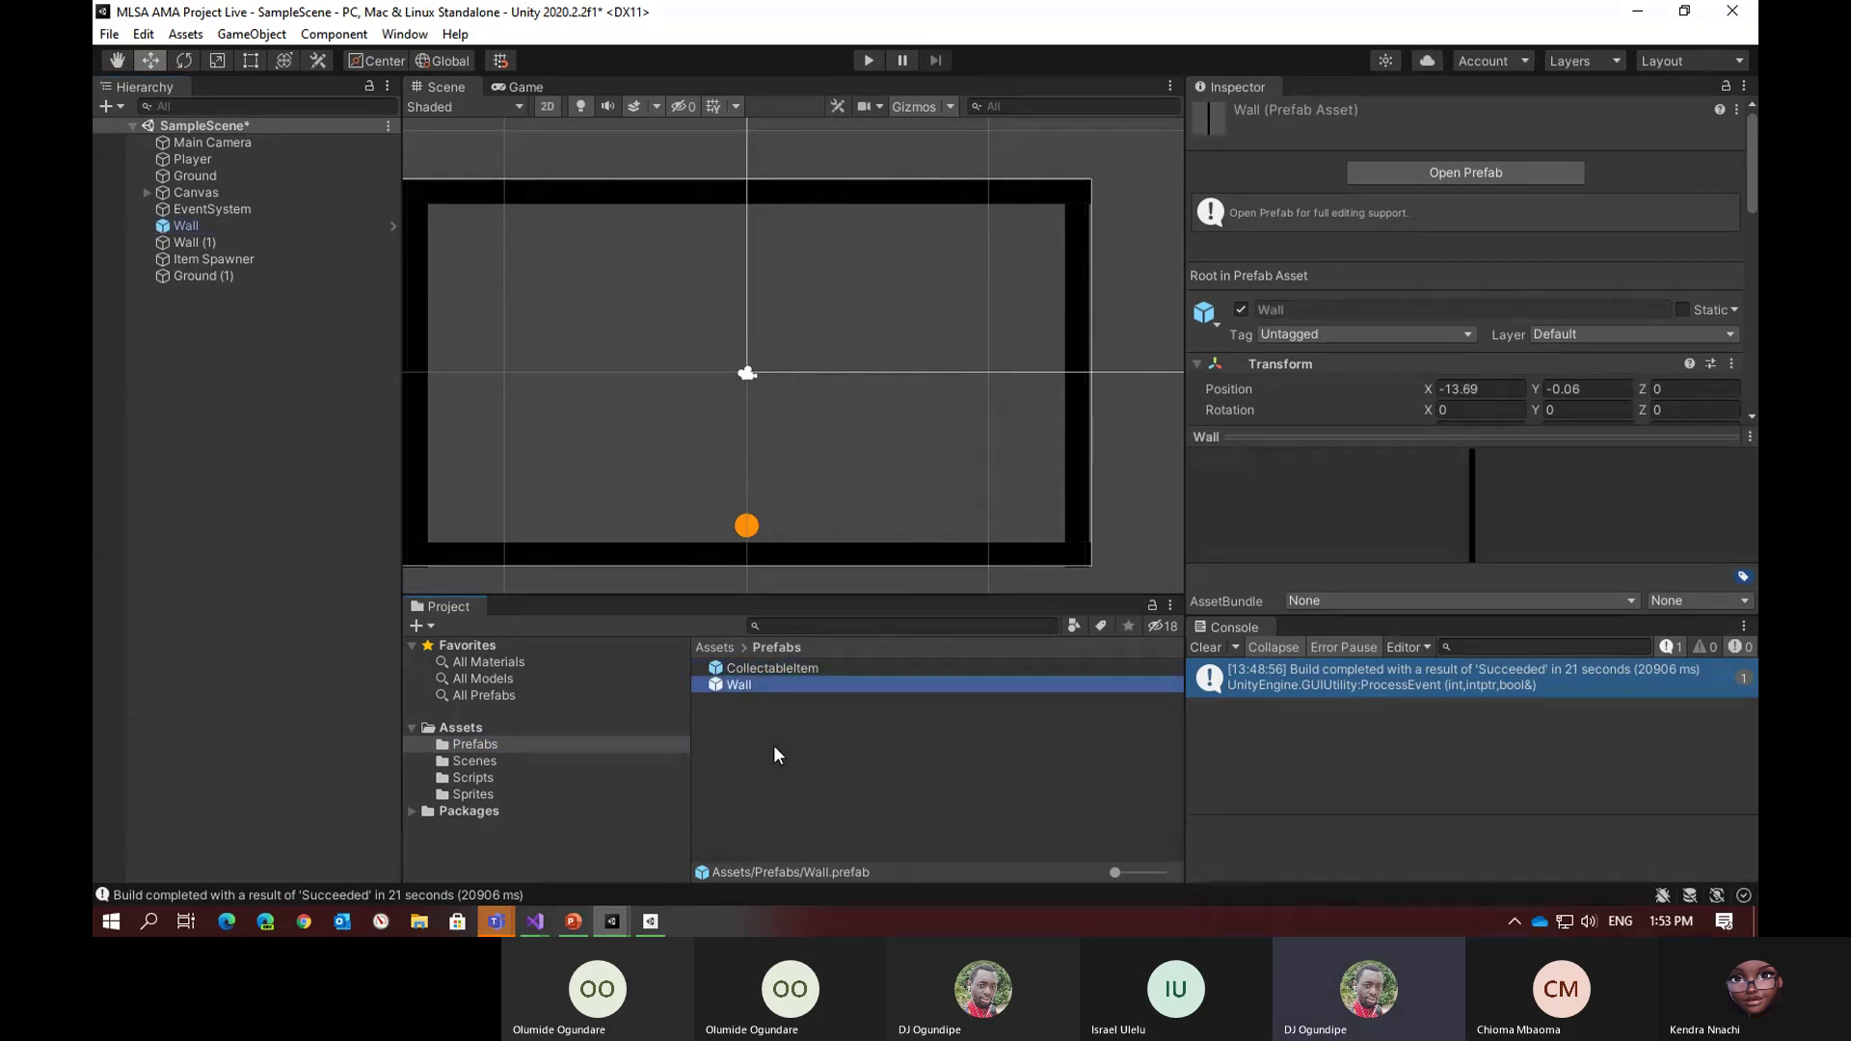
Delete the original Wall (1) and put an instance of the Wall prefab in its place, directly below Main Camera in the object order
click(200, 246)
key(Delete)
drag(205, 326, 198, 159)
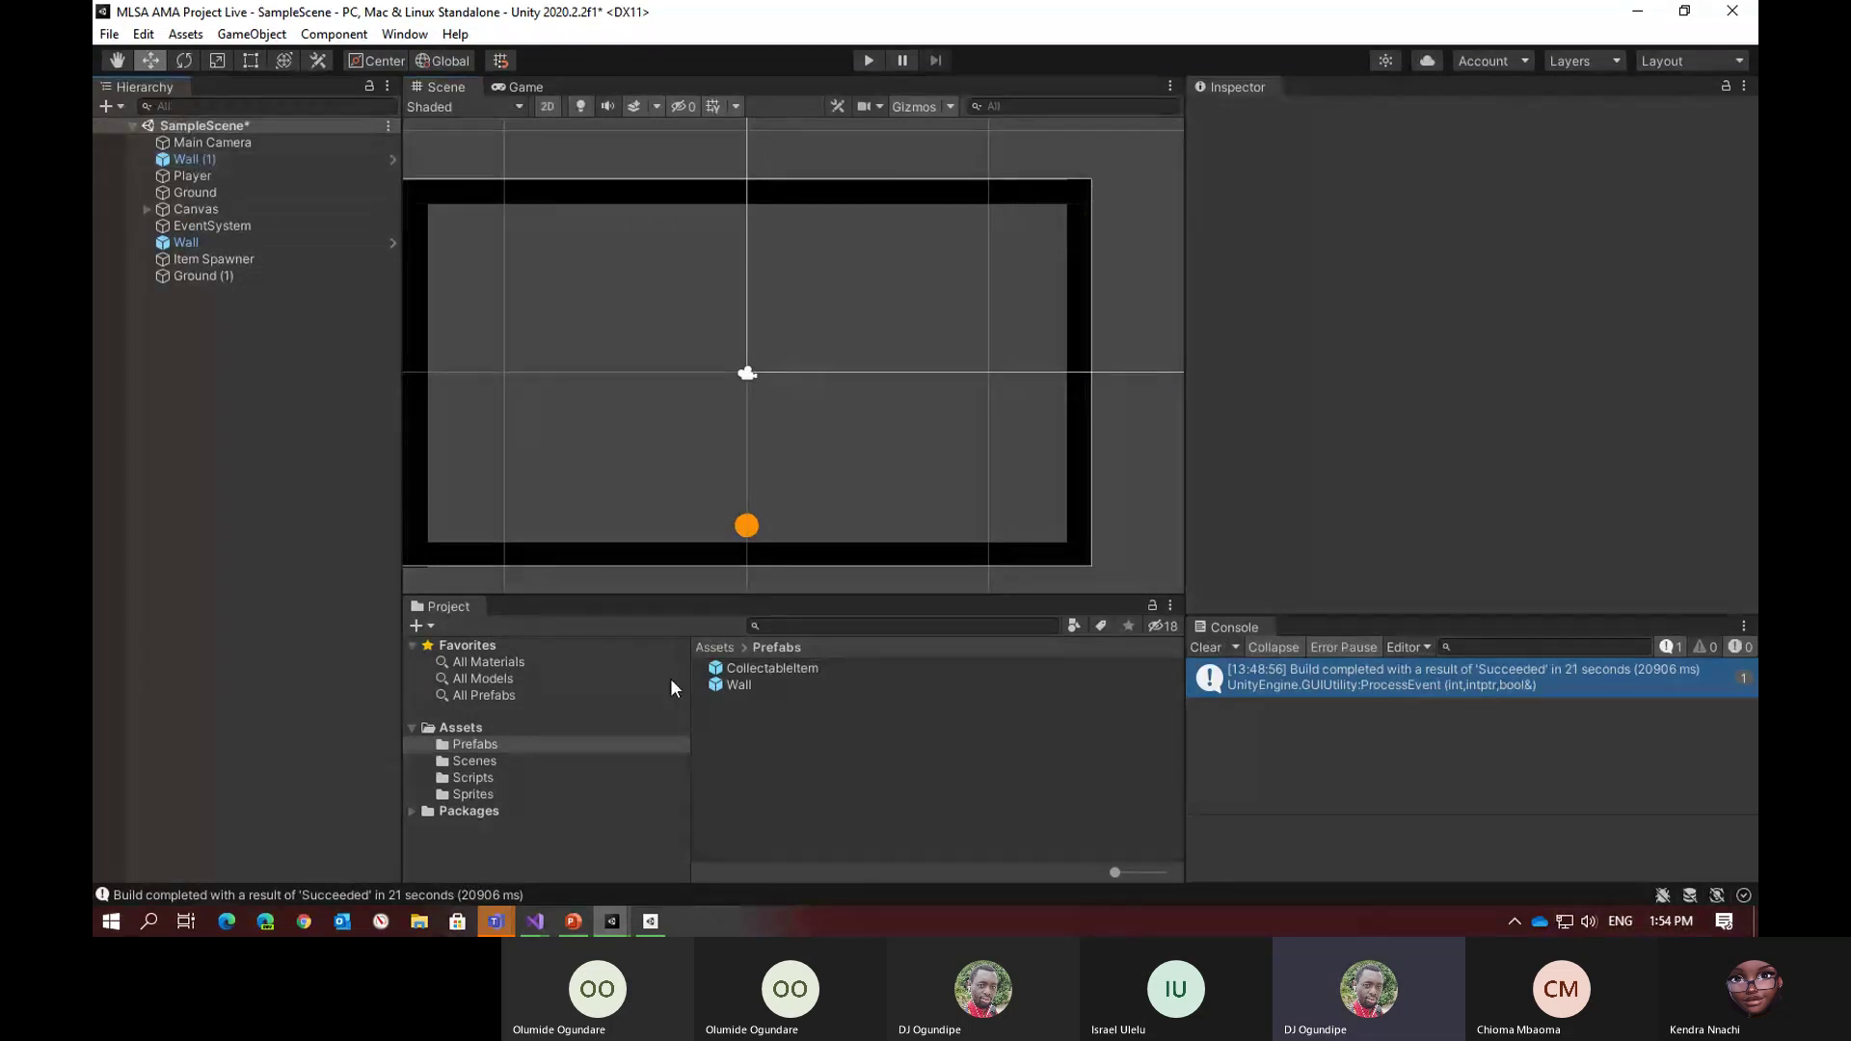
Try the colour red (FF0000) on the Wall prefab's Sprite Renderer and undo the colour change
click(752, 685)
scroll(1397, 409, down, 5)
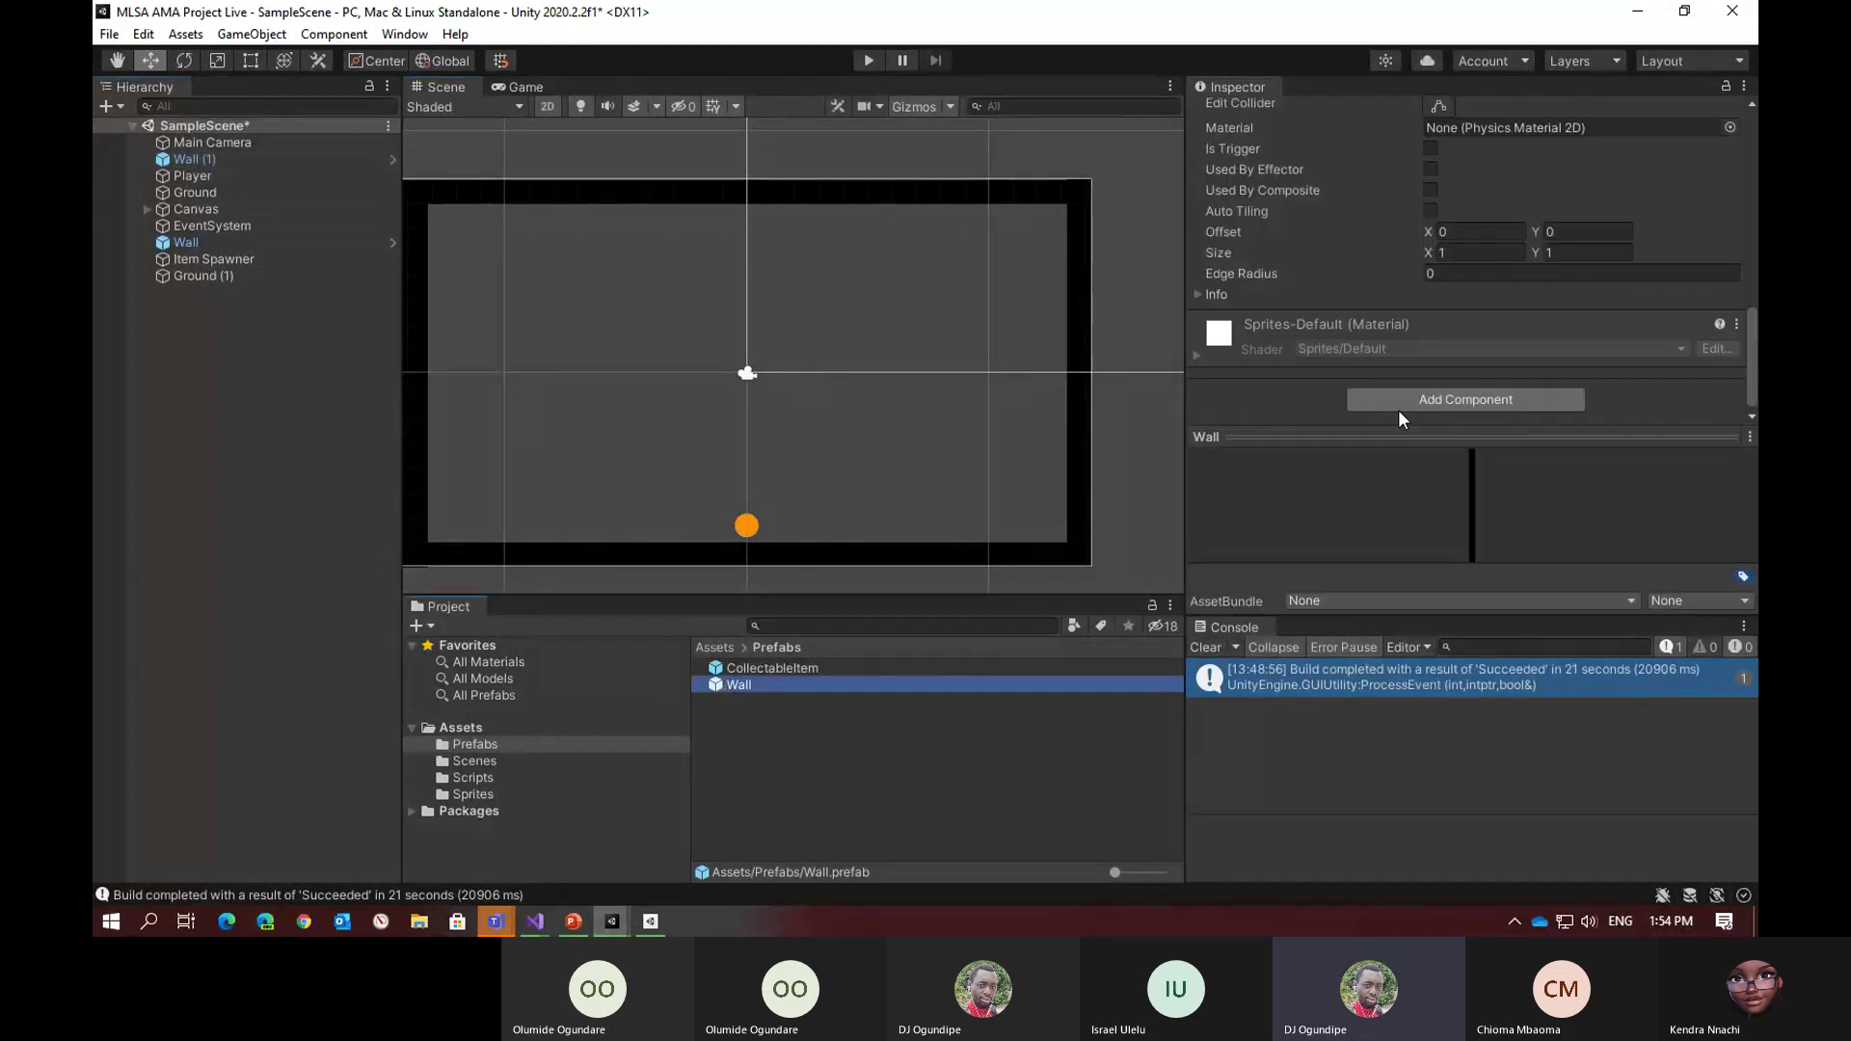
scroll(1420, 343, up, 5)
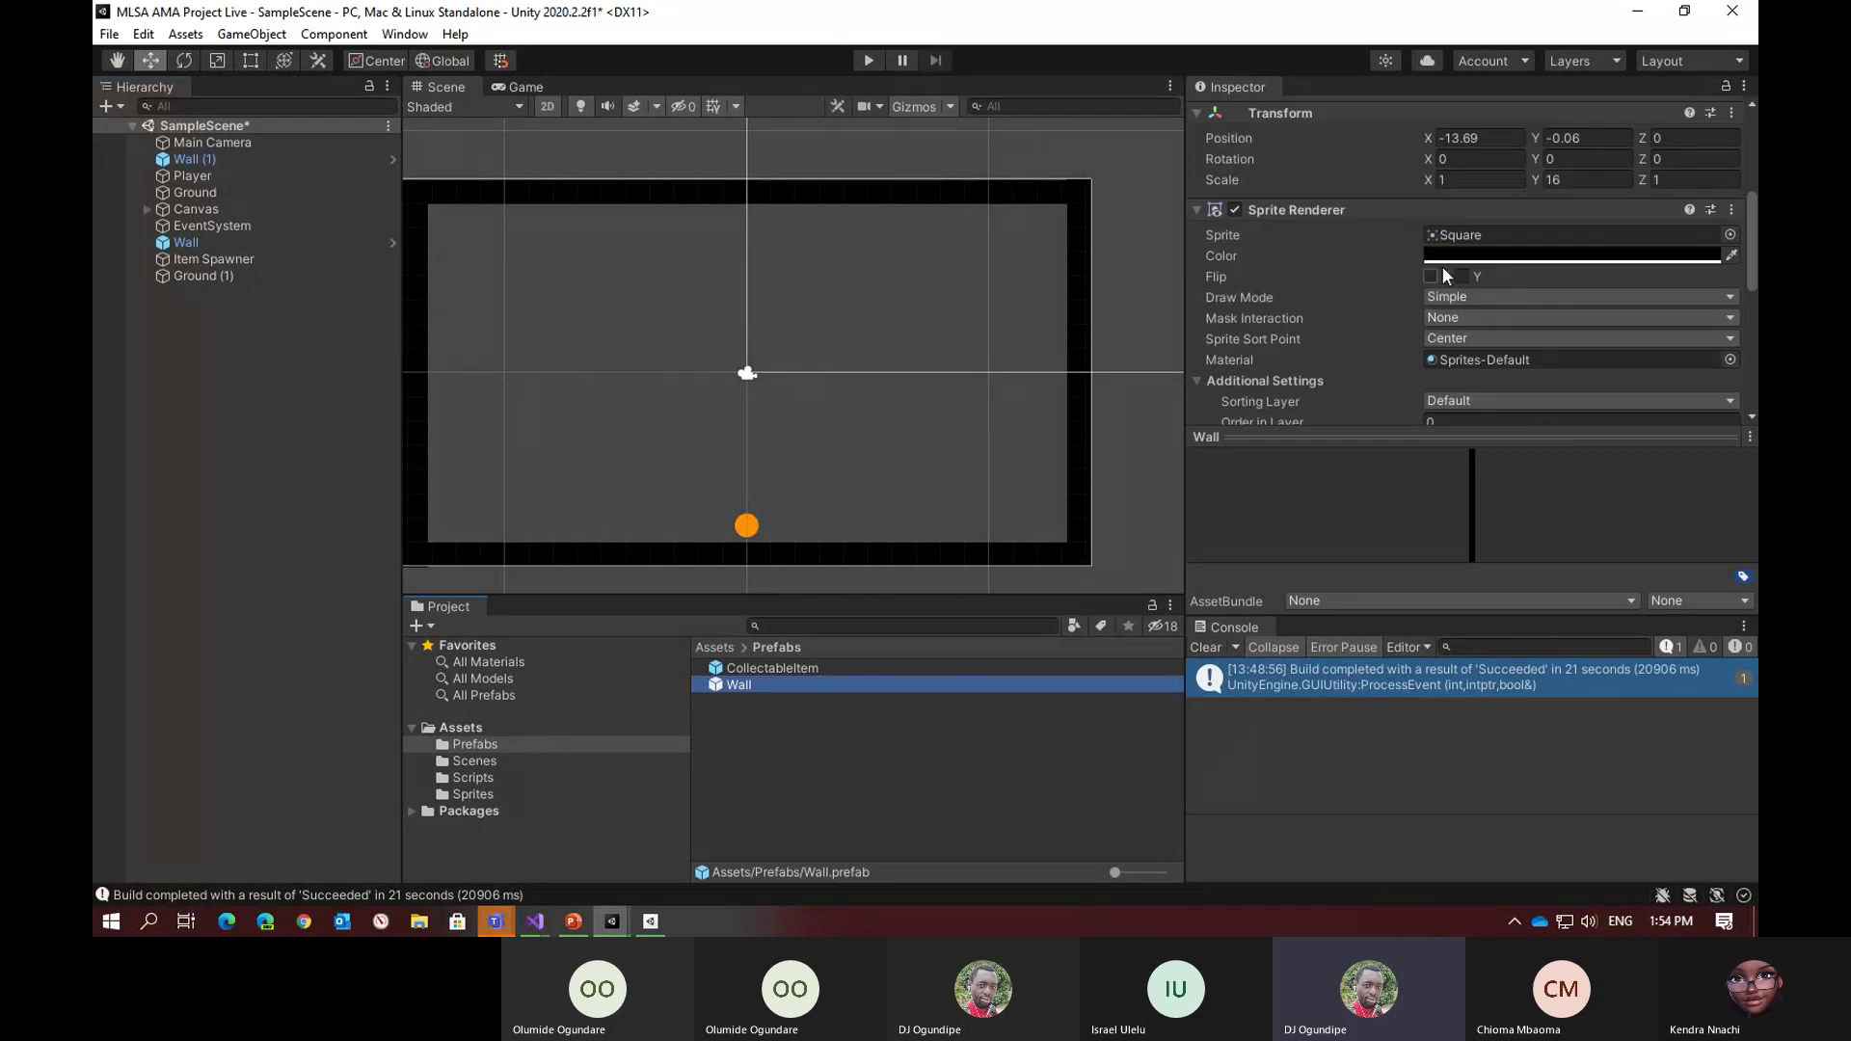
click(1447, 255)
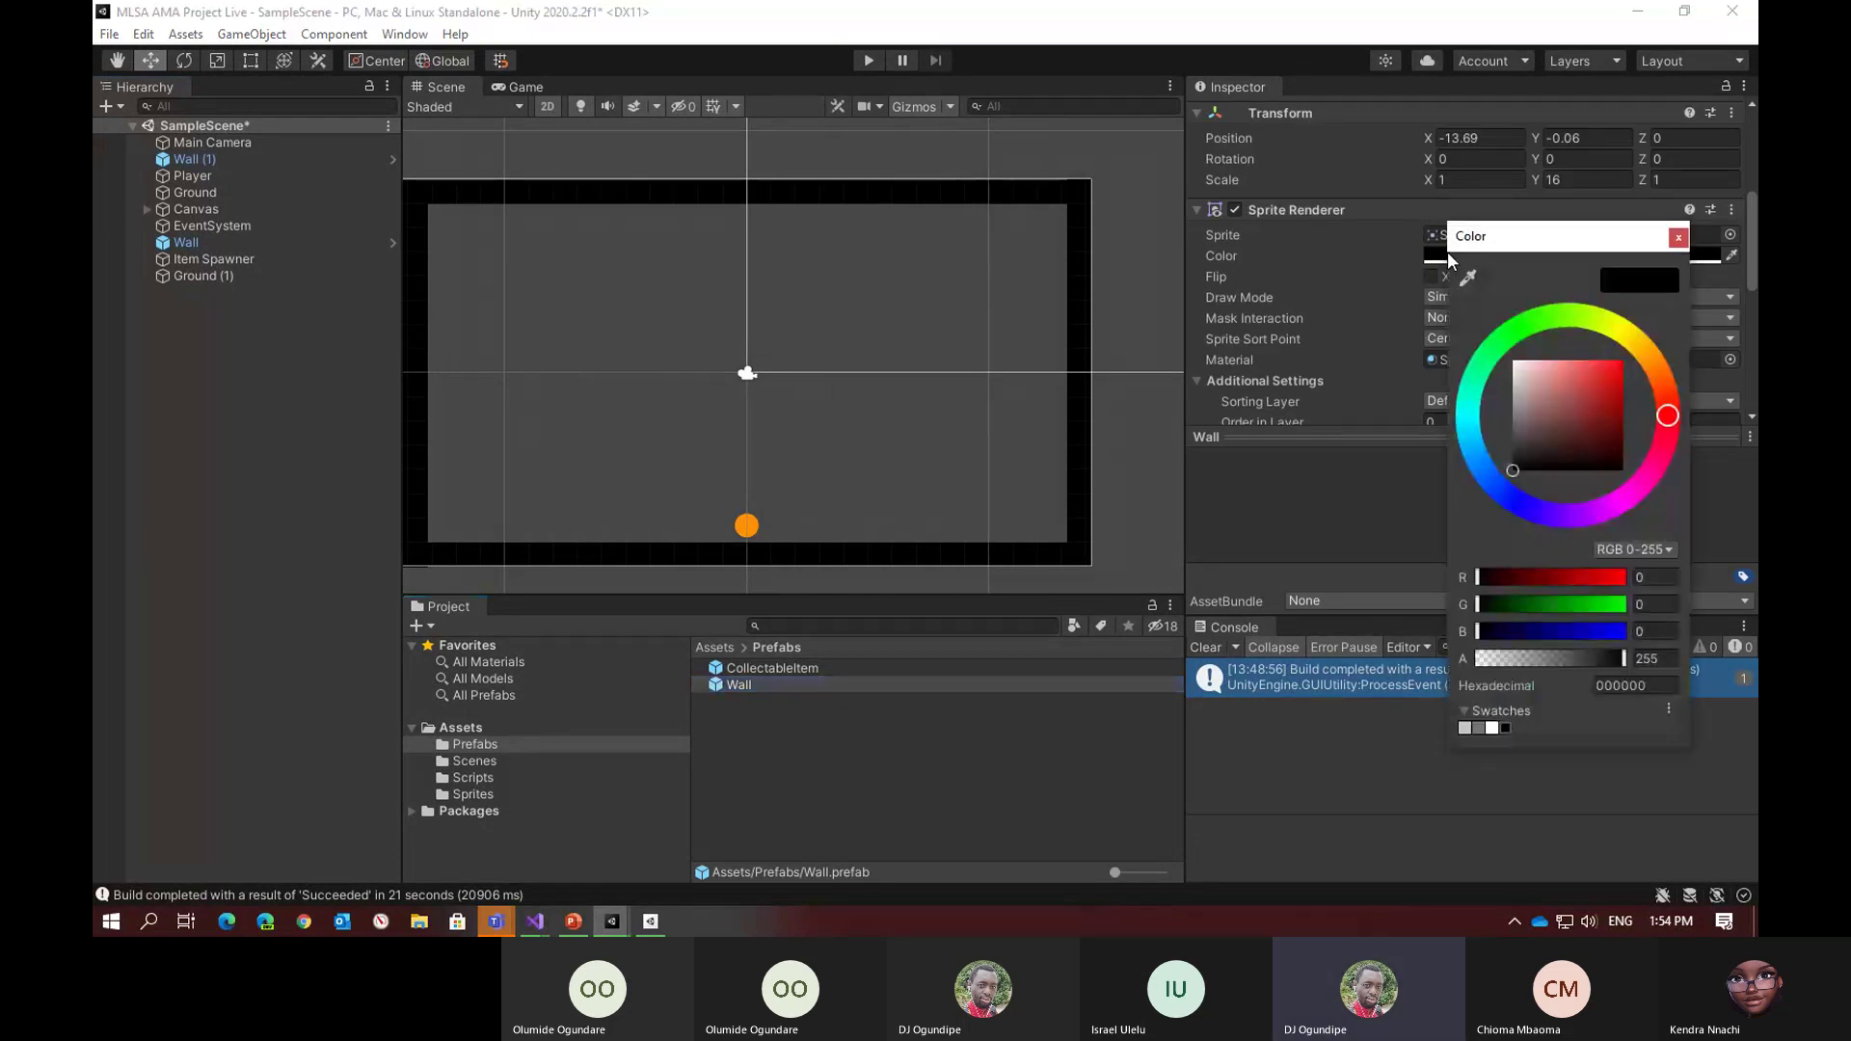
click(1622, 360)
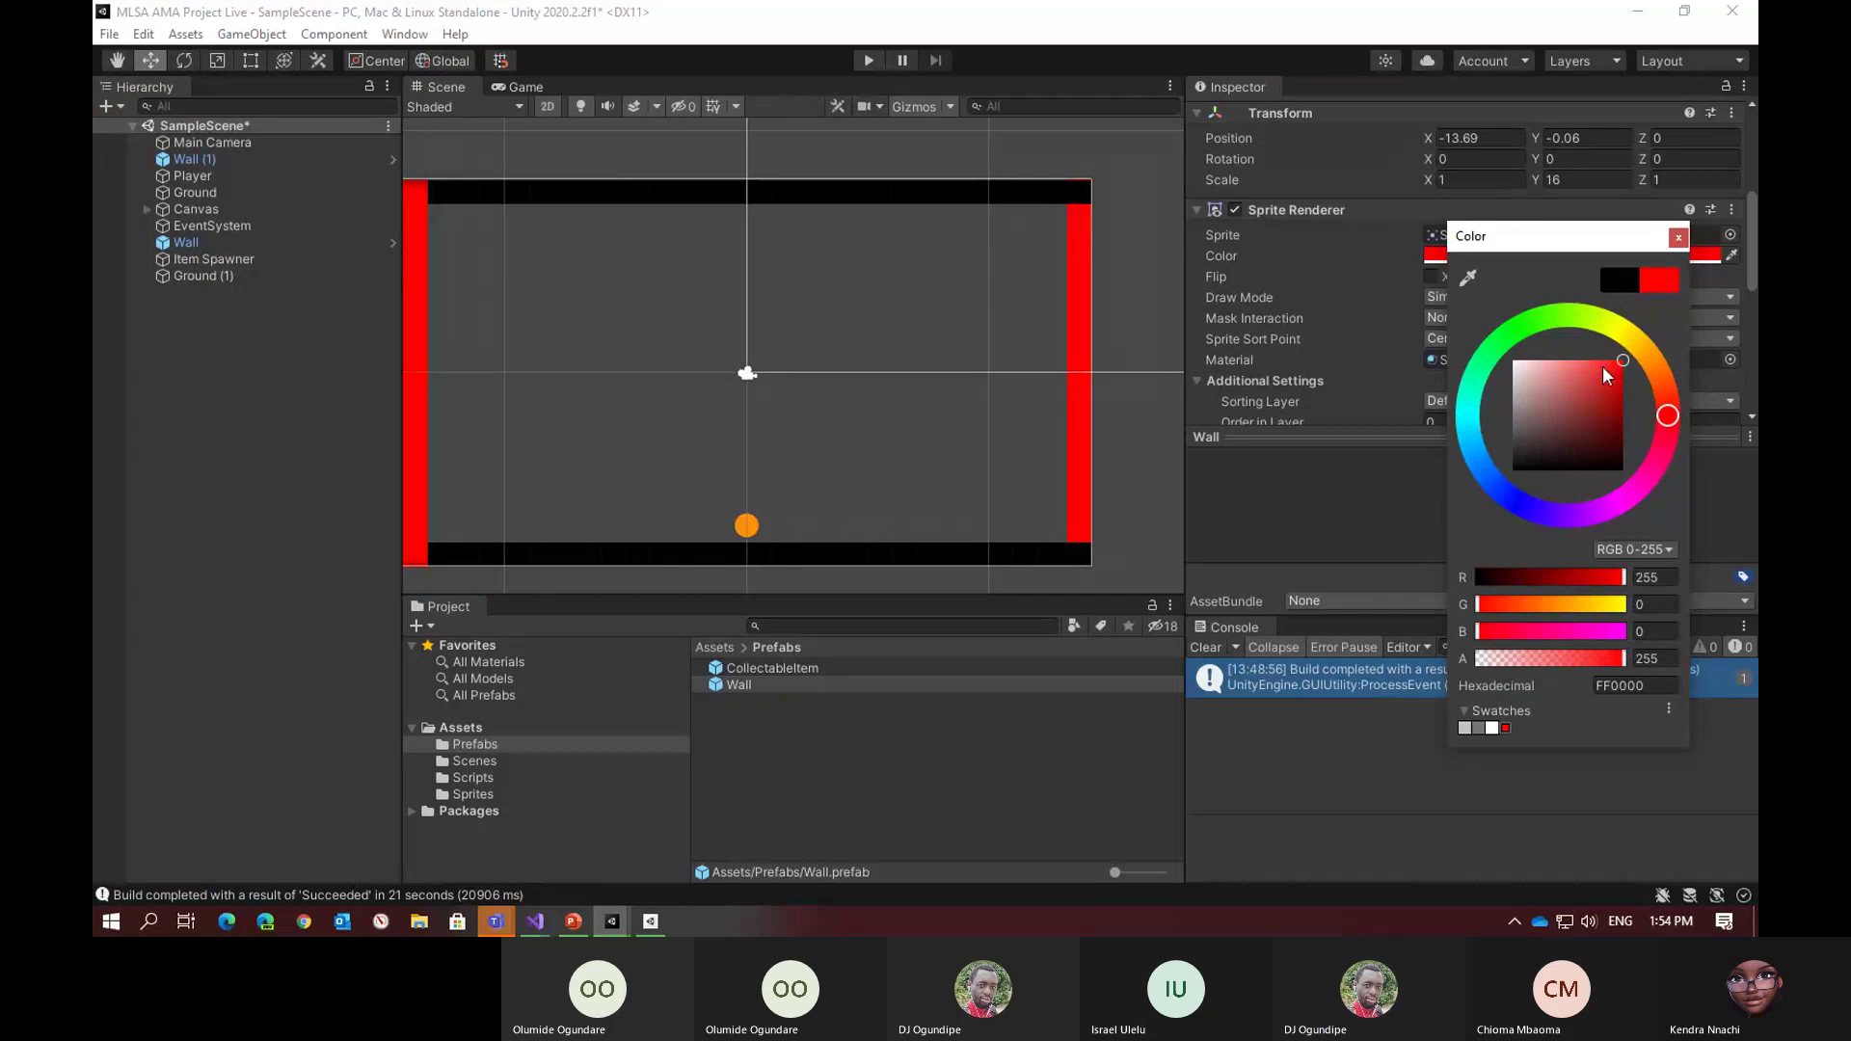
key(ctrl+z)
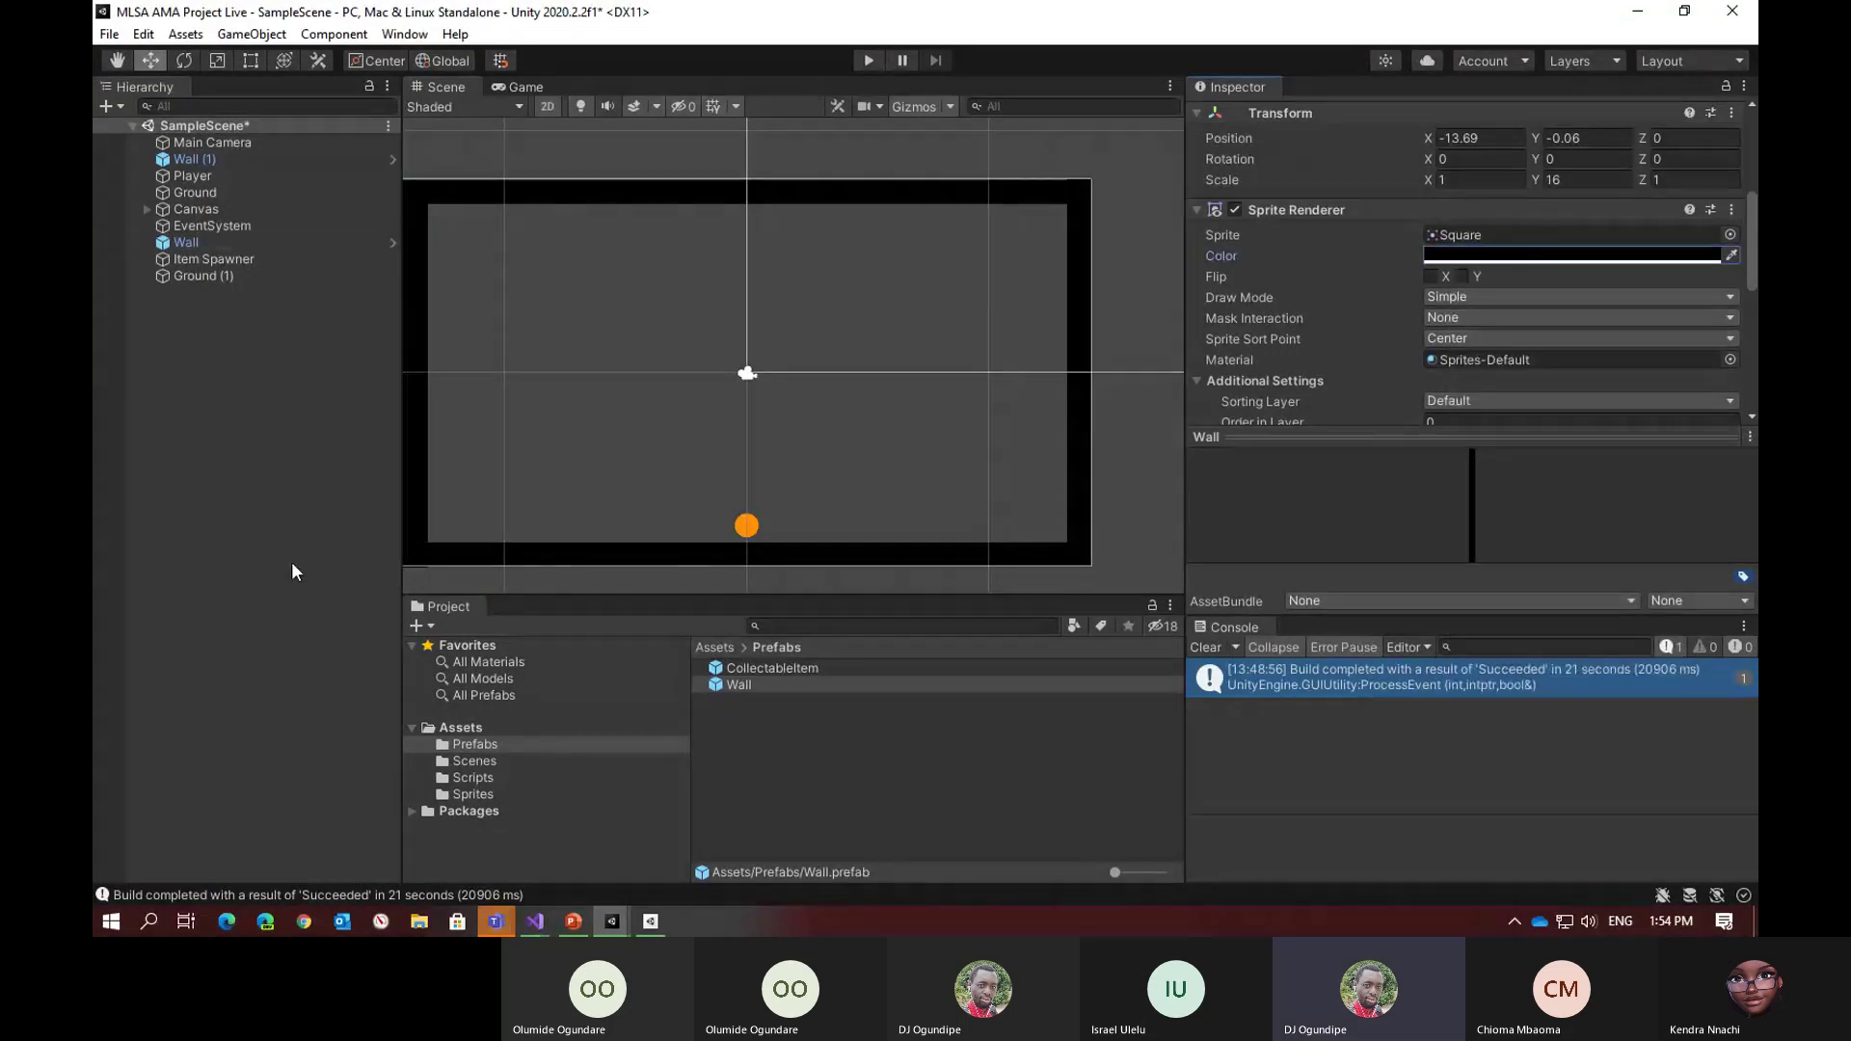
click(1321, 759)
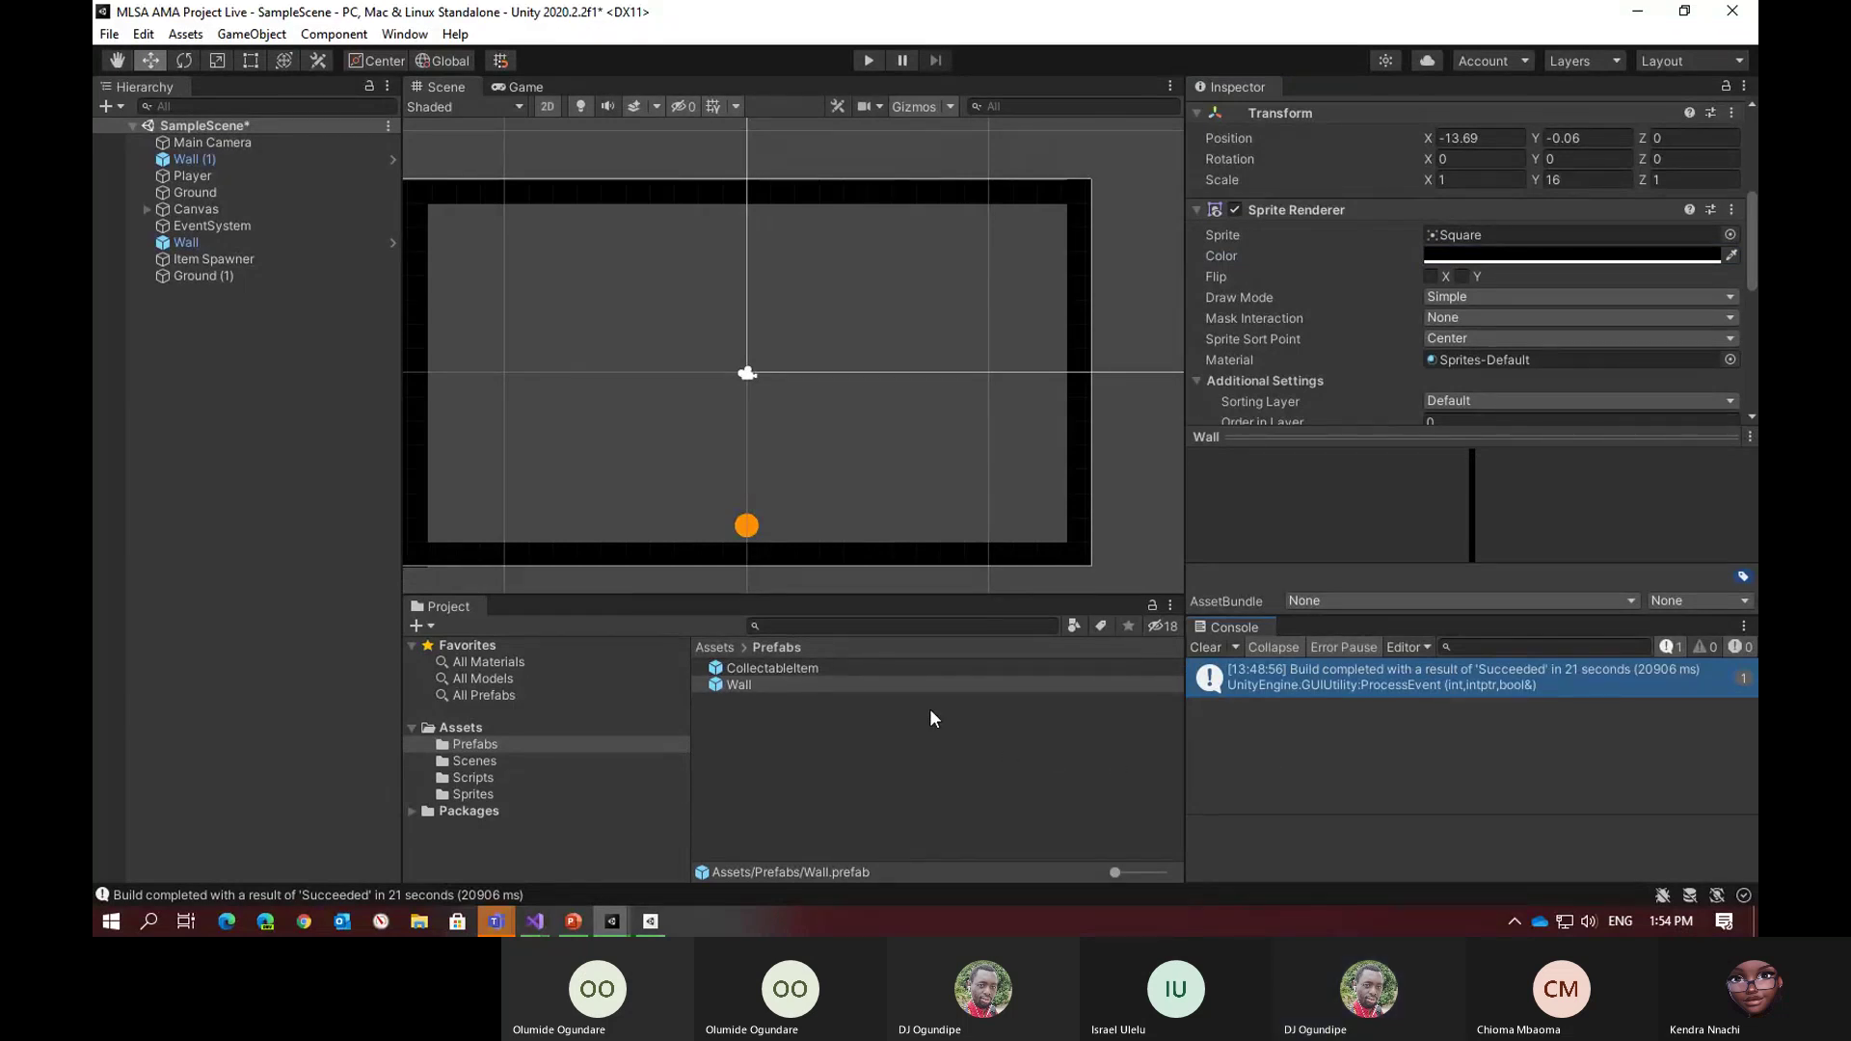
Open the CollectableItem script in Visual Studio, look over its sprite cases and collision methods, and switch back to Unity
middle_drag(546, 277, 613, 274)
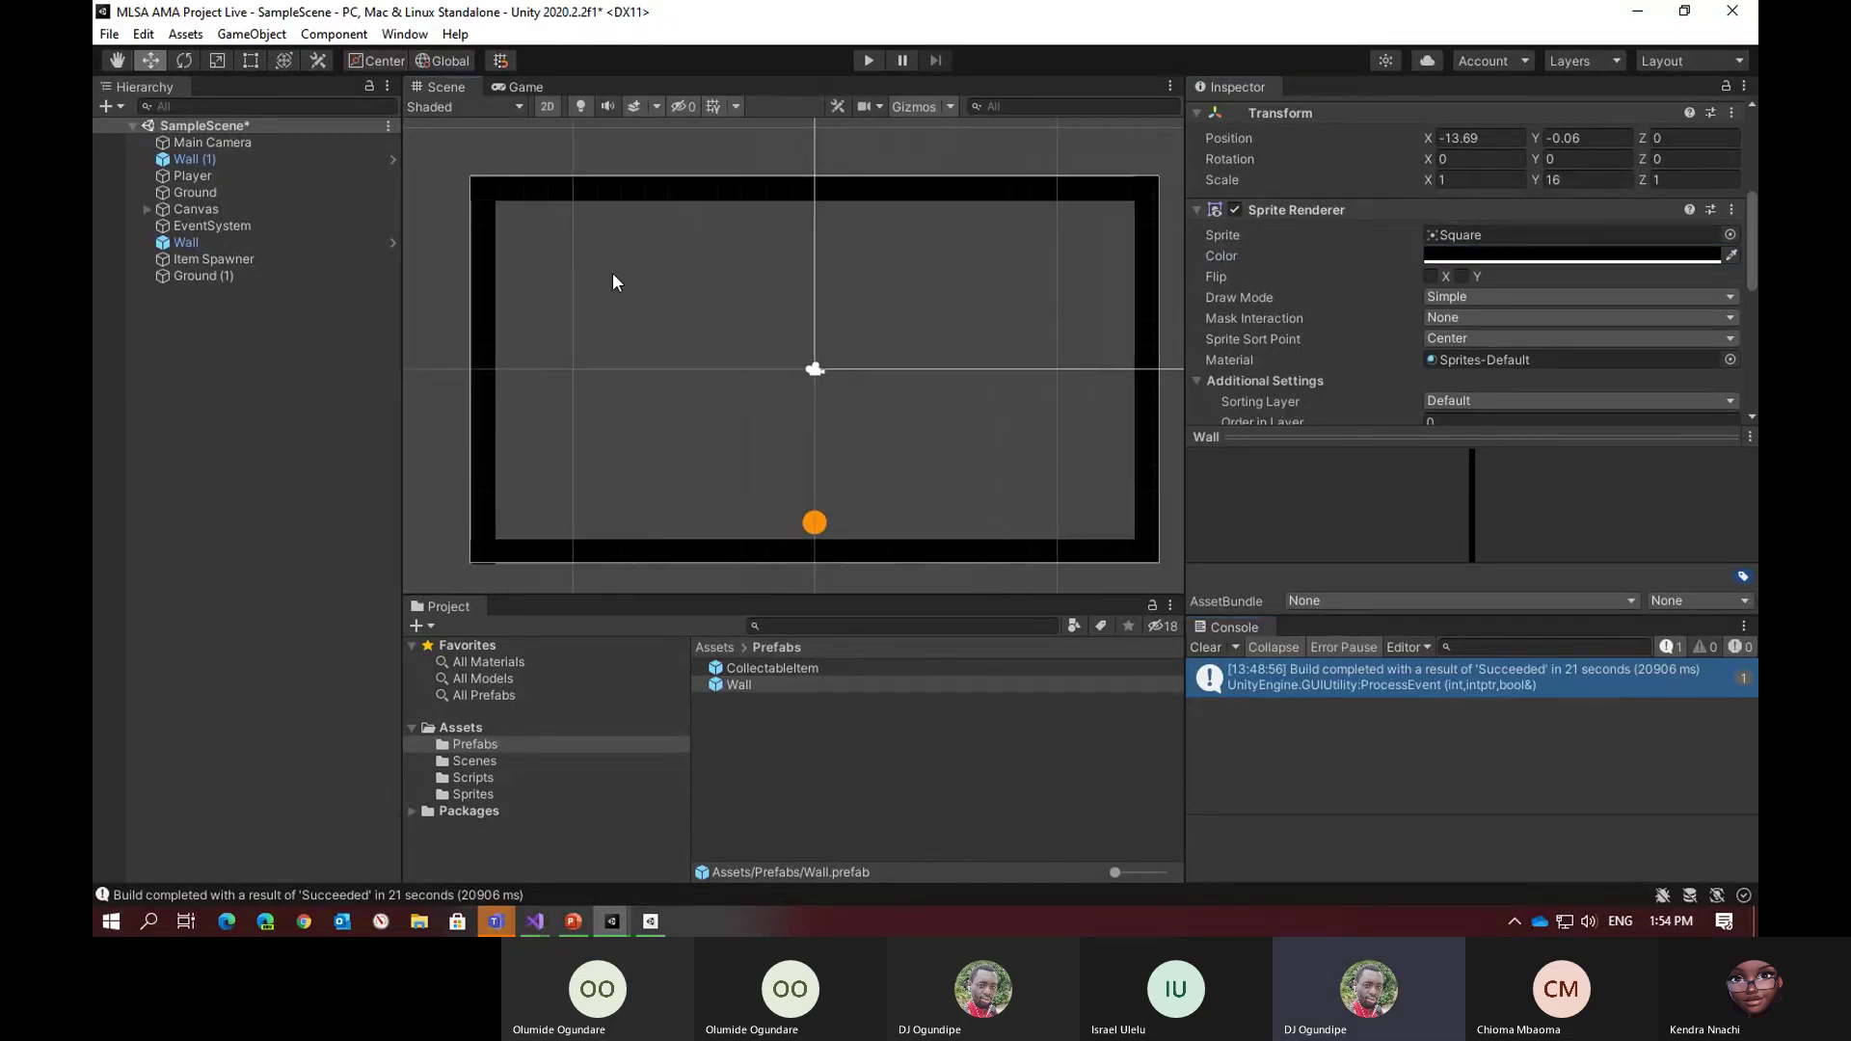
click(474, 778)
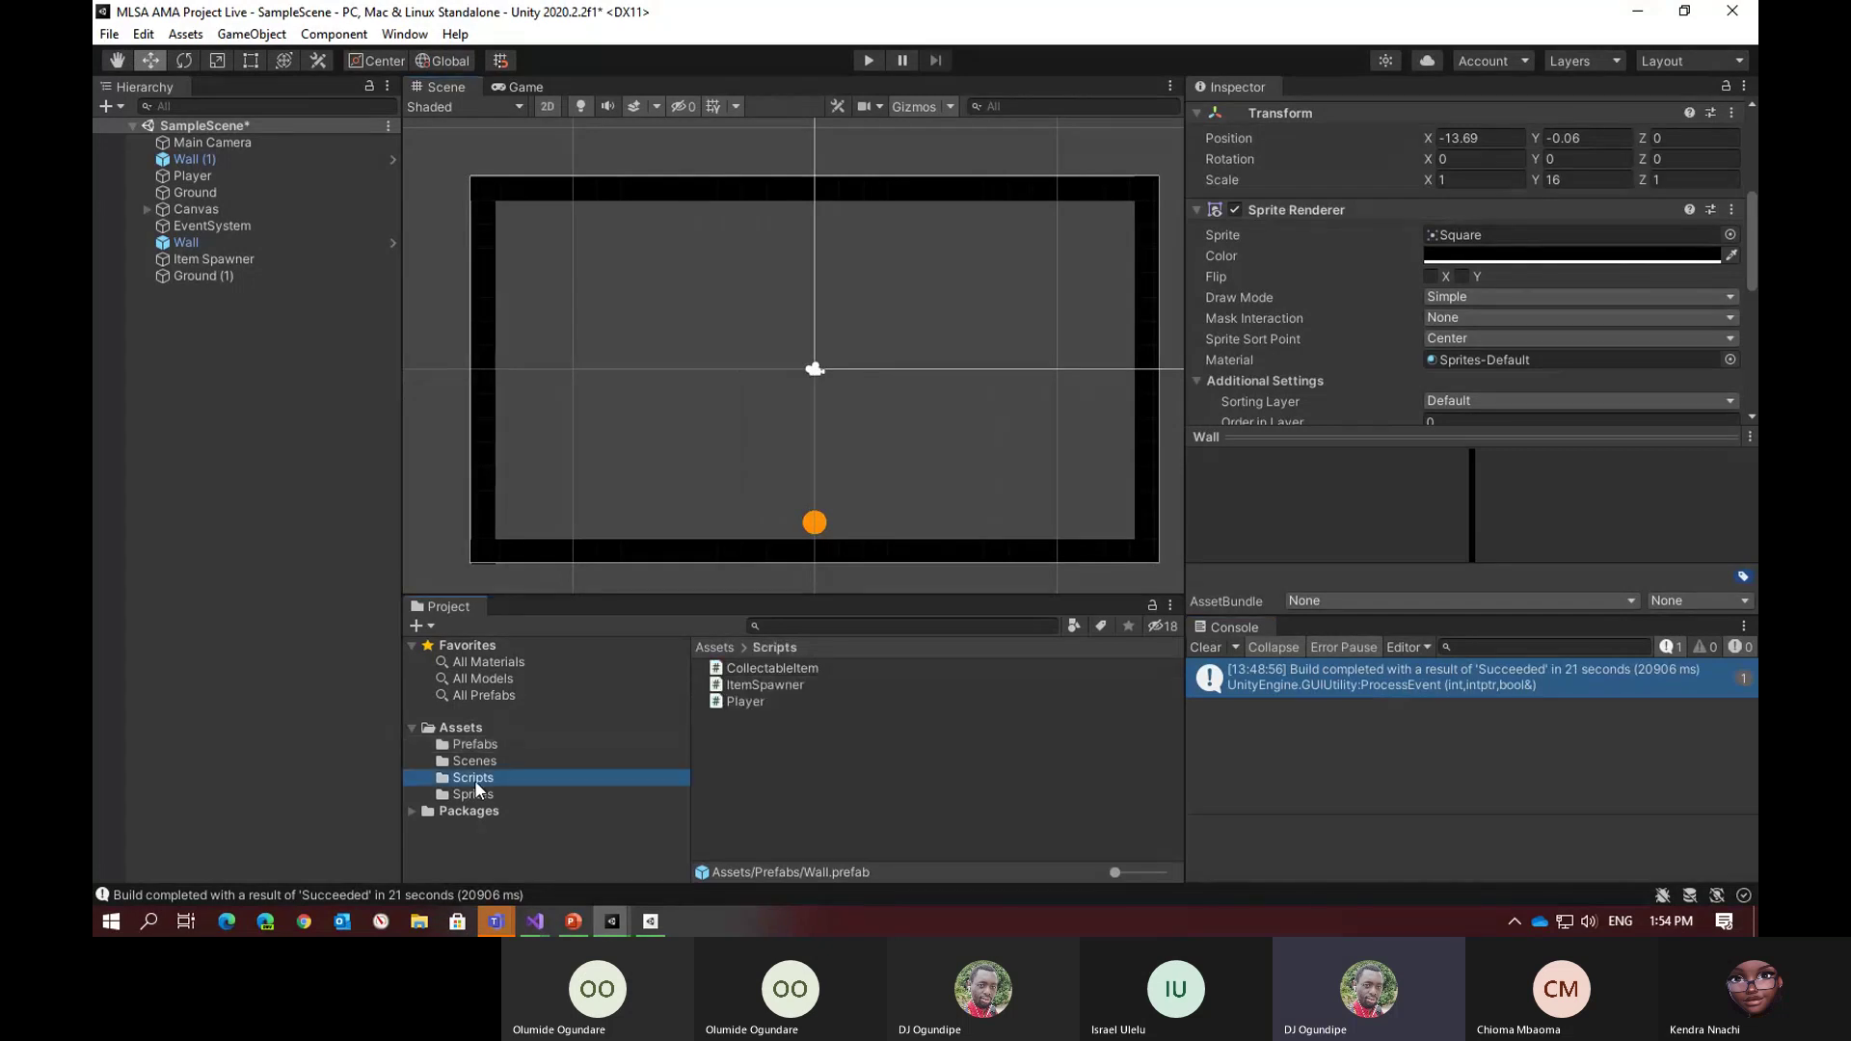
double_click(760, 669)
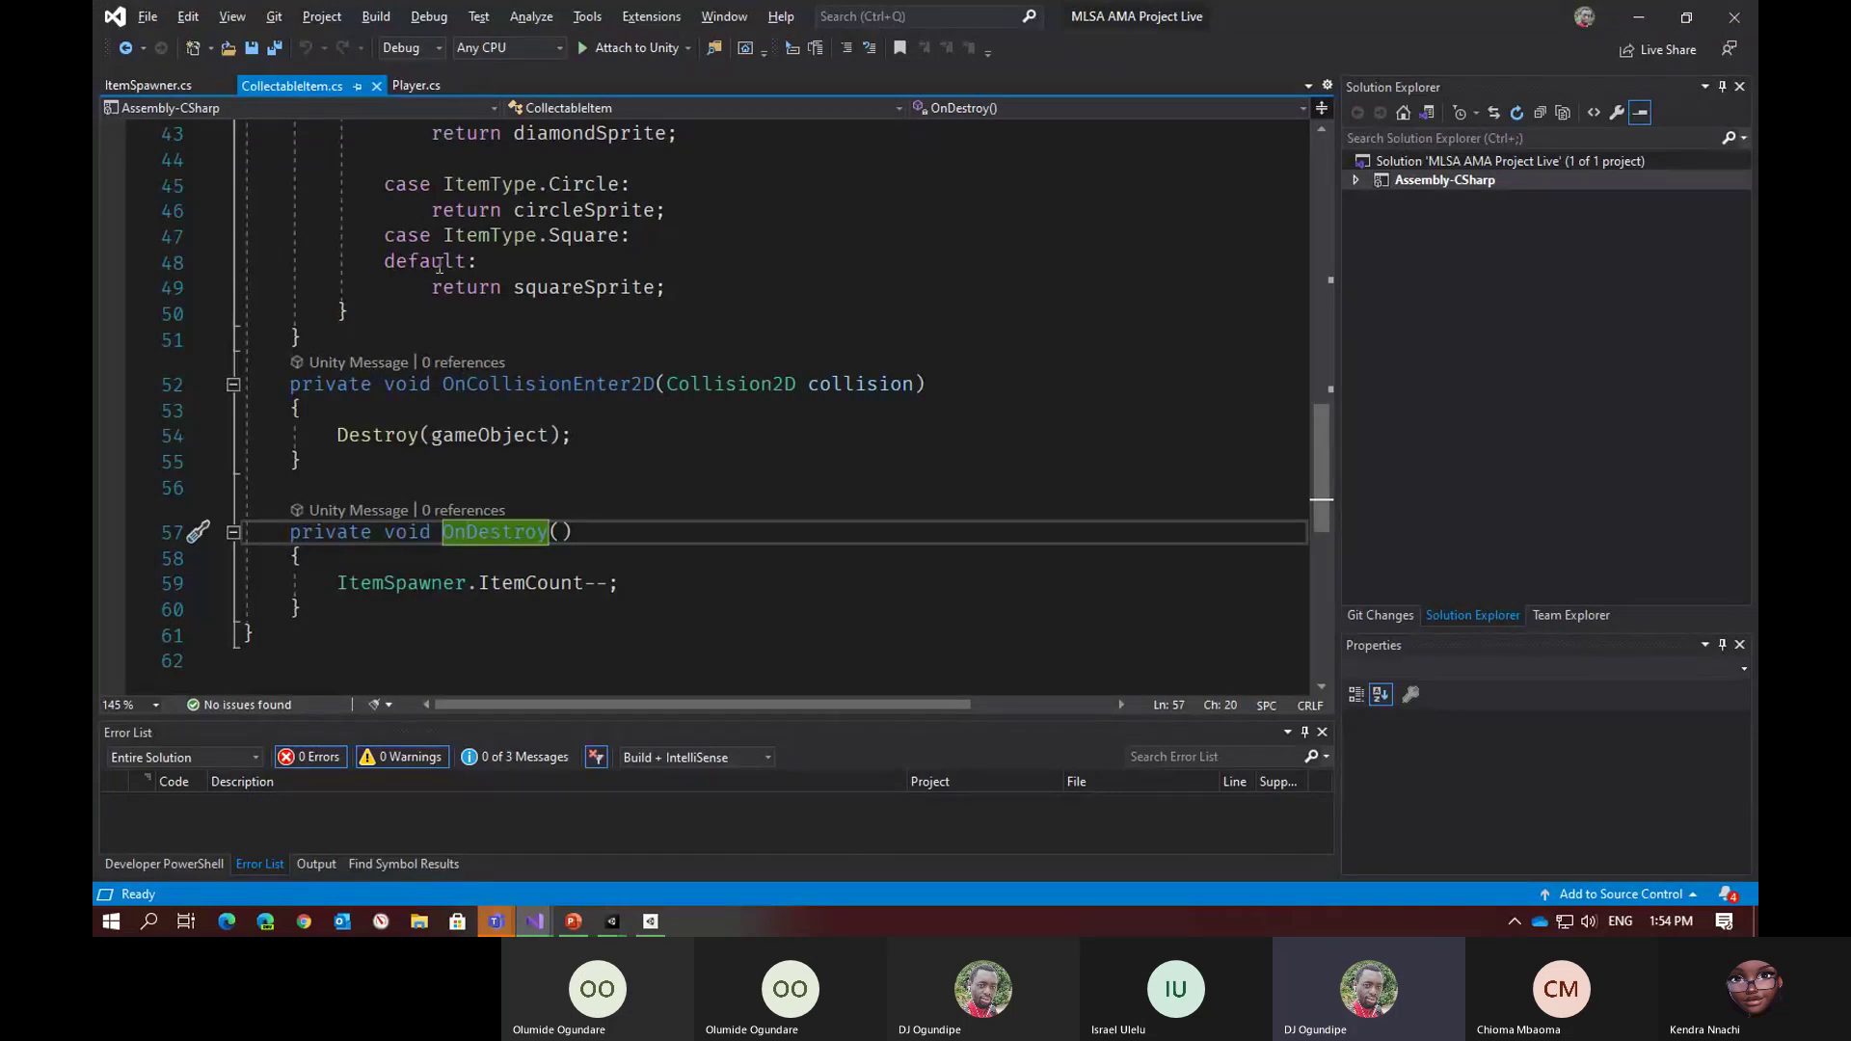
click(692, 238)
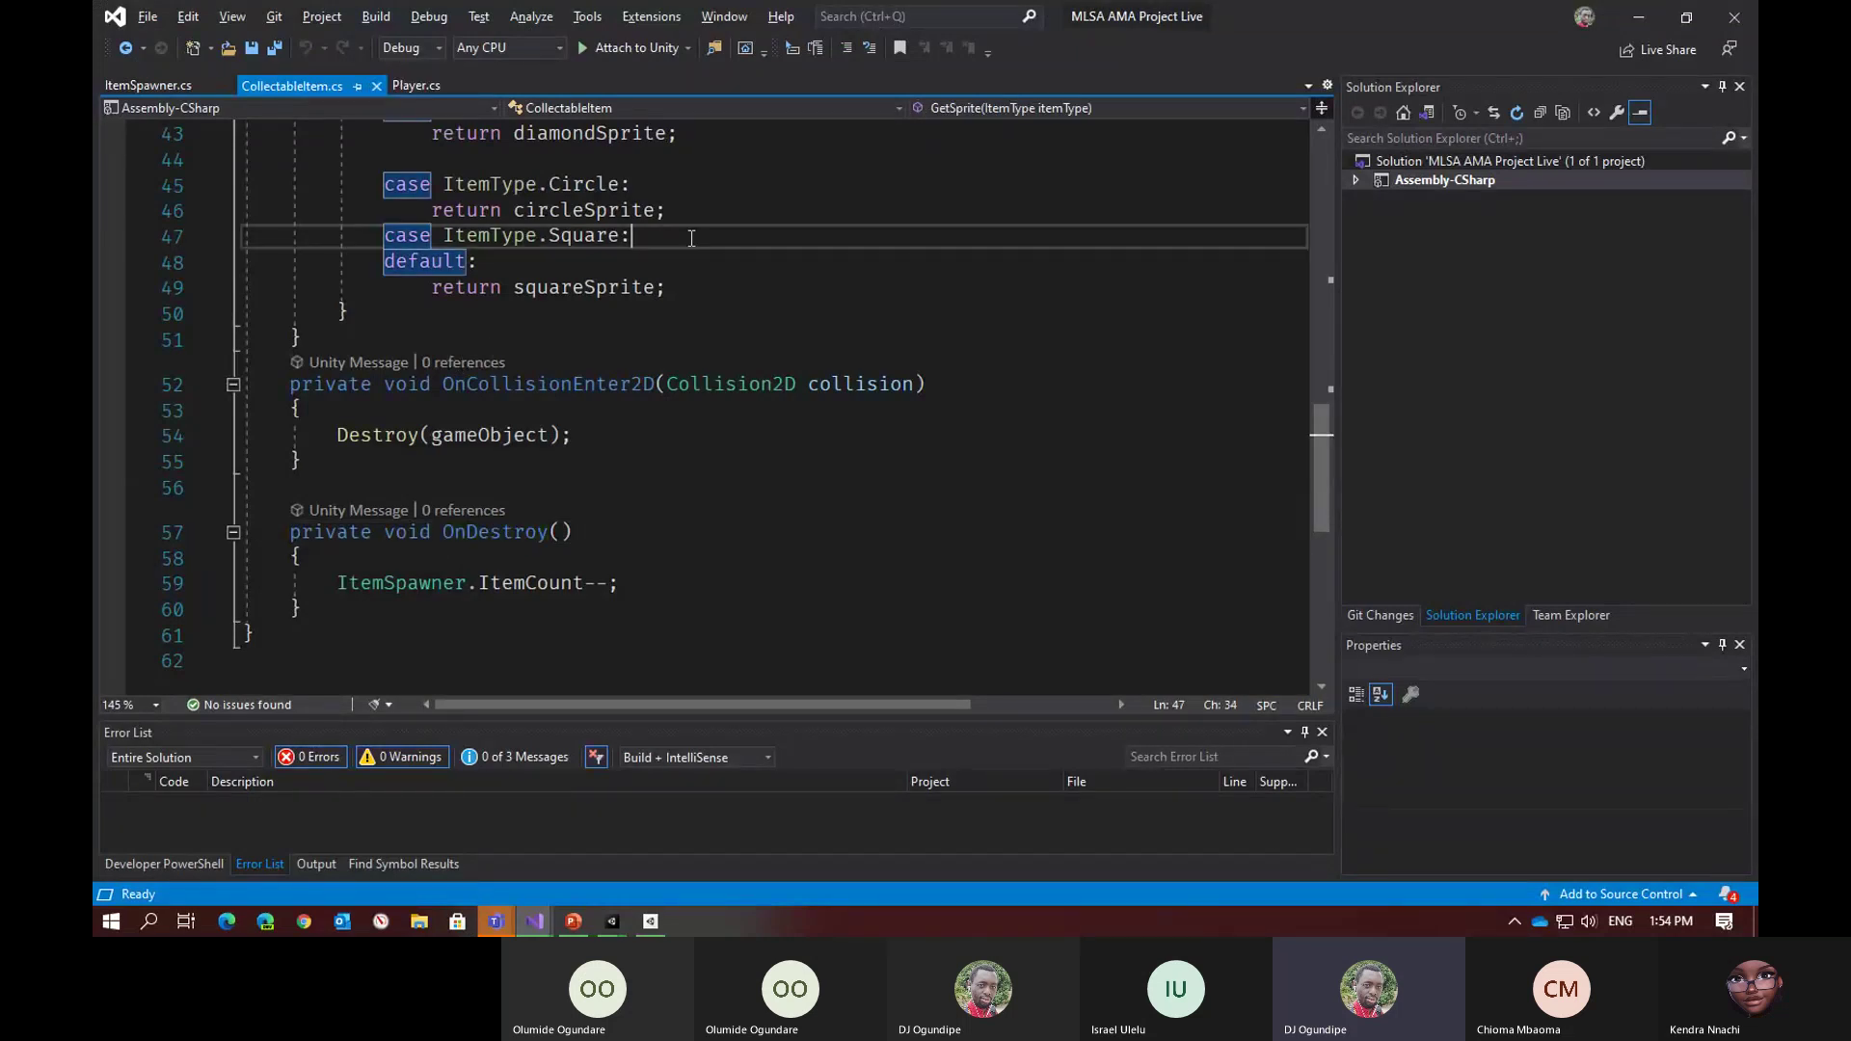
key(alt+Tab)
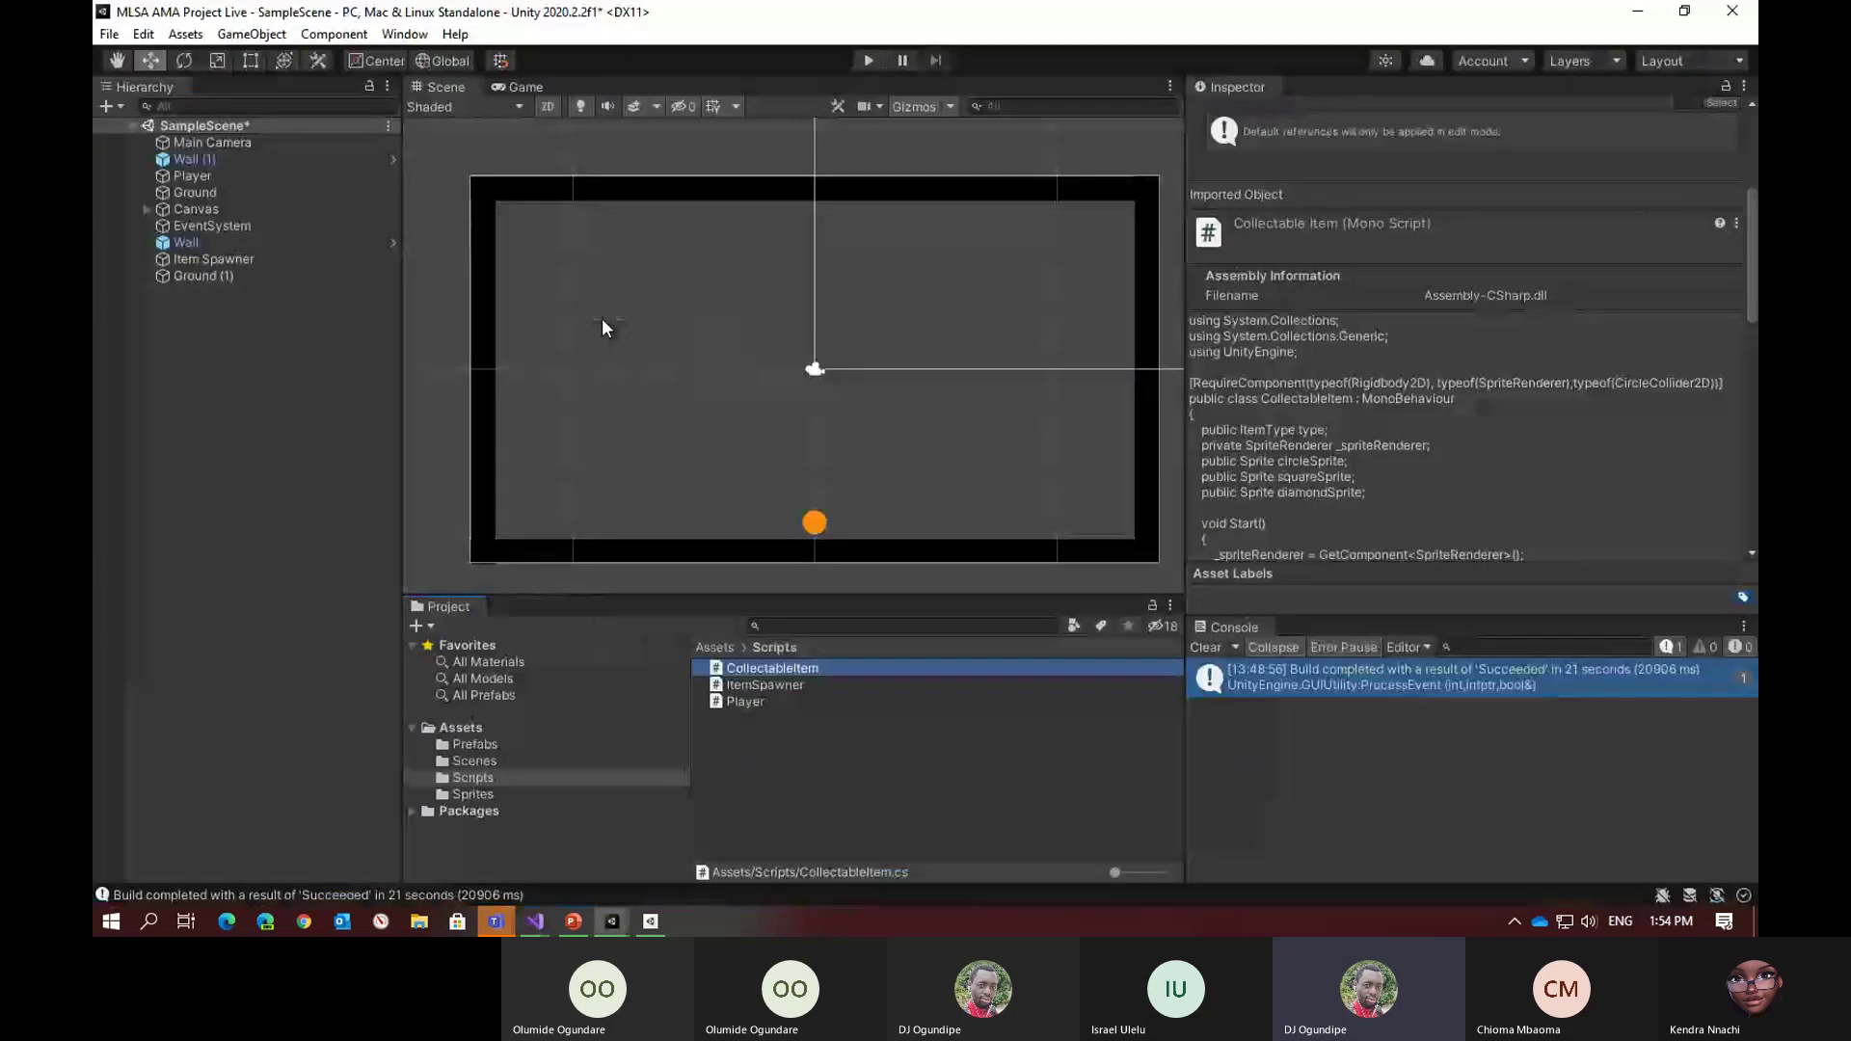
Create a C# script named HelloWorld in the Scripts folder
click(185, 34)
mouse_move(202, 57)
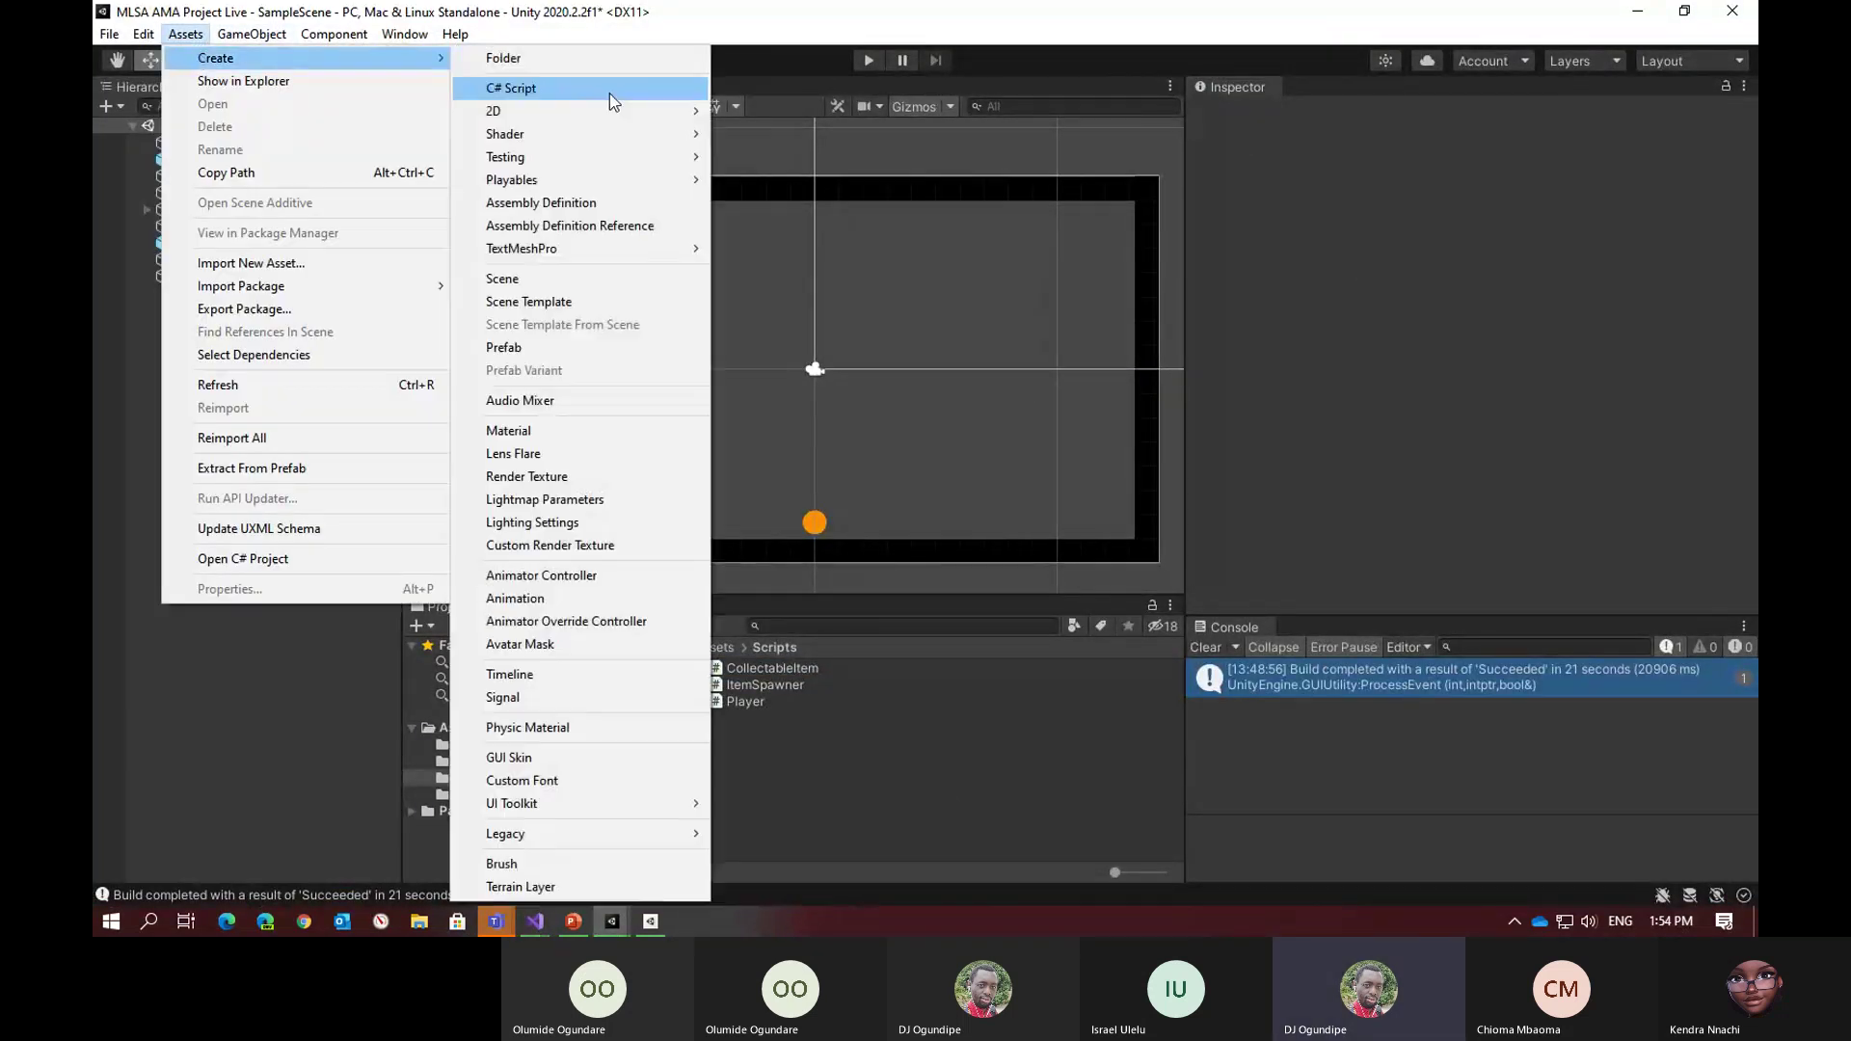
click(609, 88)
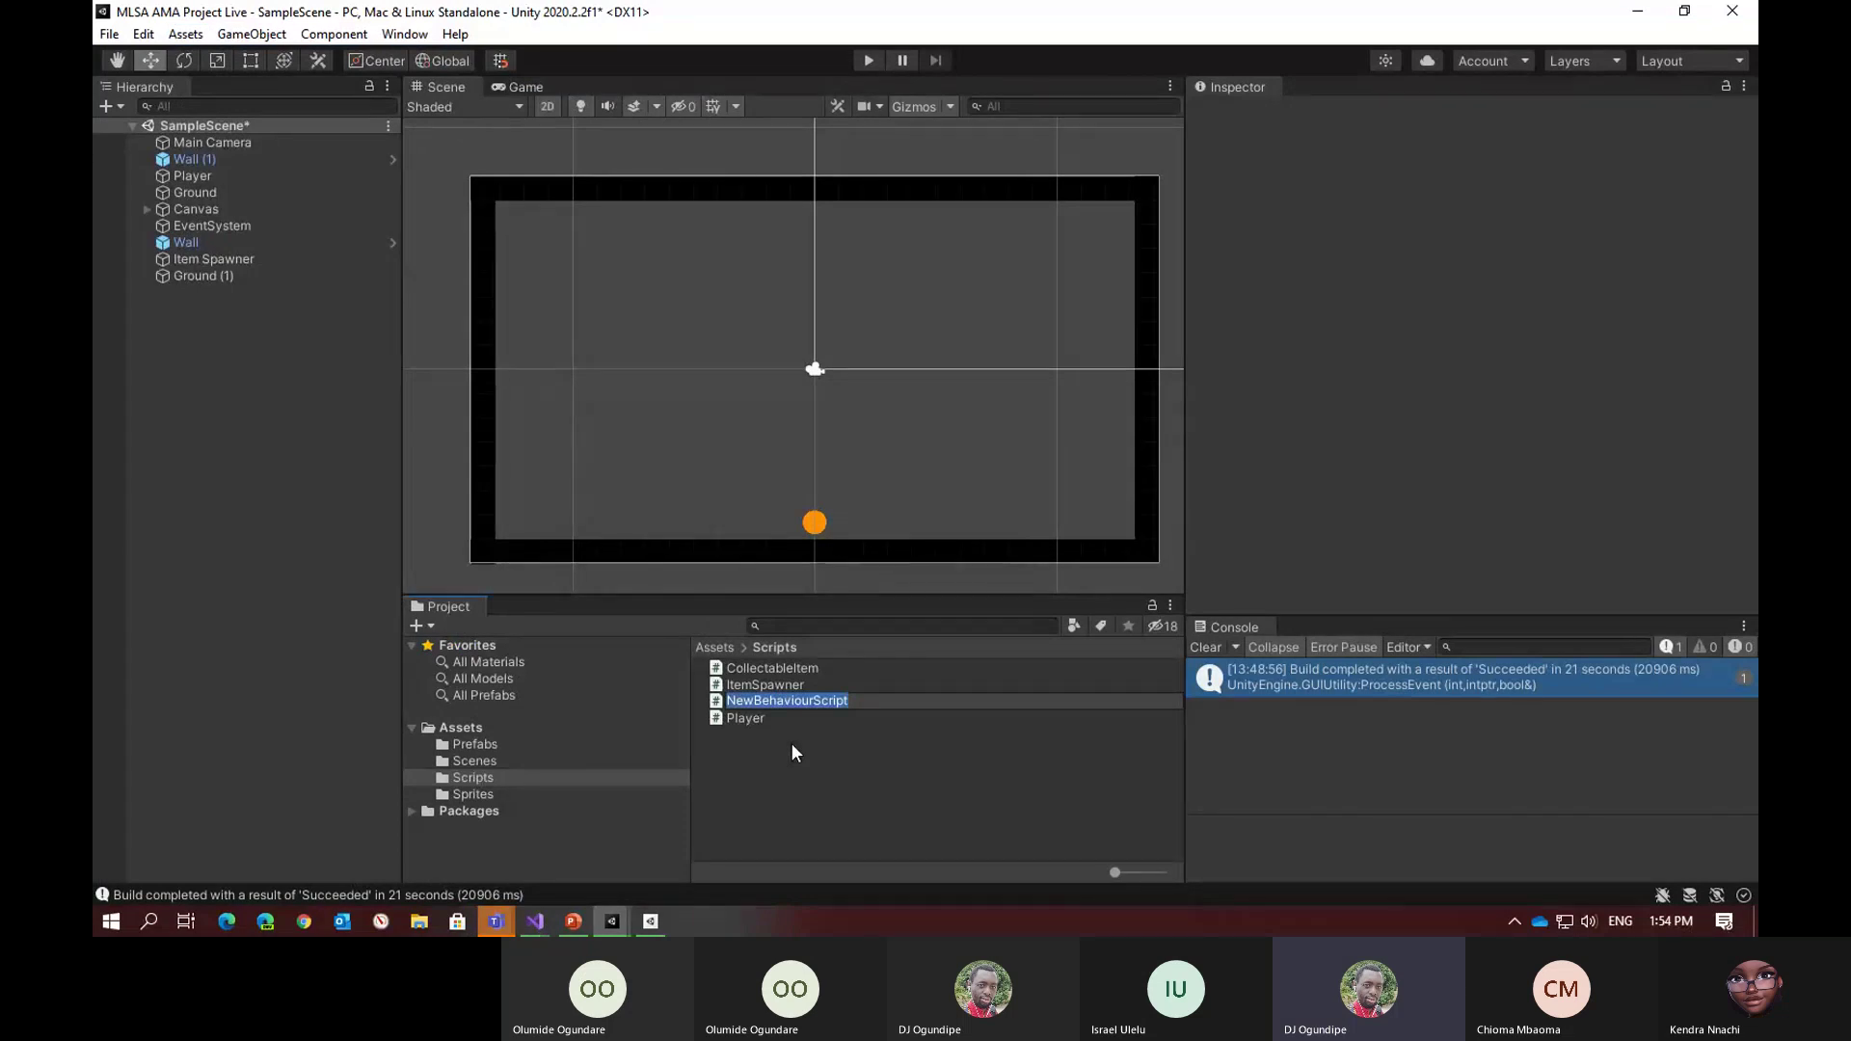
text(HEll)
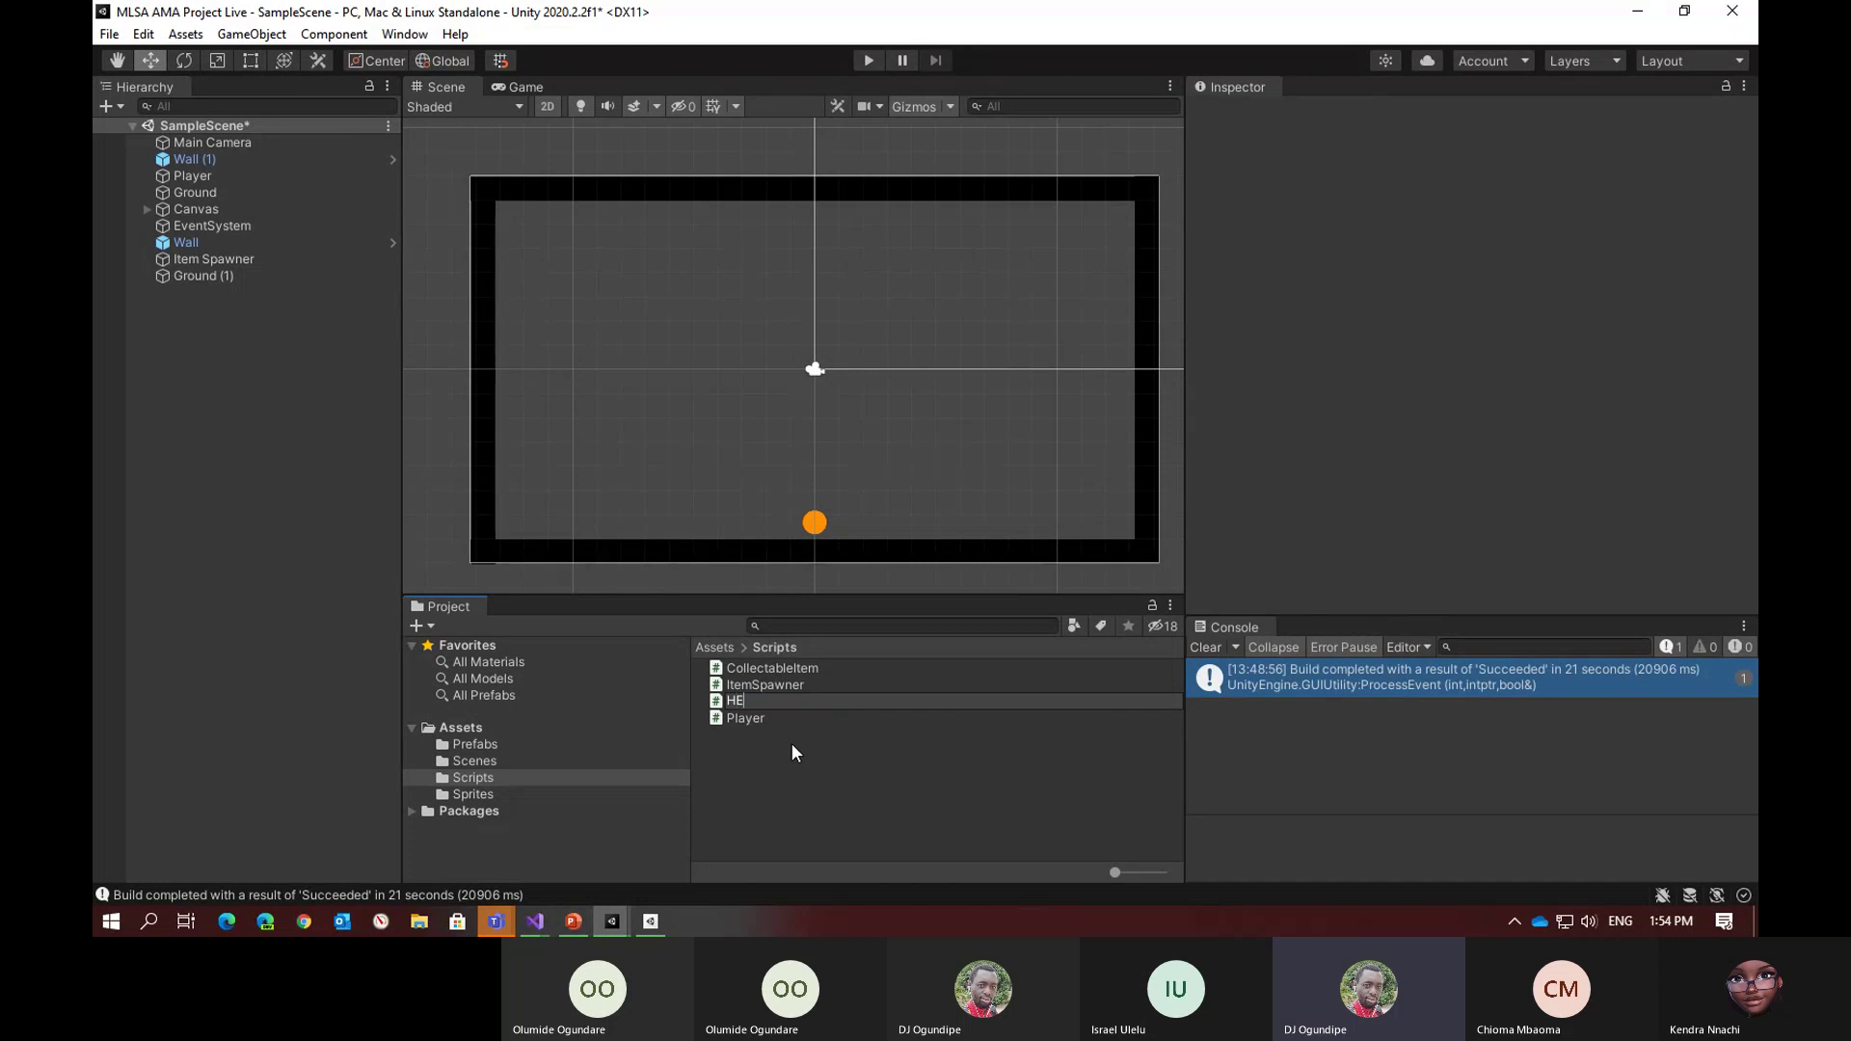
key(BackSpace)
text(elloWorld)
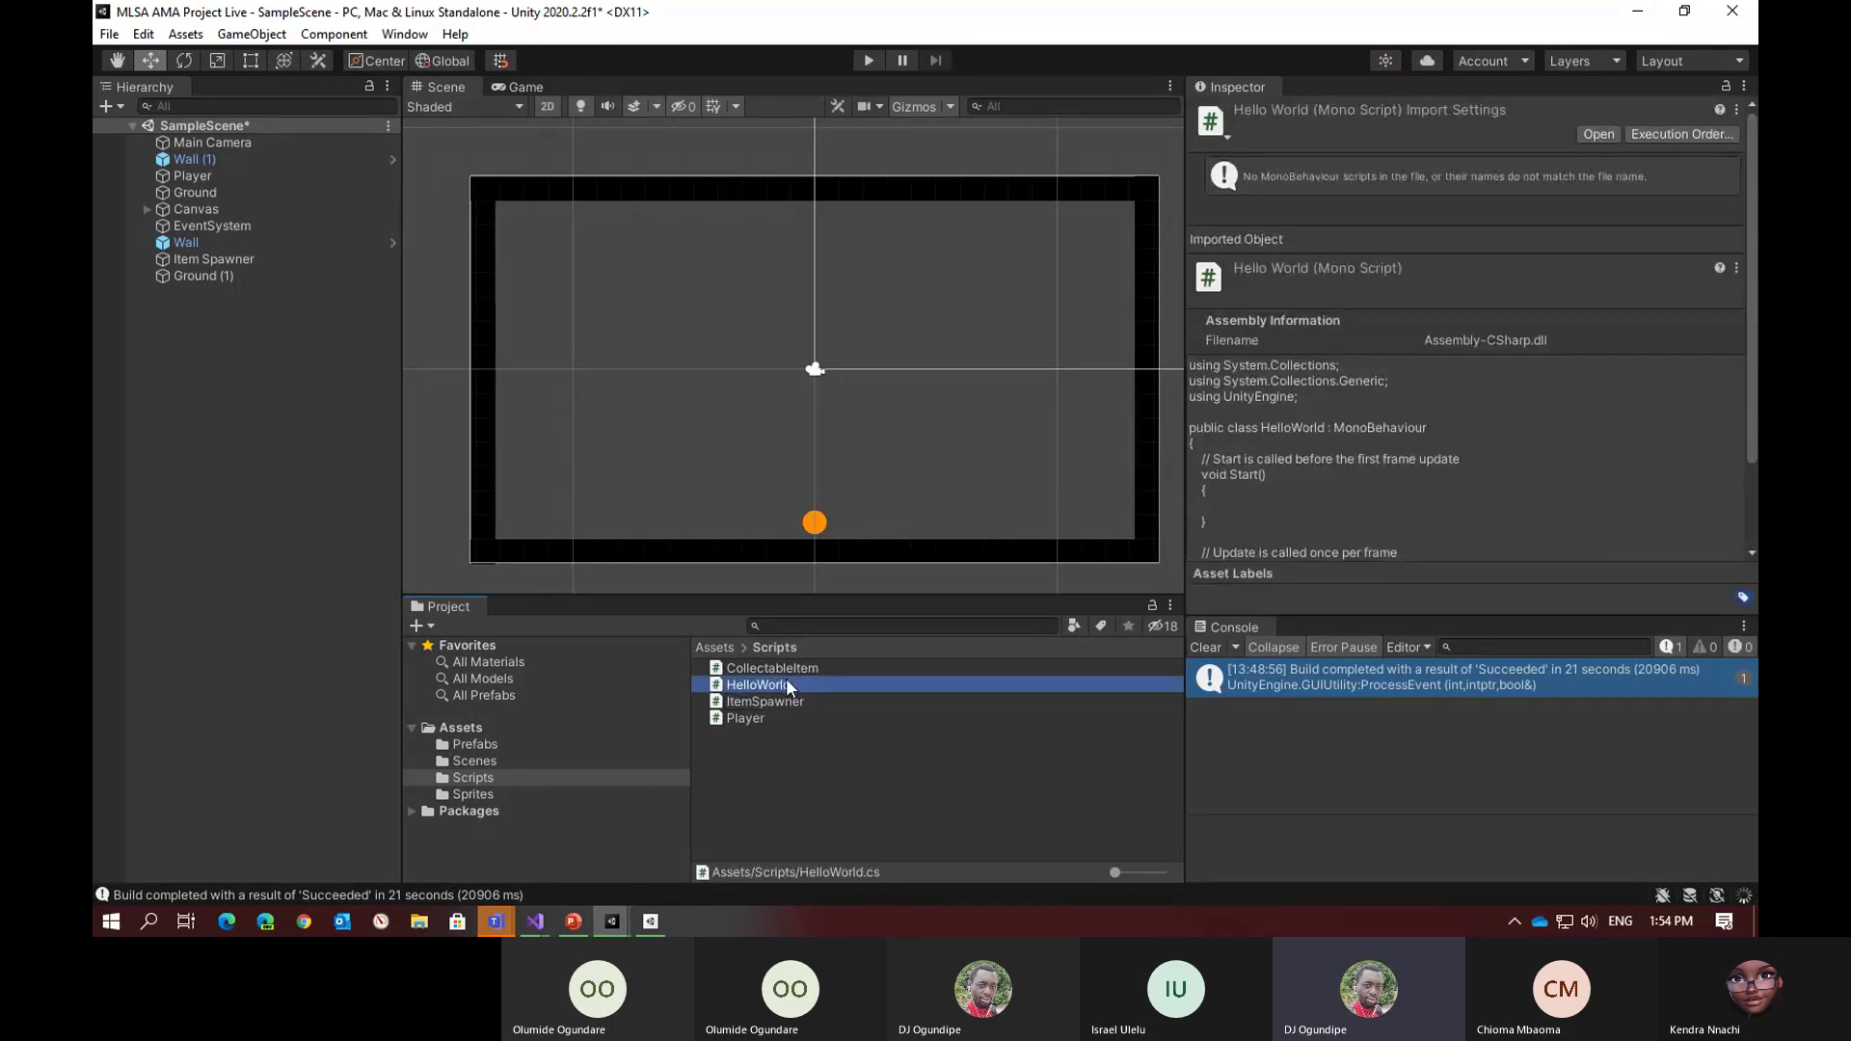
Open the HelloWorld script in Visual Studio and examine its MonoBehaviour base class
double_click(757, 684)
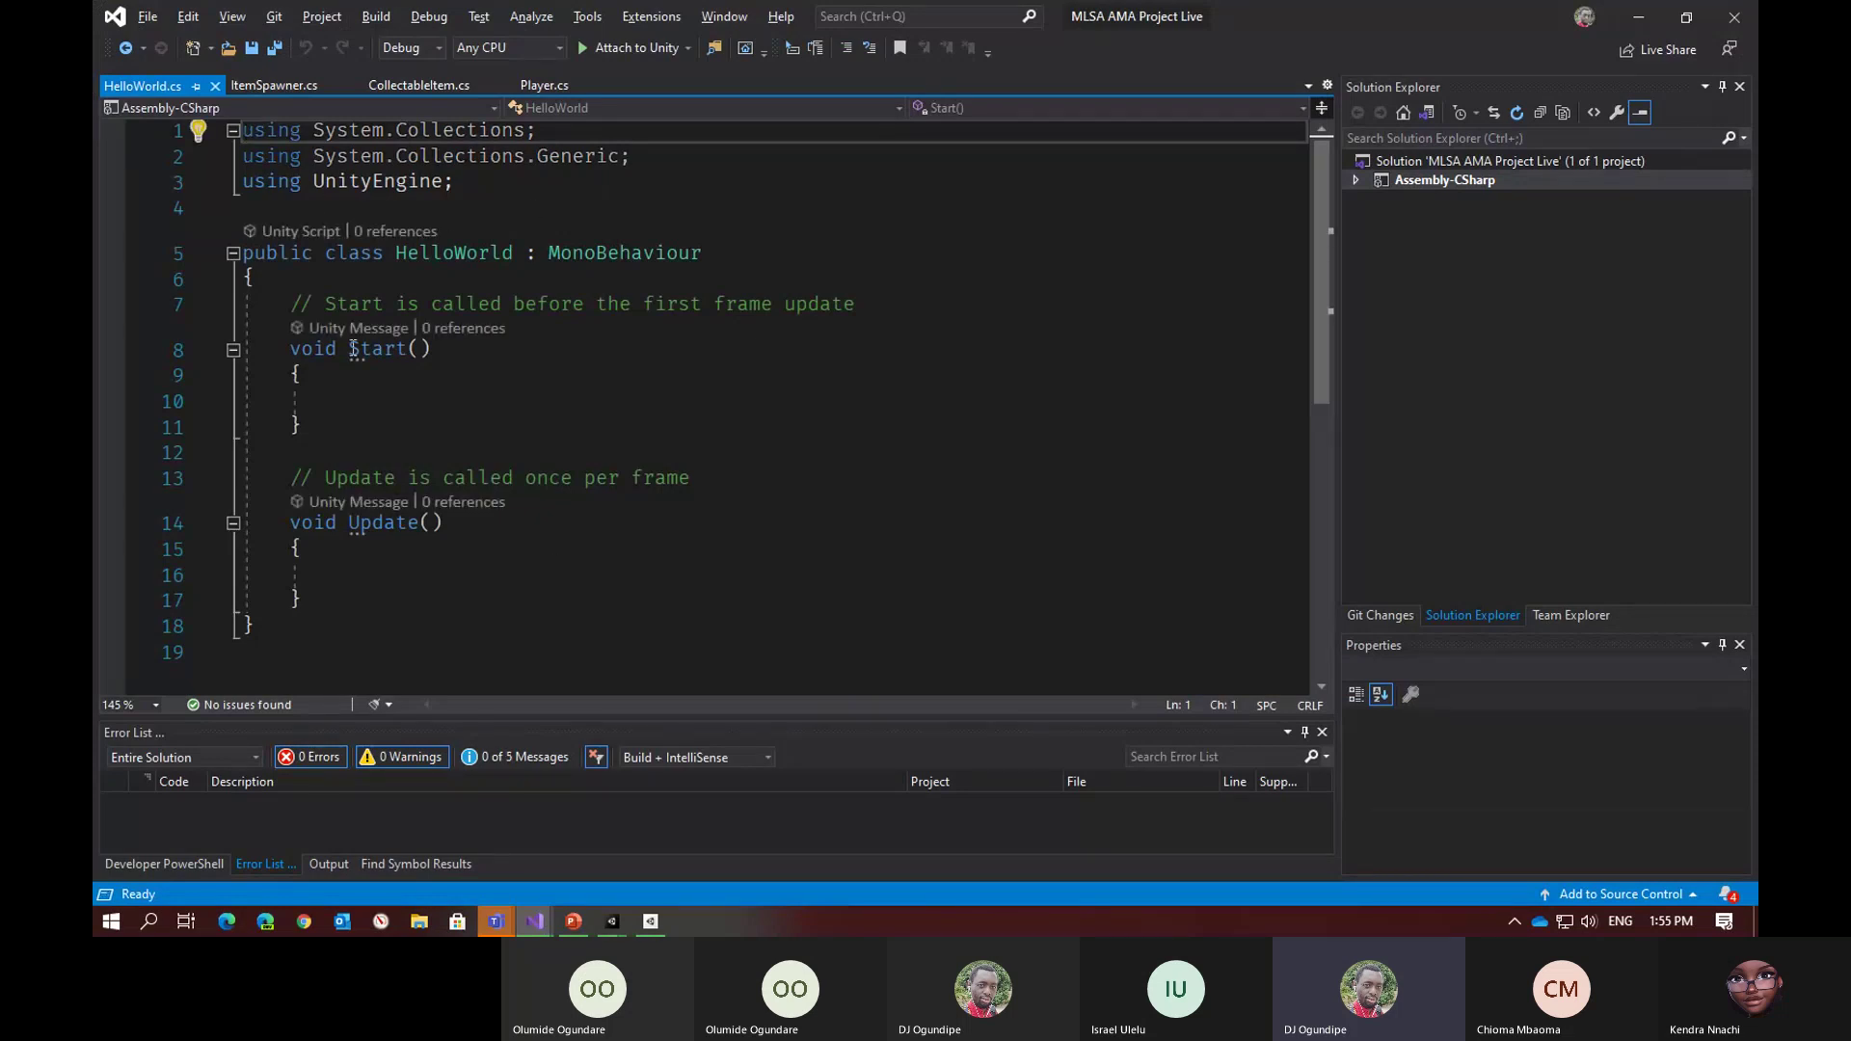
click(588, 255)
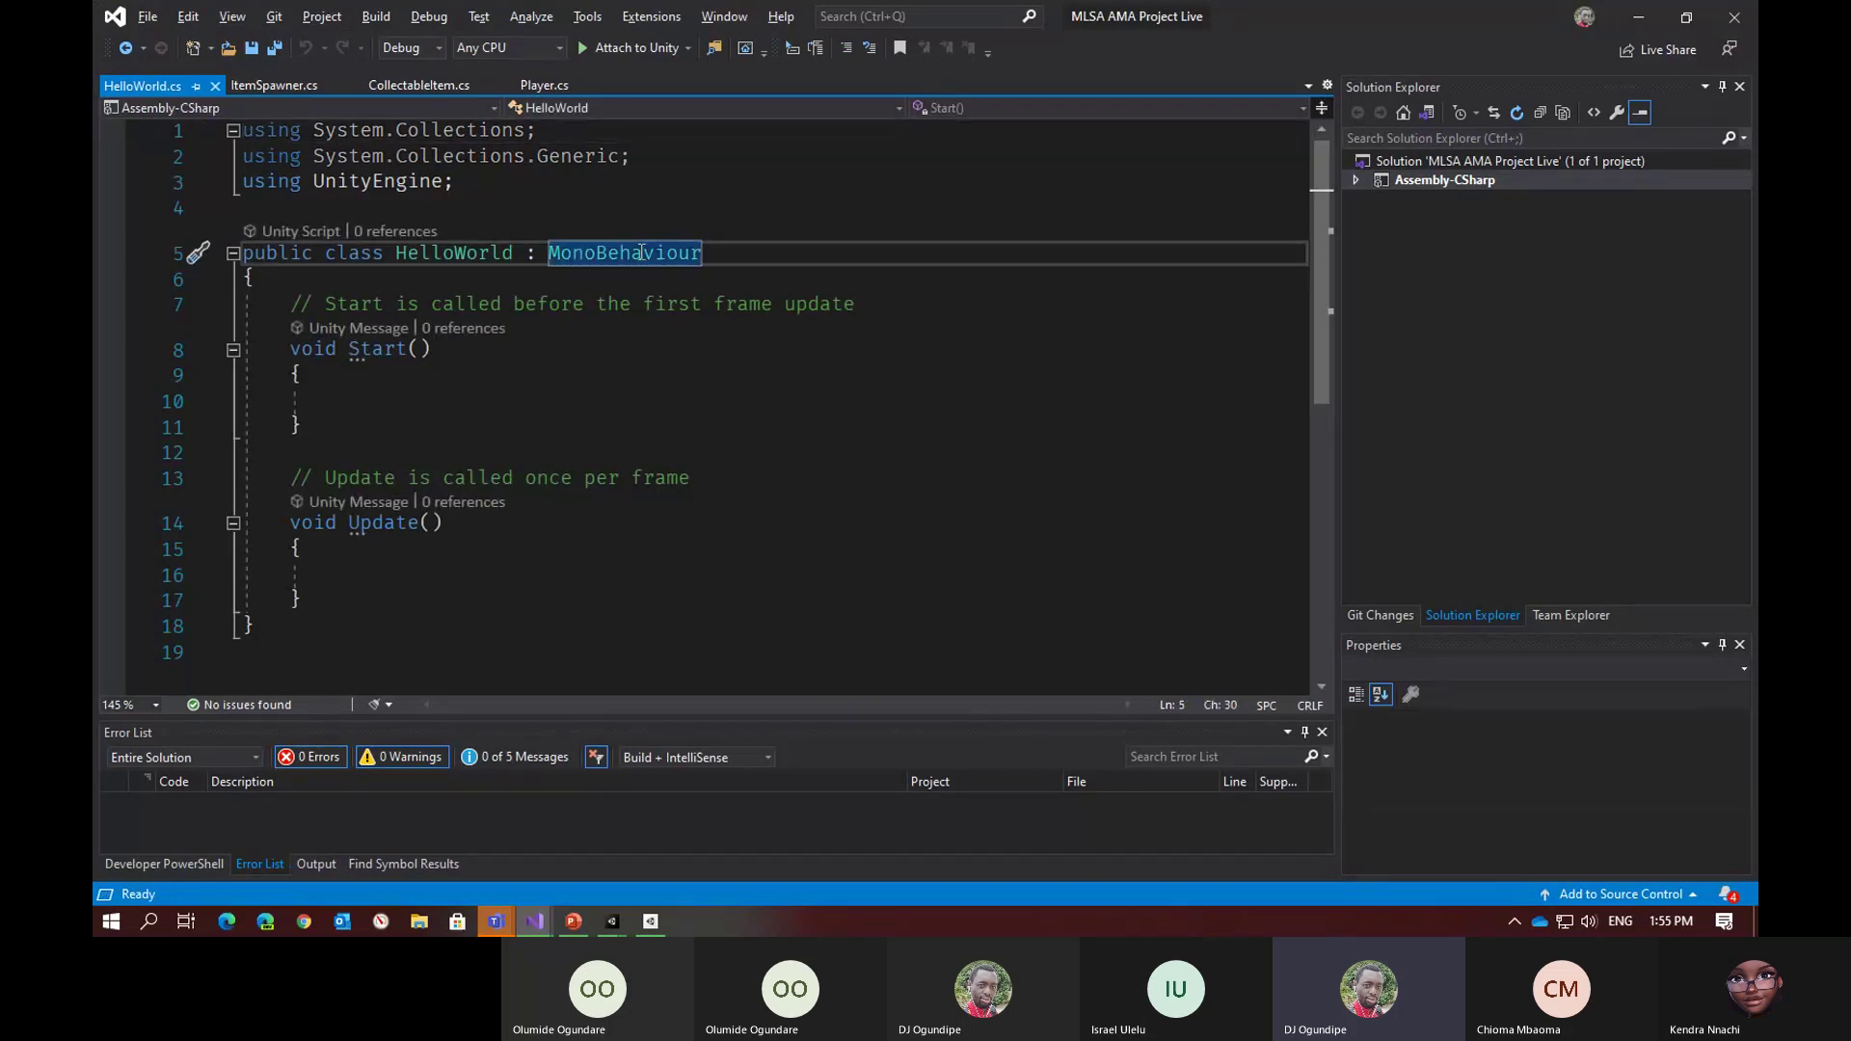
Add Debug.Log("Hello World"); to the Start method of the HelloWorld script and save the file
click(329, 348)
click(405, 576)
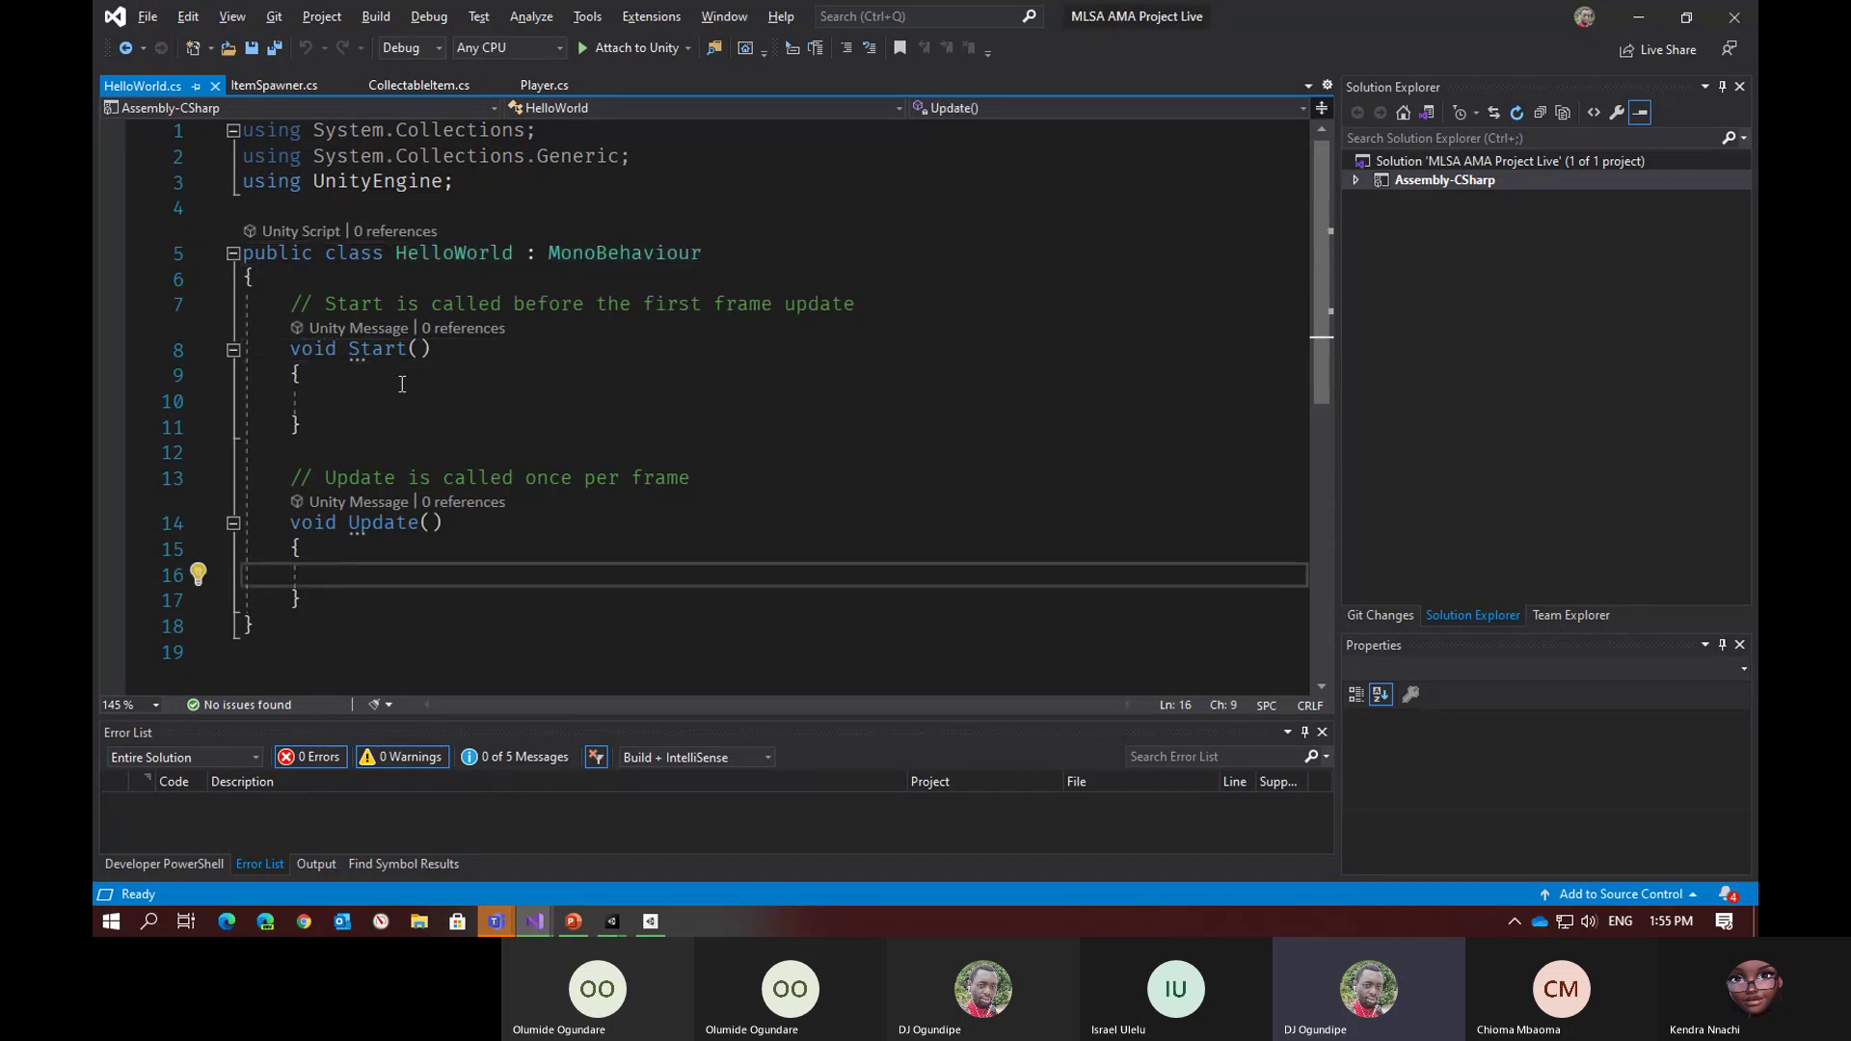
click(382, 416)
click(389, 405)
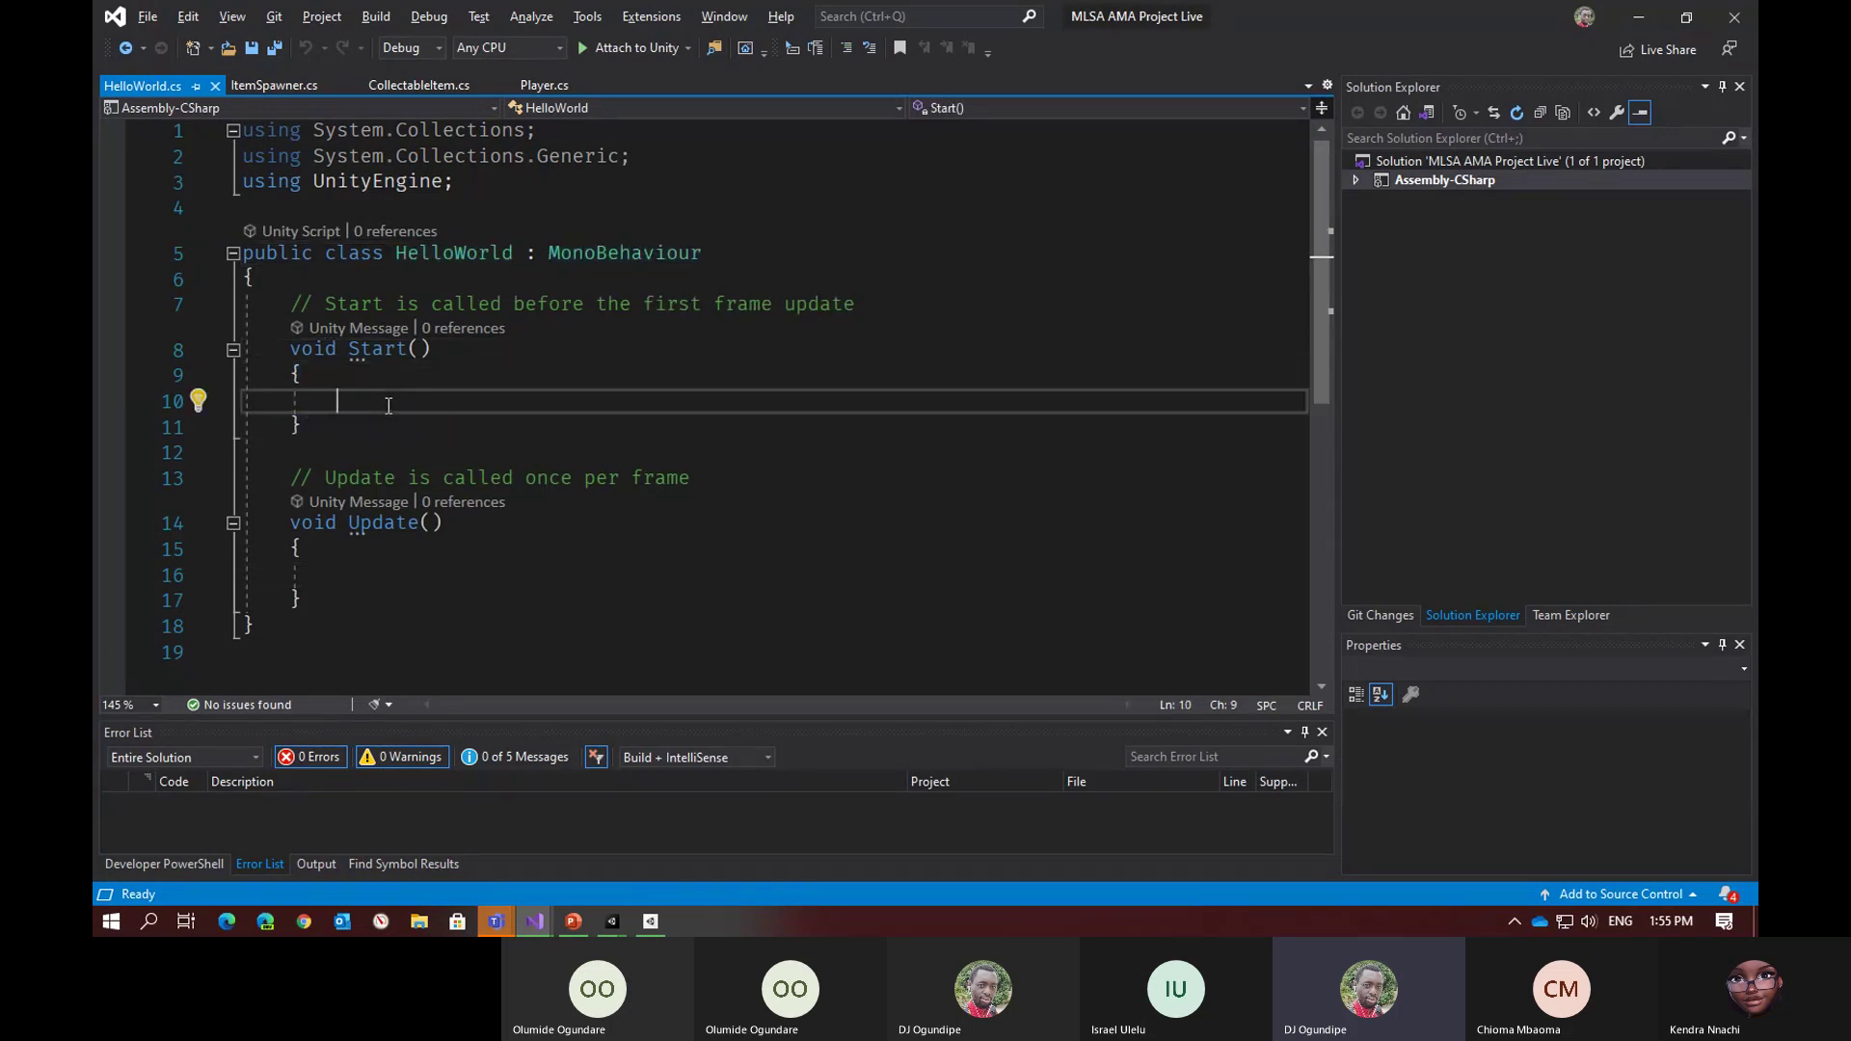
text(Debu)
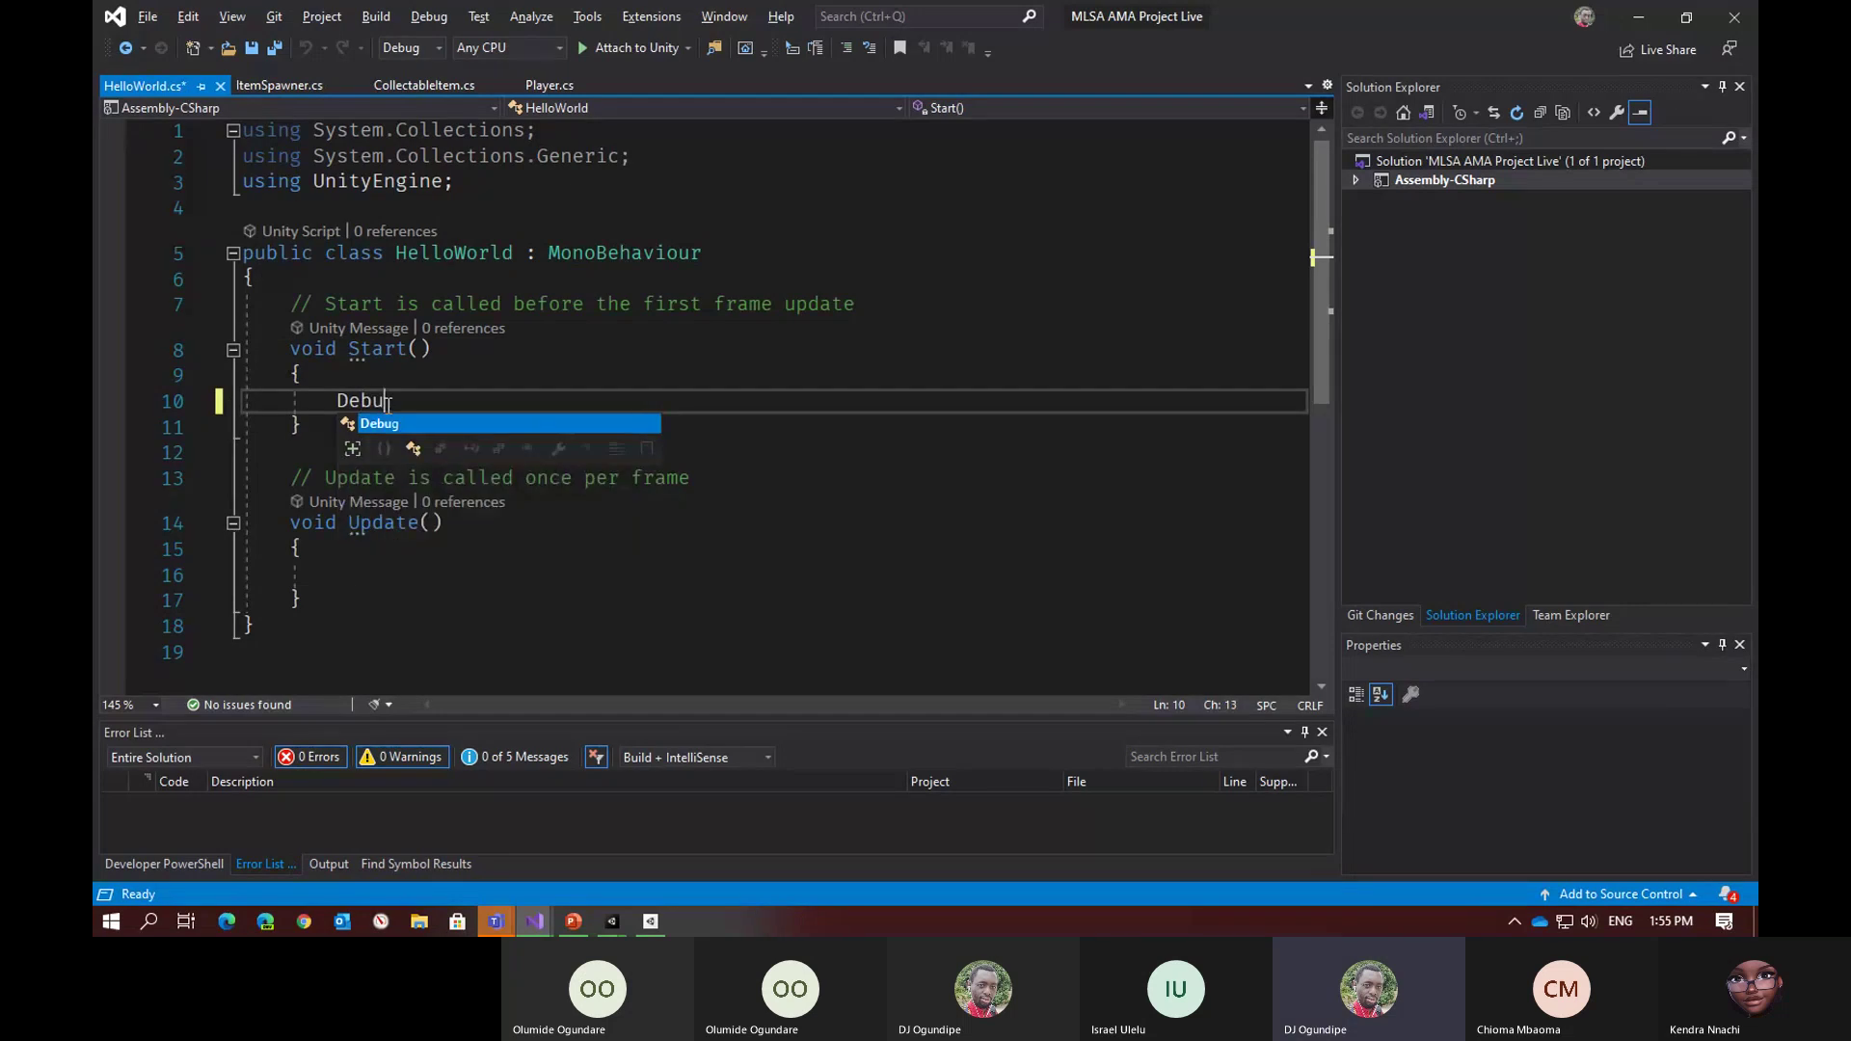
text(g.L)
key(Tab)
key(BackSpace)
key(BackSpace)
key(BackSpace)
key(BackSpace)
key(BackSpace)
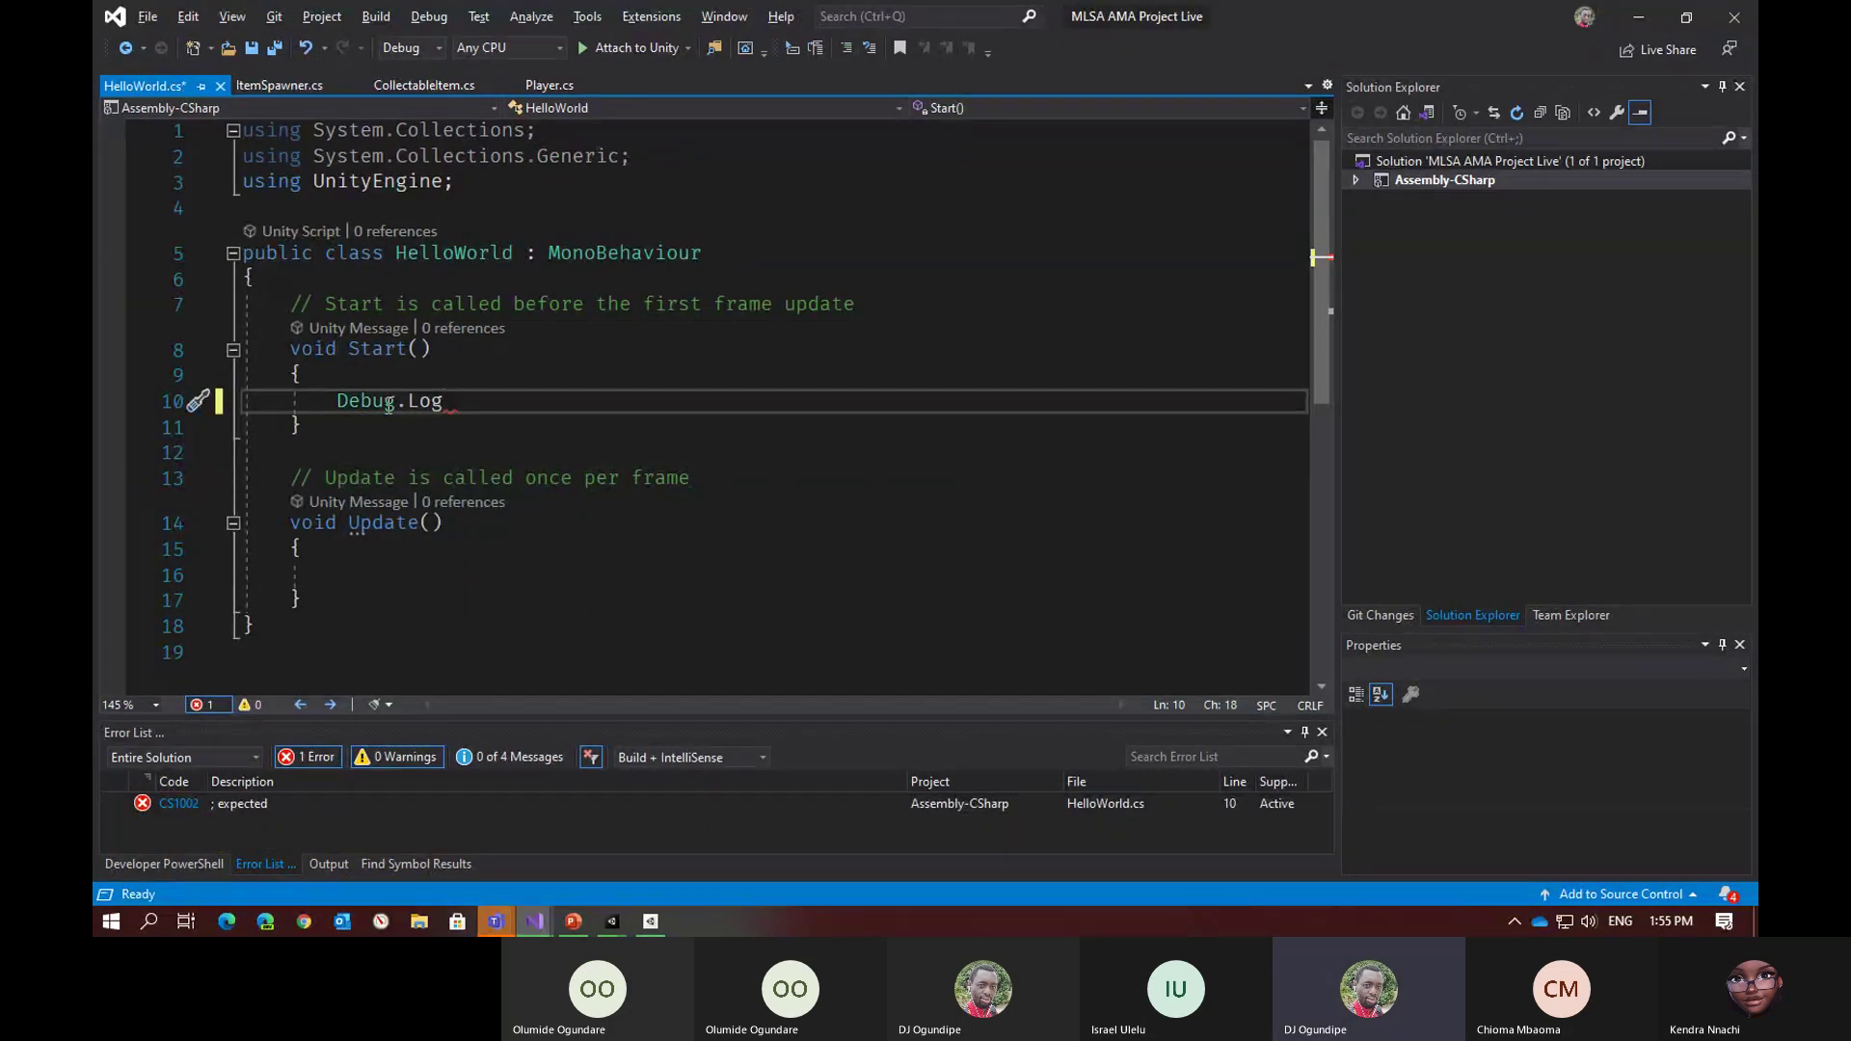
text(()
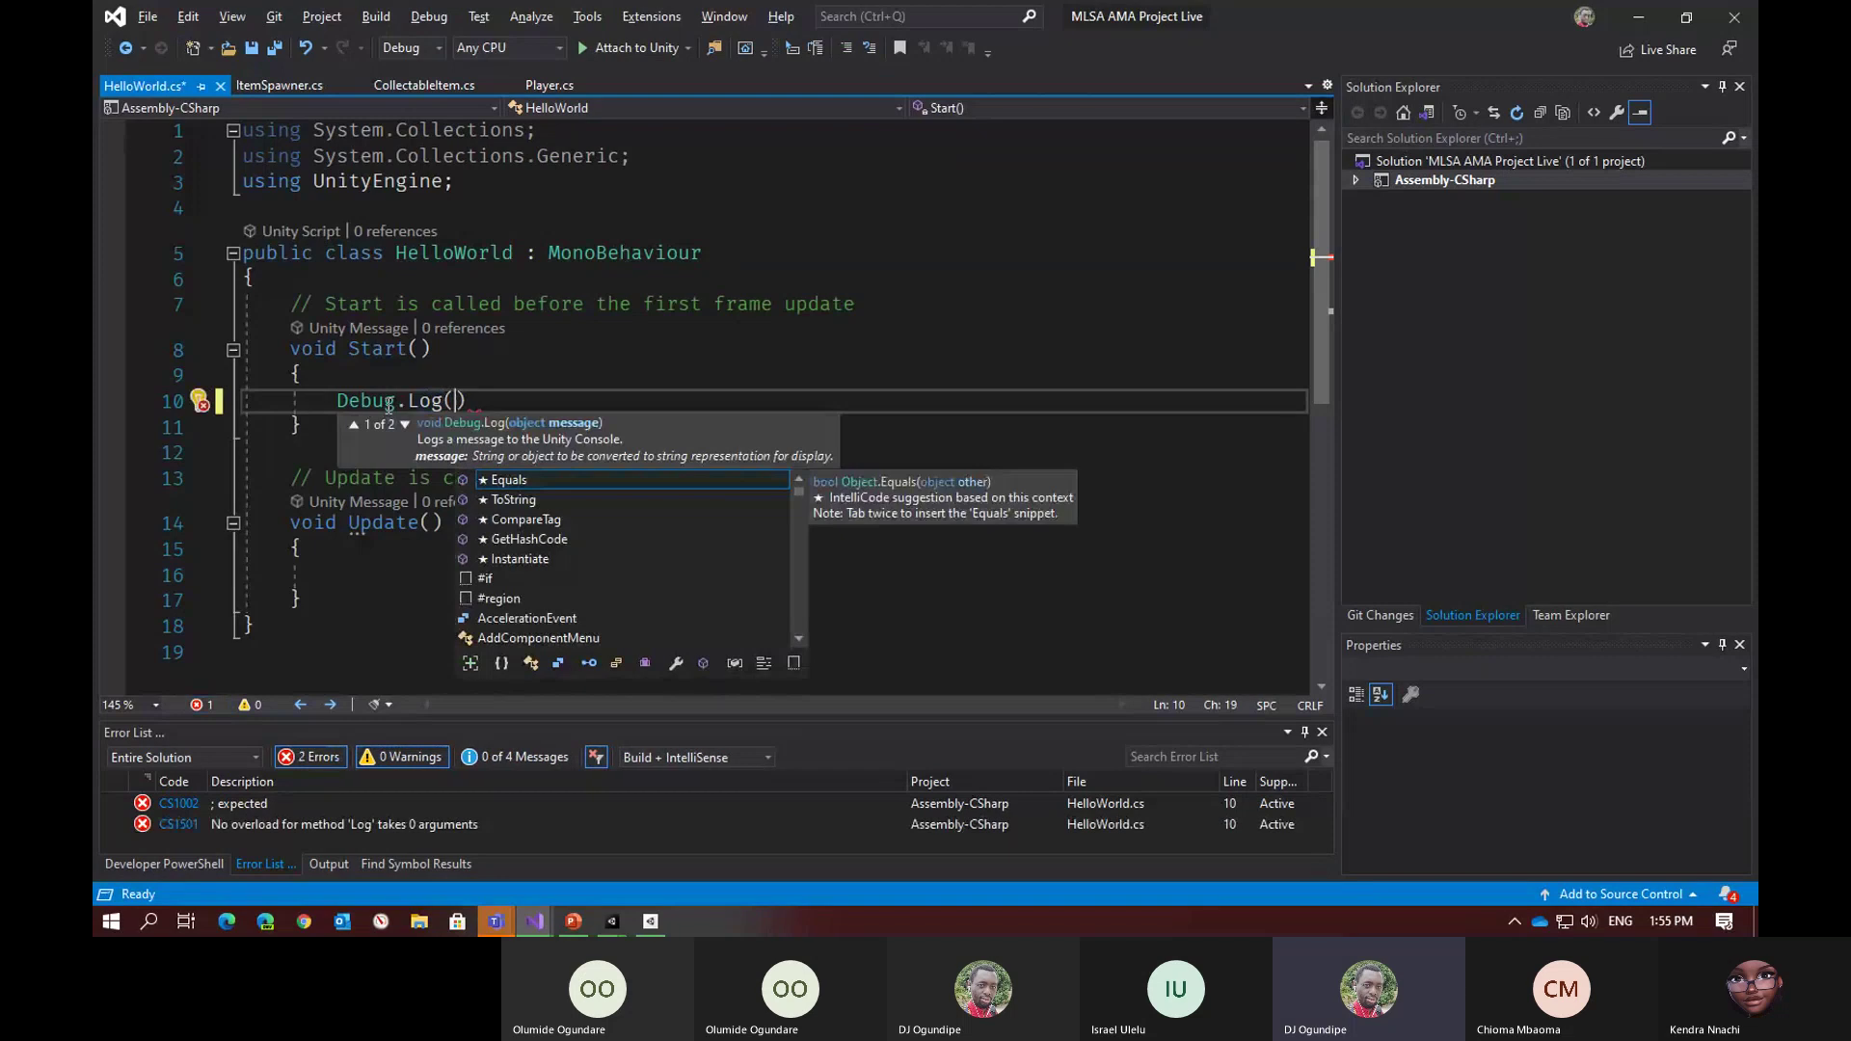
key(Escape)
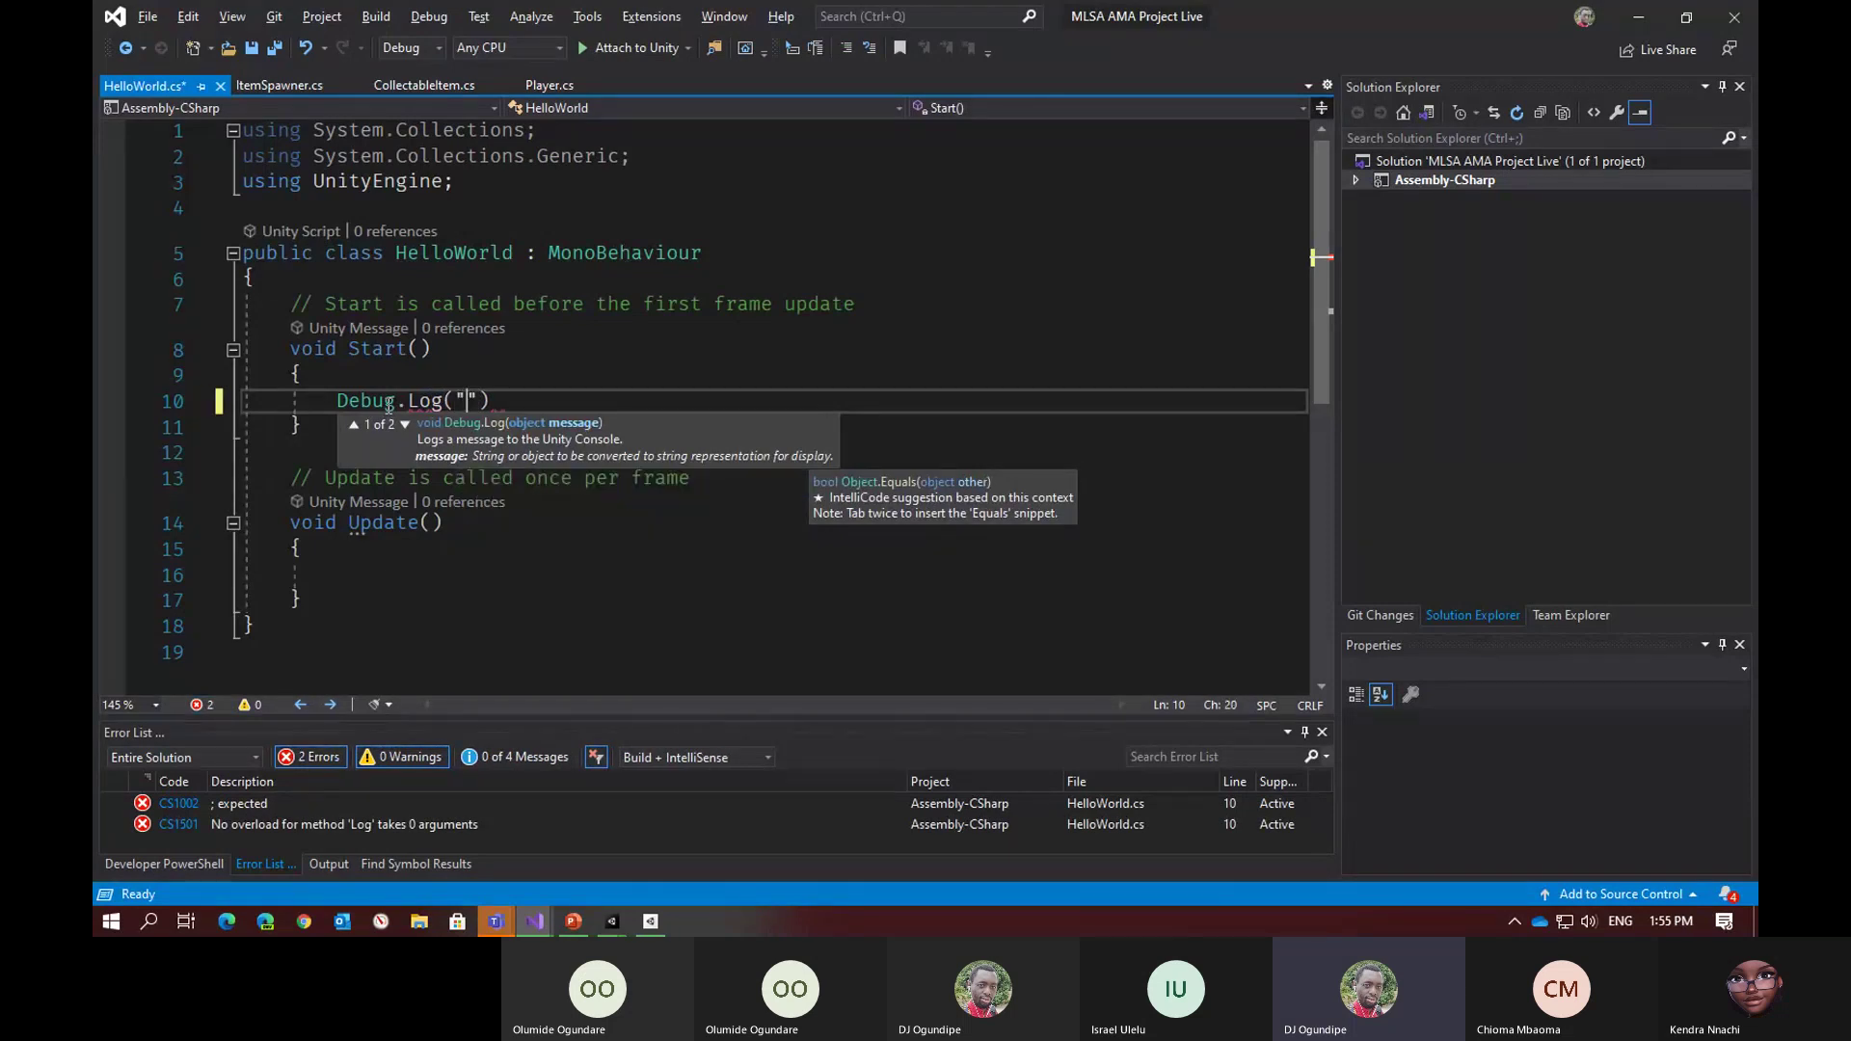
text("He)
text(llo World)
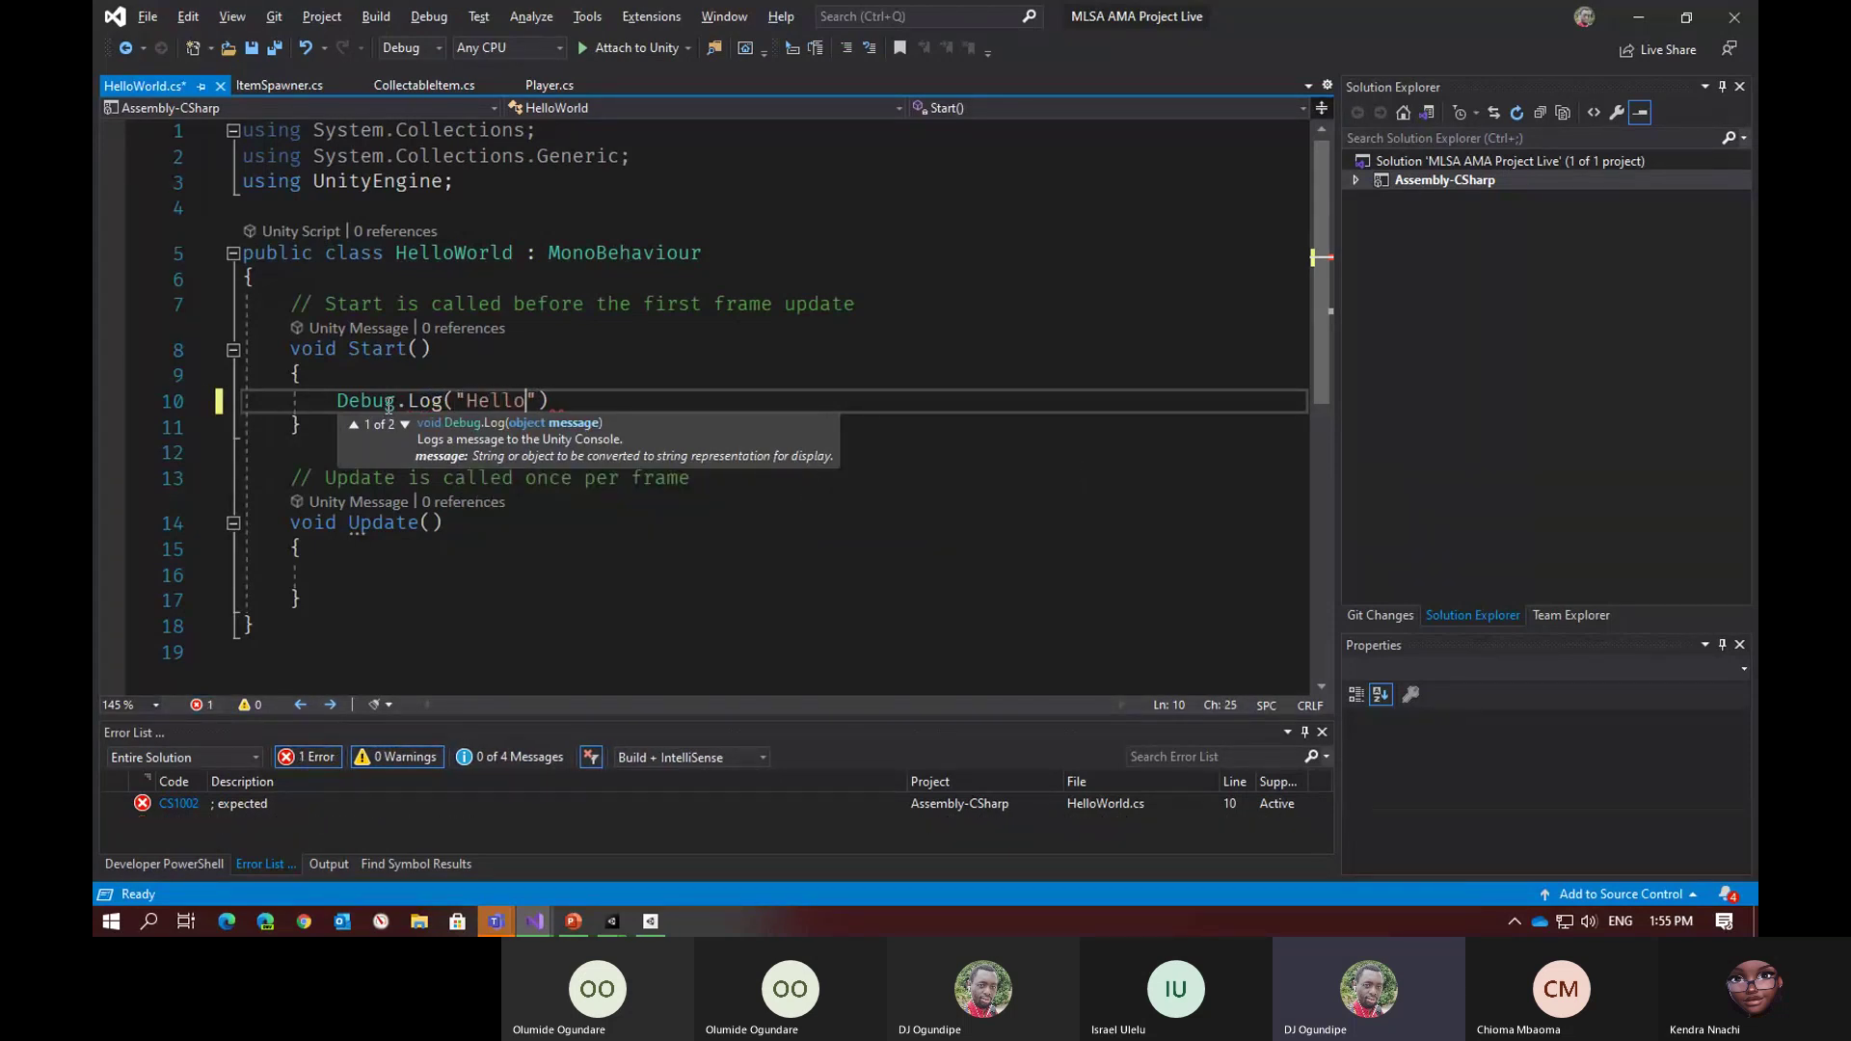
text(");)
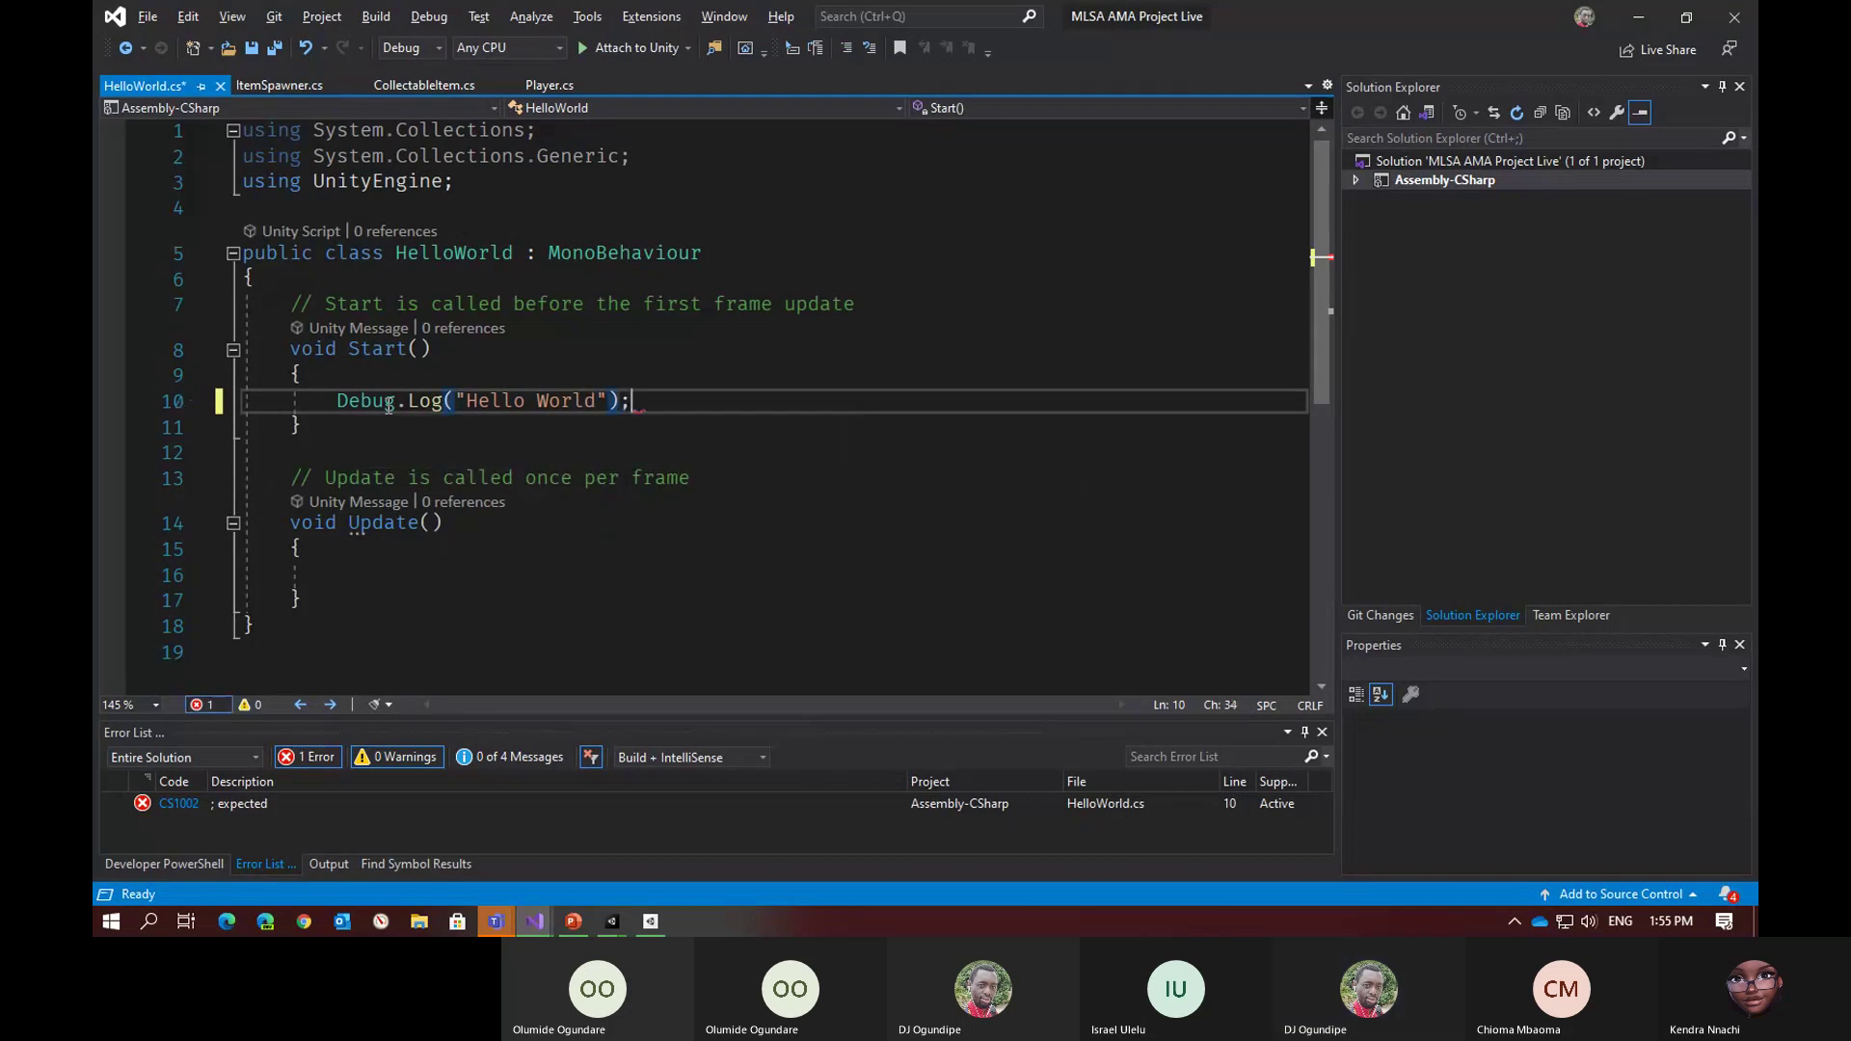
key(ctrl+s)
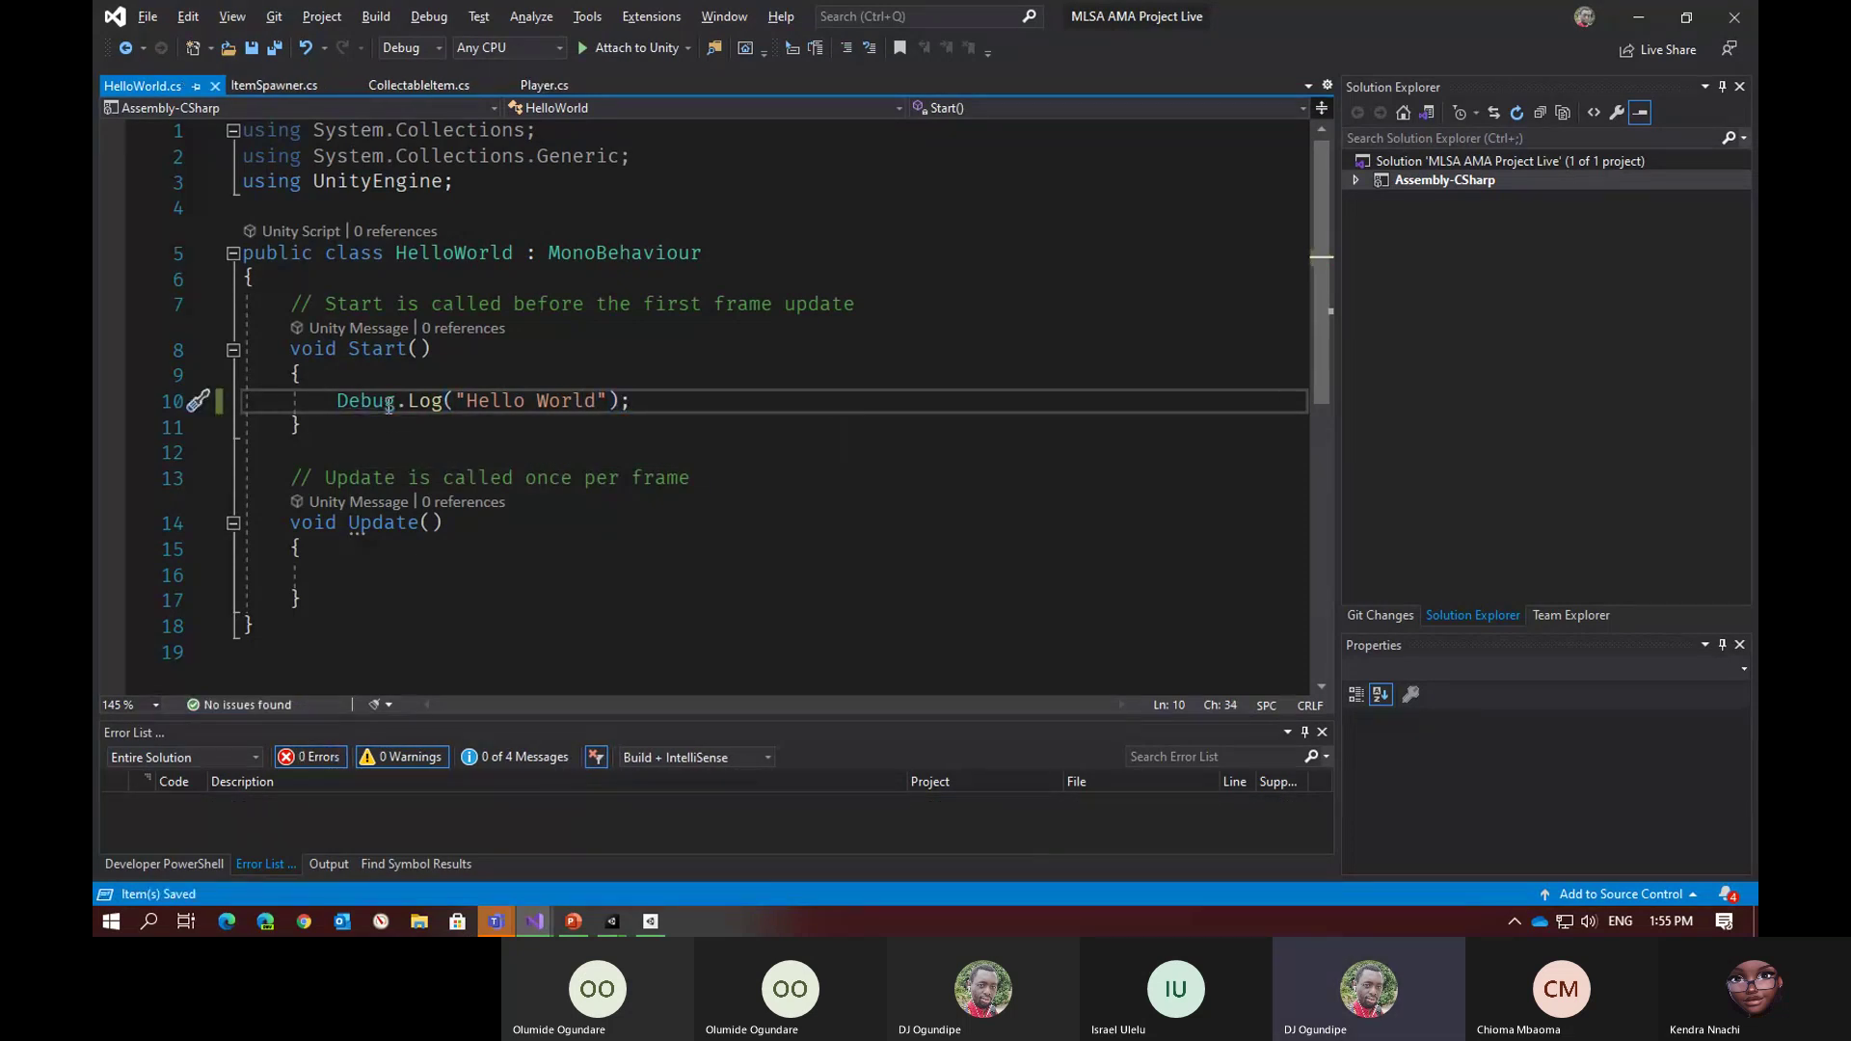
Switch to Unity and create an empty game object named Hello World in SampleScene
key(alt+Tab)
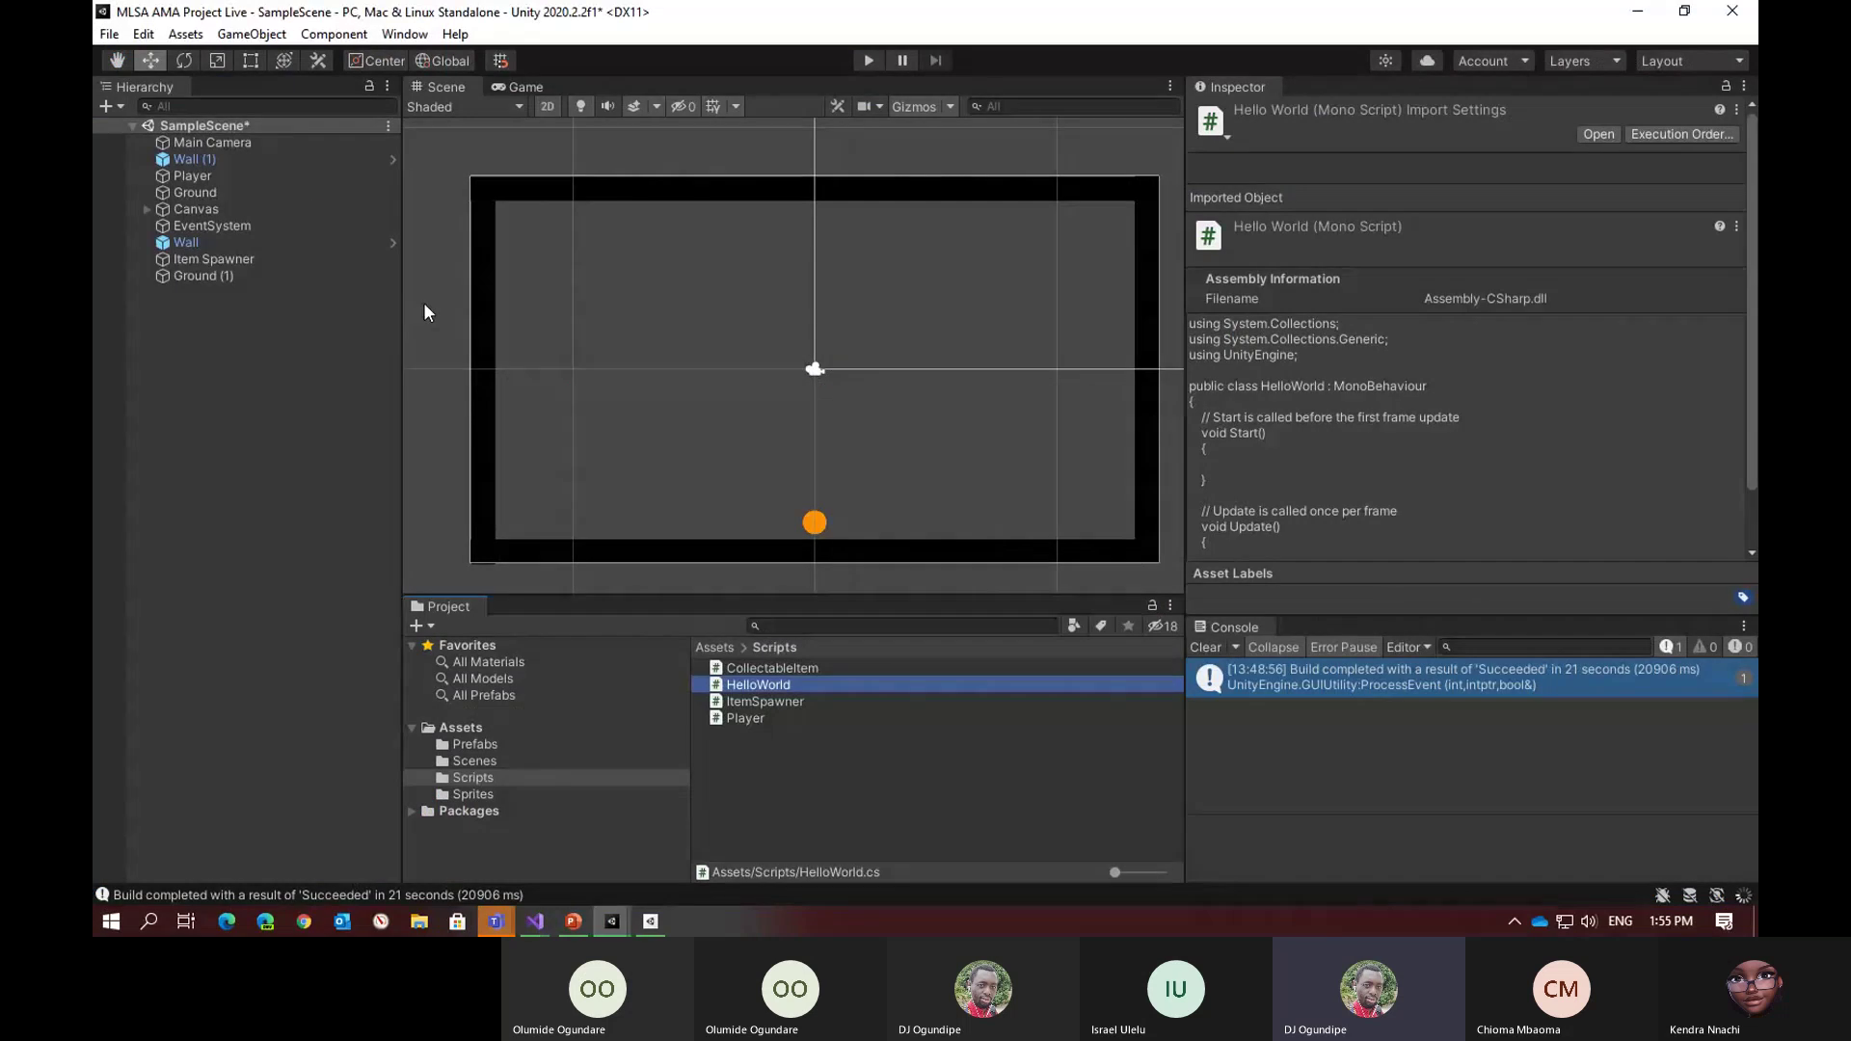
right_click(221, 354)
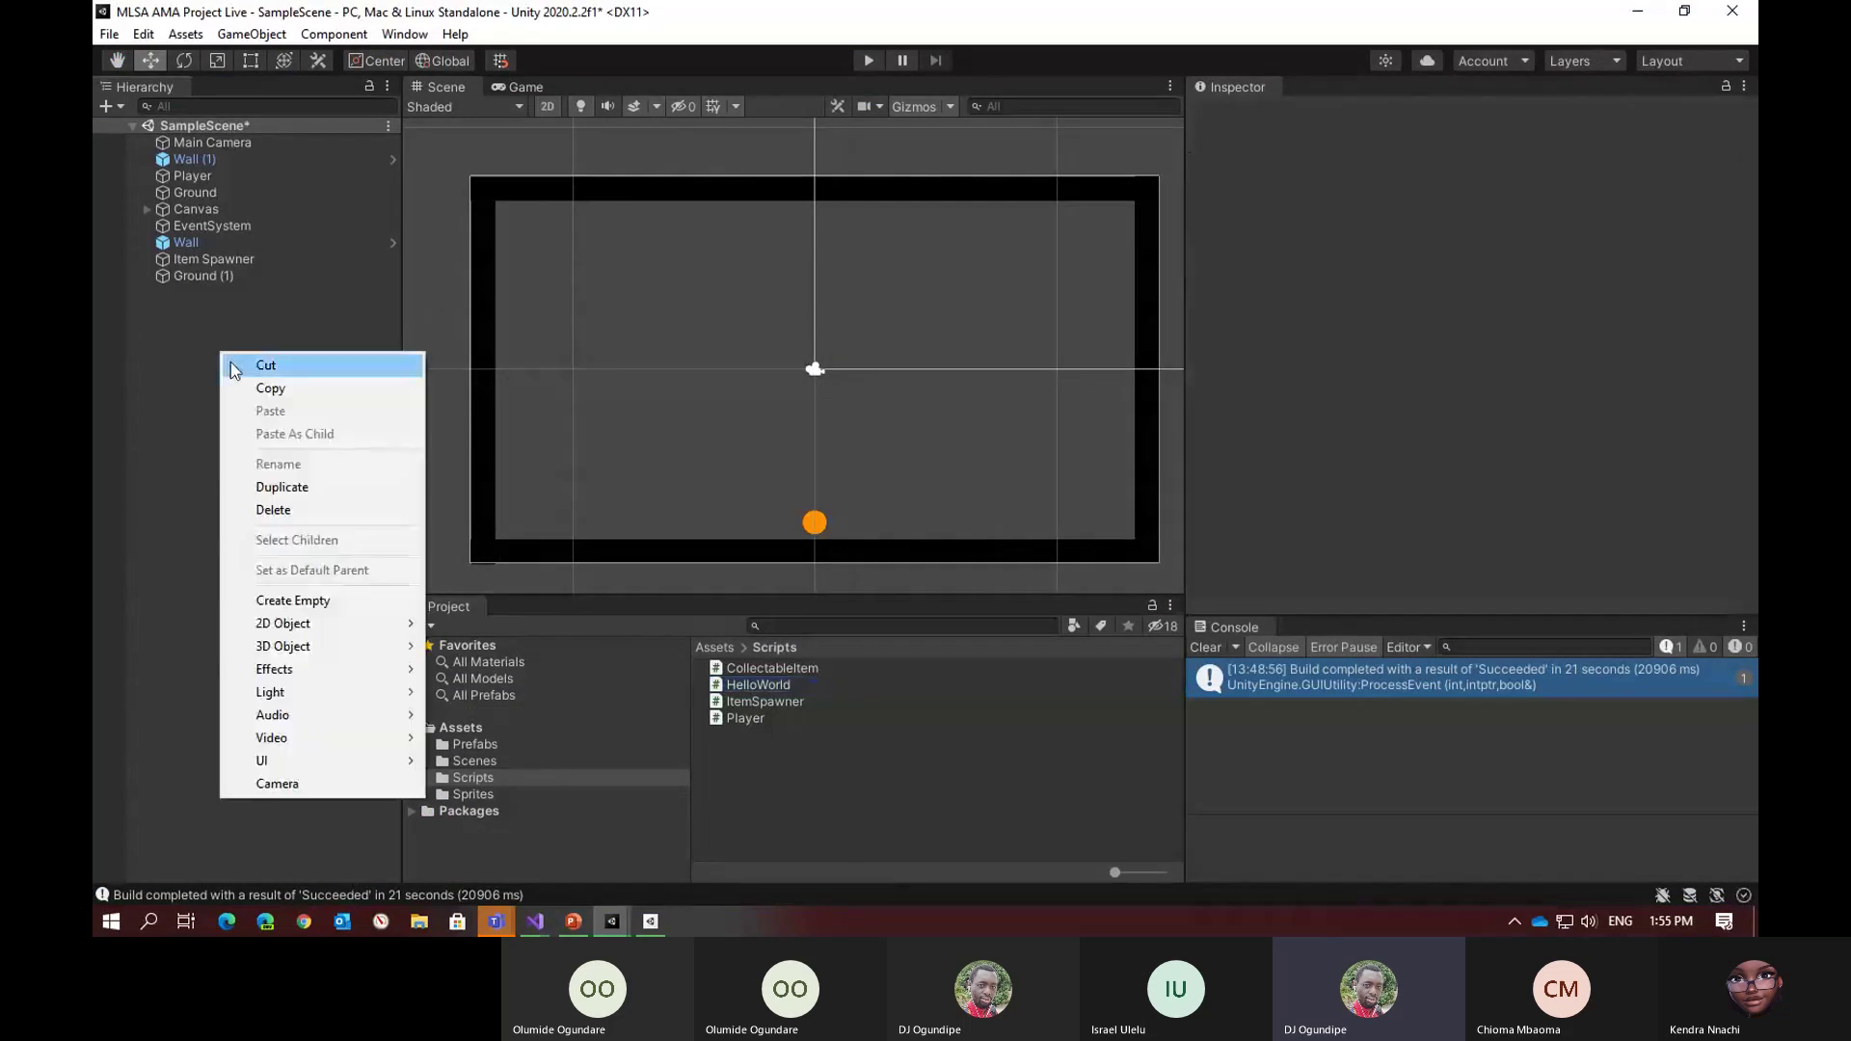
click(292, 600)
click(1368, 115)
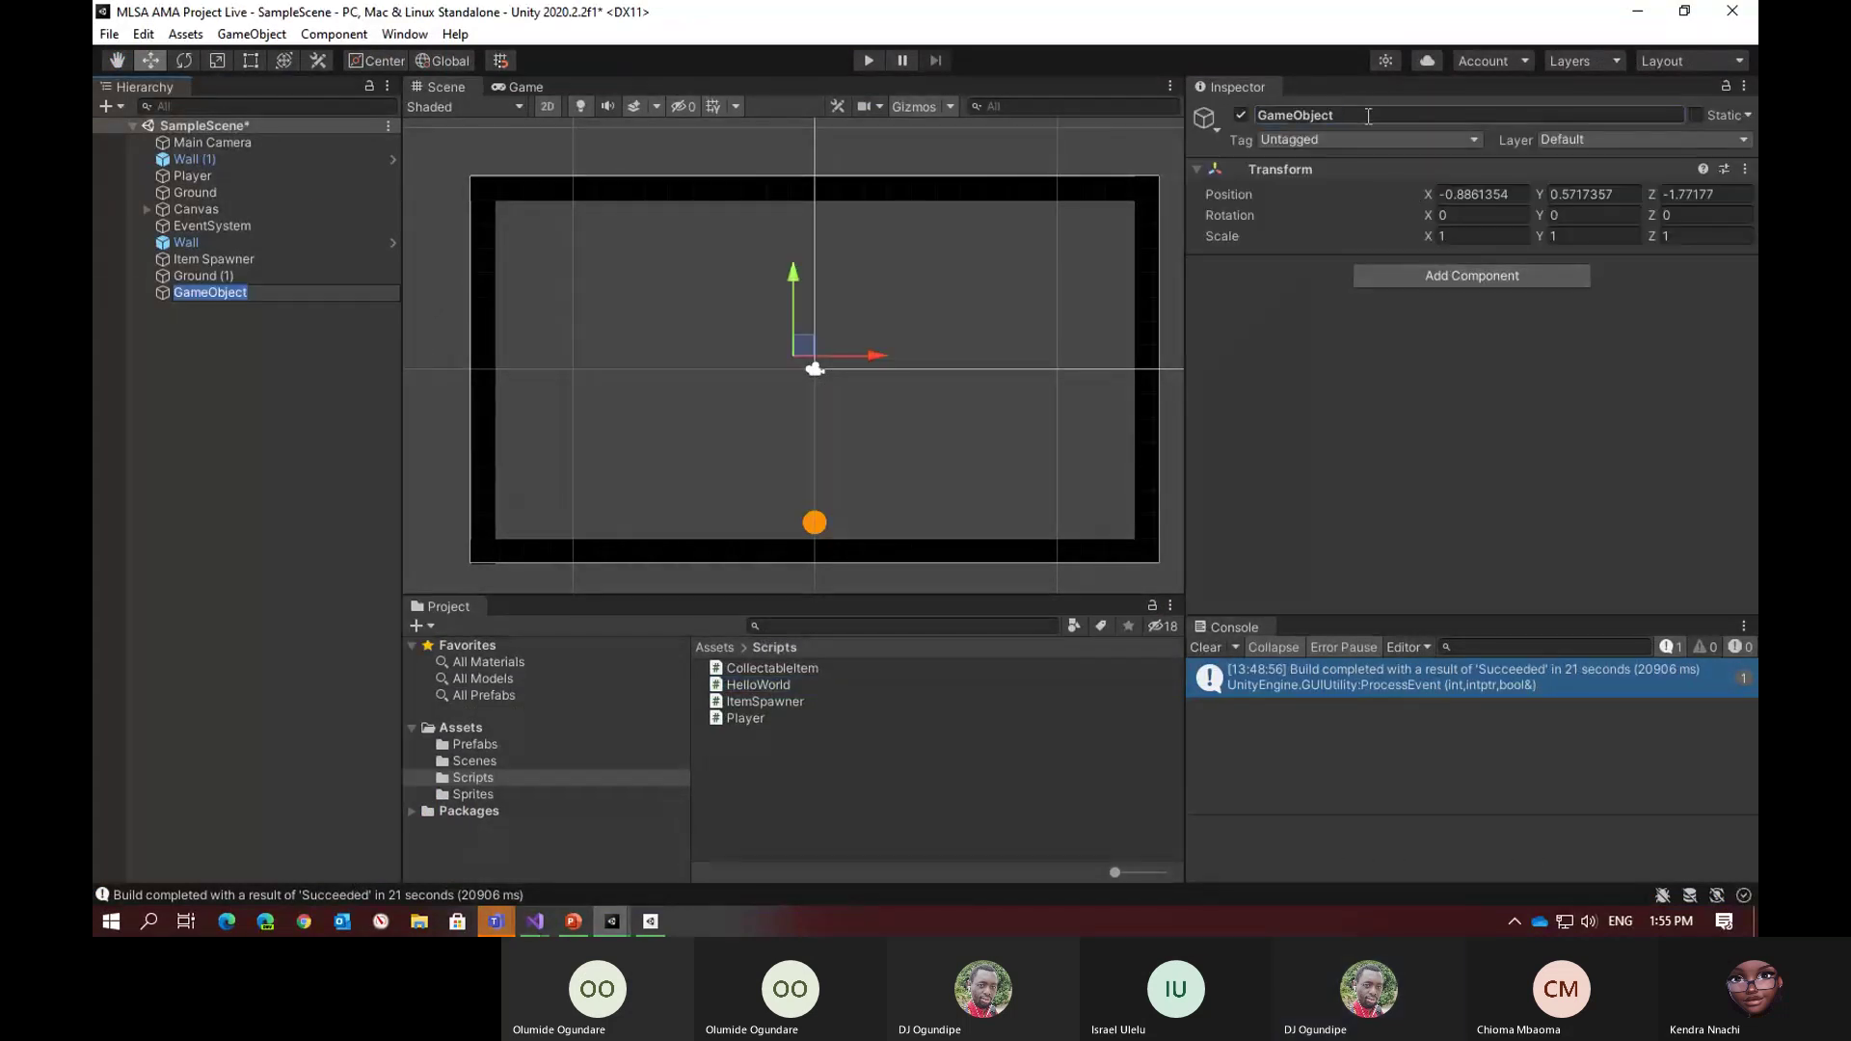
text(Hello World)
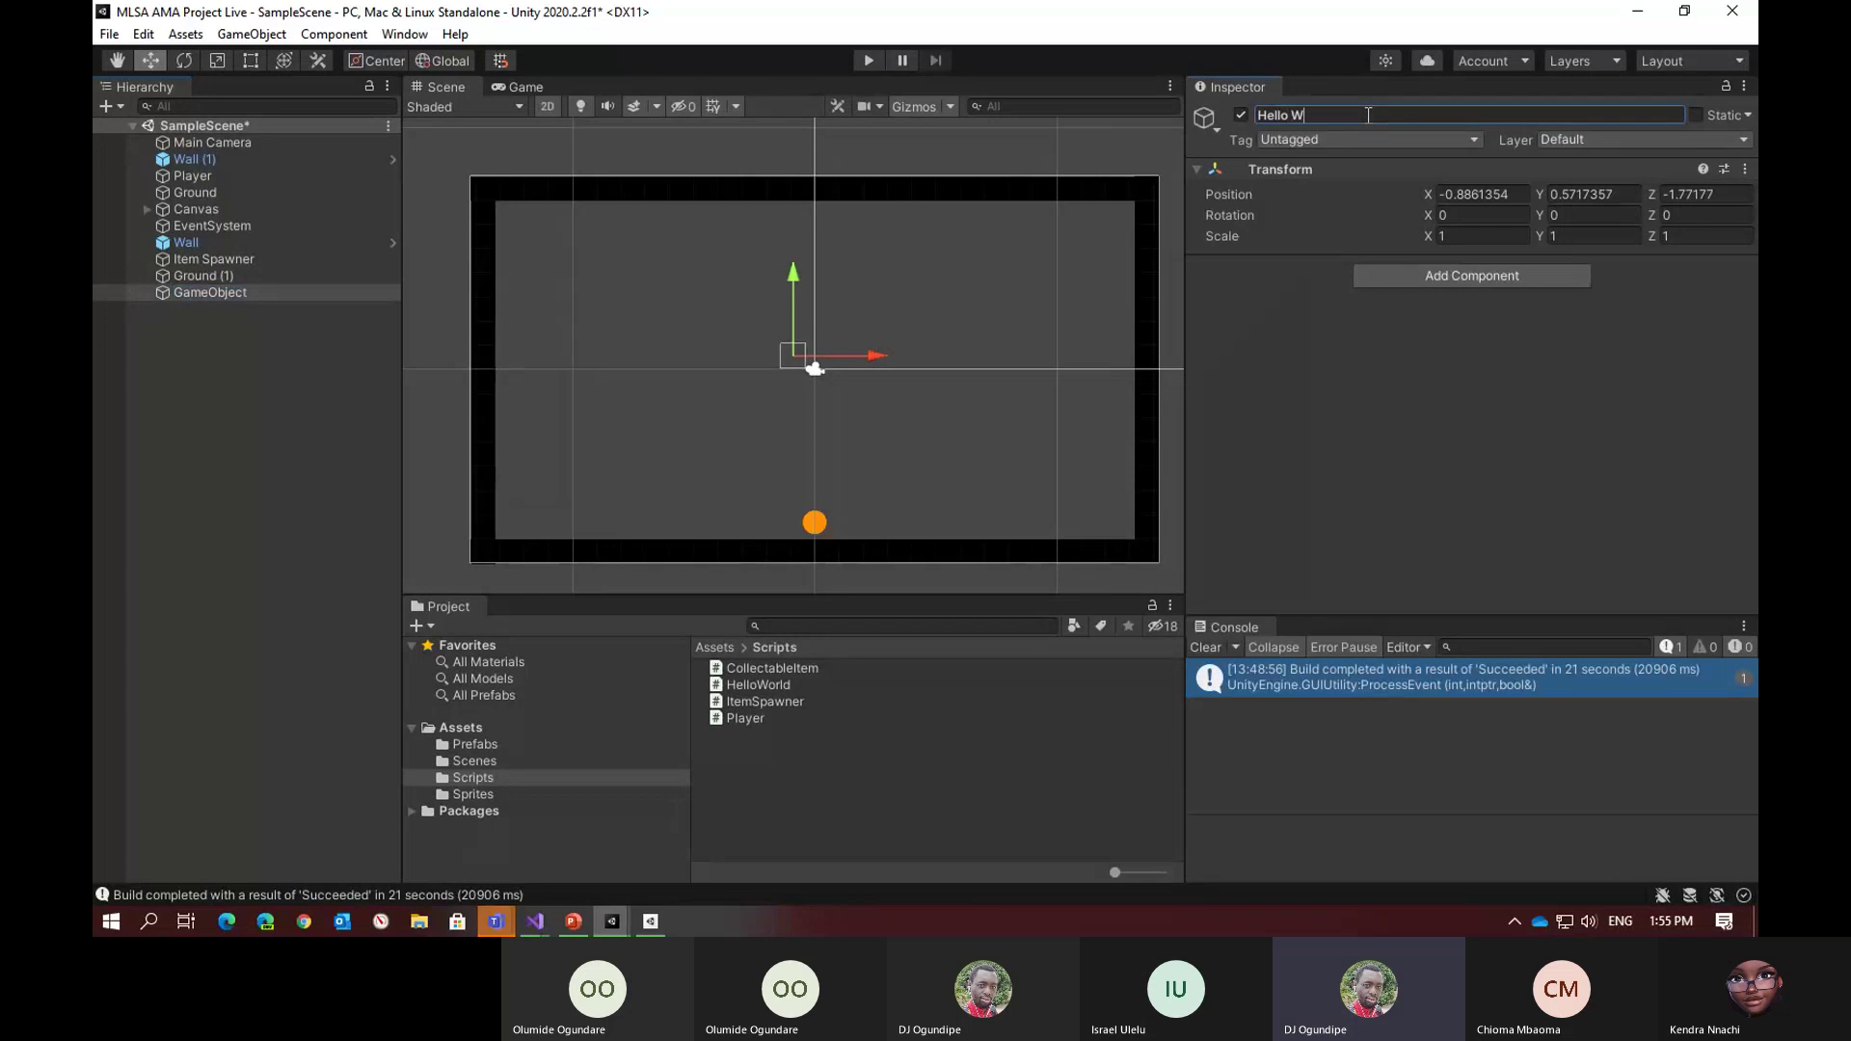
key(Return)
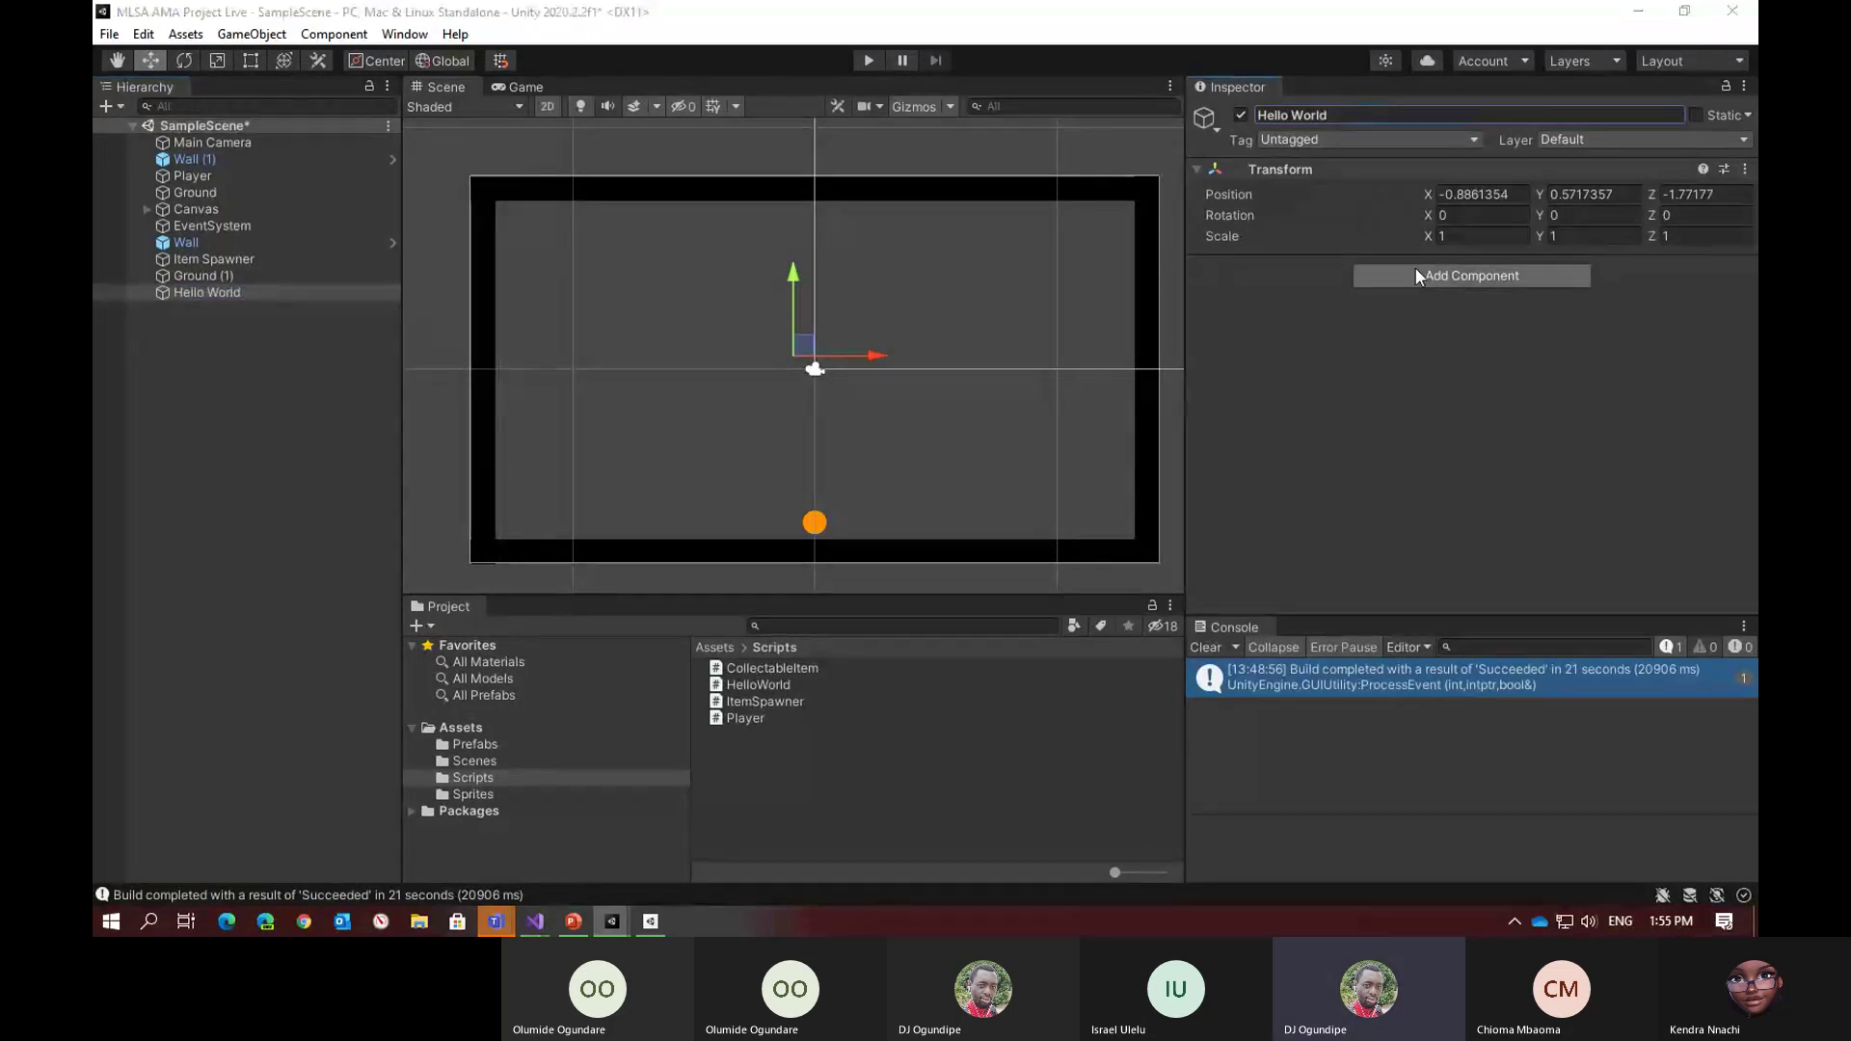
Attach the Hello World script to the Hello World object as a component
click(1416, 272)
text(hel)
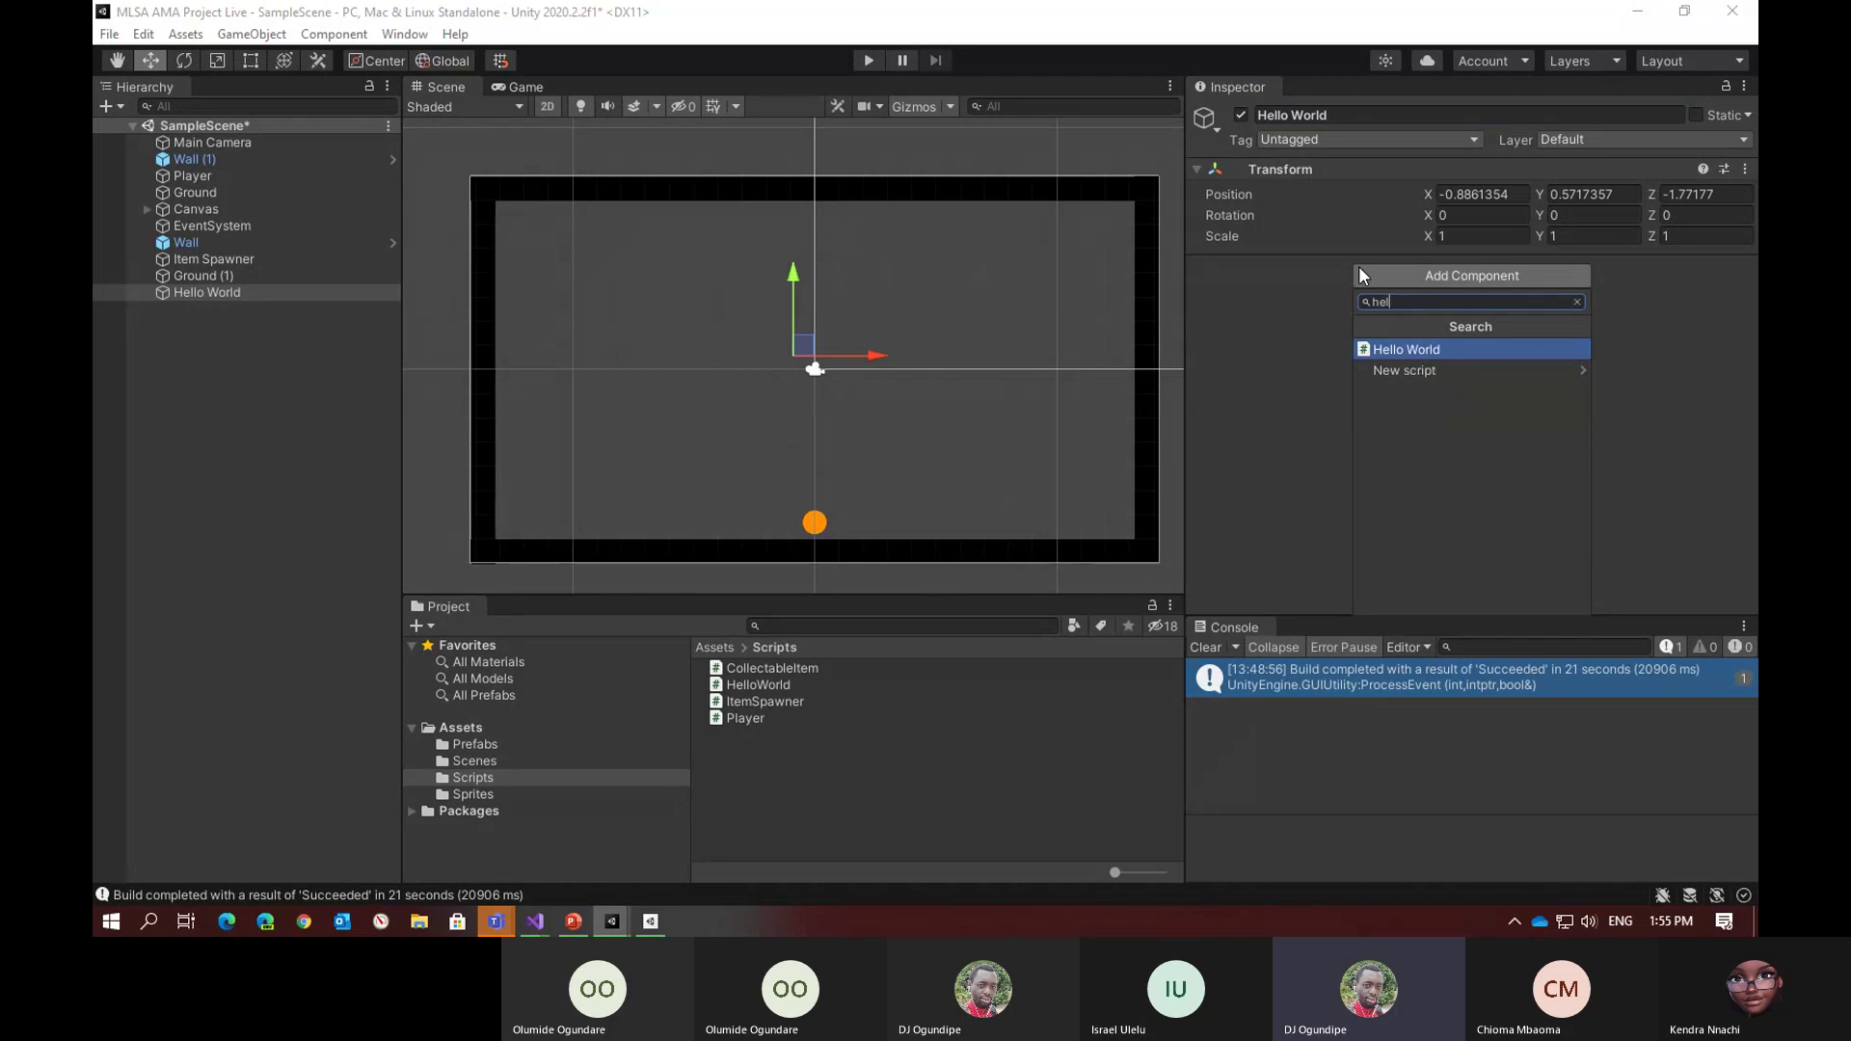
text(l)
key(Return)
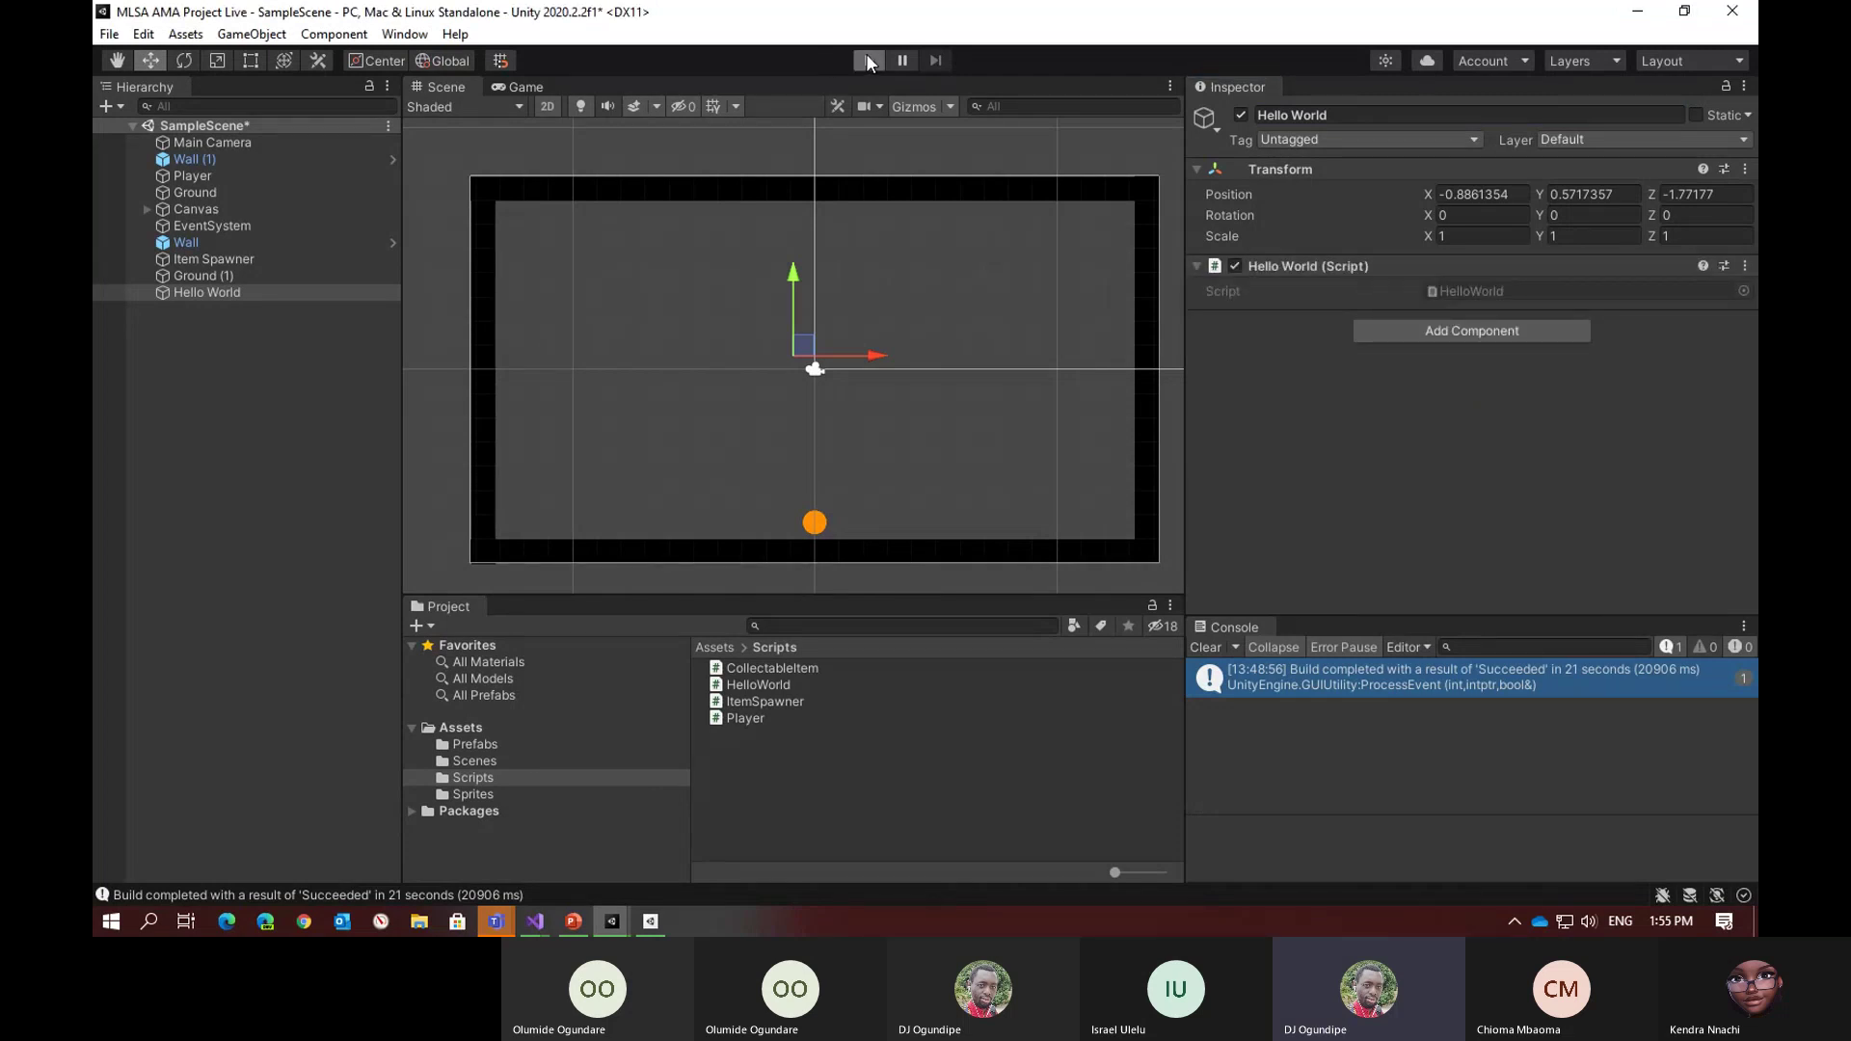
Run and stop the game, trace the logged console message to its source line in Visual Studio, and return to Unity
click(866, 58)
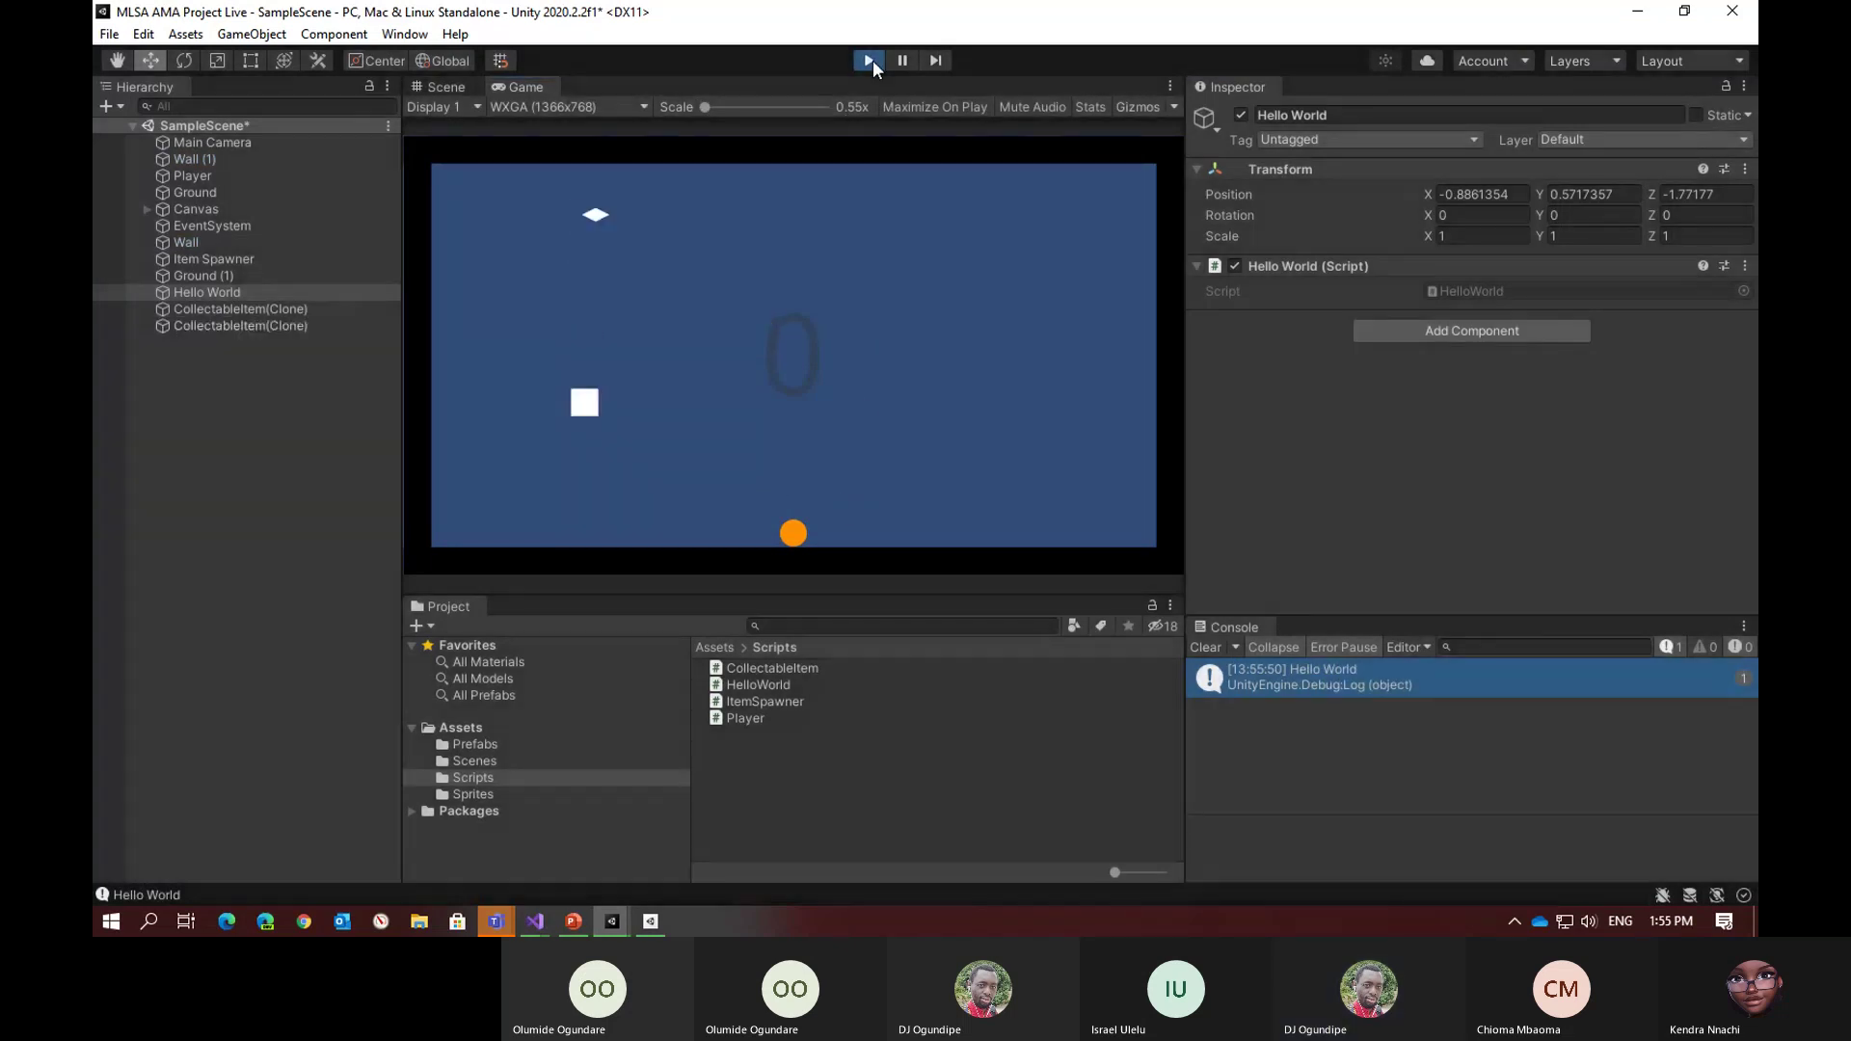
click(871, 60)
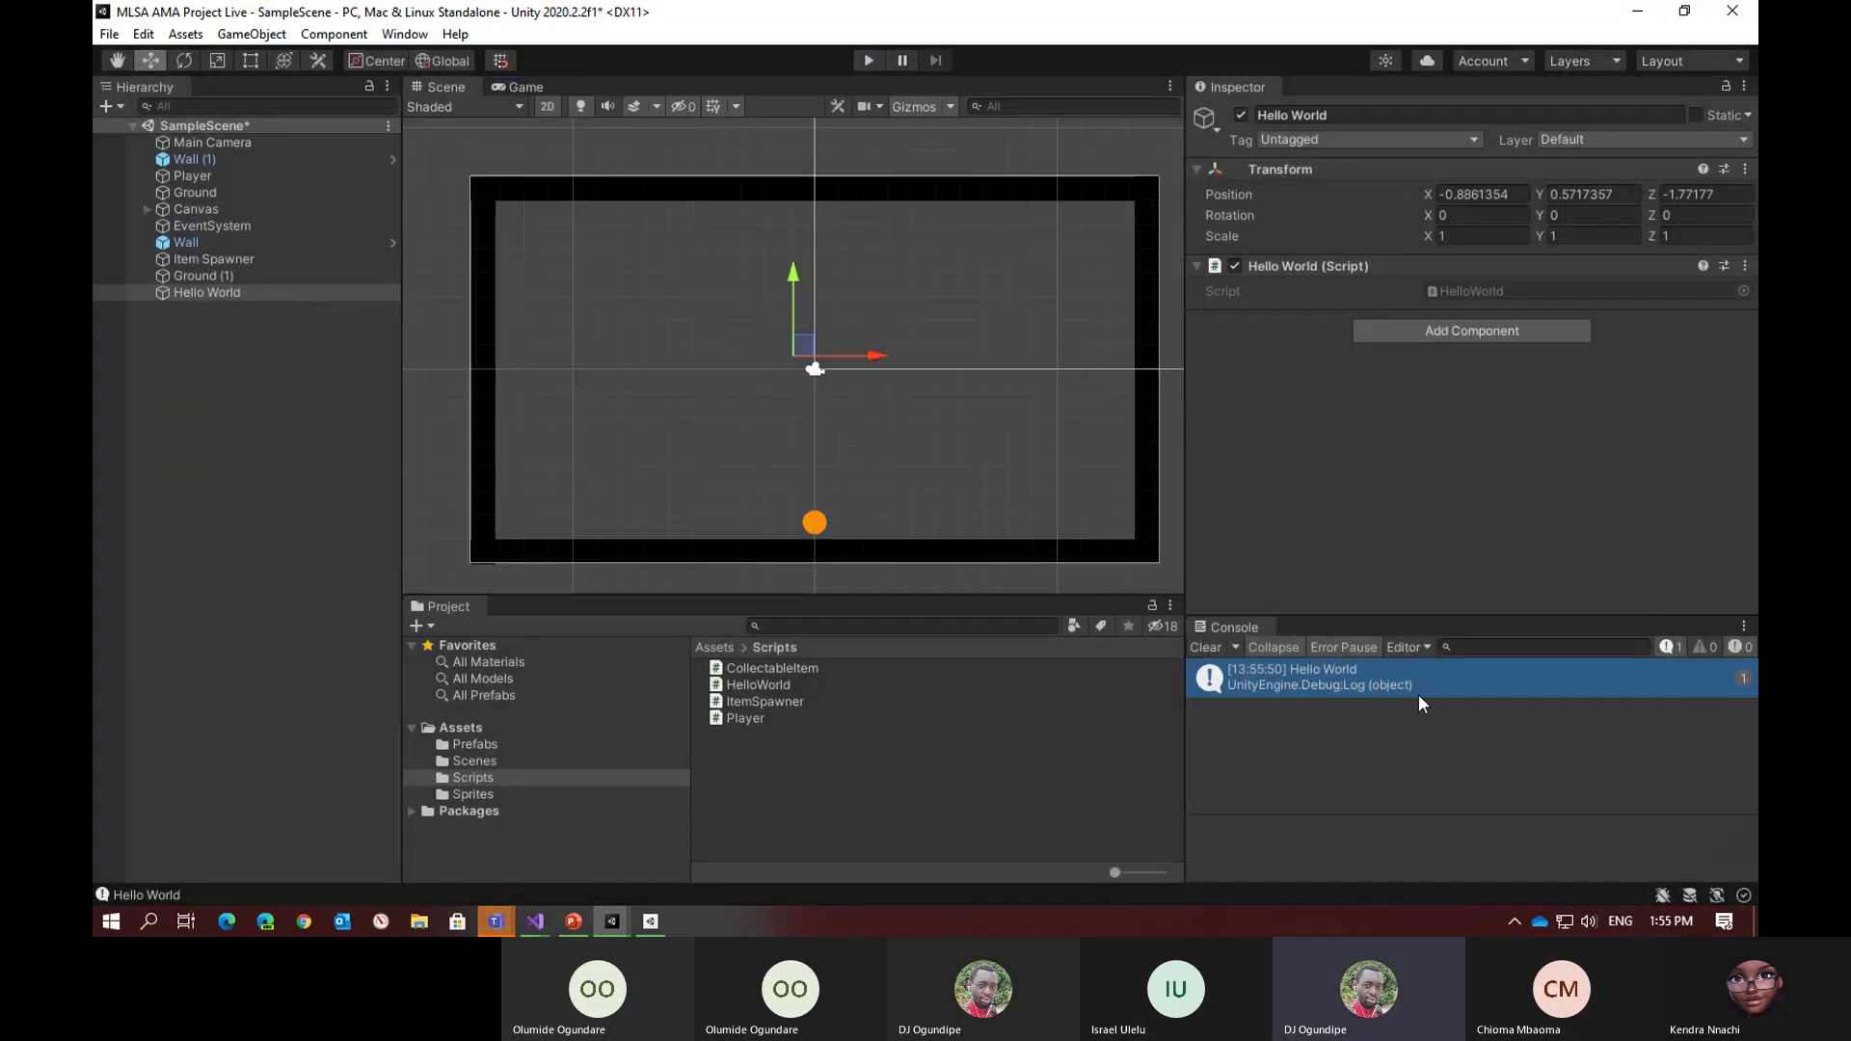
click(1382, 674)
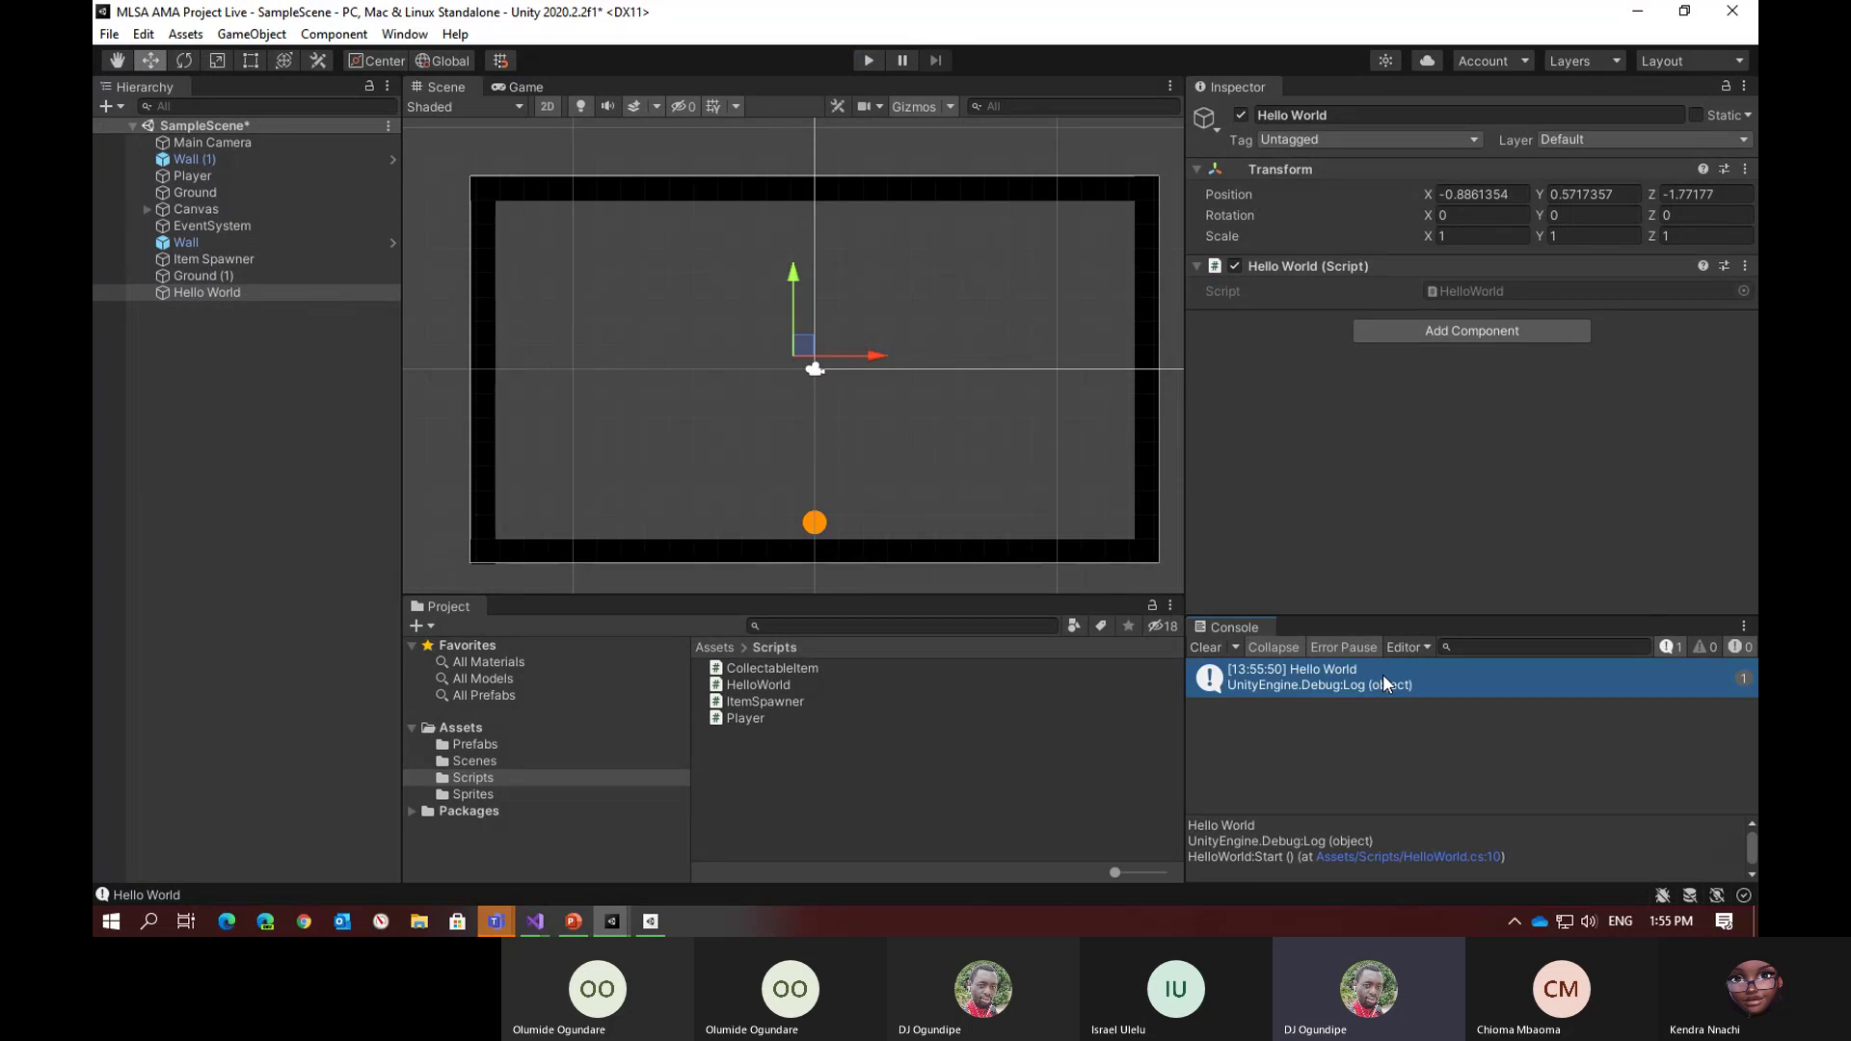
double_click(1382, 674)
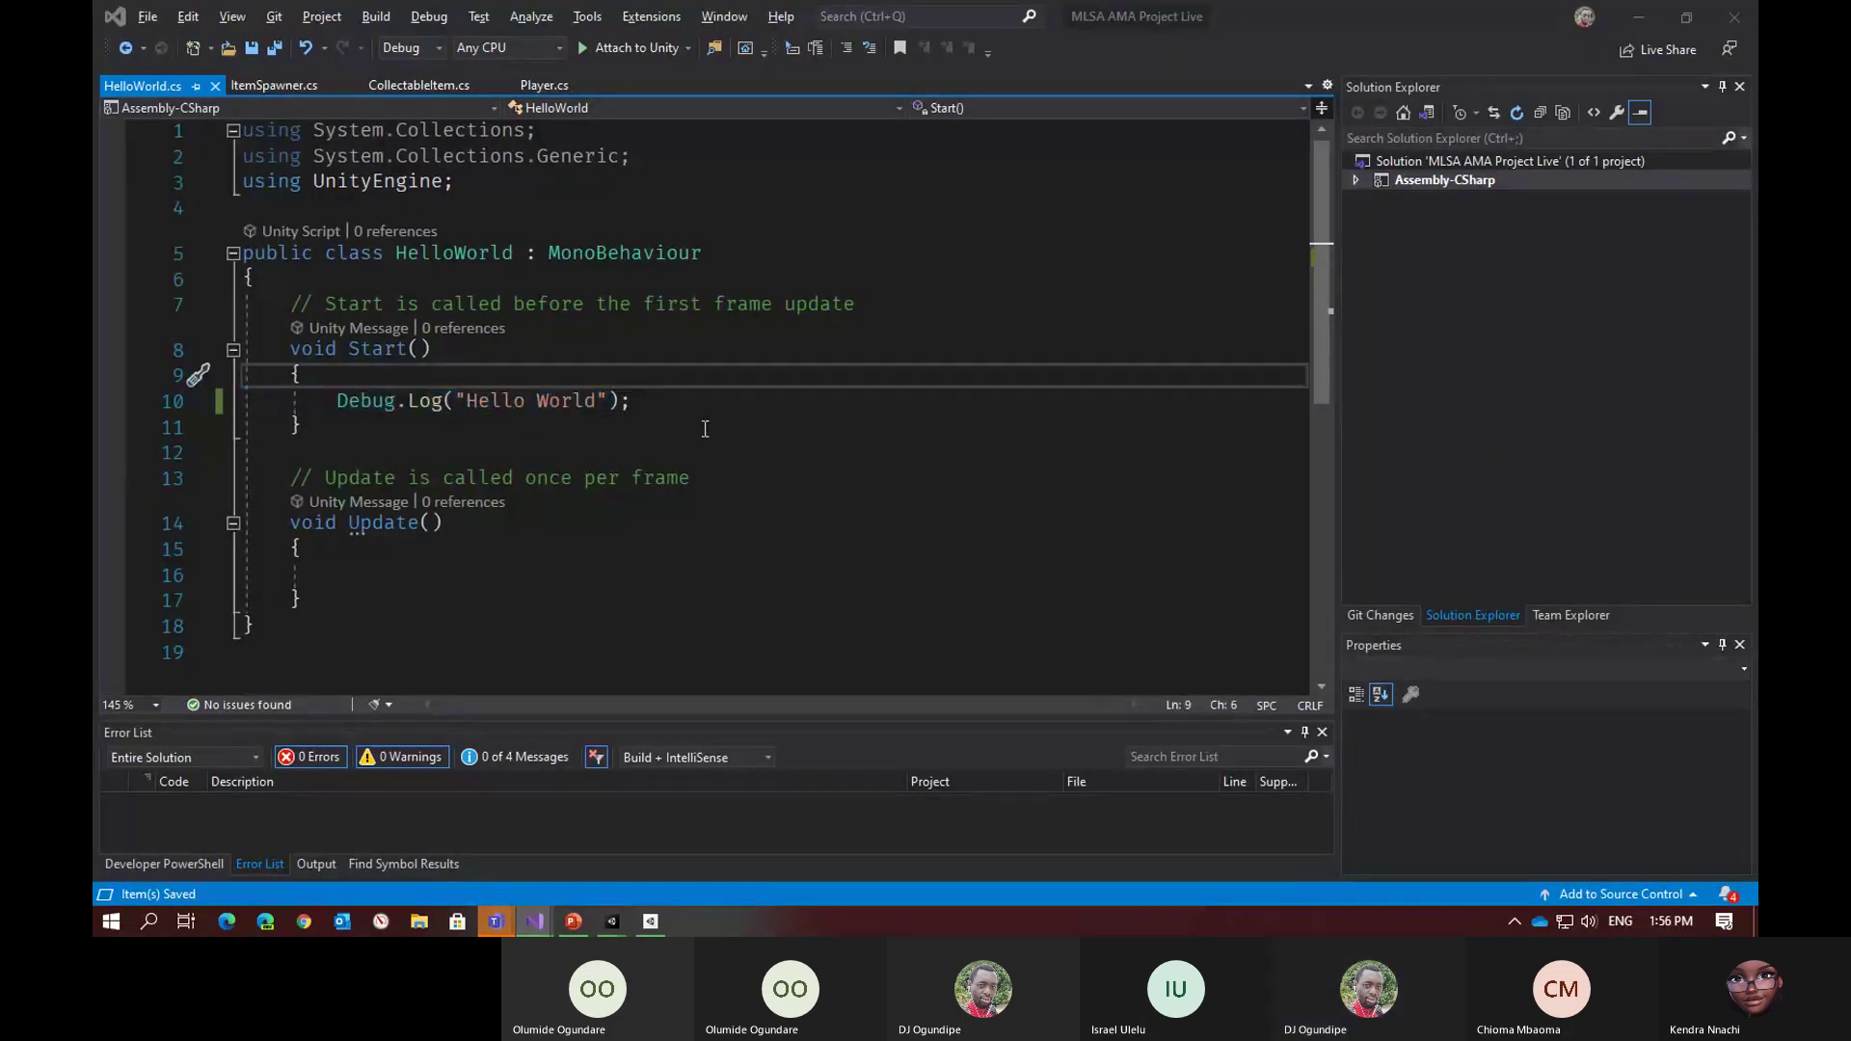
key(alt+Tab)
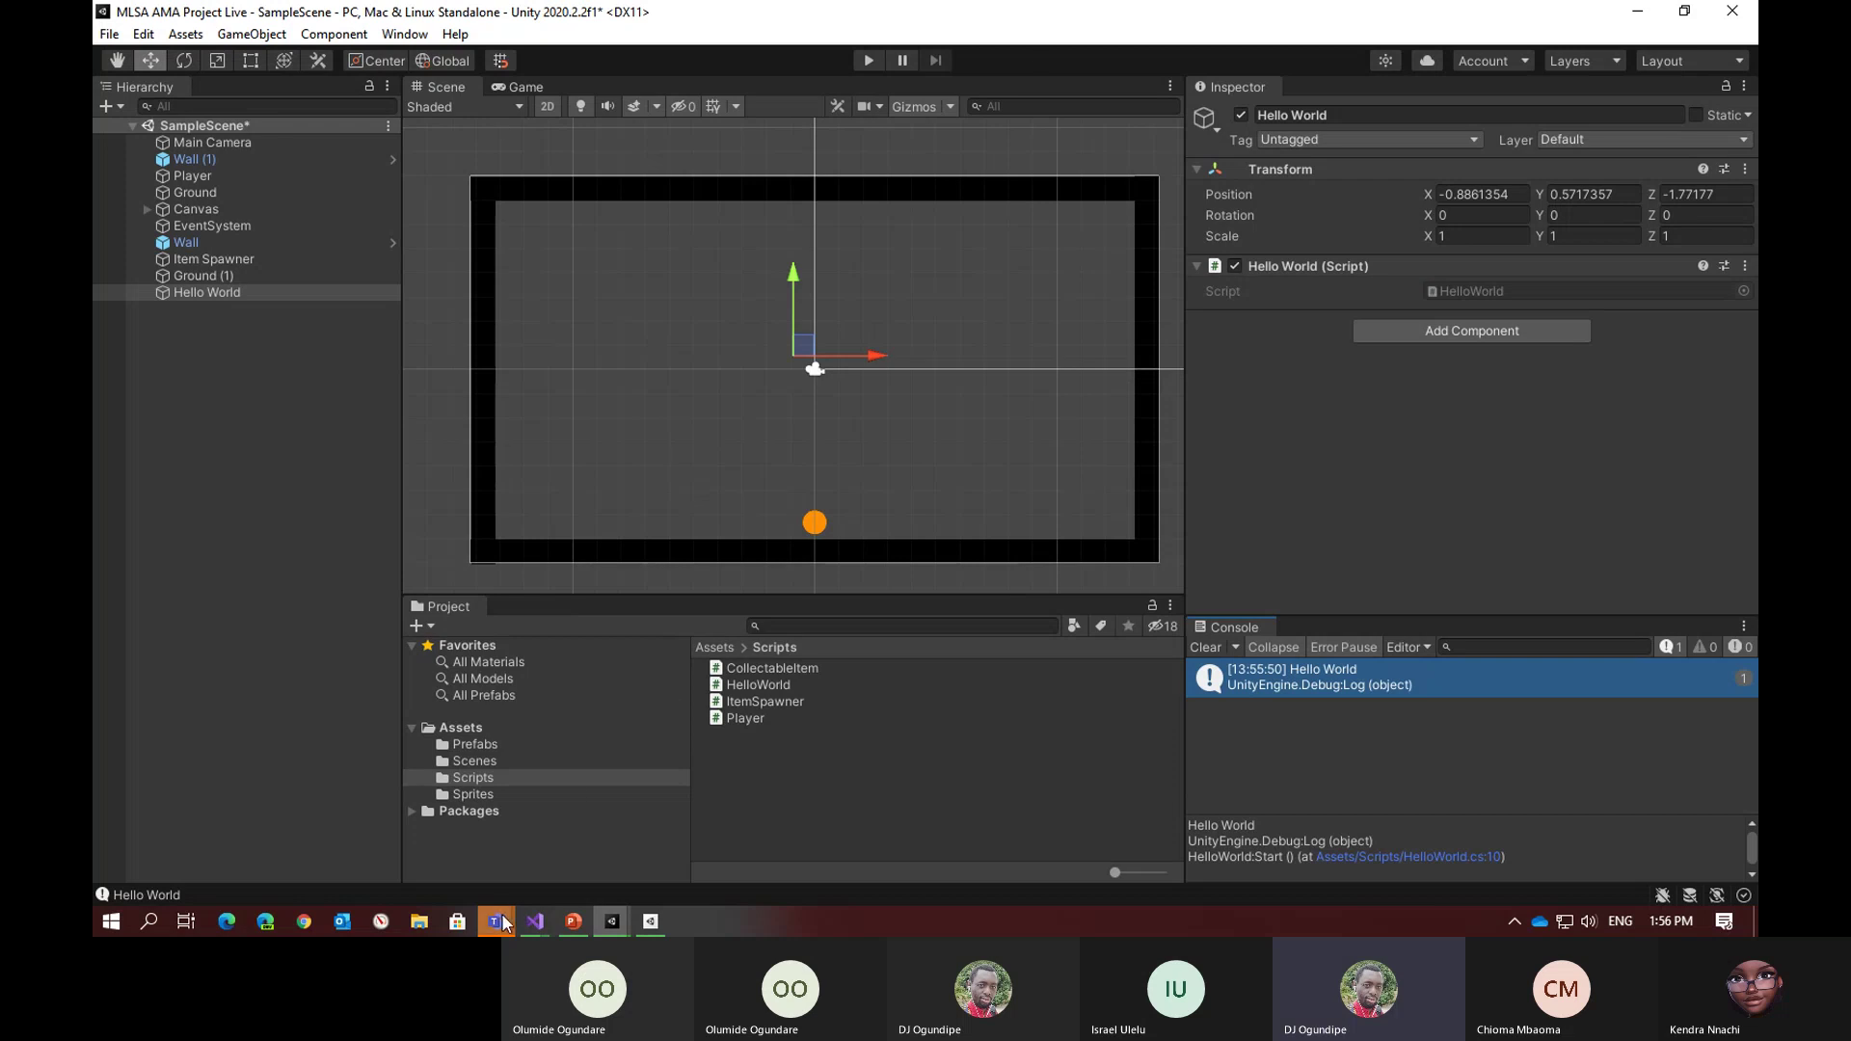
Switch to the Teams meeting window and stop sharing the screen
mouse_move(503, 921)
click(582, 816)
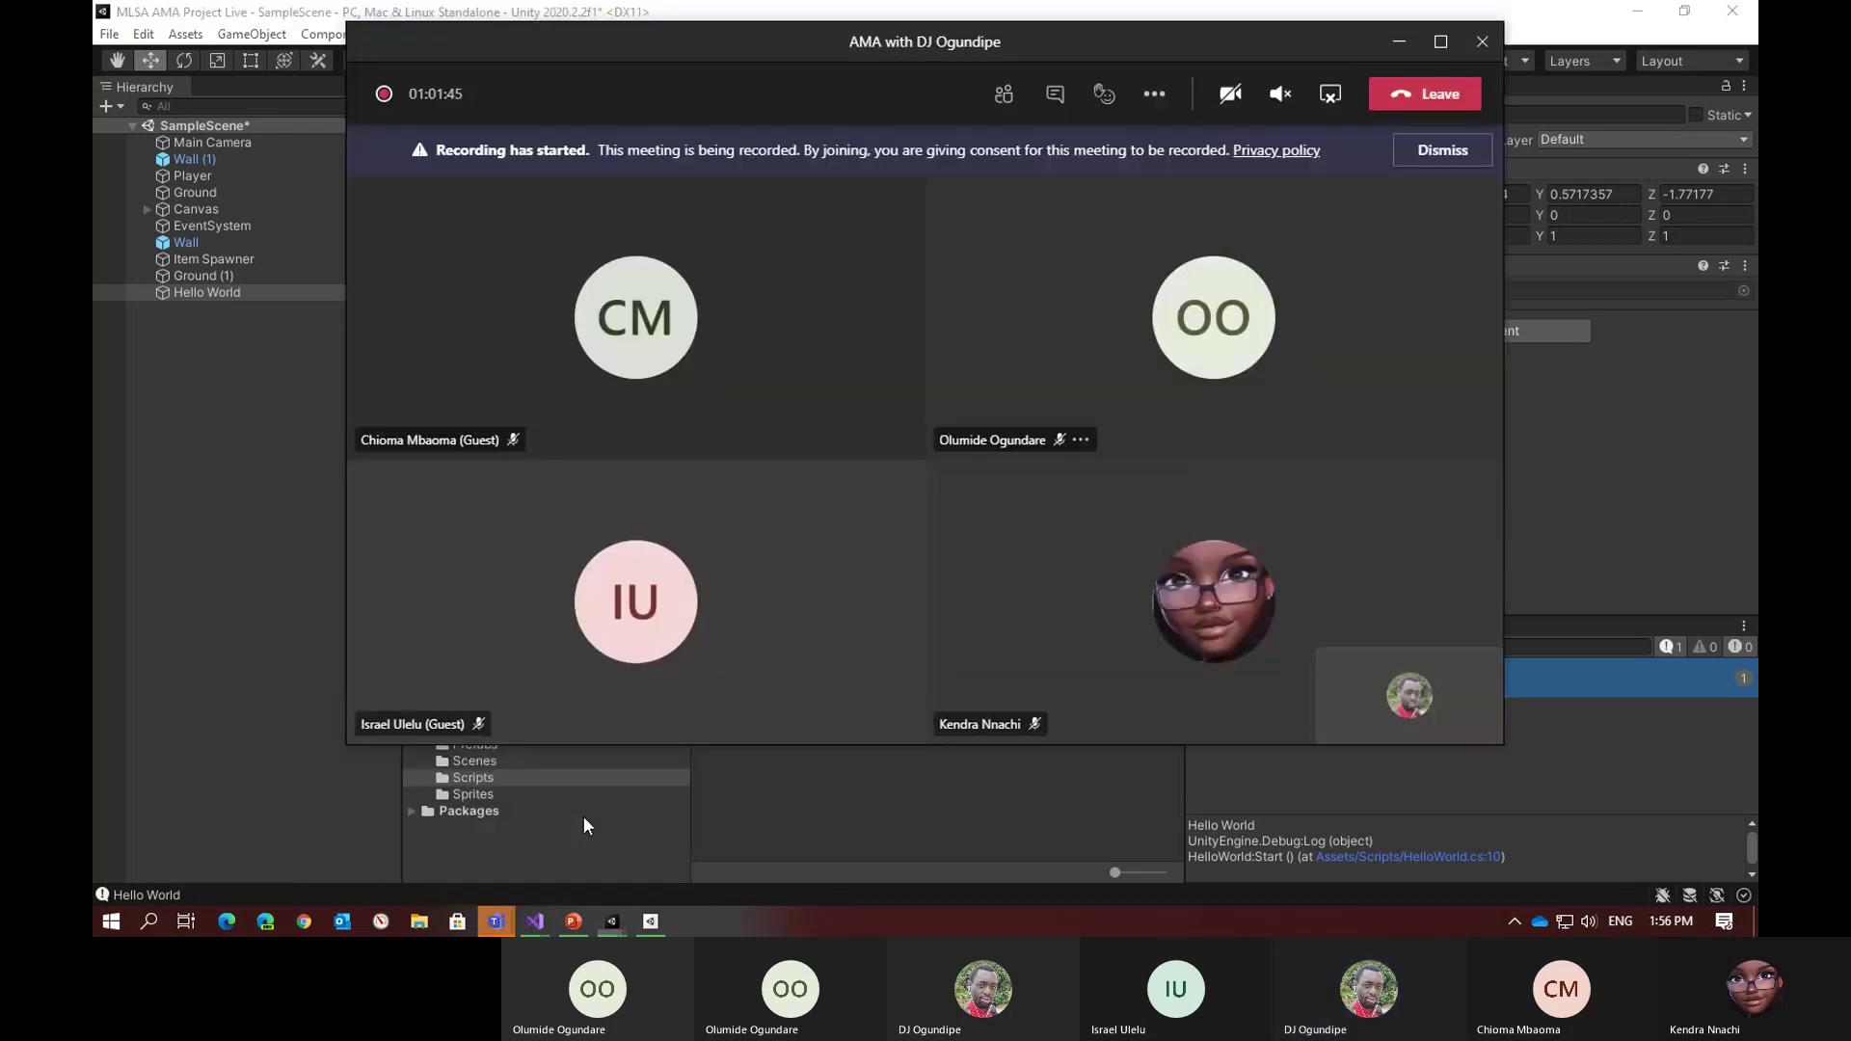
click(1330, 95)
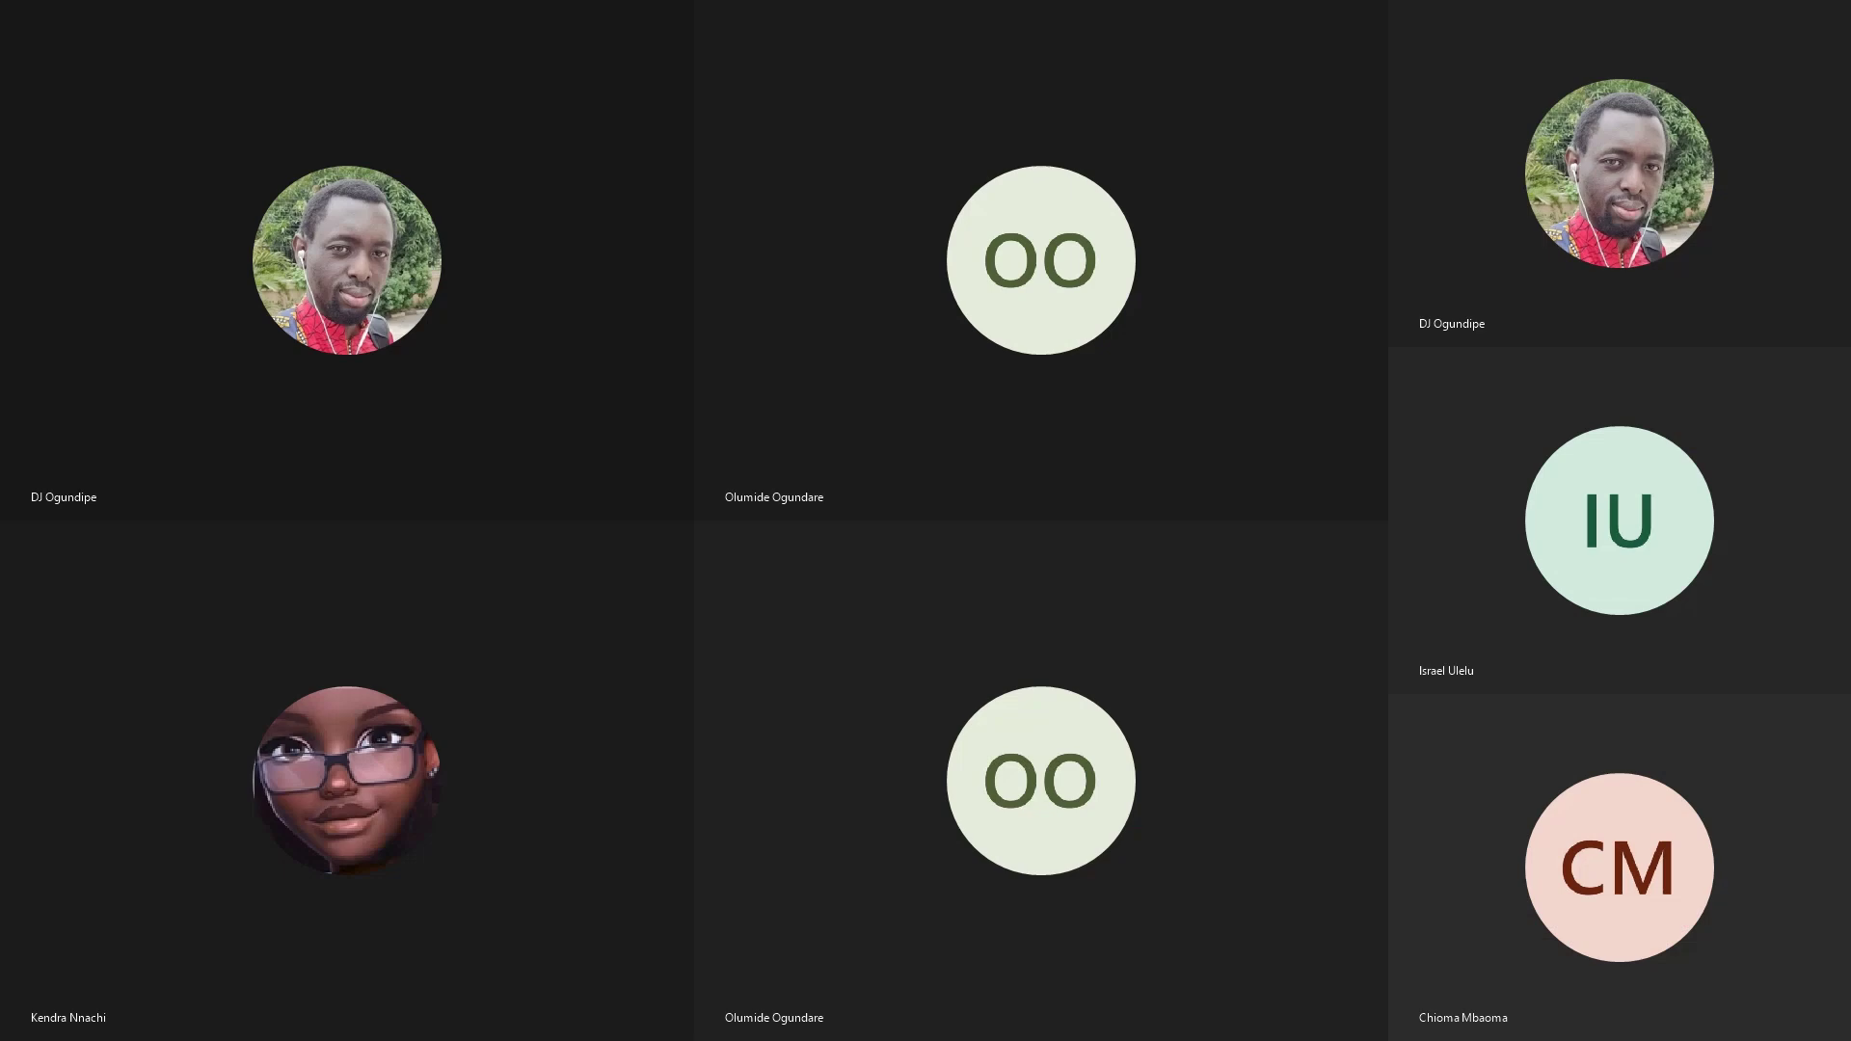